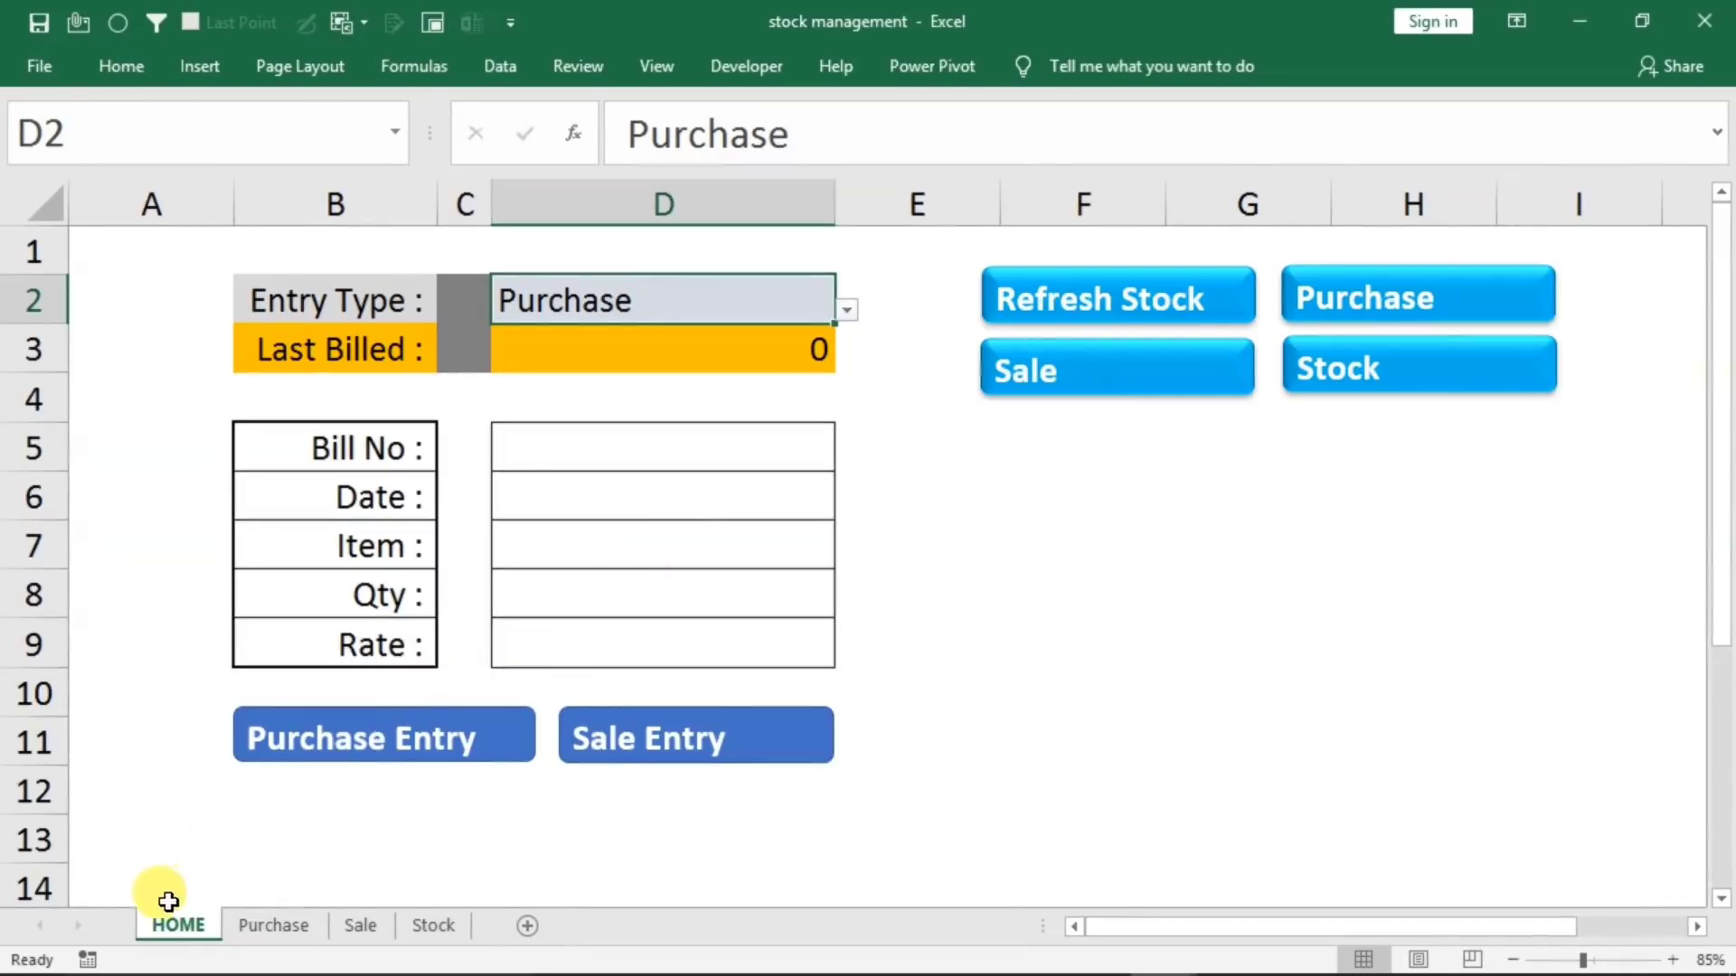
Look through the Purchase, Sale and Stock sheets, and return to the HOME sheet
left_click(275, 934)
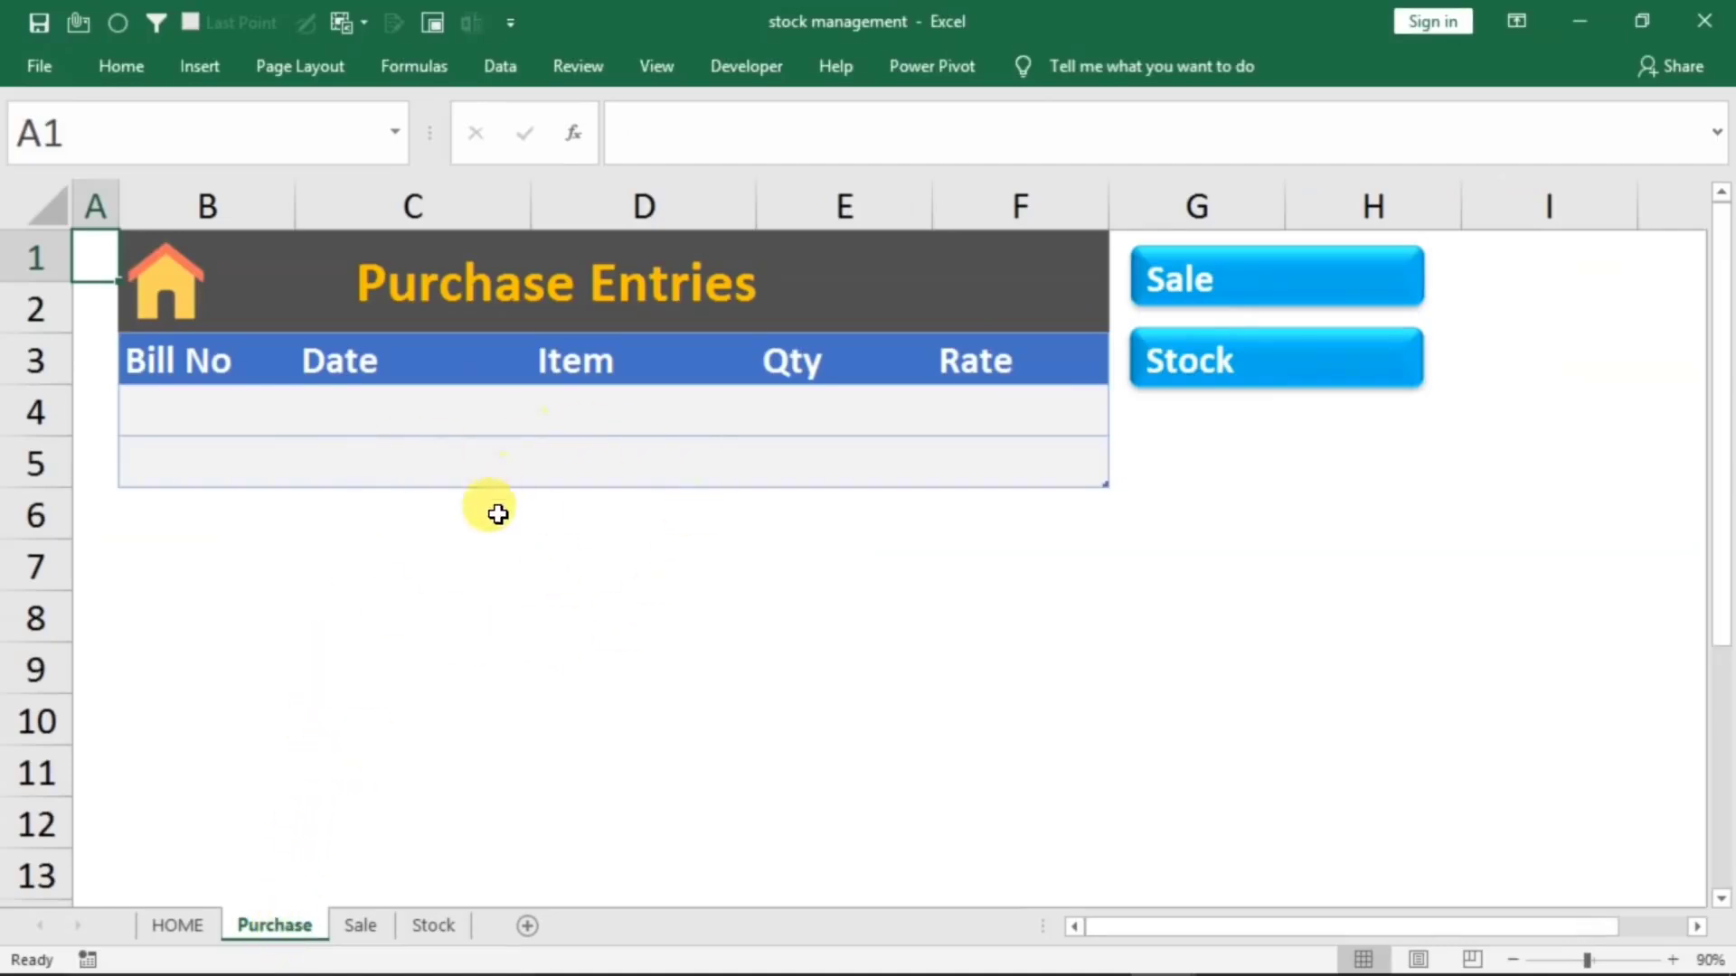
left_click(361, 926)
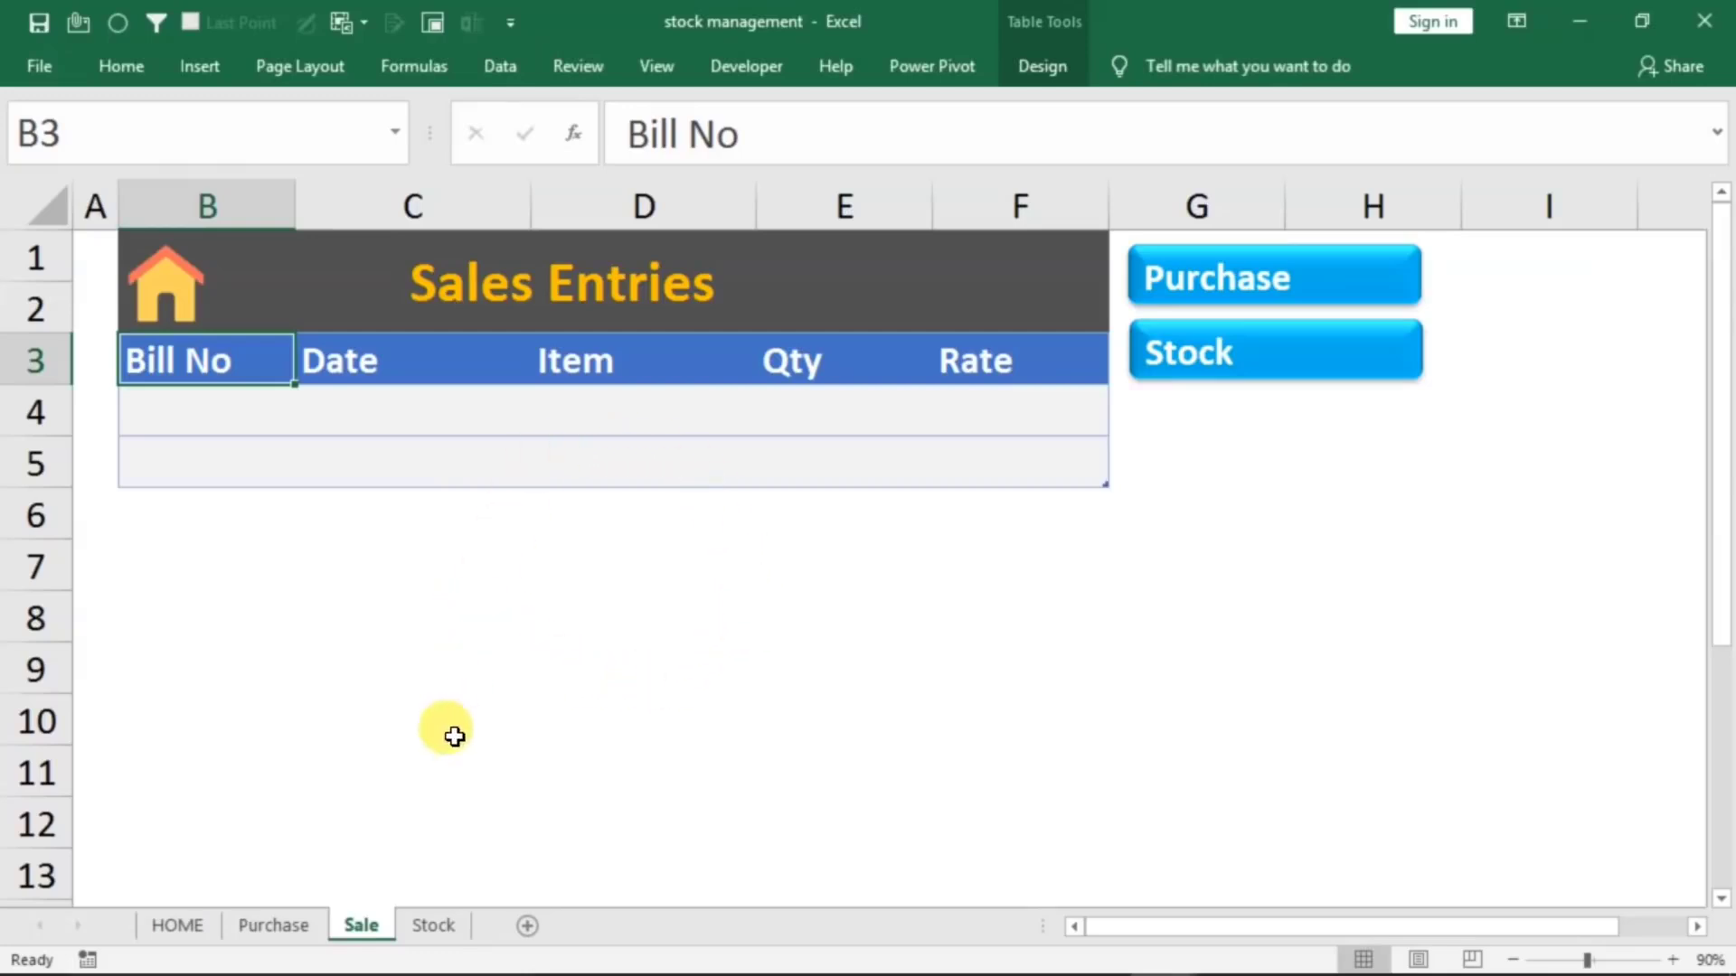
left_click(421, 926)
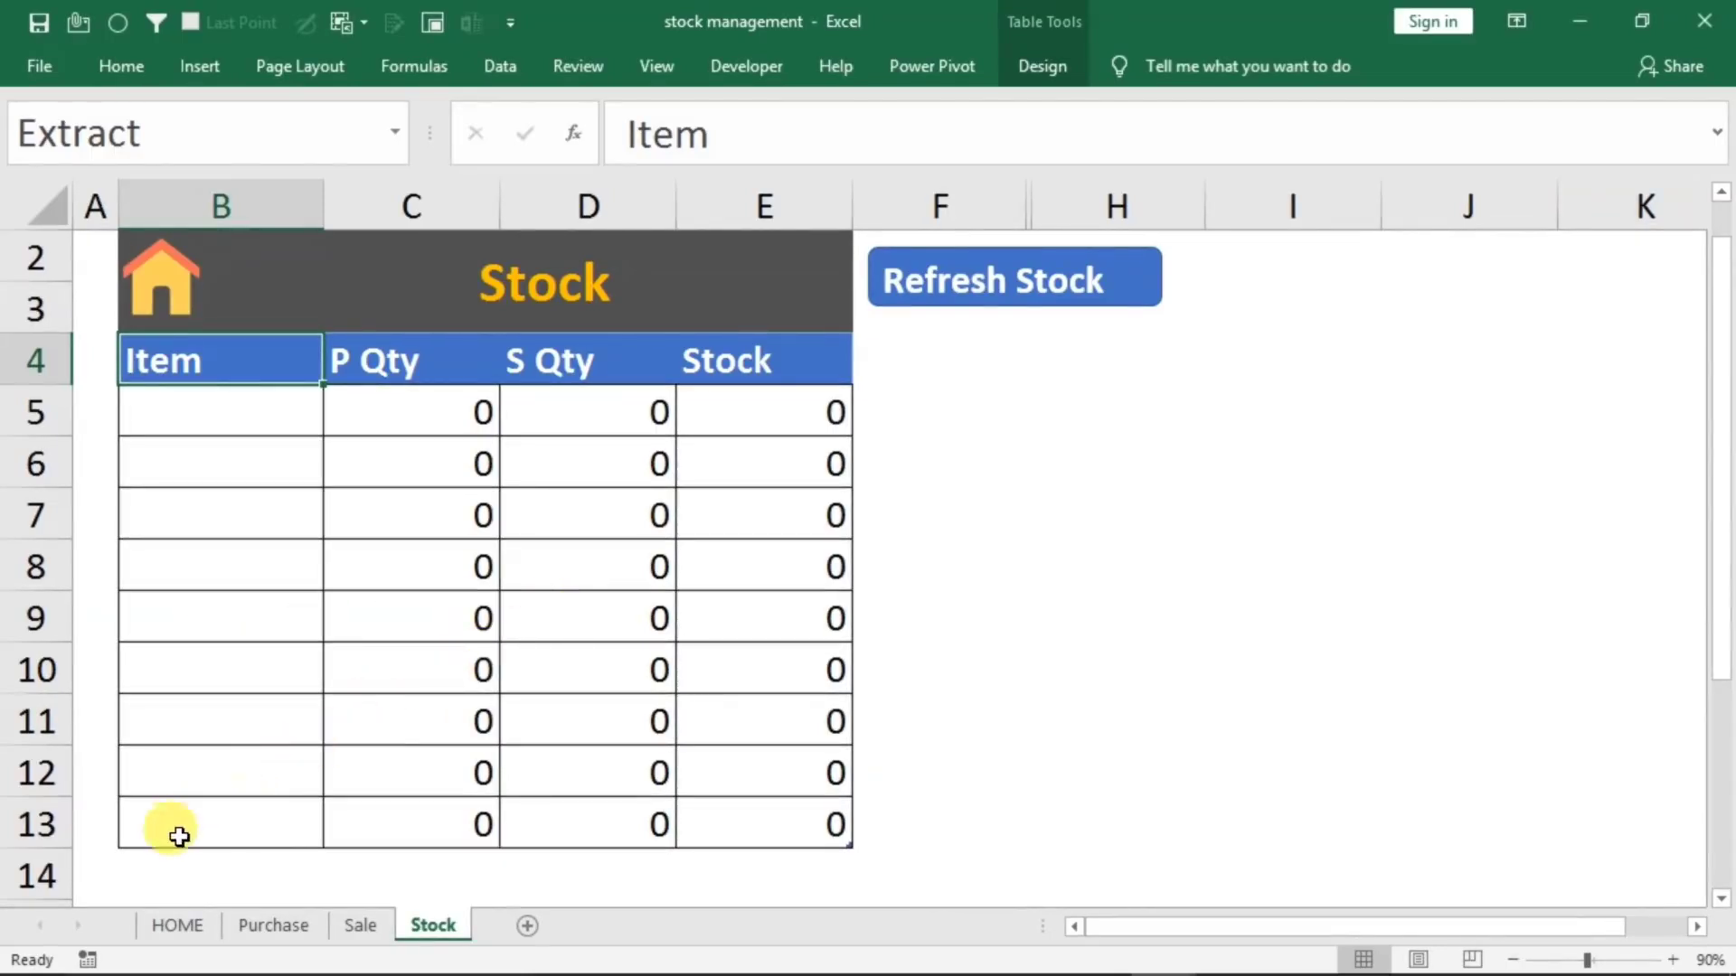
left_click(156, 930)
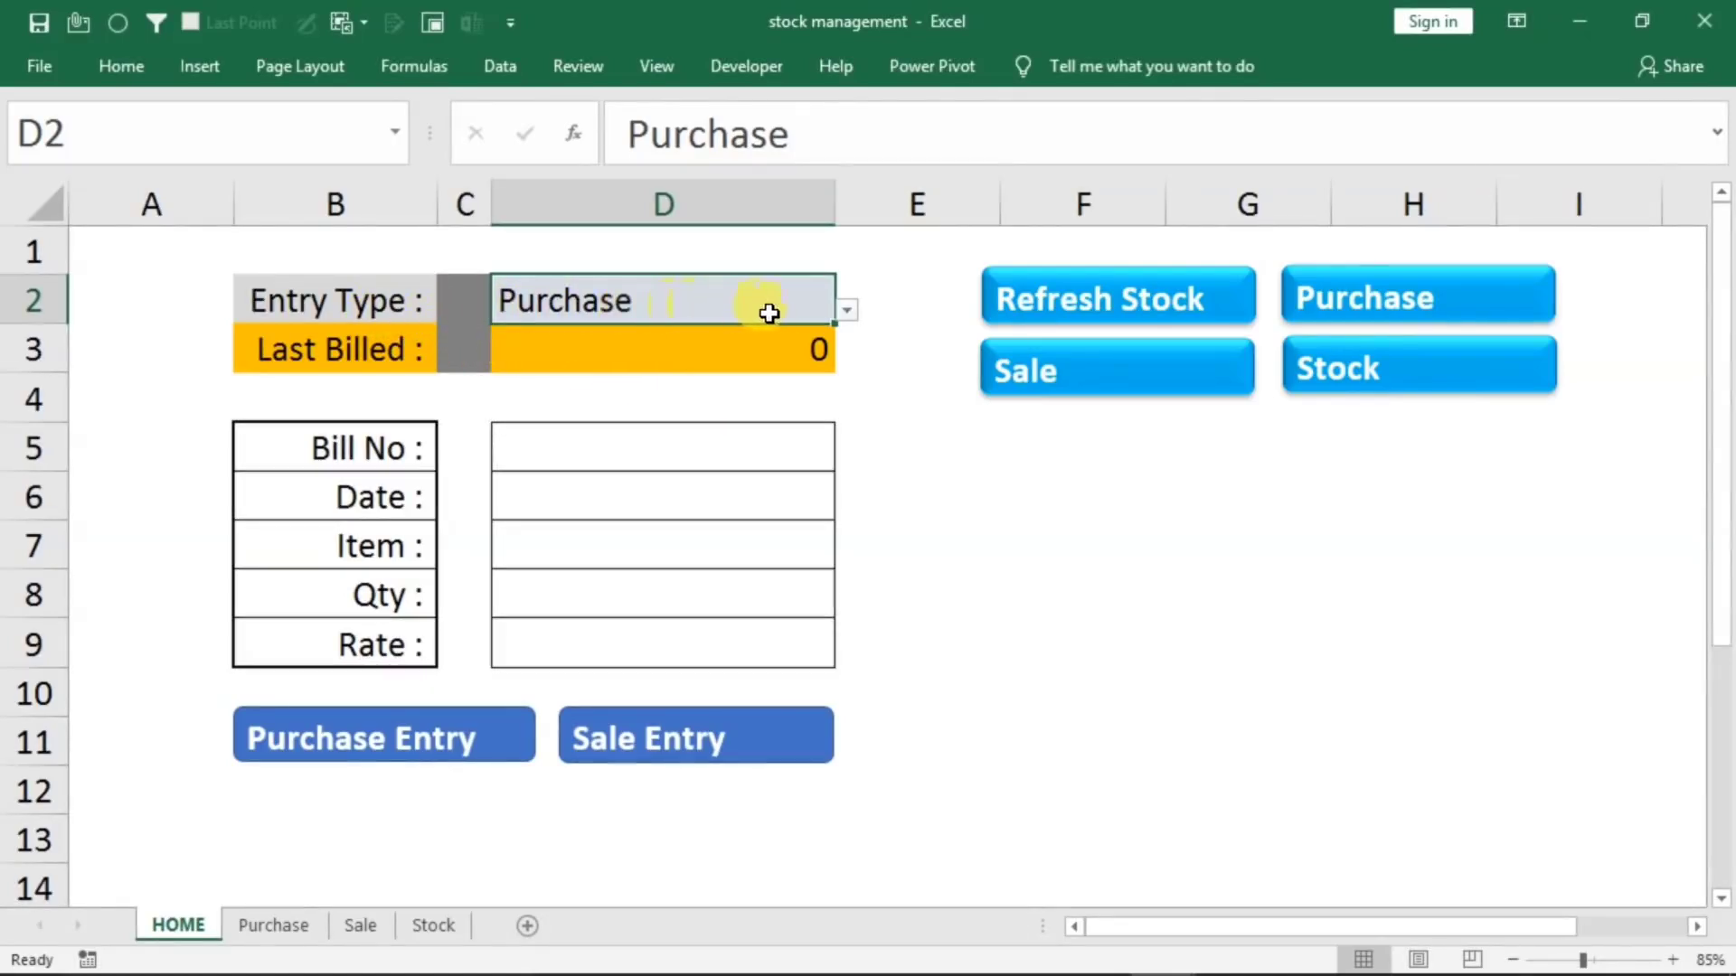
Switch the entry type on the HOME sheet to Sale and back to Purchase
left_click(847, 315)
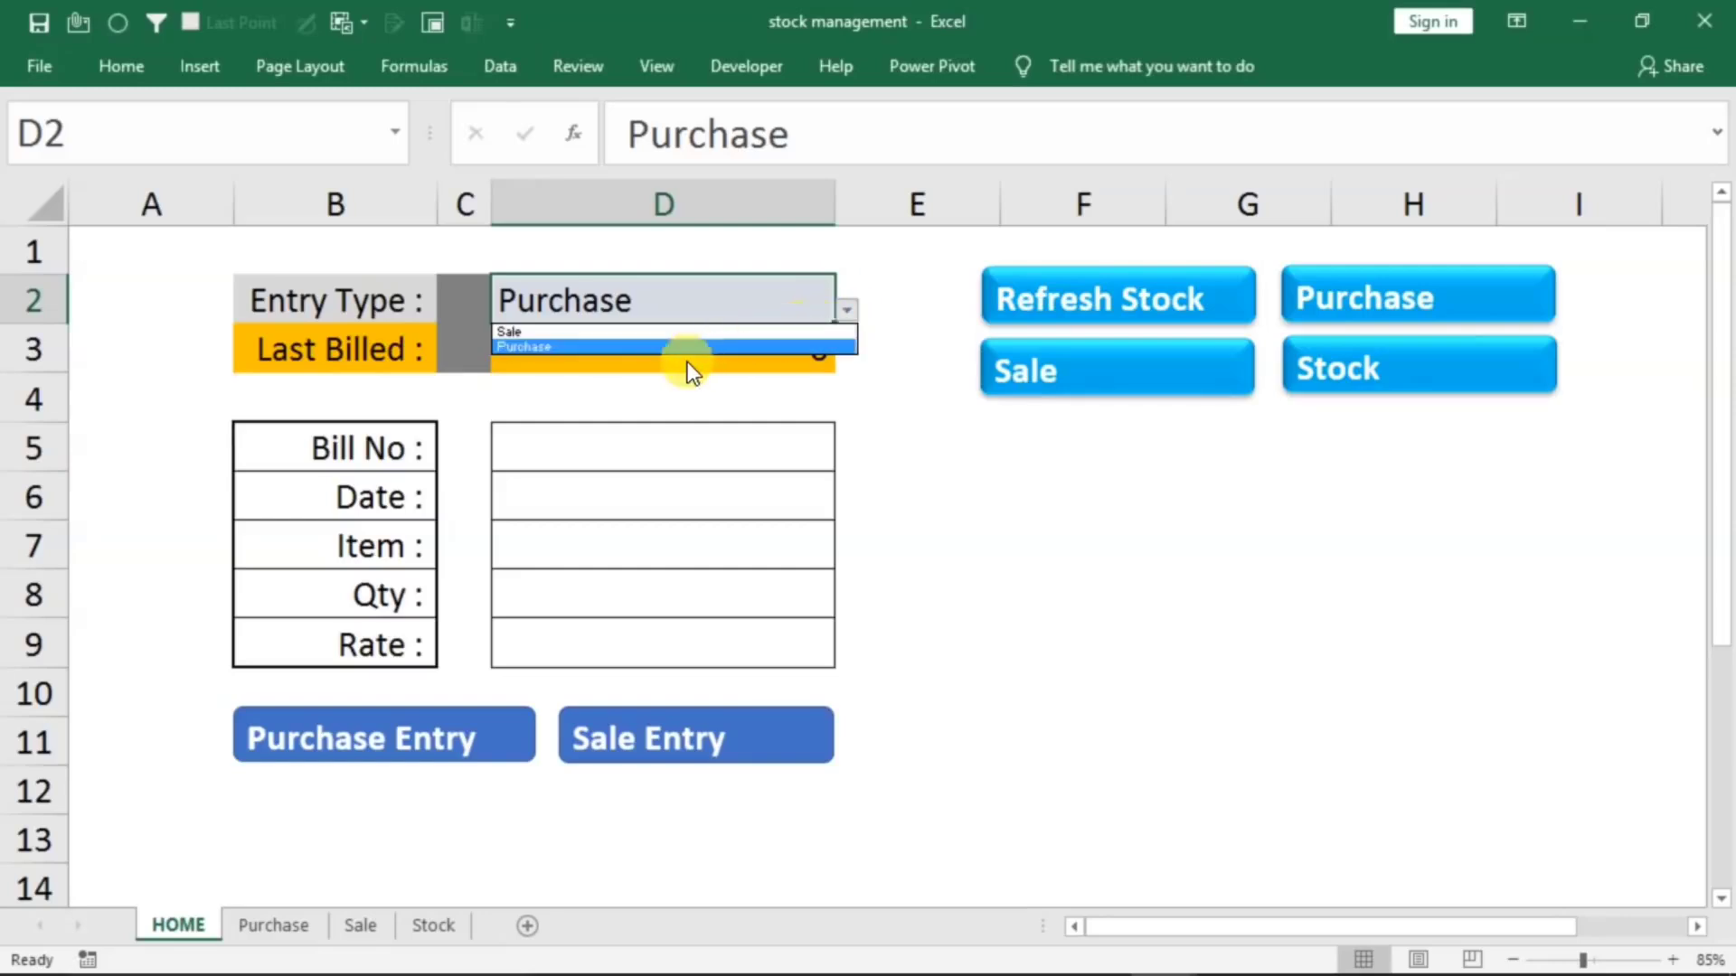
left_click(591, 334)
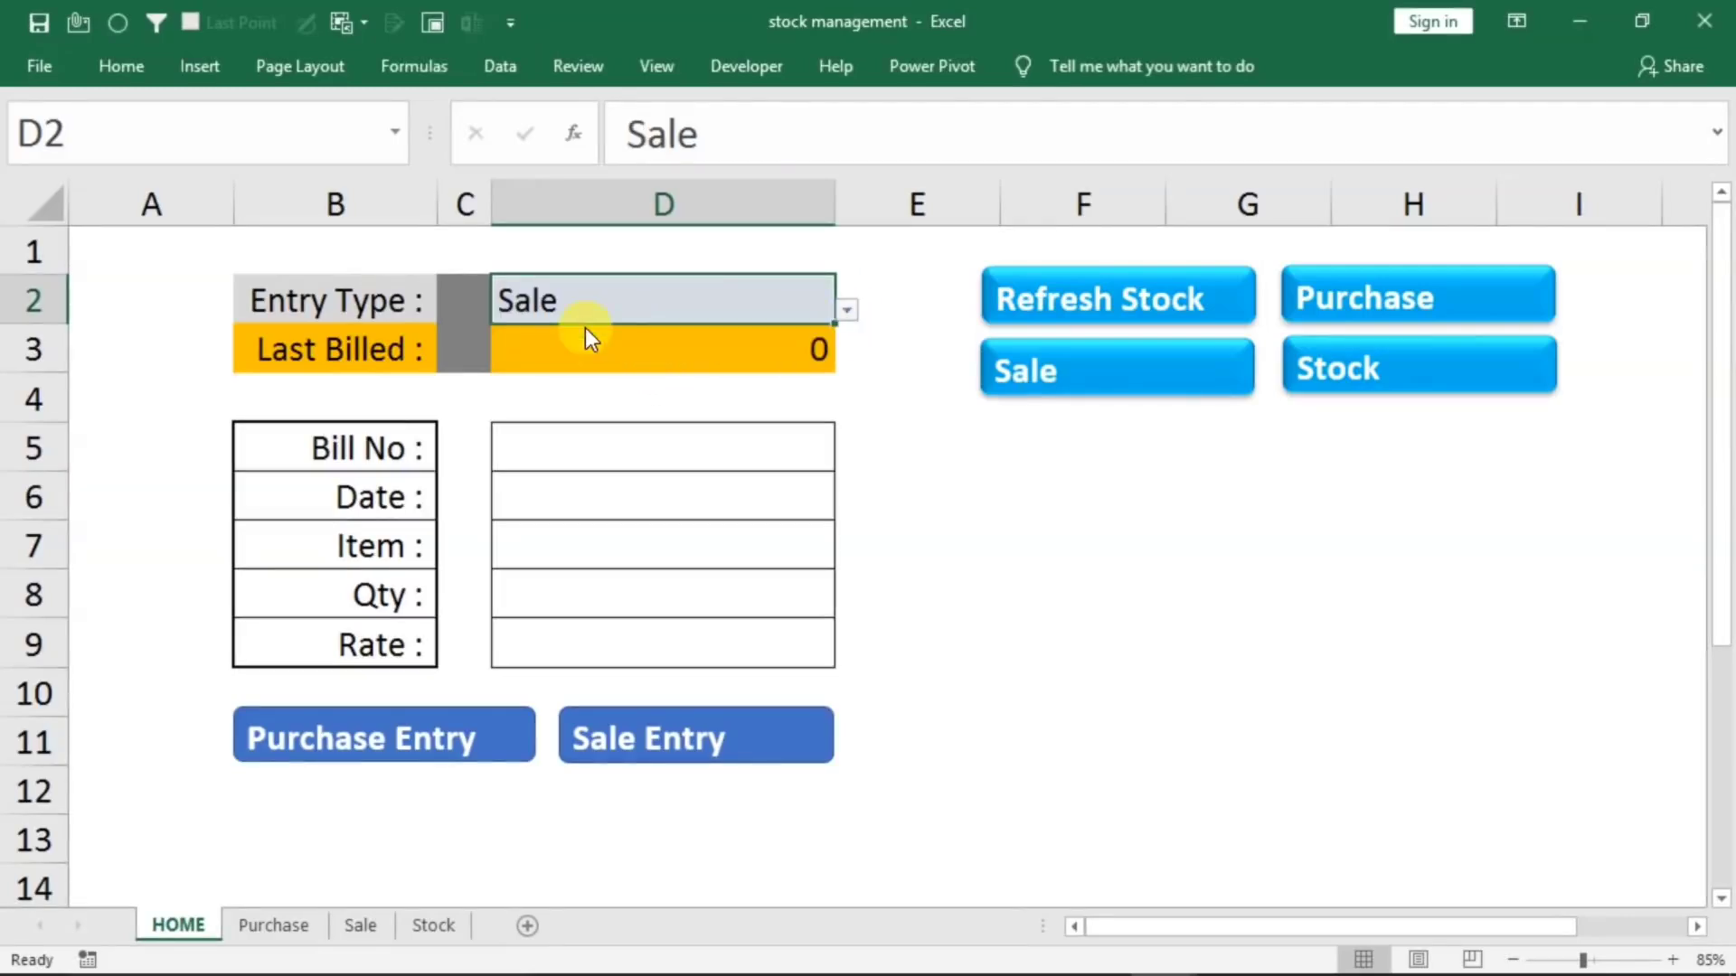
left_click(845, 314)
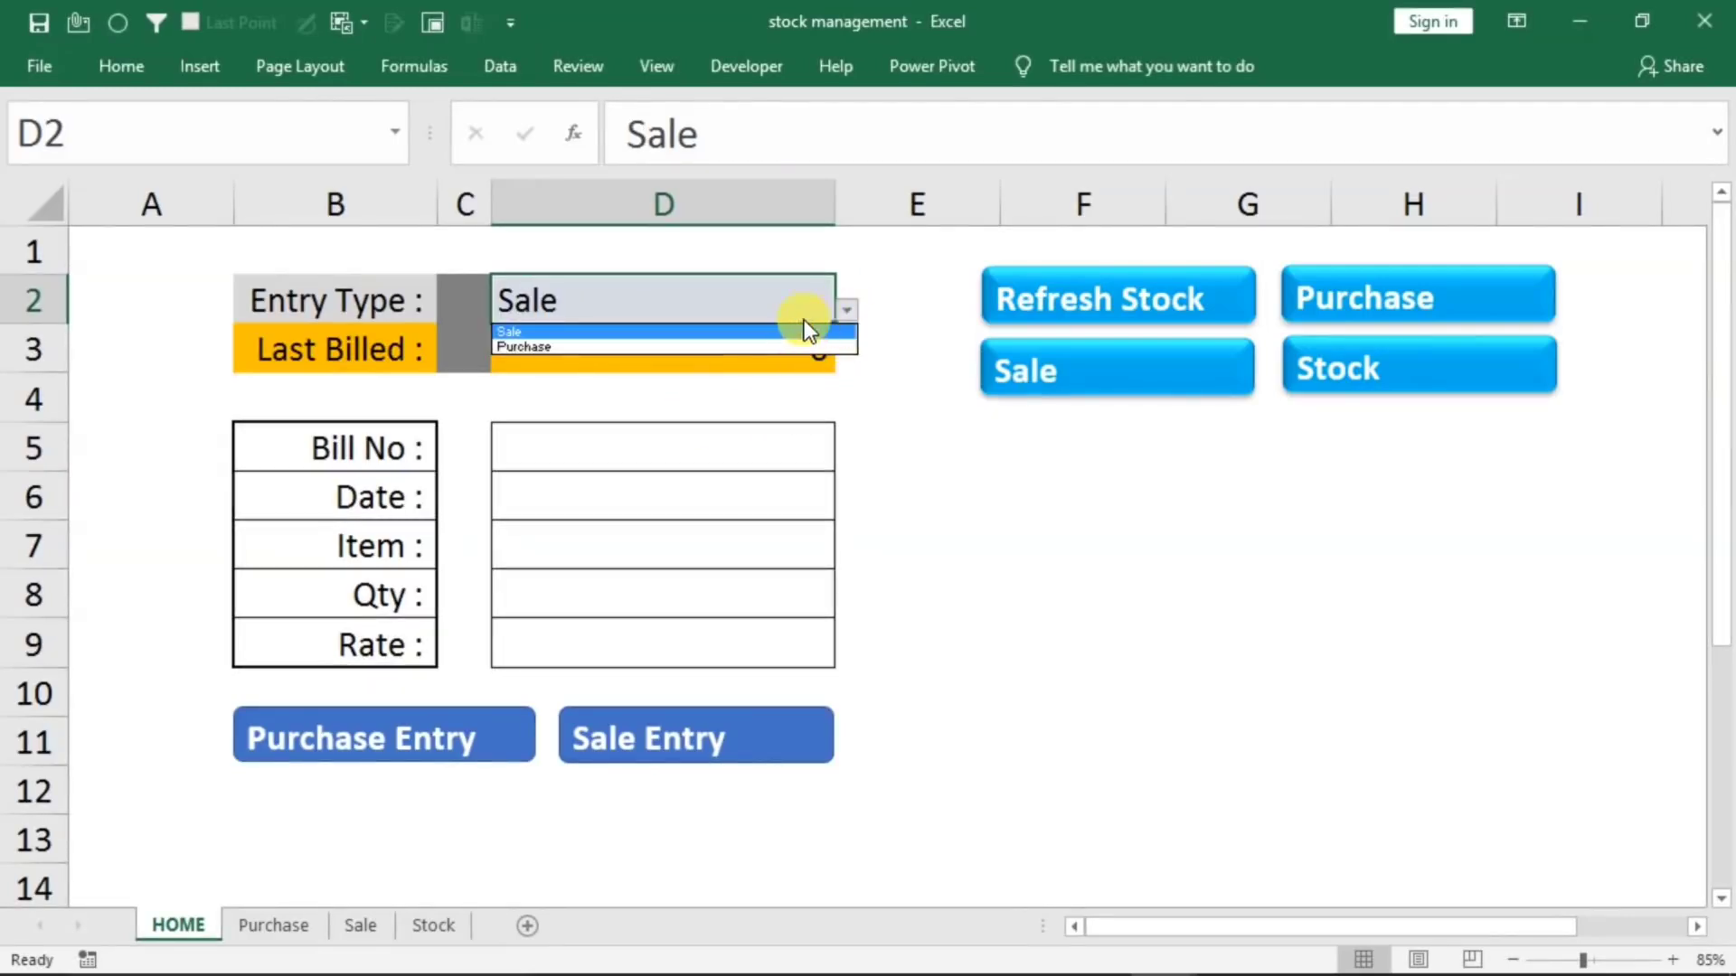
left_click(638, 346)
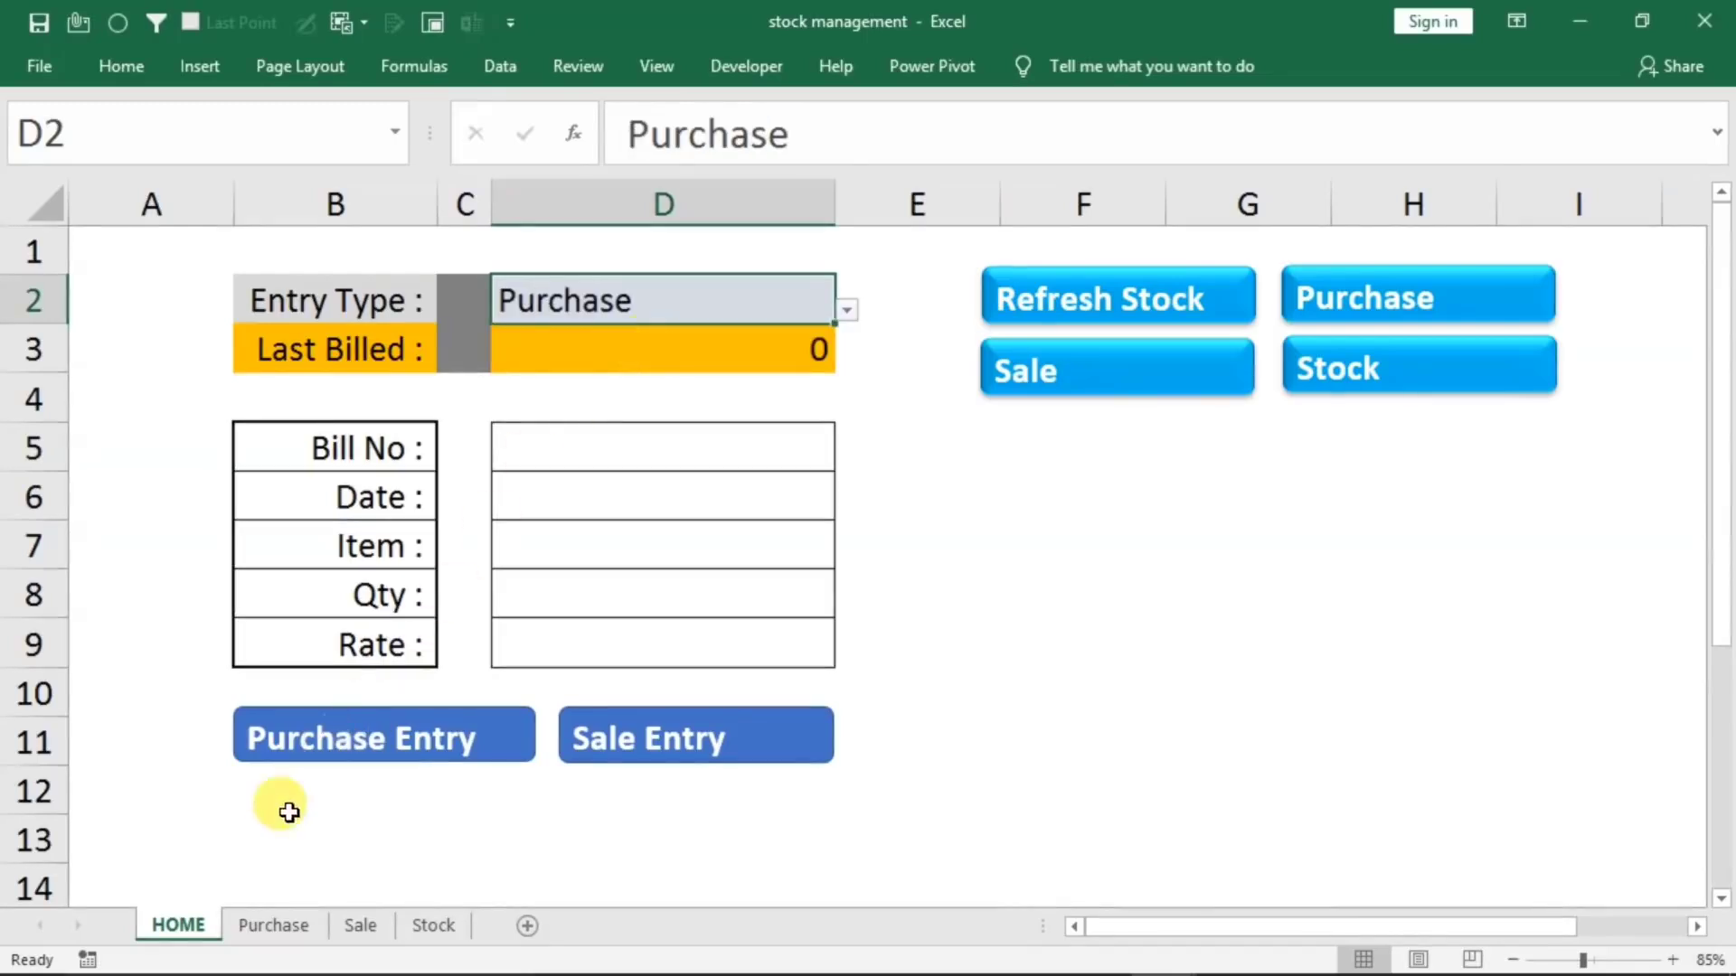
Review the table columns on the Purchase, Sale and Stock sheets once more and go back to HOME
left_click(273, 927)
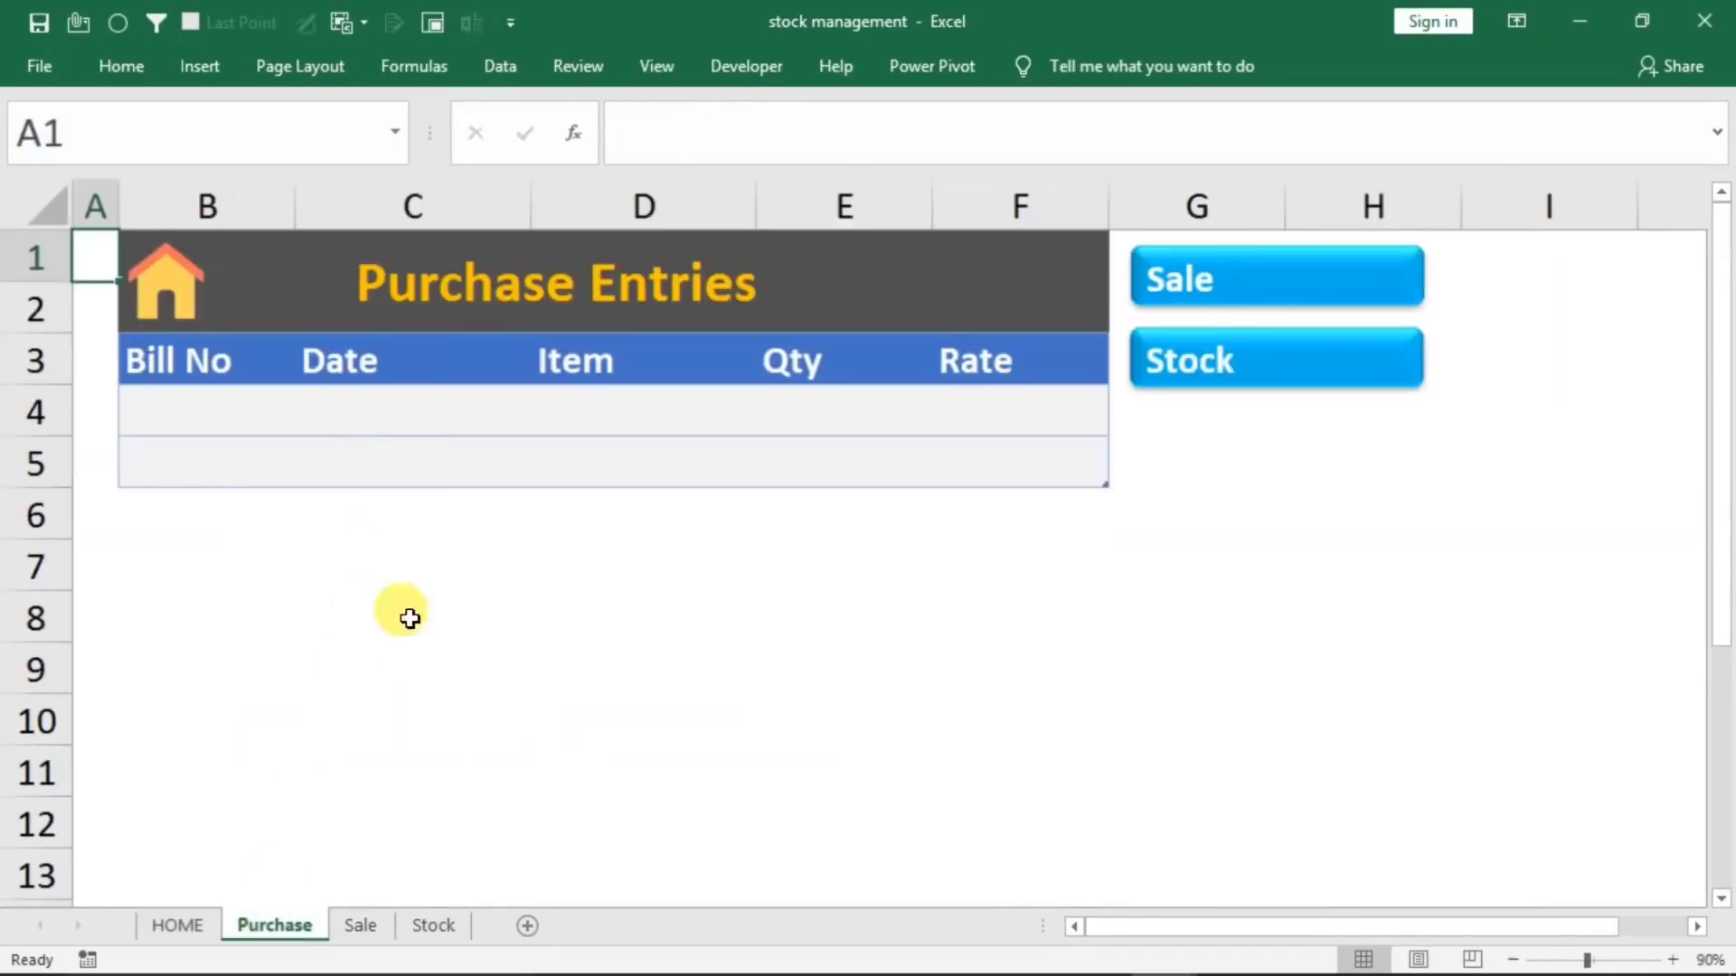
left_click(366, 924)
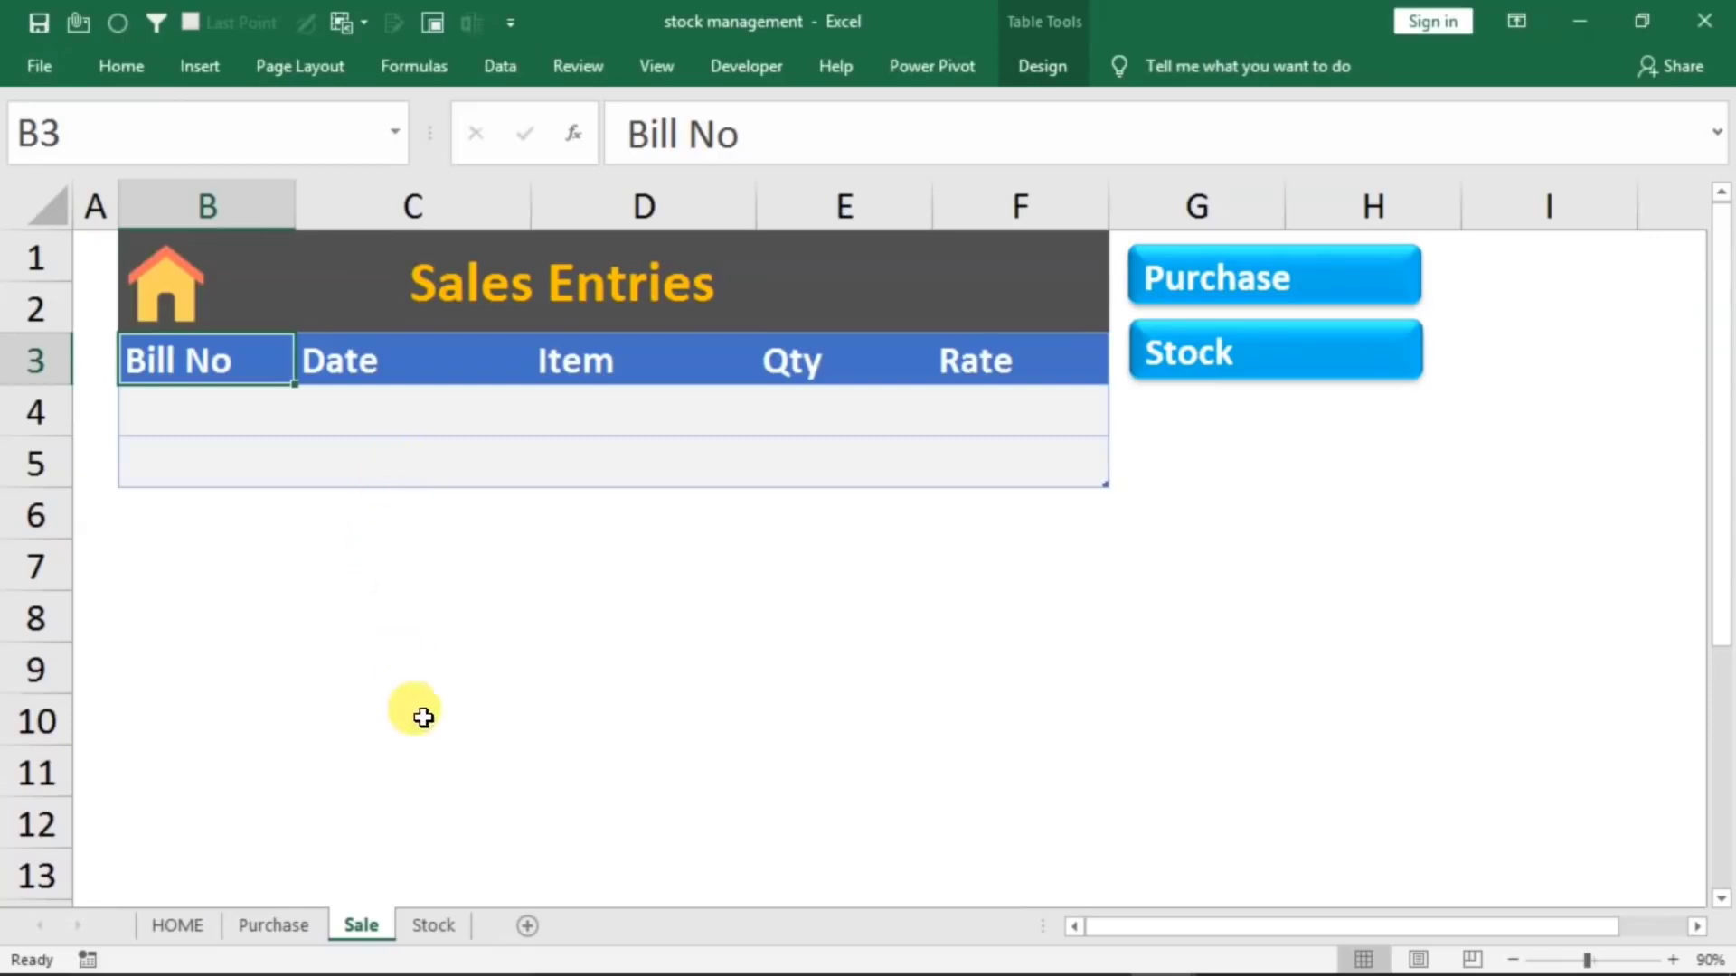
left_click(428, 924)
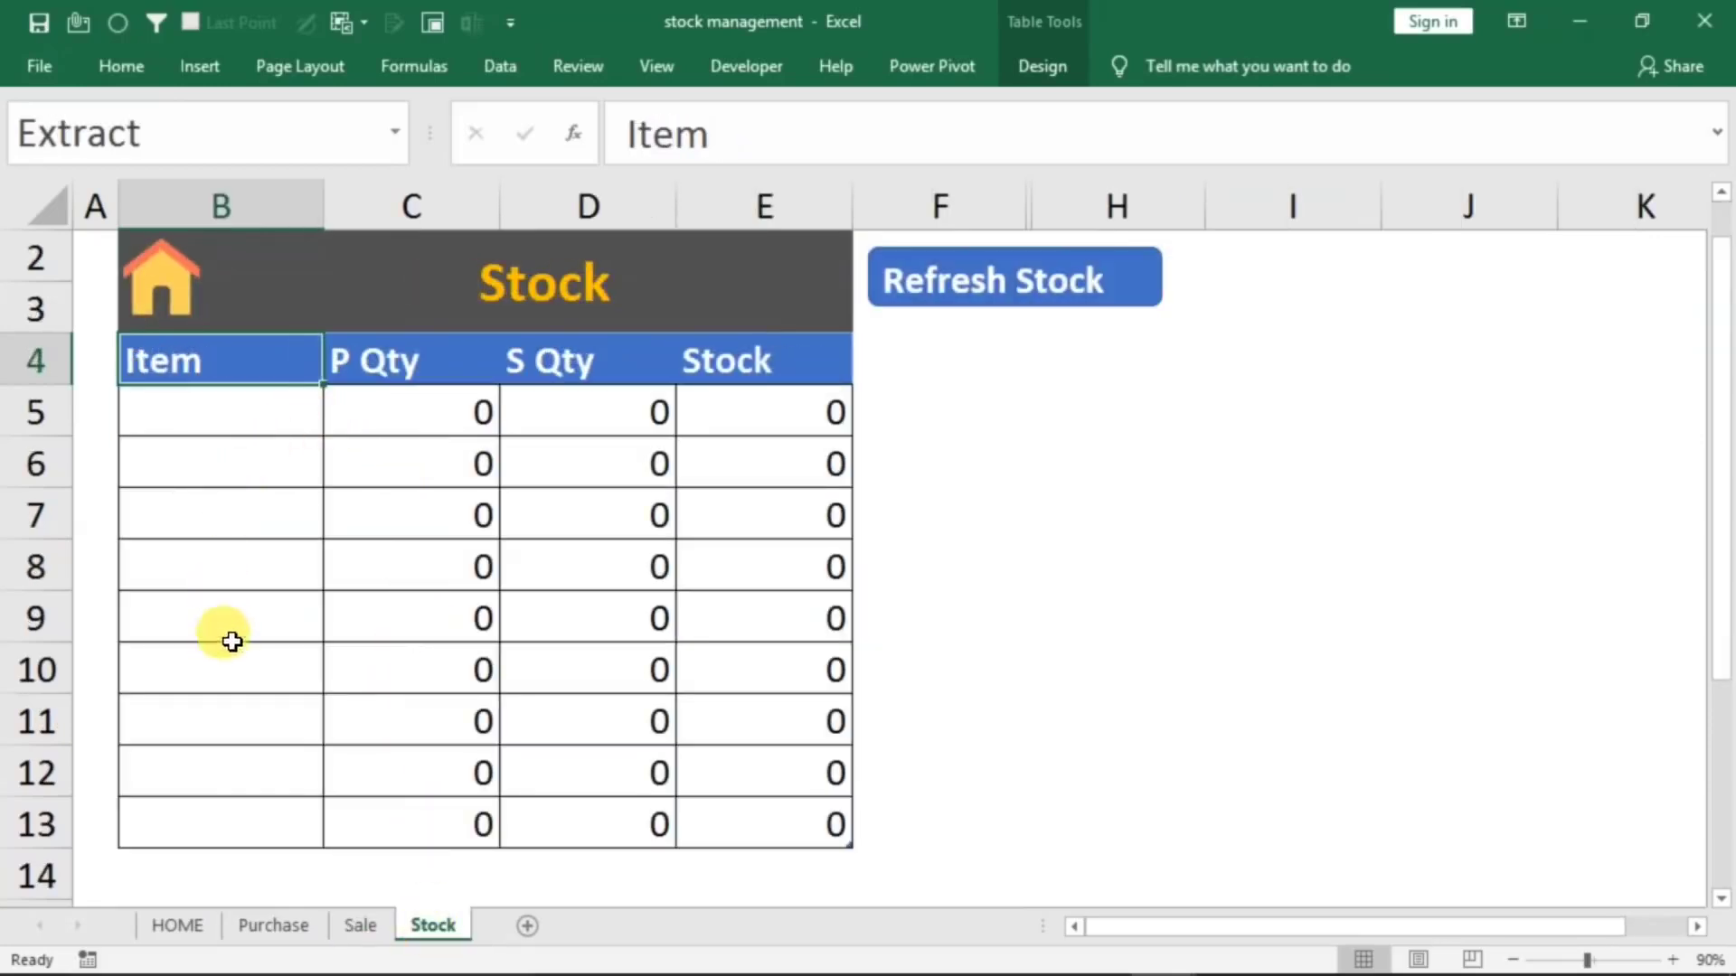
left_click(183, 922)
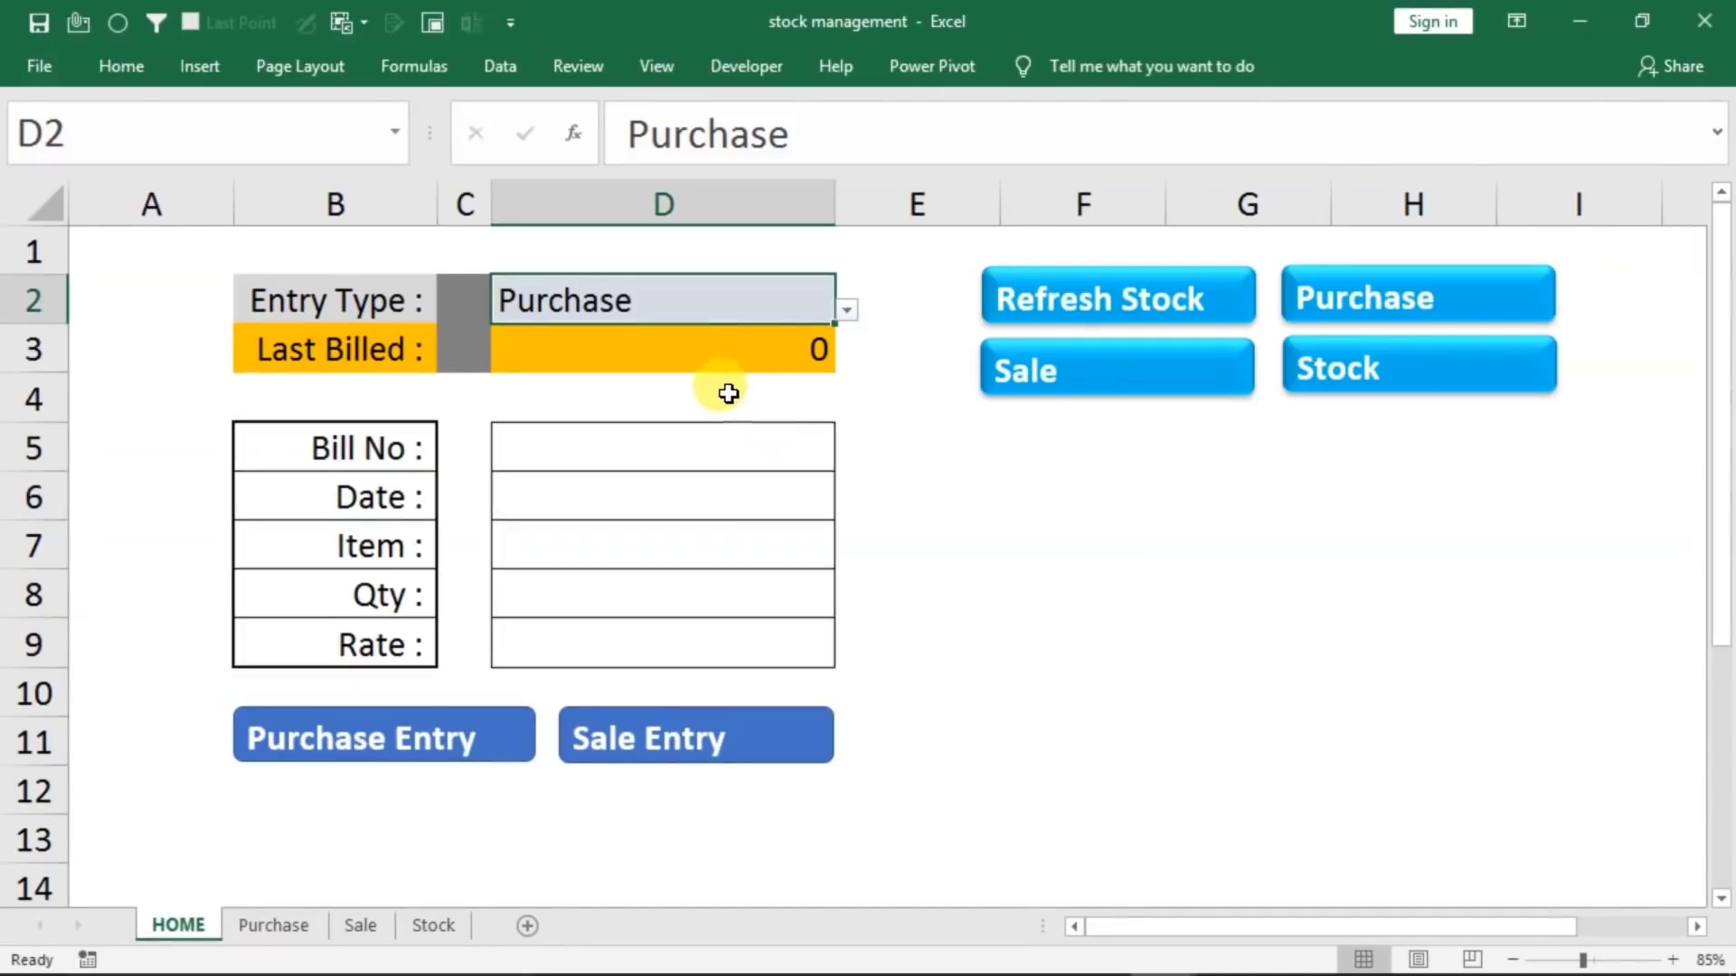
Enter bill number 1 and the date 1/1/2021 in the HOME sheet's entry form
left_click(614, 464)
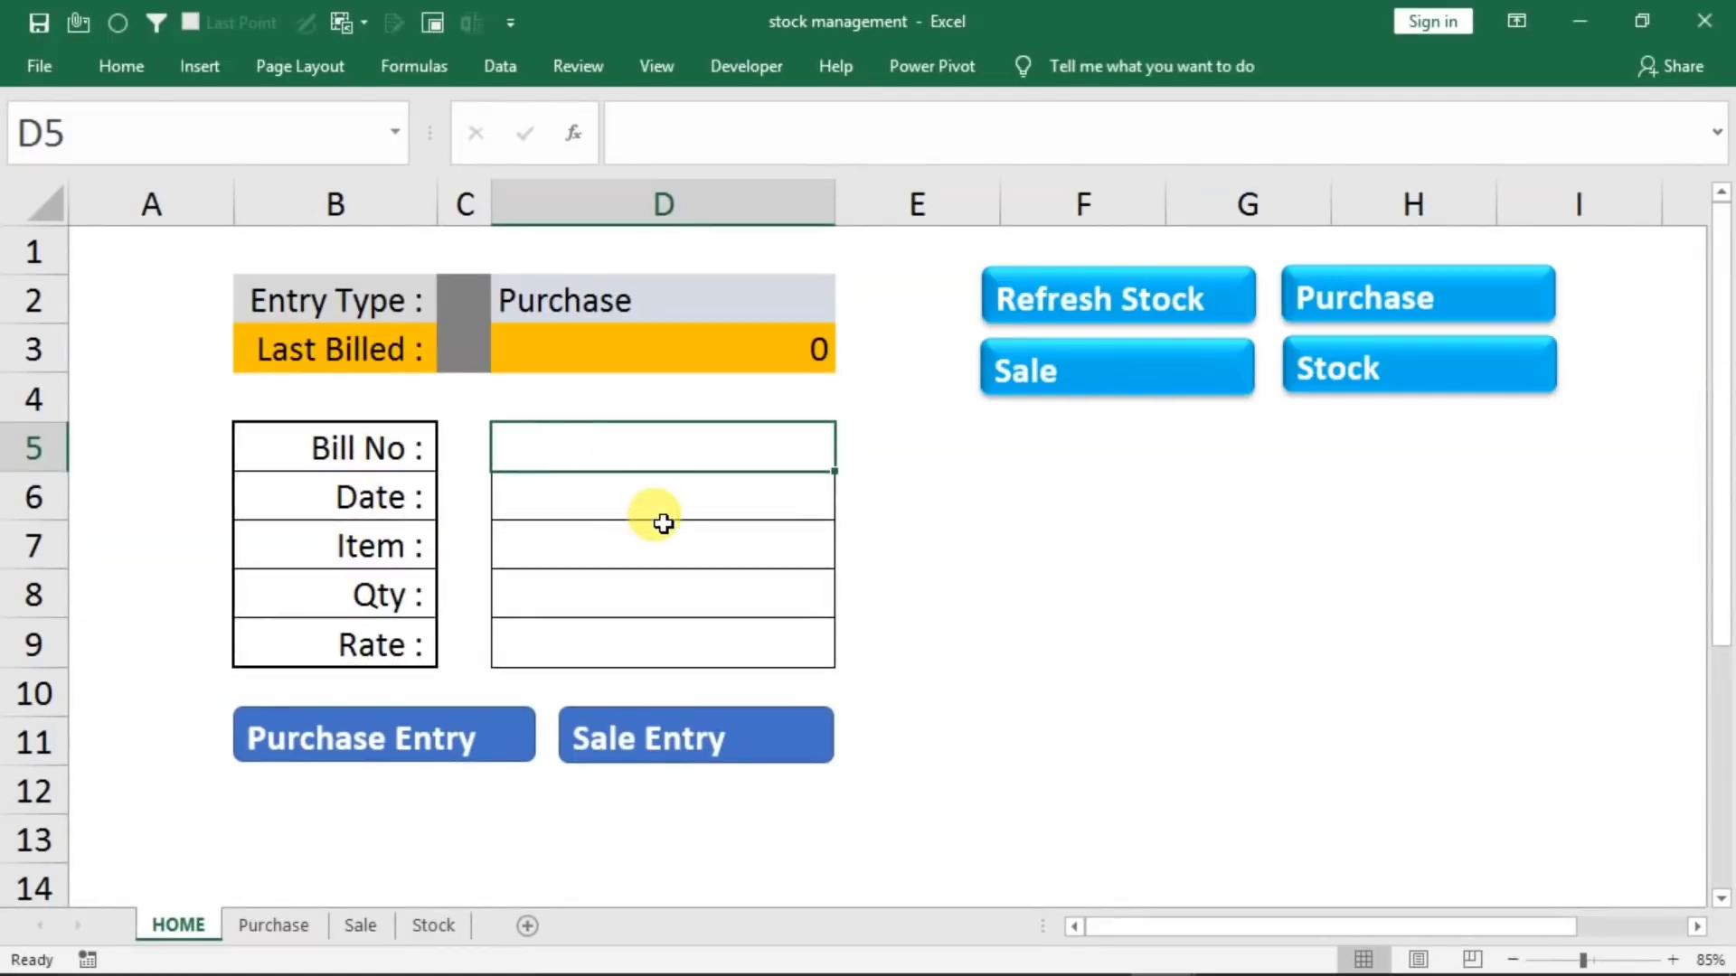
type("1")
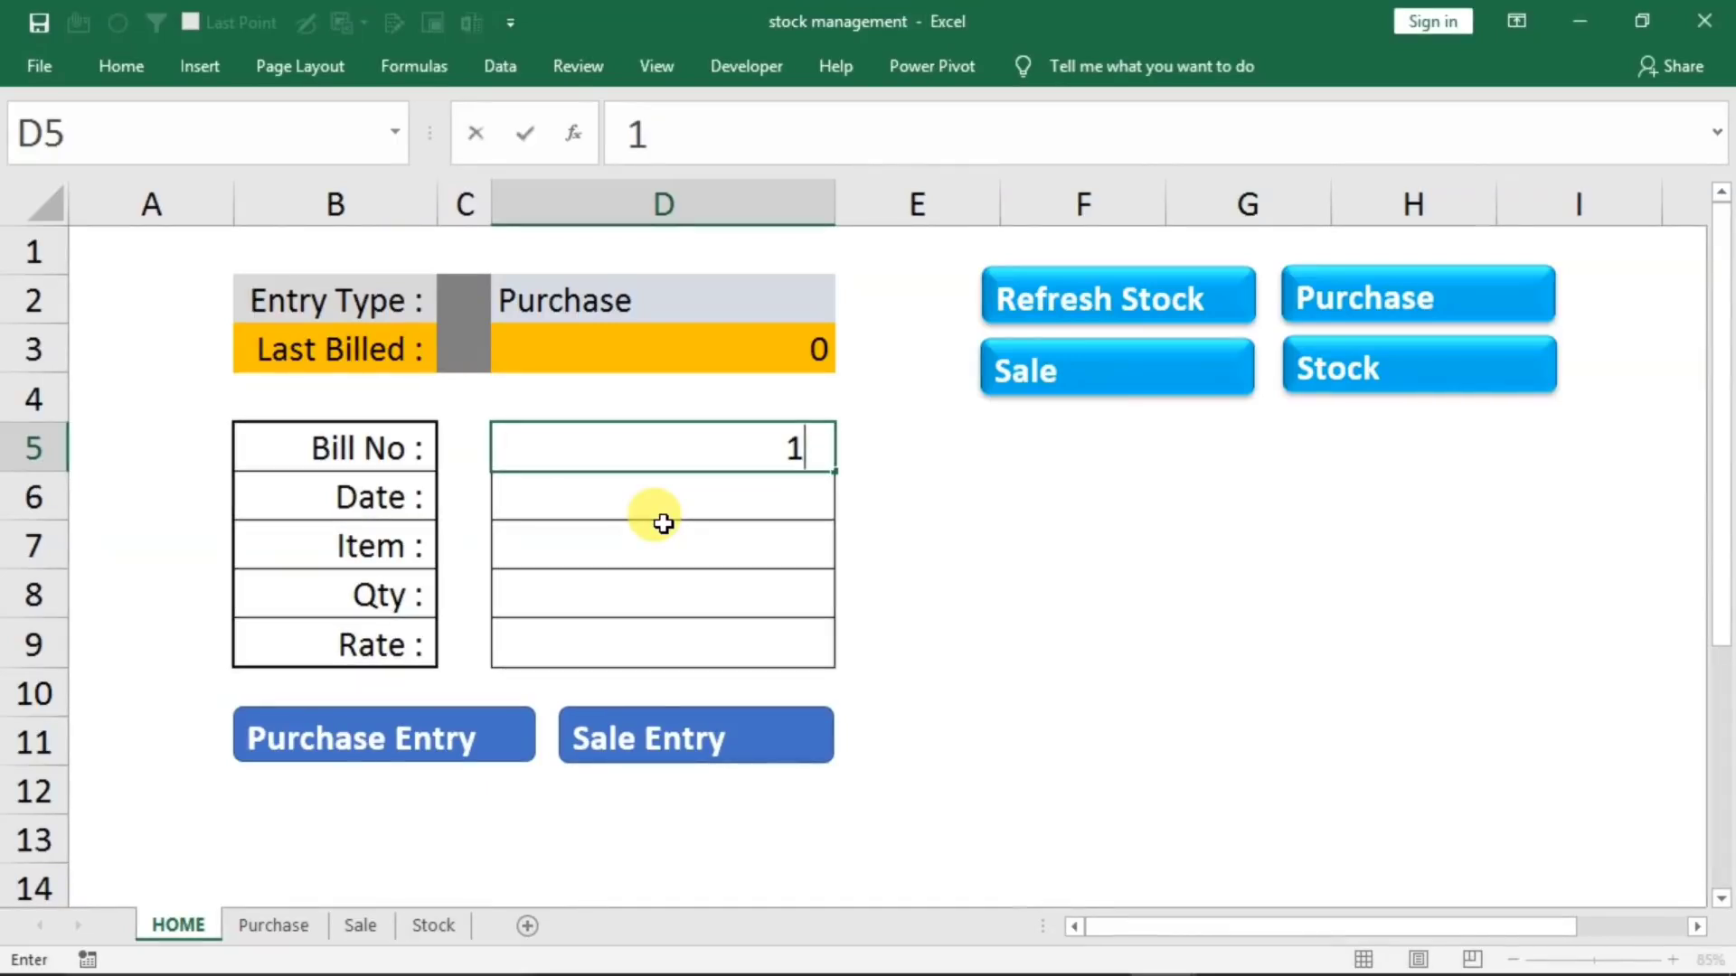
key("Return")
type("1/1/2021")
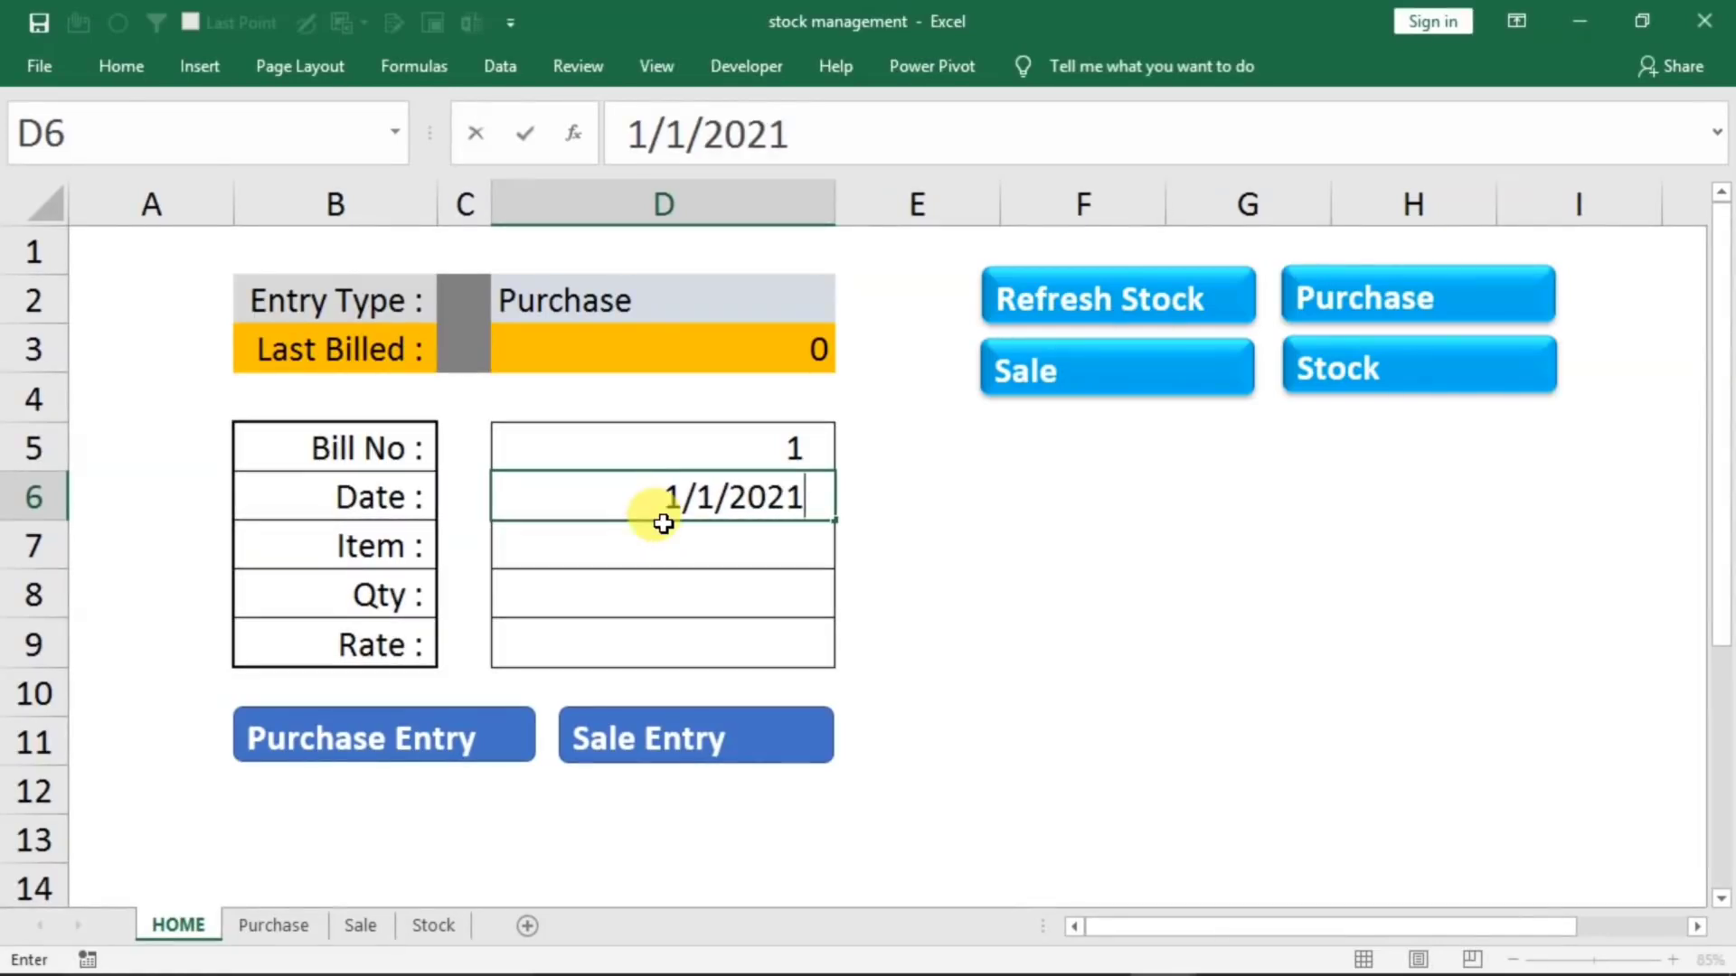
key("Return")
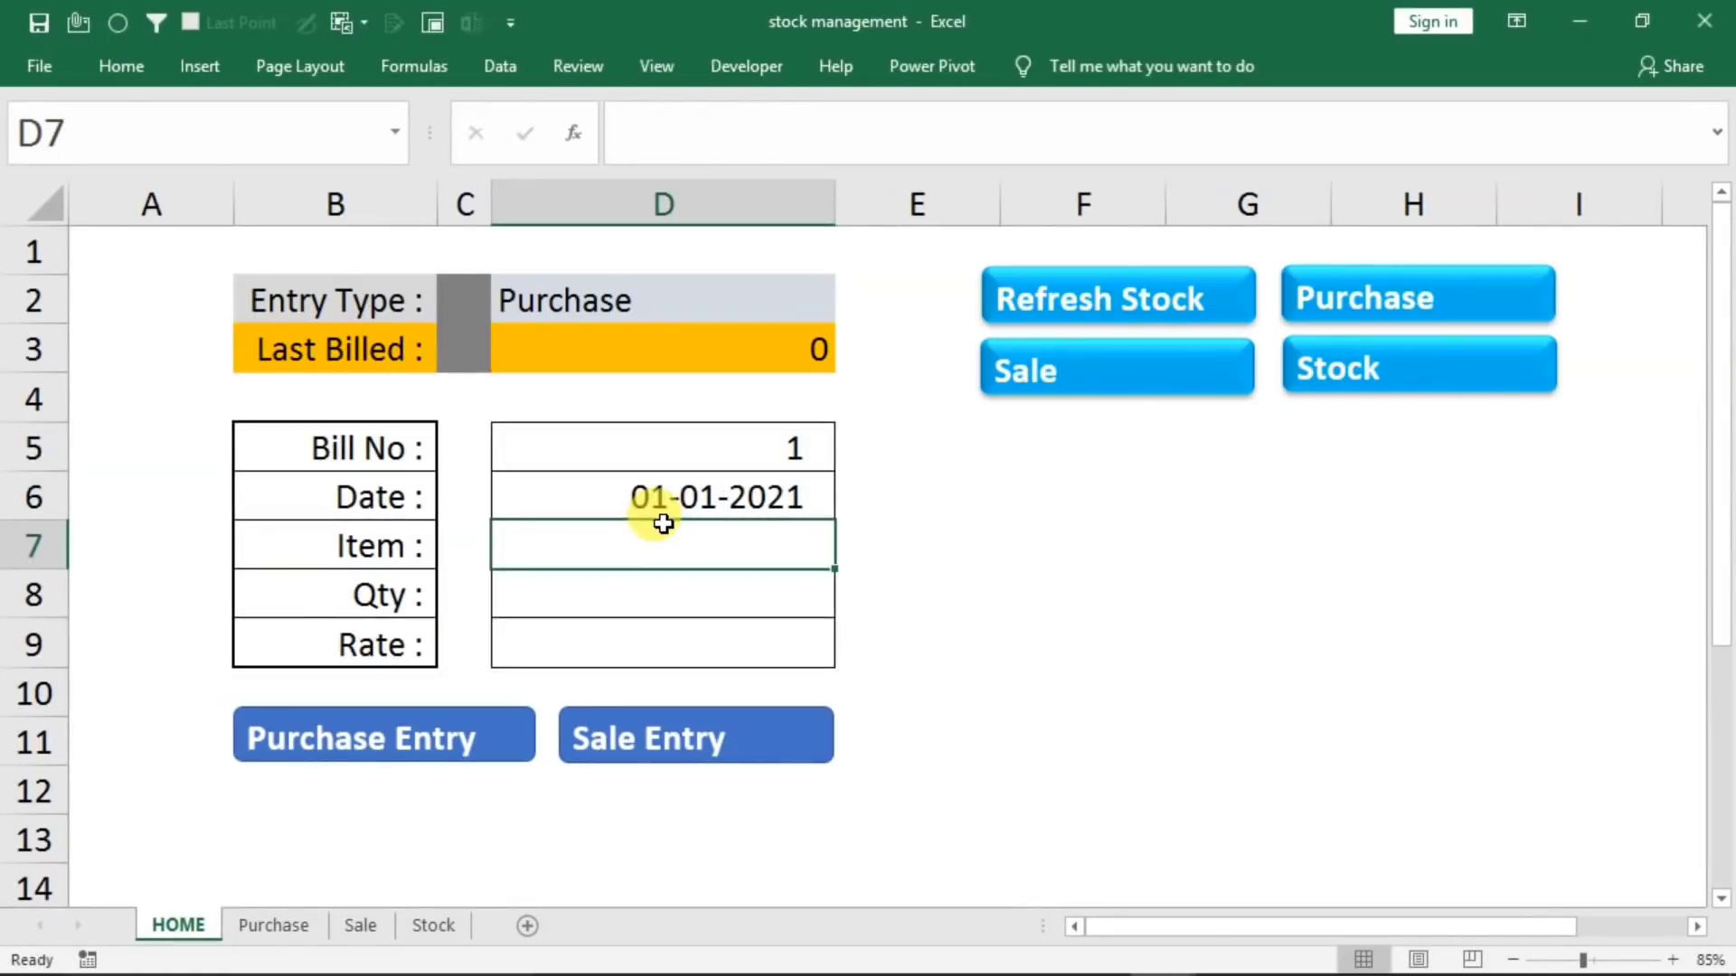
Complete the form with item mouse, quantity 20 and rate 210, and record it as a purchase entry
type("mo")
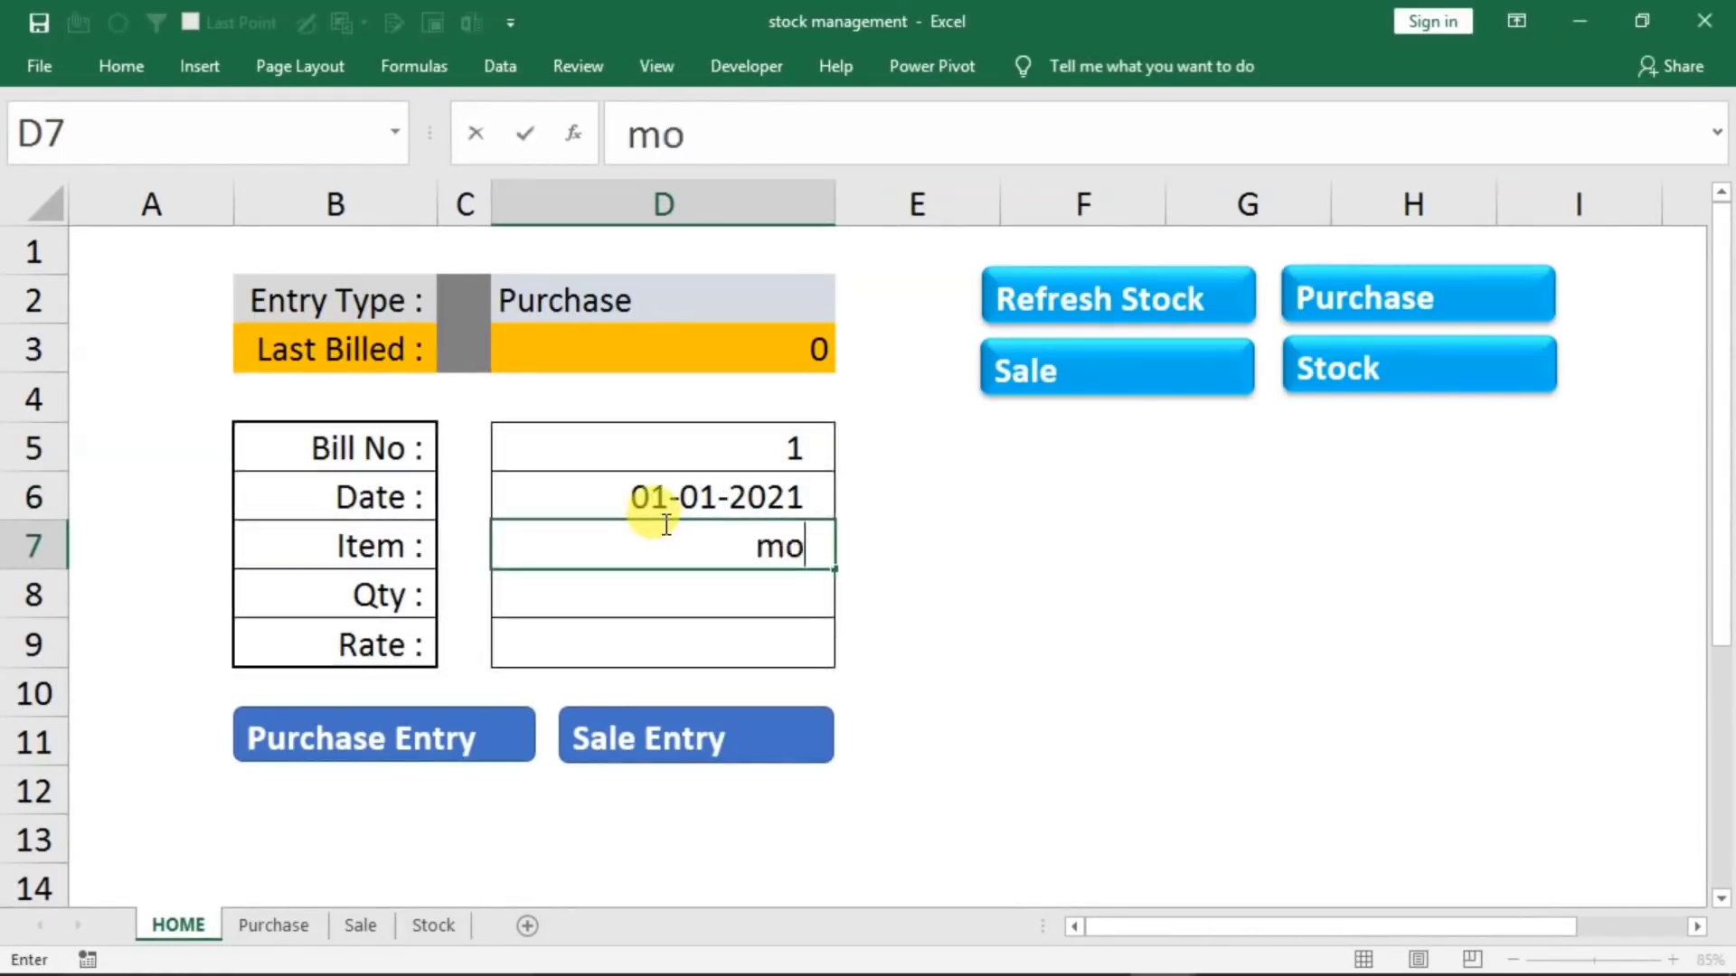
type("use")
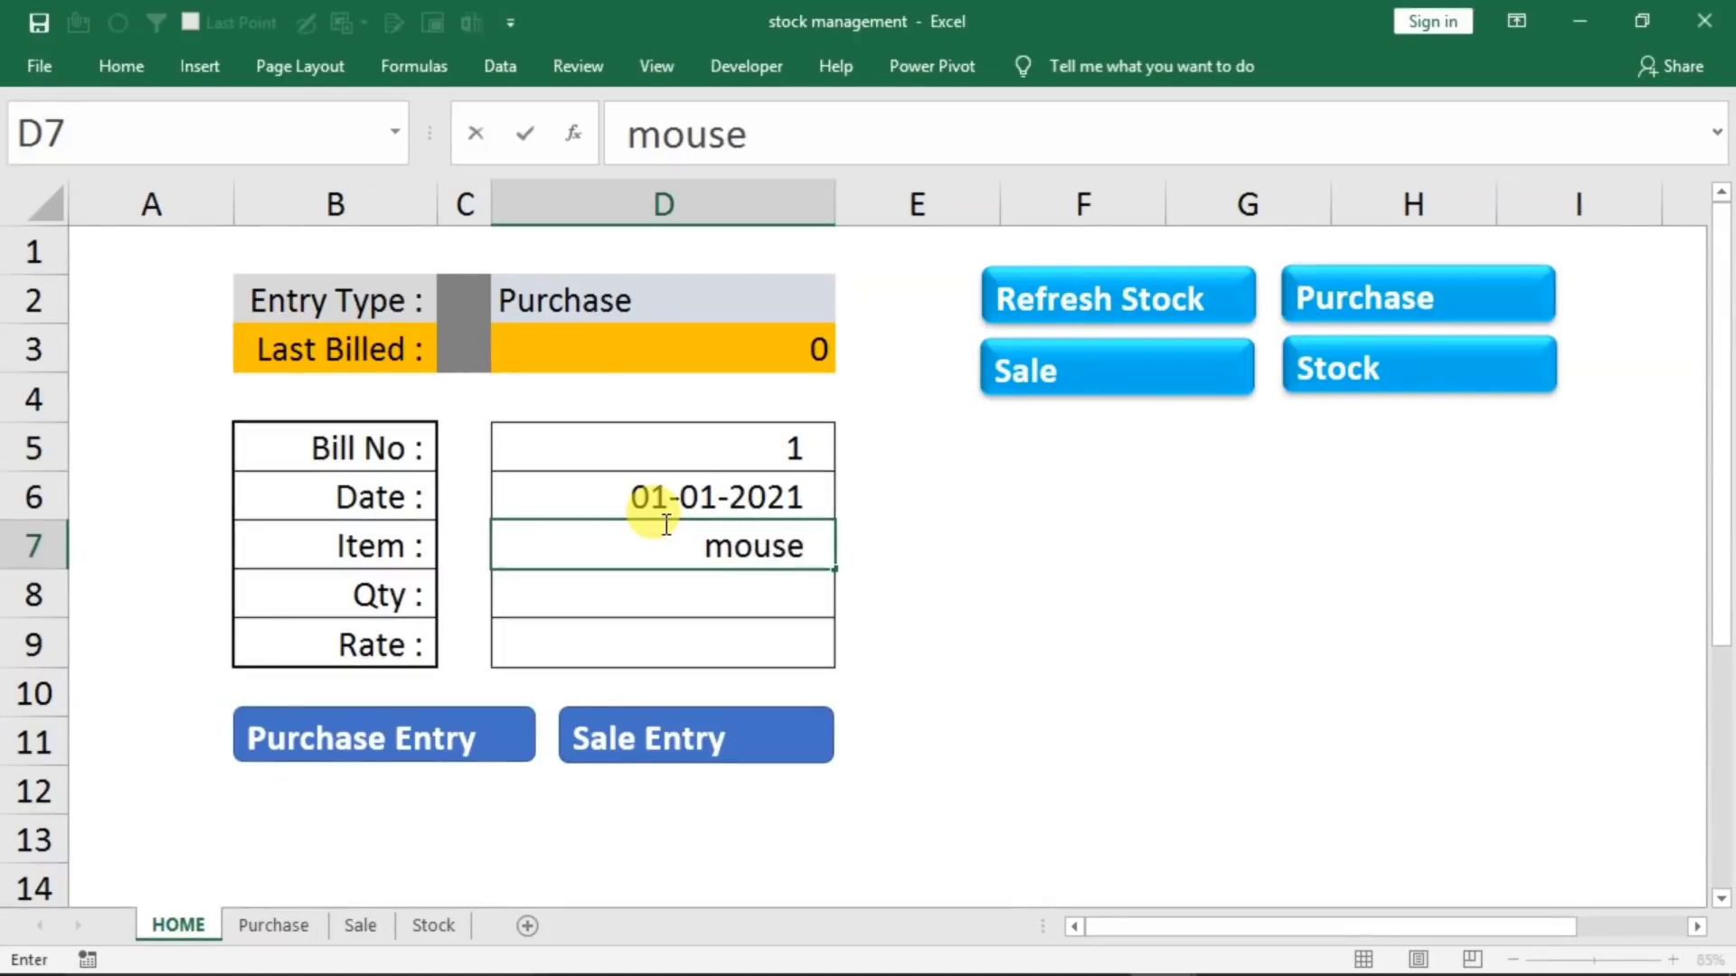
key("Return")
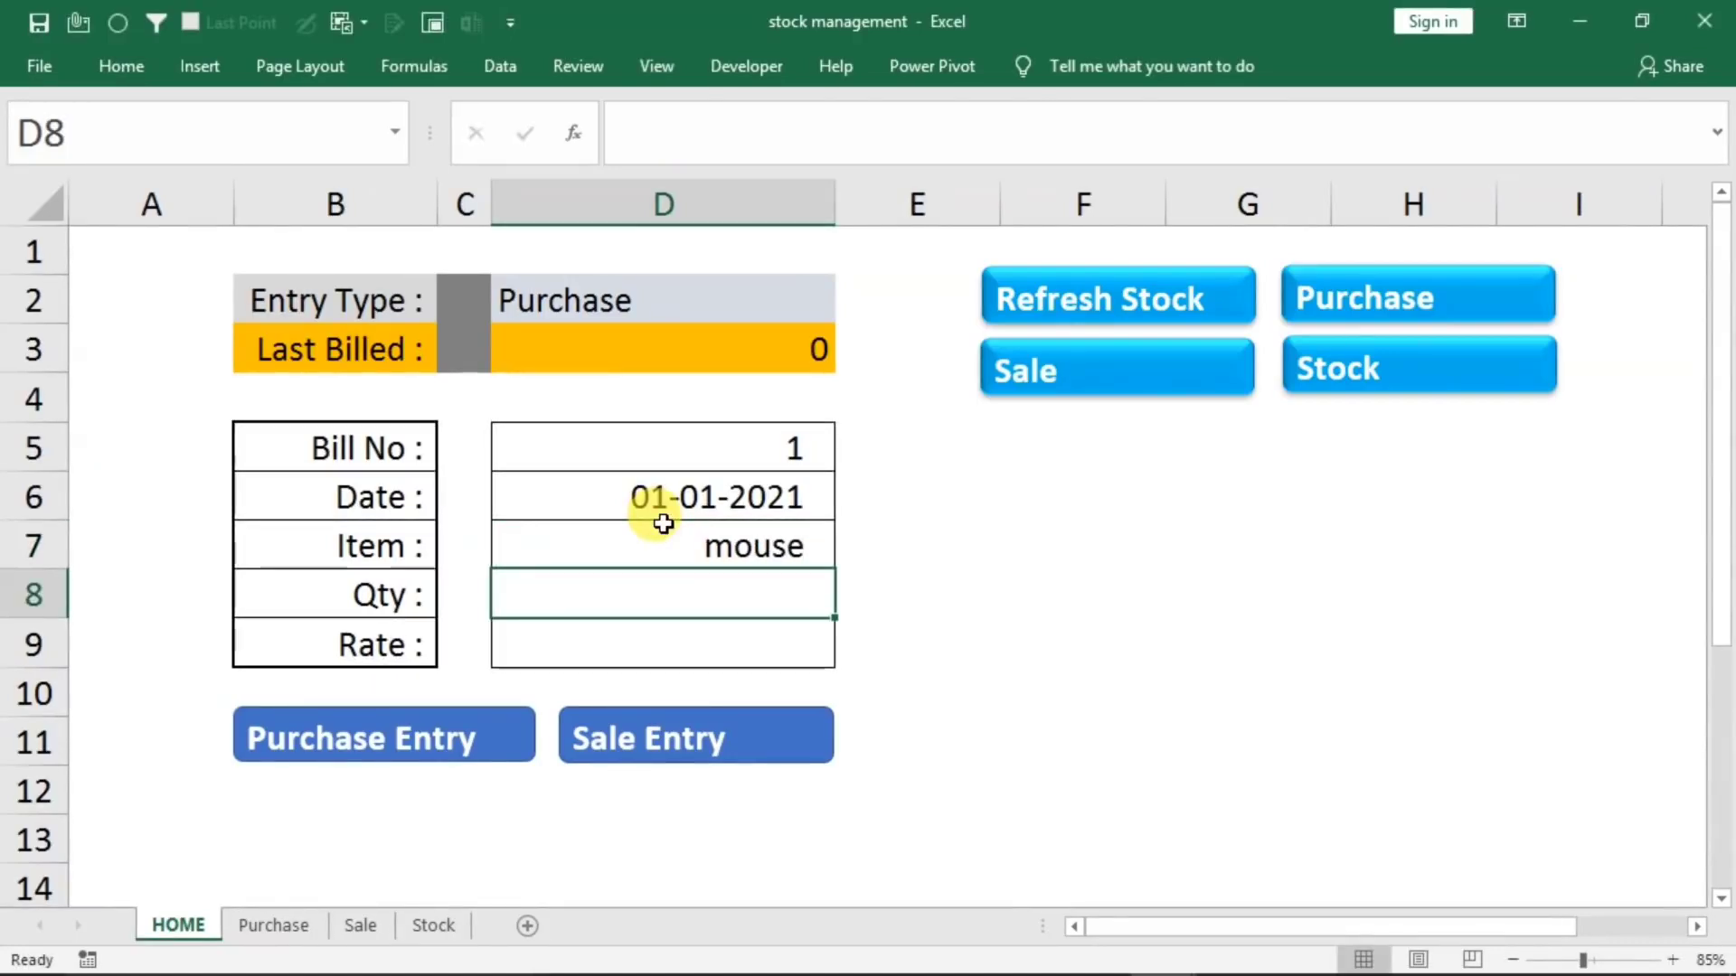
type("20")
key("Return")
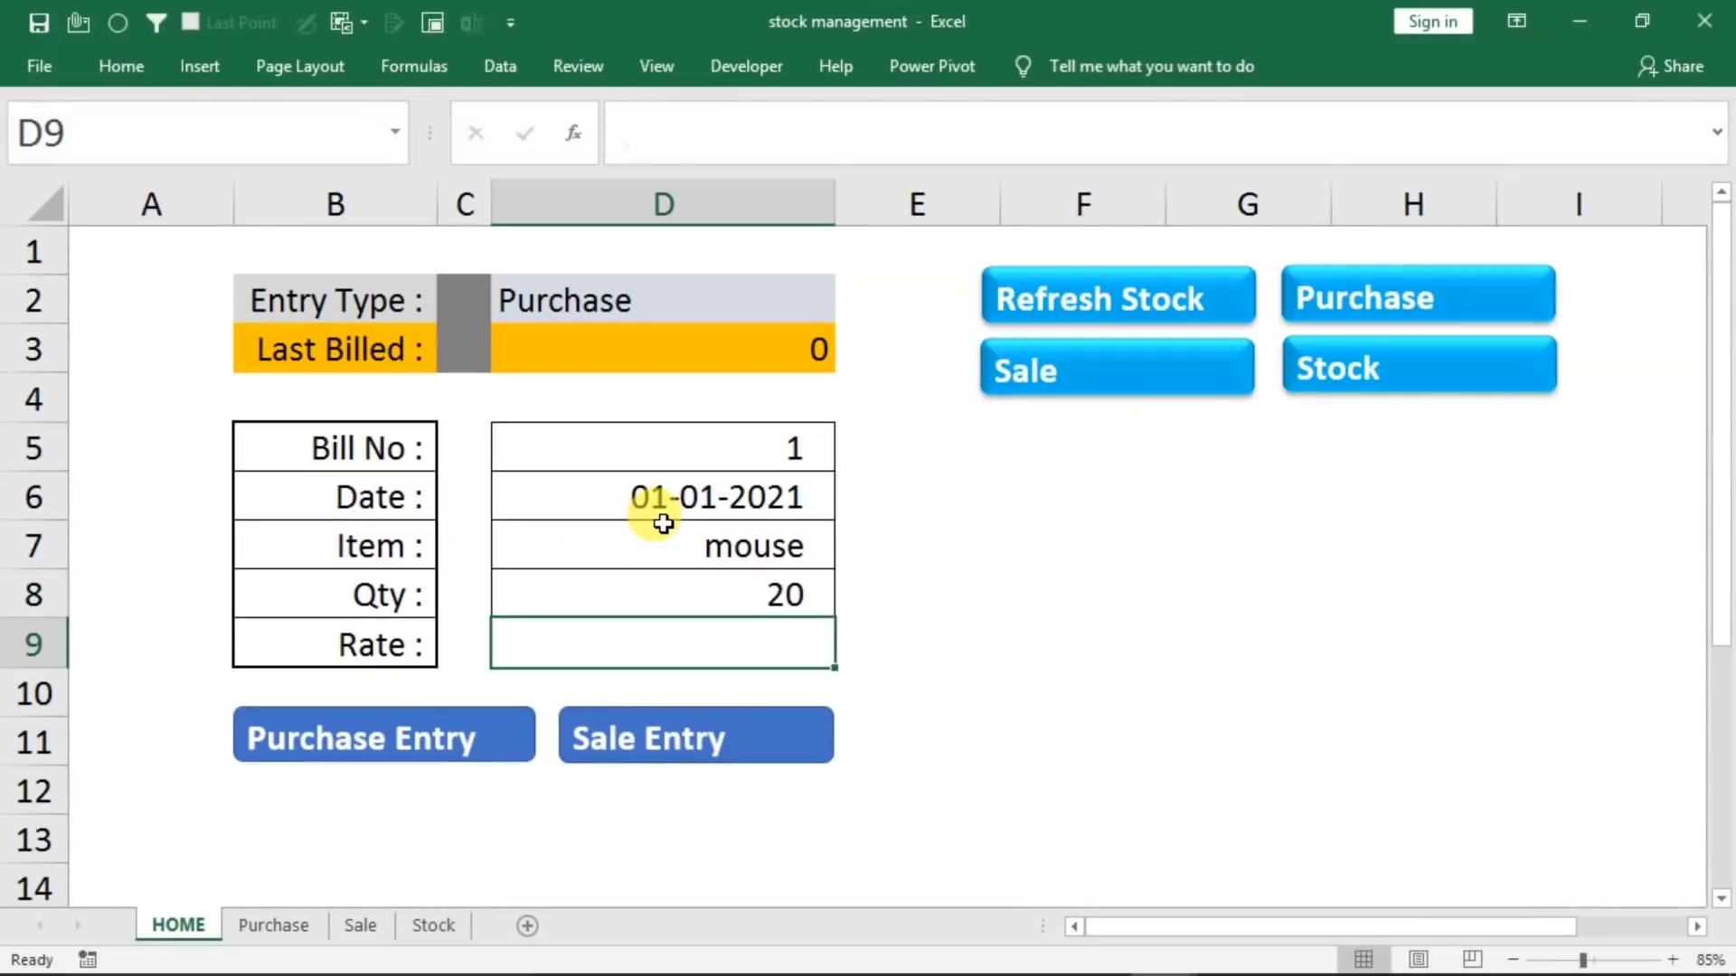
type("210")
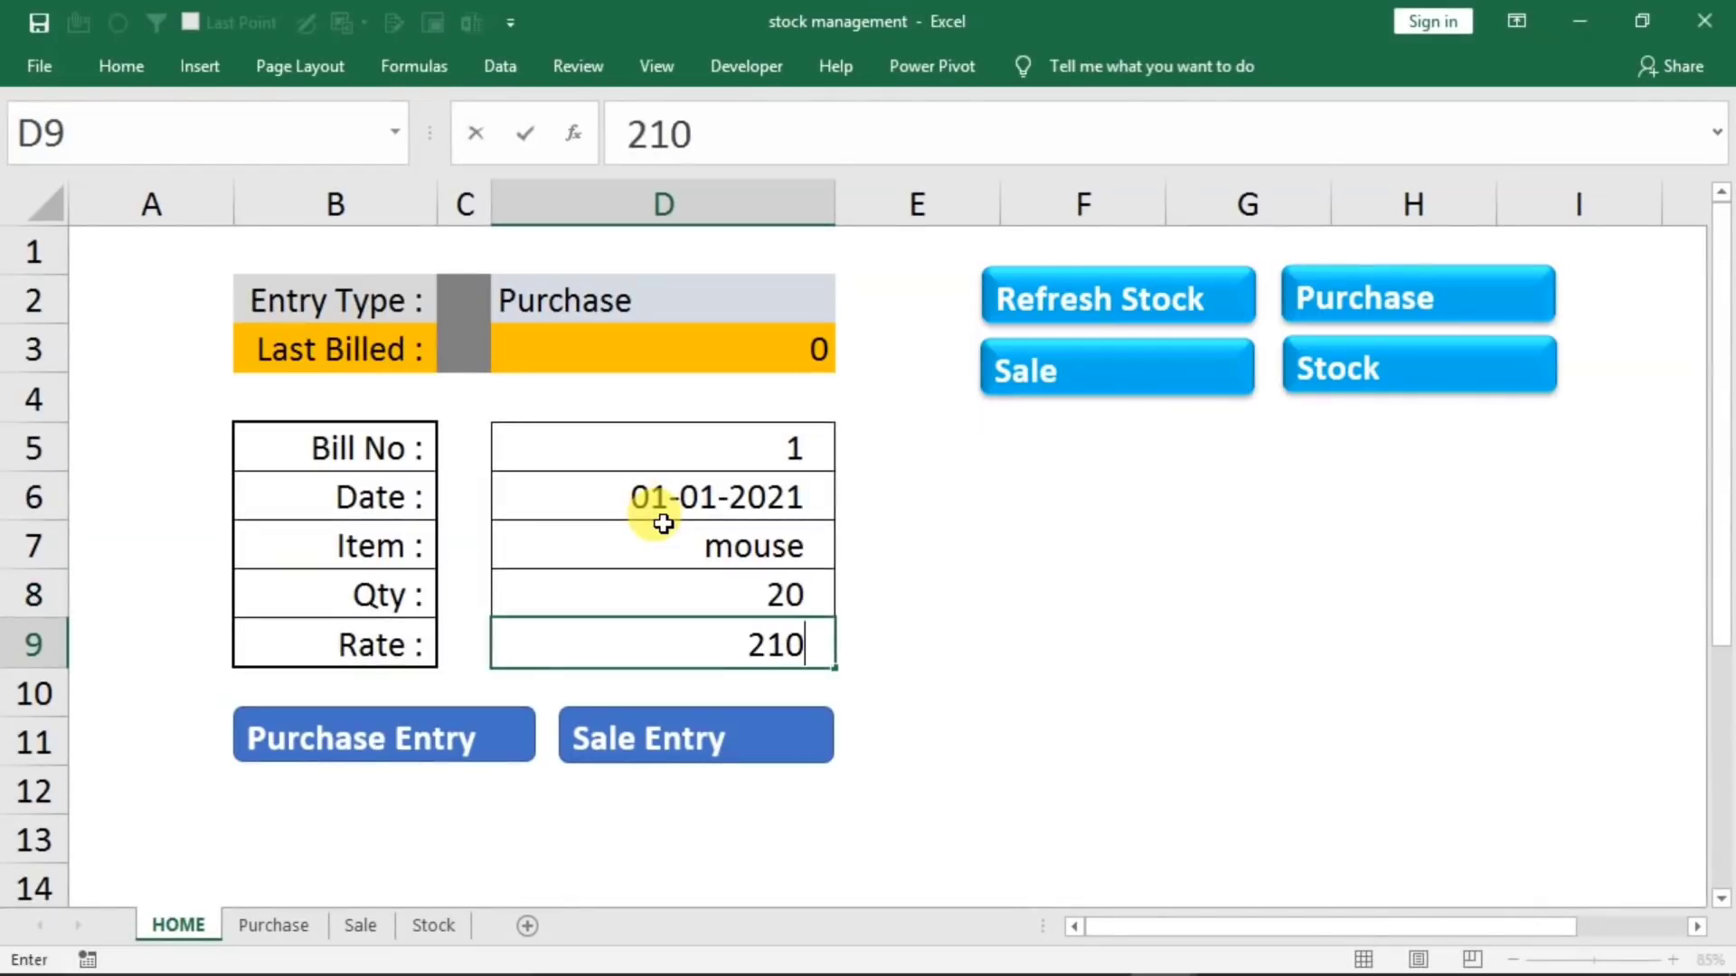
left_click(345, 736)
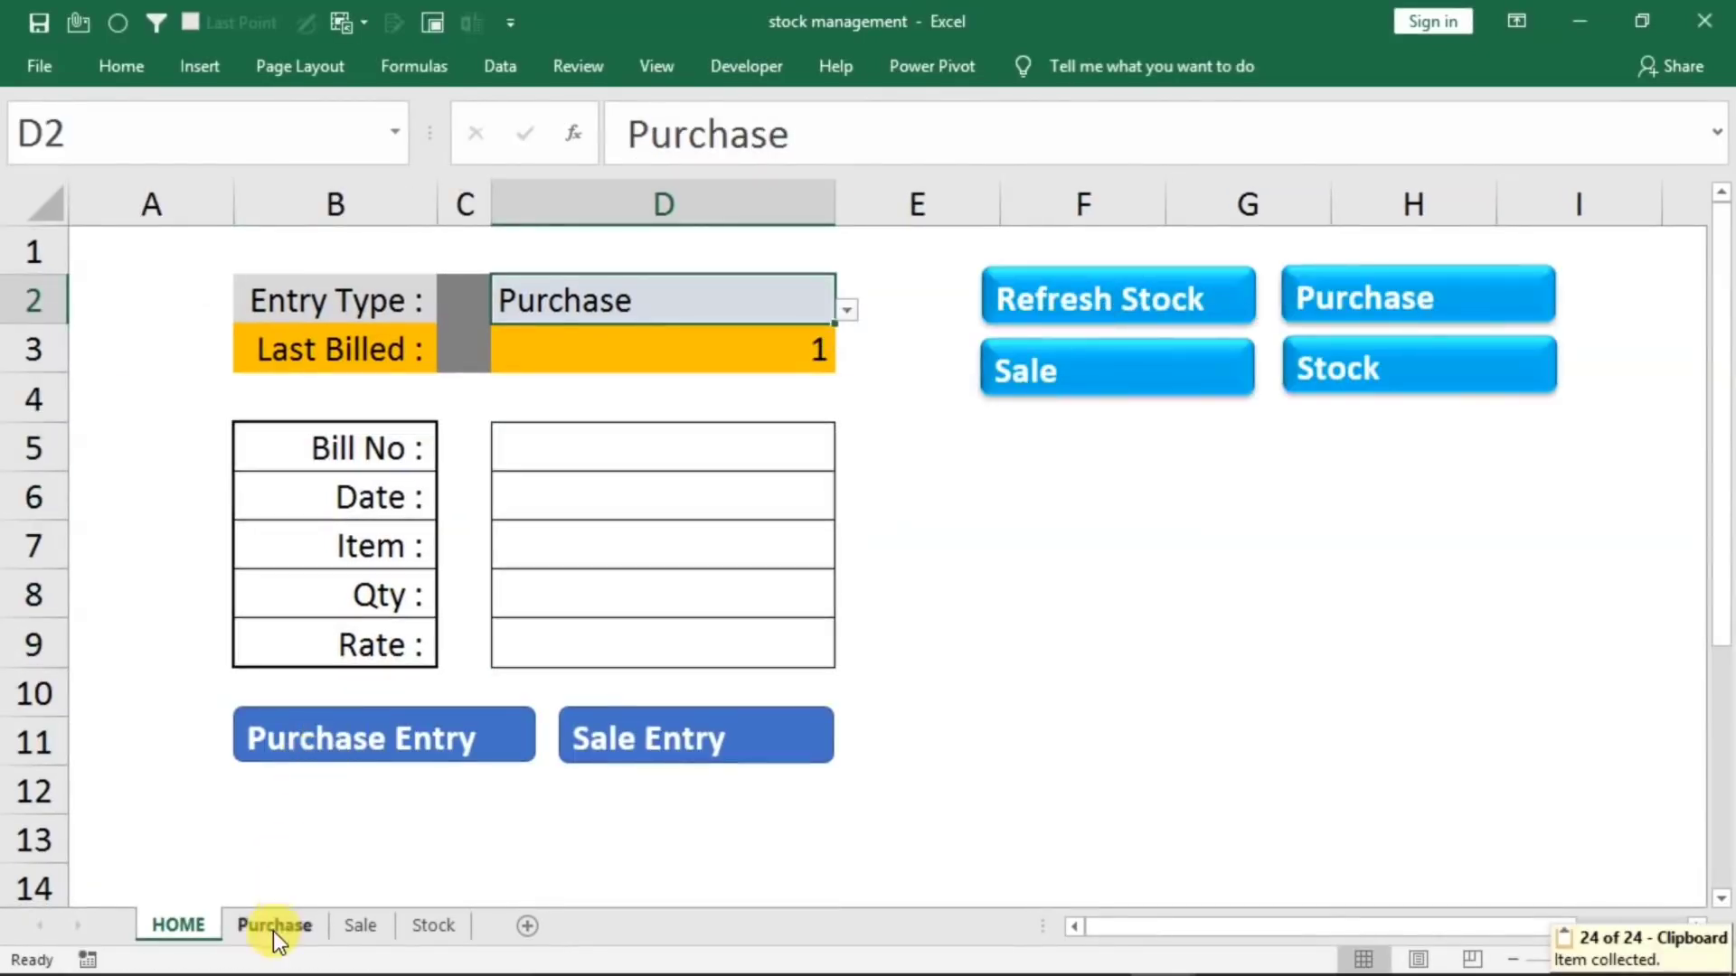
Check the new record on the Purchase sheet and refresh the stock table on the Stock sheet
left_click(1339, 310)
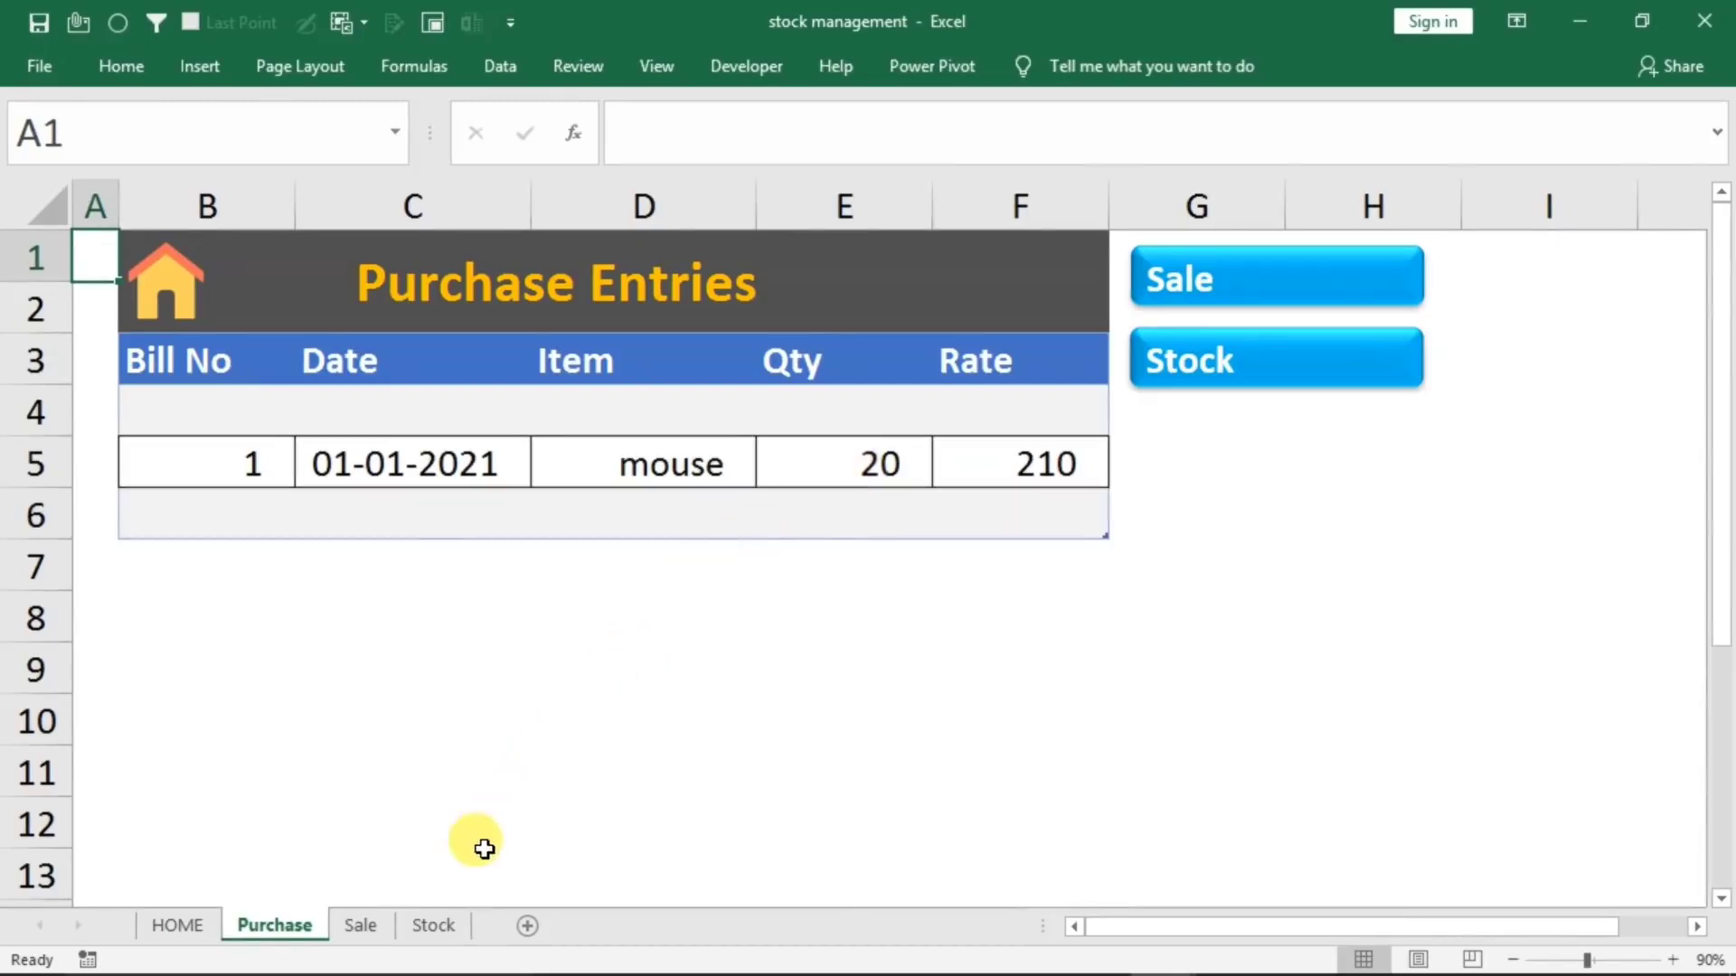
left_click(435, 925)
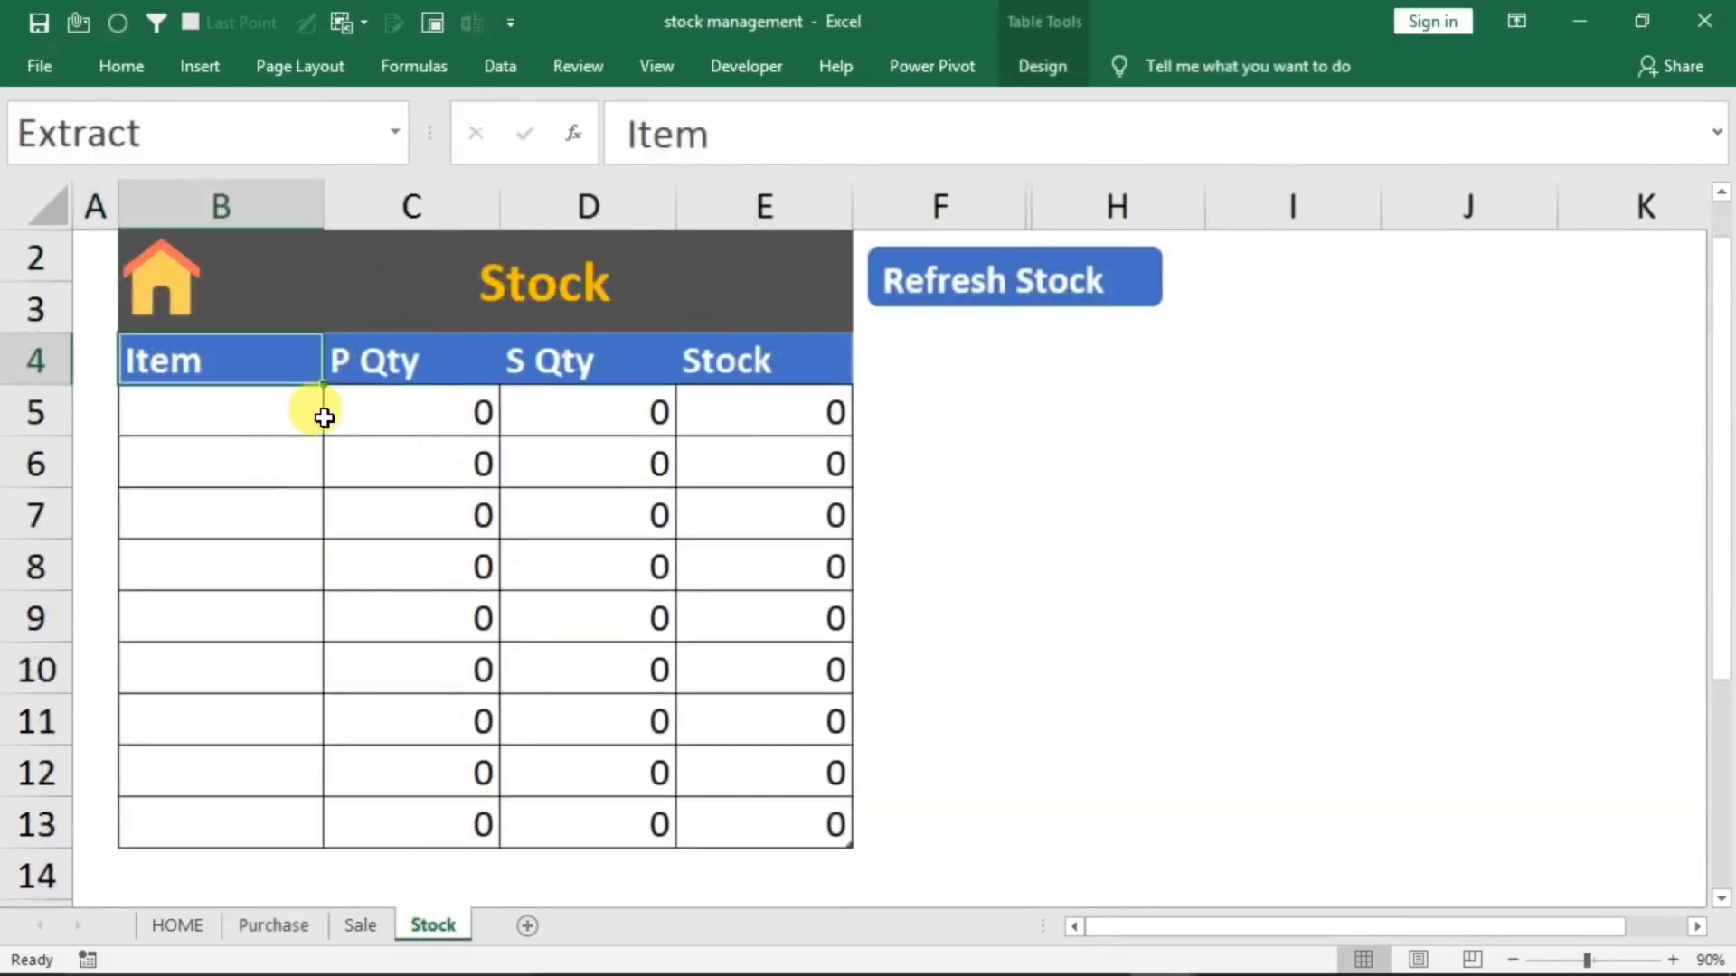
left_click(1015, 302)
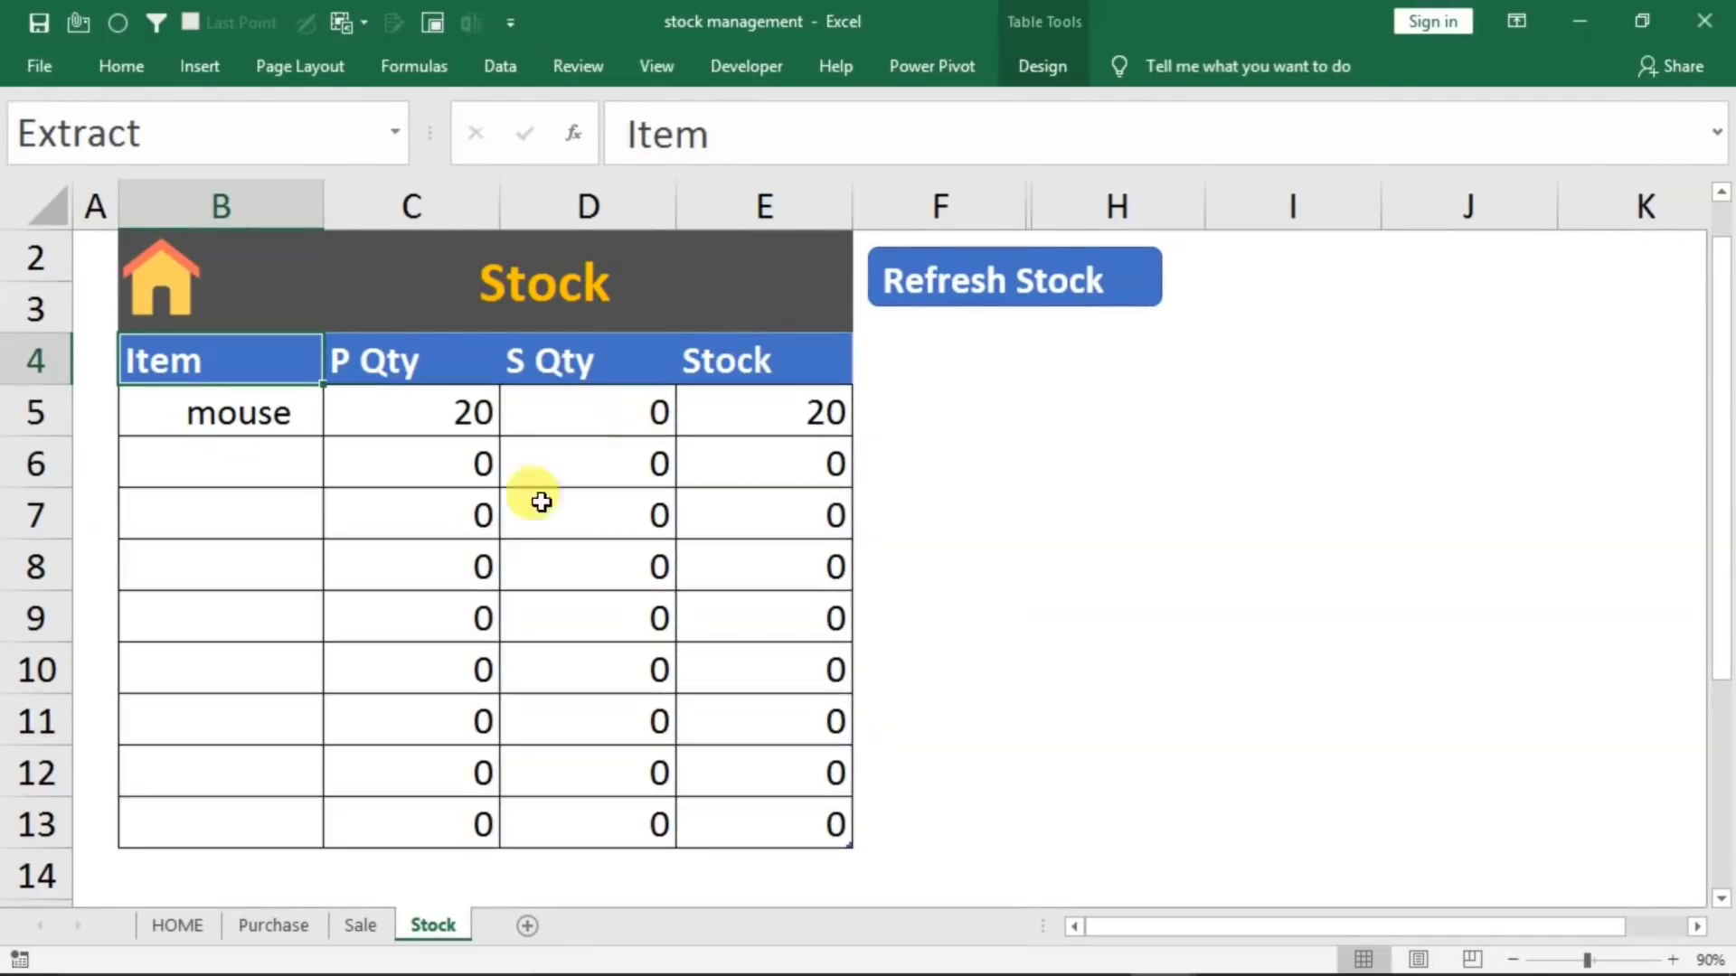
Start another purchase on the HOME sheet with bill number 2 and the date 1/1/2021
left_click(178, 926)
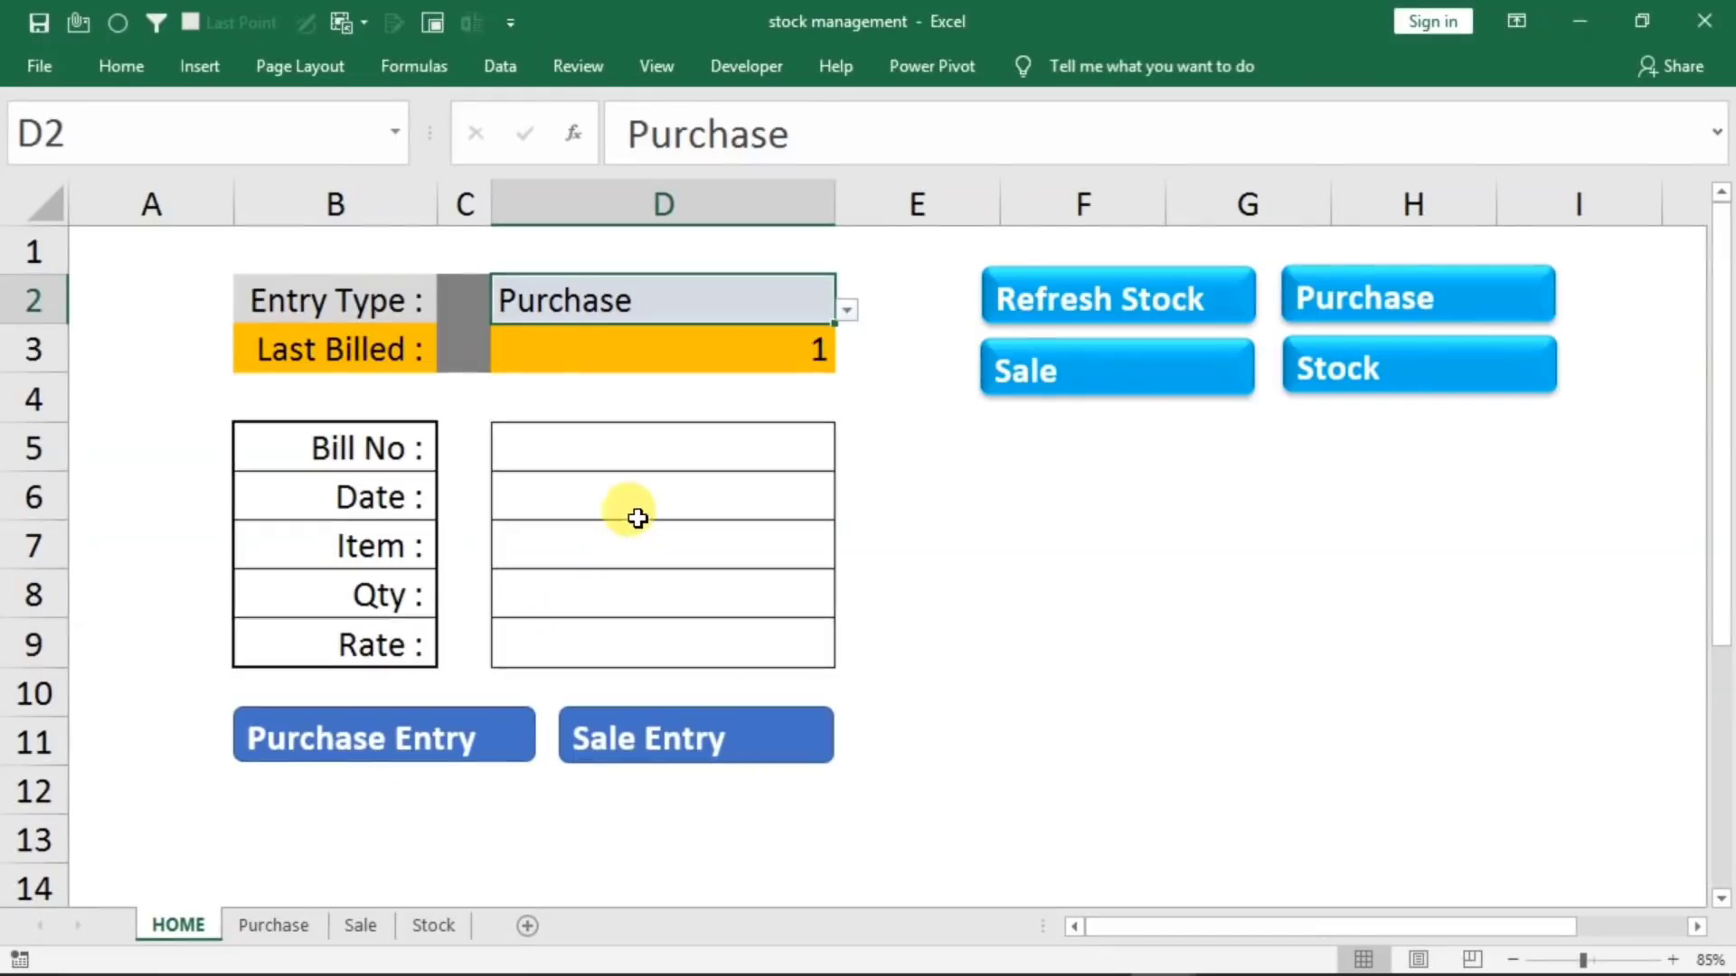
left_click(633, 423)
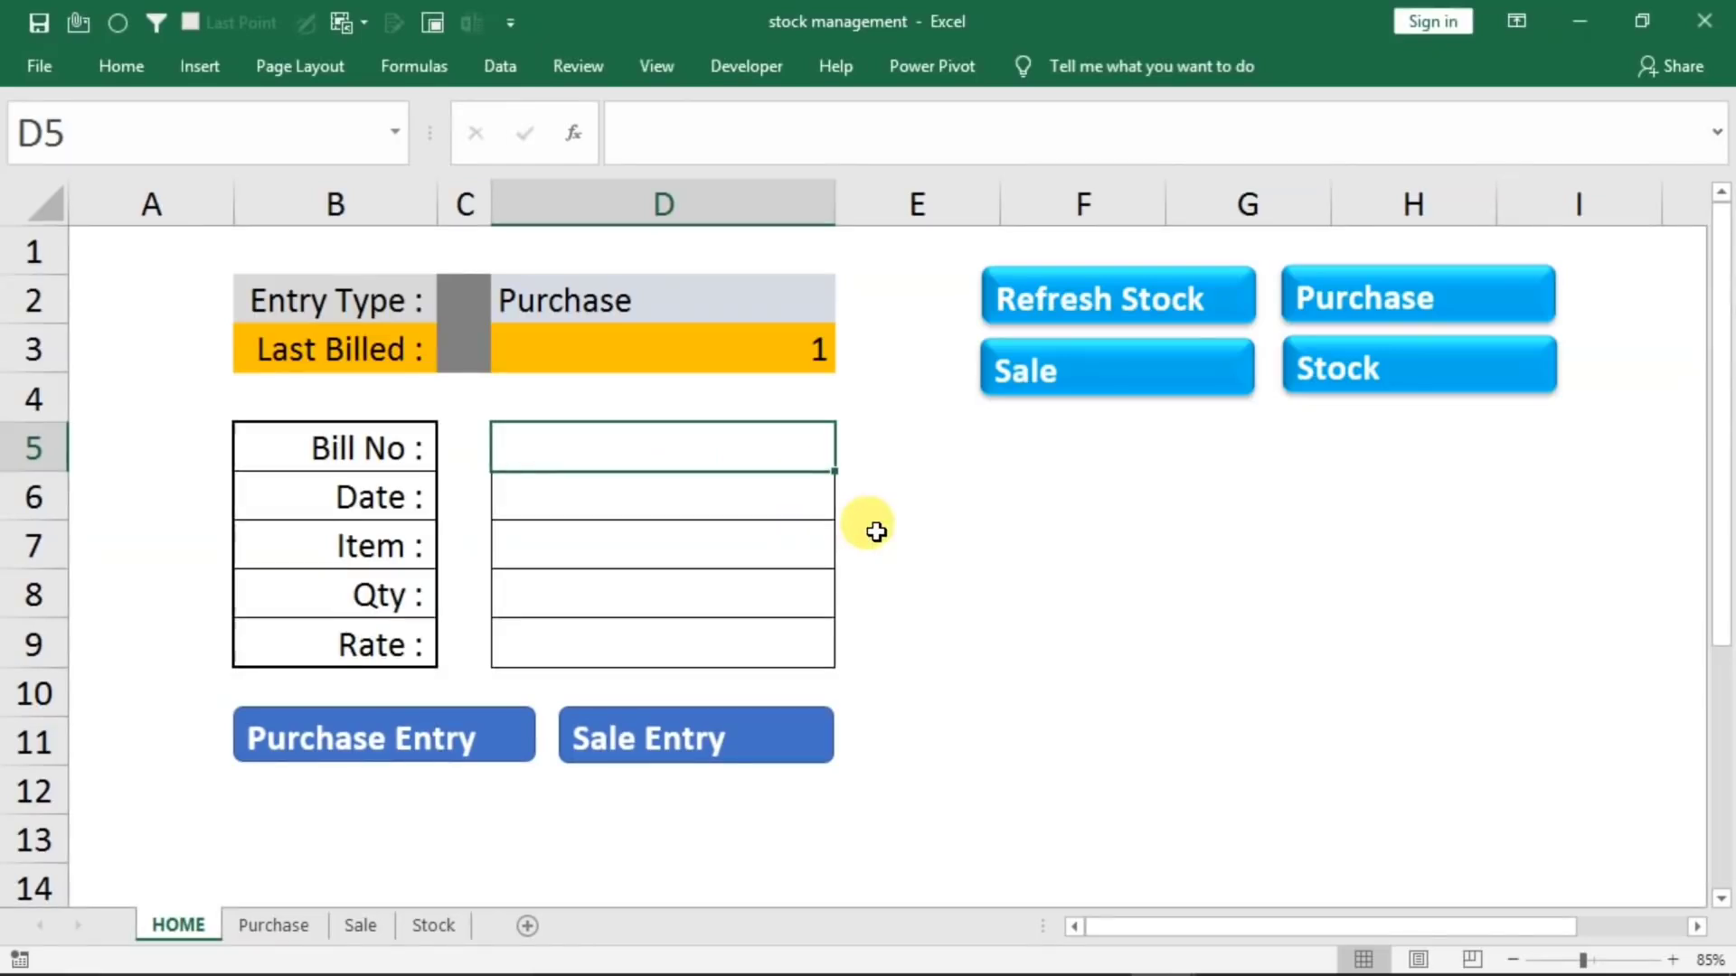
type("2")
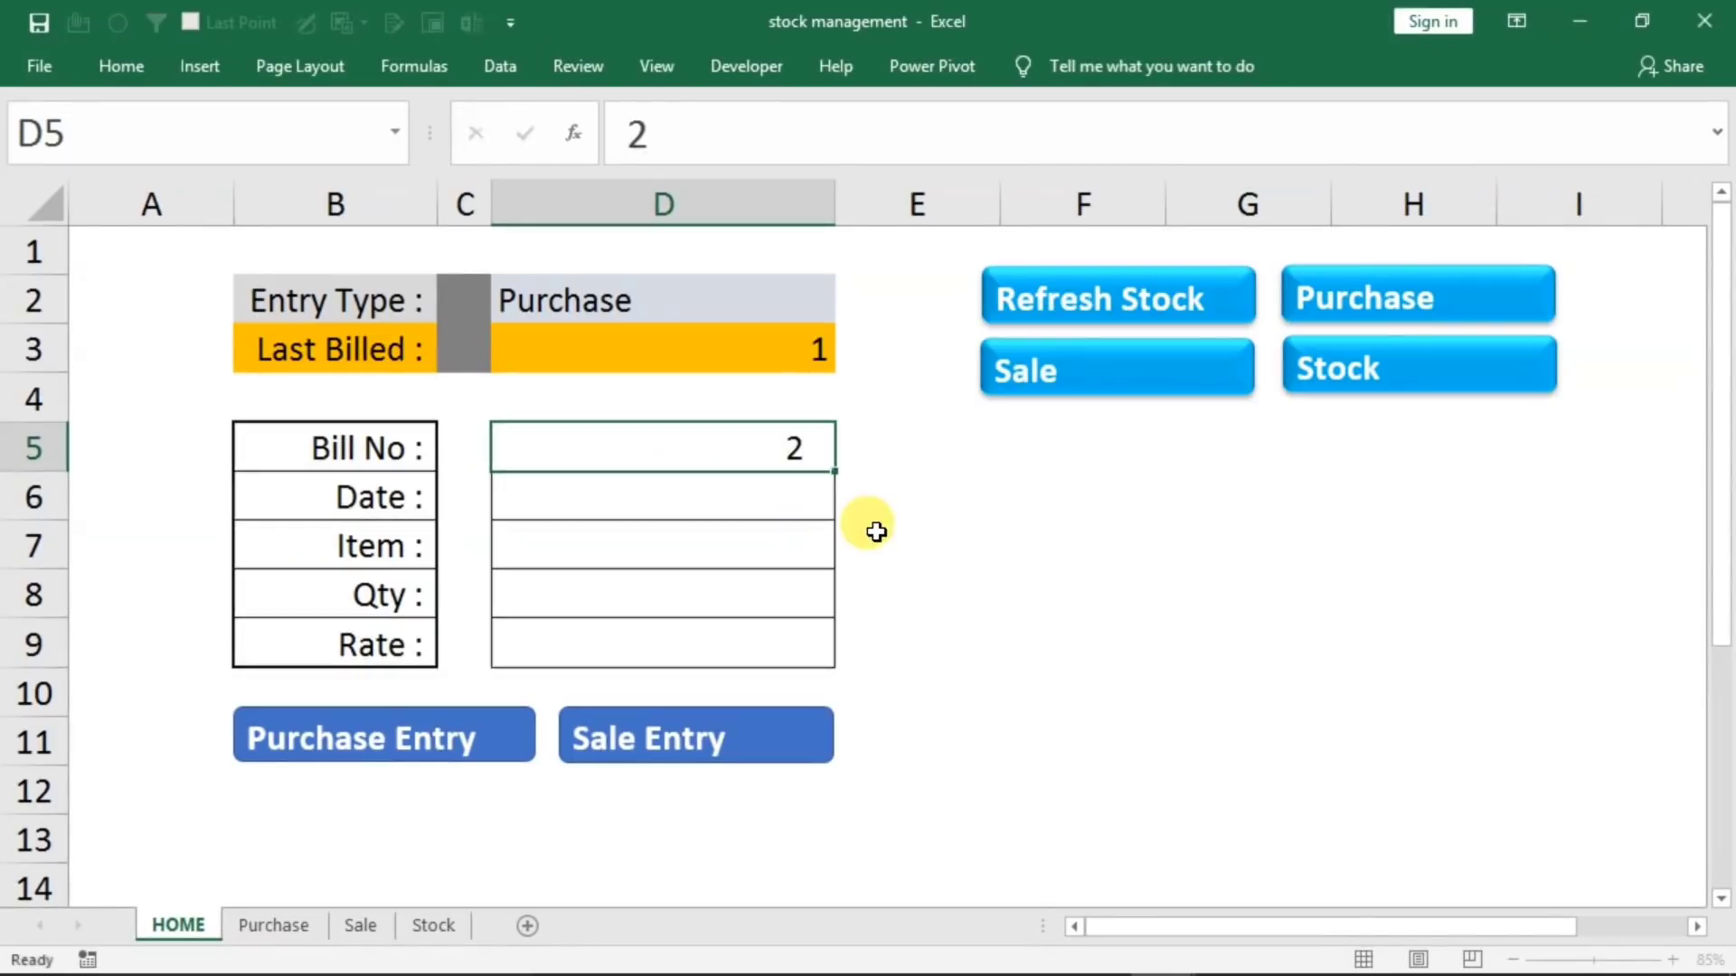
key("Return")
type("1/1/2")
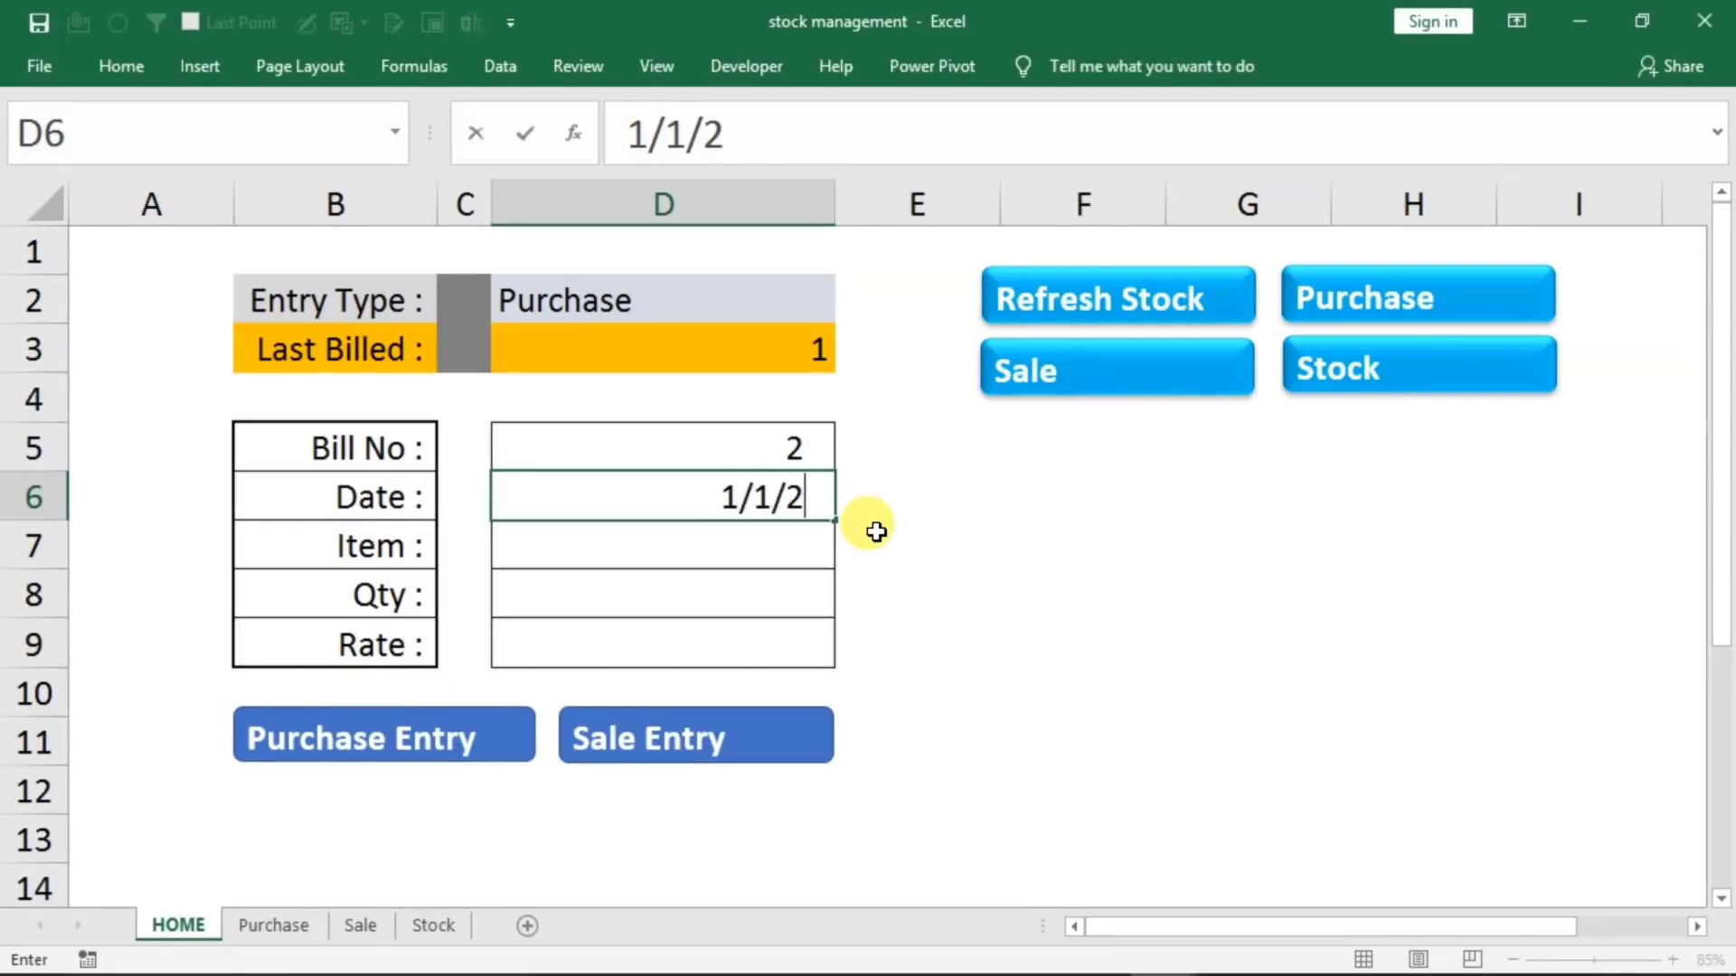
type("021")
key("Return")
Fill in item keyboard, quantity 40 and rate 170, record the purchase entry, and view it on the Purchase sheet
type("keybo")
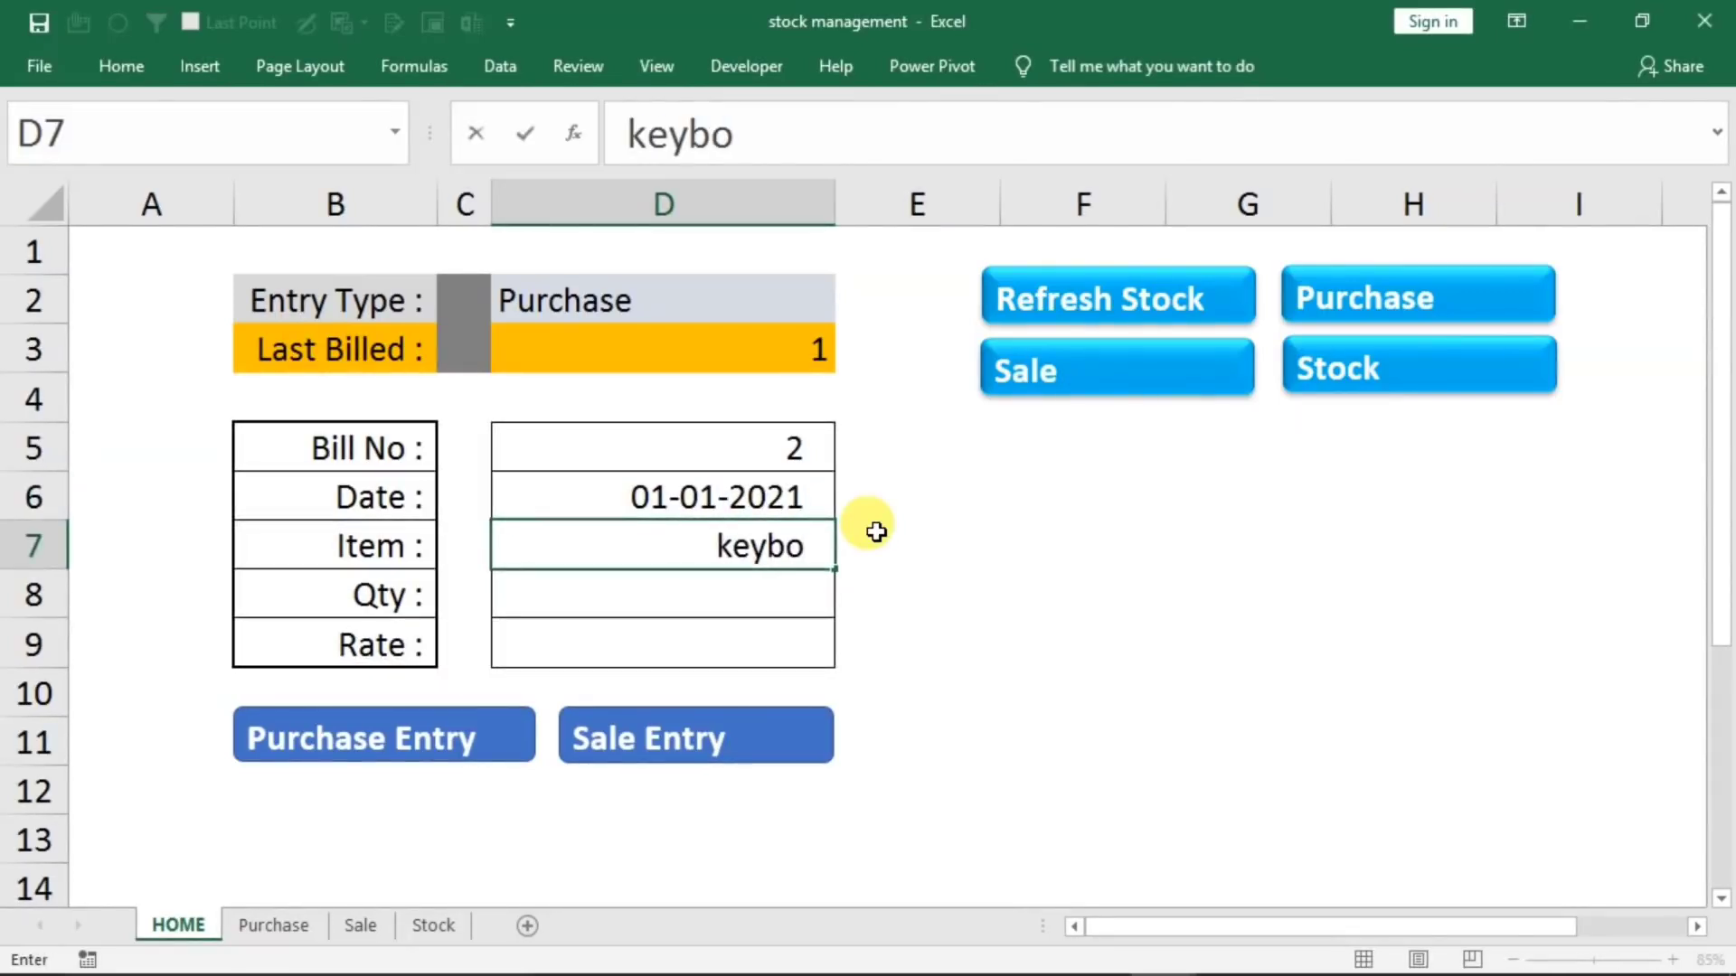
type("ard")
key("Return")
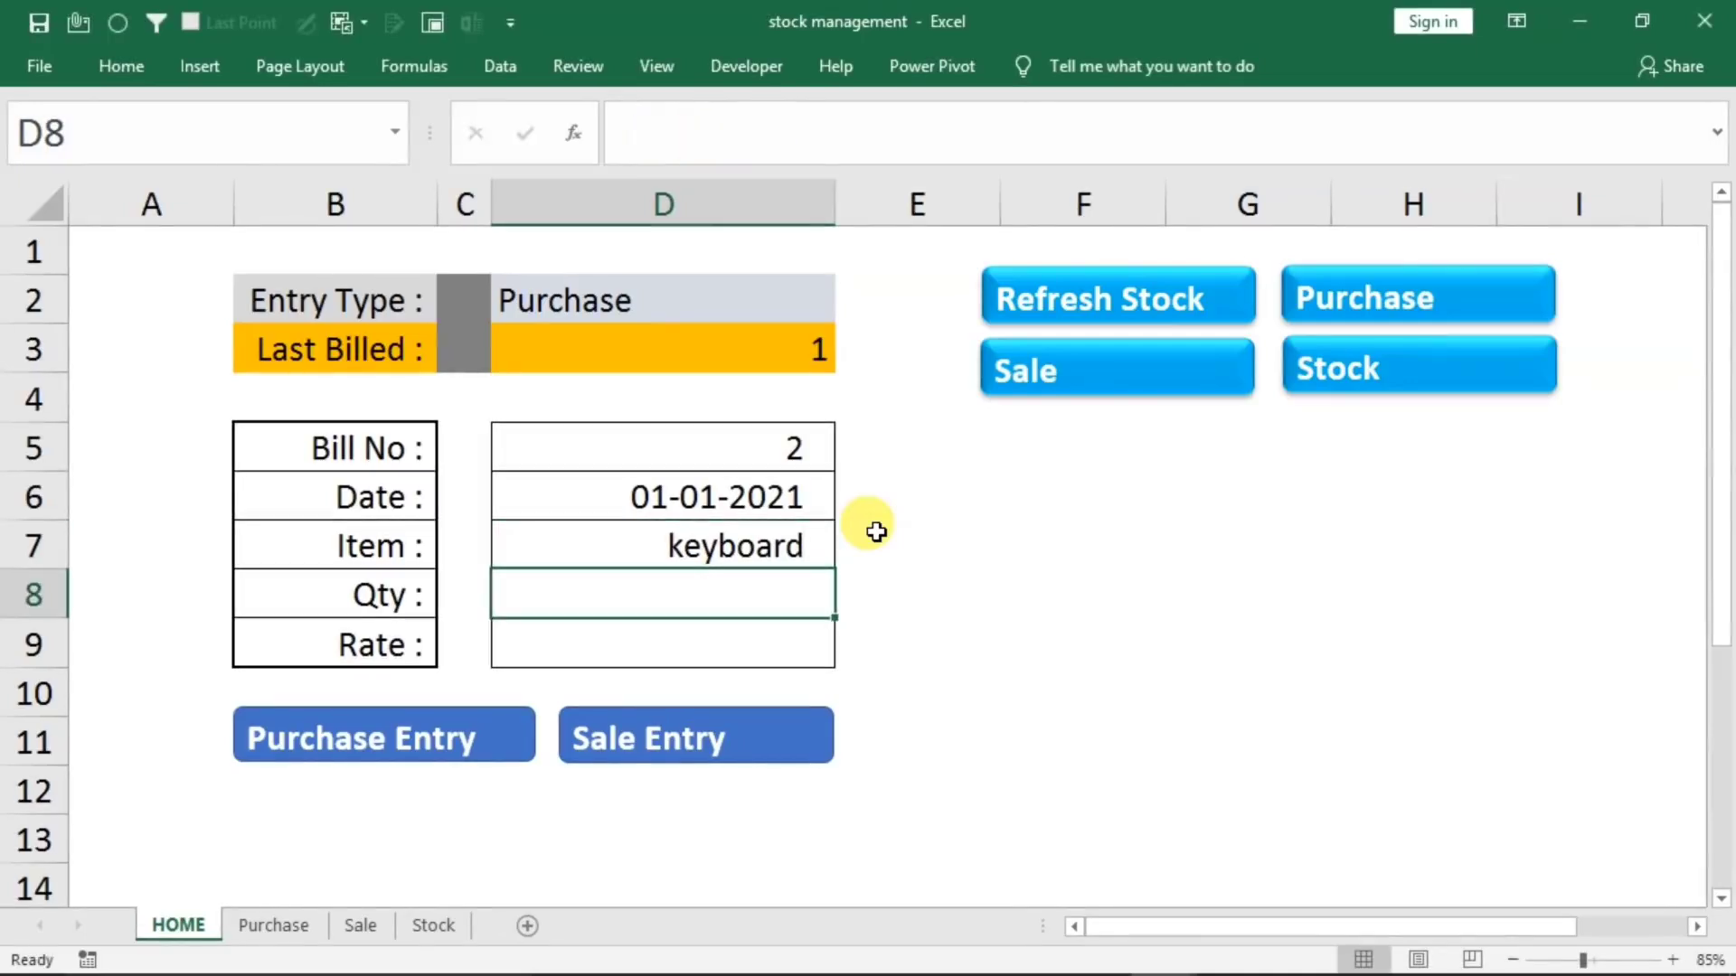
type("40")
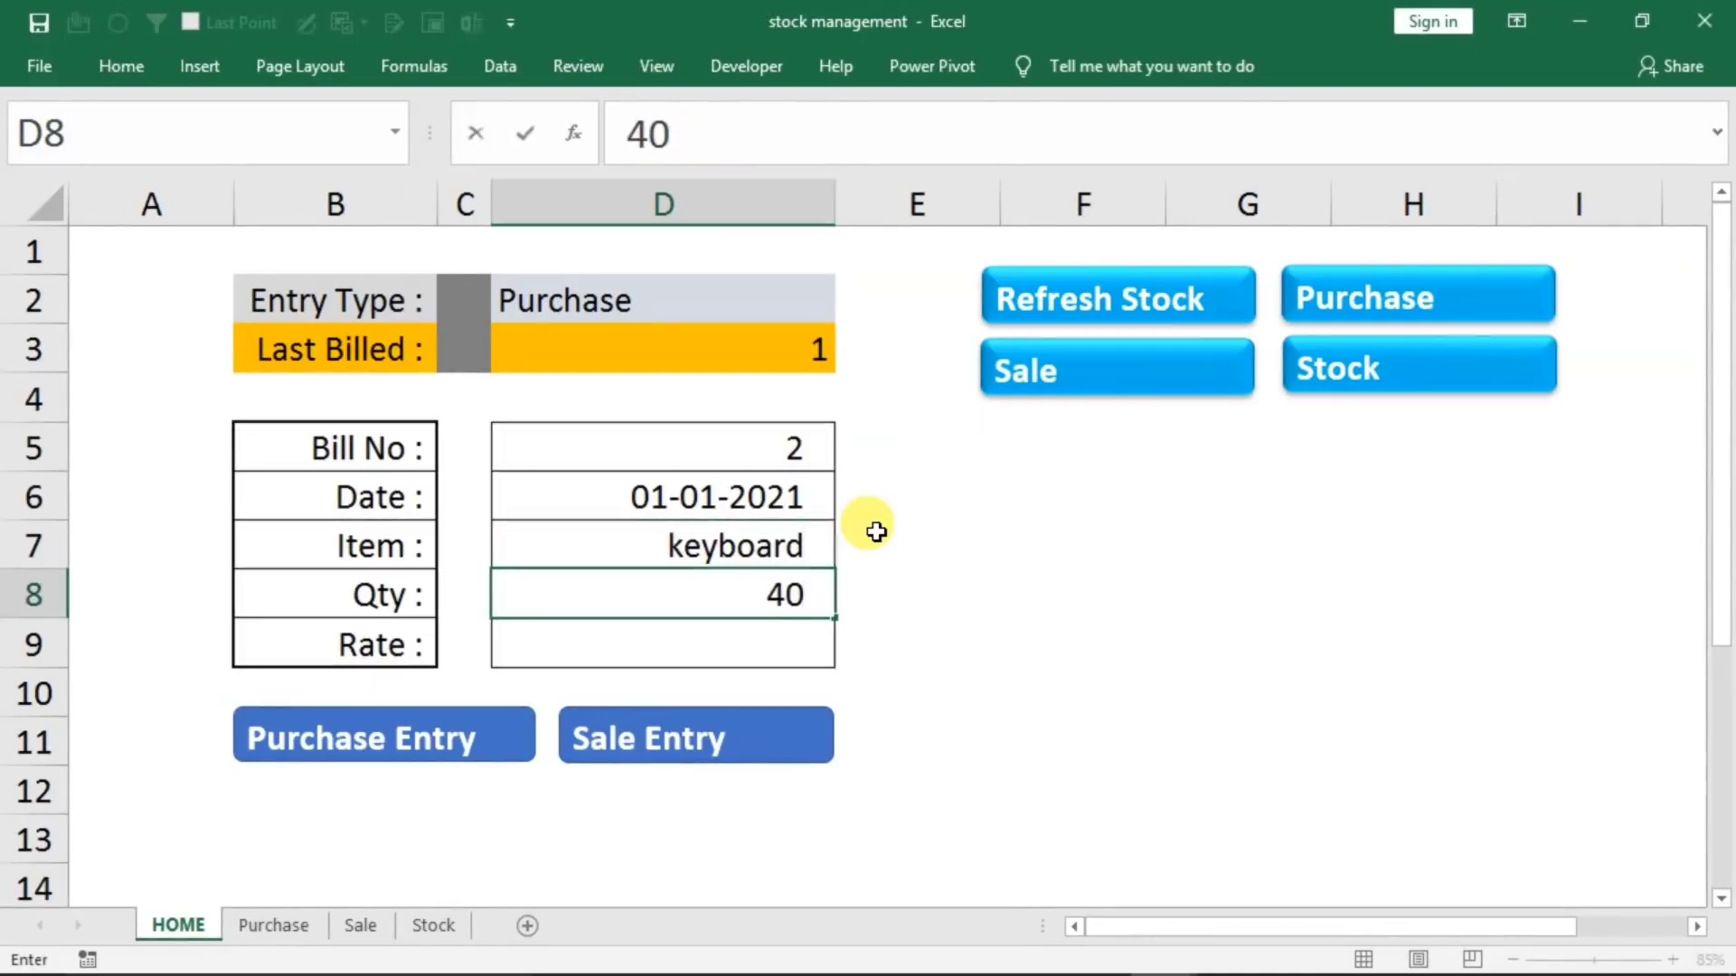
key("Return")
type("170")
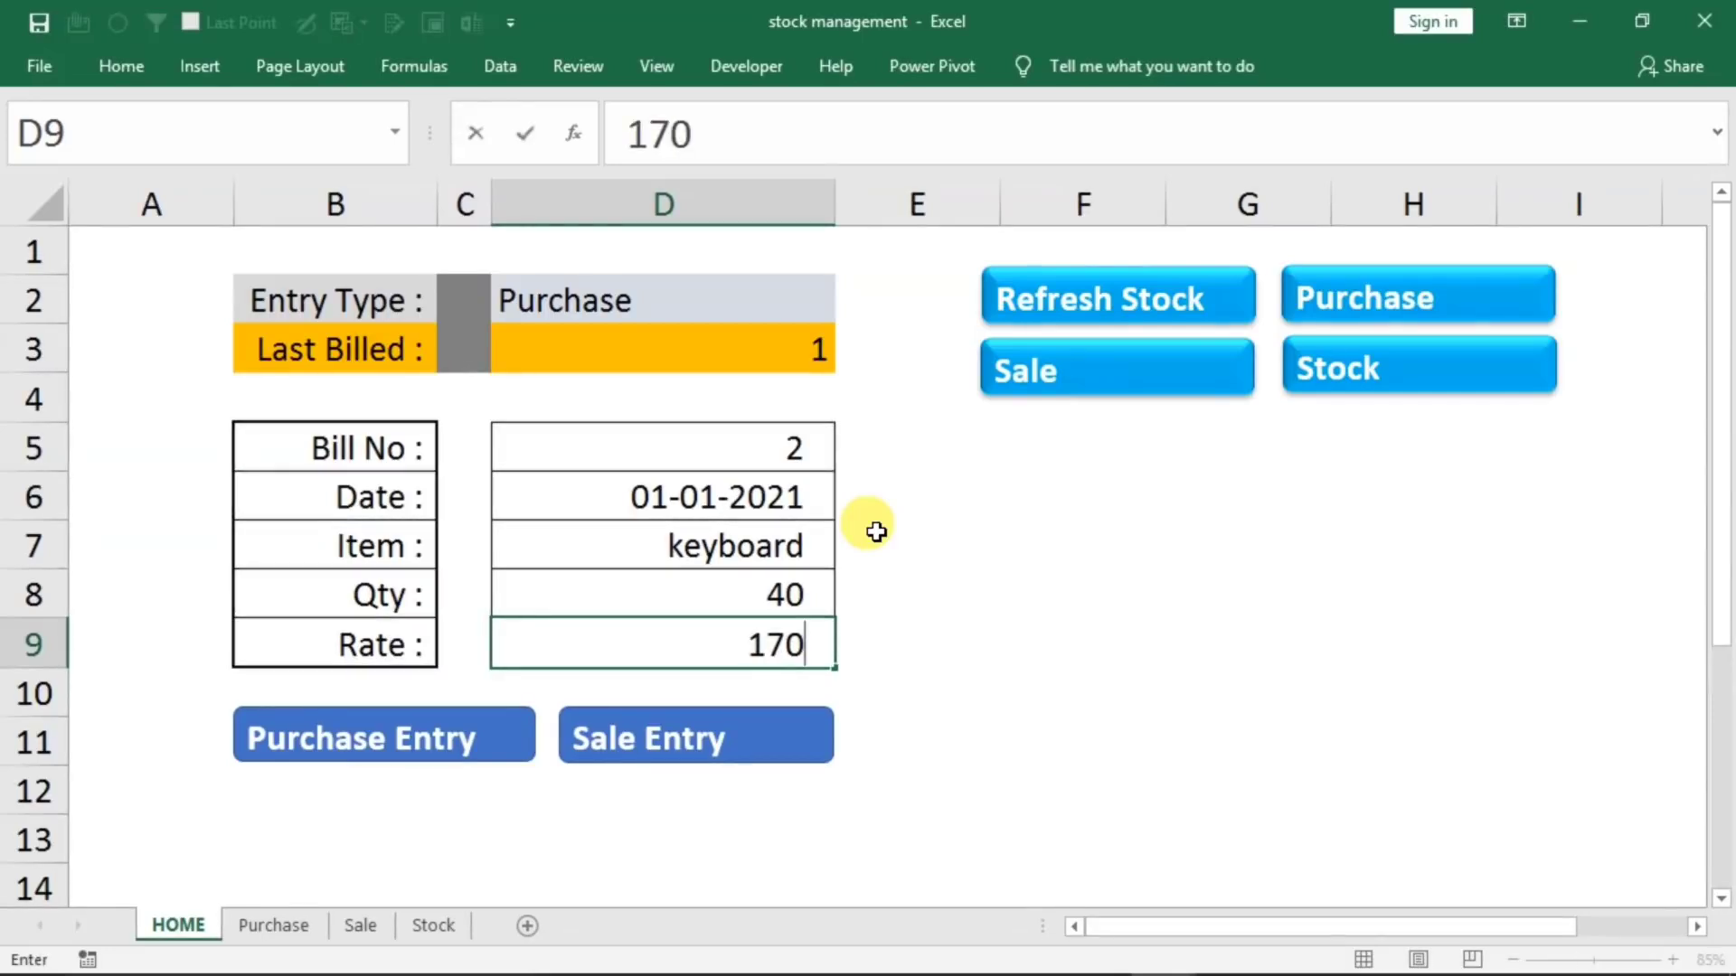
left_click(404, 741)
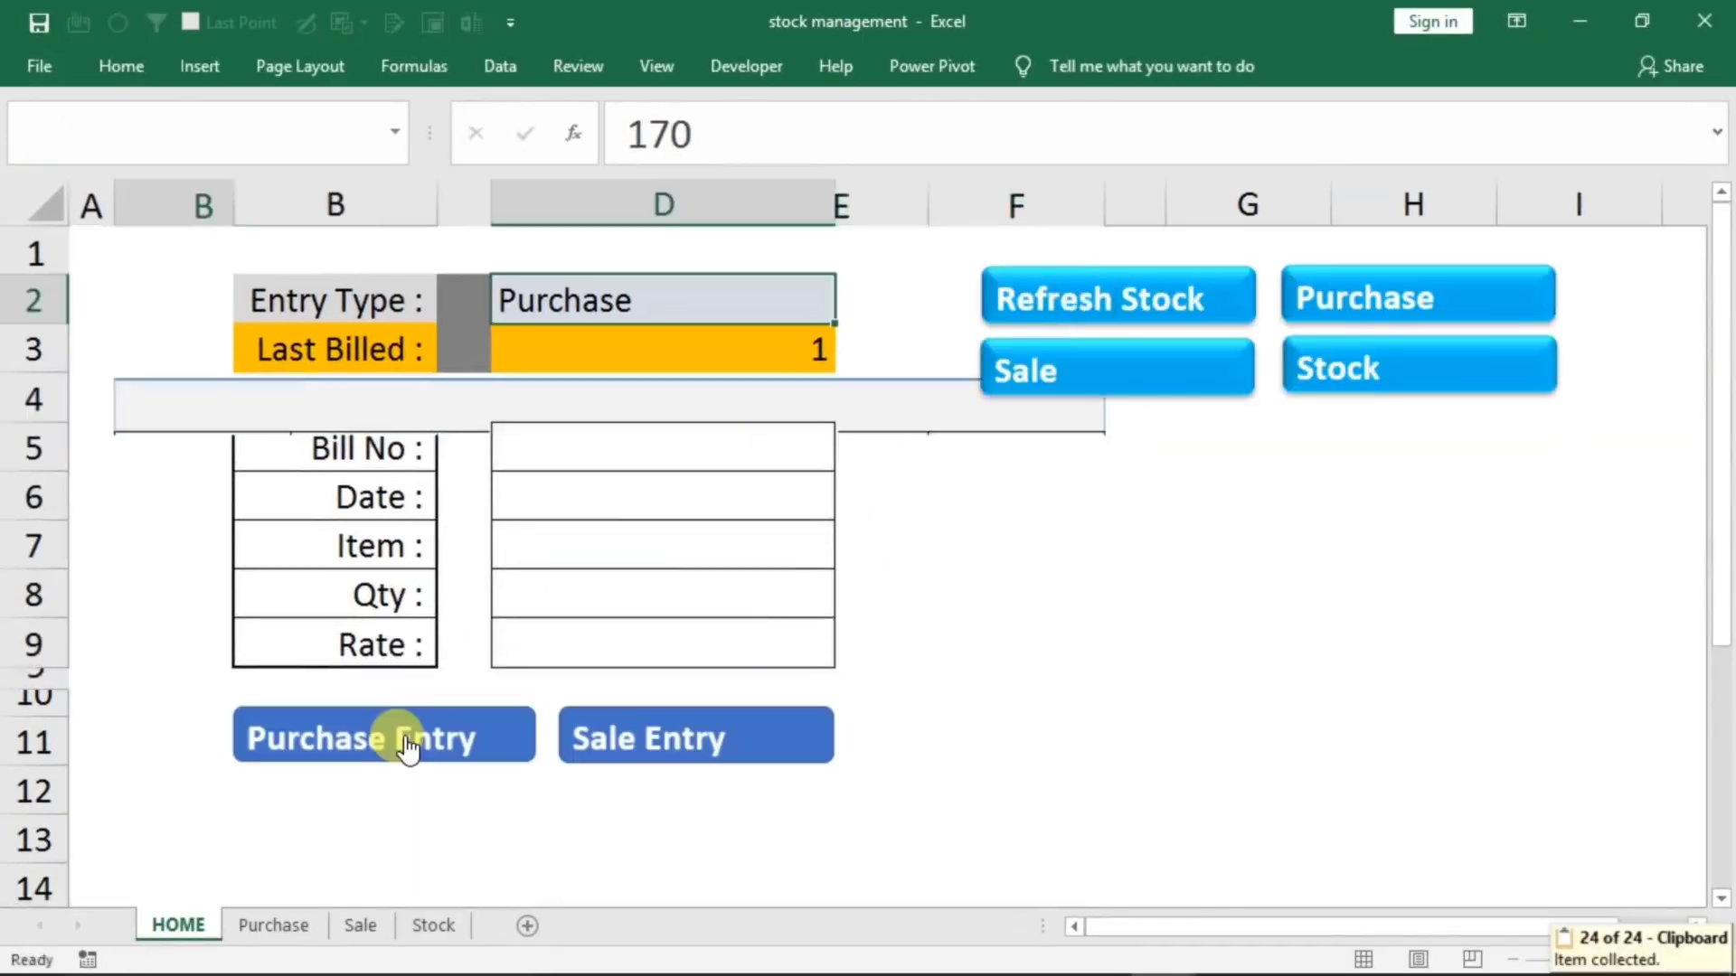
left_click(267, 926)
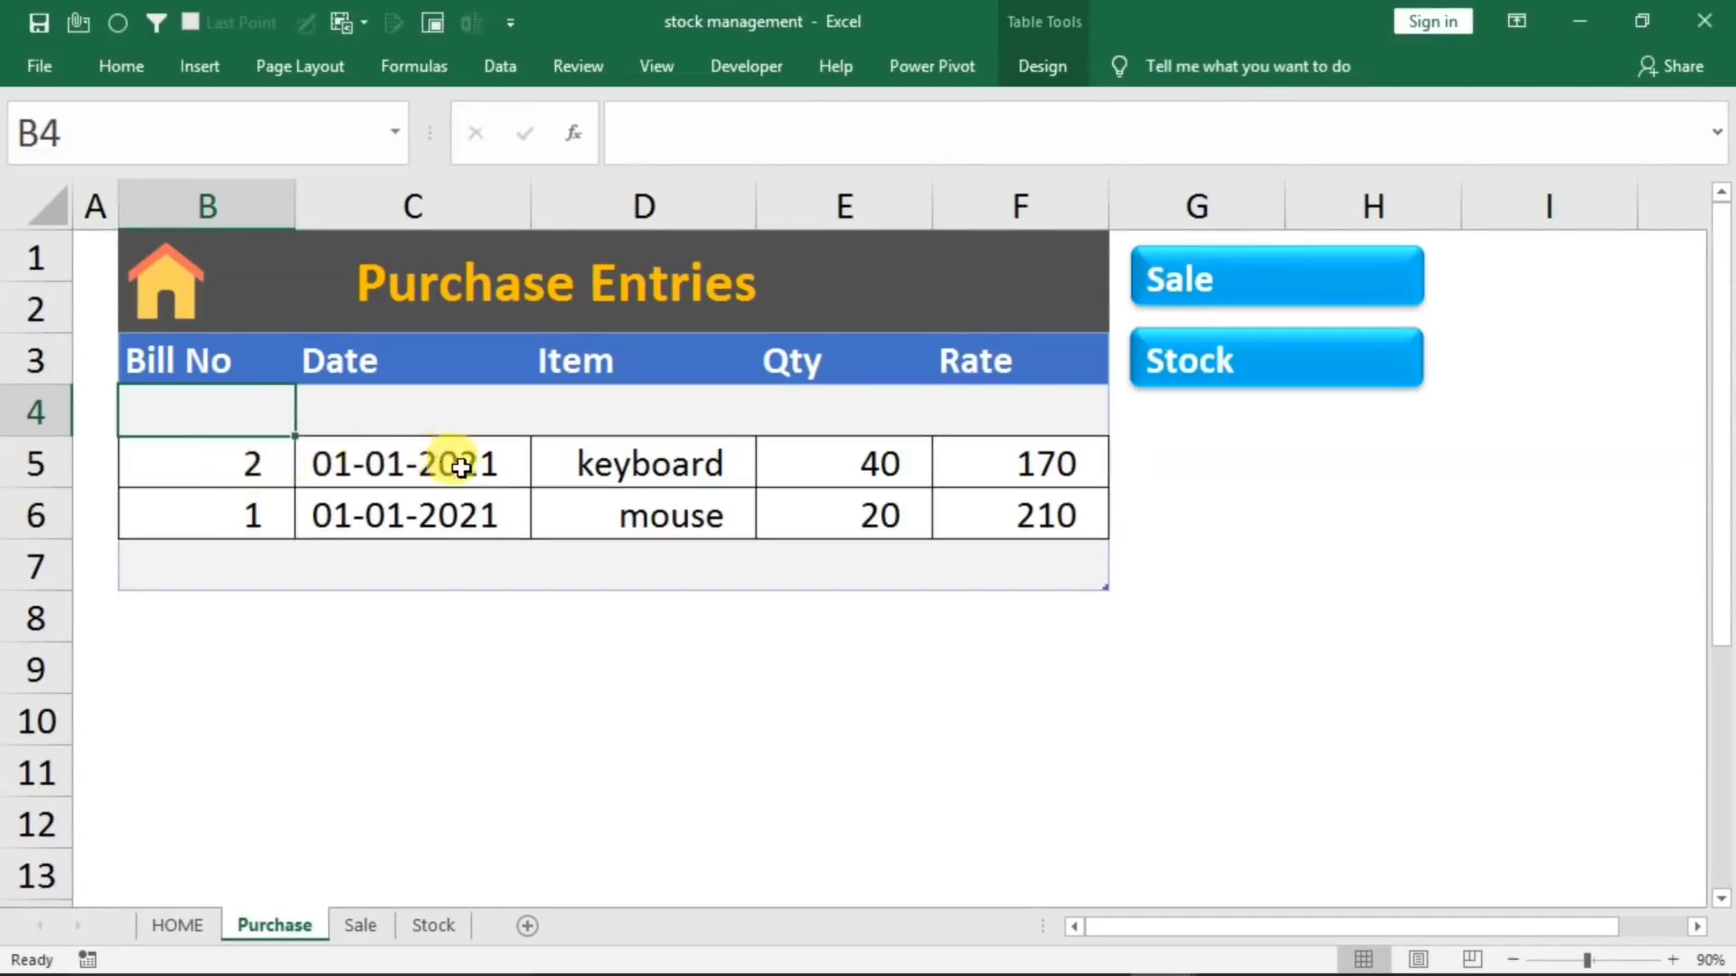
View the Sale sheet and refresh the stock table on the Stock sheet
left_click(351, 927)
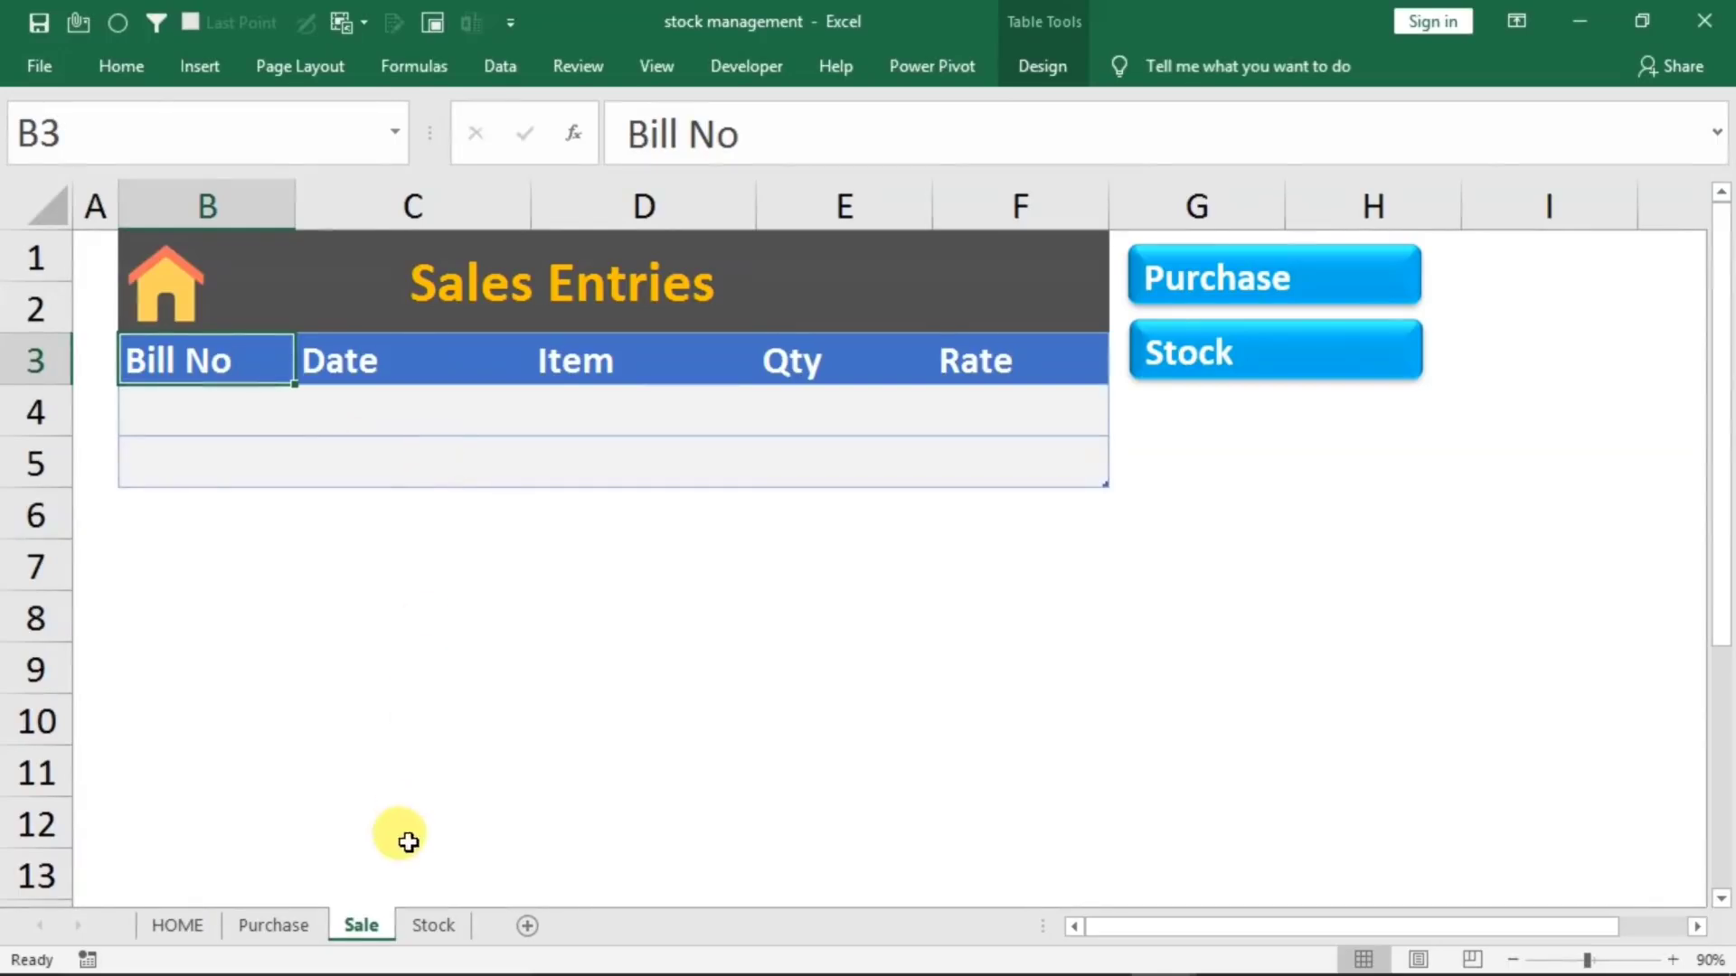
left_click(433, 931)
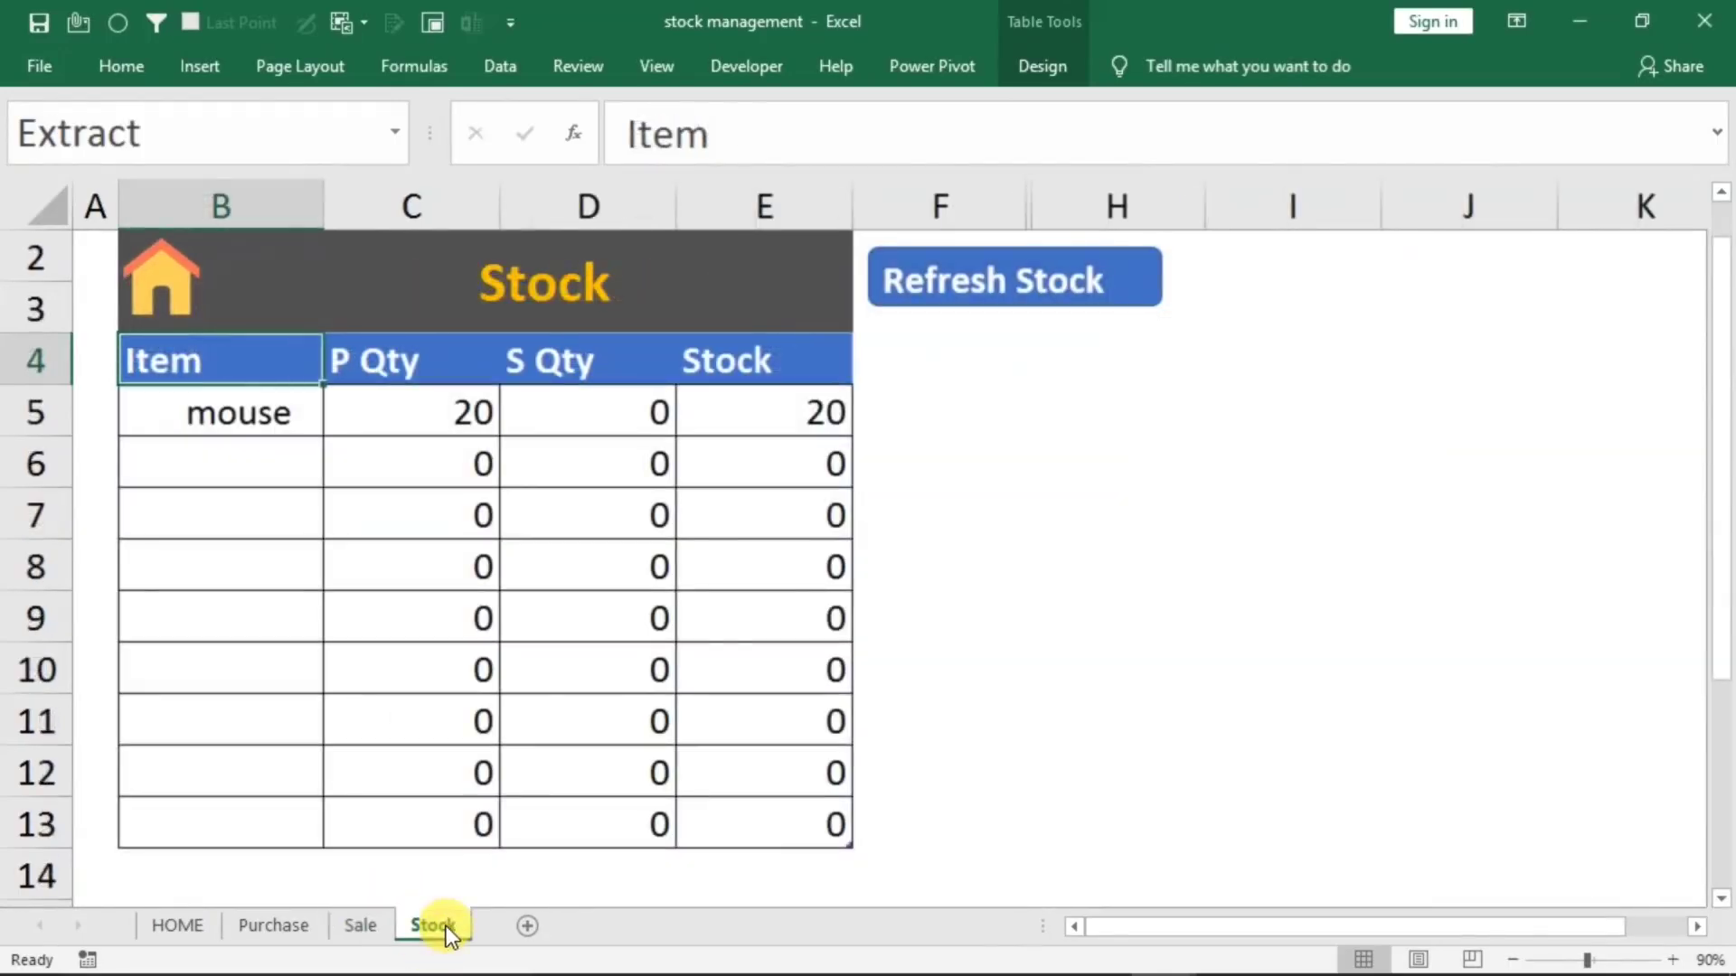
left_click(932, 300)
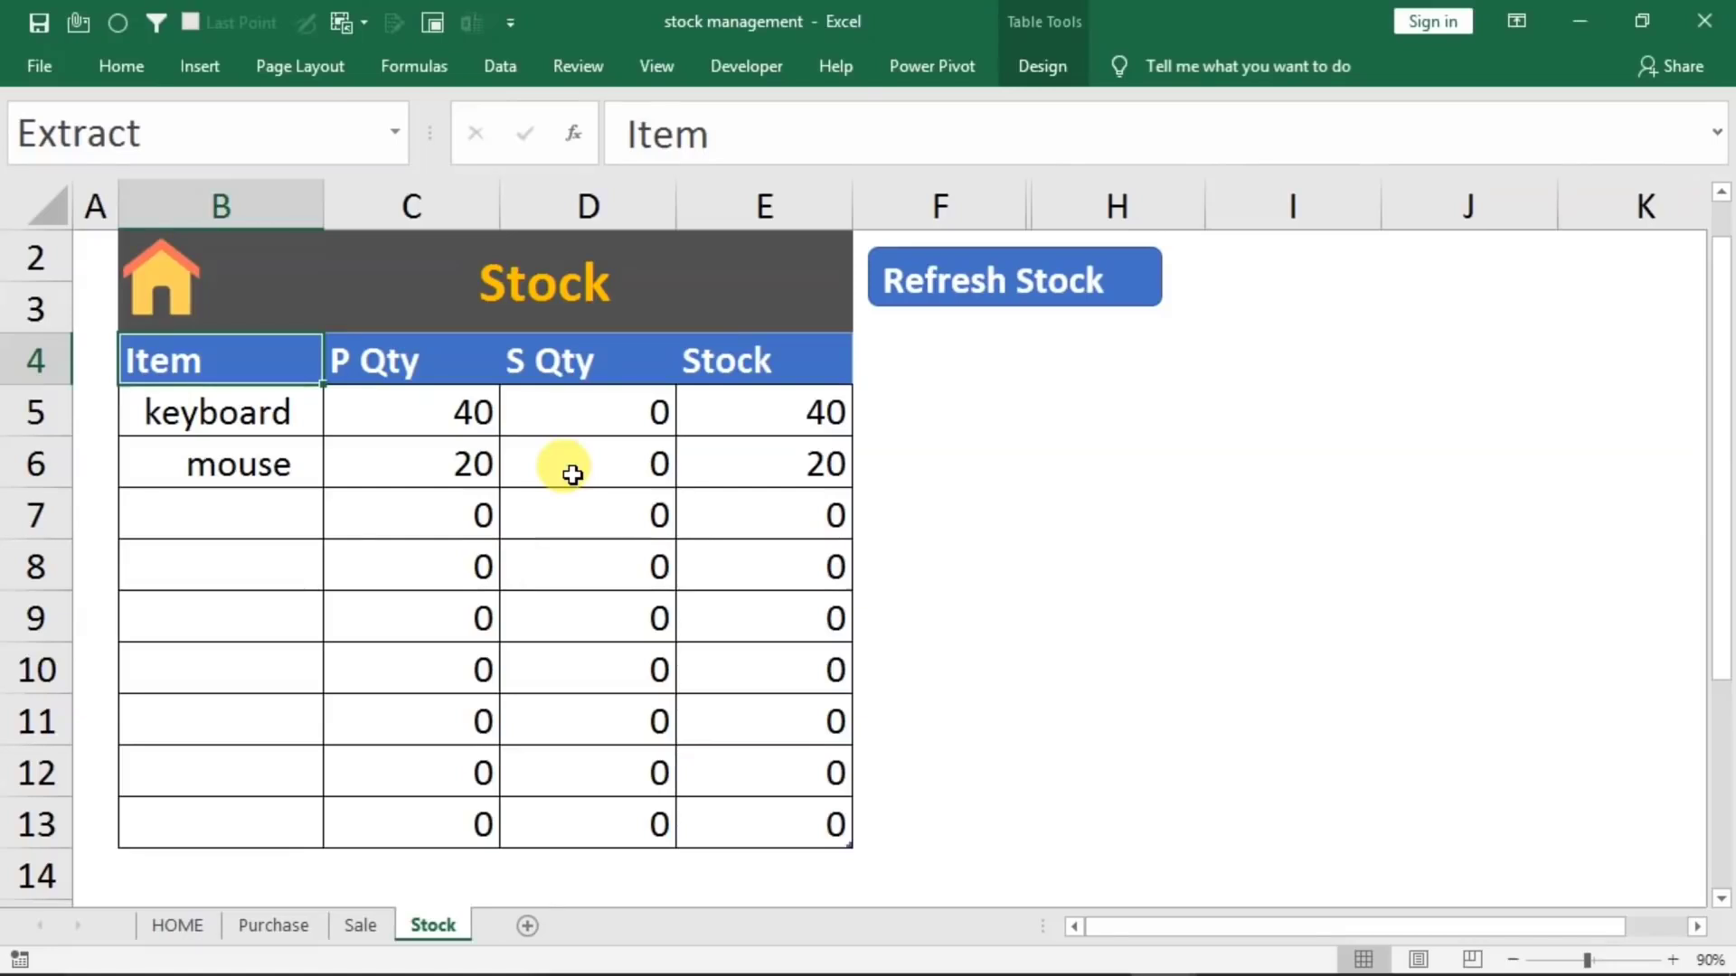
Set the entry type on the HOME sheet to Sale
left_click(181, 927)
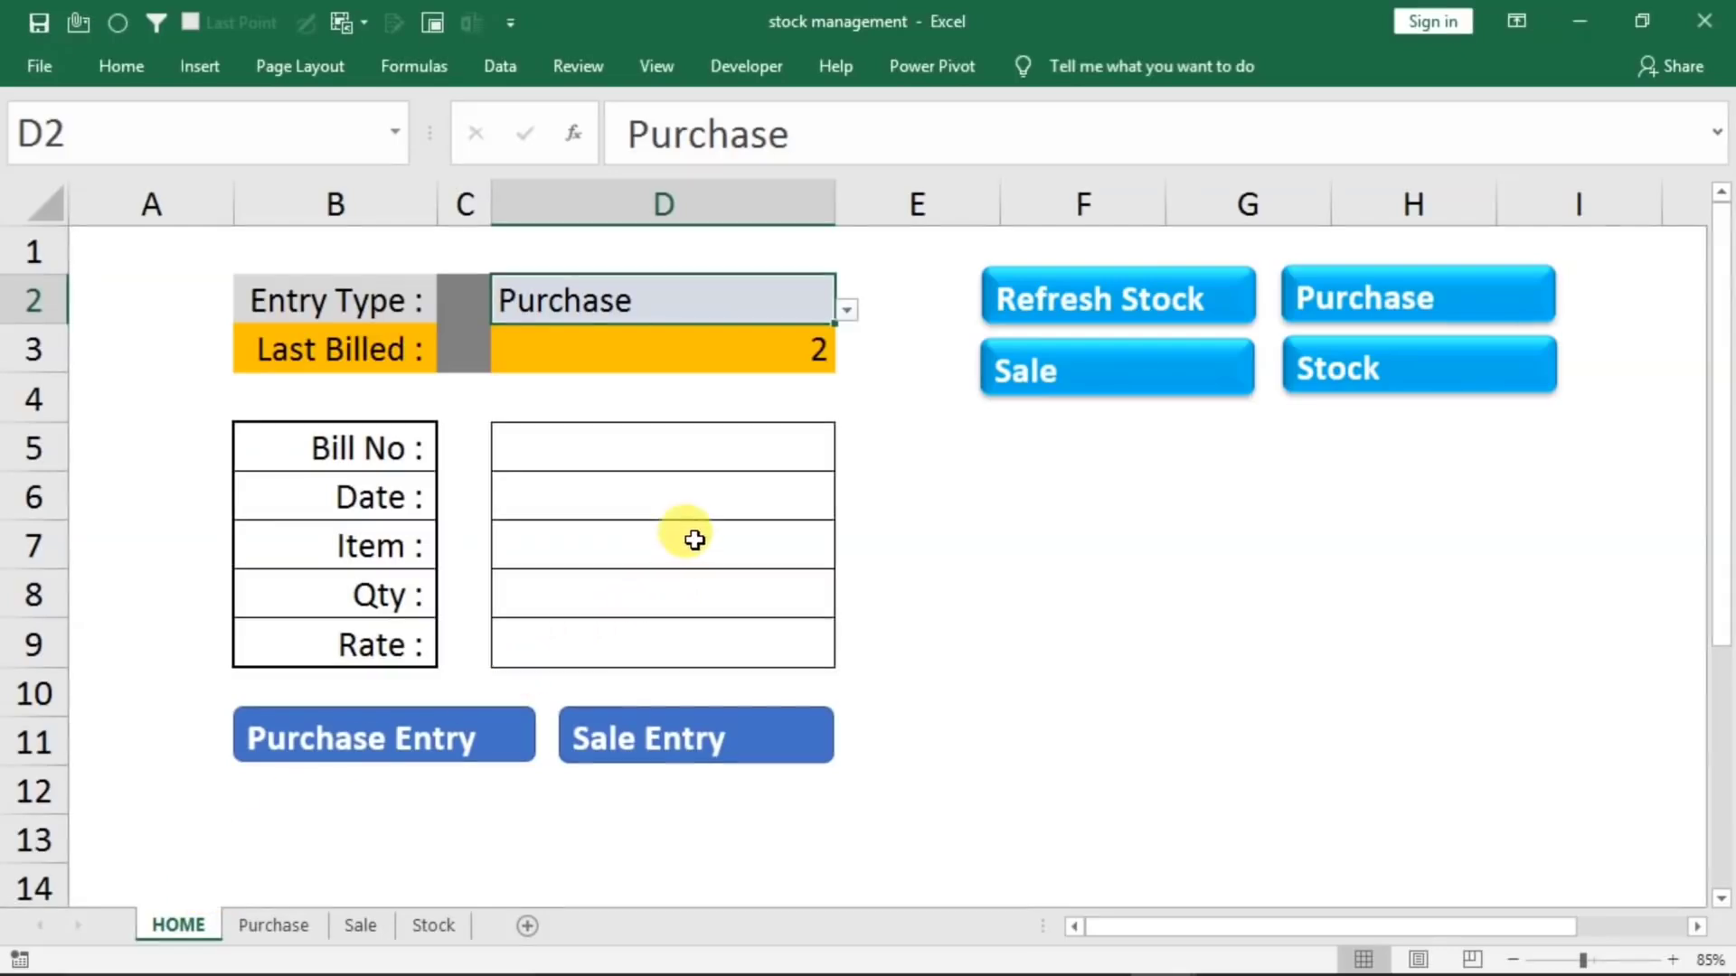
left_click(846, 311)
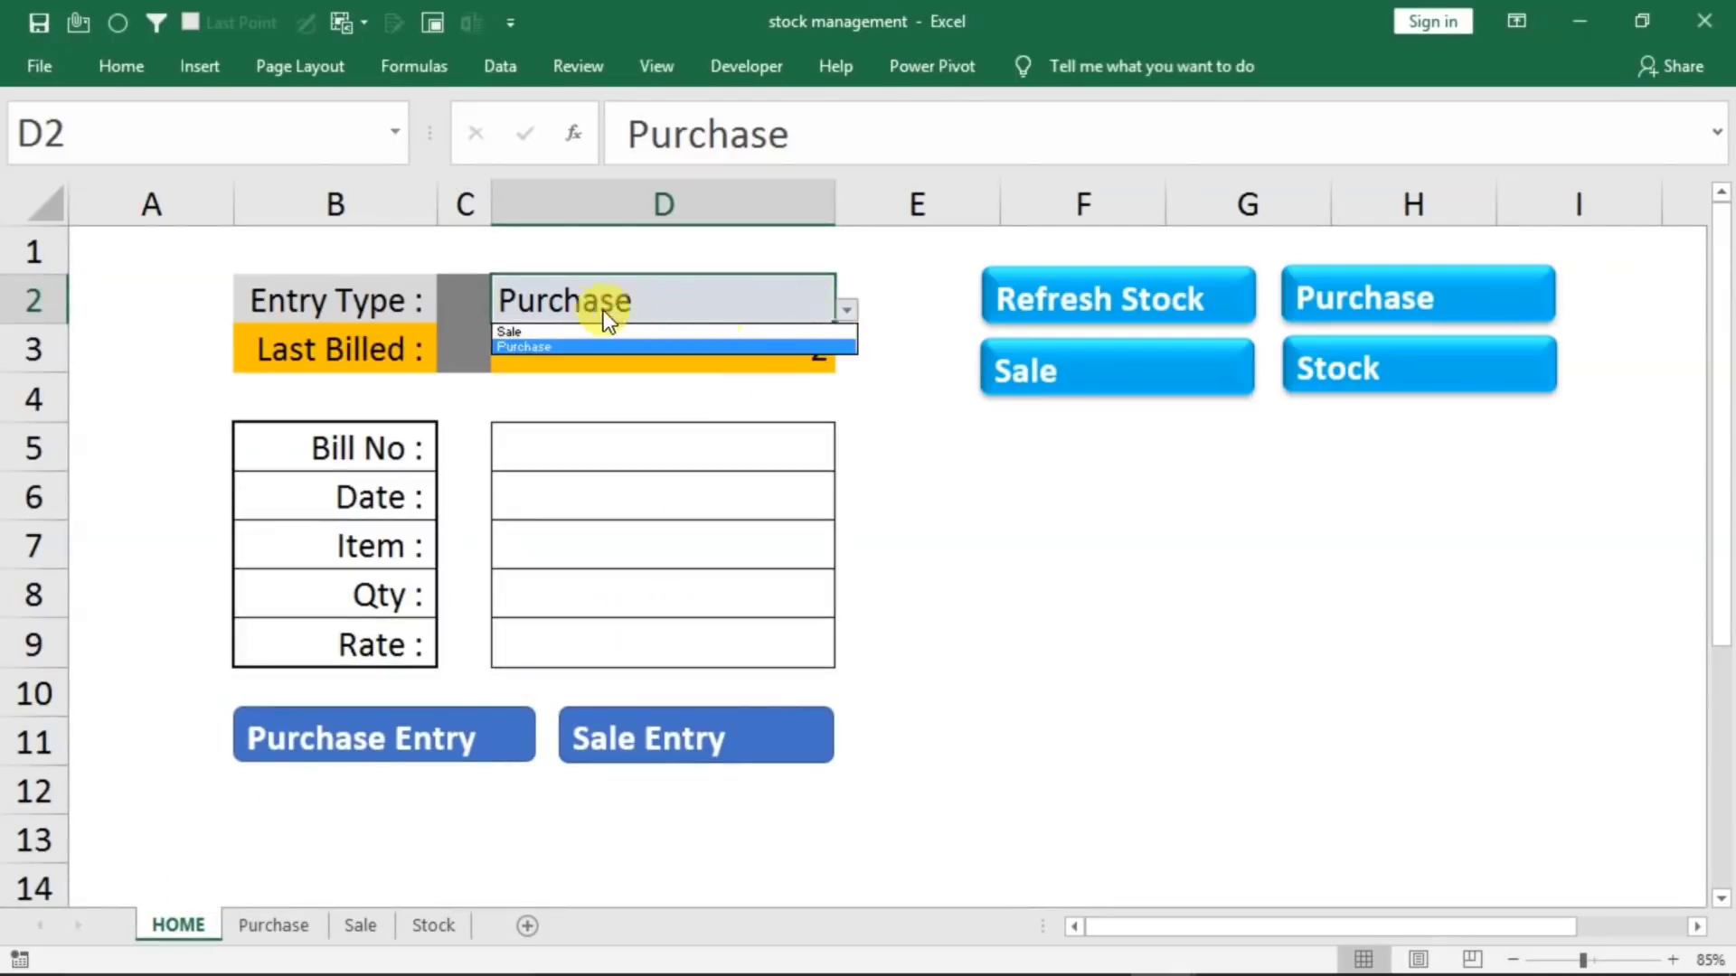
left_click(510, 331)
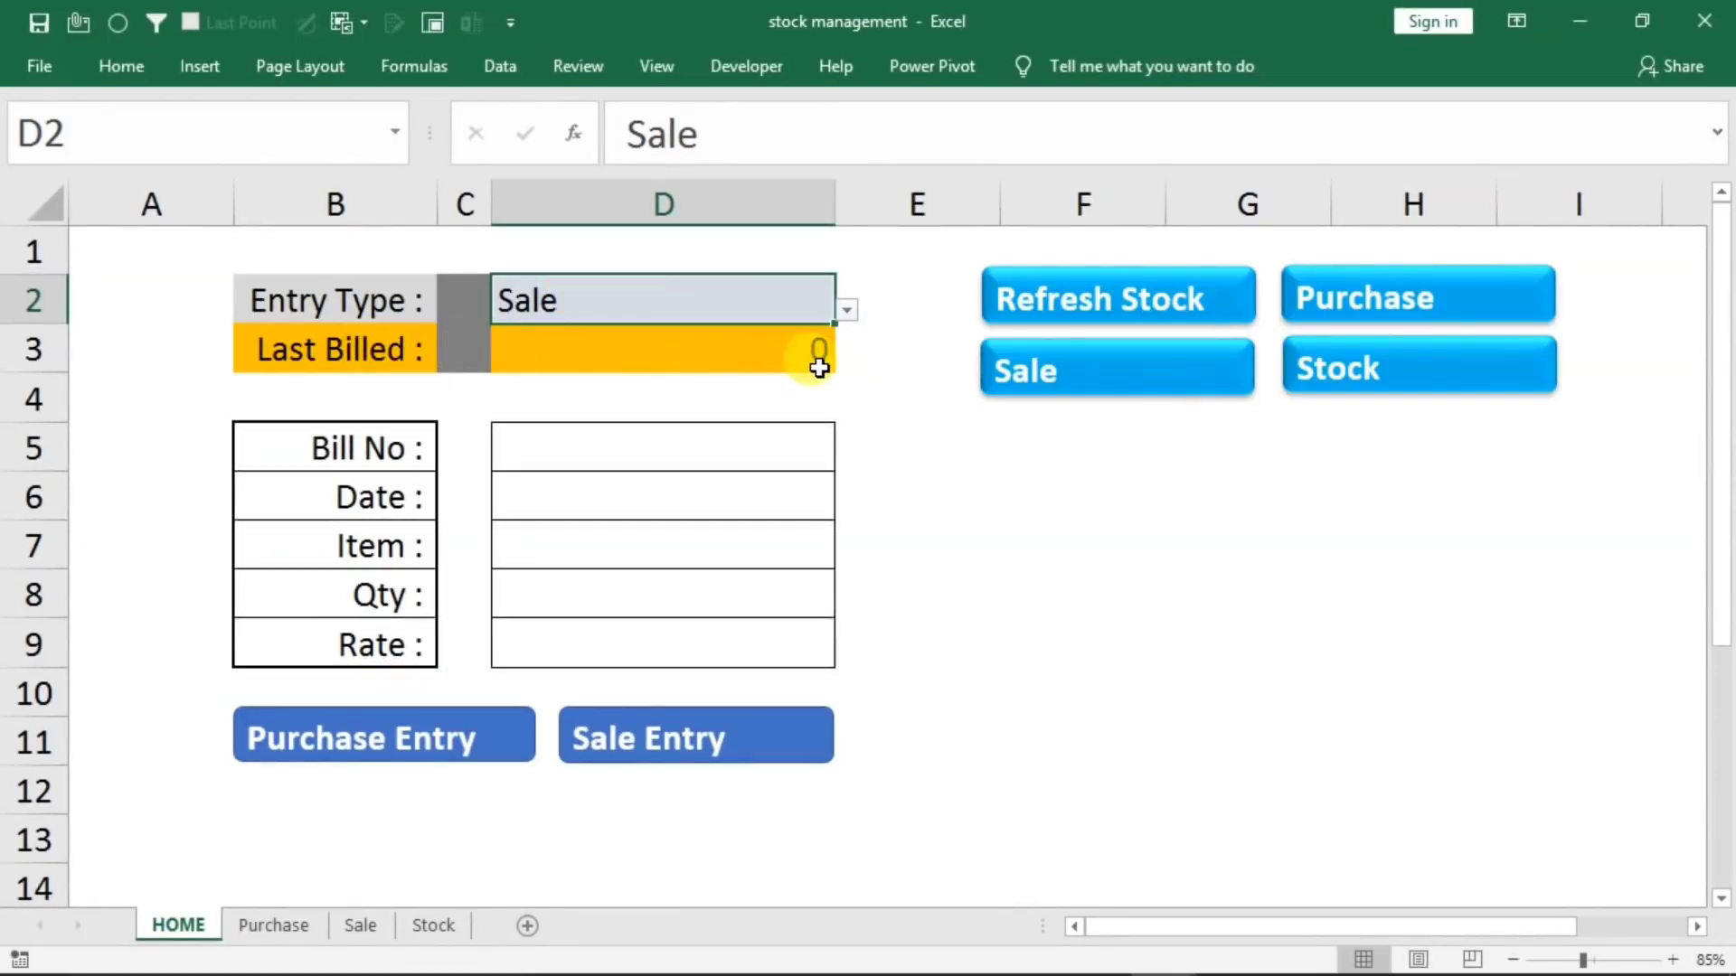
Fill in bill number 1 and the date 1/1/2021 for the sale
left_click(561, 451)
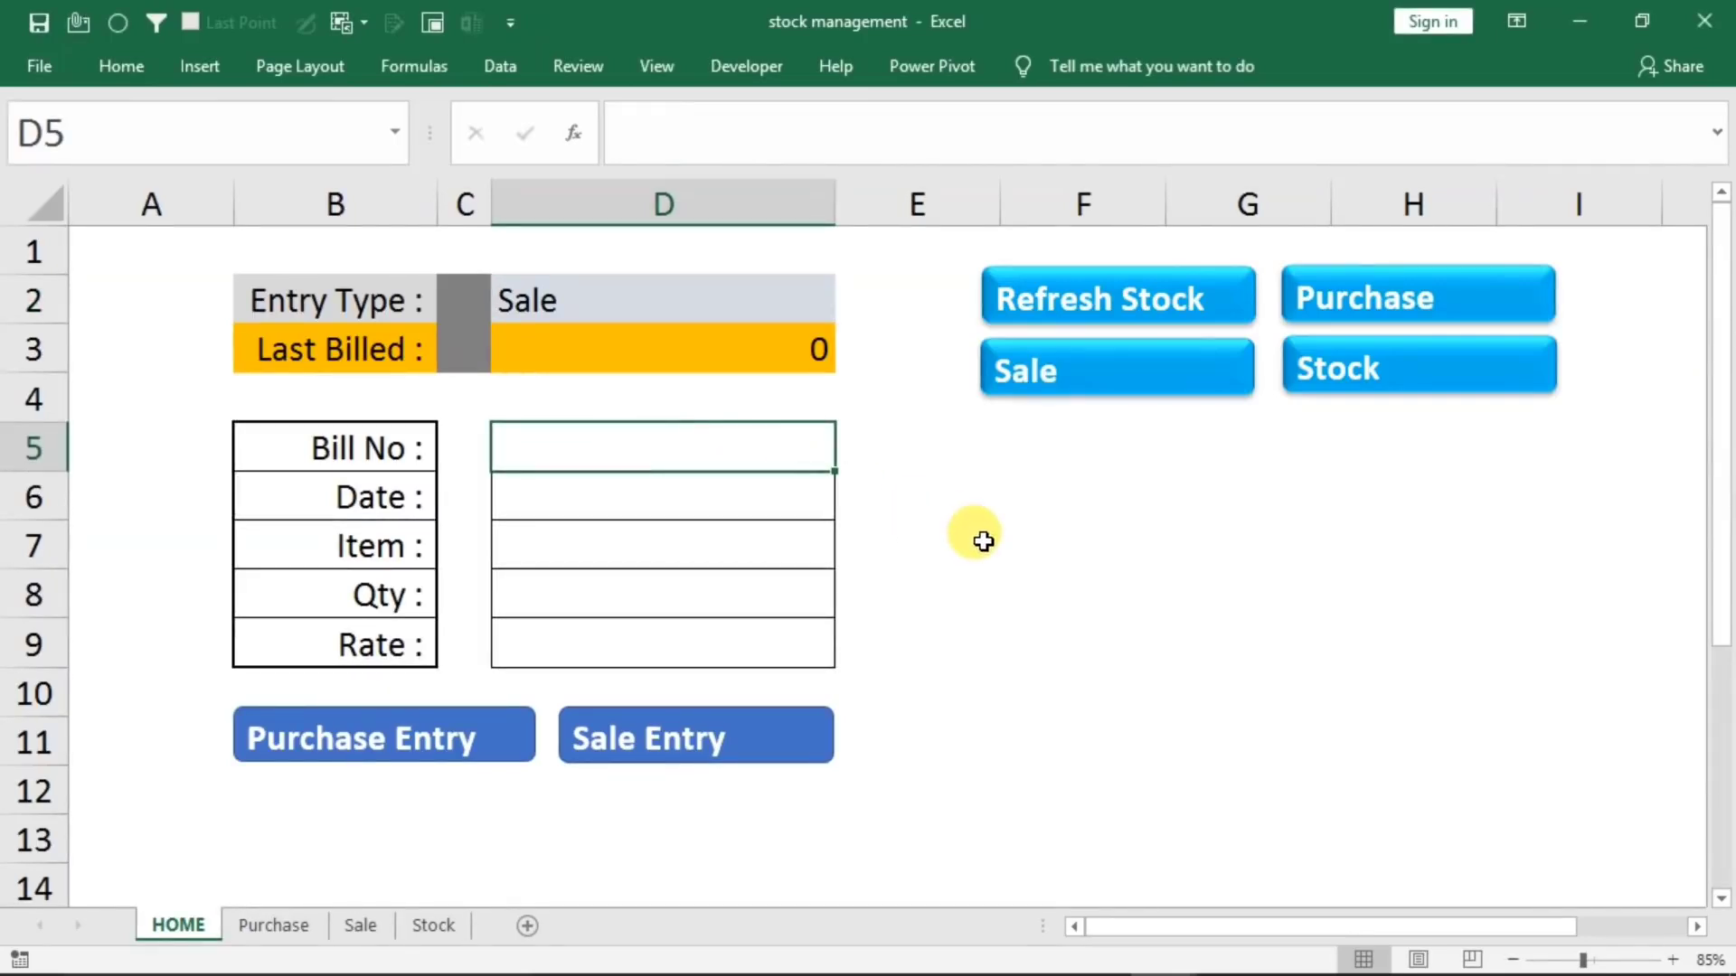
type("1")
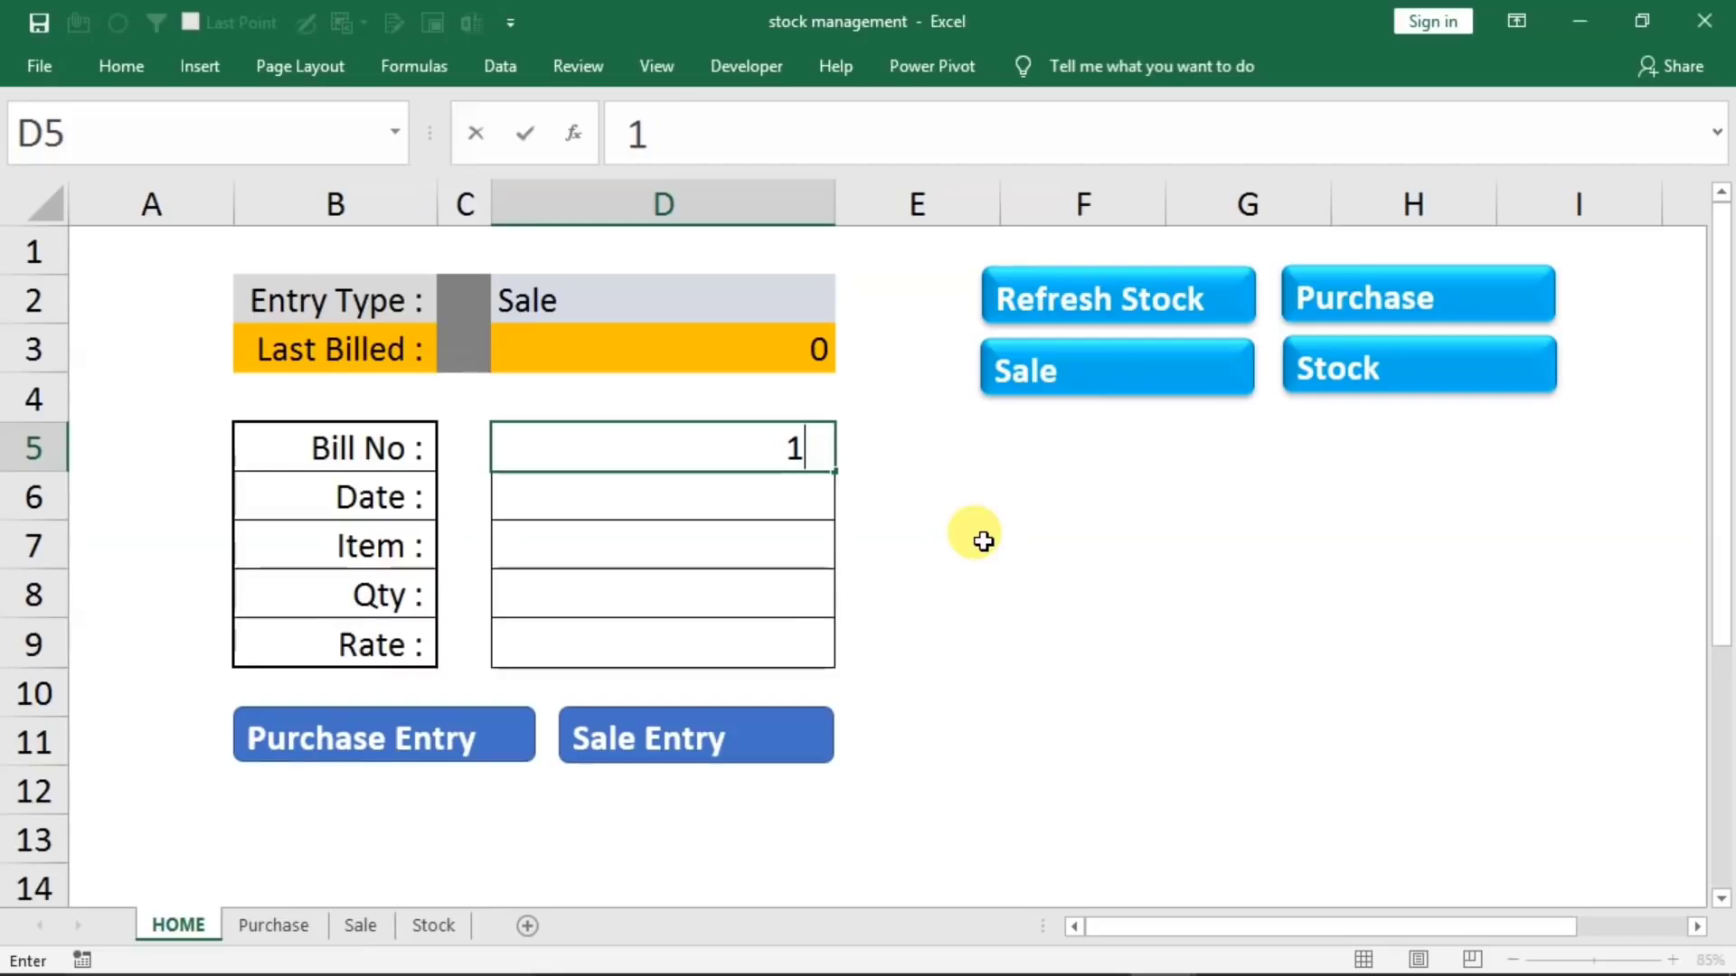
key("Return")
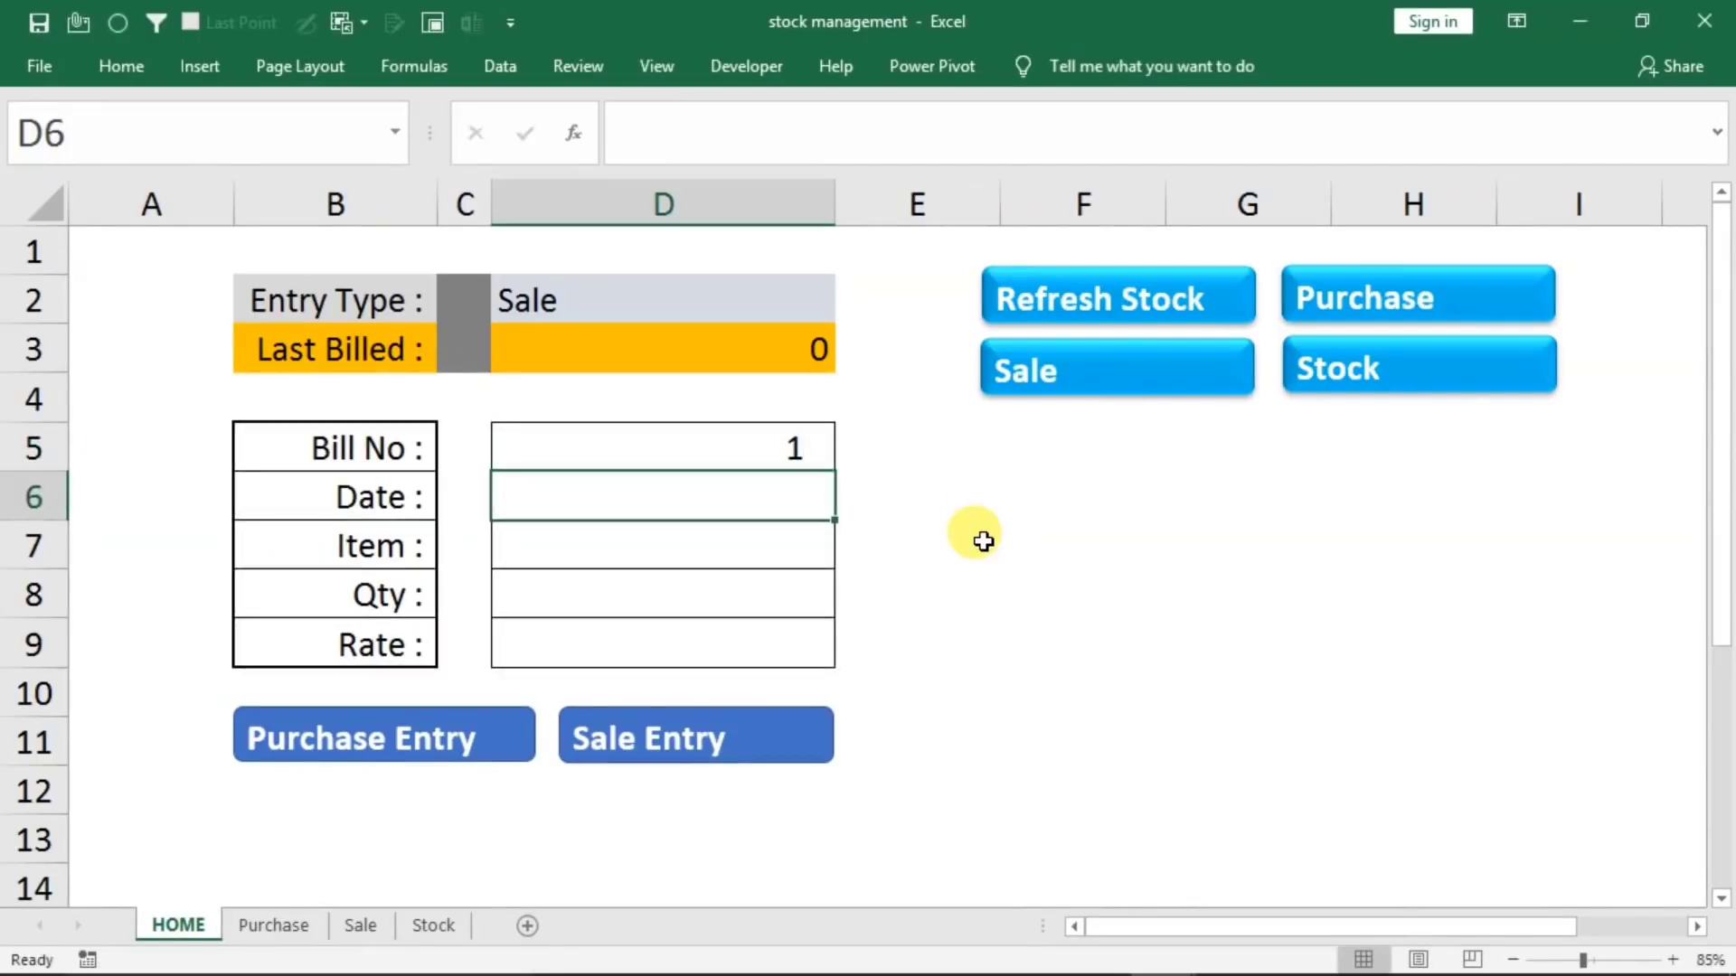
type("1/1/202")
type("1")
key("Return")
Enter item mouse with quantity 50, check the mouse stock on the Stock sheet, and return to the HOME form
type("mouse")
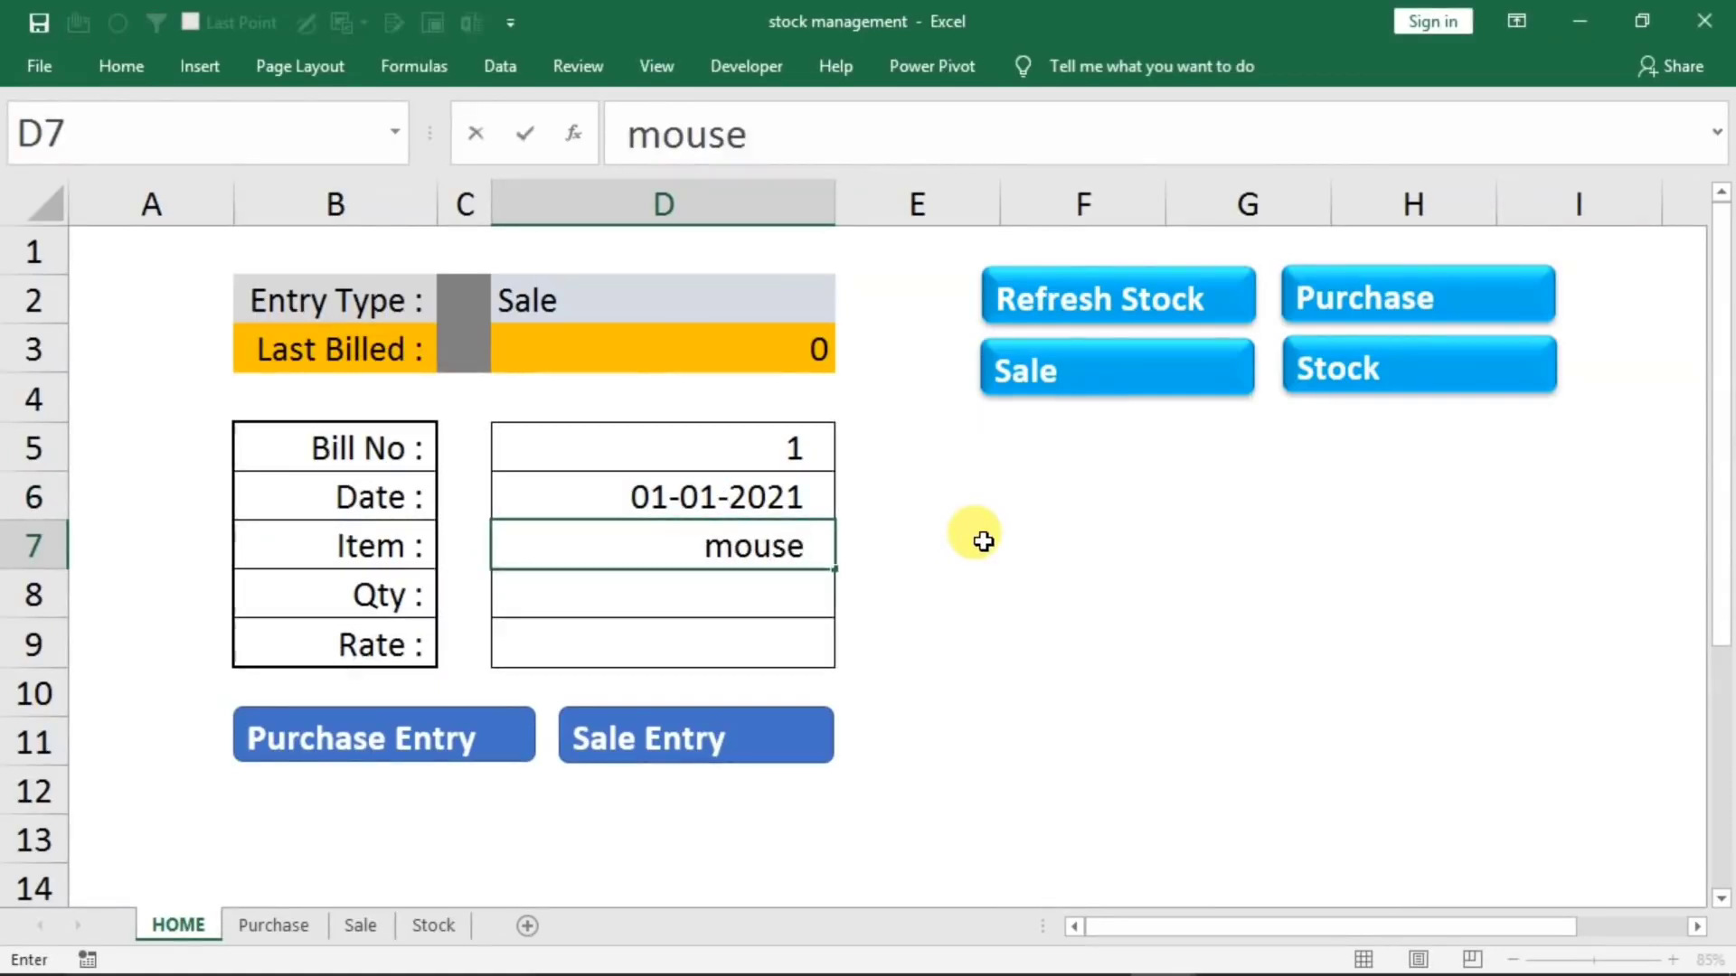
key("Return")
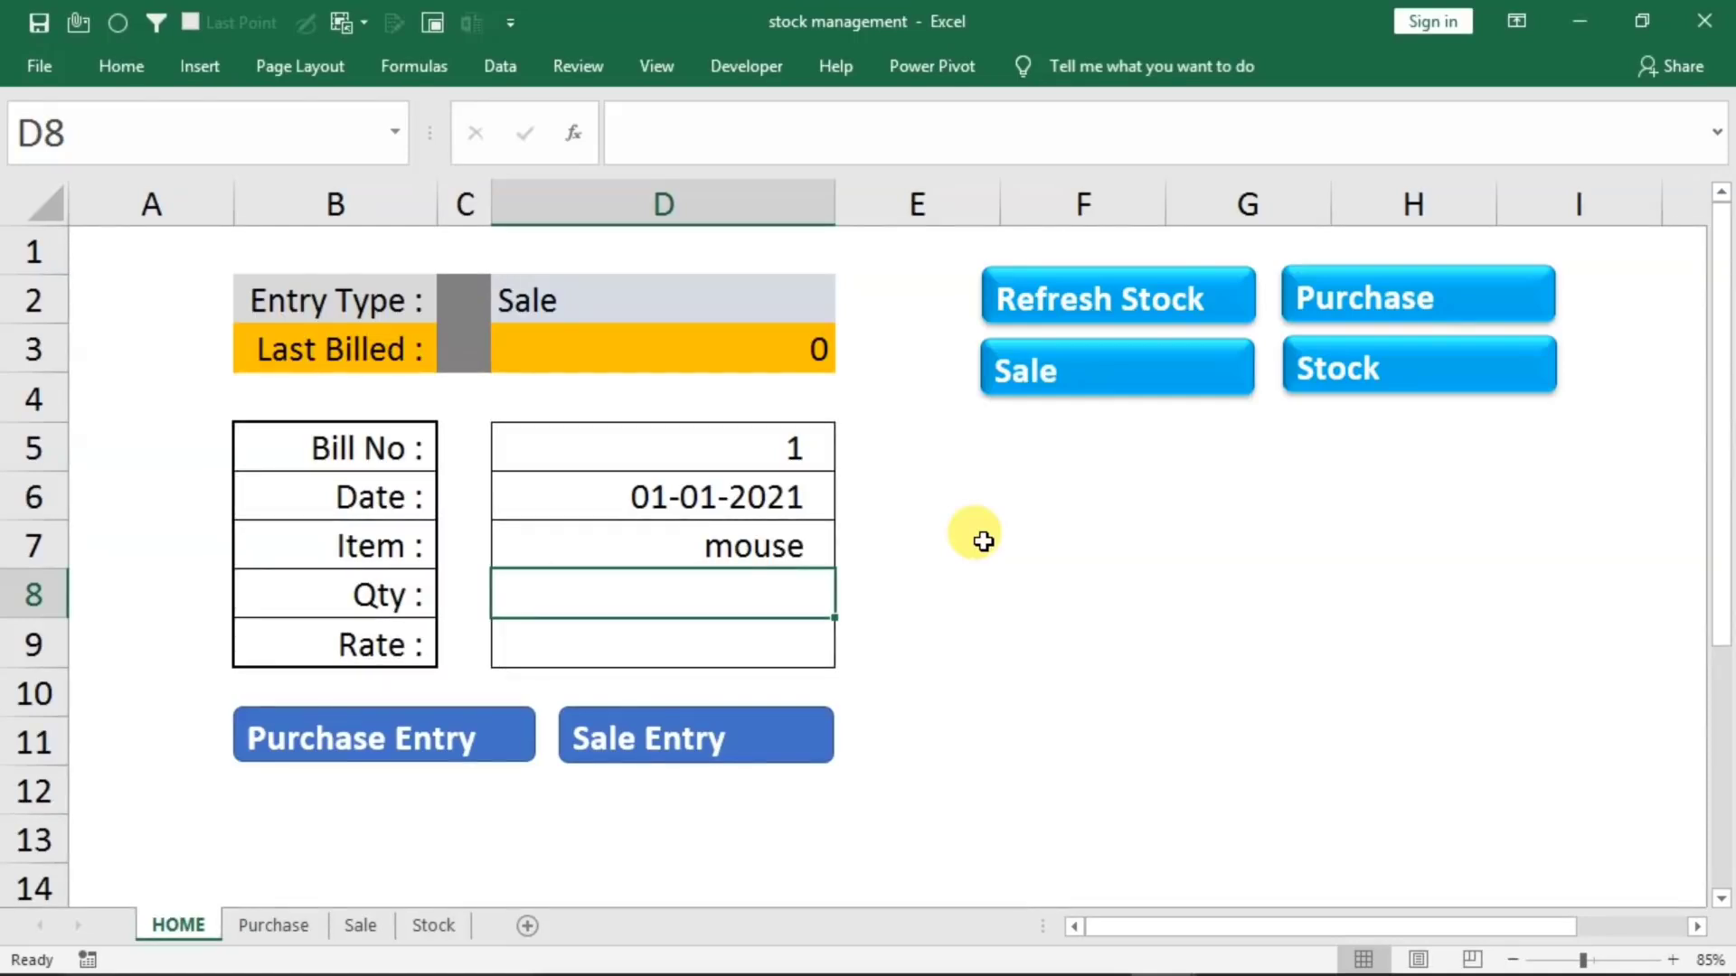
type("50")
key("Return")
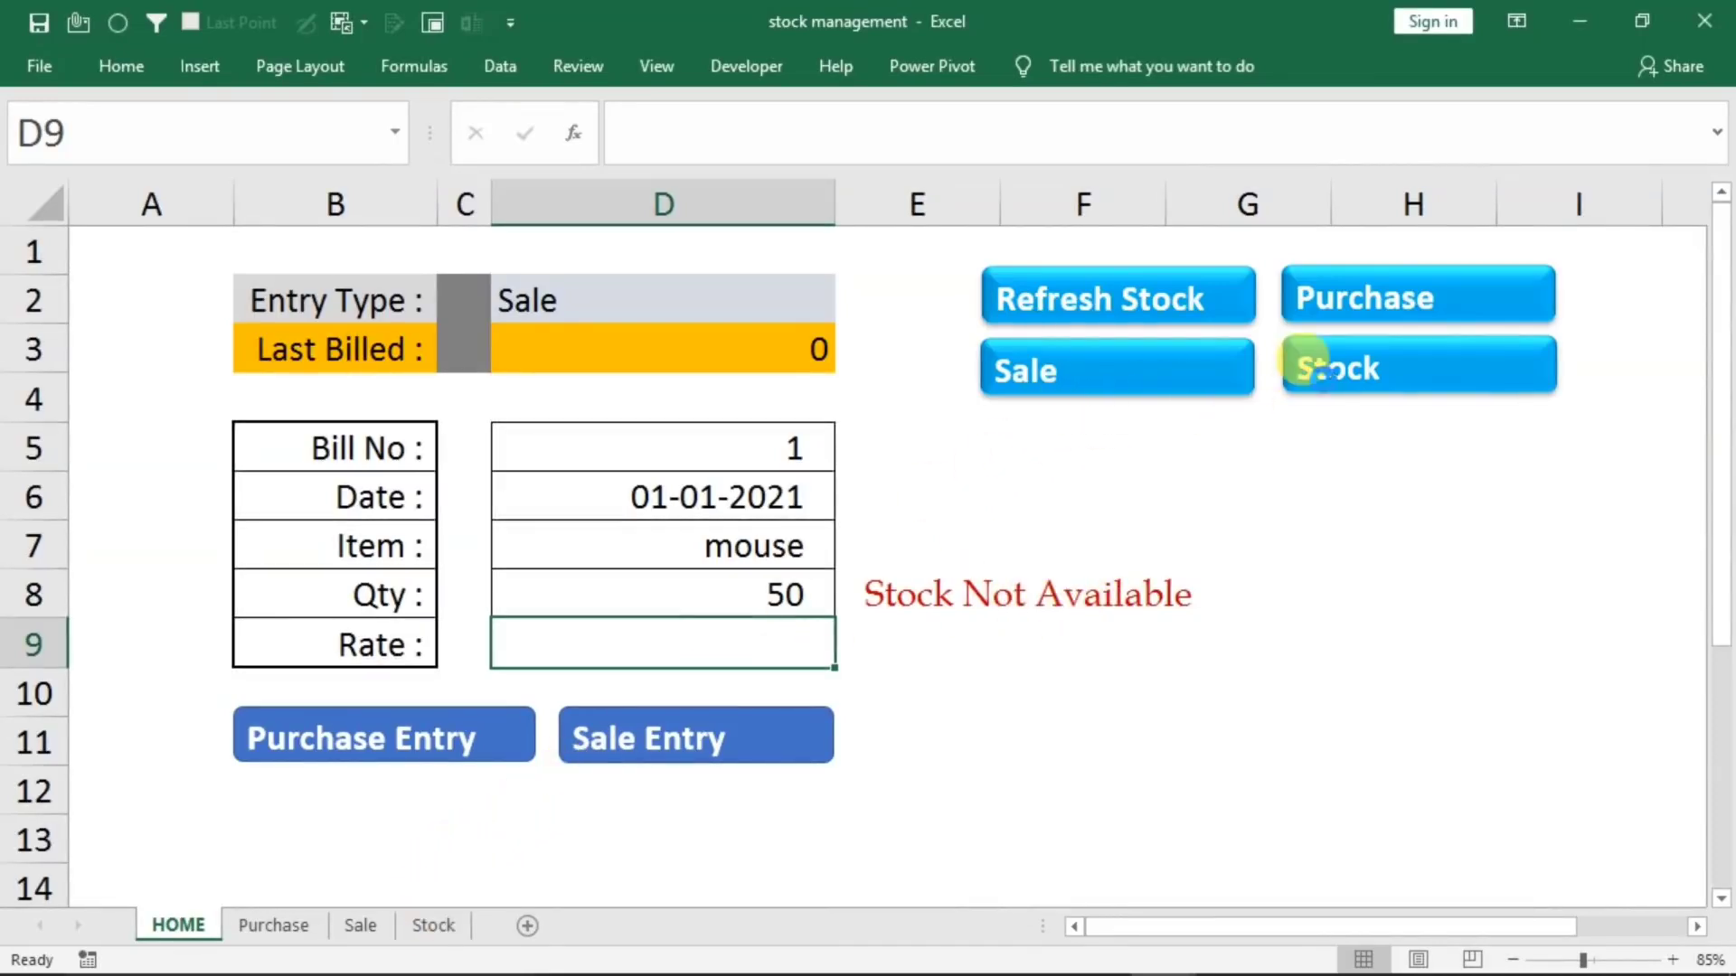
left_click(1303, 362)
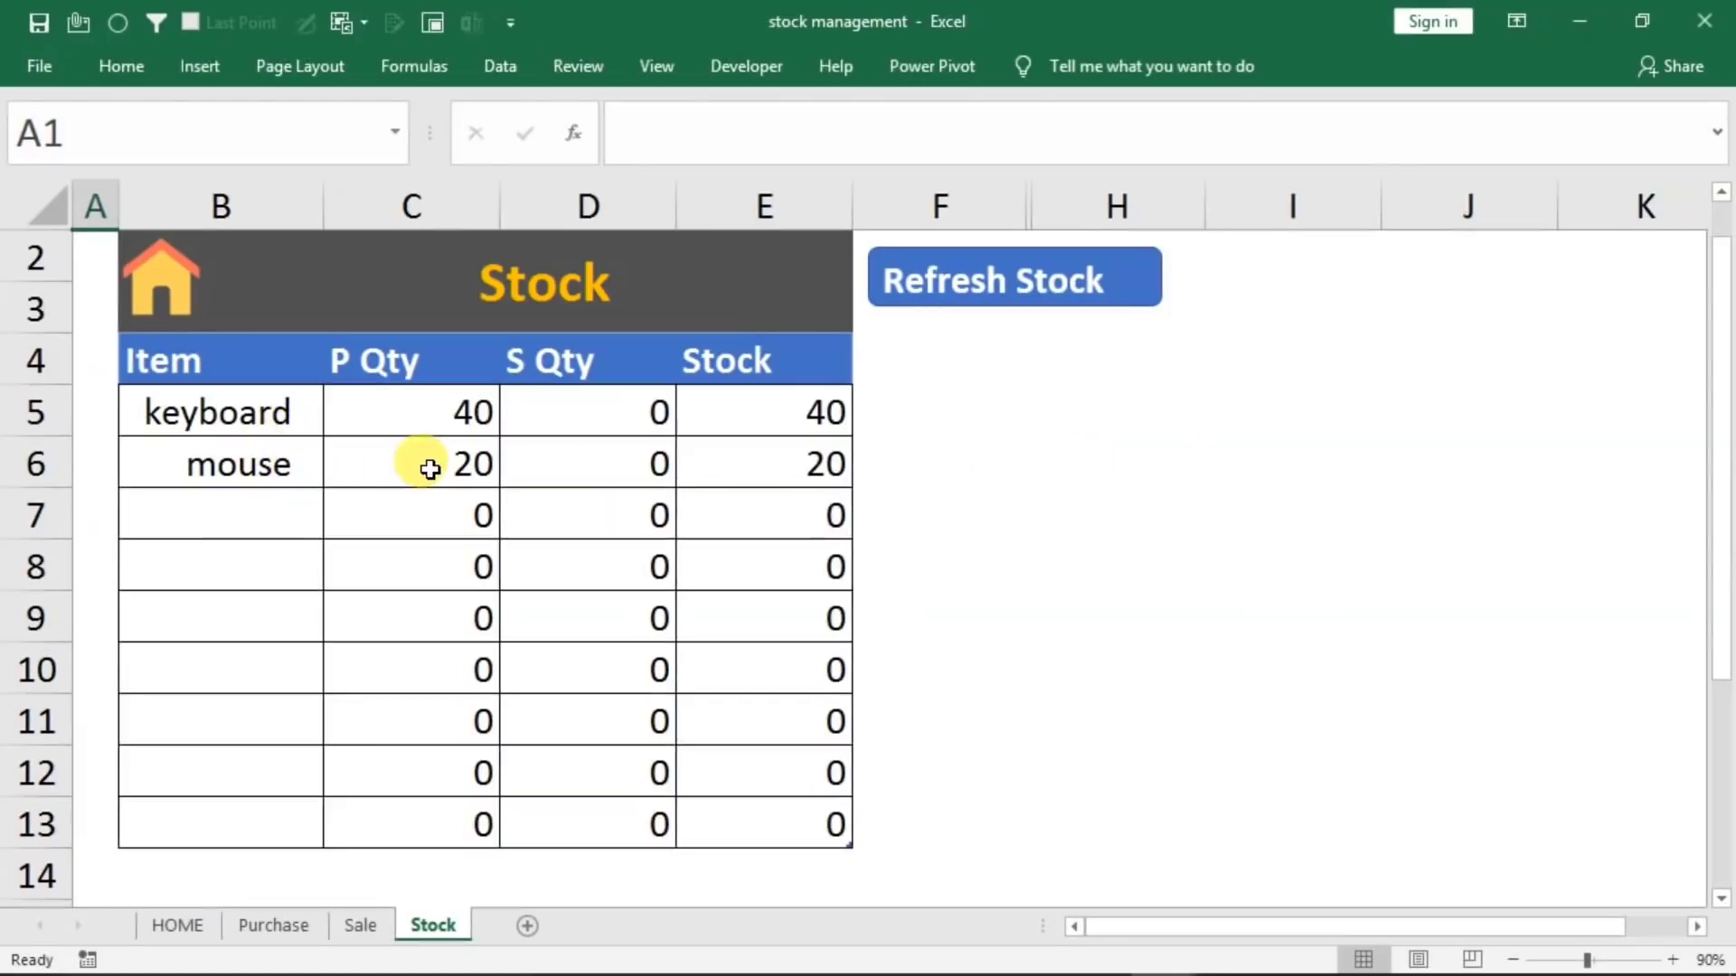
left_click(179, 924)
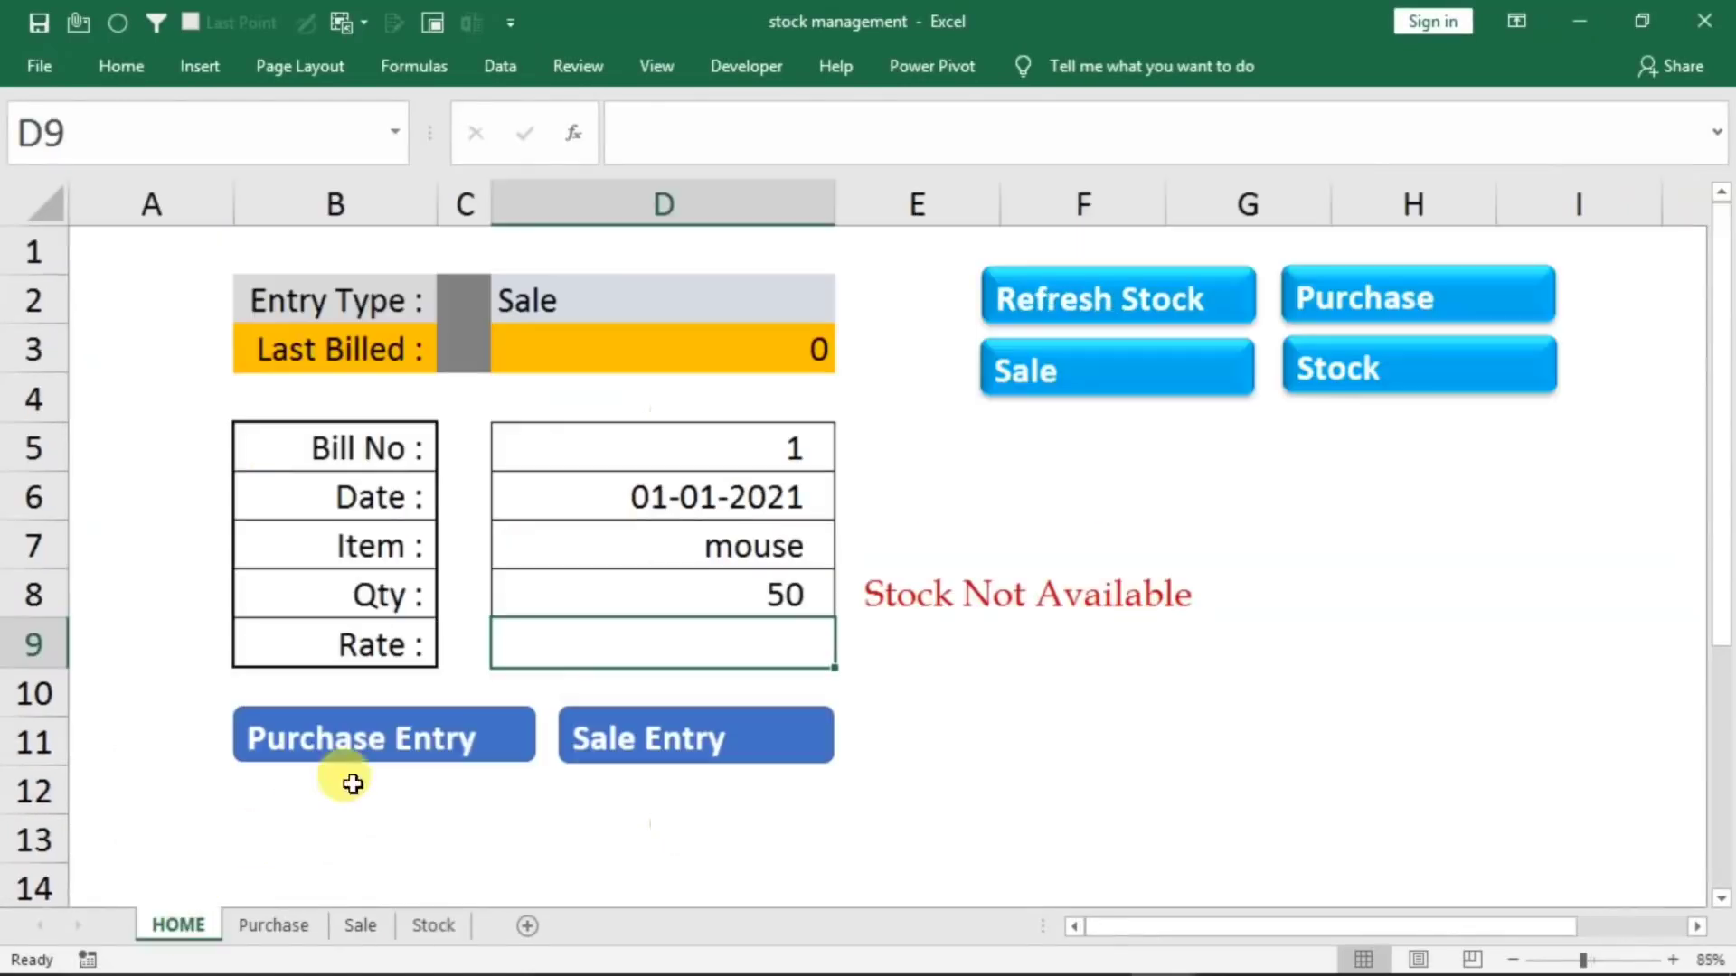
Set the quantity to 17 and the rate to 180, and record the sale entry
left_click(740, 605)
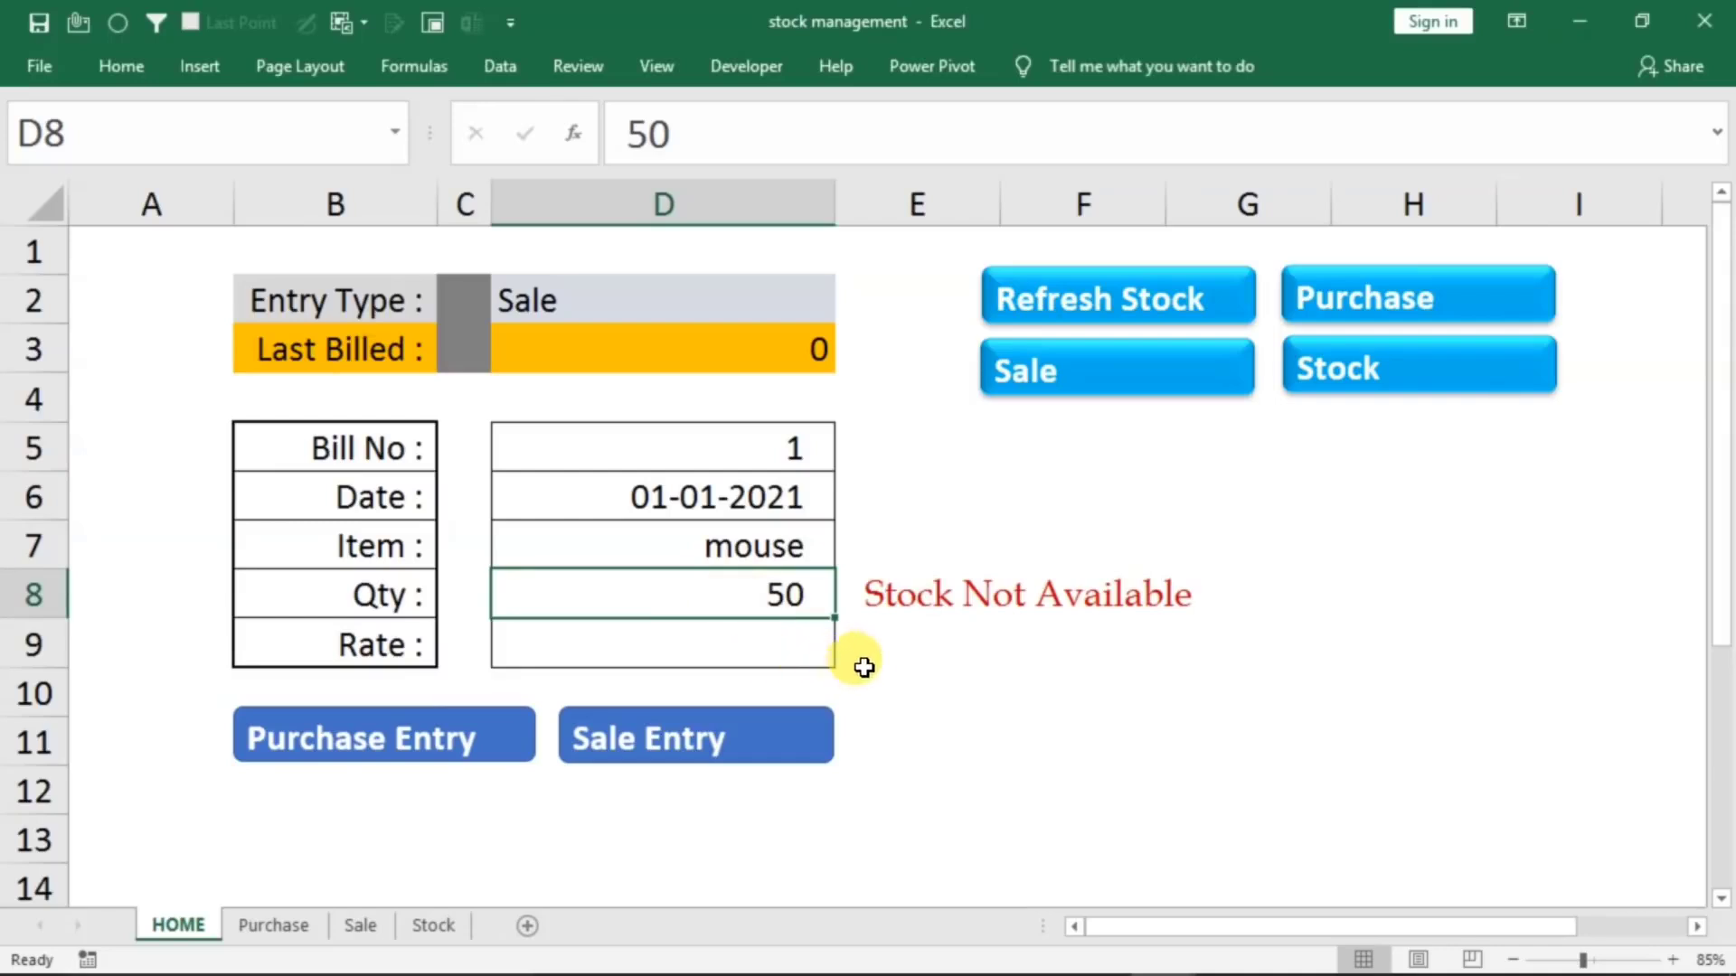
type("17")
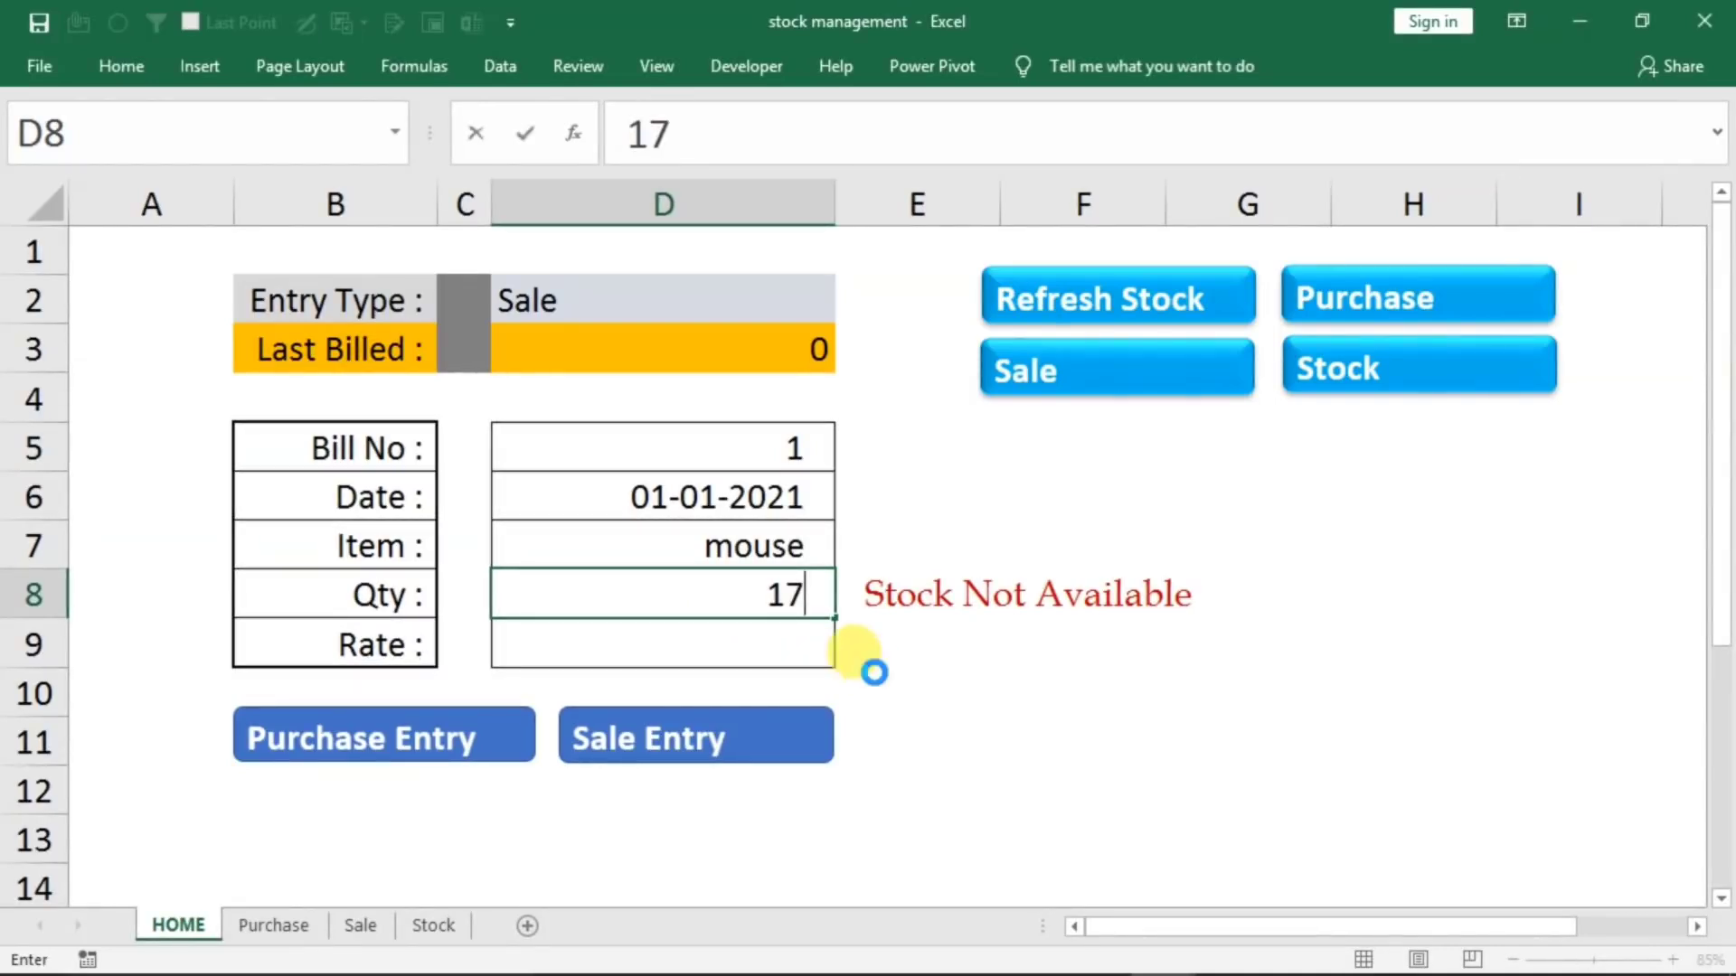
key("Return")
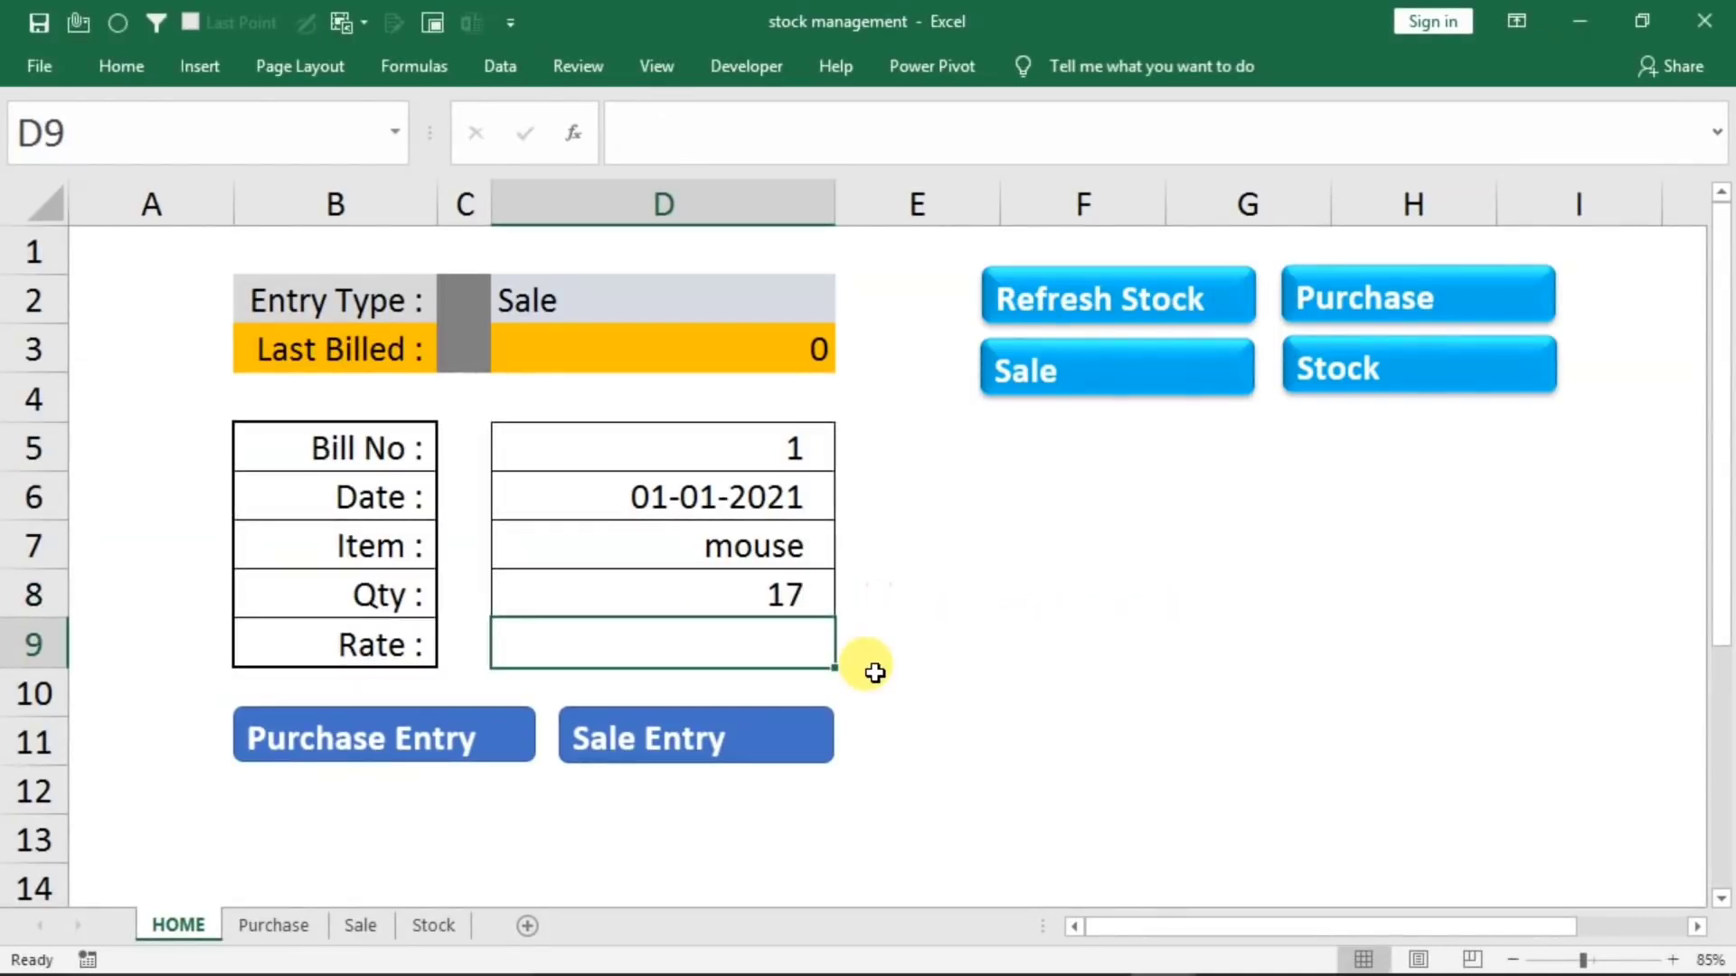
type("1")
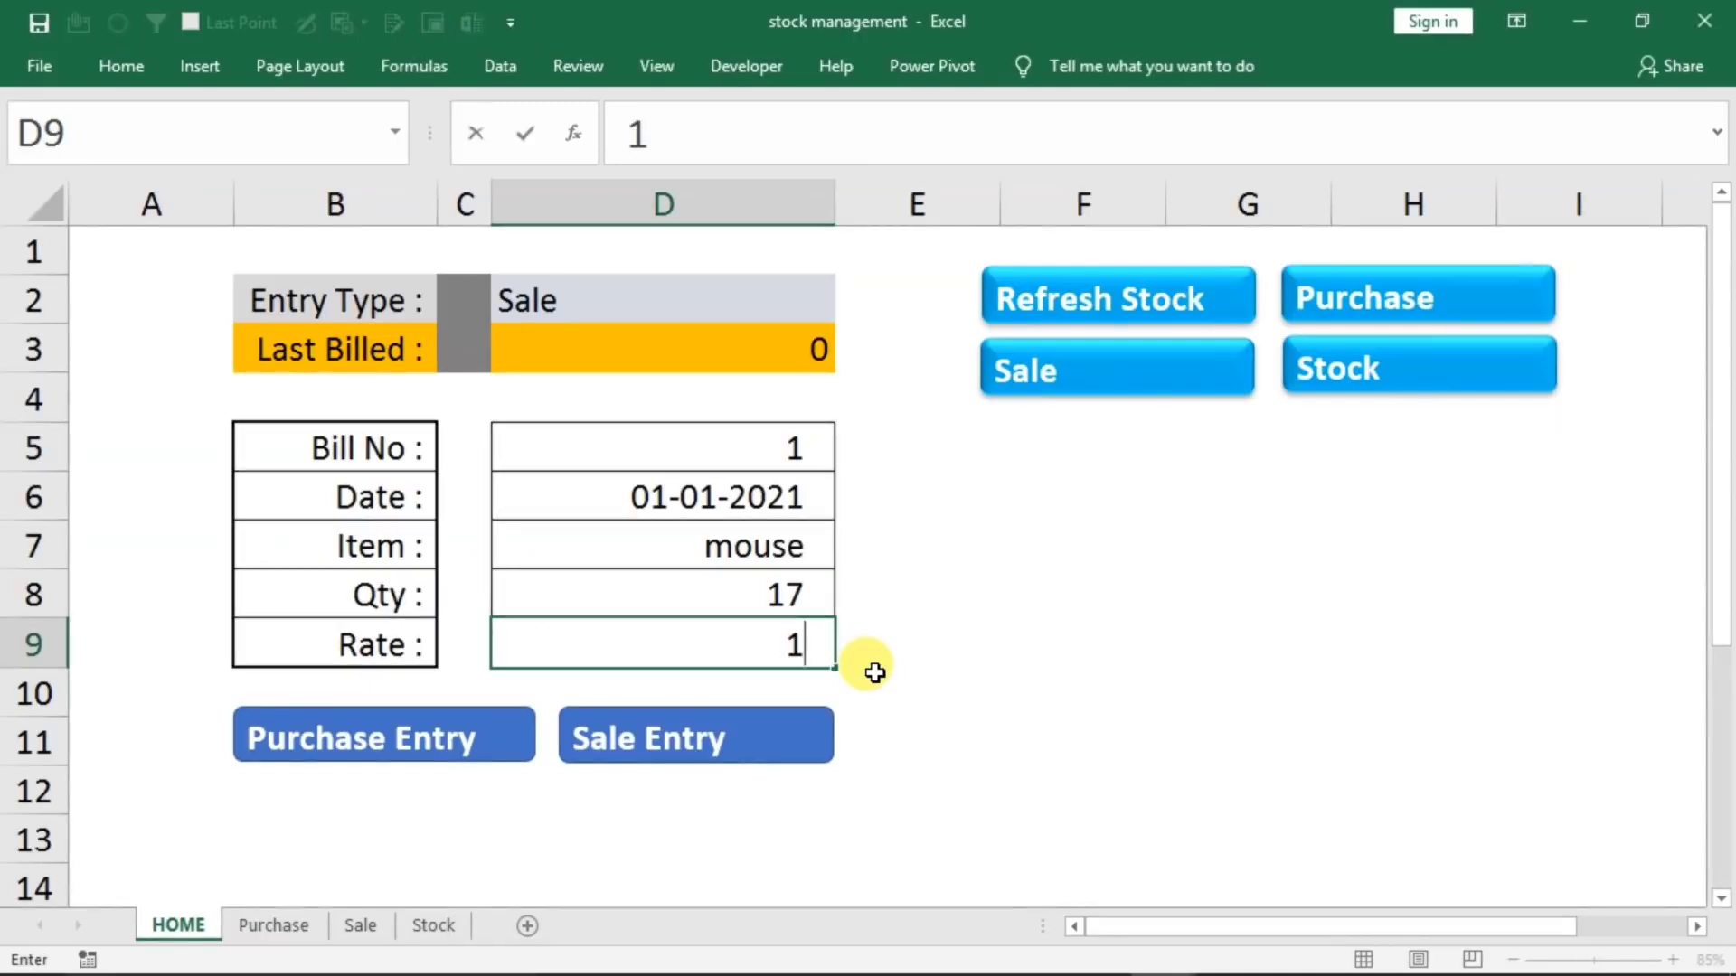
type("8")
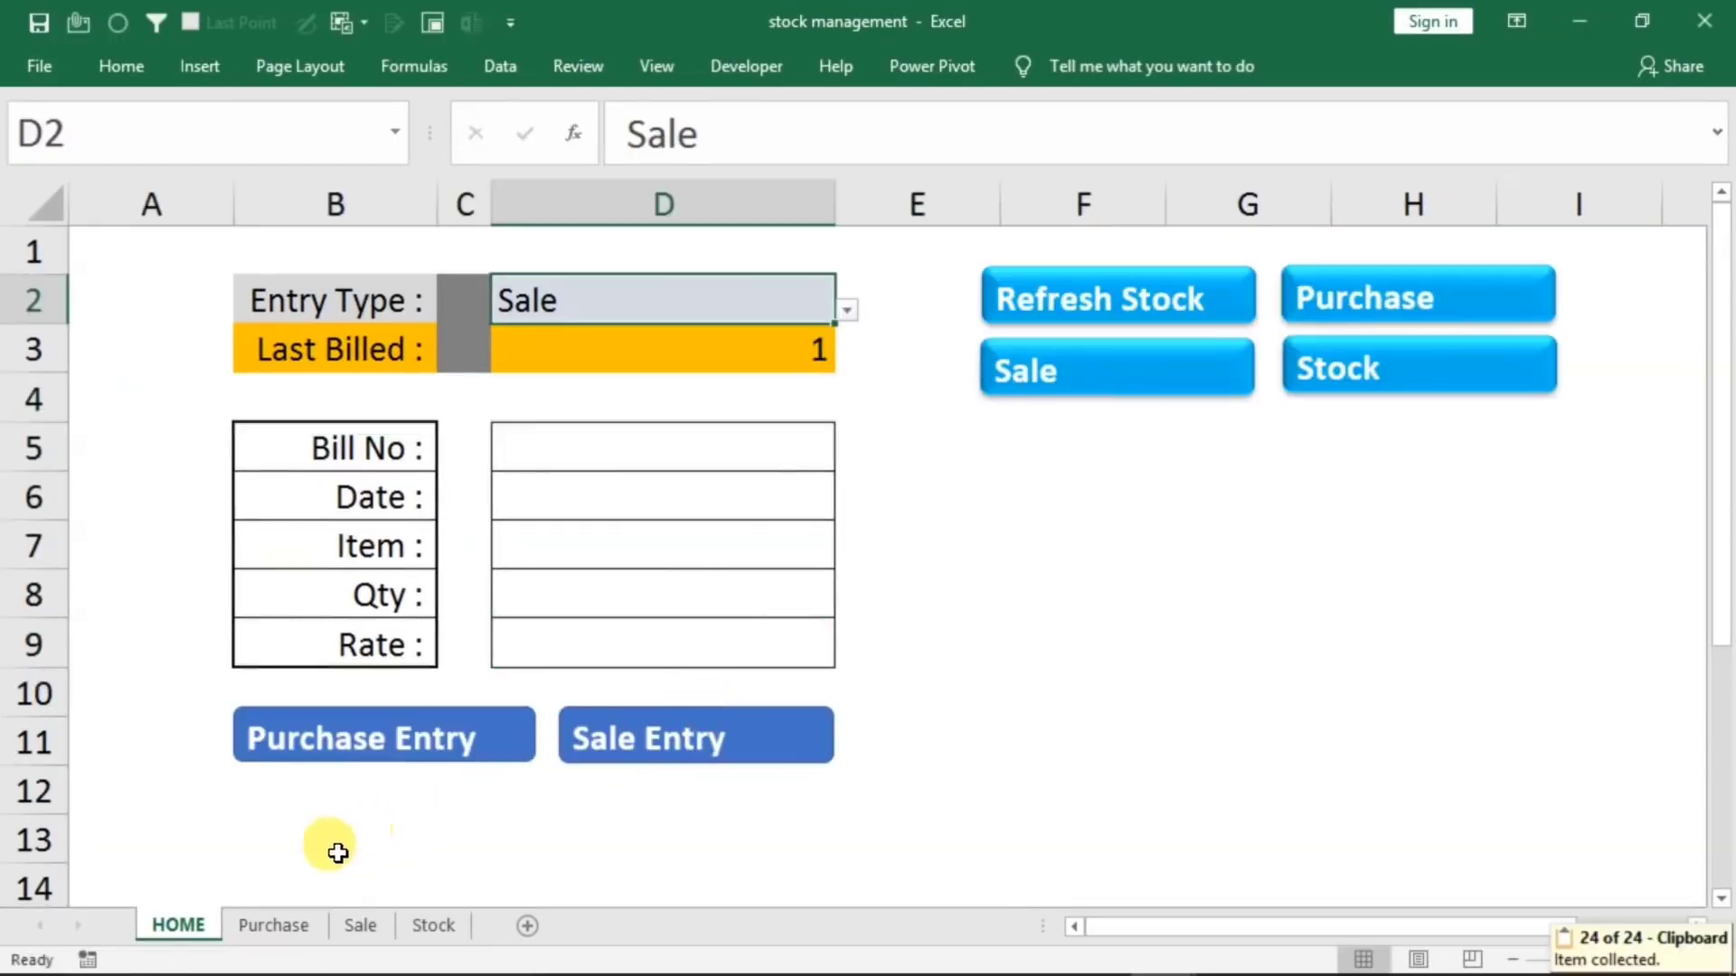
Check the new record on the Sale sheet, then refresh the Stock sheet and inspect the sold quantity of the mouse
left_click(1051, 375)
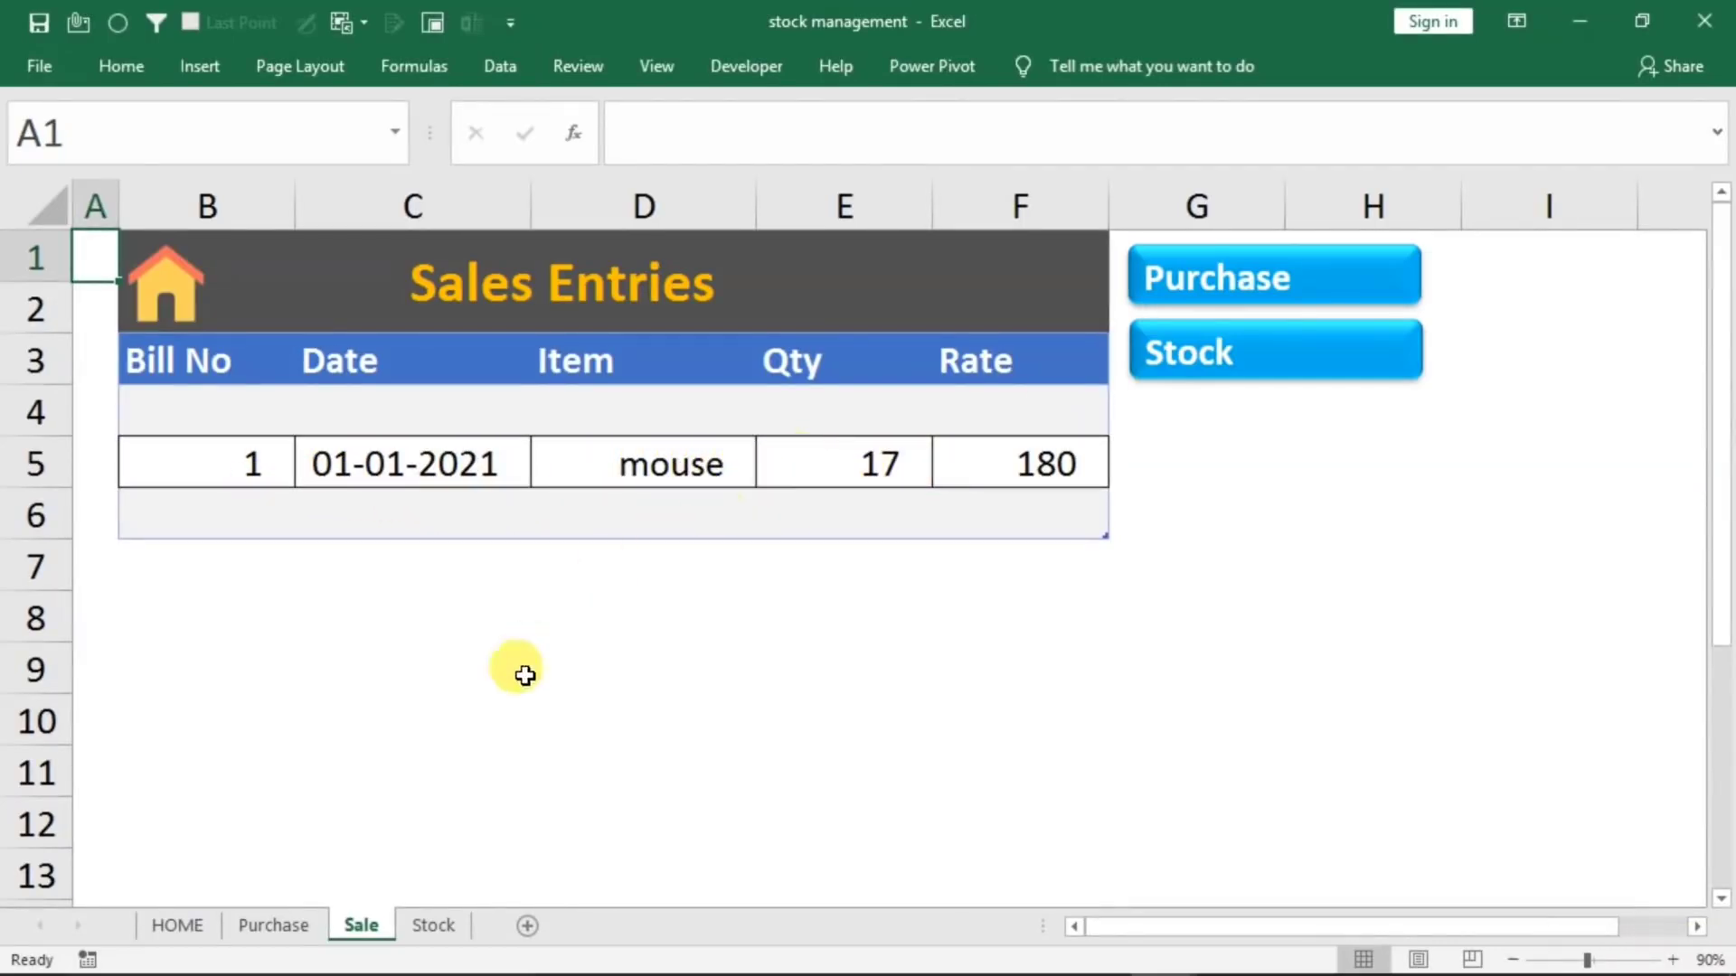
left_click(1222, 359)
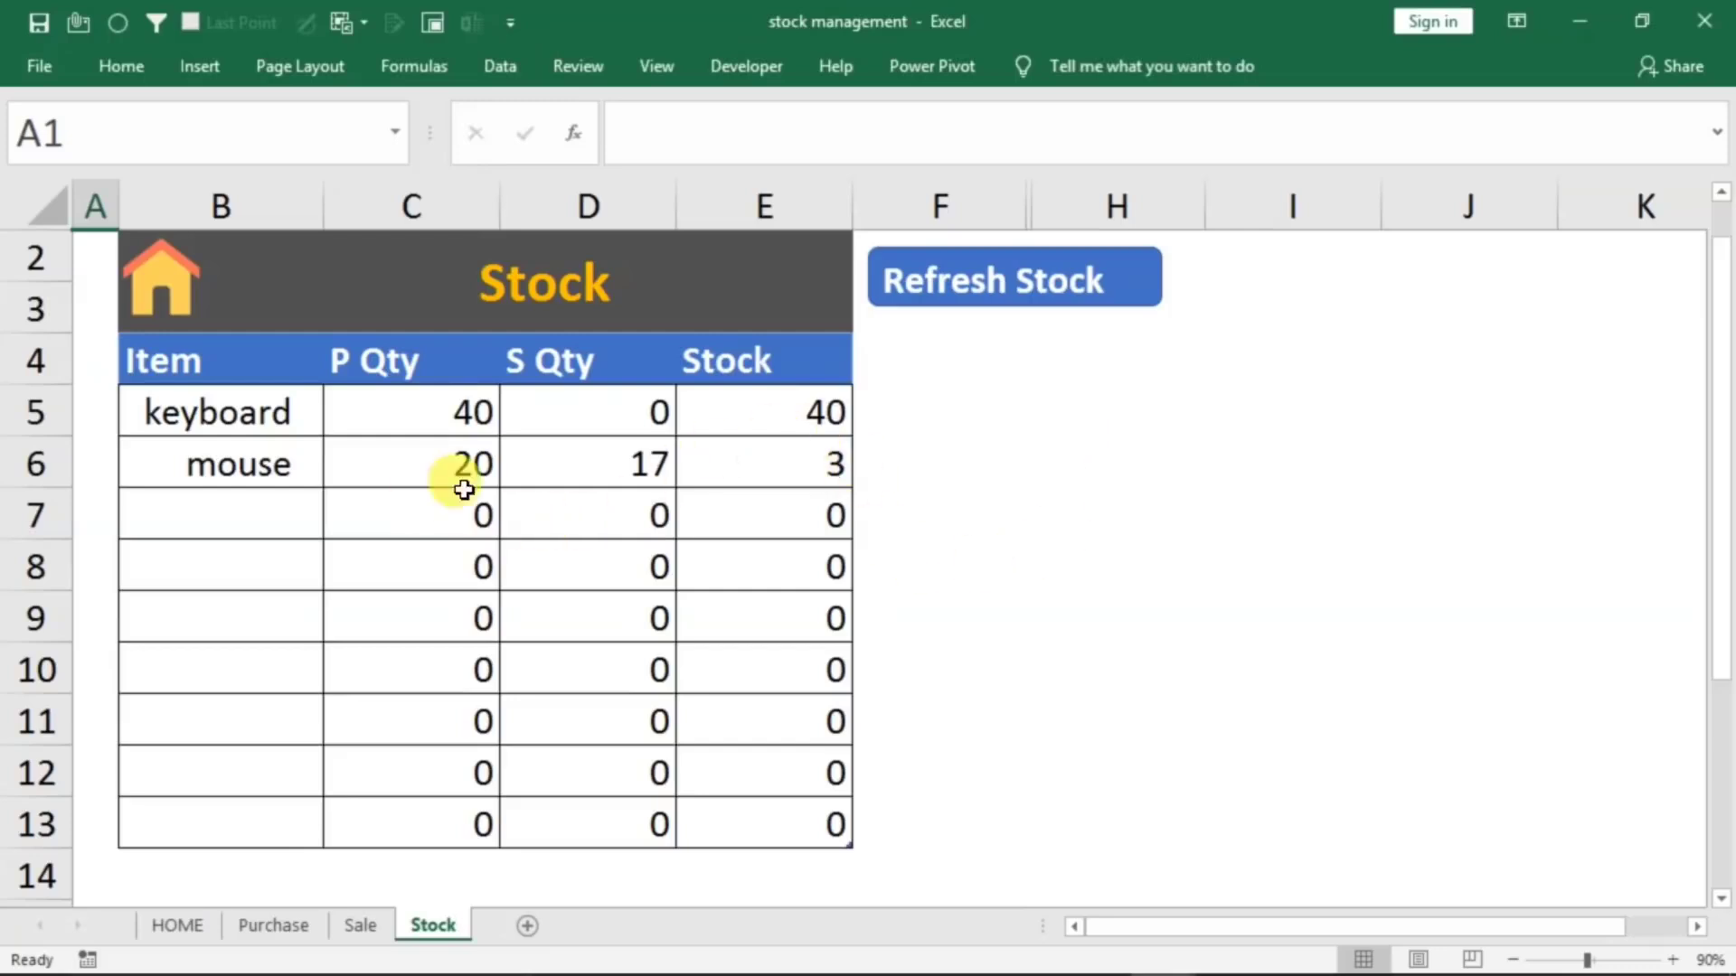
left_click(951, 294)
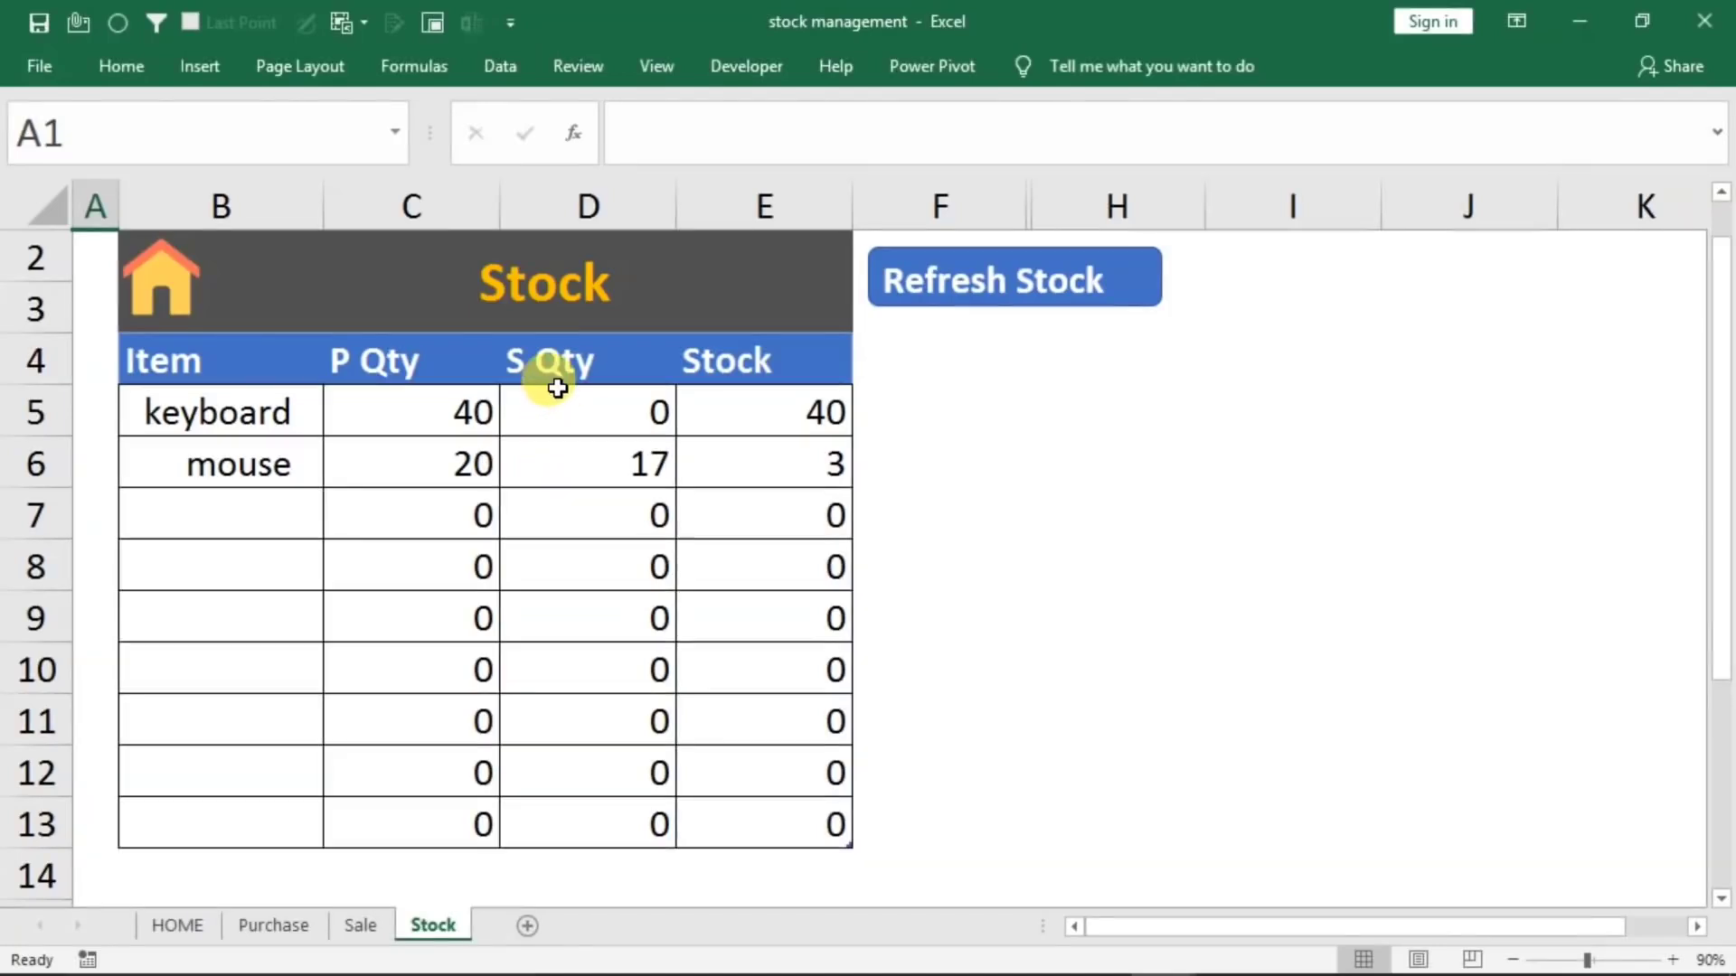
left_click(557, 467)
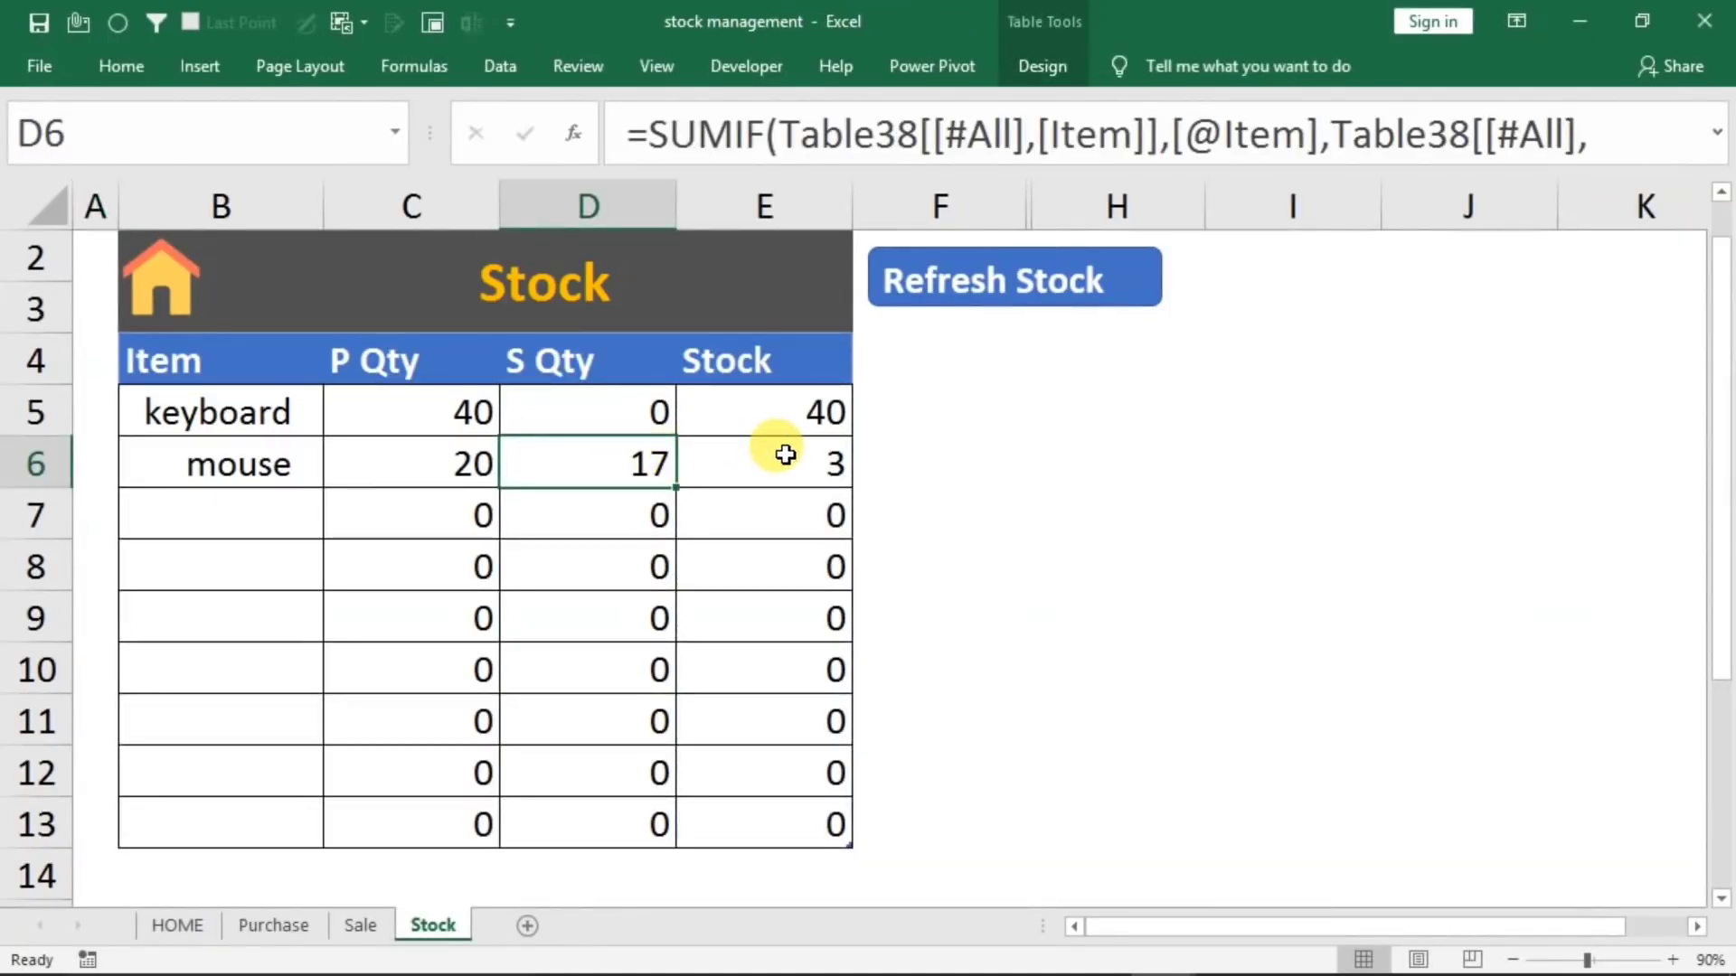
Start another sale on the HOME sheet with bill number 2 and the date 1/1/2021
left_click(172, 925)
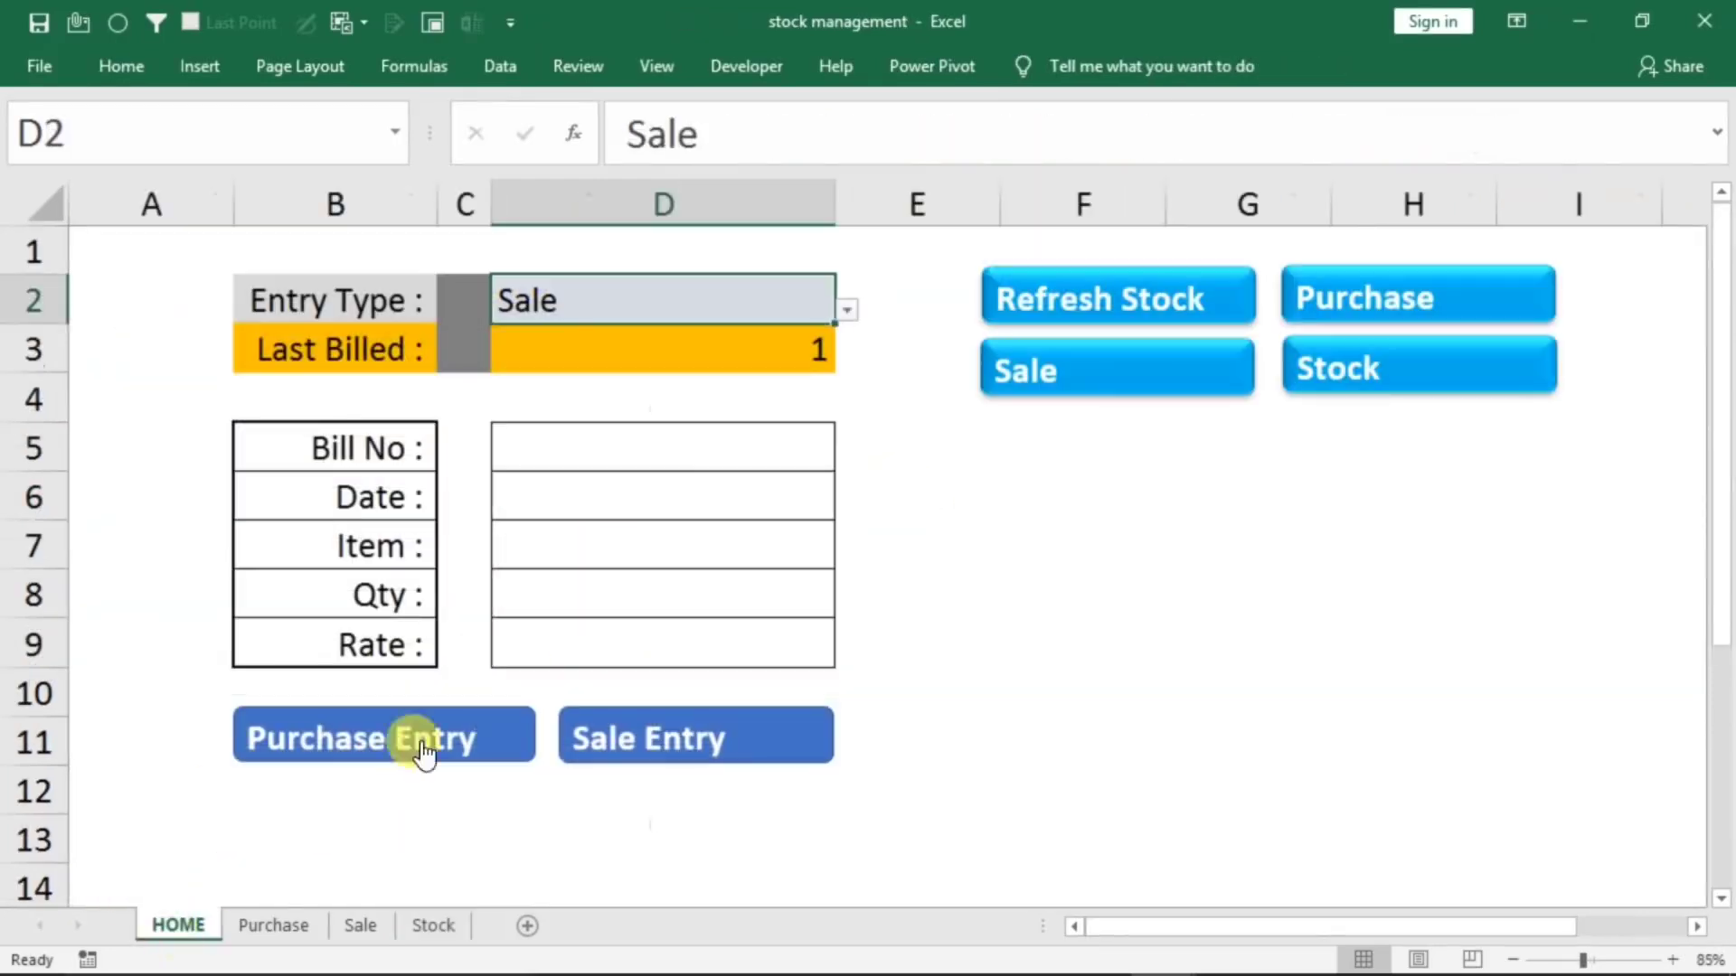
left_click(579, 444)
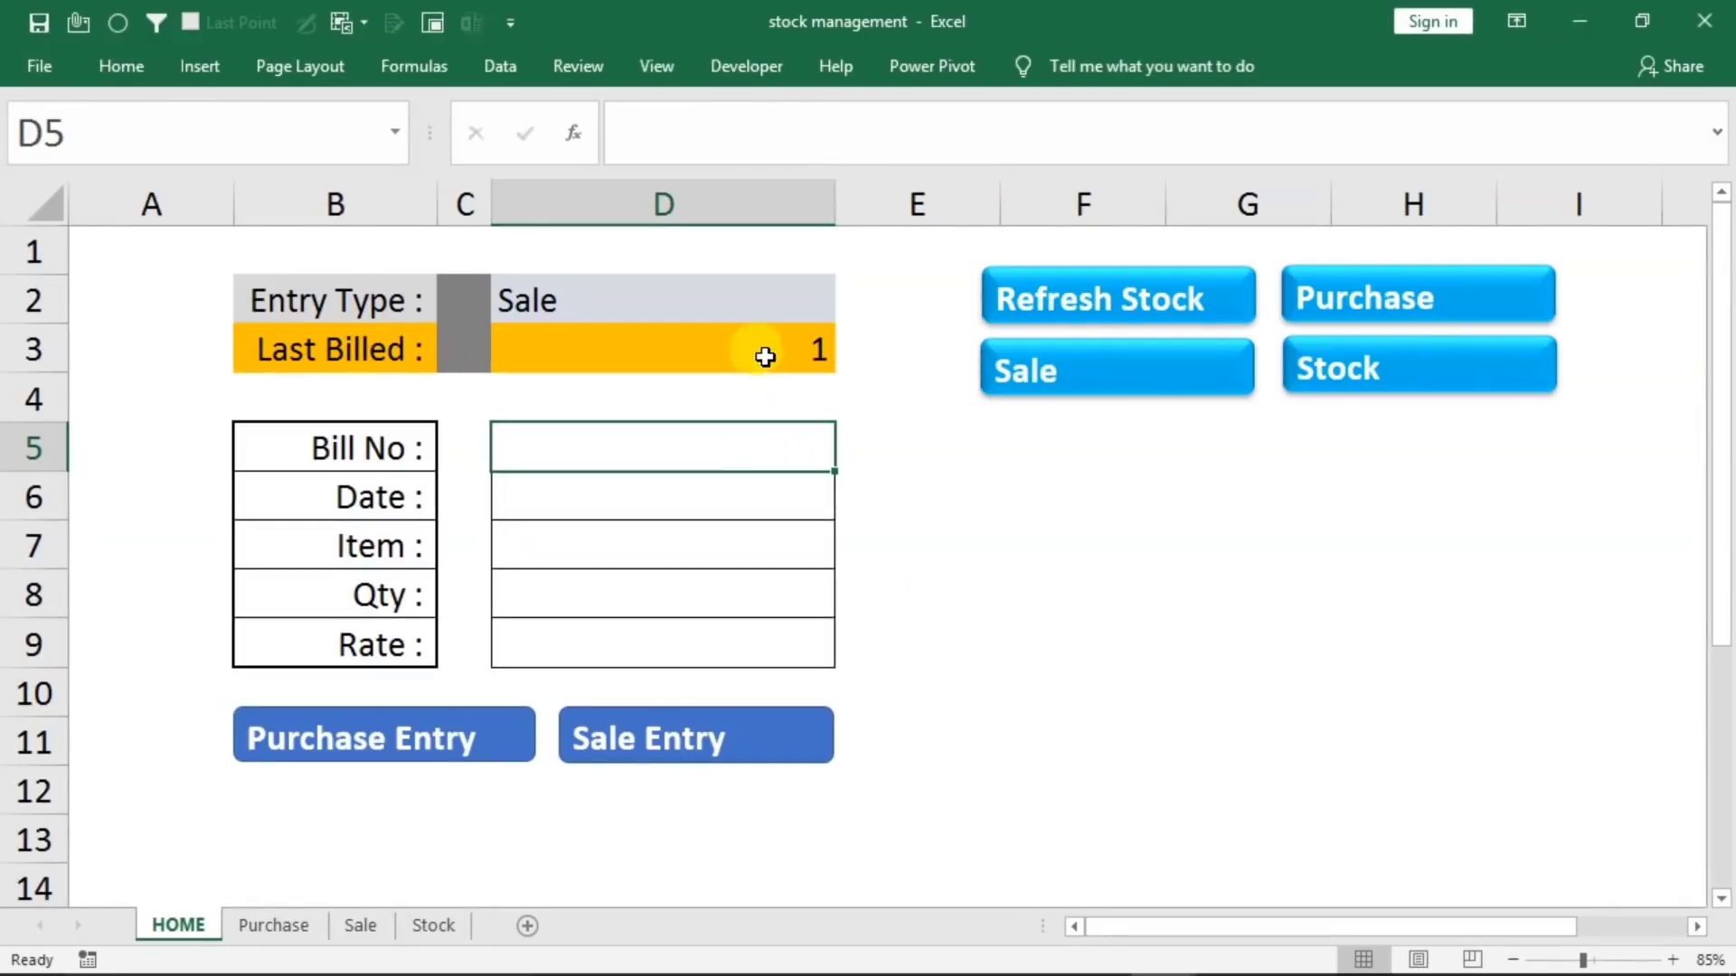
type("2")
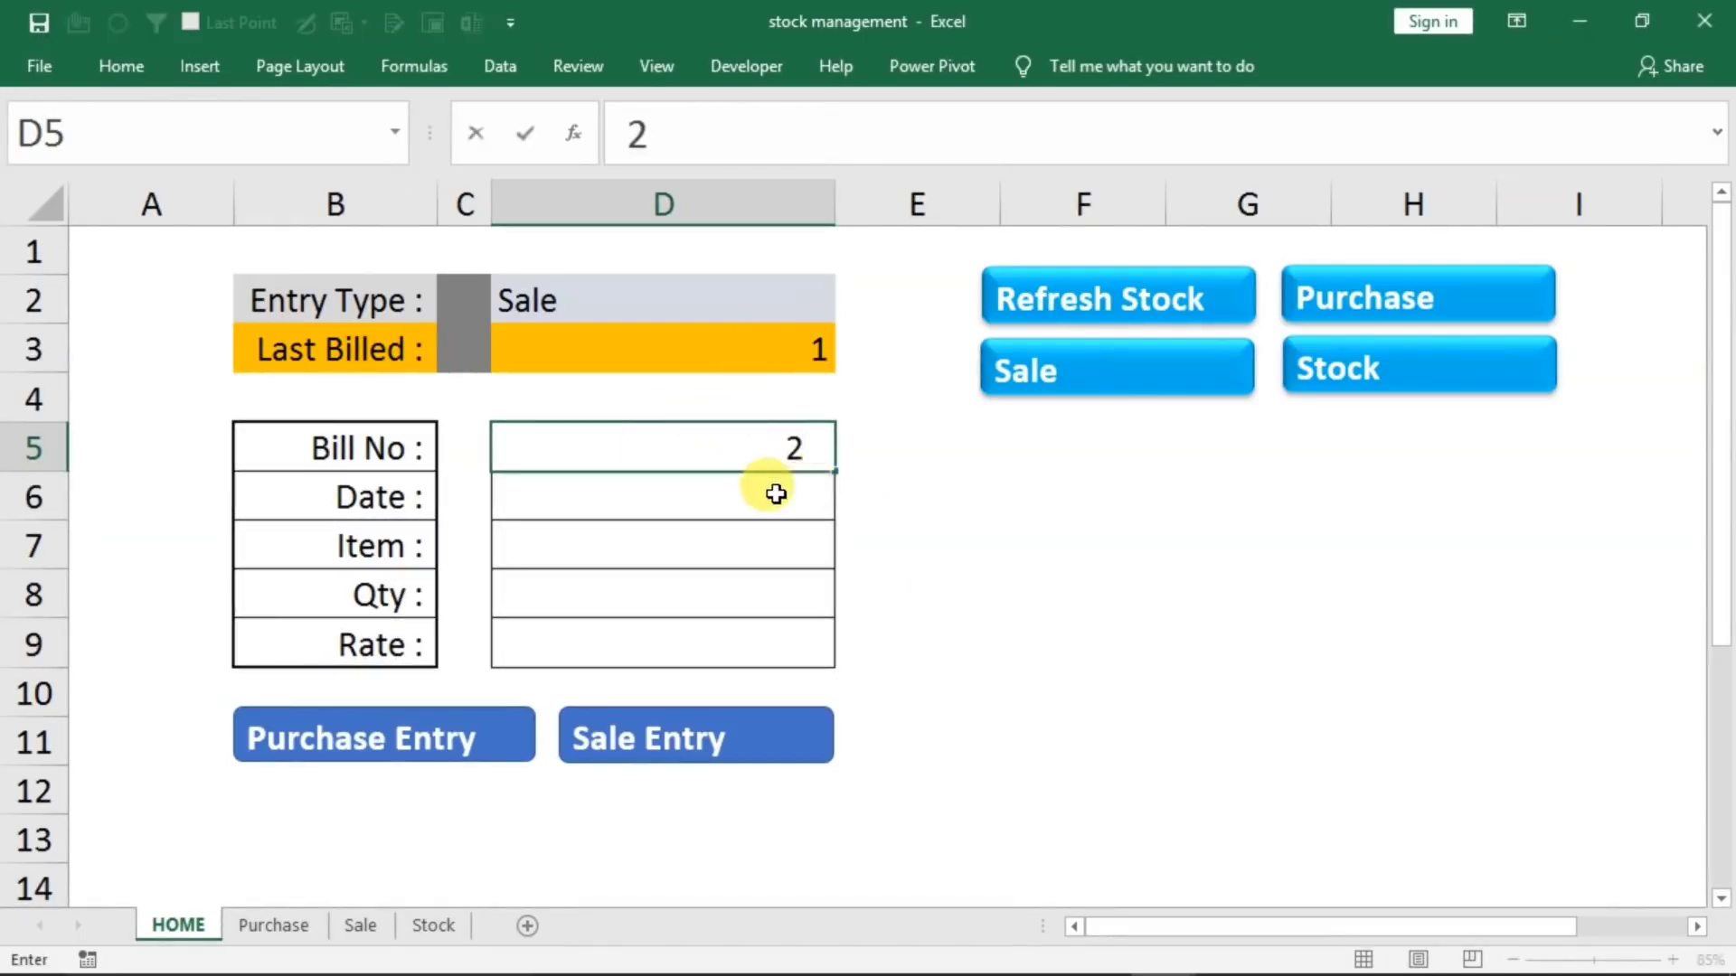
key("Return")
type("1/1/2021")
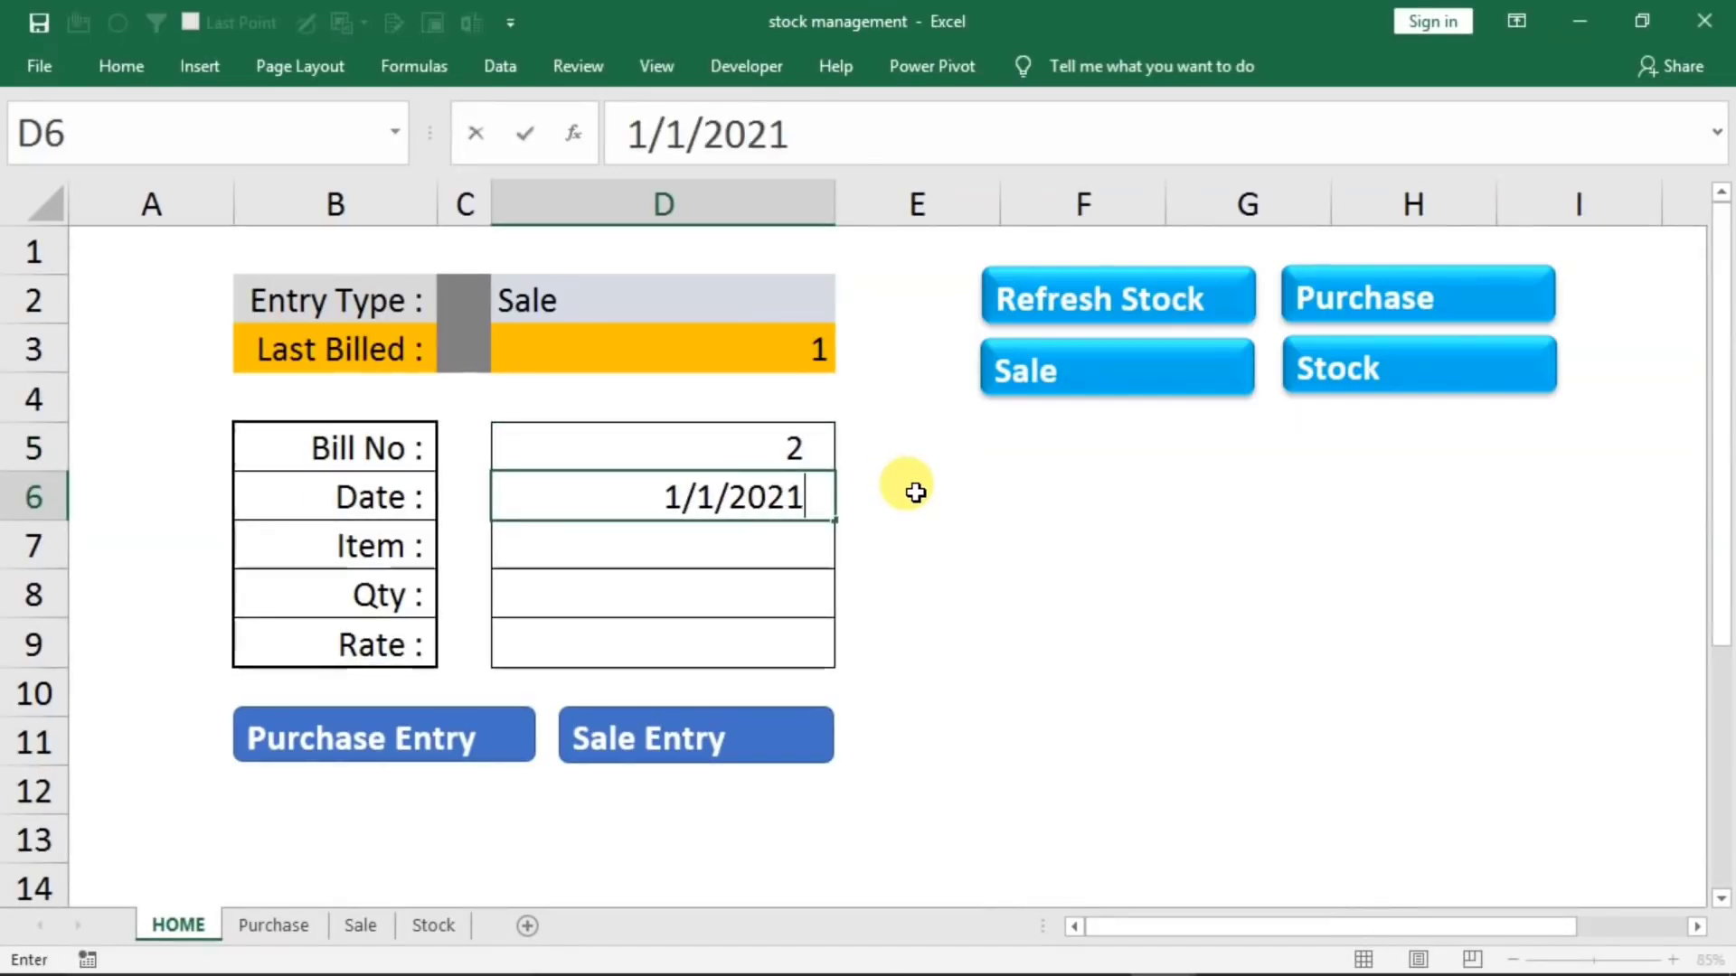
key("Return")
Enter item mouse with quantity 5 and check the remaining mouse stock on the Stock sheet
type("mouse")
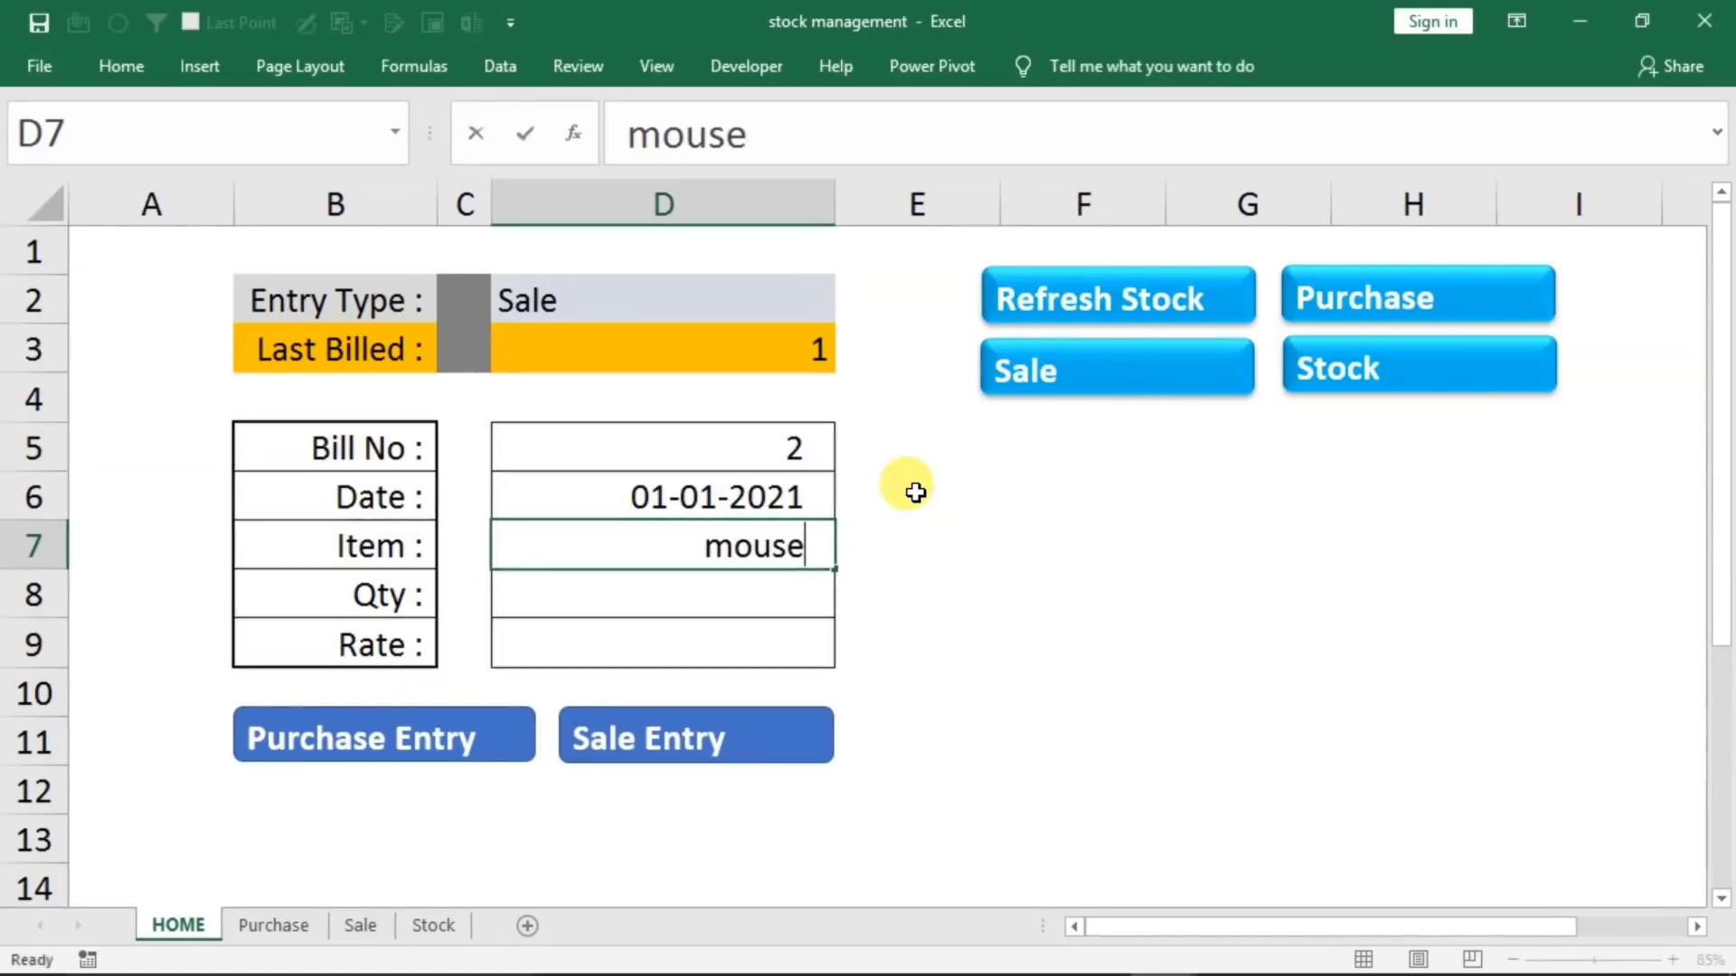
key("Return")
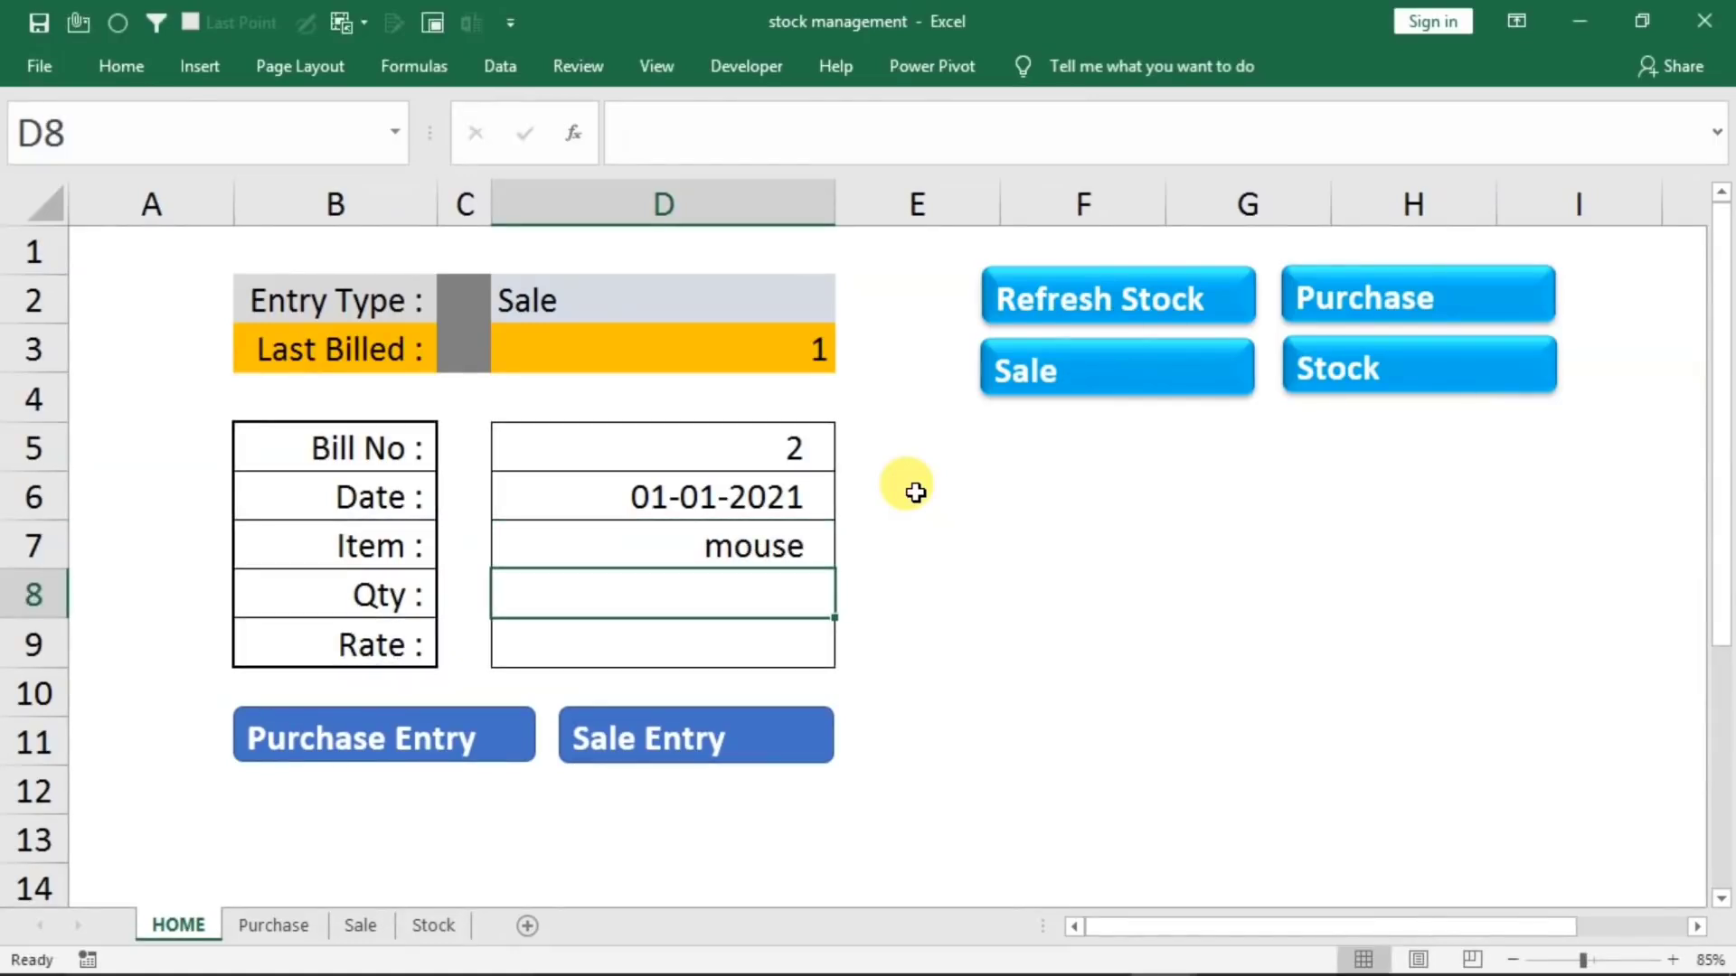
type("5")
key("Return")
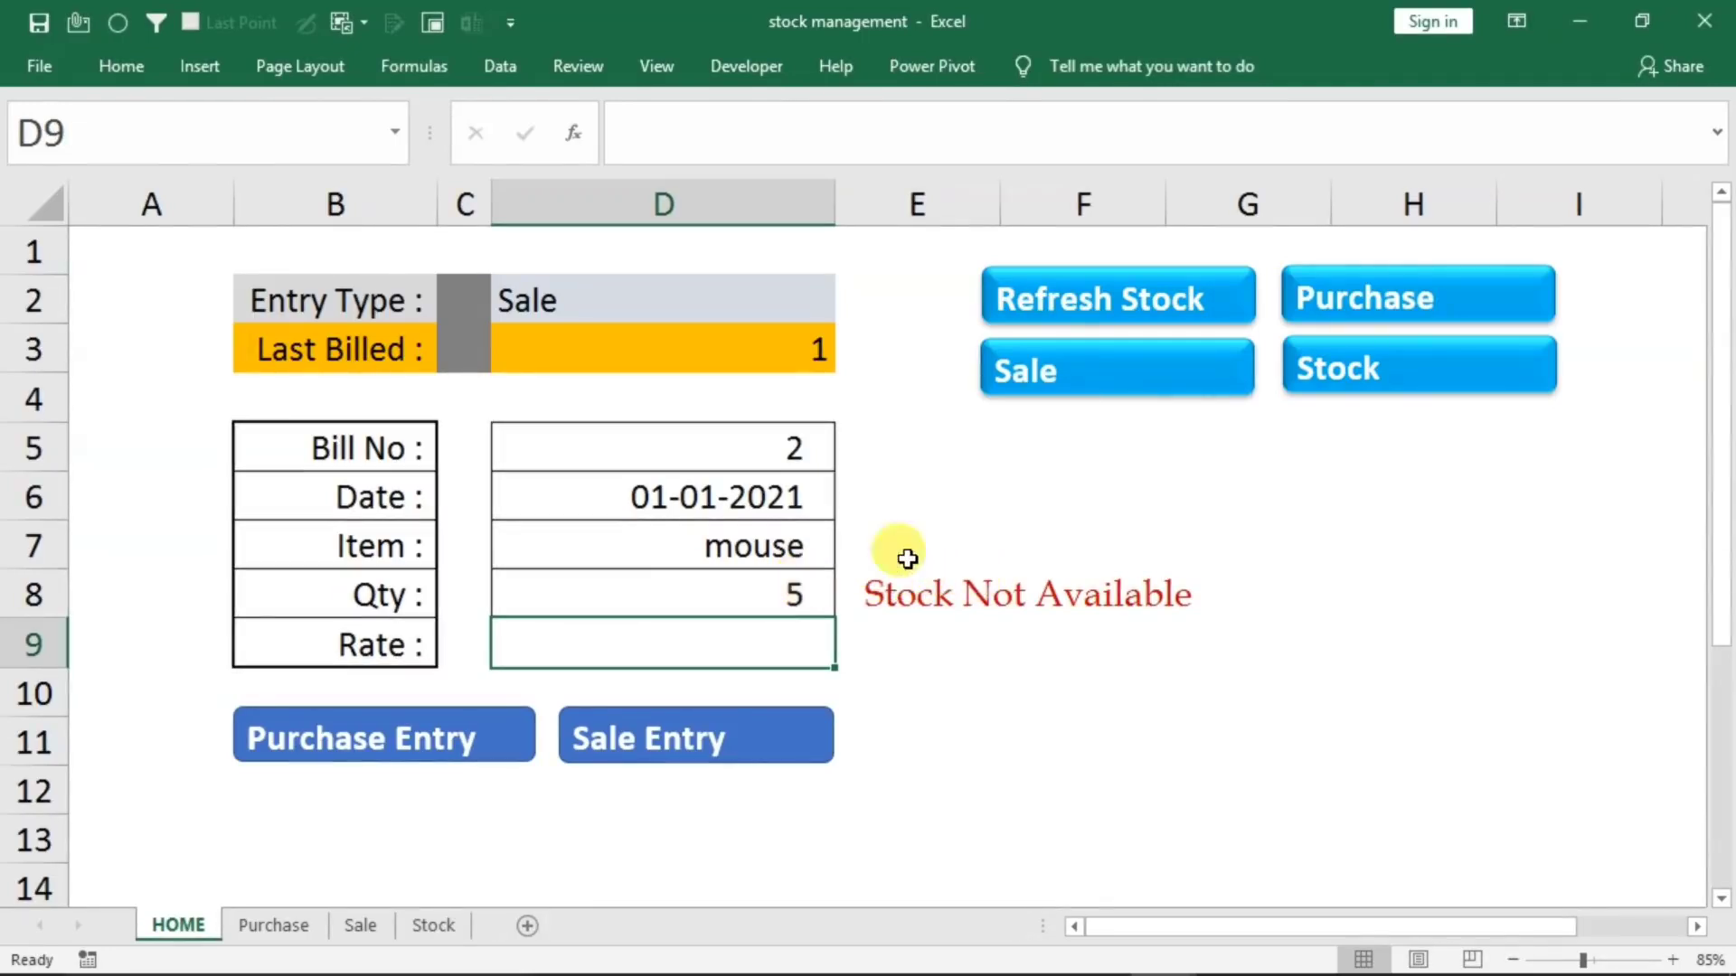
left_click(1295, 380)
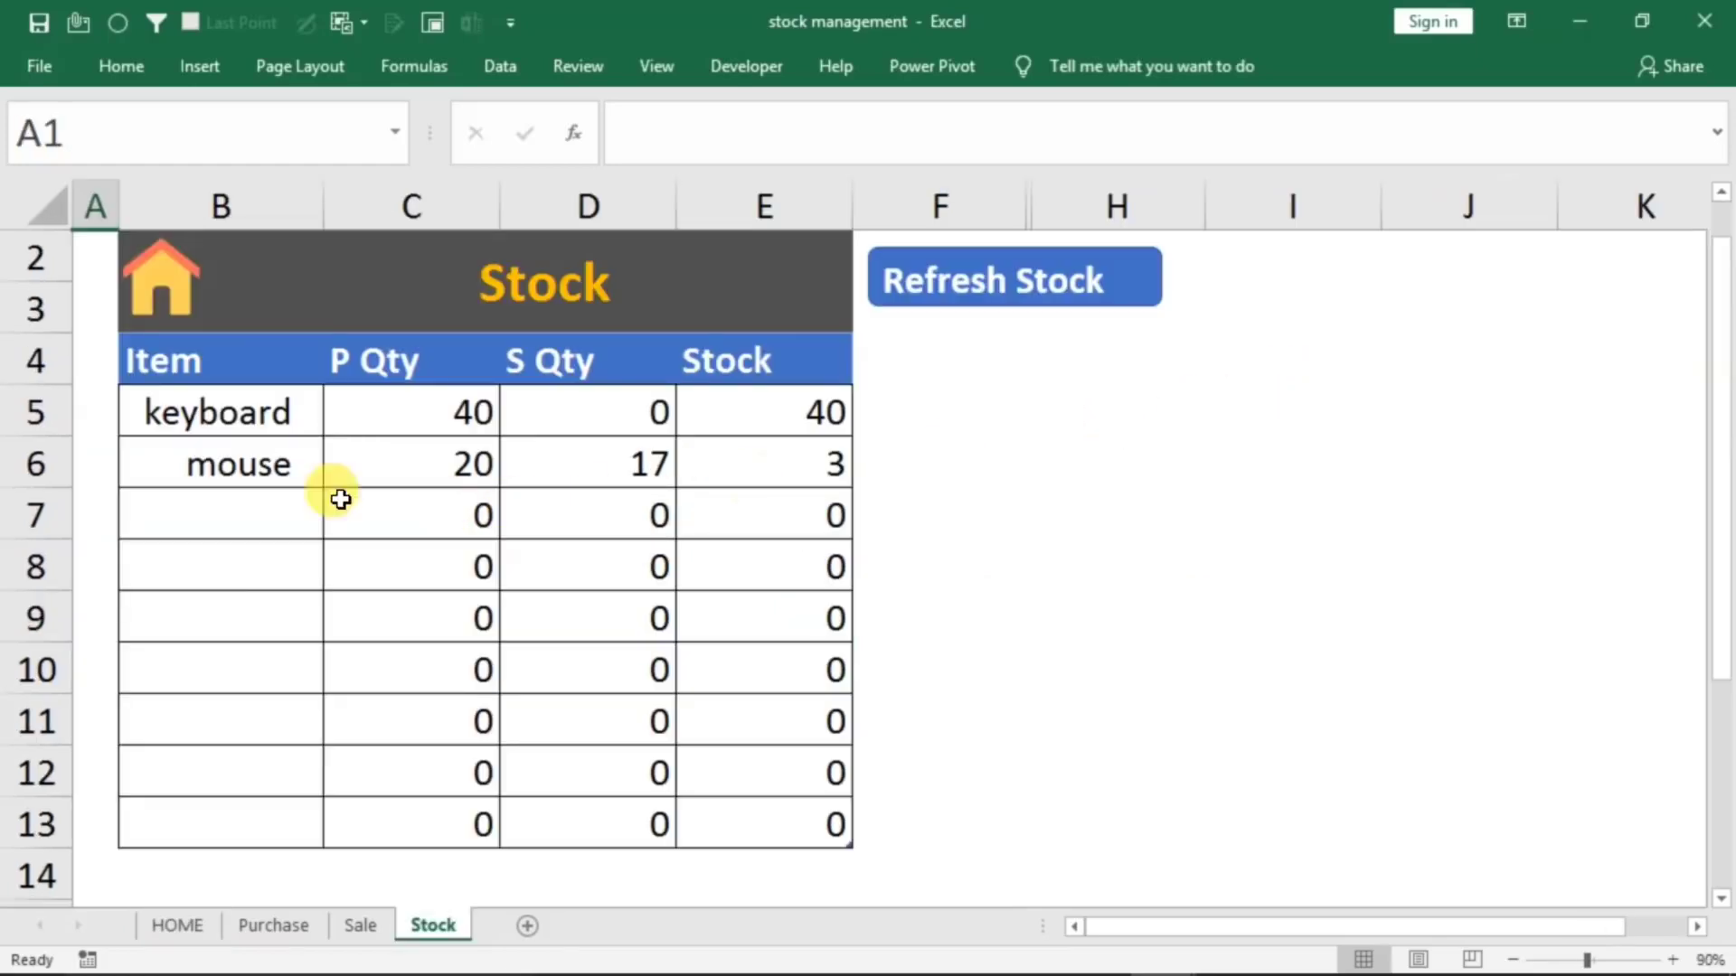
left_click(794, 463)
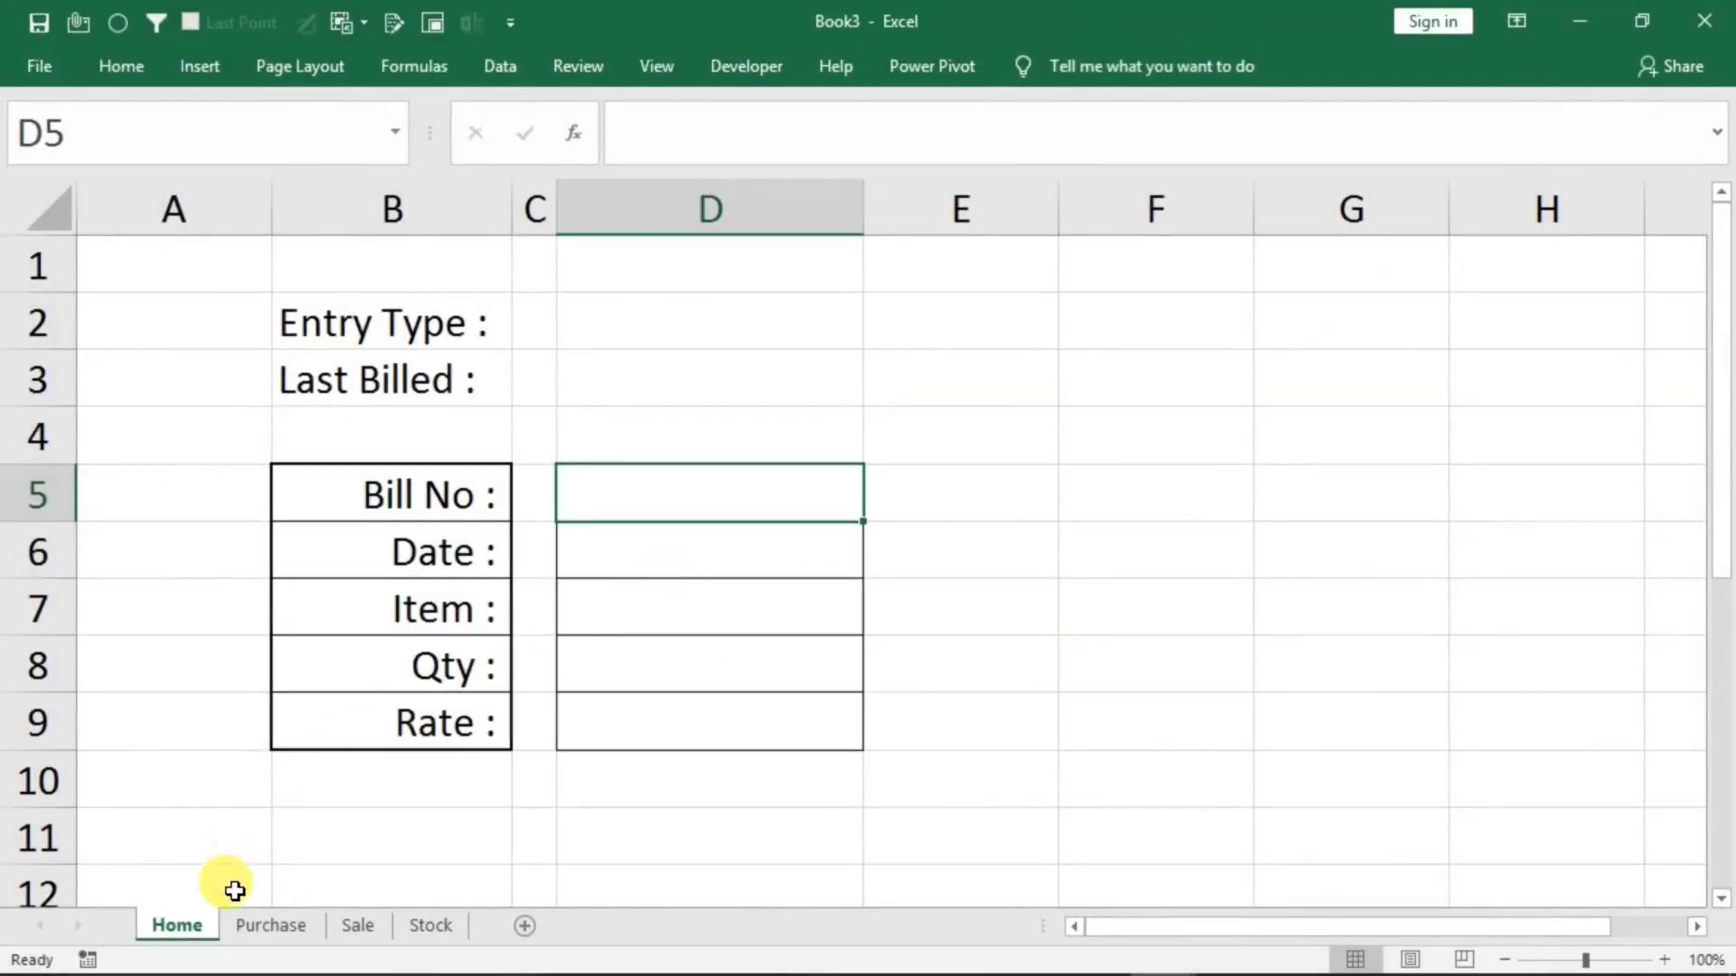
Look through the Purchase, Sale and Stock sheets of the Book3 workbook and return to its Home sheet
left_click(263, 930)
left_click(369, 922)
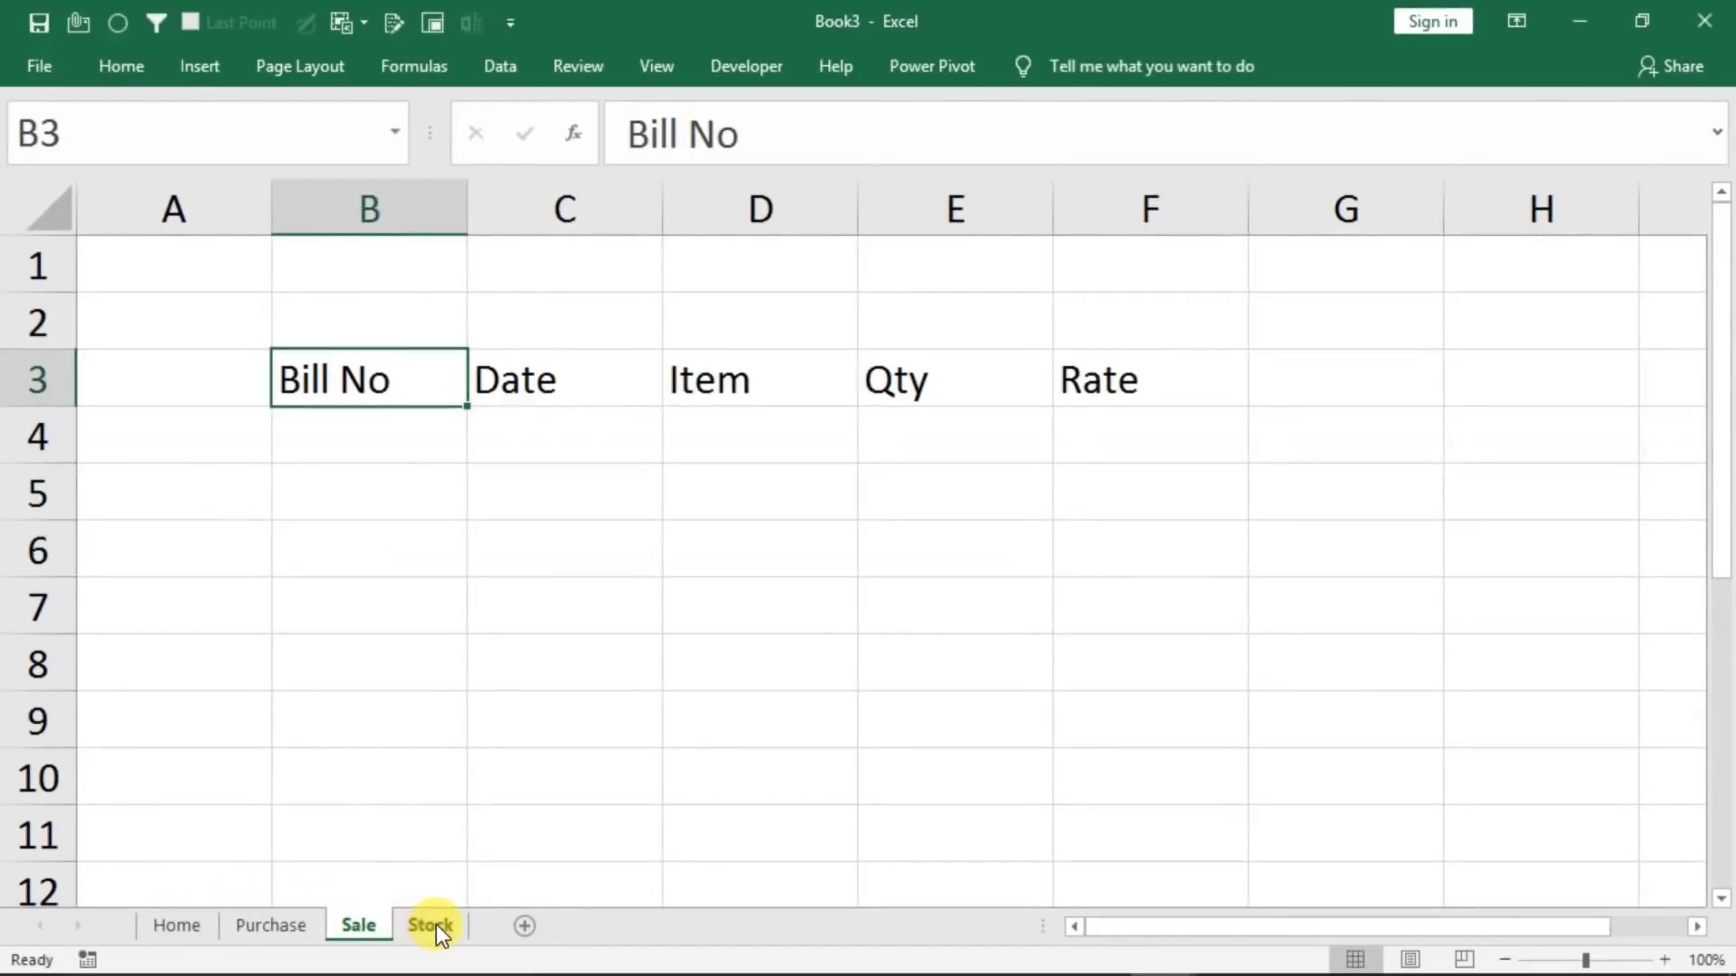
left_click(434, 924)
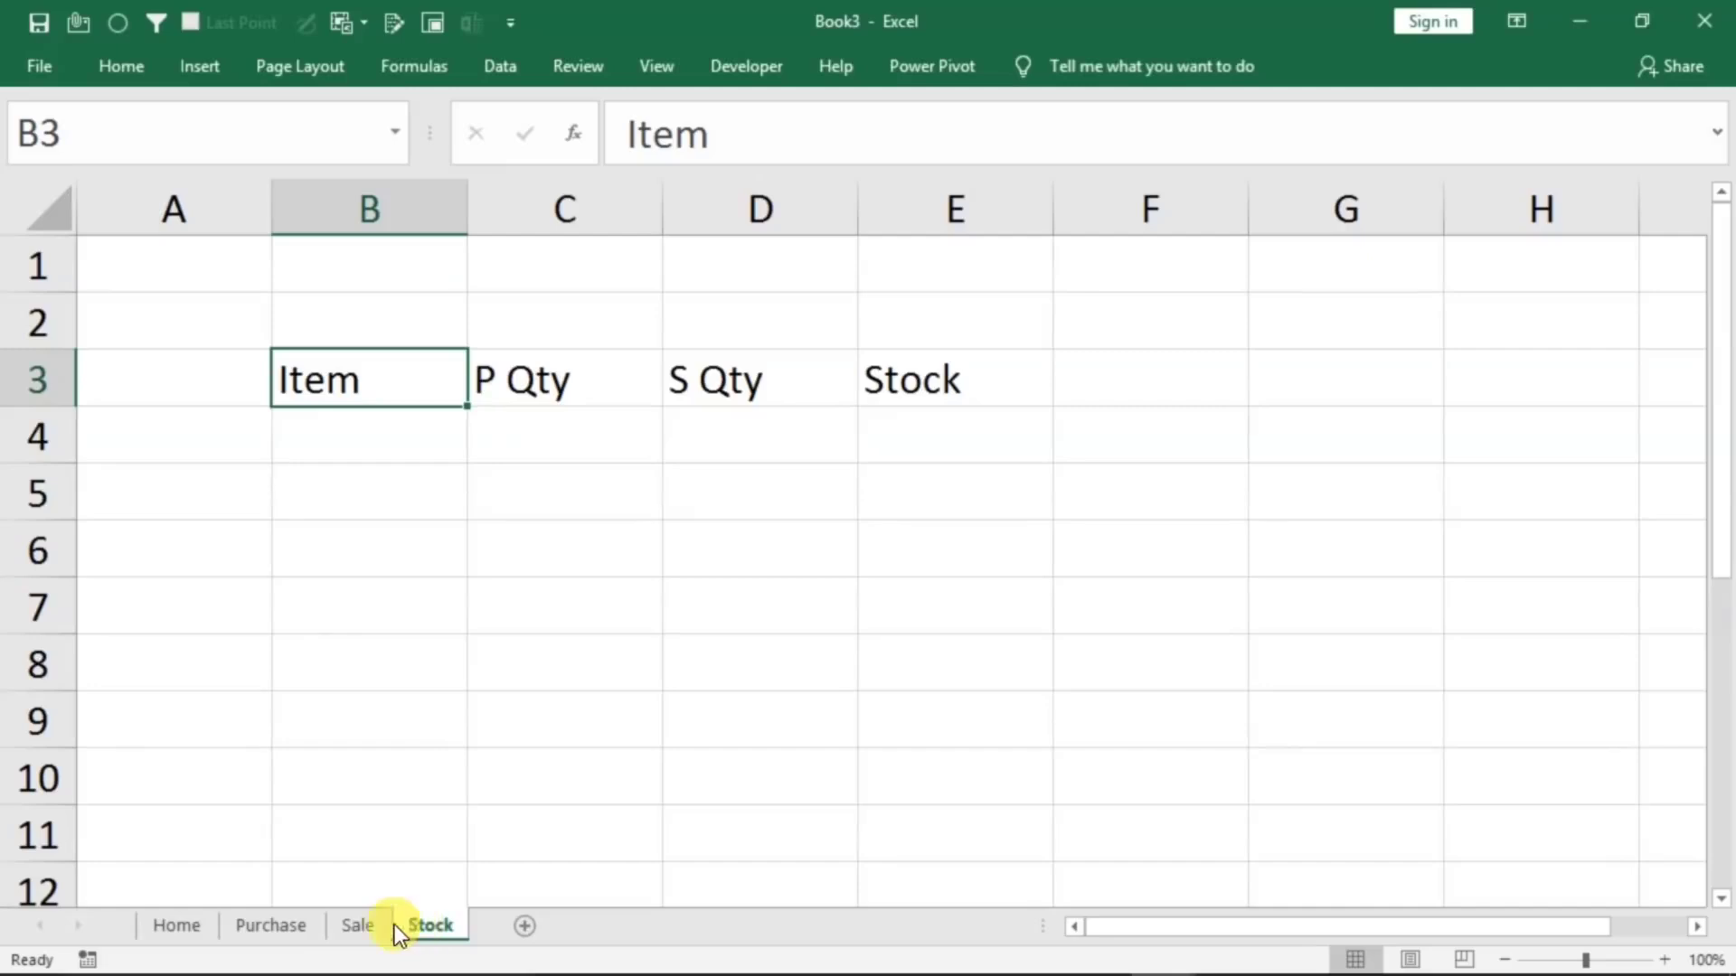
left_click(172, 926)
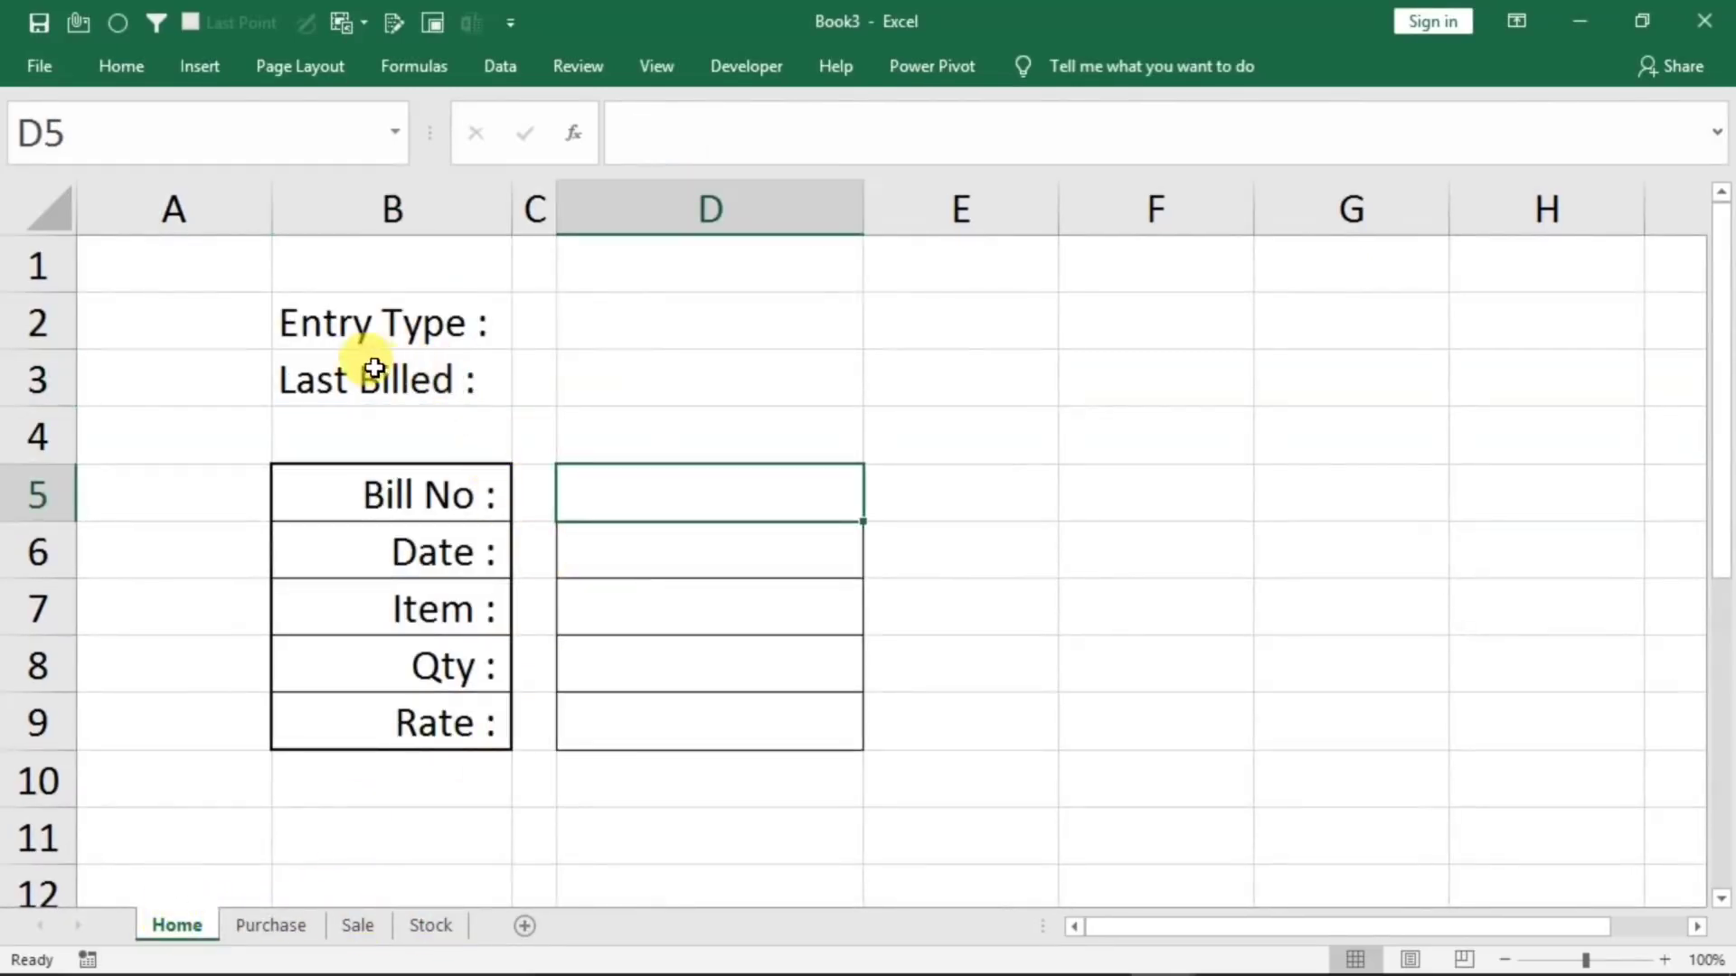
Look over the labels in column B and the entry cells in column D on the Home sheet
left_click(328, 328)
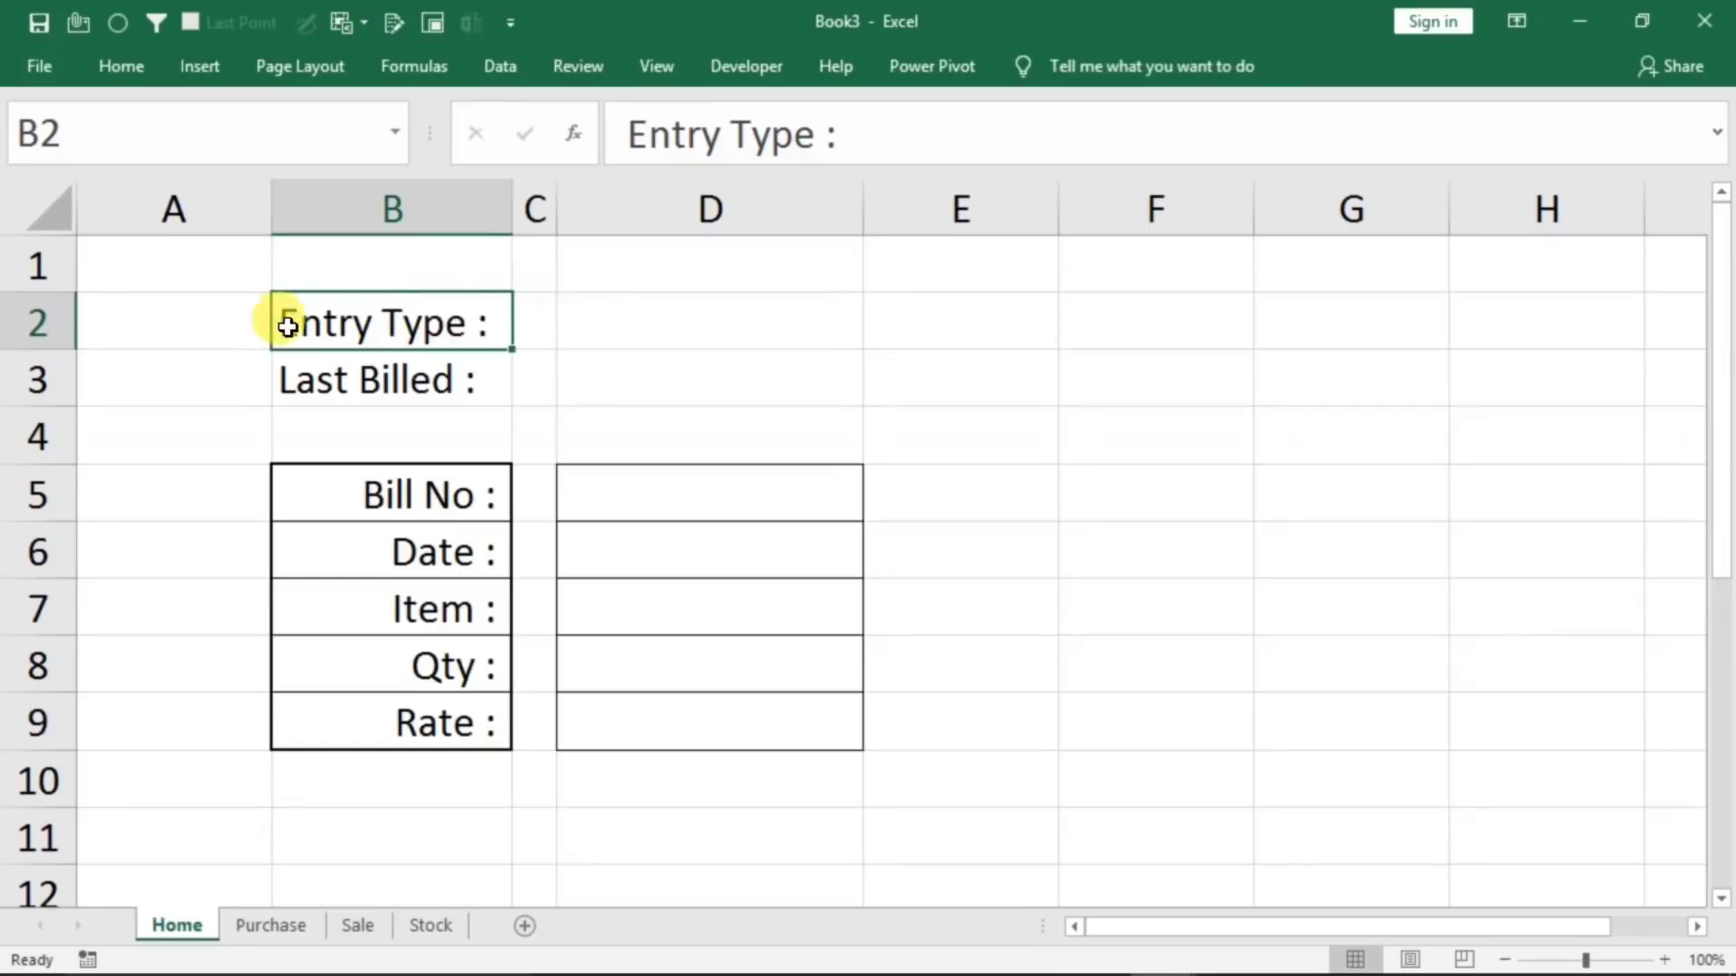
left_click(338, 378)
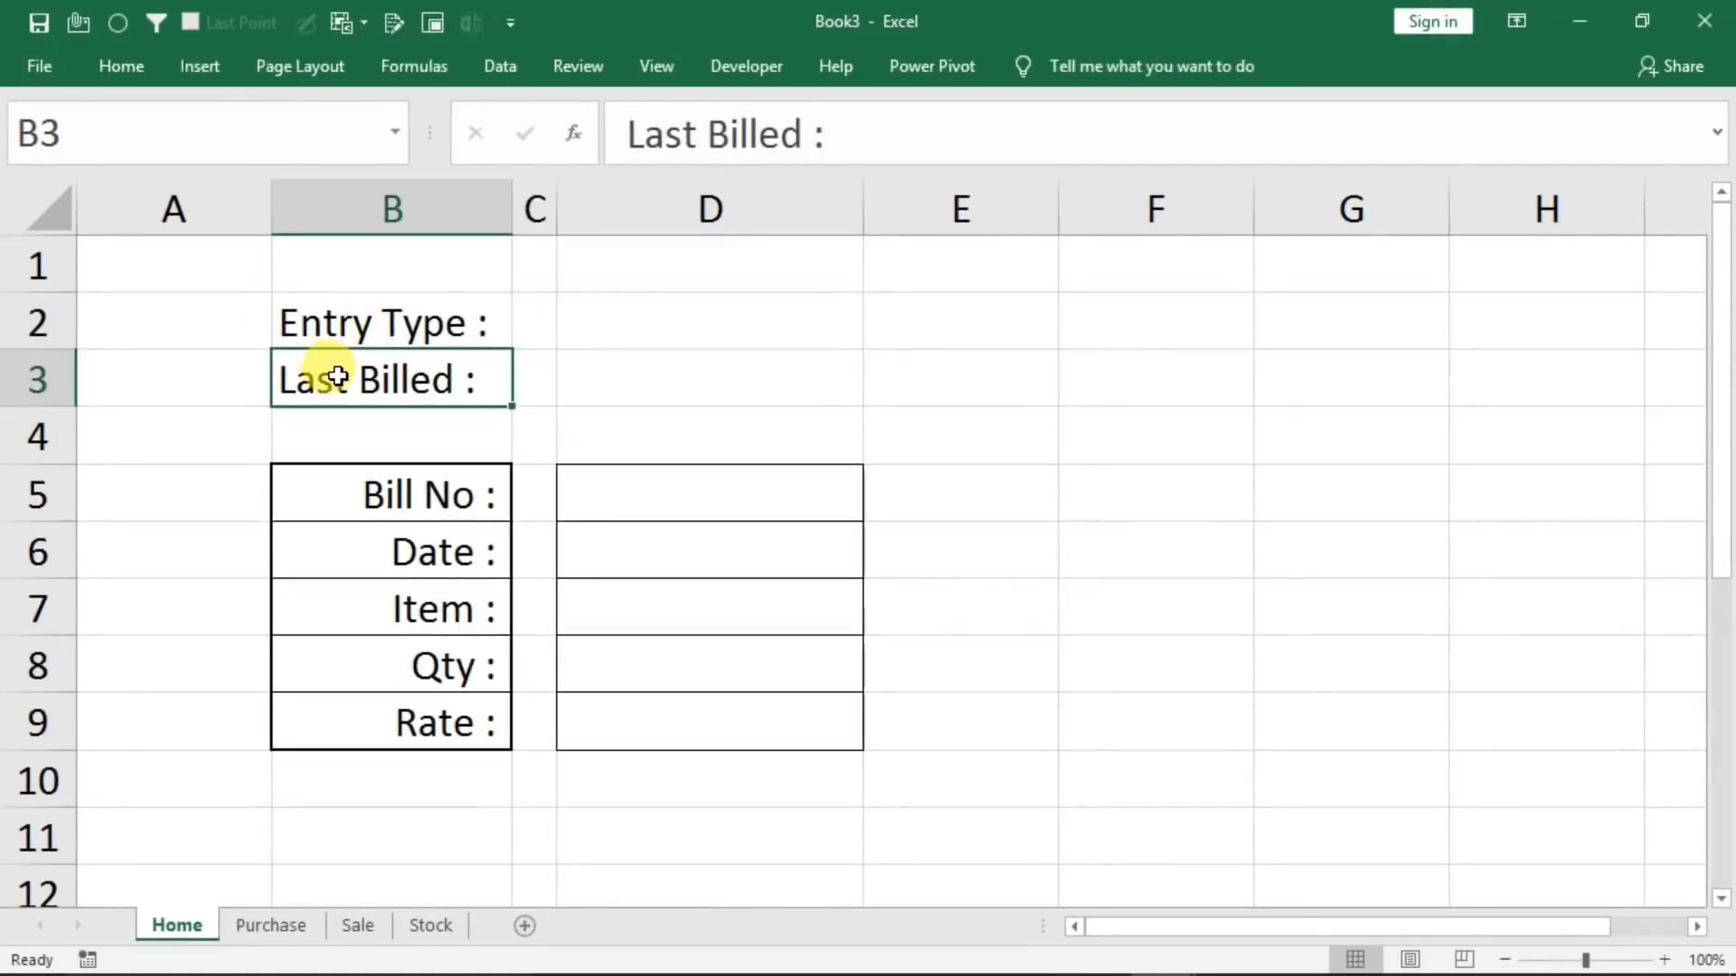
left_click(324, 493)
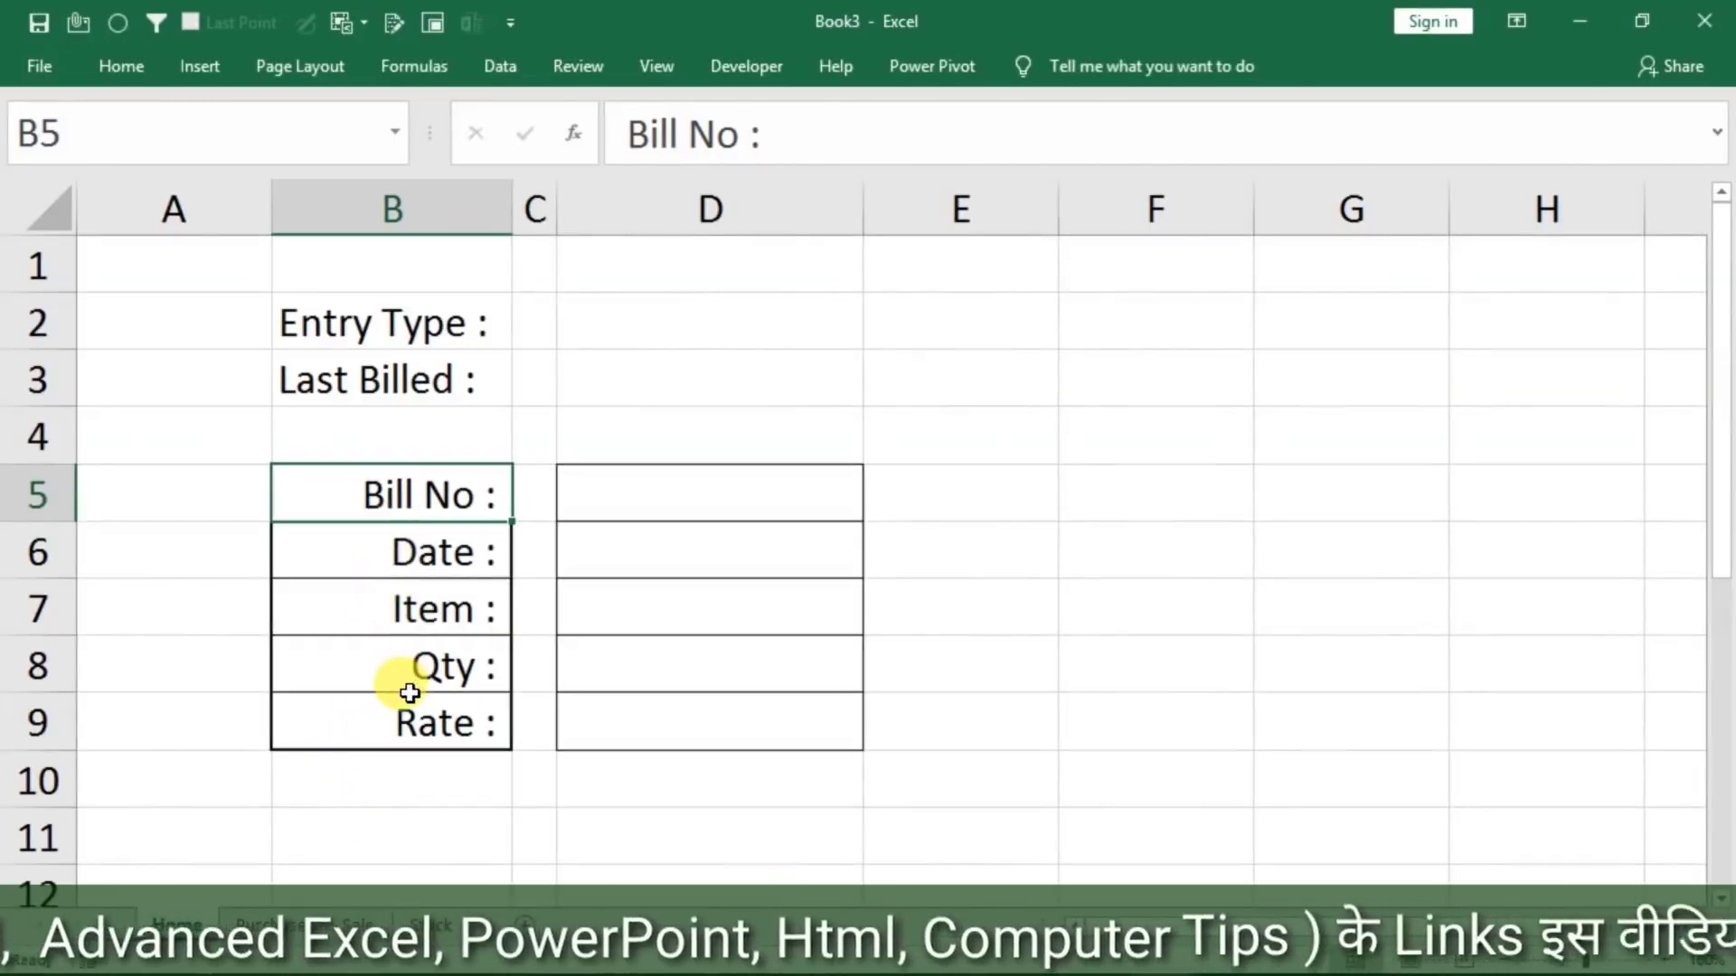
left_click(666, 508)
left_click(647, 542)
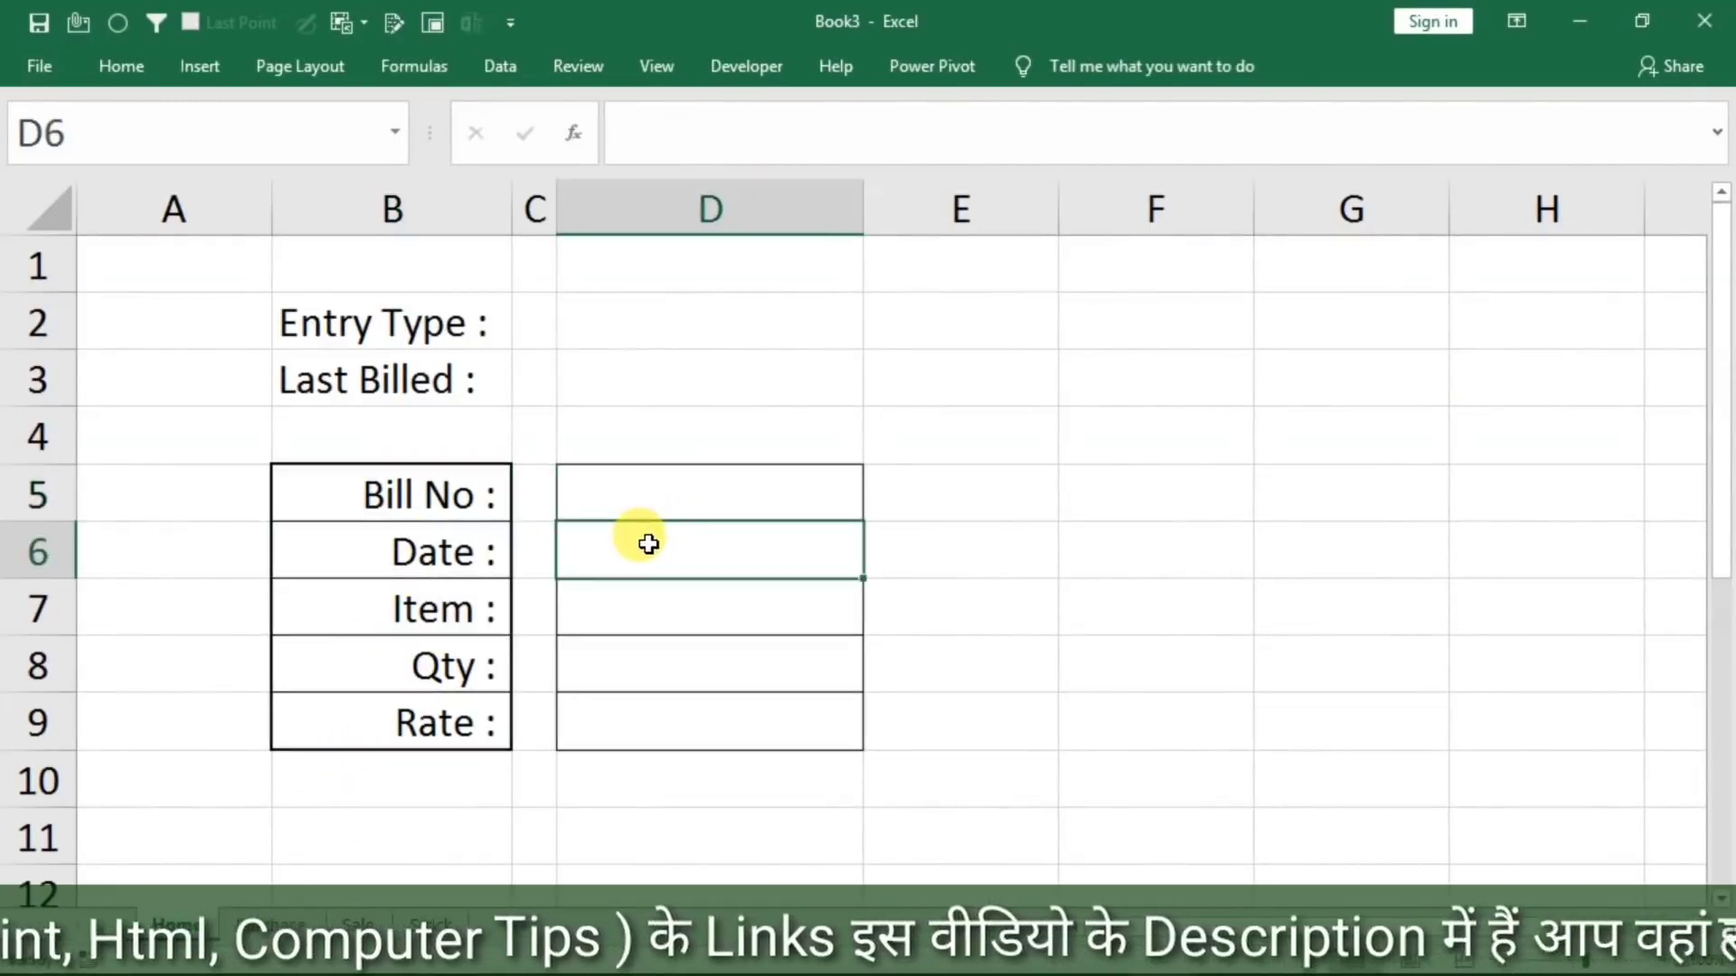
left_click(638, 604)
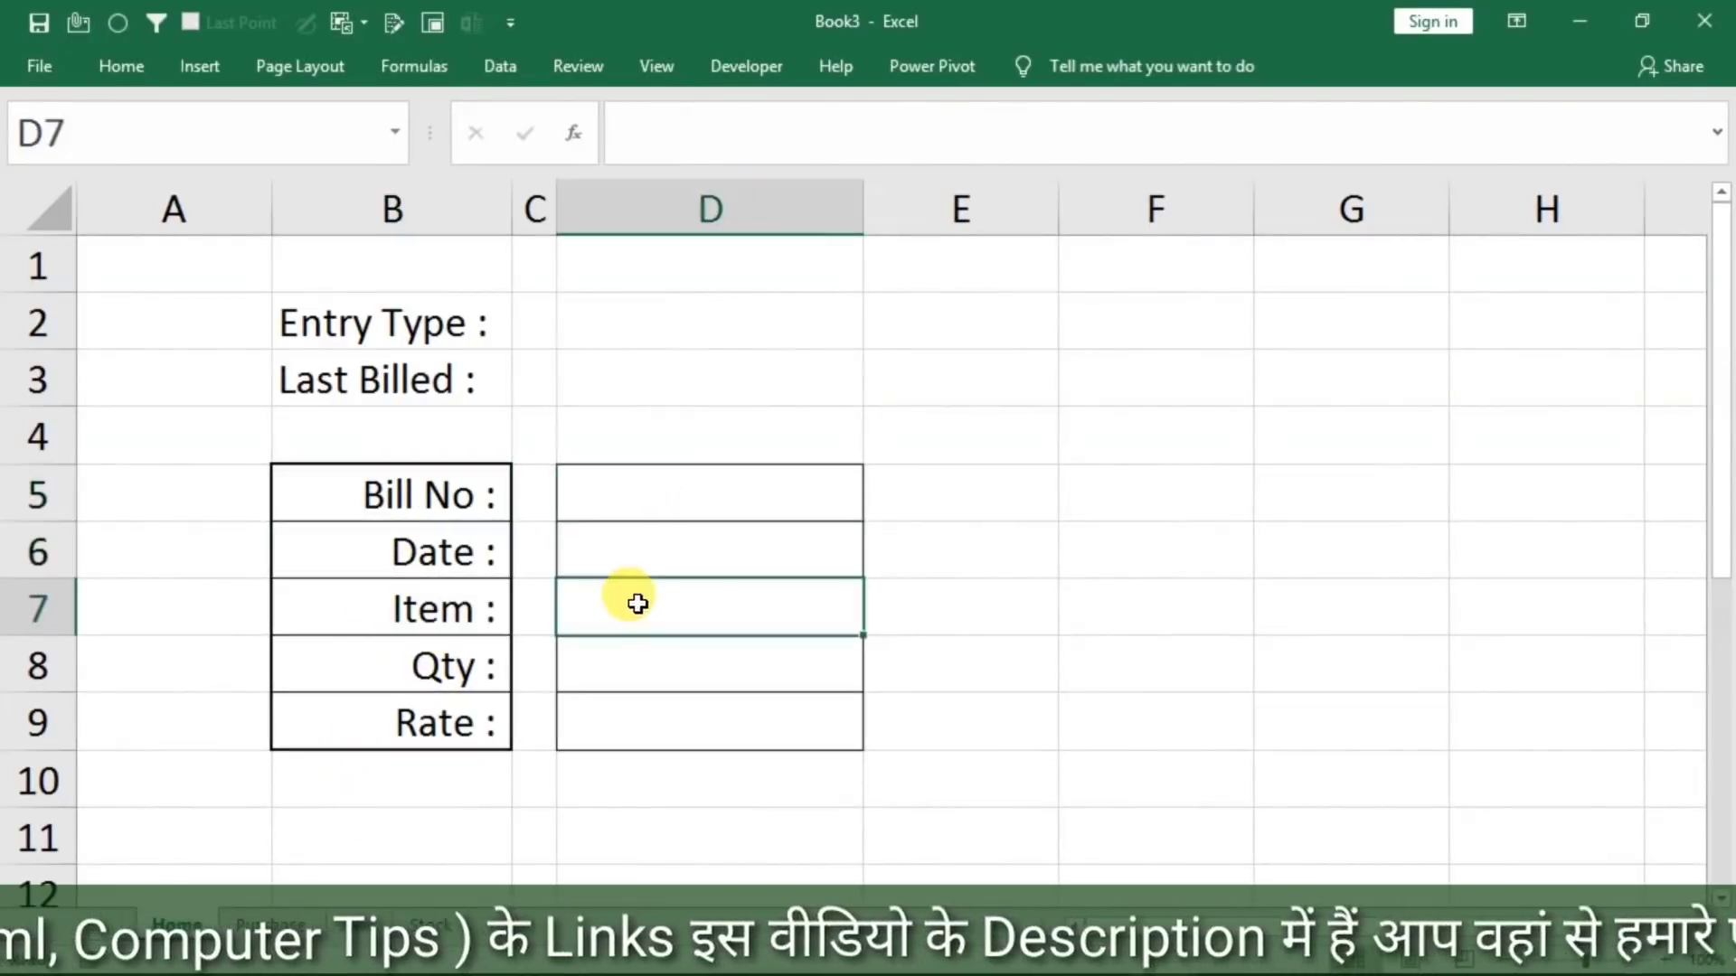
Make column C slightly narrower so the entry cells sit closer to their labels
left_click(527, 210)
mouse_move(554, 198)
left_mouse_down()
mouse_move(609, 227)
mouse_move(546, 224)
left_mouse_up()
left_click(608, 492)
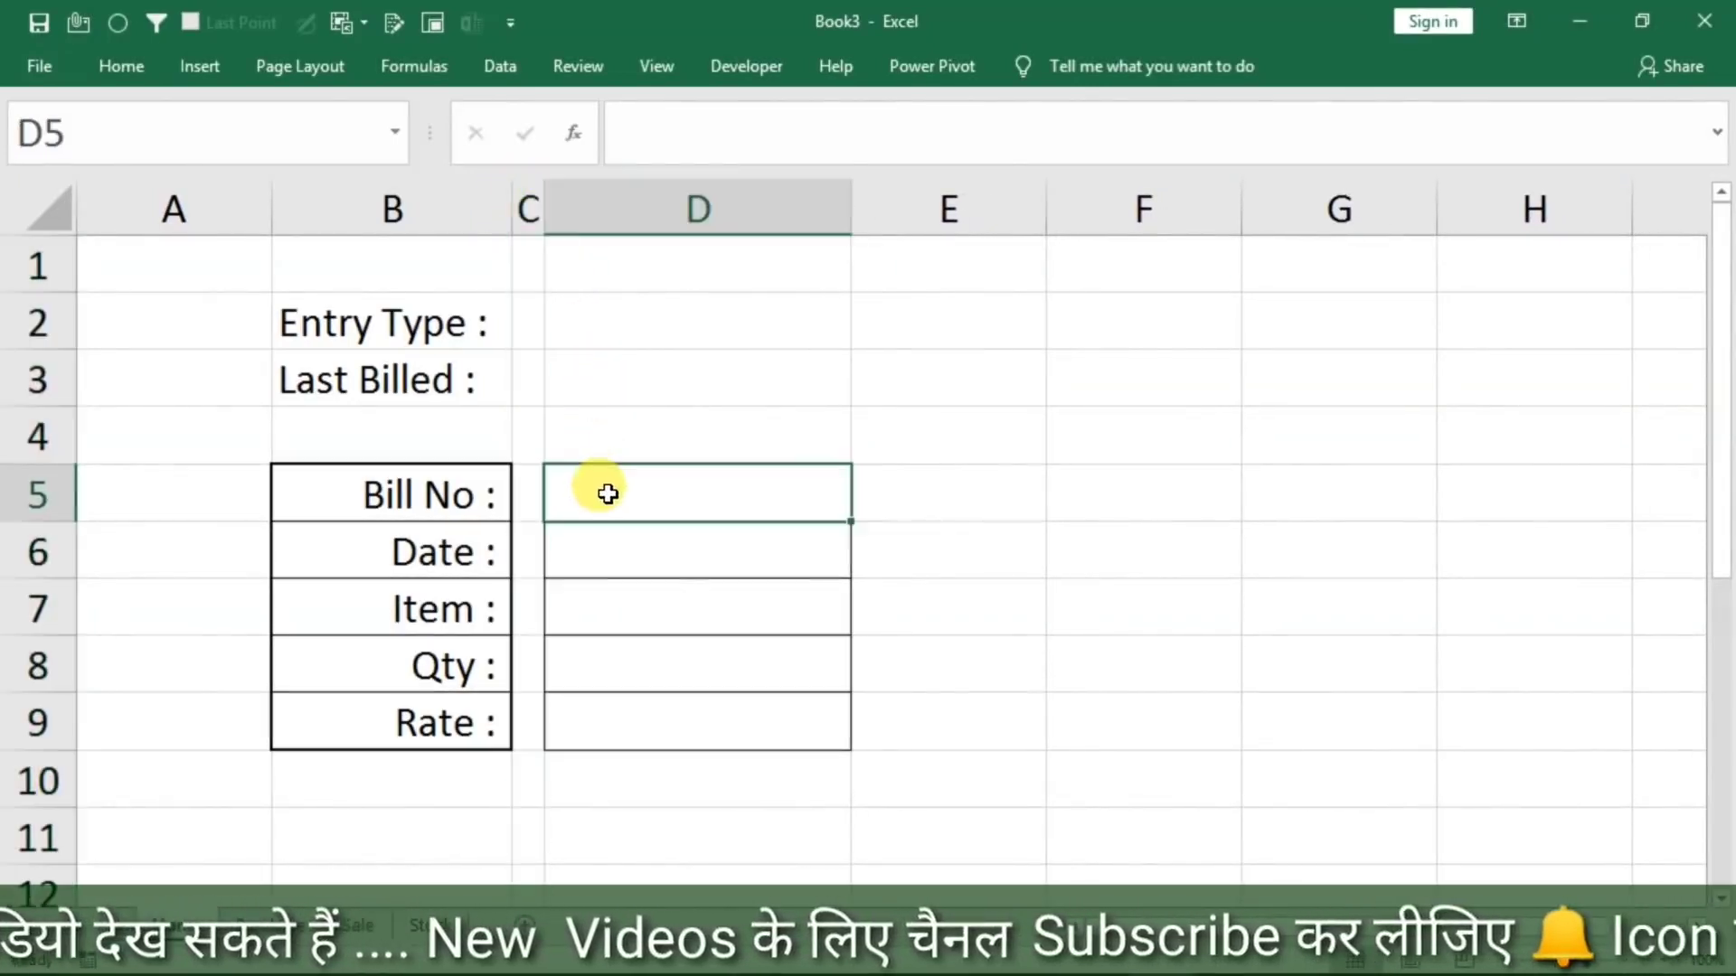
Add list validation with the options sale and purchase to the Entry Type cell D2 and check its dropdown
left_click(613, 321)
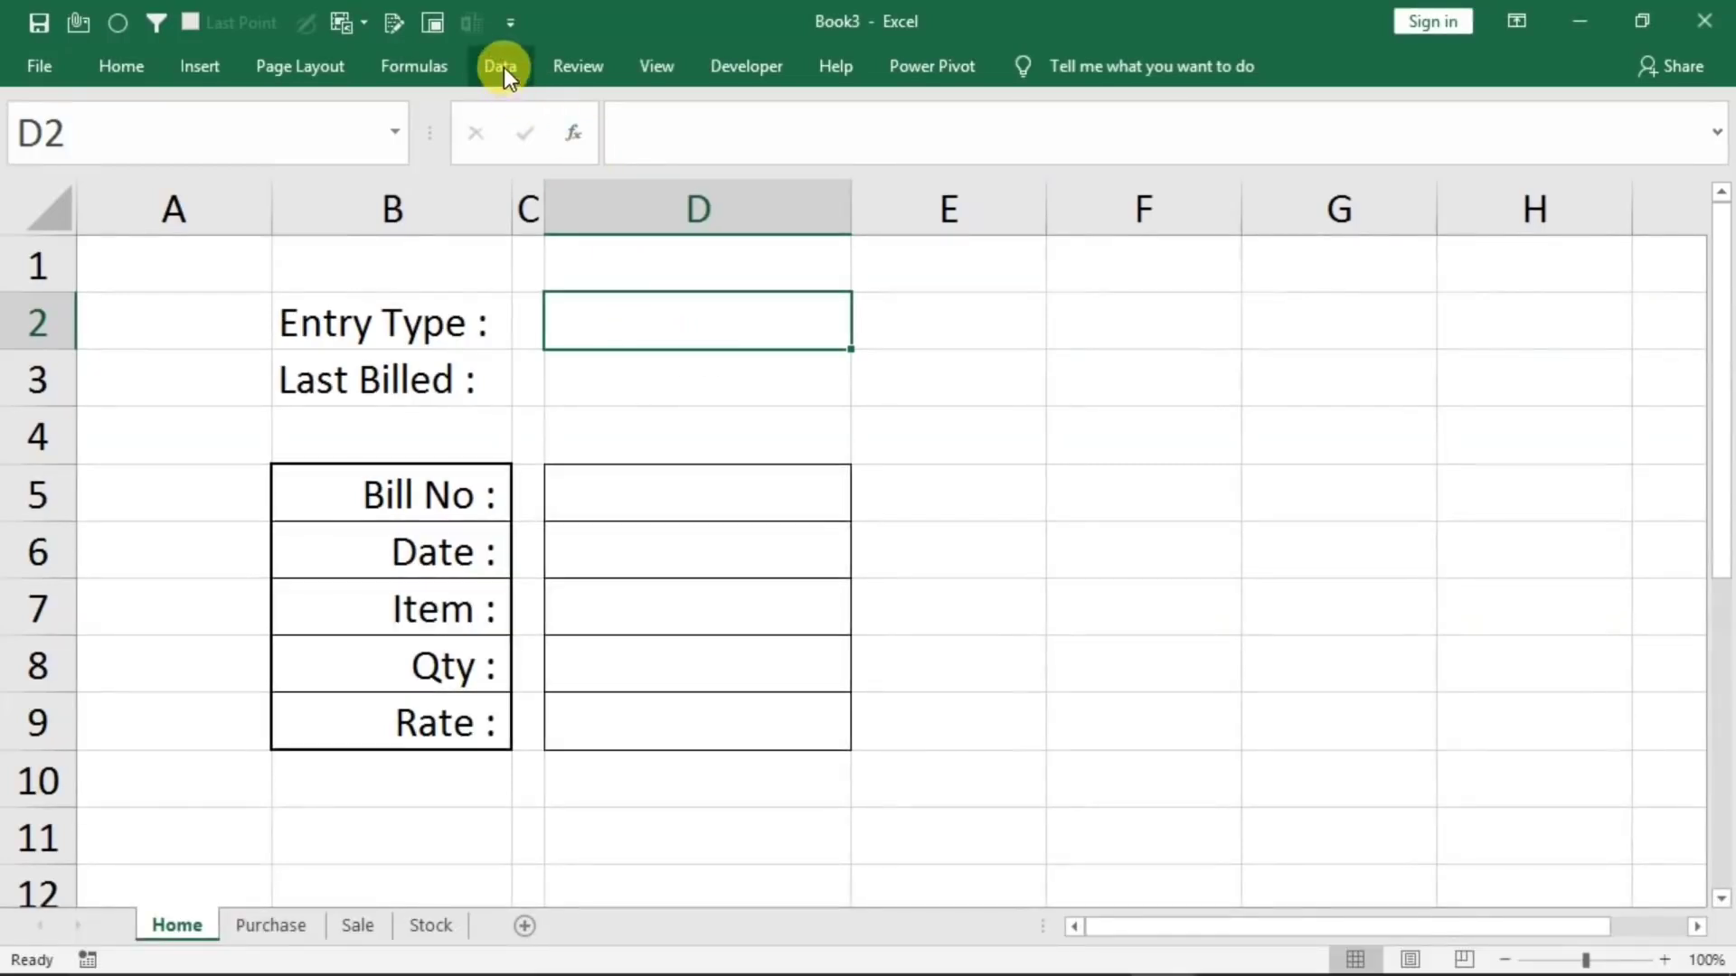
left_click(503, 67)
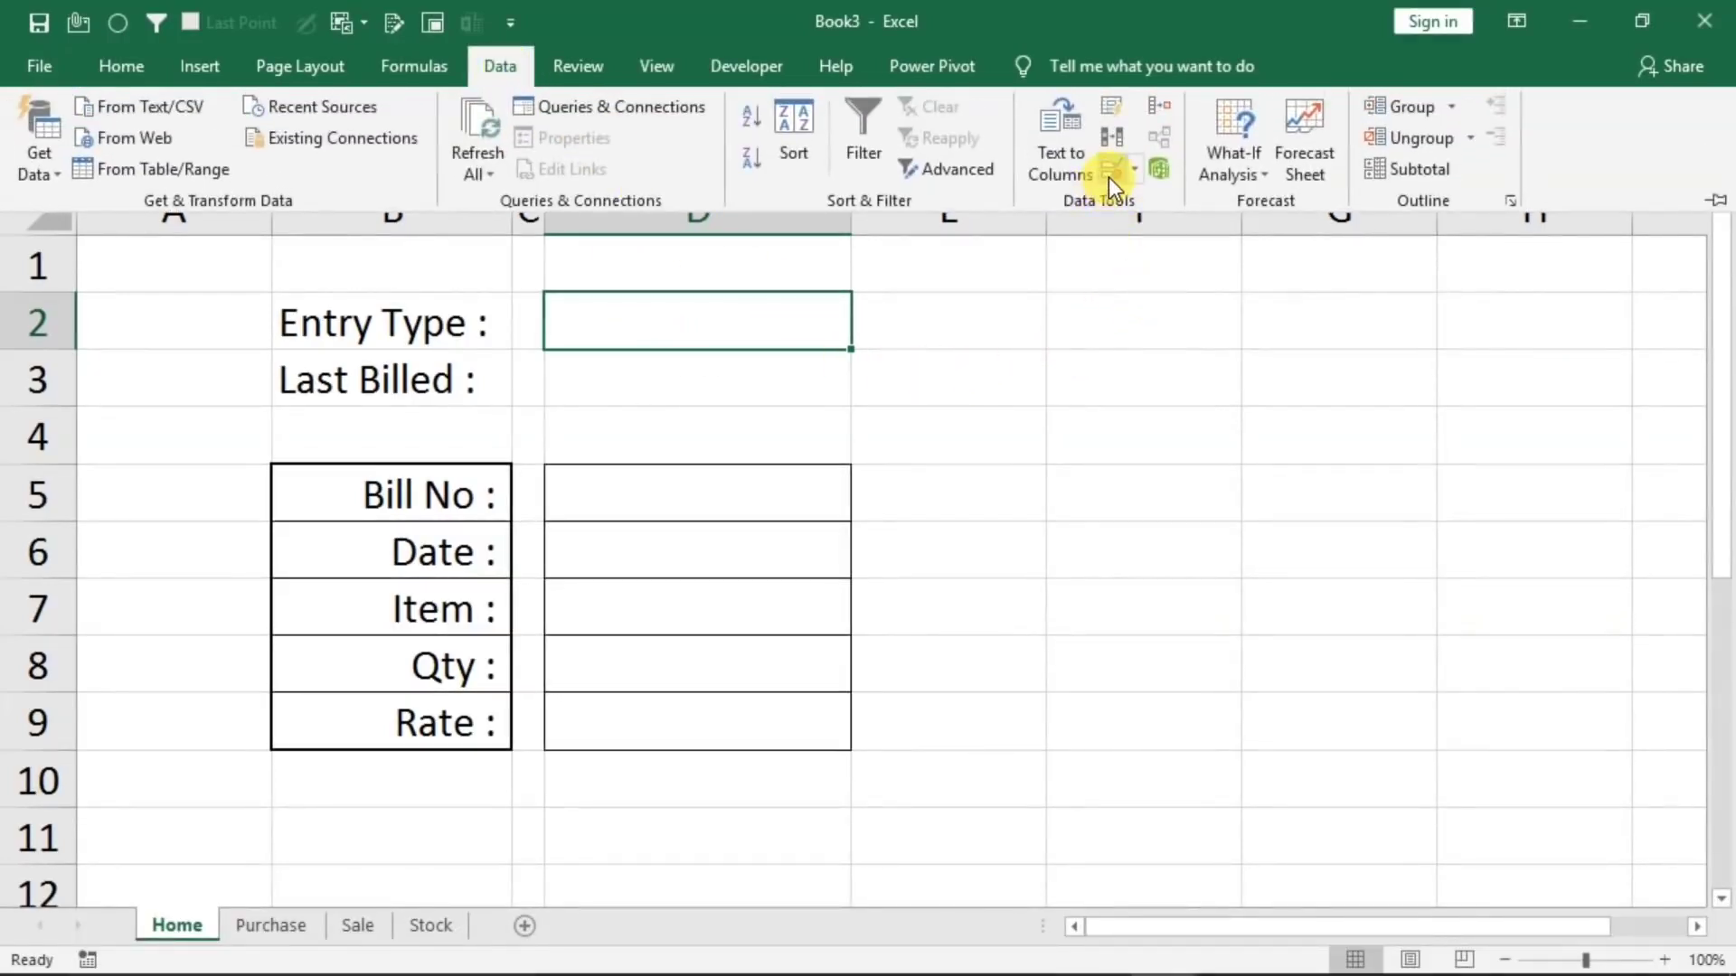
key("alt+a")
key("v")
key("v")
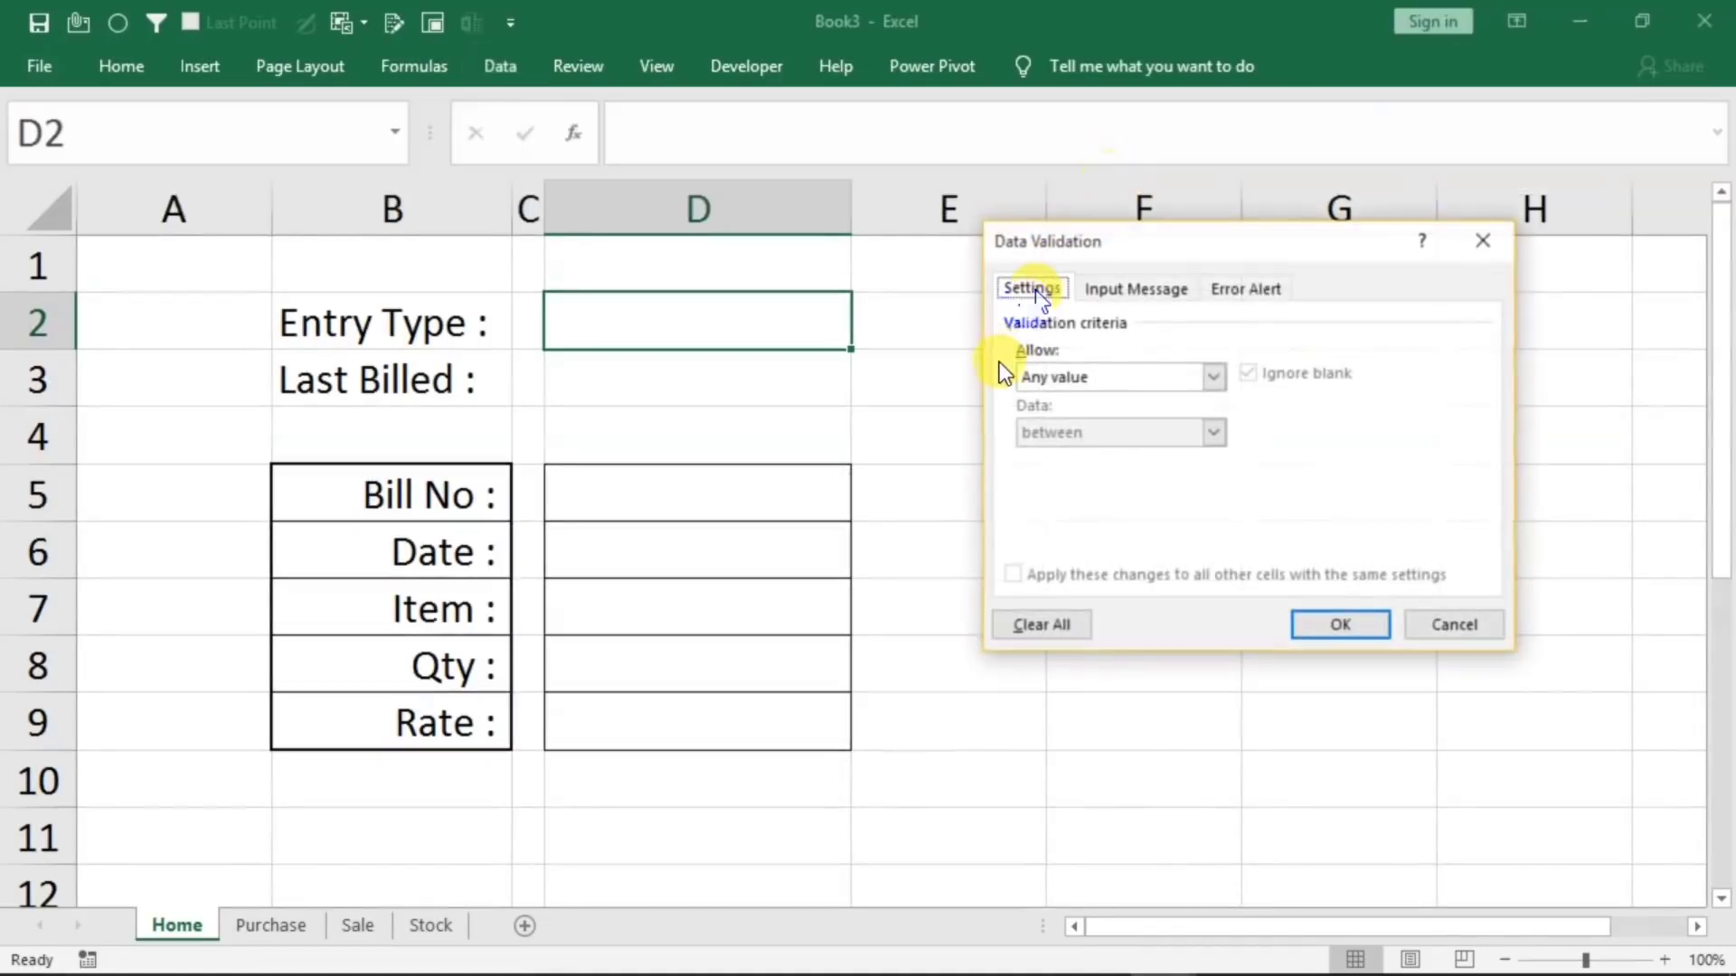
left_click(1056, 378)
left_click(1035, 456)
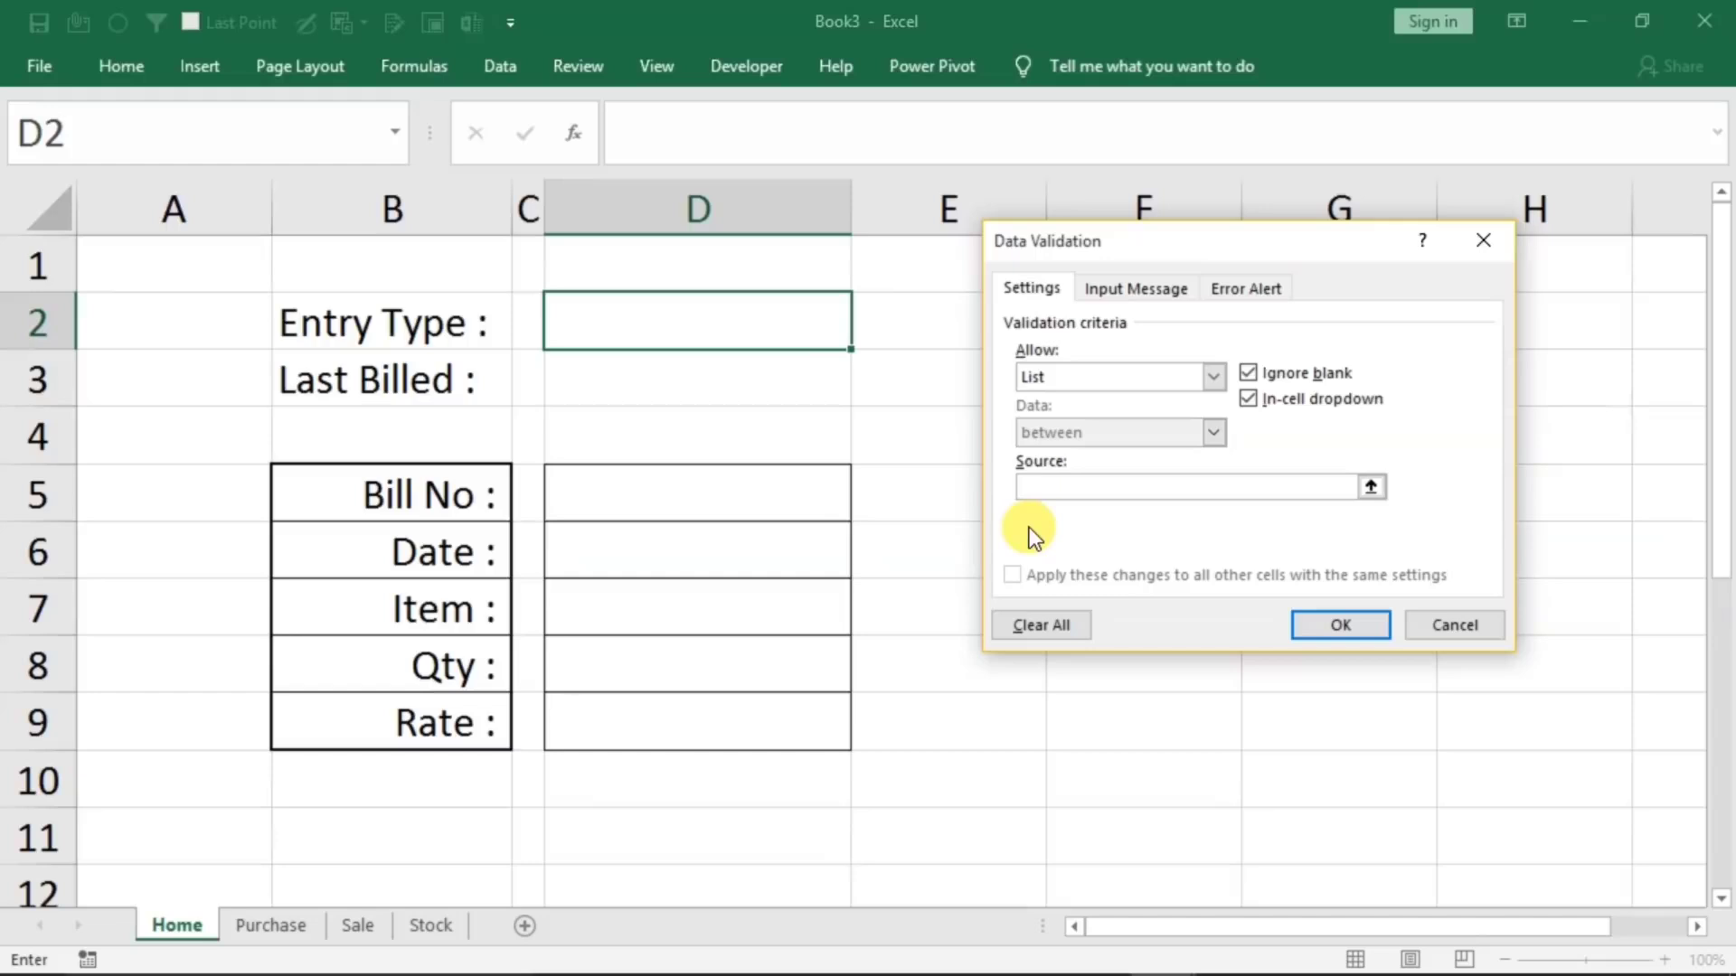
type("sale,purchase")
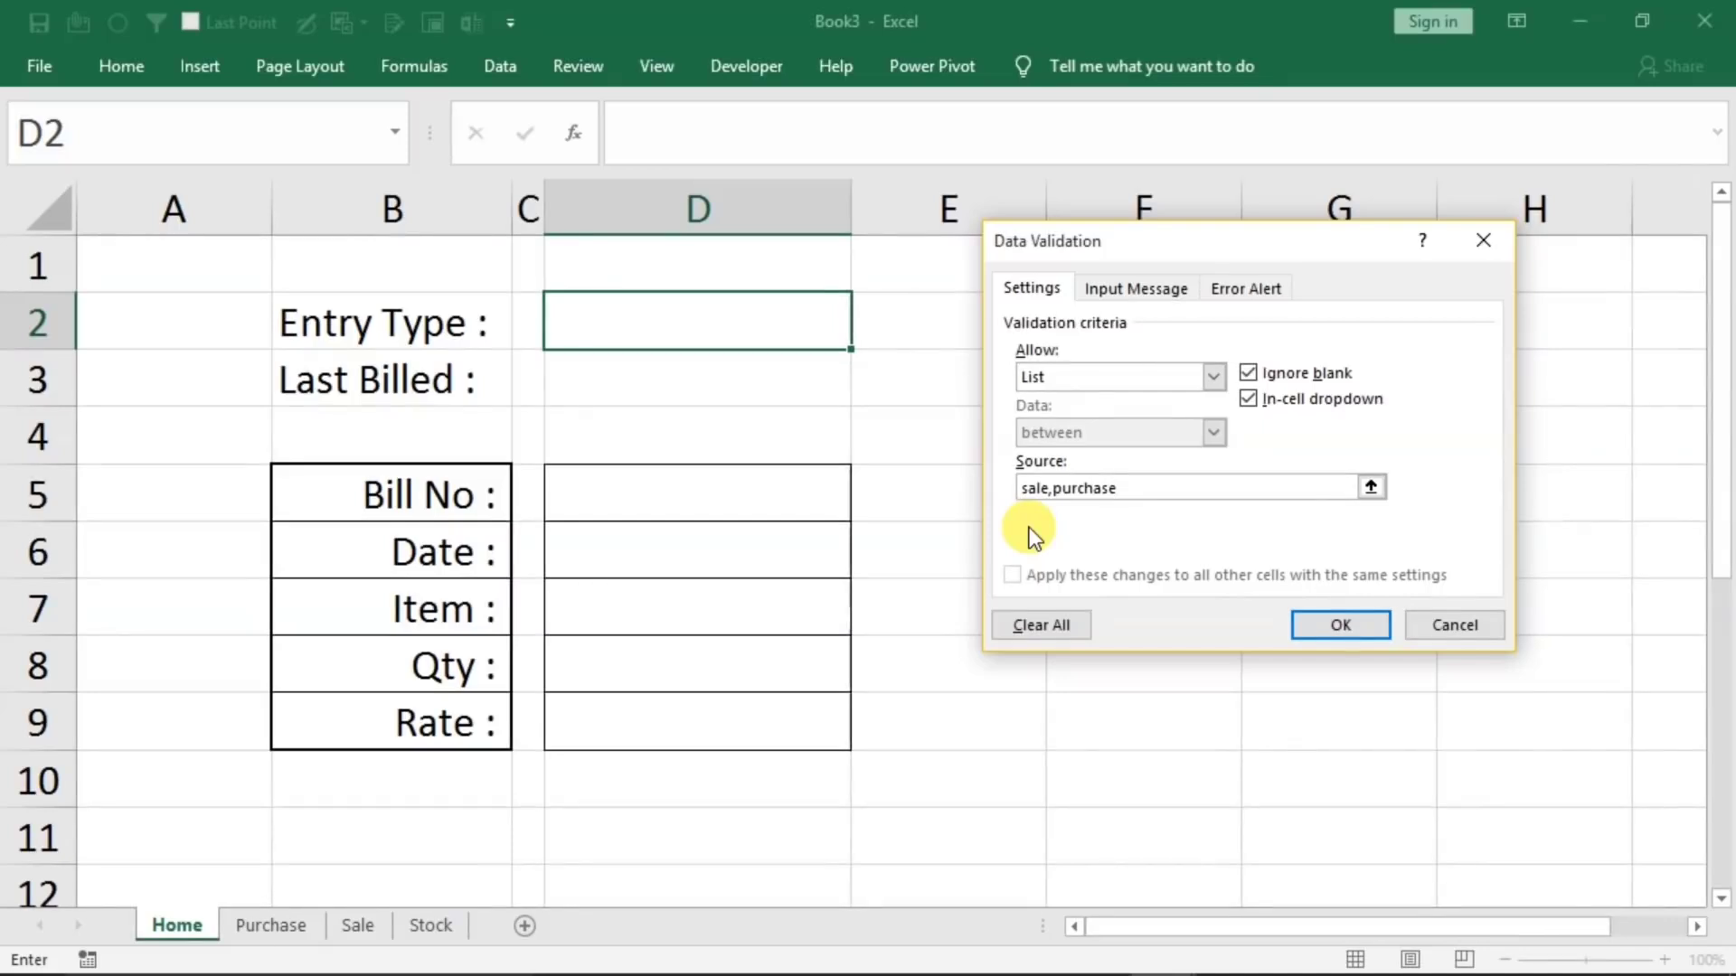
left_click(1293, 625)
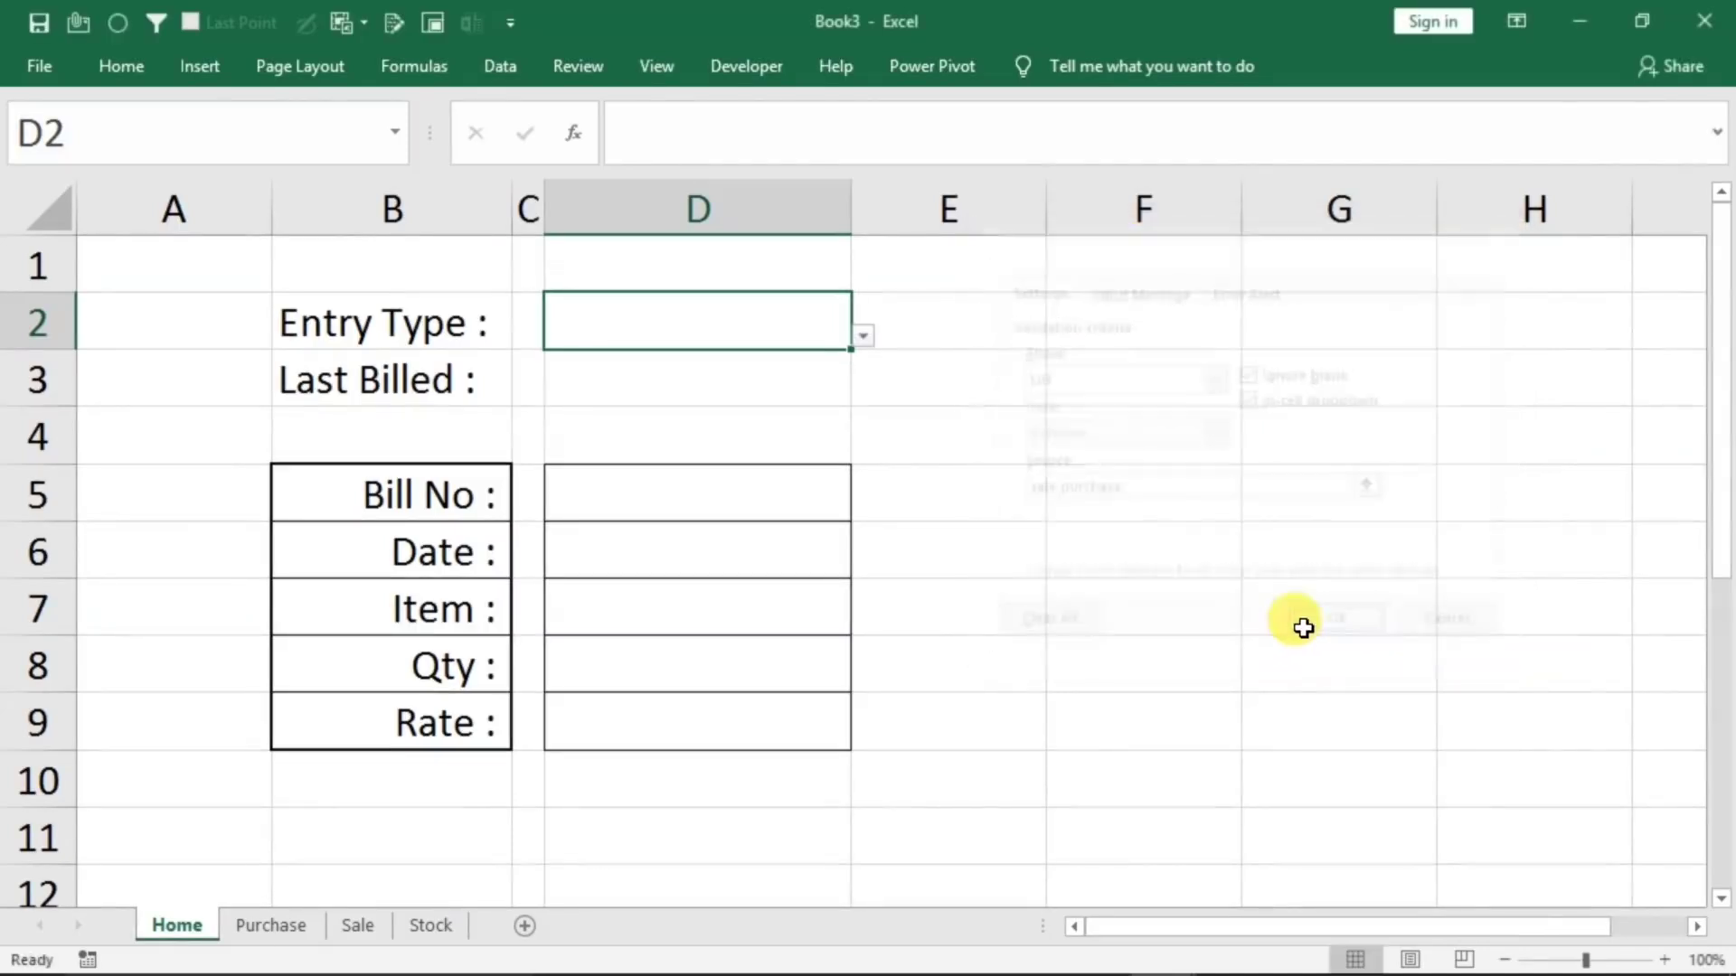
left_click(863, 333)
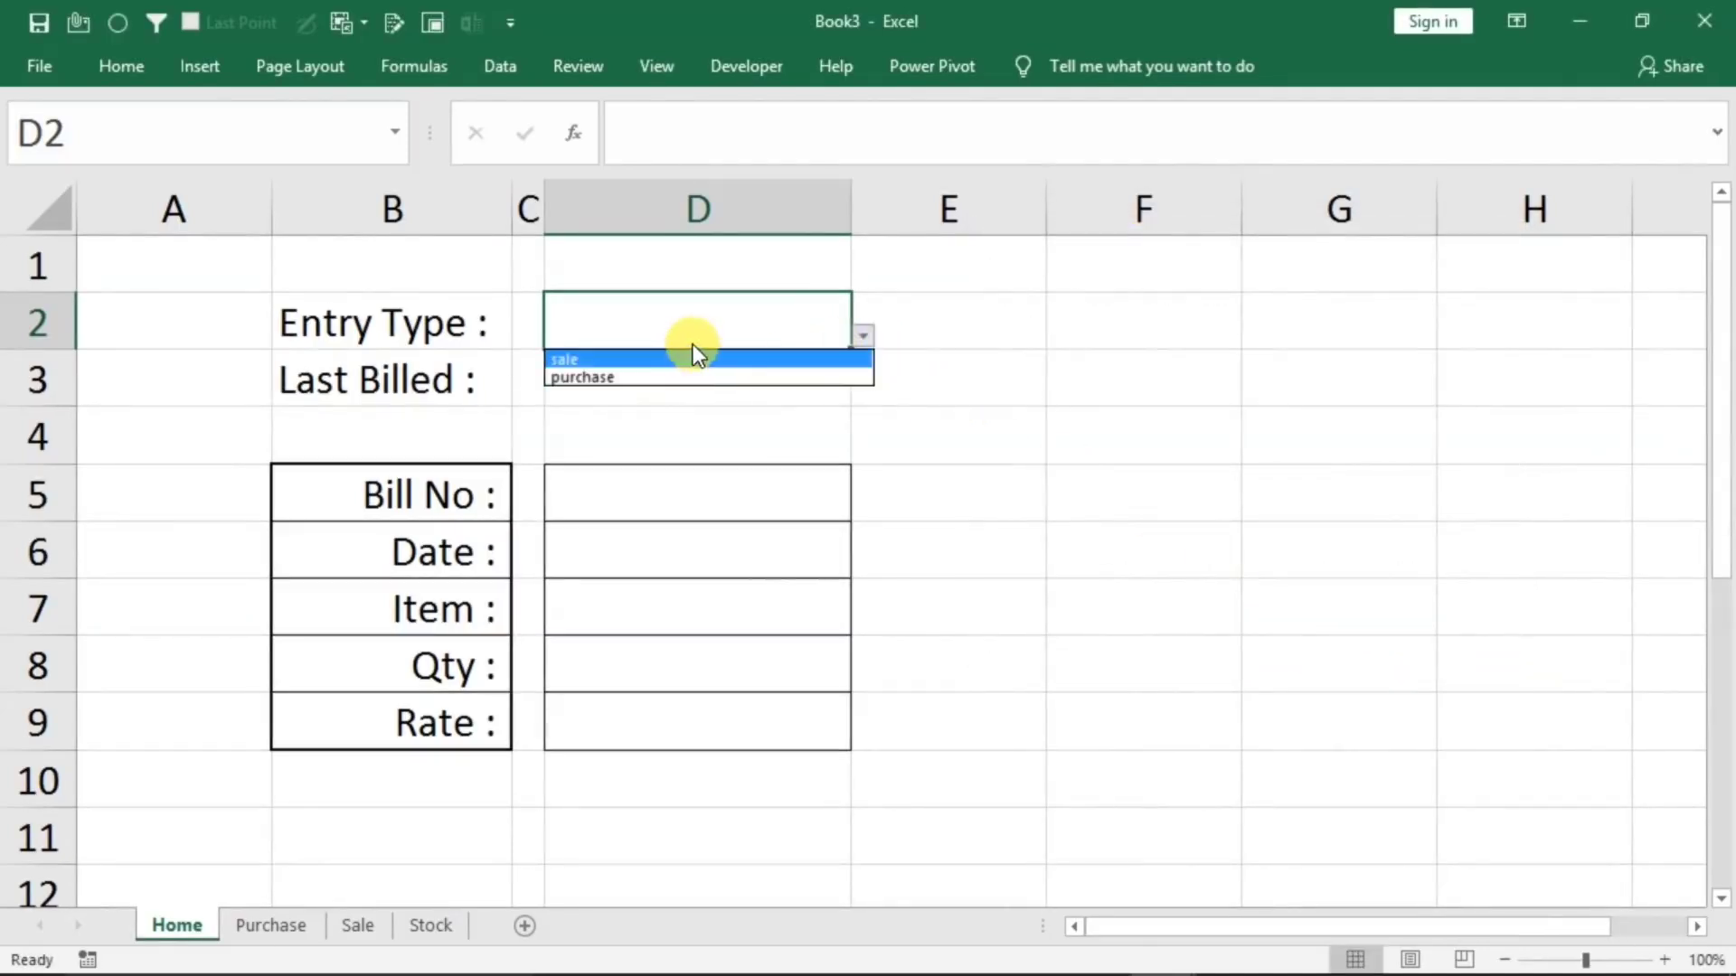
left_click(660, 310)
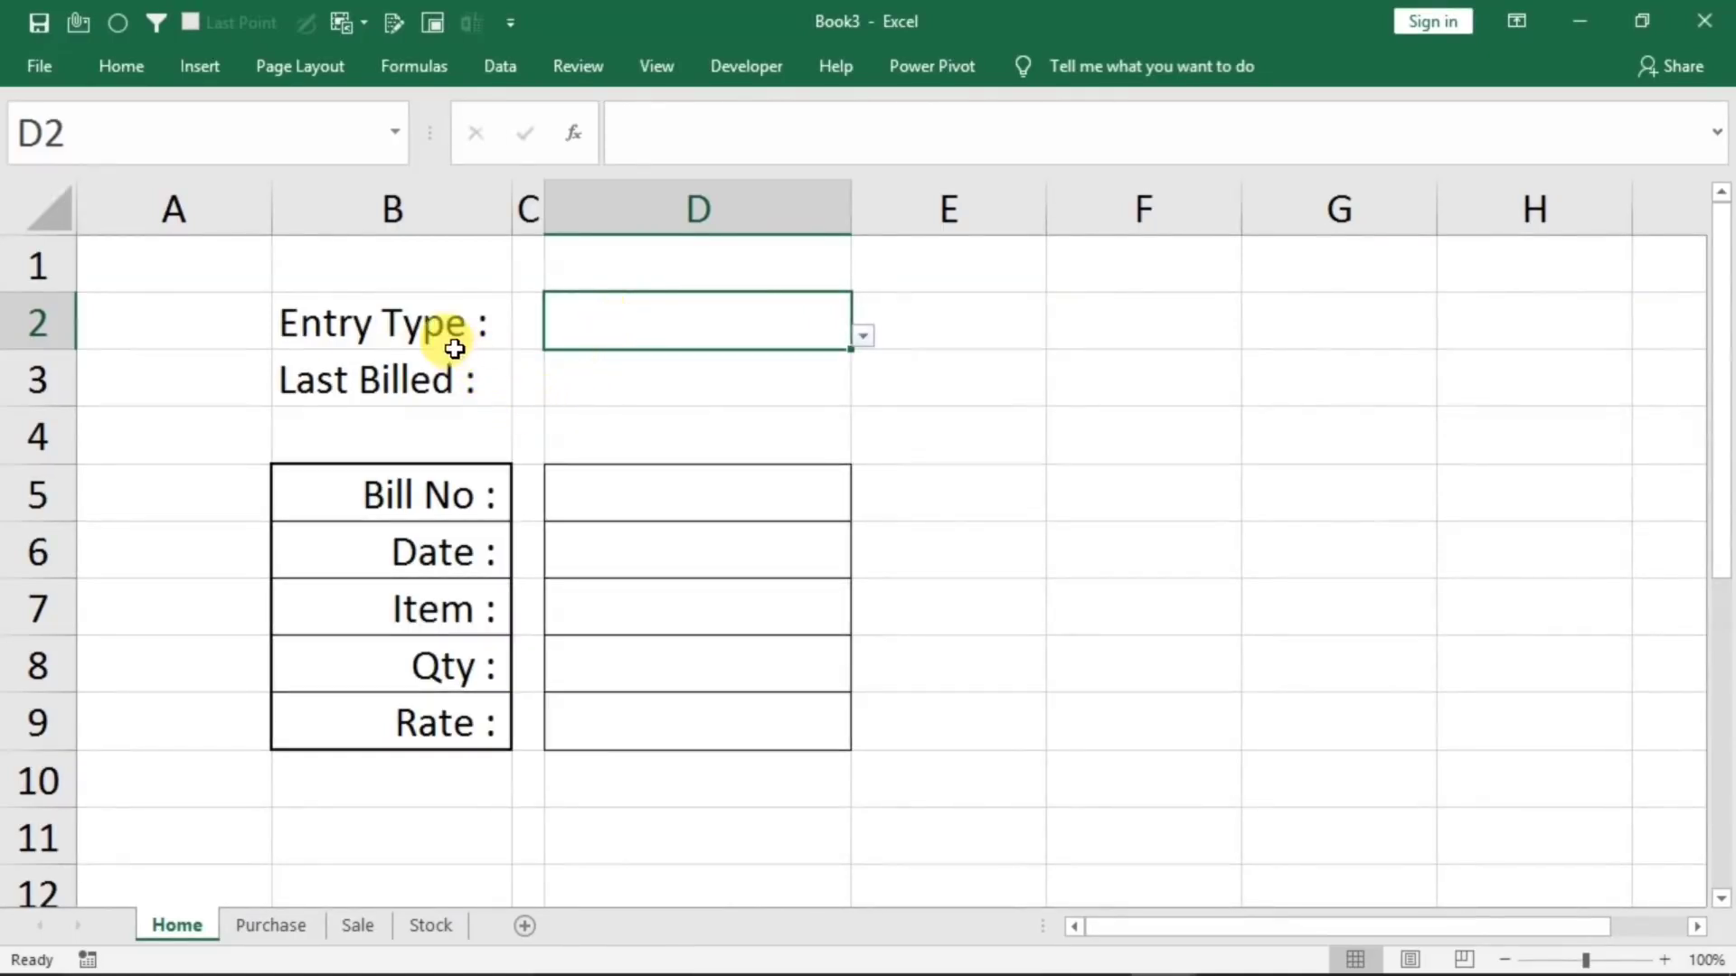
Fill the Entry Type label B2 and its entry cell D2 with the standard orange color
left_click(431, 325)
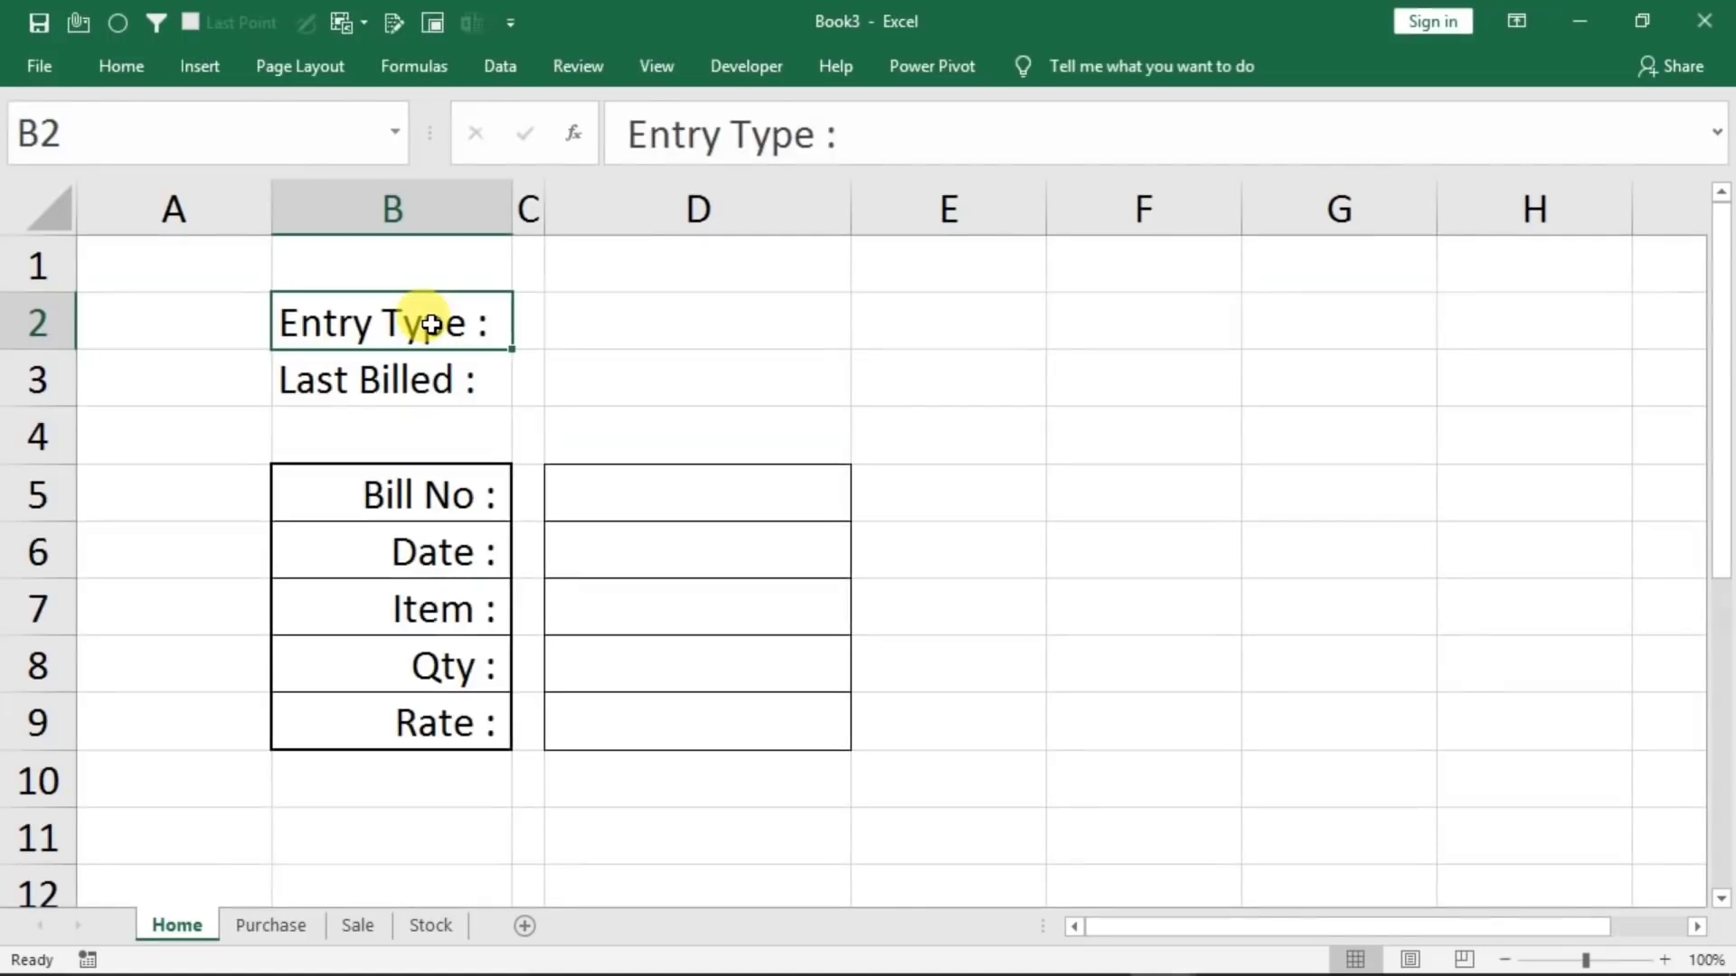
left_click(619, 326)
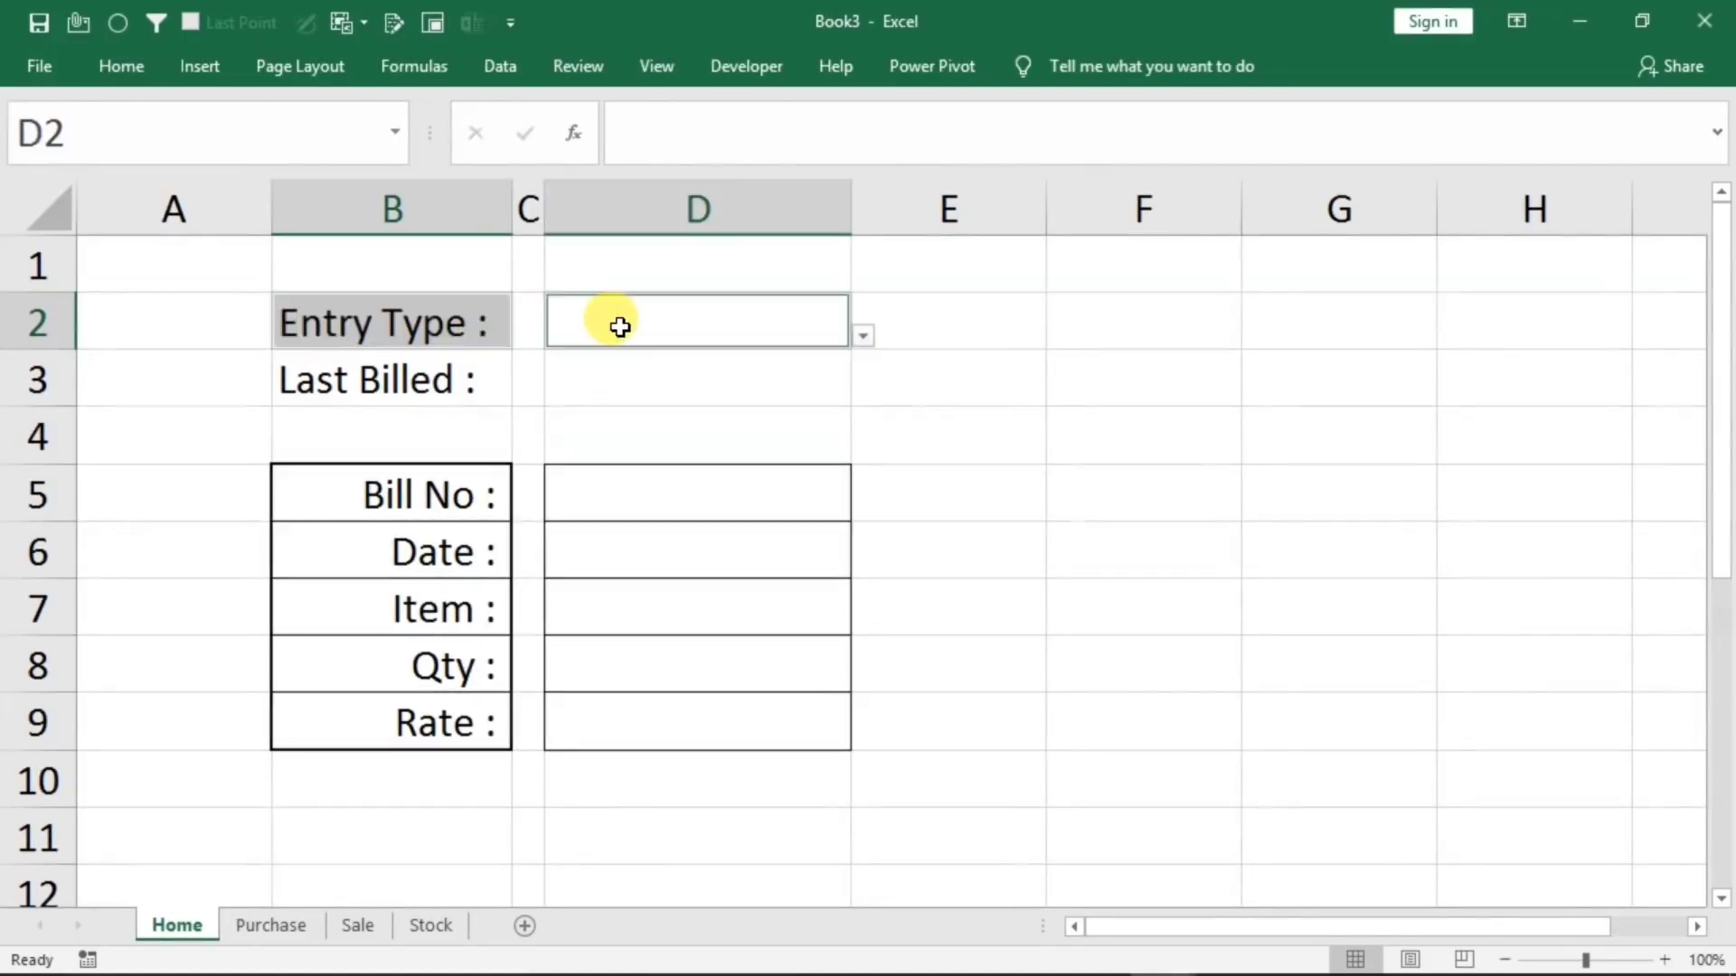
left_click(111, 66)
left_click(351, 158)
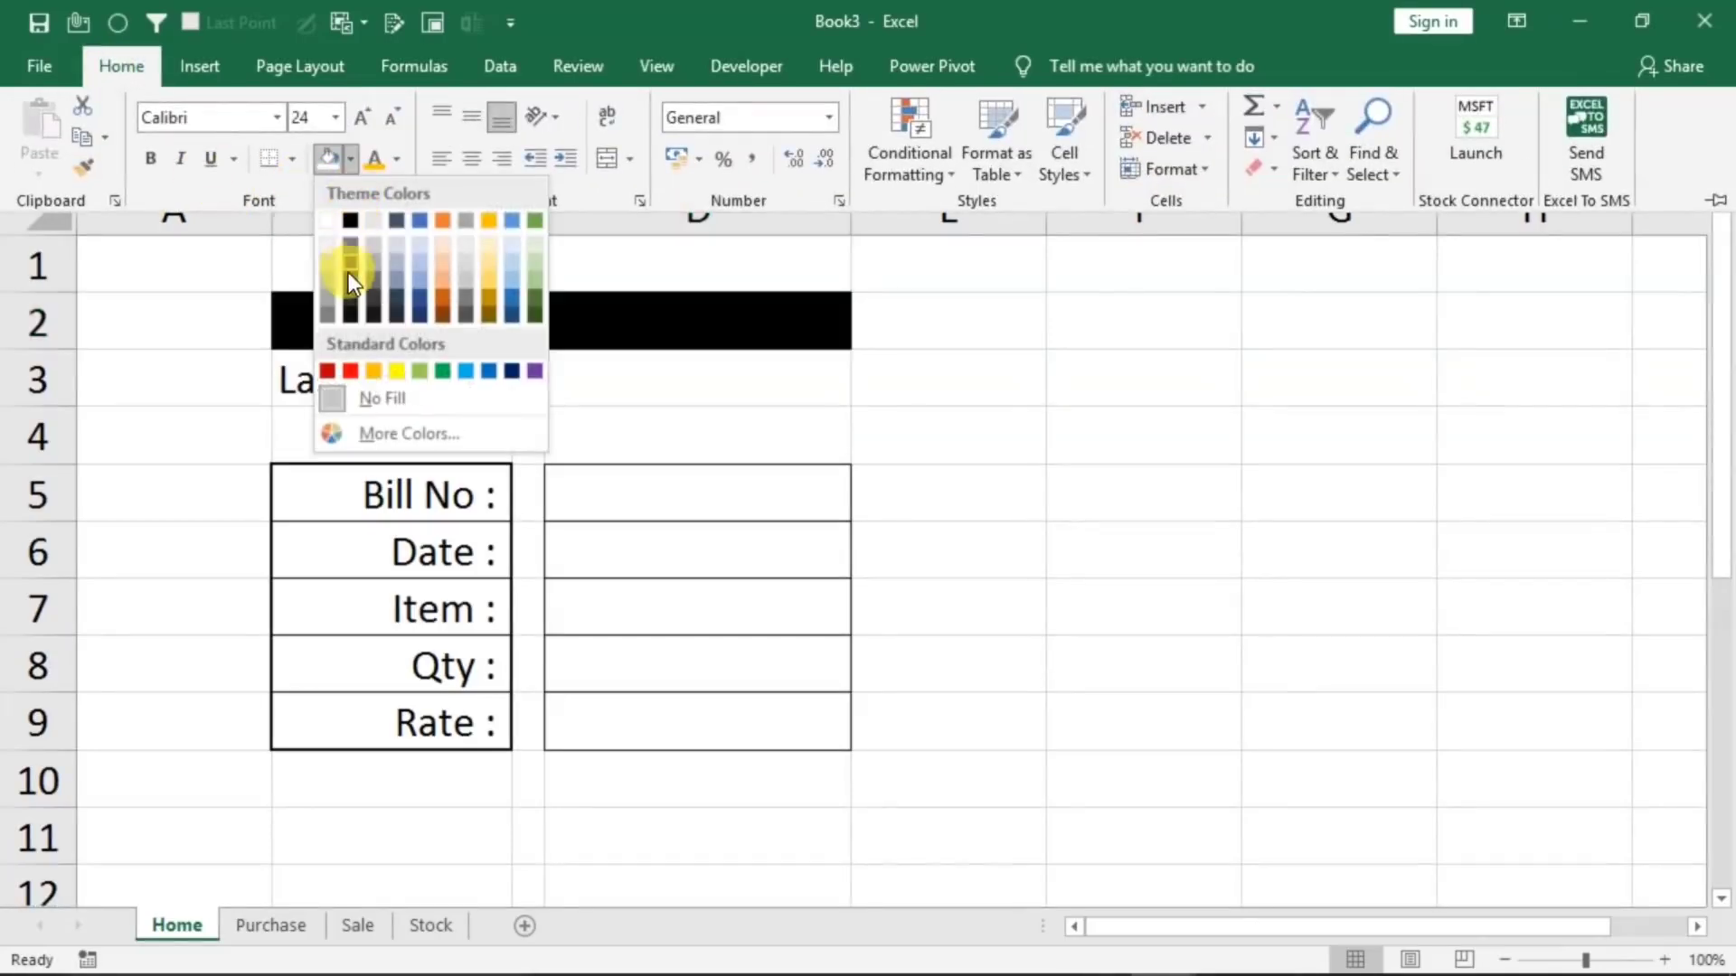
left_click(376, 370)
Fill the separator cells C2:C3 with a near-black theme color
left_click(526, 319)
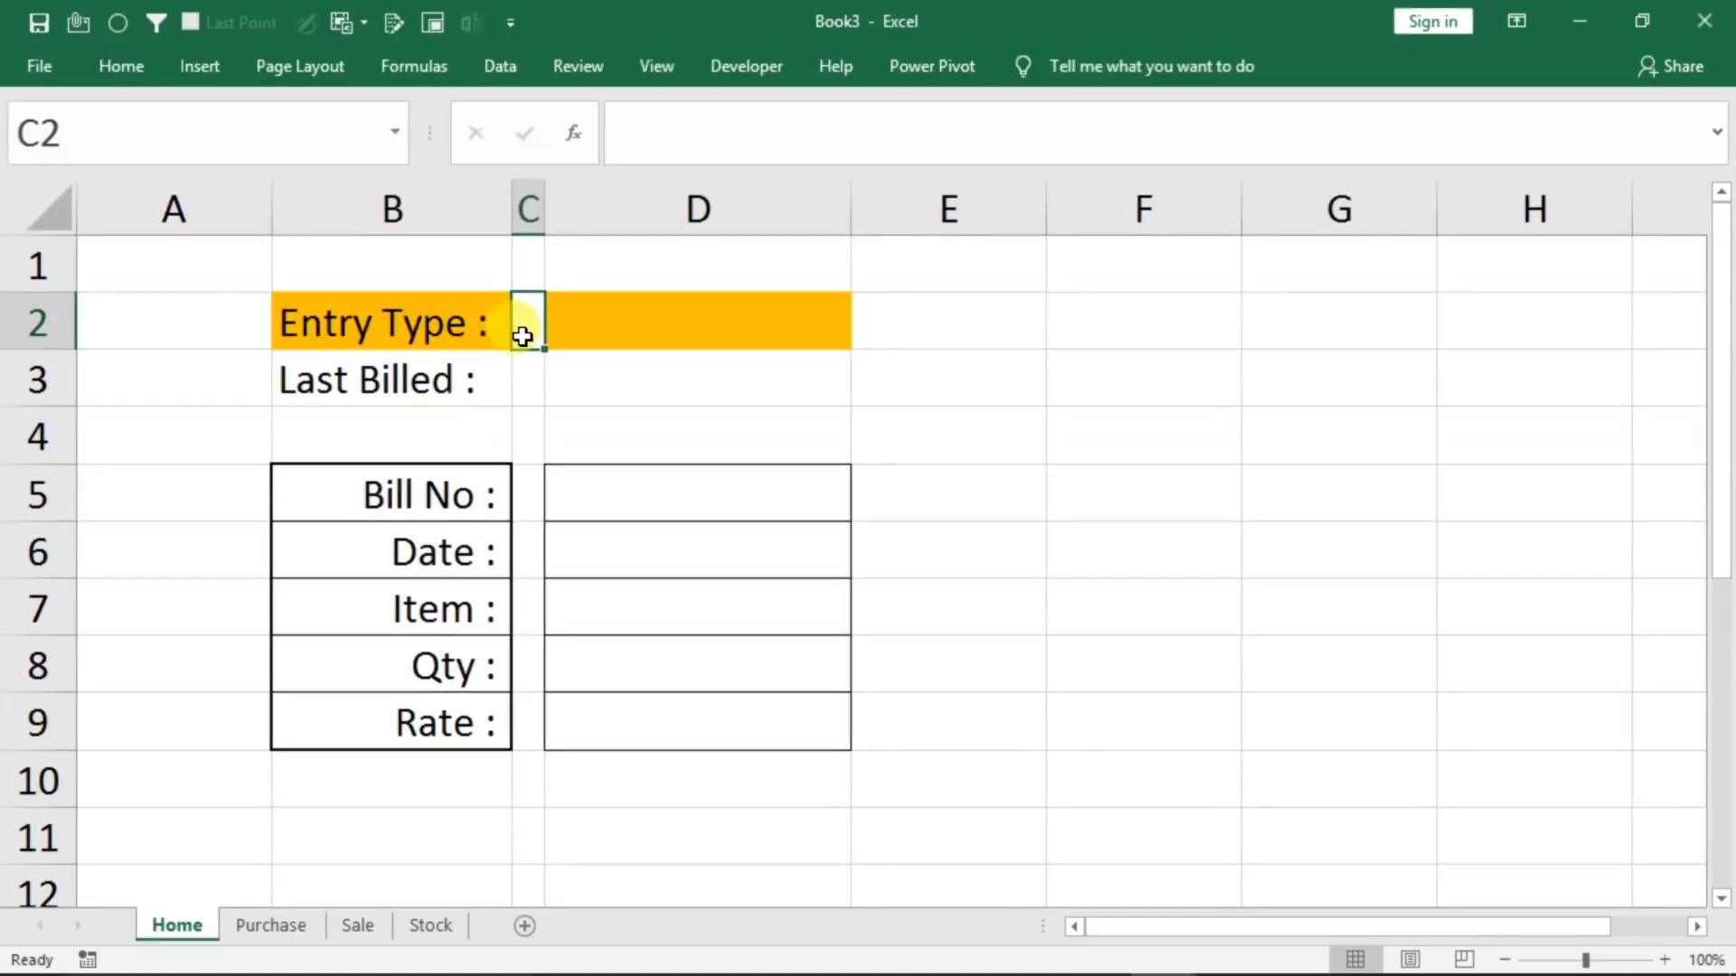
left_click_drag(526, 319, 525, 379)
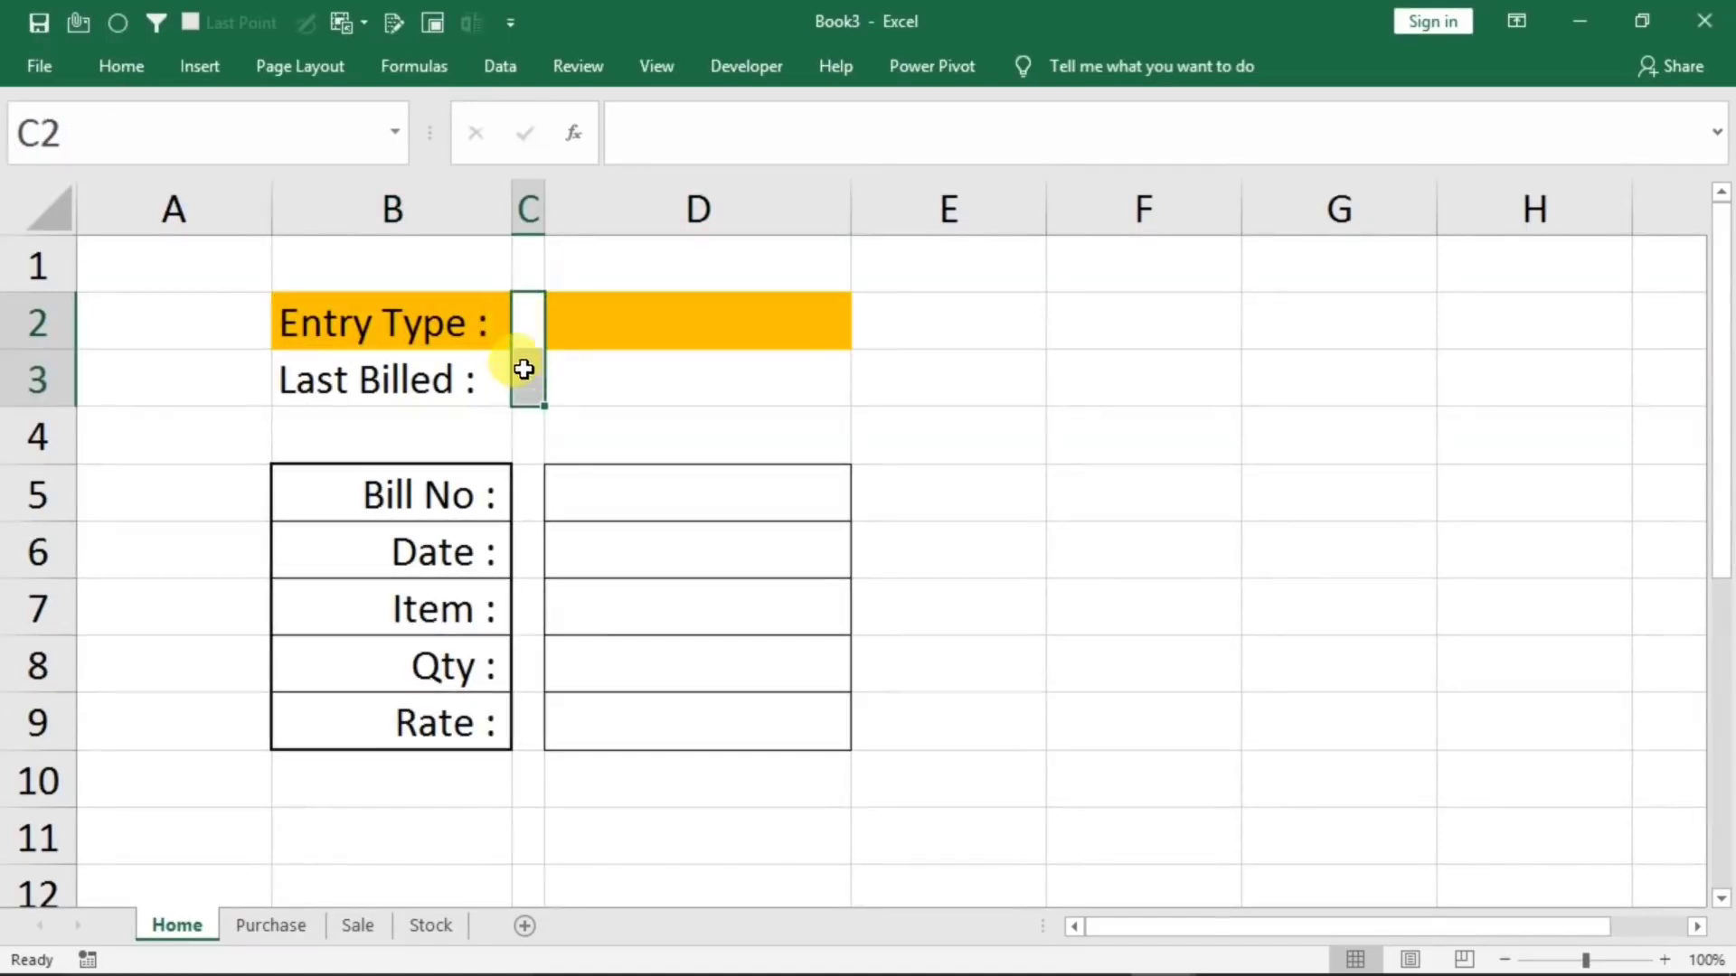
left_click(116, 76)
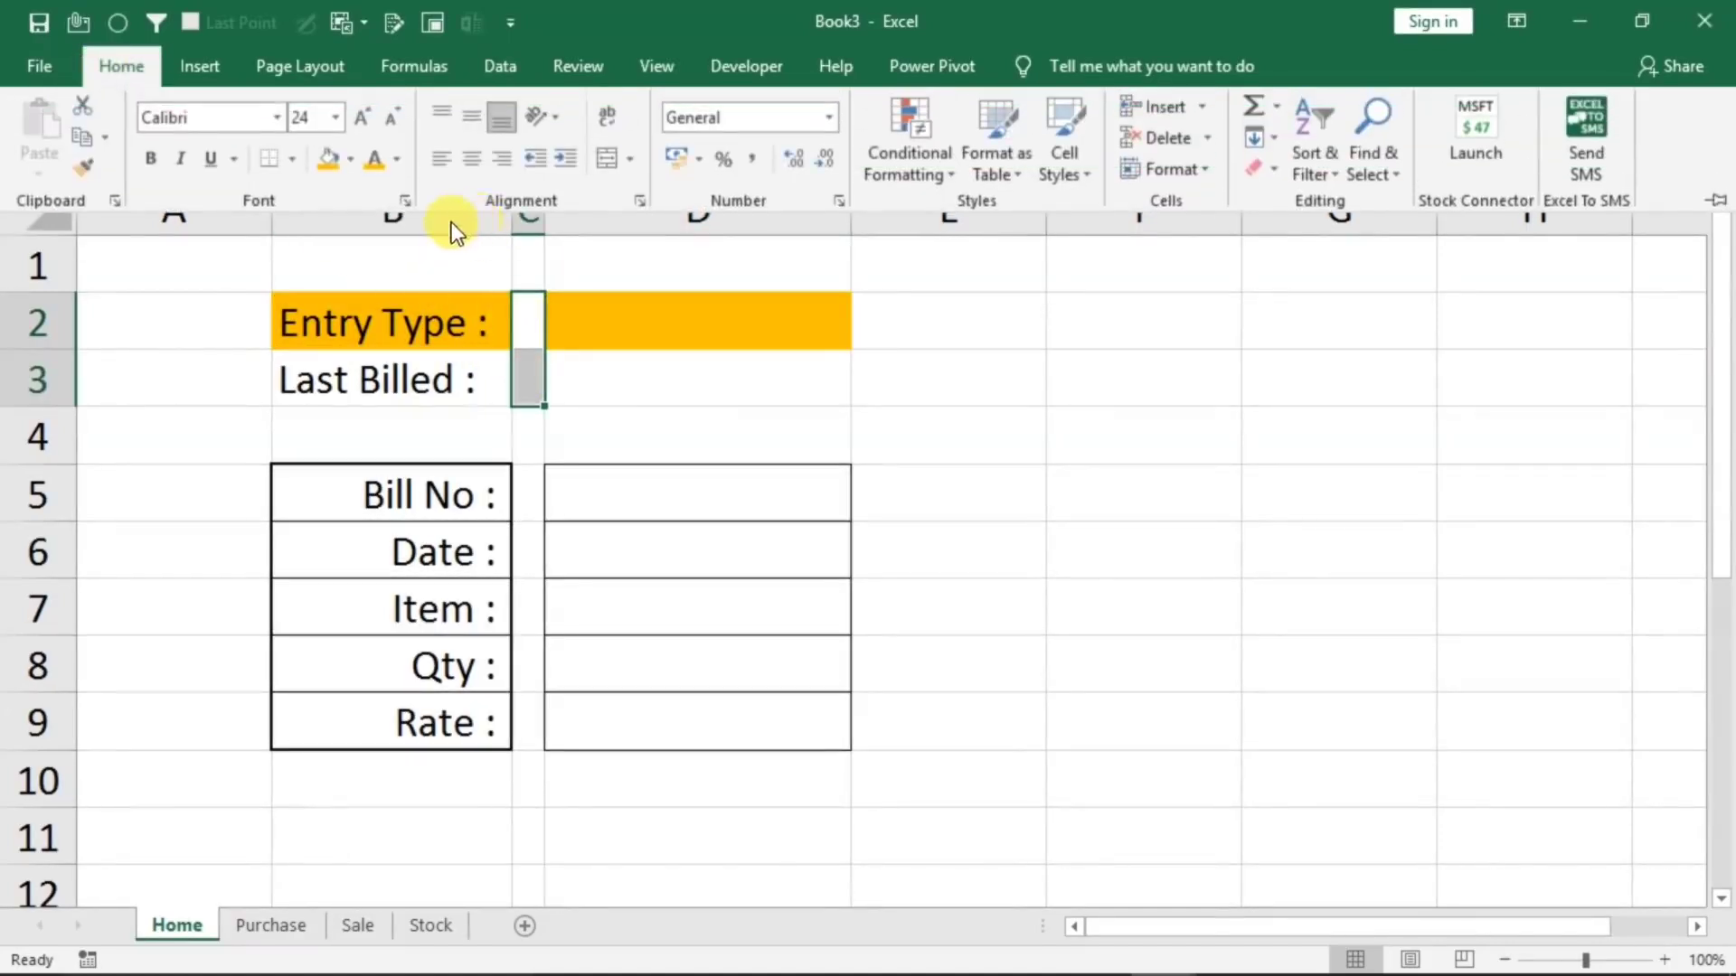
left_click(349, 165)
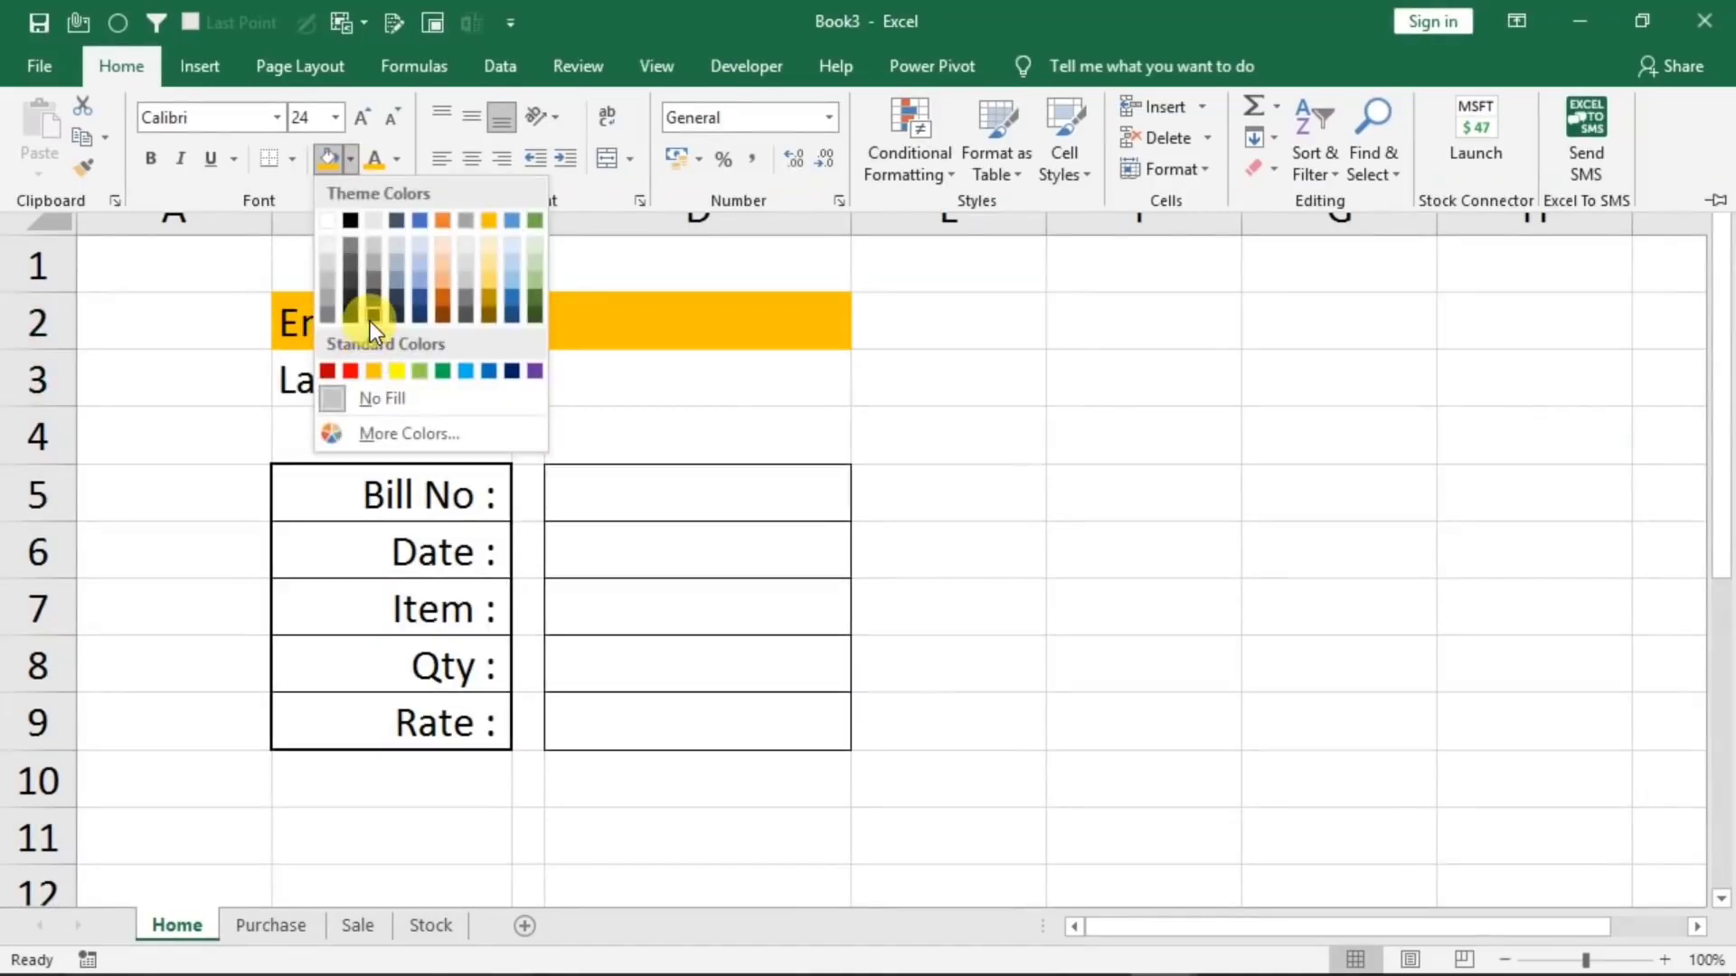
left_click(370, 322)
Fill the Last Billed label B3 and its entry cell D3 with a light blue theme color
left_click(407, 371)
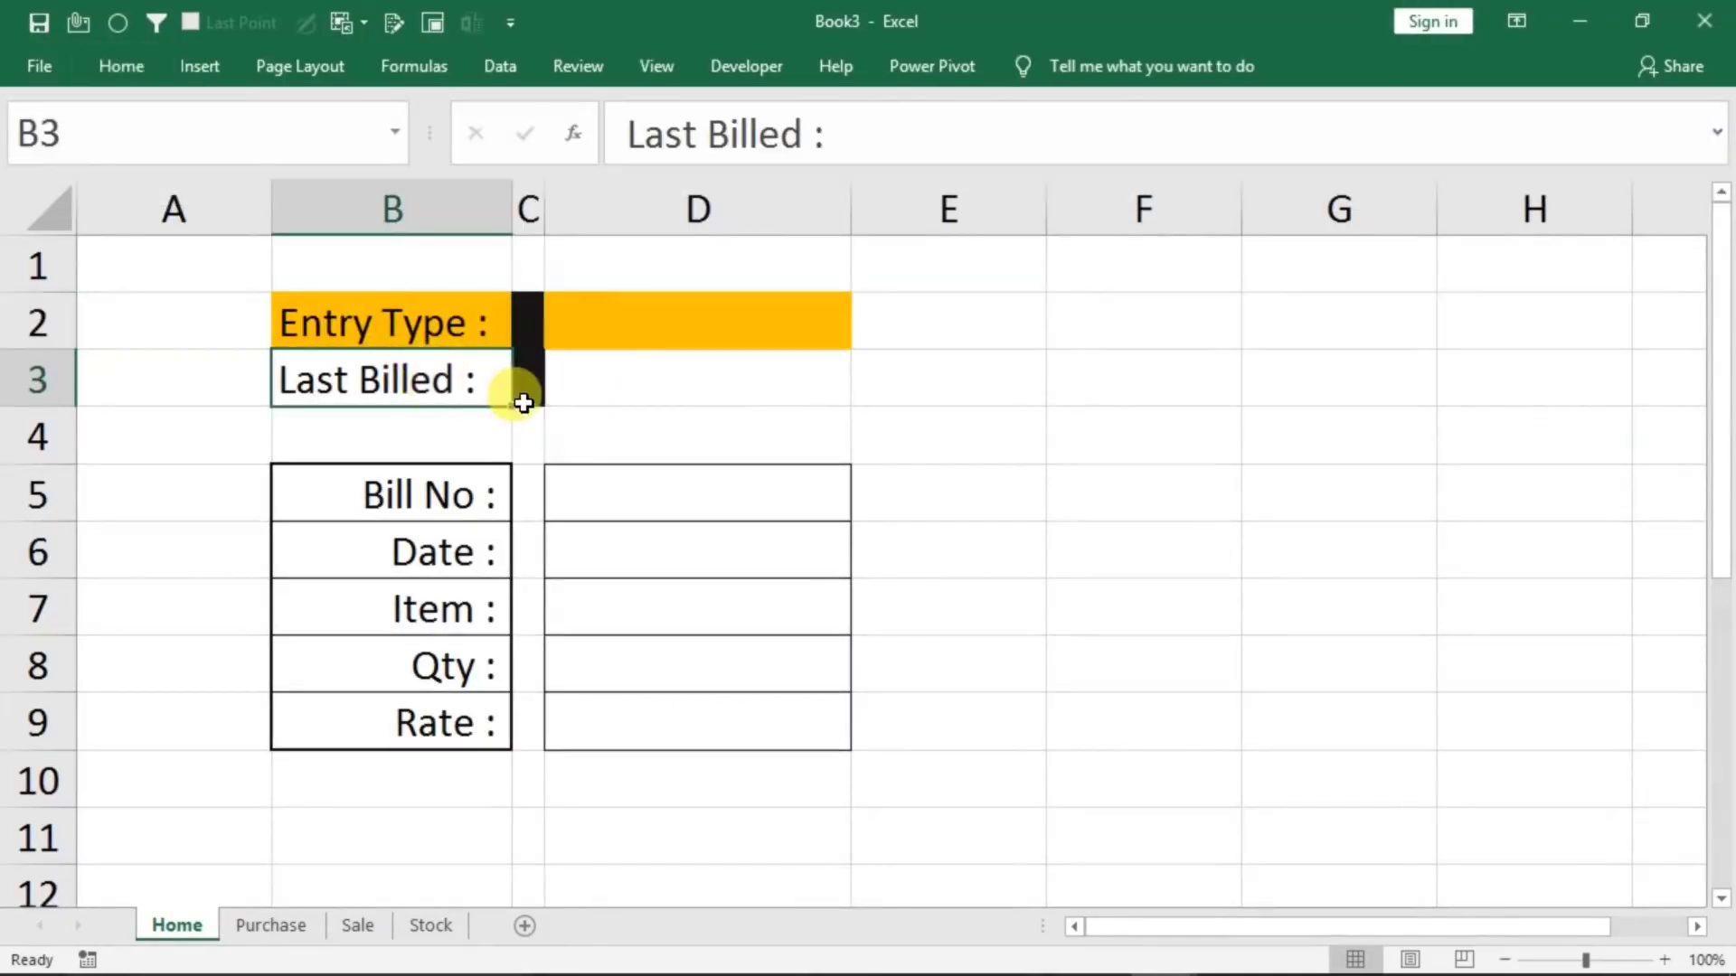
left_click(600, 376)
left_click(407, 376)
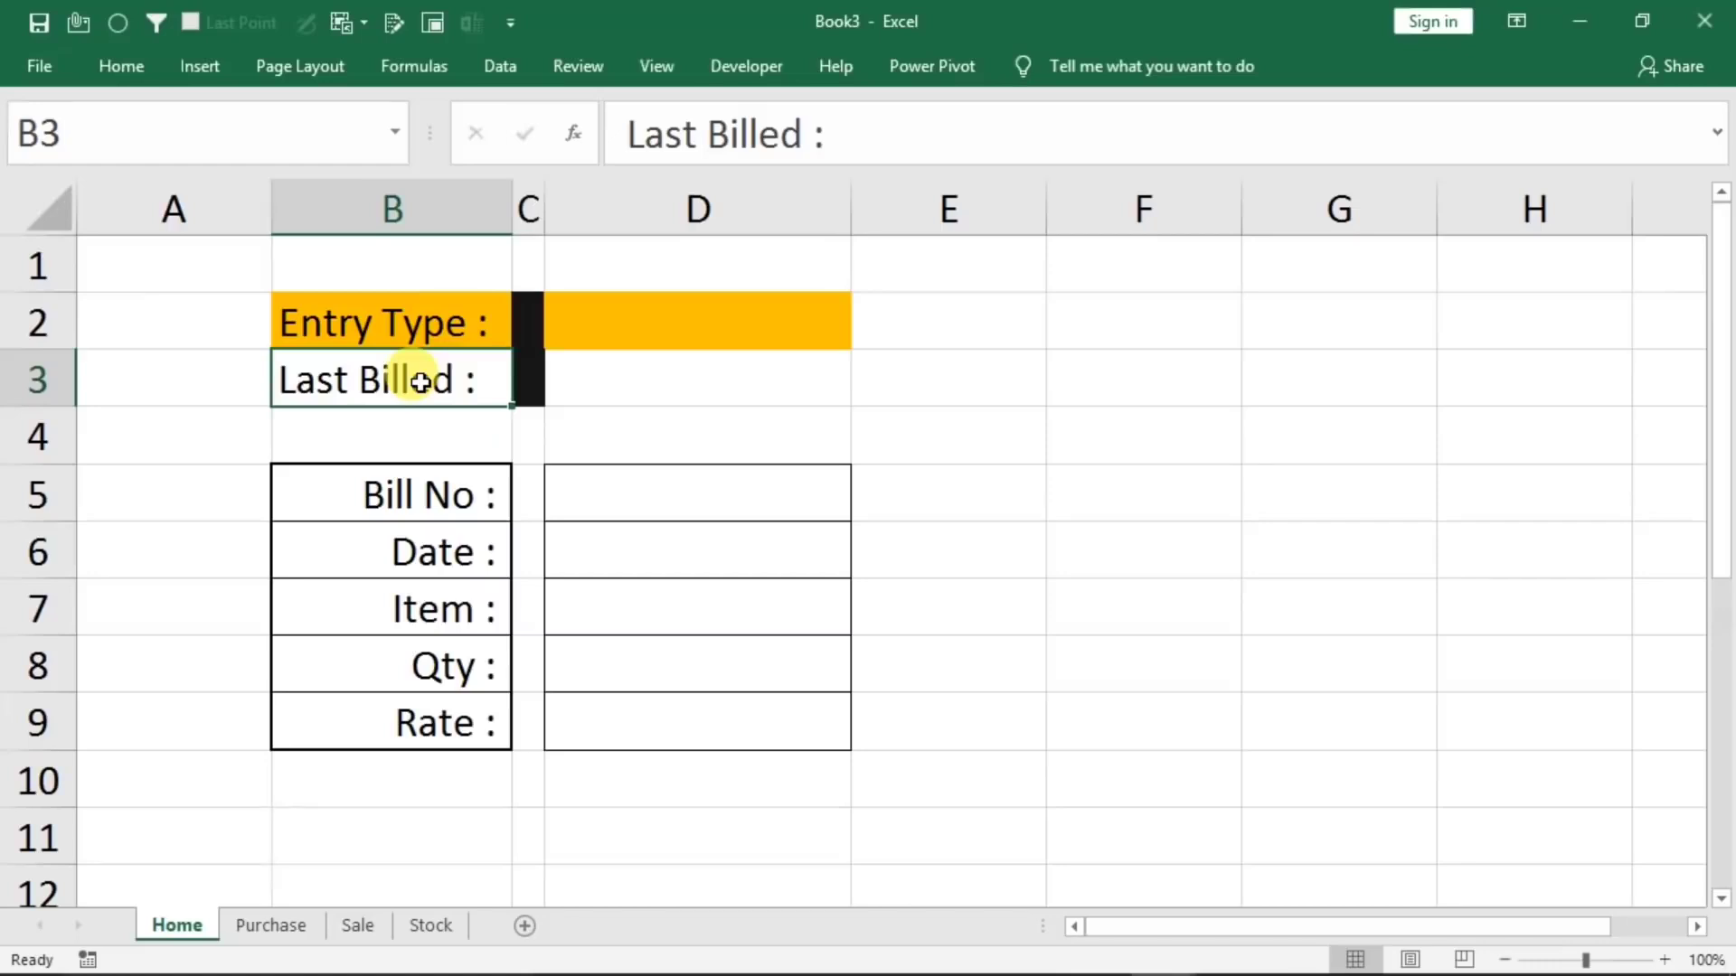
left_click(628, 382)
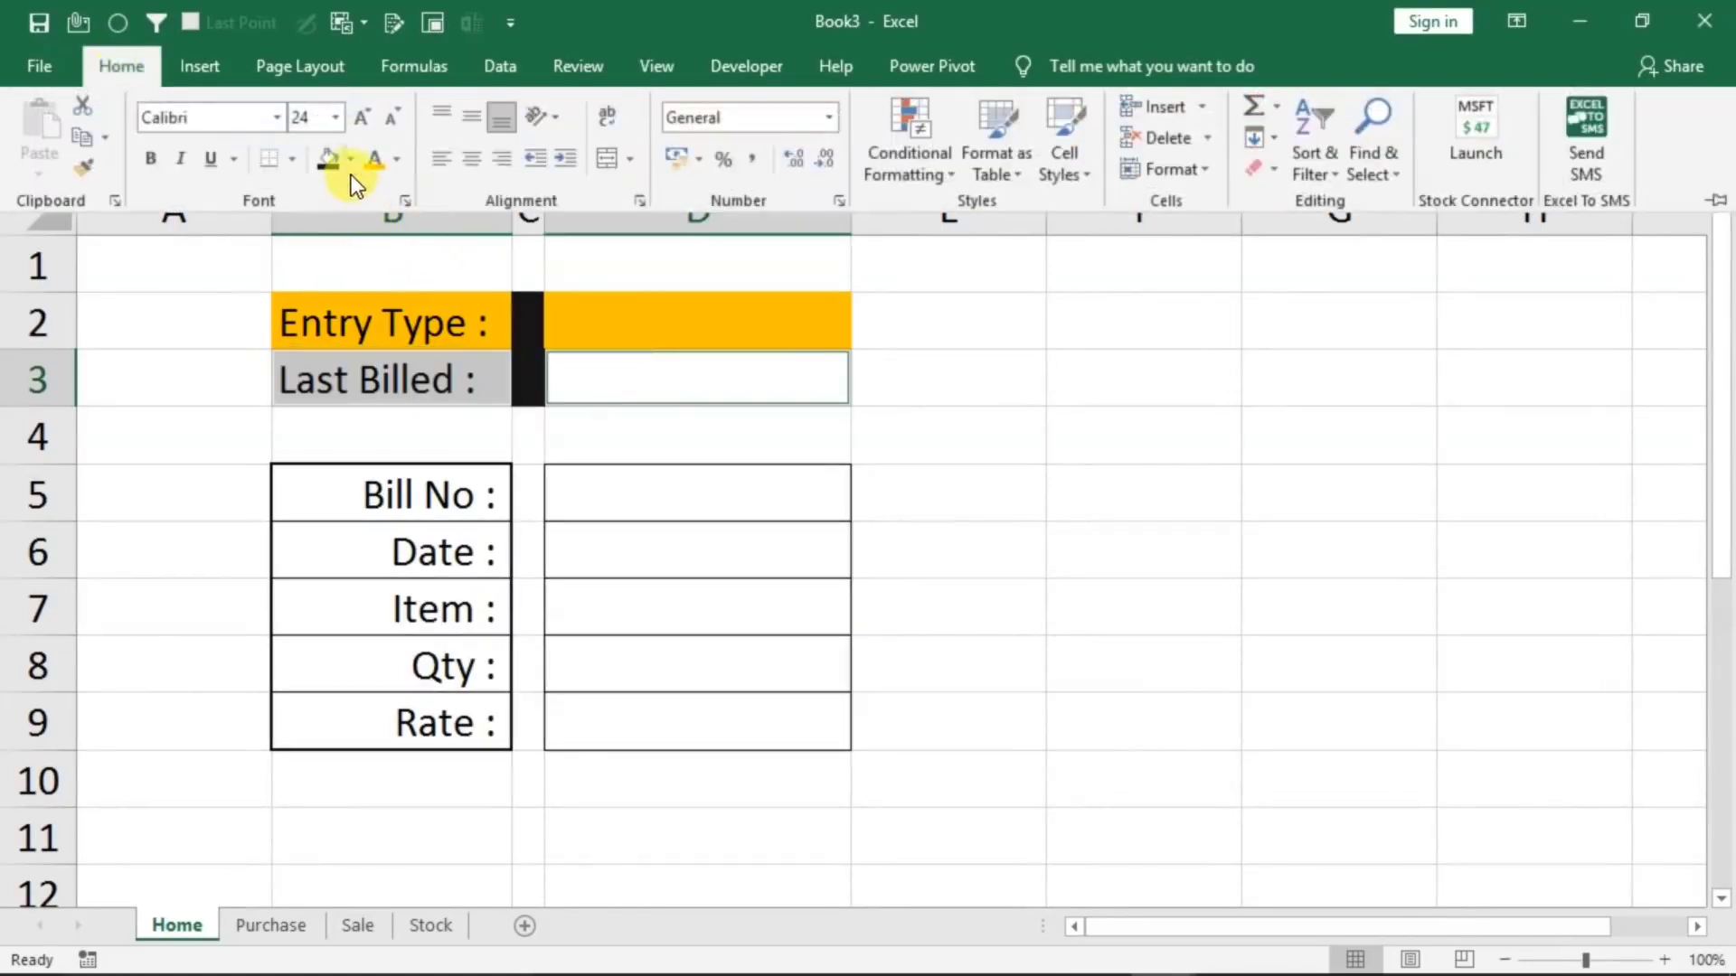
left_click(351, 161)
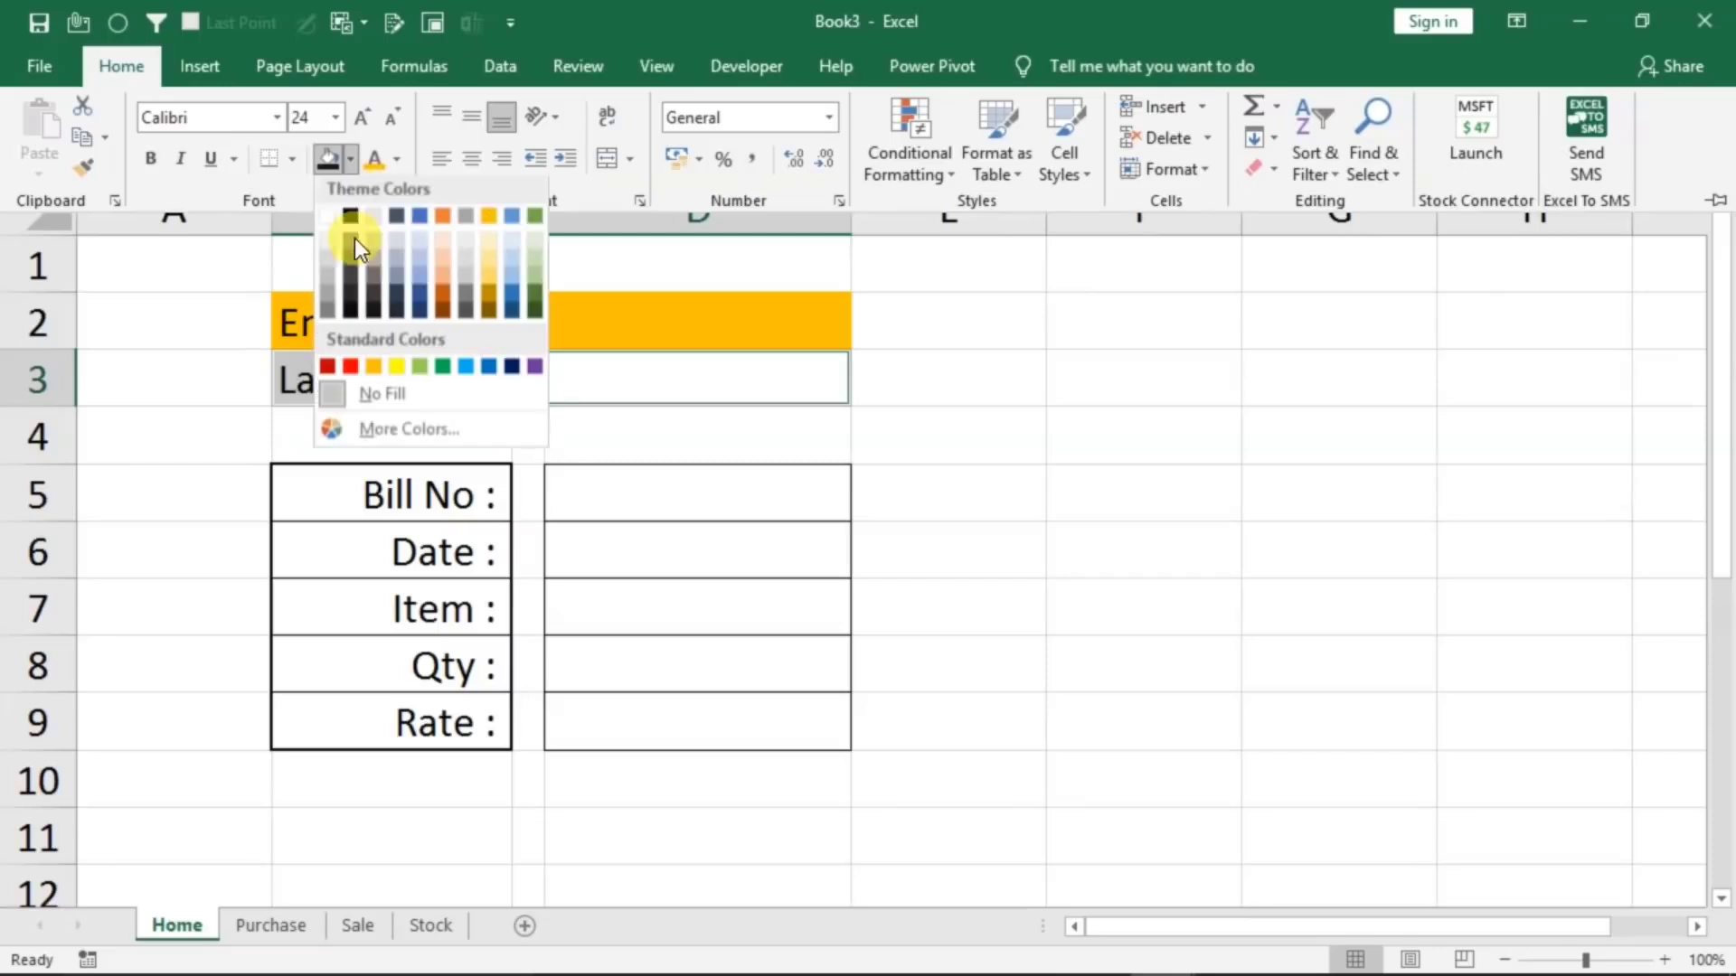
left_click(416, 270)
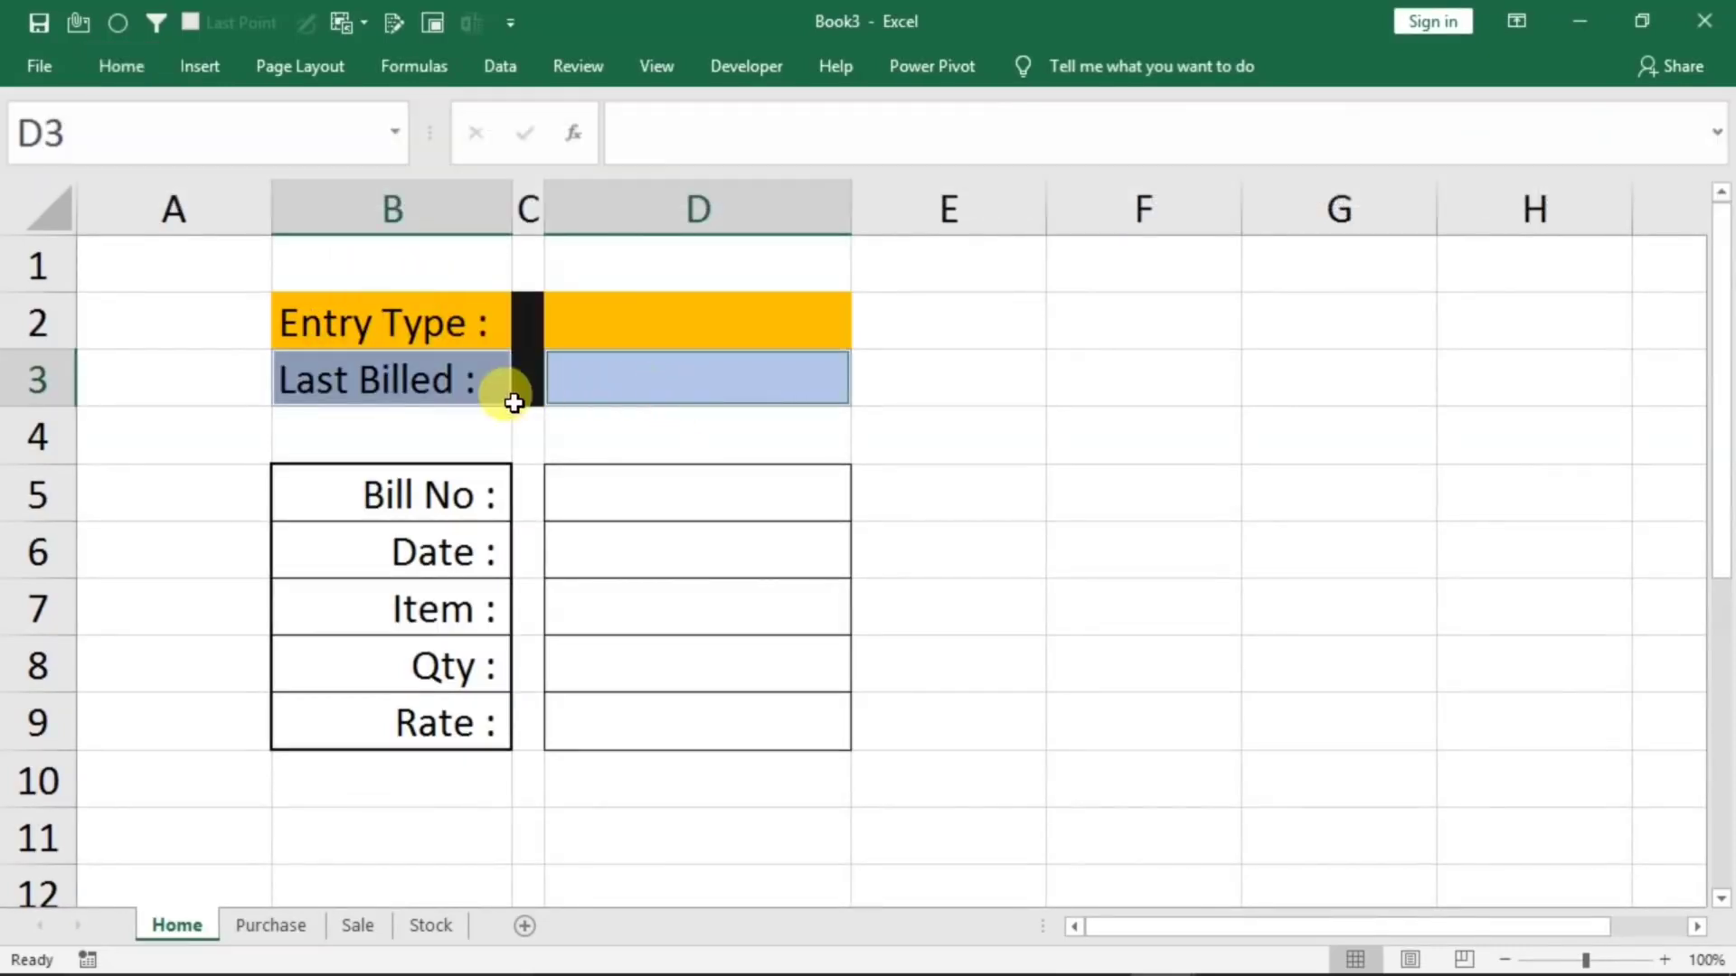
Check the Entry Type dropdown in D2 again and look over the Last Billed and Item entry cells
left_click(628, 368)
left_click(812, 331)
left_click(865, 337)
key("Escape")
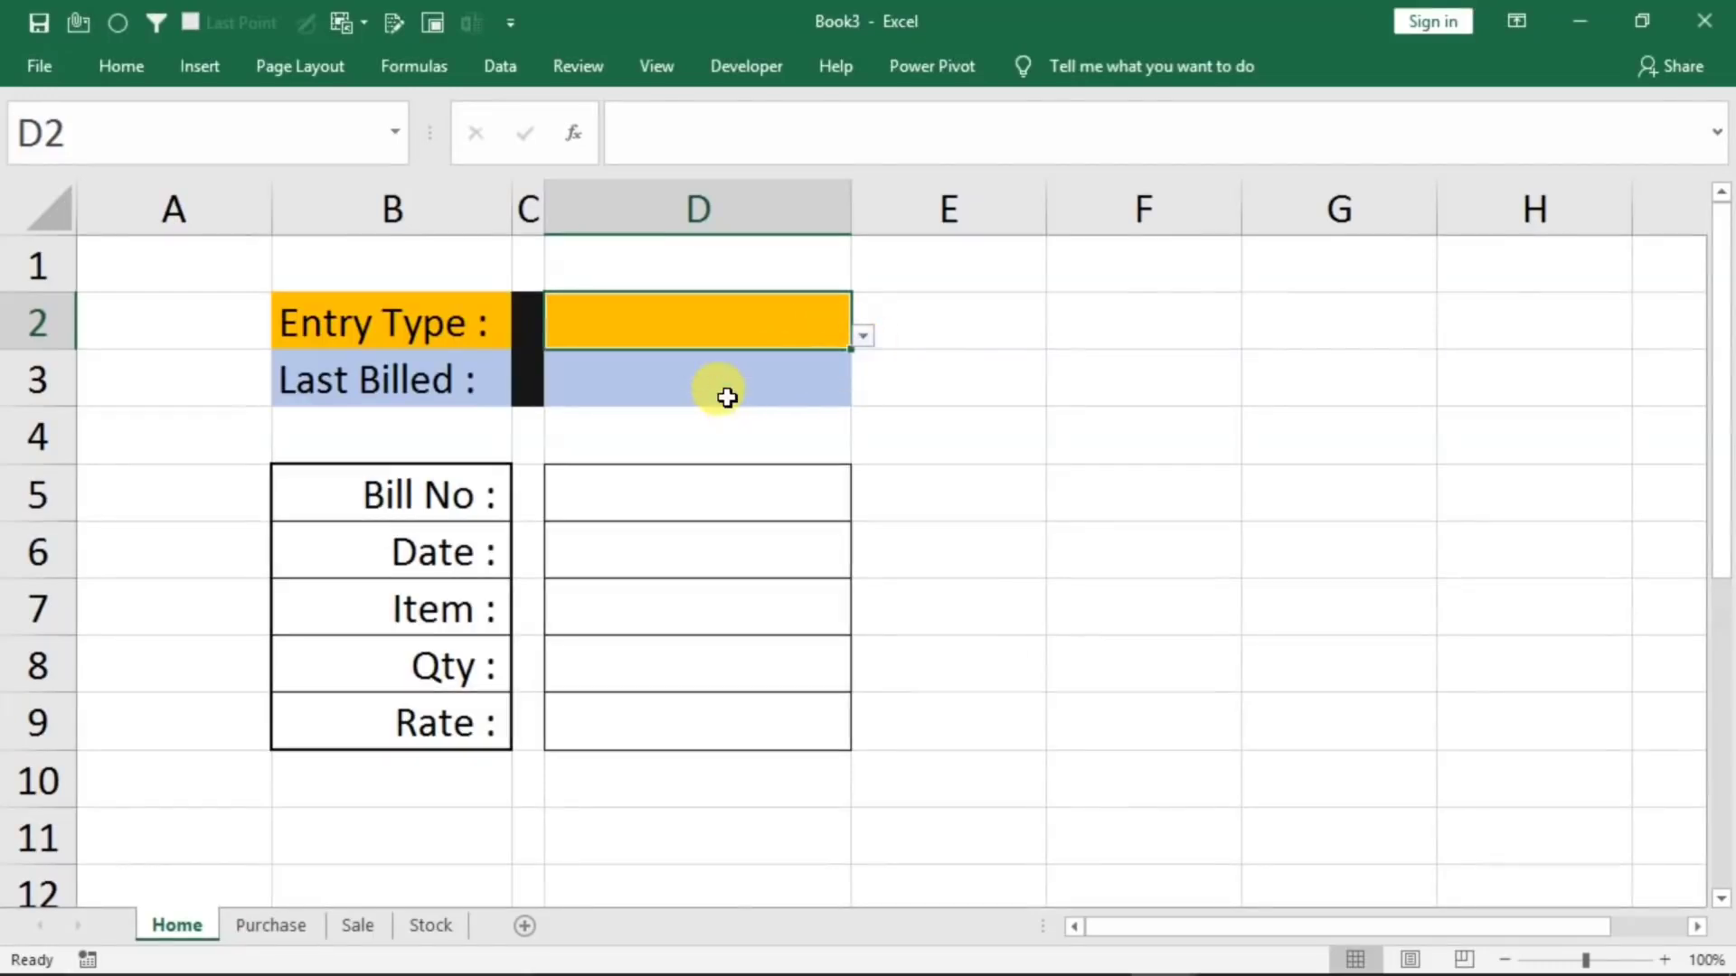
left_click(668, 386)
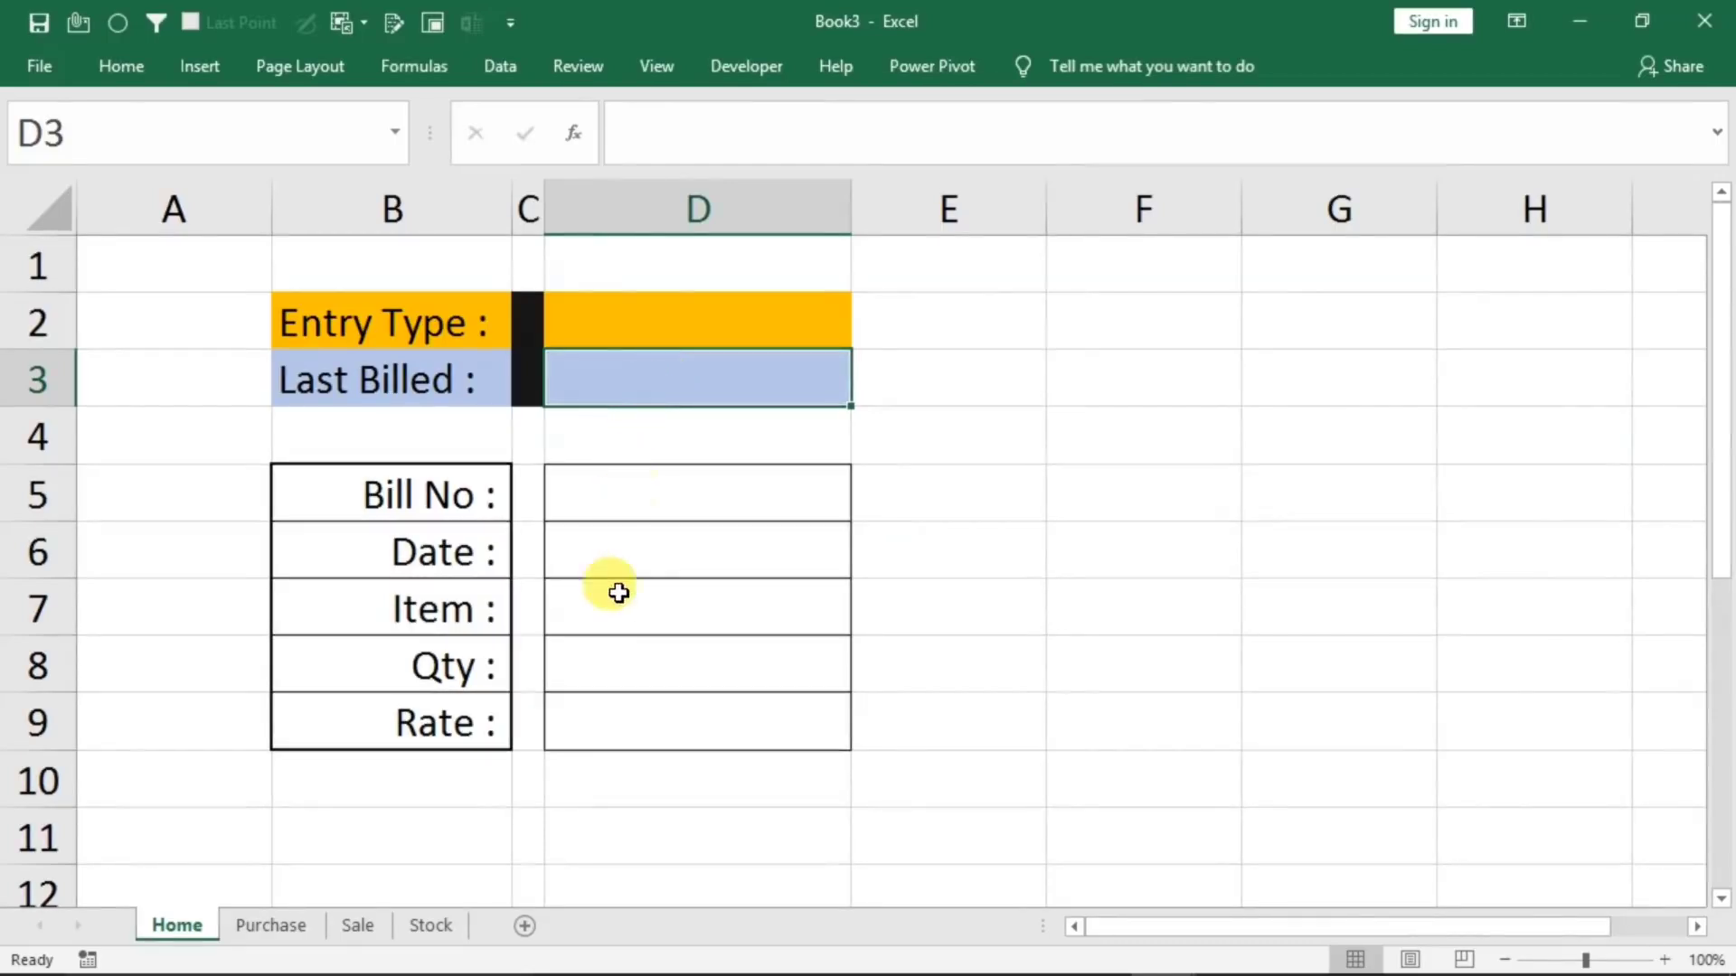
left_click(591, 624)
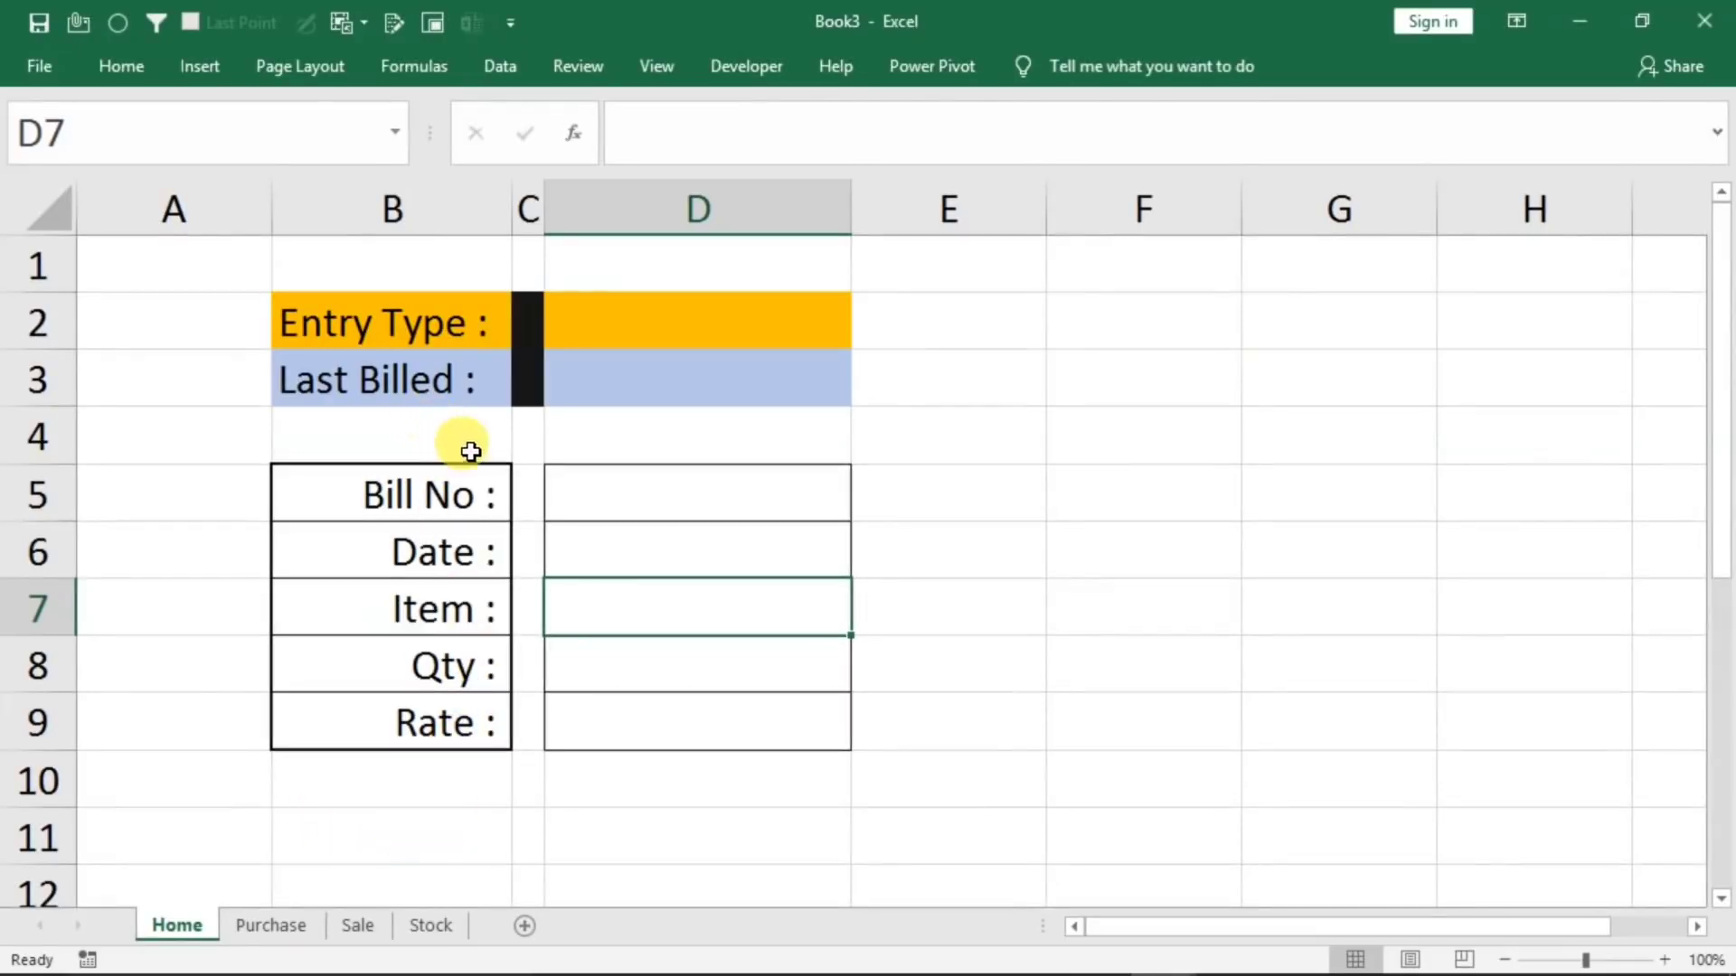
left_click(664, 331)
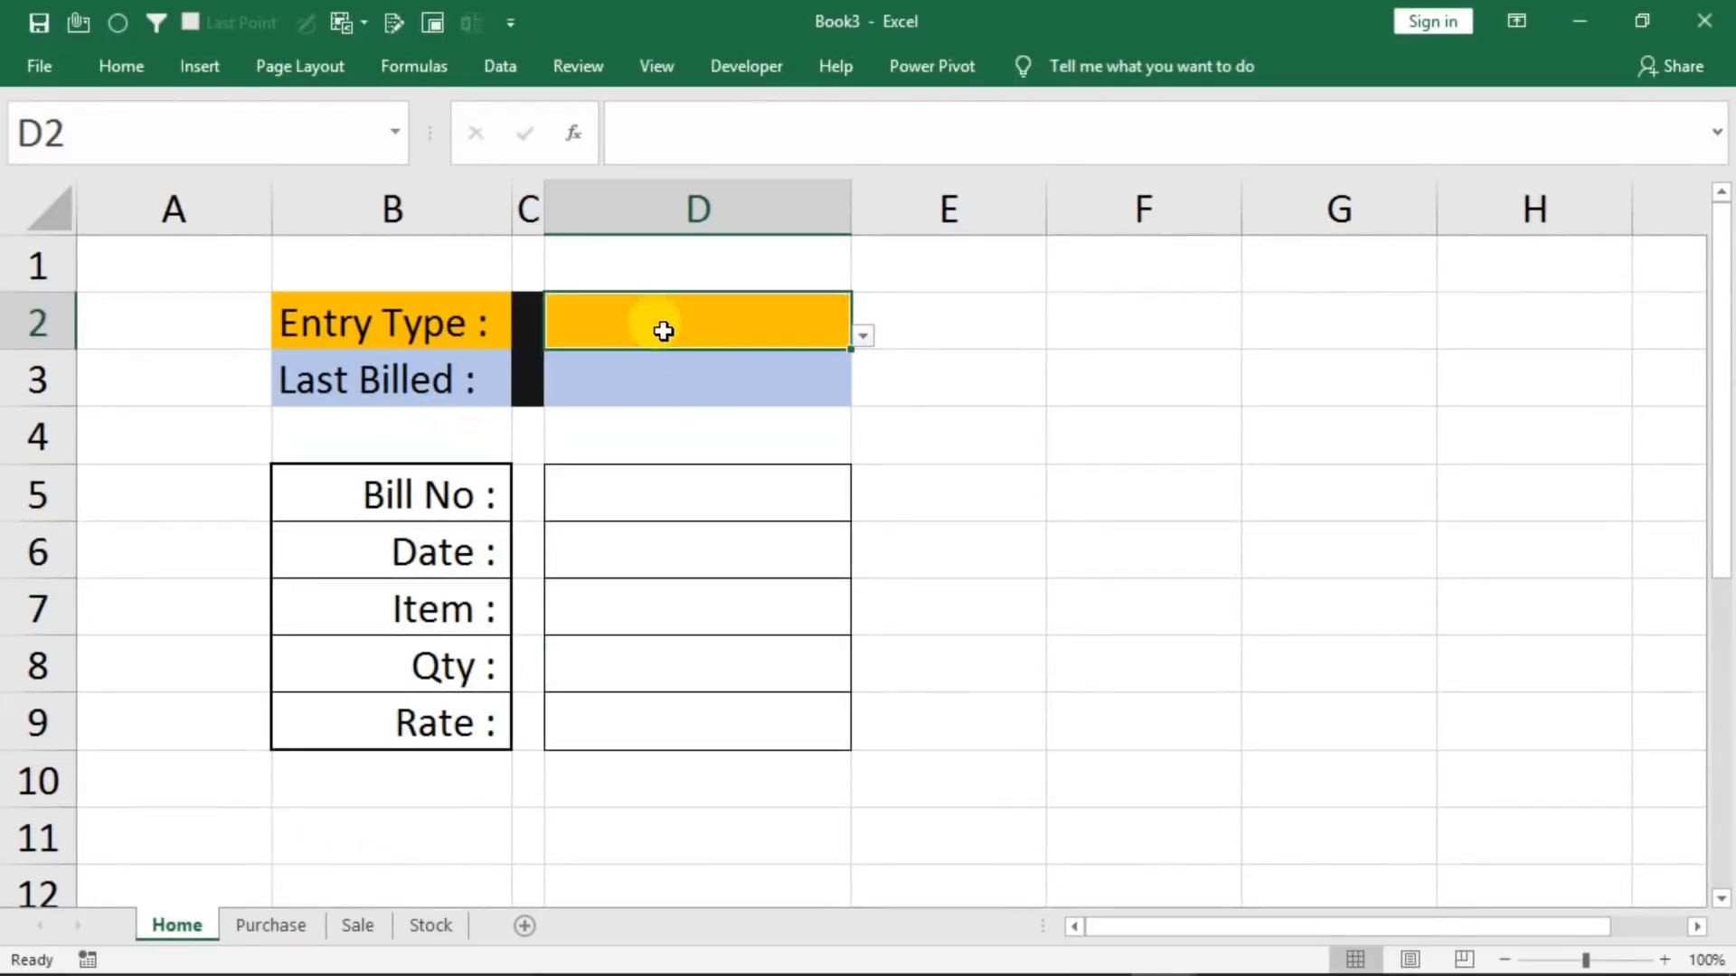
Insert a rounded rectangle beside the entry form, spanning about E5 to G6, and label it "Purchase Entry"
left_click(200, 65)
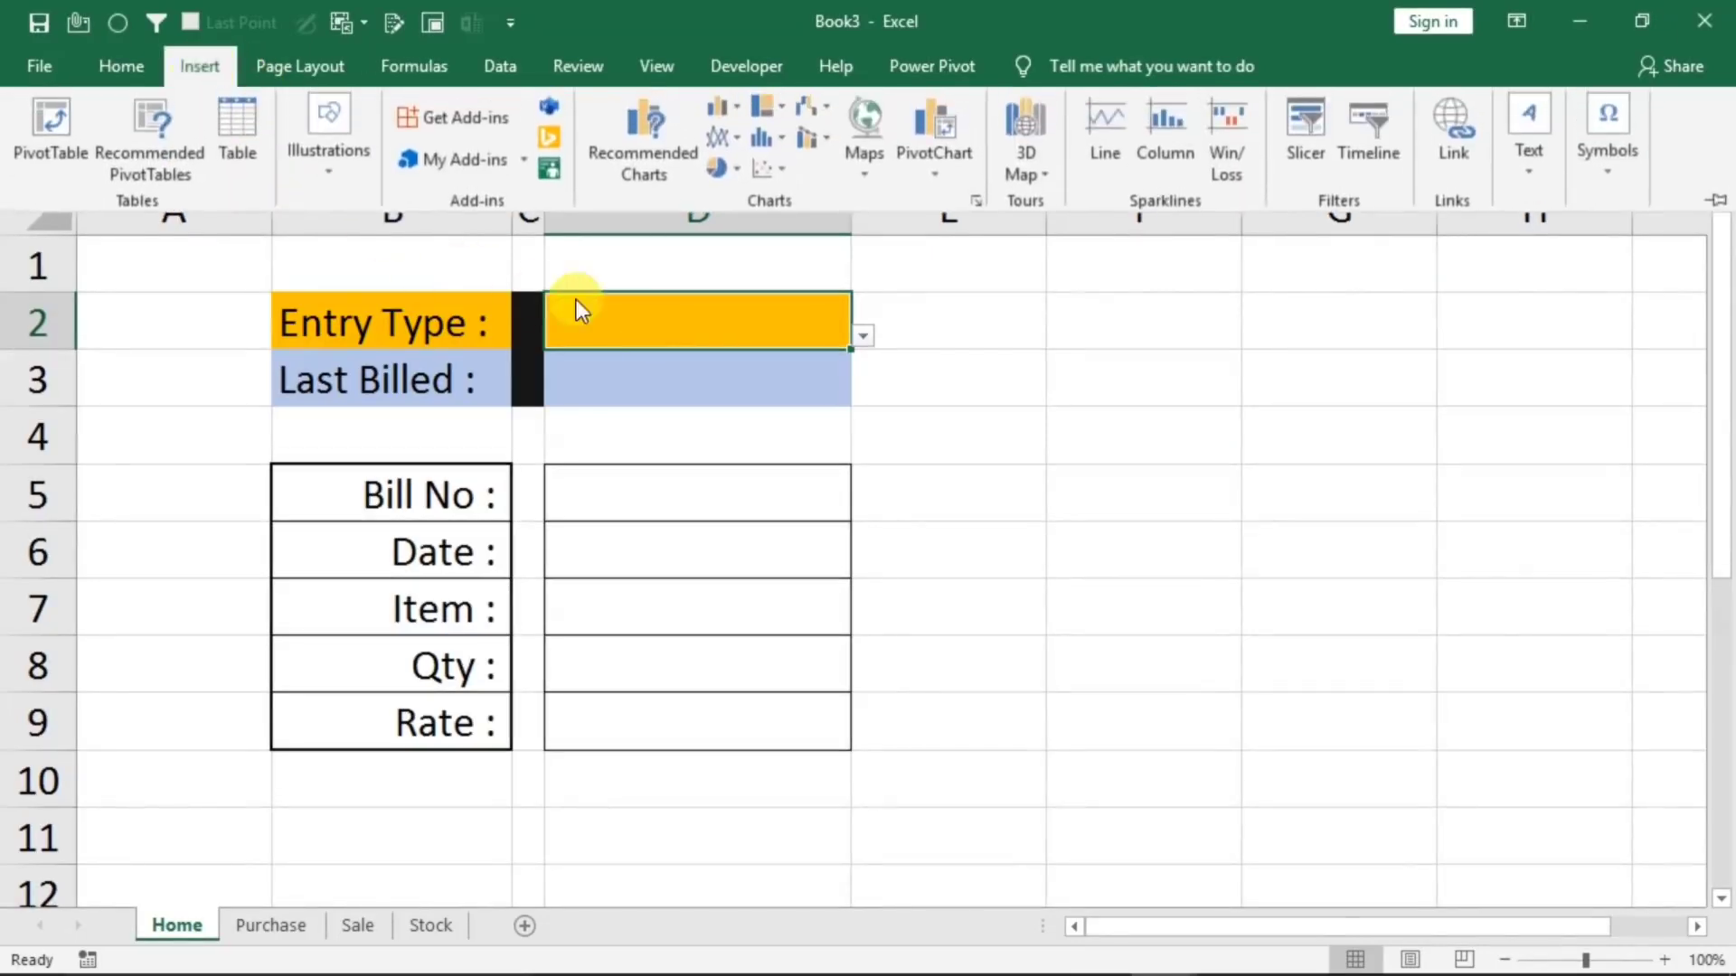
left_click(329, 182)
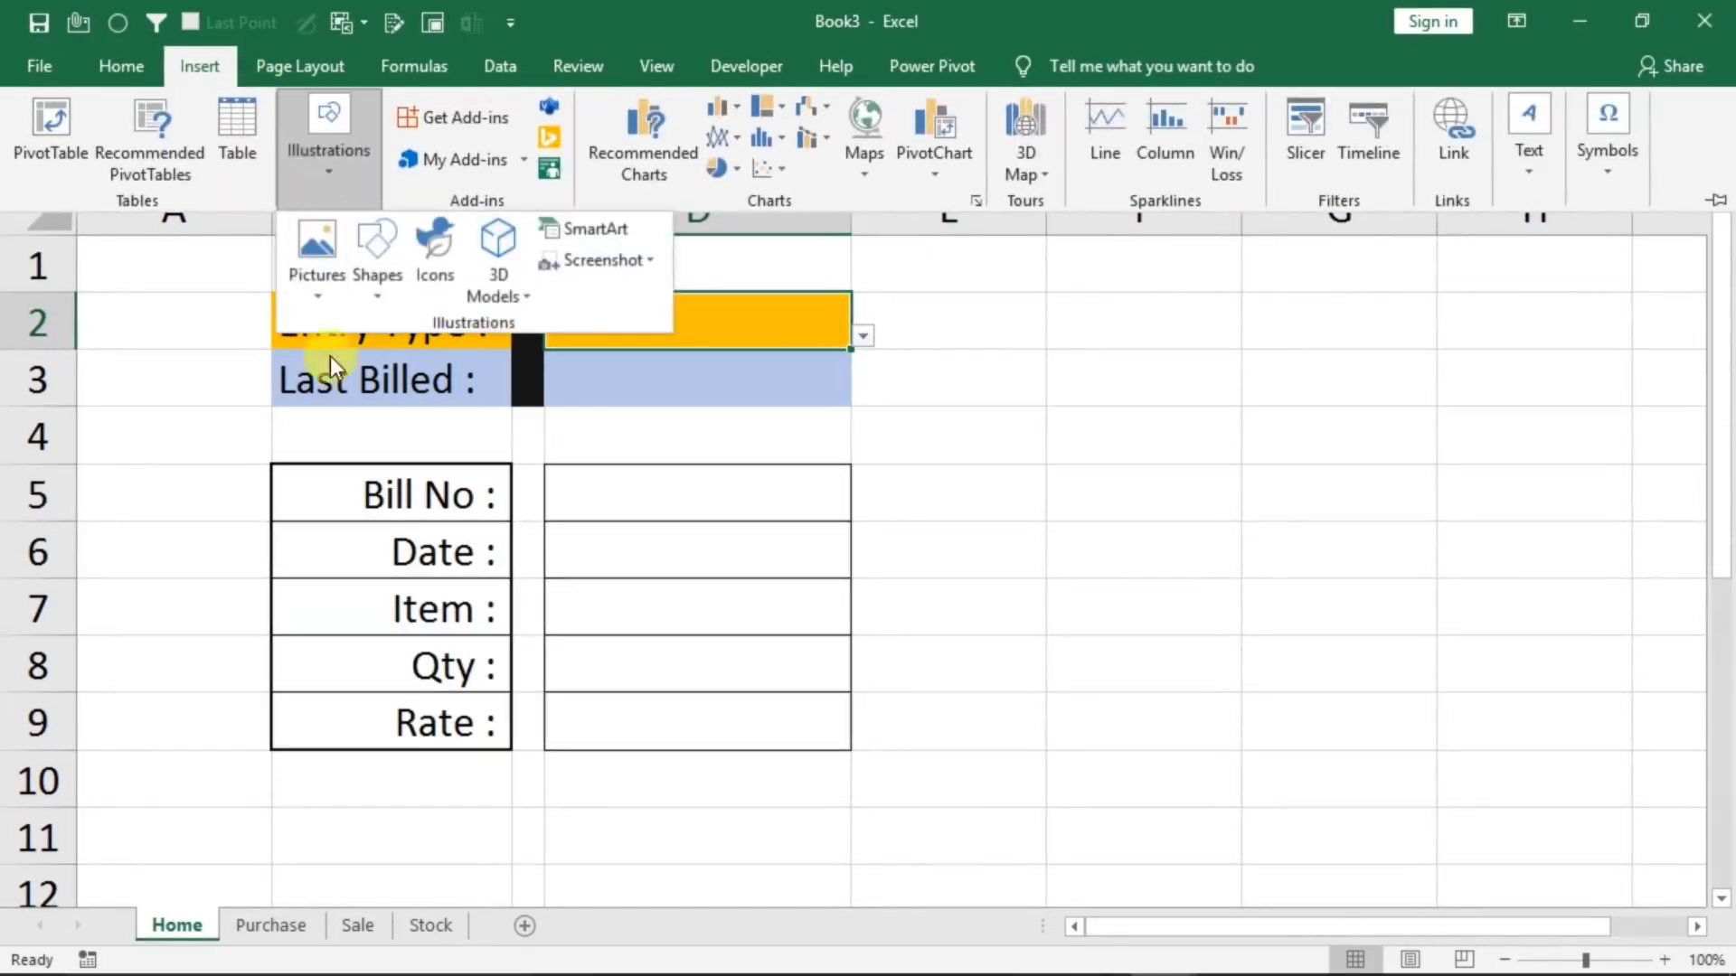
left_click(381, 306)
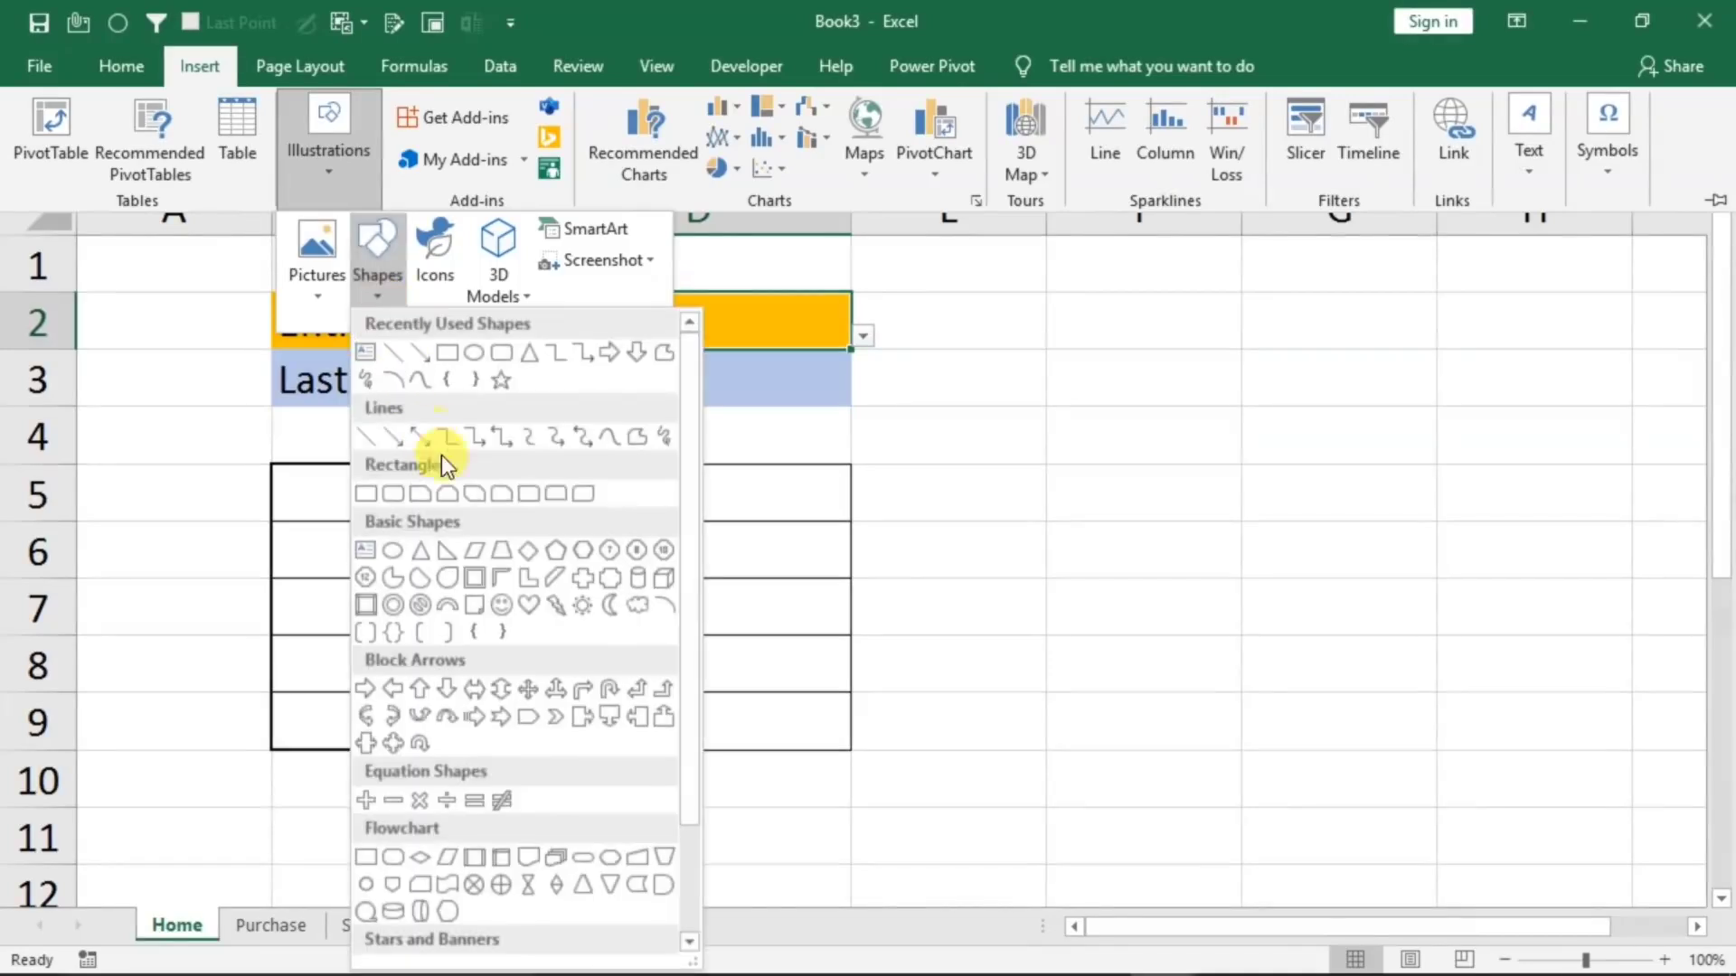
left_click(501, 355)
mouse_move(1001, 489)
left_mouse_down()
mouse_move(1217, 570)
mouse_move(1309, 572)
left_mouse_up()
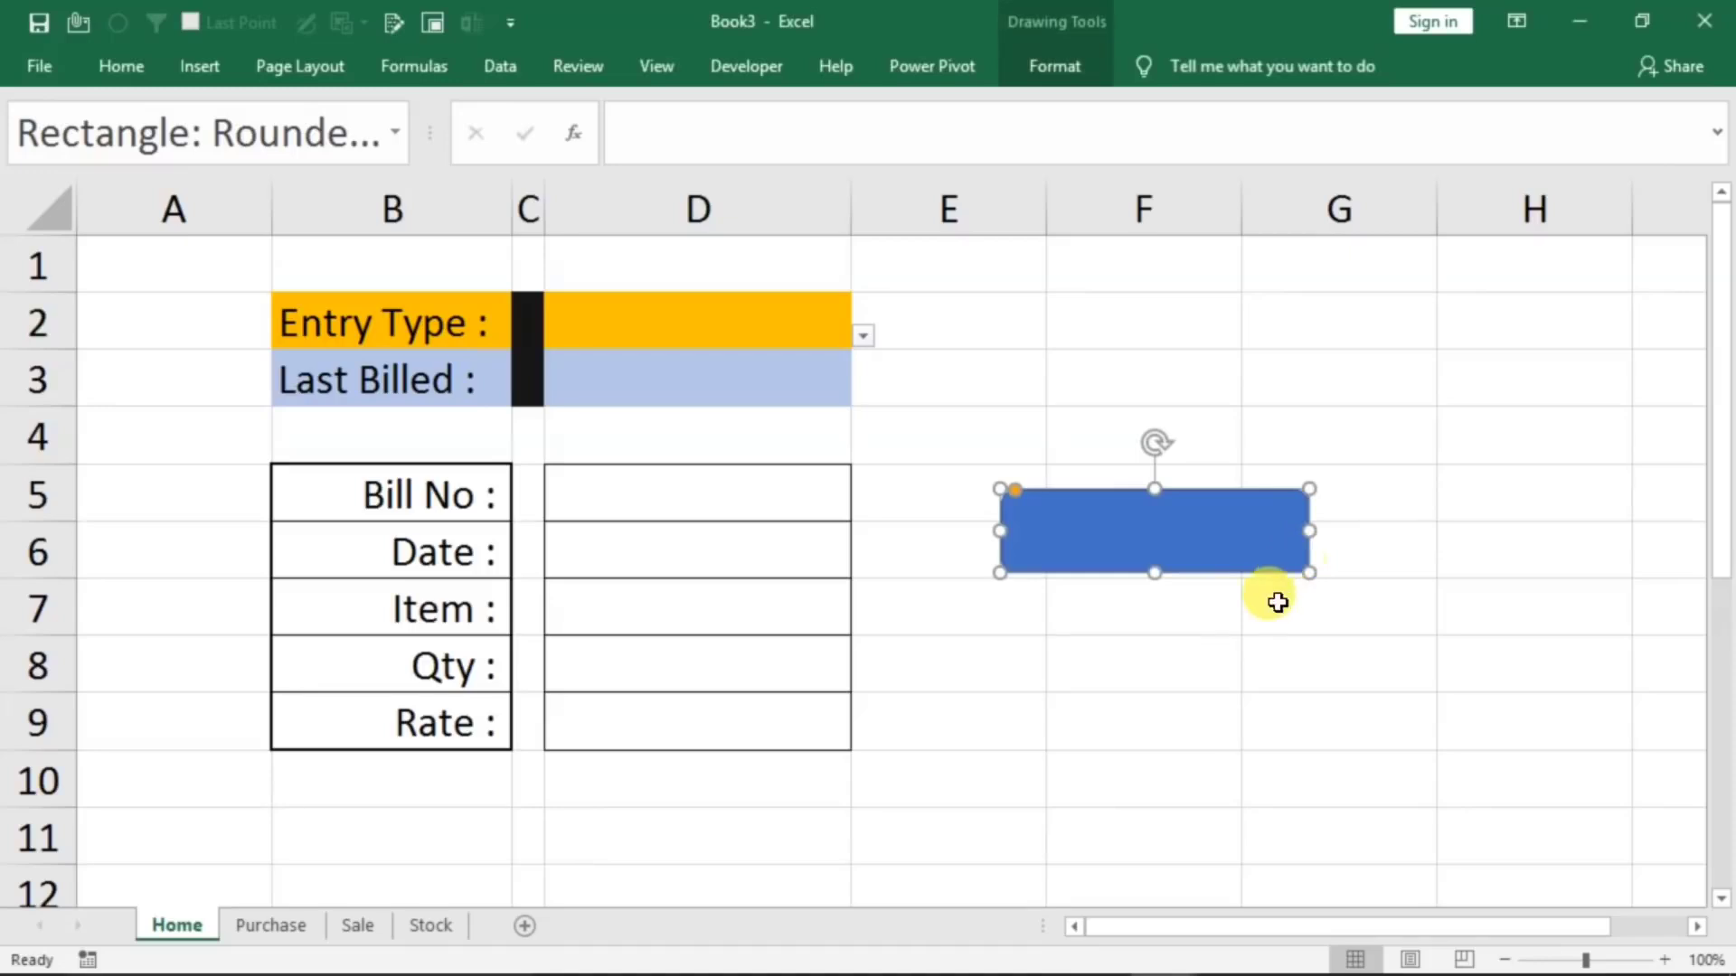
type("Purch")
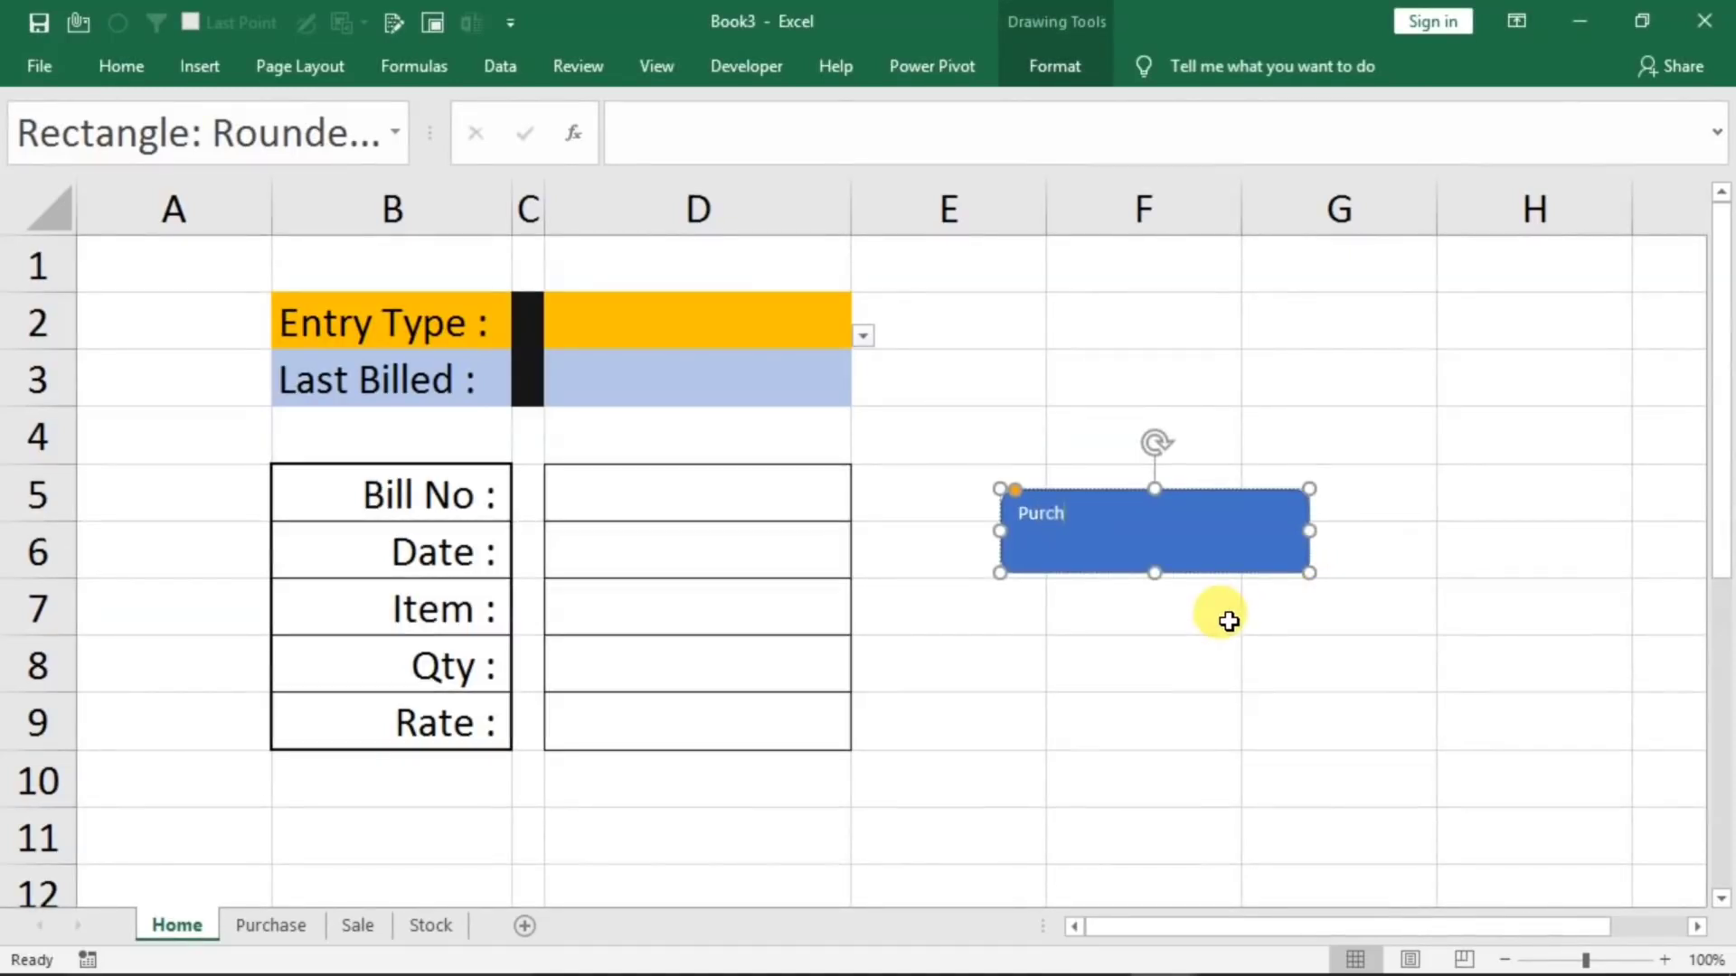
type("ase Entry")
Enlarge the Purchase Entry shape's text to fit on one line and shrink the shape slightly around it
key("ctrl+a")
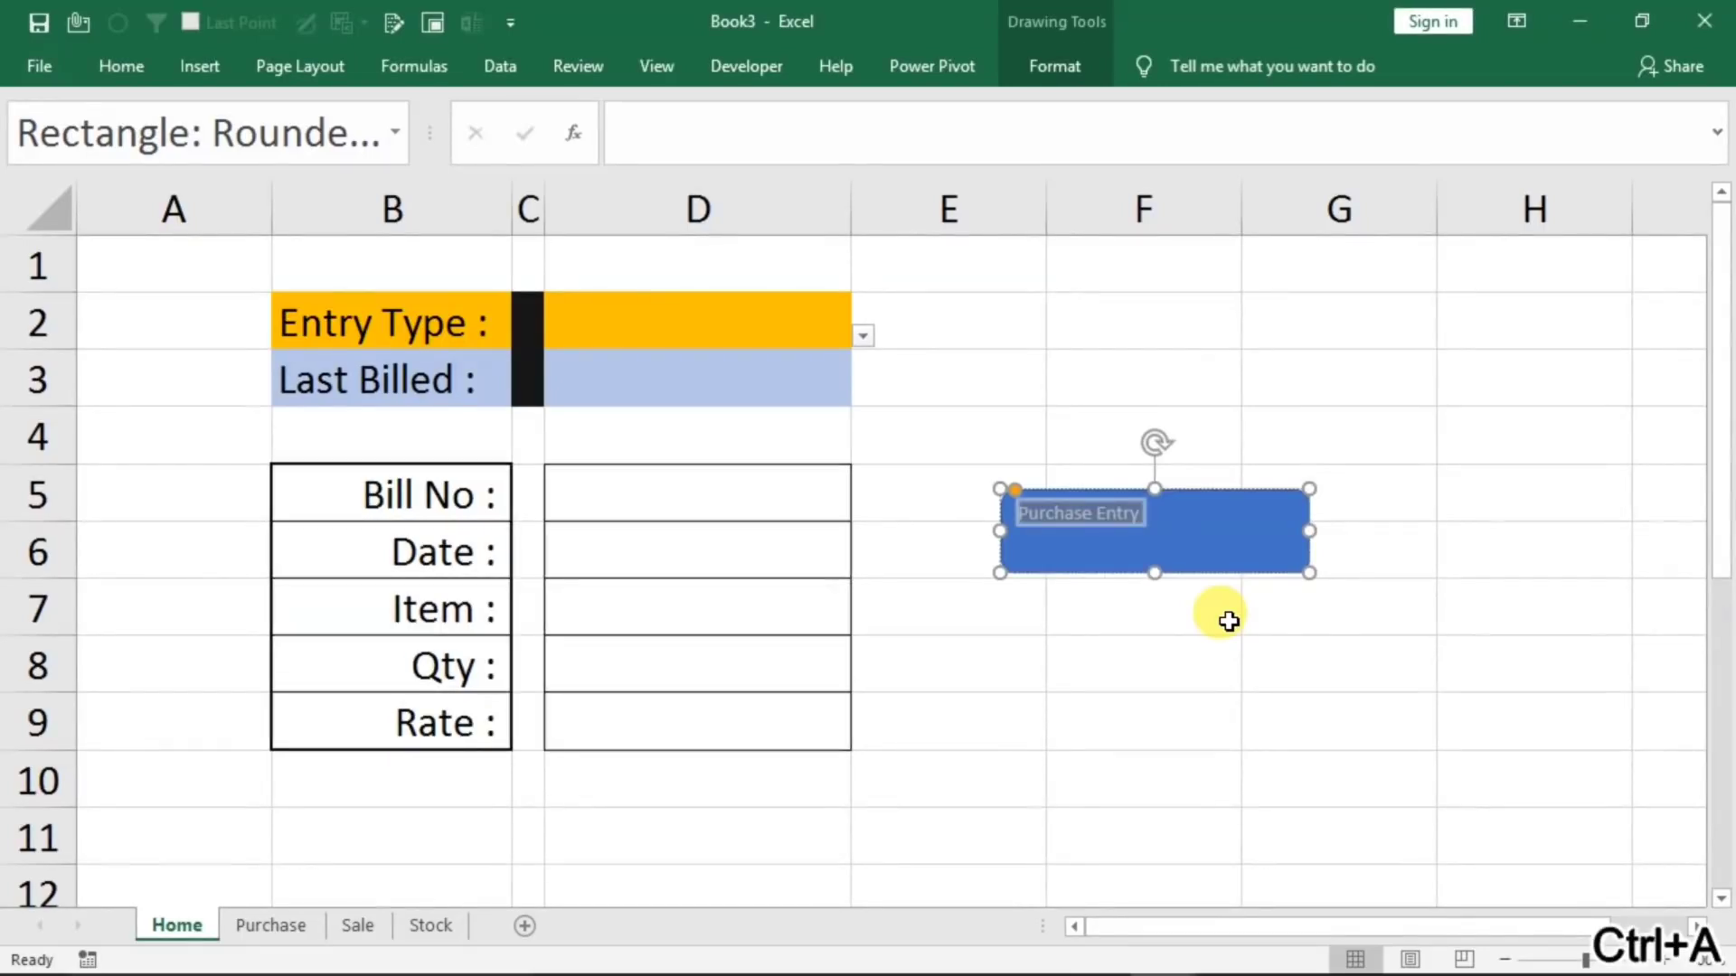
key("ctrl+shift+period")
key("ctrl+shift+period")
key("ctrl+shift+period")
key("ctrl+shift+period")
key("ctrl+shift+period")
key("ctrl+shift+period")
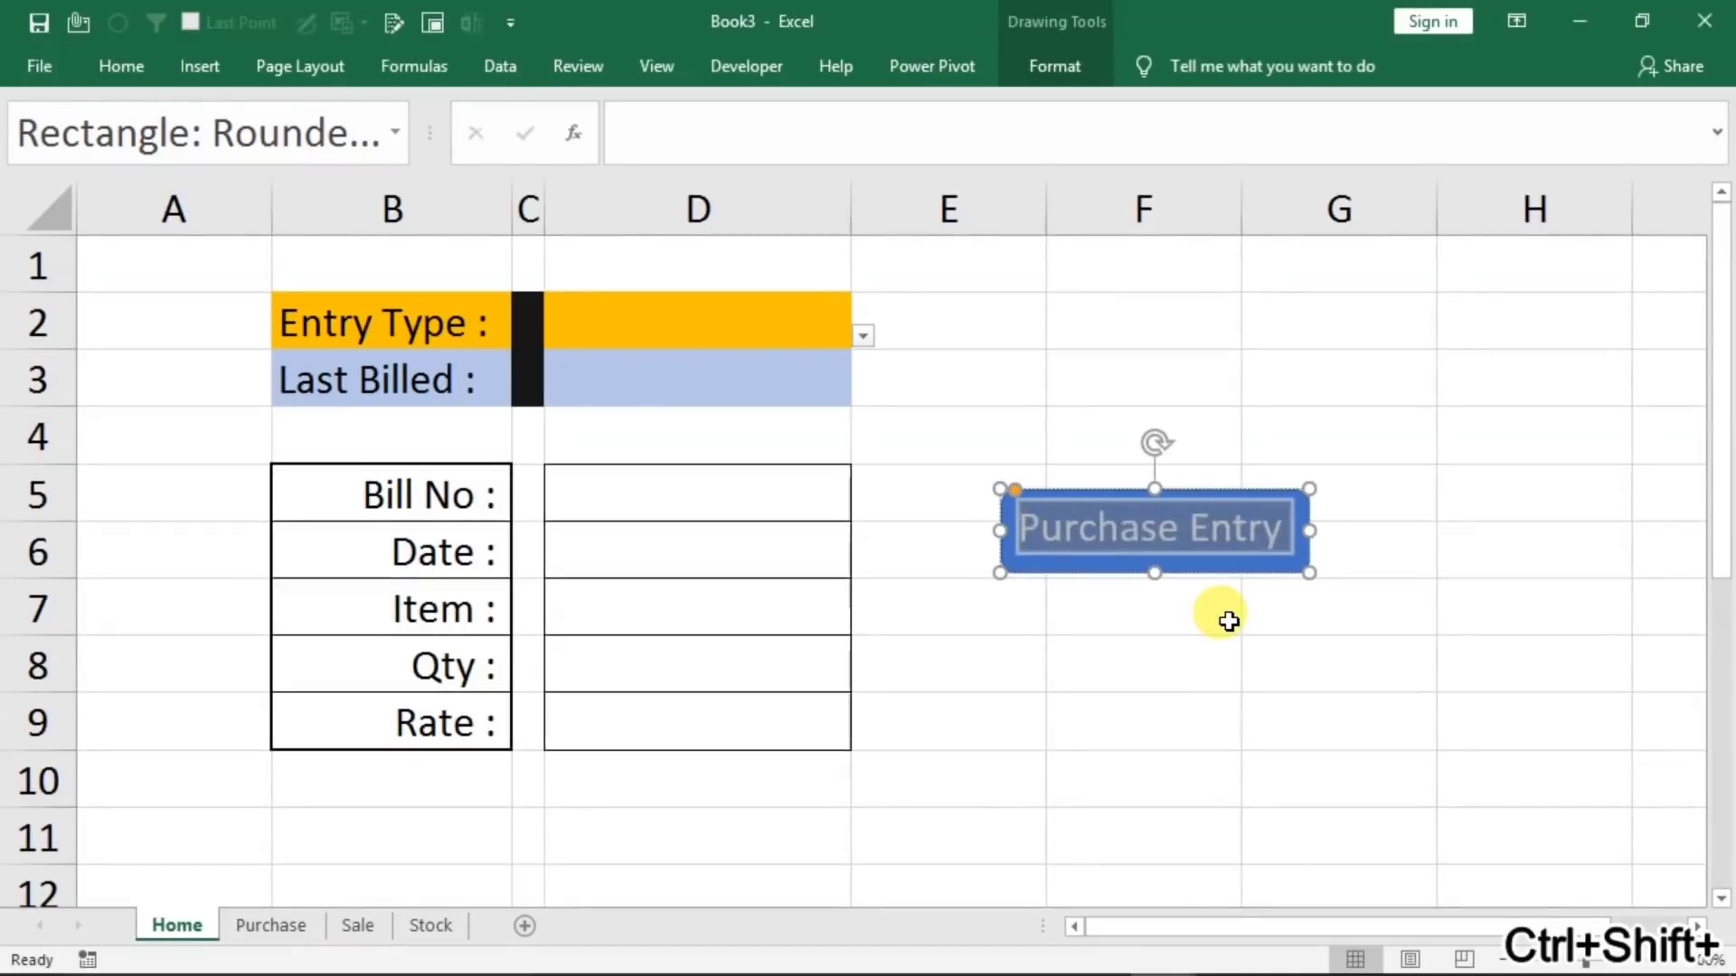
key("ctrl+shift+comma")
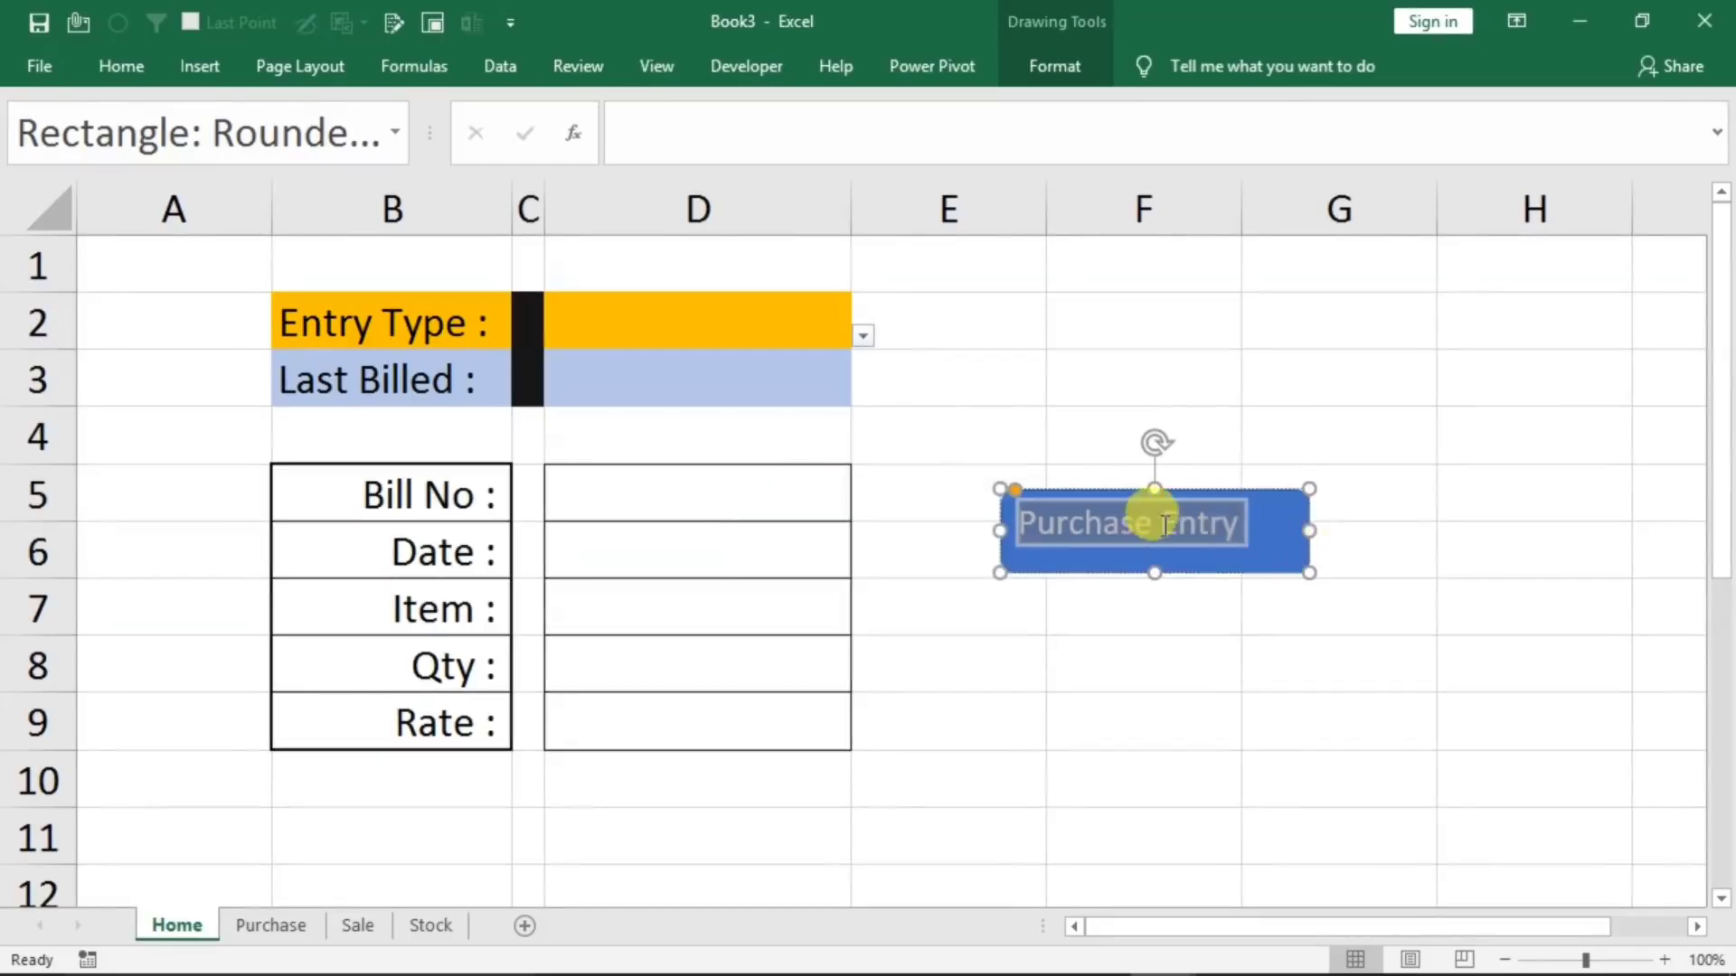
left_click_drag(1309, 569, 1278, 553)
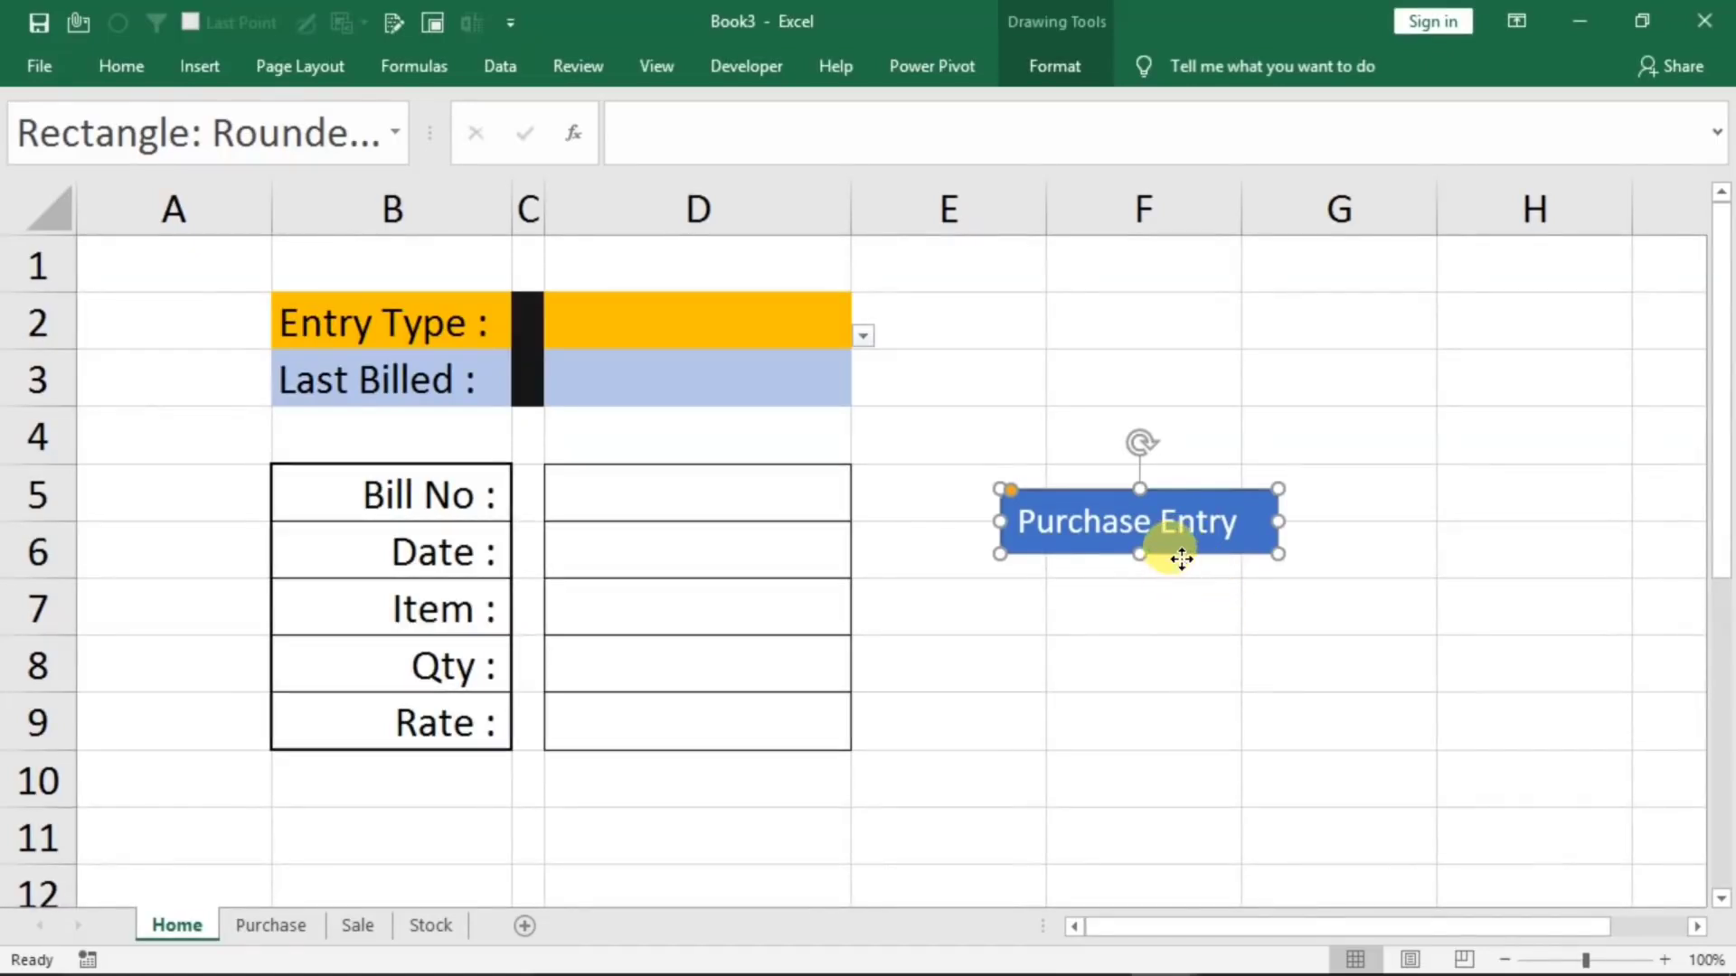
Duplicate the Purchase Entry shape and change the copy's label to "Sale Entry"
key("ctrl+c")
key("ctrl+v")
left_click_drag(1164, 567, 1016, 608)
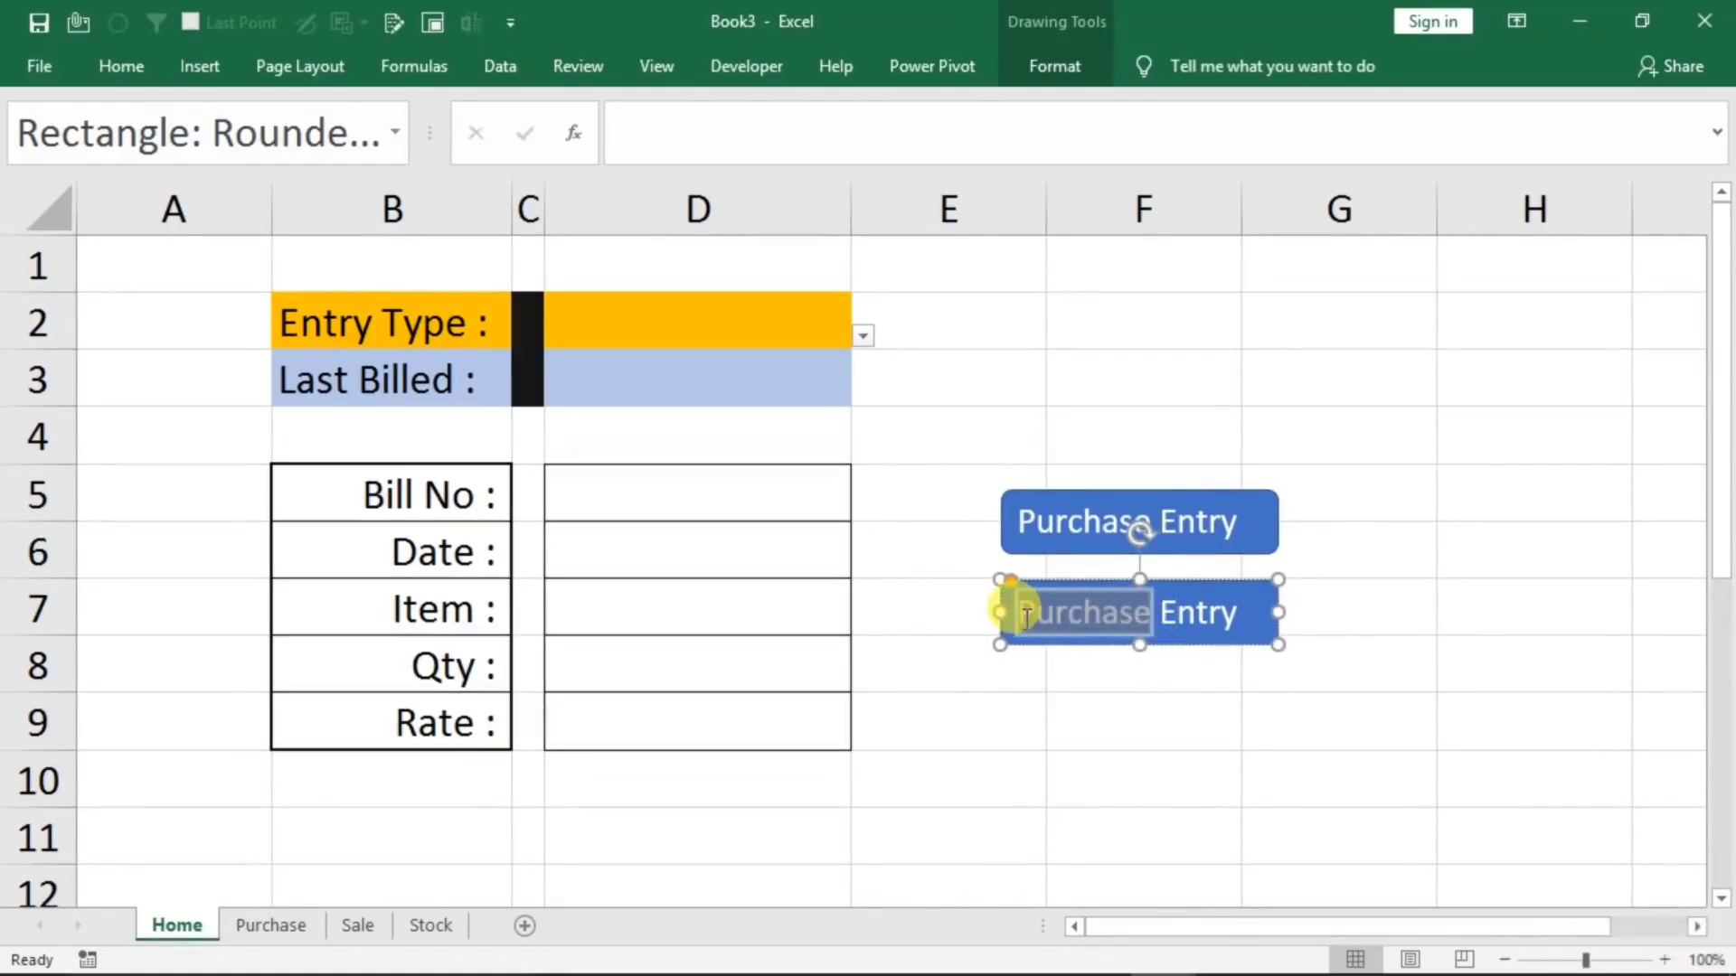
type("Sale")
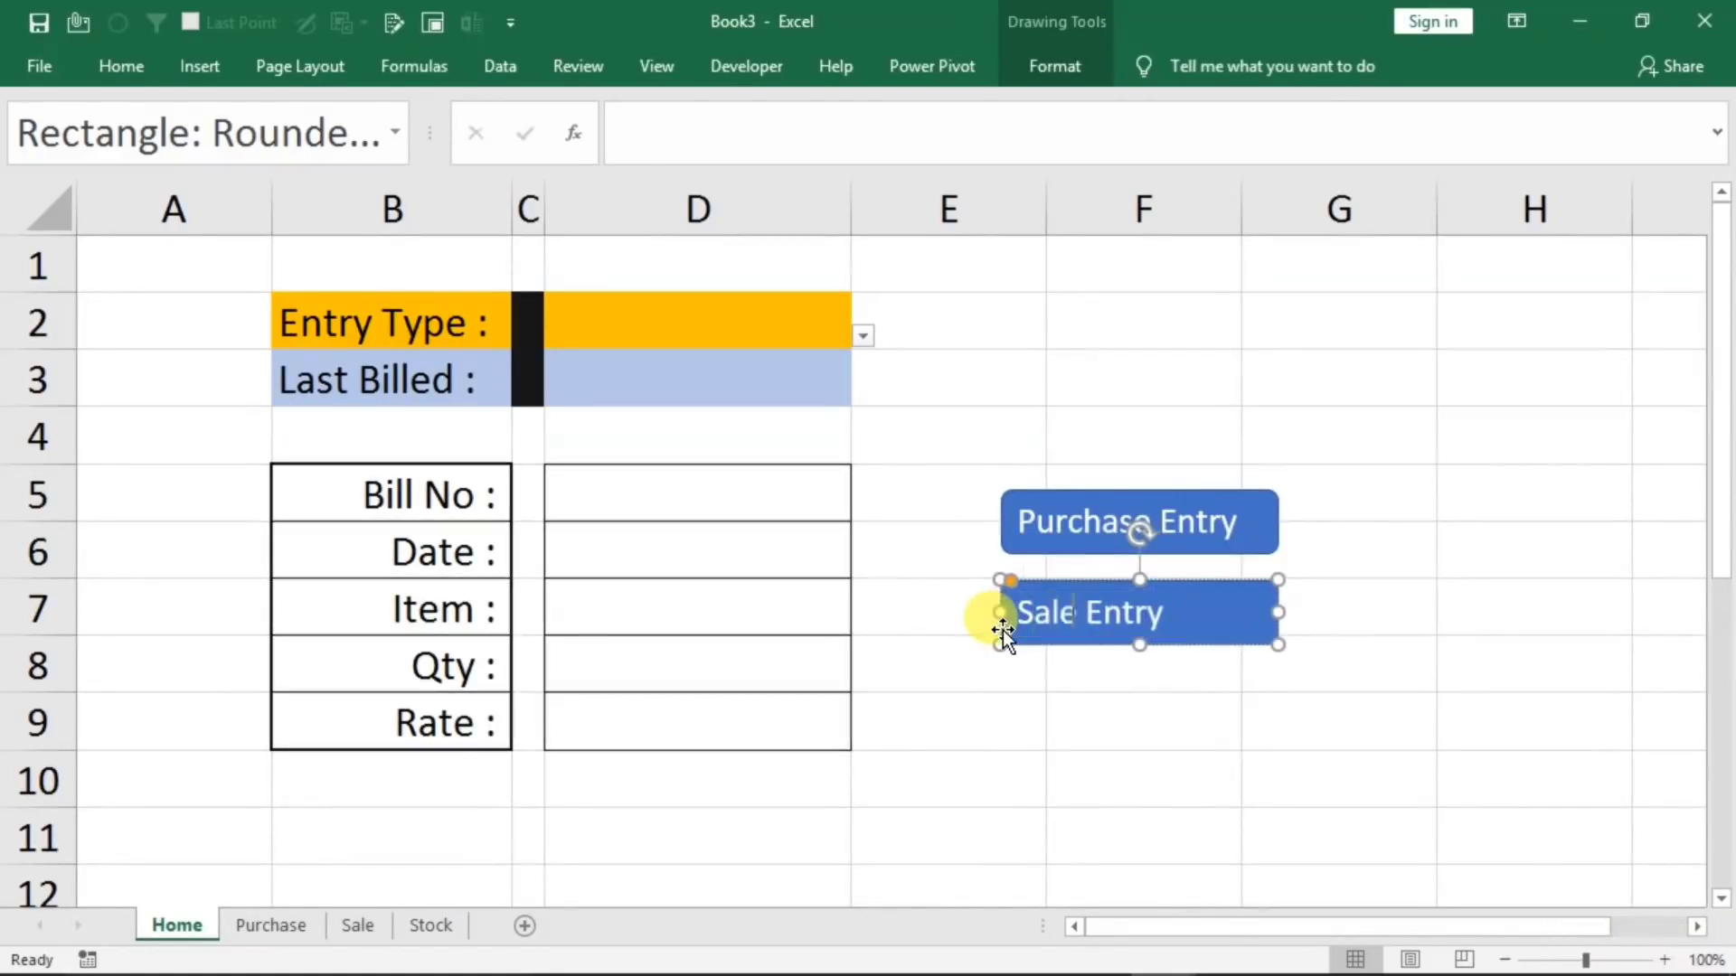
left_click(1310, 698)
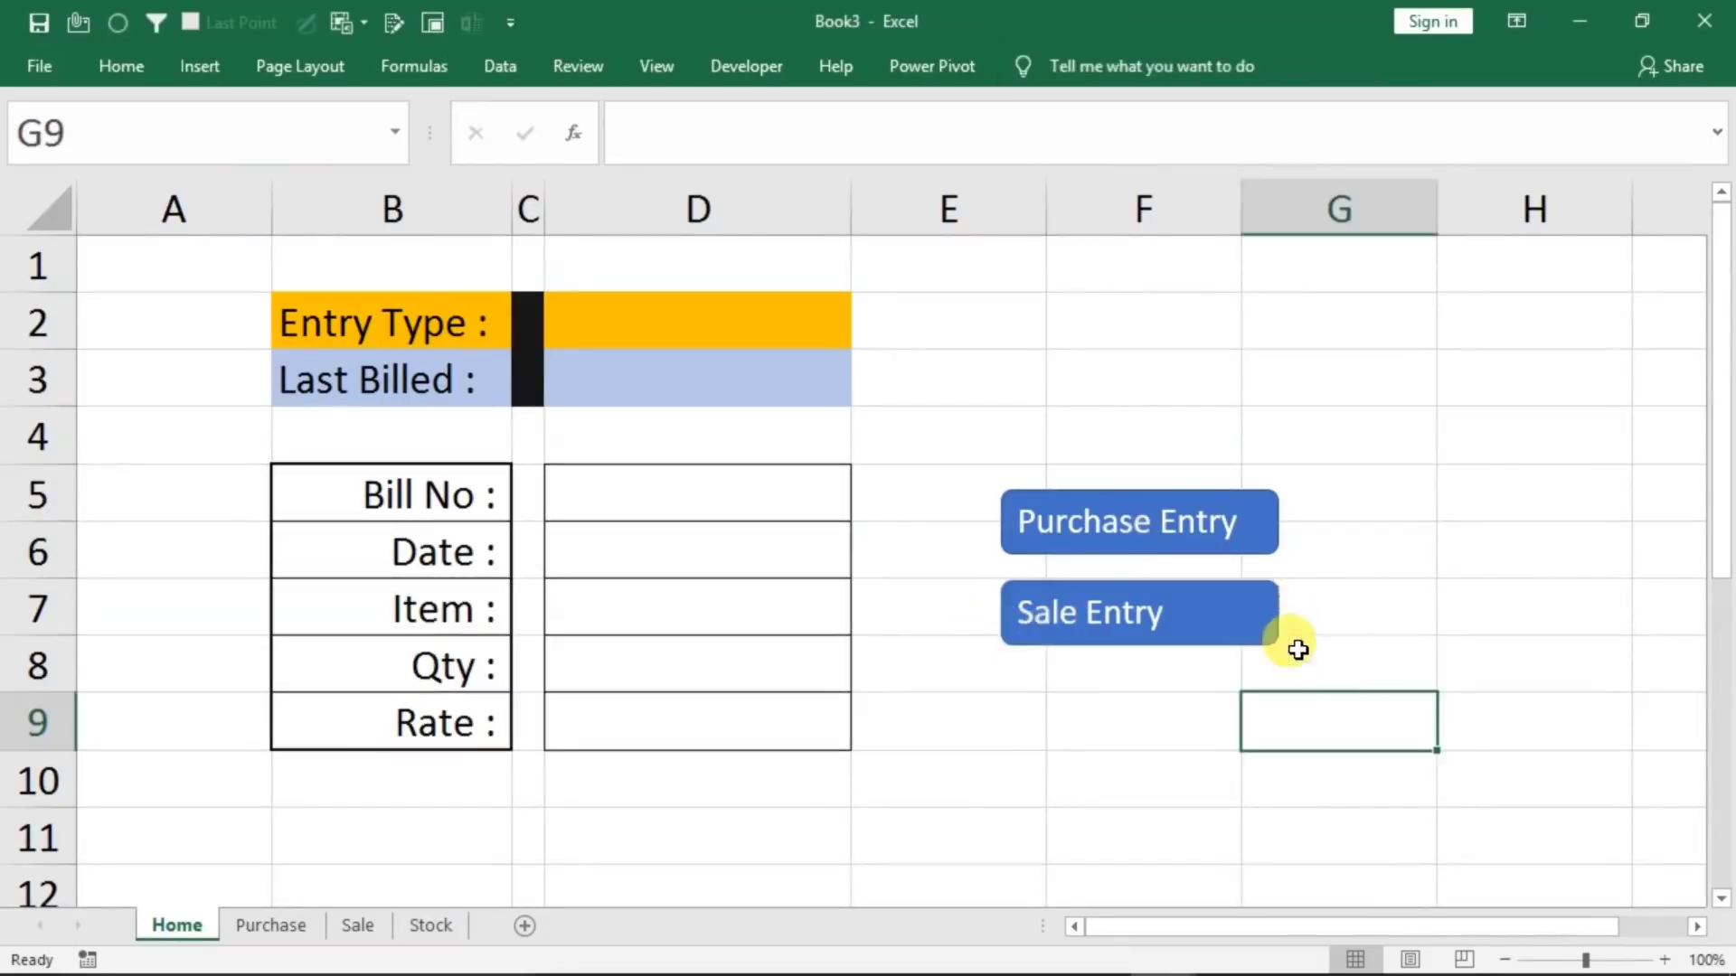
Move the Purchase Entry and Sale Entry shapes side by side below the form, over rows 10 and 11
left_click(1179, 533)
mouse_move(1155, 551)
left_mouse_down()
mouse_move(447, 890)
mouse_move(429, 845)
left_mouse_up()
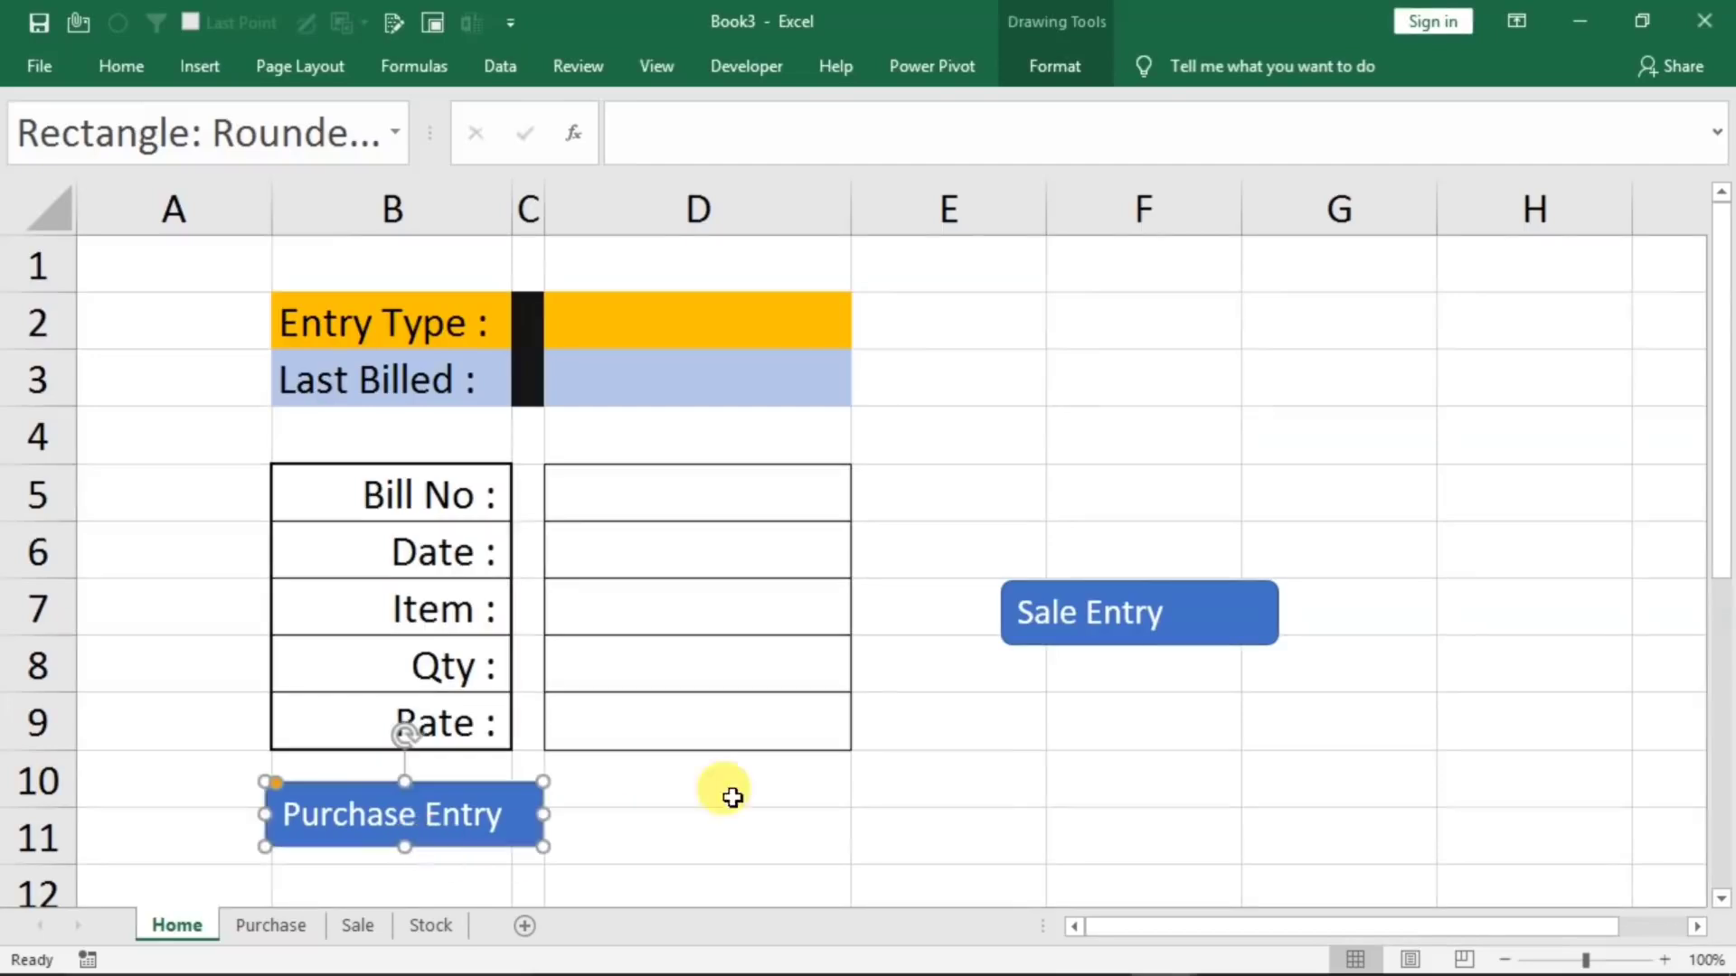
left_click(1121, 638)
left_click_drag(1093, 647, 744, 829)
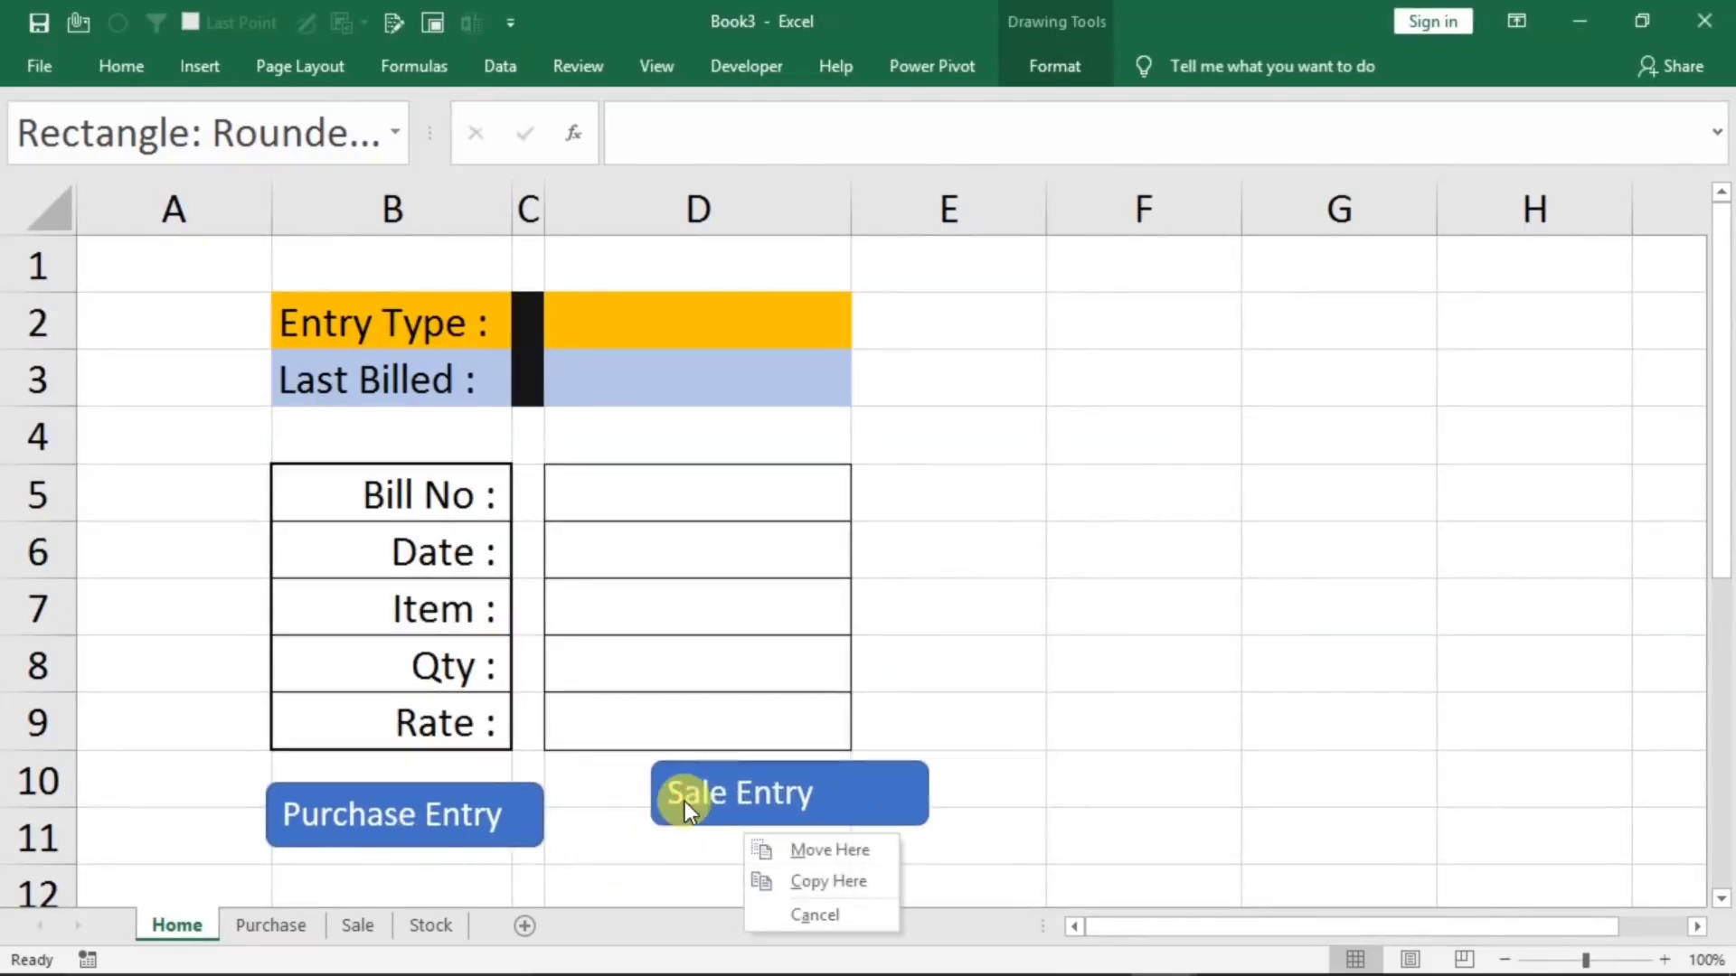
left_click(829, 850)
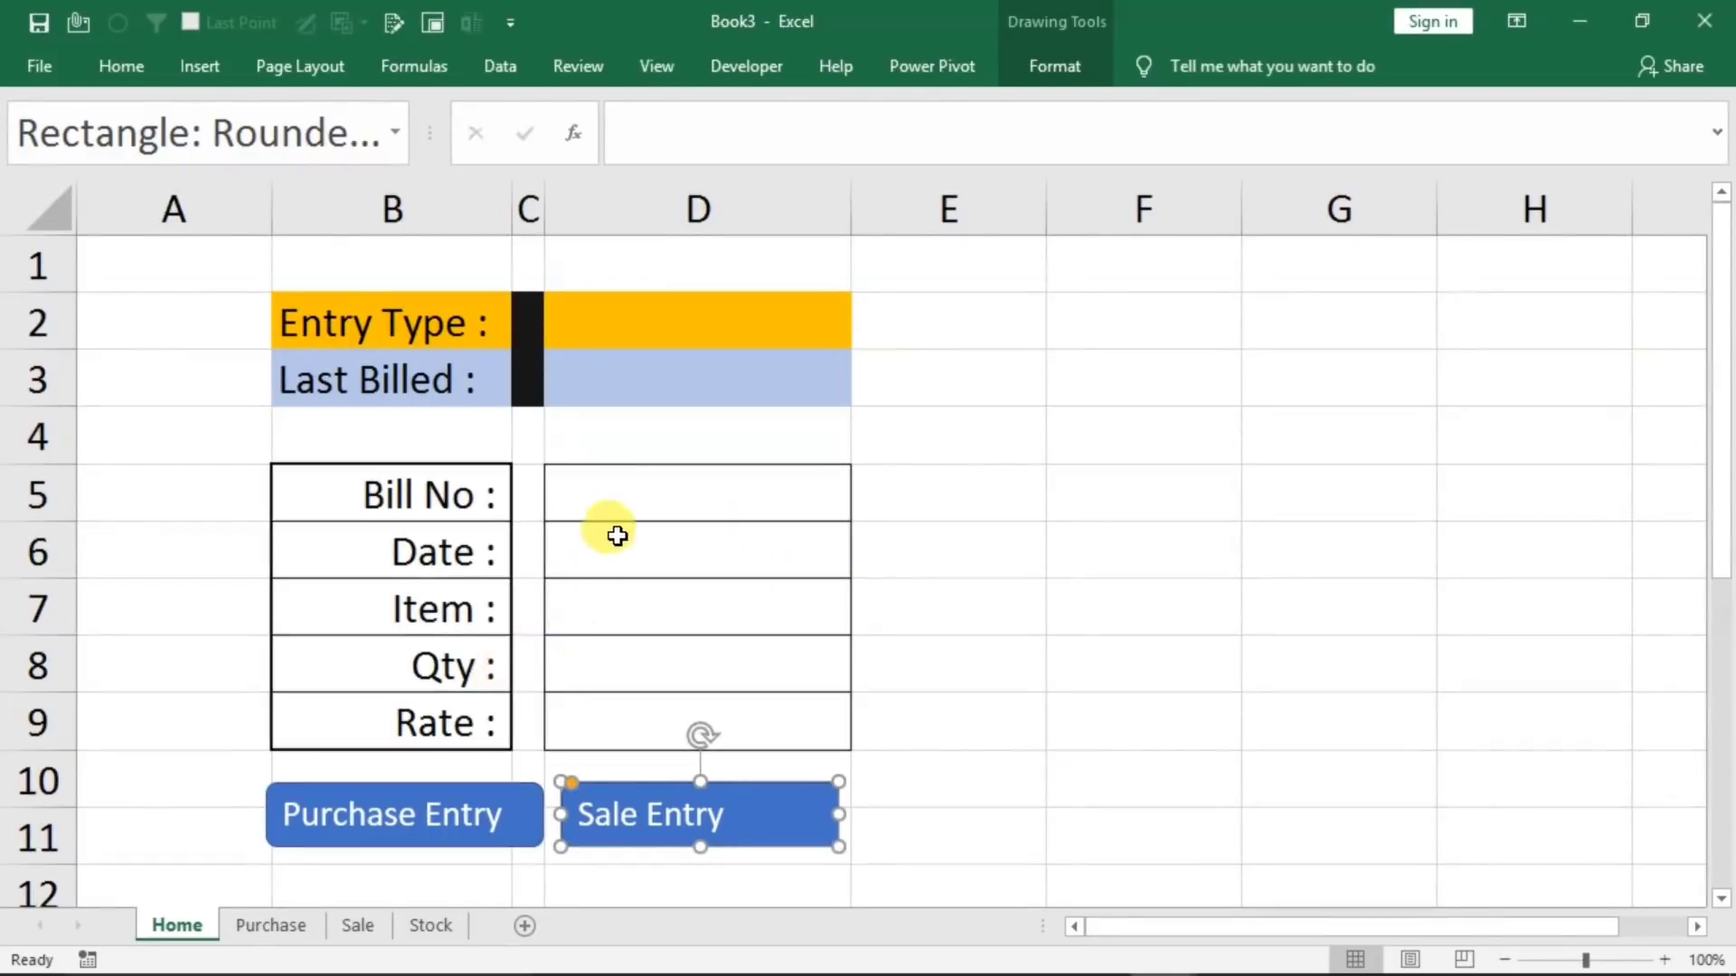
Compare the entry cells on the Home sheet with the column headers B3:F3 on the Purchase sheet
left_click(618, 500)
left_click_drag(618, 500, 592, 669)
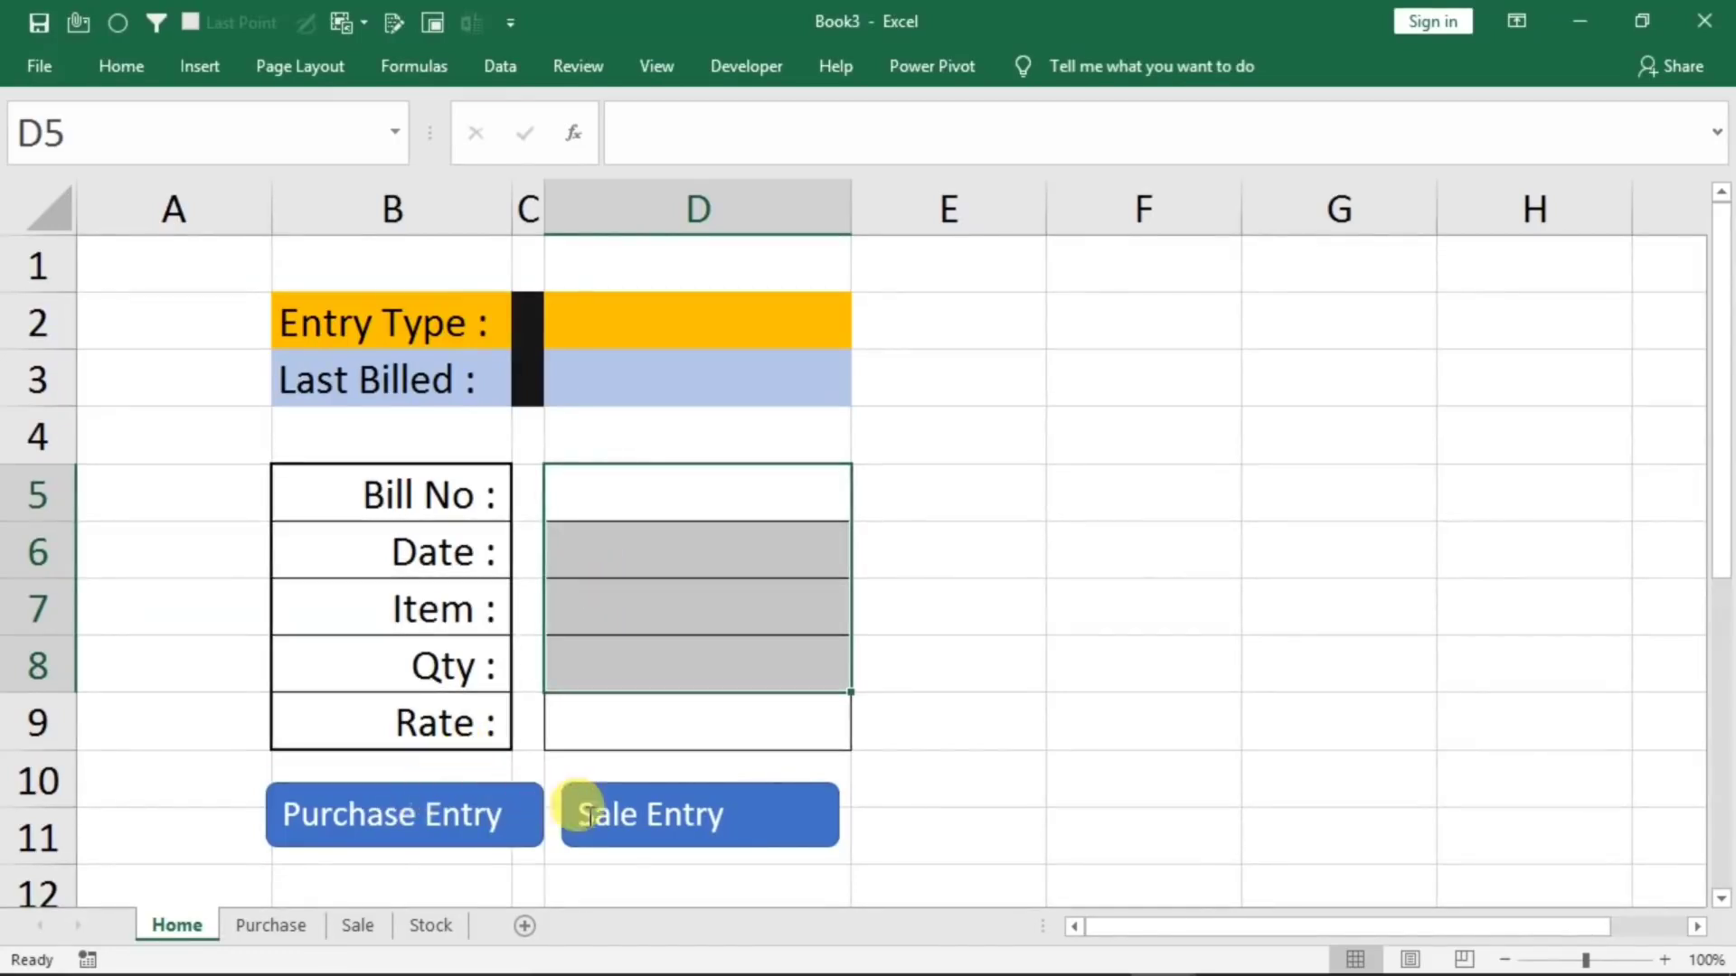
left_click(273, 924)
left_click_drag(364, 389, 1076, 375)
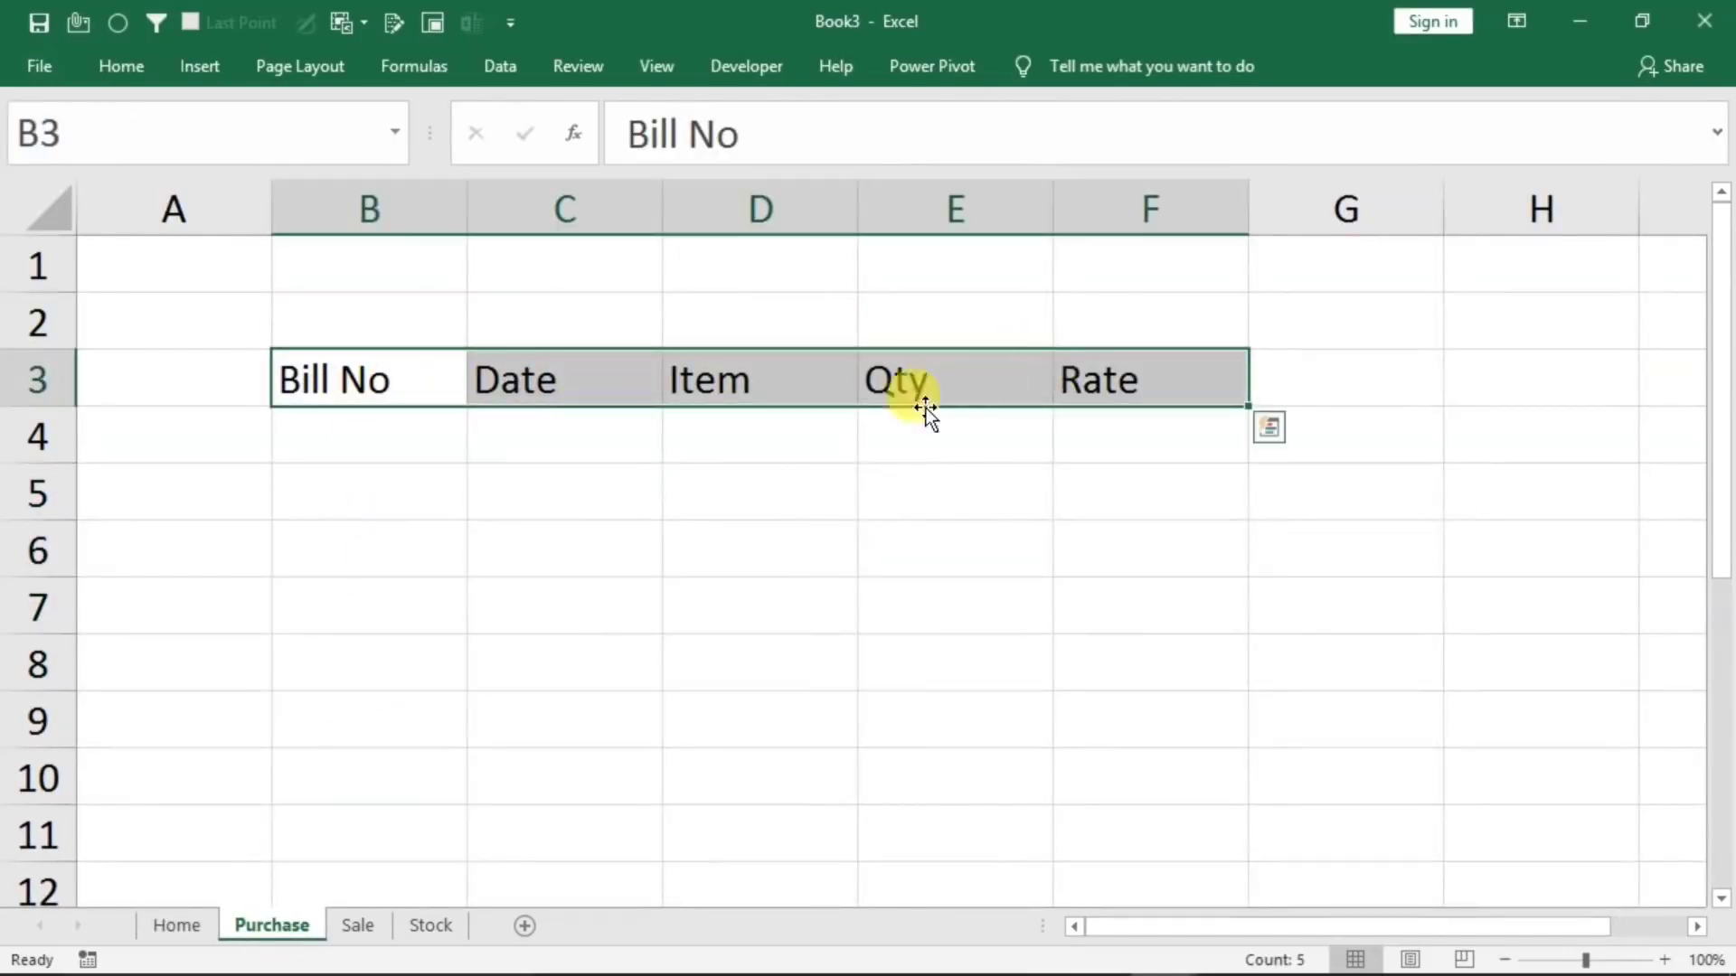
left_click(164, 931)
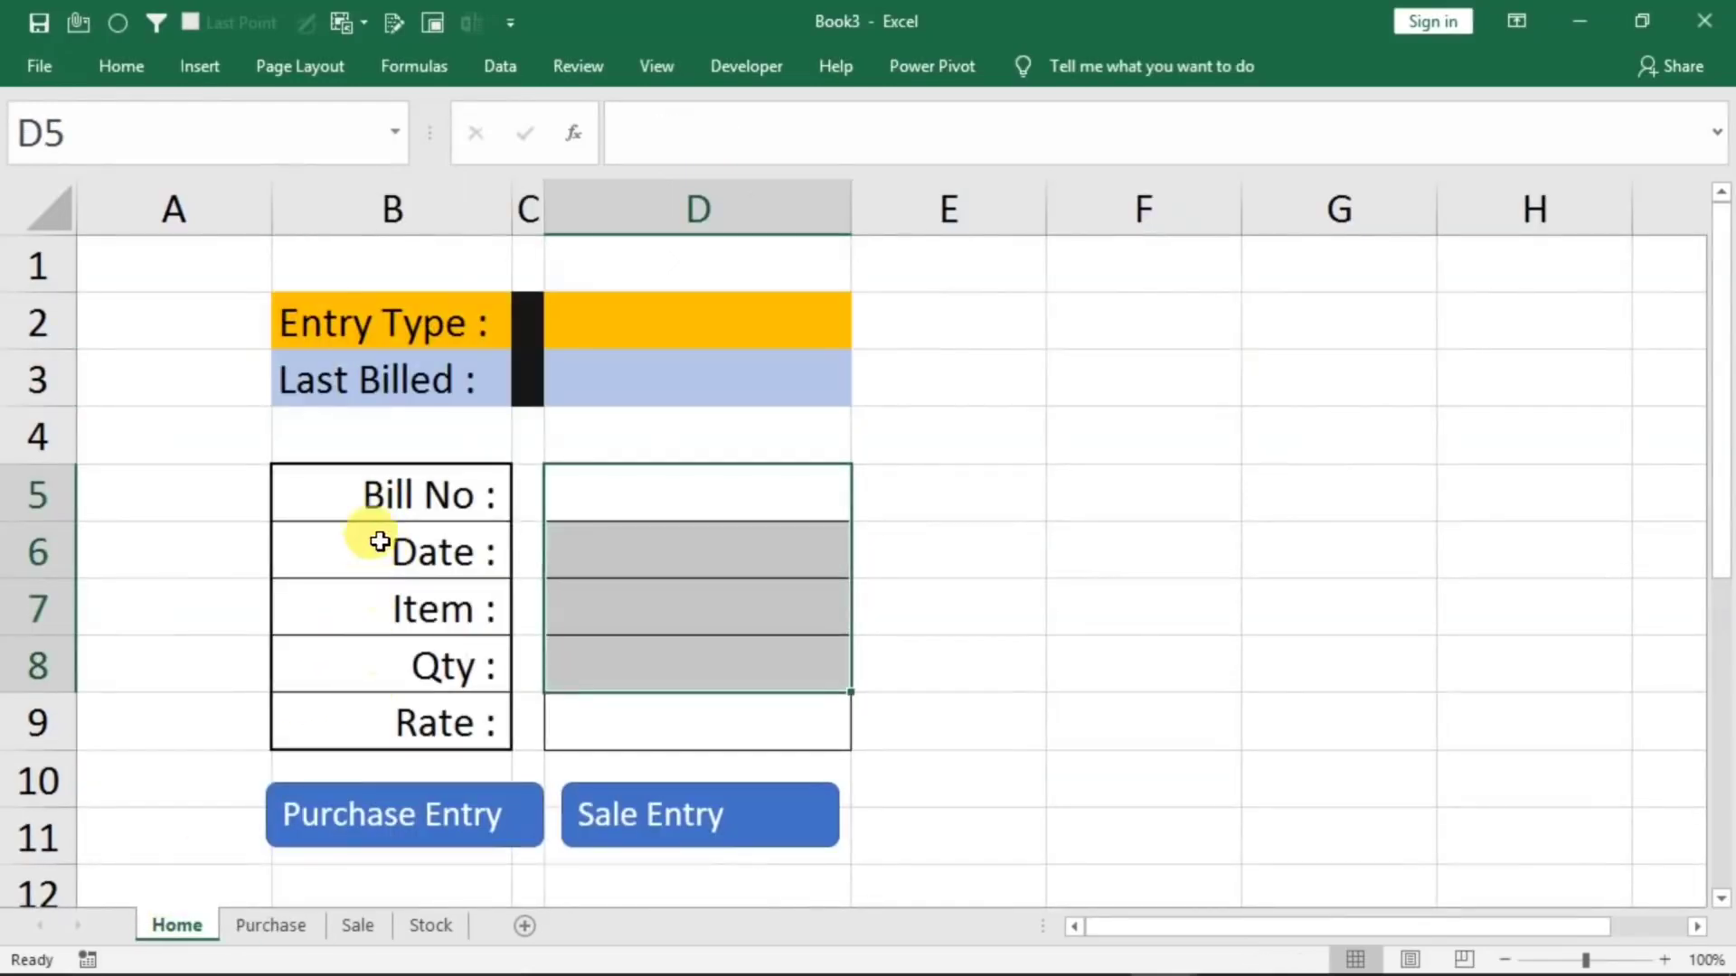
Convert range B3:F5 on the Purchase sheet into a table that has headers
left_click(253, 920)
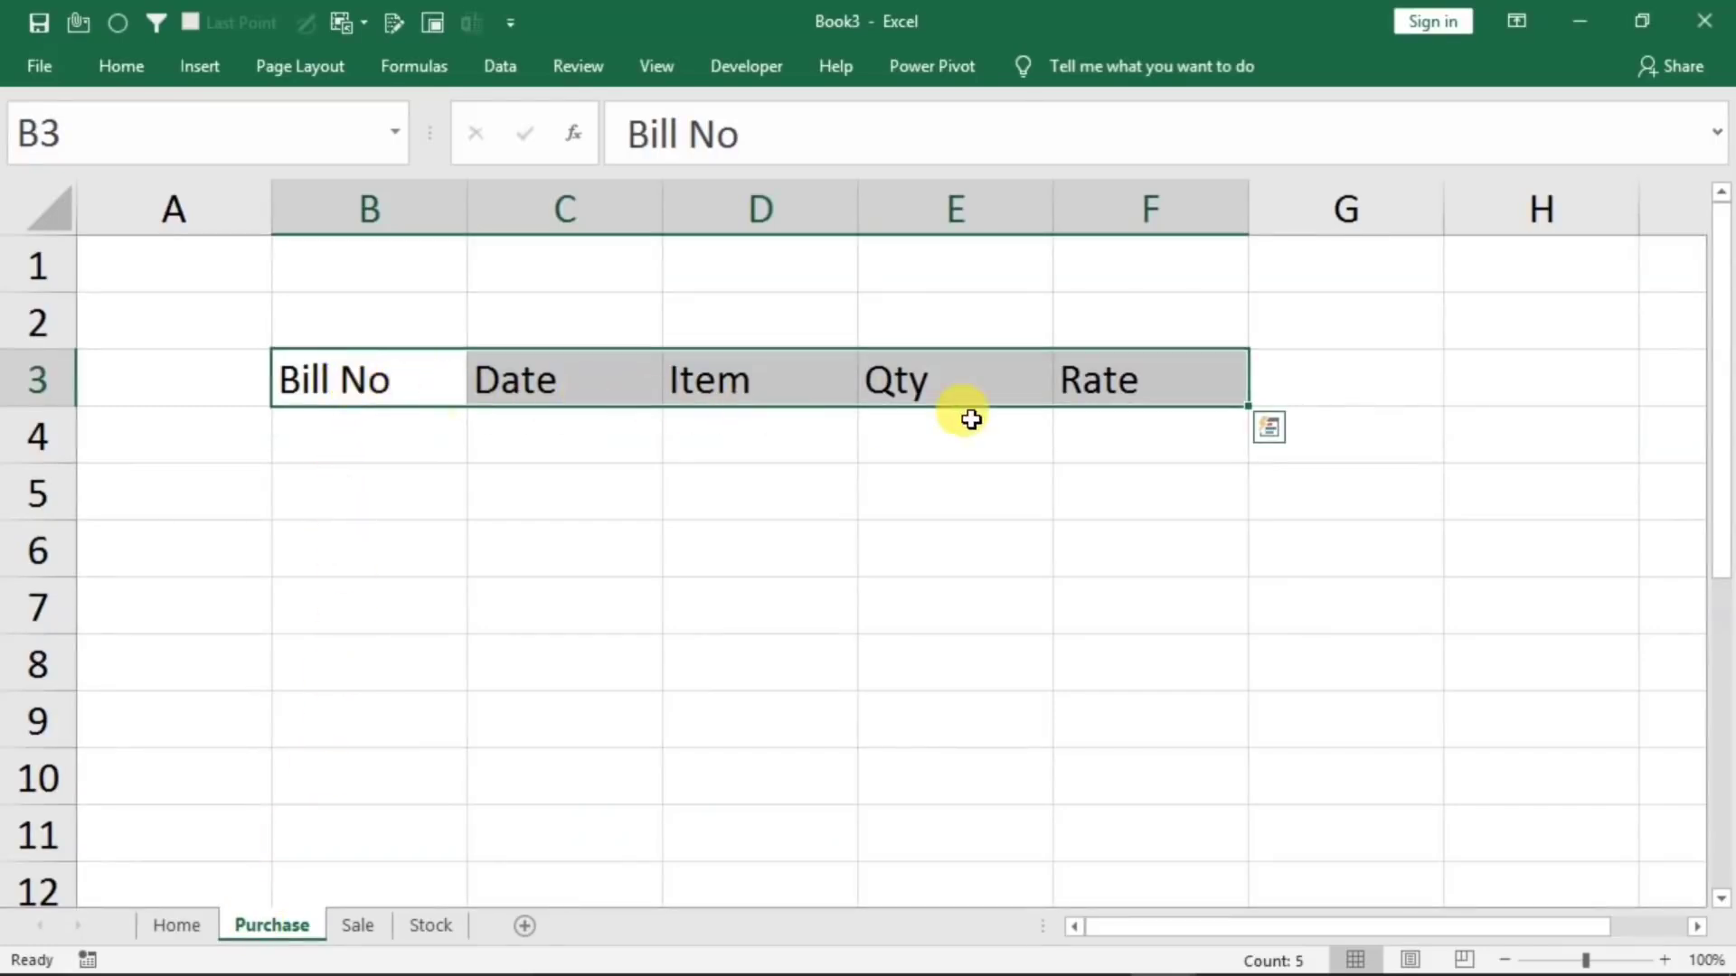
left_click(526, 534)
left_click_drag(283, 388, 1120, 487)
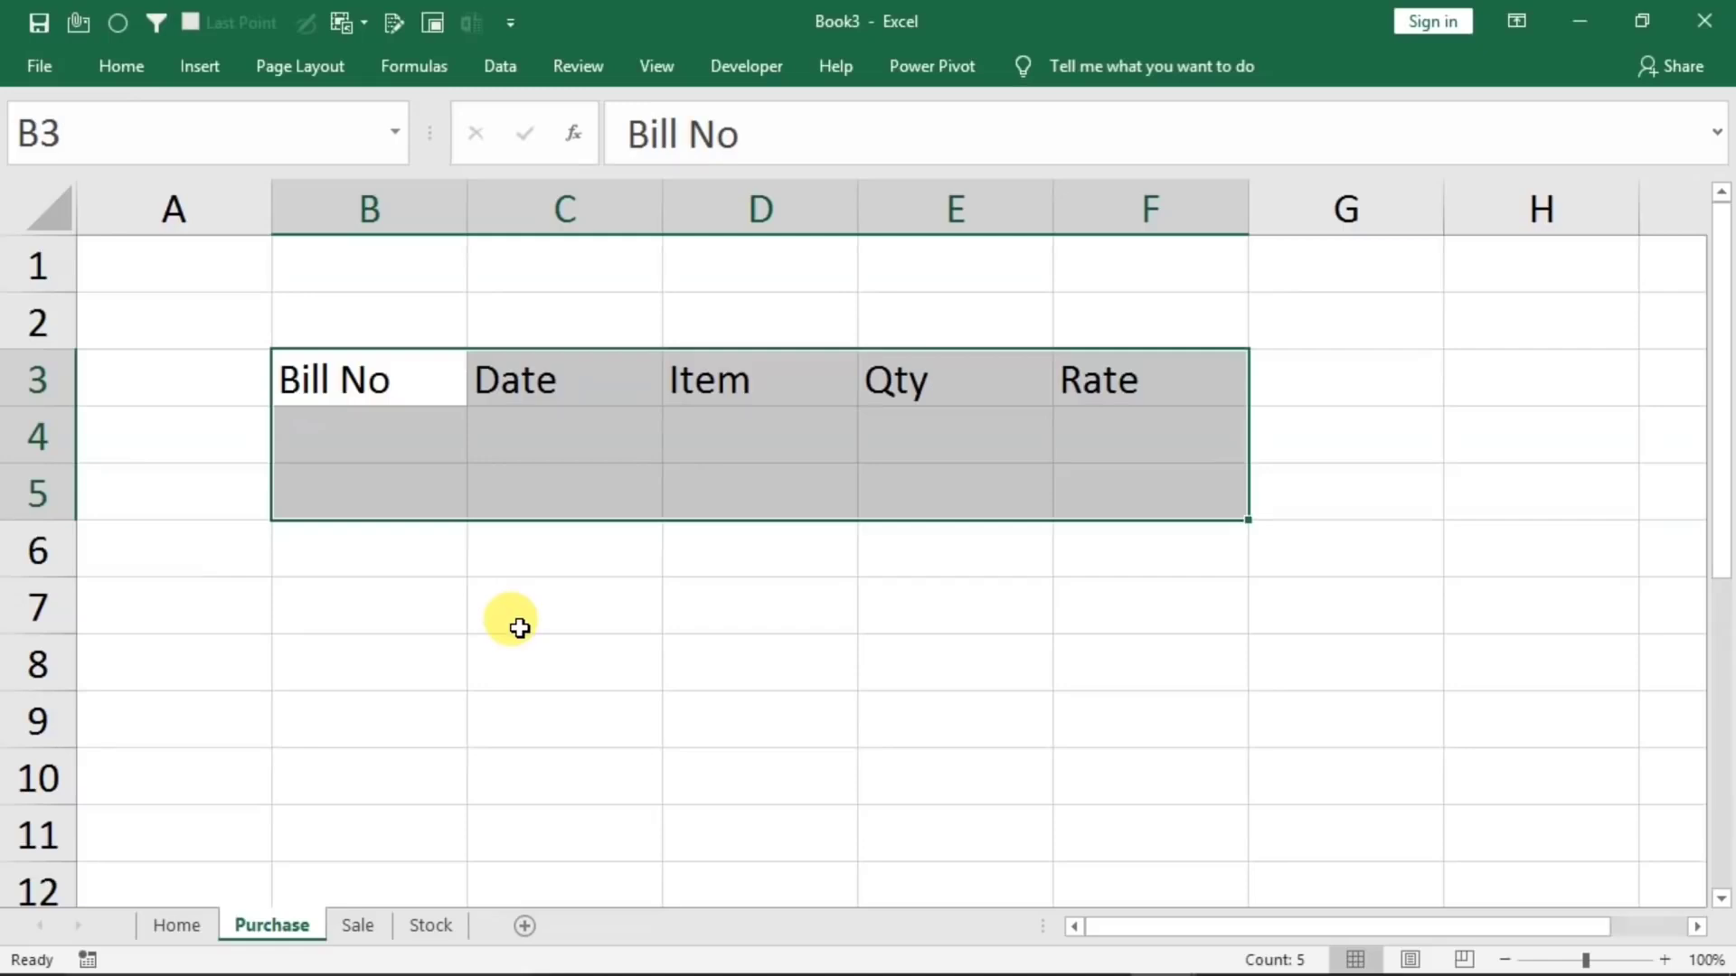
key("ctrl+t")
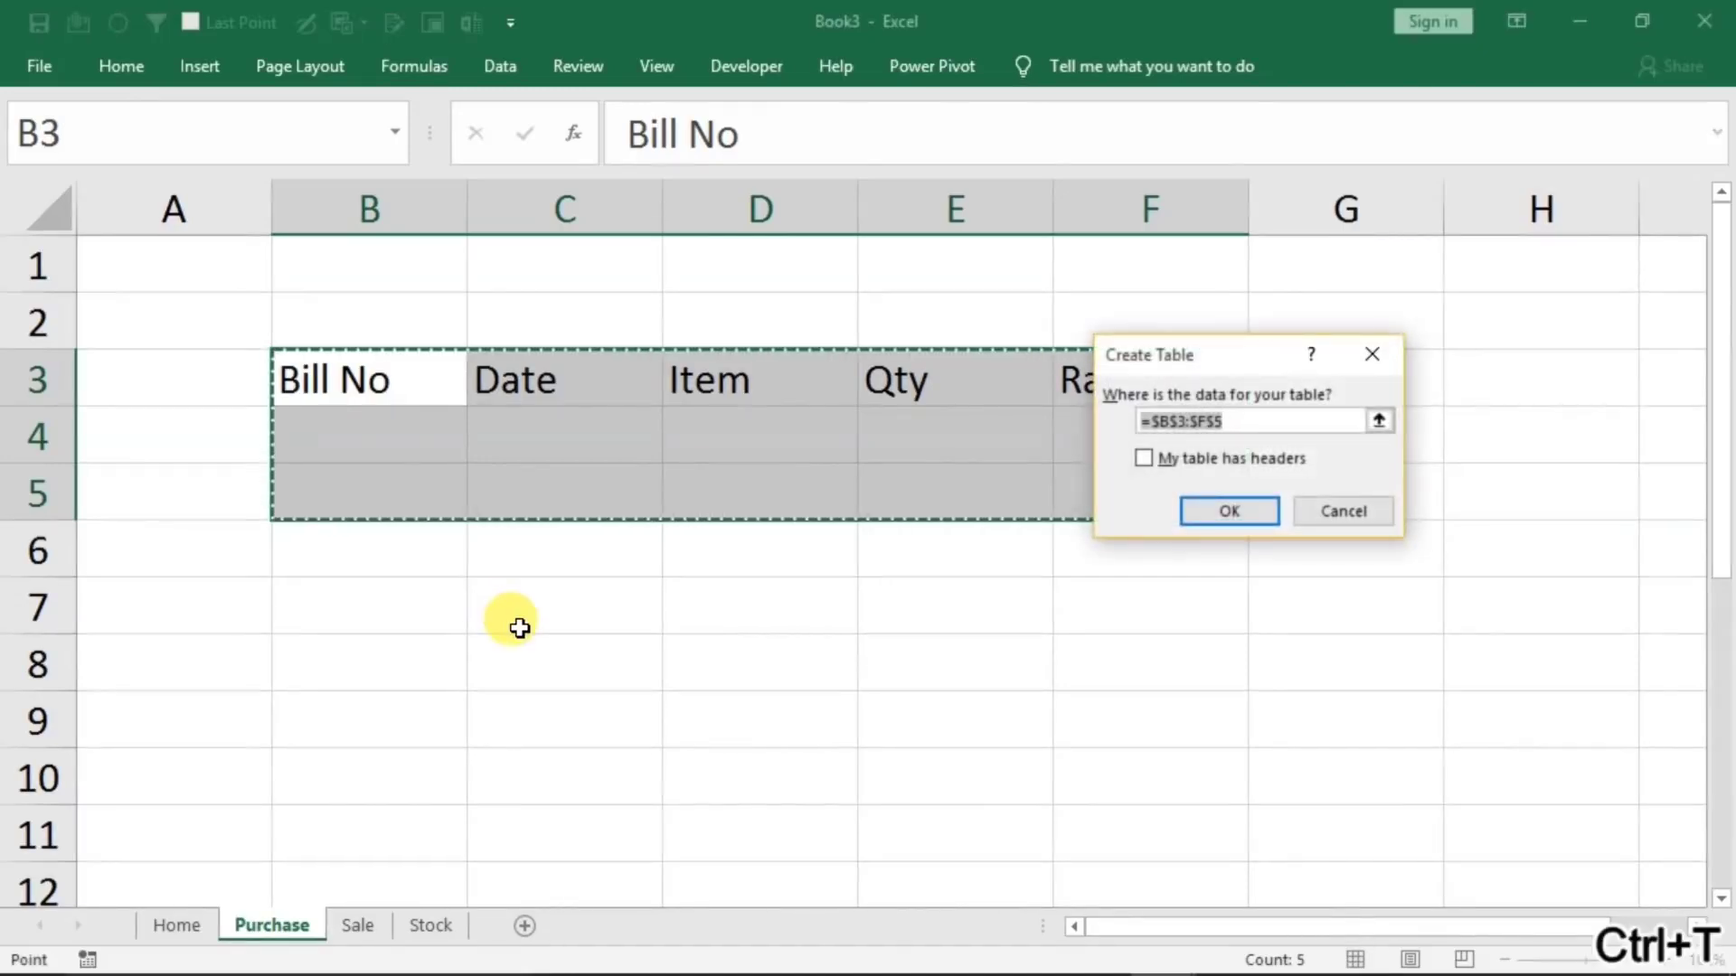
left_click(1146, 459)
left_click(1203, 514)
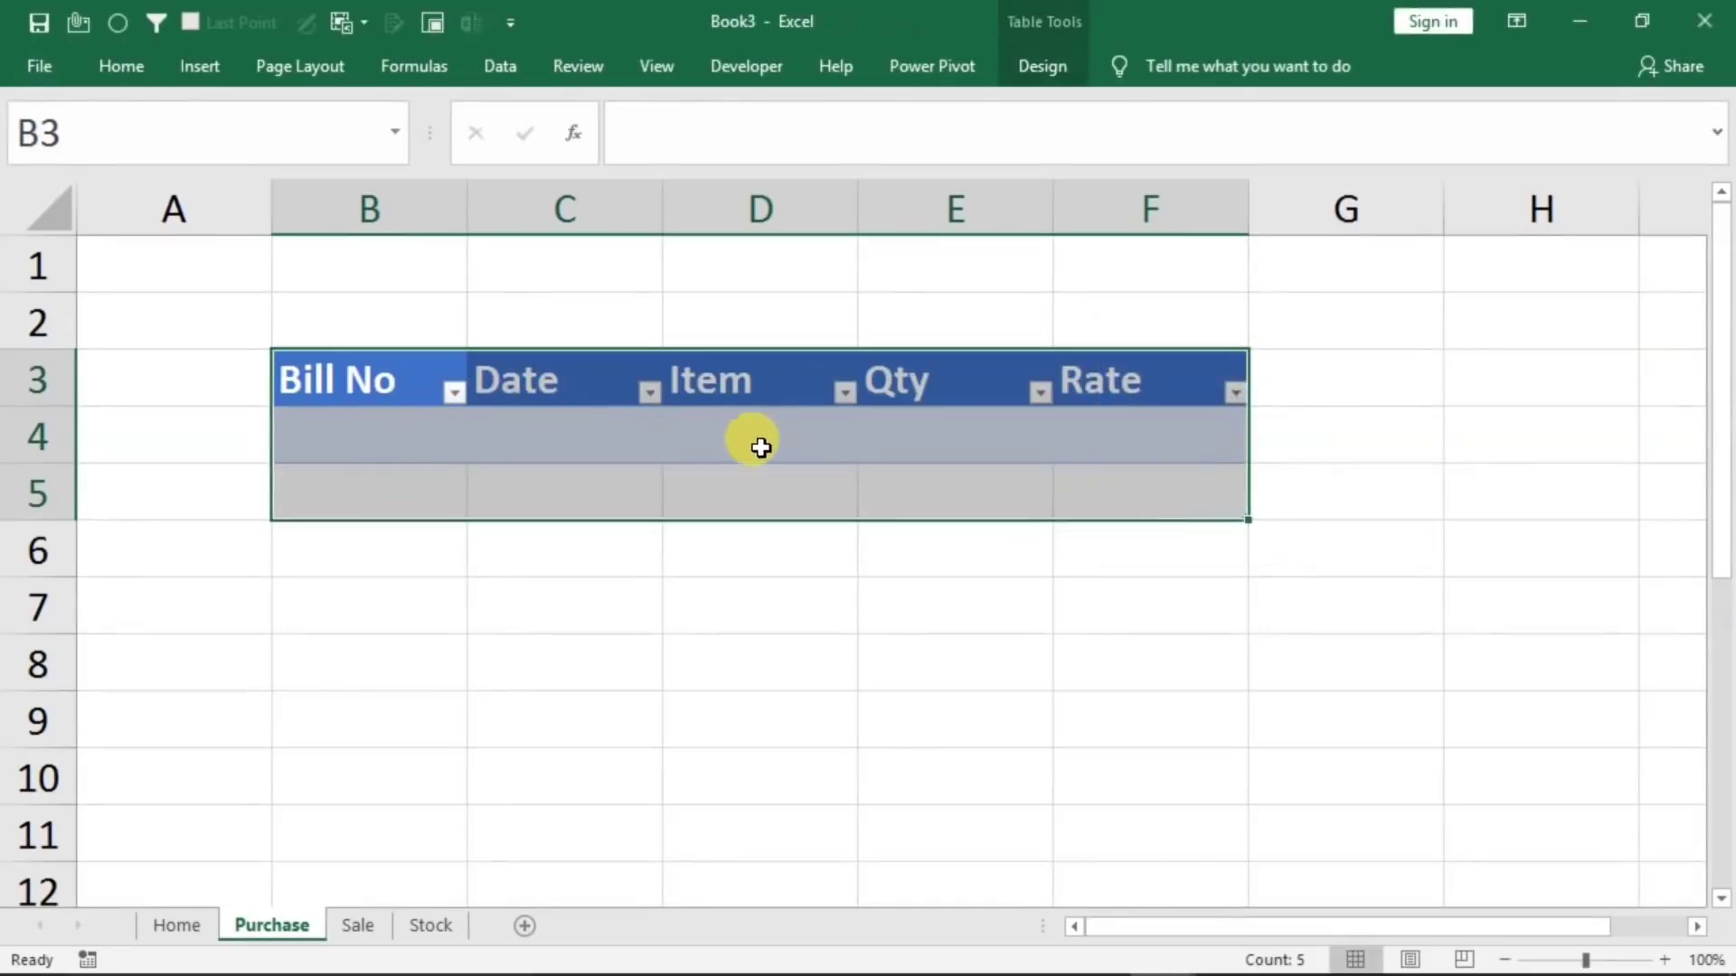
left_click(546, 478)
Merge and center cells B1:F2 above the Purchase table and enter the title "Purchase Entry"
left_click_drag(449, 276, 1108, 317)
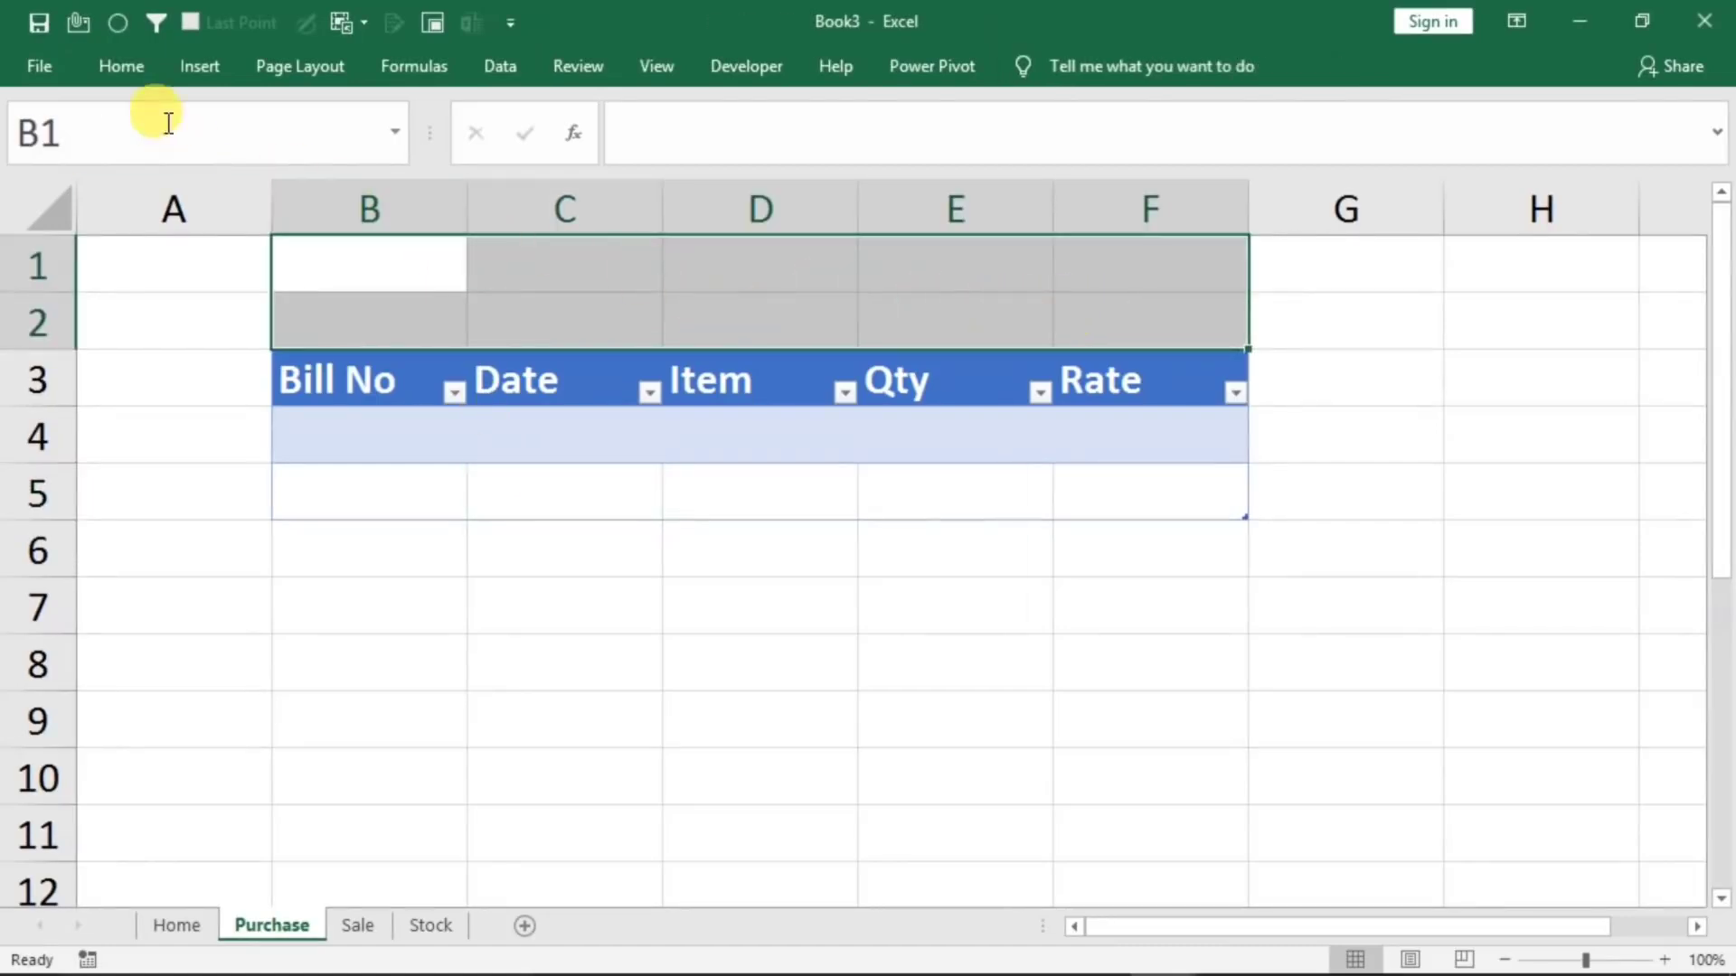
left_click(127, 66)
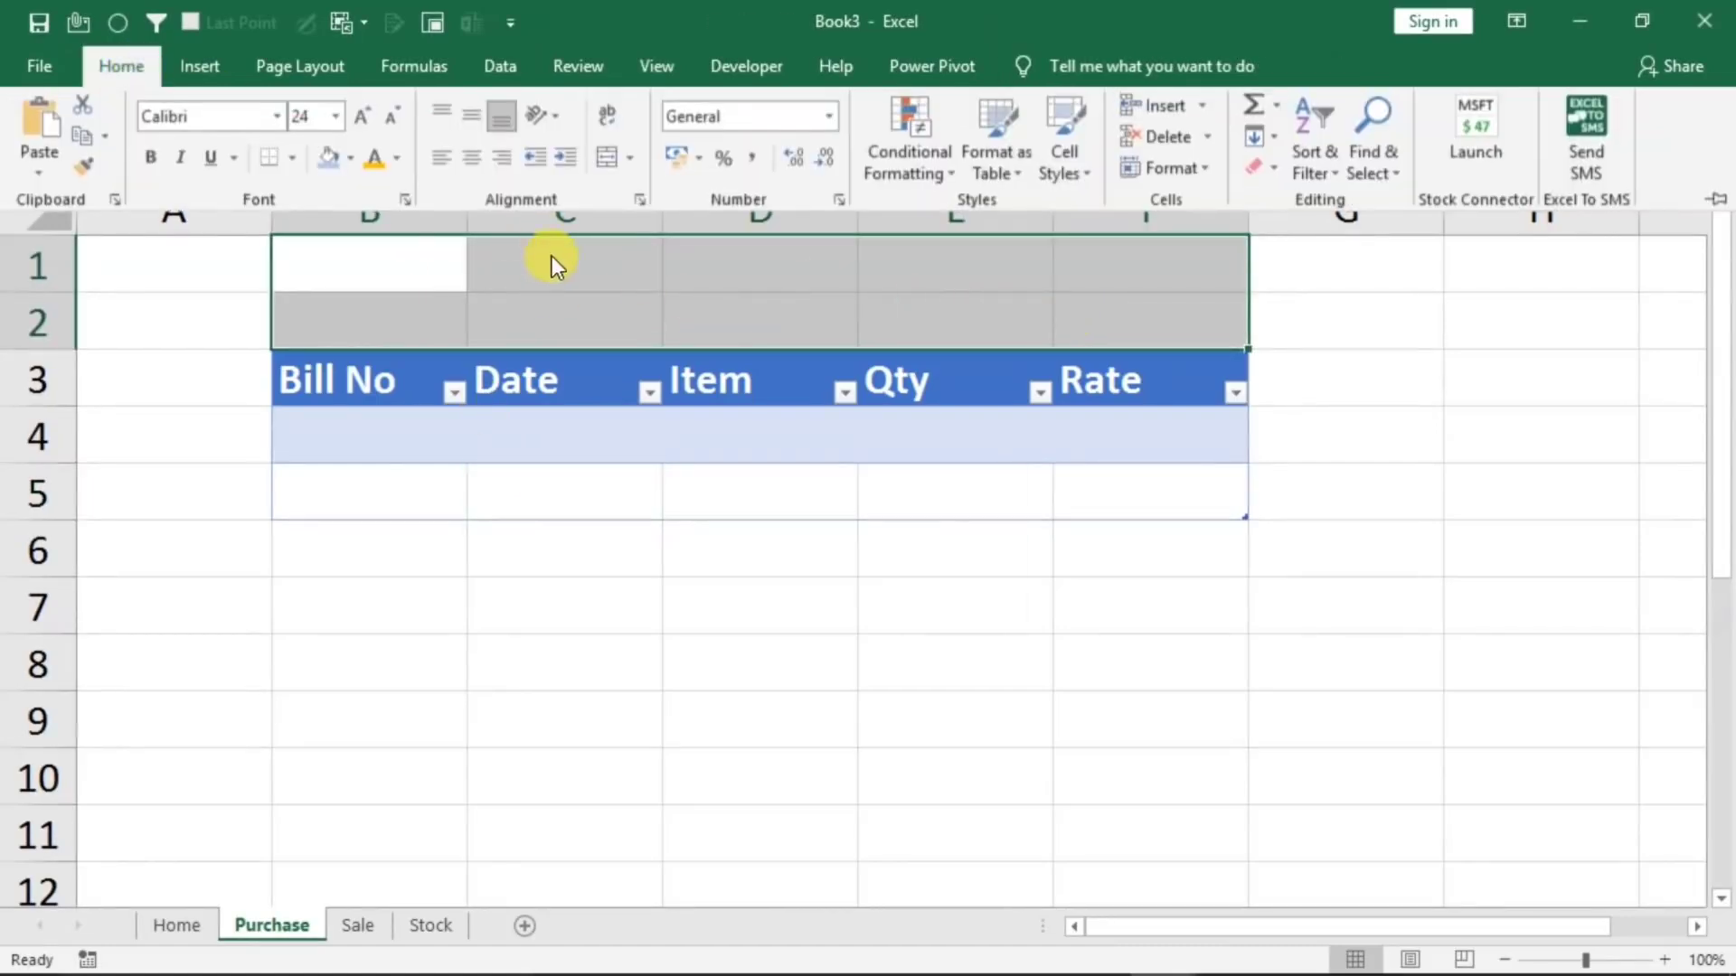
left_click(607, 164)
left_click(606, 382)
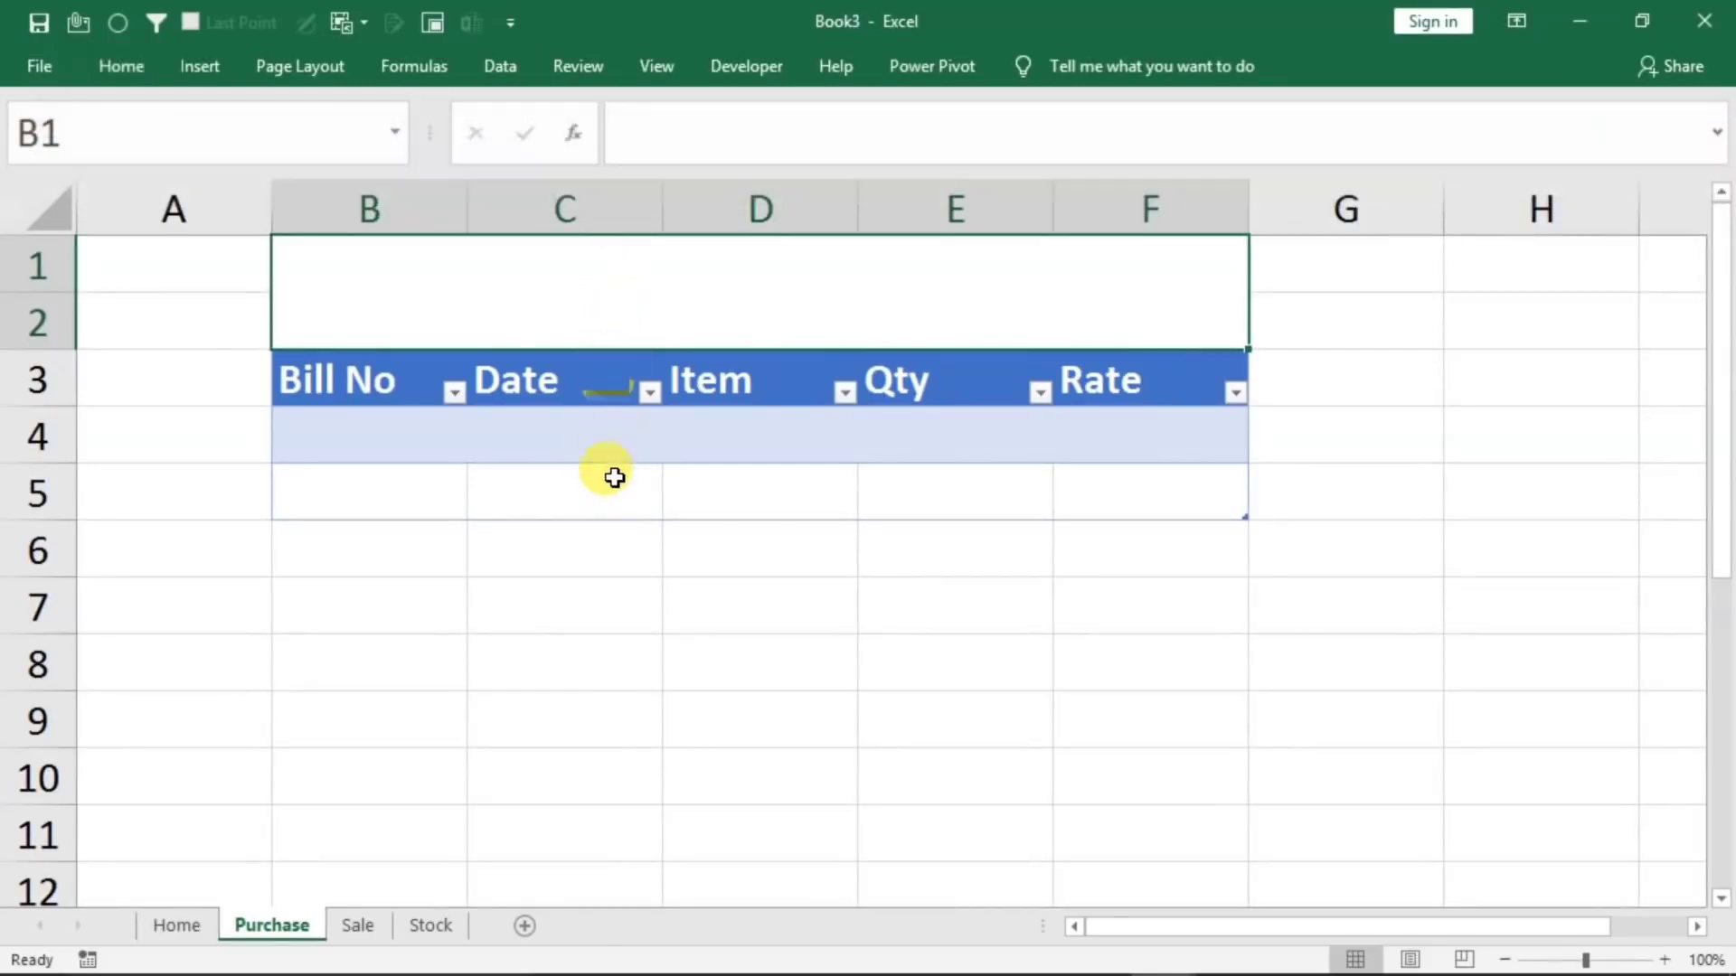
type("Pu")
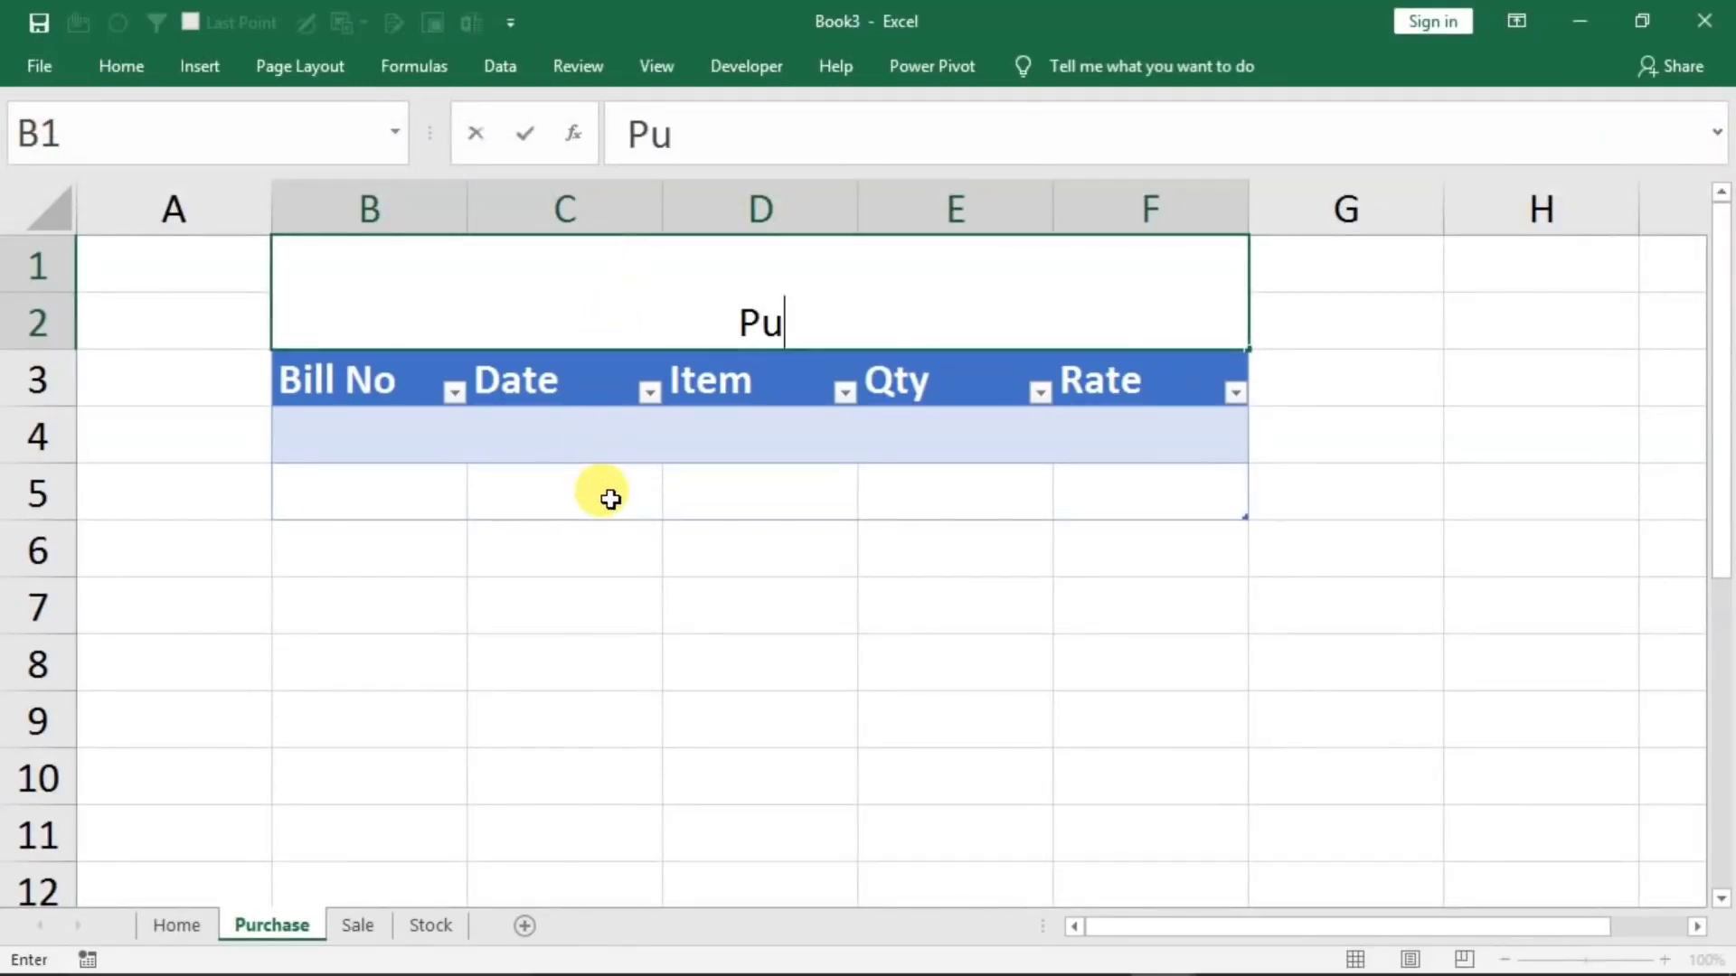
type("ase")
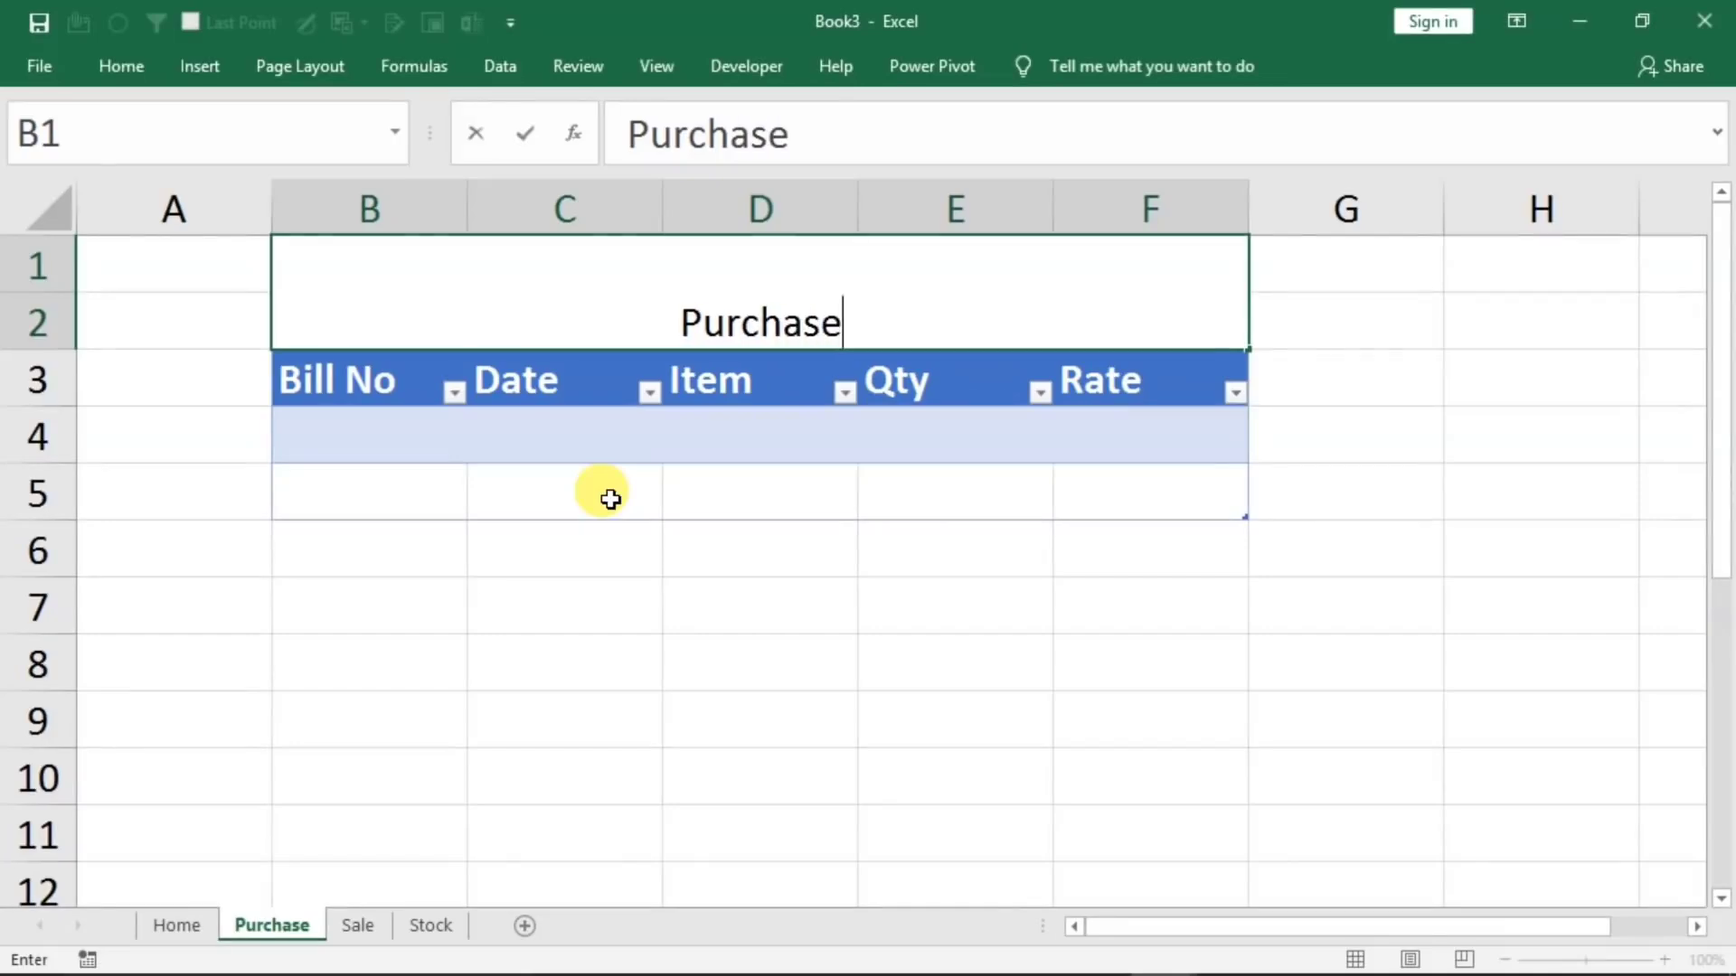
type(" Entry")
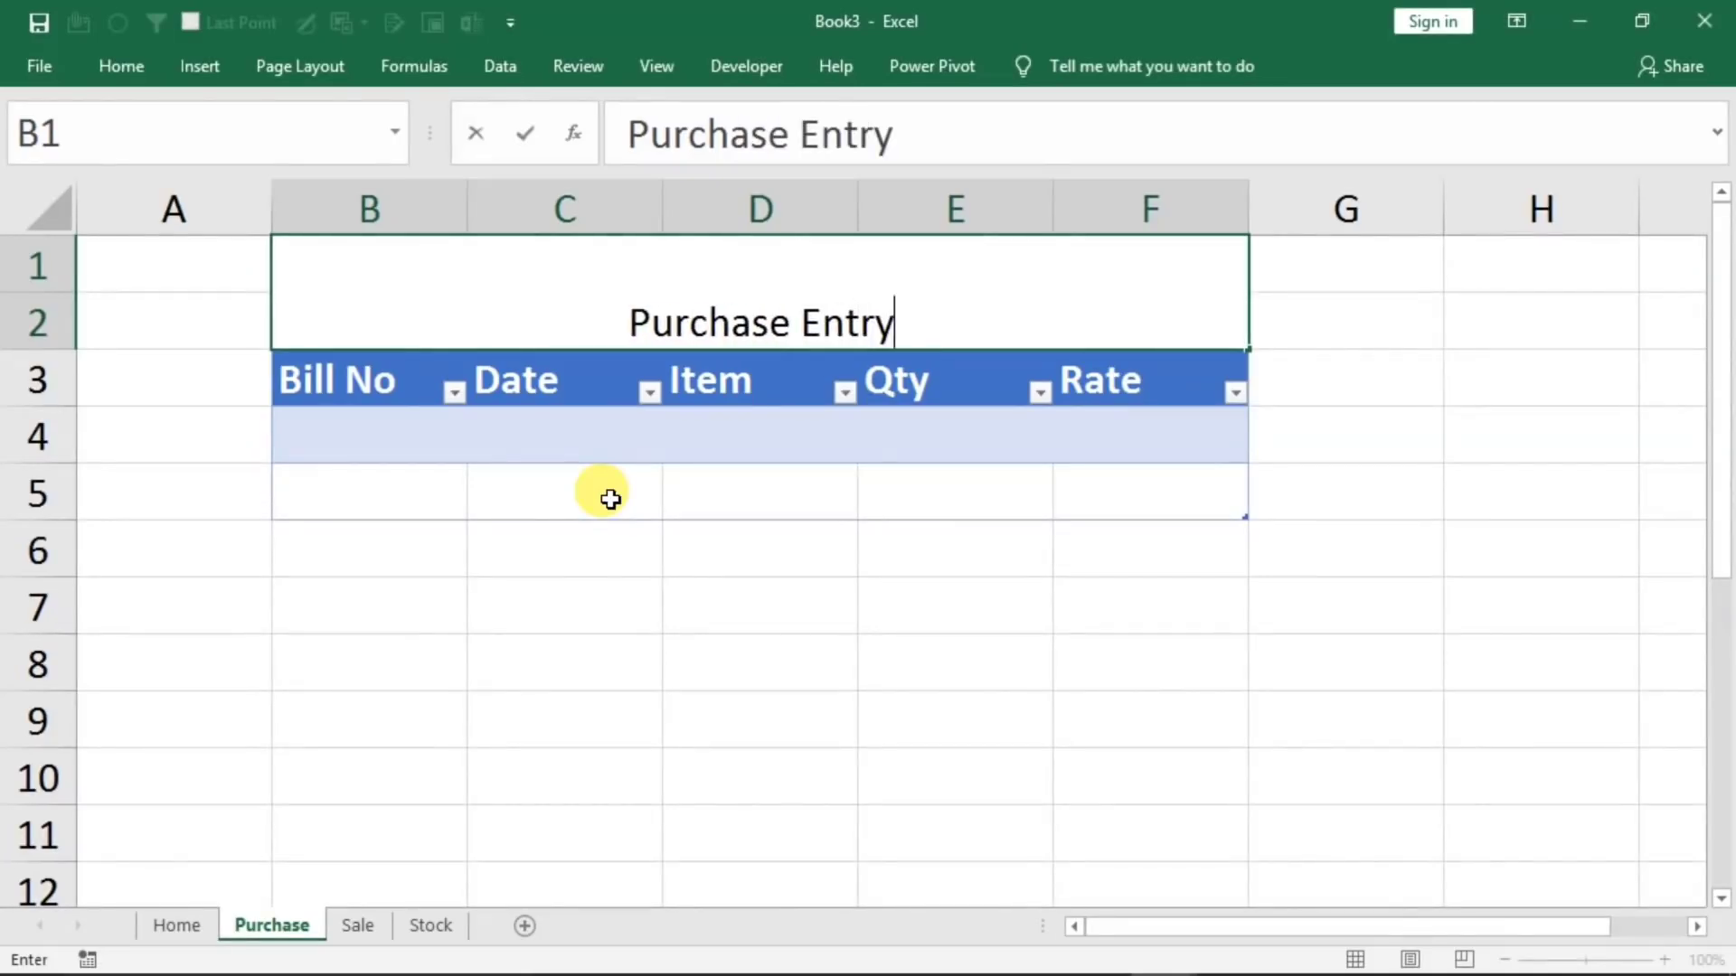
left_click(744, 601)
Set the Purchase Entry title to font size 36 and align it vertically in the middle
left_click(697, 302)
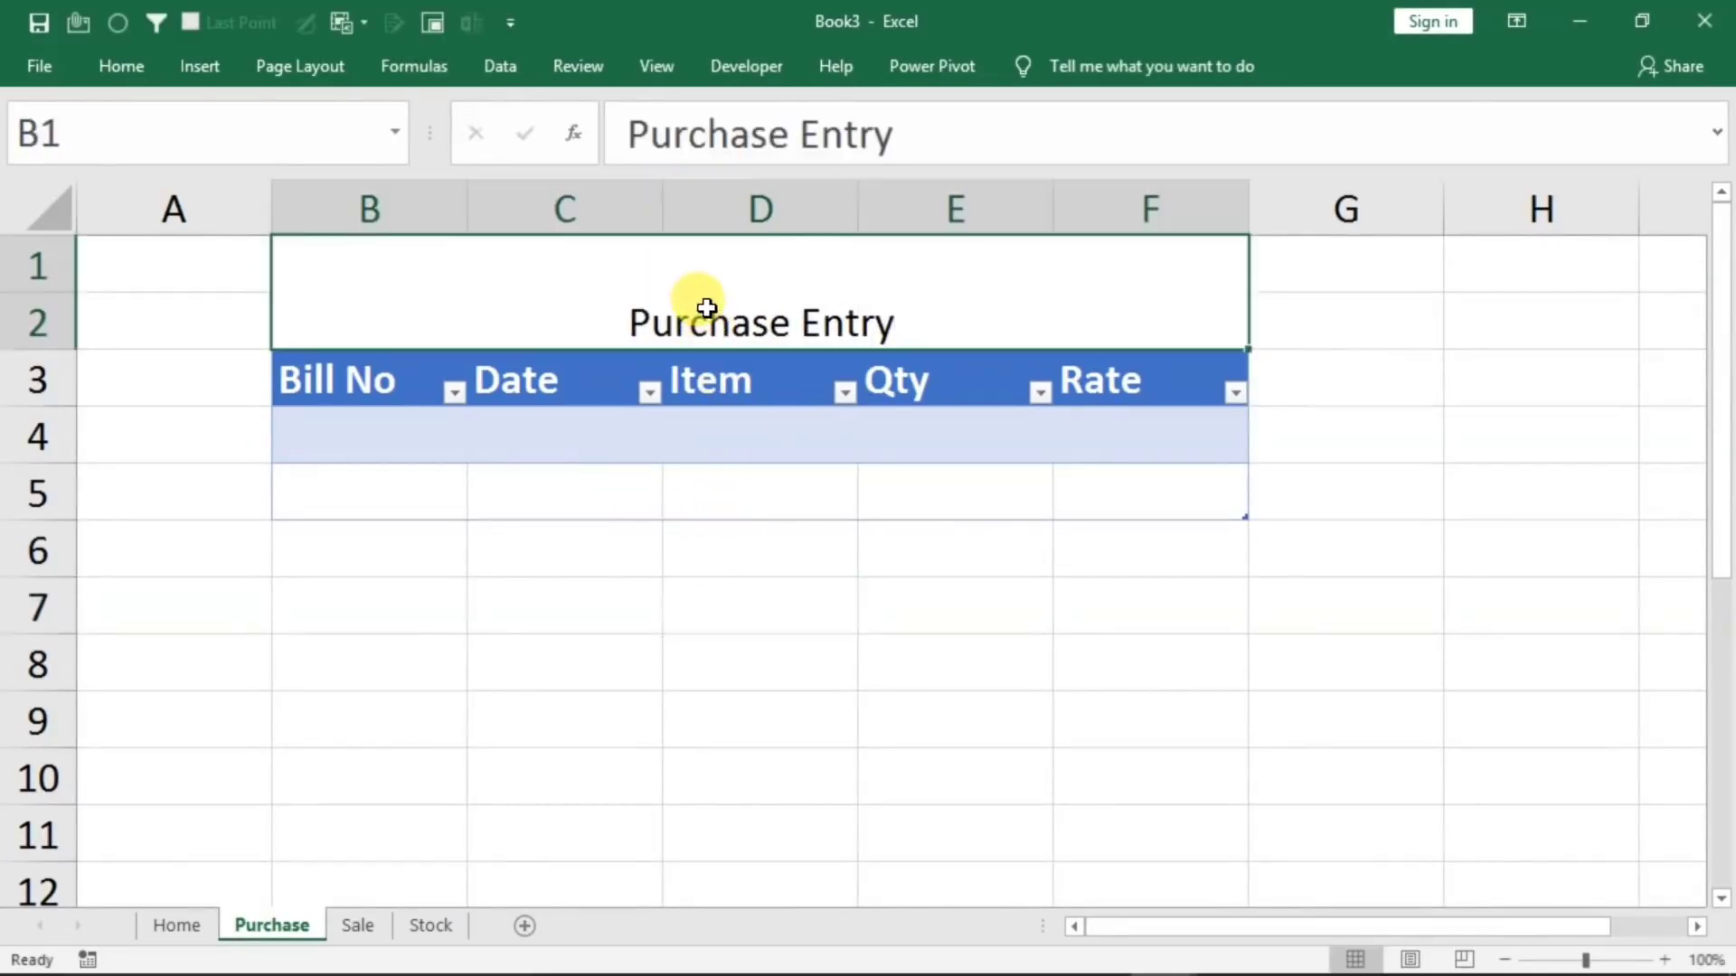
left_click(127, 68)
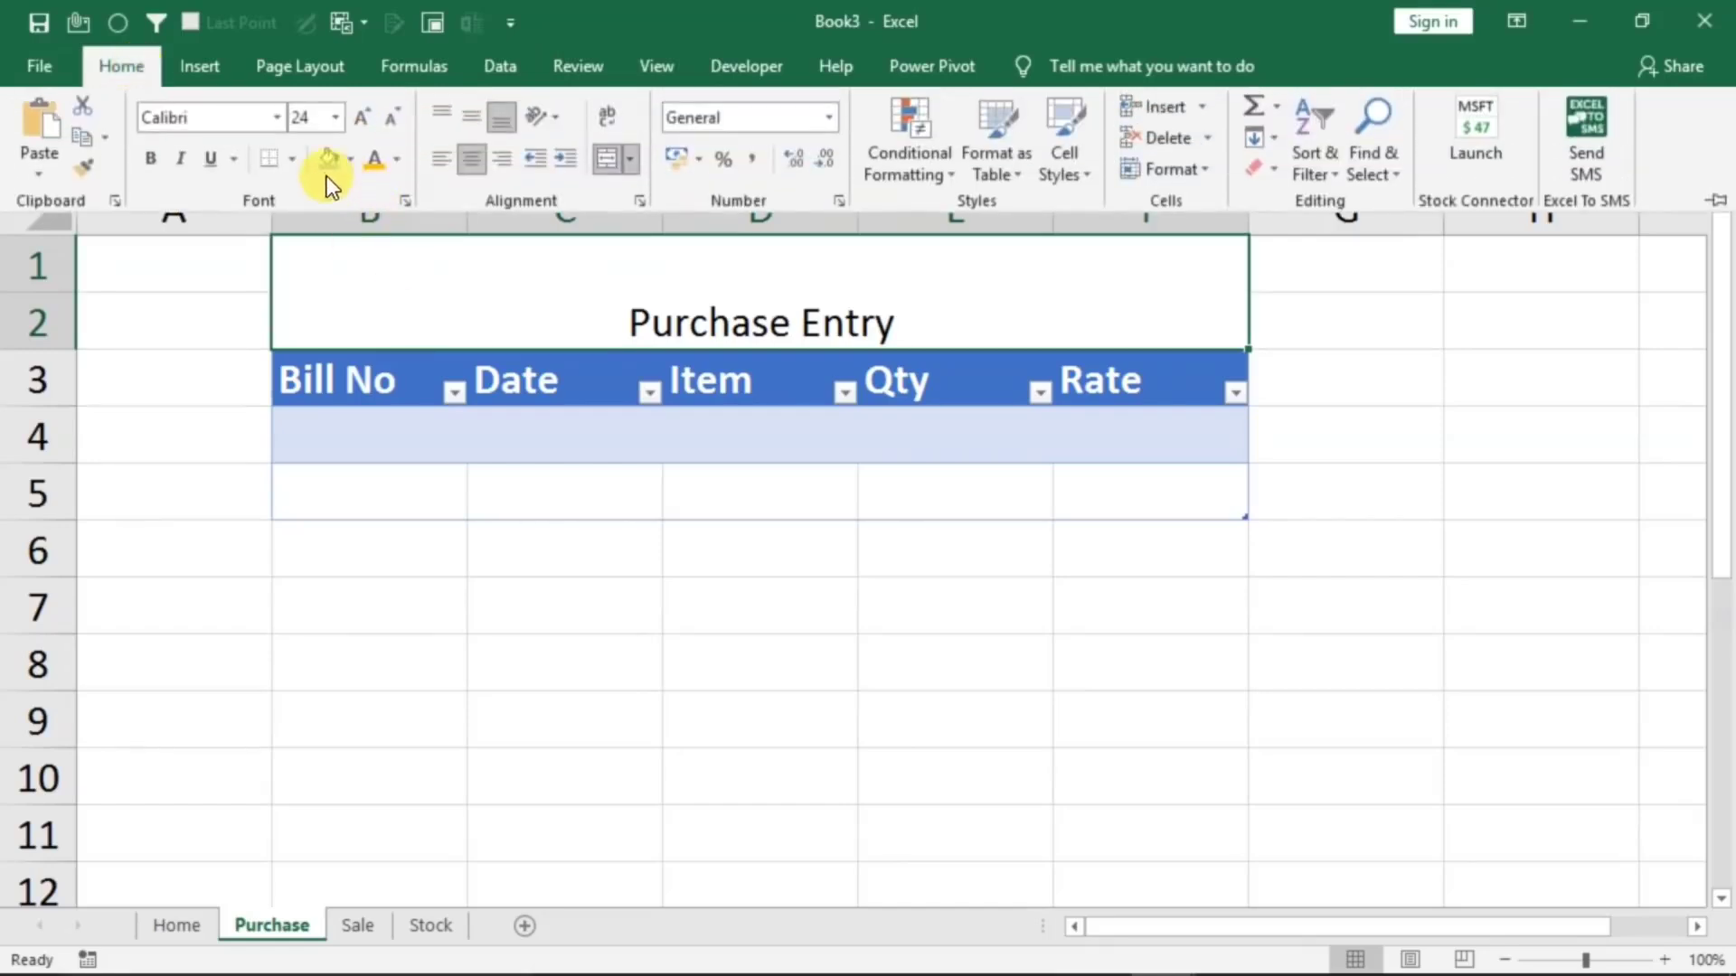
left_click(370, 117)
left_click(371, 118)
left_click(371, 118)
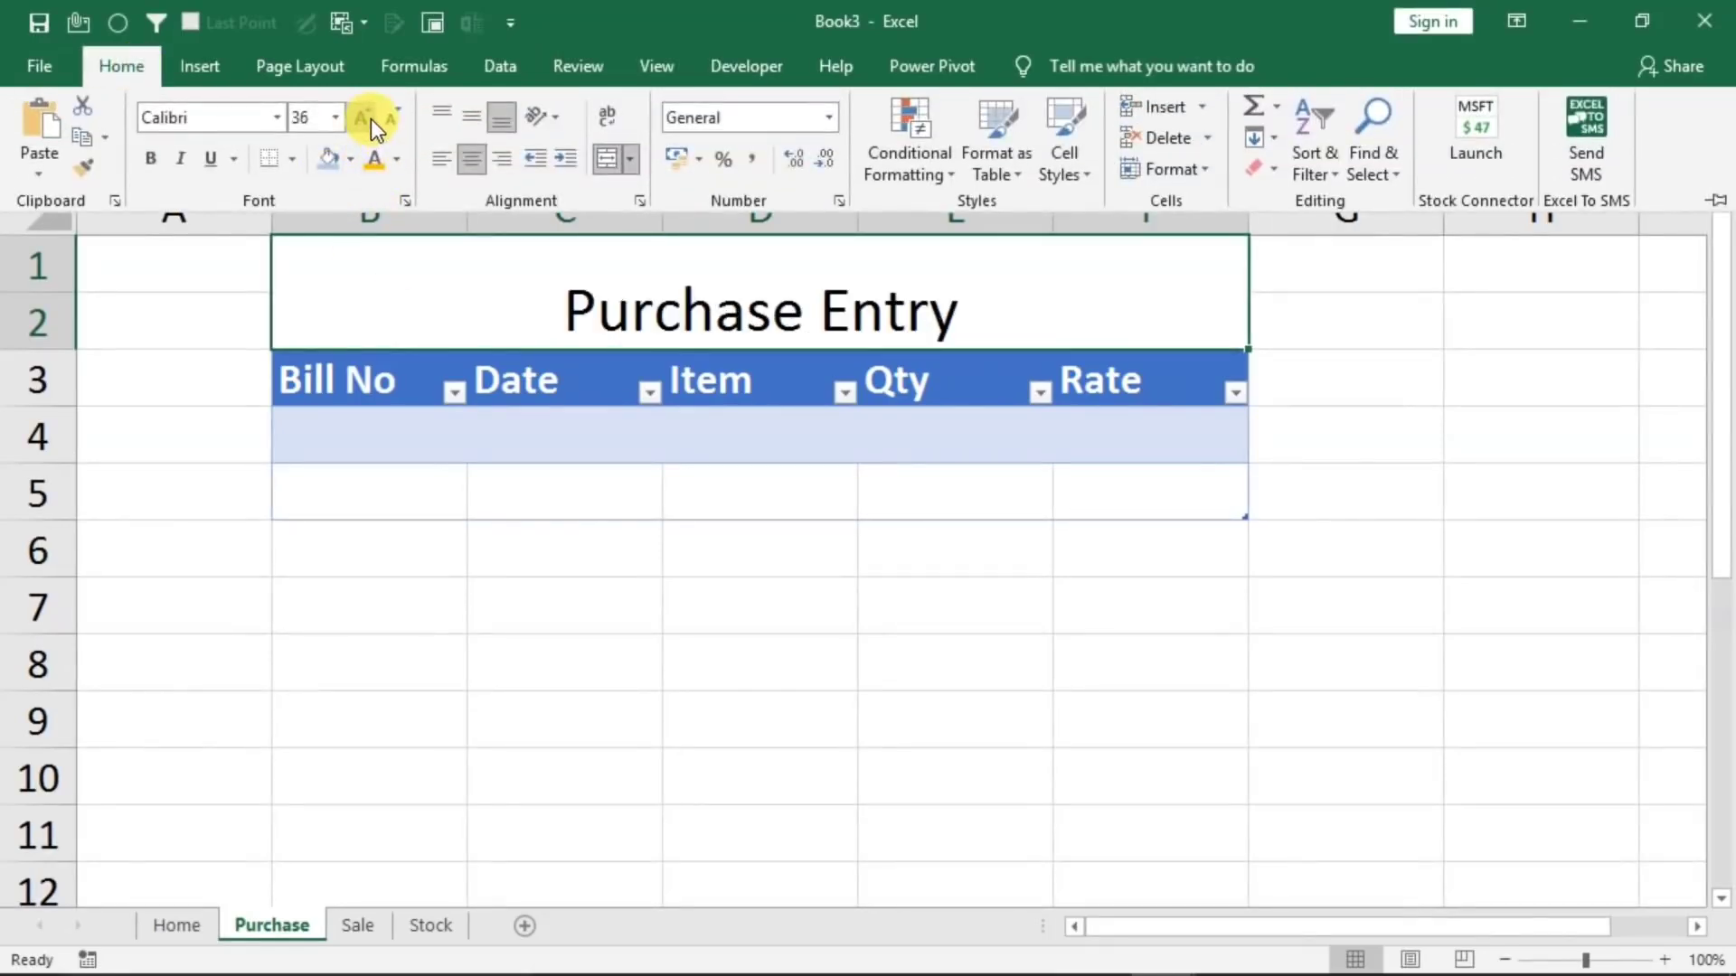
left_click(468, 121)
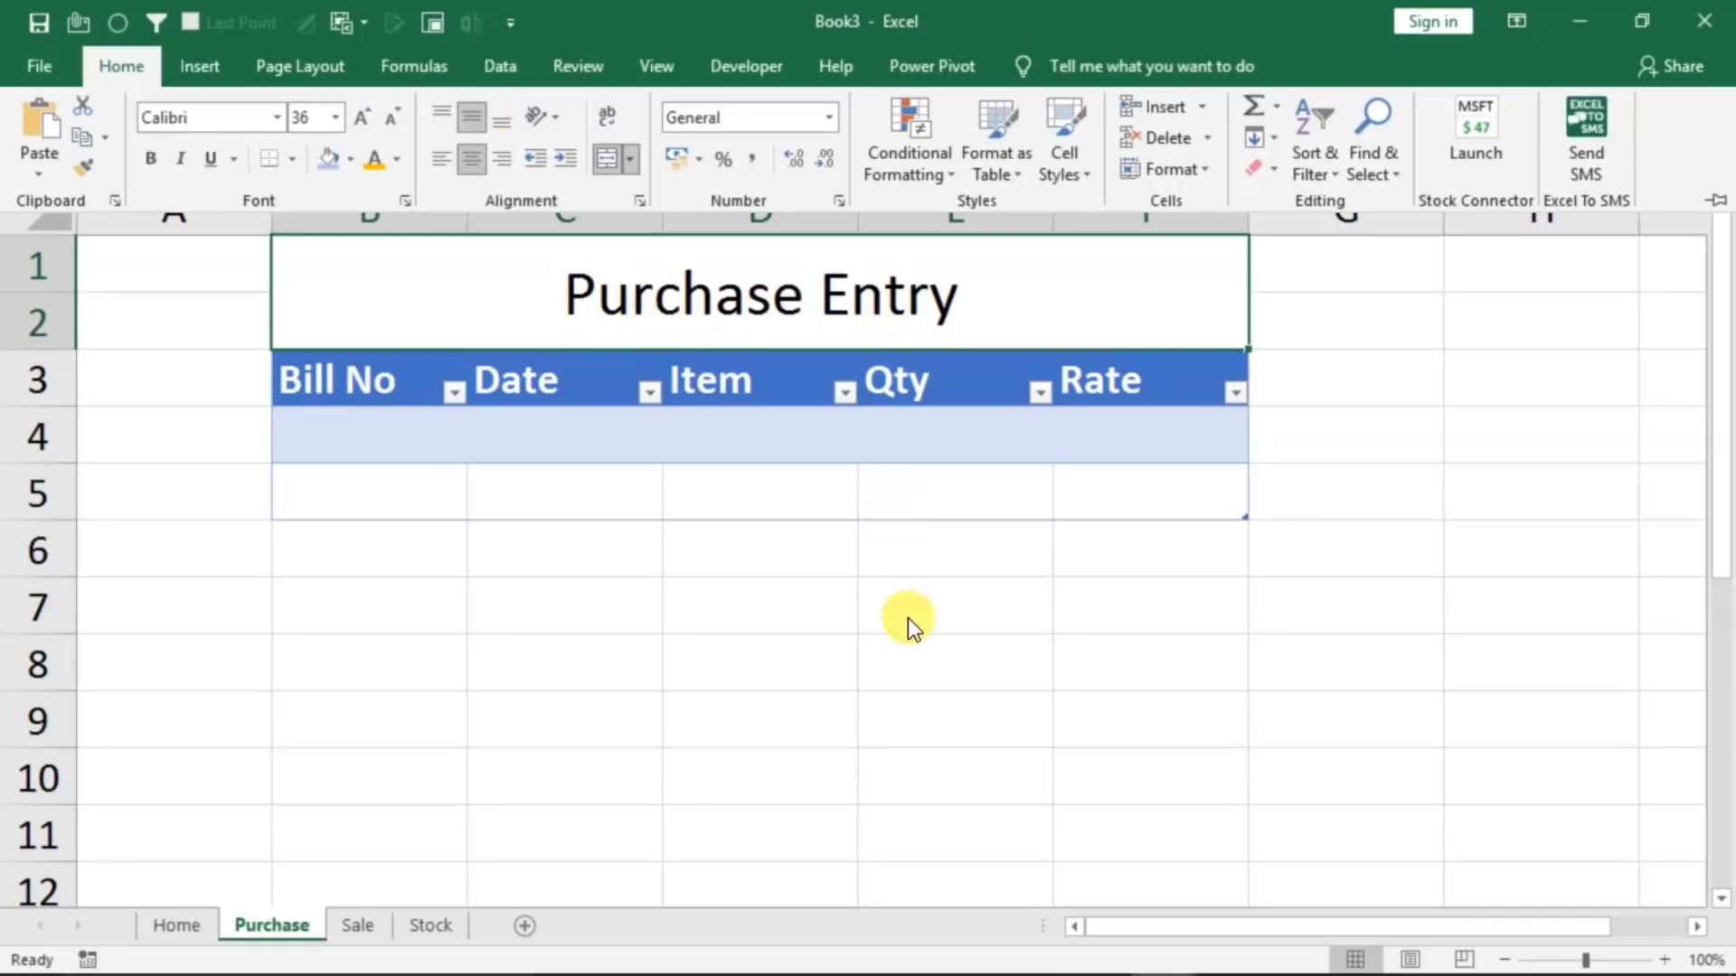
Fill the Purchase Entry title cell with a near-black theme color and make its text standard orange
left_click(356, 164)
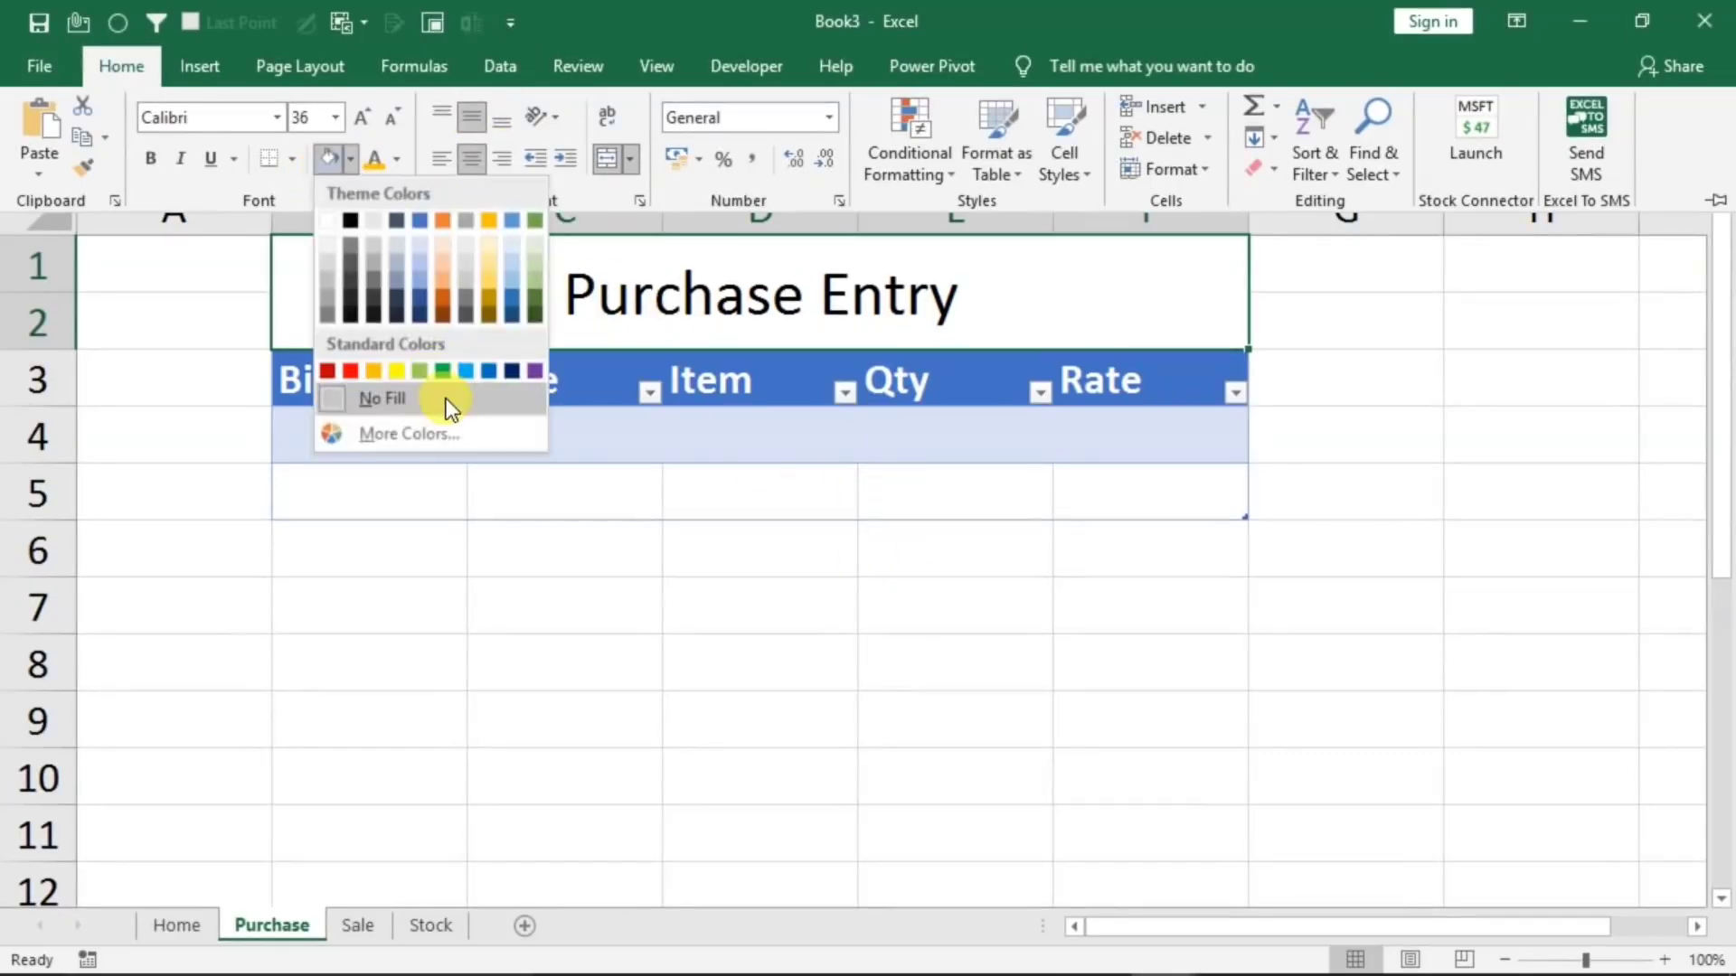
left_click(356, 316)
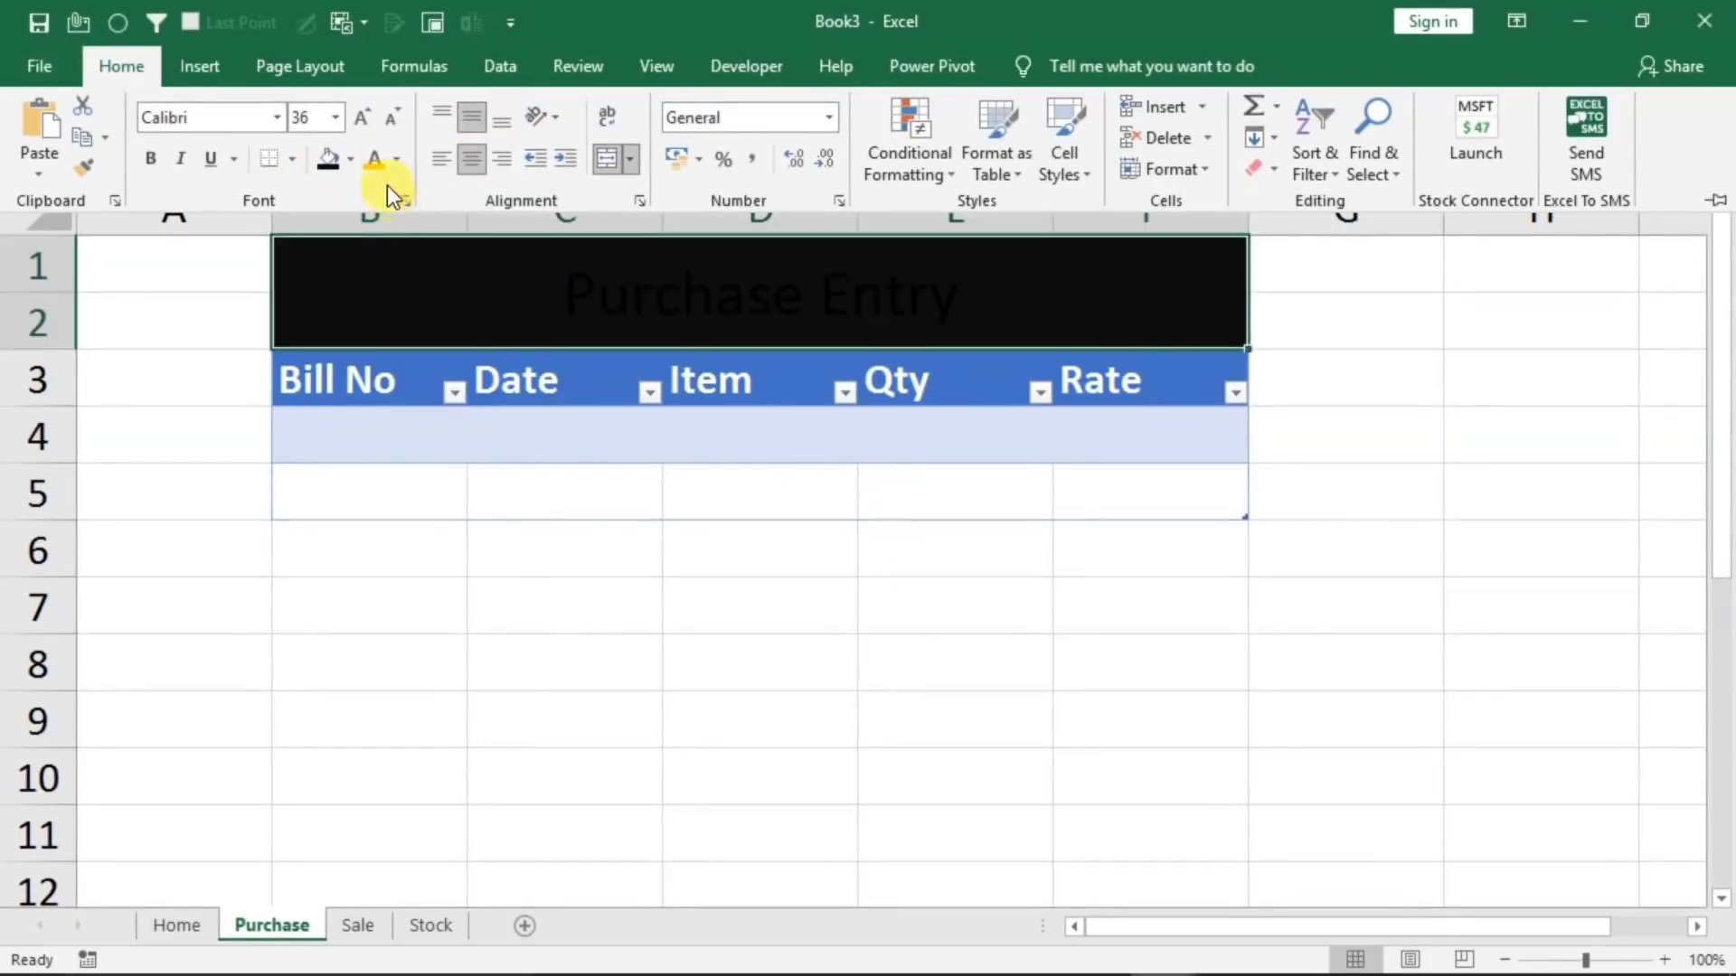
left_click(394, 160)
left_click(425, 403)
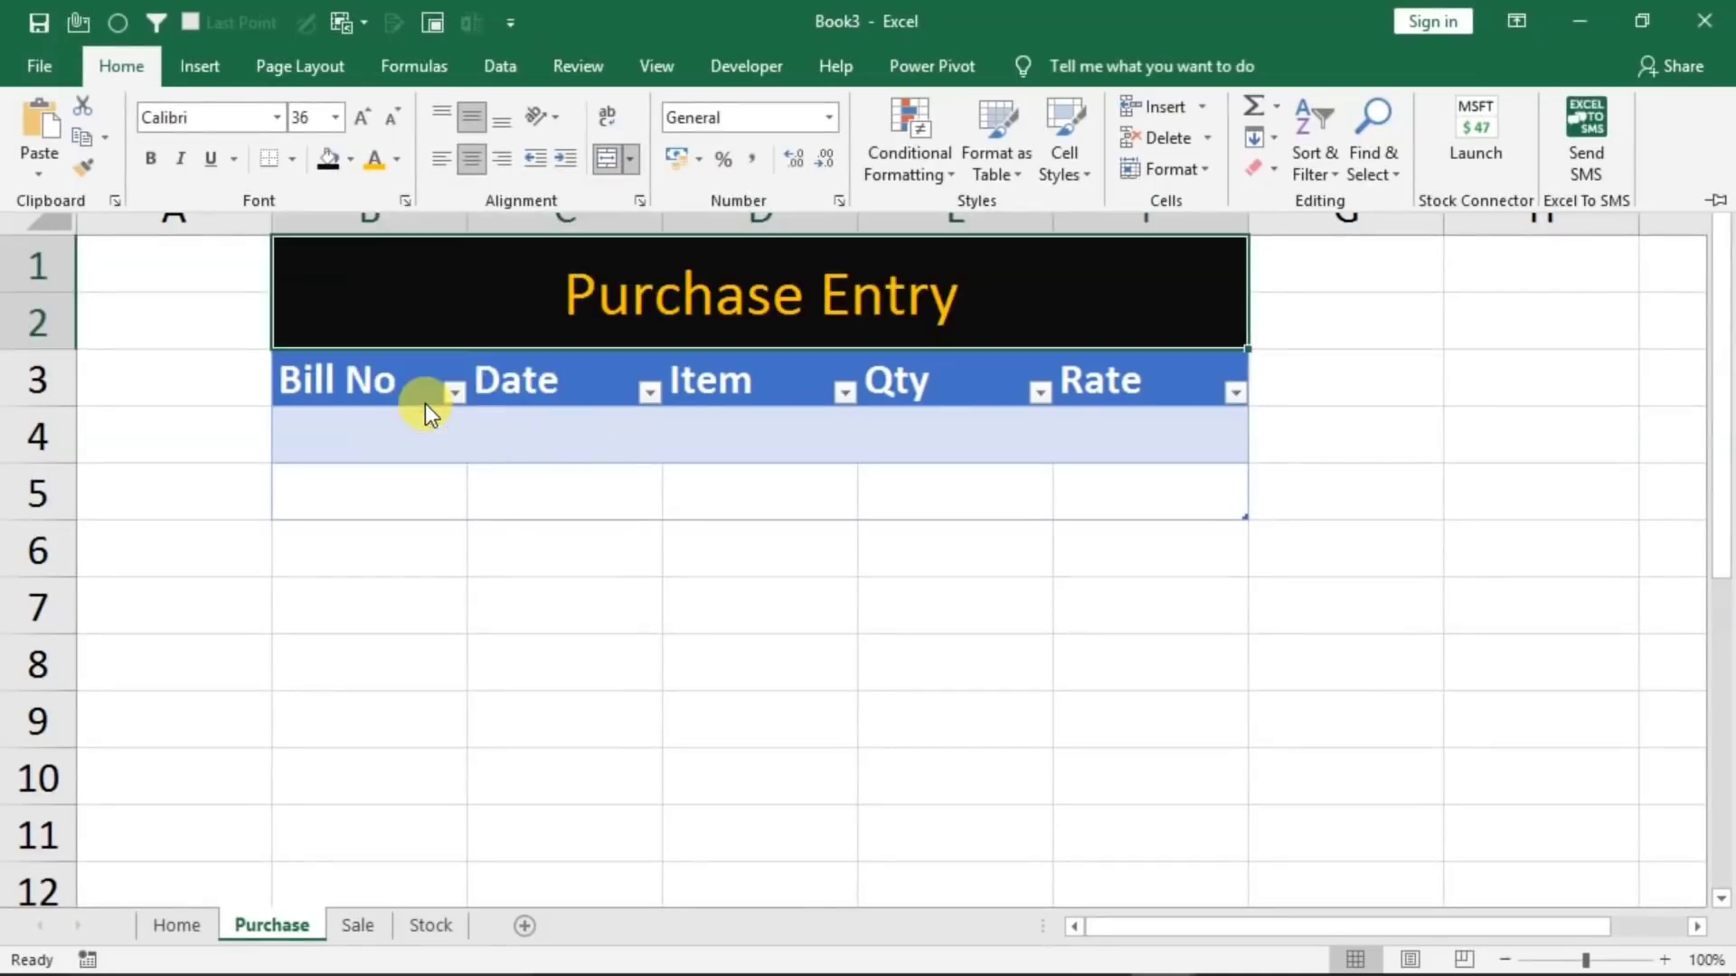
Make the Purchase Entry title bold
left_click(161, 166)
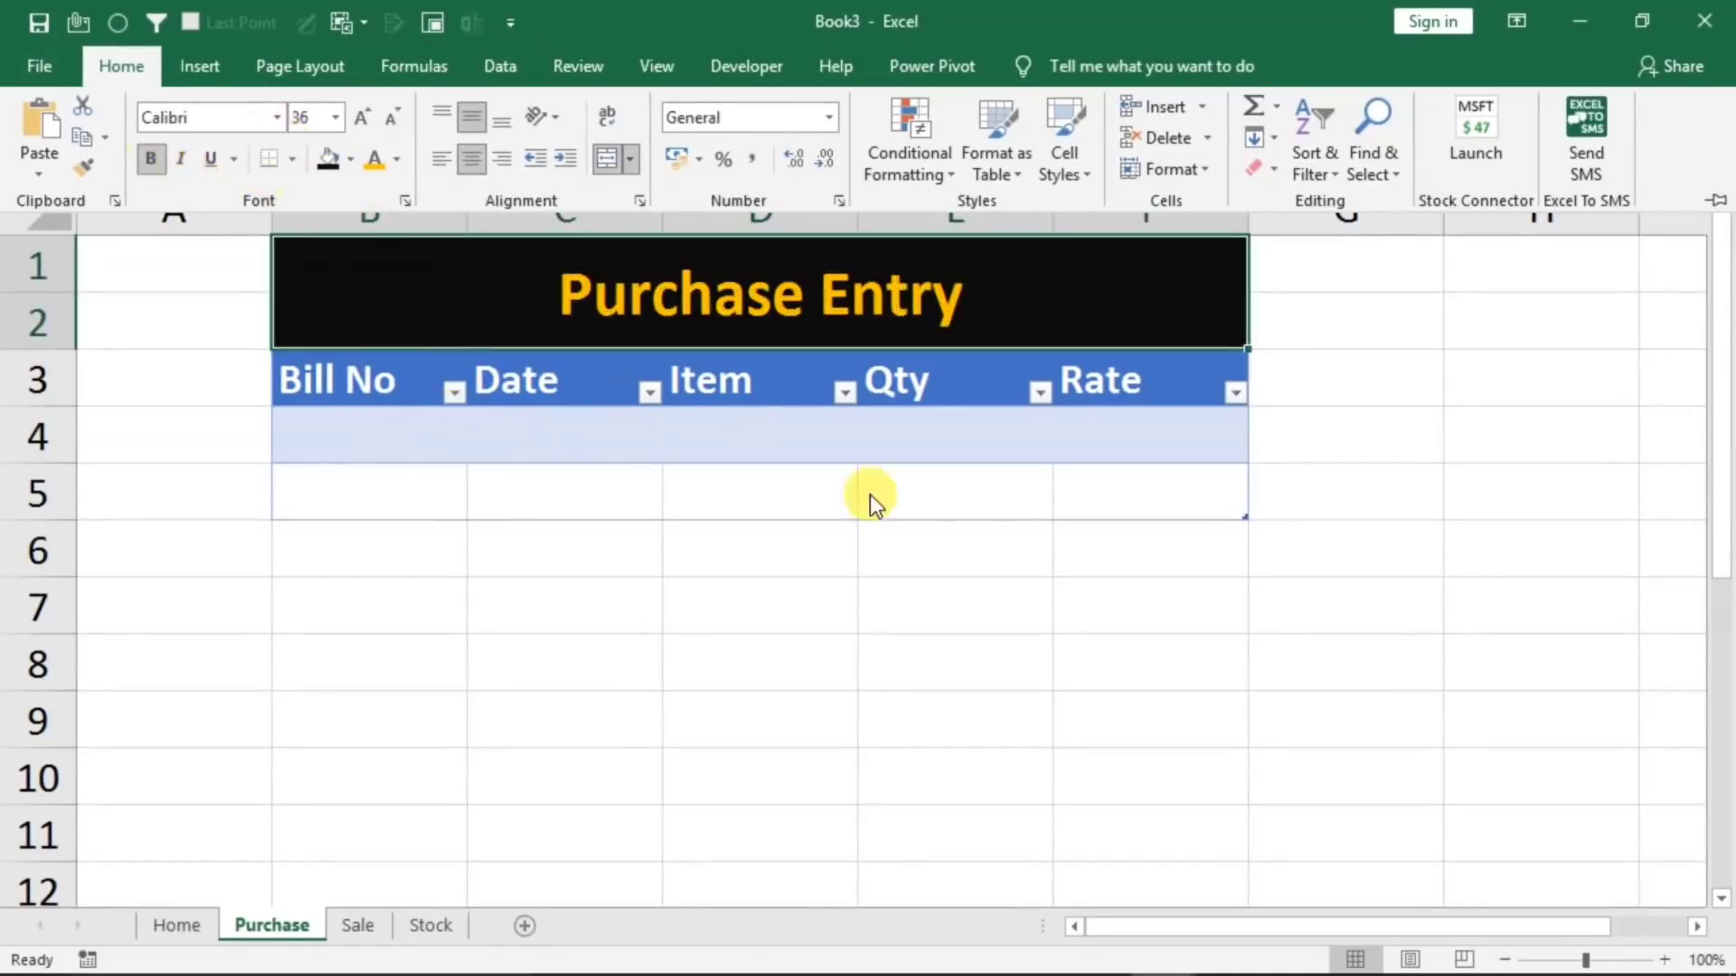
left_click(1066, 605)
left_click(1077, 612)
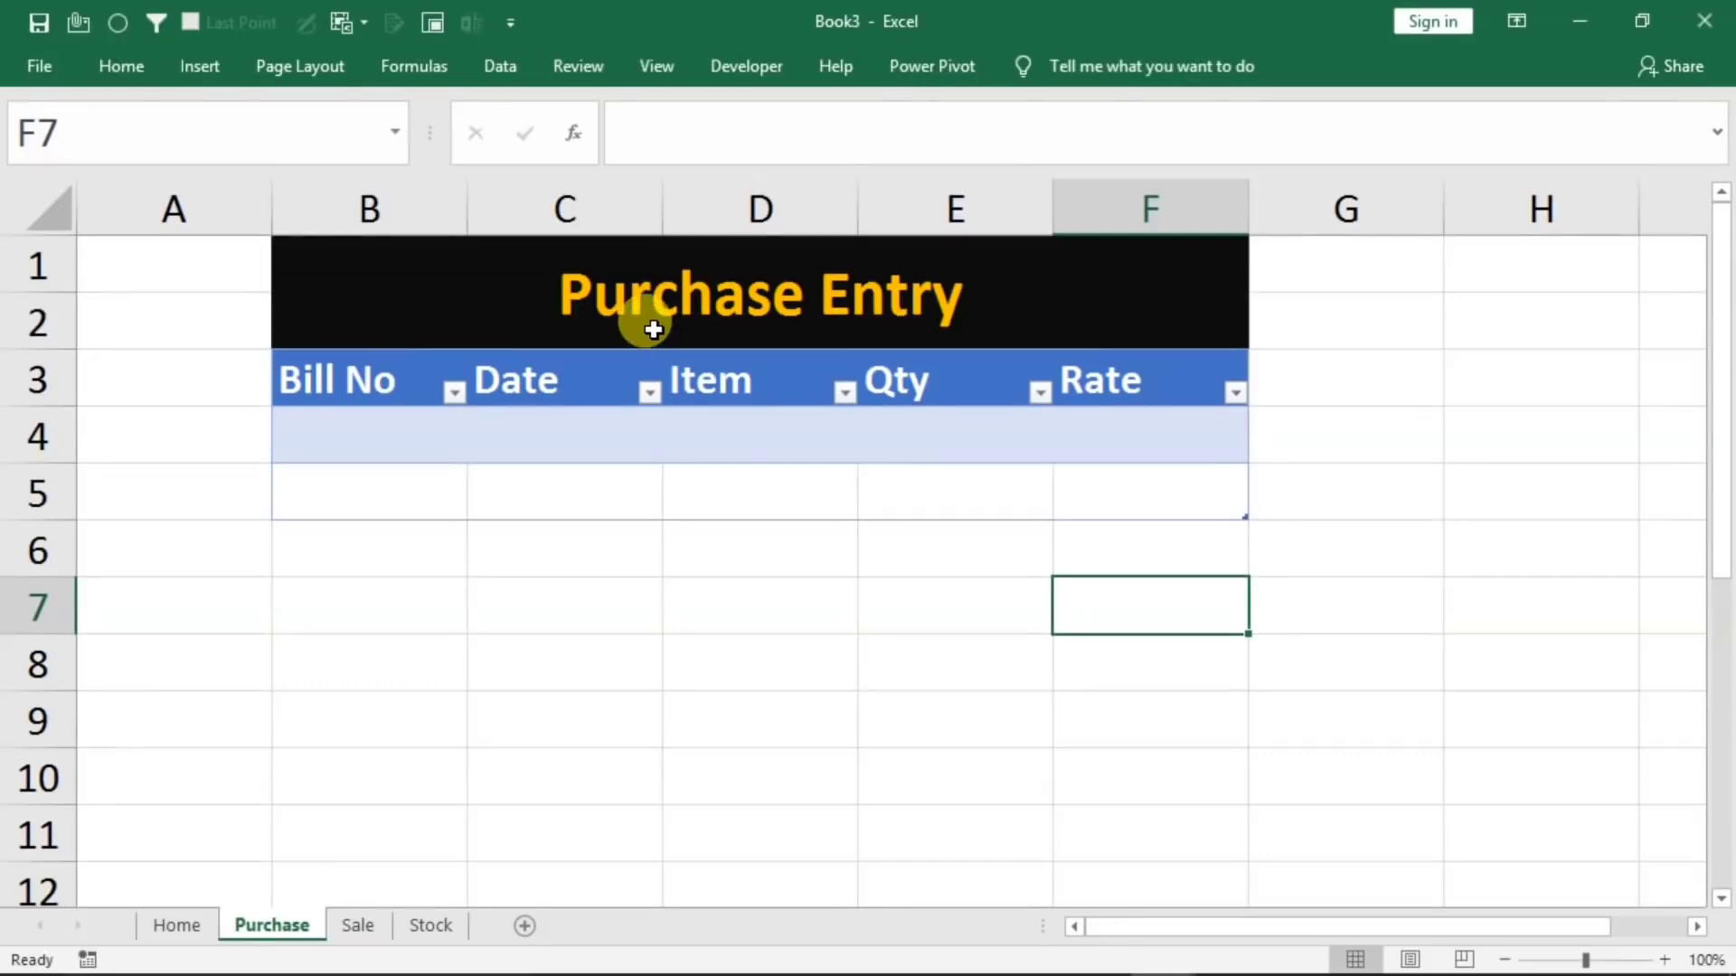
Turn off banded rows for the table on the Purchase sheet
left_click(518, 477)
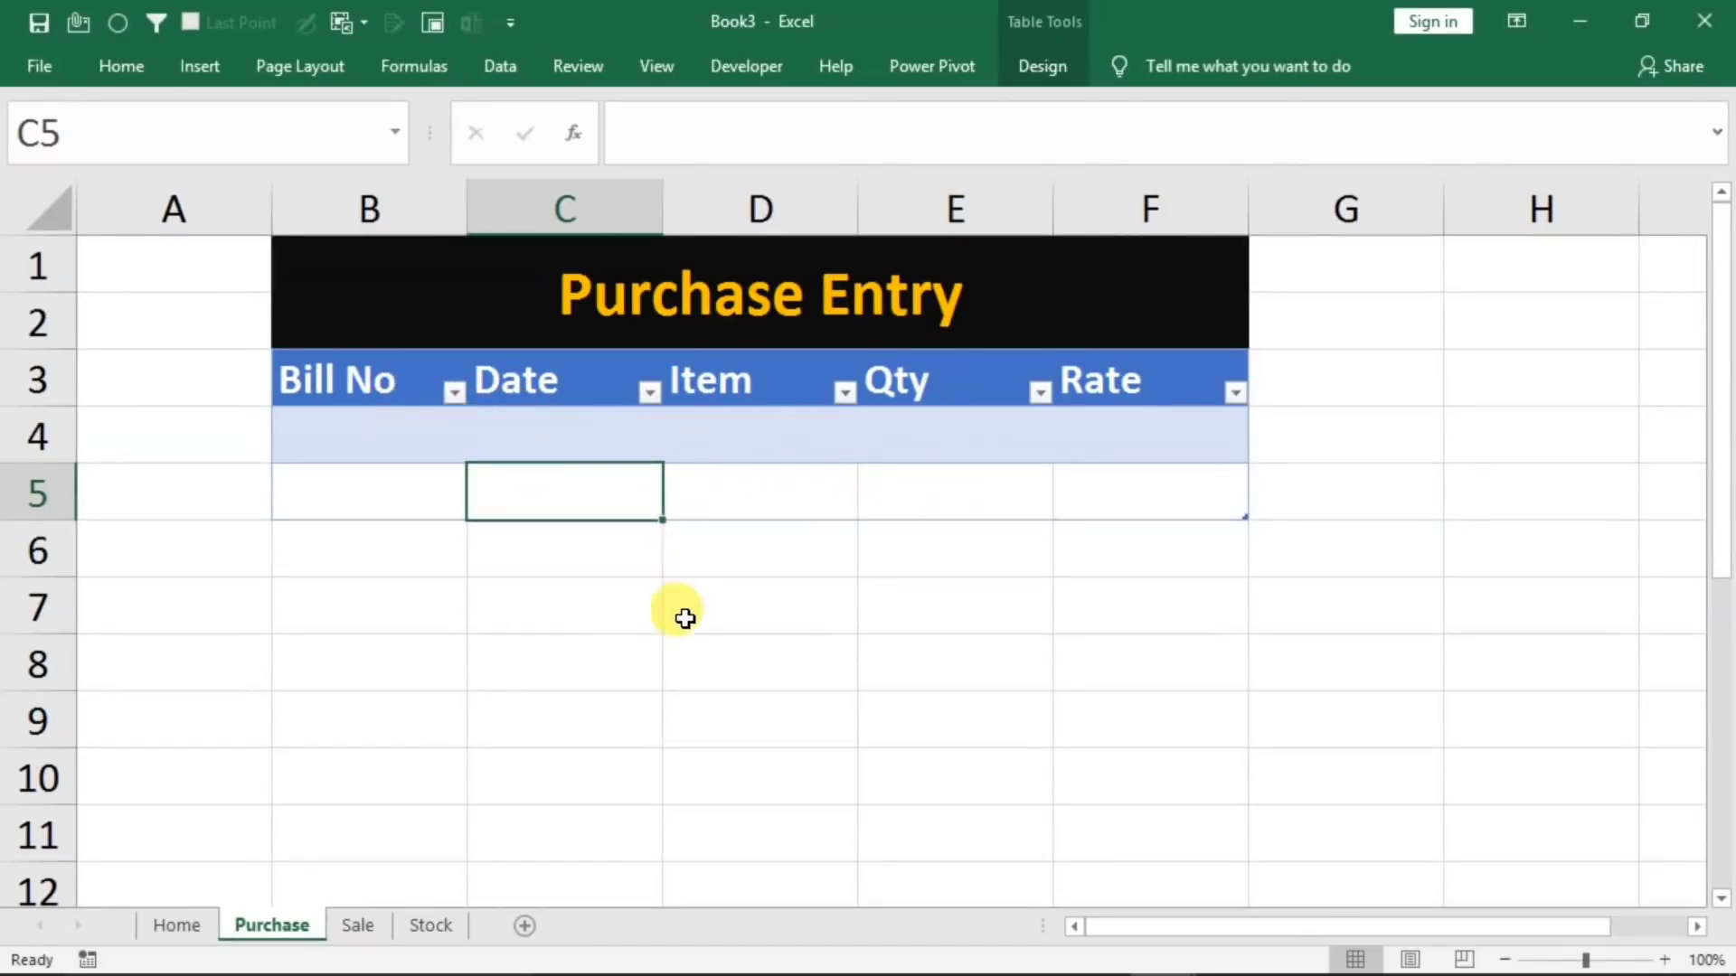
left_click(562, 642)
left_click(420, 448)
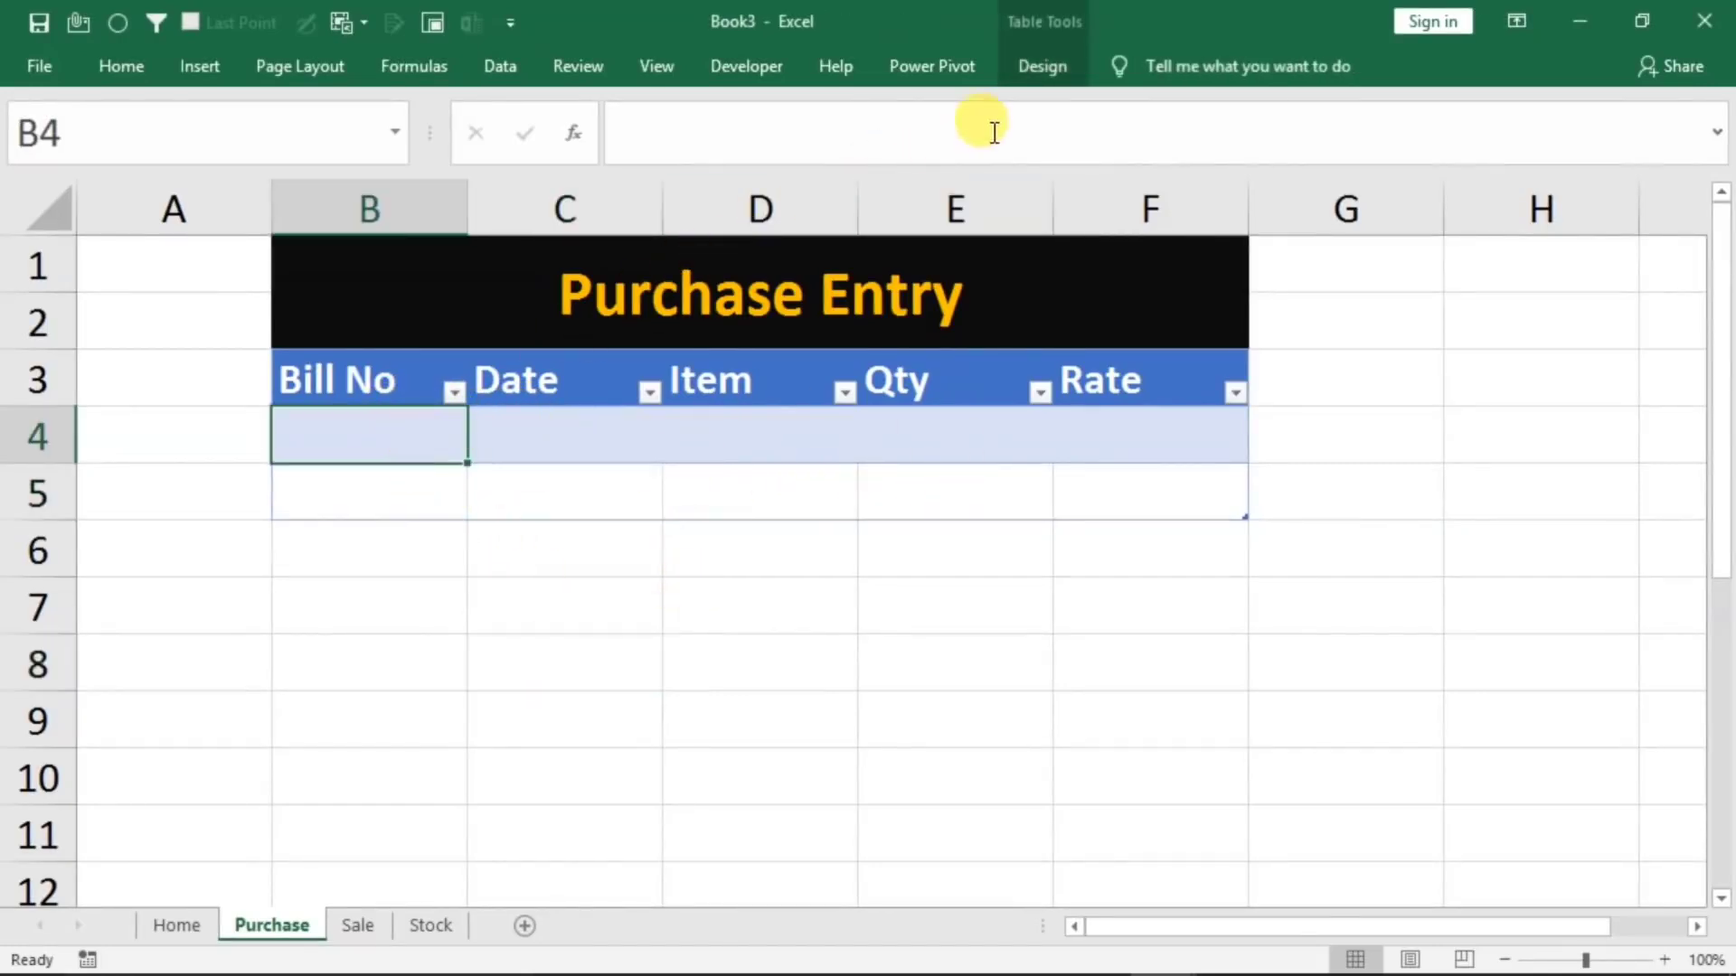
left_click(1031, 74)
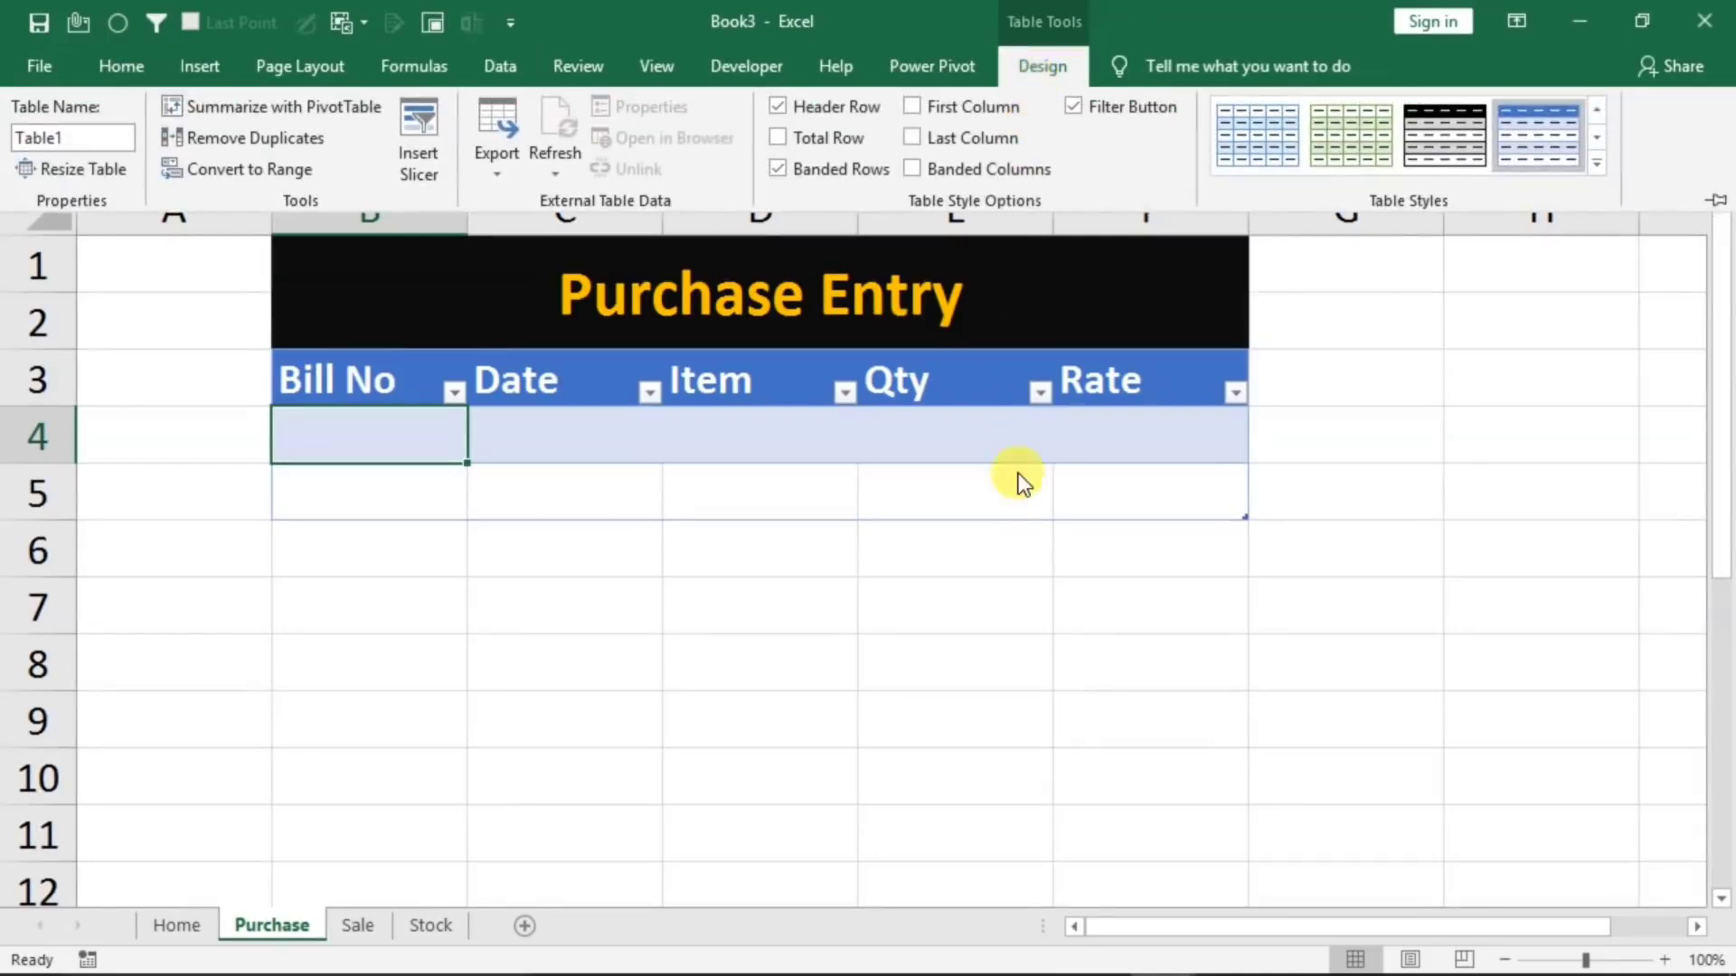
left_click(1018, 612)
left_click(1018, 612)
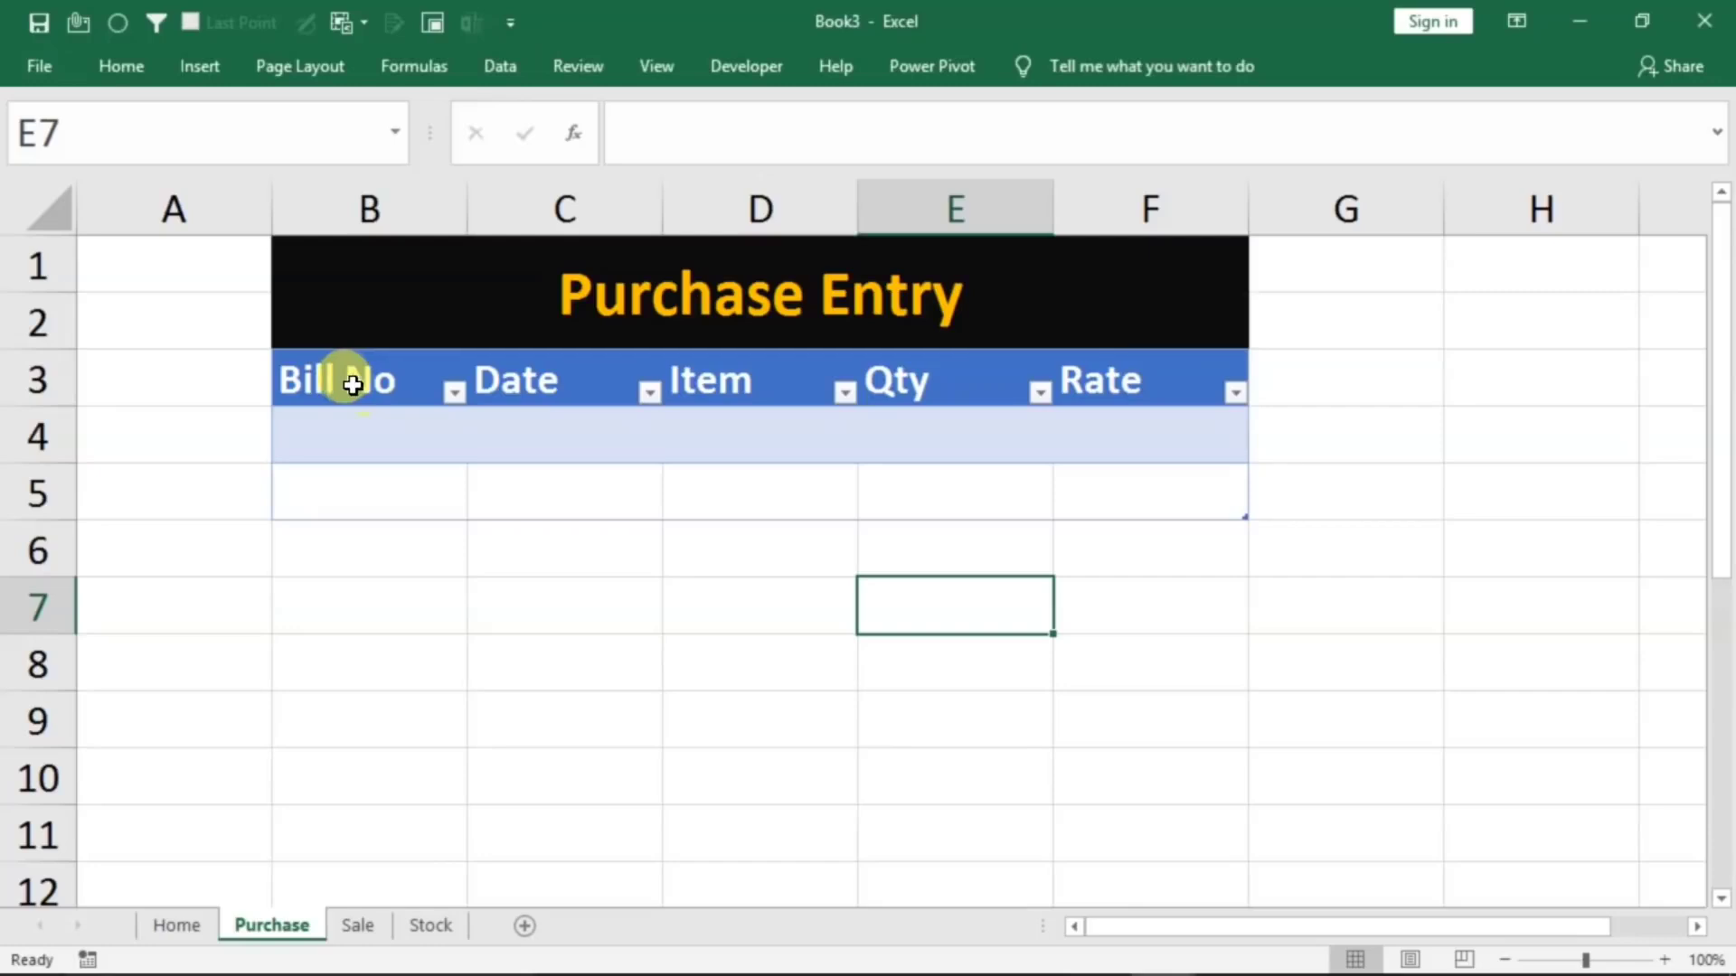
left_click(608, 495)
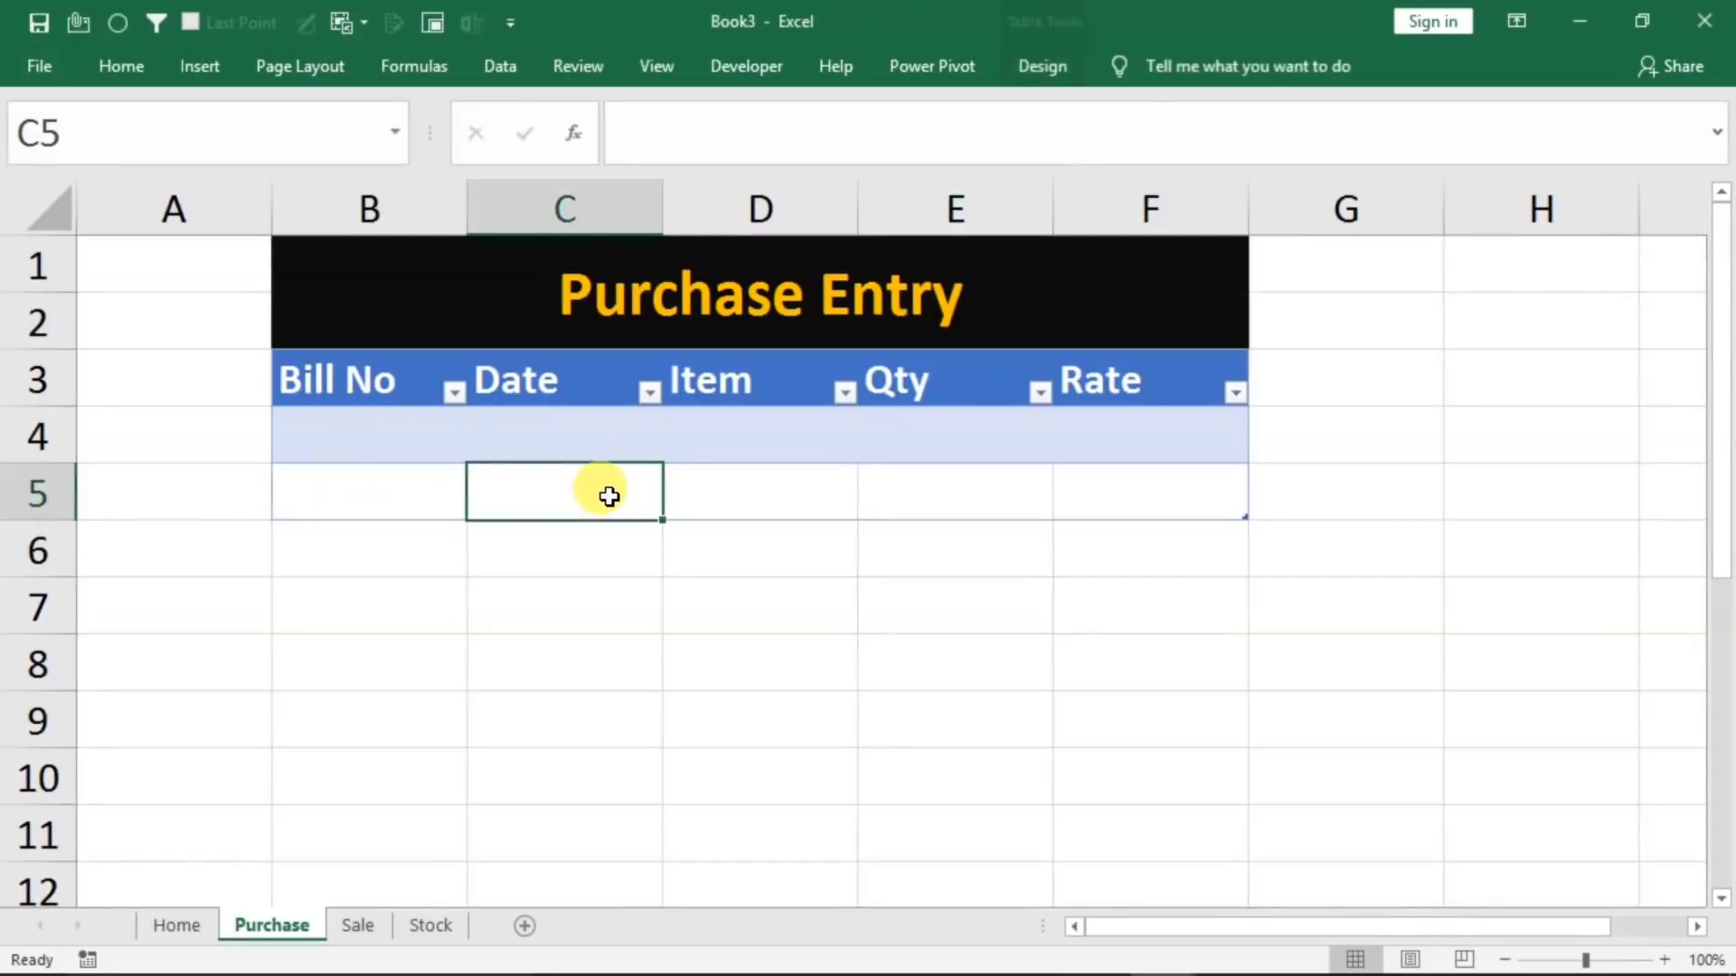
left_click(1045, 63)
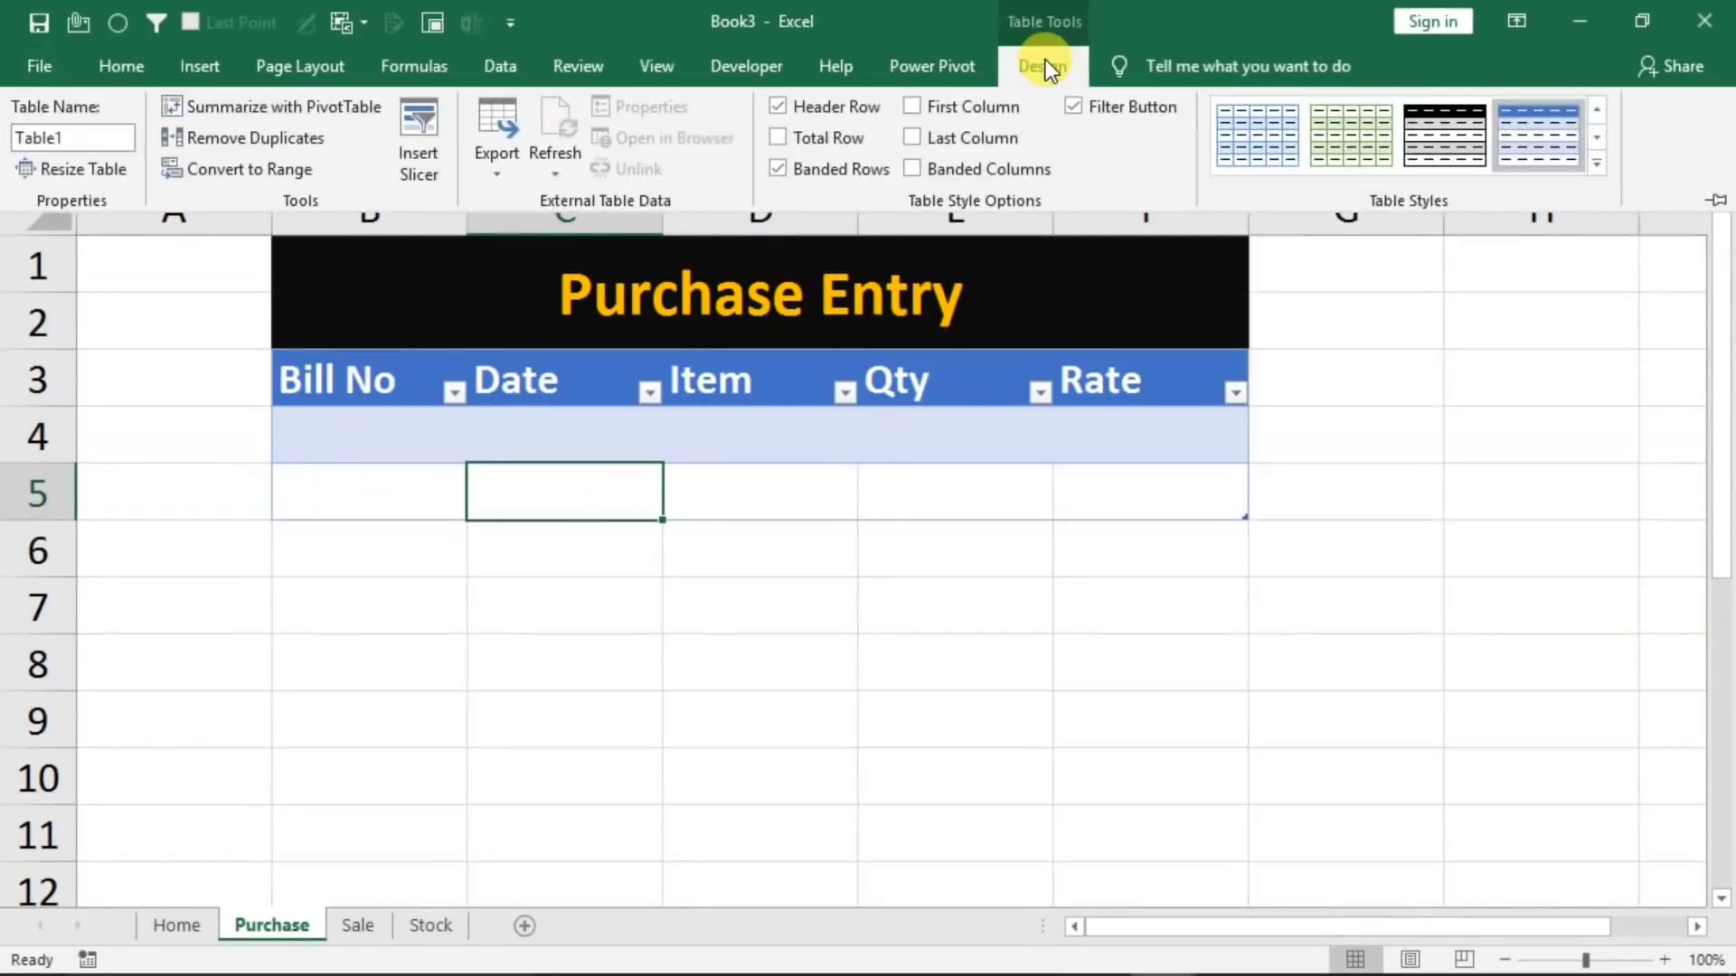
left_click(801, 167)
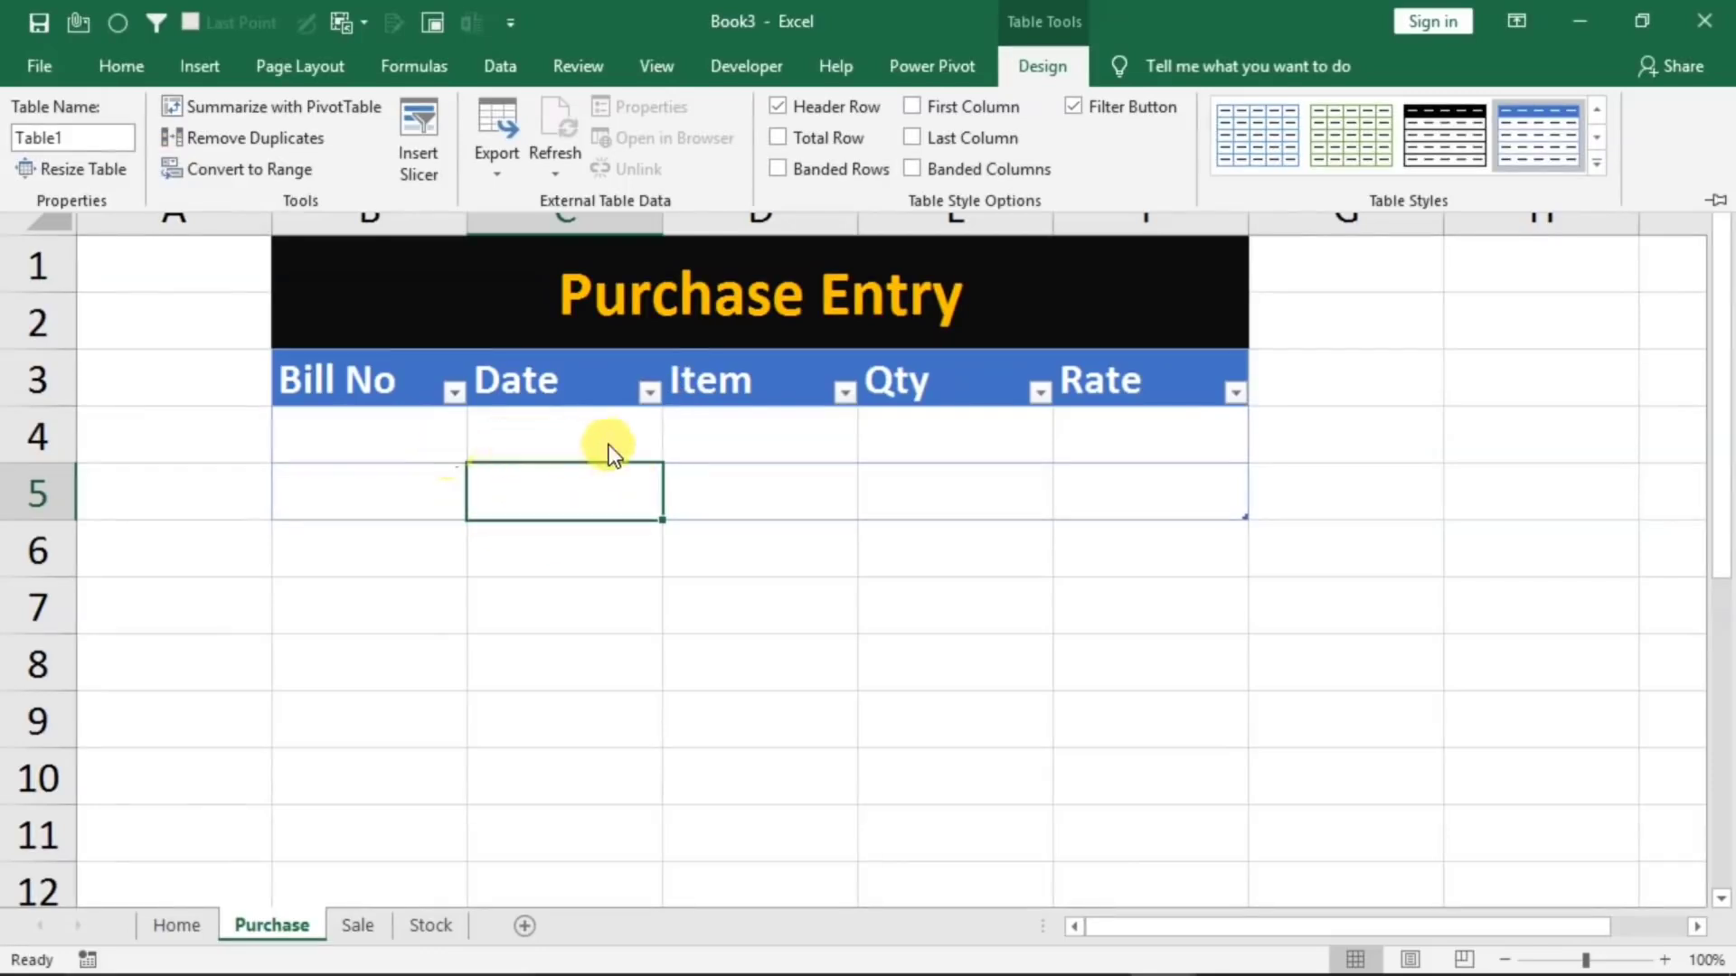
left_click(723, 648)
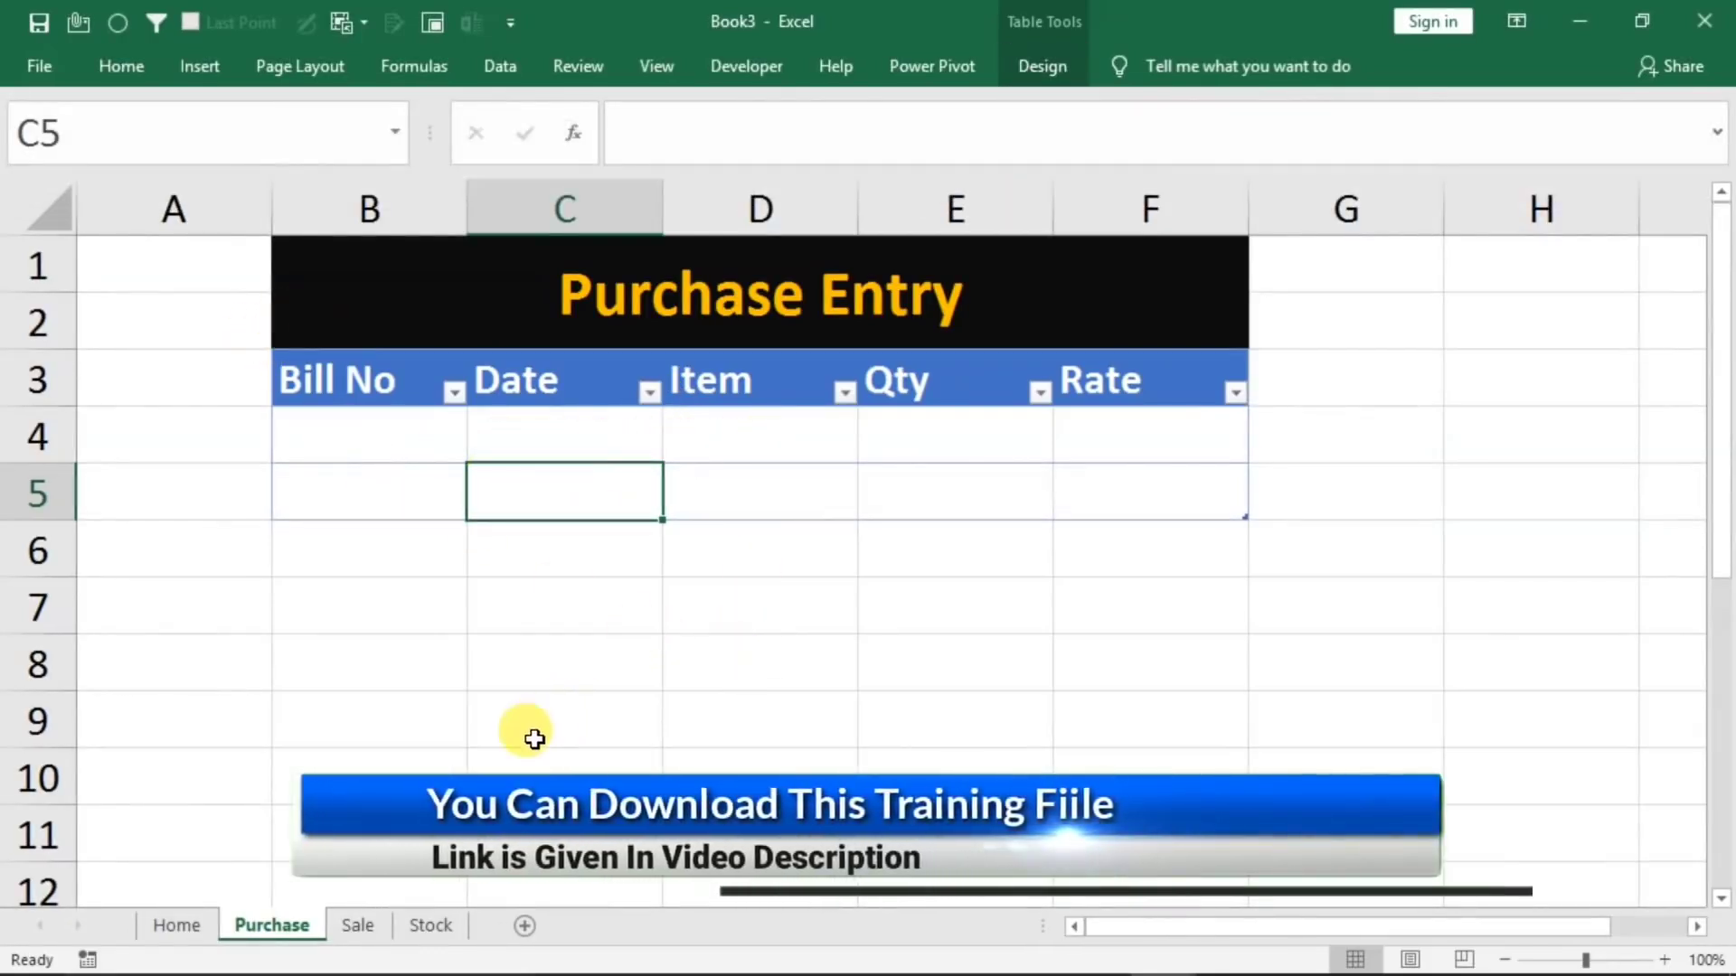
Convert range B3:F5 on the Sale sheet into a table that has headers
left_click(360, 923)
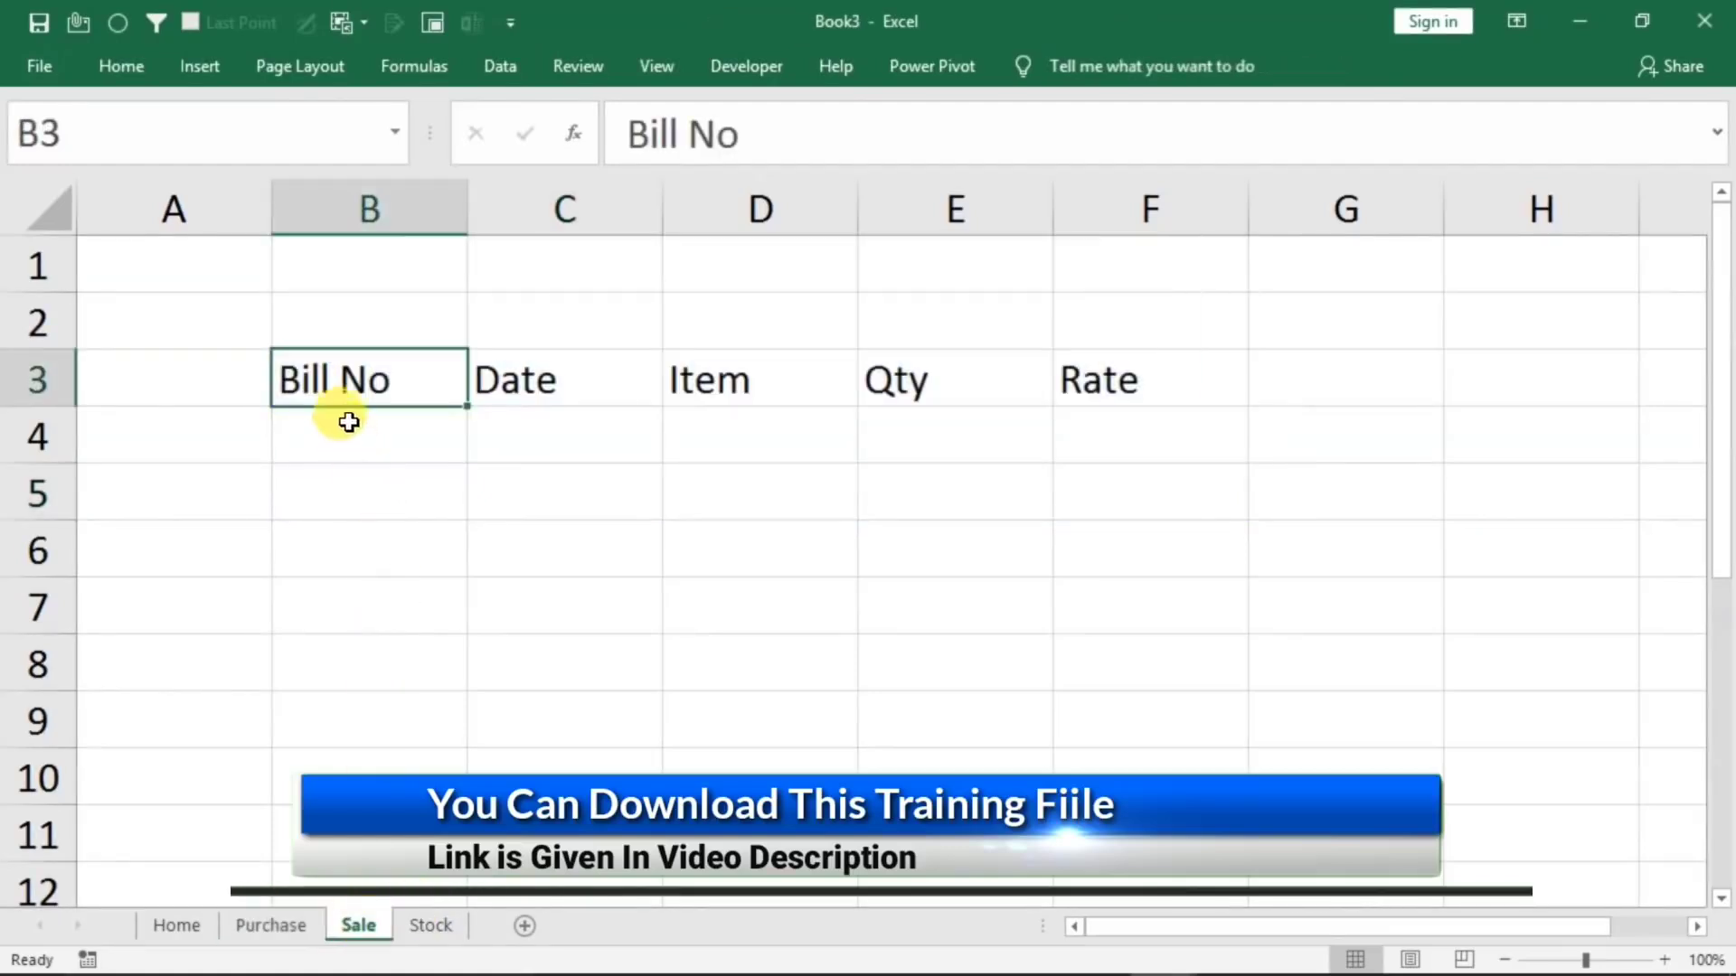
left_click_drag(414, 380, 1107, 478)
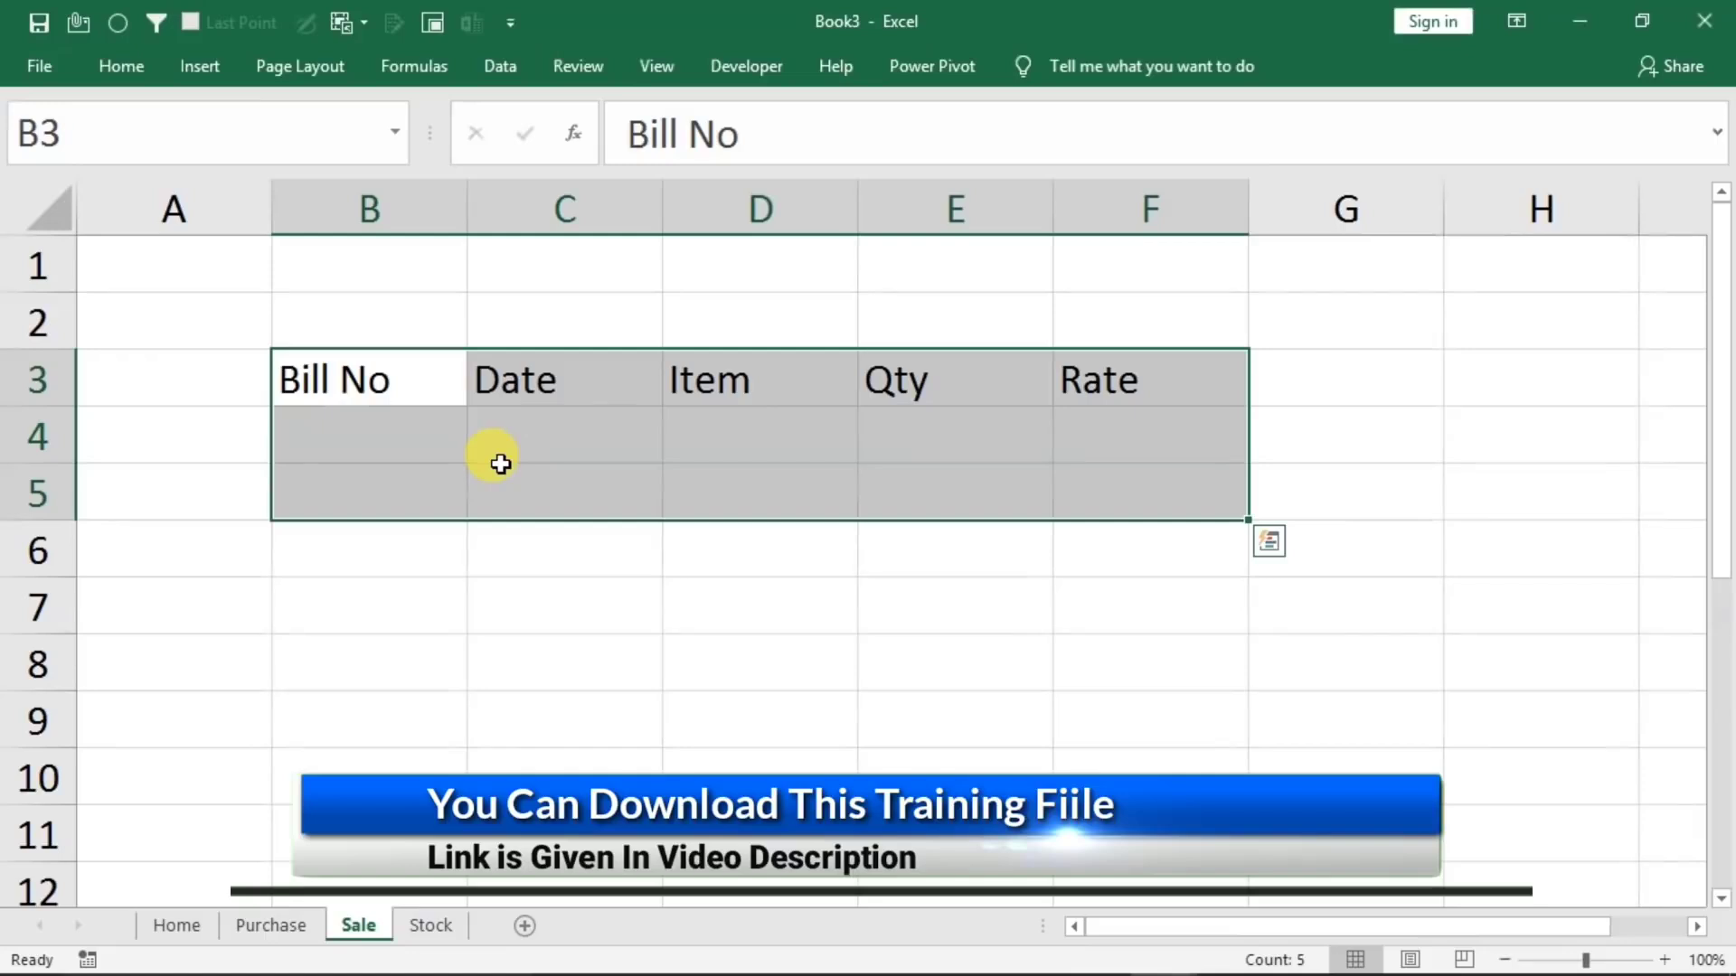
key("ctrl+t")
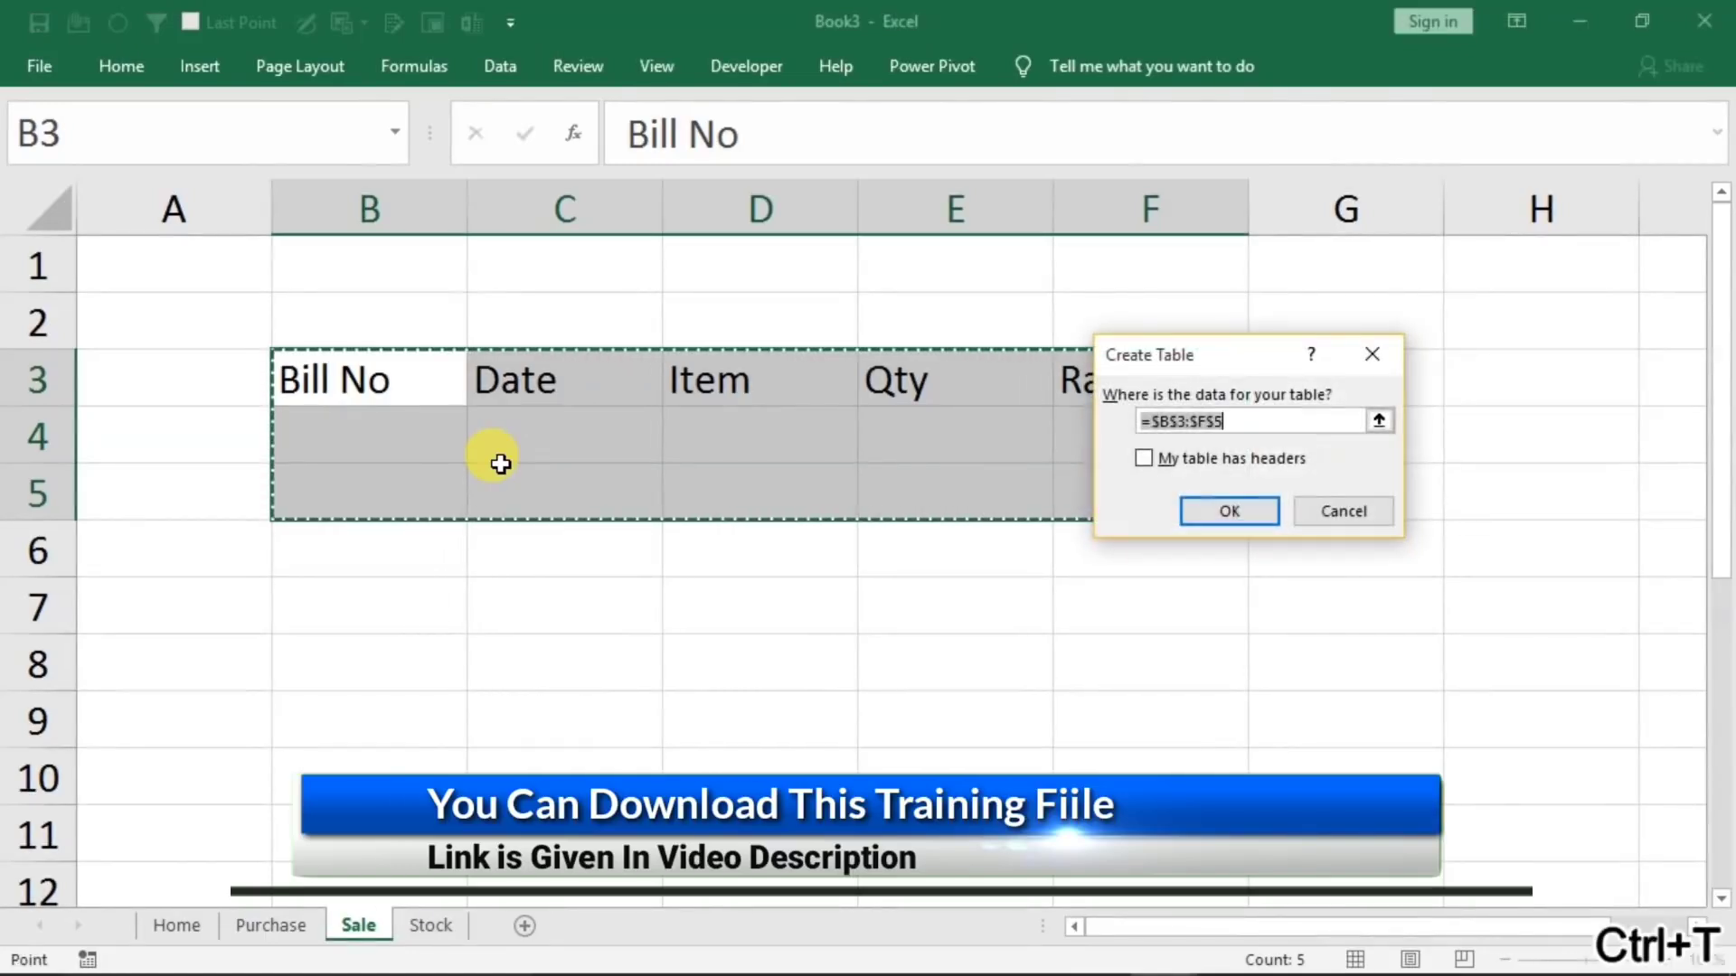
left_click(1162, 458)
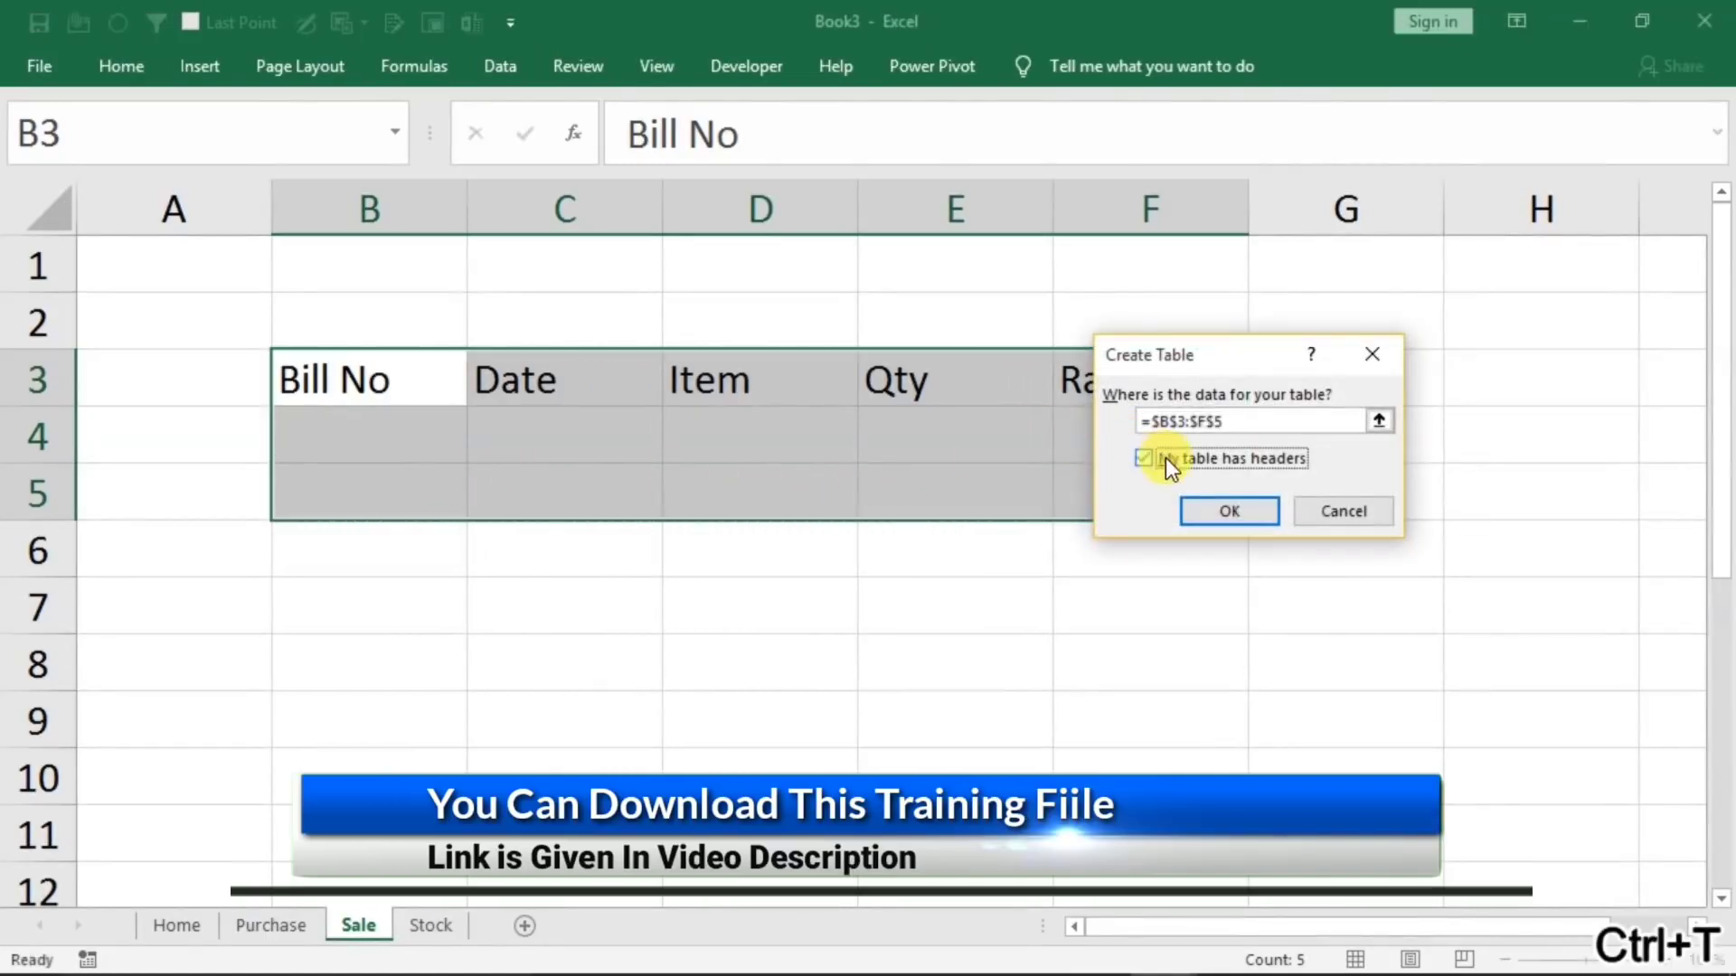
left_click(1186, 507)
Turn off banded rows for the table on the Sale sheet
left_click(568, 452)
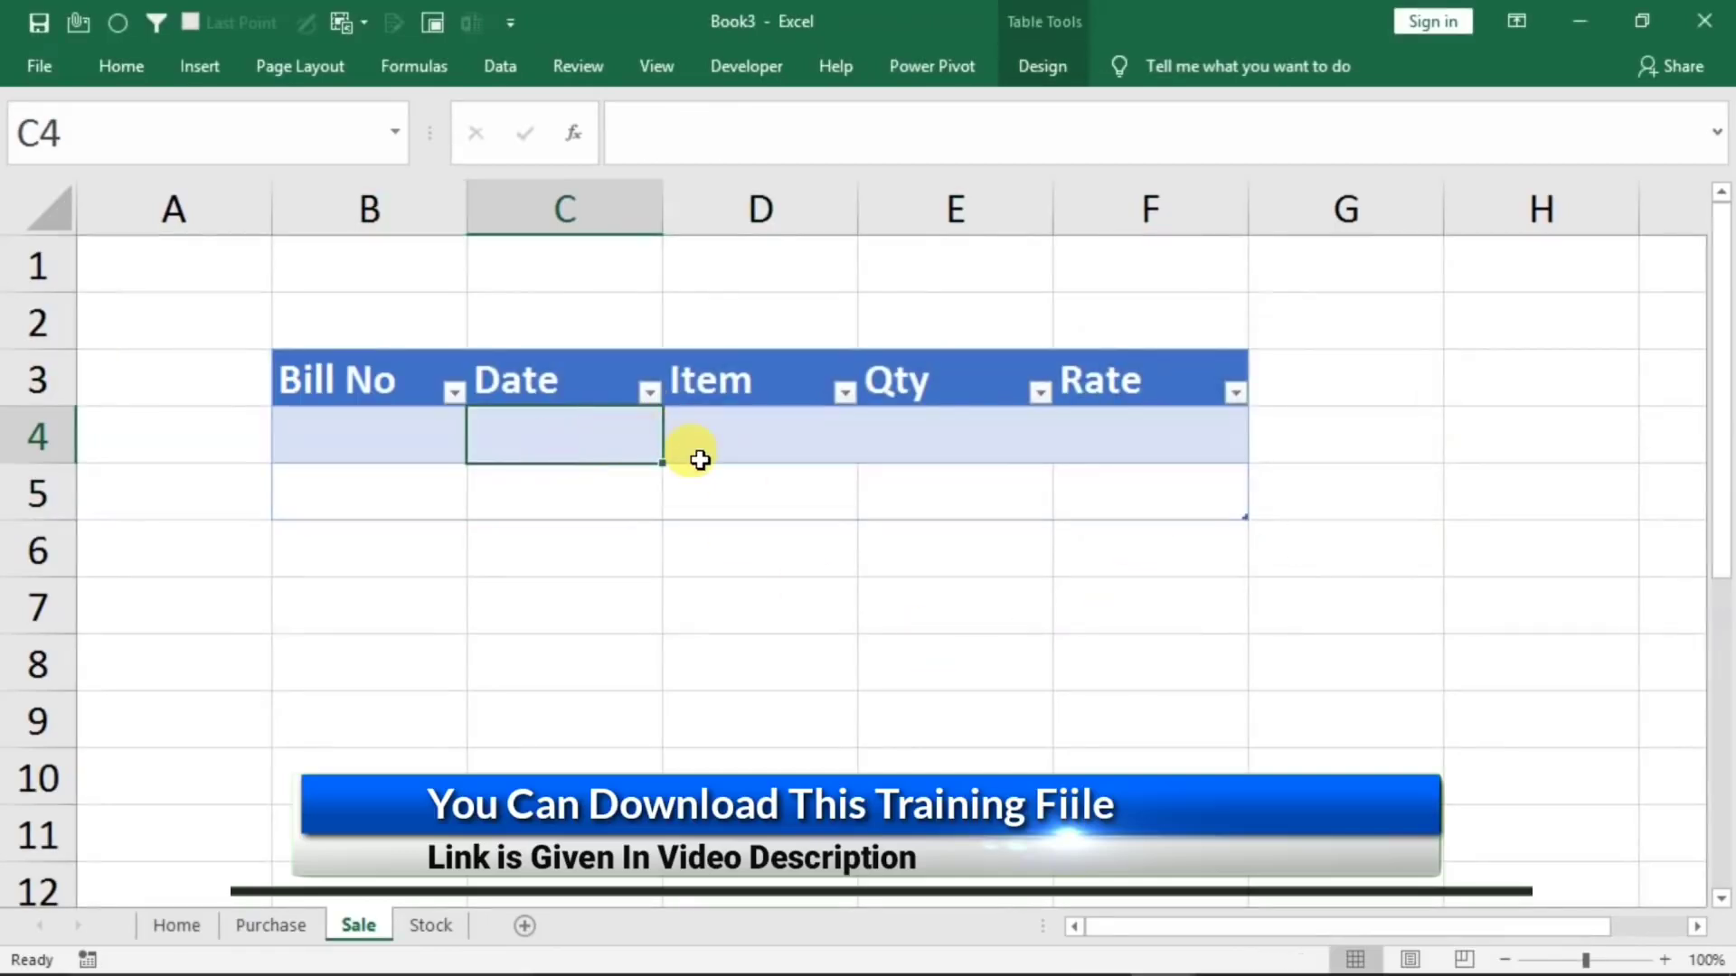
left_click(744, 475)
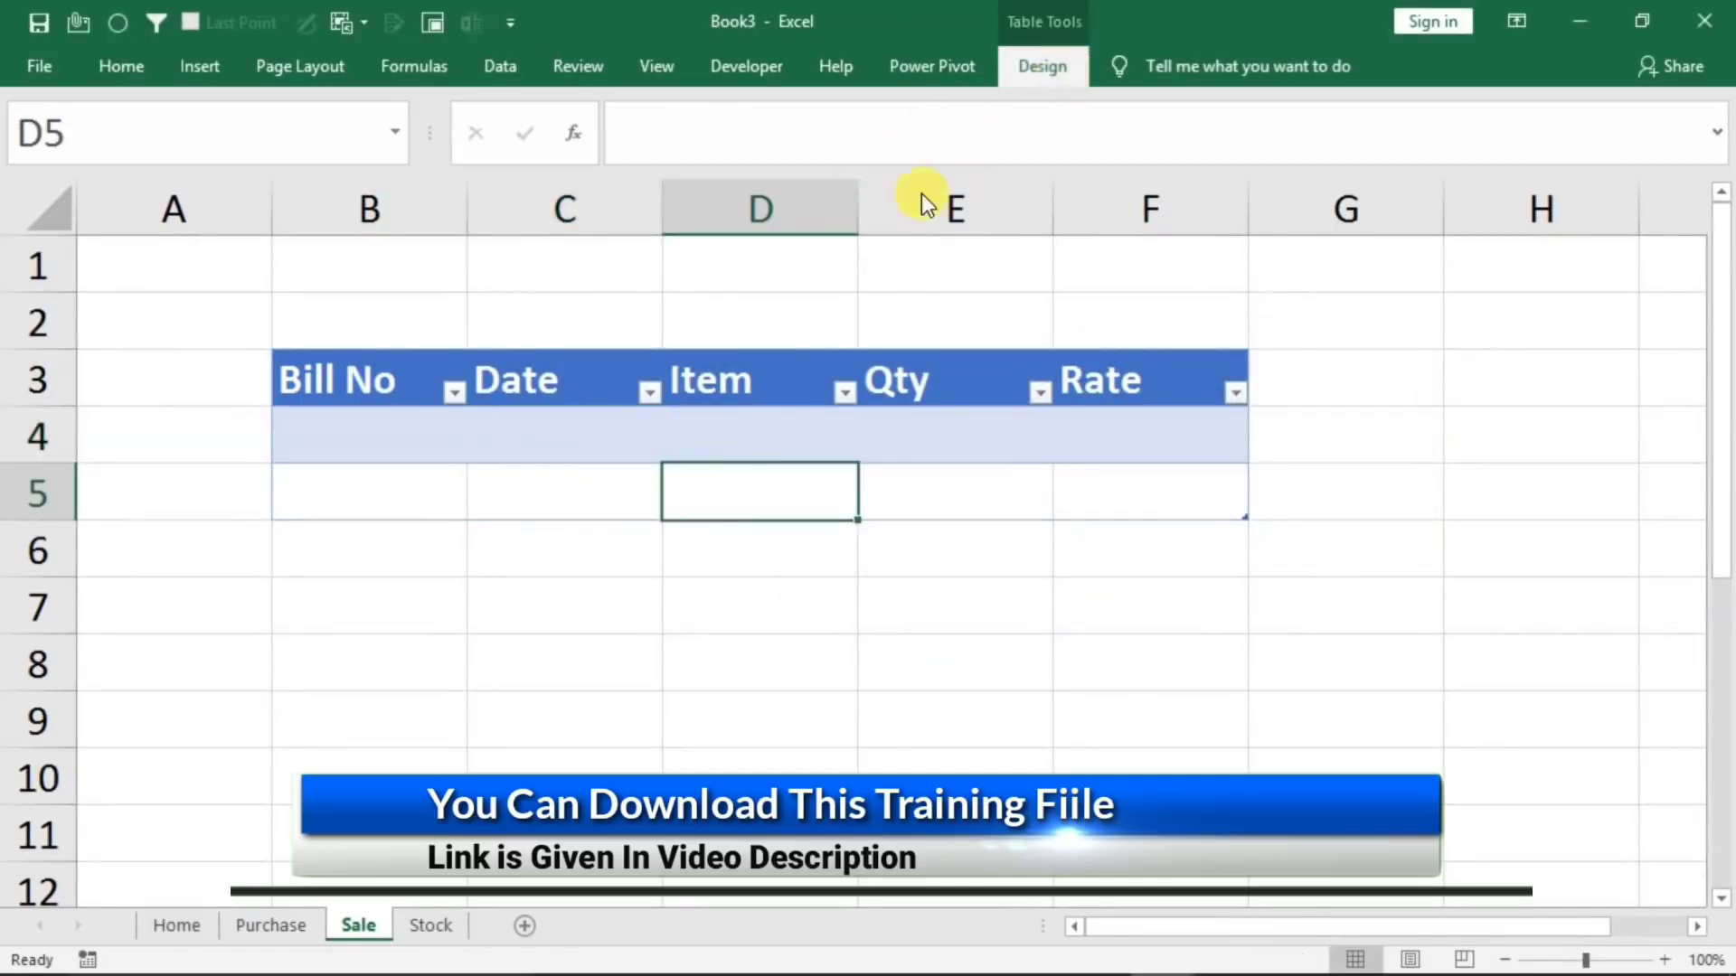
left_click(796, 172)
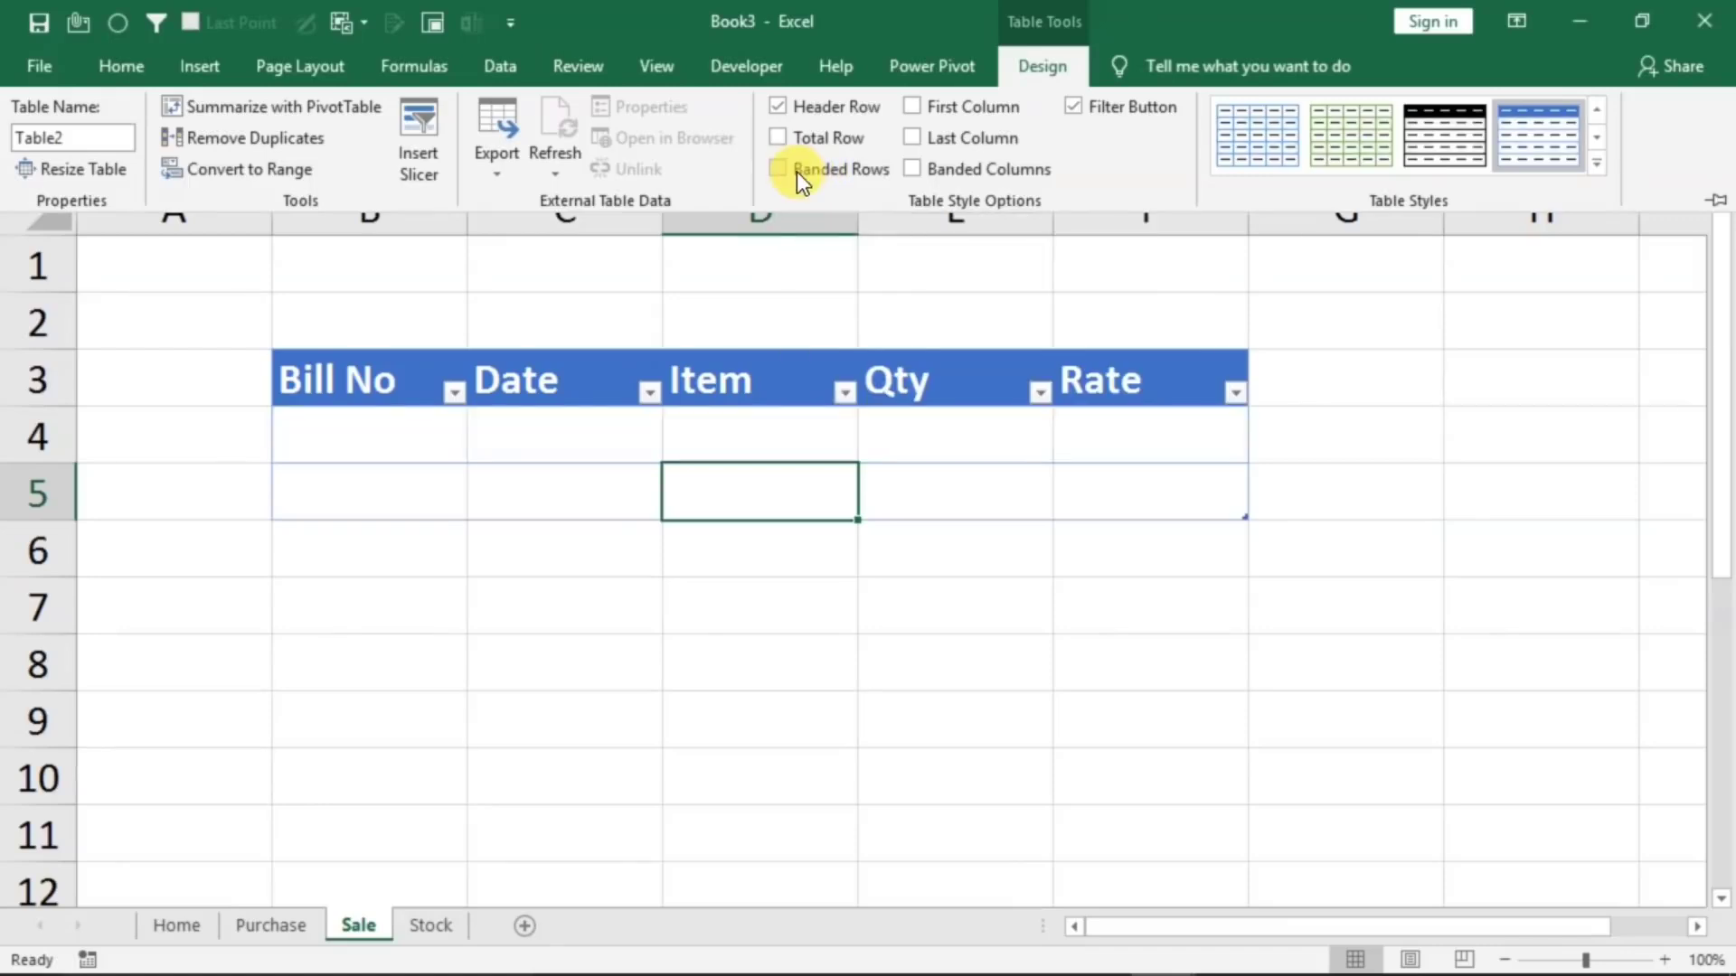
Merge and center cells B1:F2 above the Sale table and enter the title "Sales Entry"
left_click(403, 253)
left_click_drag(388, 249, 1115, 291)
left_click(122, 66)
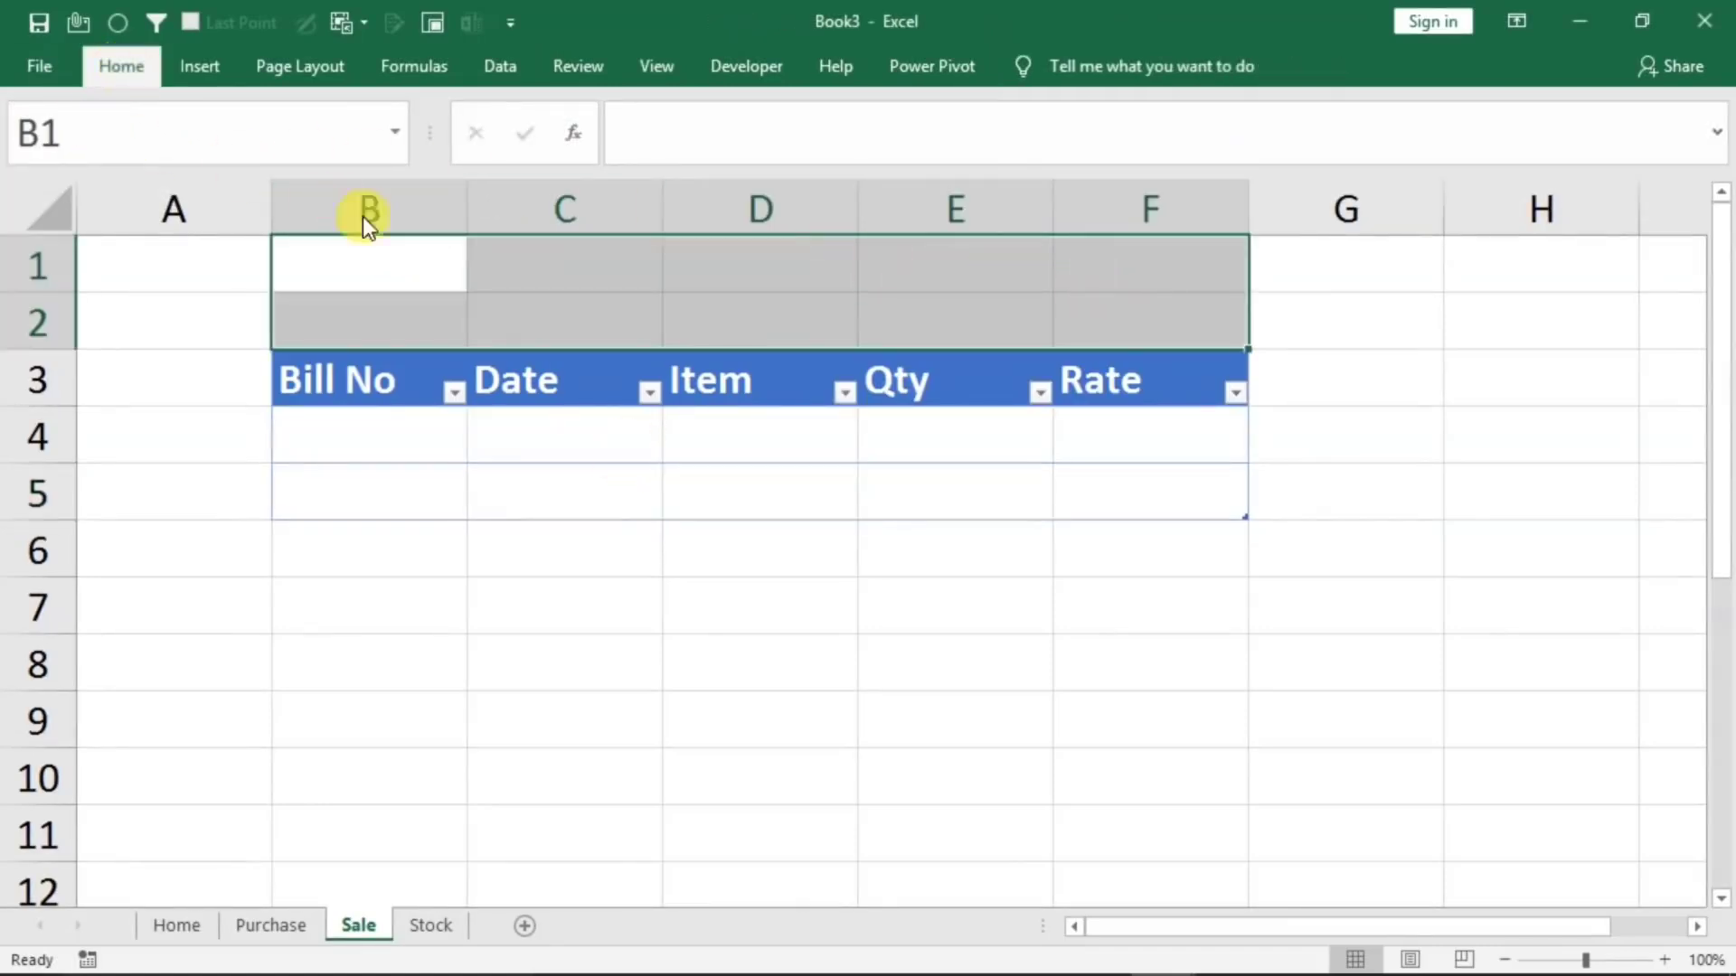
left_click(611, 154)
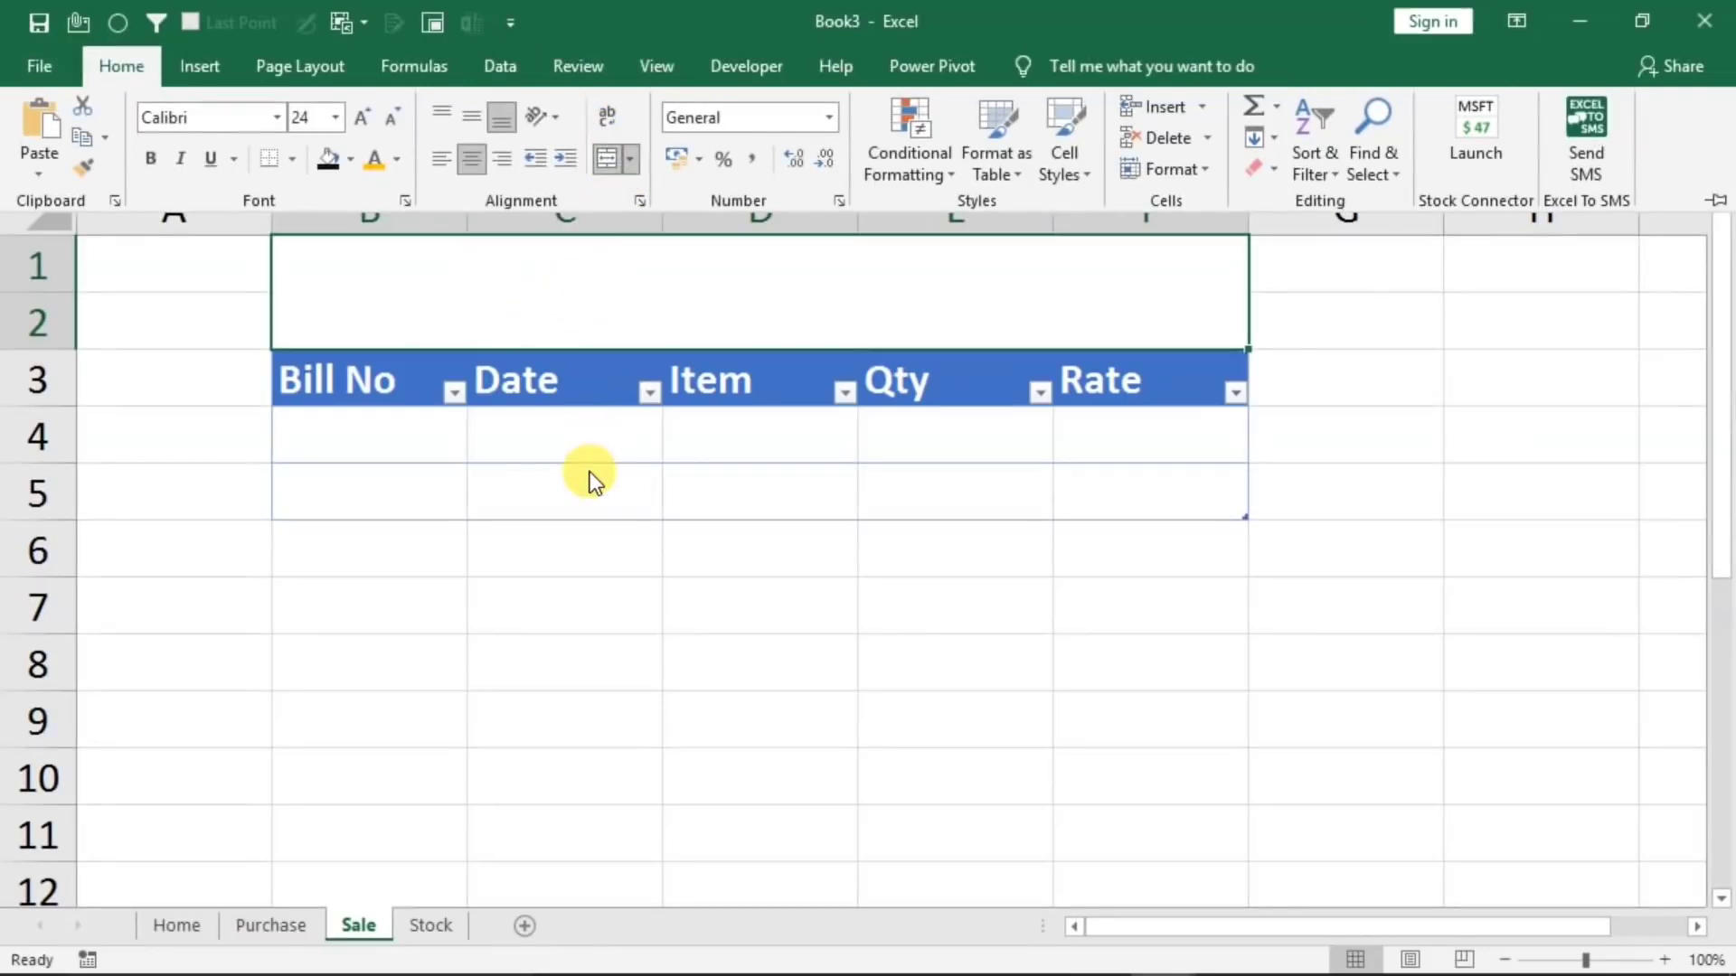
type("Sale")
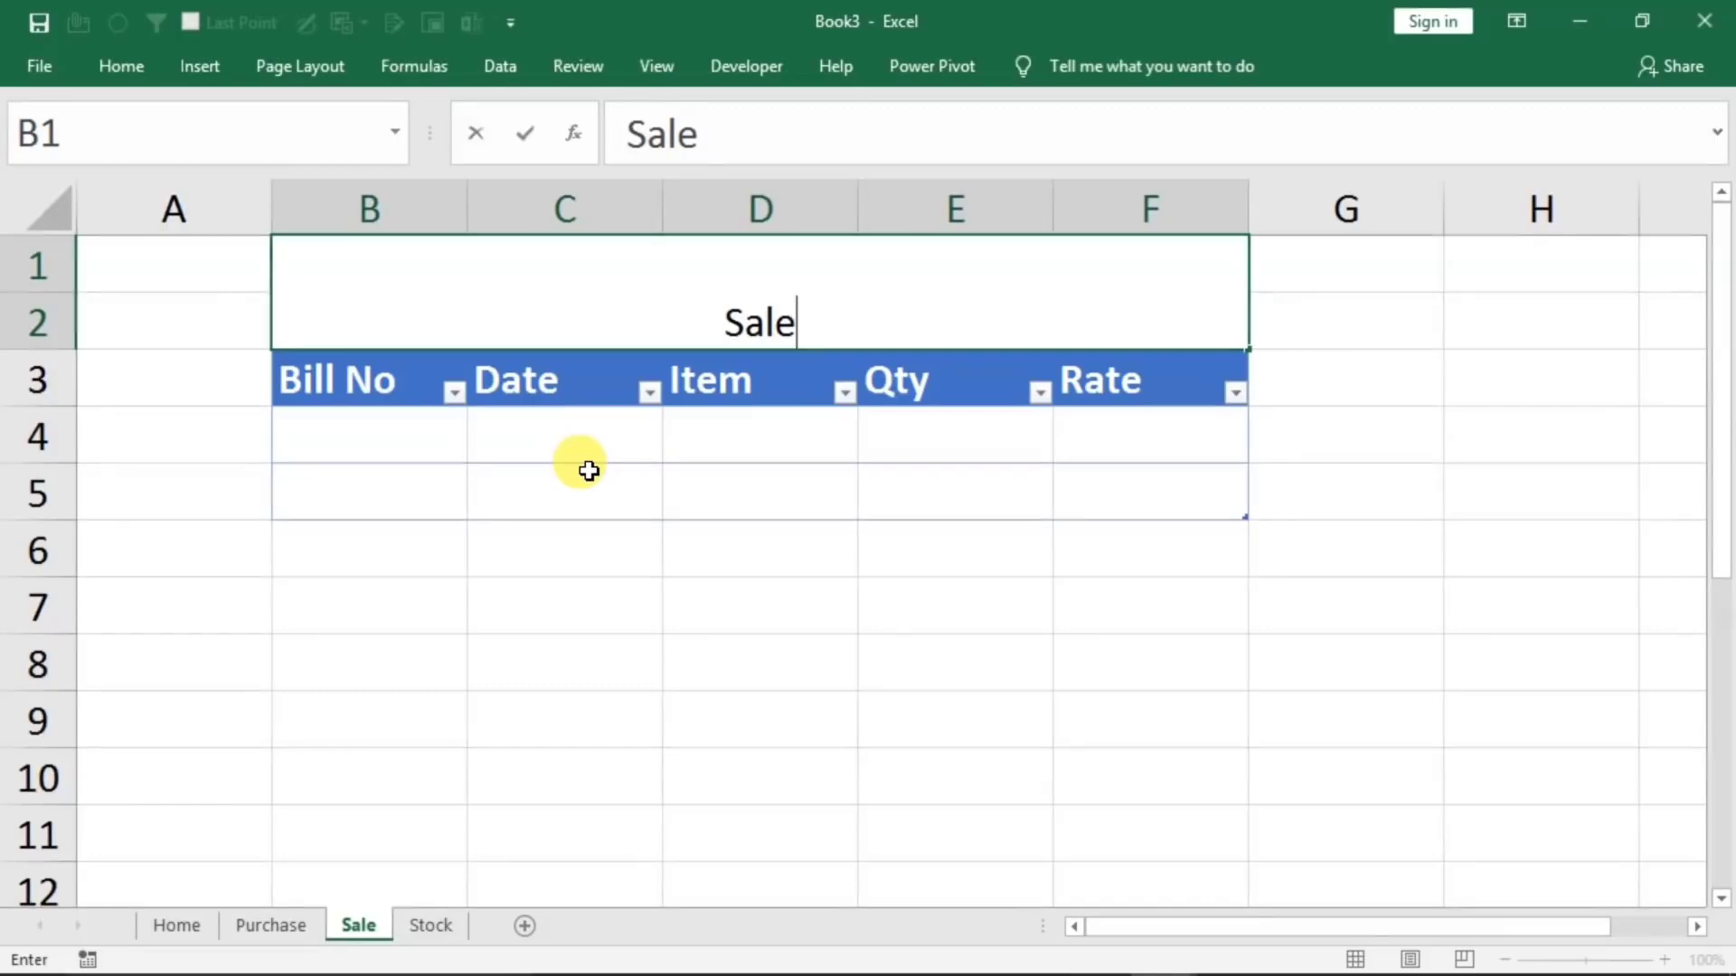
type("s Entry")
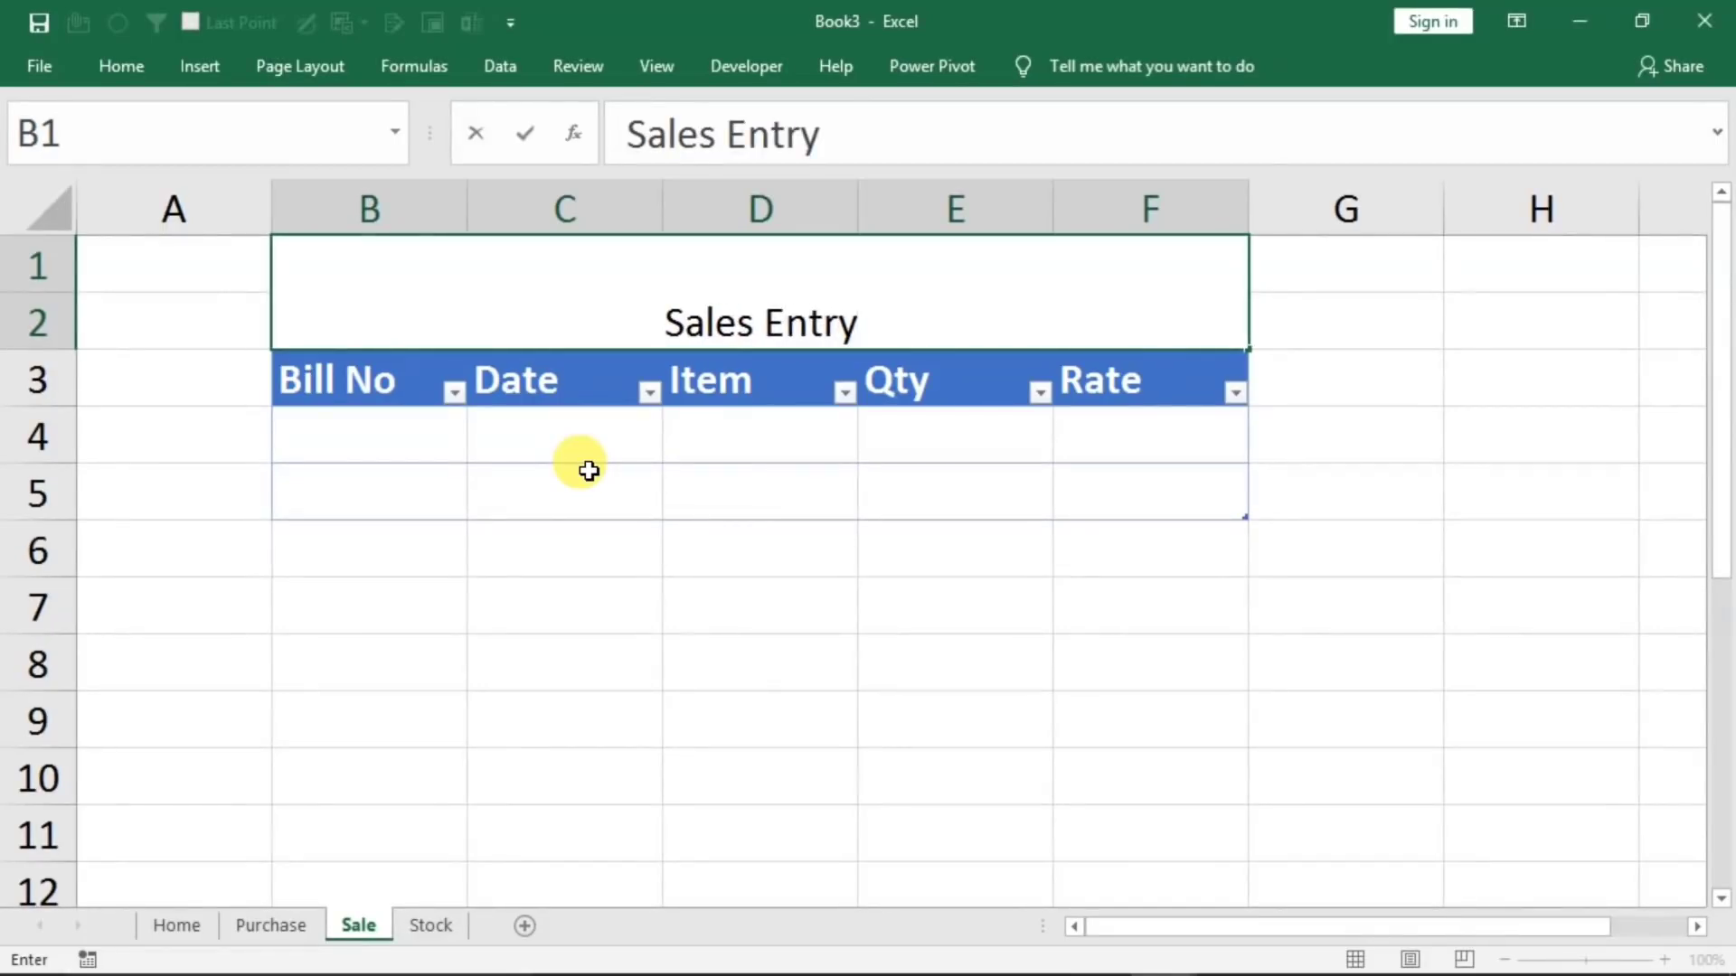
left_click(592, 529)
Format the Sales Entry title with a near-black fill, bold orange text, font size 36 and middle vertical alignment
left_click(502, 247)
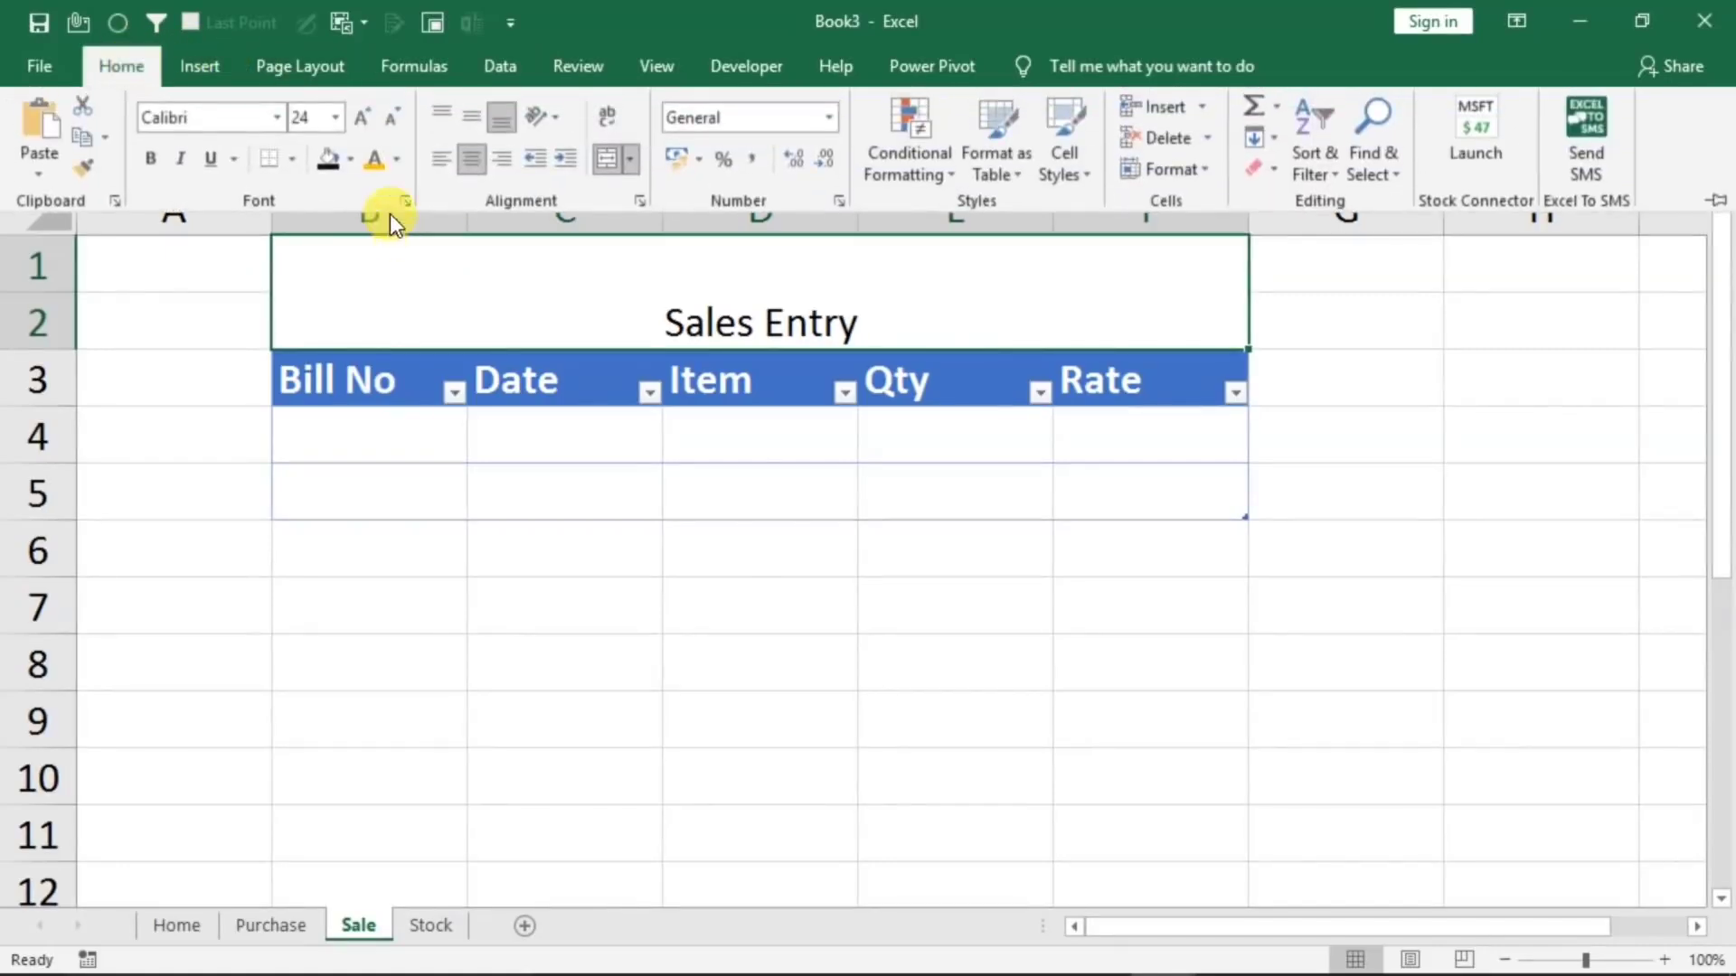
left_click(333, 163)
left_click(373, 161)
left_click(360, 117)
left_click(360, 117)
left_click(360, 117)
left_click(360, 118)
left_click(390, 119)
left_click(390, 118)
left_click(390, 118)
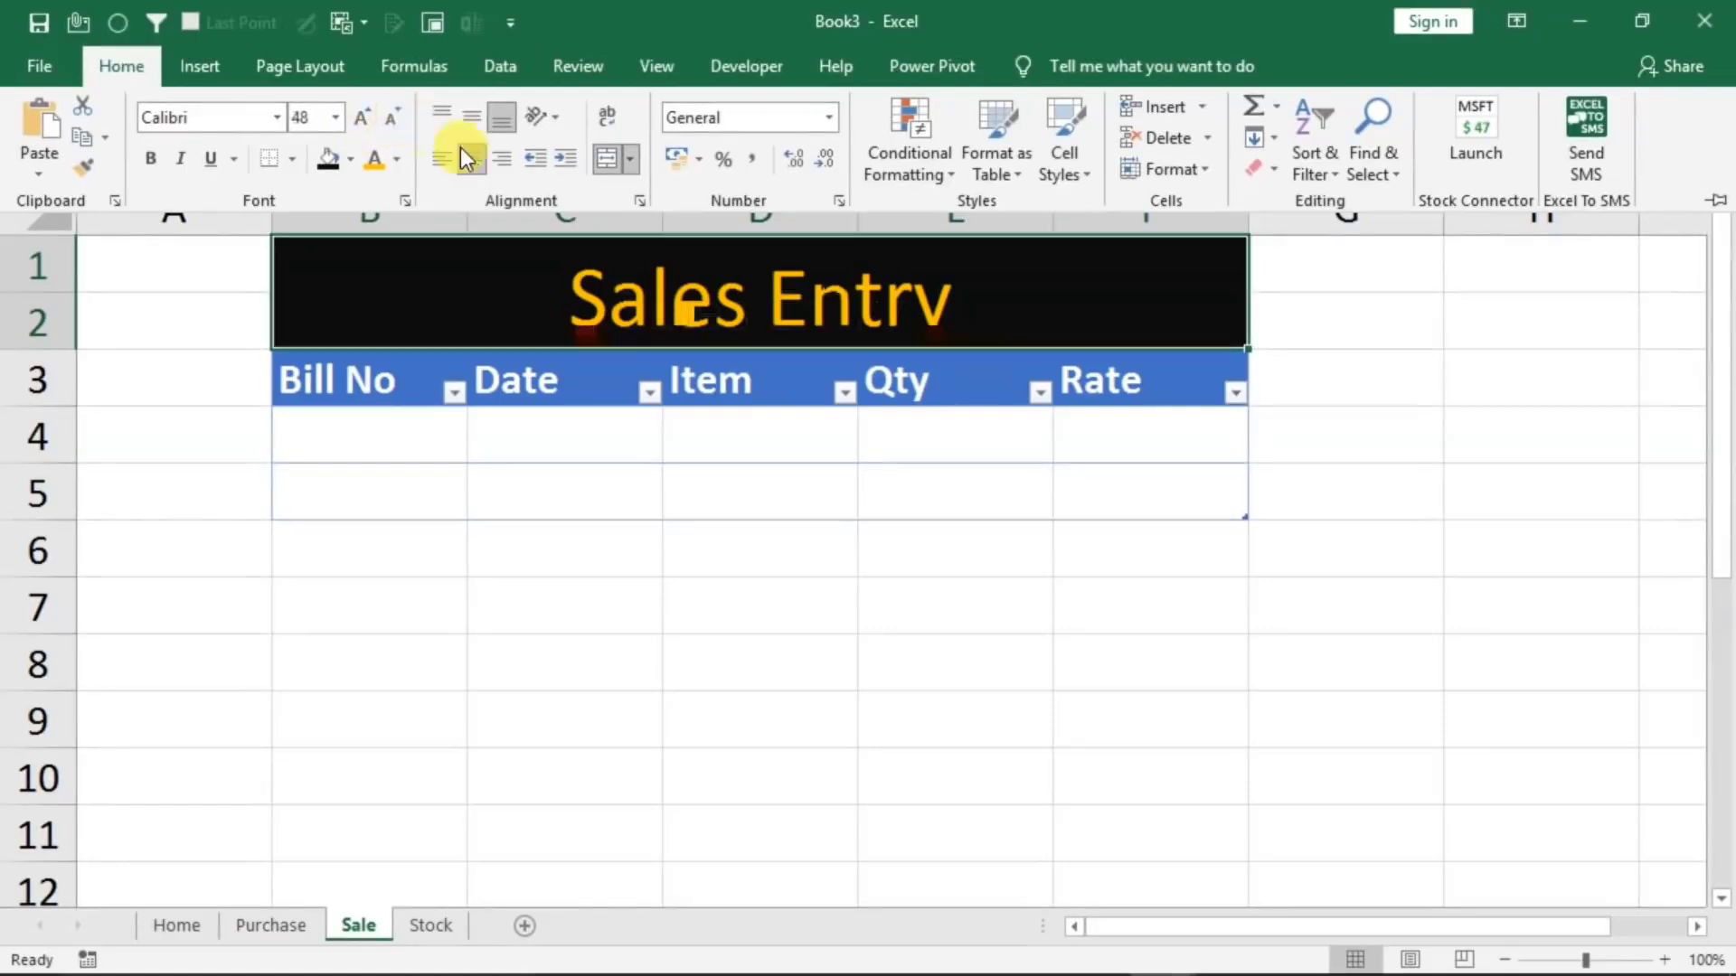
left_click(152, 159)
left_click(715, 608)
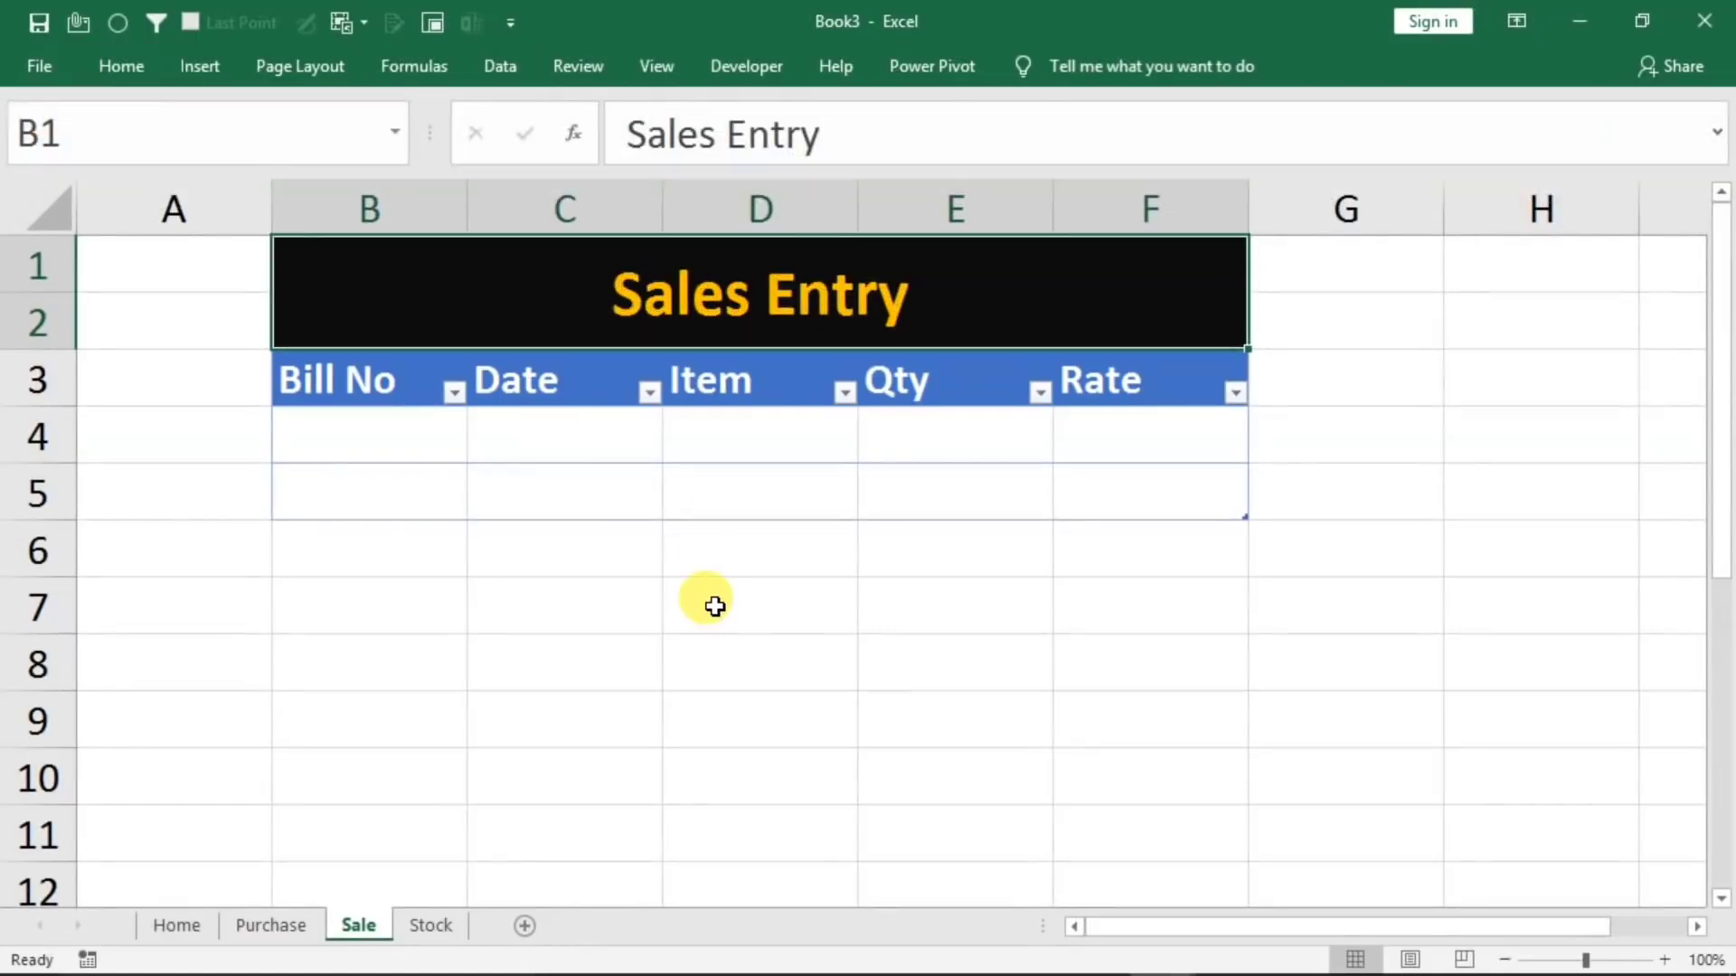
Convert range B3:E11 on the Stock sheet into a table that has headers
left_click(423, 926)
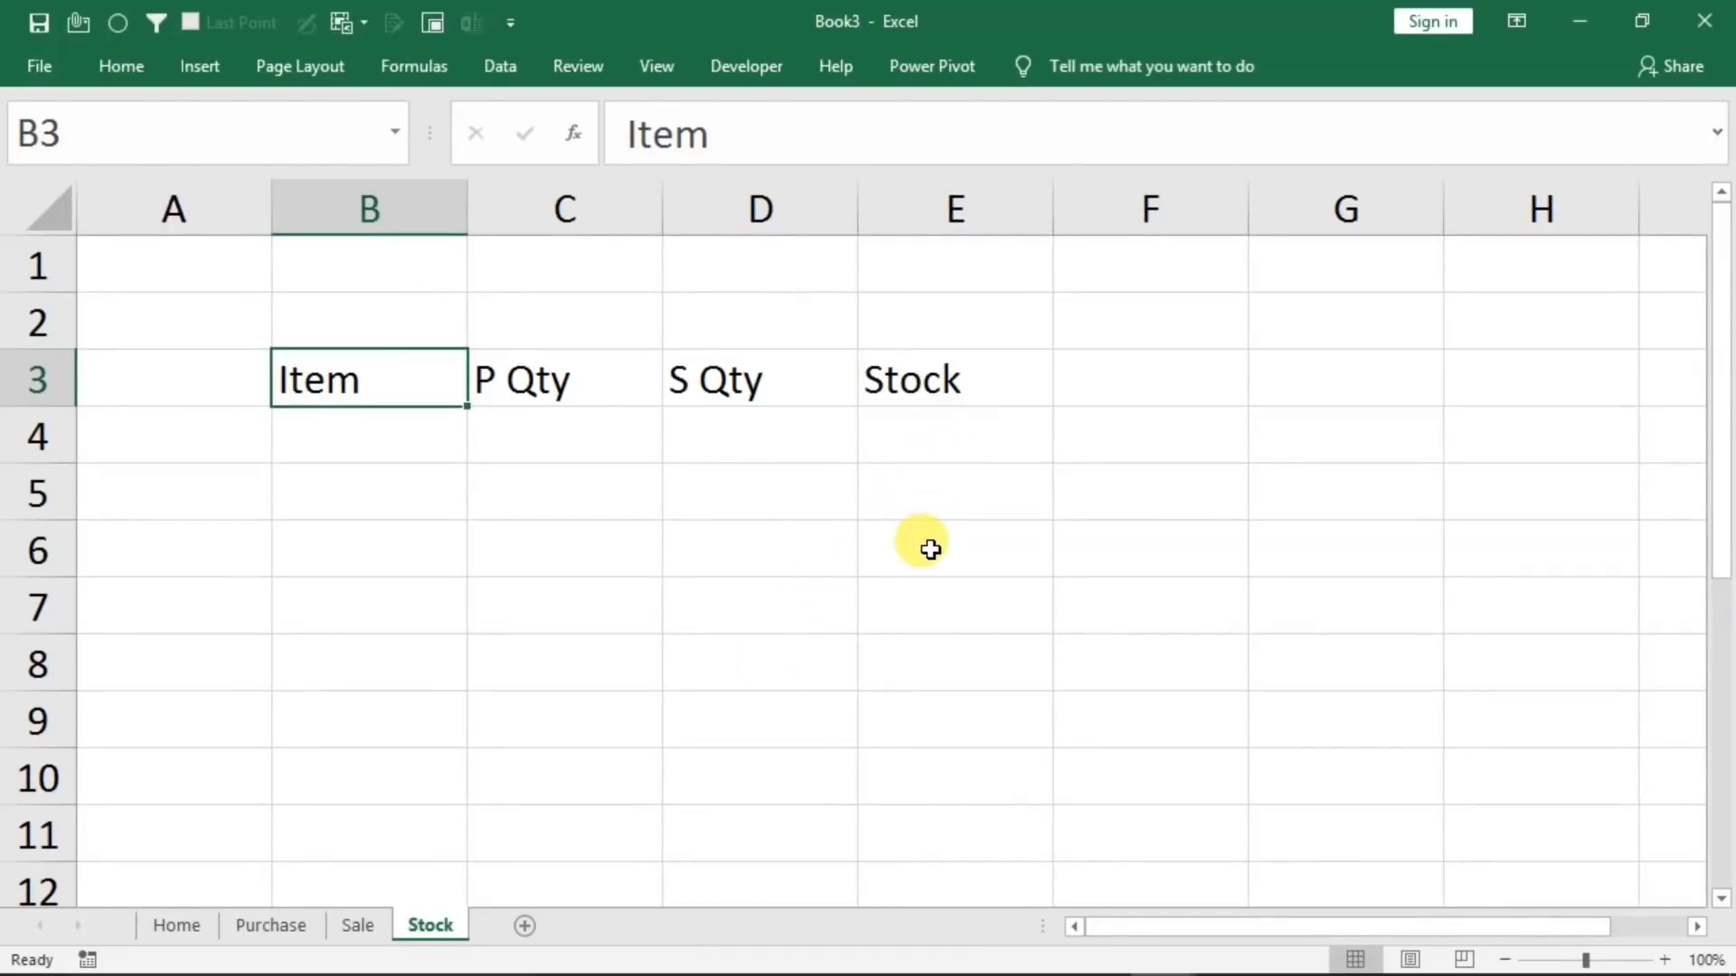
left_click_drag(322, 376, 887, 795)
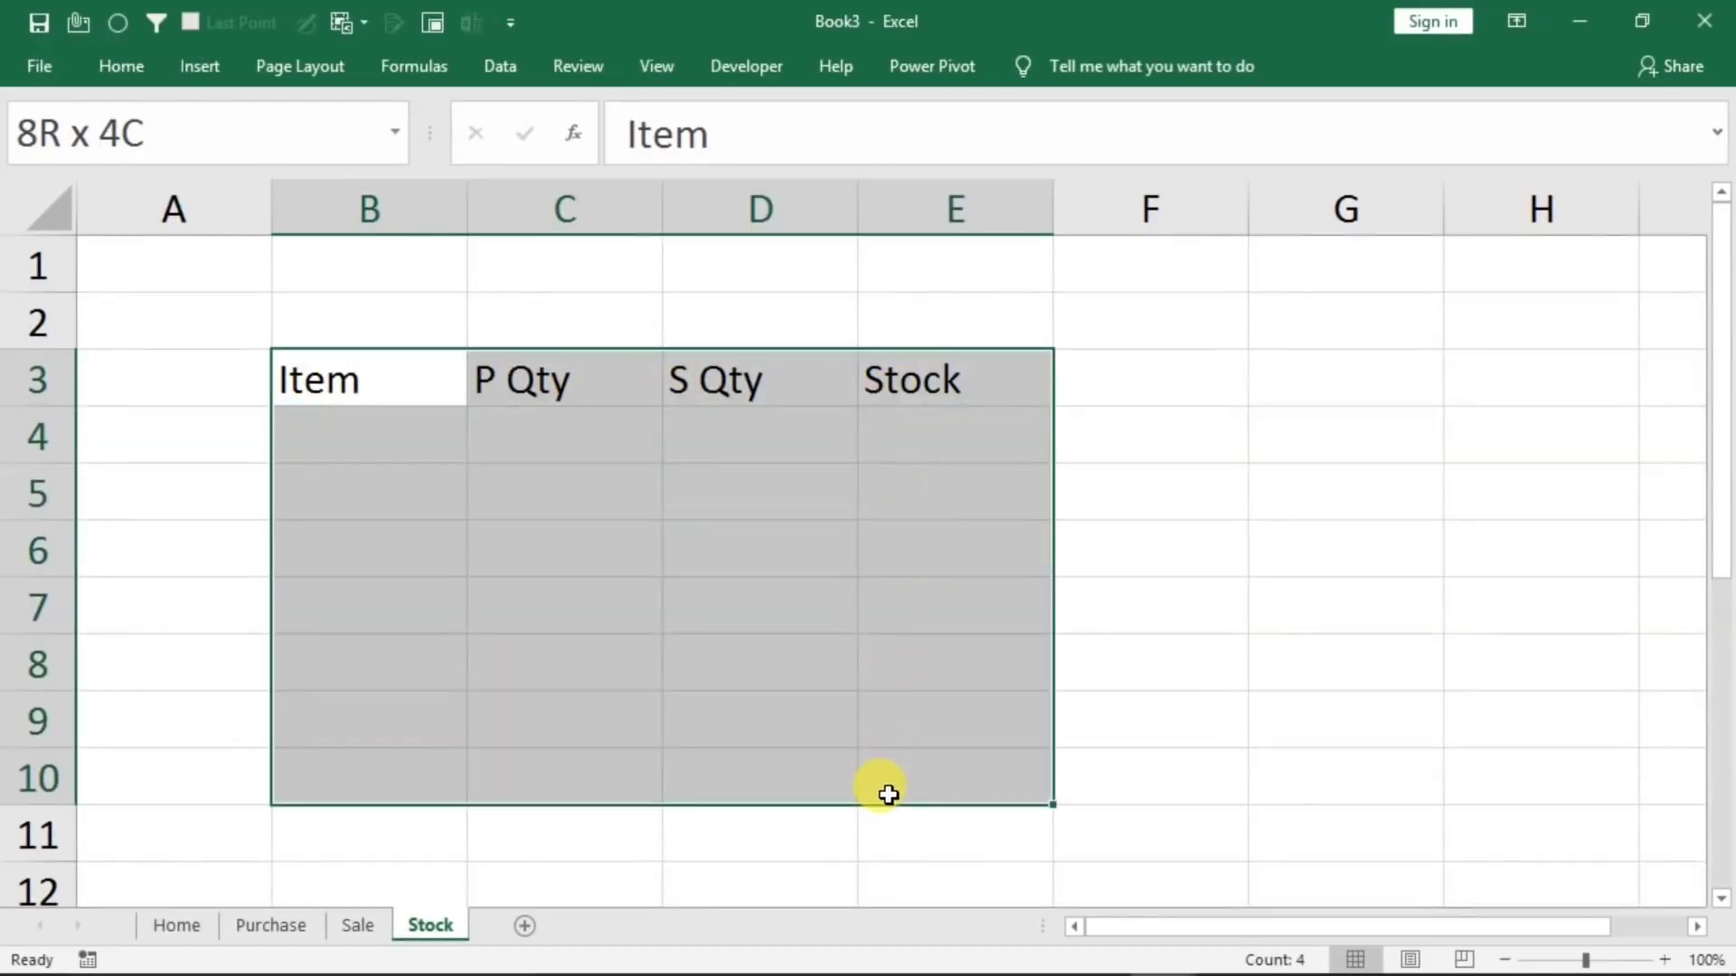
left_click(889, 795)
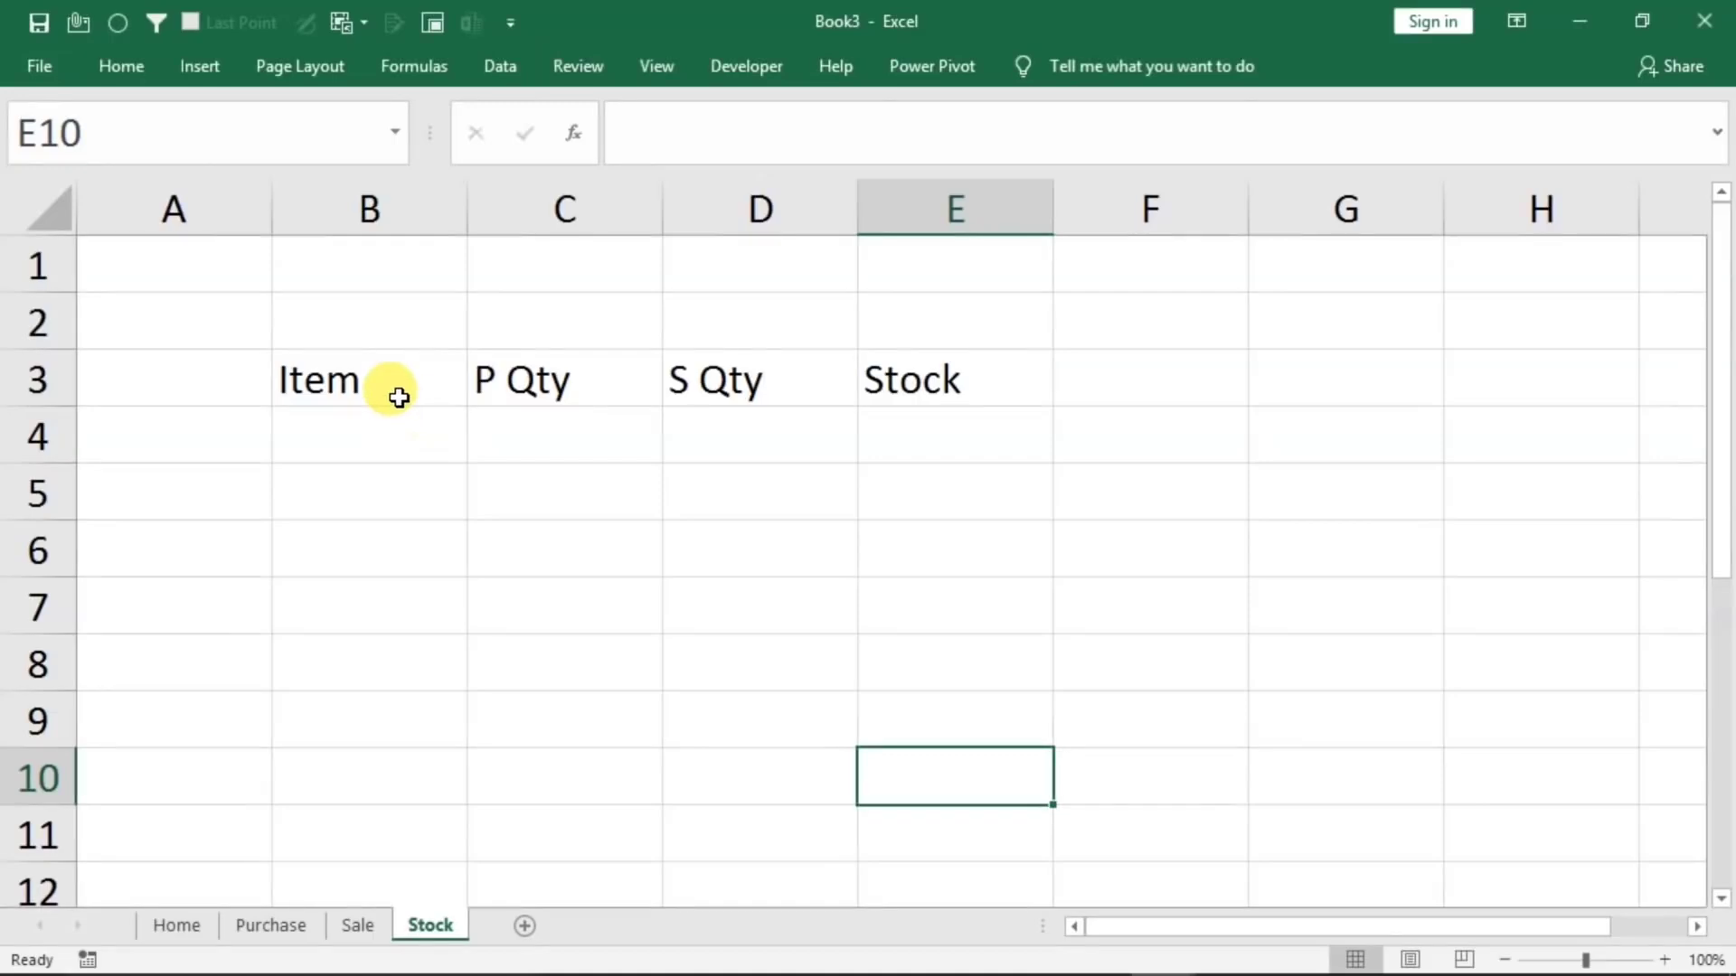
left_click_drag(417, 379, 918, 395)
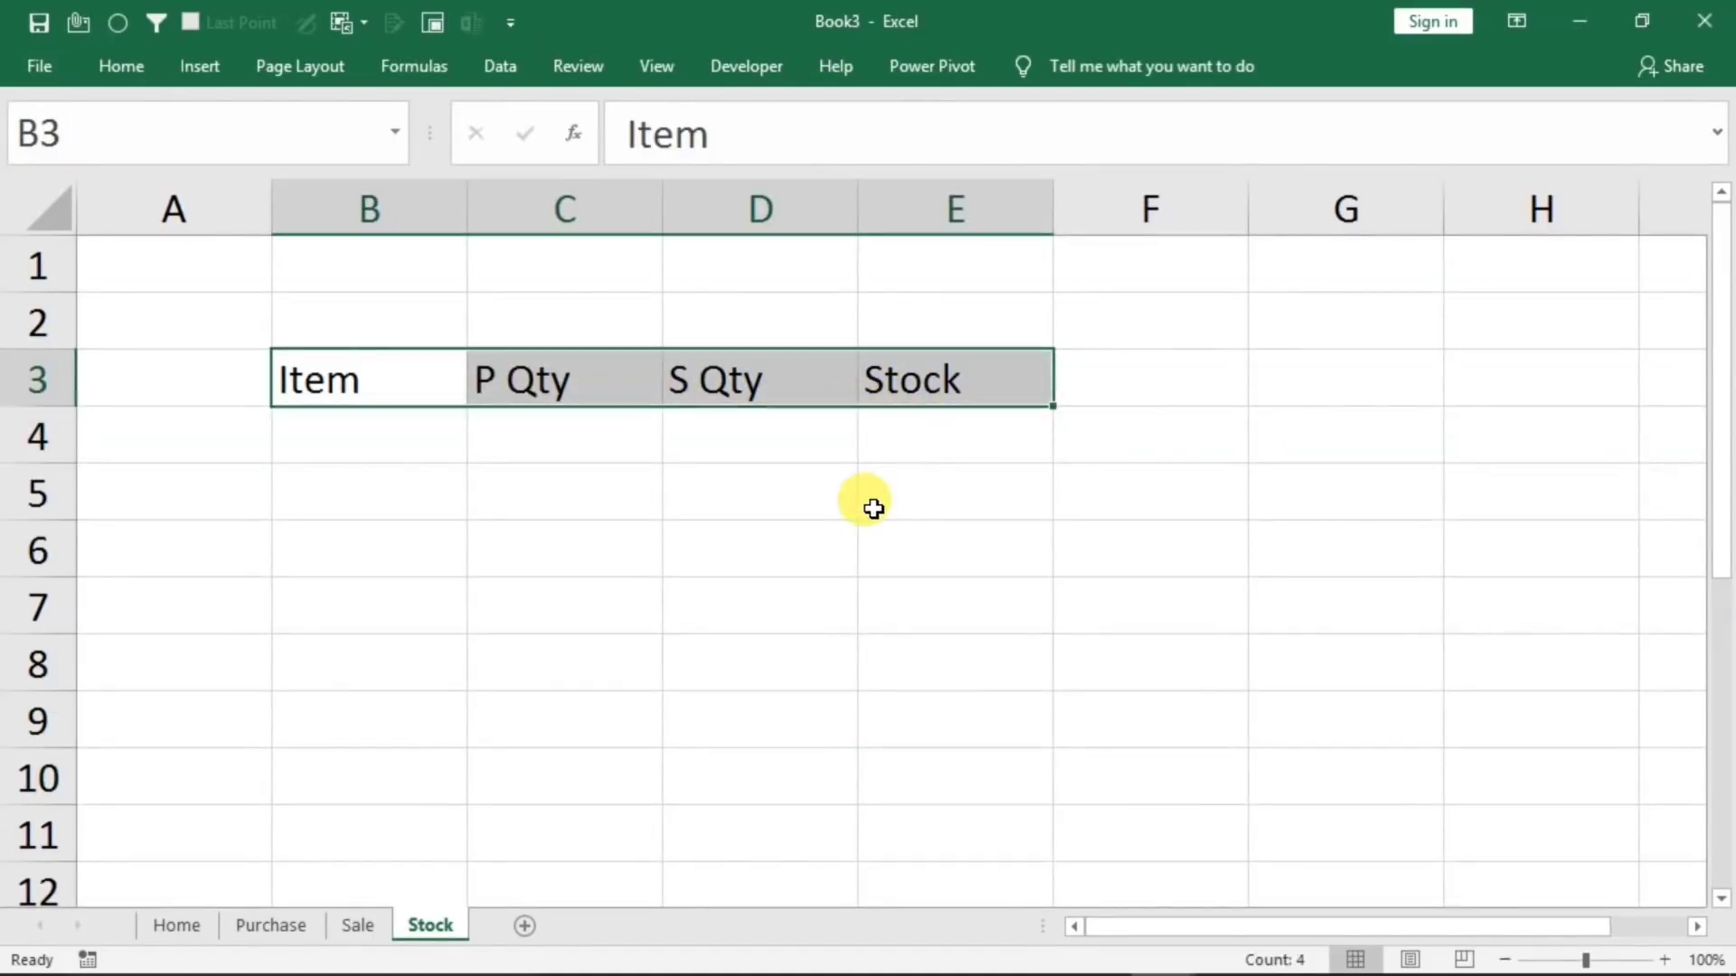
key("shift+Down")
key("shift+Down")
key("shift+Down")
key("shift+Down")
key("shift+Down")
key("shift+Down")
key("shift+Down")
key("shift+Down")
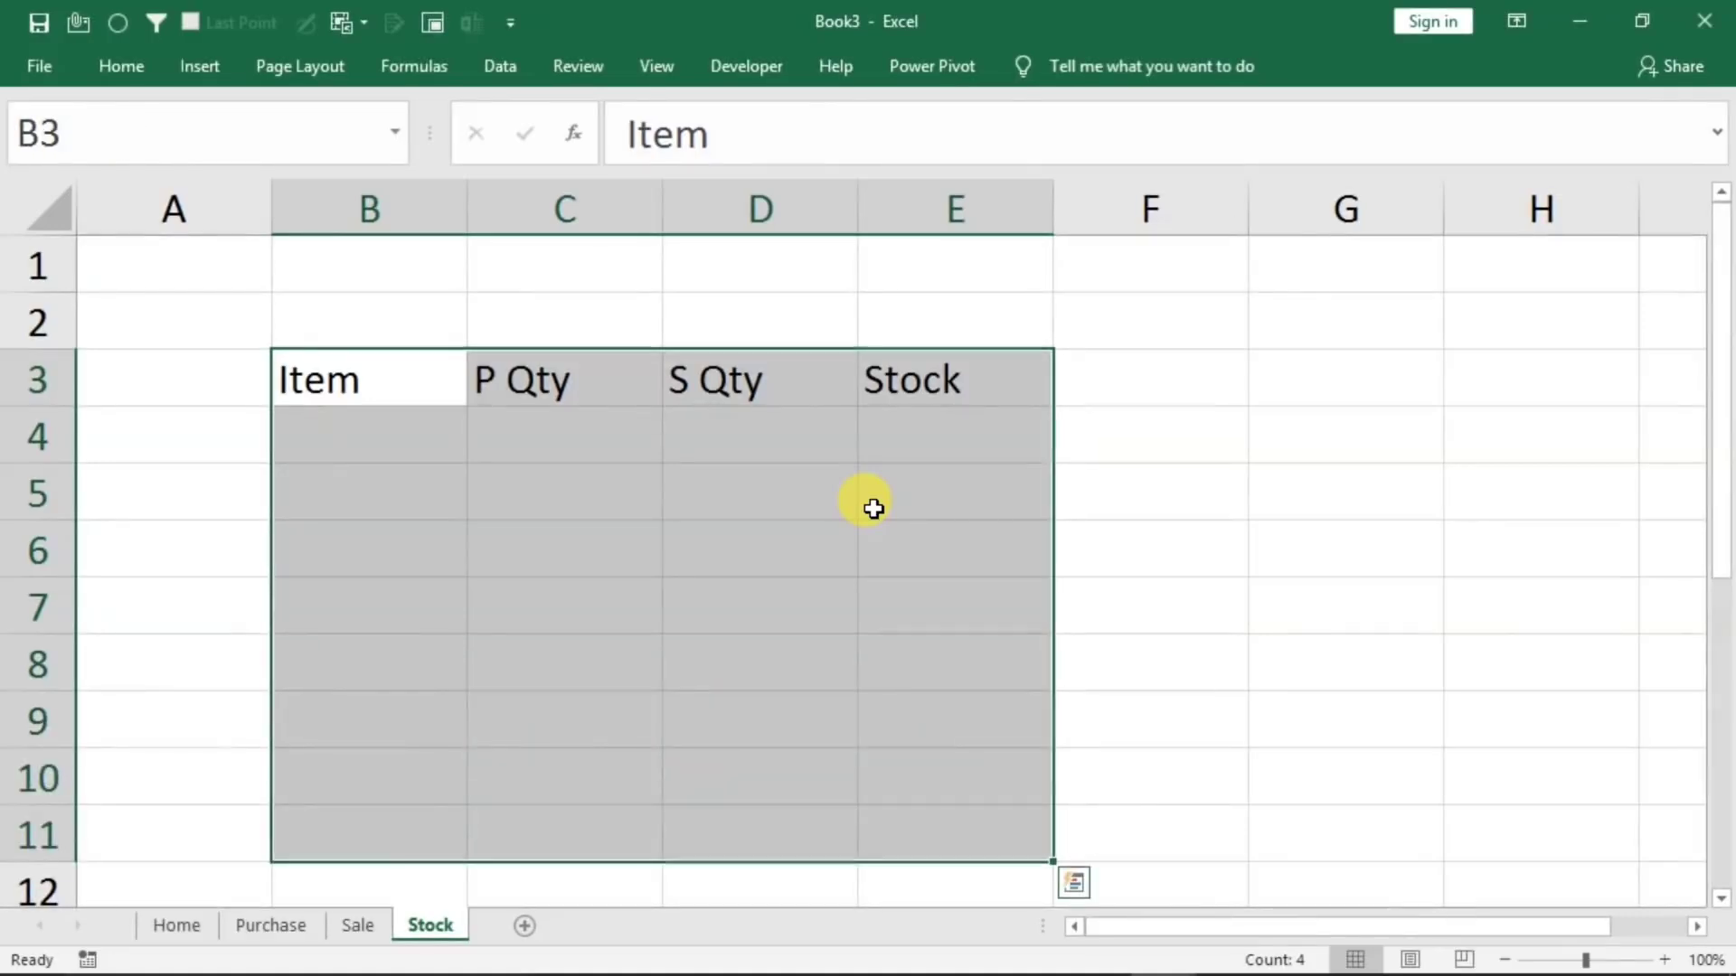
key("ctrl+t")
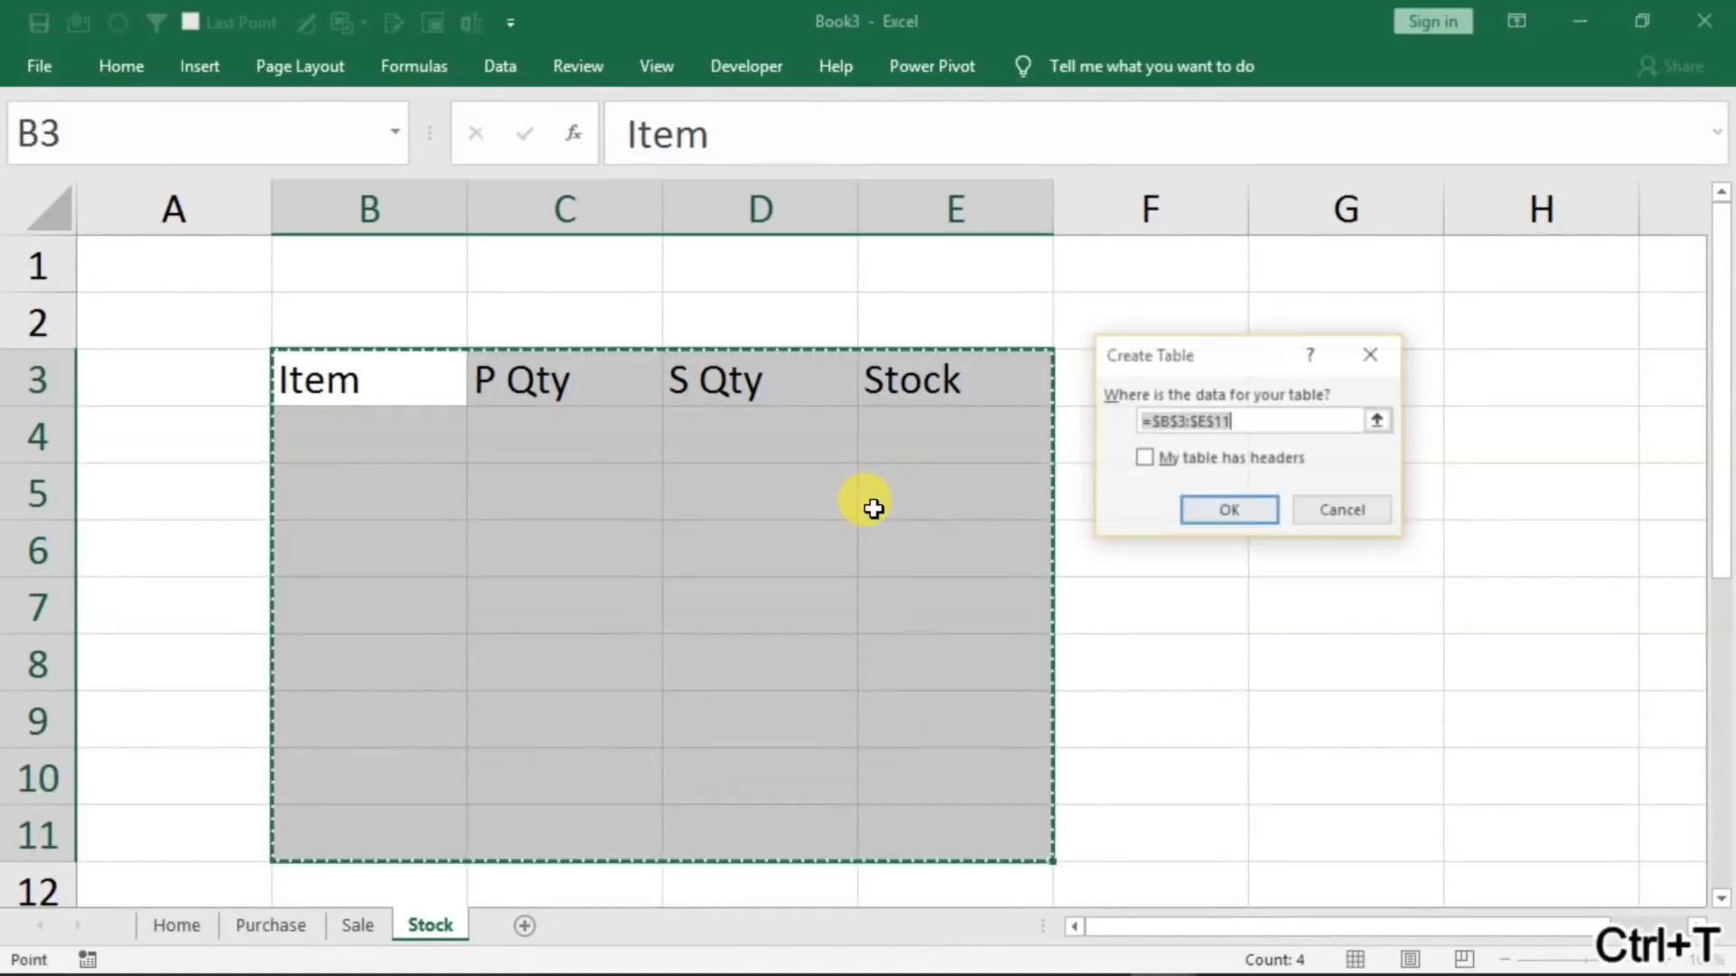
left_click(1144, 458)
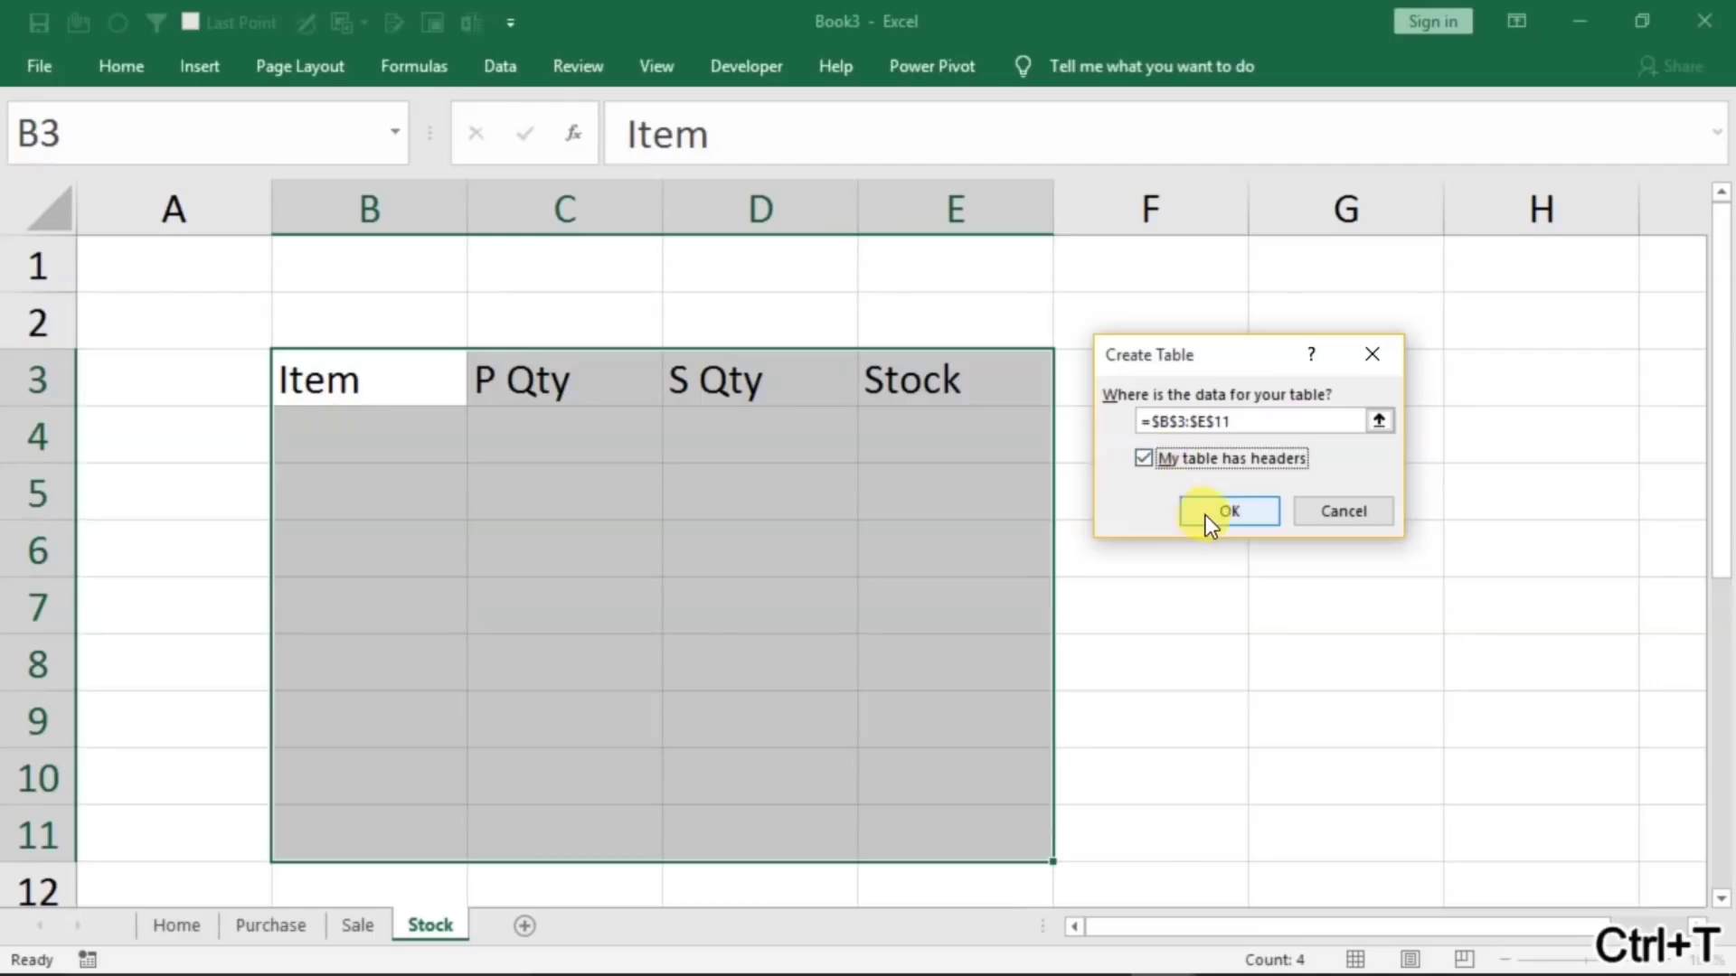
left_click(1225, 511)
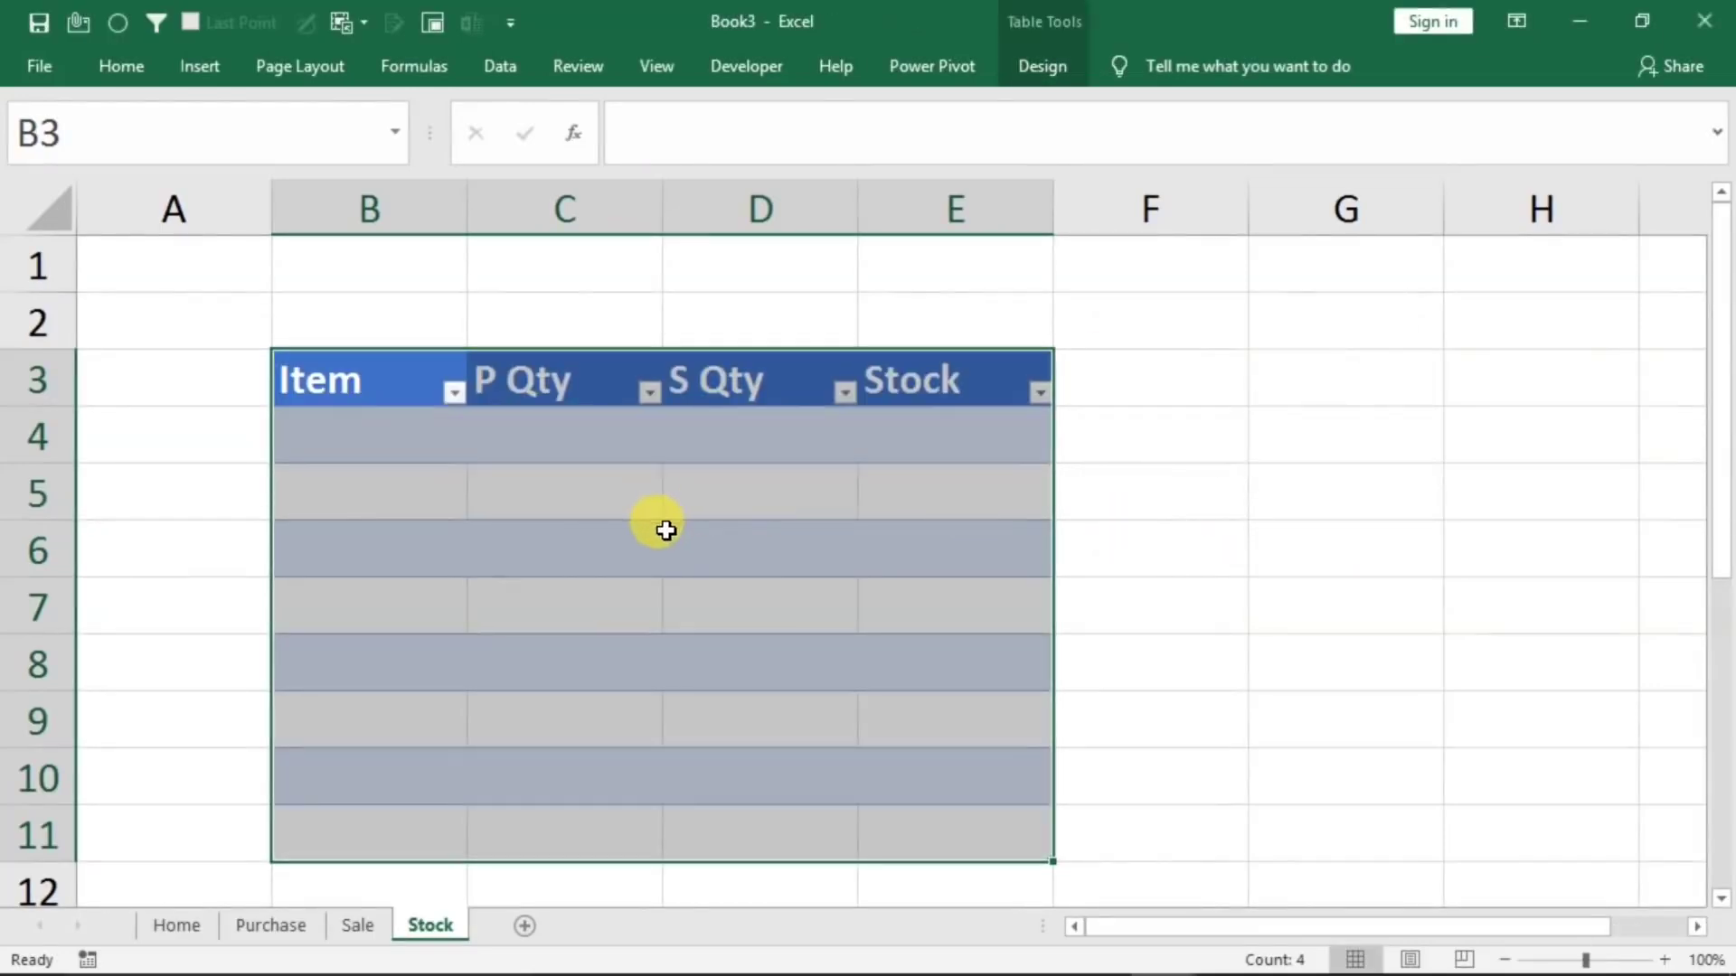
Turn off banded rows for the table on the Stock sheet
left_click(581, 544)
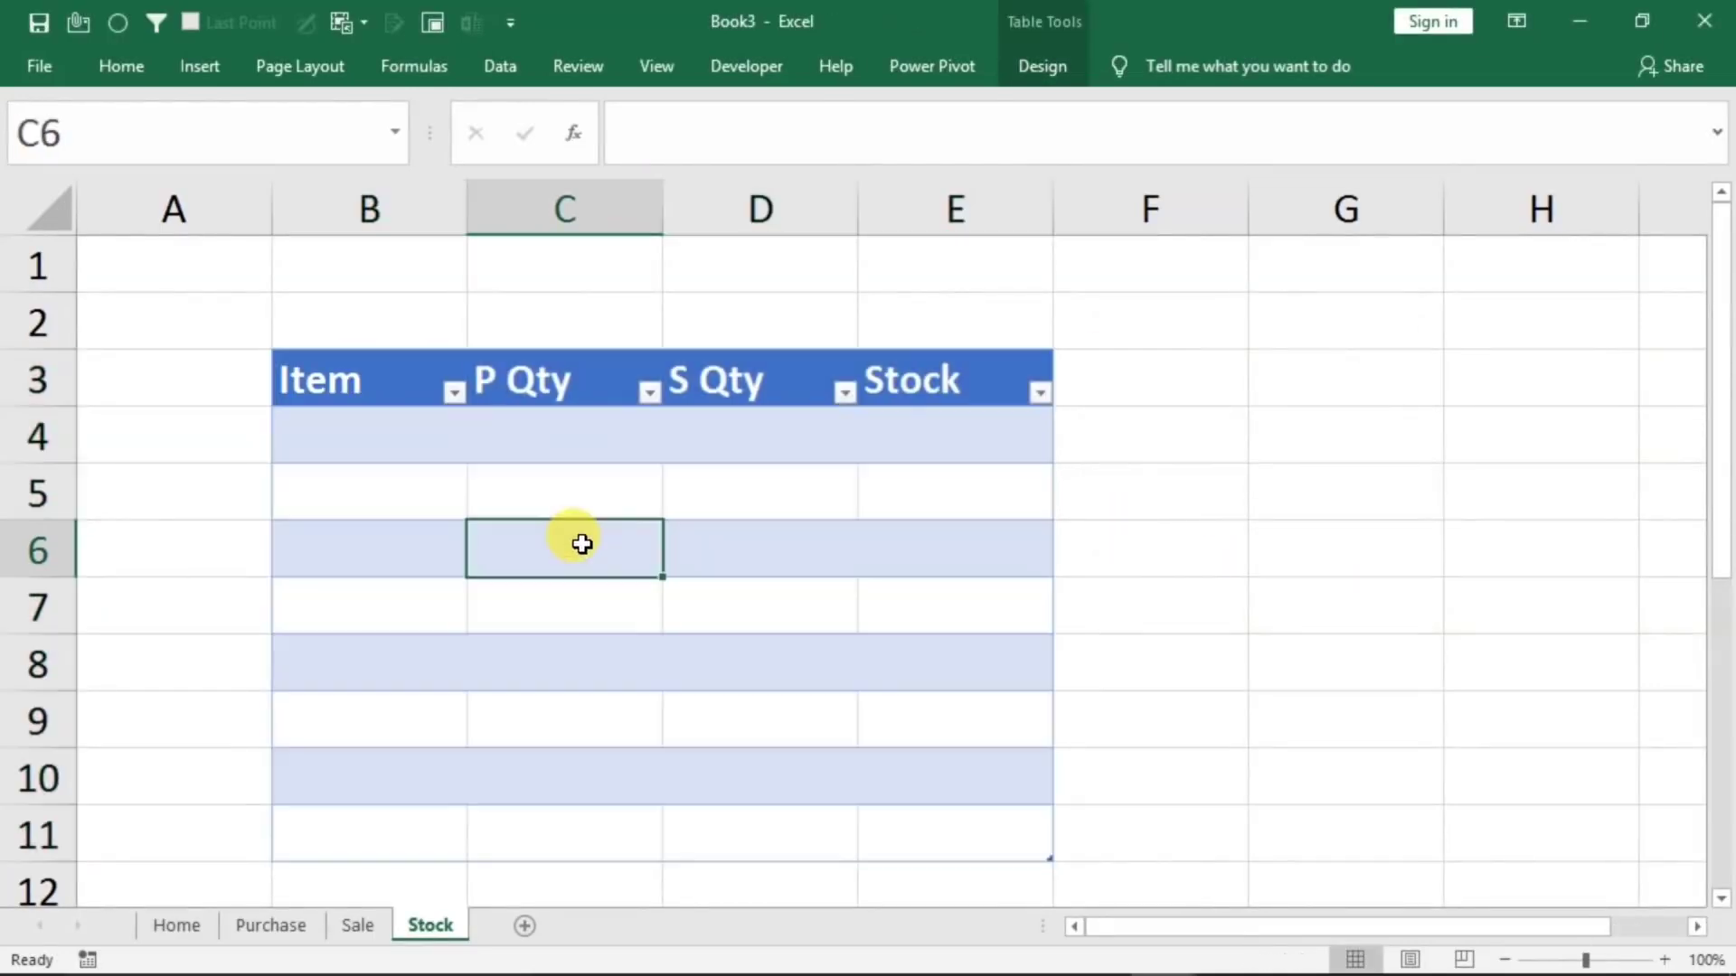
left_click(696, 638)
left_click(1010, 79)
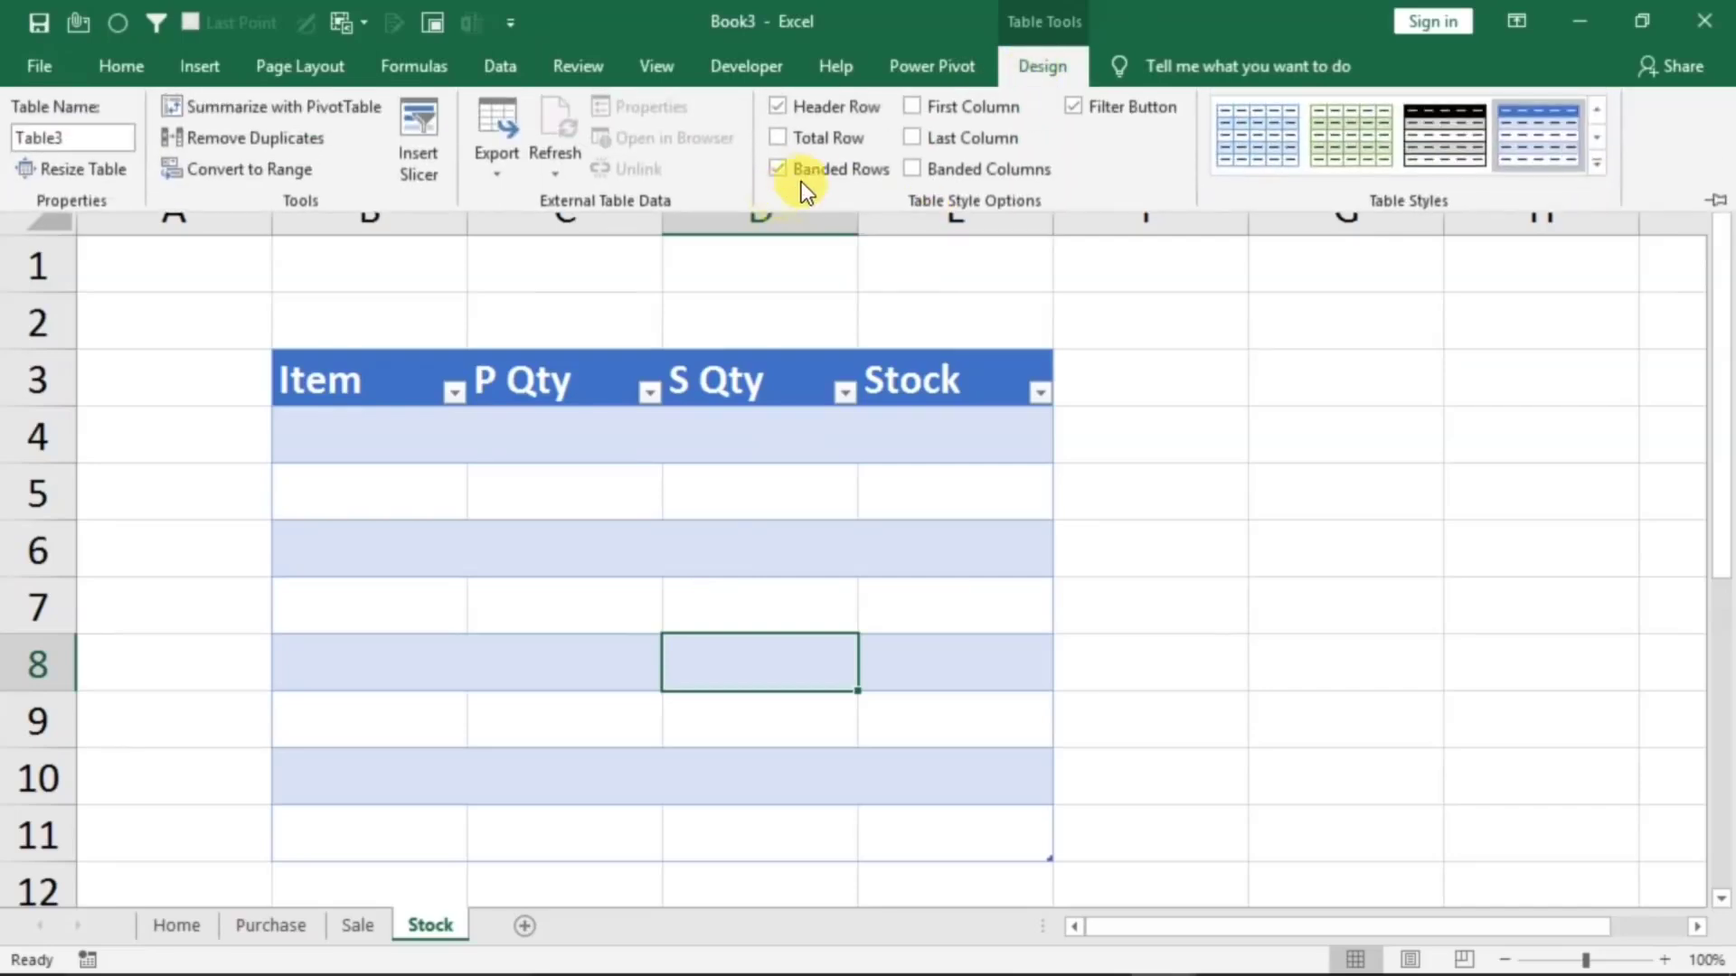
left_click(812, 169)
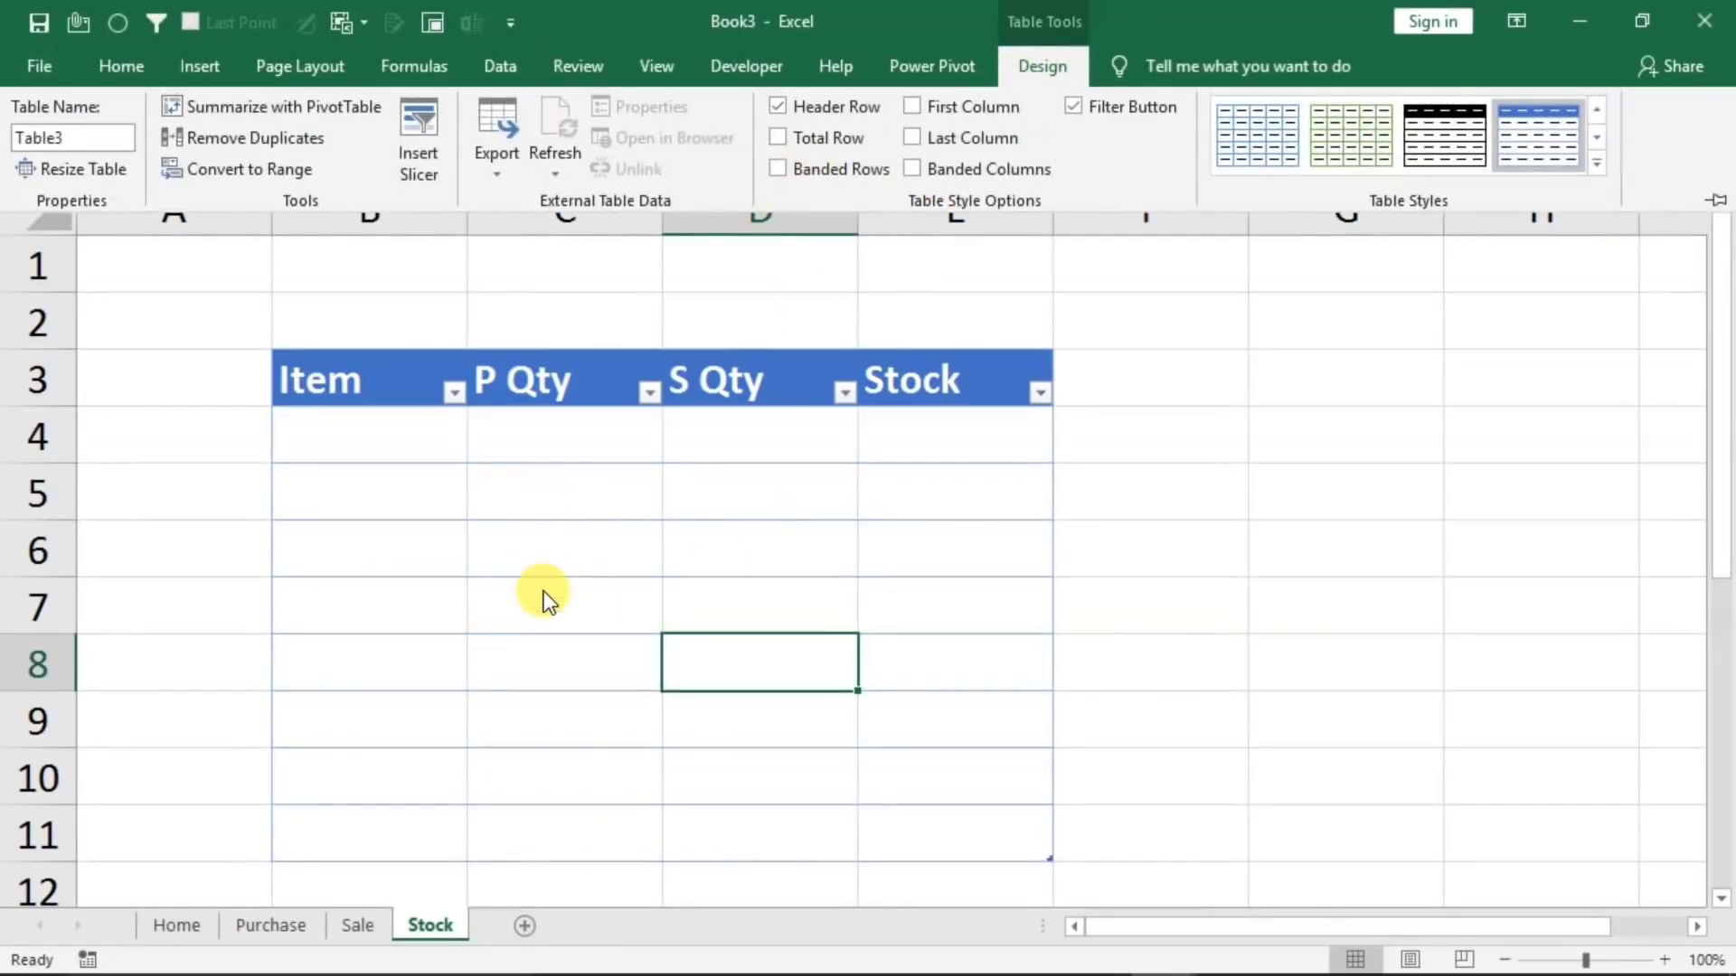
Merge and center cells B1:E2 above the Stock table and apply a near-black fill with orange font color
left_click(407, 256)
left_click_drag(407, 260, 941, 316)
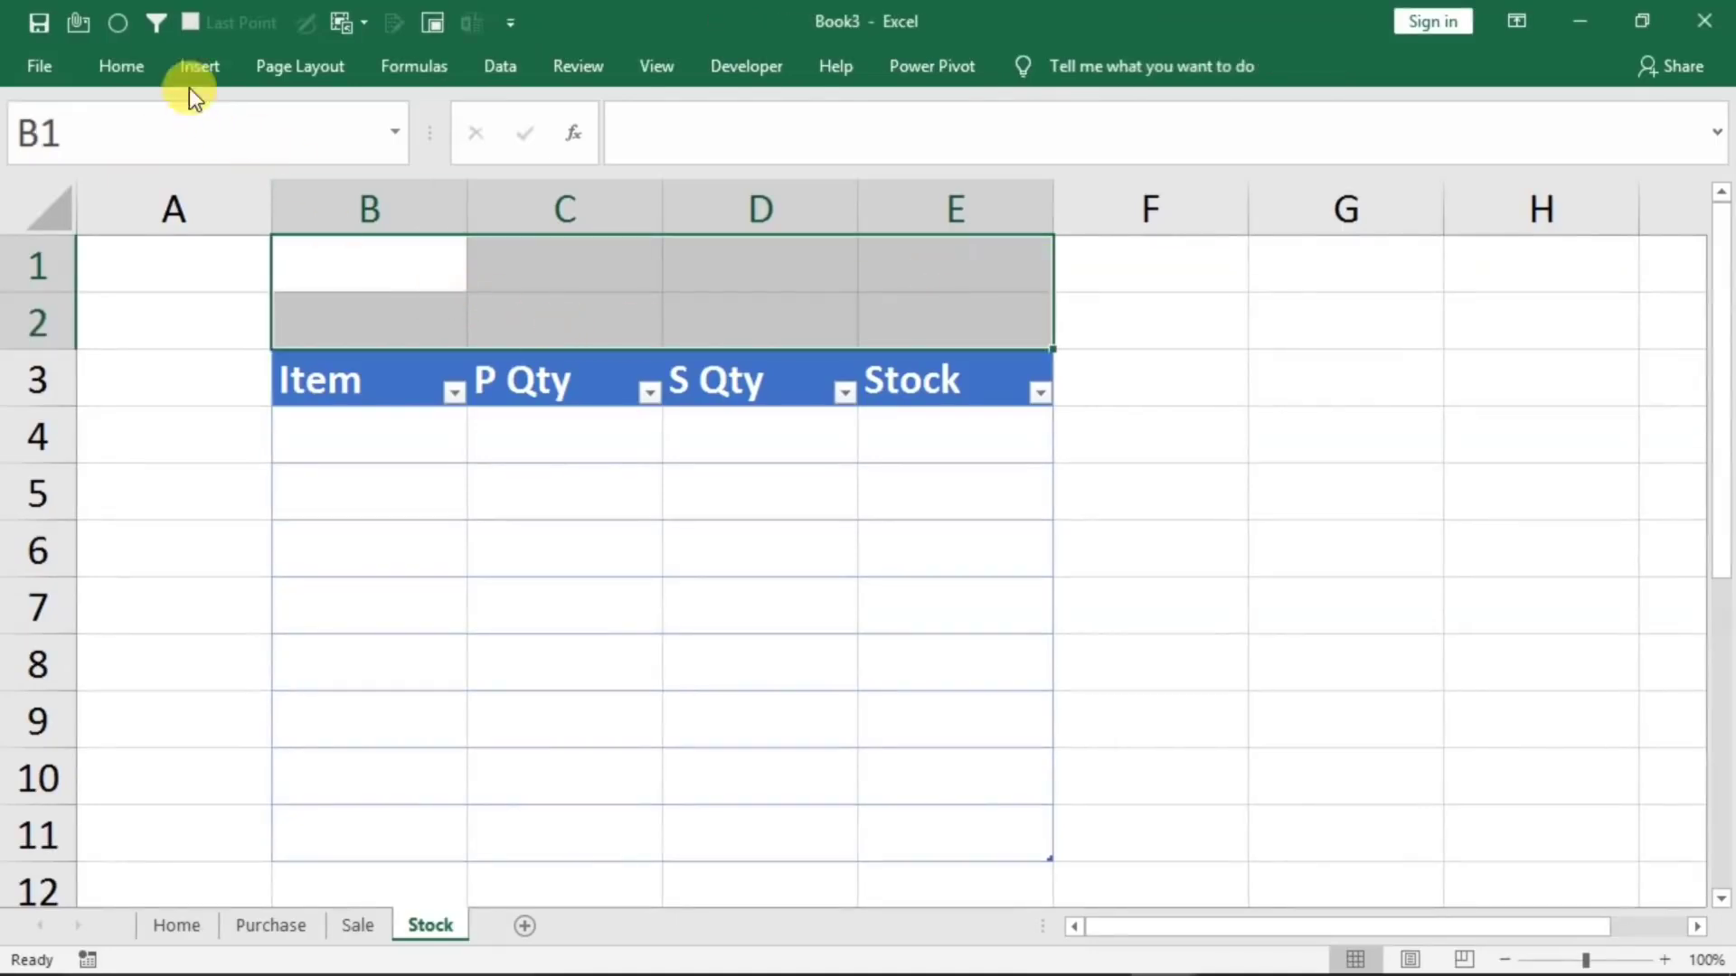
left_click(132, 59)
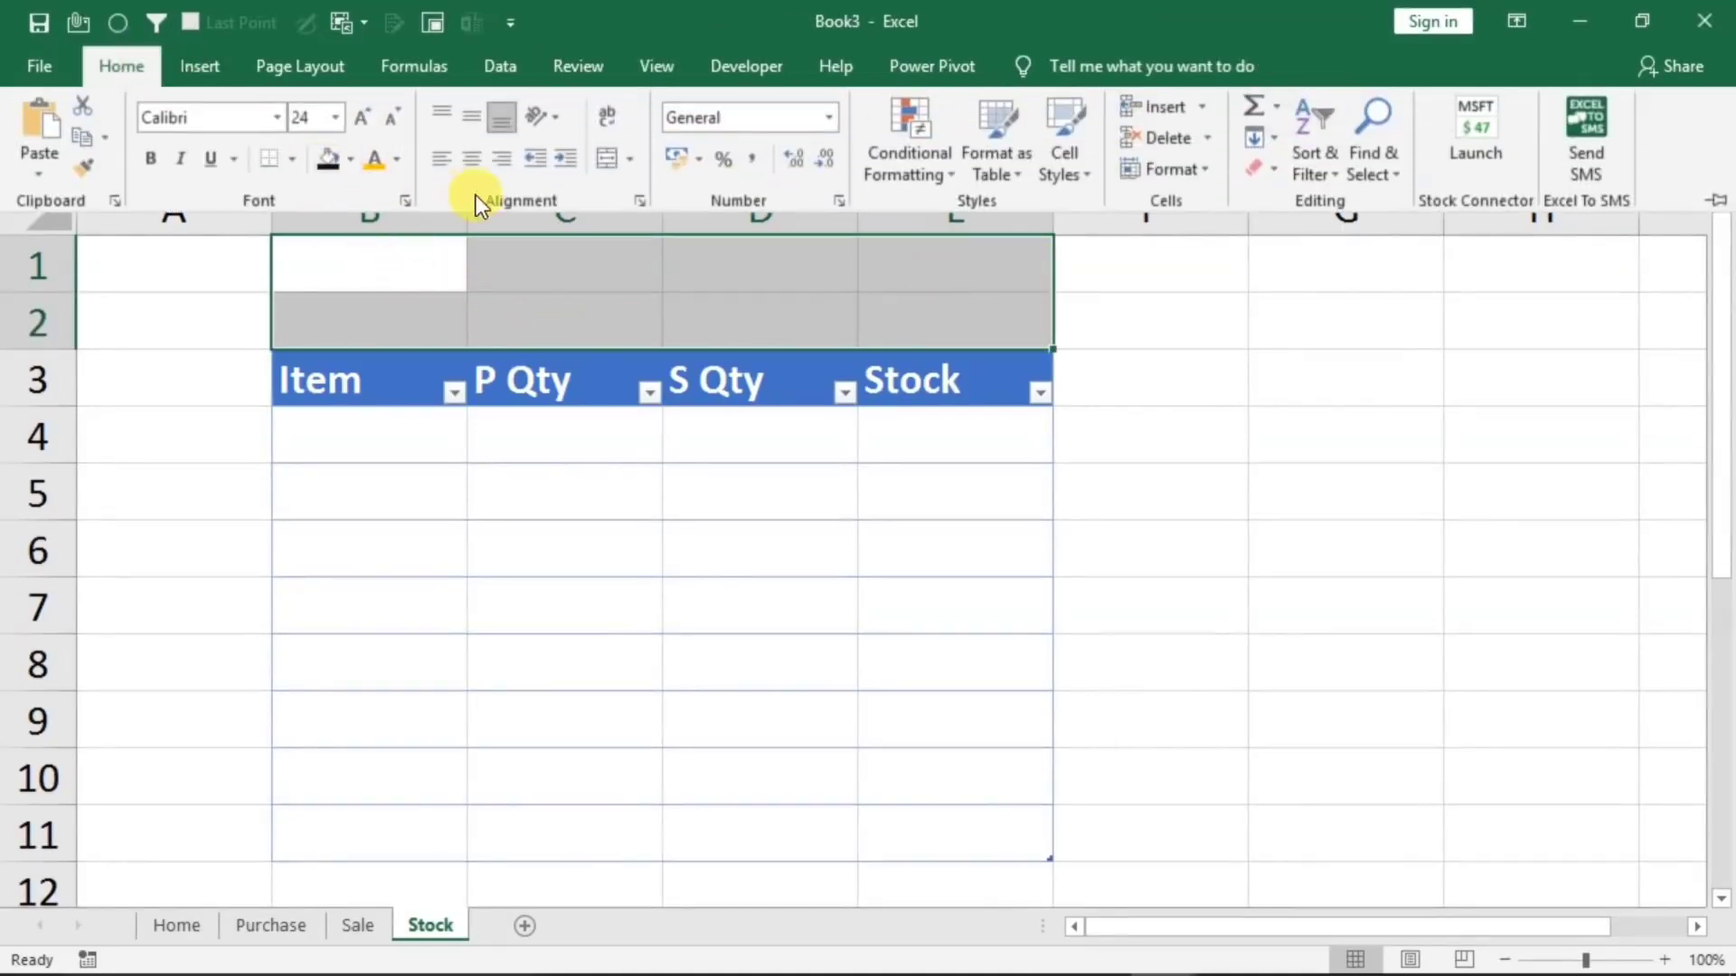
left_click(595, 159)
left_click(331, 159)
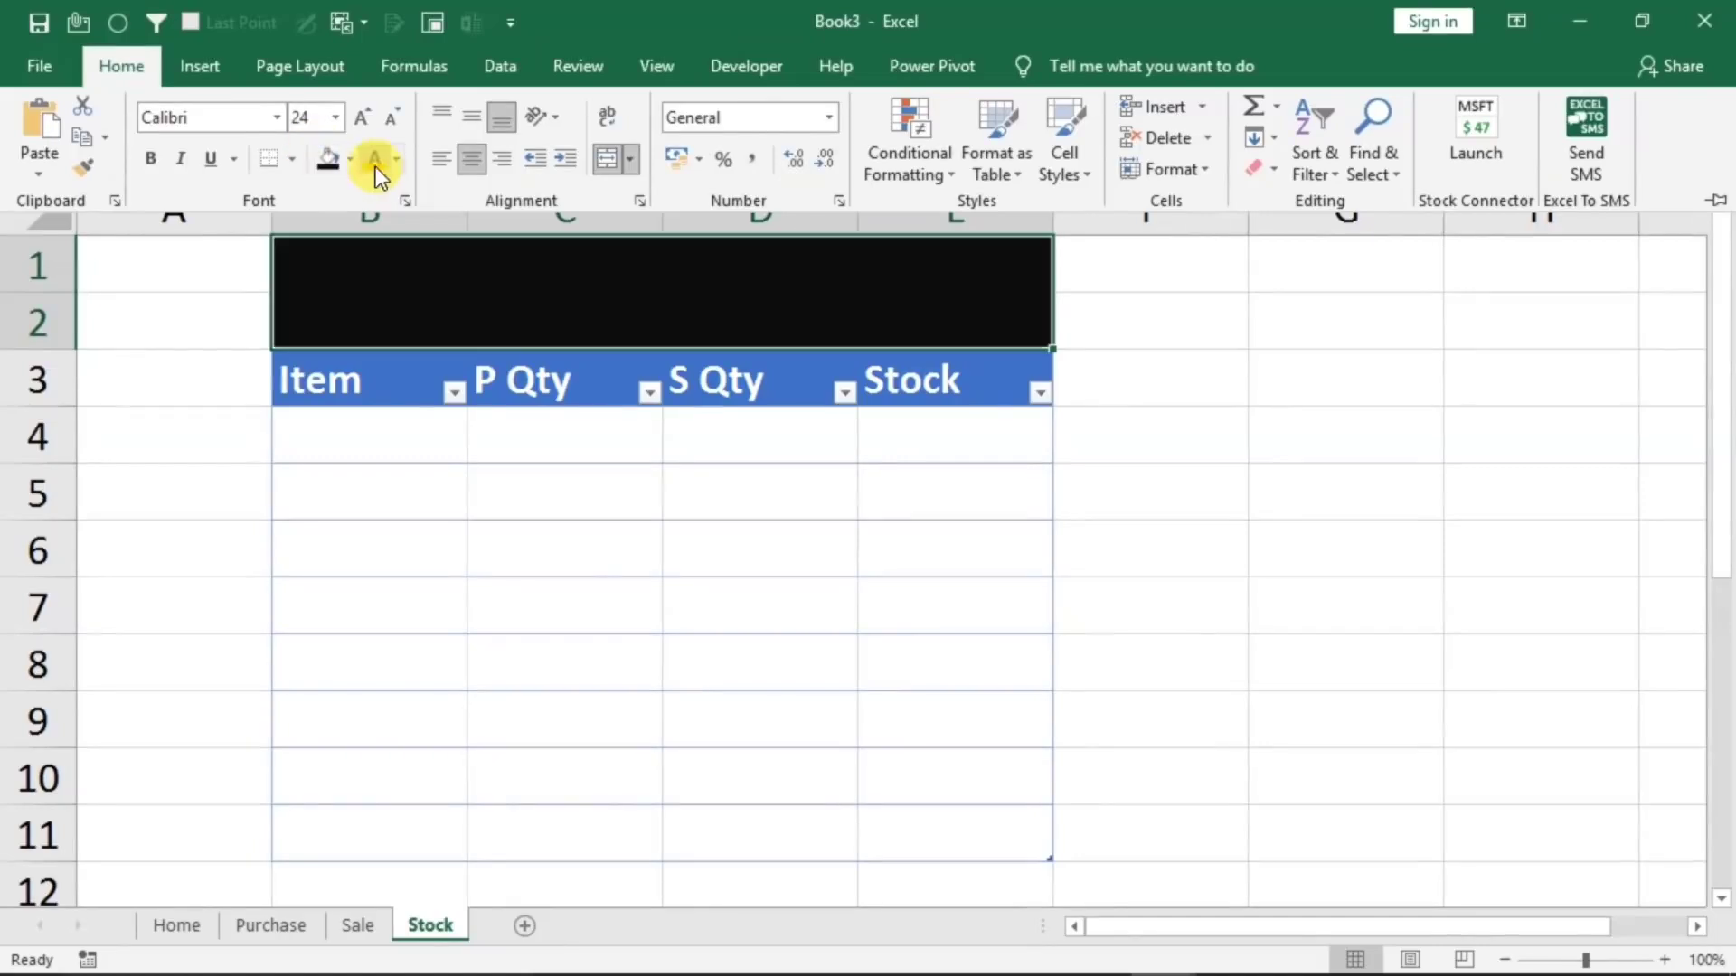
Enter the title "Stock" in the merged cell above the table, enlarge its font and make it bold
left_click(519, 273)
type("Sto")
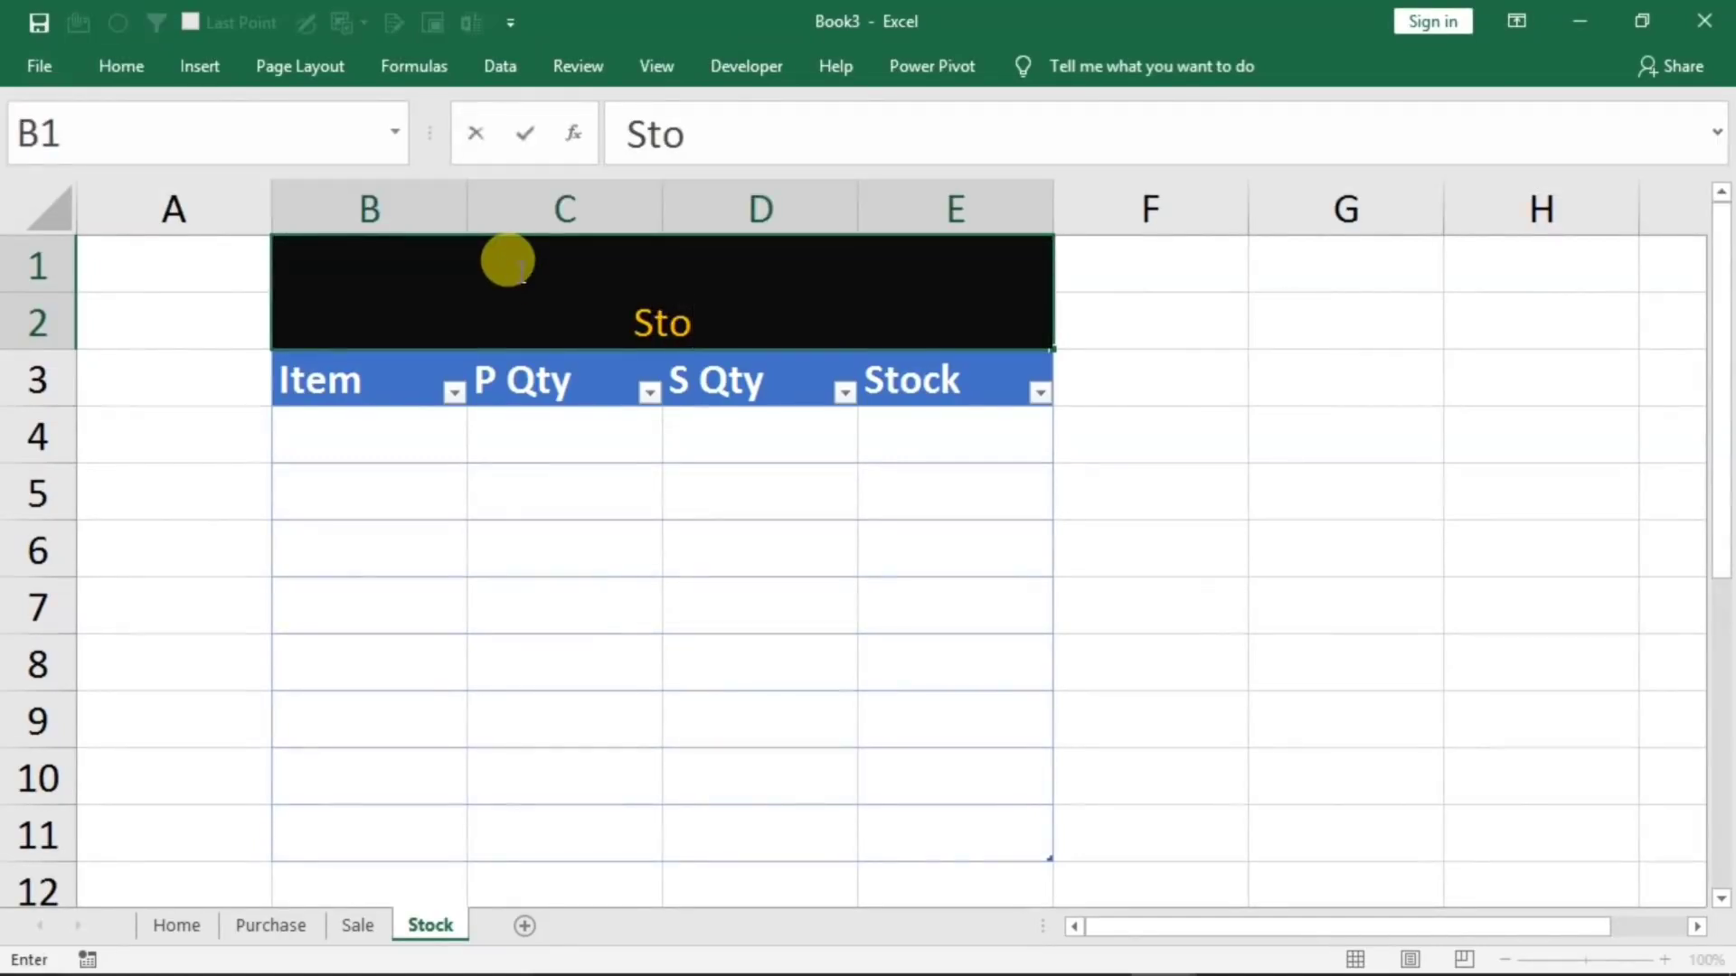
type("ck")
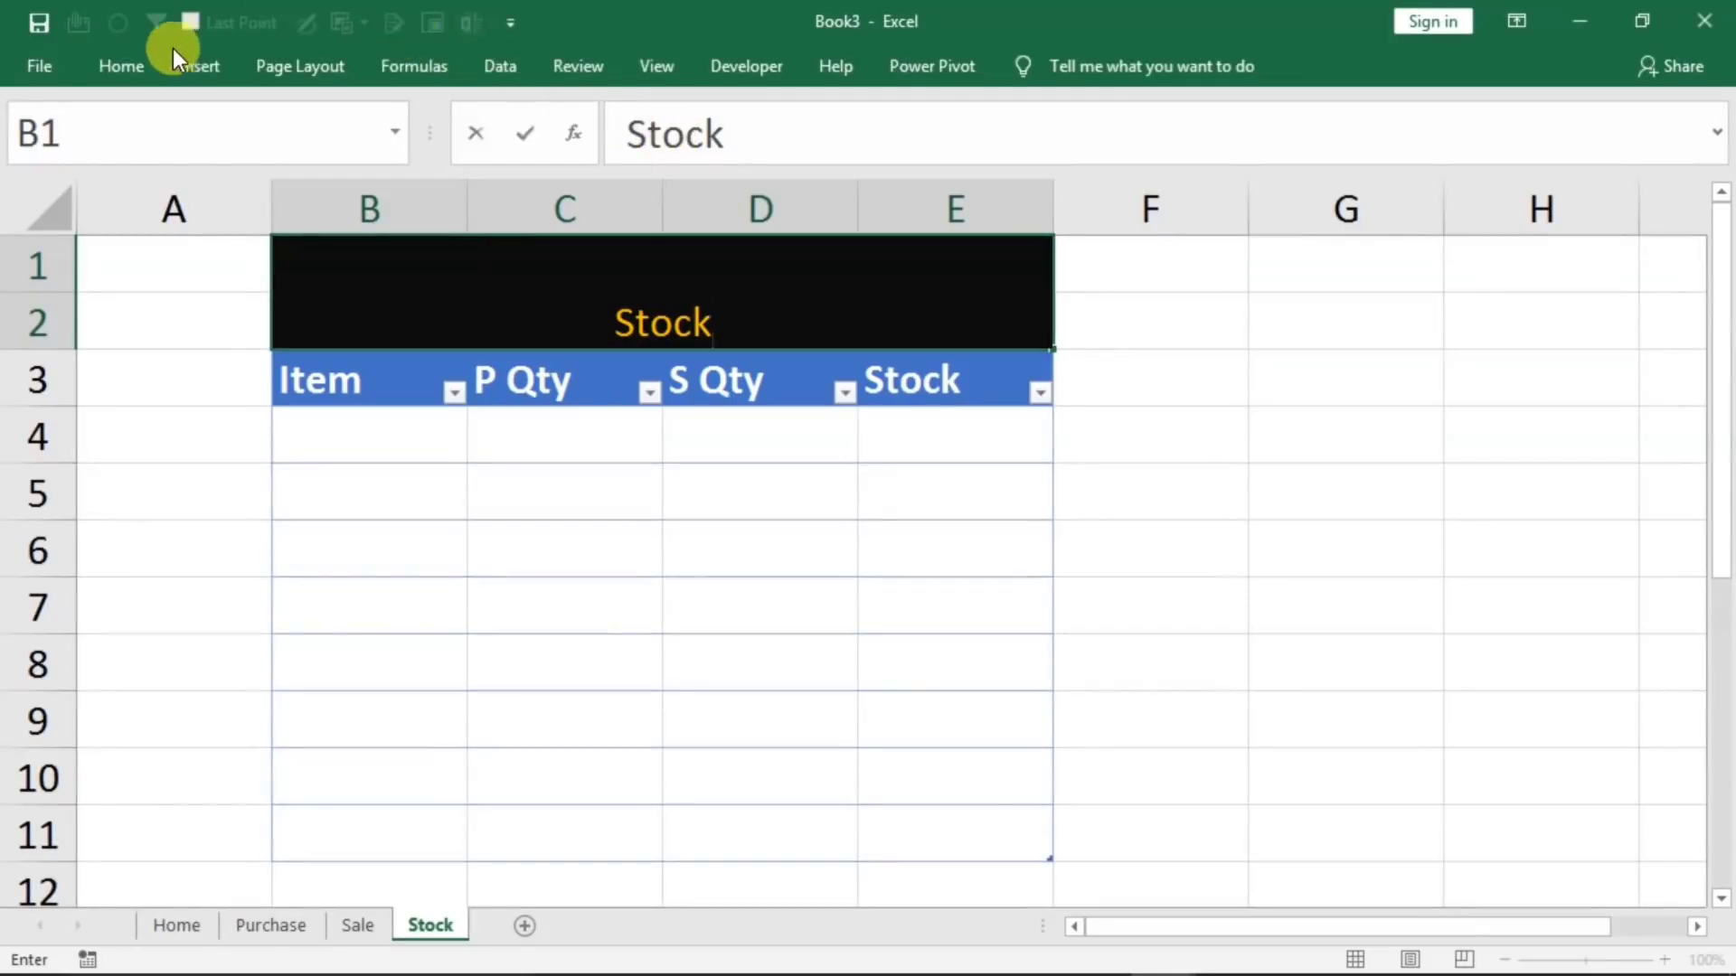
left_click(134, 67)
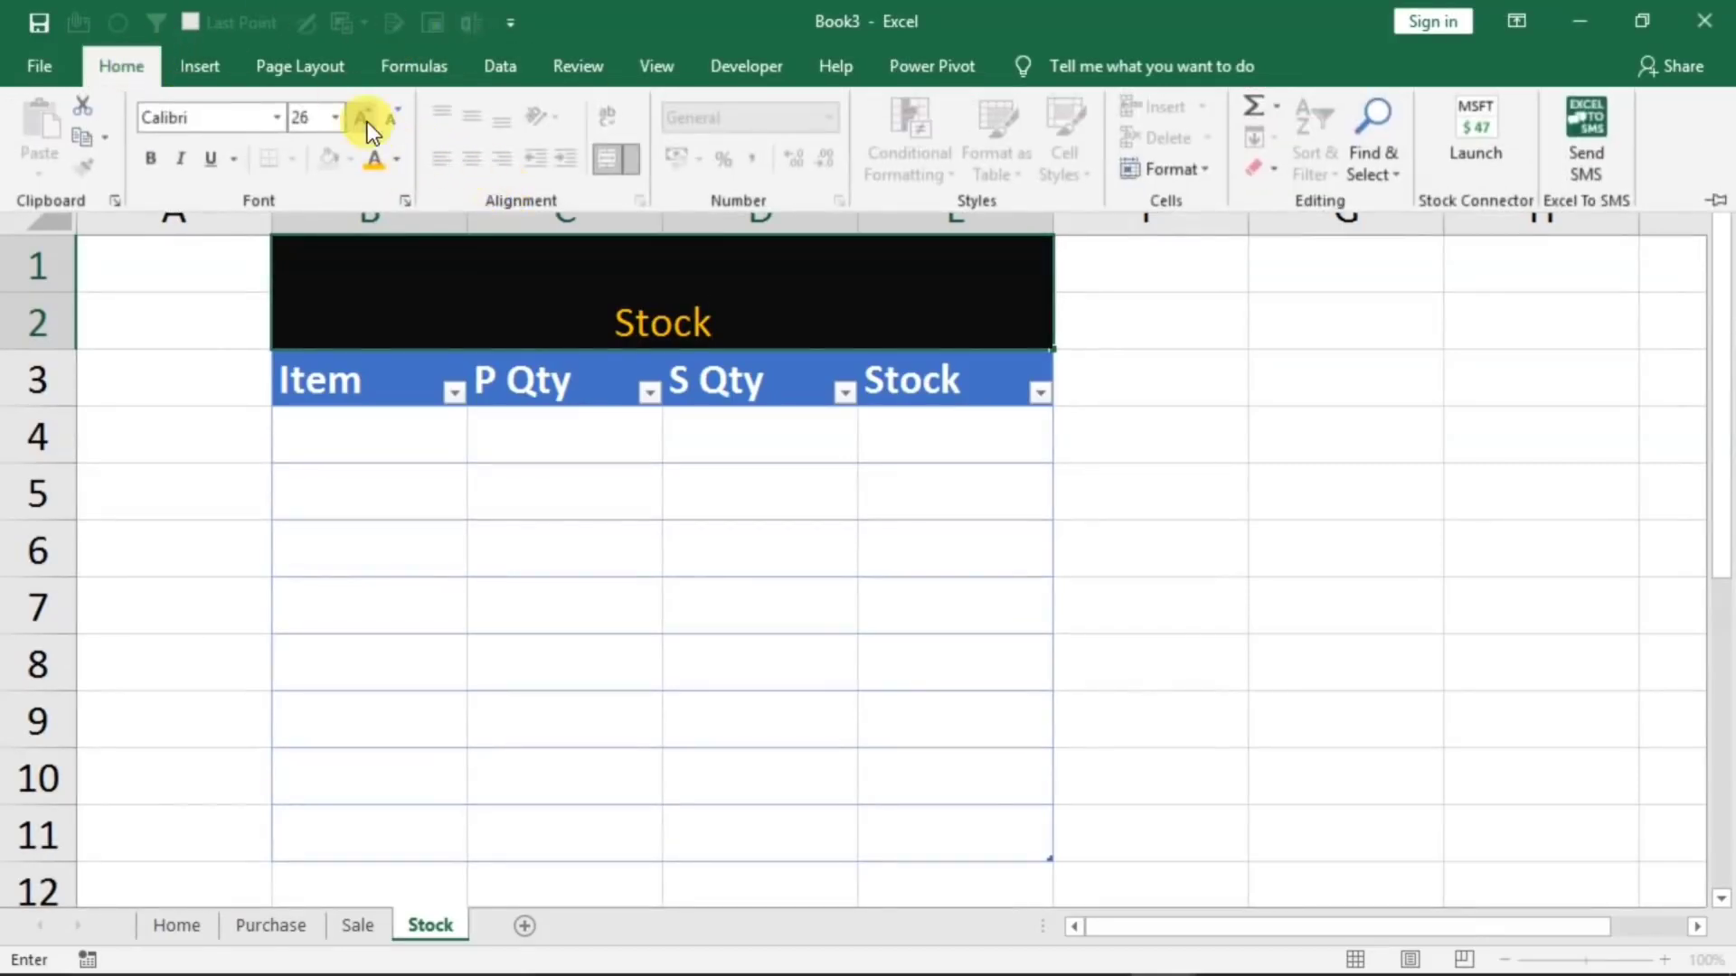
left_click(634, 329)
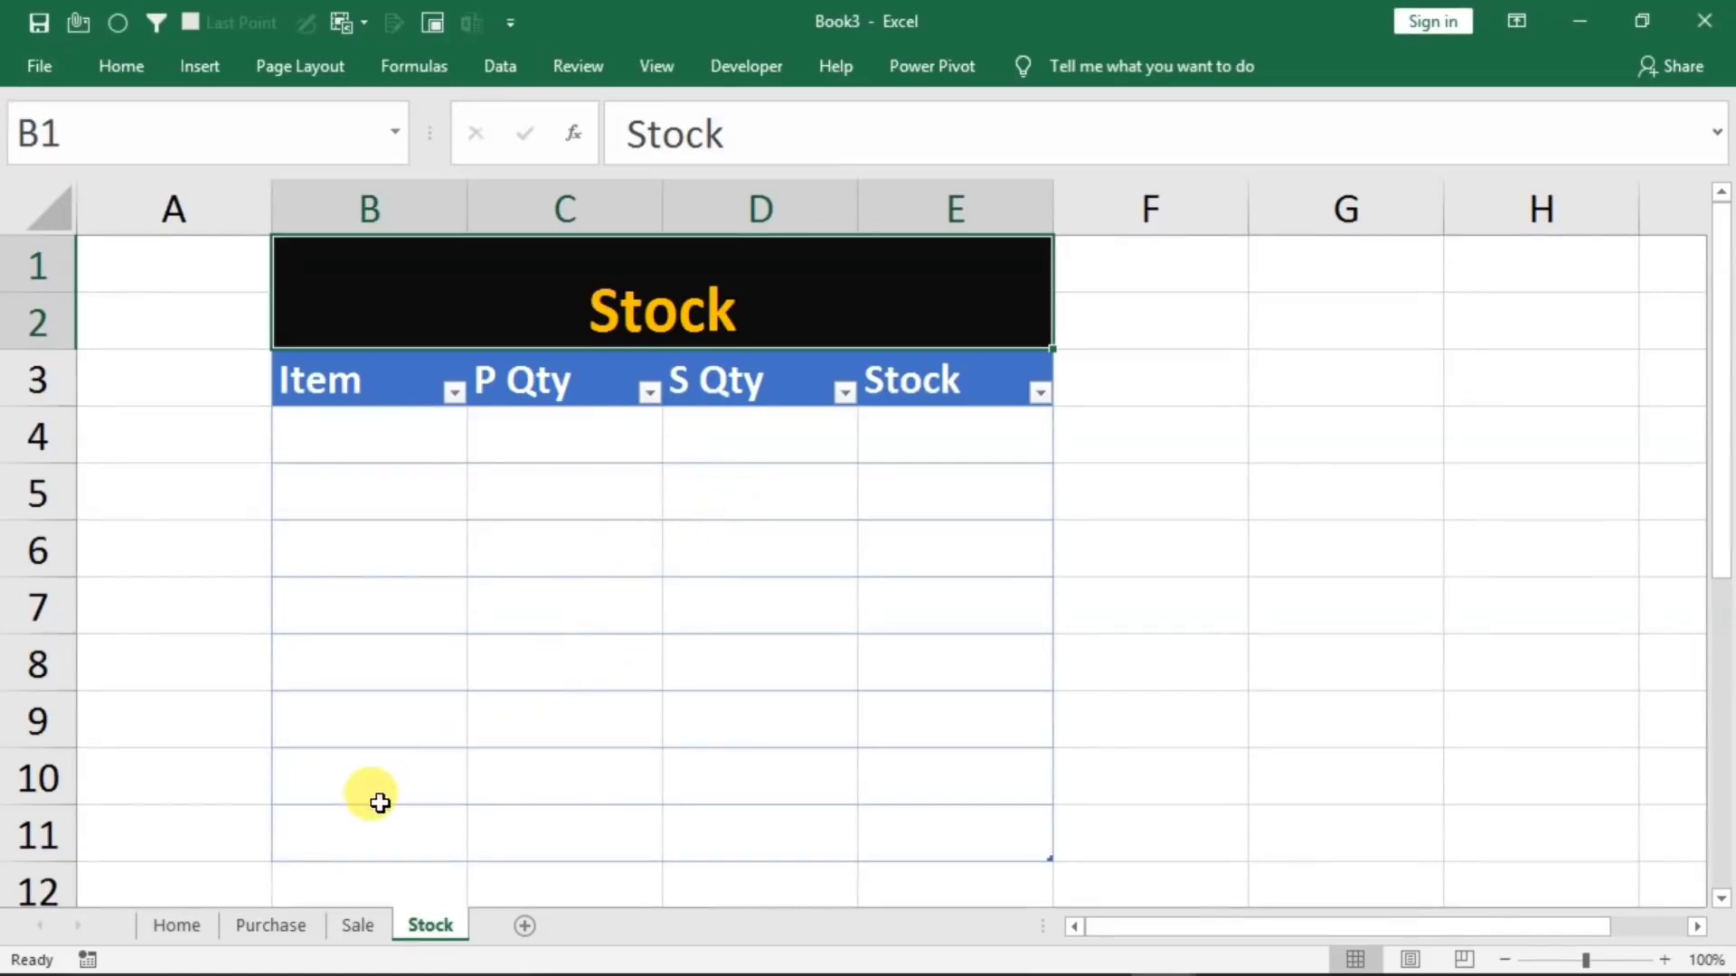
left_click(291, 931)
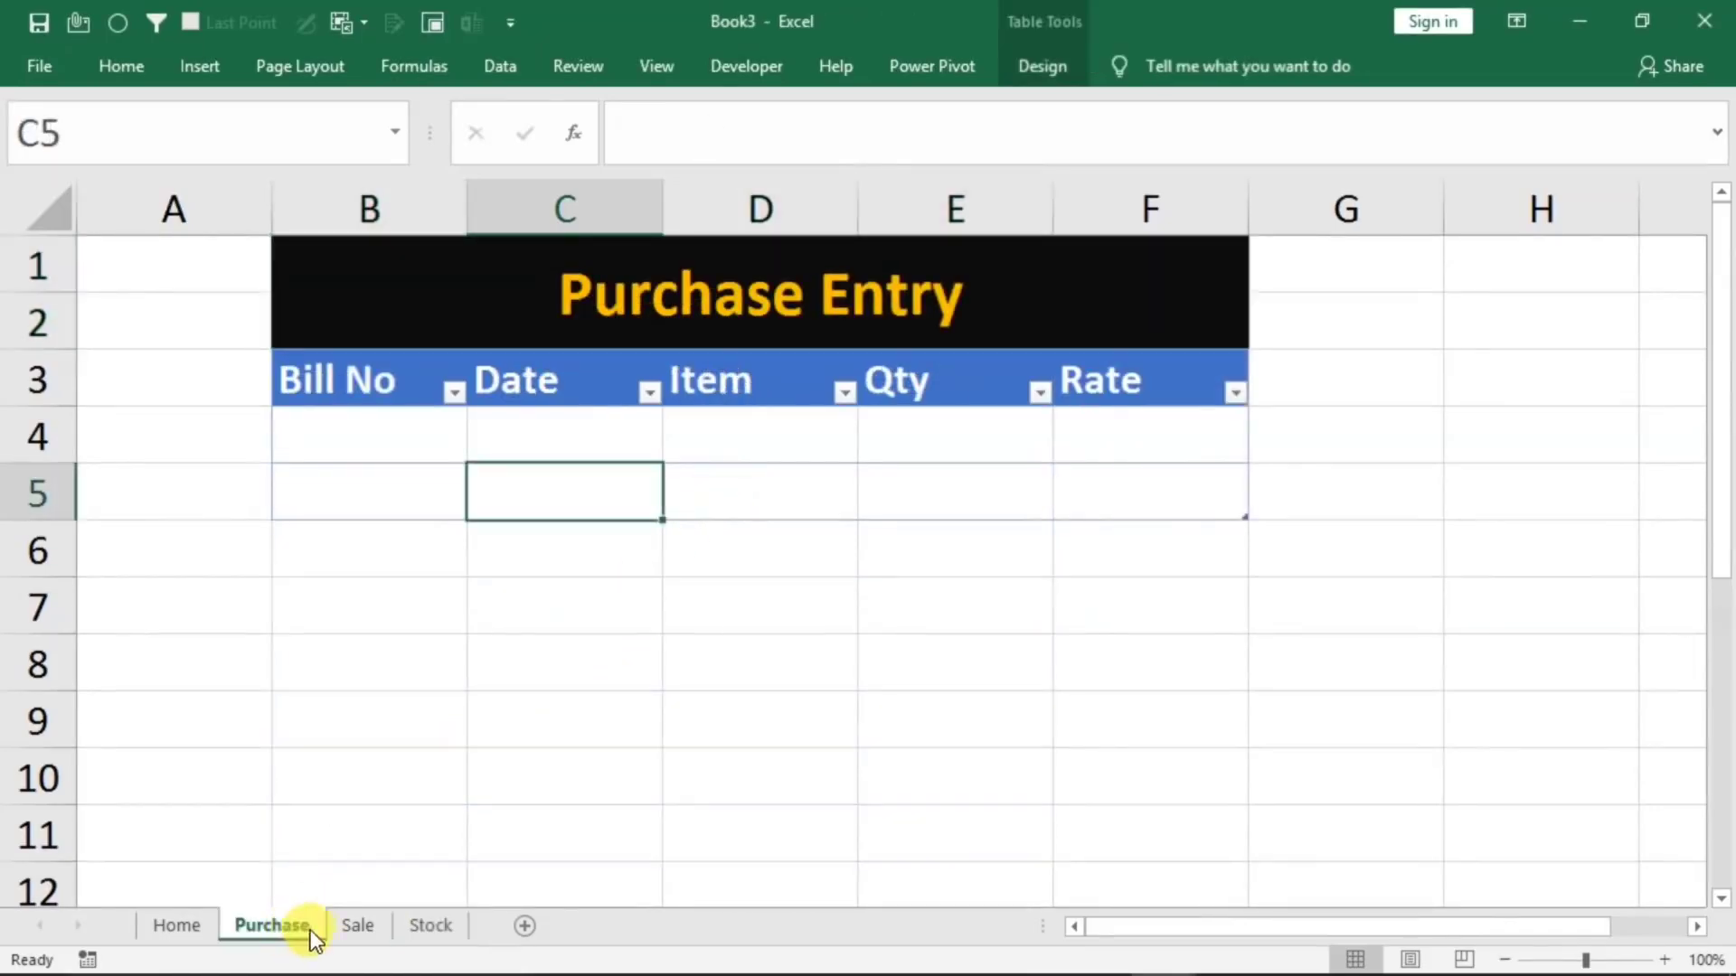
left_click(359, 922)
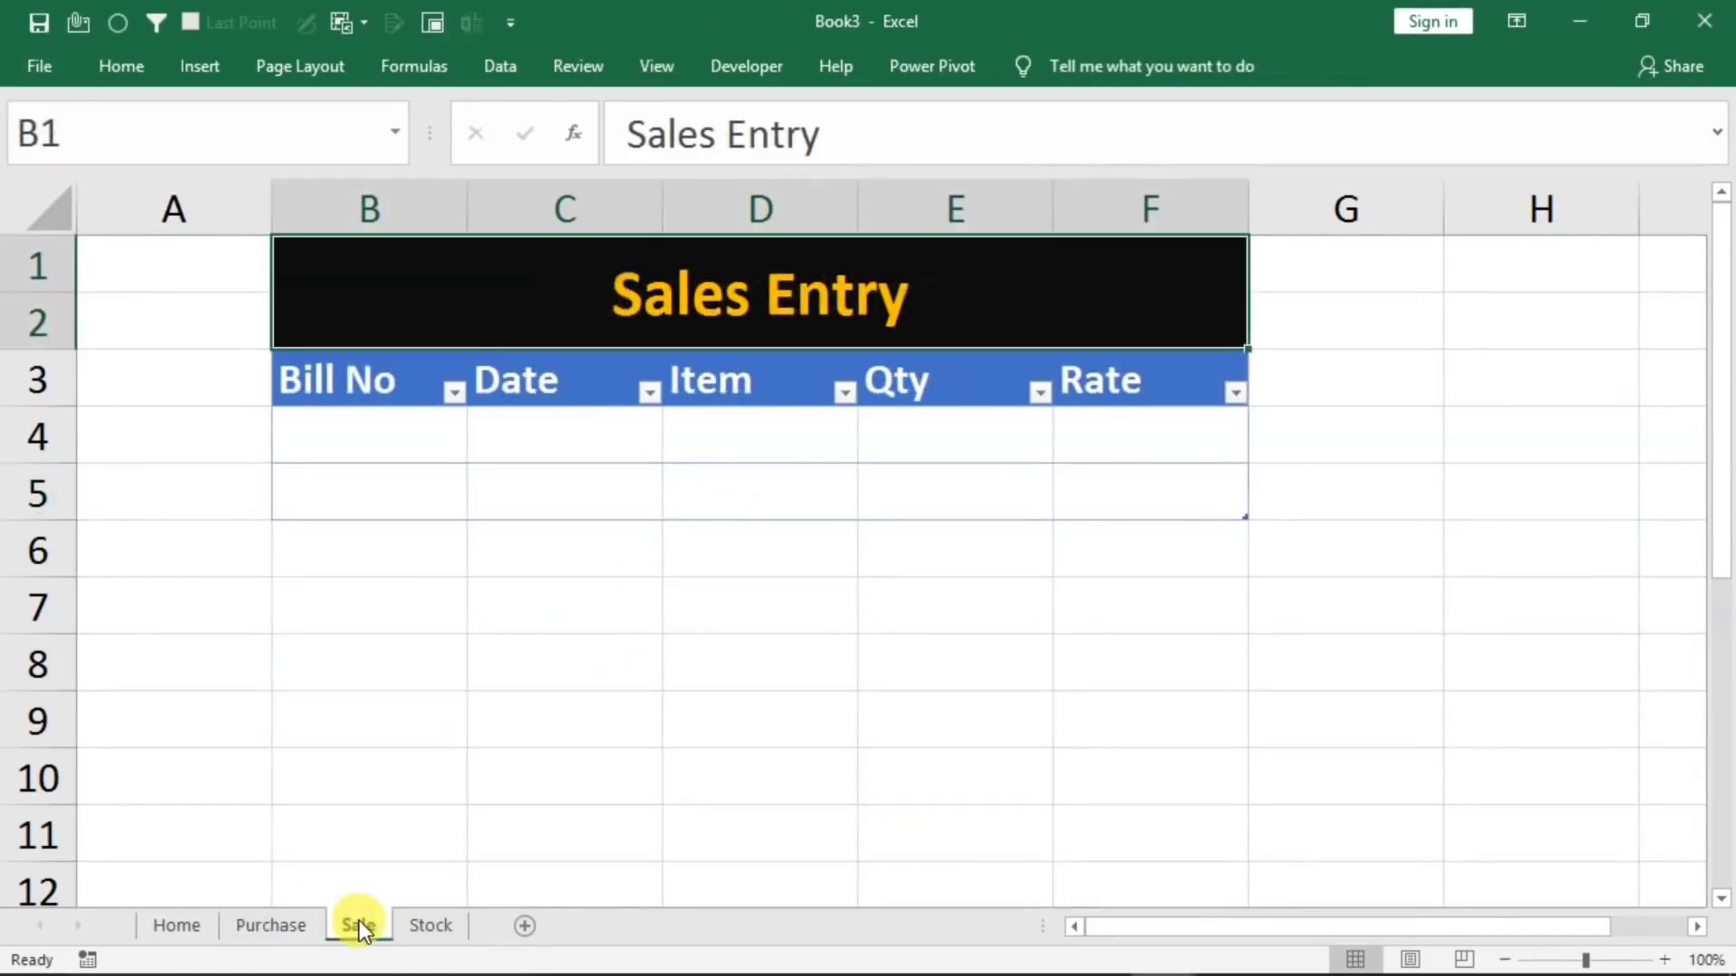
left_click(423, 927)
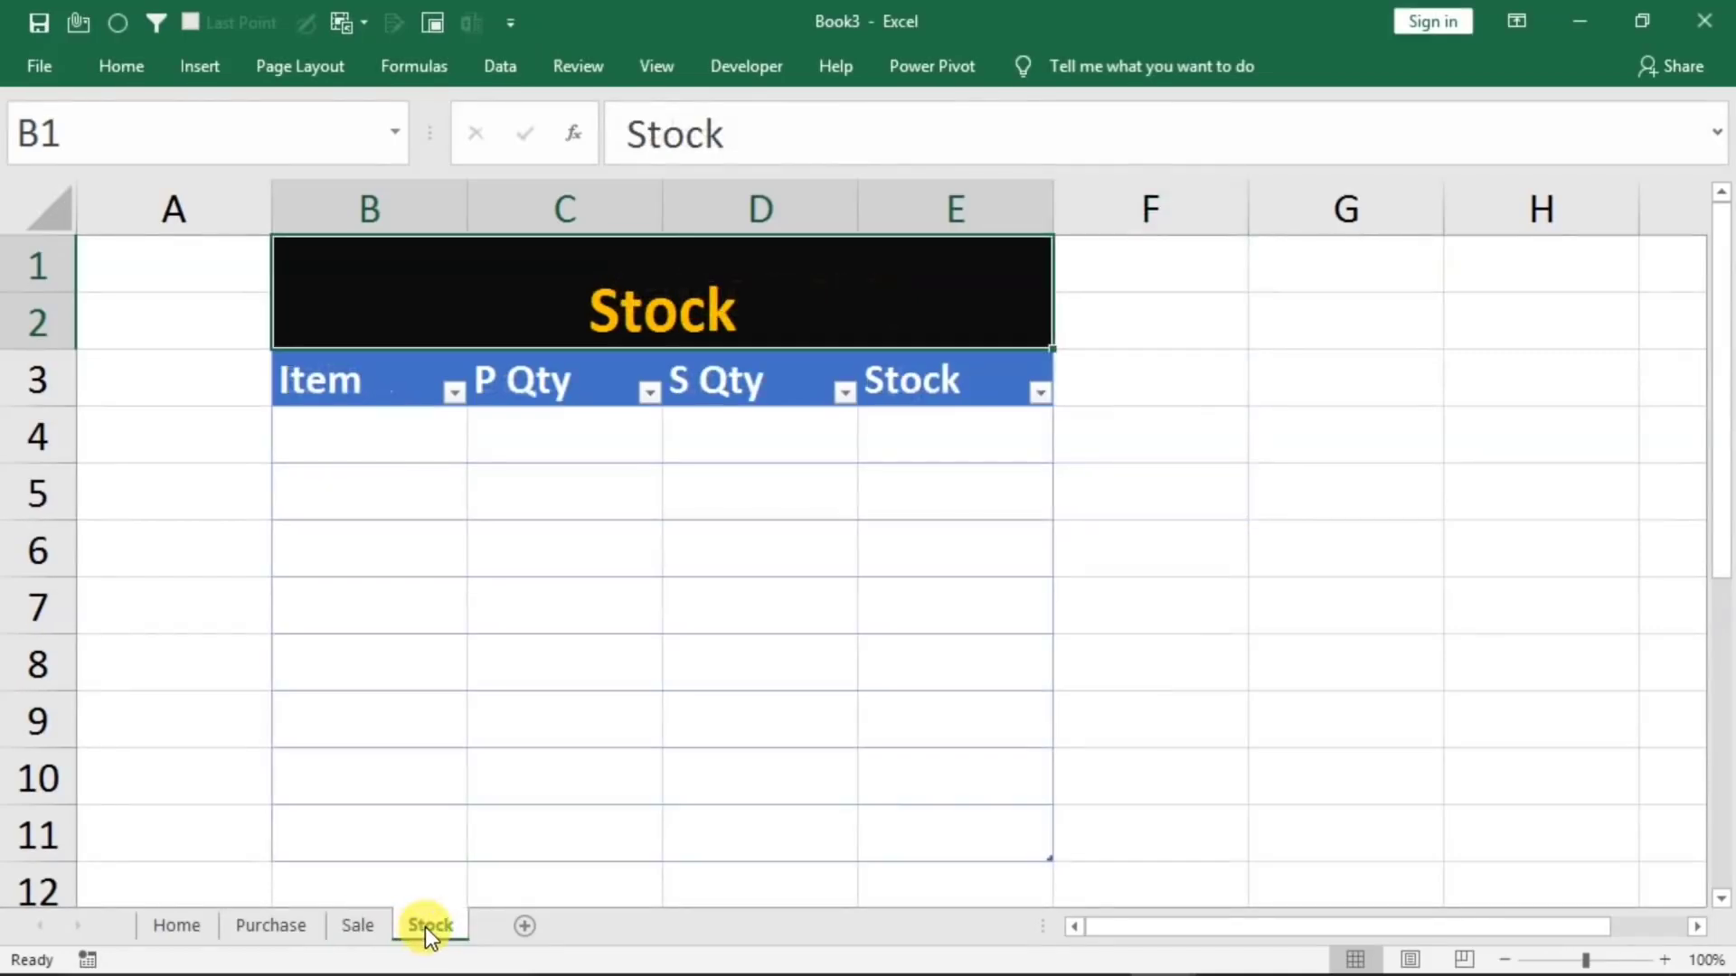
left_click(248, 922)
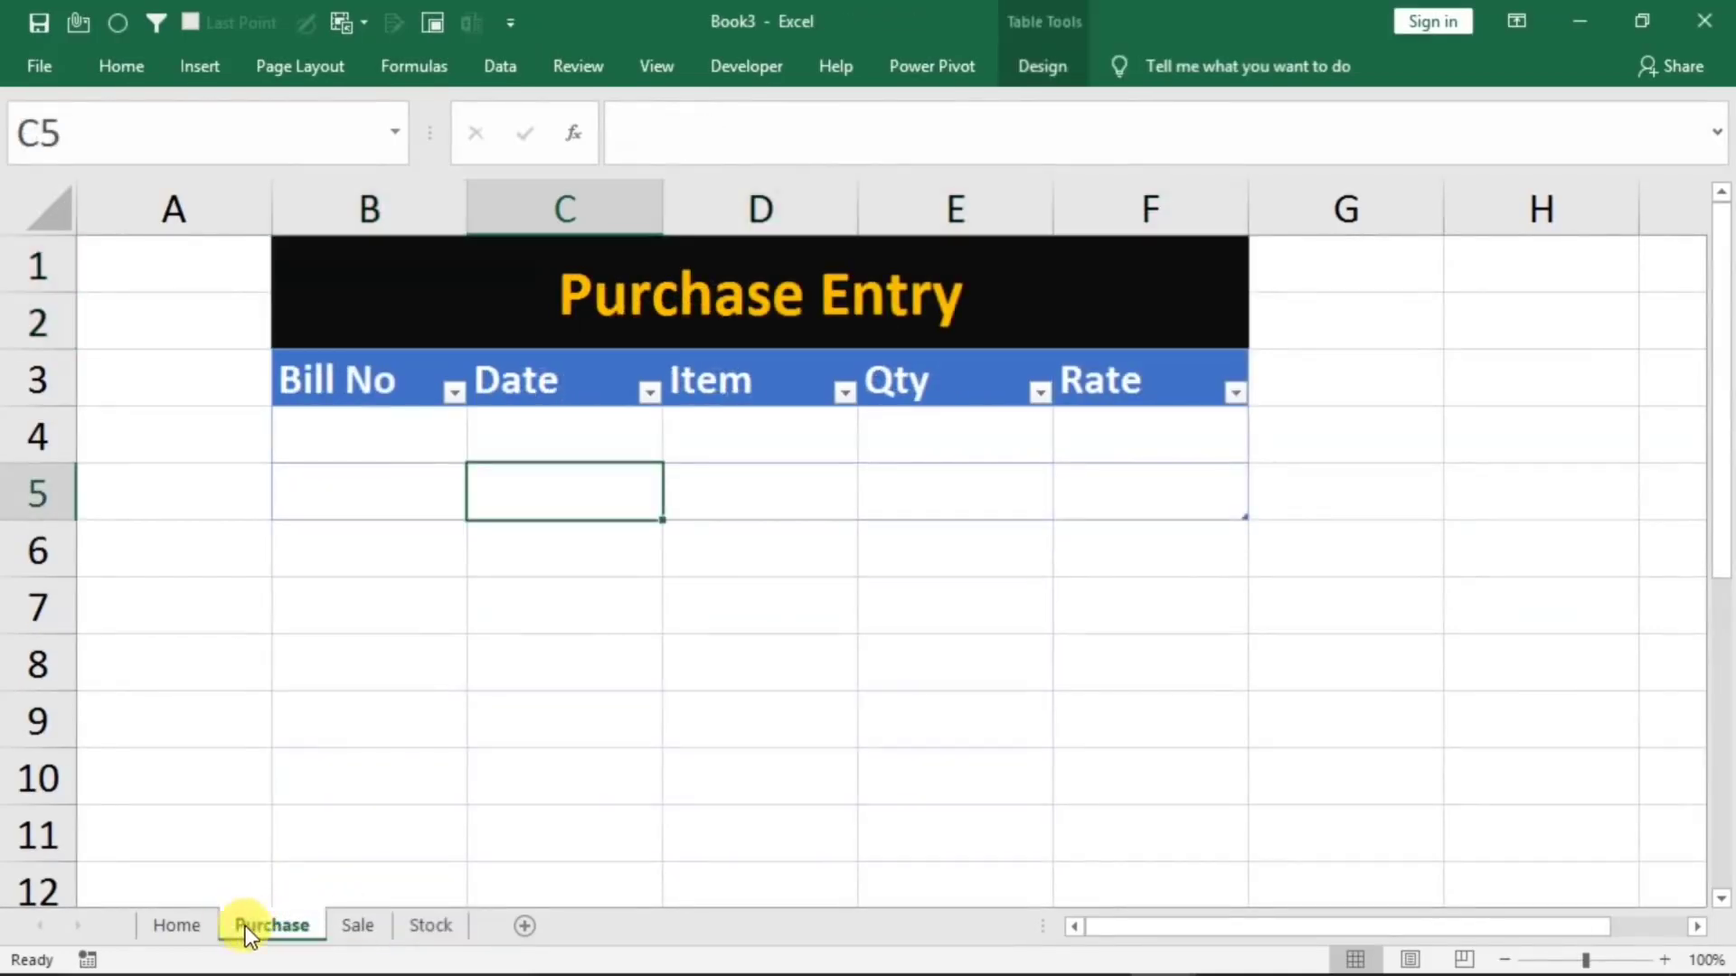
On the Home sheet form, enter 1 as the Bill No and 01-01-2021 as the Date
left_click(186, 924)
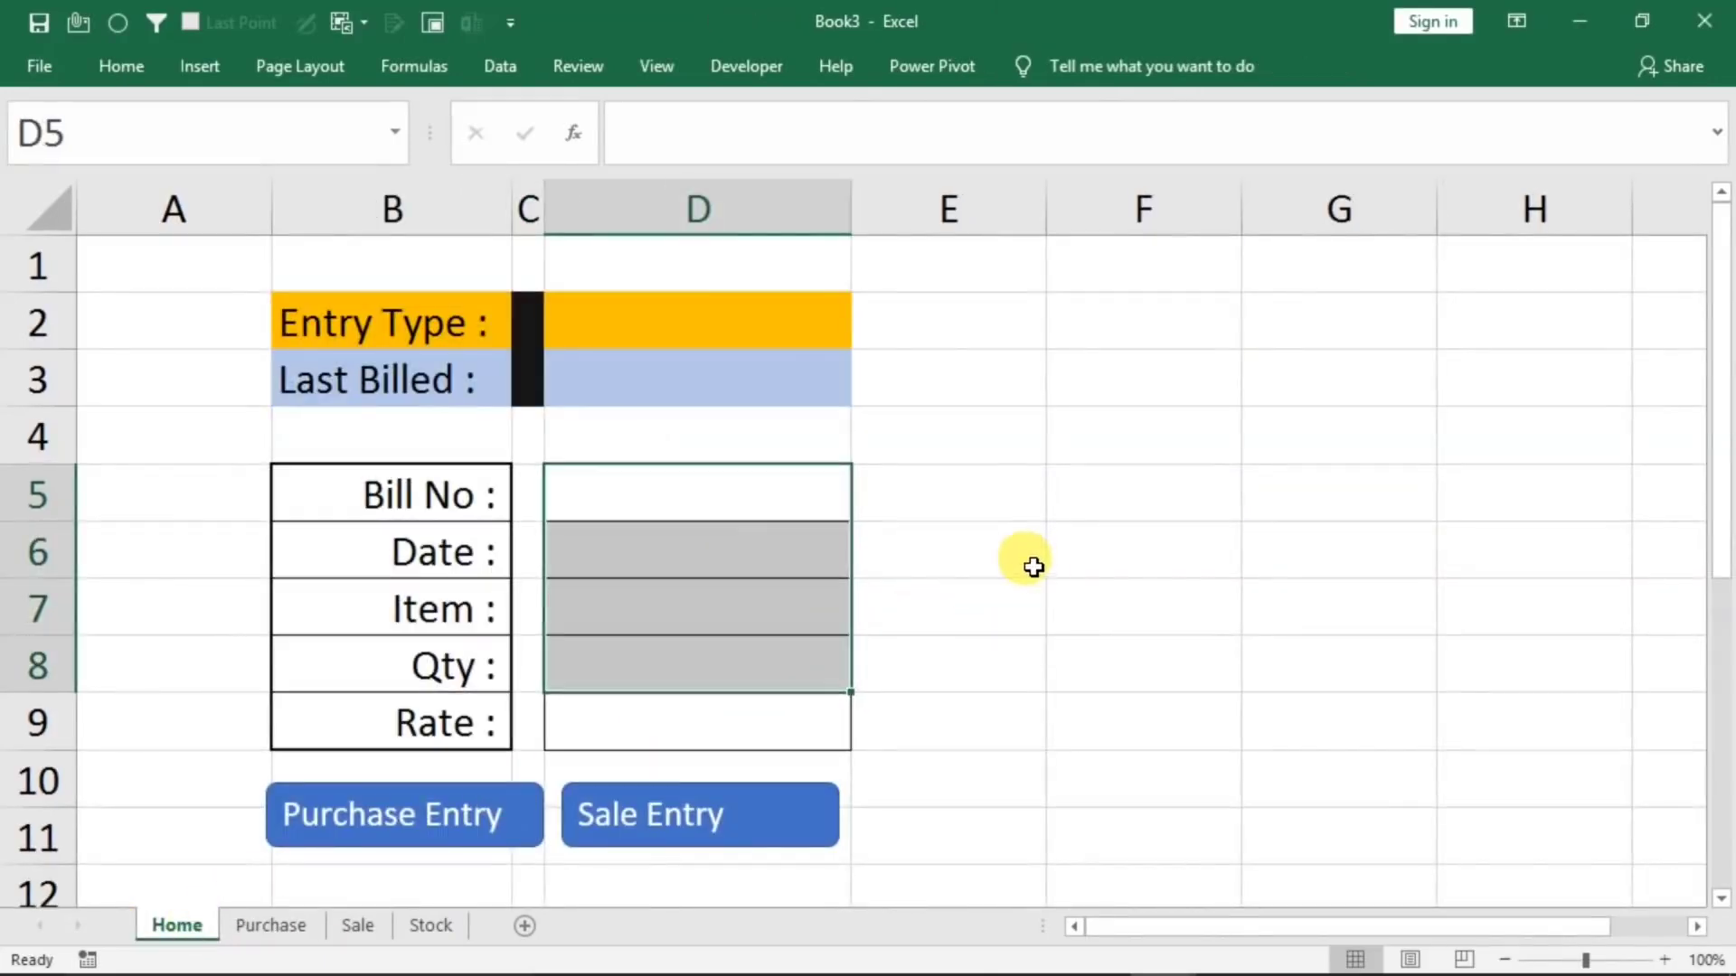
left_click(662, 496)
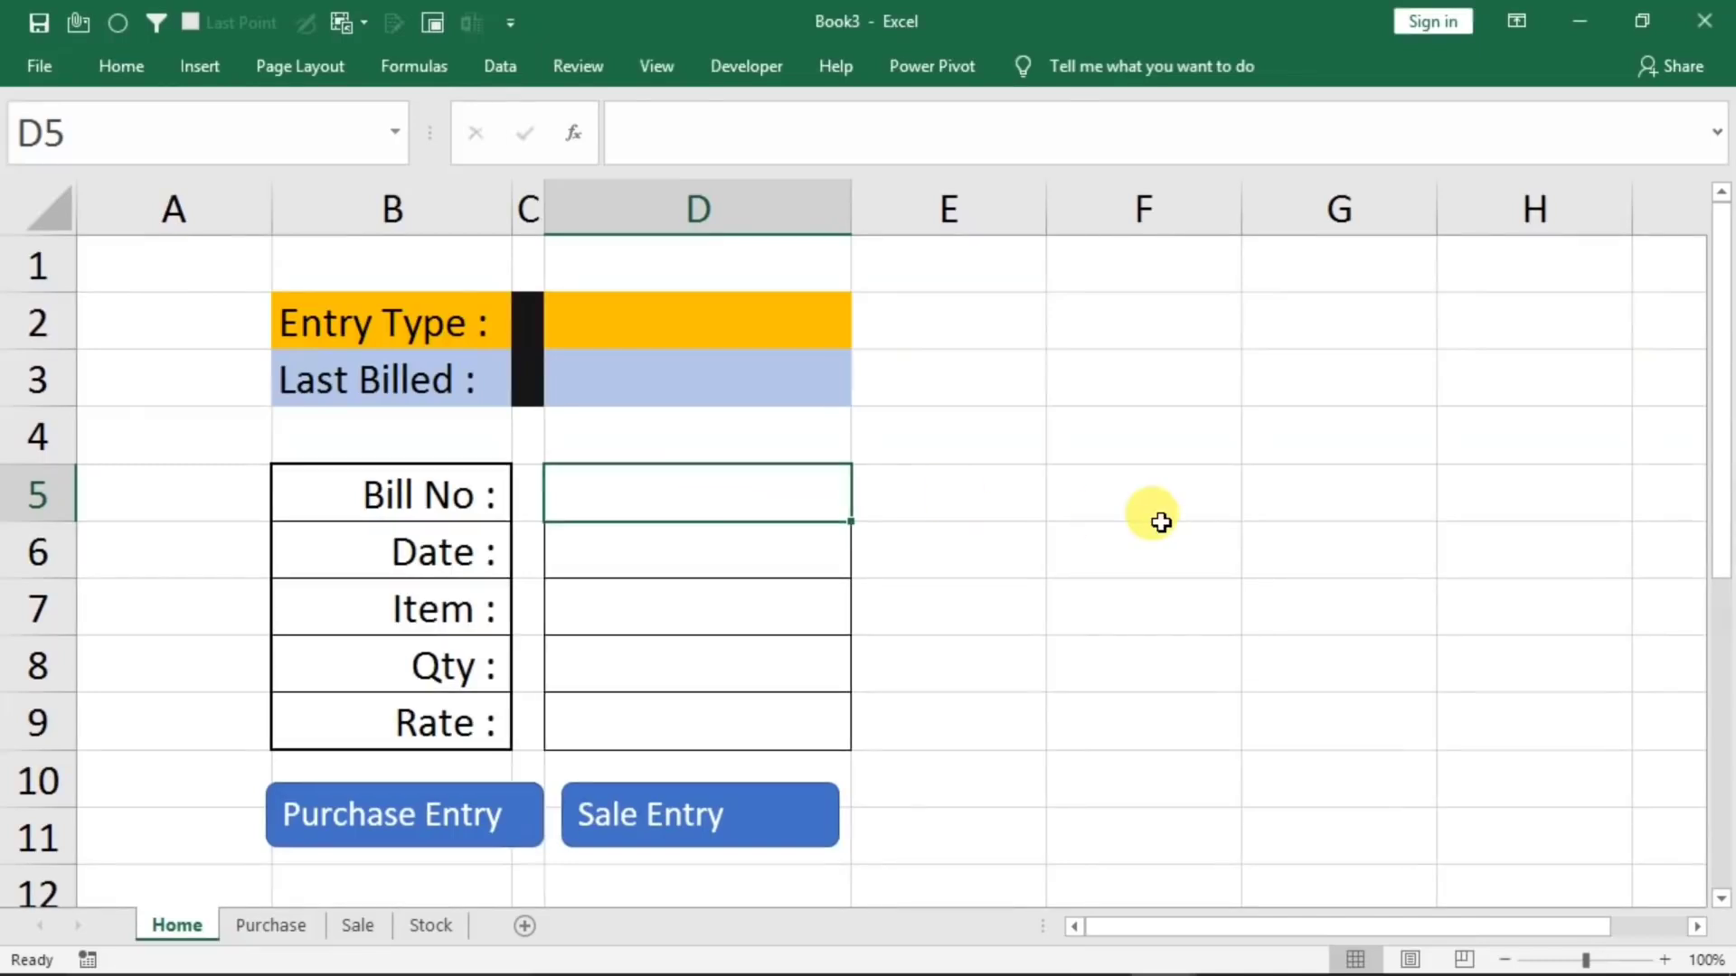
type("1")
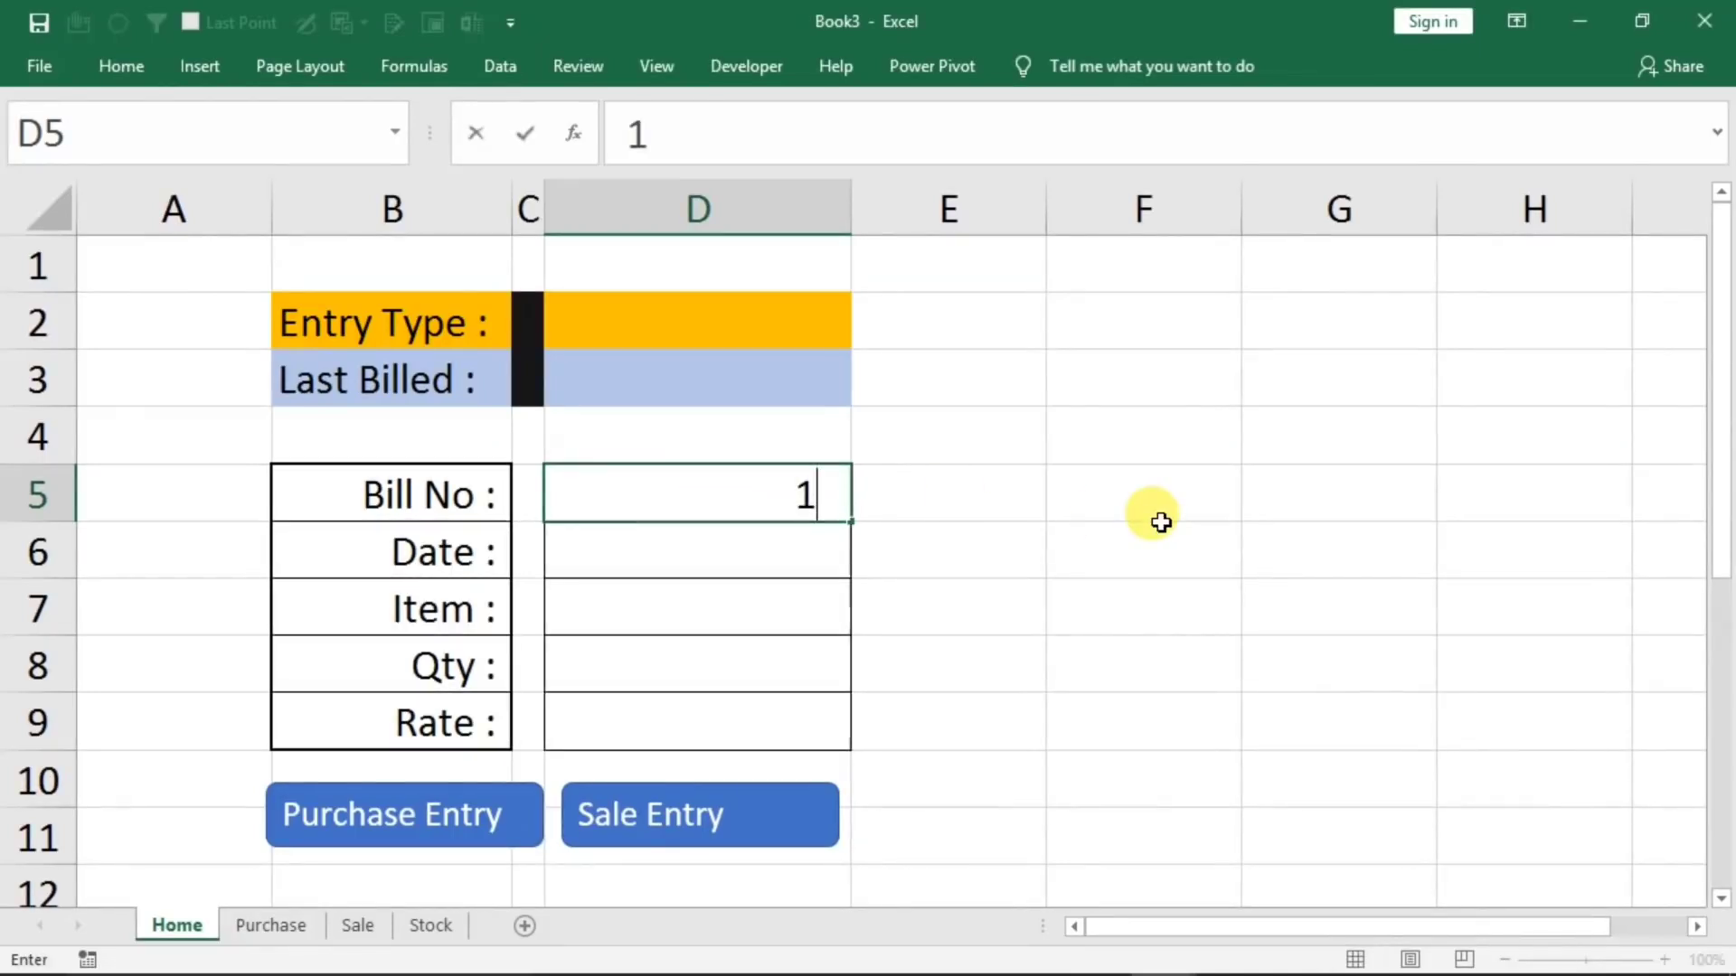
key("Return")
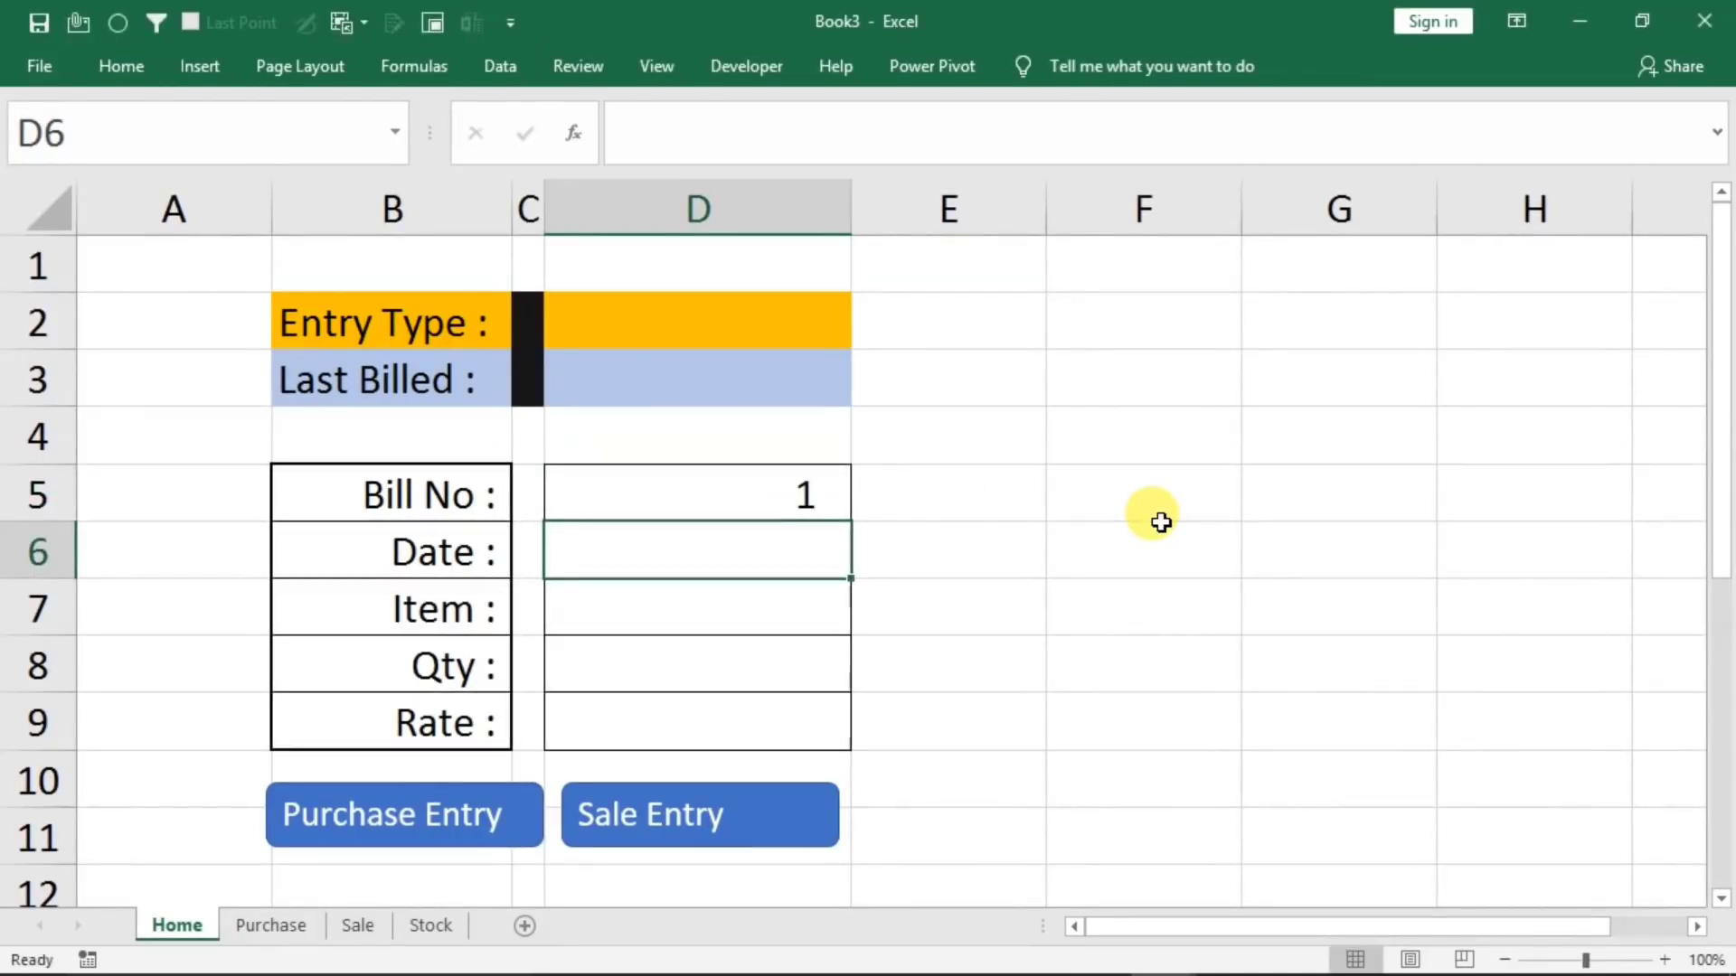
type("1/1/2021")
key("Return")
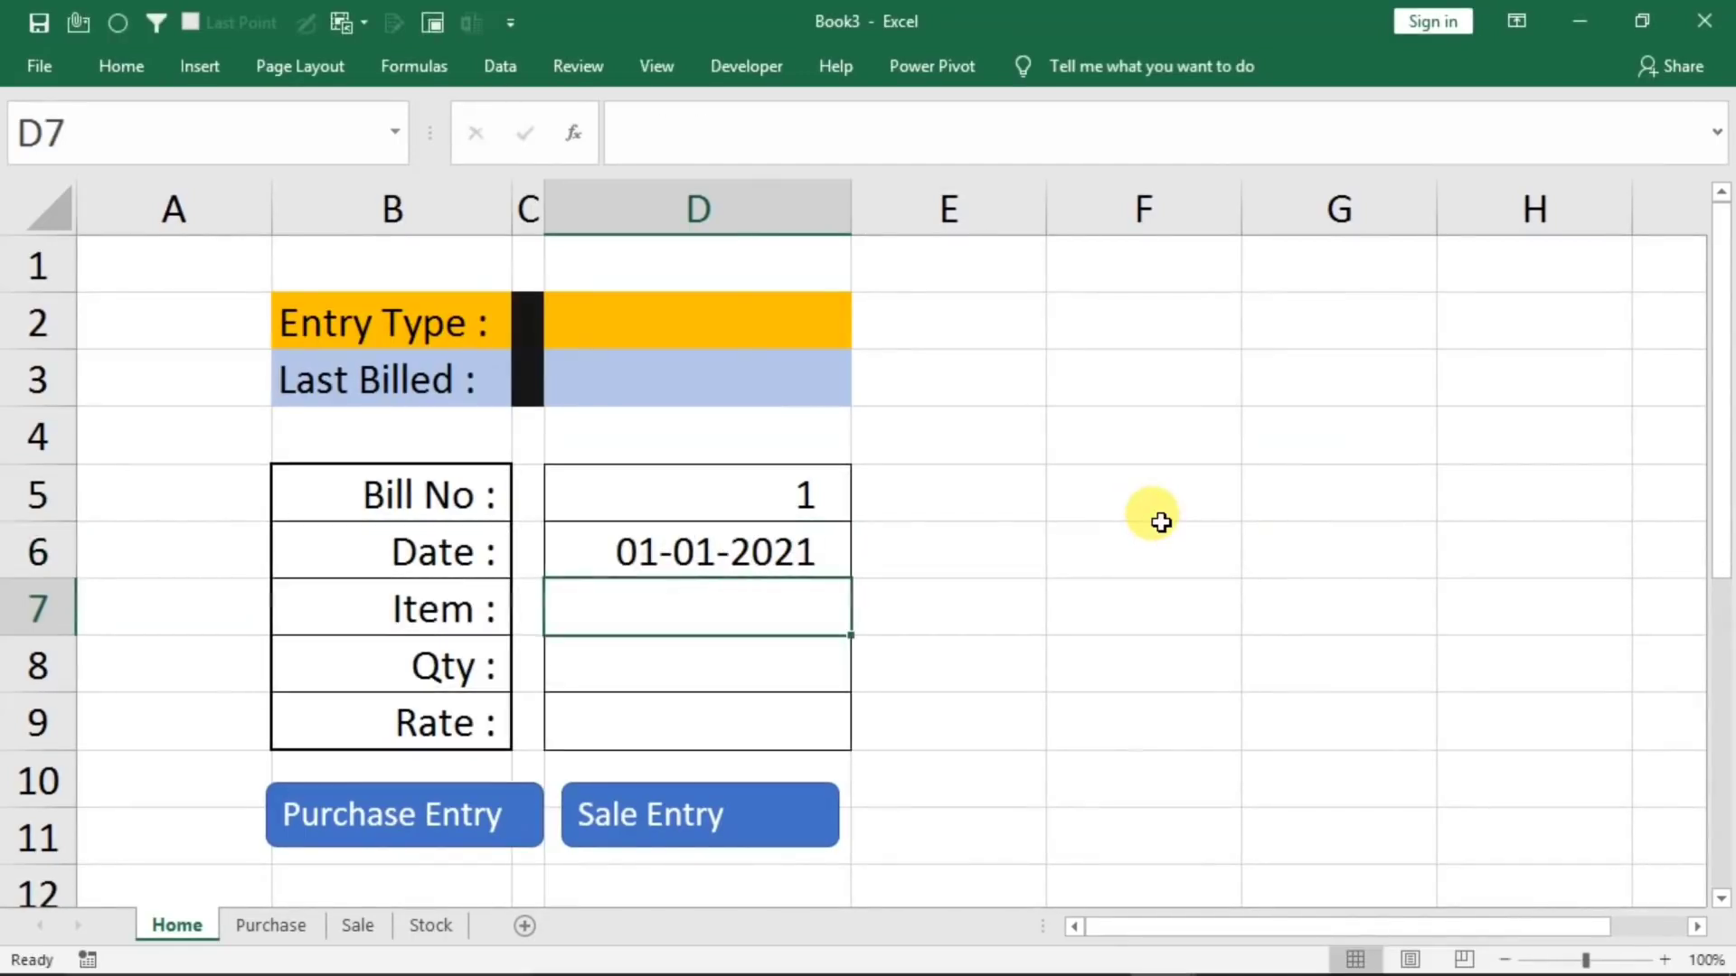
Complete the Home form with Item mouse, Qty 20 and Rate 210
type("mouse")
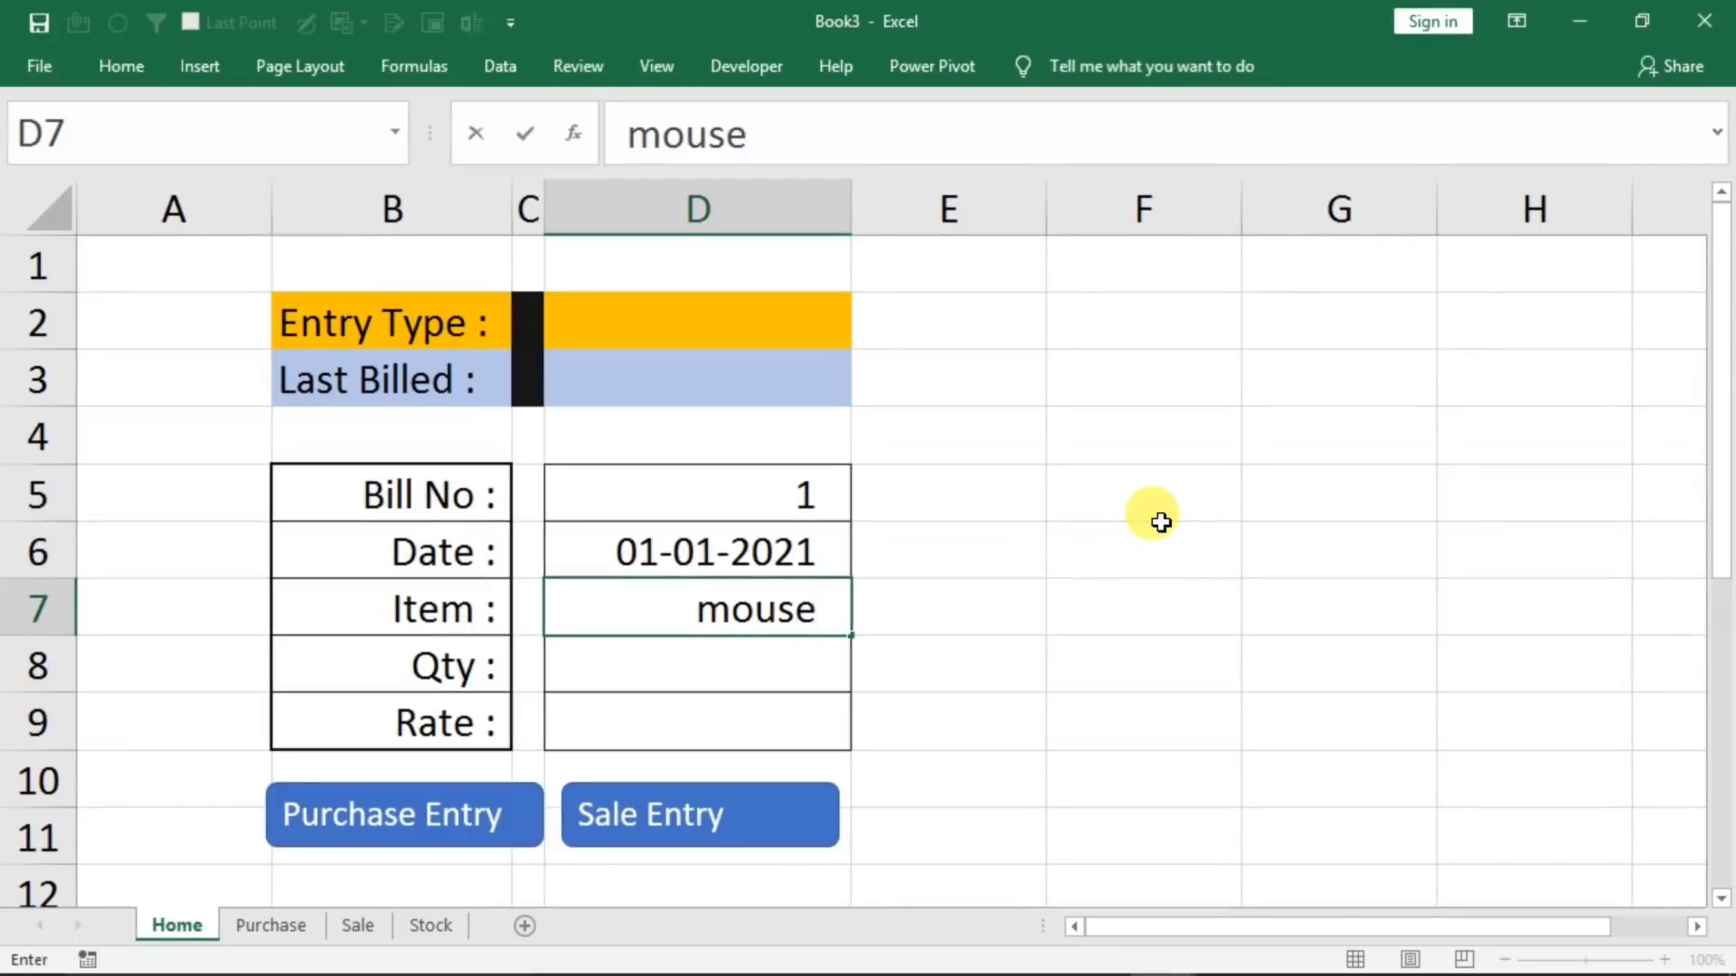
key("Return")
type("20")
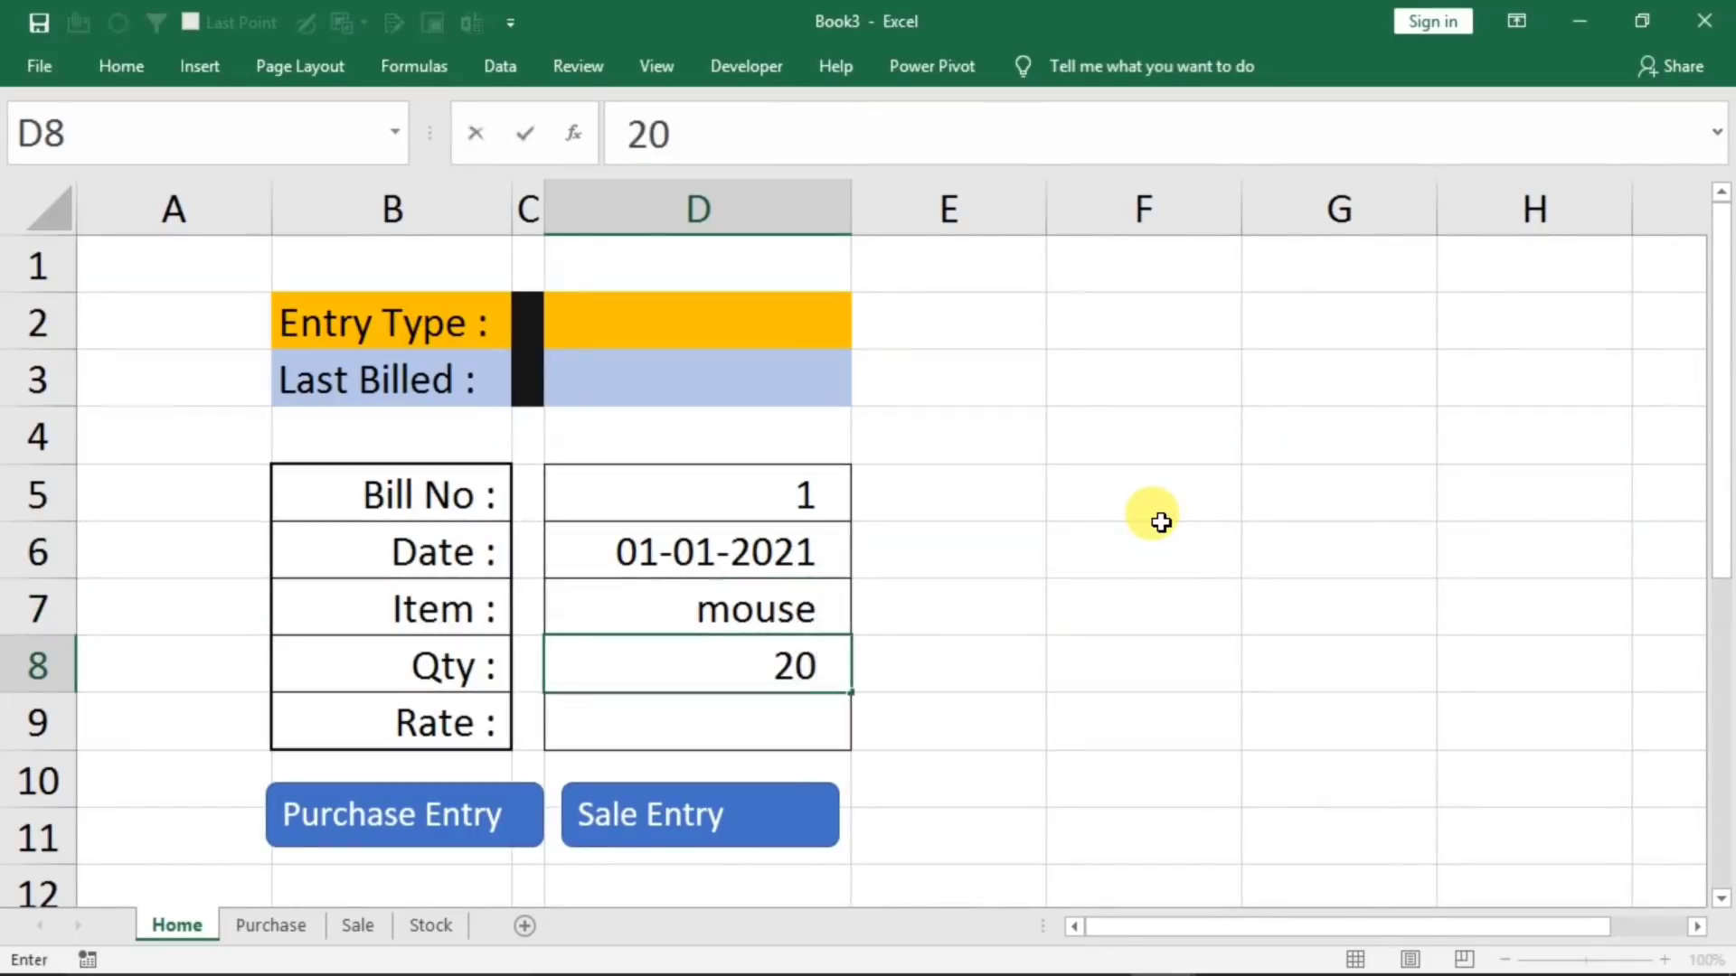
key("Return")
type("210")
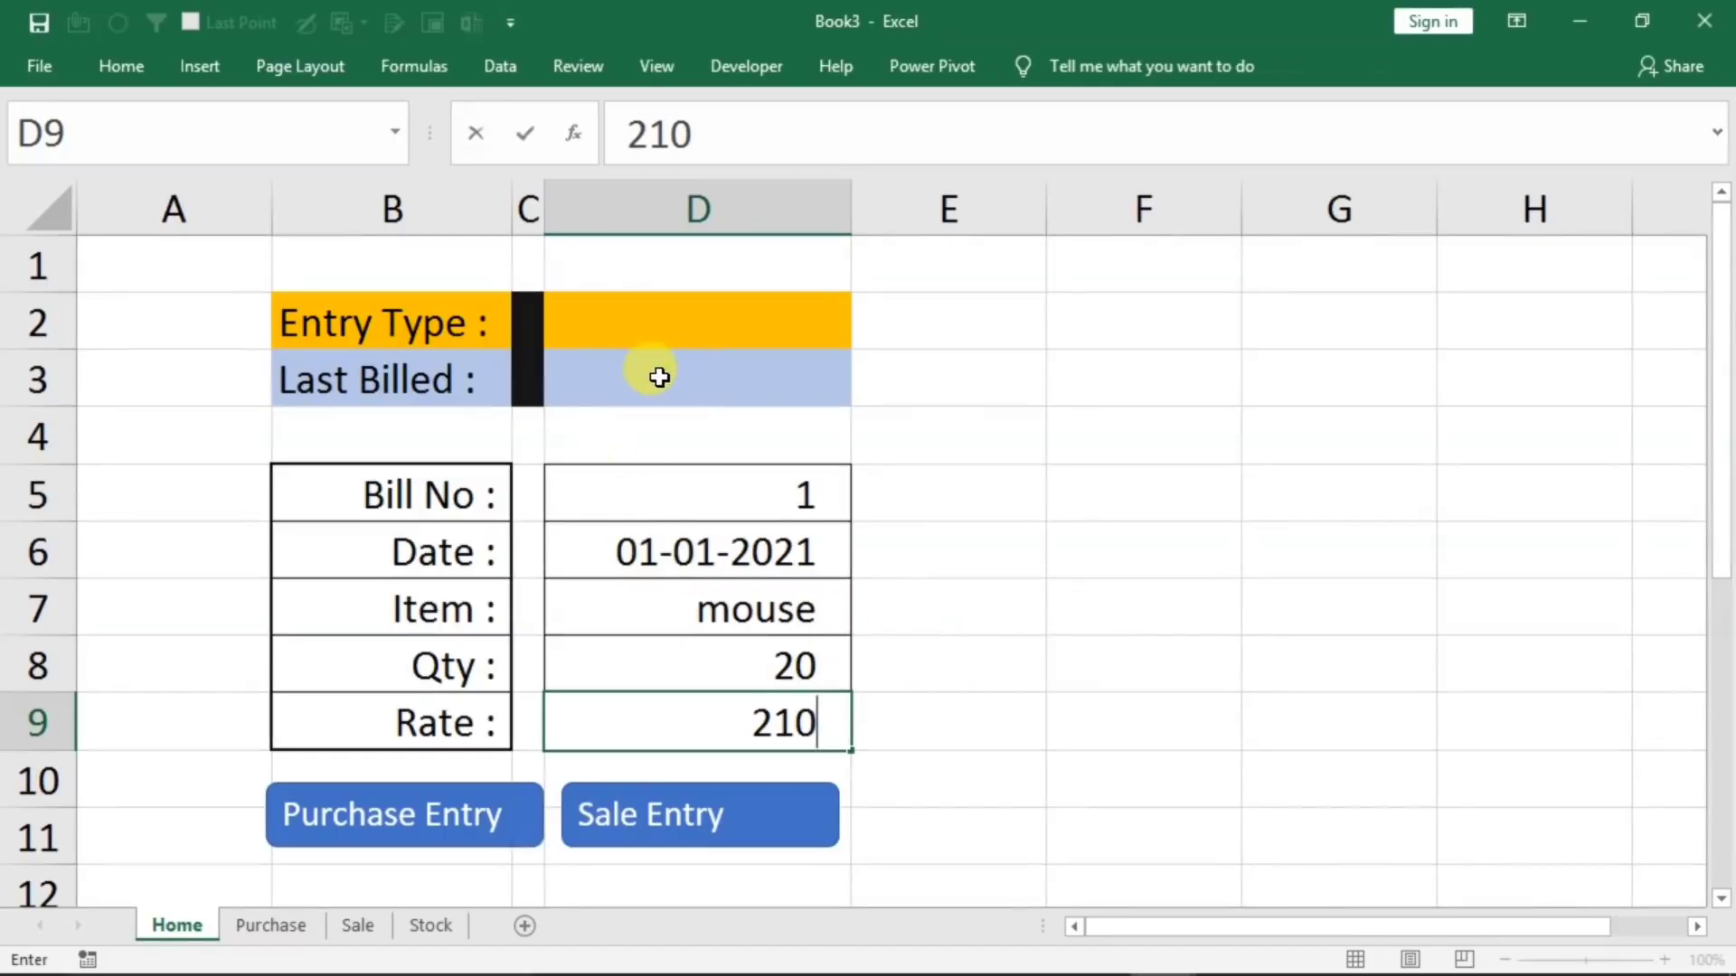
left_click(645, 551)
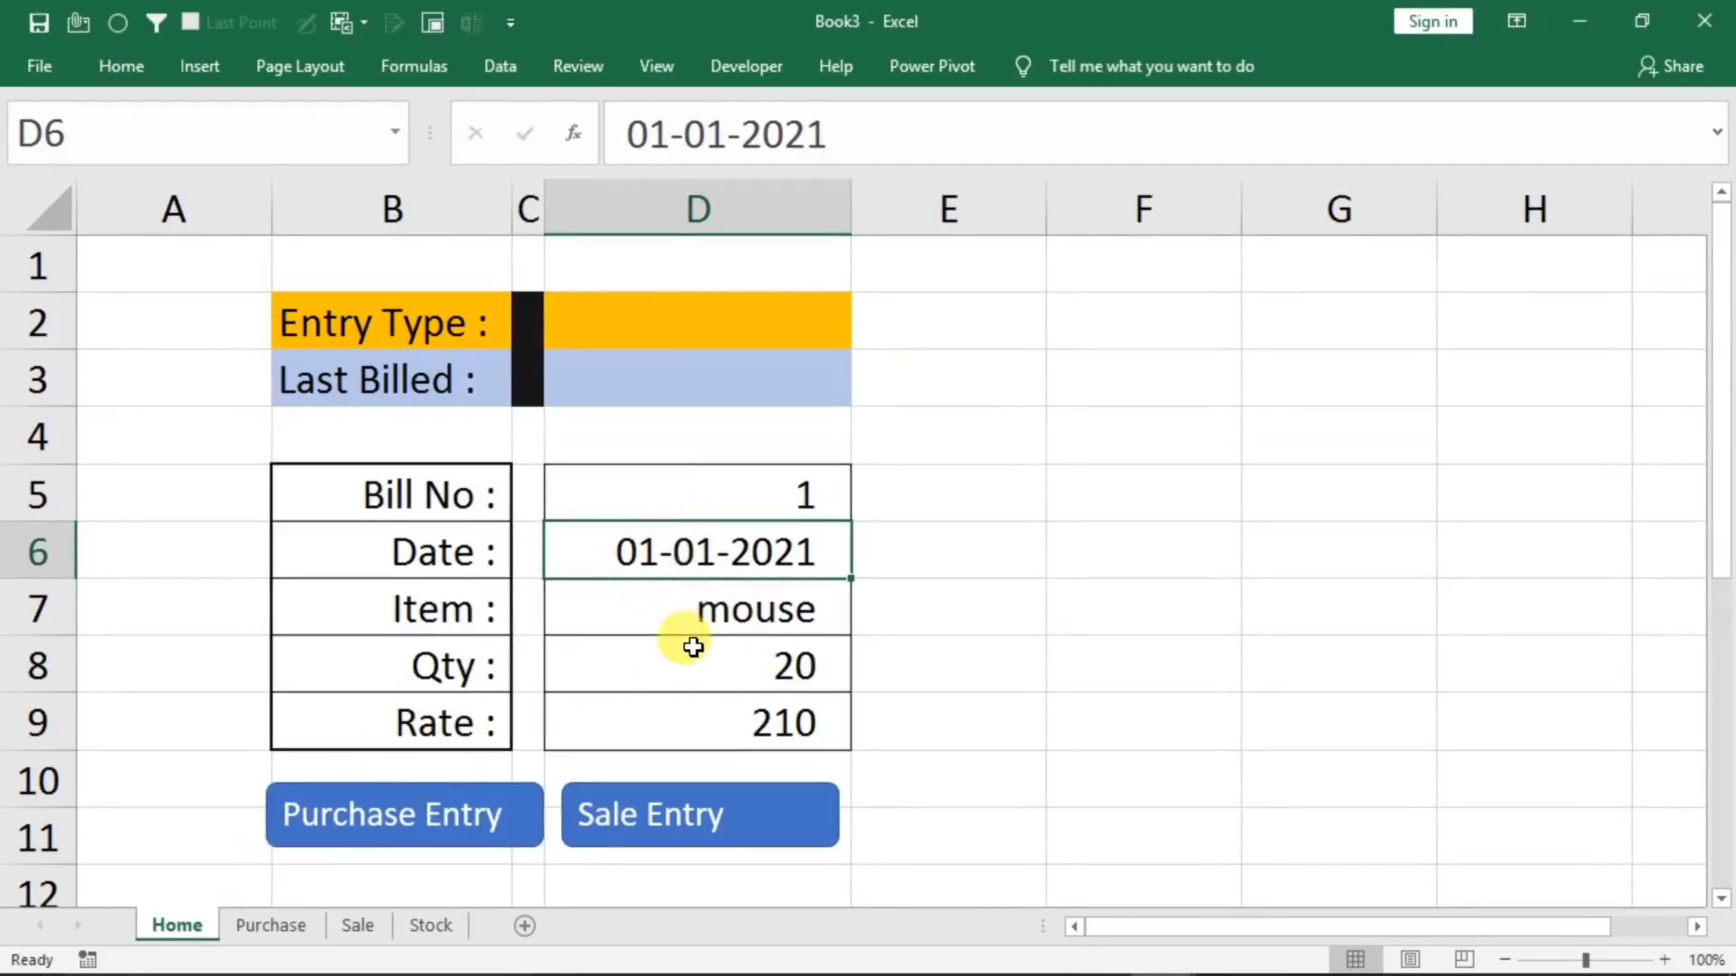
With cell D5 selected, start recording a macro named "p" stored in This Workbook
left_click(690, 499)
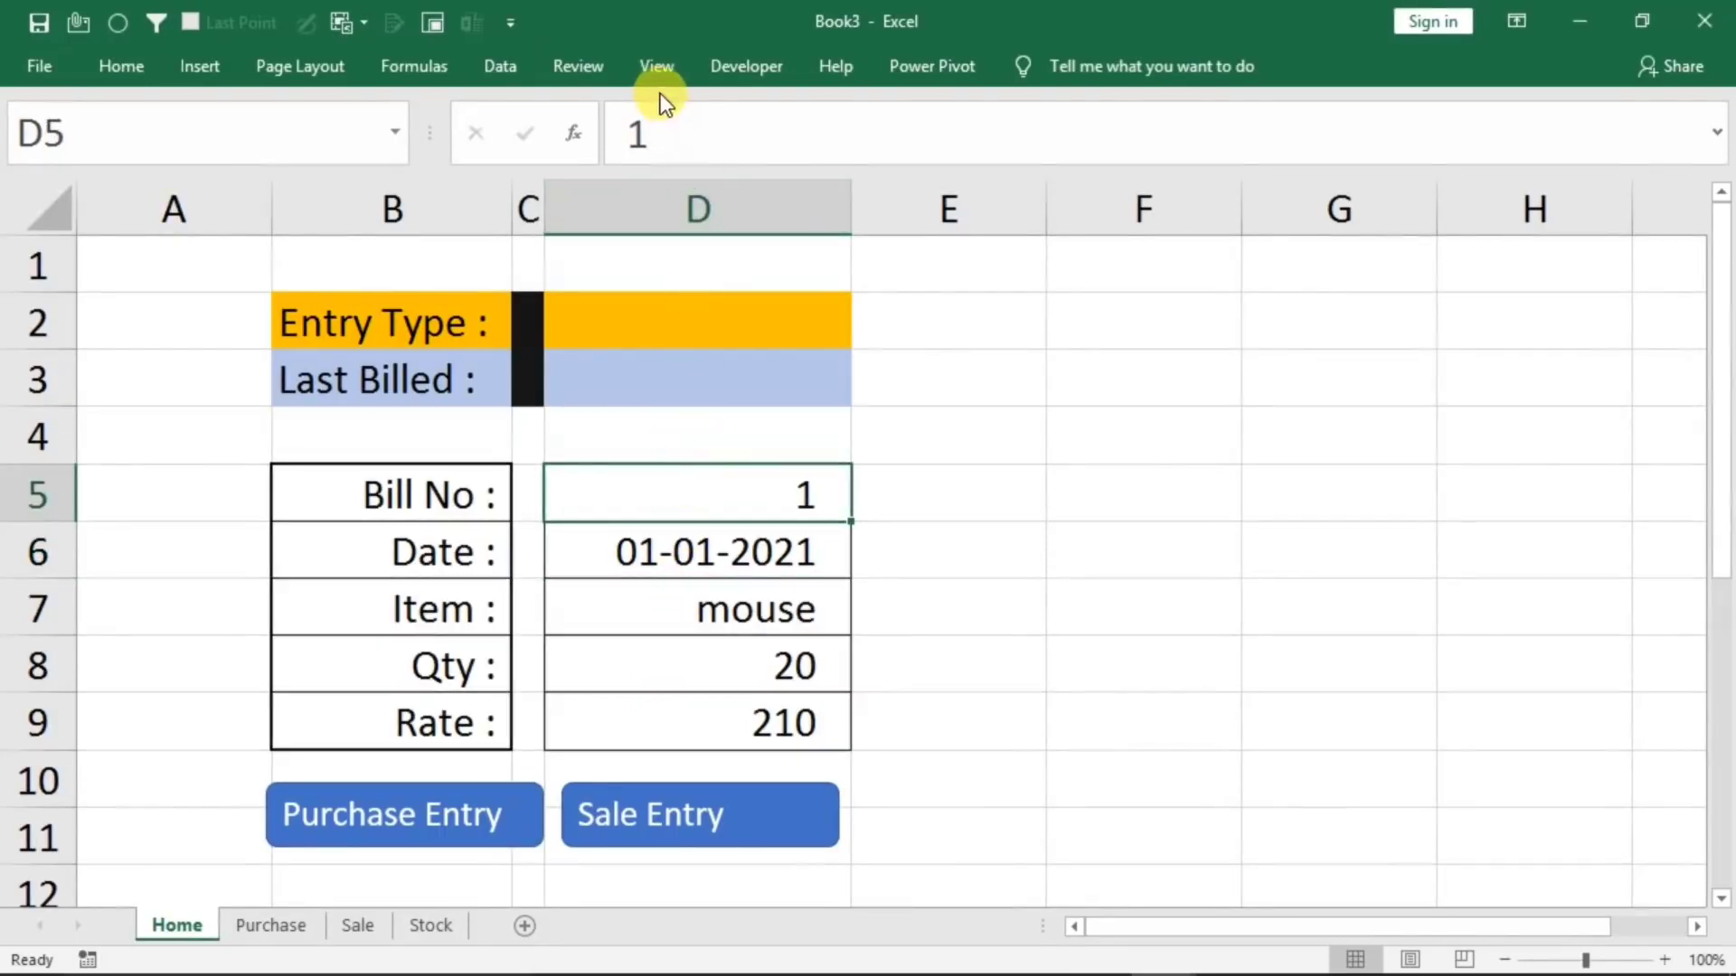
left_click(658, 67)
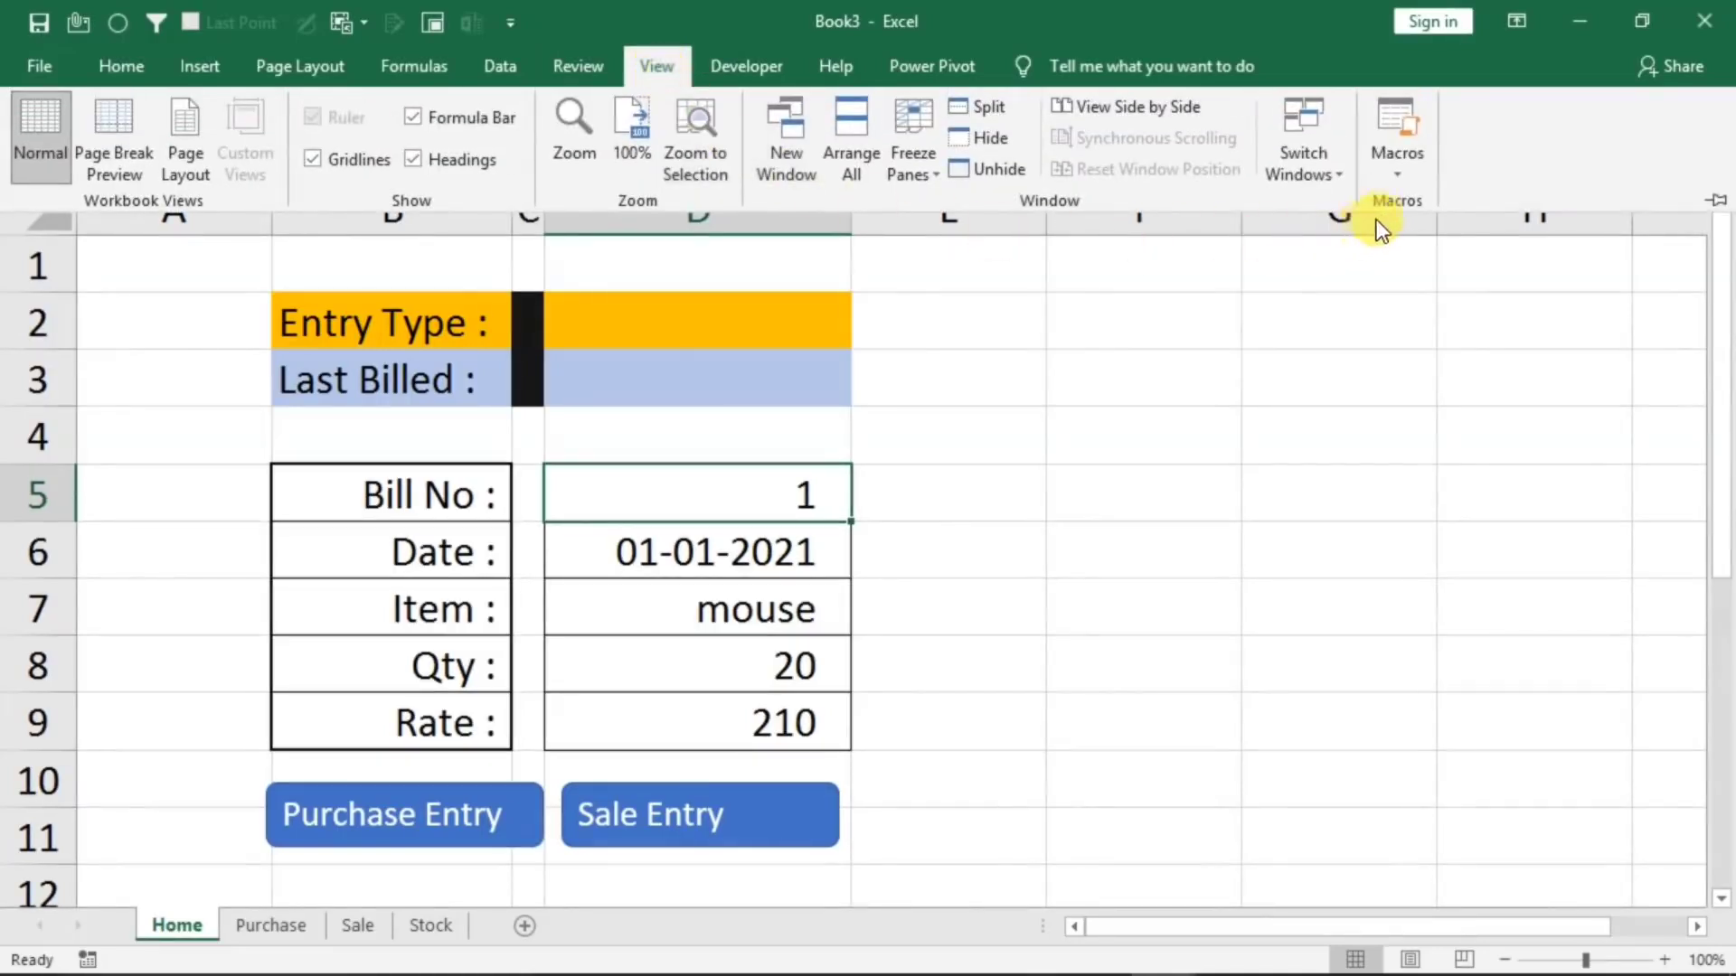
left_click(1397, 178)
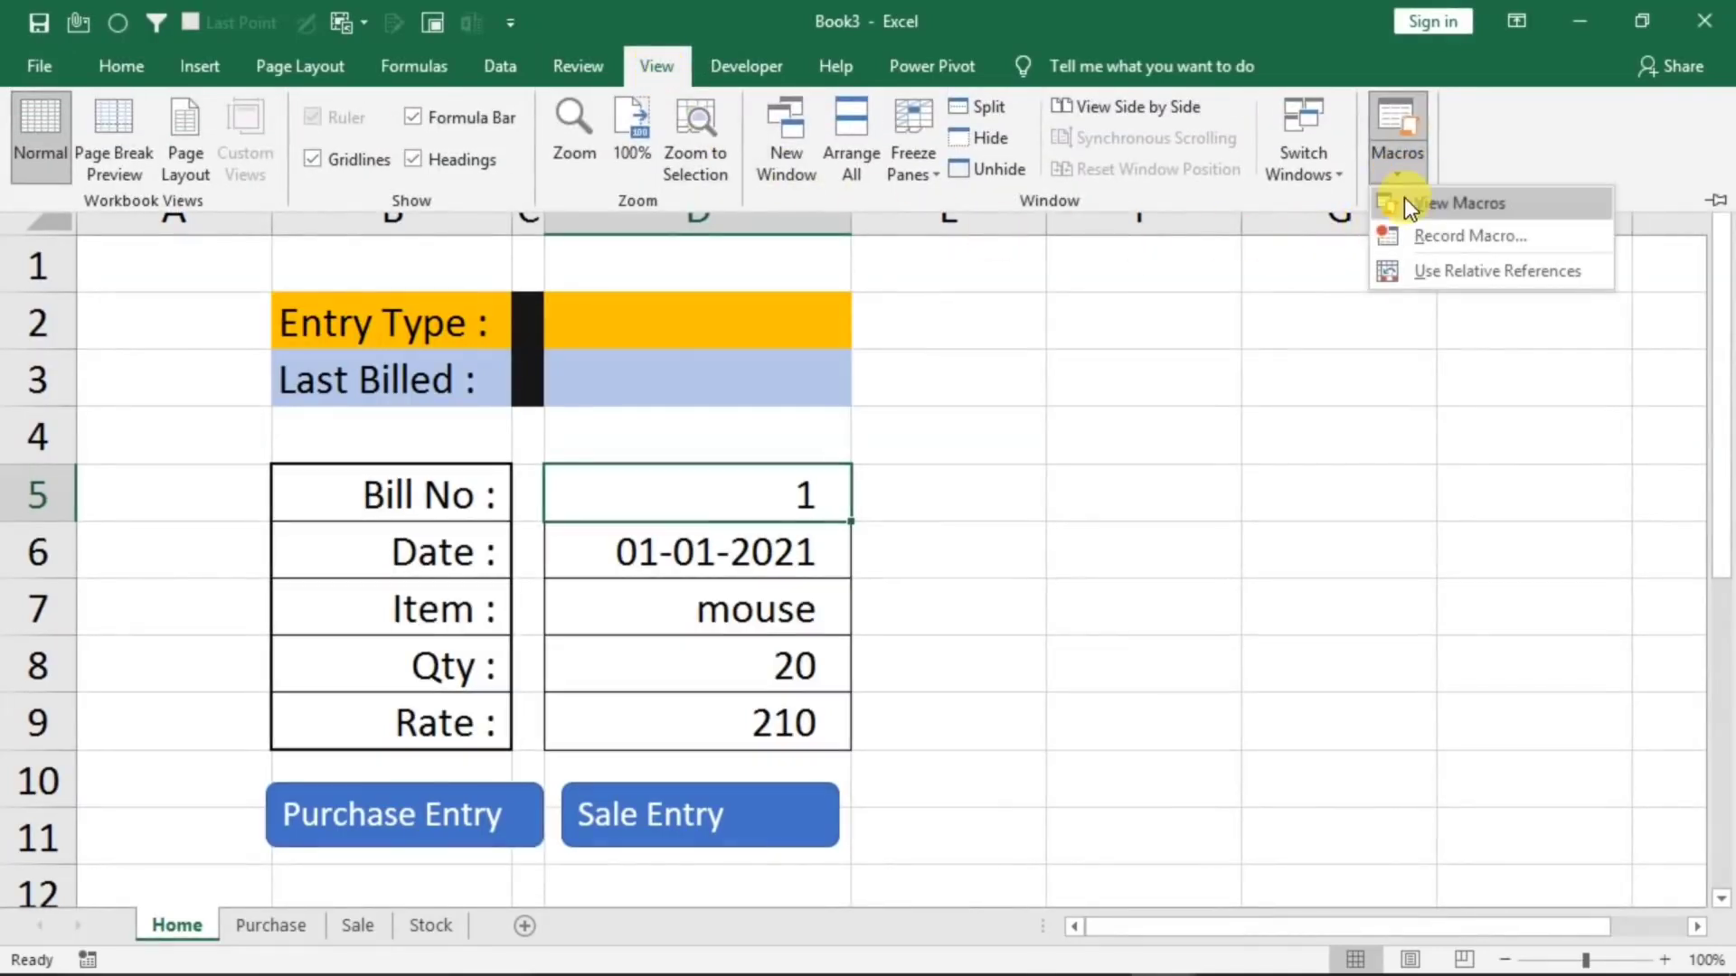
left_click(1420, 235)
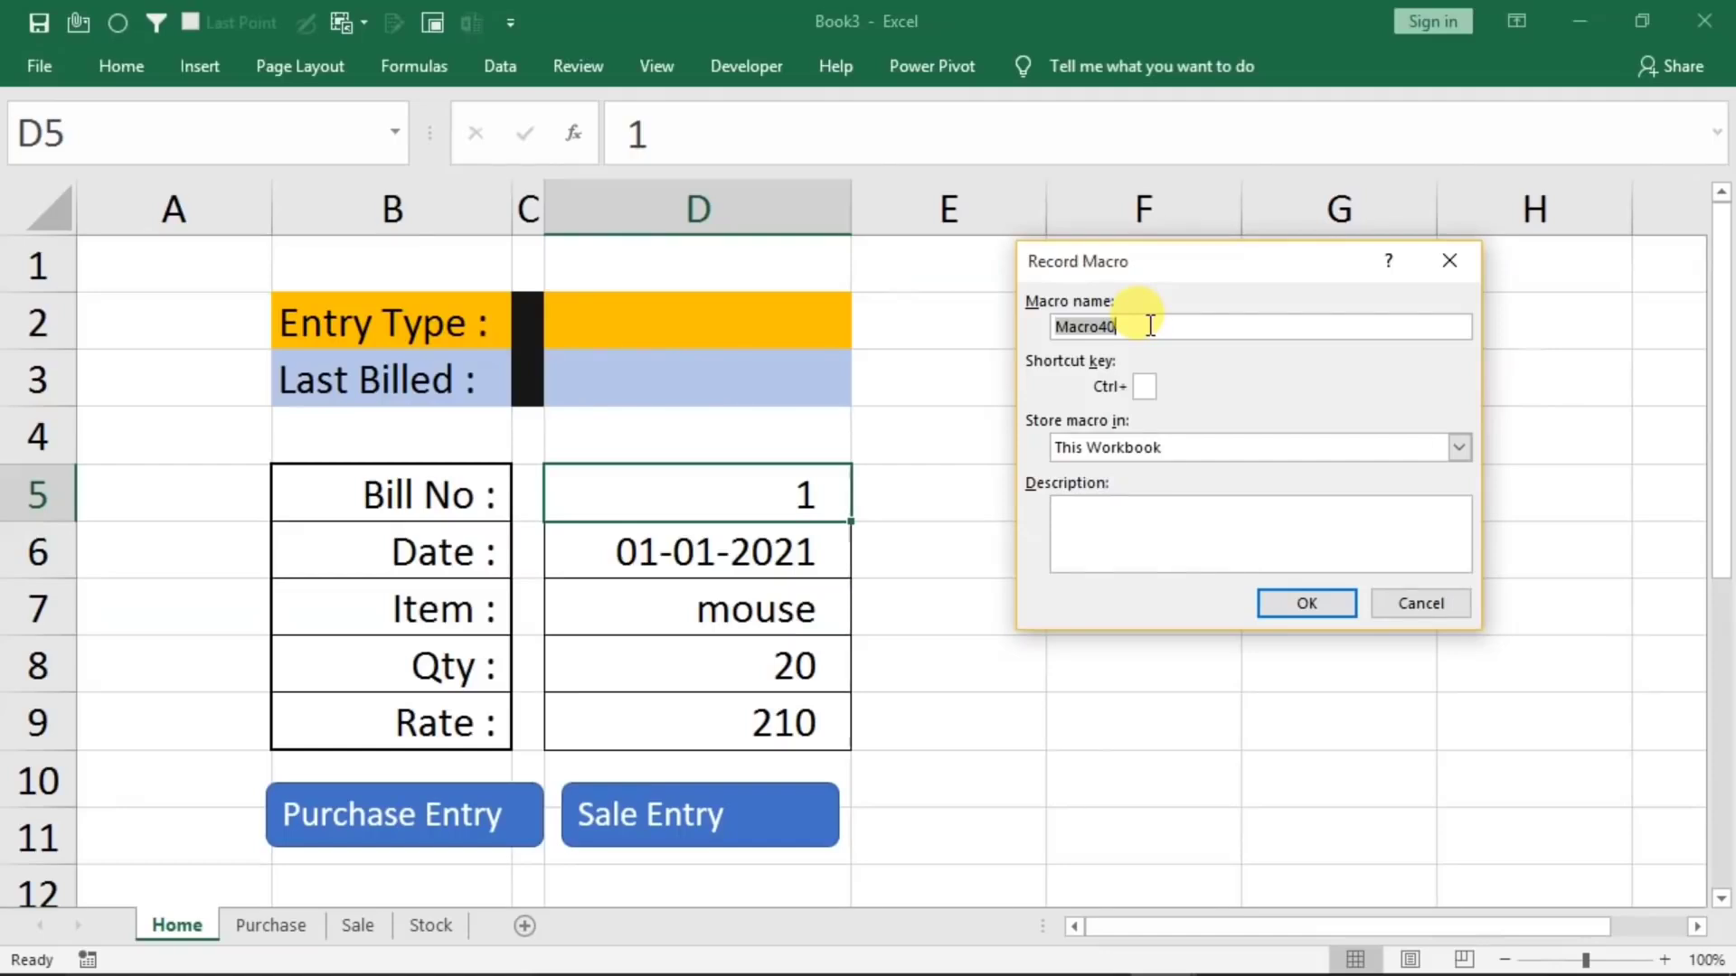
type("p")
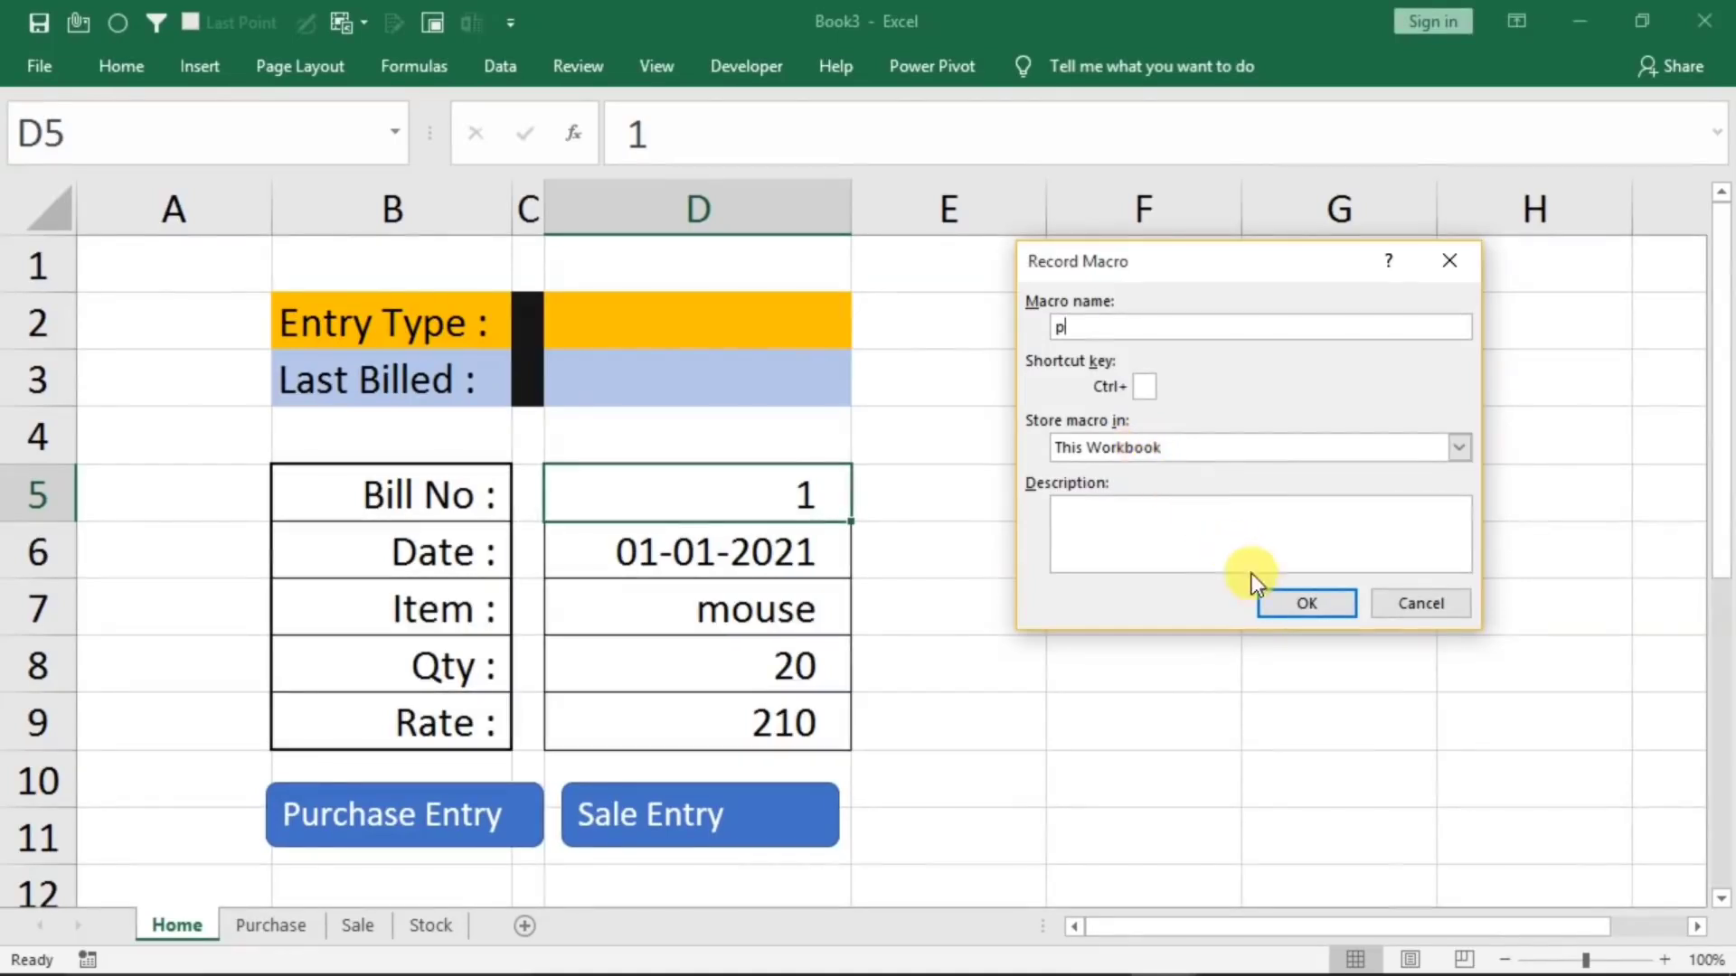
left_click(1301, 603)
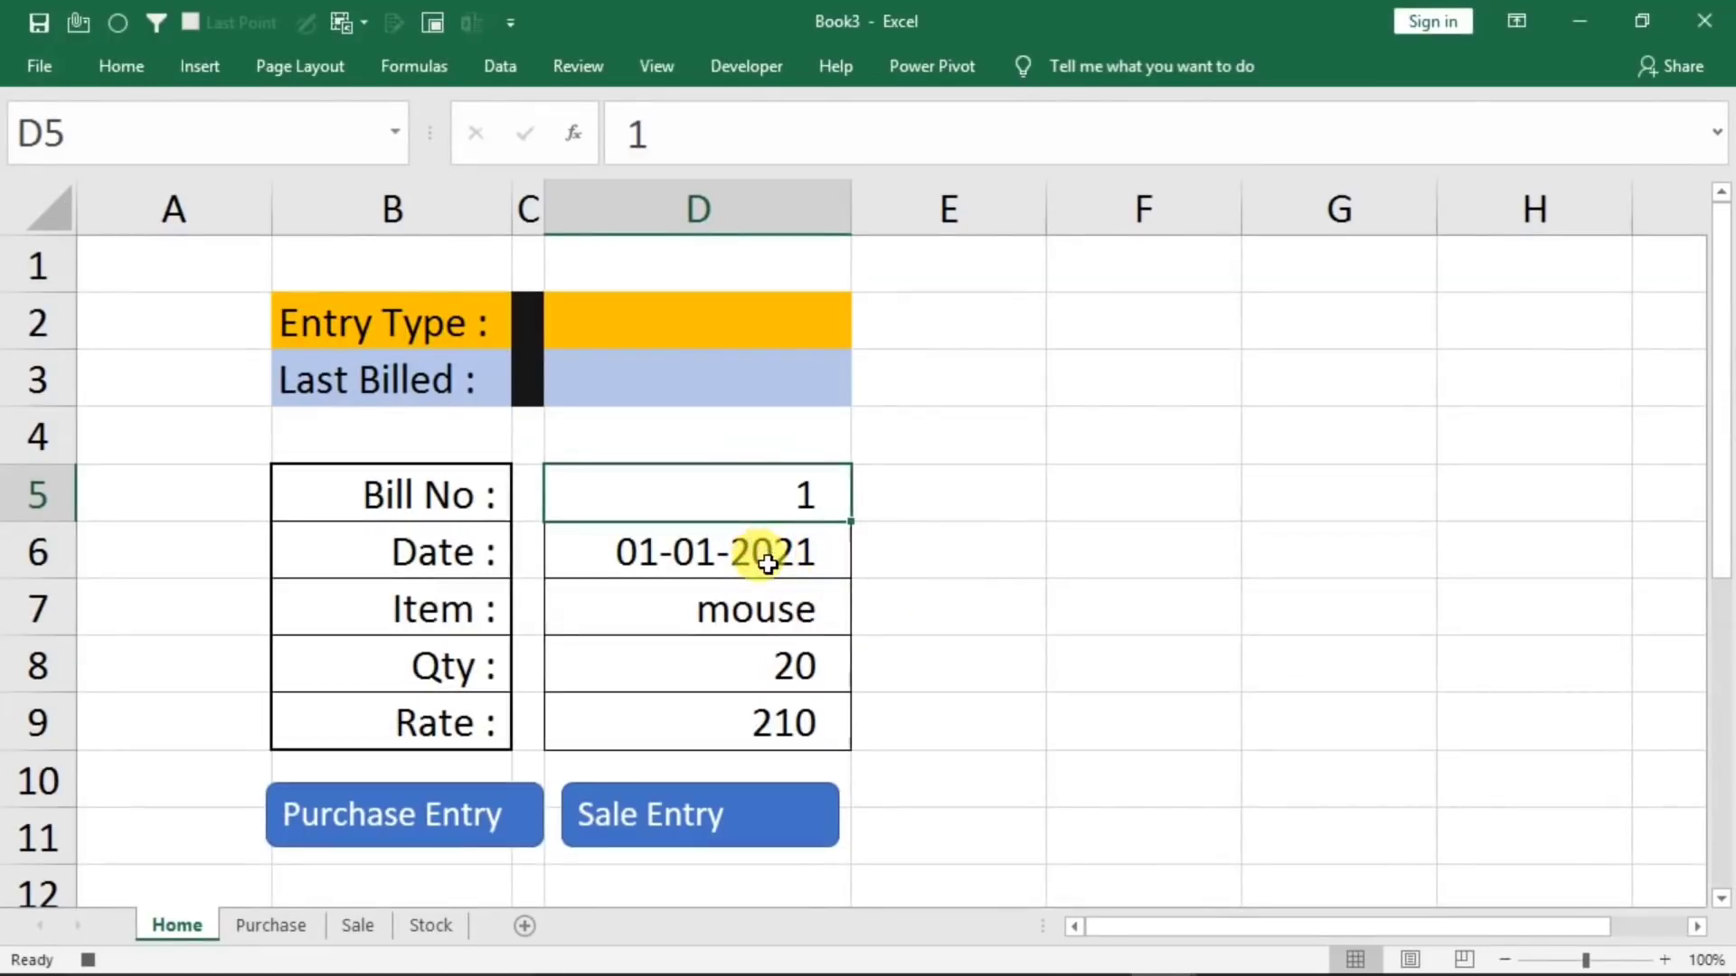
Copy the form entries in D5:D9 and paste them transposed into the Purchase sheet's table from cell B4
left_click_drag(708, 500, 690, 697)
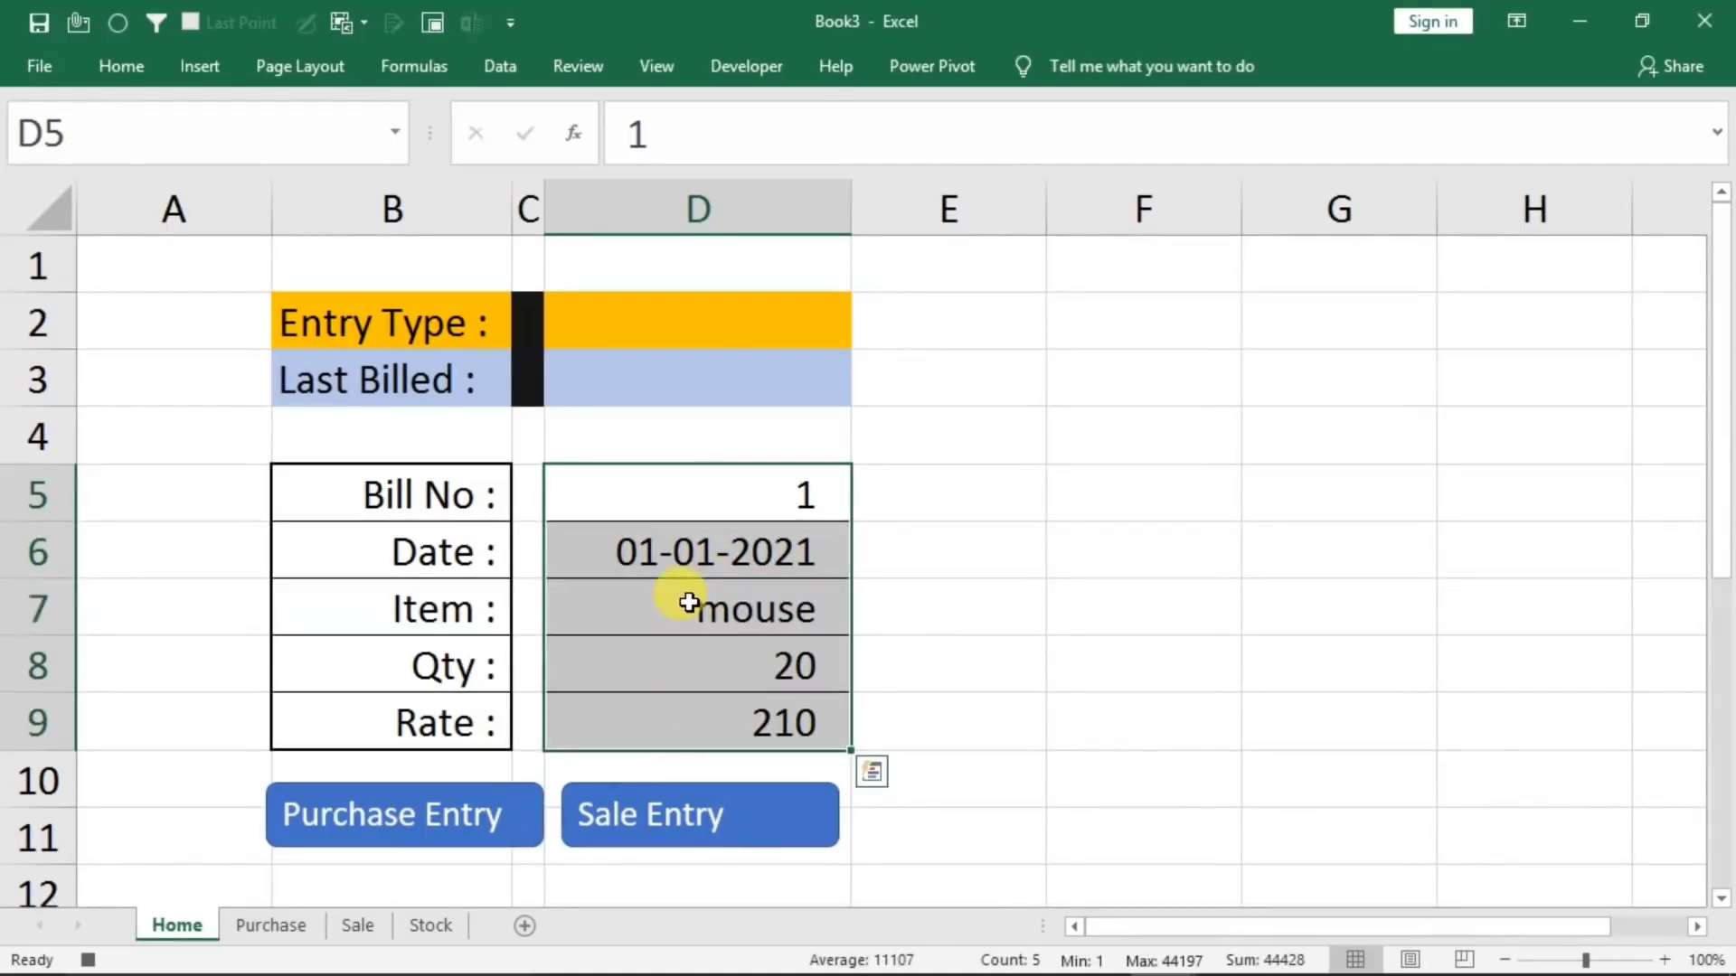
key("ctrl+c")
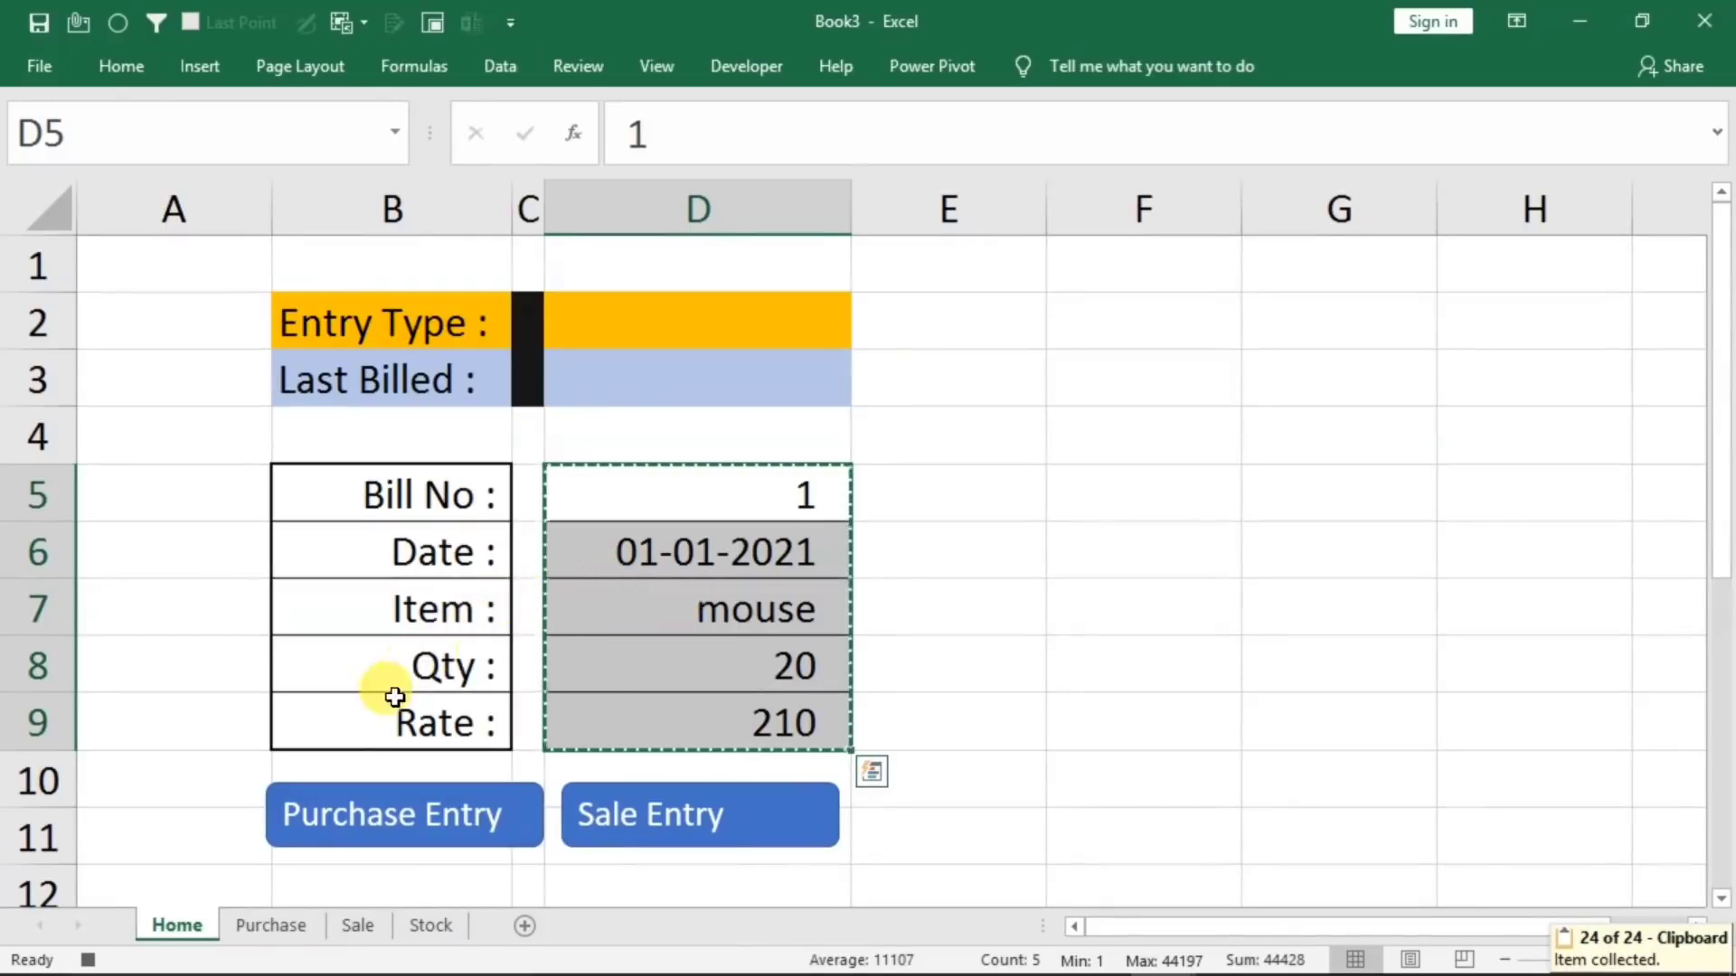
left_click(285, 935)
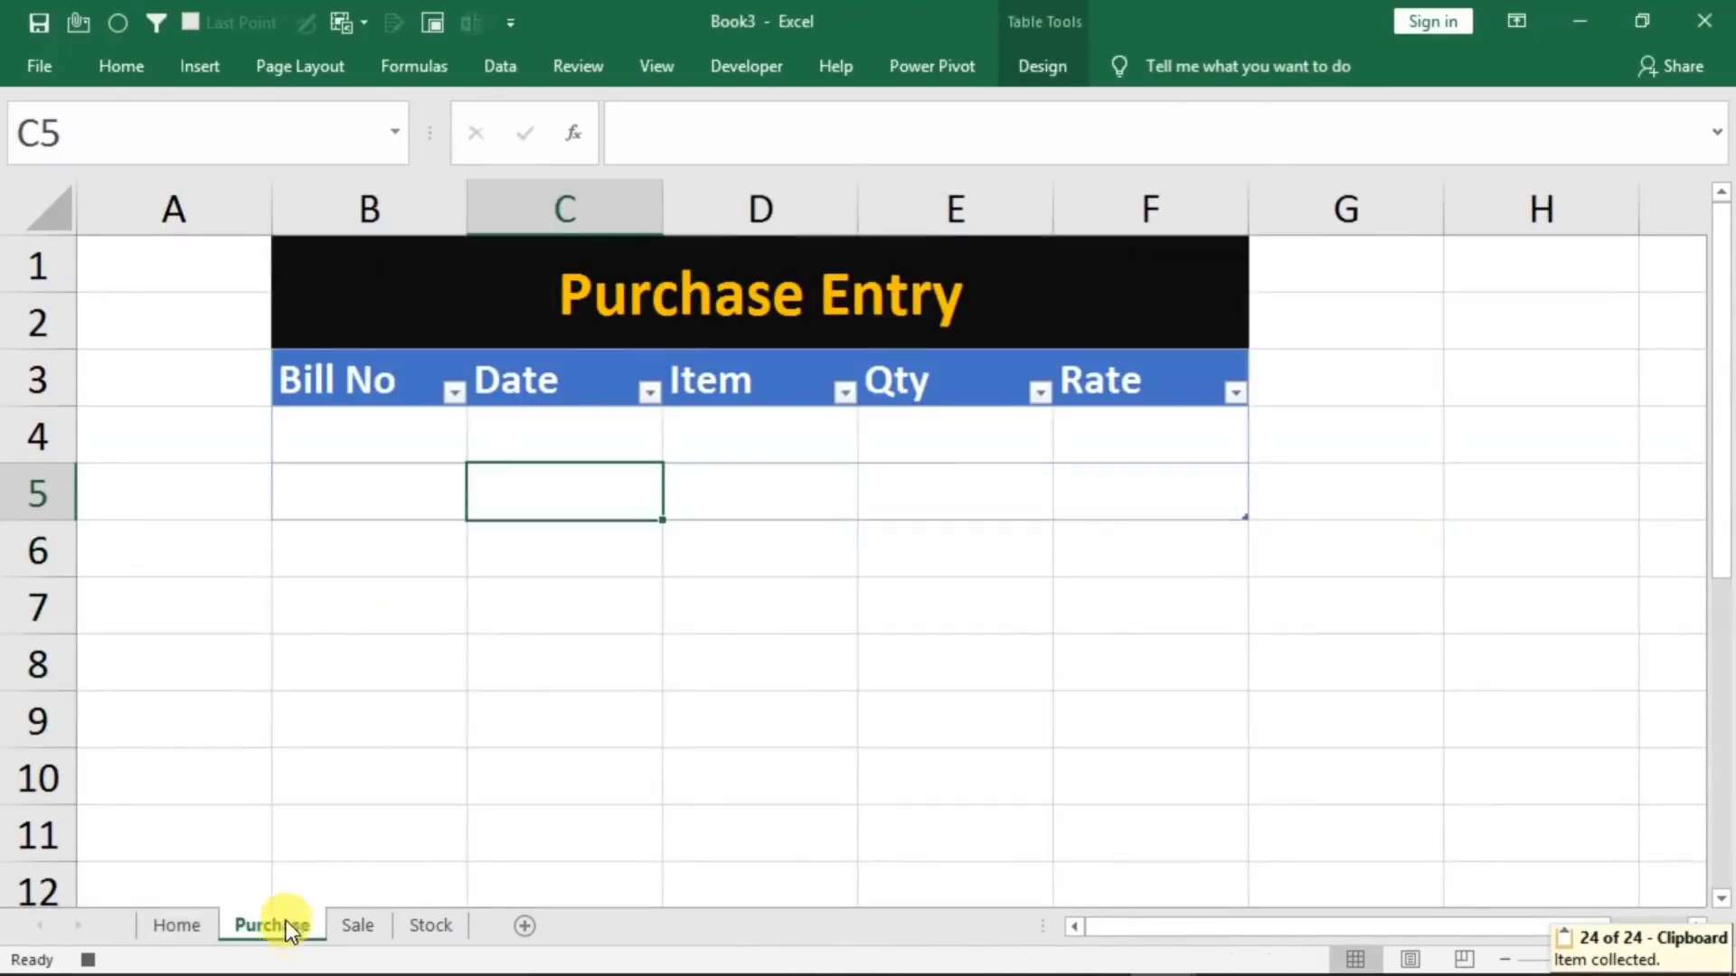
left_click(347, 427)
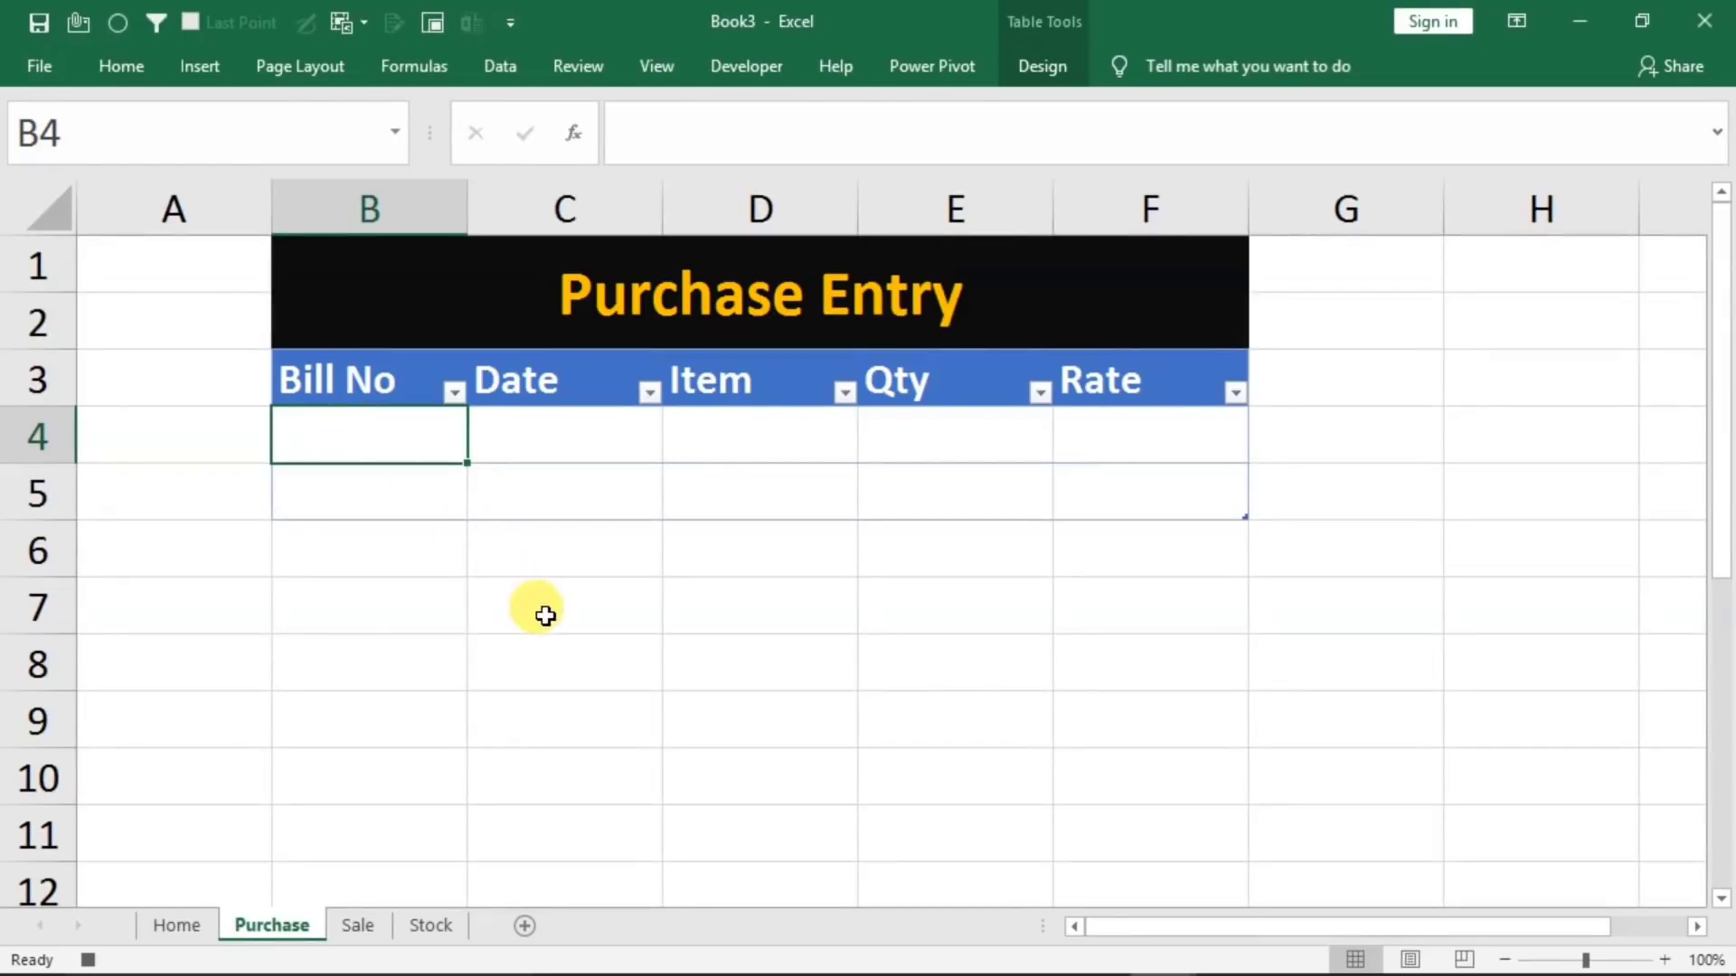
key("alt")
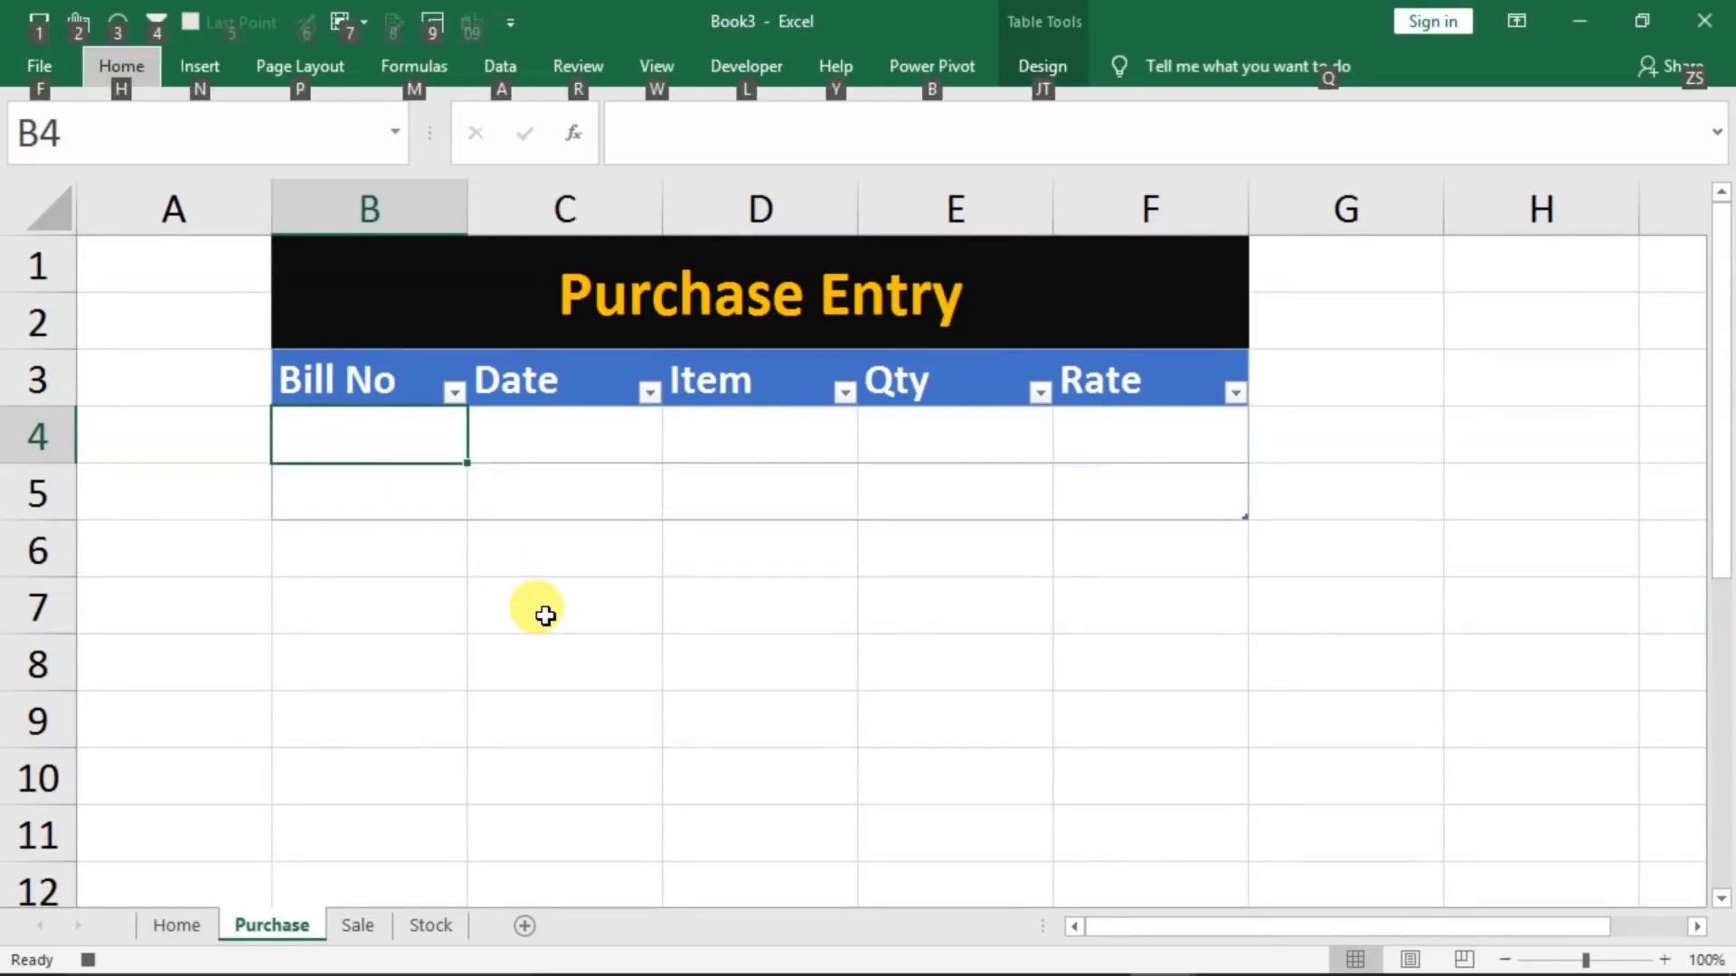
key("h")
key("v")
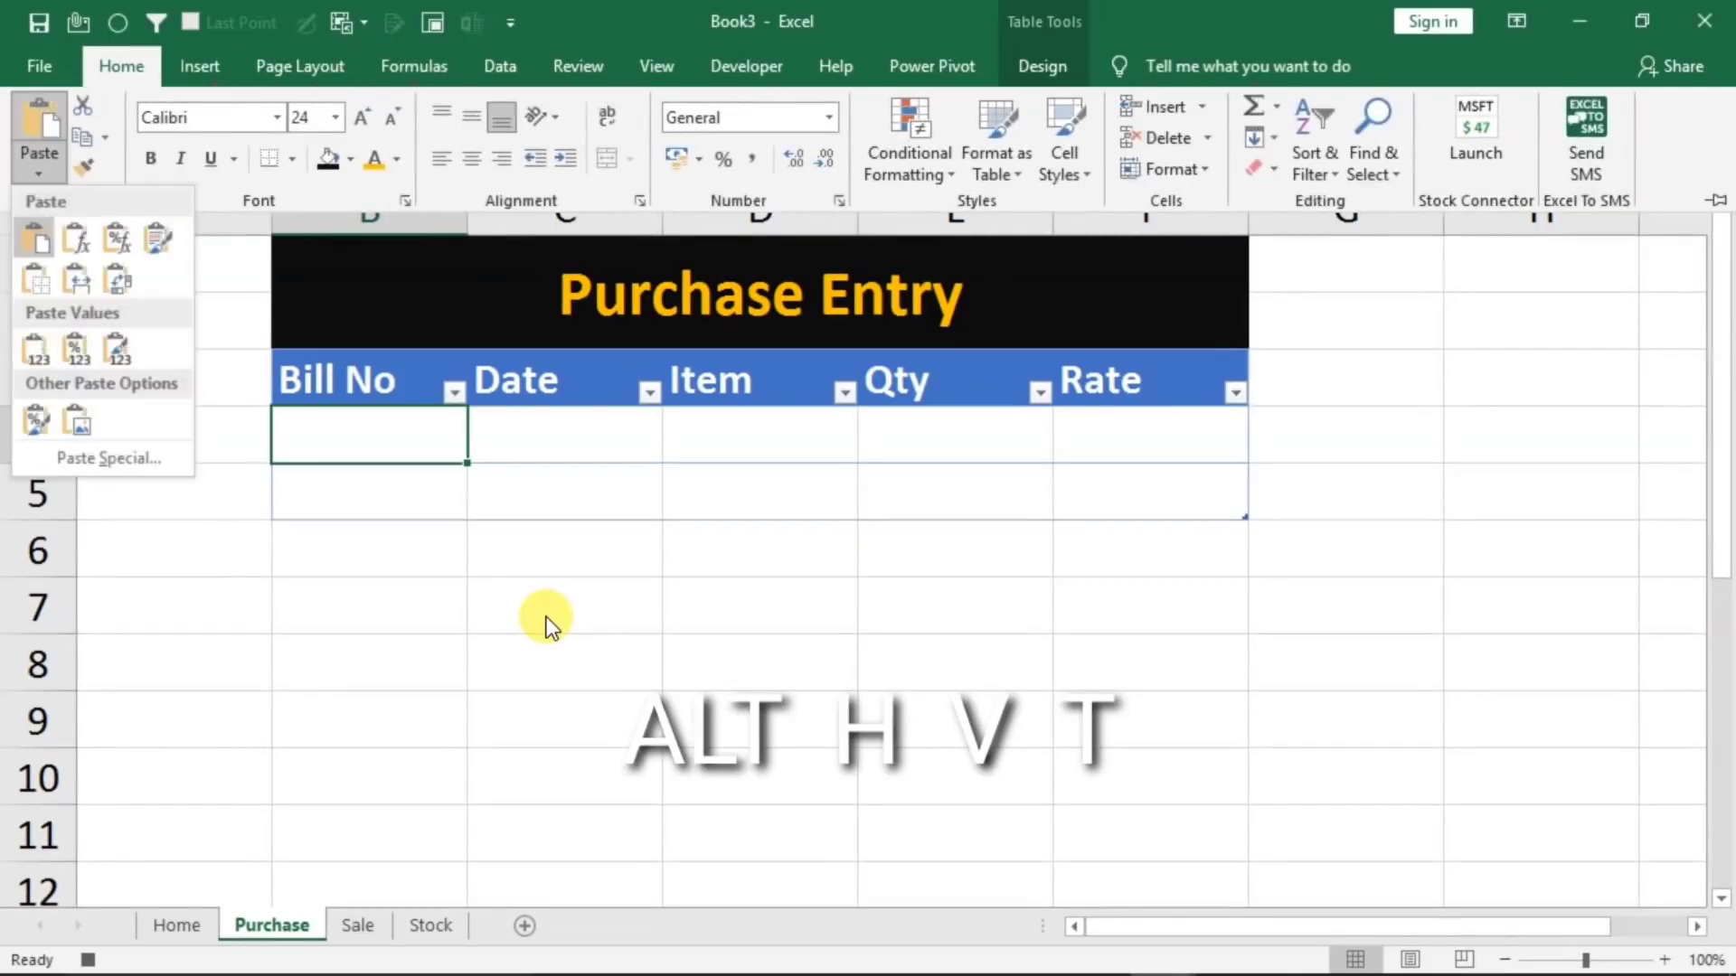
key("t")
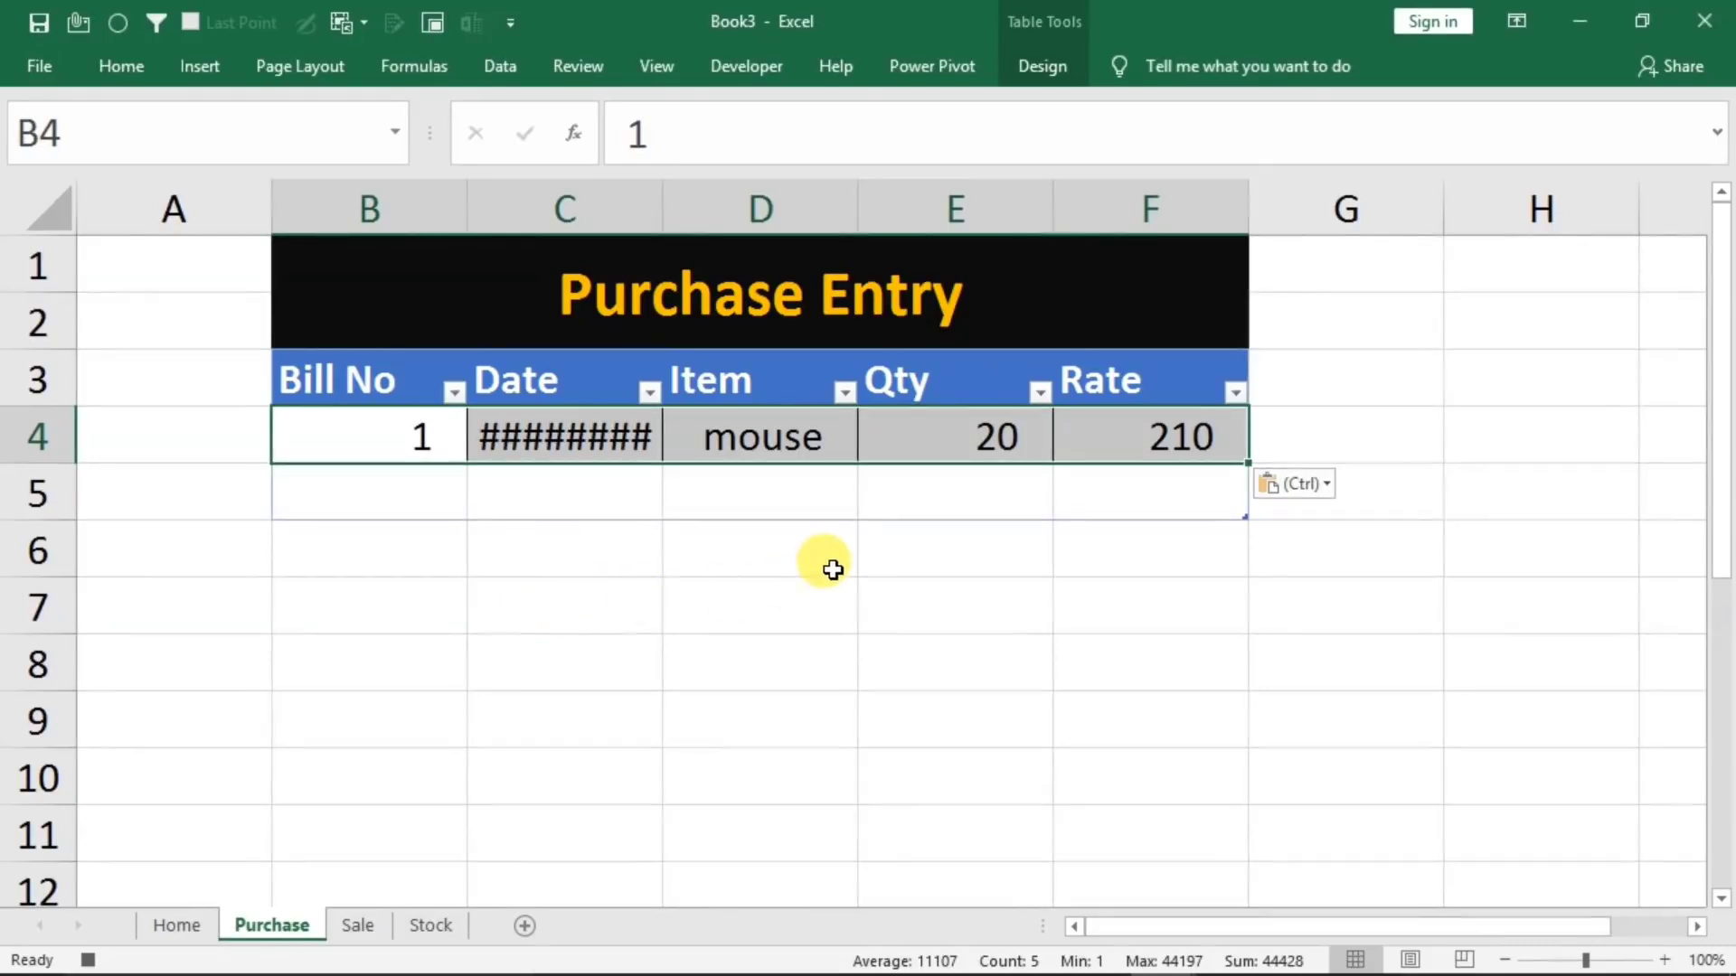
Insert a new table row above the mouse entry in row 4 of the Purchase table
left_click(332, 440)
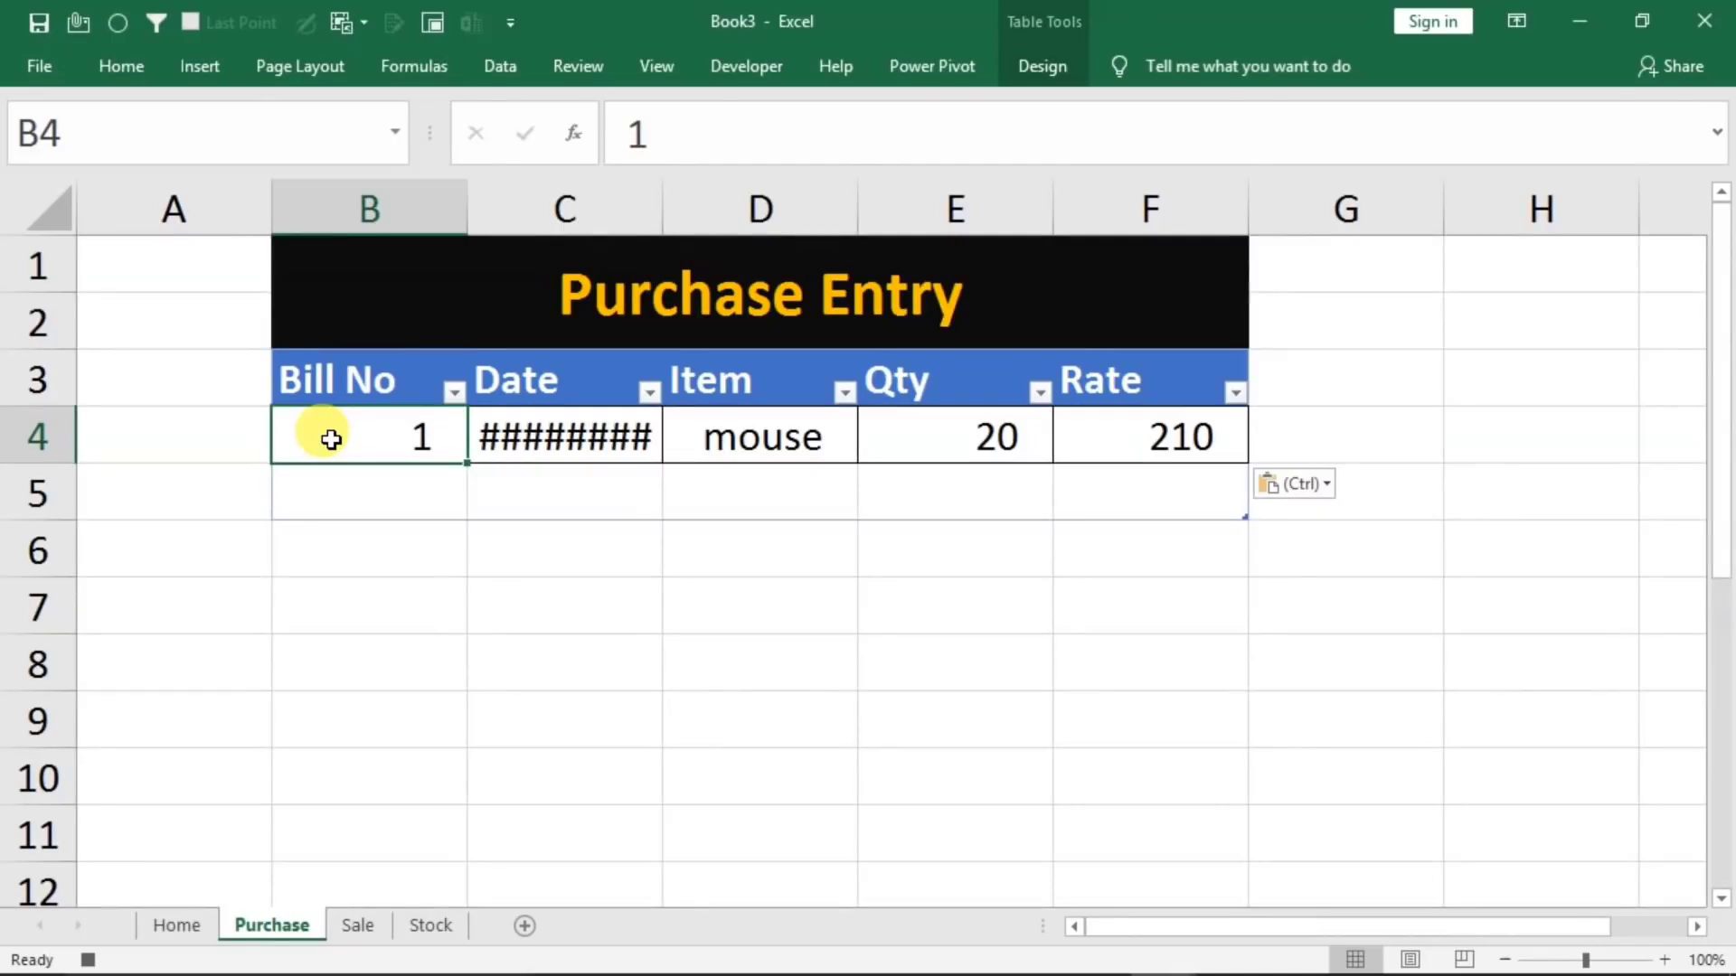
right_click(331, 440)
mouse_move(389, 549)
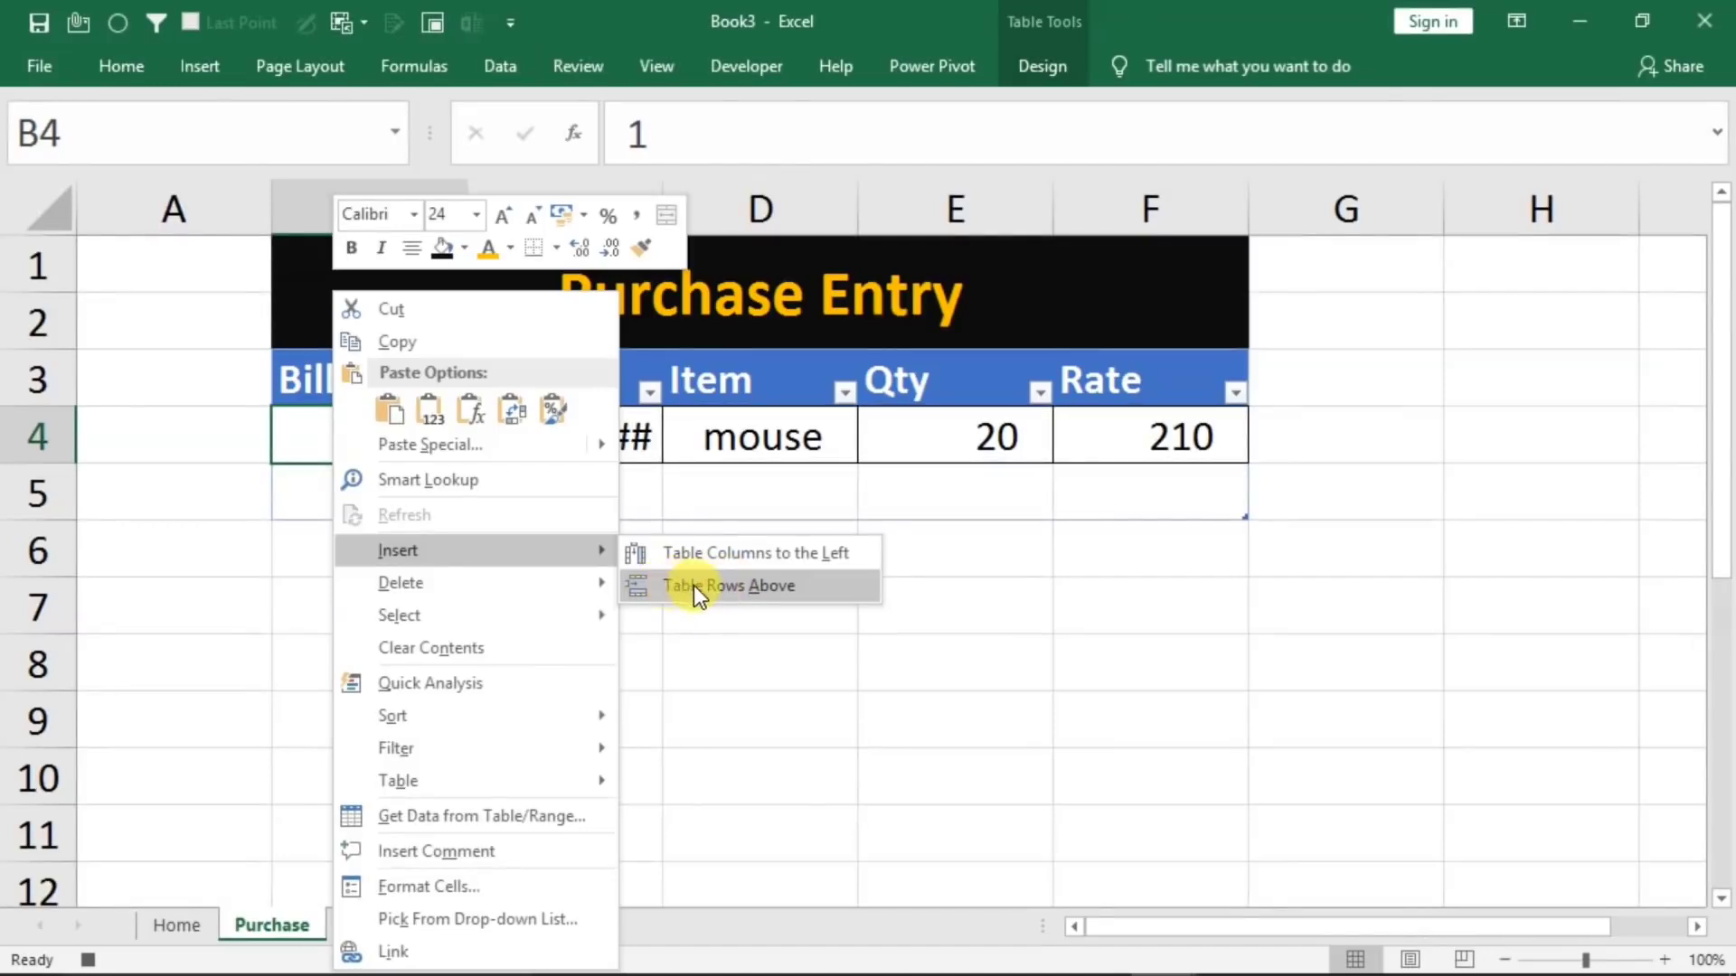
left_click(731, 582)
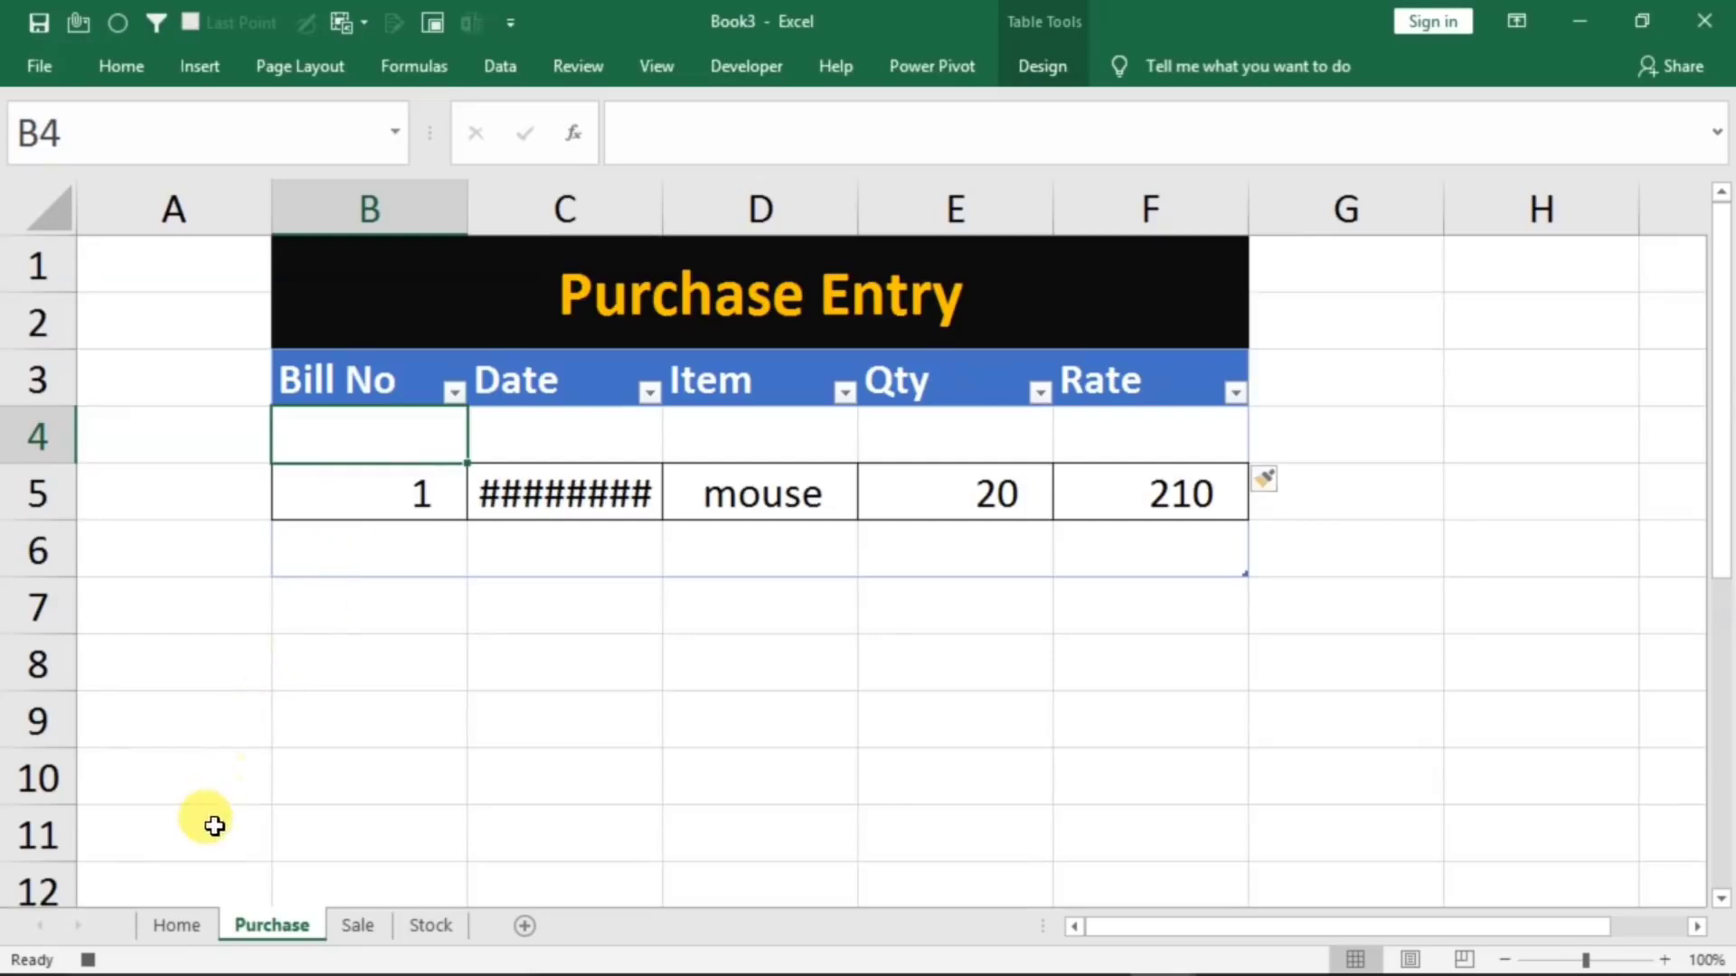
Clear the Home form entries in D5:D9 and end the macro recording with cell D2 selected
left_click(174, 924)
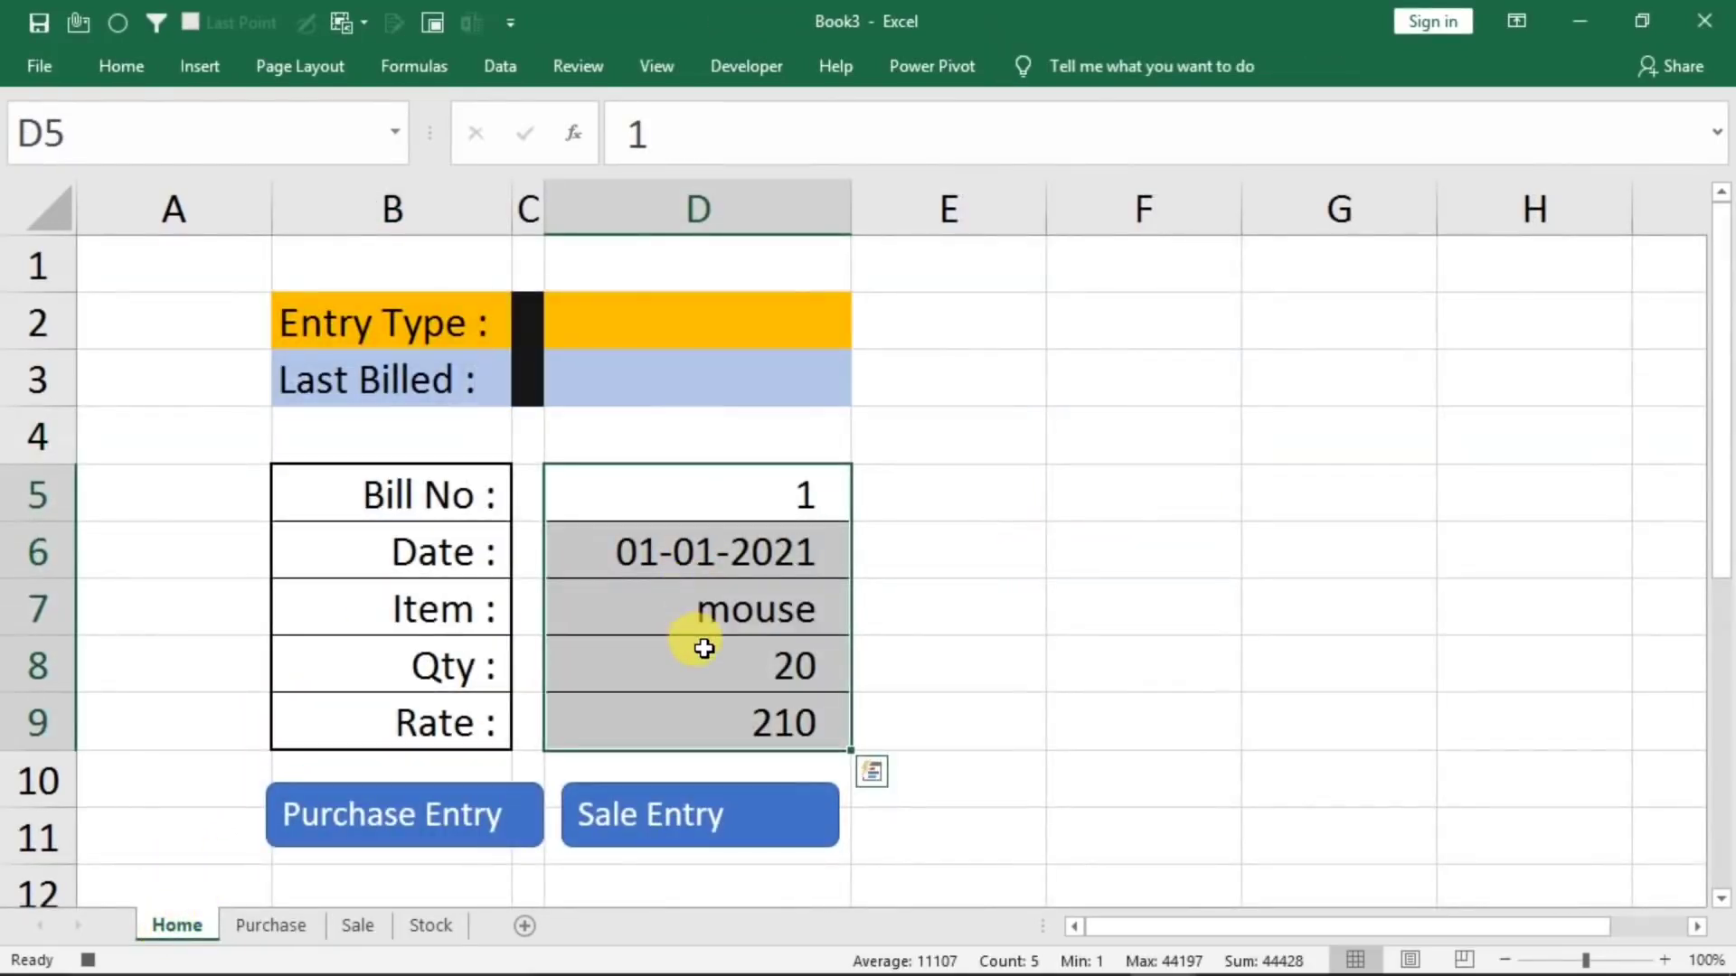
key("Delete")
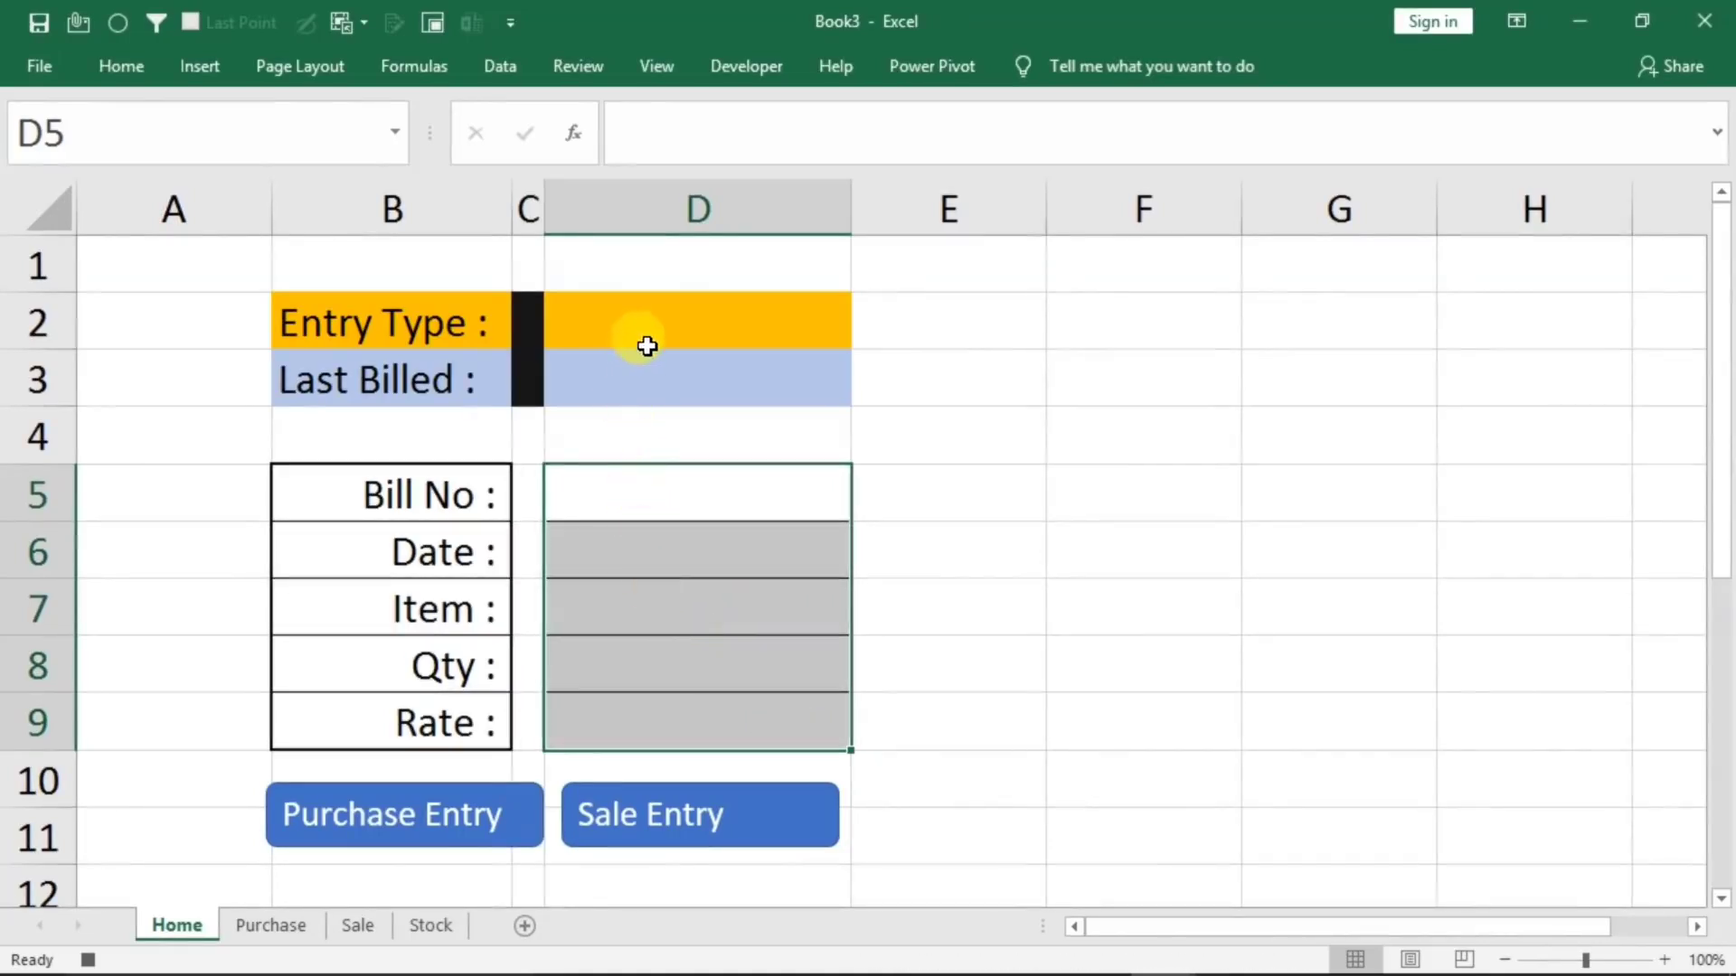
left_click(669, 328)
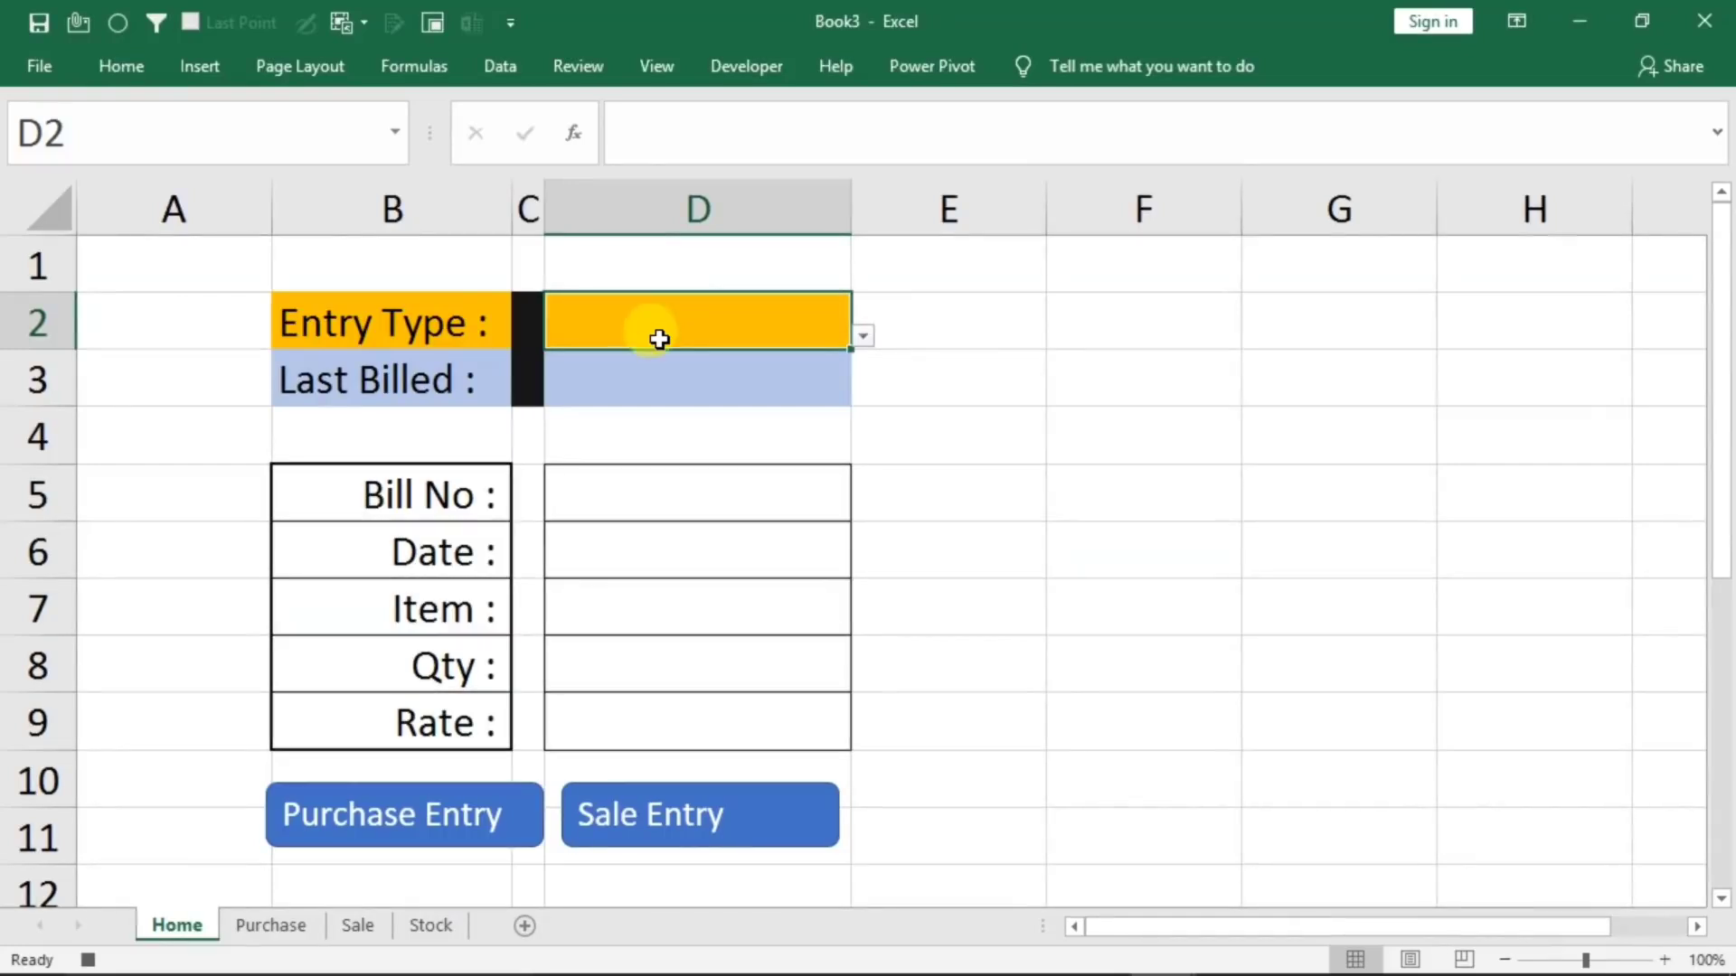
left_click(88, 960)
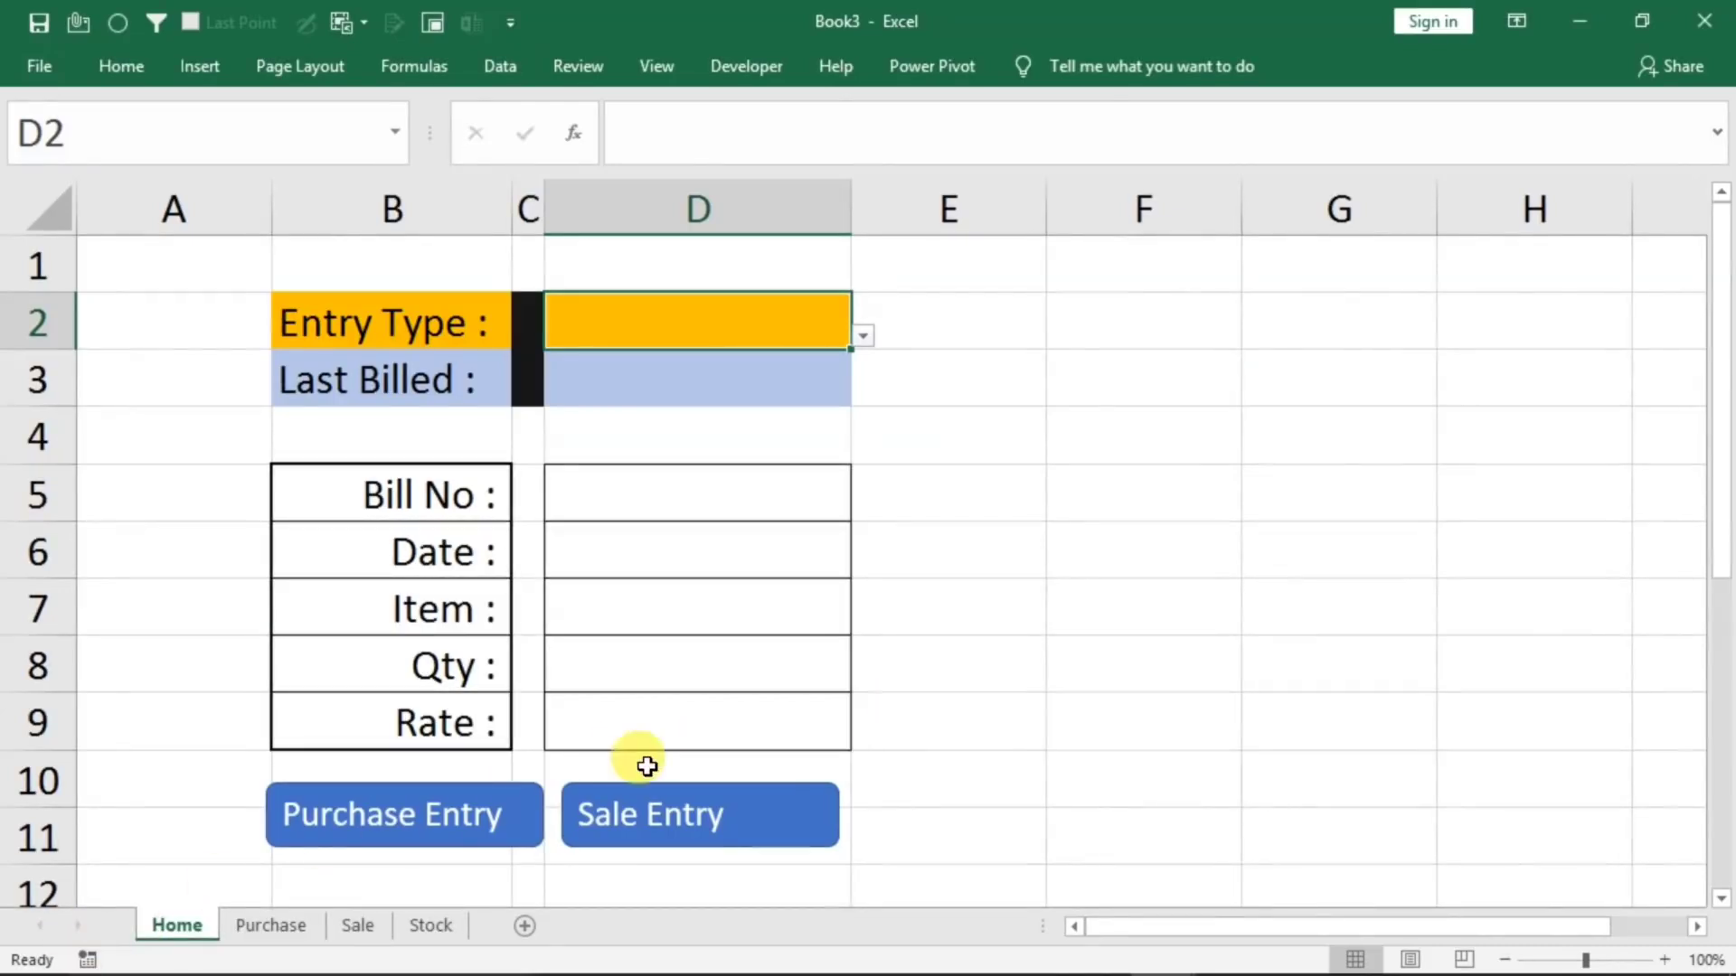
Assign the macro "p" to the Purchase Entry shape on the Home sheet and deselect the shape
right_click(402, 828)
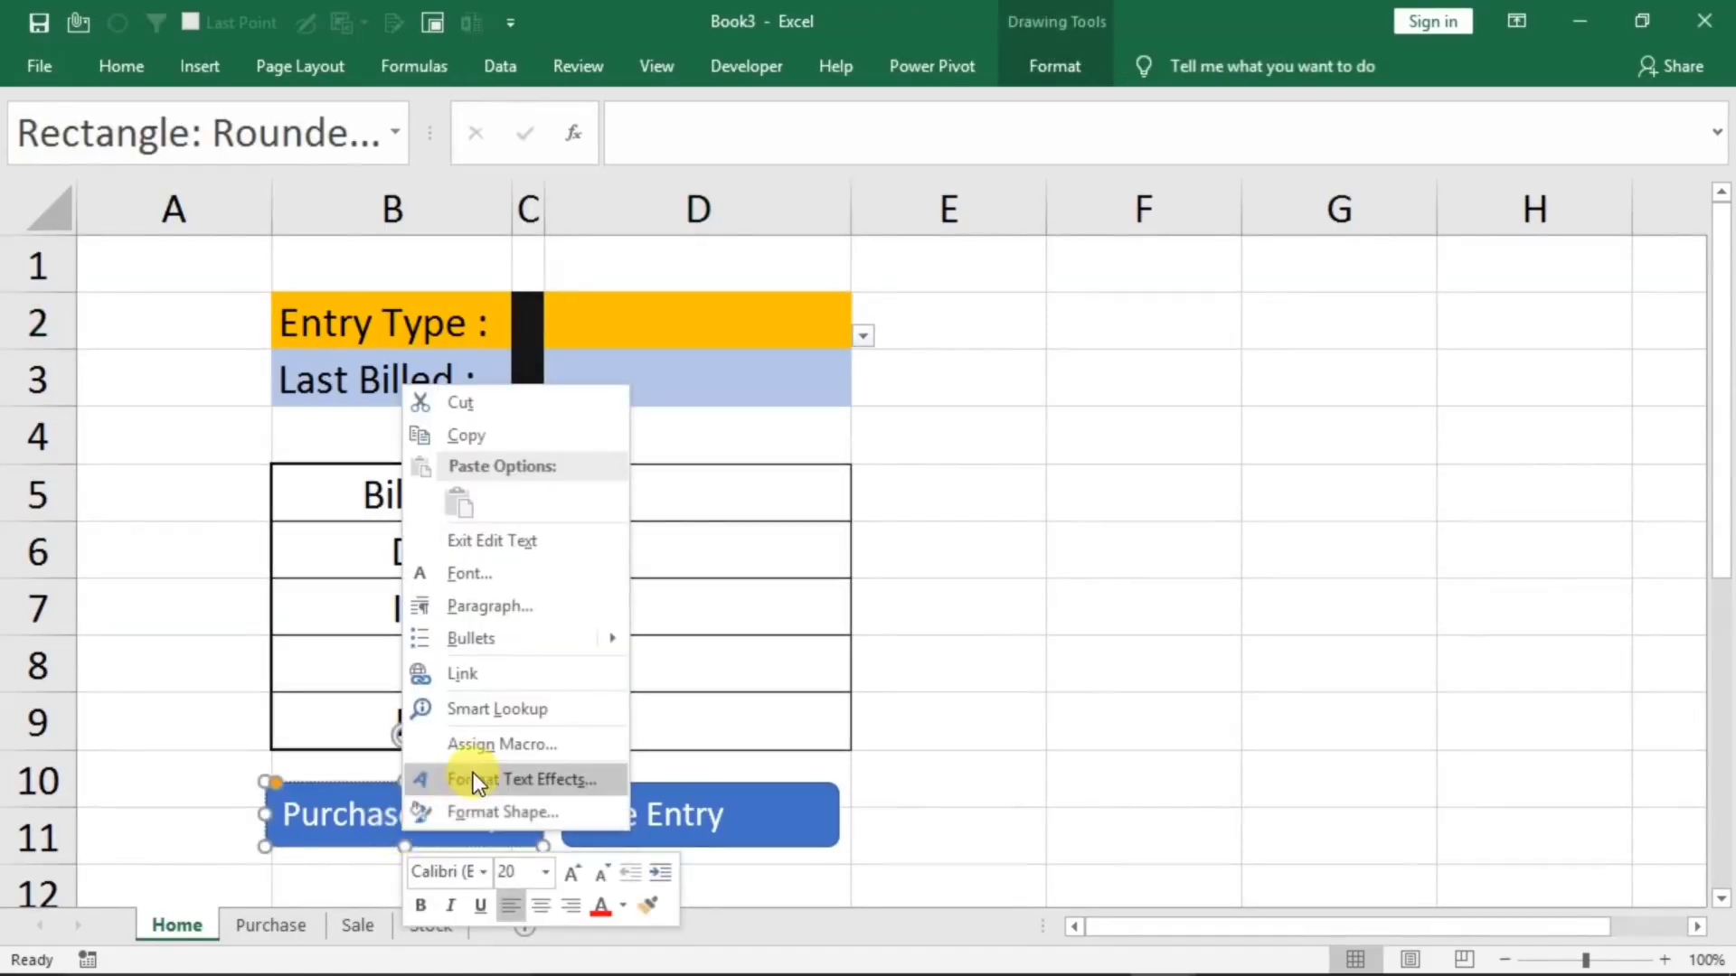
left_click(488, 743)
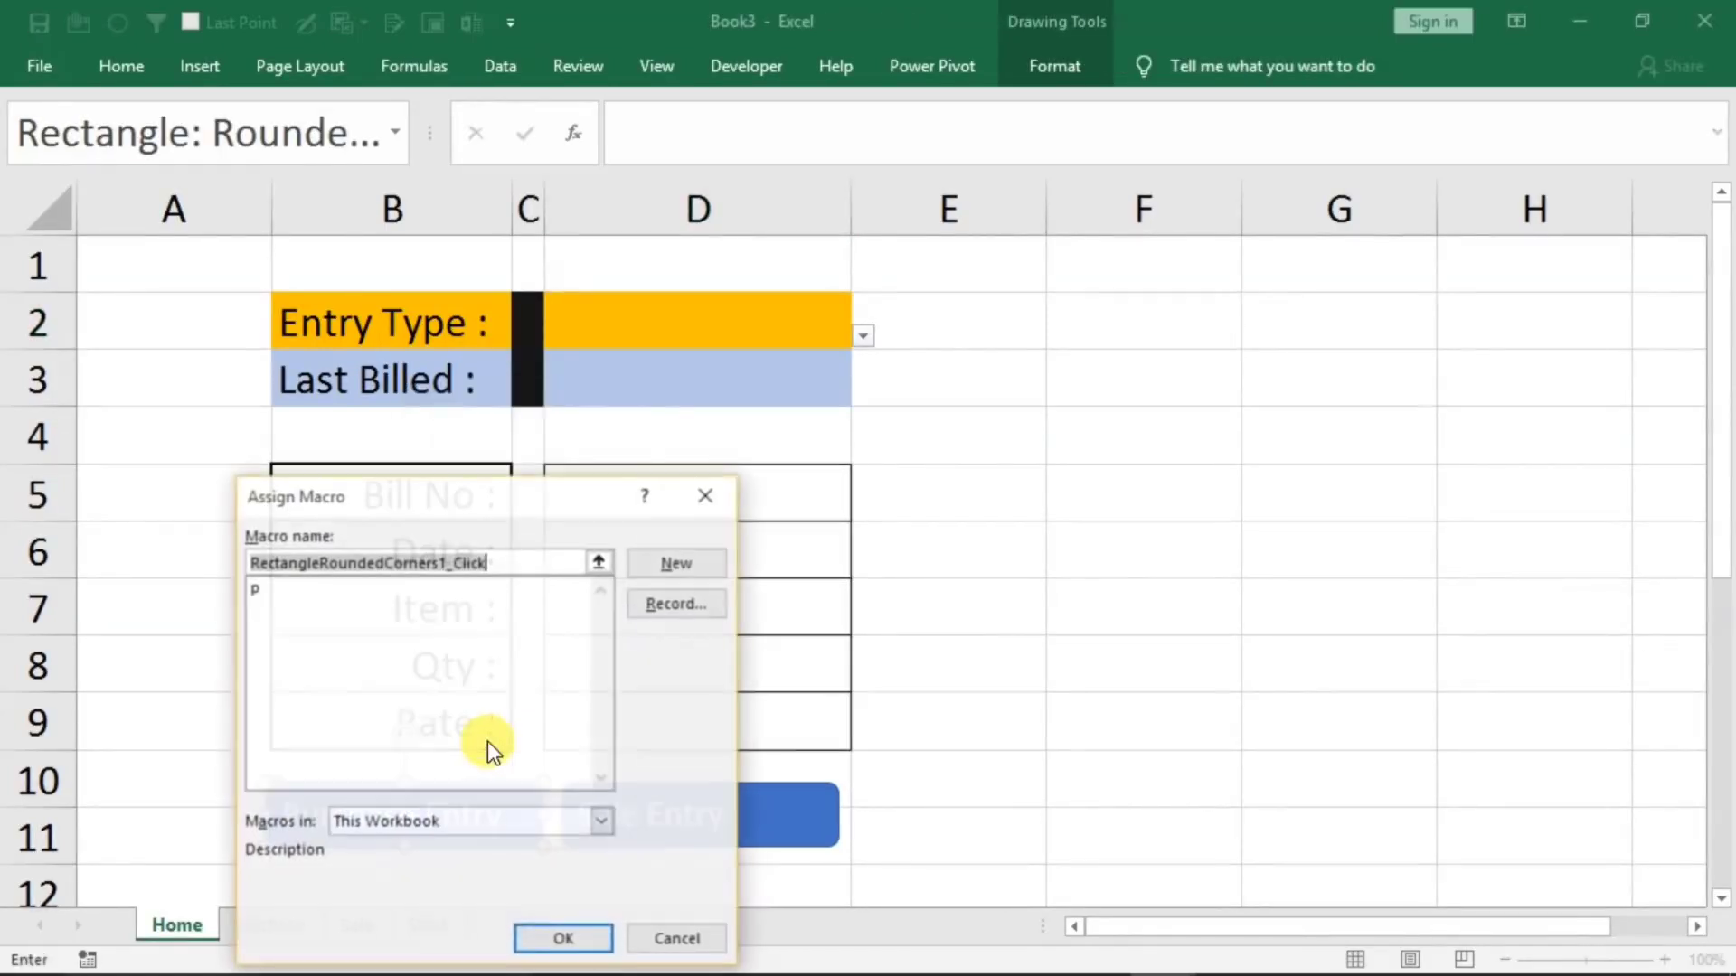
left_click(274, 593)
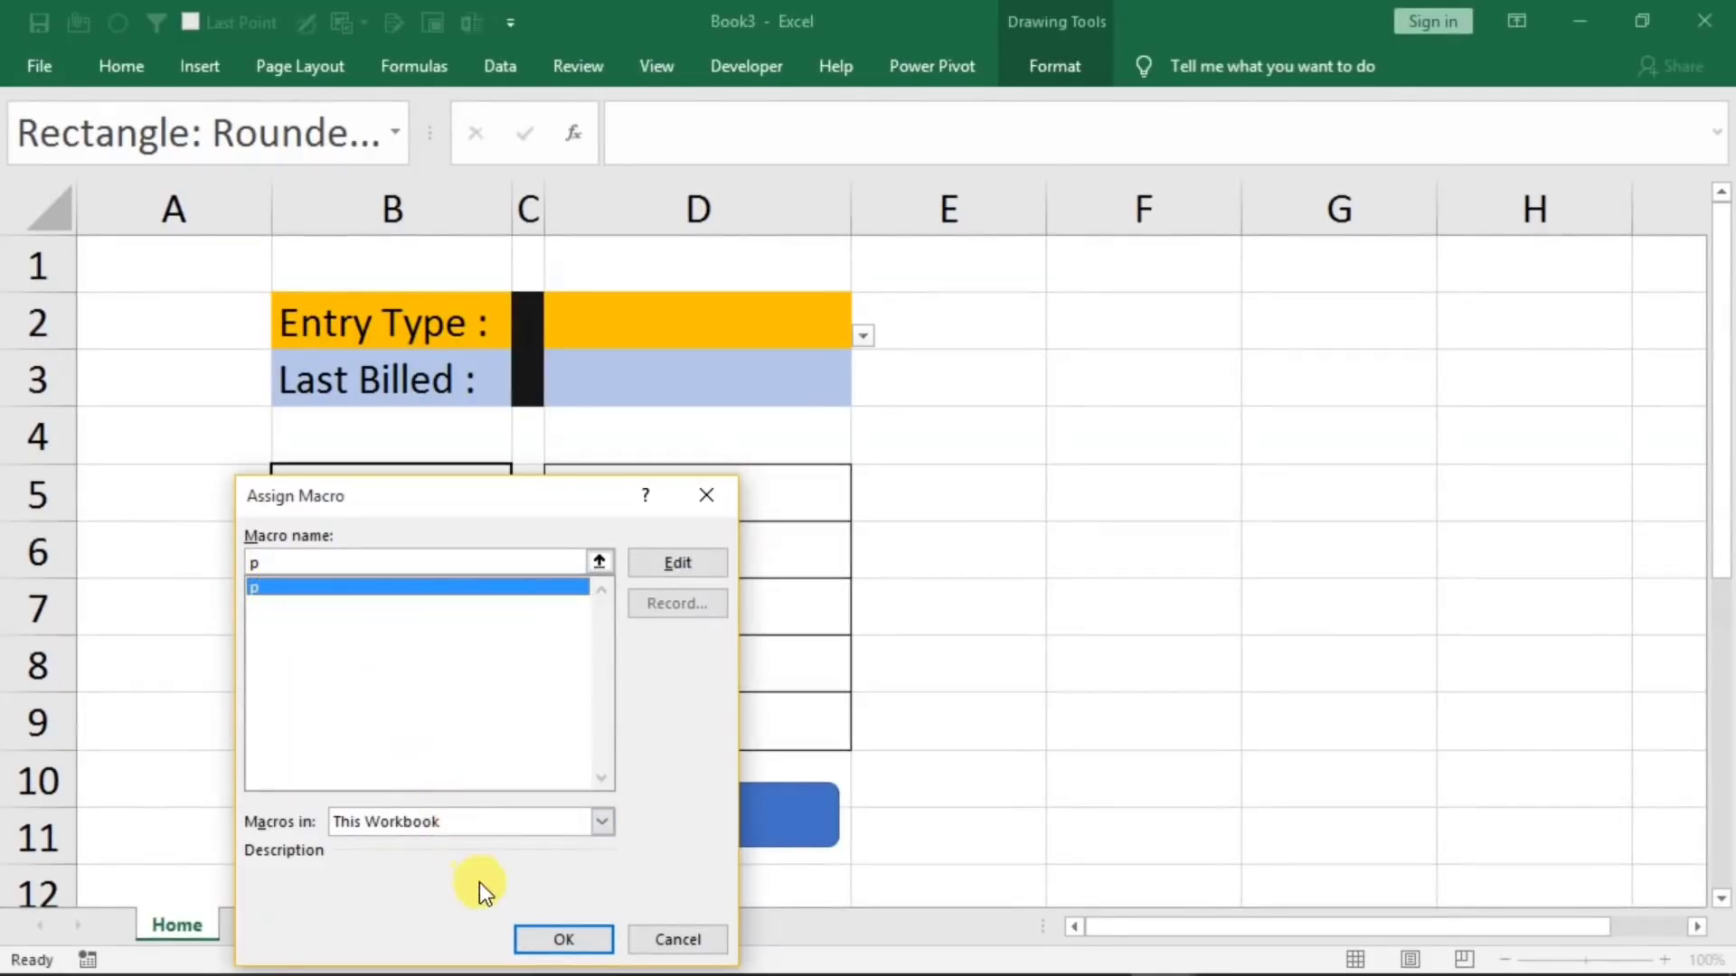
left_click(521, 931)
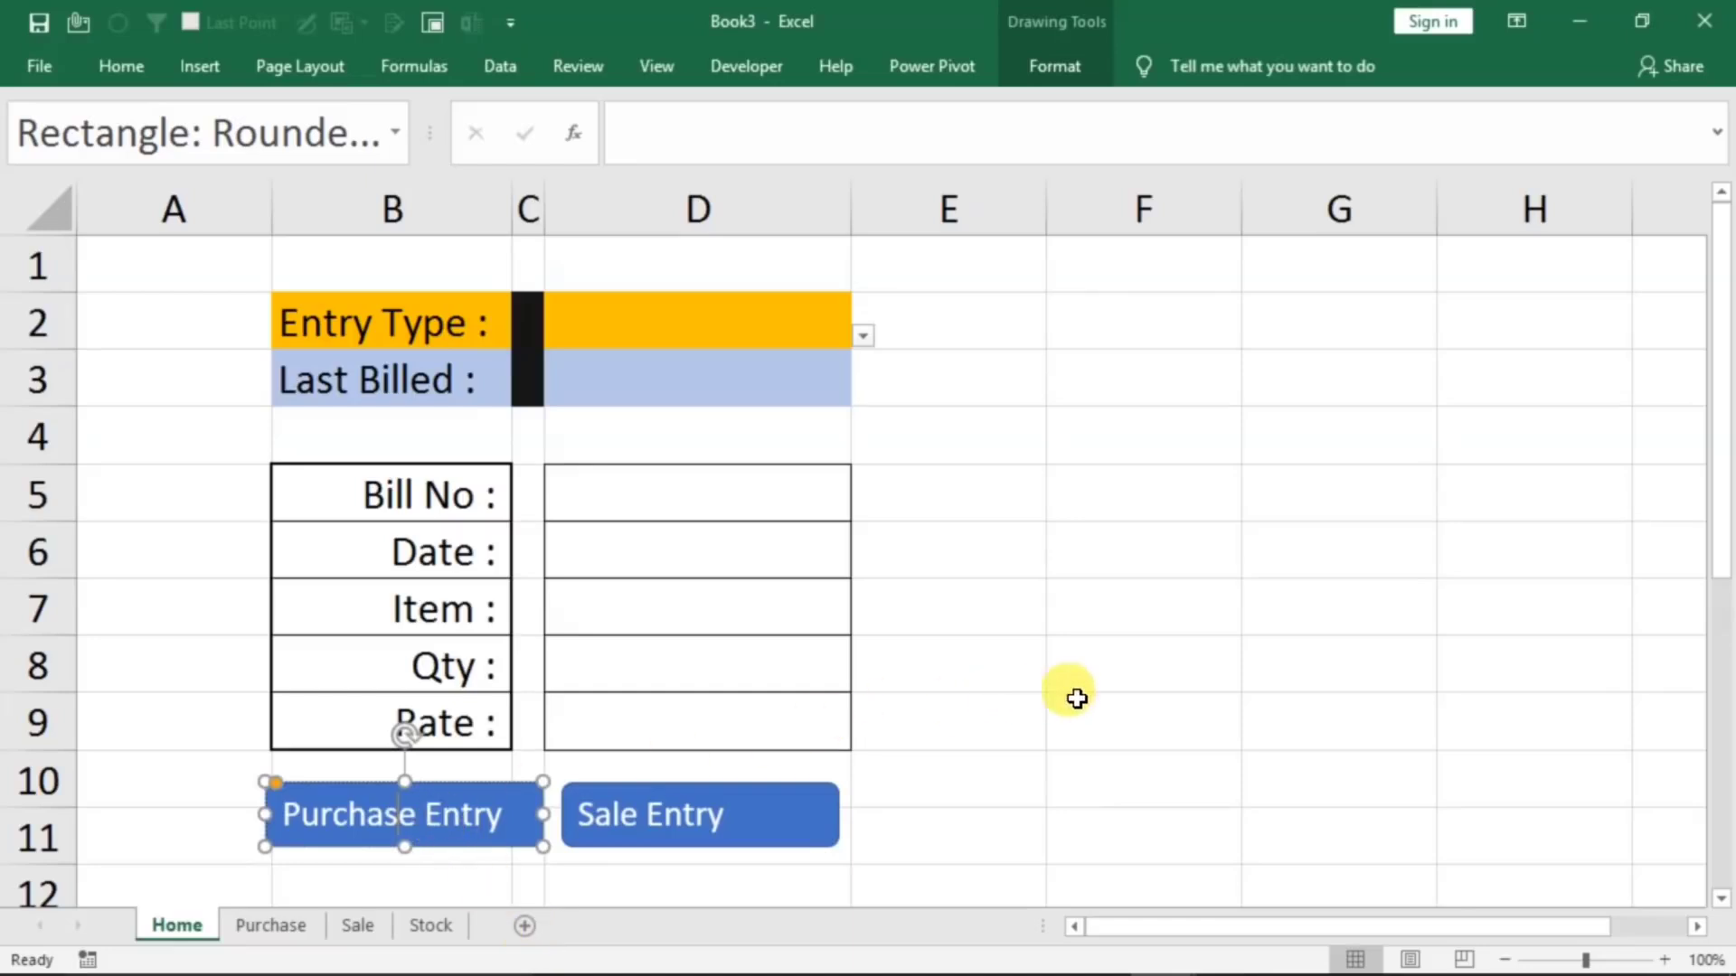
left_click(1104, 704)
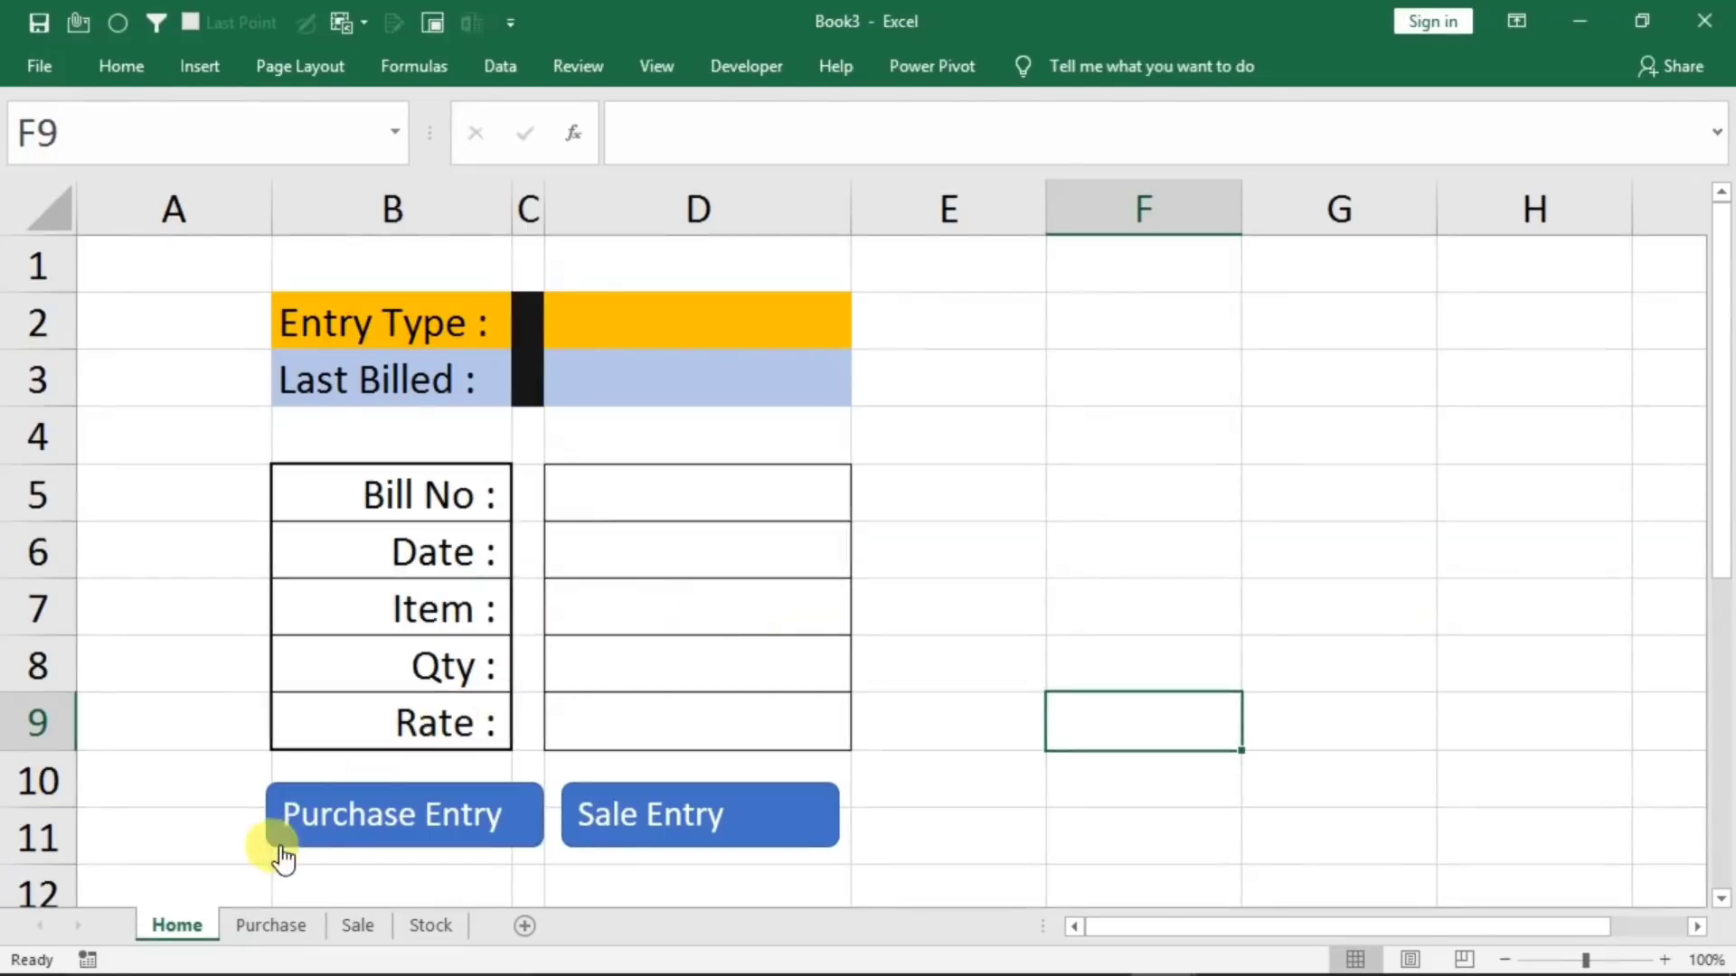
Delete row 5 with the mouse entry from the Purchase sheet
left_click(256, 924)
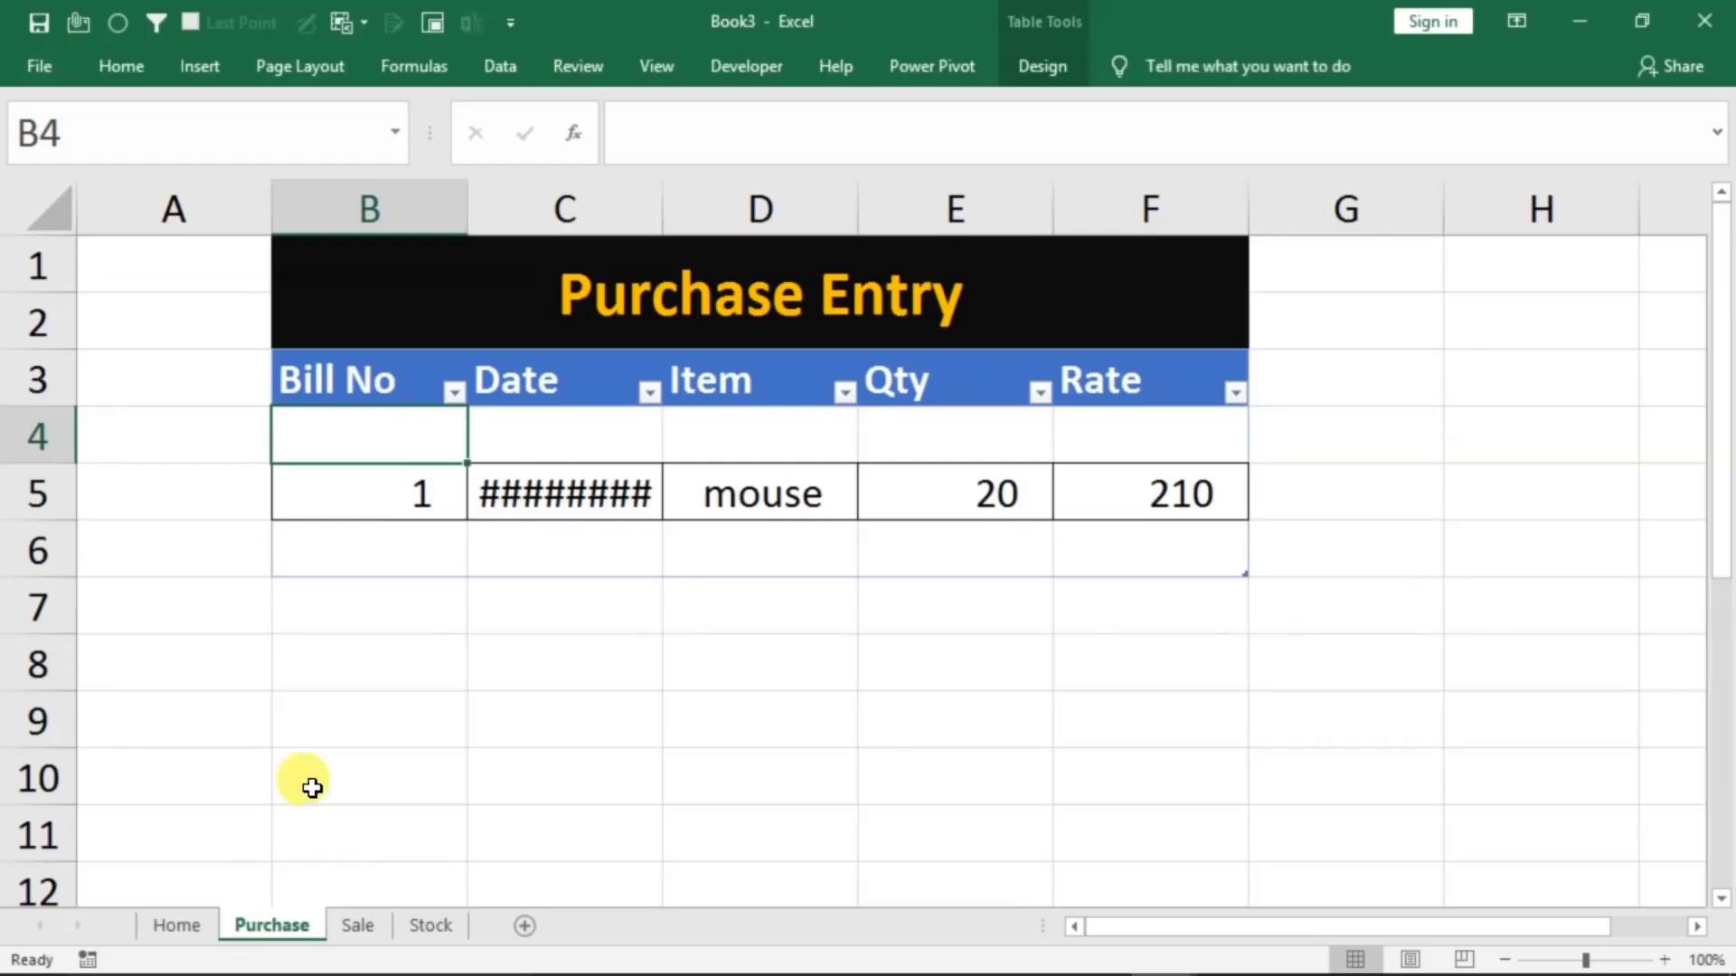
left_click(312, 493)
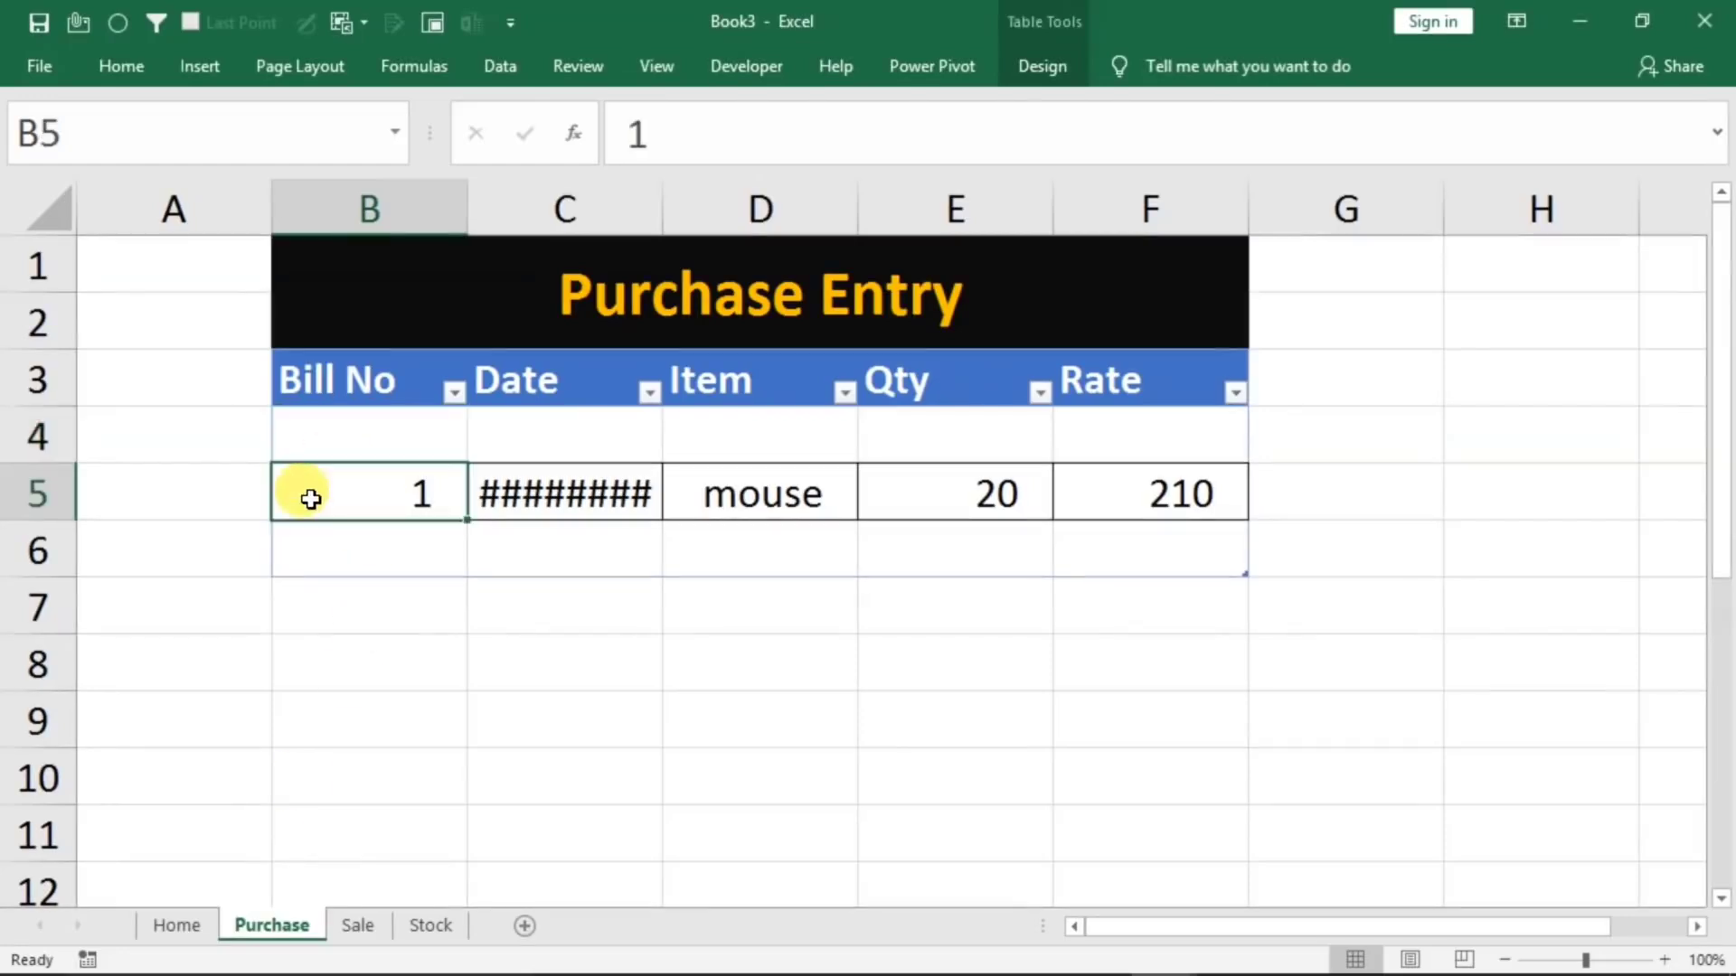
right_click(36, 495)
left_click(110, 718)
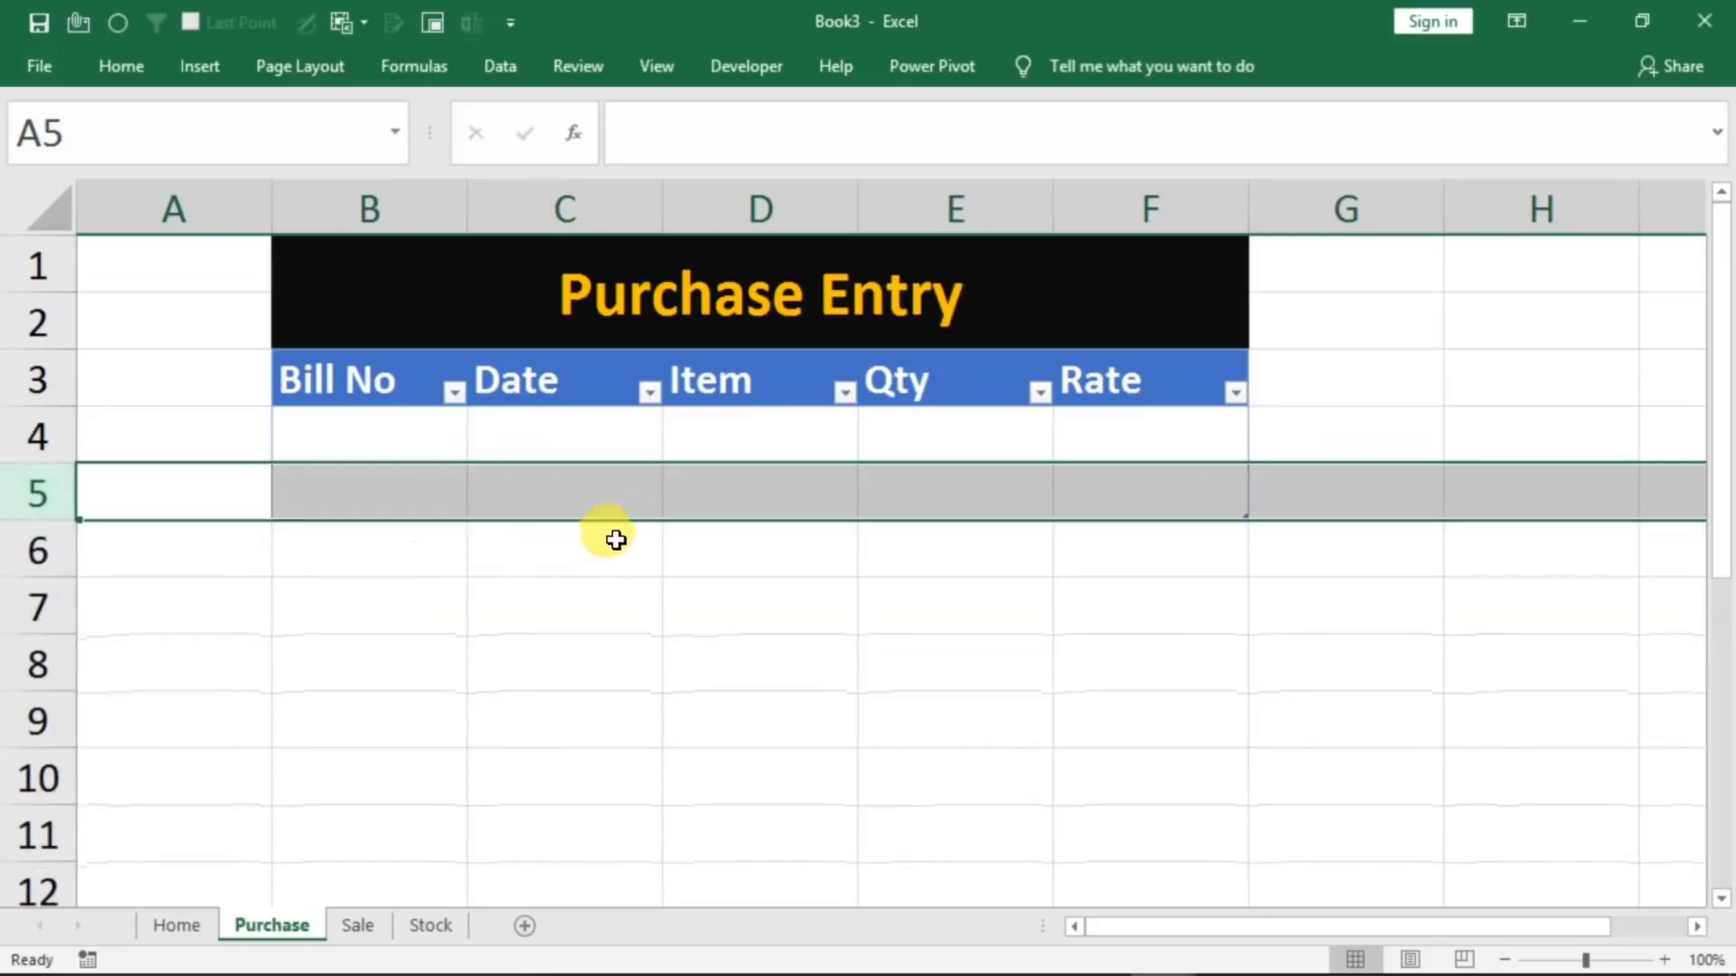
left_click(542, 474)
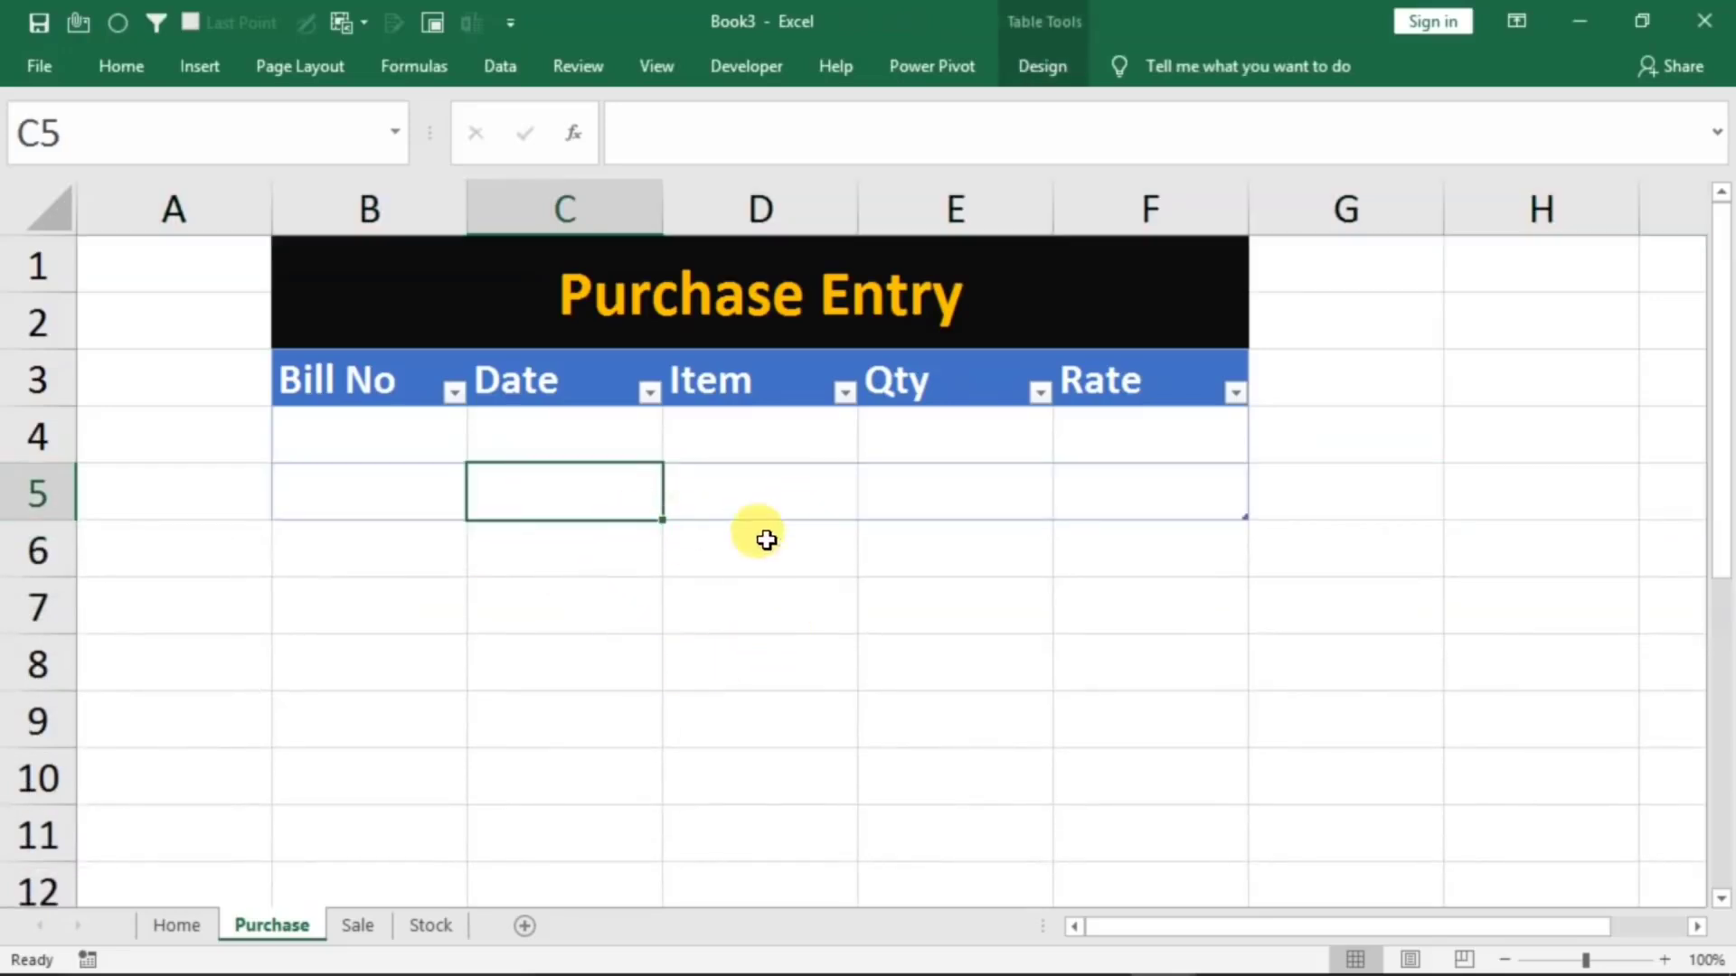
On the Home sheet form, enter Bill No 1 and Date 1/1/2021 as a test purchase
left_click(178, 928)
left_click(664, 494)
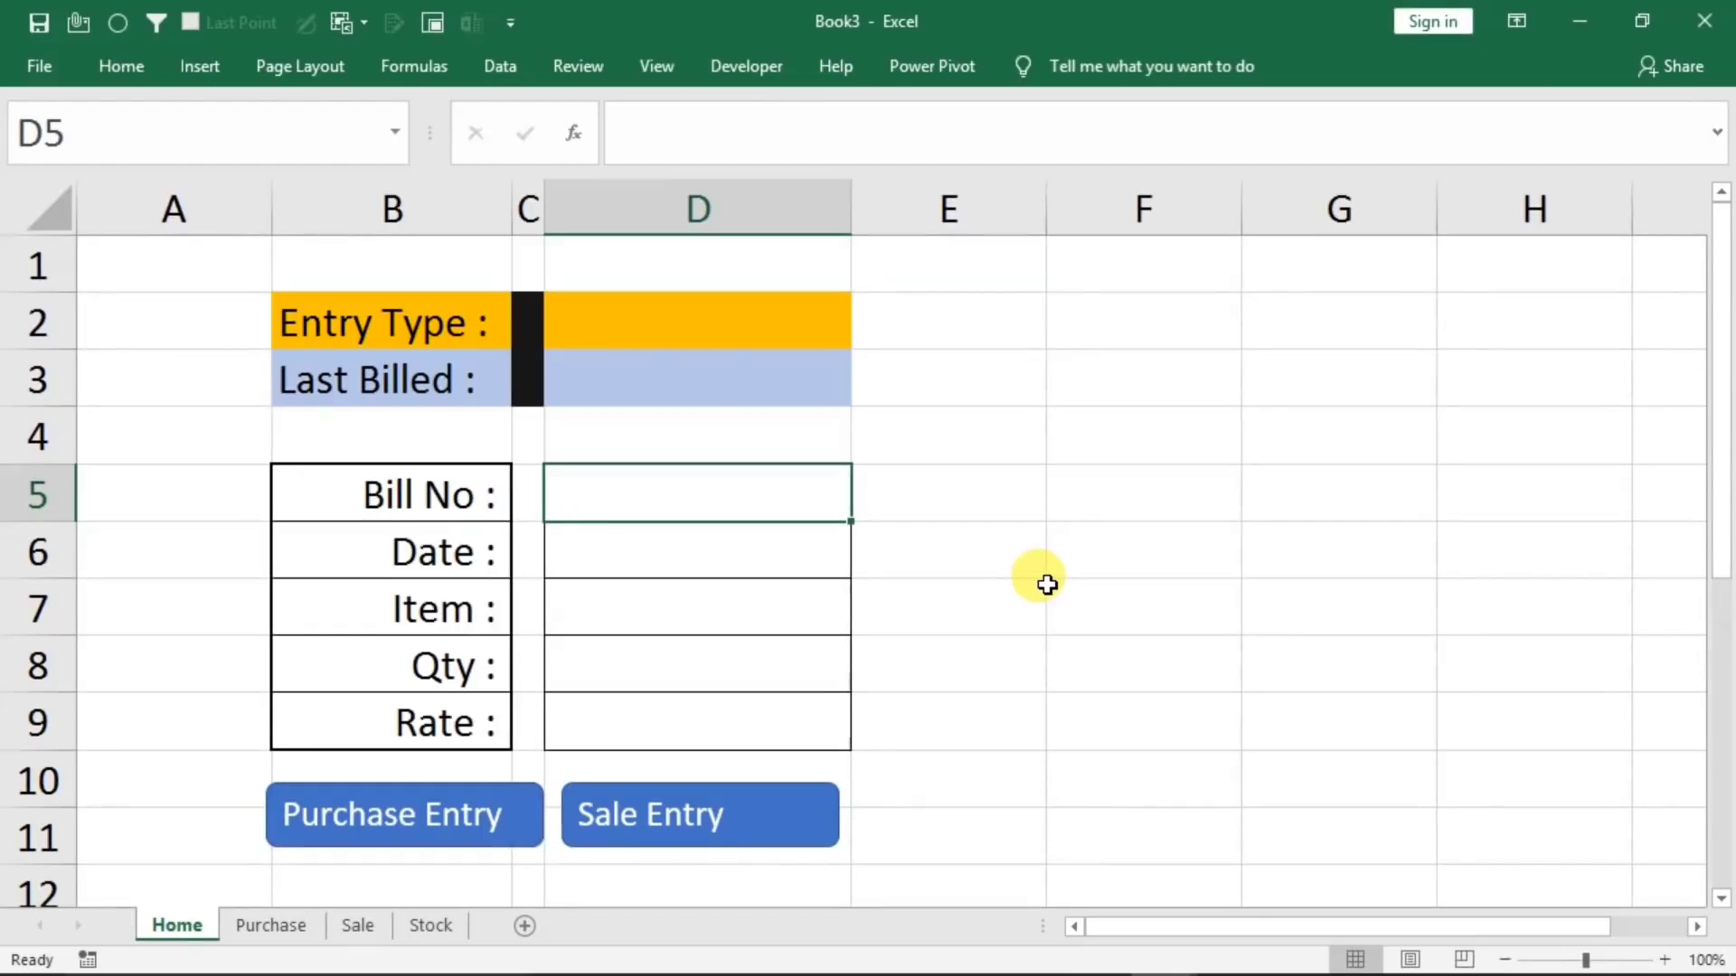
type("1")
key("Return")
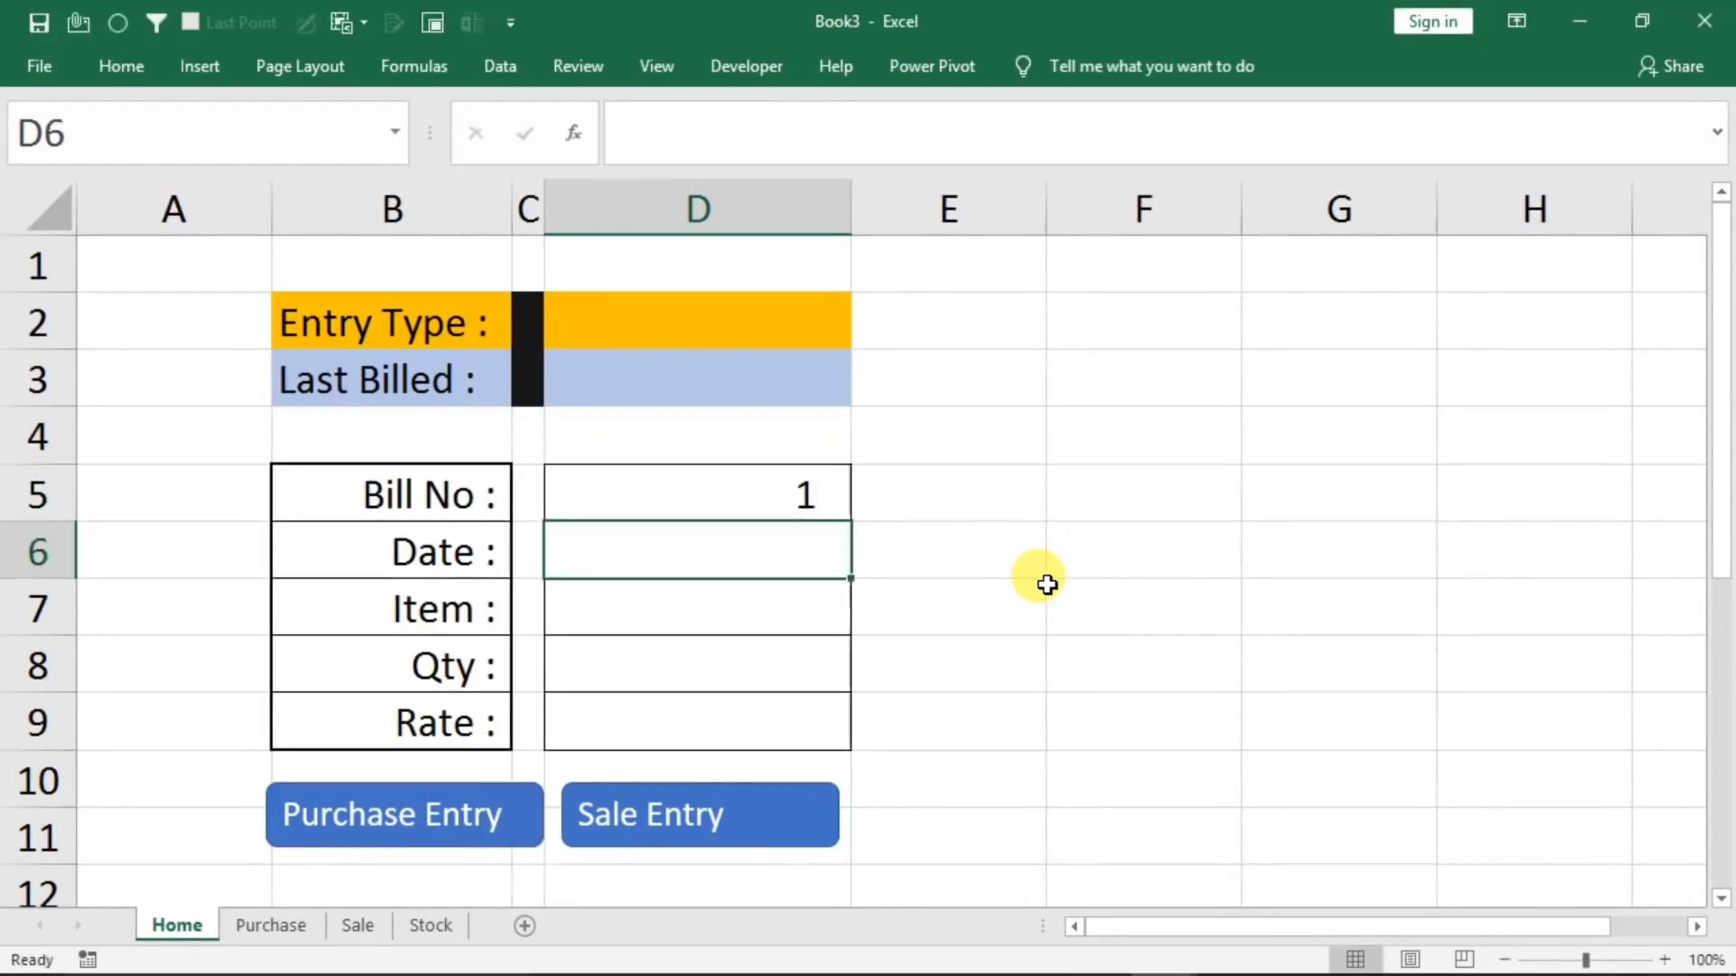
type("1/1/2")
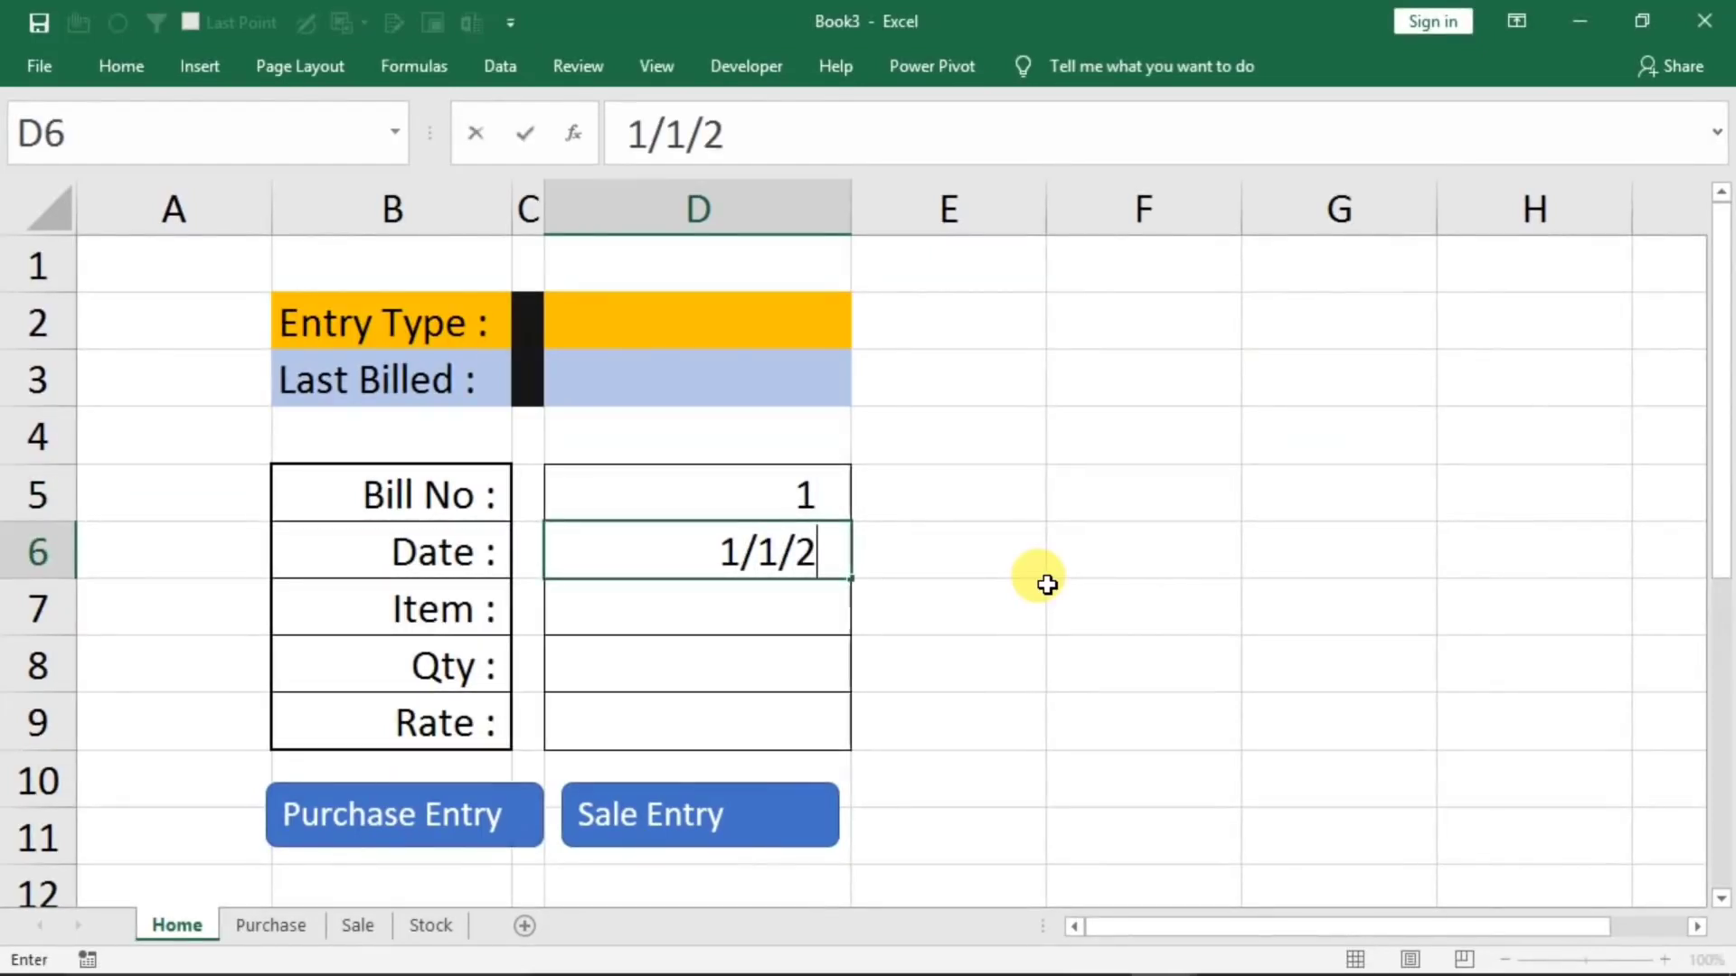
type("021")
key("Return")
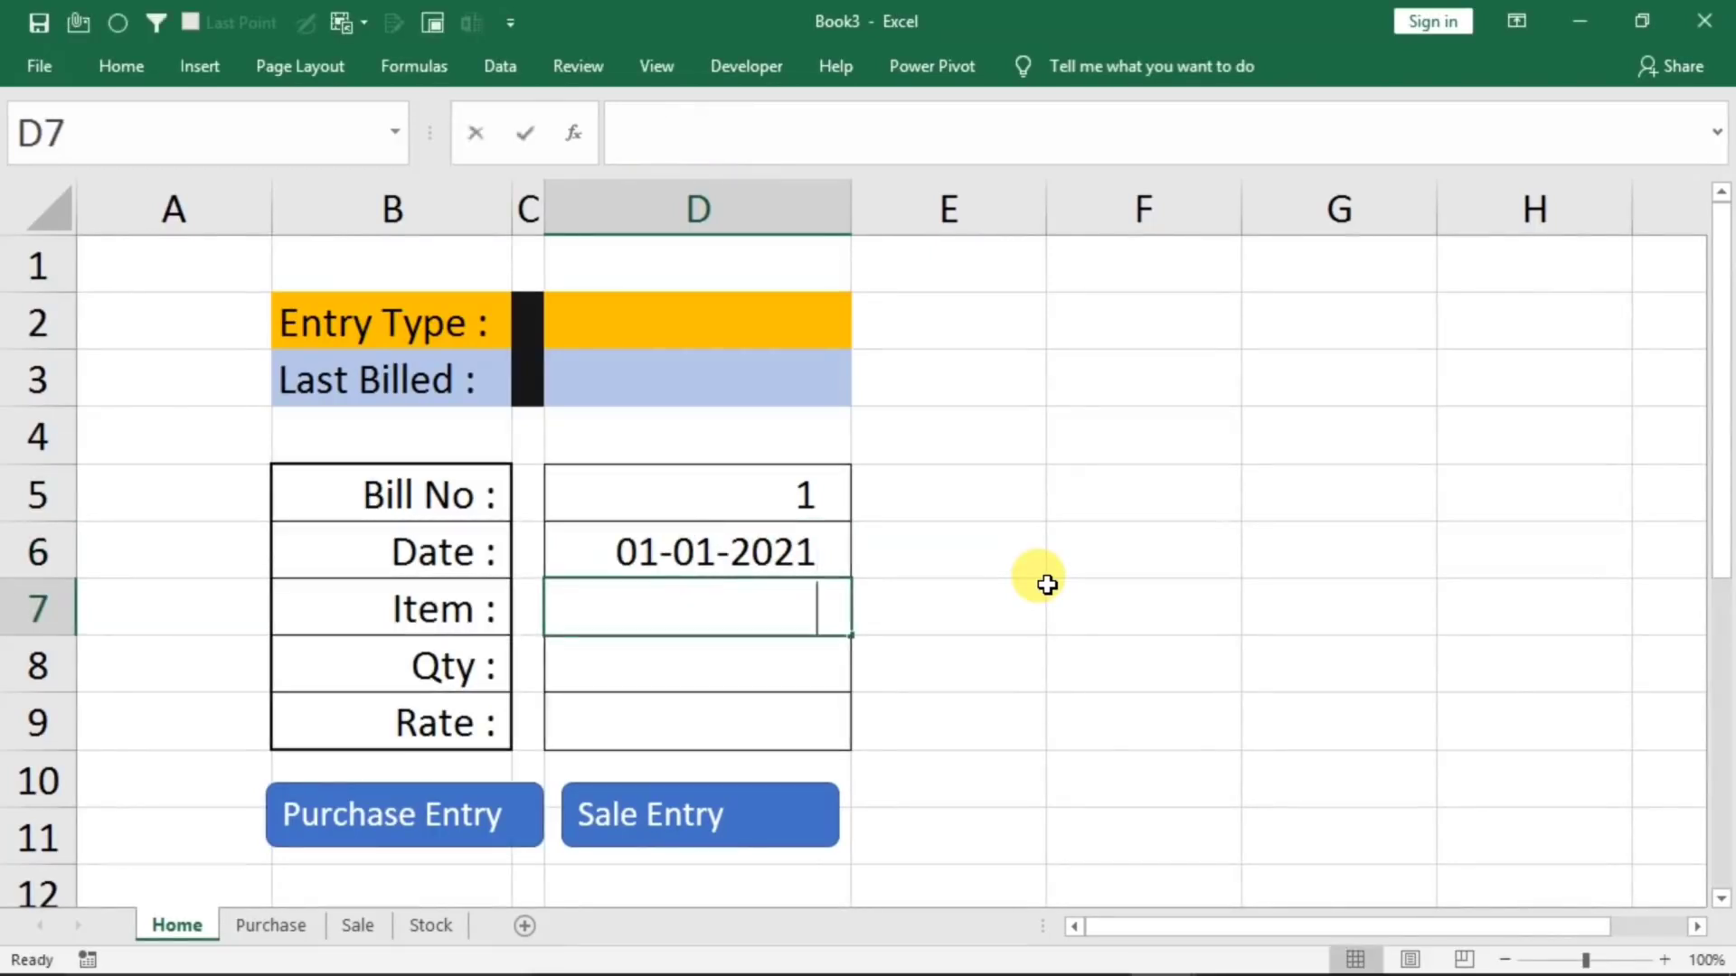
Fill in the remaining form fields with Item mouse, Qty 10 and Rate 110
type("mouse")
key("Return")
type("10")
key("Return")
type("11")
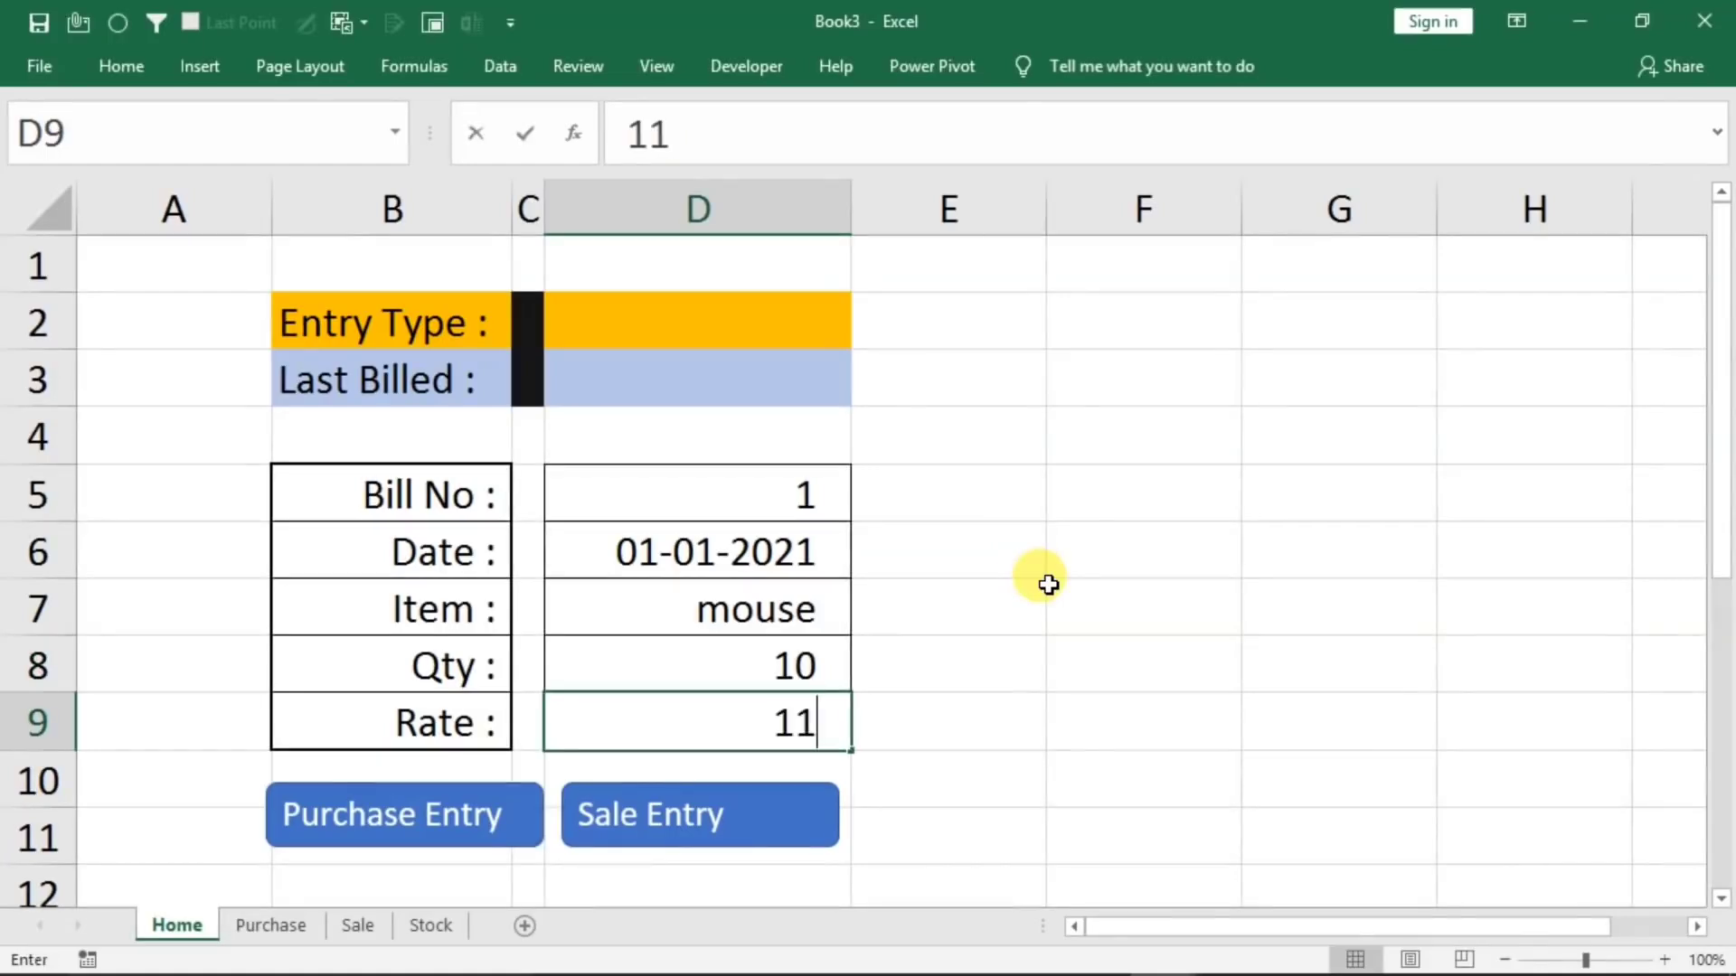
type("0")
Run the Purchase Entry macro on the form and widen the Purchase sheet's Date column to fit full dates
left_click(402, 809)
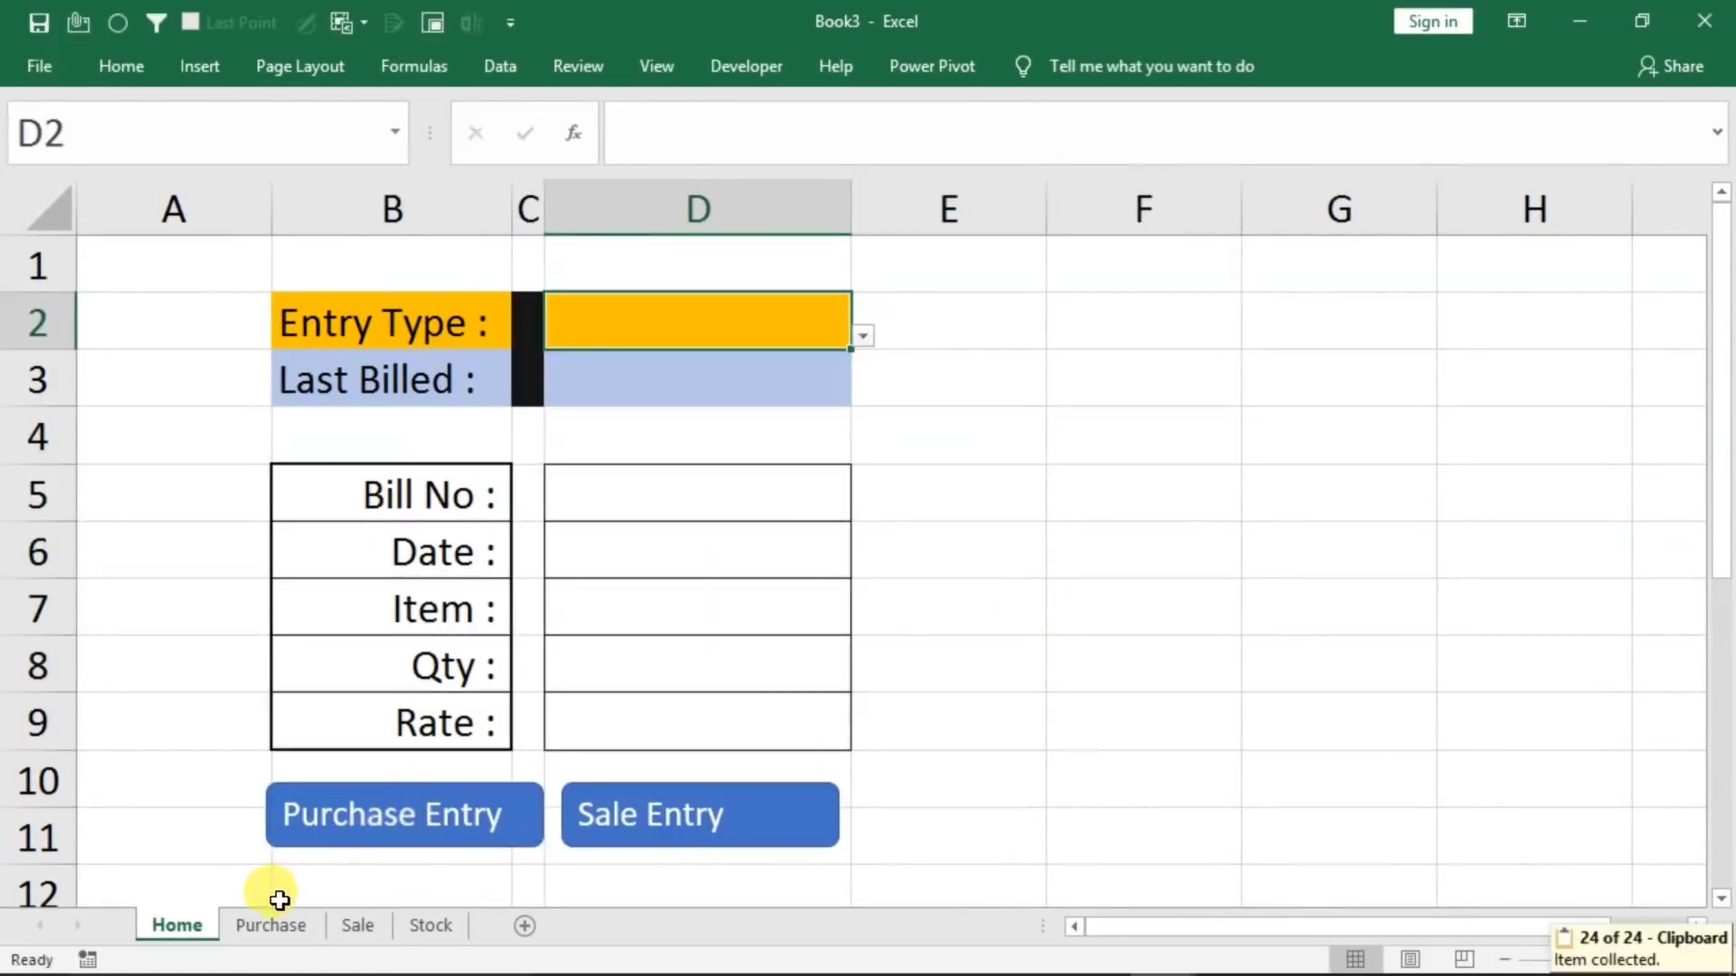
left_click(271, 924)
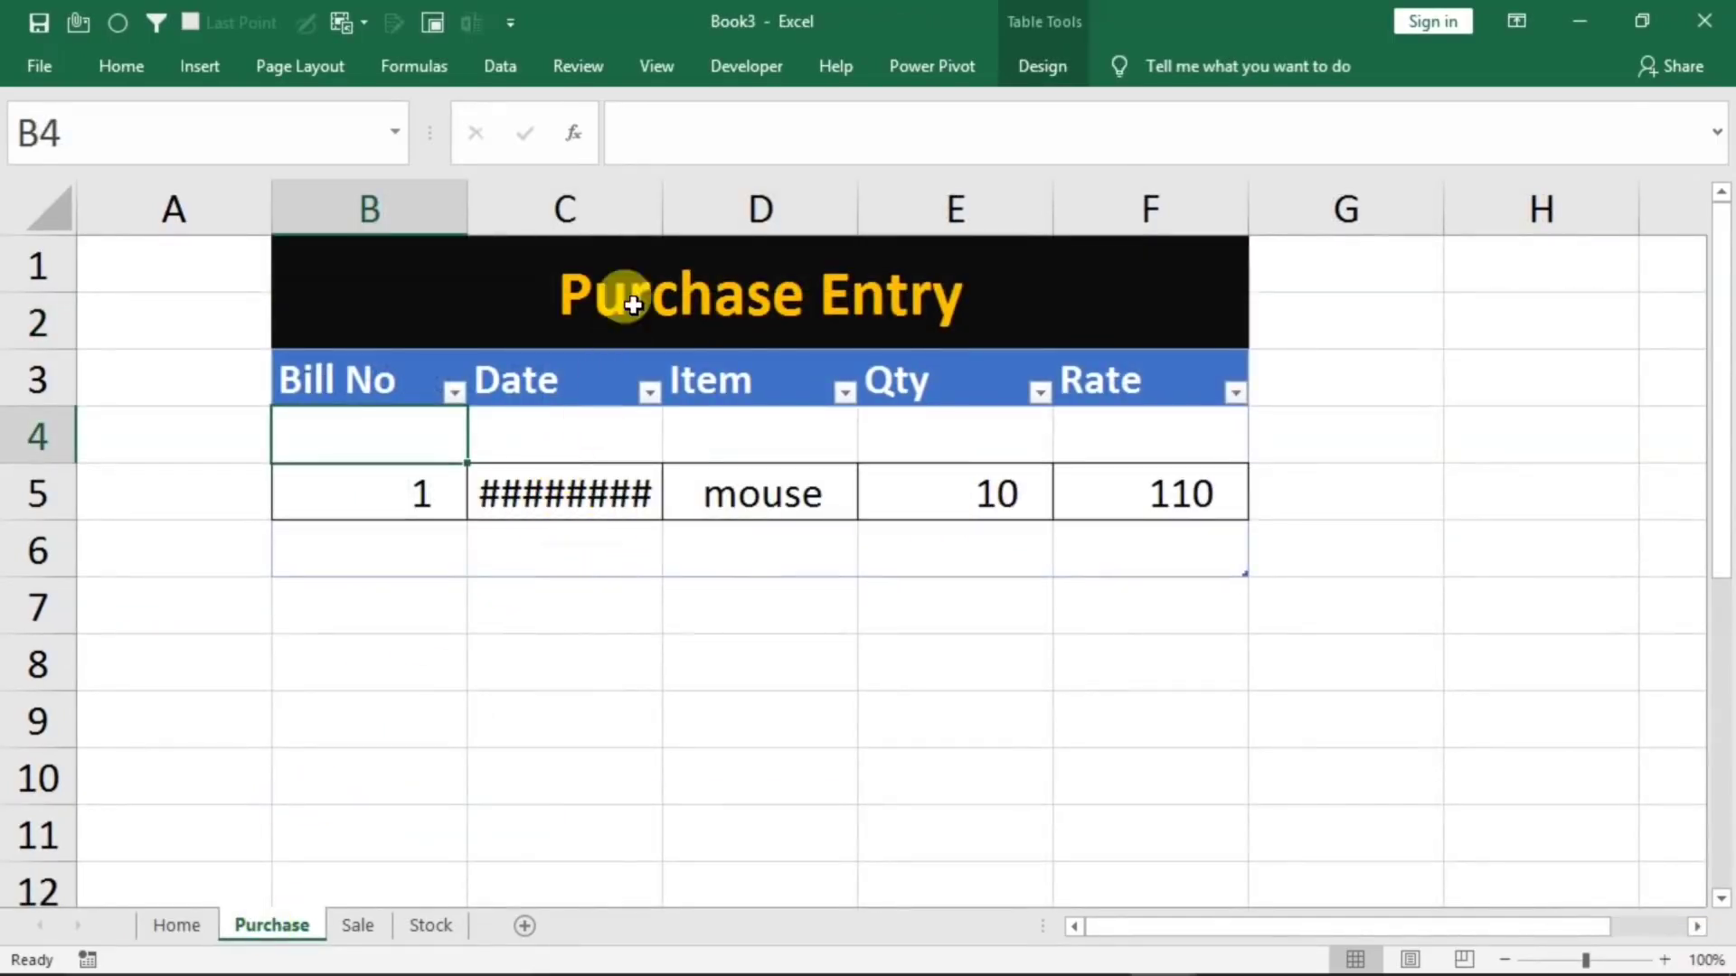
left_click_drag(668, 210, 743, 217)
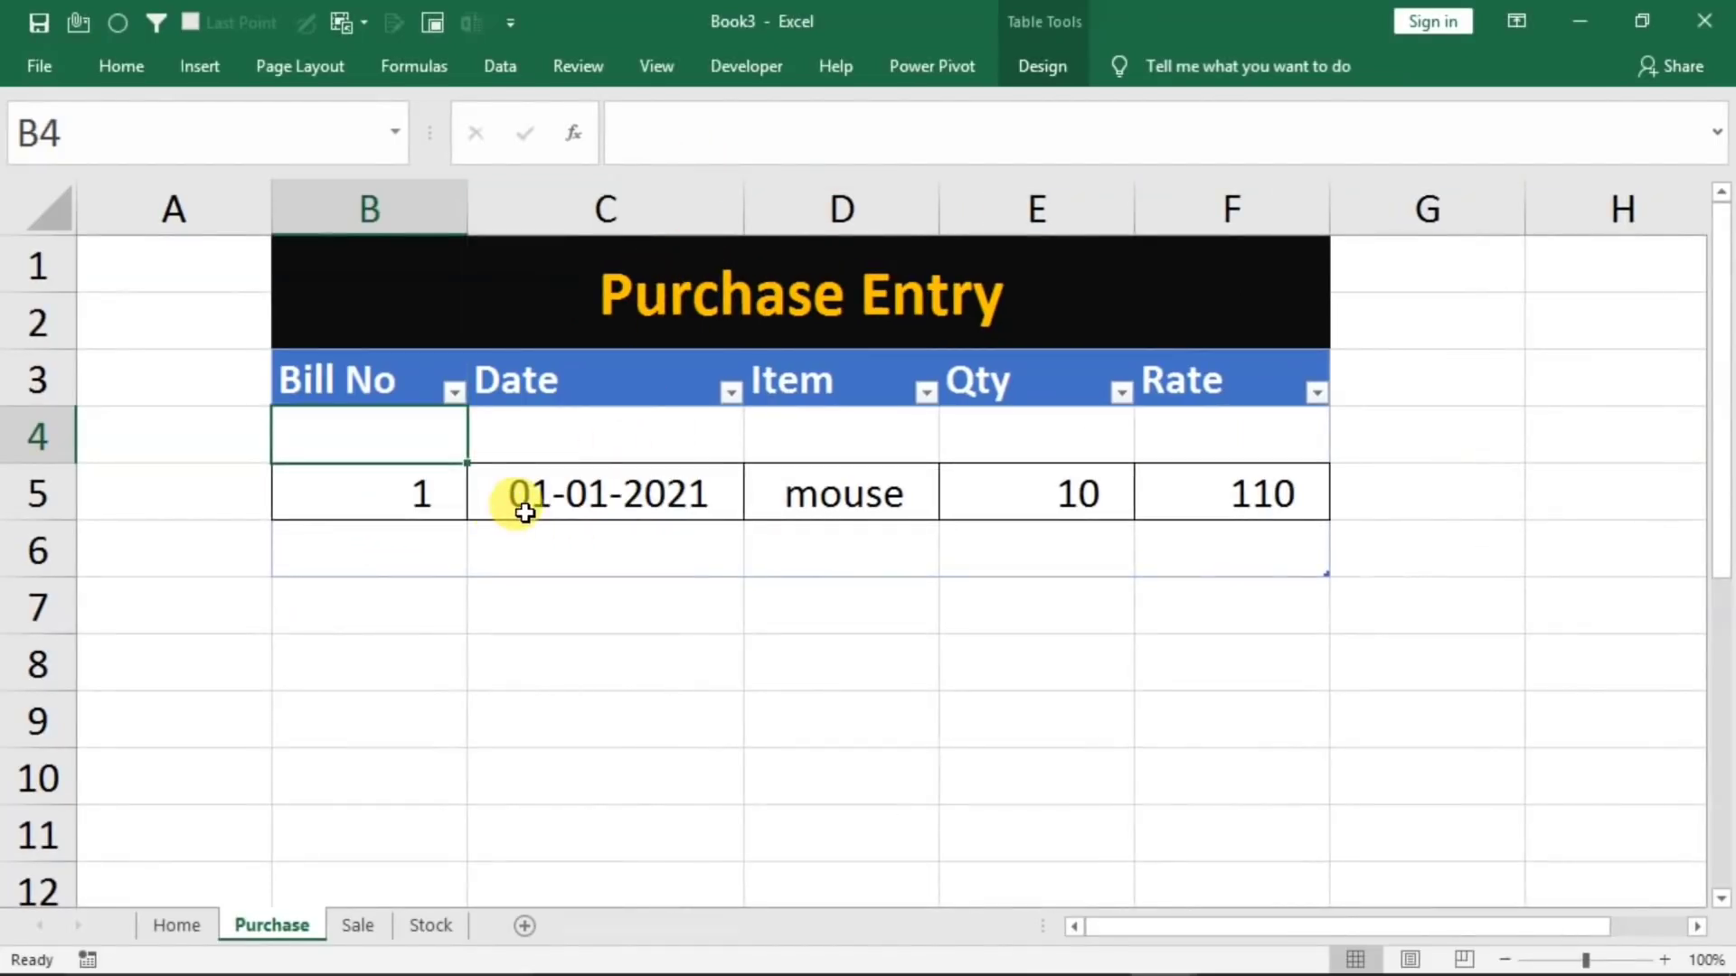
Enter 2 as the Bill No in cell D5 of the Home sheet form
left_click(176, 923)
left_click(640, 496)
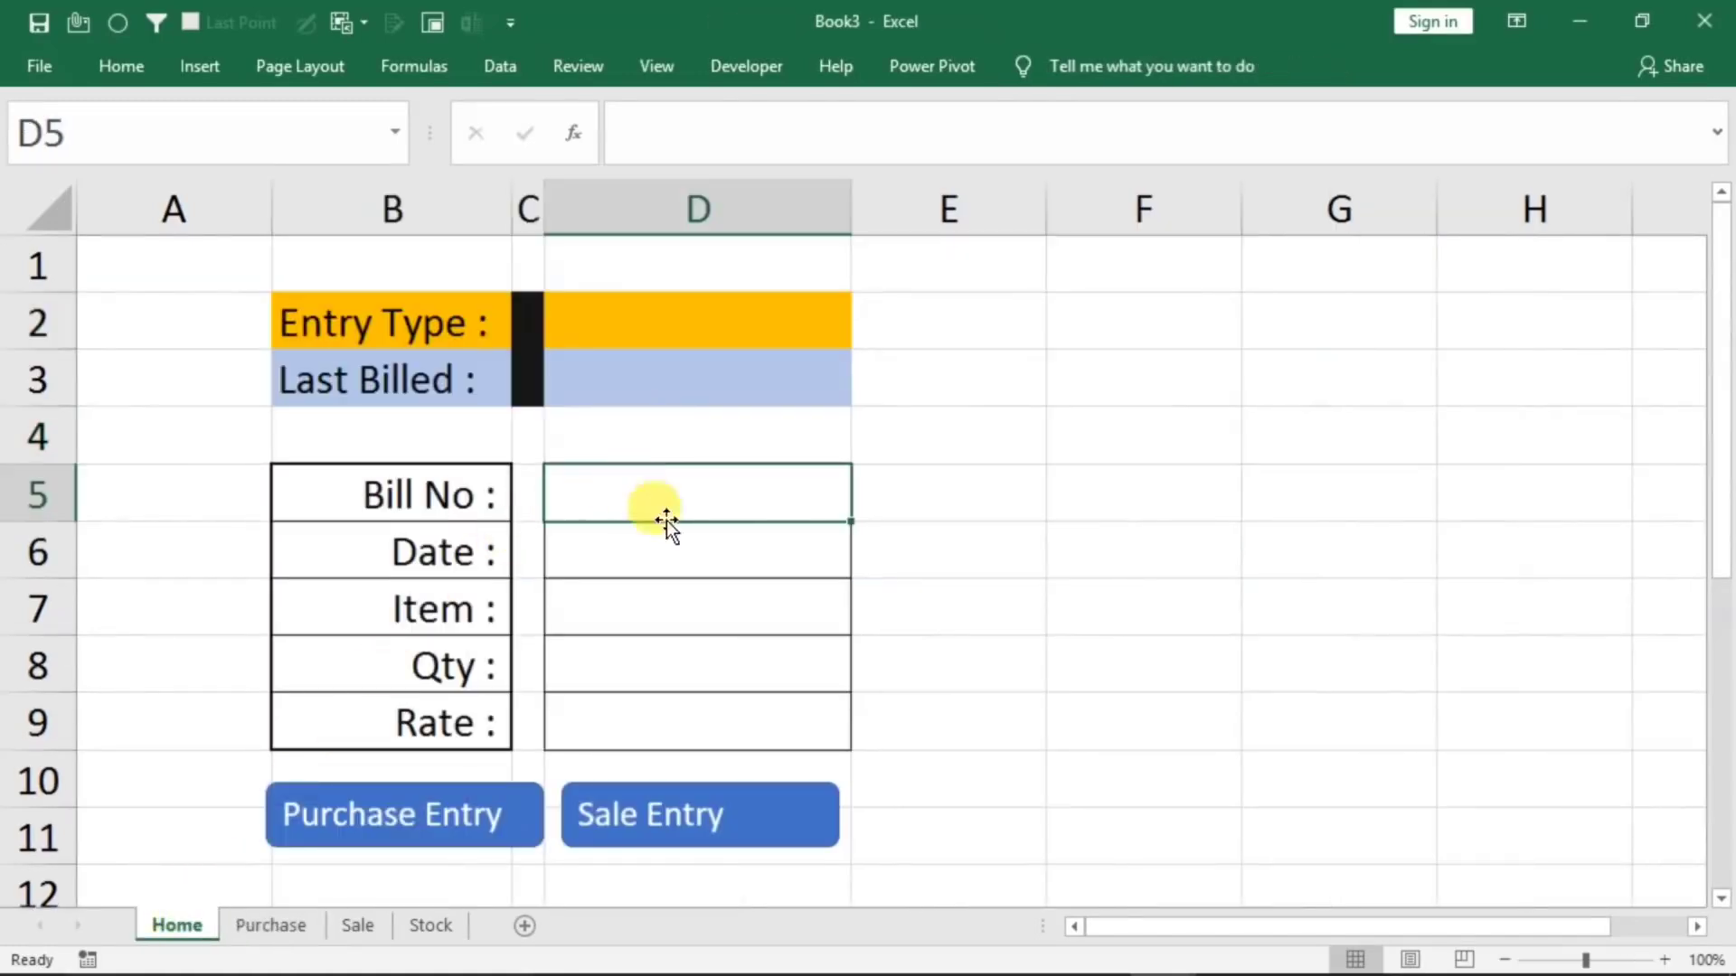
type("2")
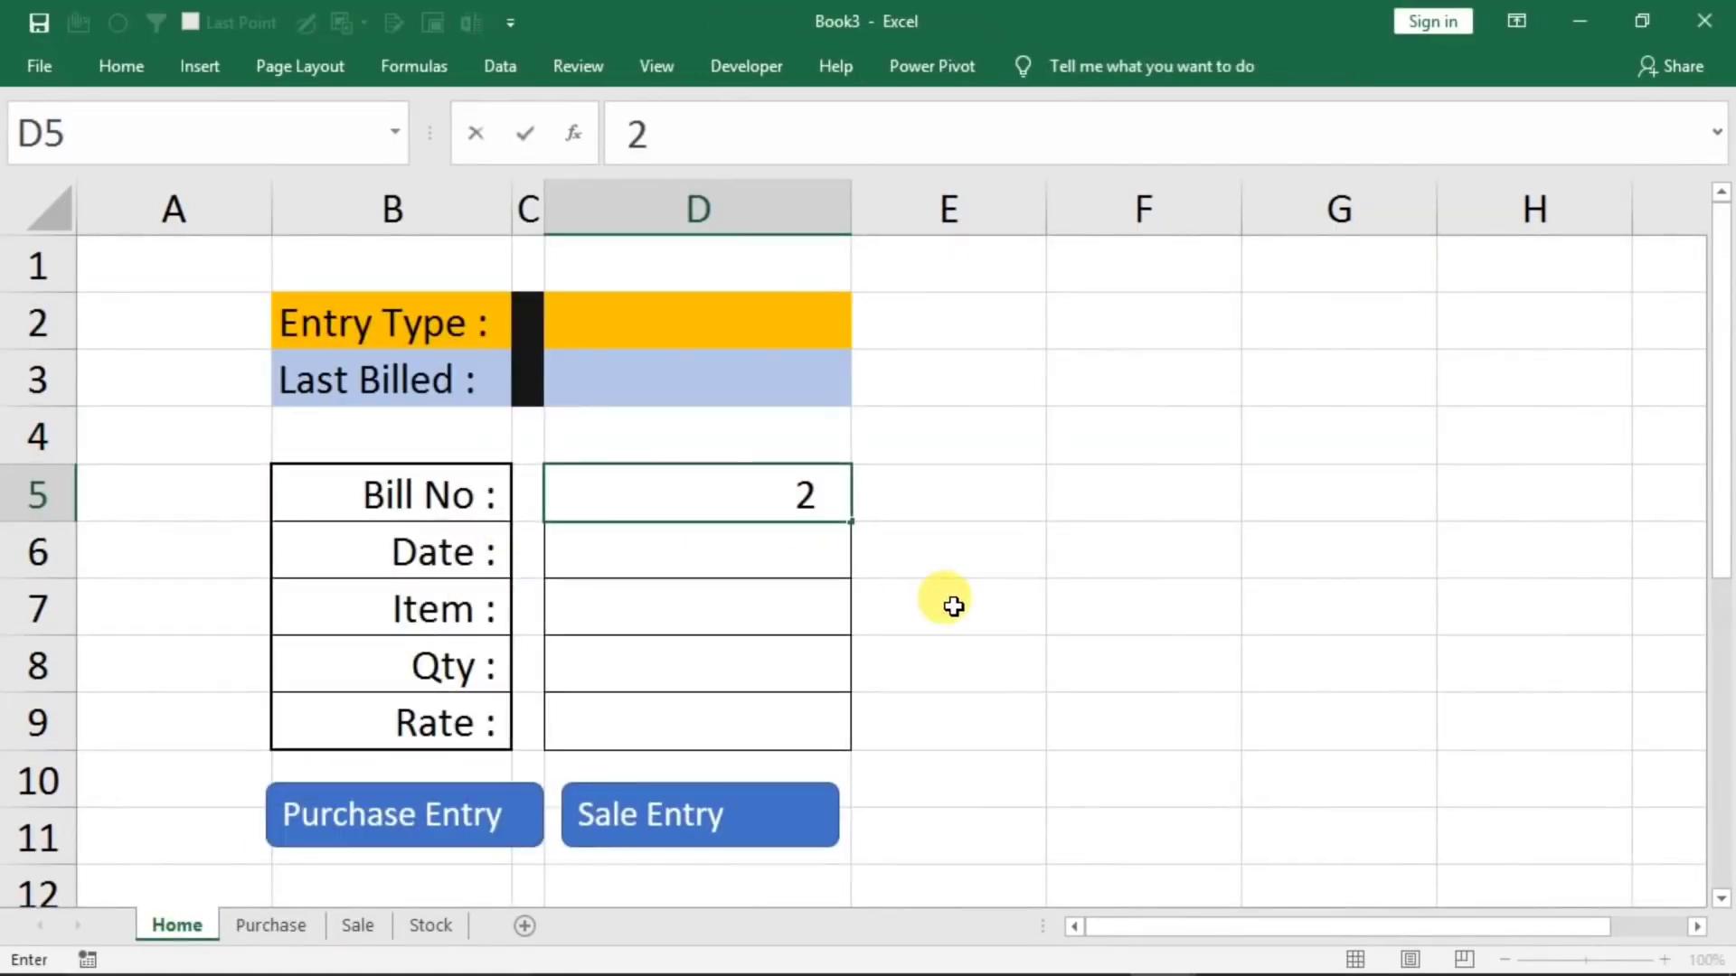
key("Return")
type("keyboard")
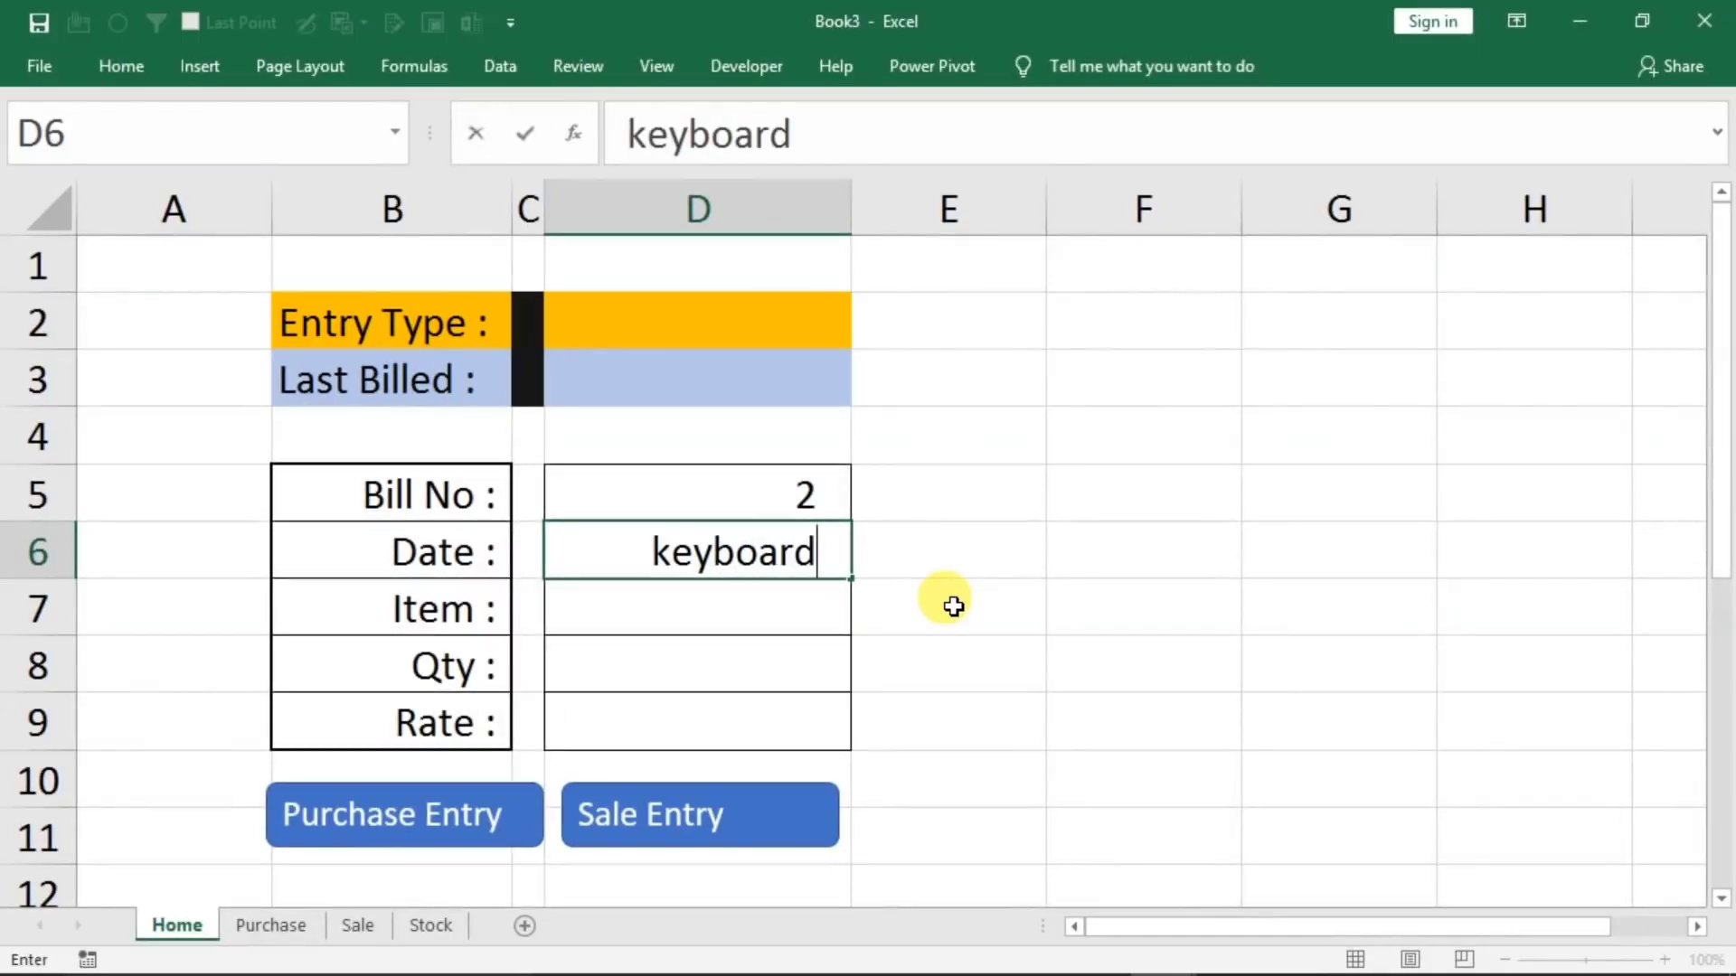
key("Return")
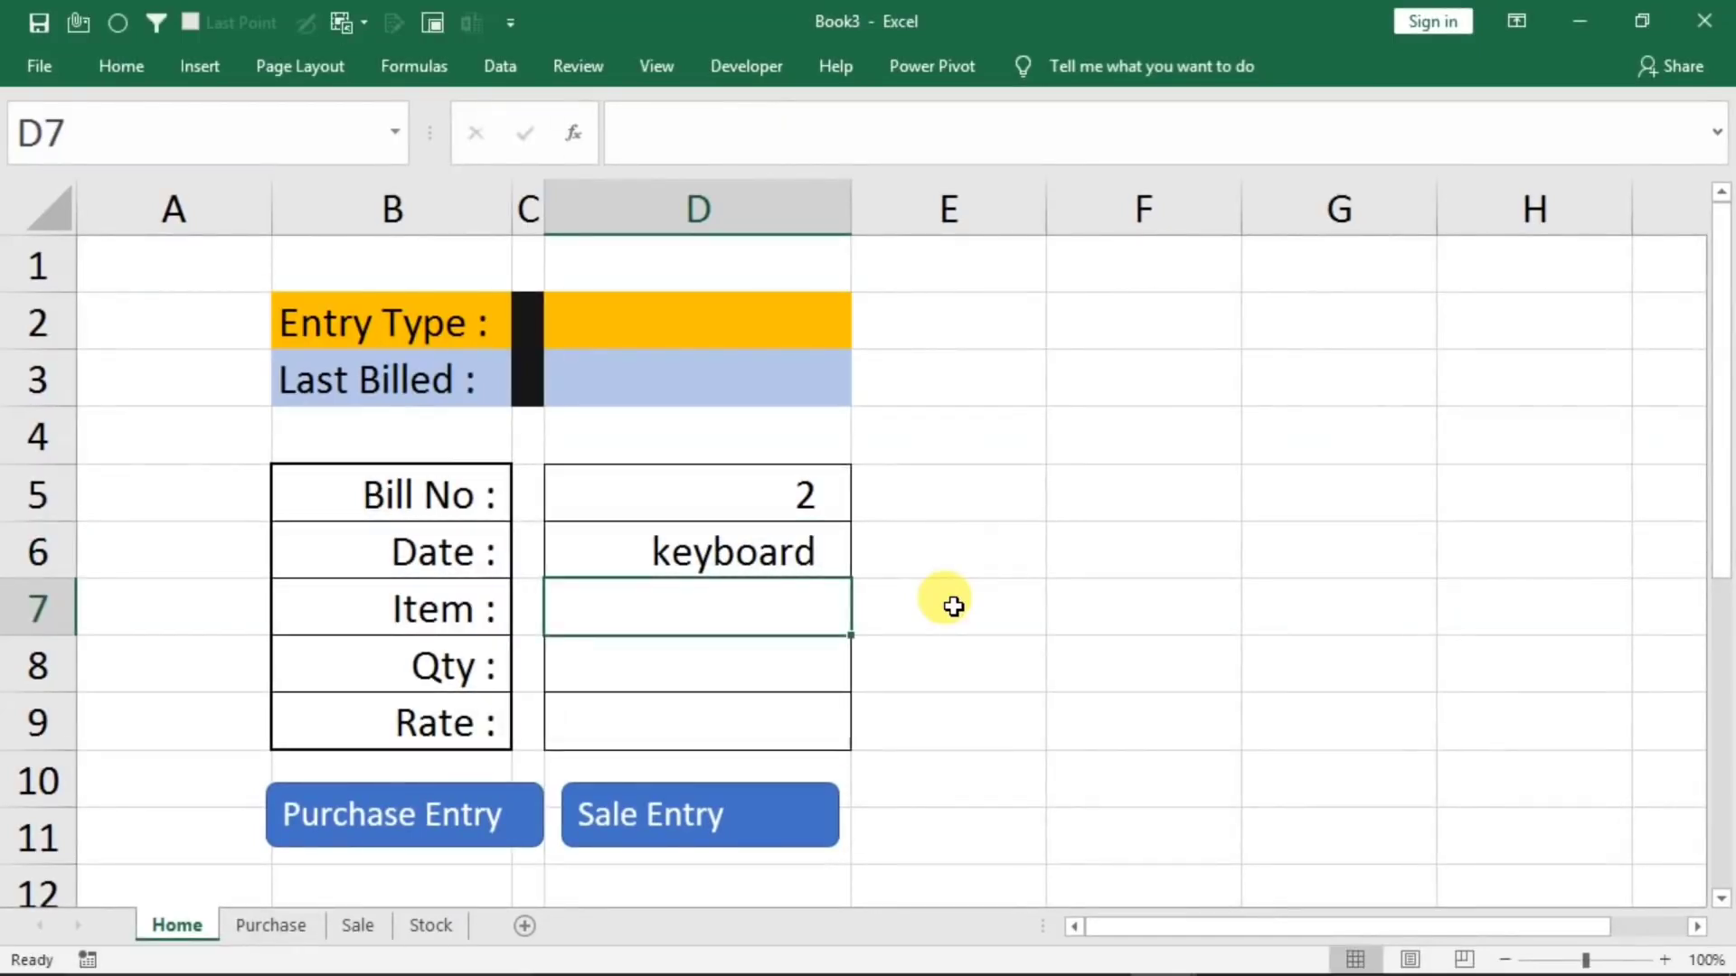
Set the Date in cell D6 of the form to 1/1/2021
left_click(787, 552)
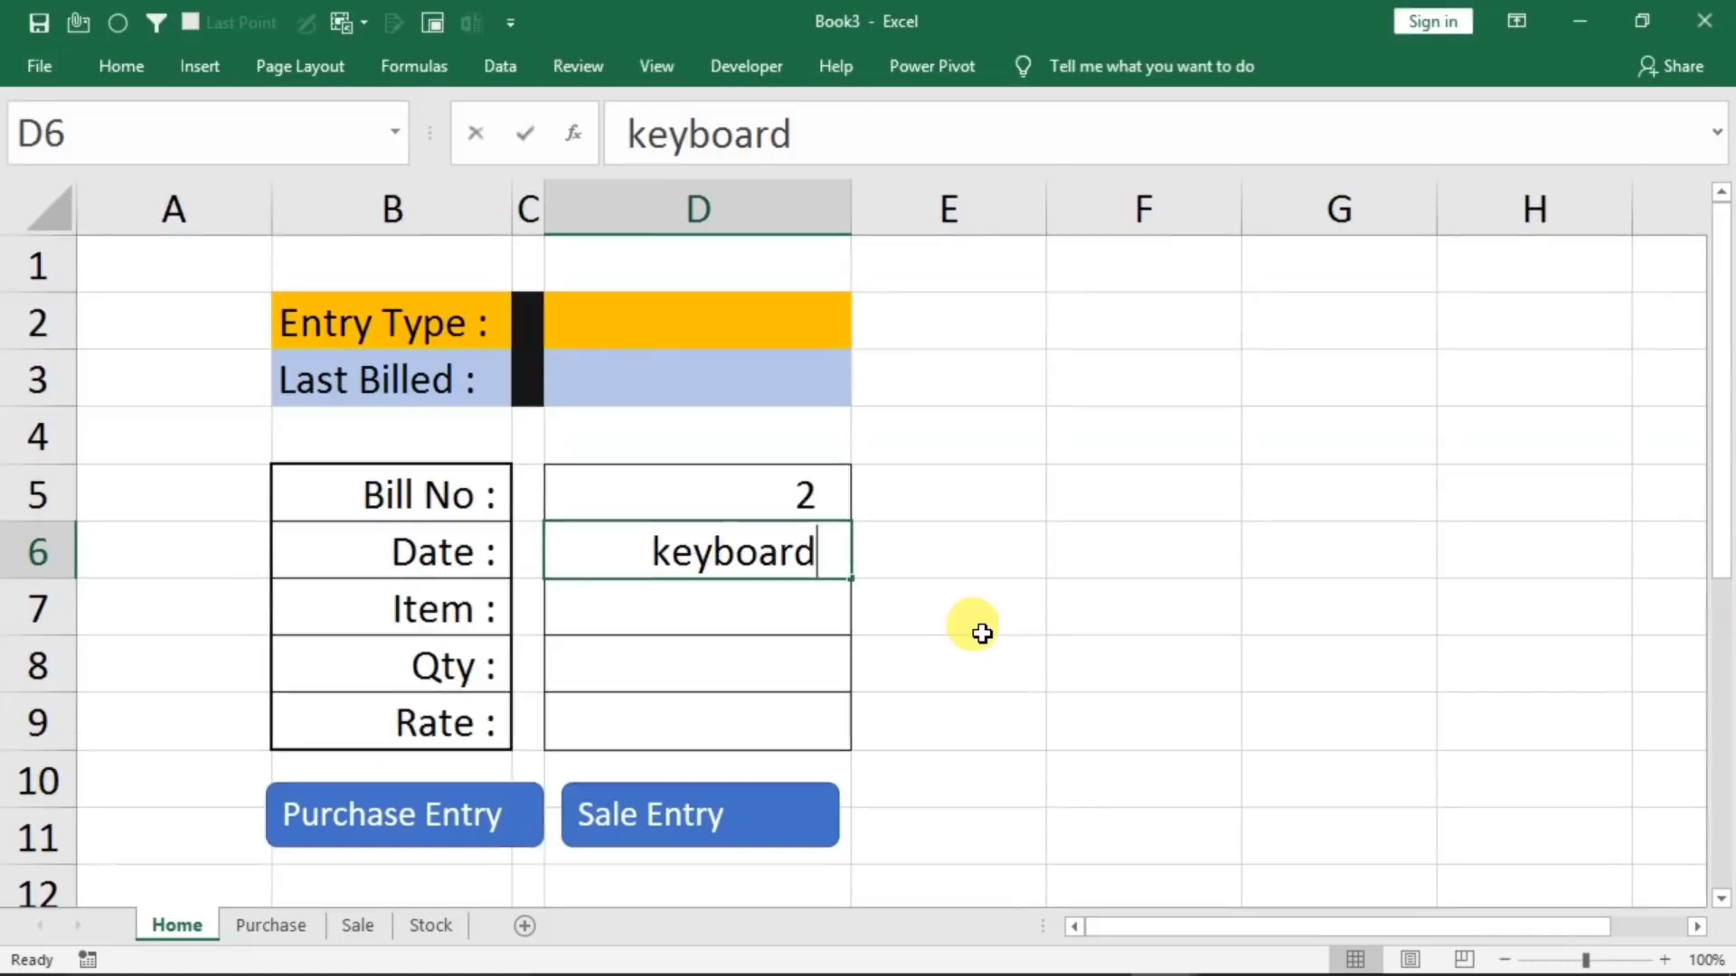
type("1/1/2")
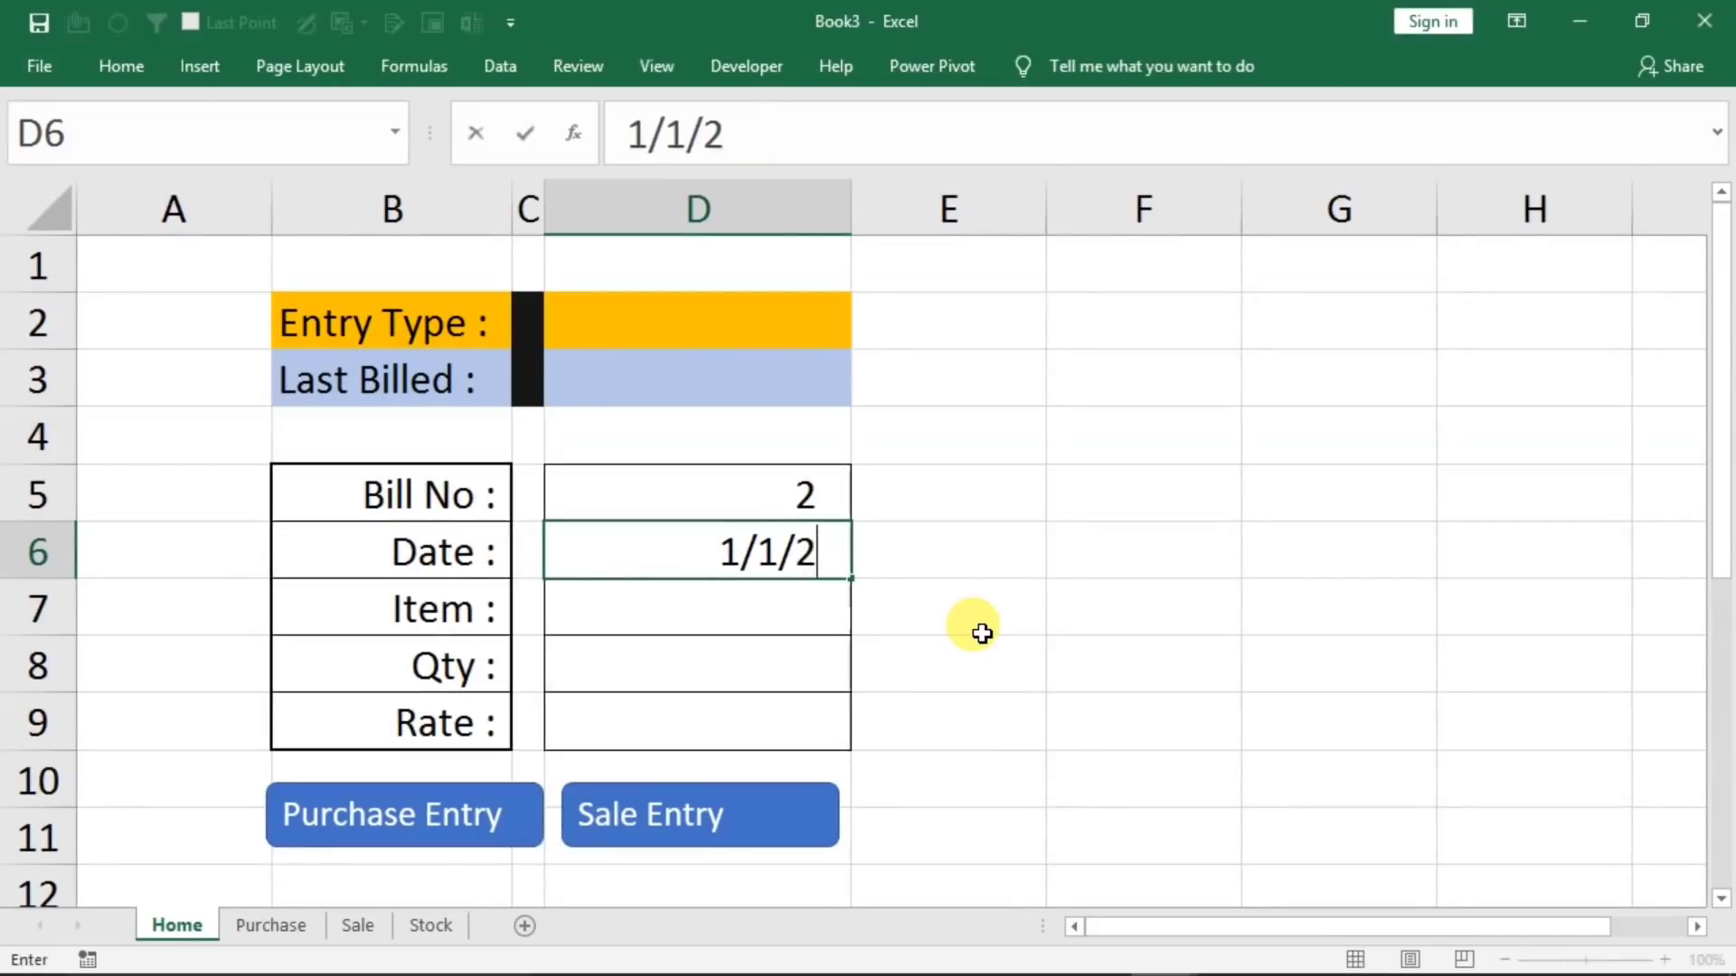
type("021")
key("Return")
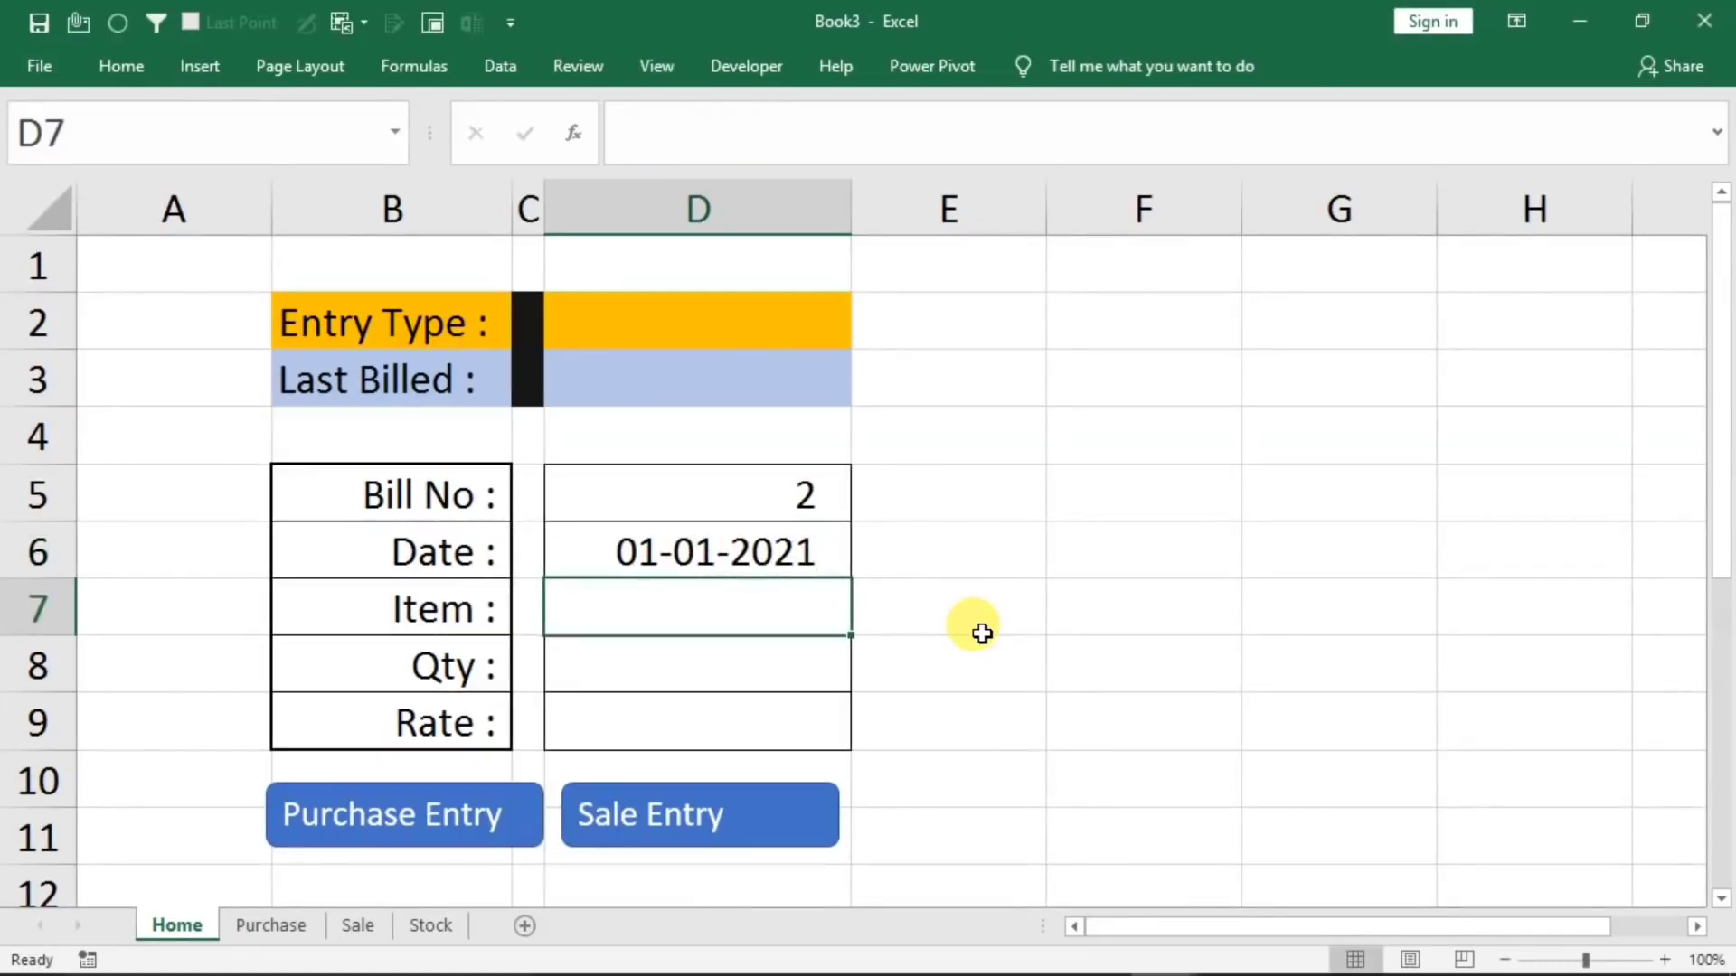
Complete the form with Item keyboard, Qty 30 and Rate 120, and run the Purchase Entry macro
type("keyboard")
key("Return")
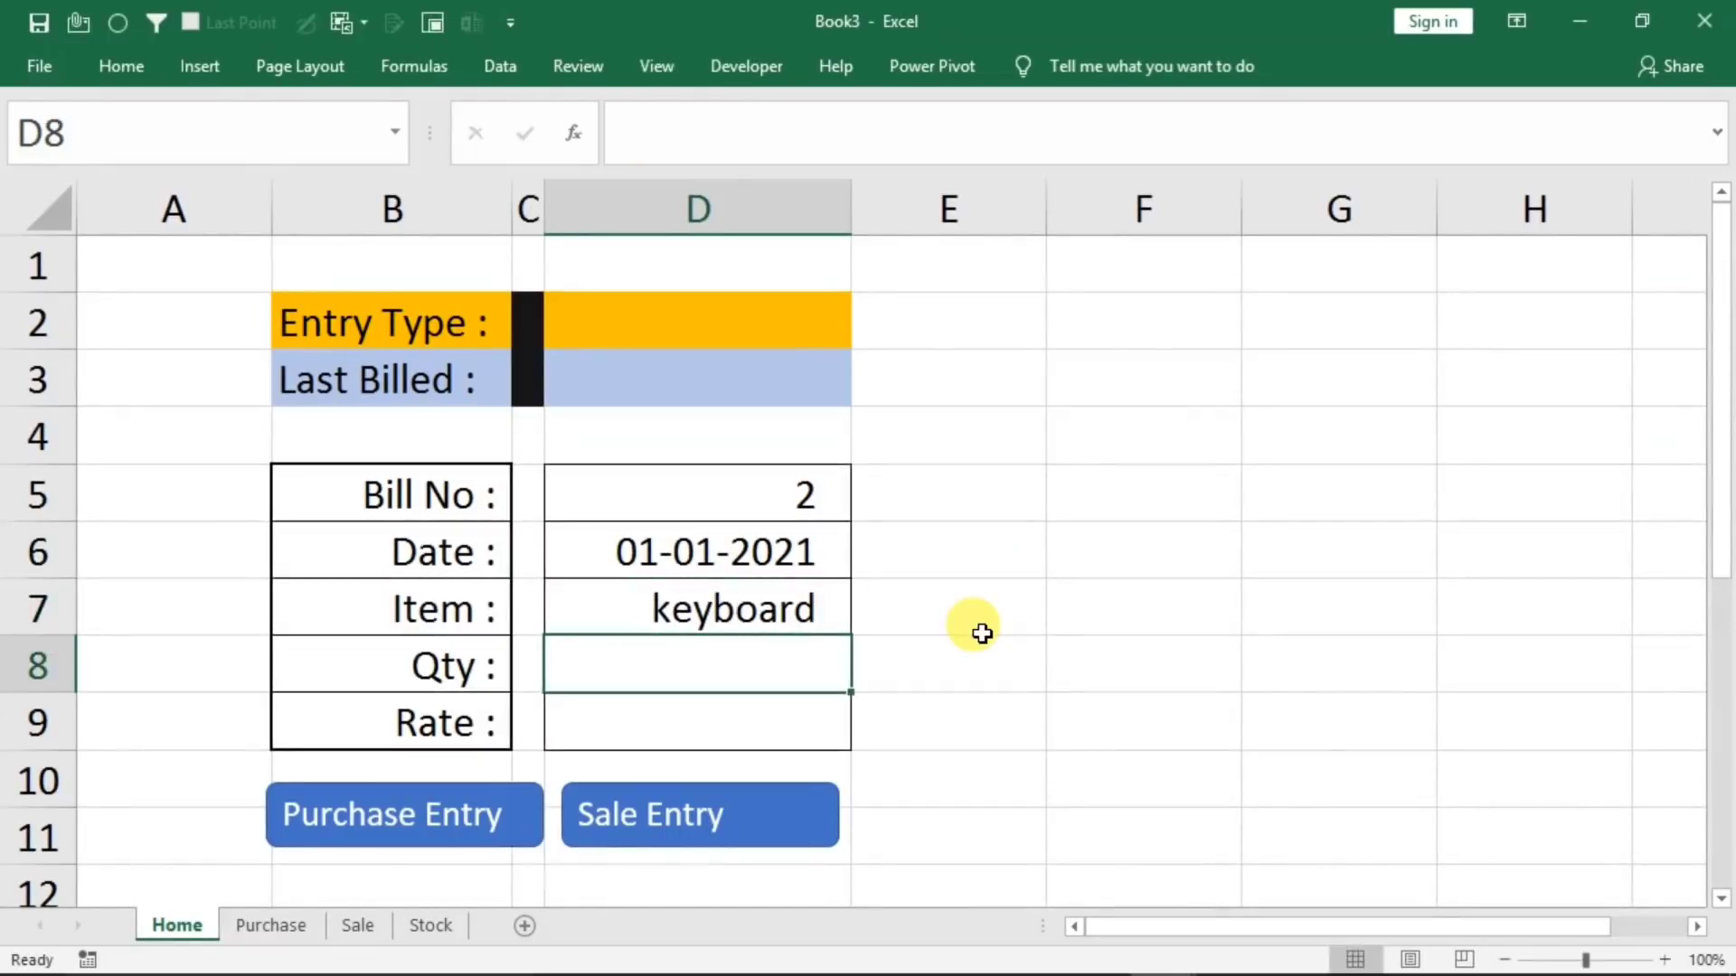
type("30")
key("Return")
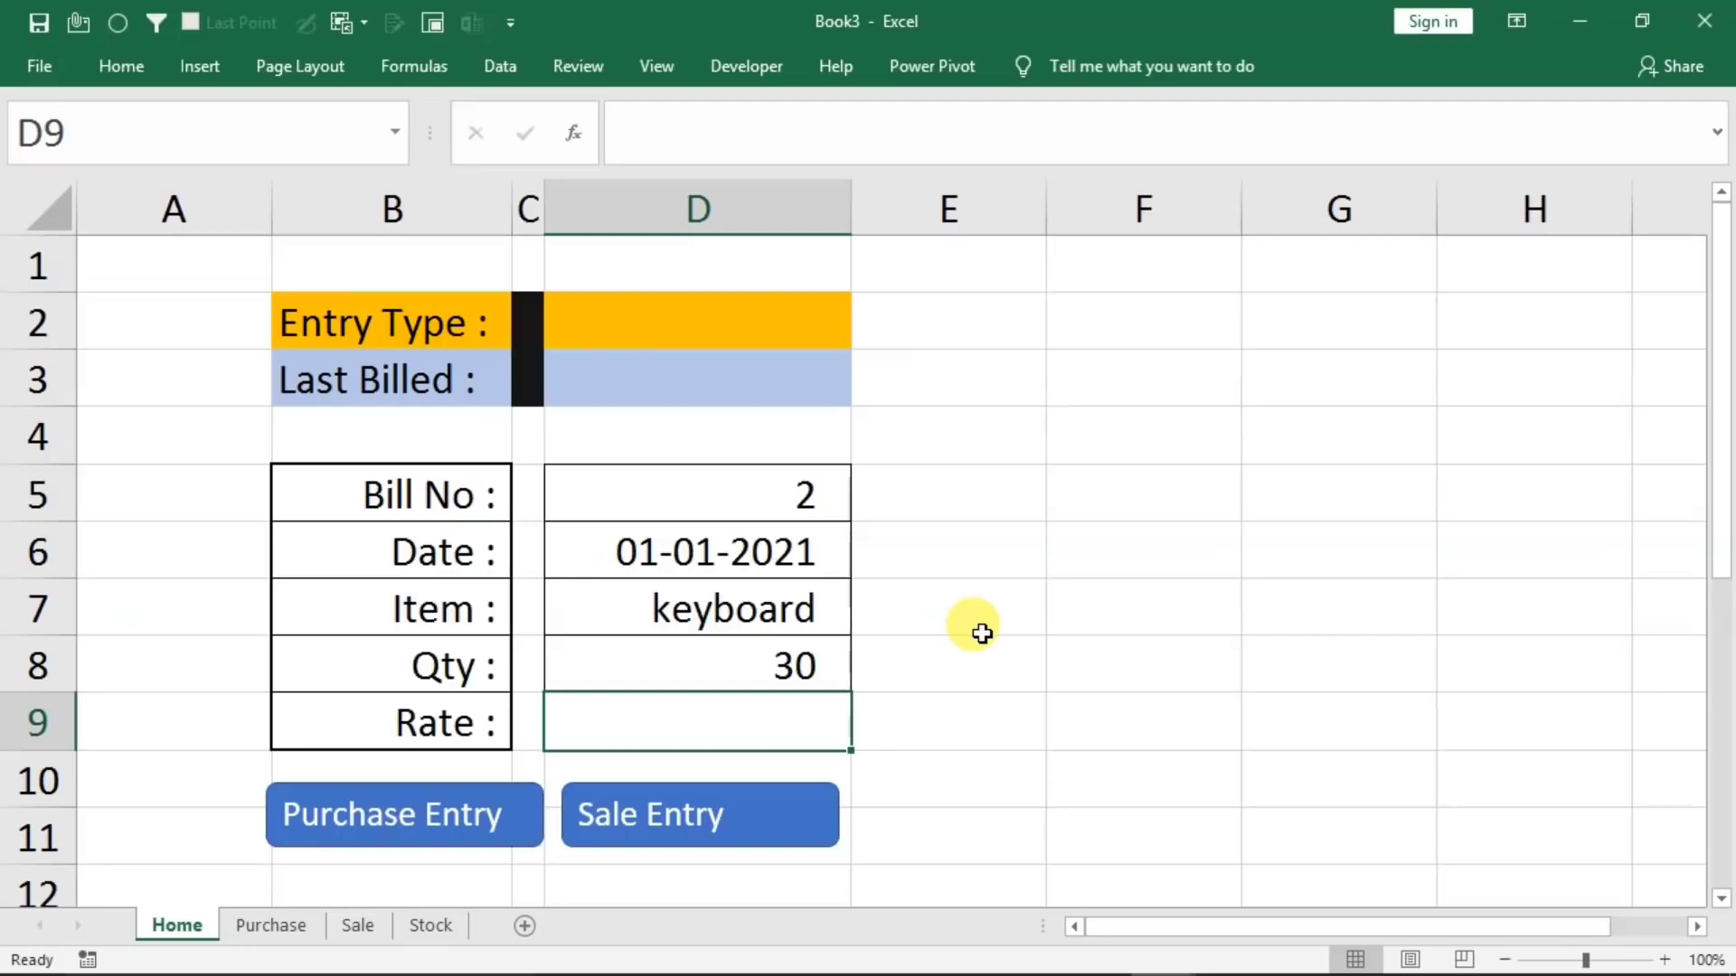
type("120")
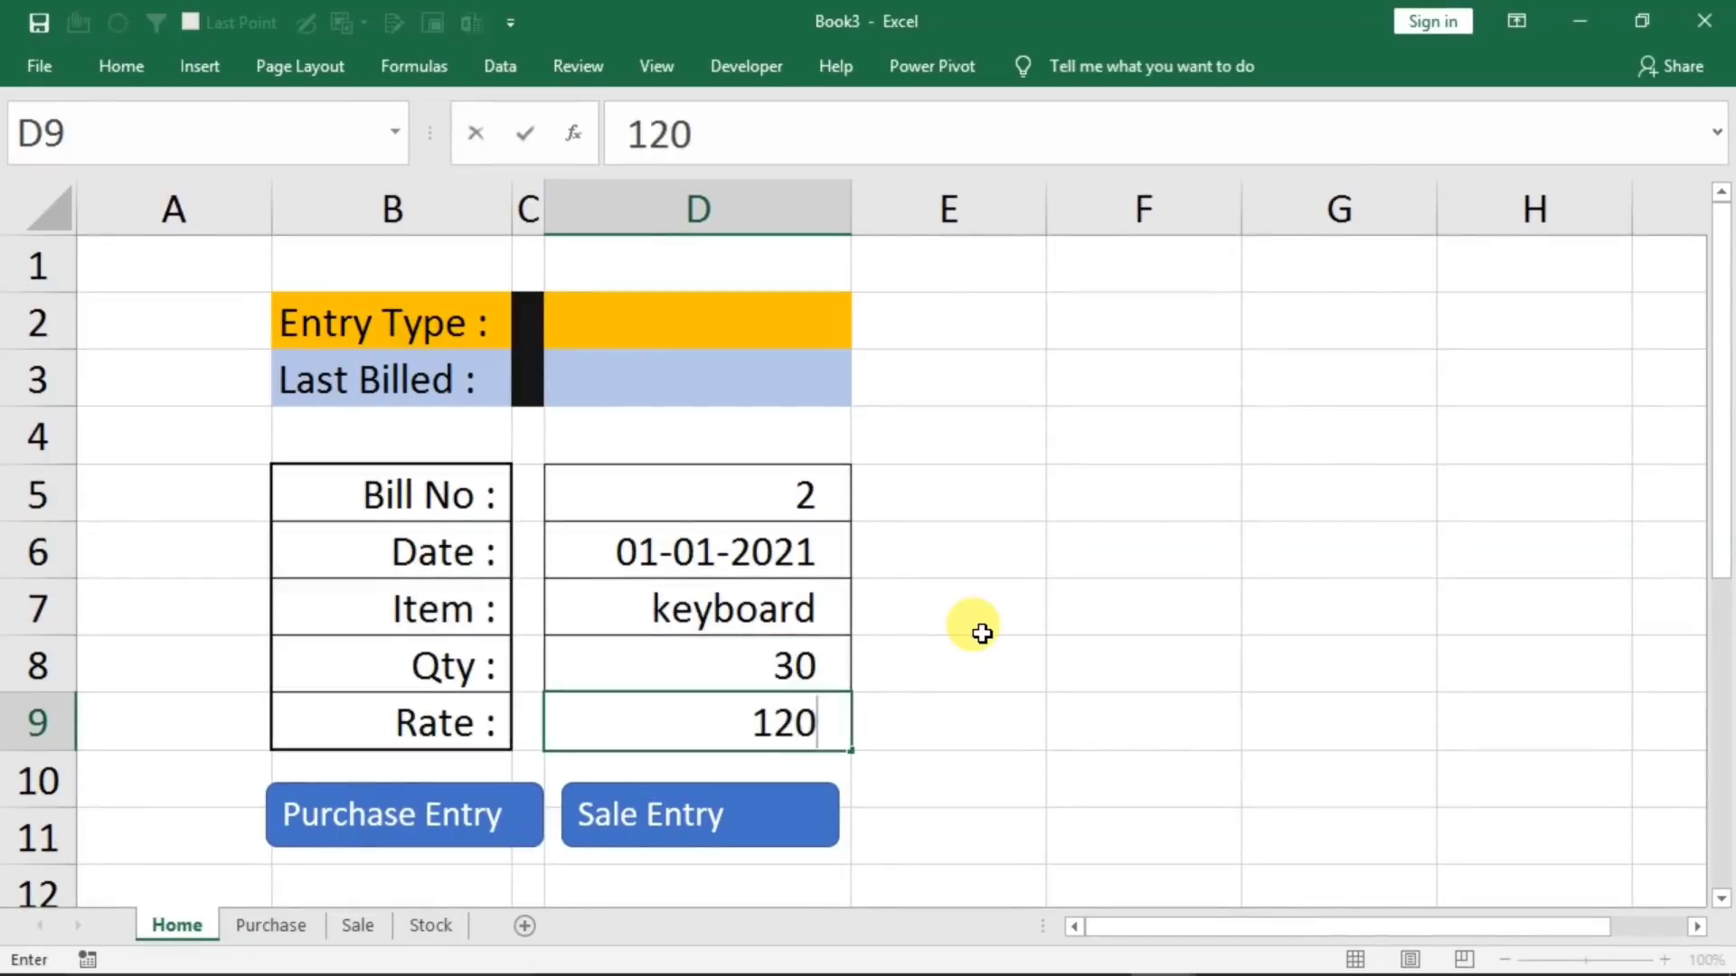
left_click(455, 809)
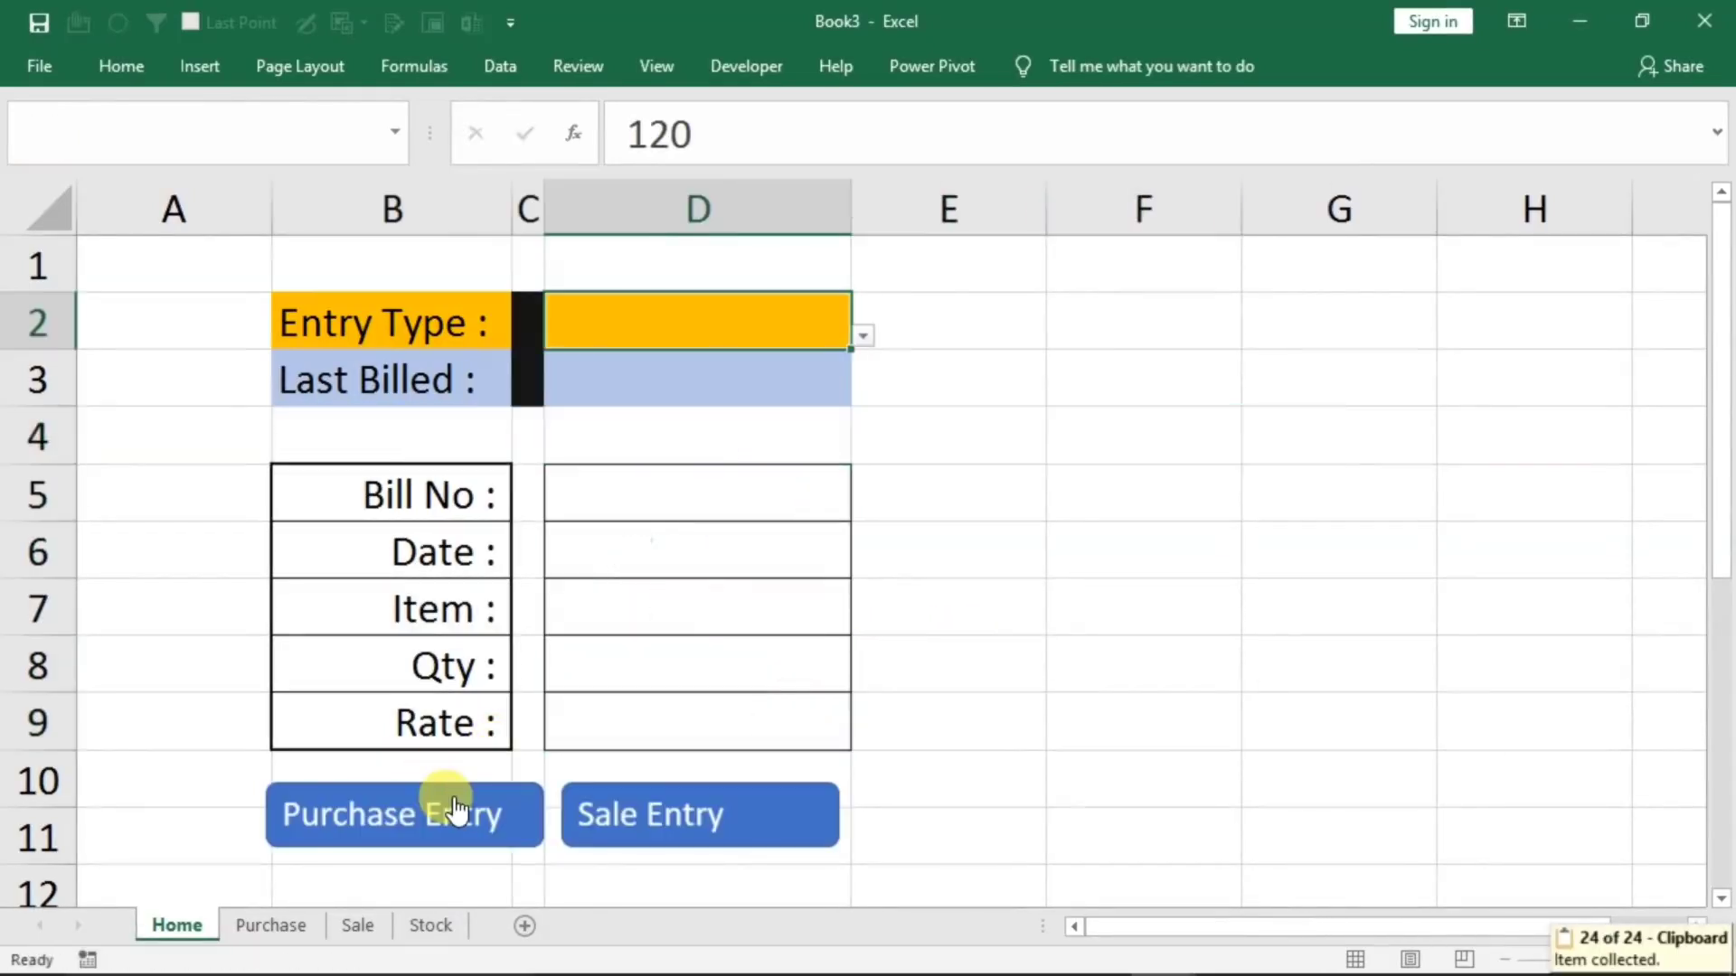
Check the Purchase sheet's new row and enter Bill No 1 and Date 1/1/2021 in the Home sheet form
left_click(267, 926)
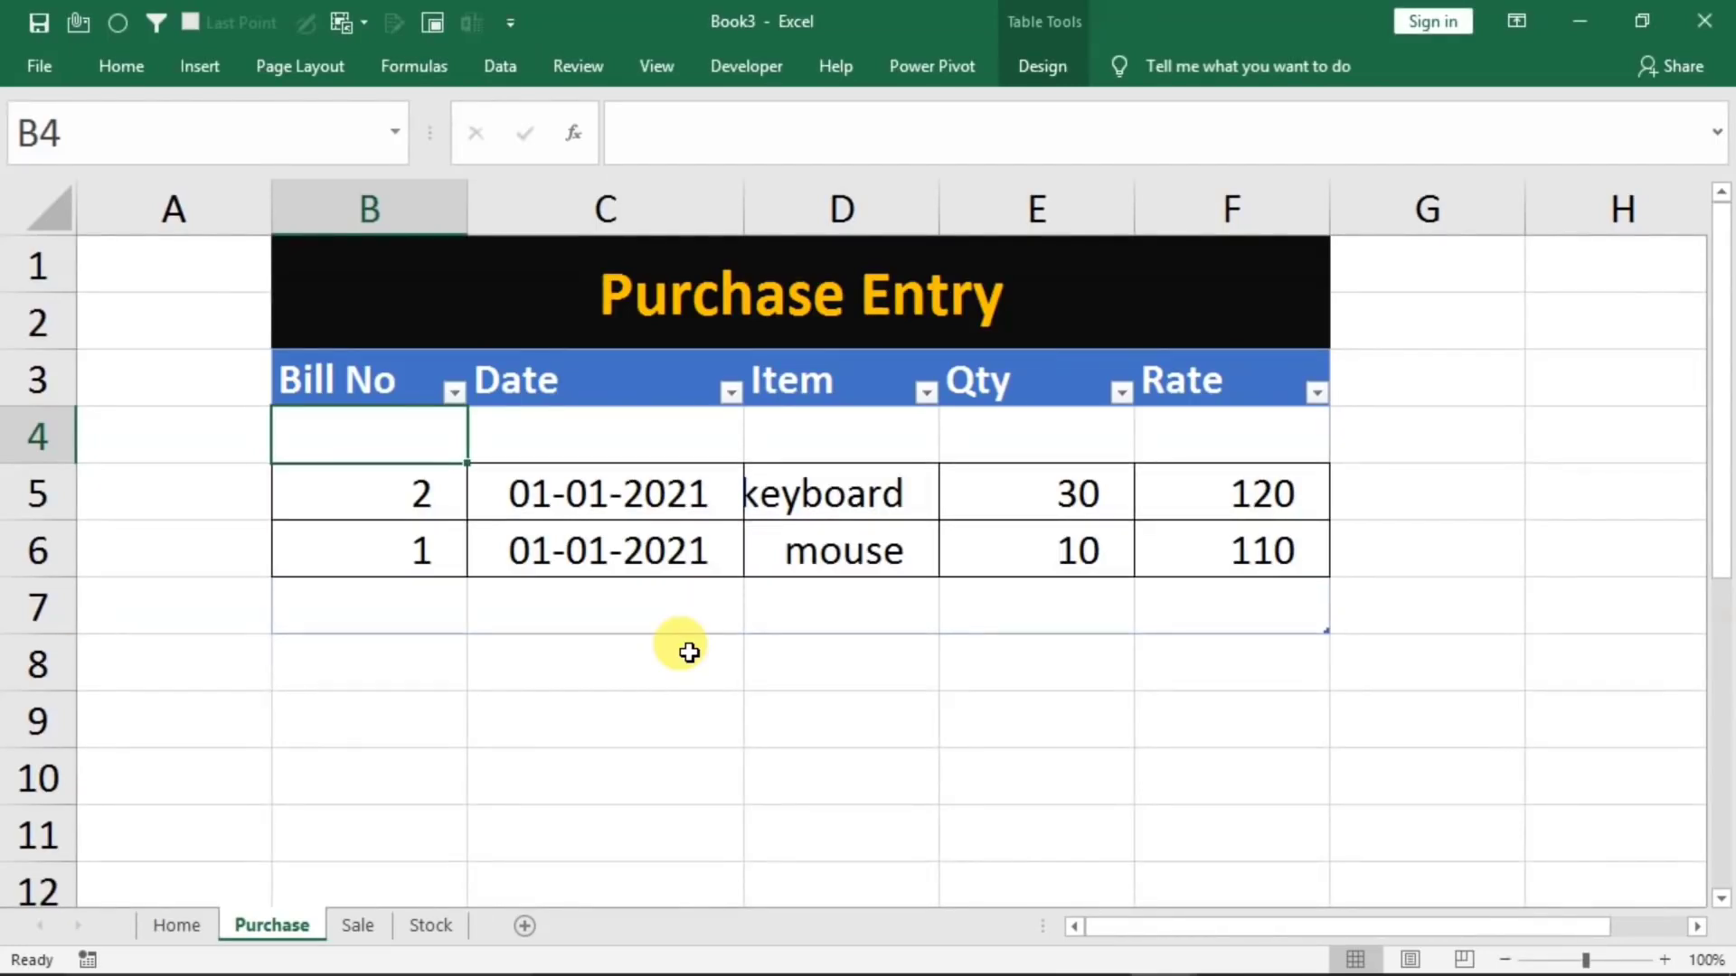
left_click(167, 924)
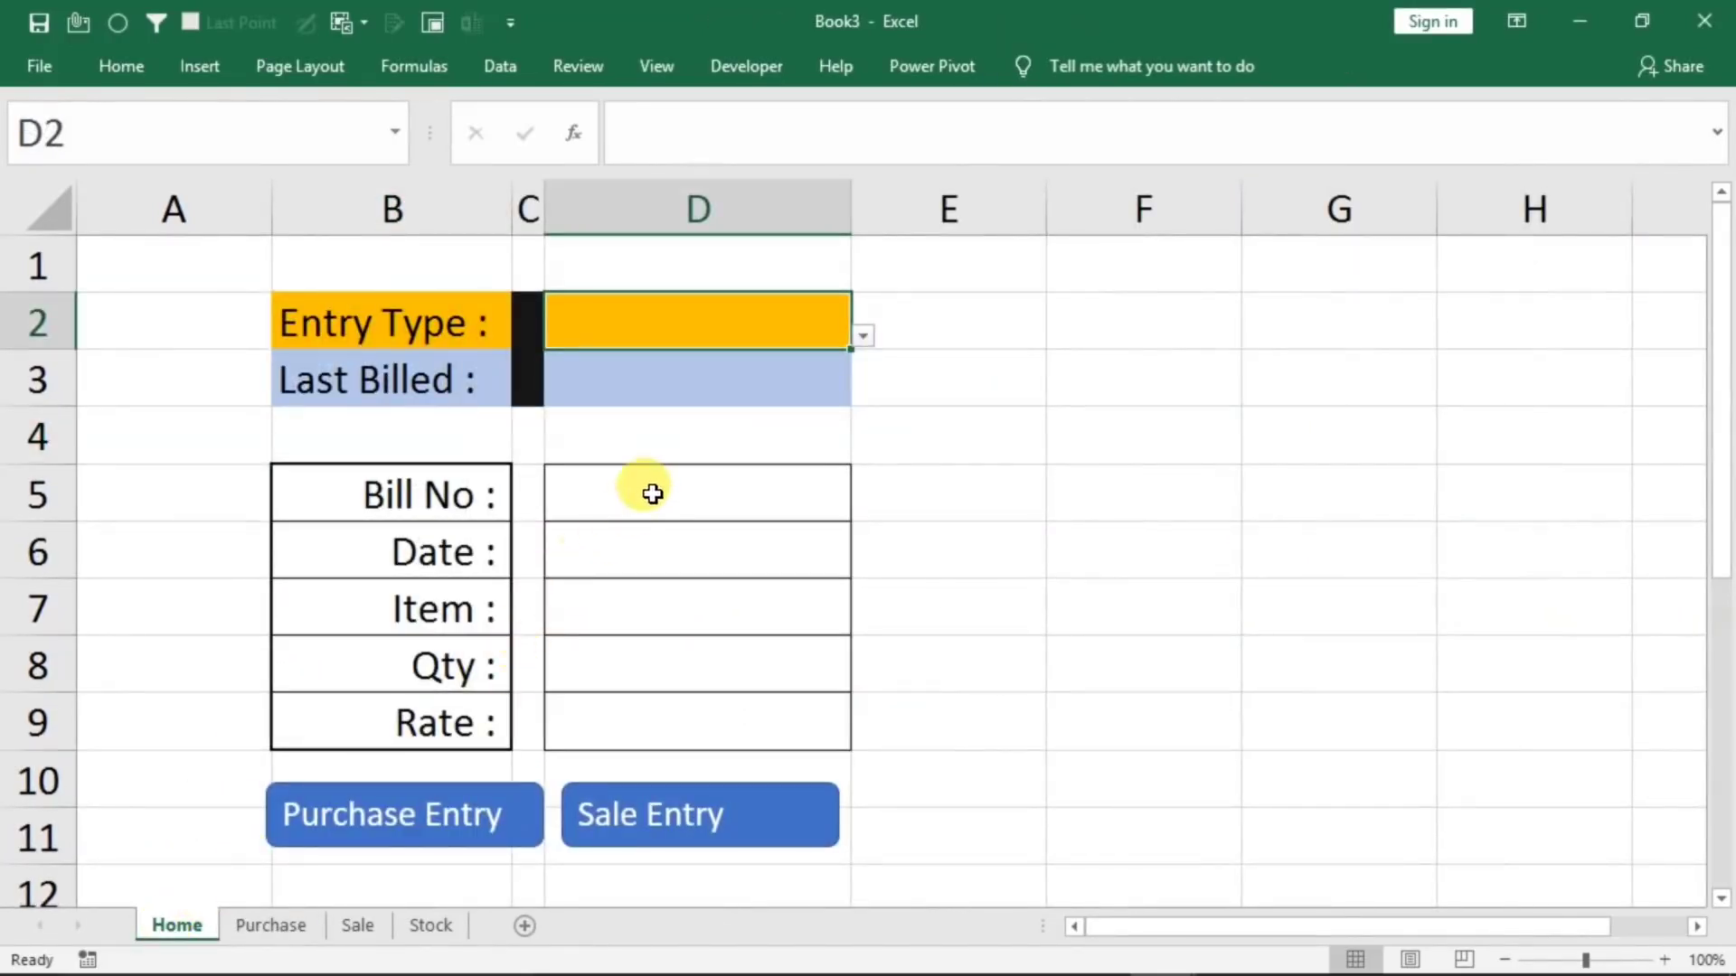
left_click(654, 492)
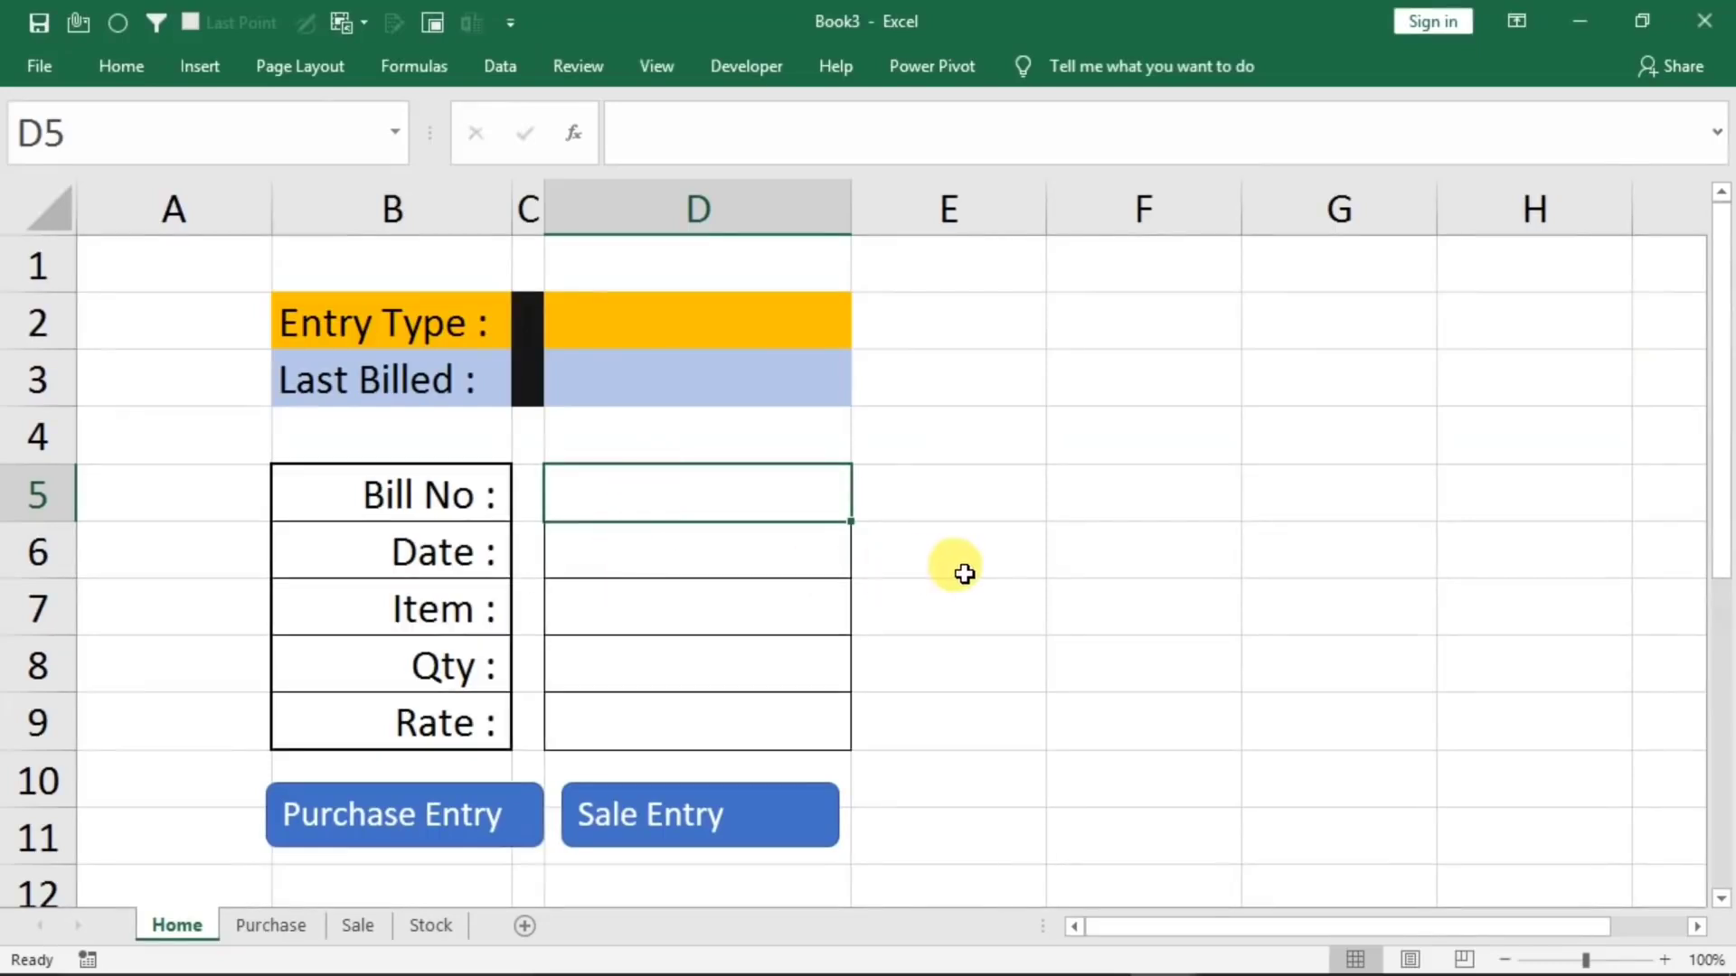
type("1")
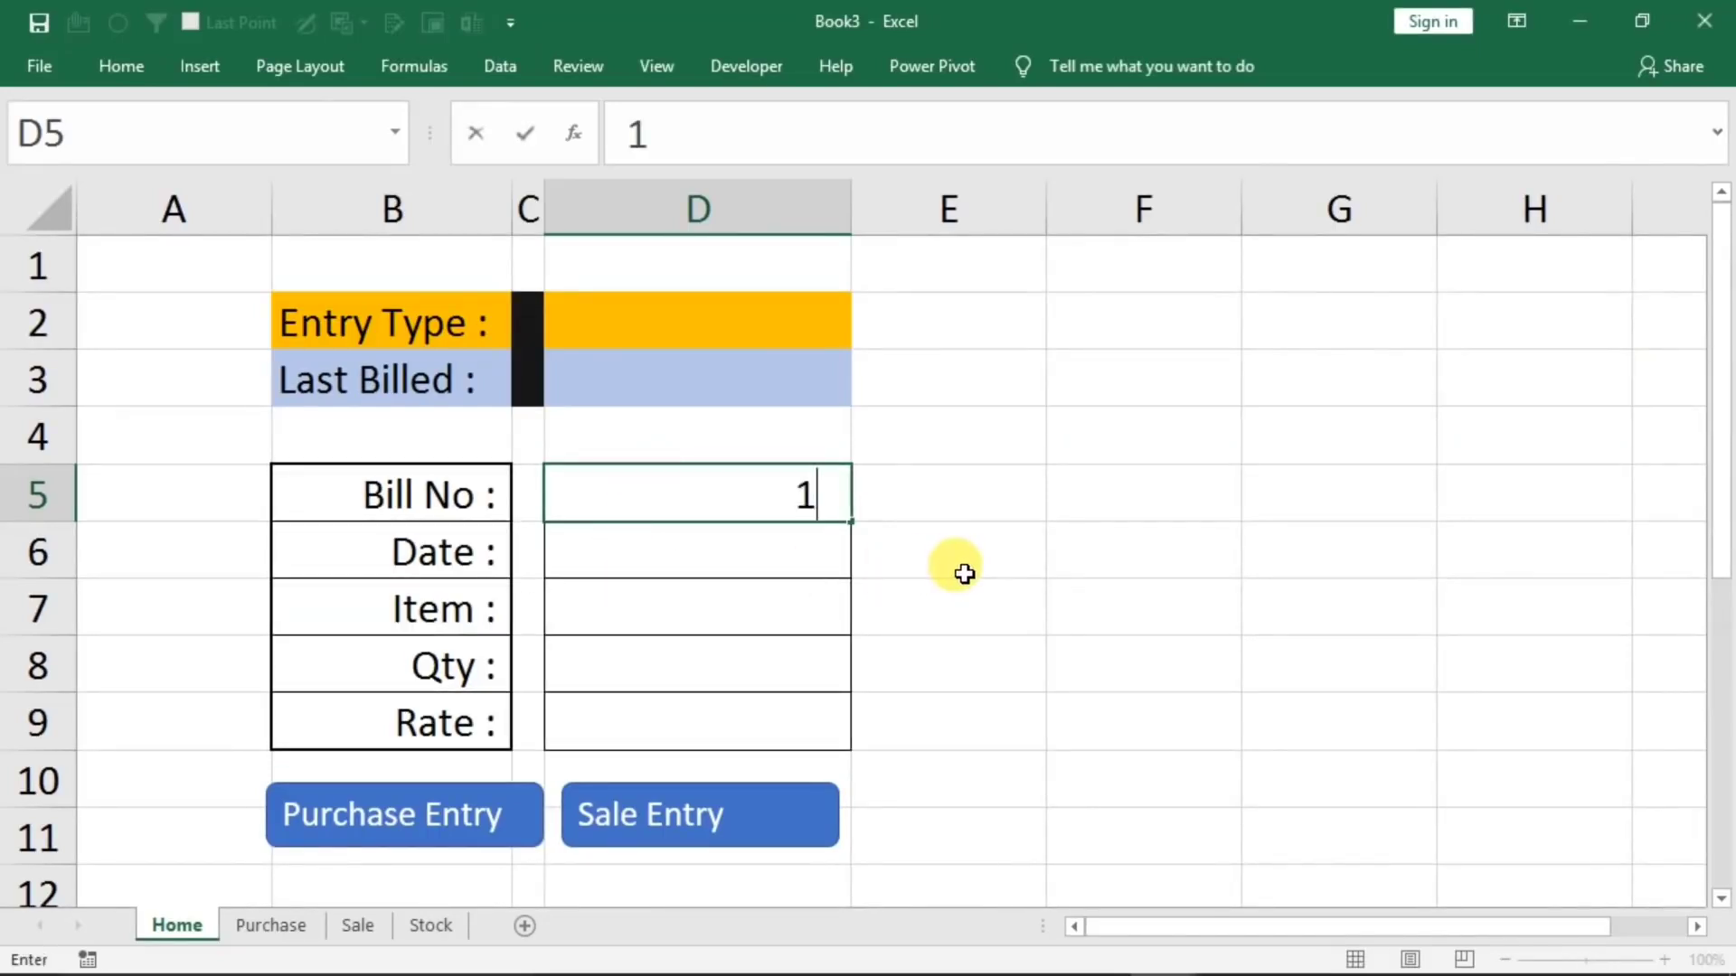
key("Return")
type("1/1/2021")
key("Return")
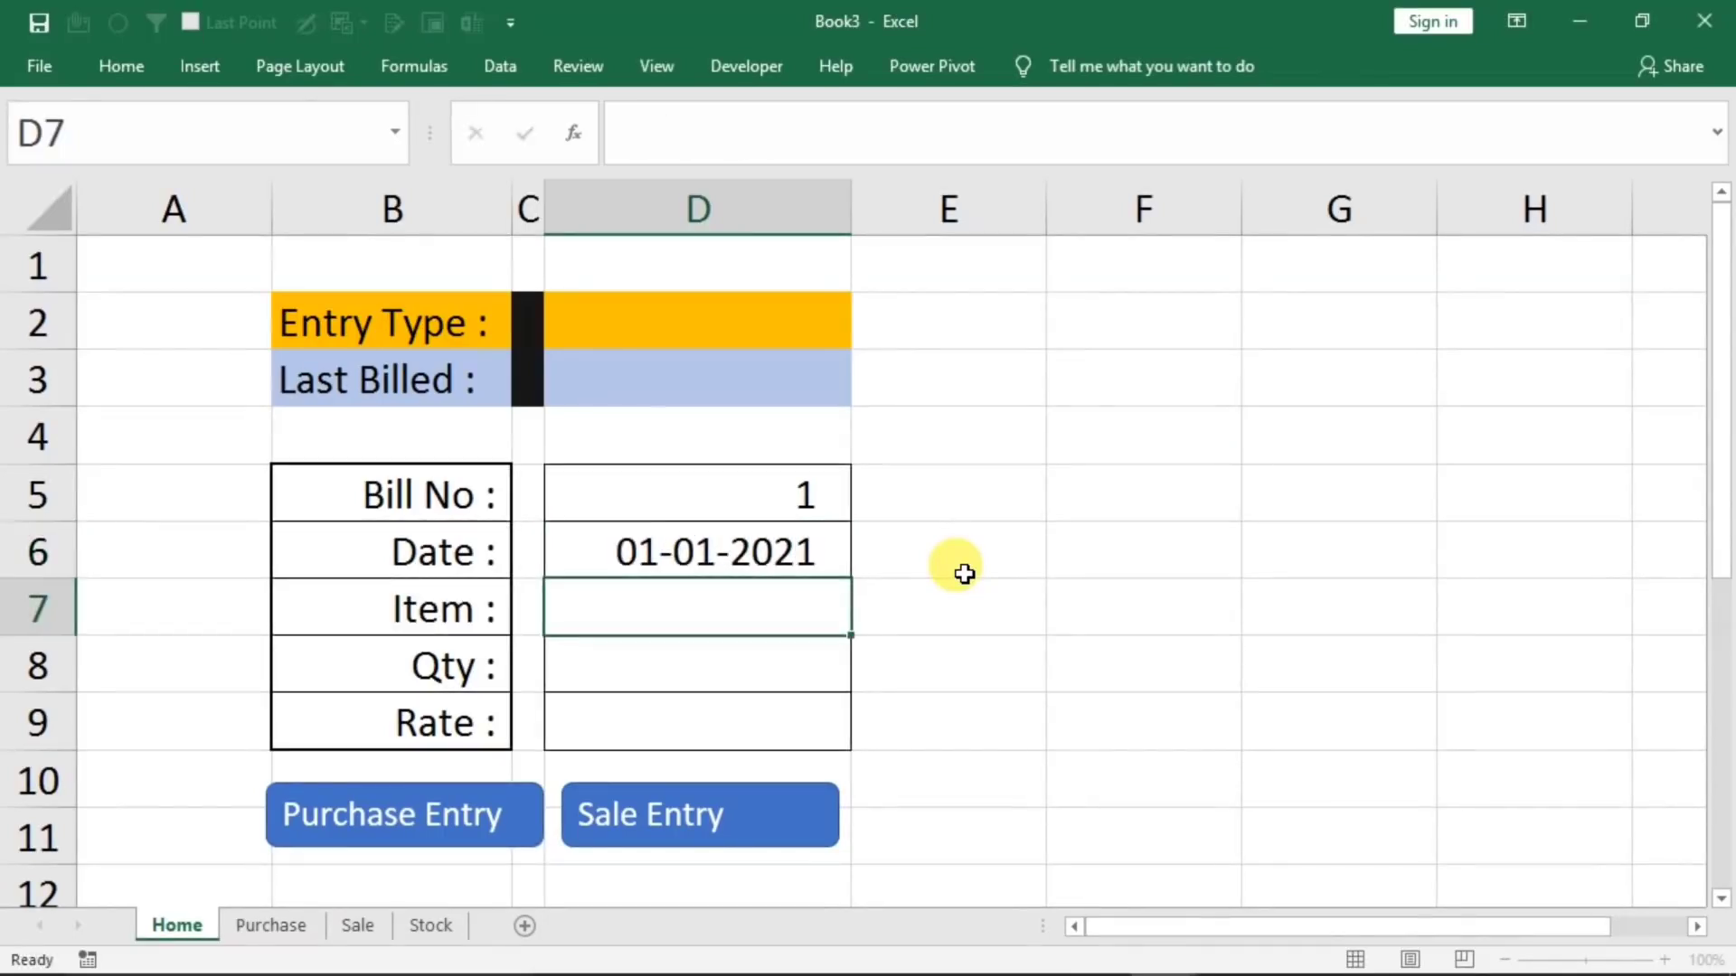
Complete the form with Item mouse, Qty 10 and Rate 210
type("mouse")
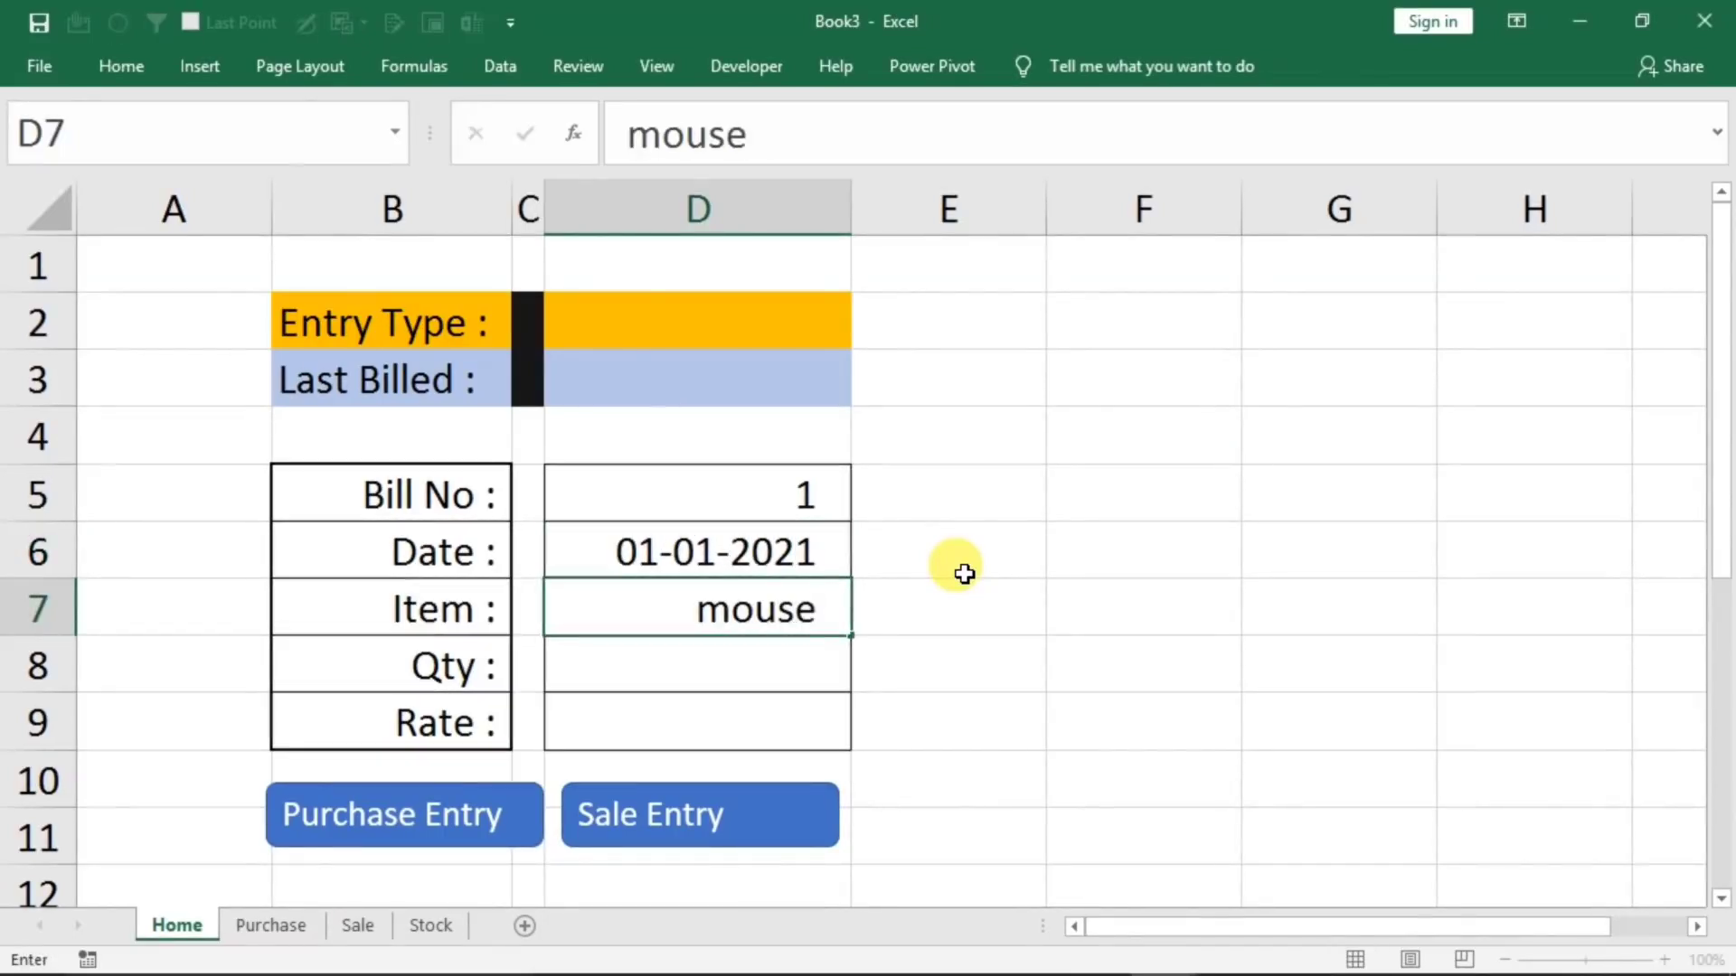
key("Return")
type("10")
key("Return")
type("210")
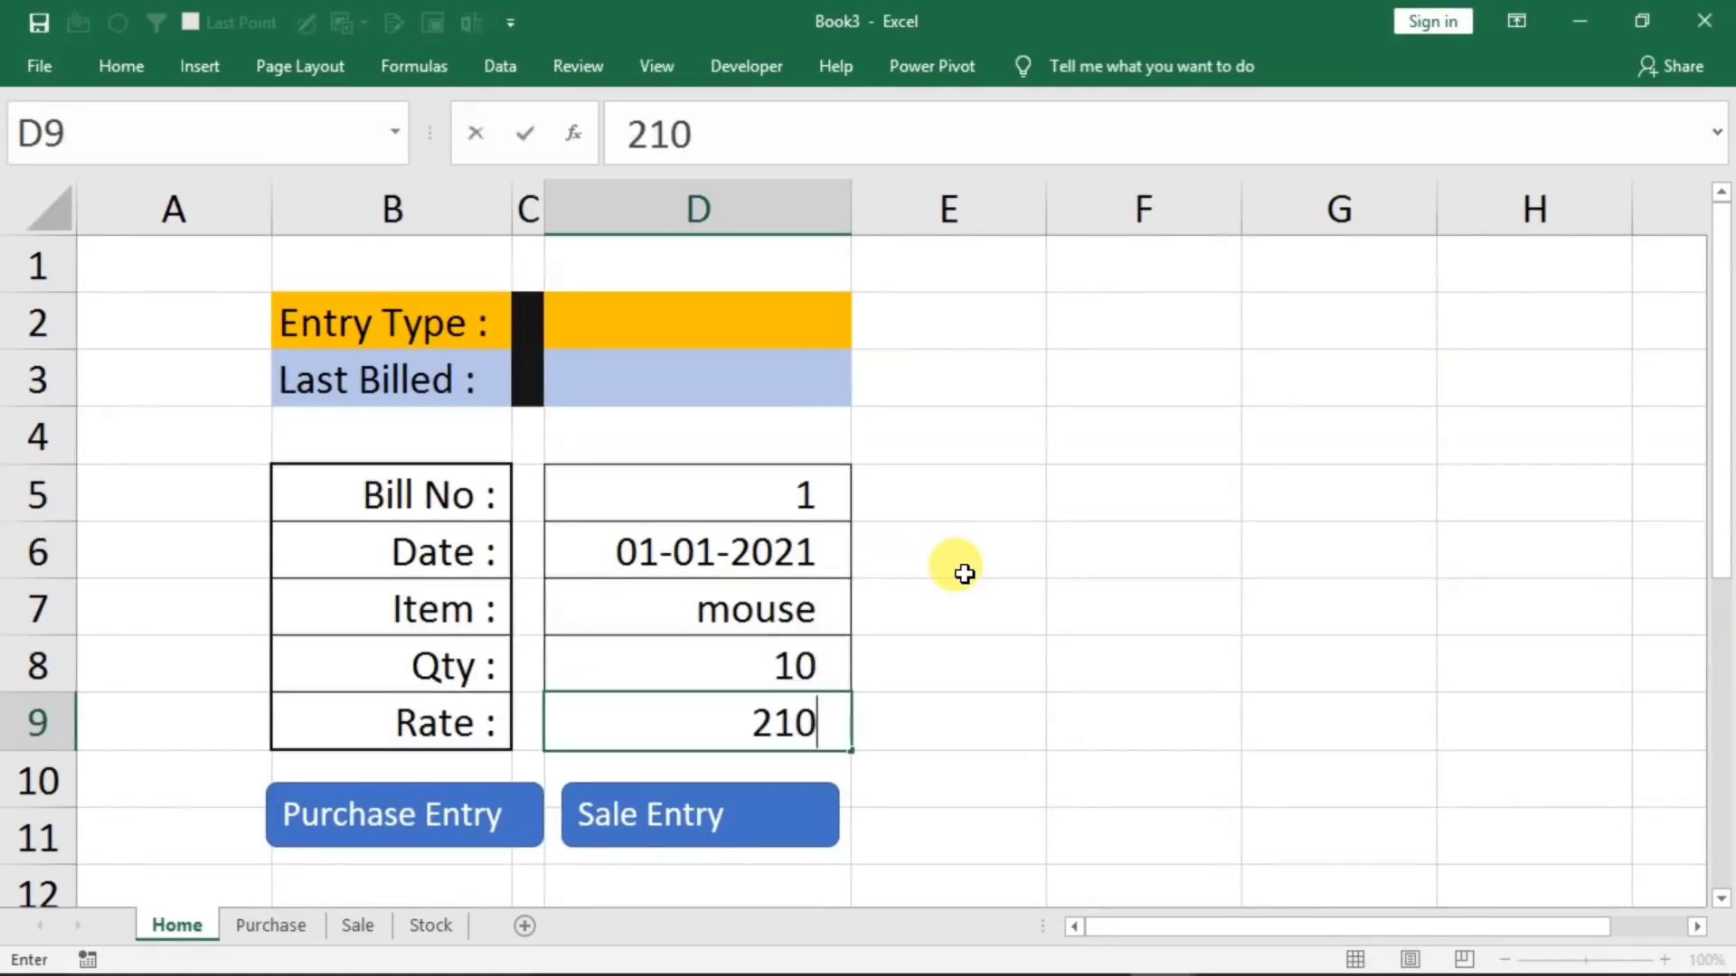
left_click(723, 492)
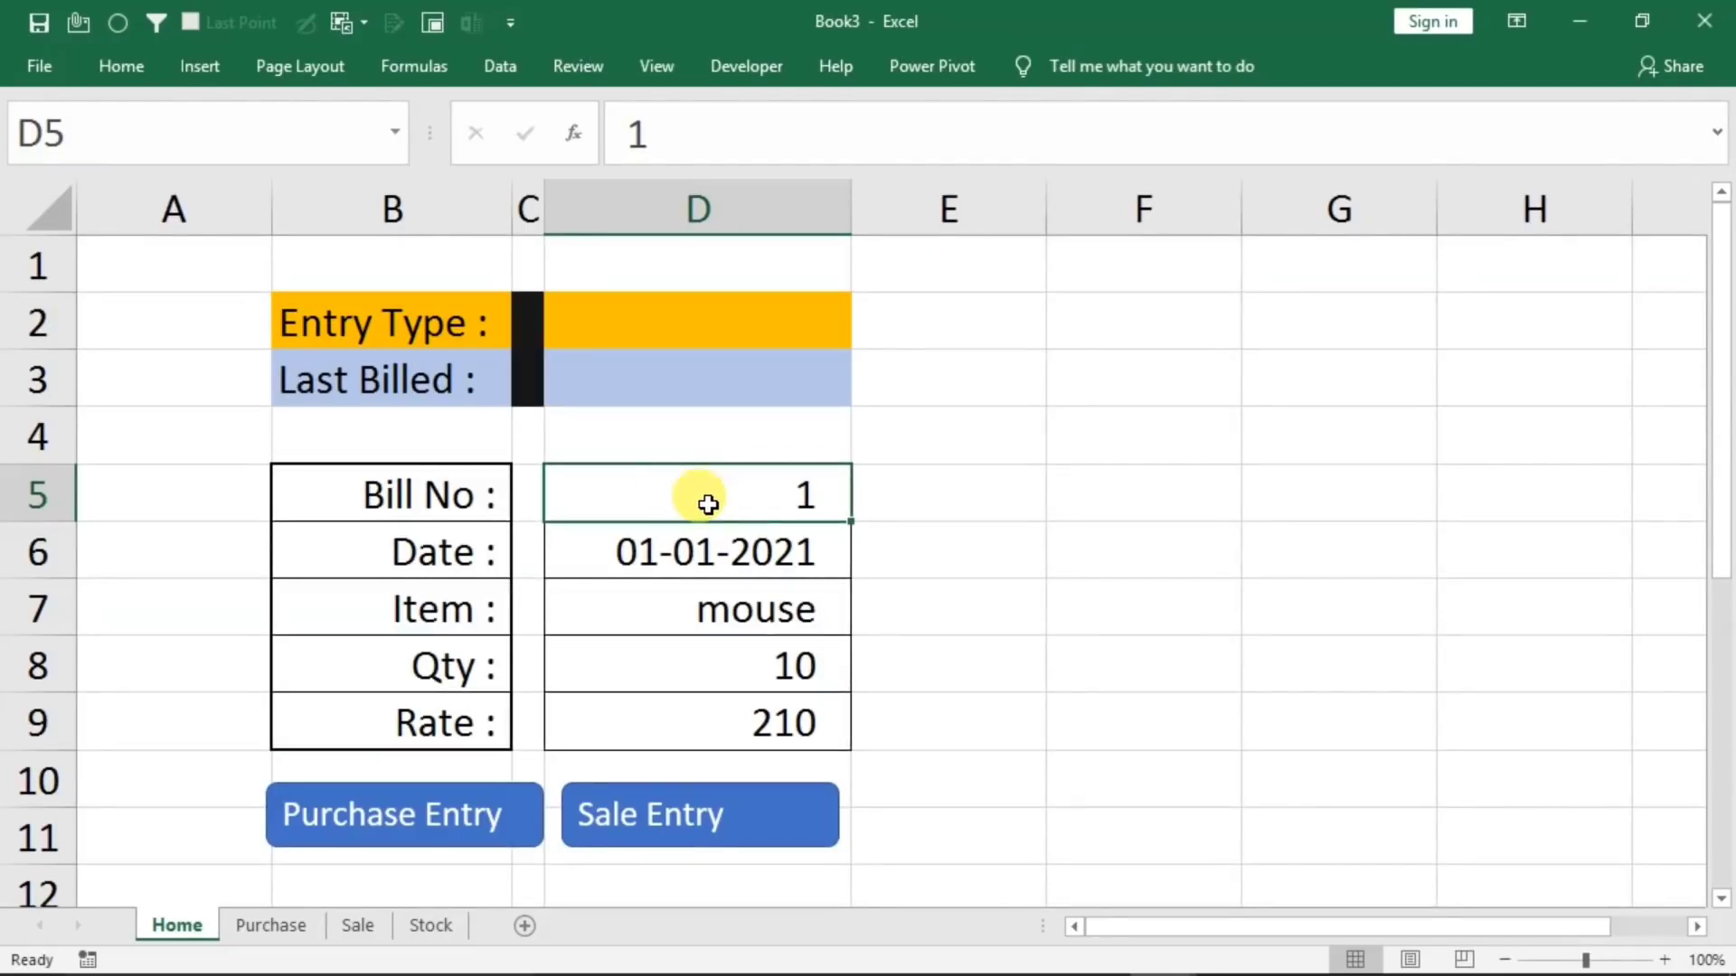
Start recording a new macro named s, stored in this workbook
left_click(665, 74)
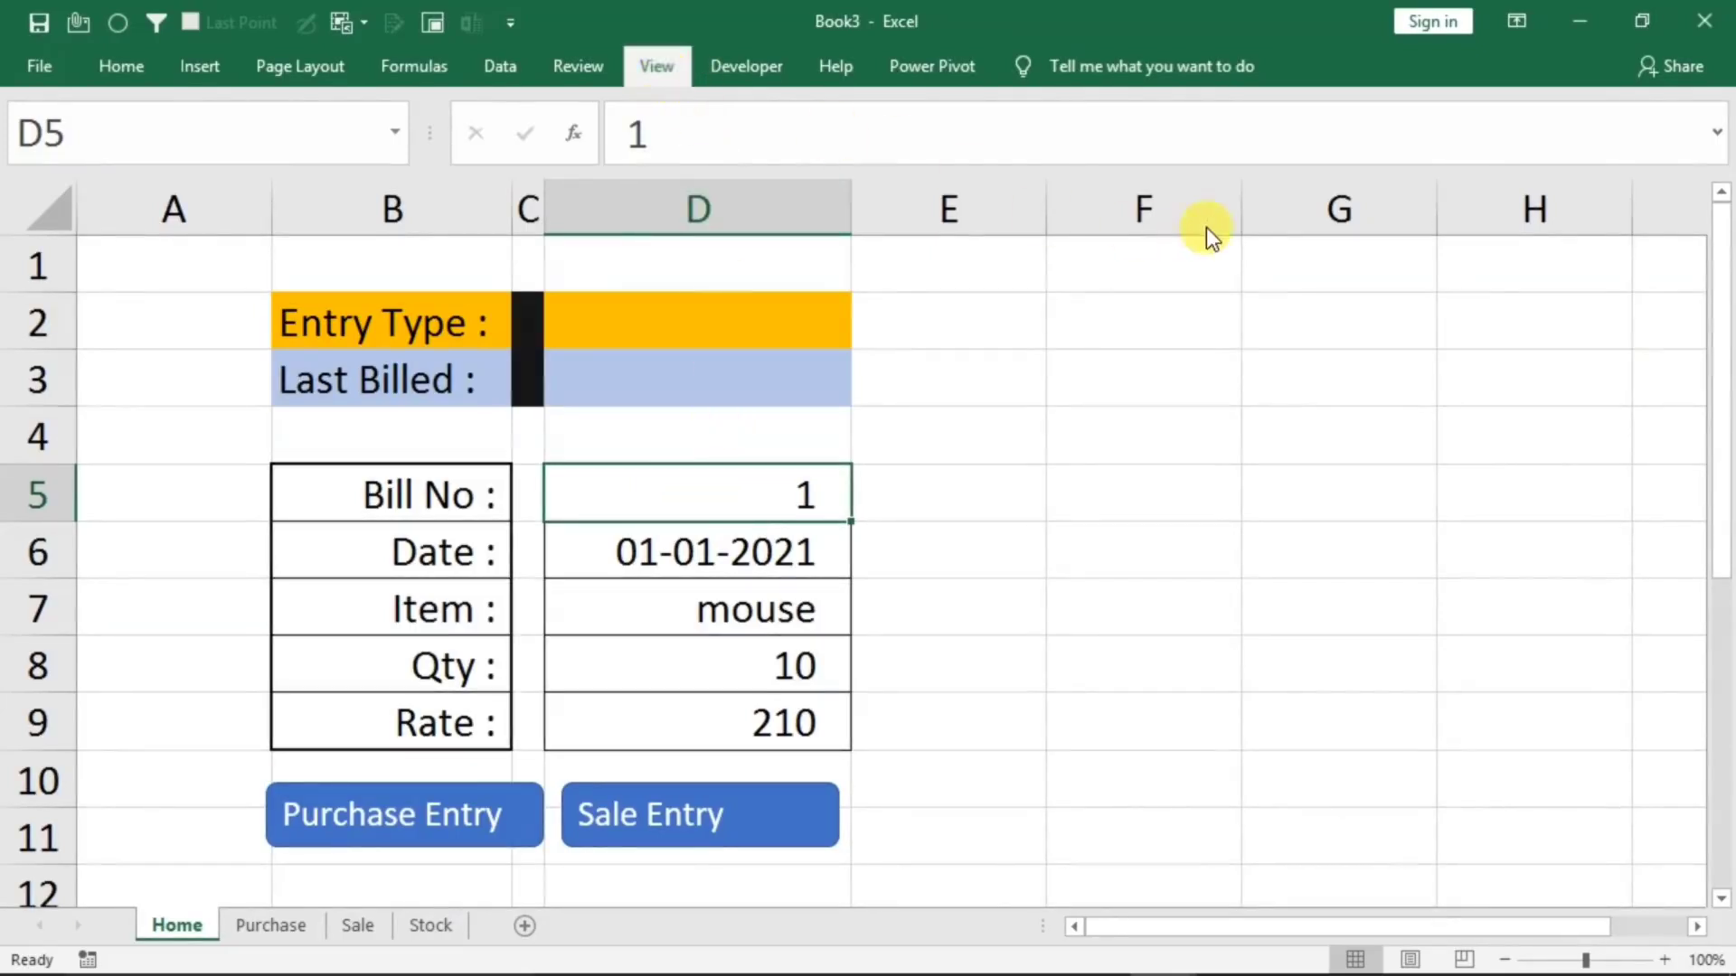
left_click(1397, 176)
left_click(1430, 236)
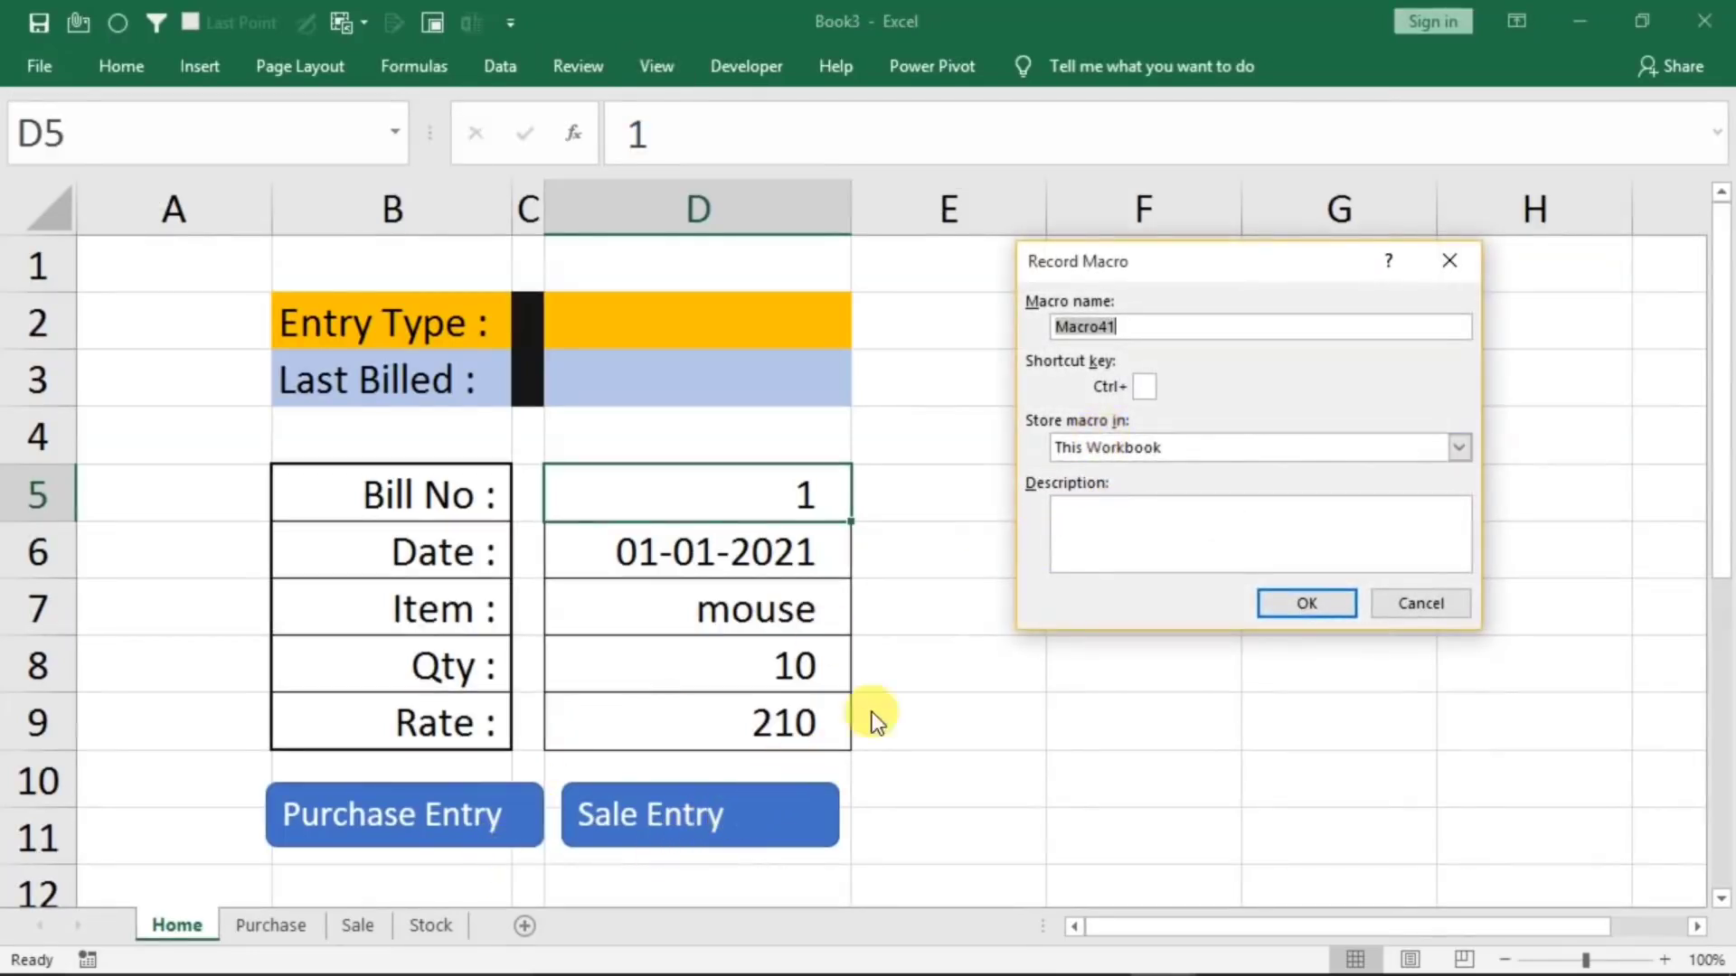
type("s")
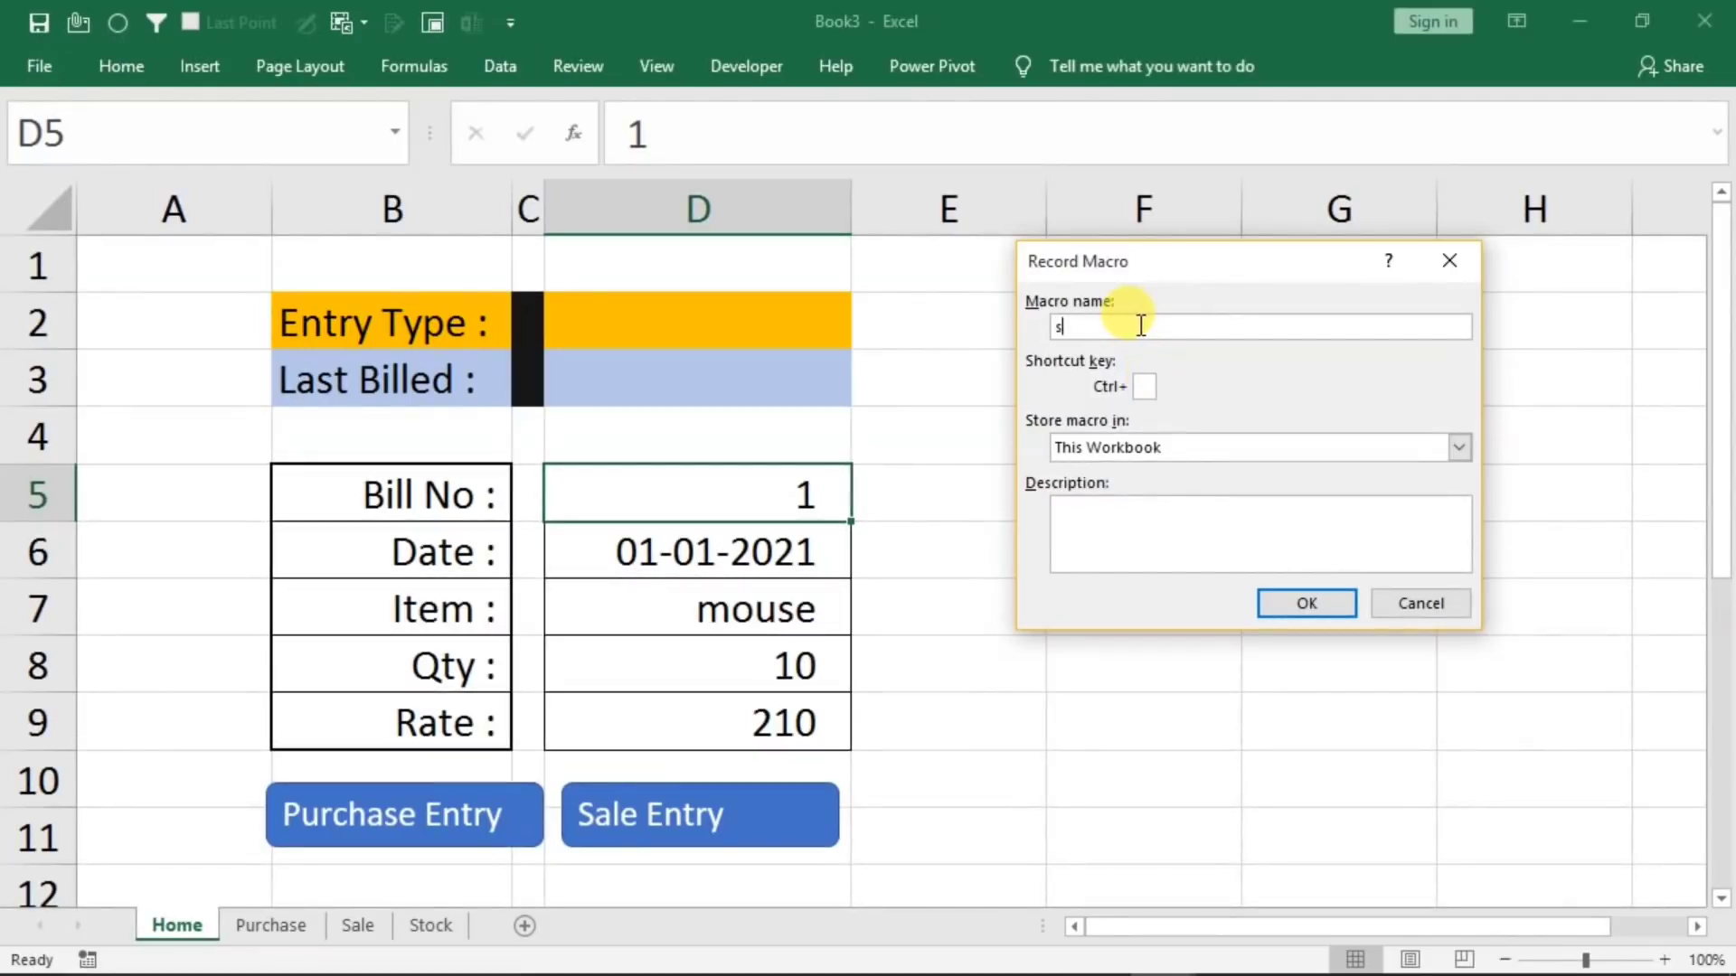
left_click(1282, 607)
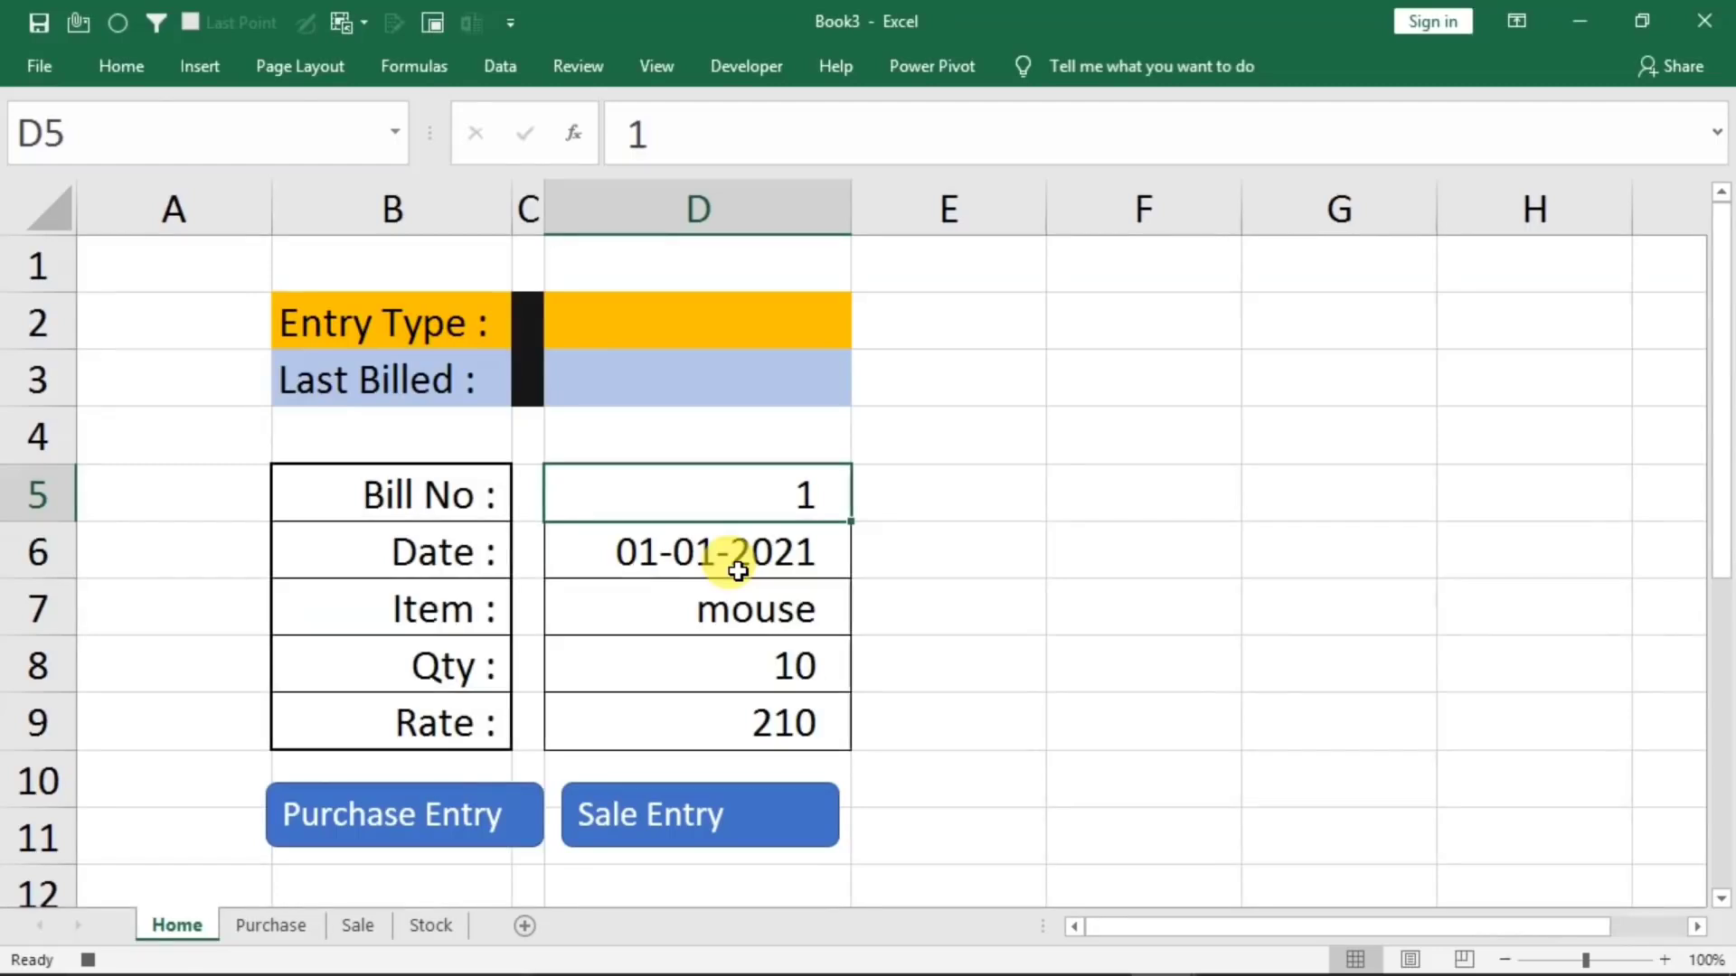
Copy the form entries D5:D9 and paste them transposed into the Sale sheet's table starting at cell B4
left_click_drag(648, 517, 635, 711)
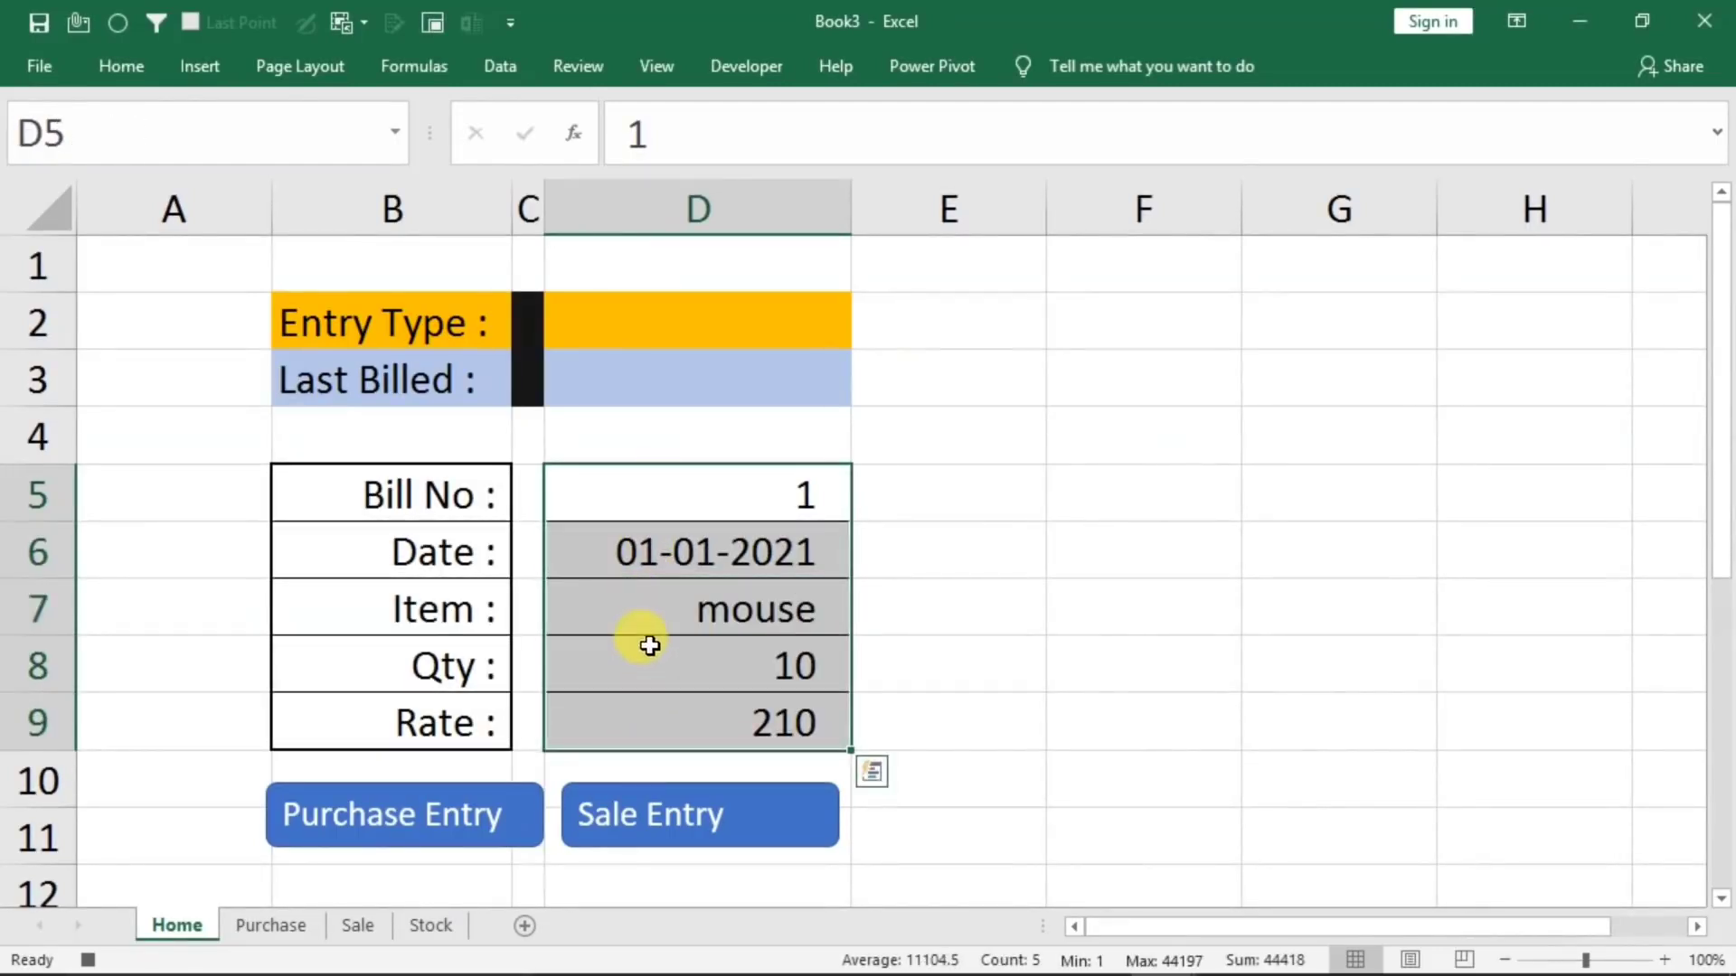
key("ctrl+c")
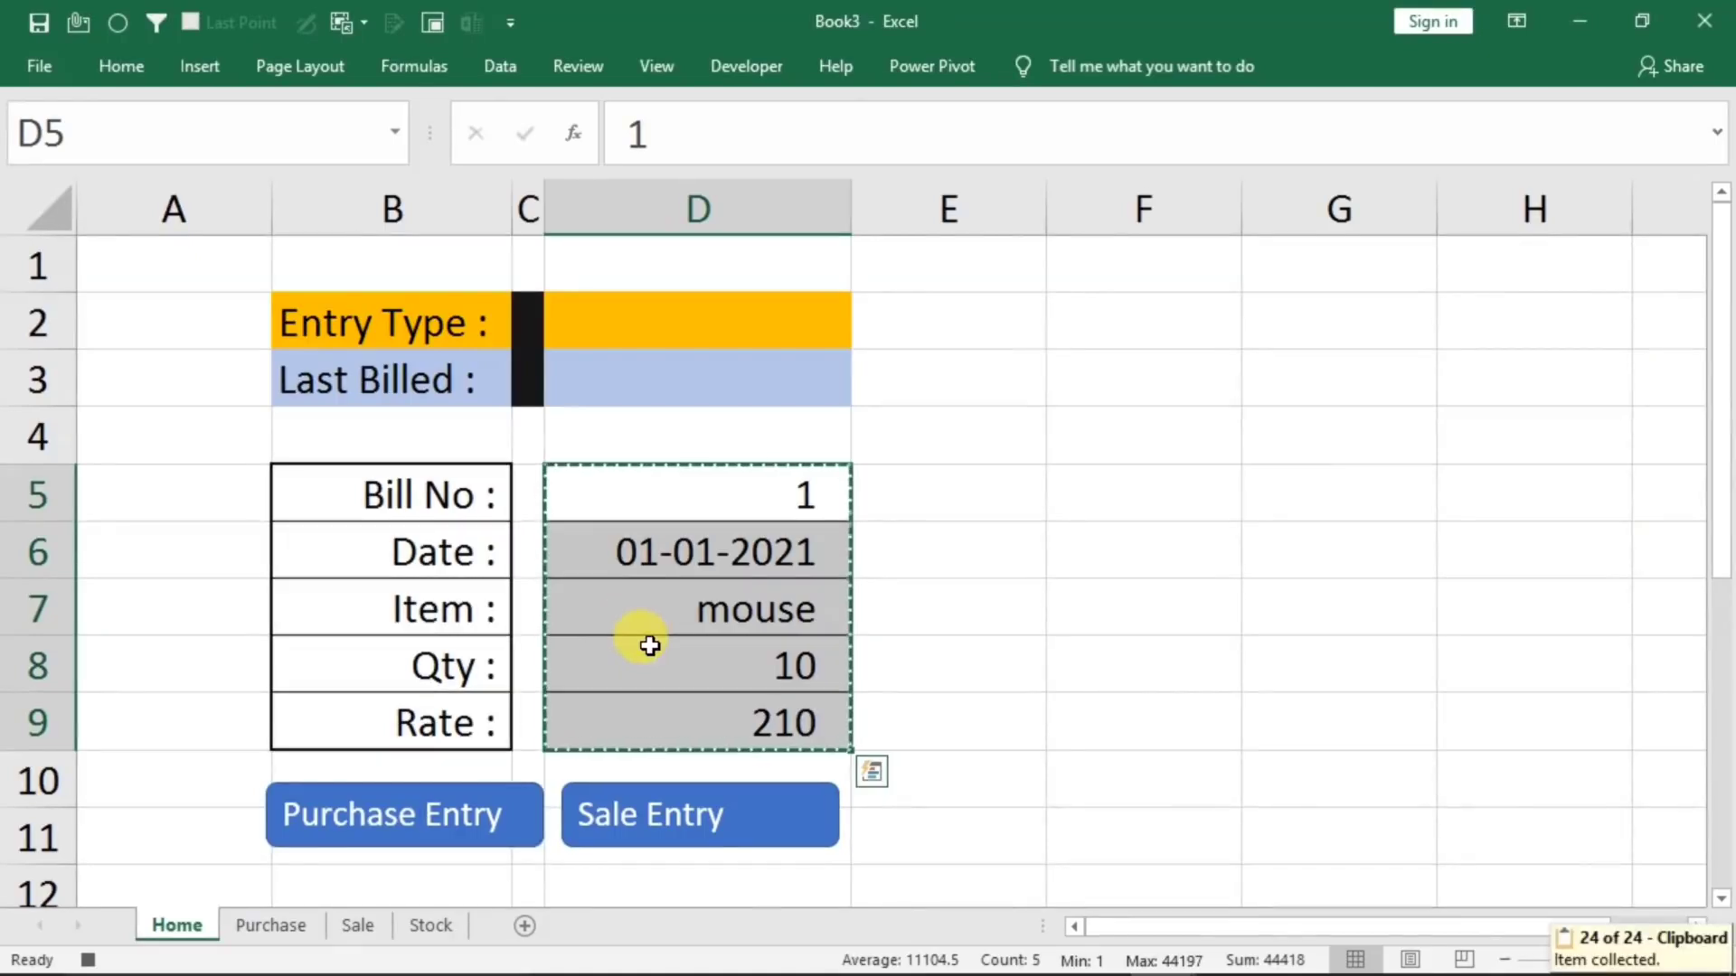
left_click(360, 925)
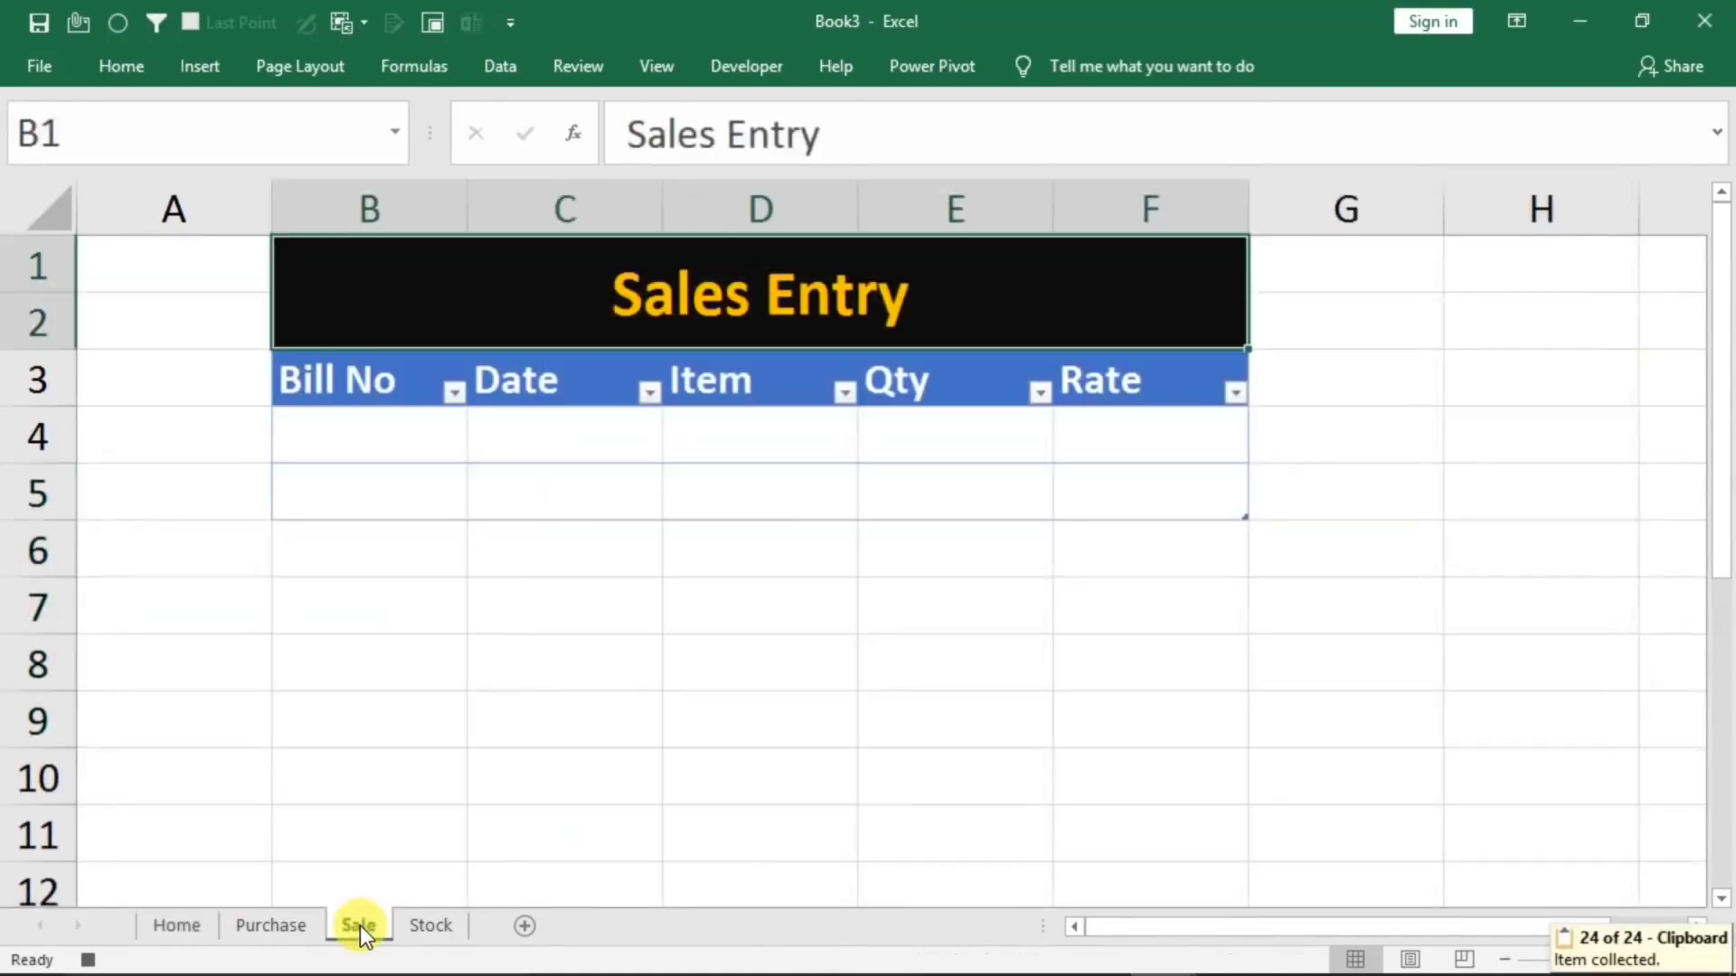
left_click(339, 438)
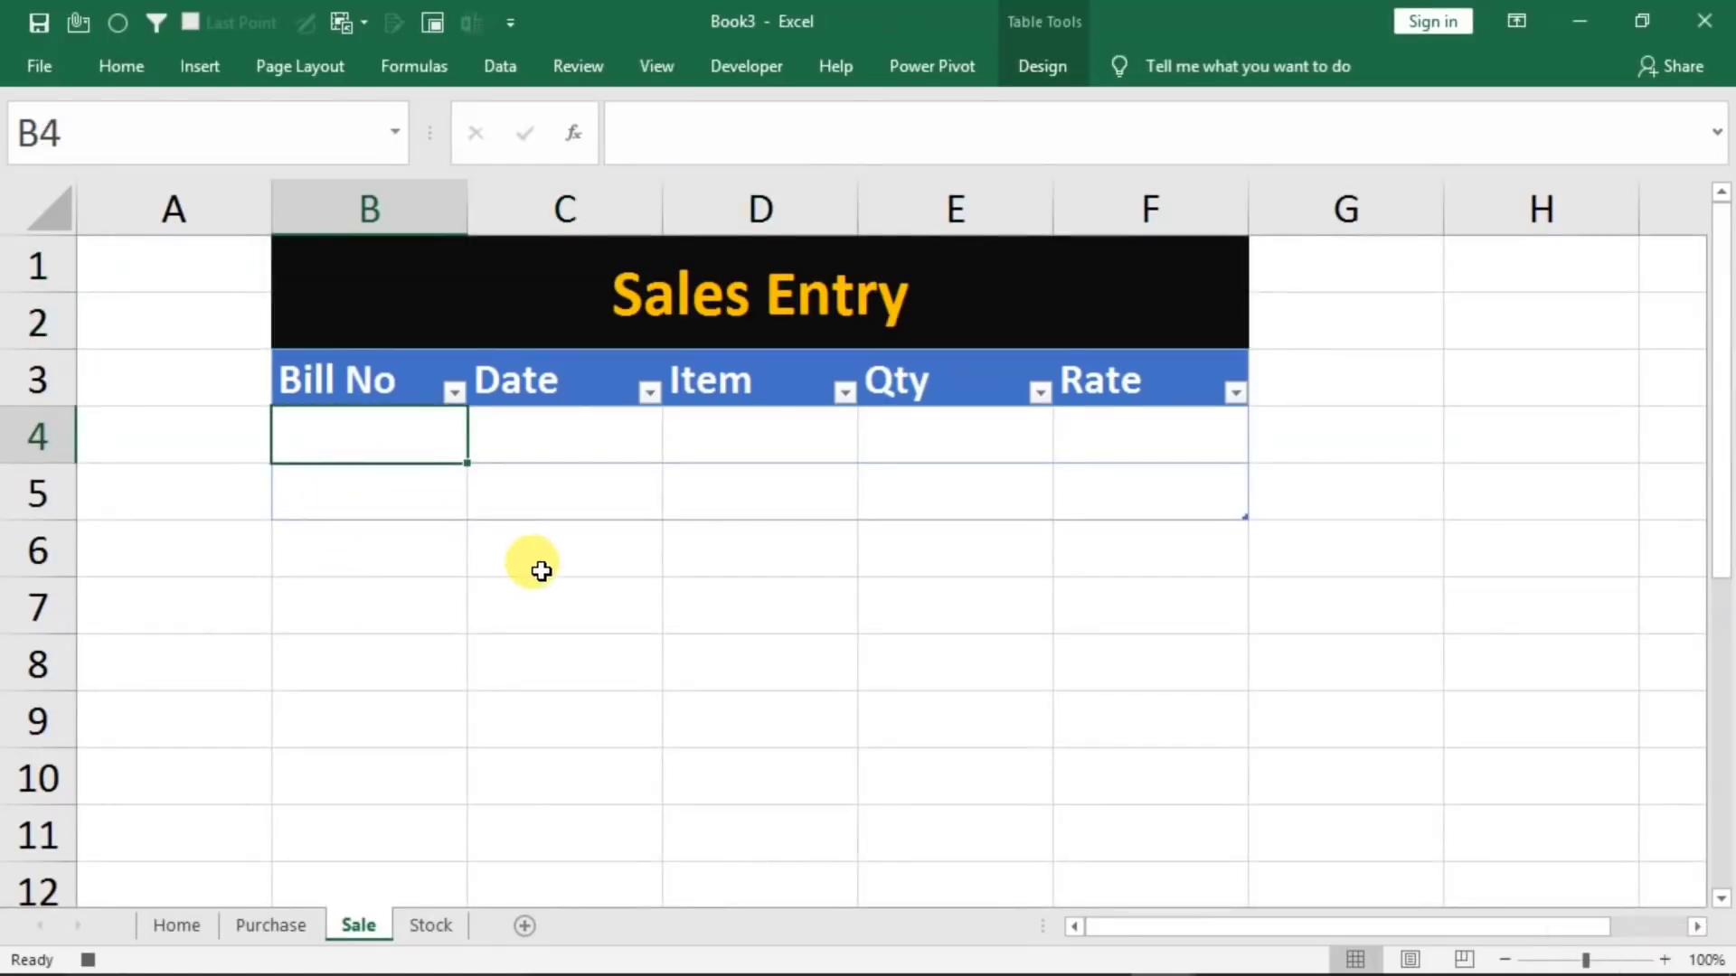
key("alt")
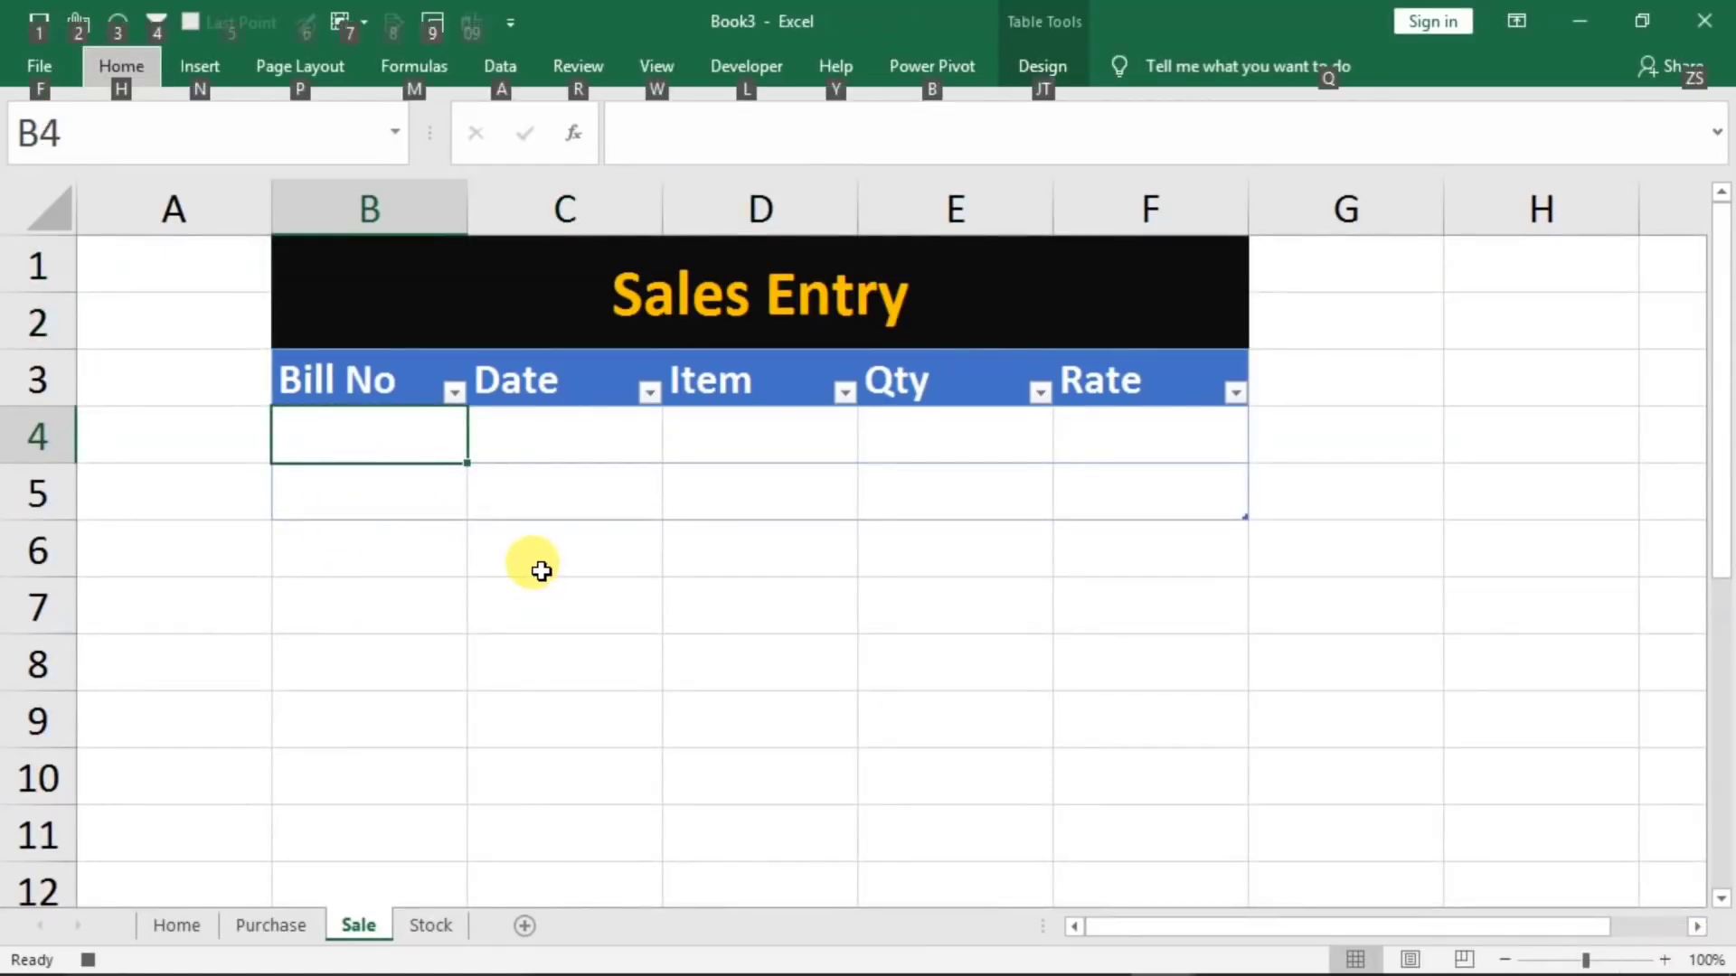
key("h")
key("v")
key("t")
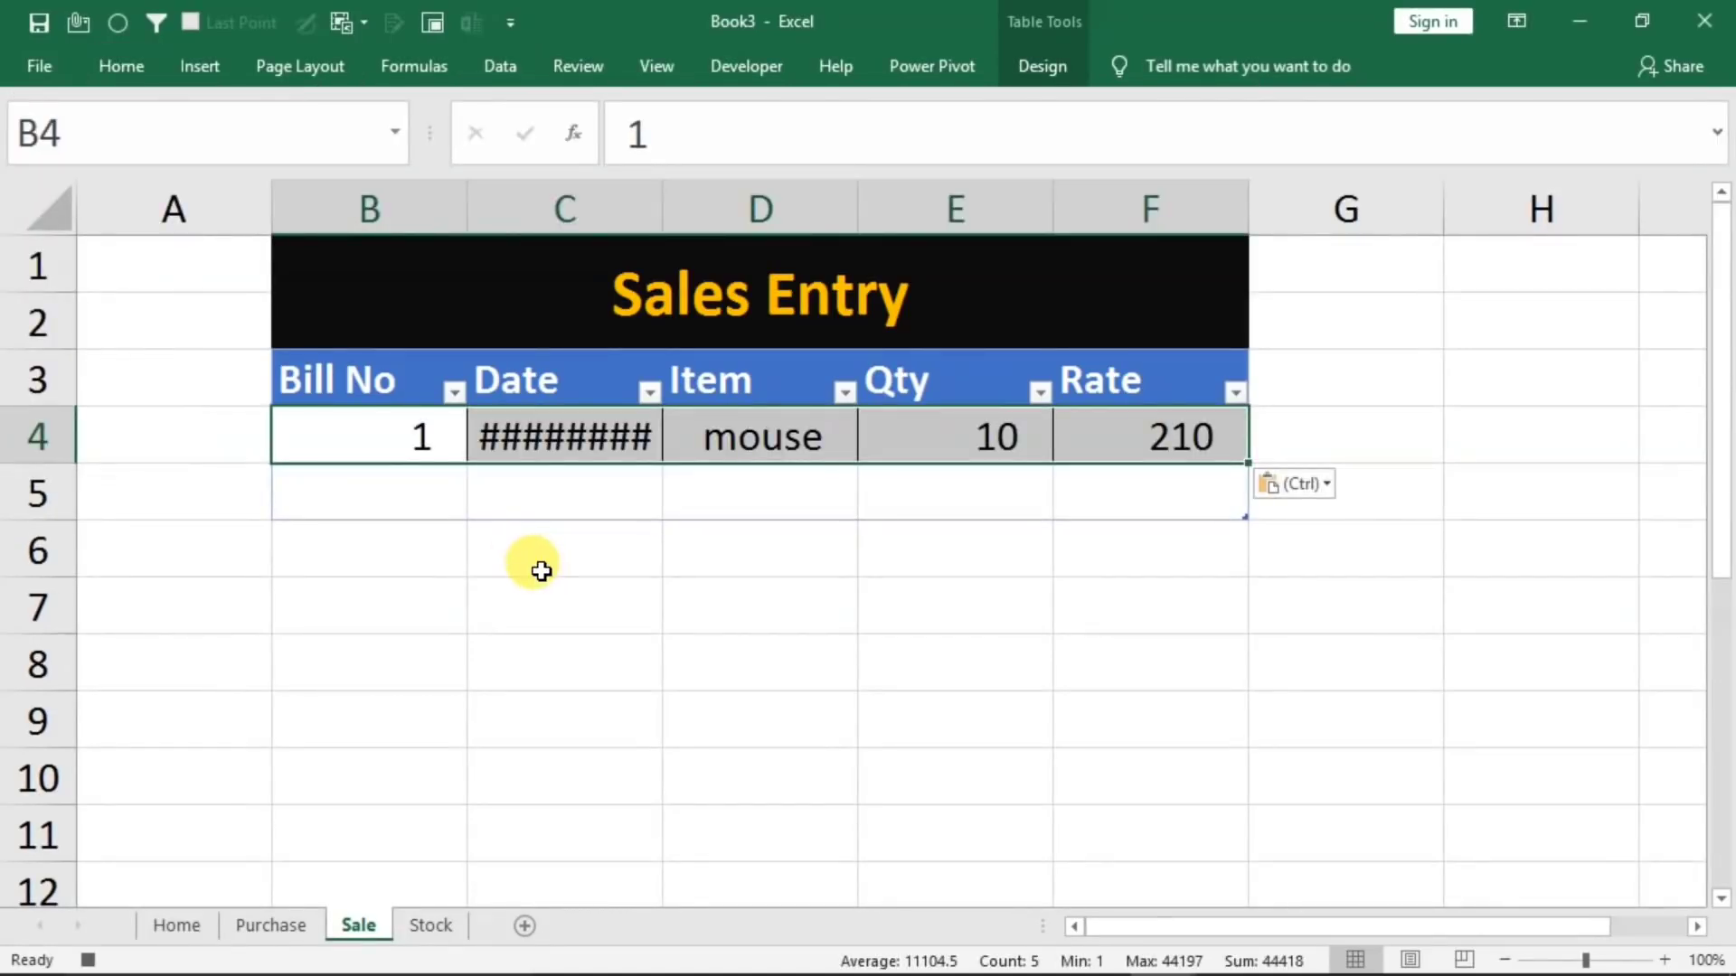
Insert a blank table row above the pasted sale entry in row 4
left_click(328, 431)
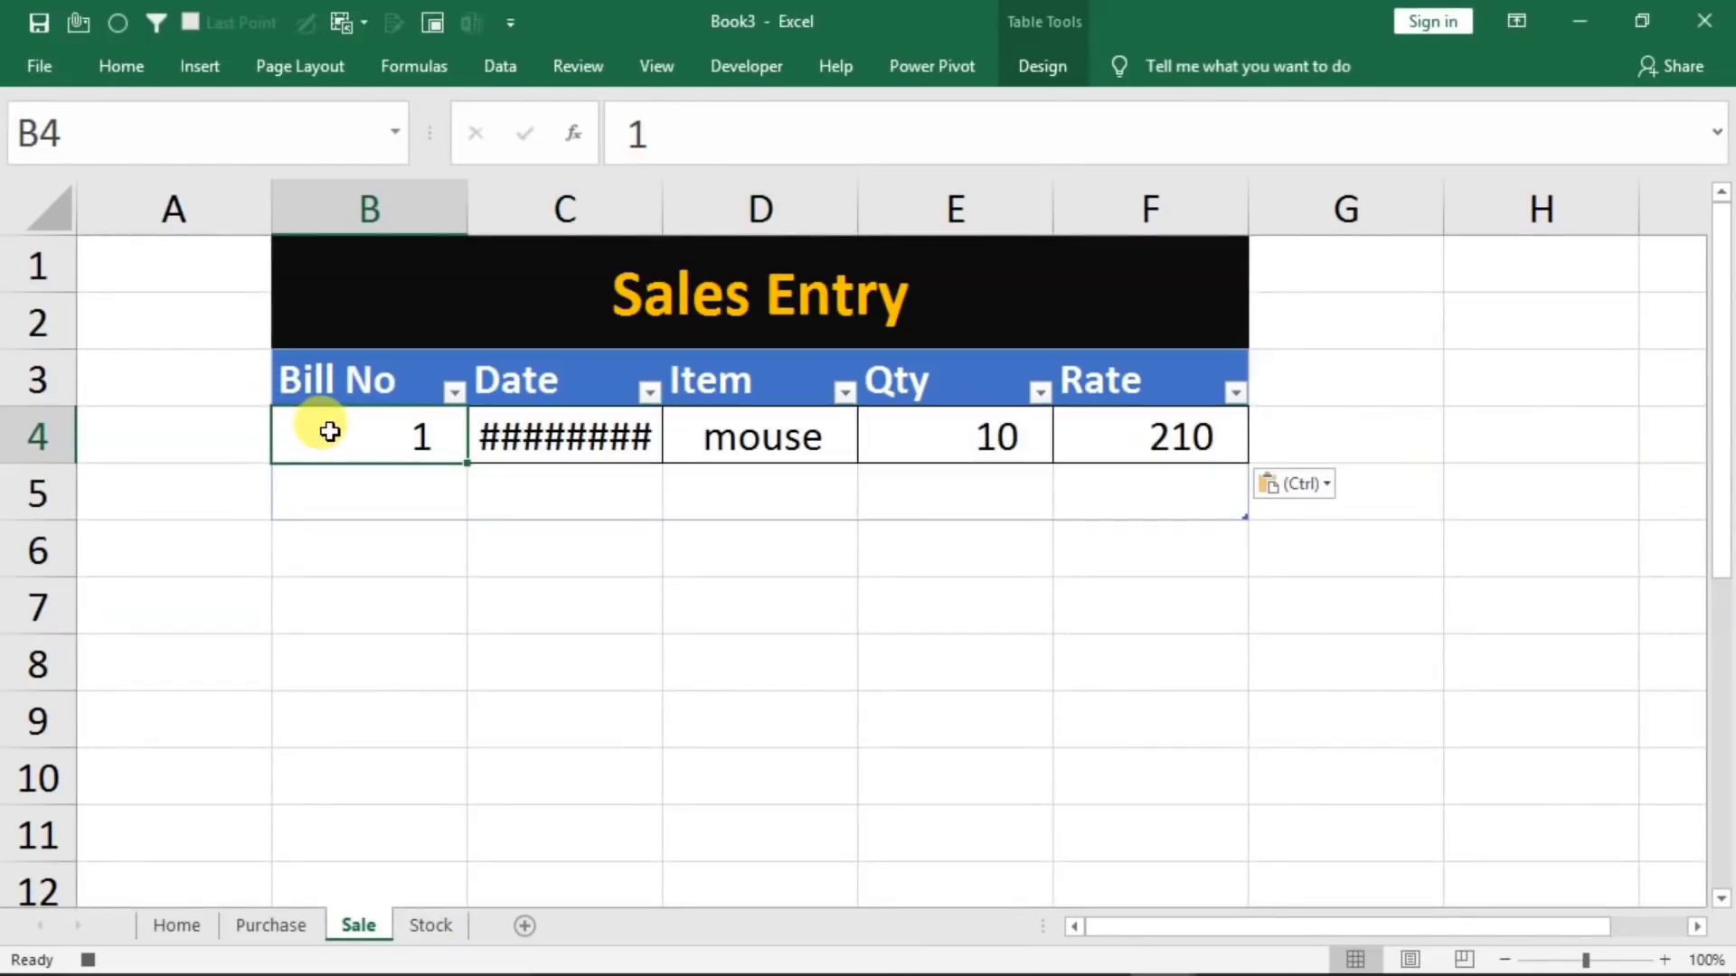
right_click(329, 432)
mouse_move(496, 555)
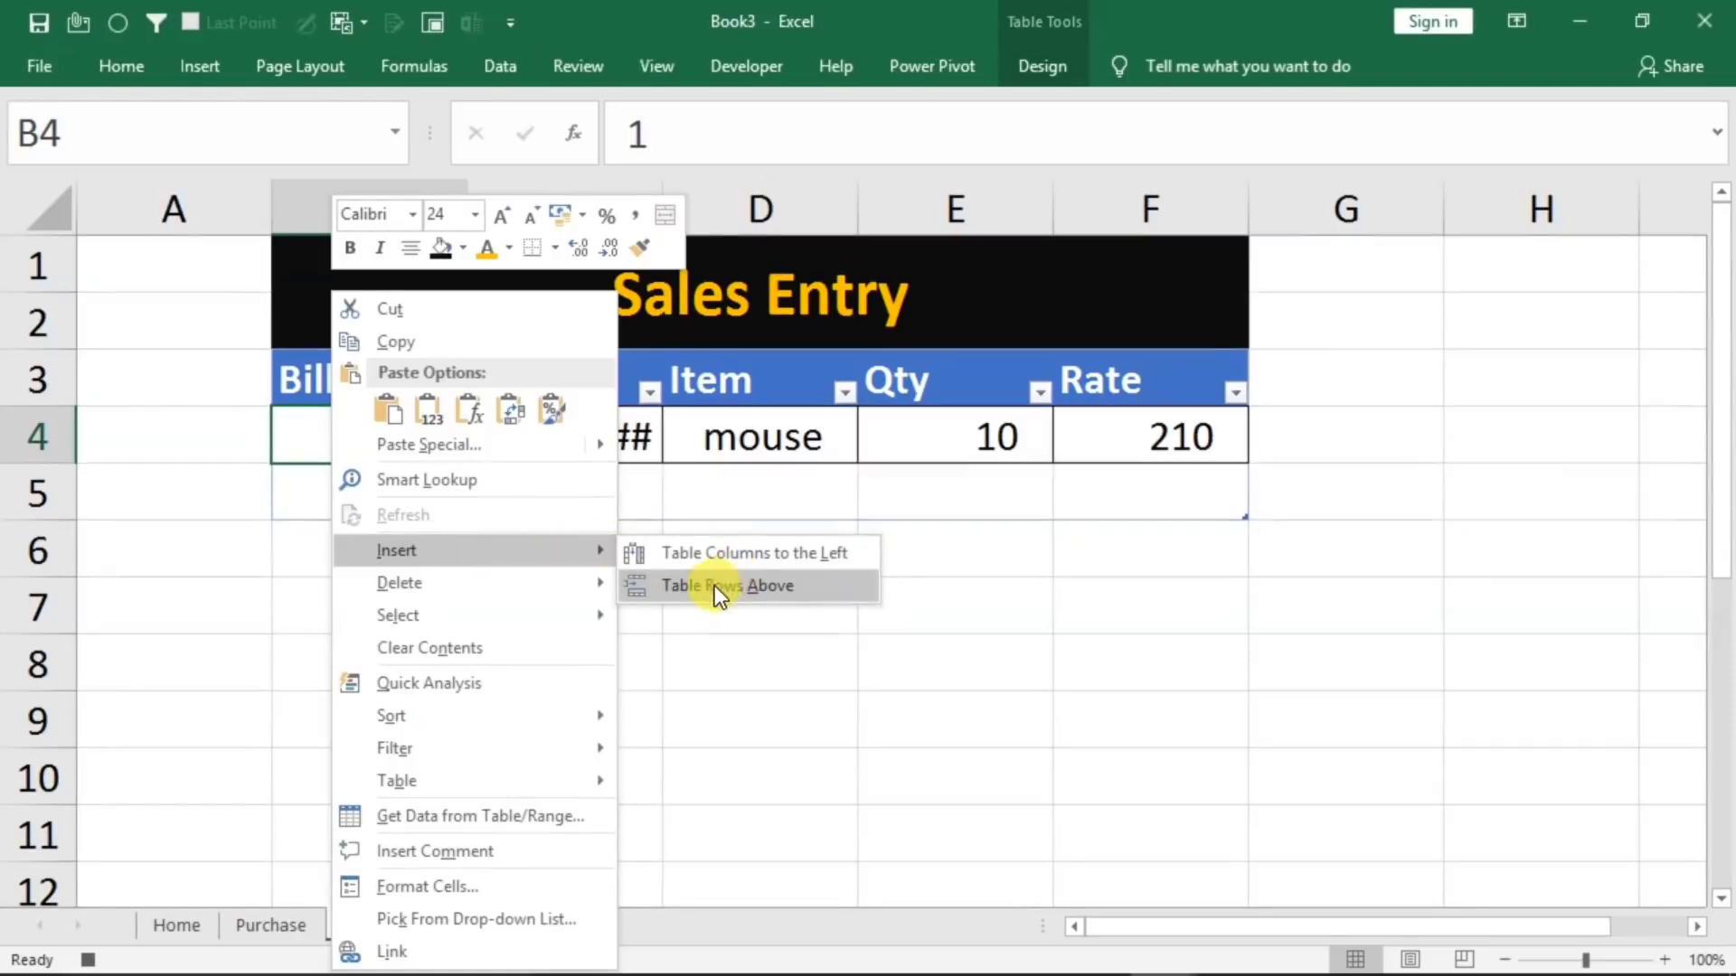
left_click(676, 588)
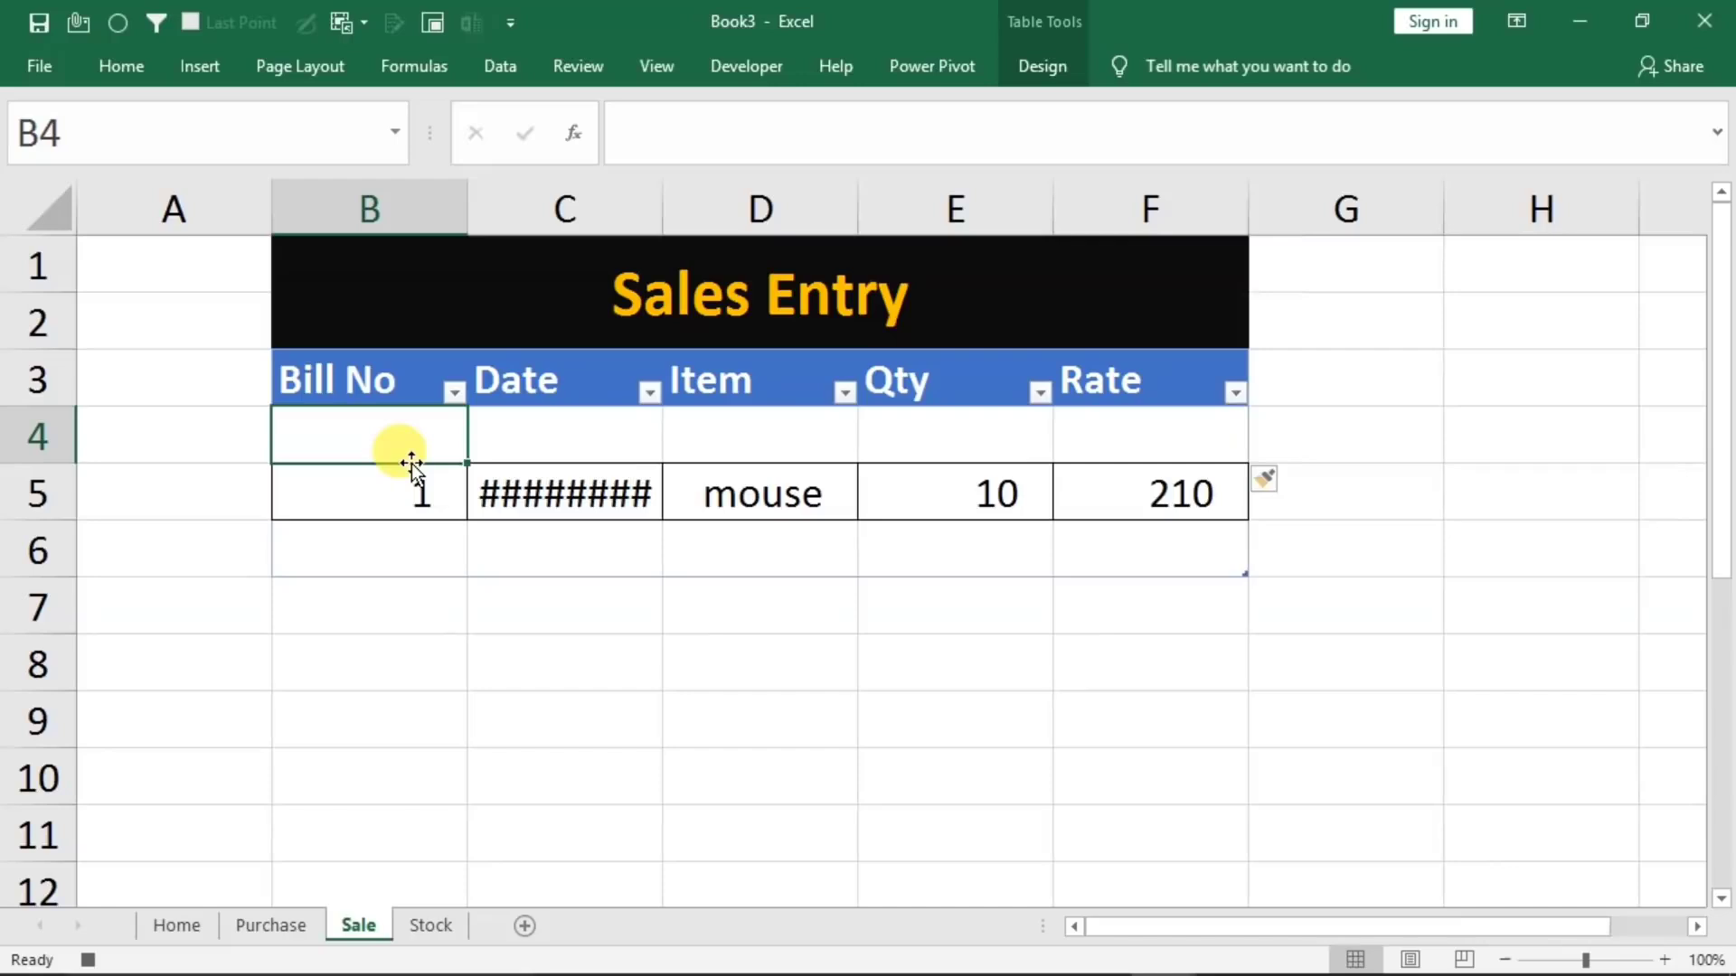
Clear the form entries D5:D9 on the Home sheet and stop the macro recording with cell D2 selected
left_click(172, 925)
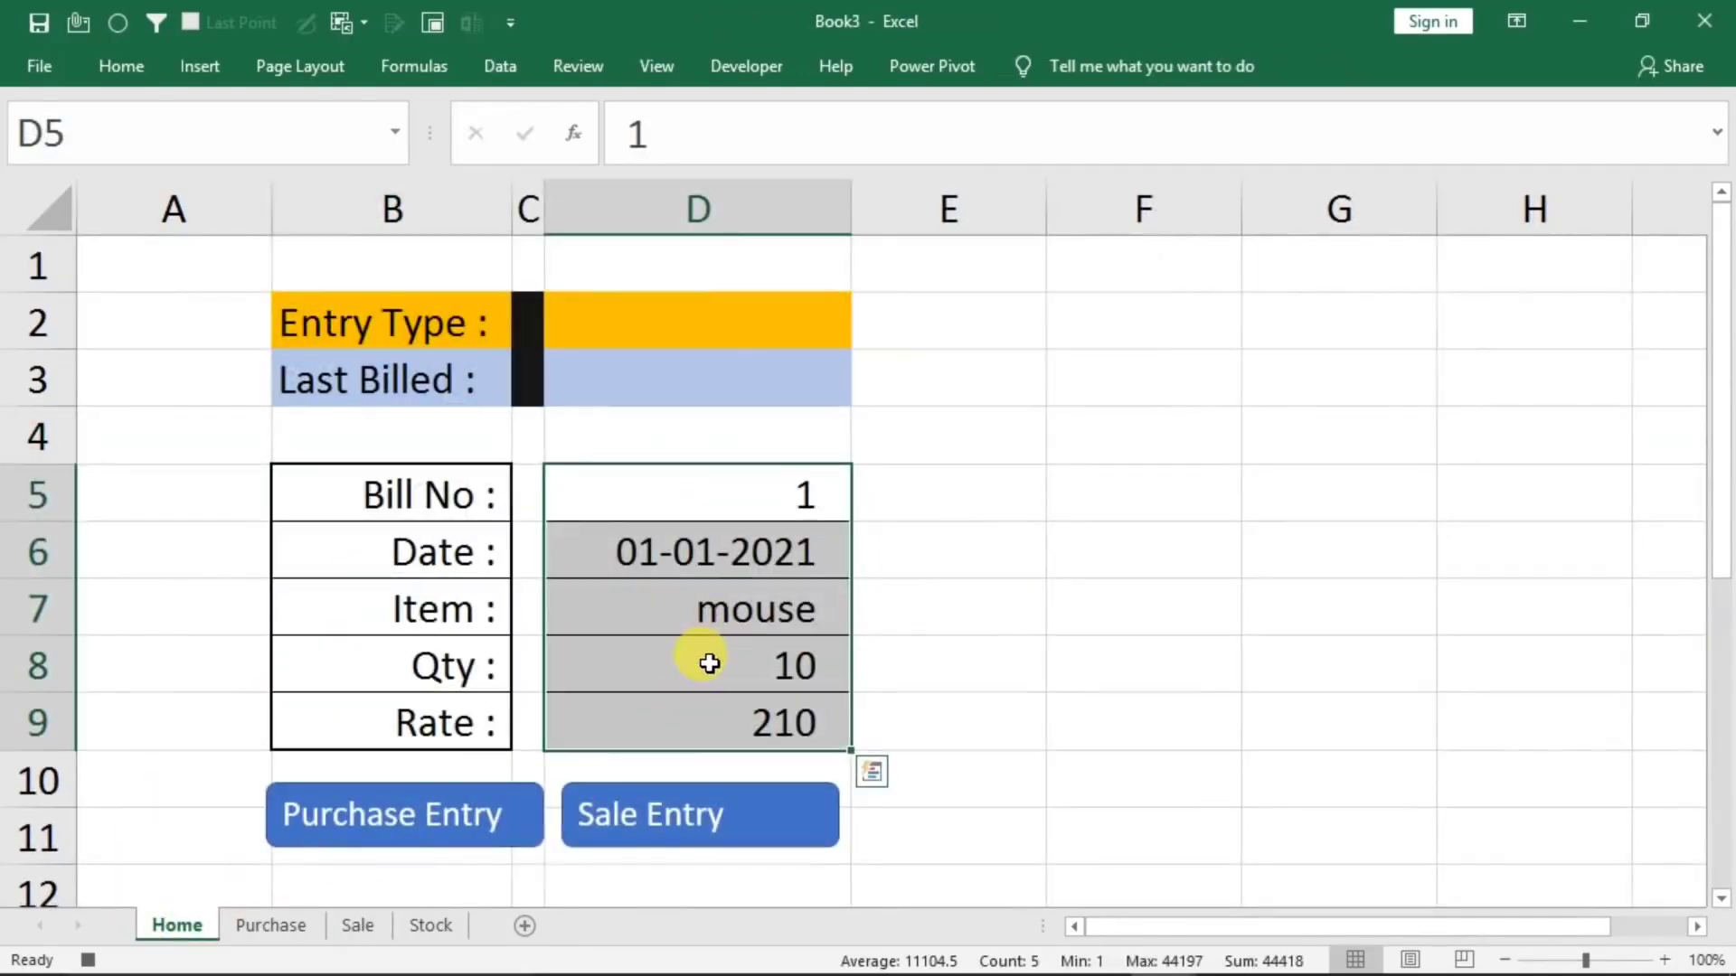
key("Delete")
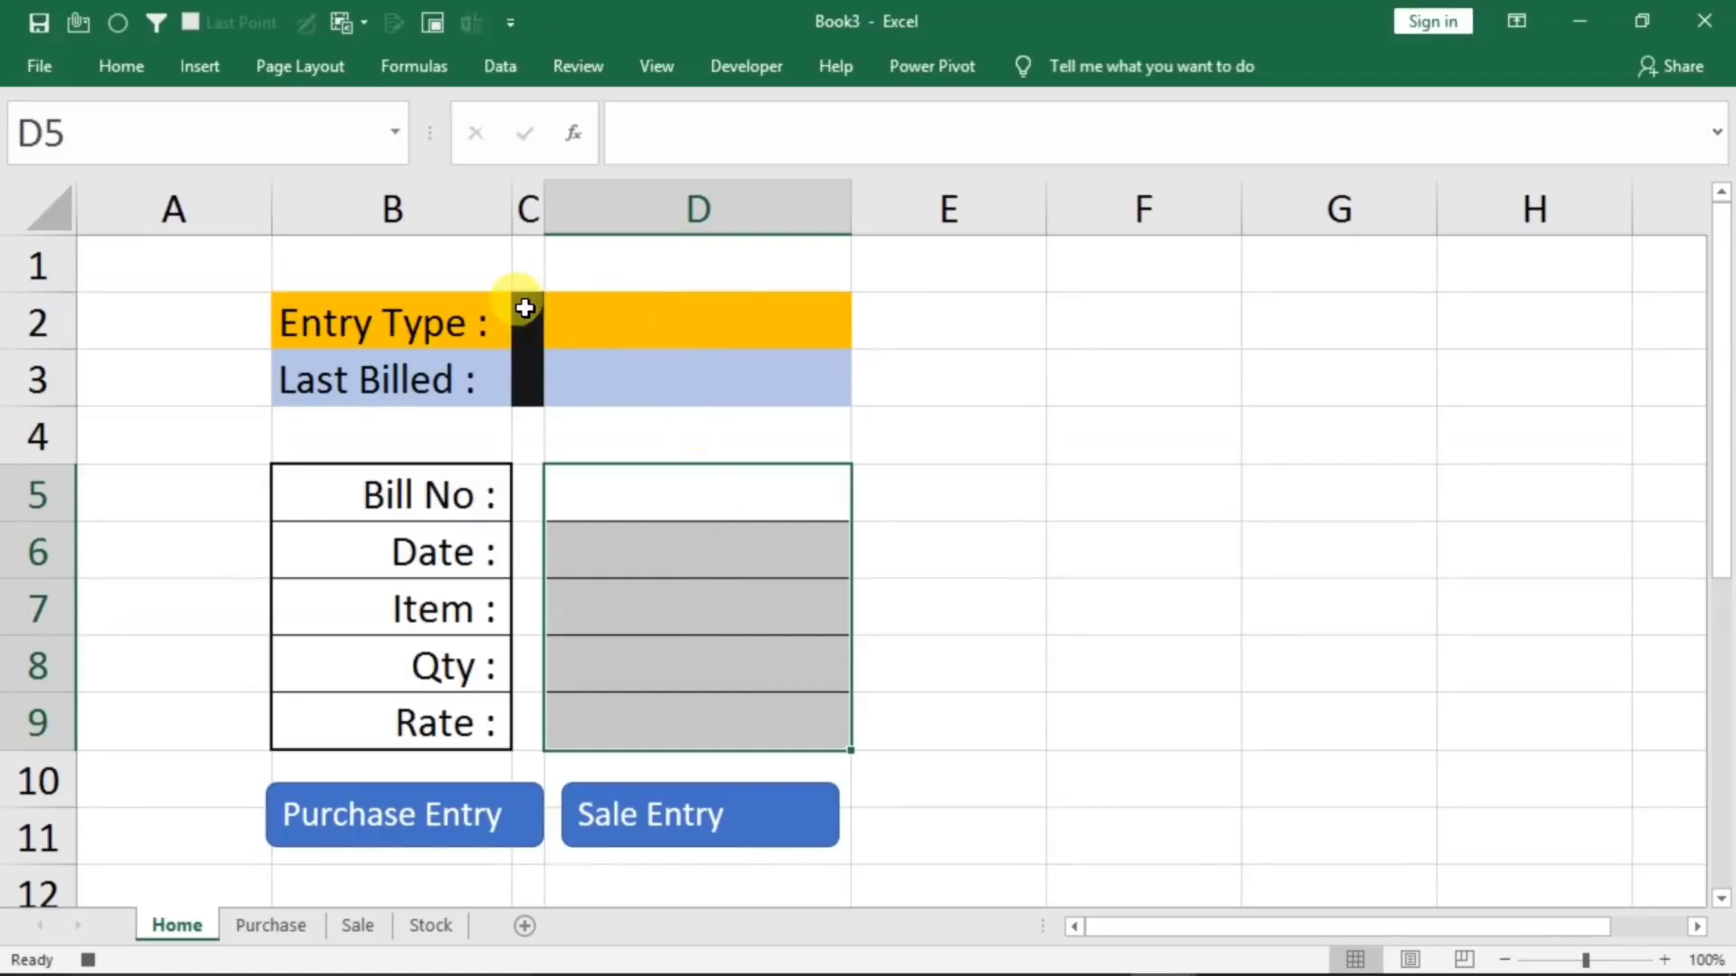
left_click(654, 324)
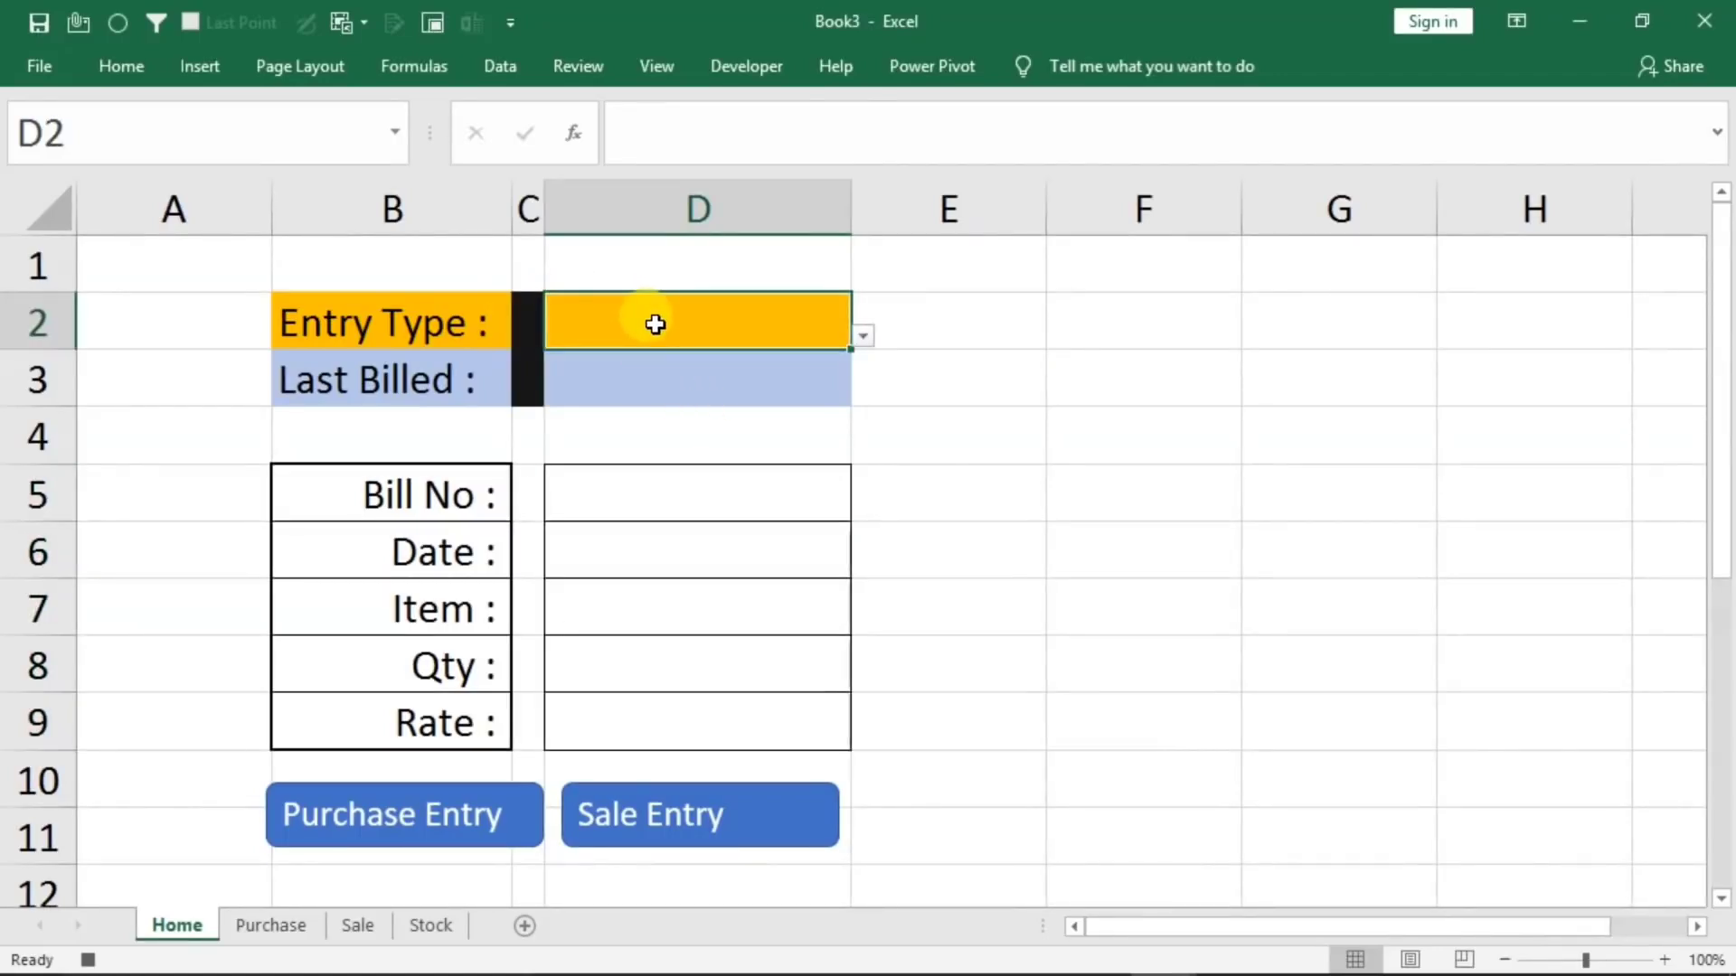
left_click(88, 959)
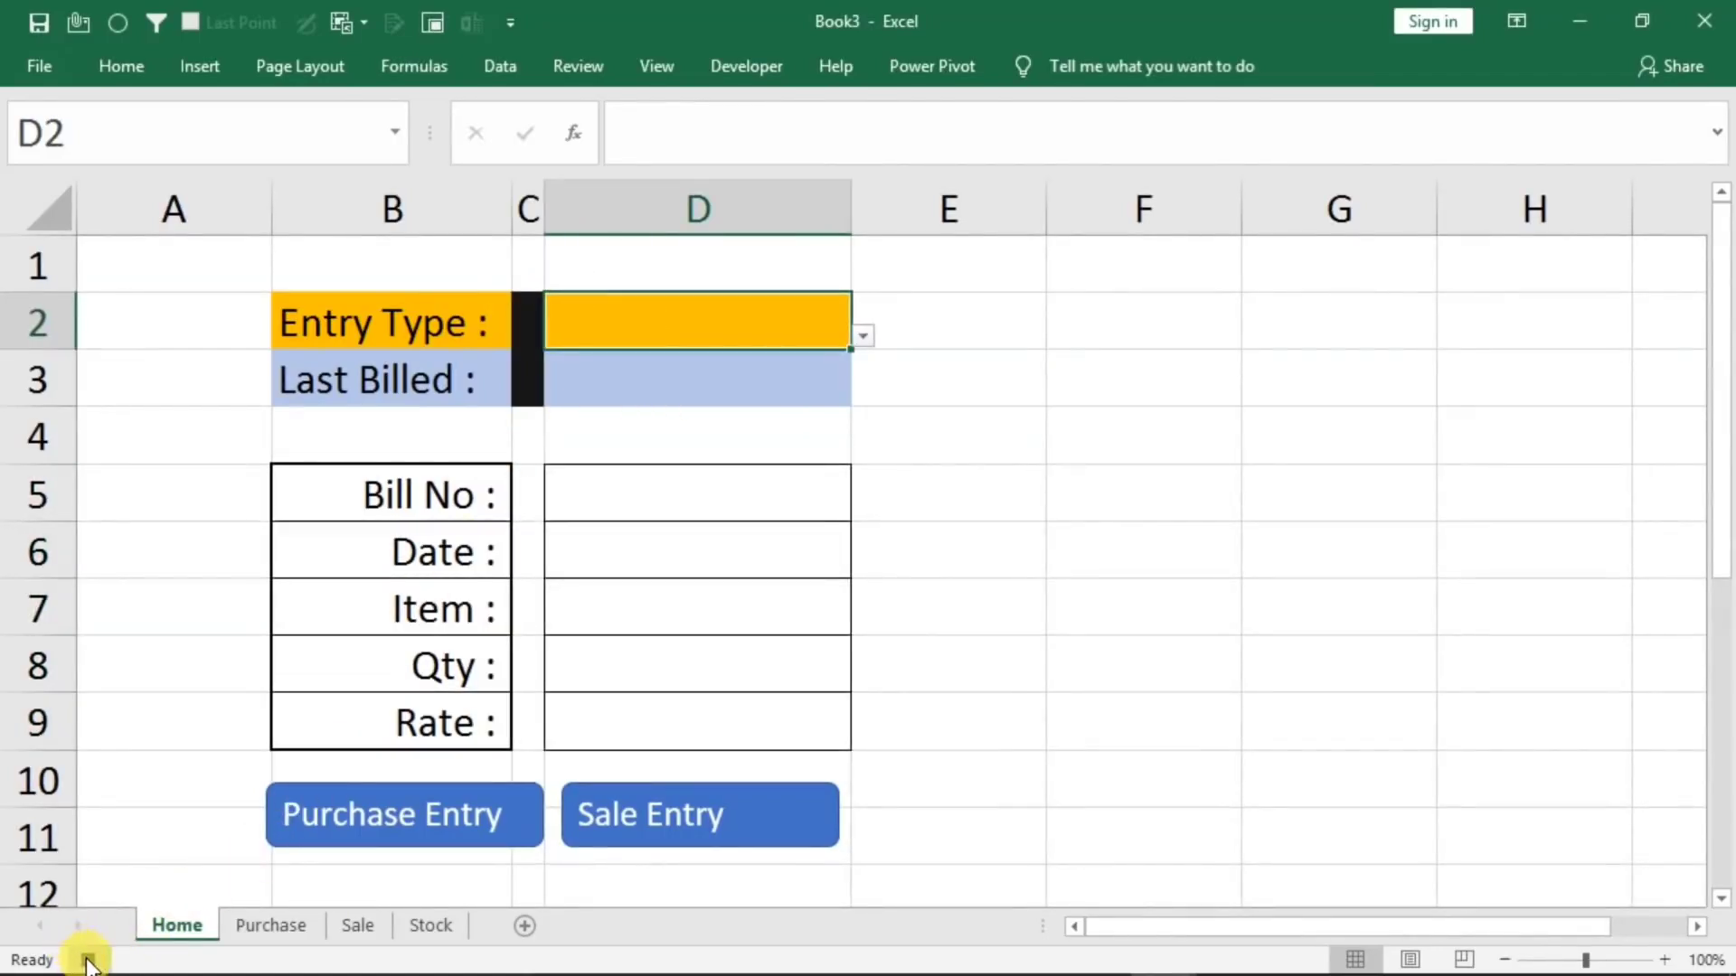
Assign the macro s to the Sale Entry shape
right_click(642, 814)
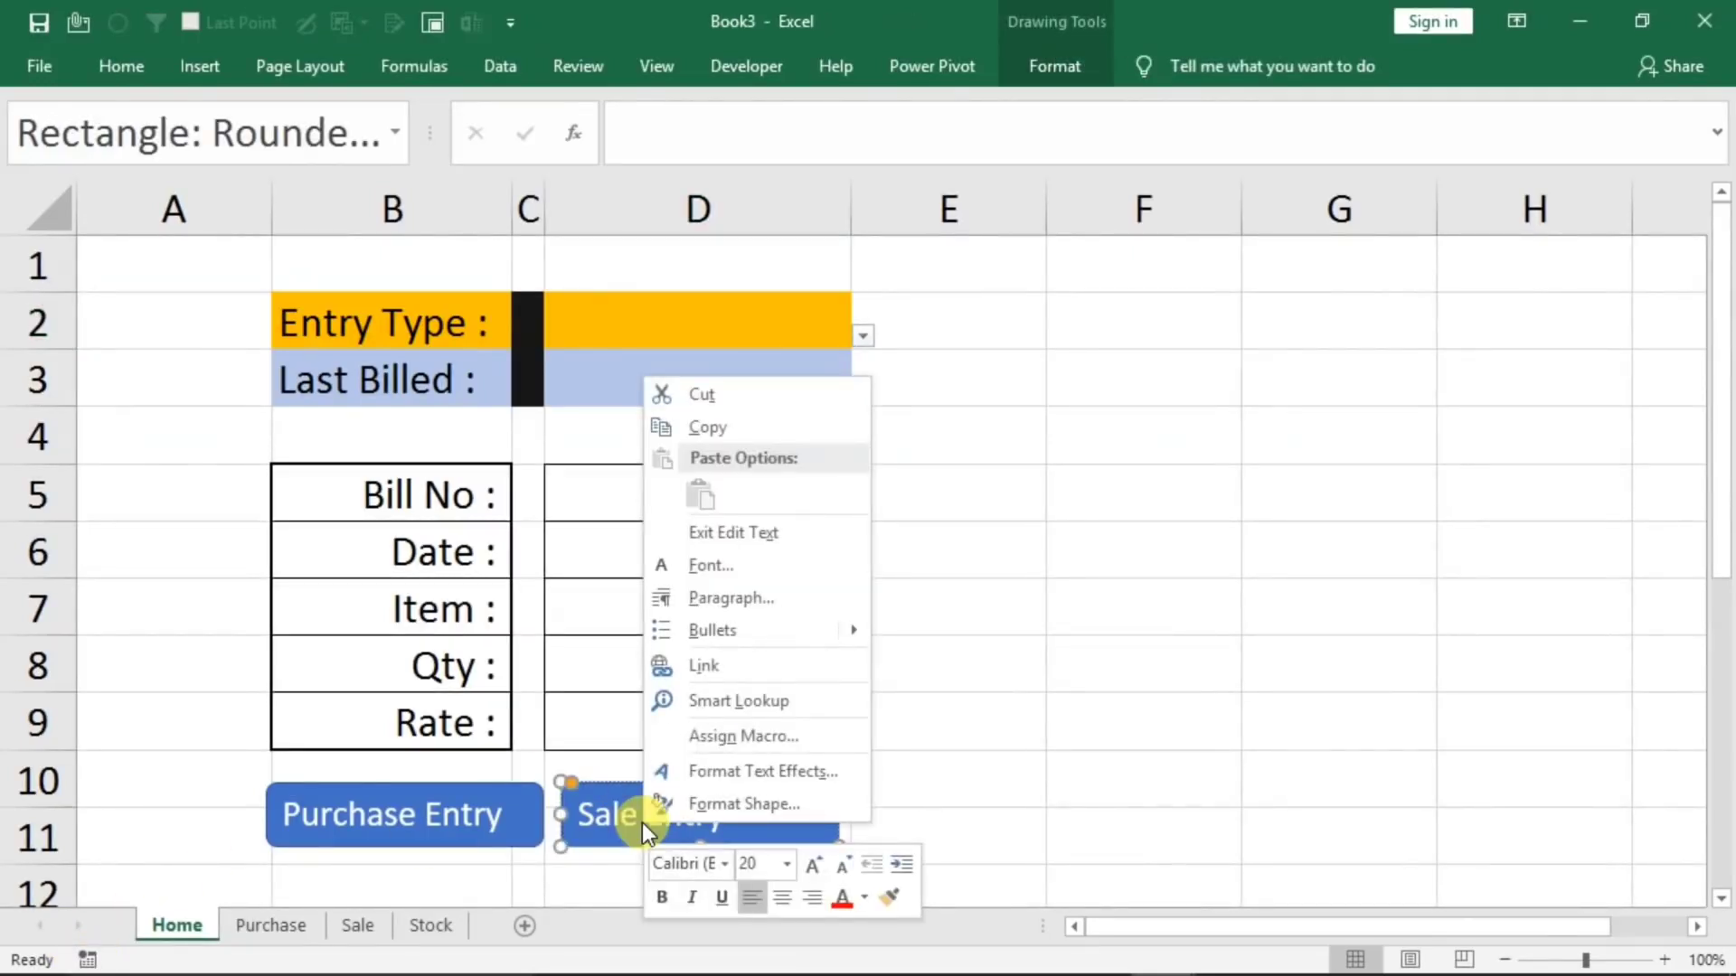
left_click(739, 735)
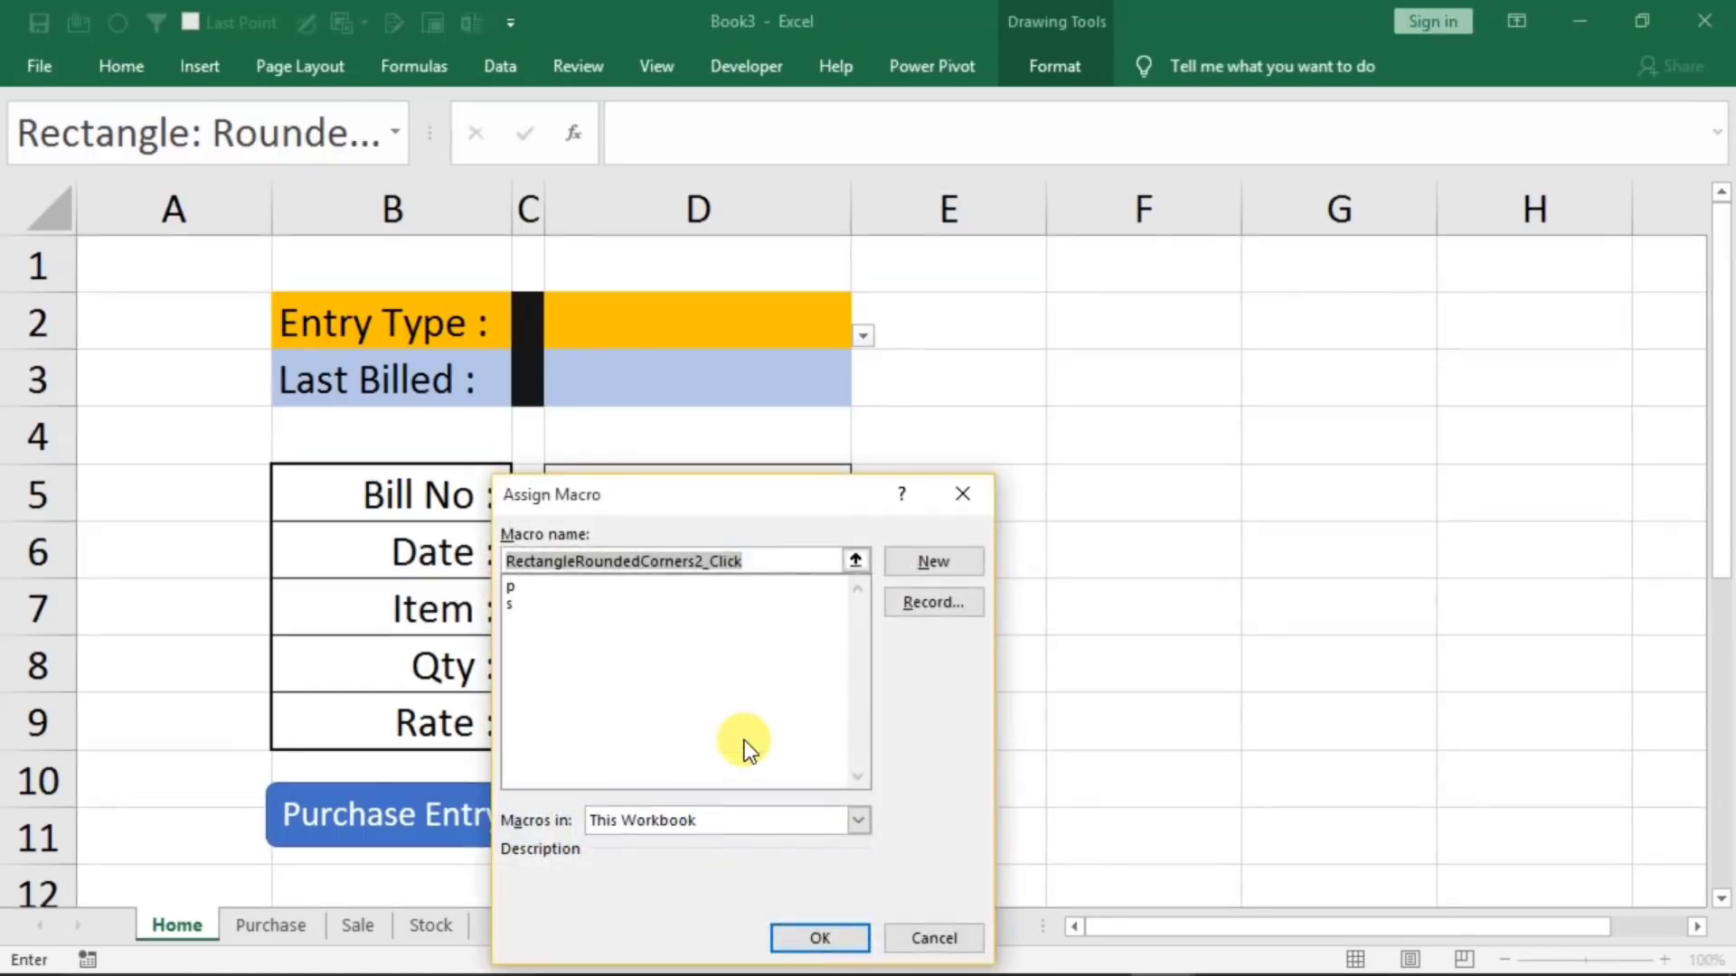
left_click(515, 606)
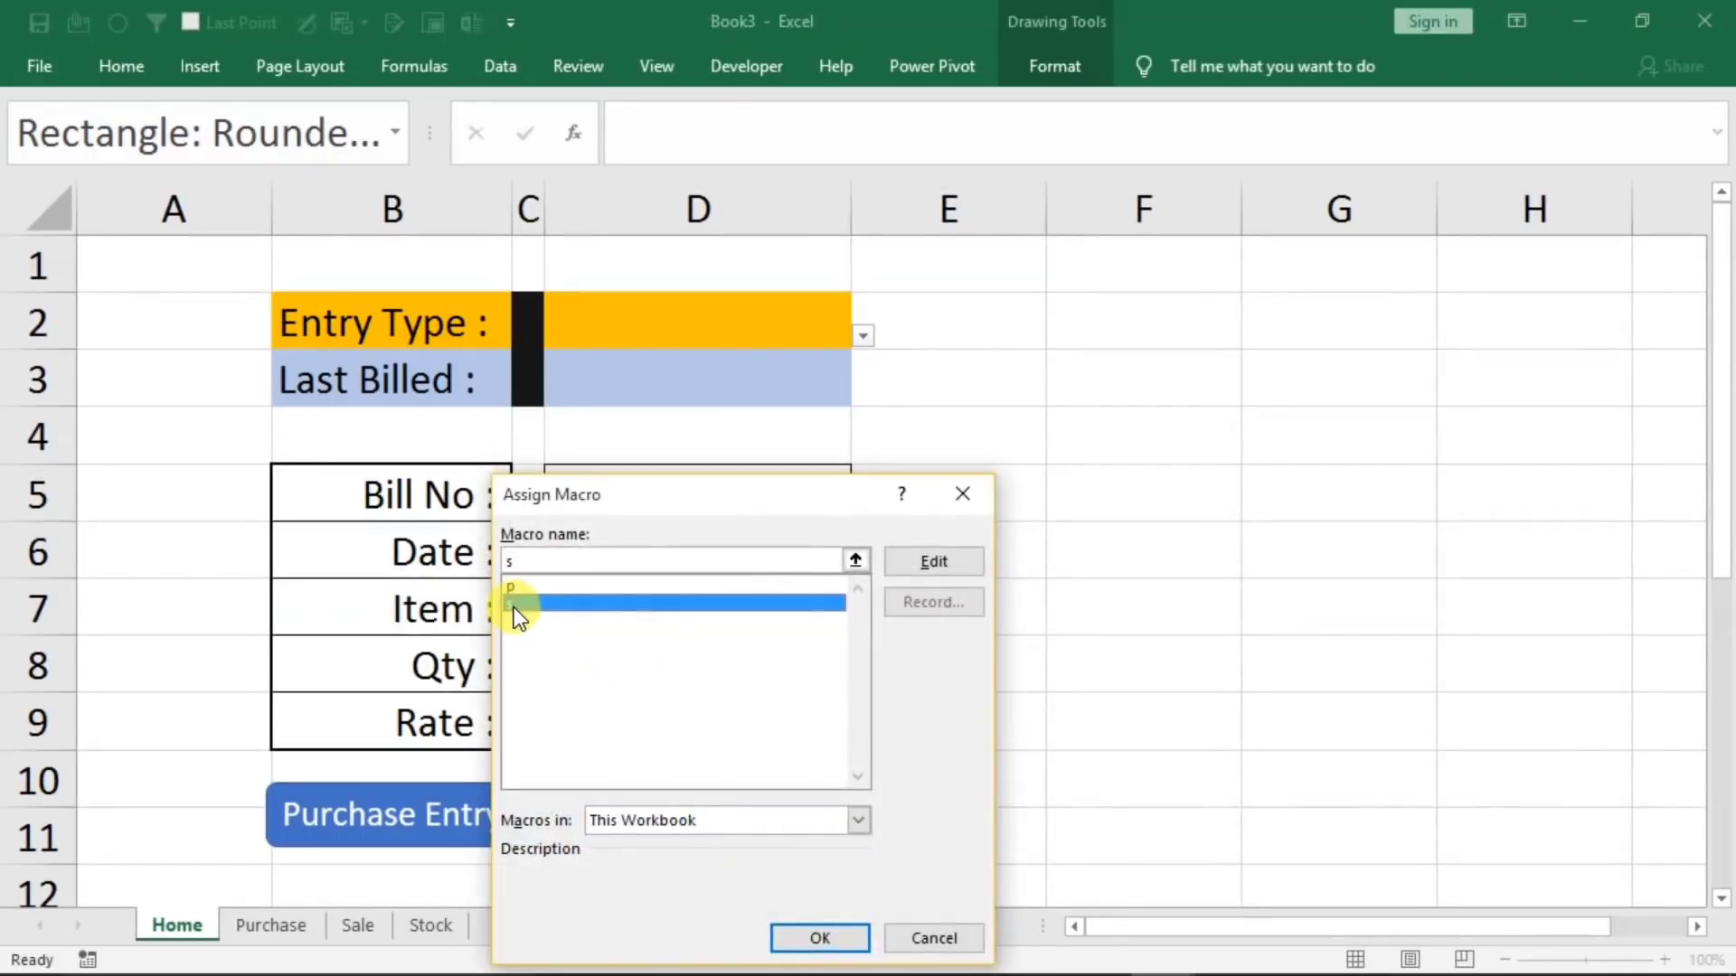
left_click(812, 933)
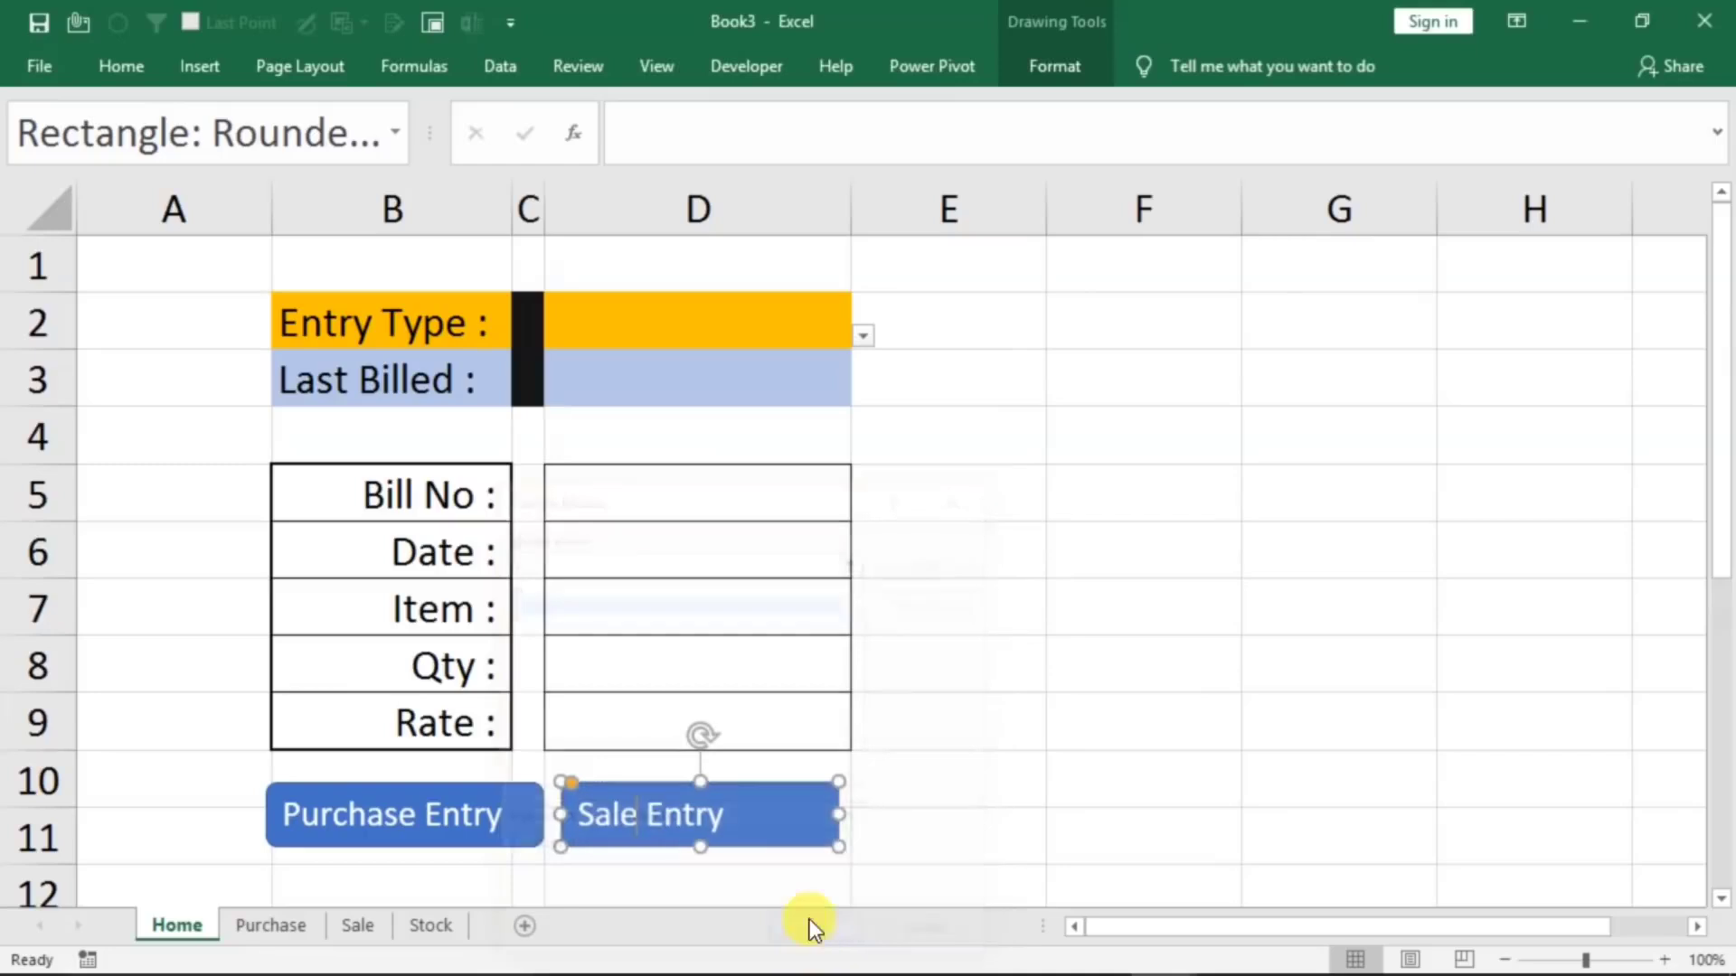
left_click(1109, 598)
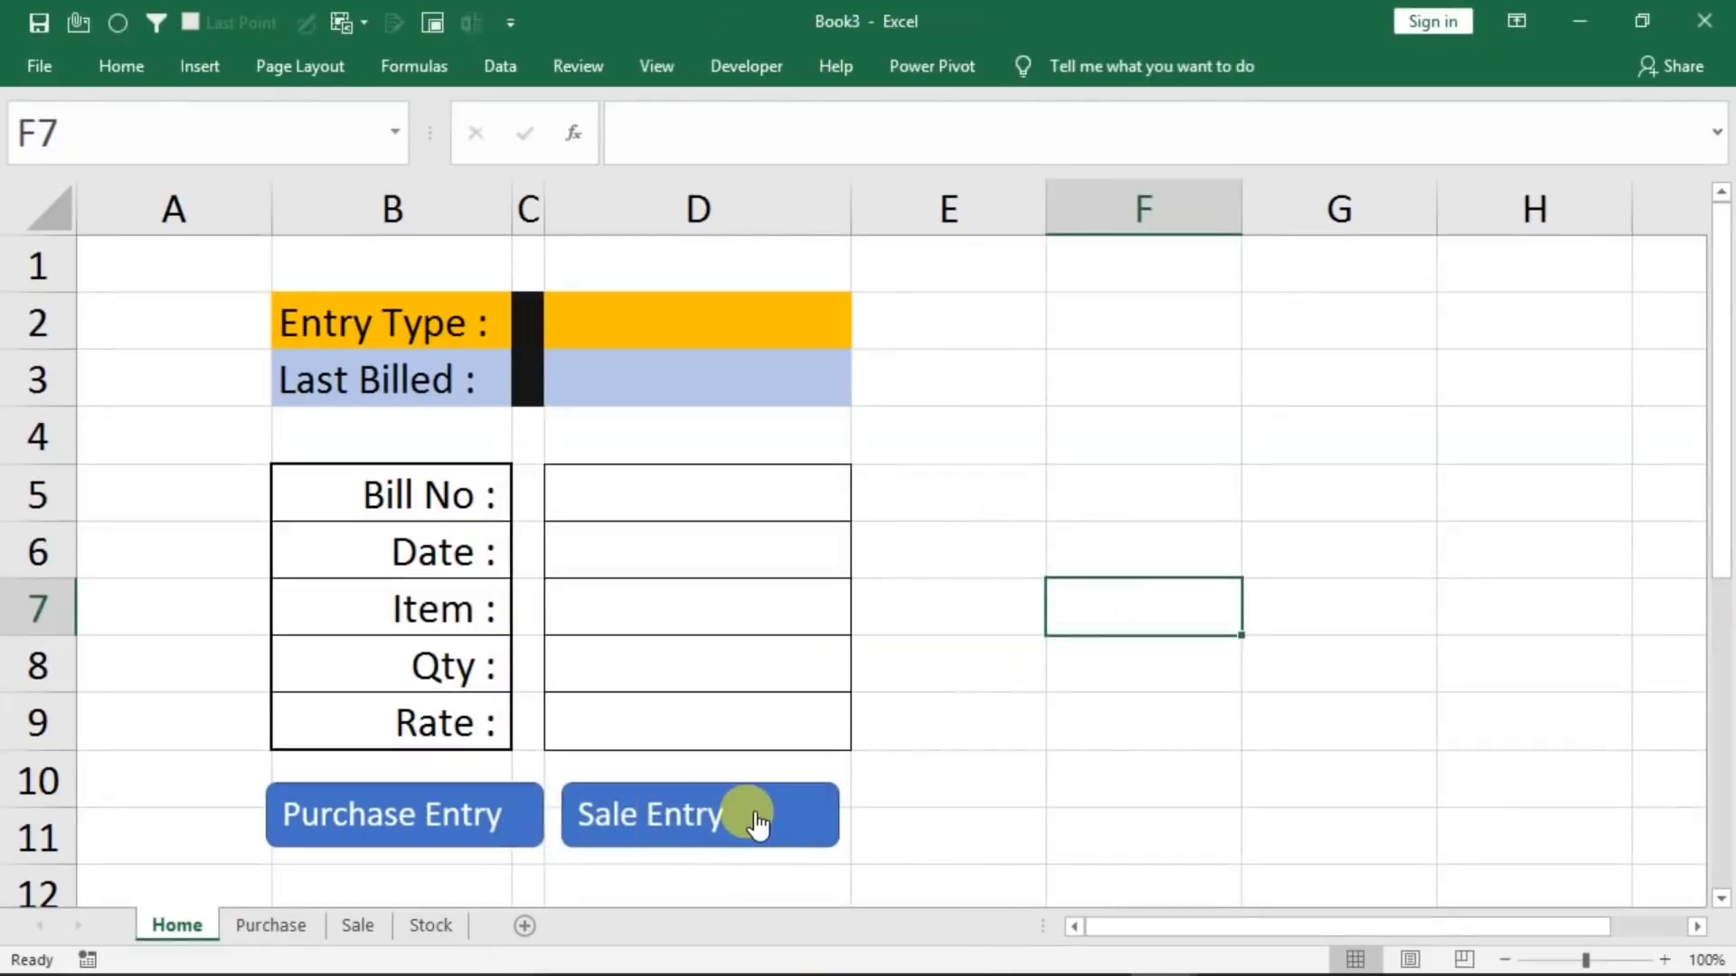
Widen the Sale sheet's Date column to fit full dates
left_click(255, 931)
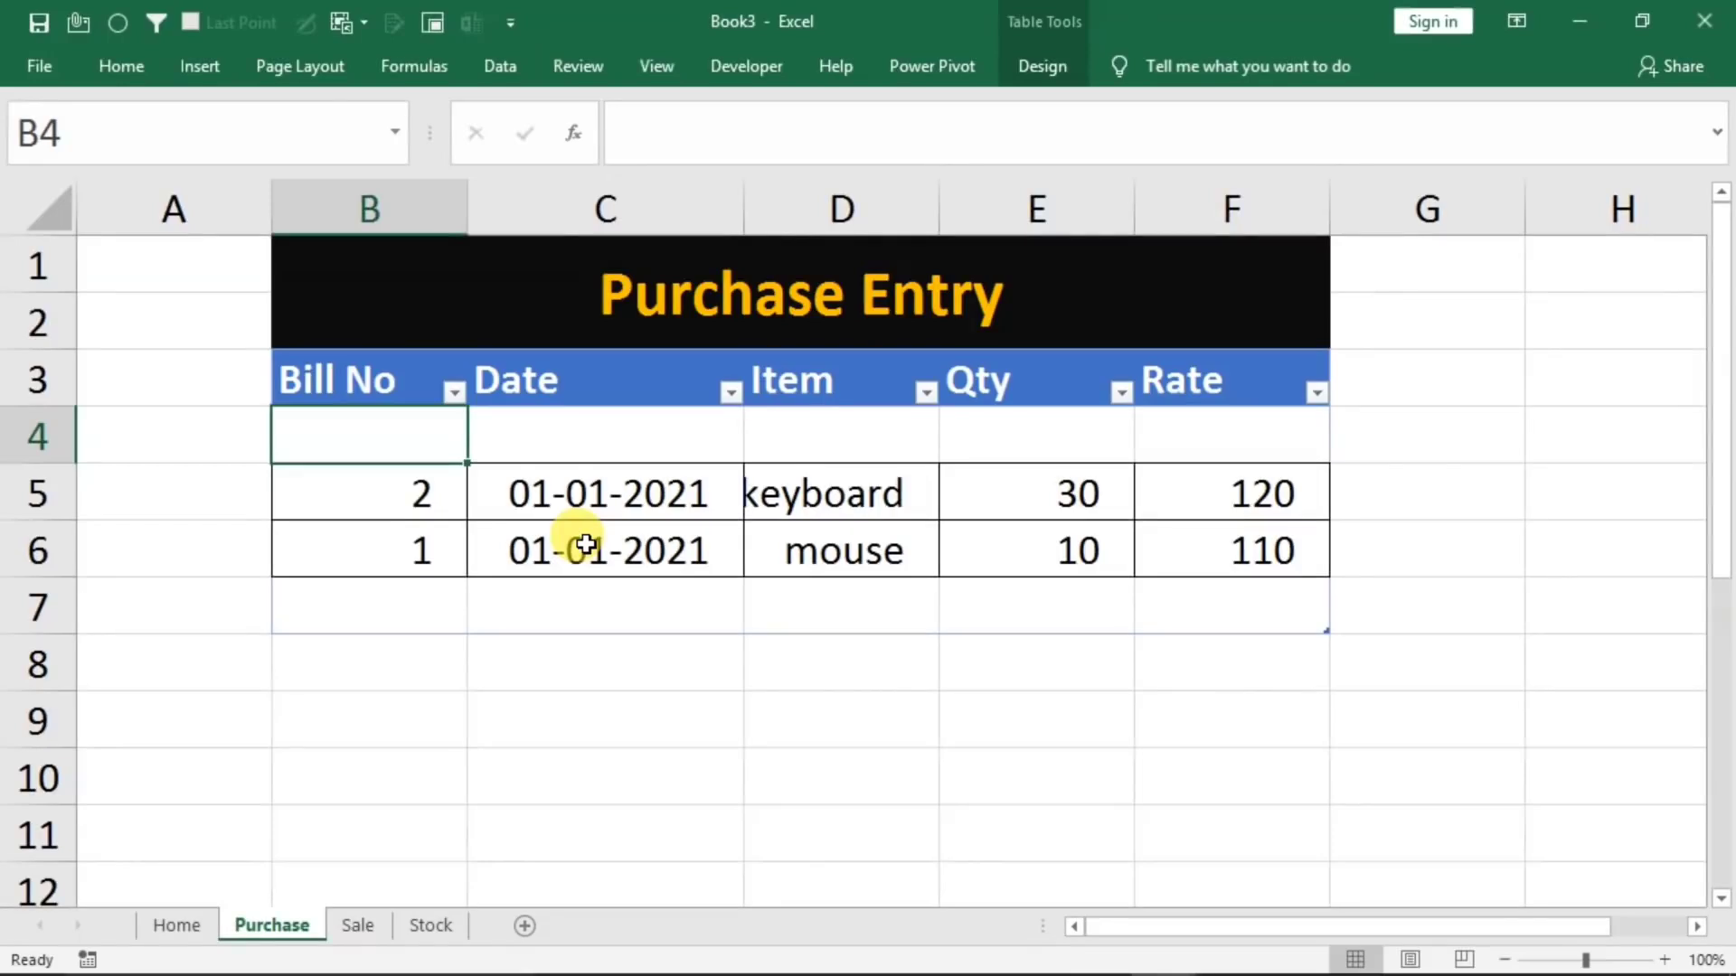
left_click(356, 924)
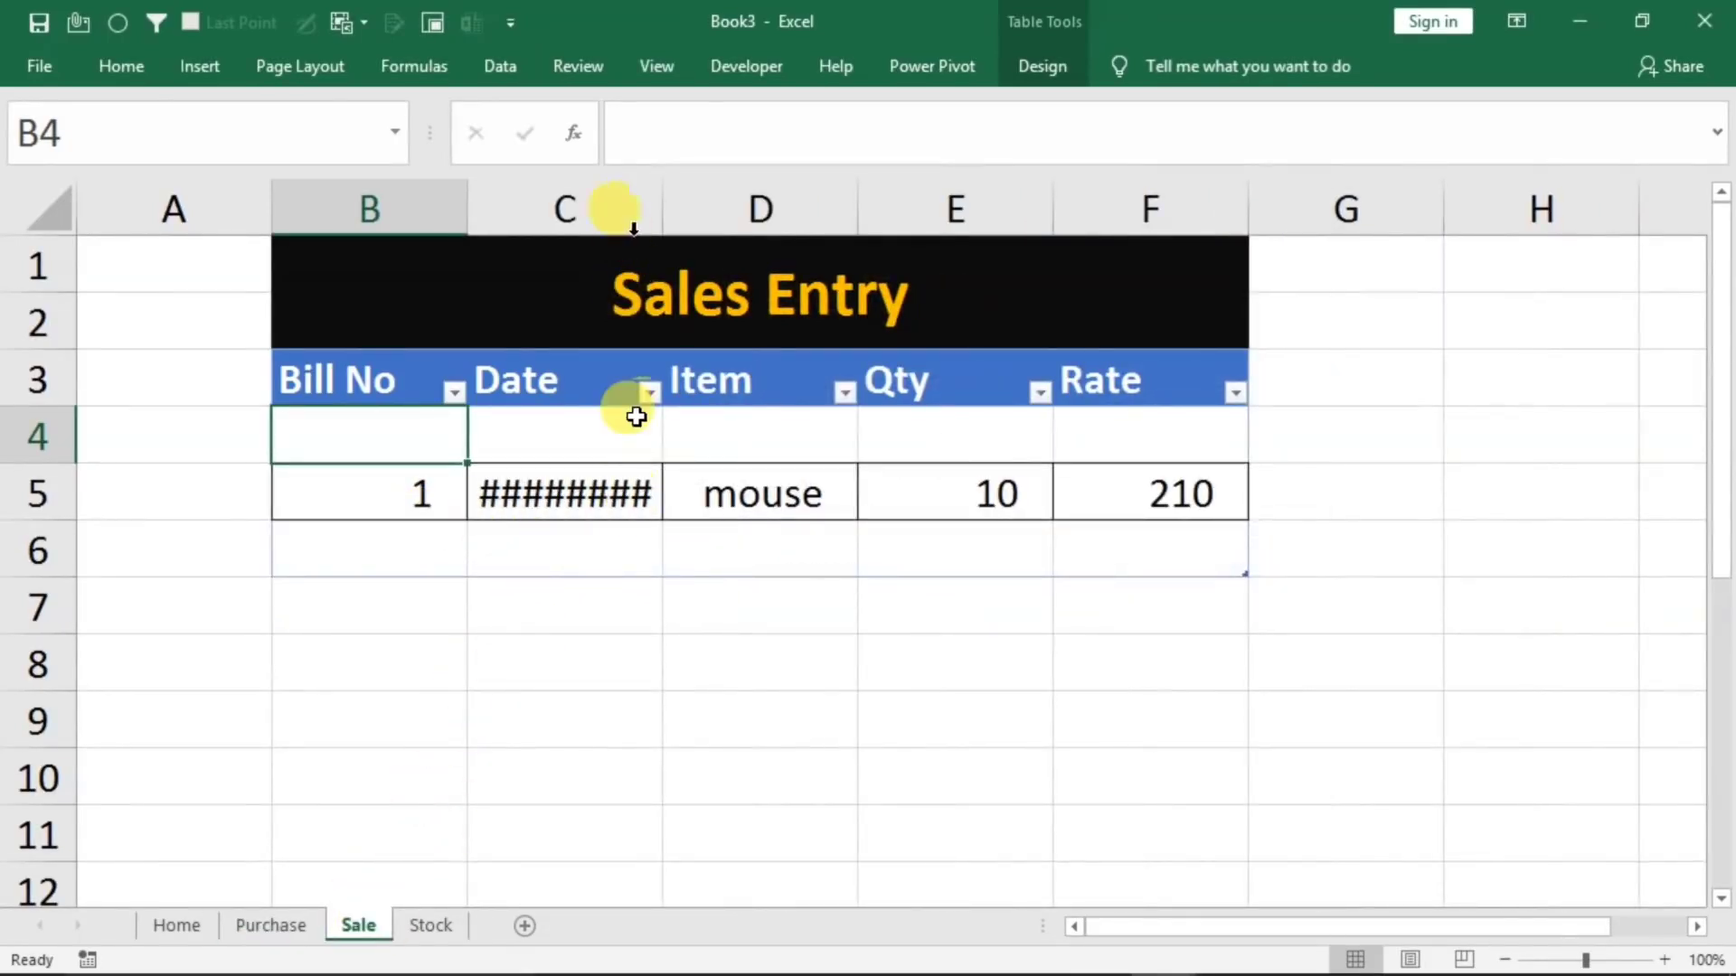
left_click_drag(662, 209, 725, 224)
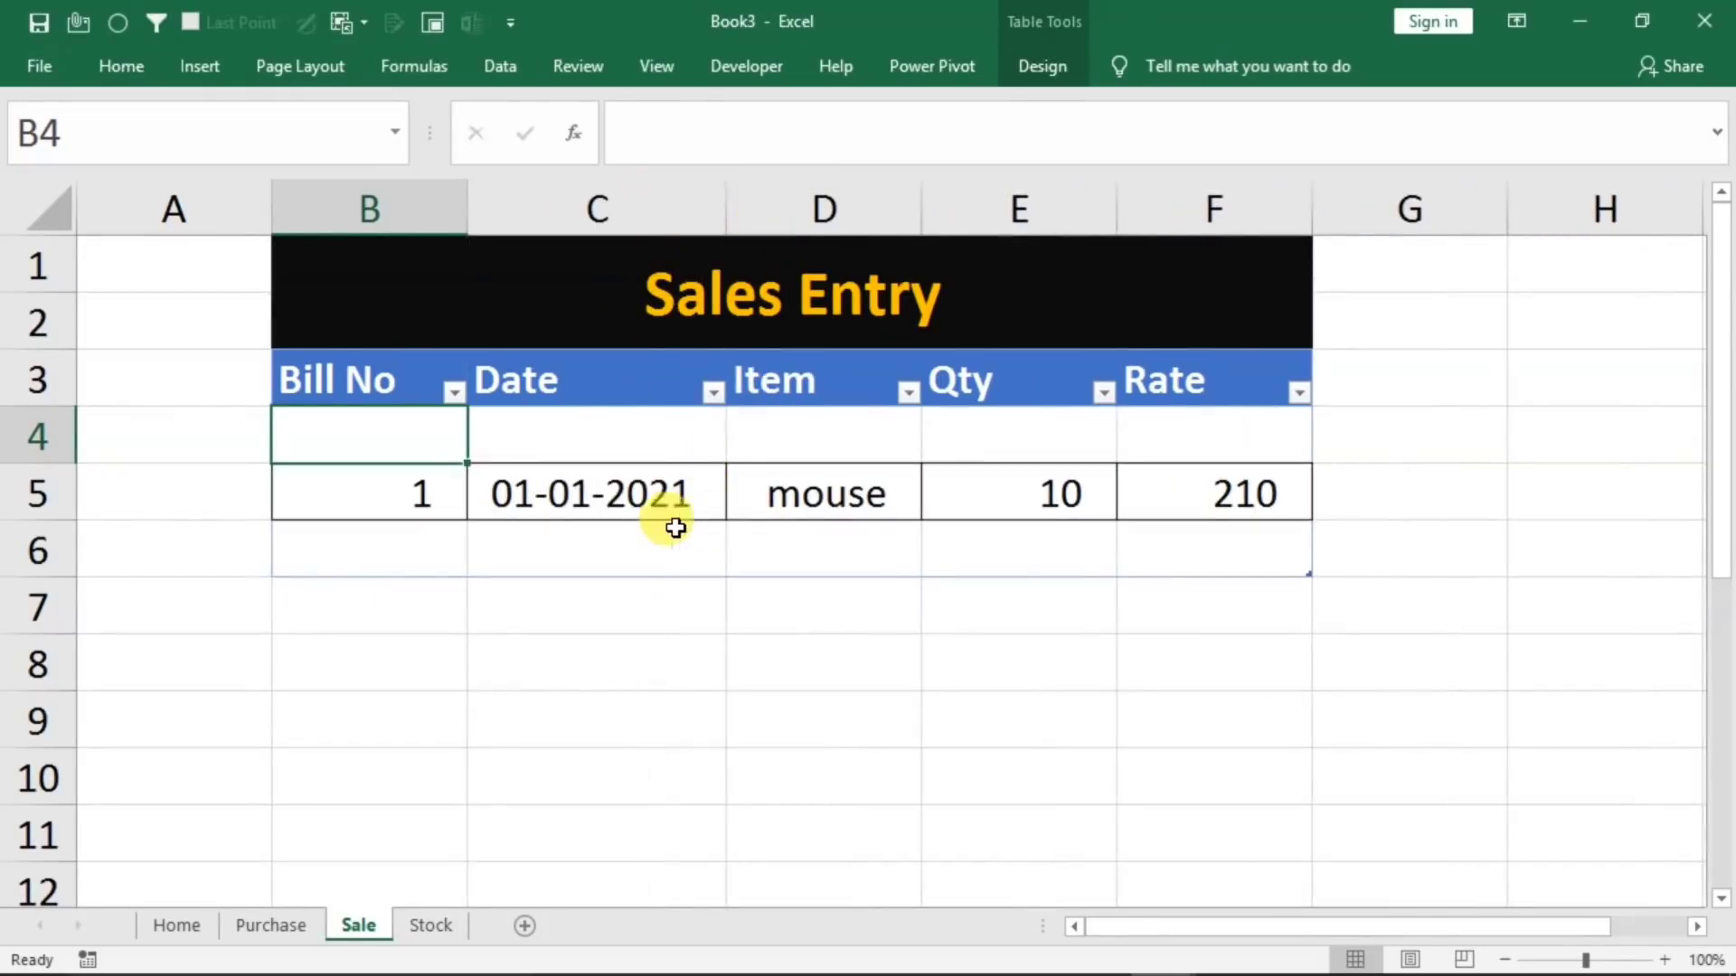
Delete row 5 with the mouse sale entry from the Sale sheet
right_click(40, 495)
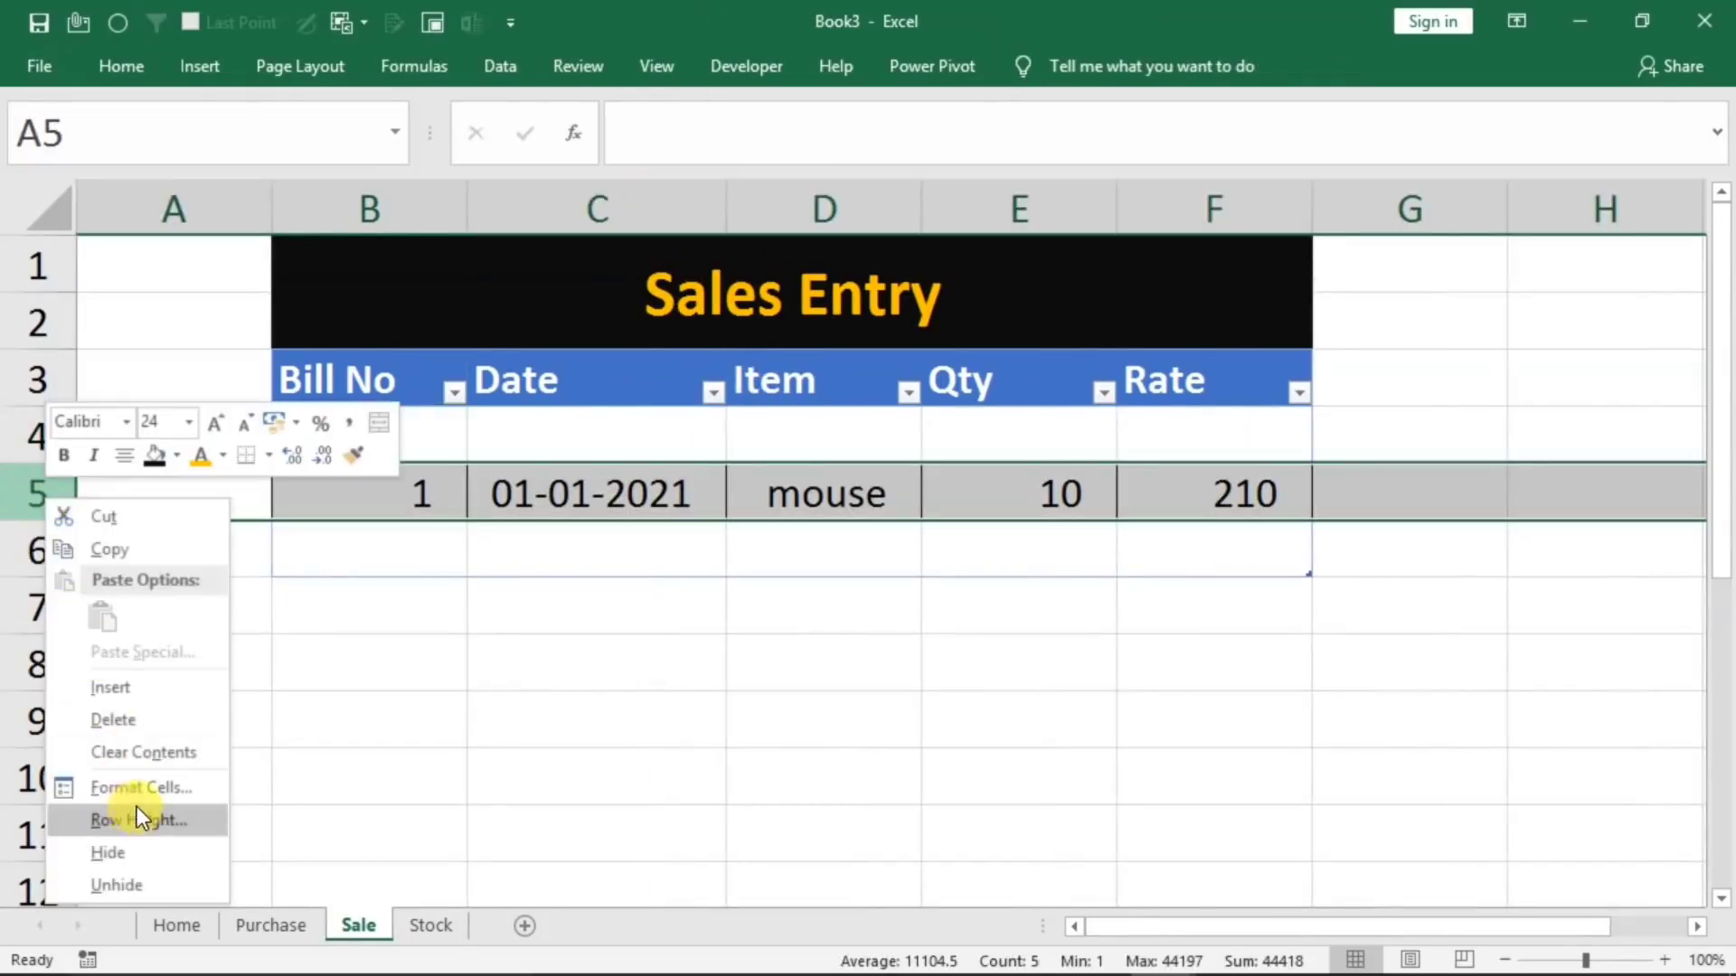
left_click(146, 720)
left_click(608, 678)
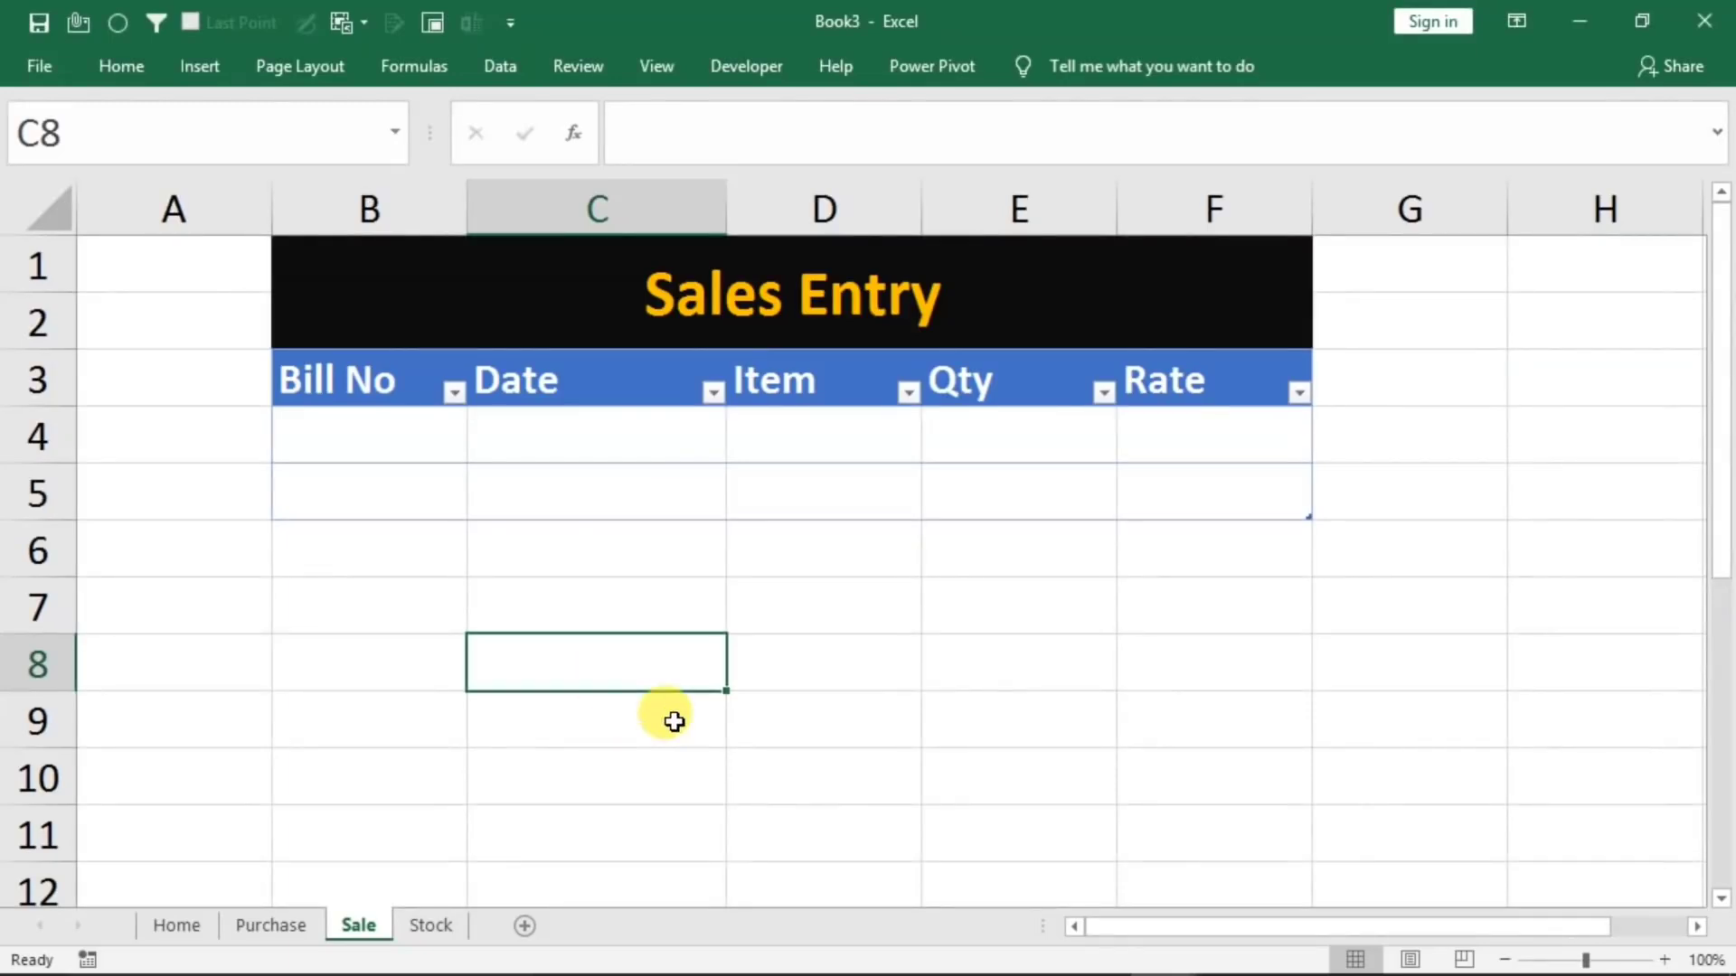
Fill the Home form with bill no 1, date 1/1/2021, item mouse, quantity 20 and rate 210
left_click(178, 926)
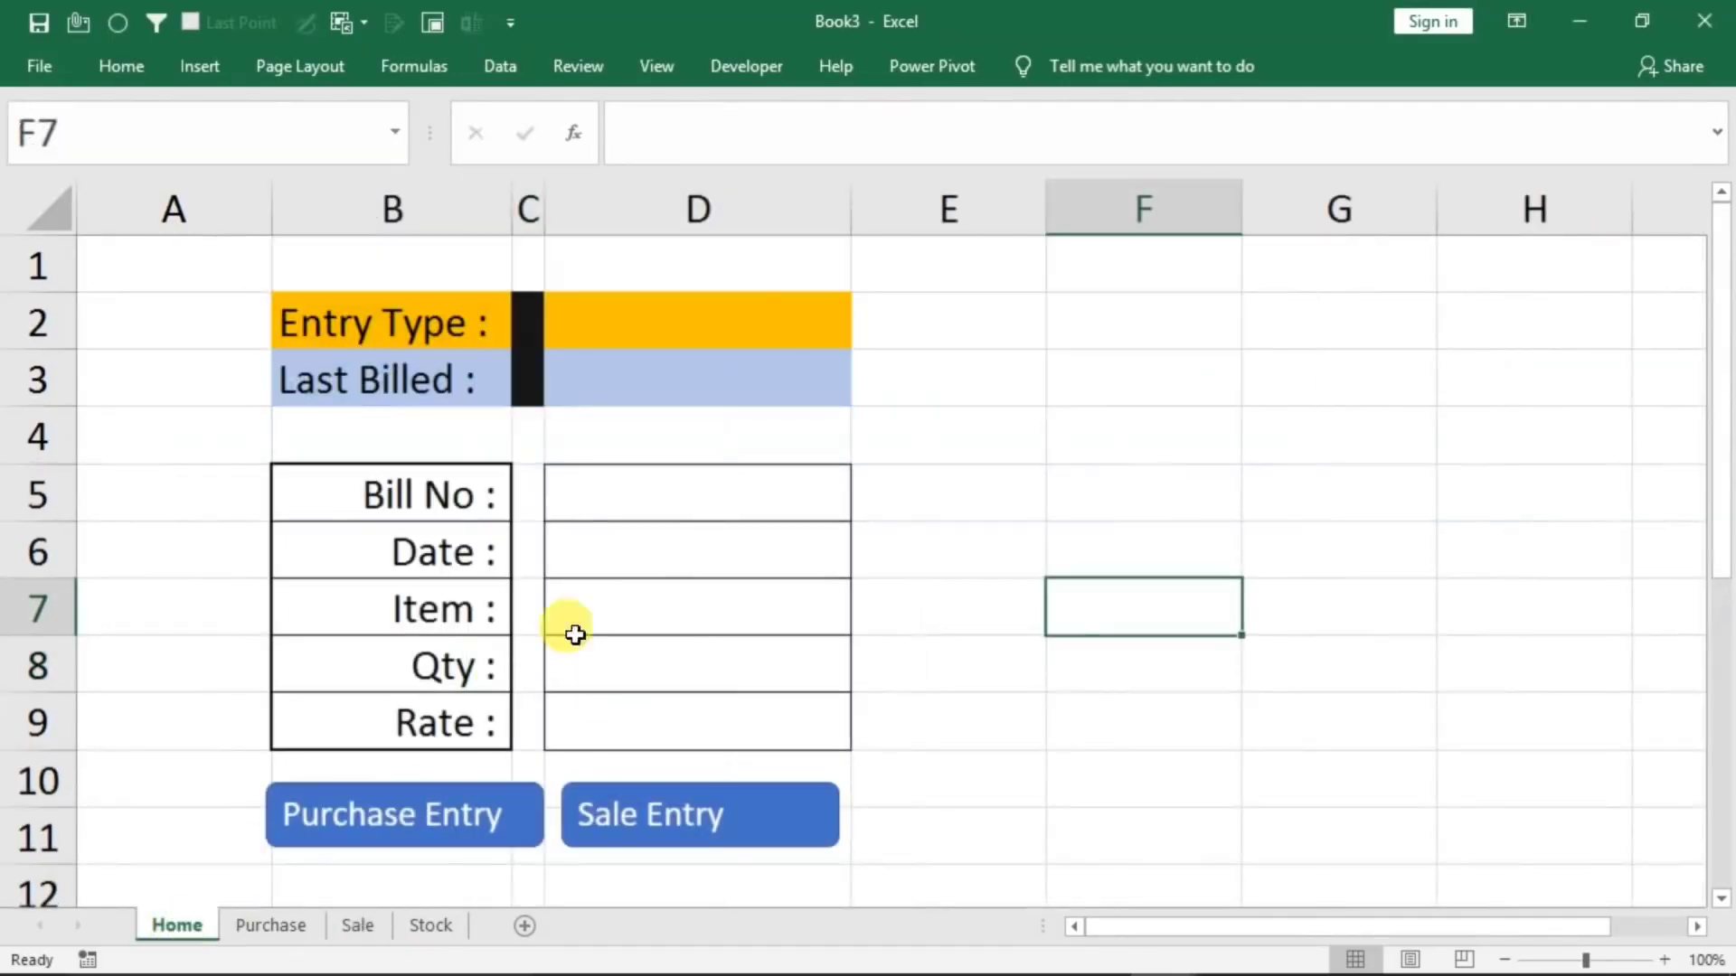
left_click(694, 493)
type("1")
key("Return")
type("1/1/2021")
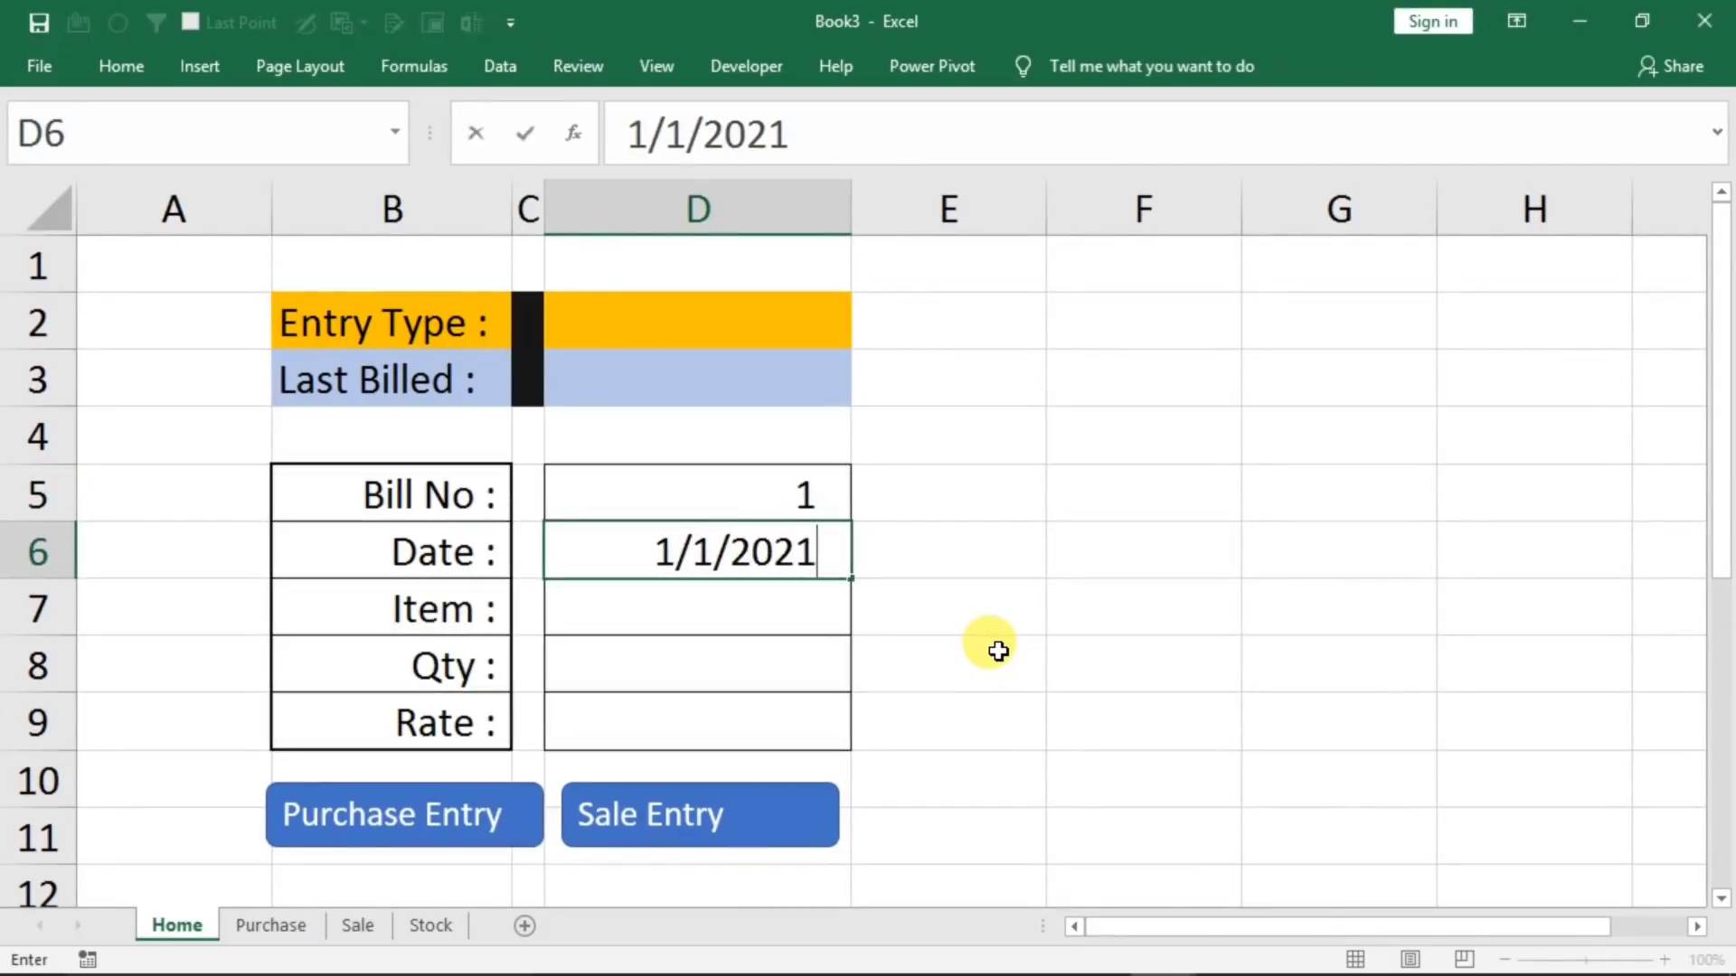
key("Return")
type("mouse")
key("Return")
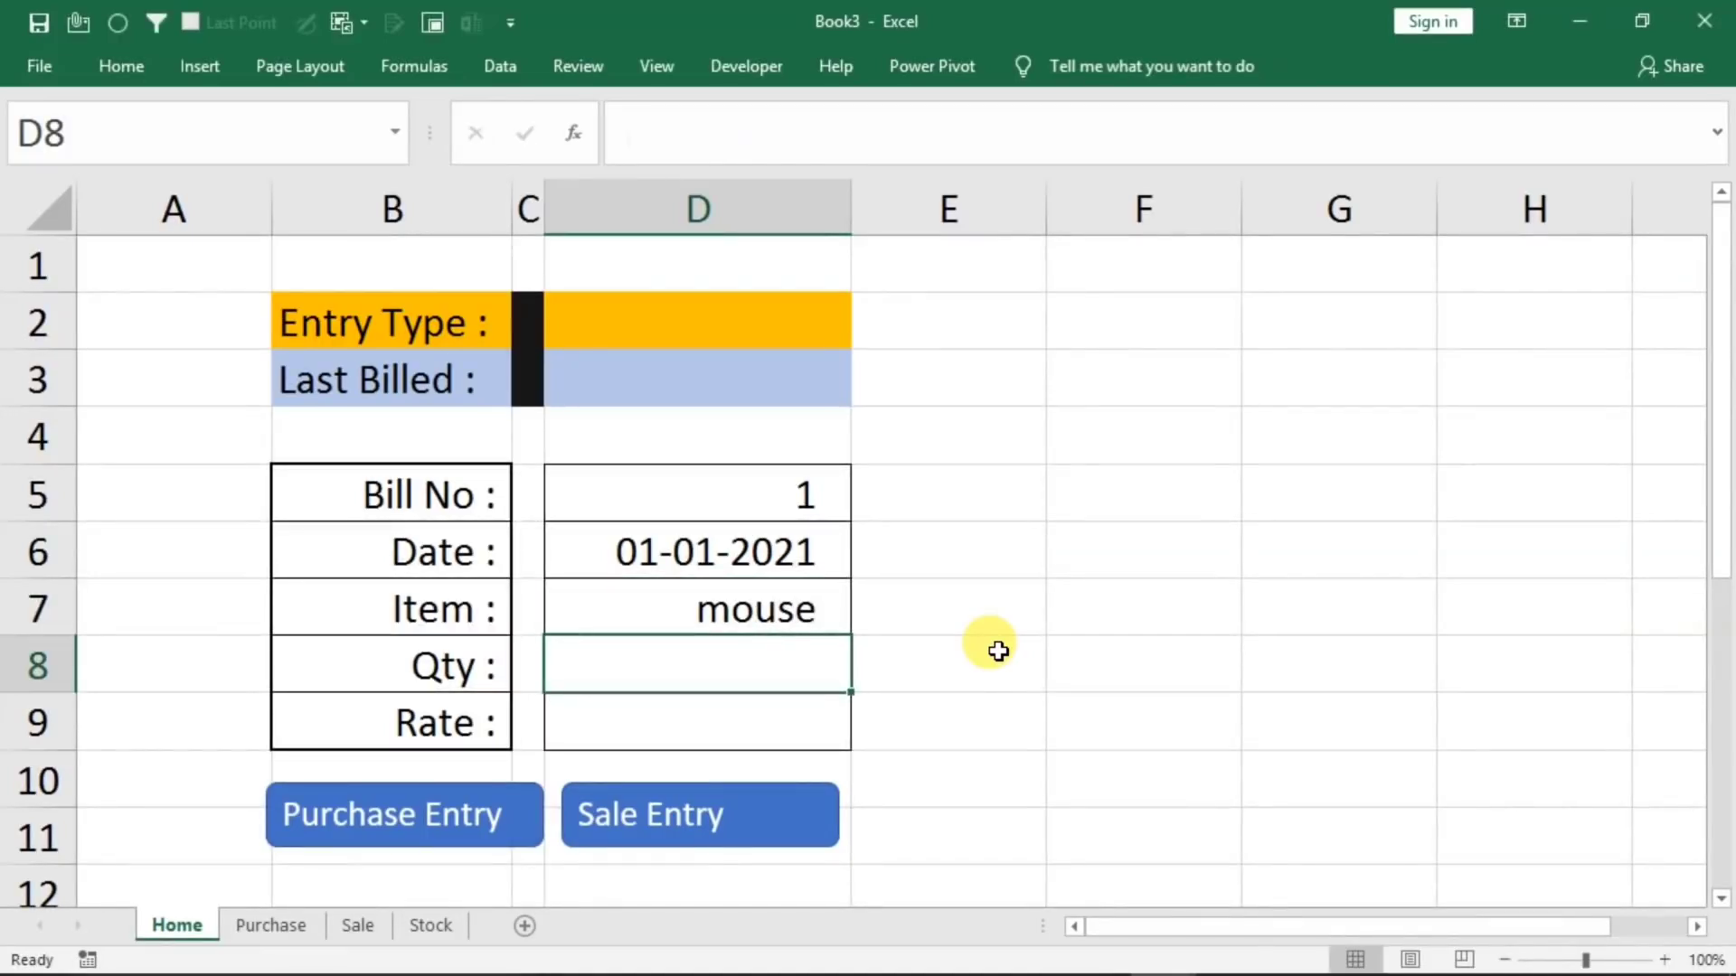
type("20")
key("Return")
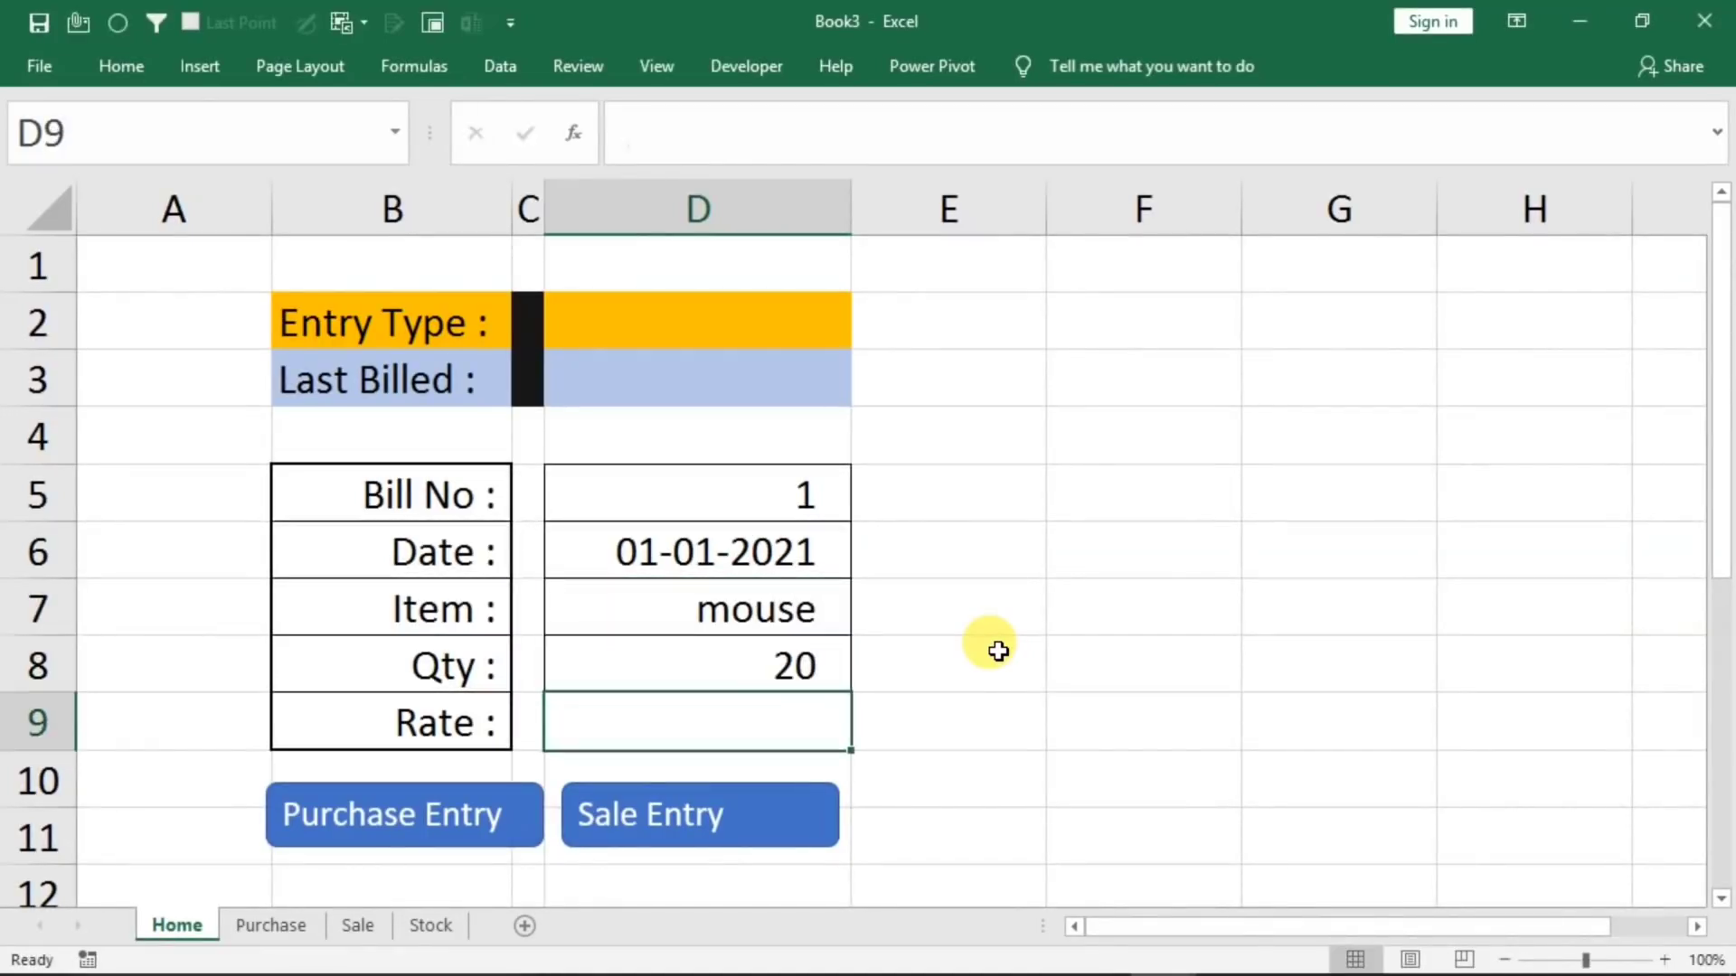
type("210")
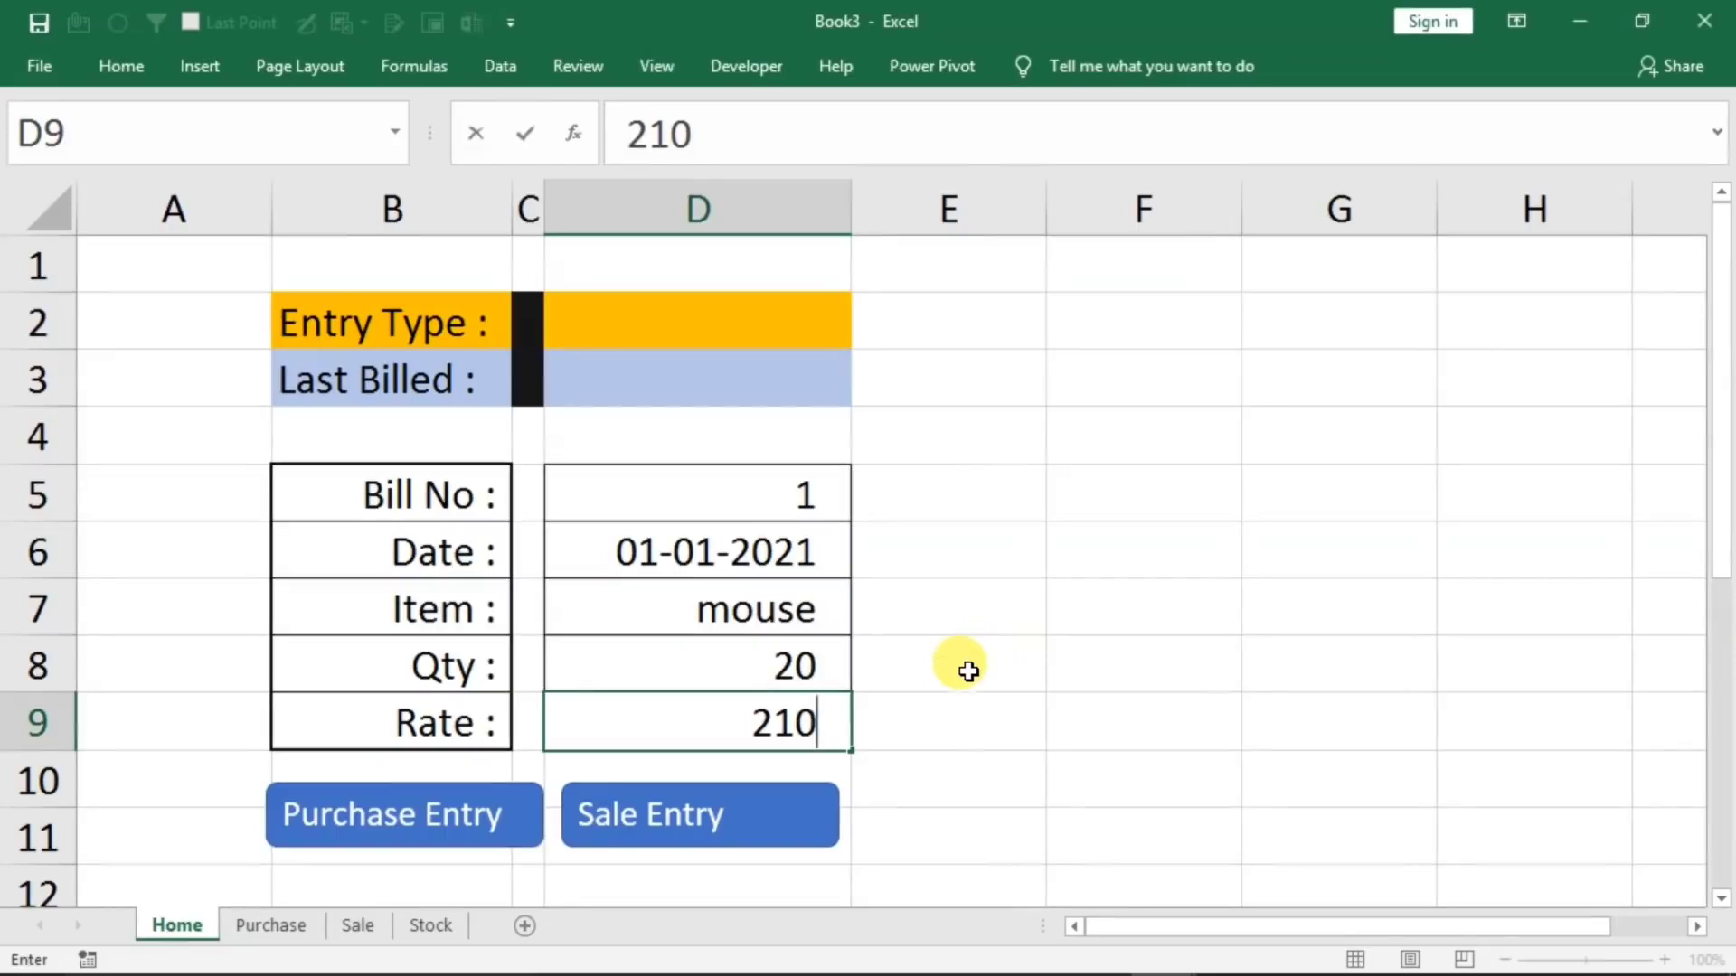
left_click(759, 665)
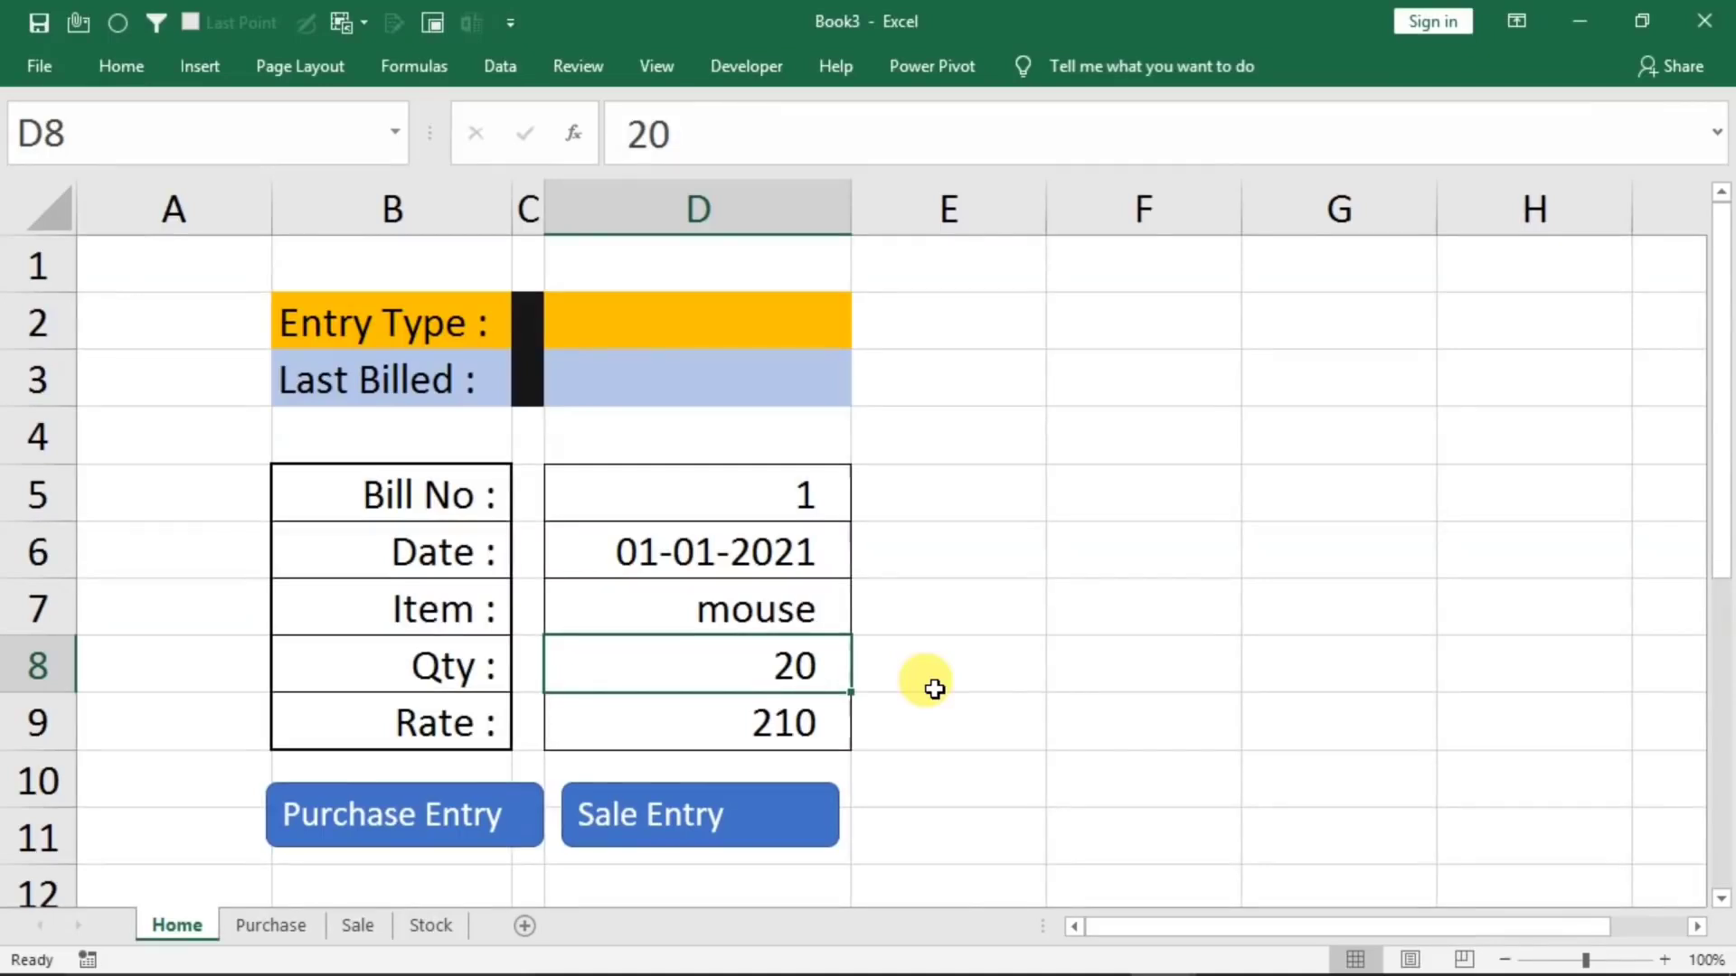
Transfer the form entry with the Sale Entry macro shape and check the Sale and Stock sheets
left_click(730, 814)
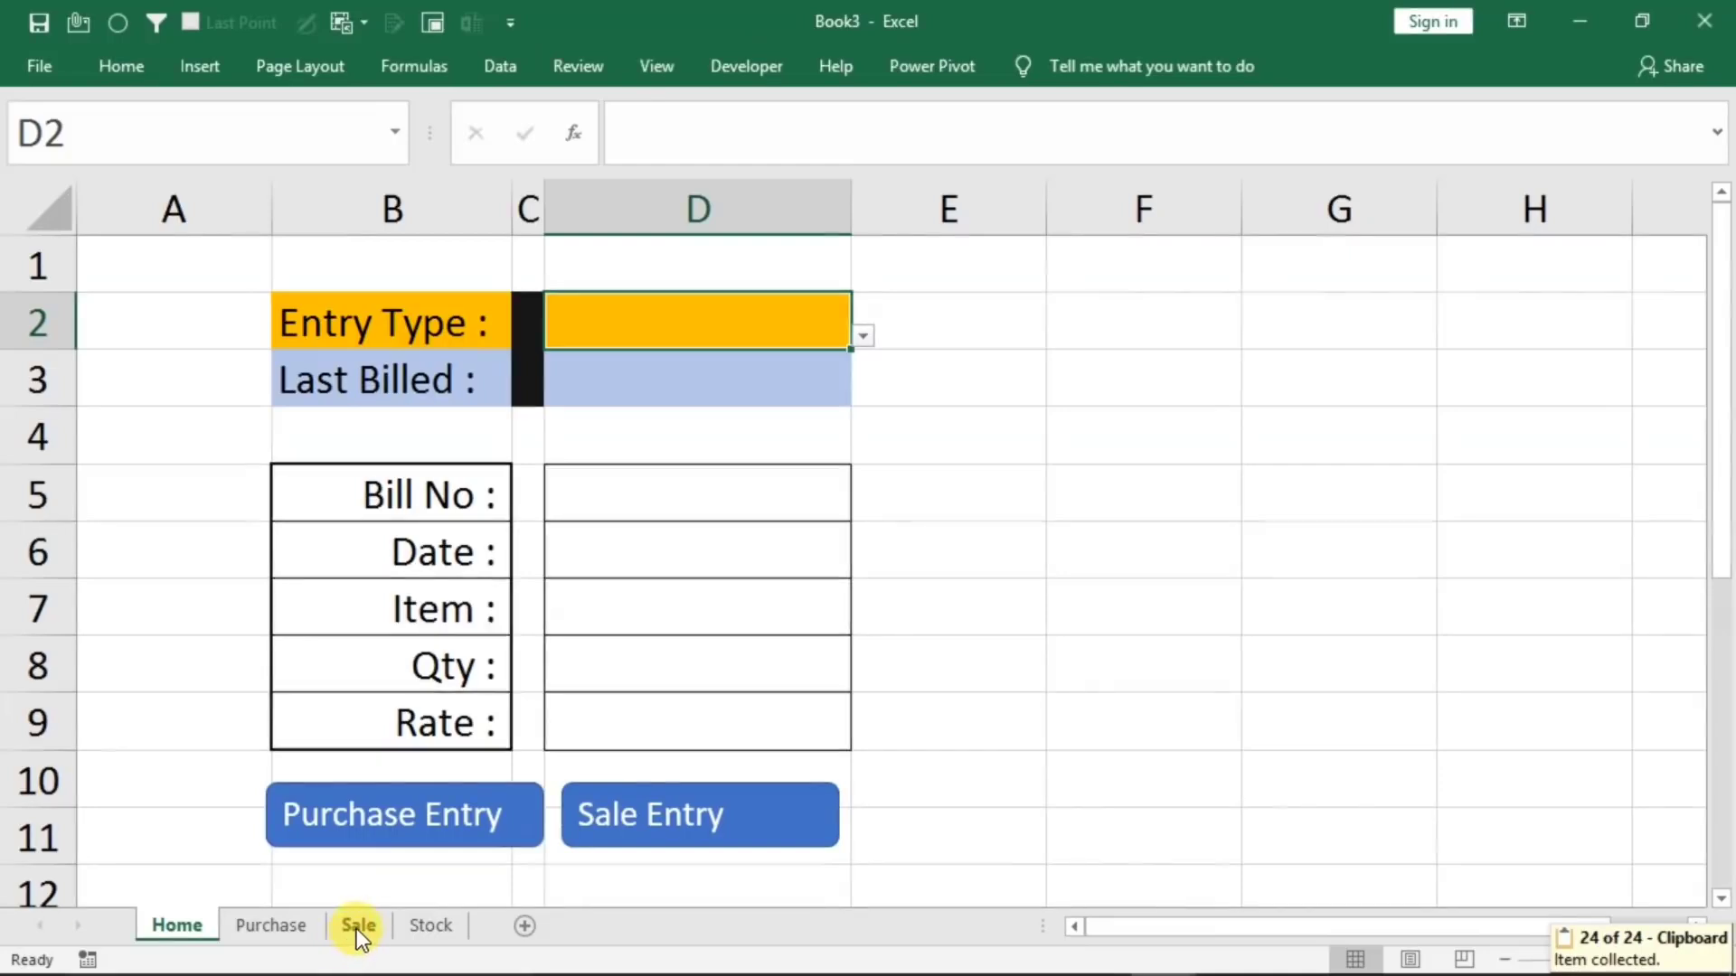
left_click(357, 928)
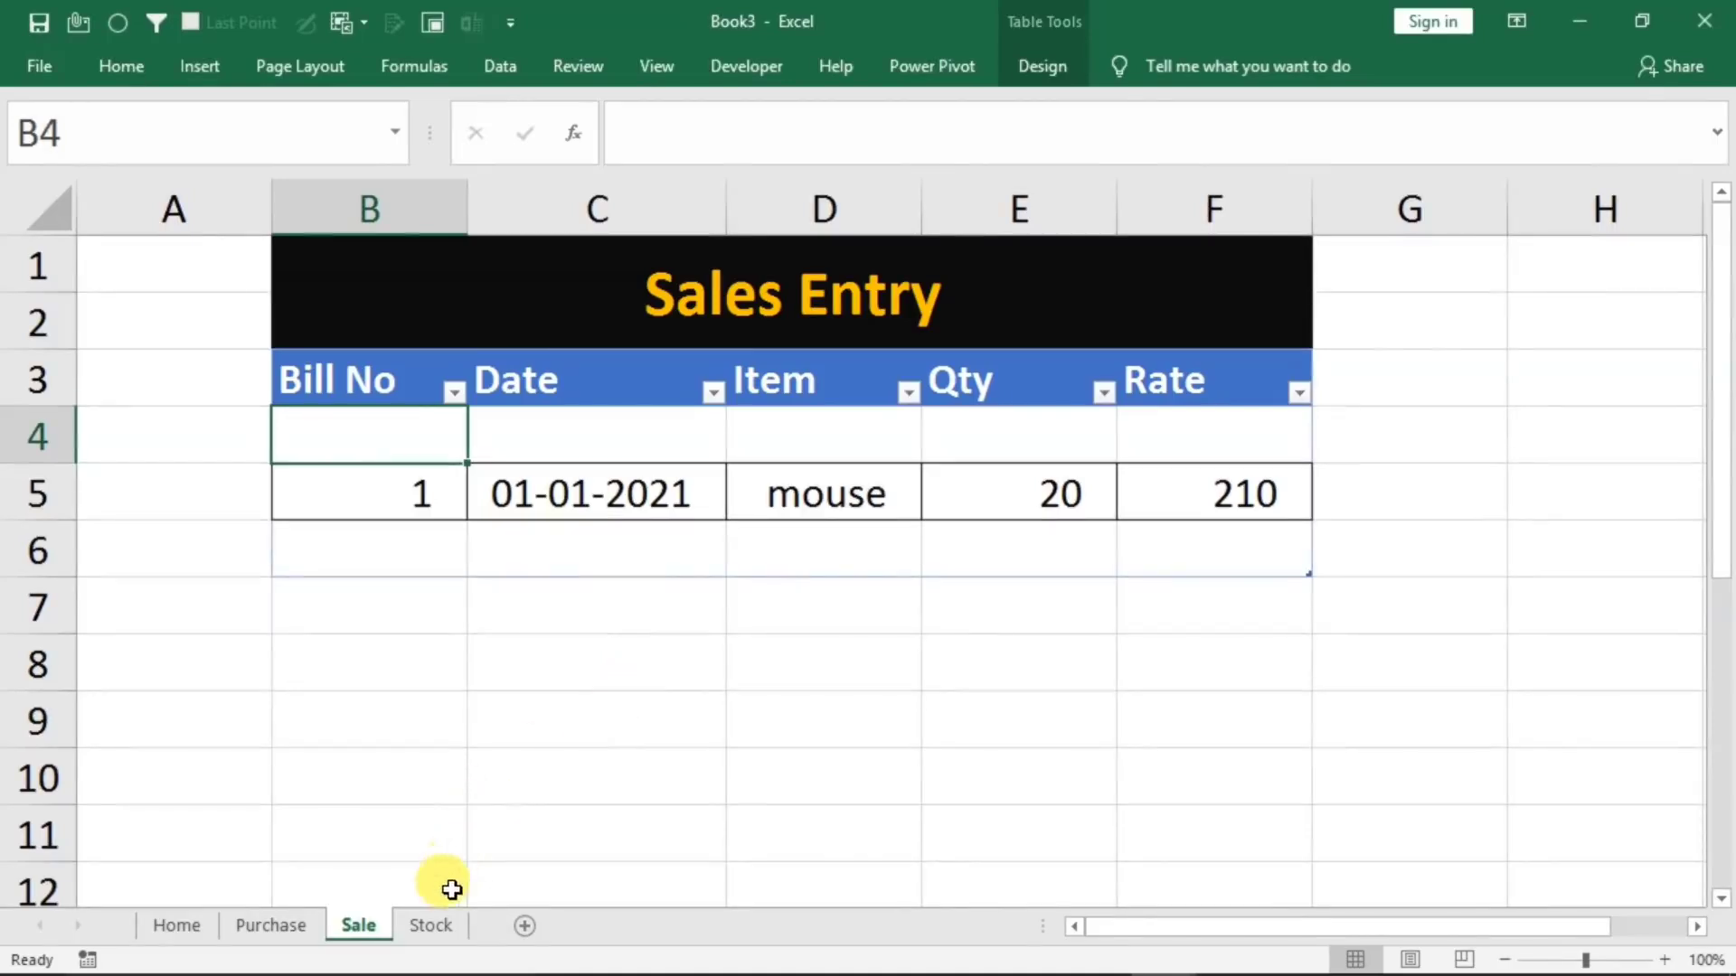
left_click(432, 924)
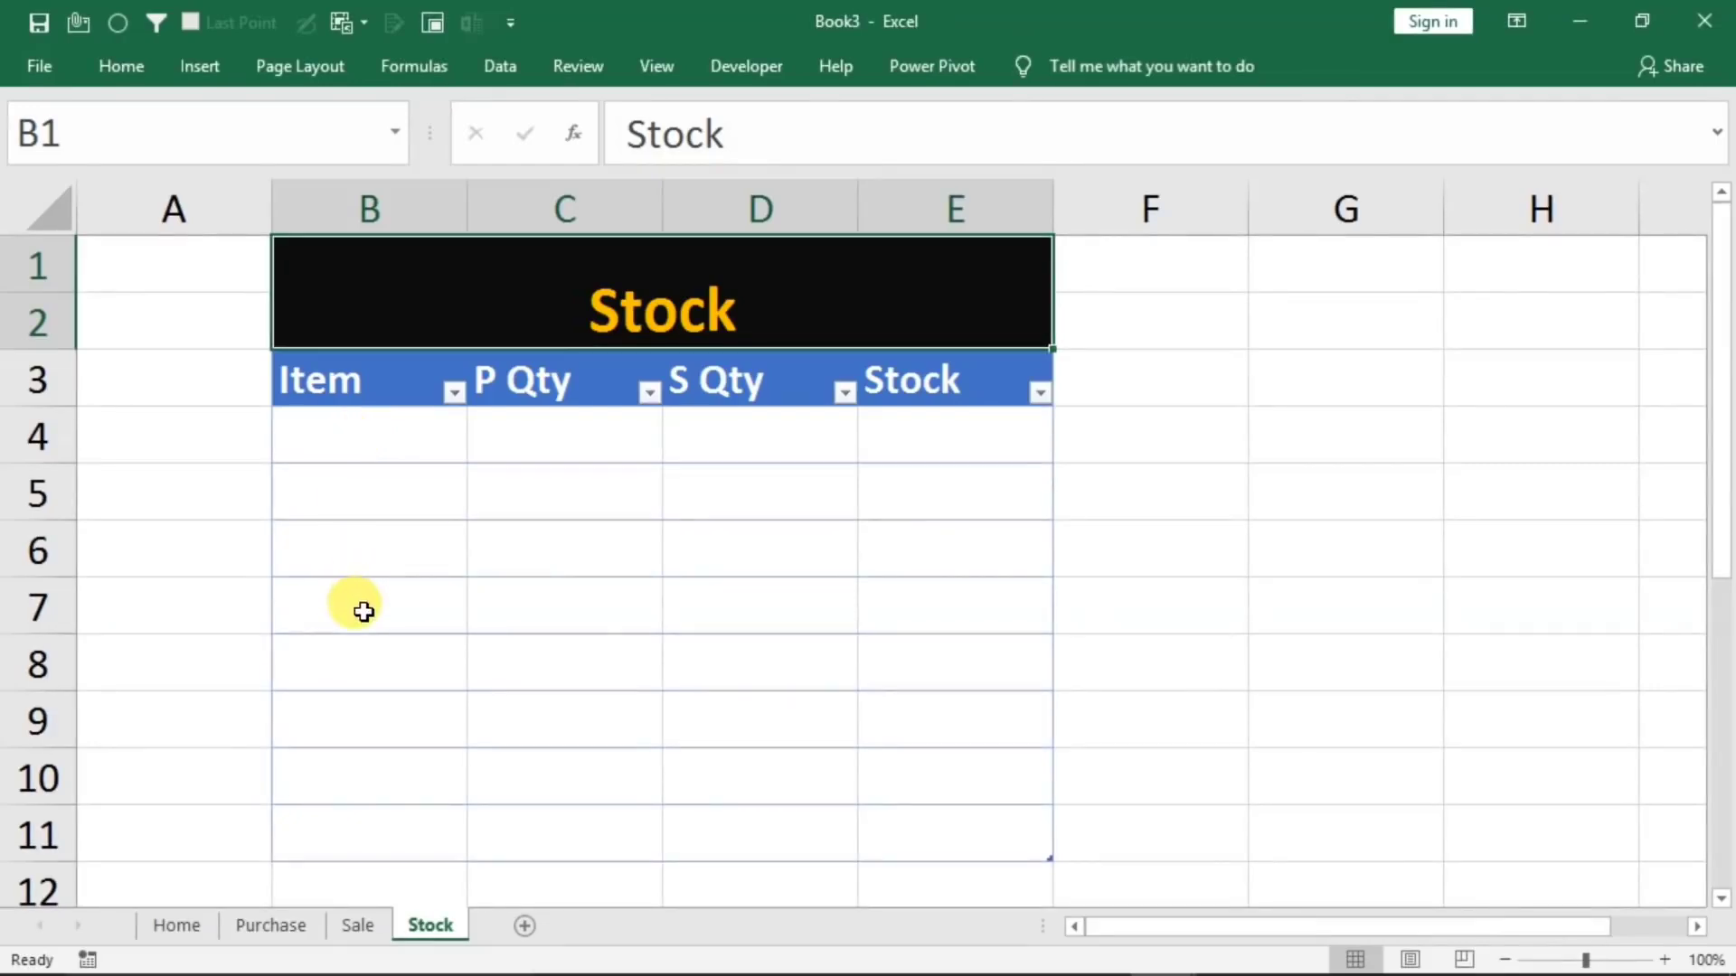
Auto-fit the Purchase sheet's Item column D to its contents
left_click(237, 924)
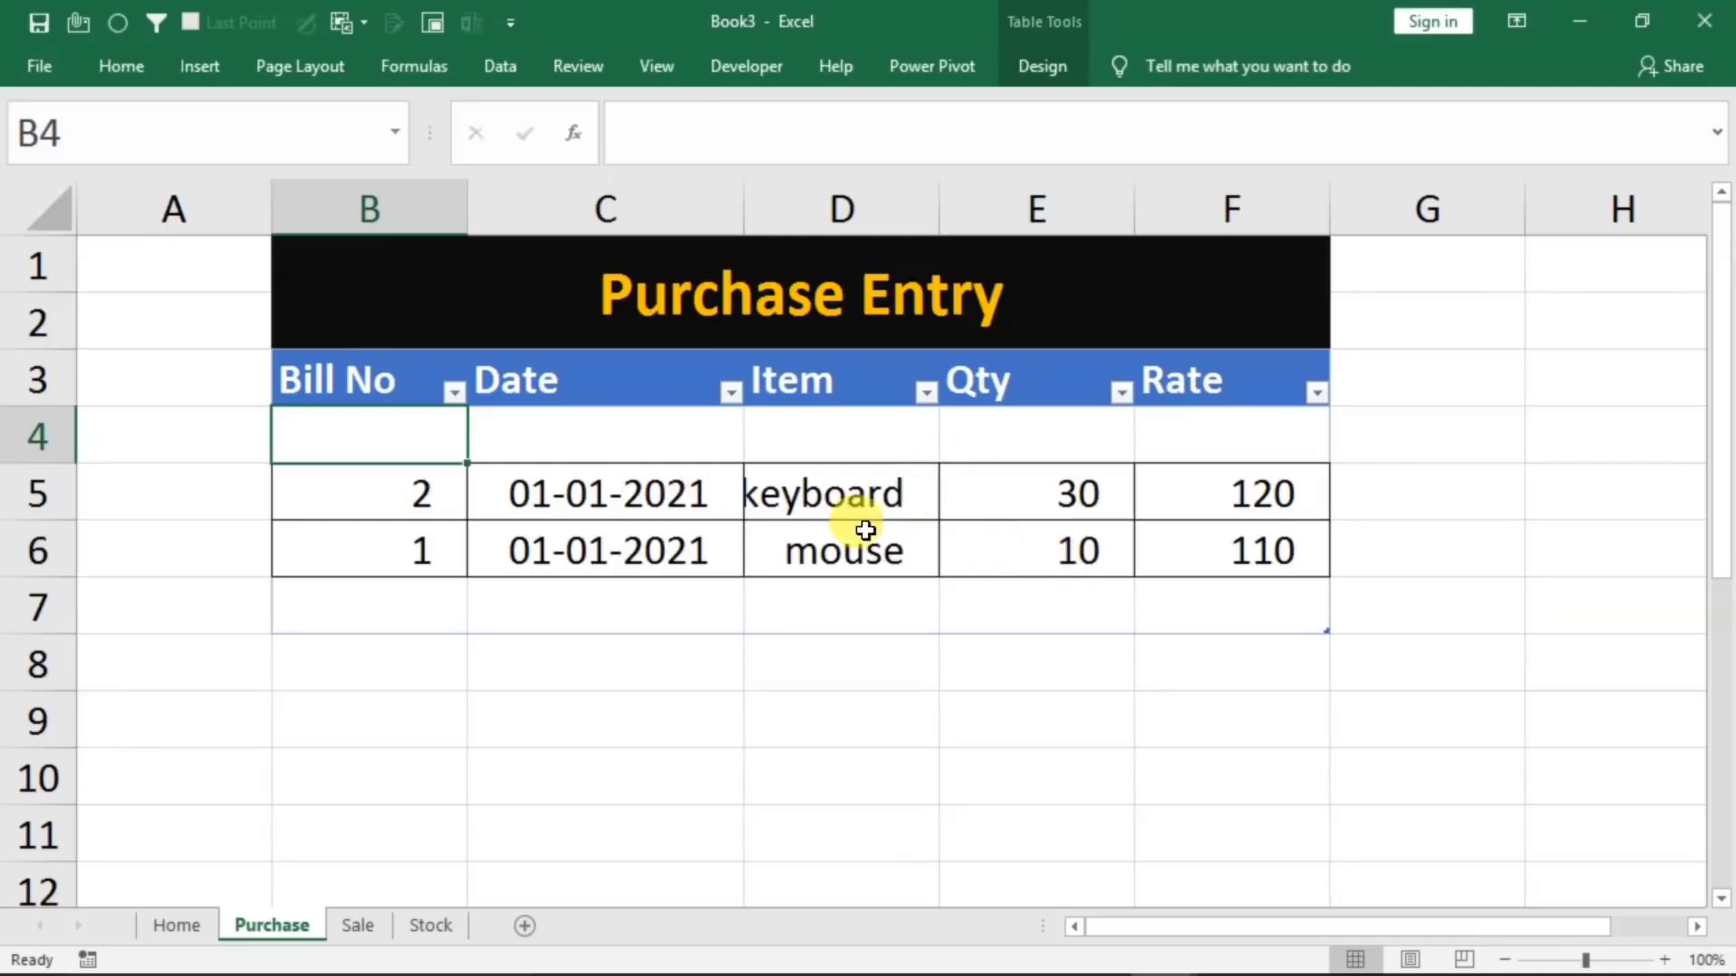
left_click(930, 207)
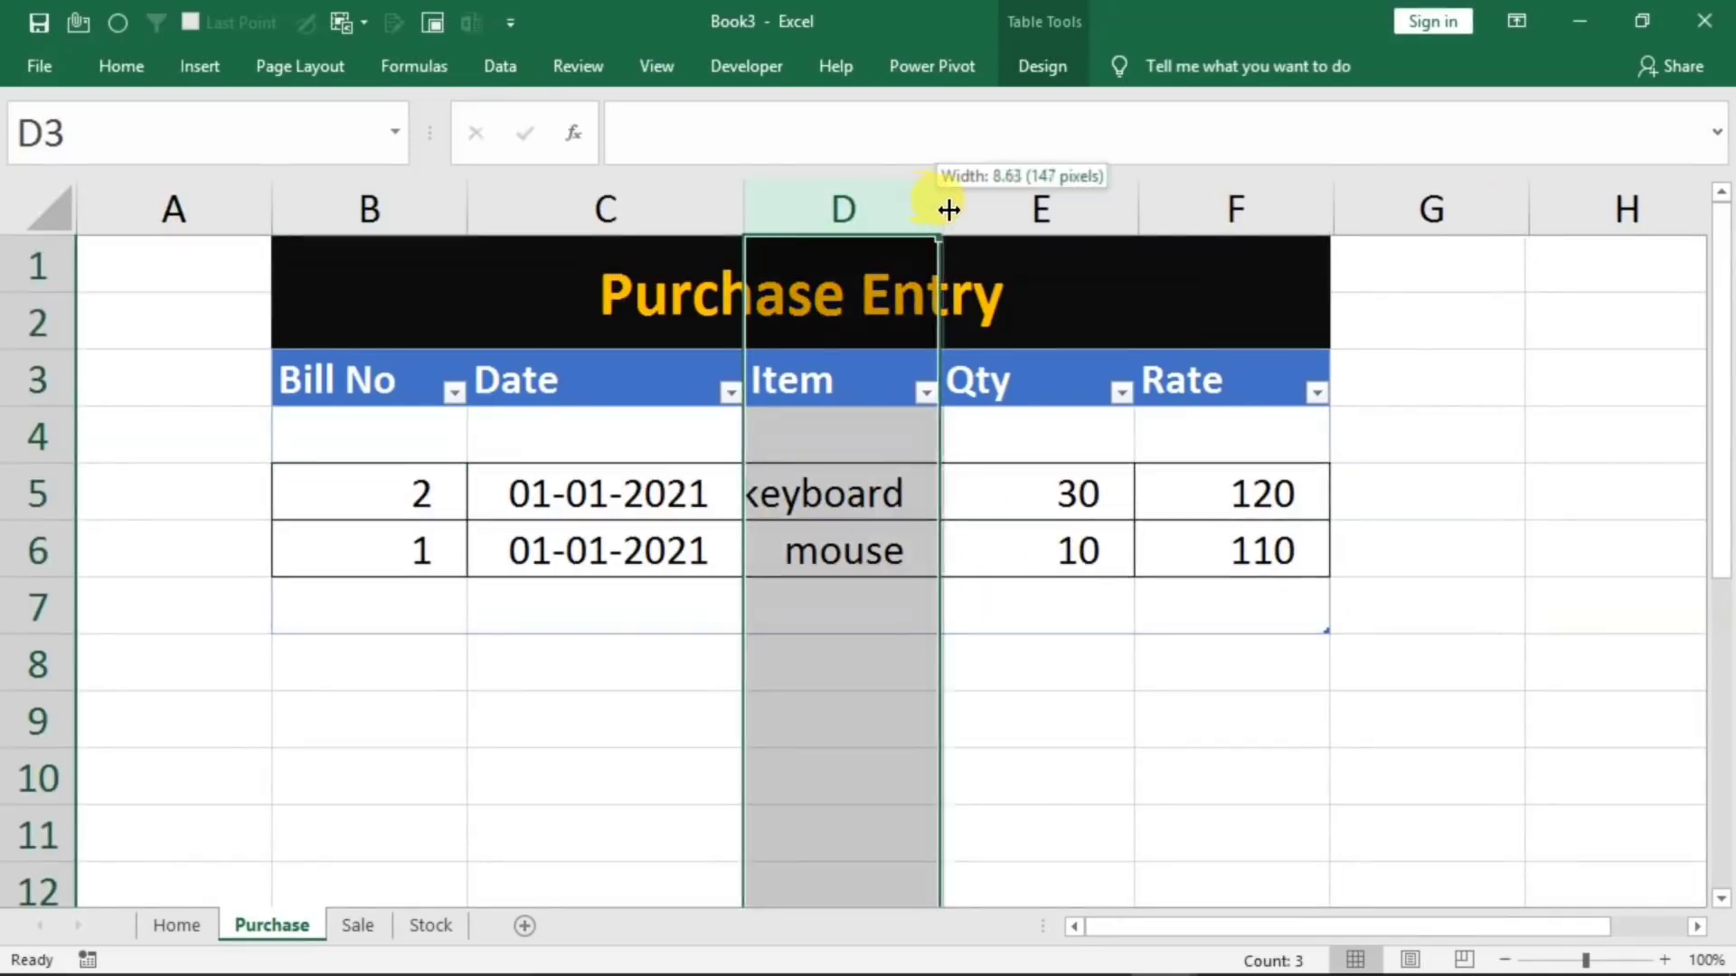
double_click(935, 207)
left_click(1121, 556)
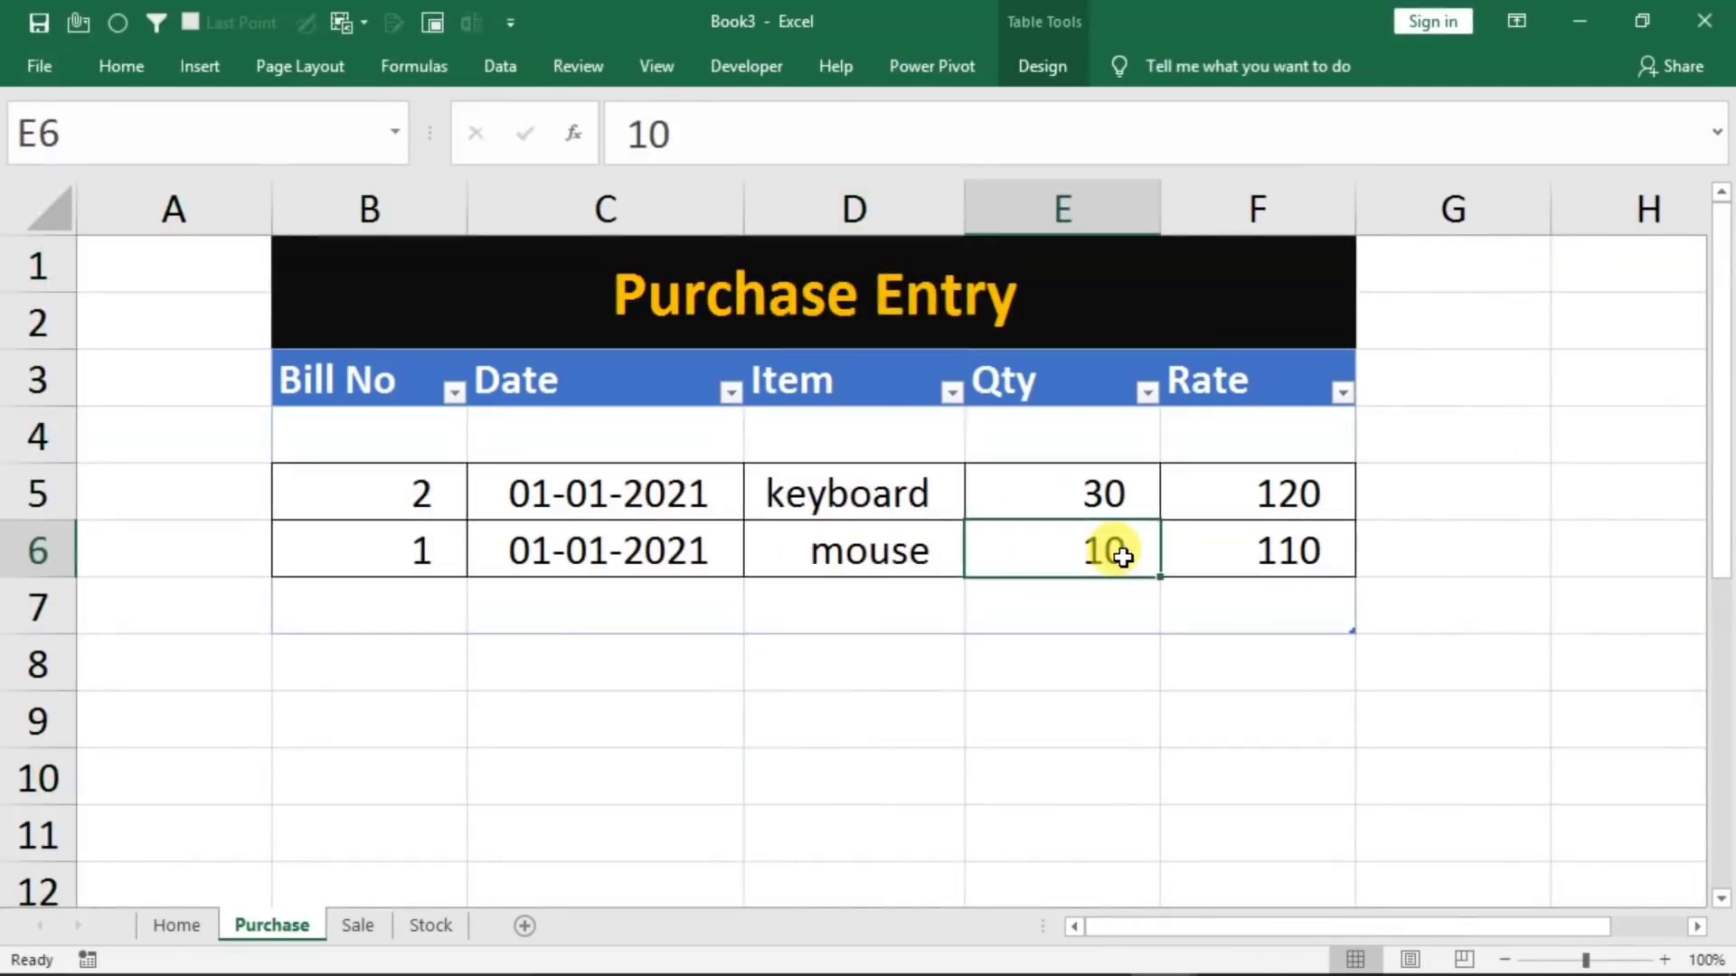
Fill the Home form with bill no 3, date 1/1/2021, item mouse, quantity 10 and rate 150
left_click(181, 931)
left_click(666, 495)
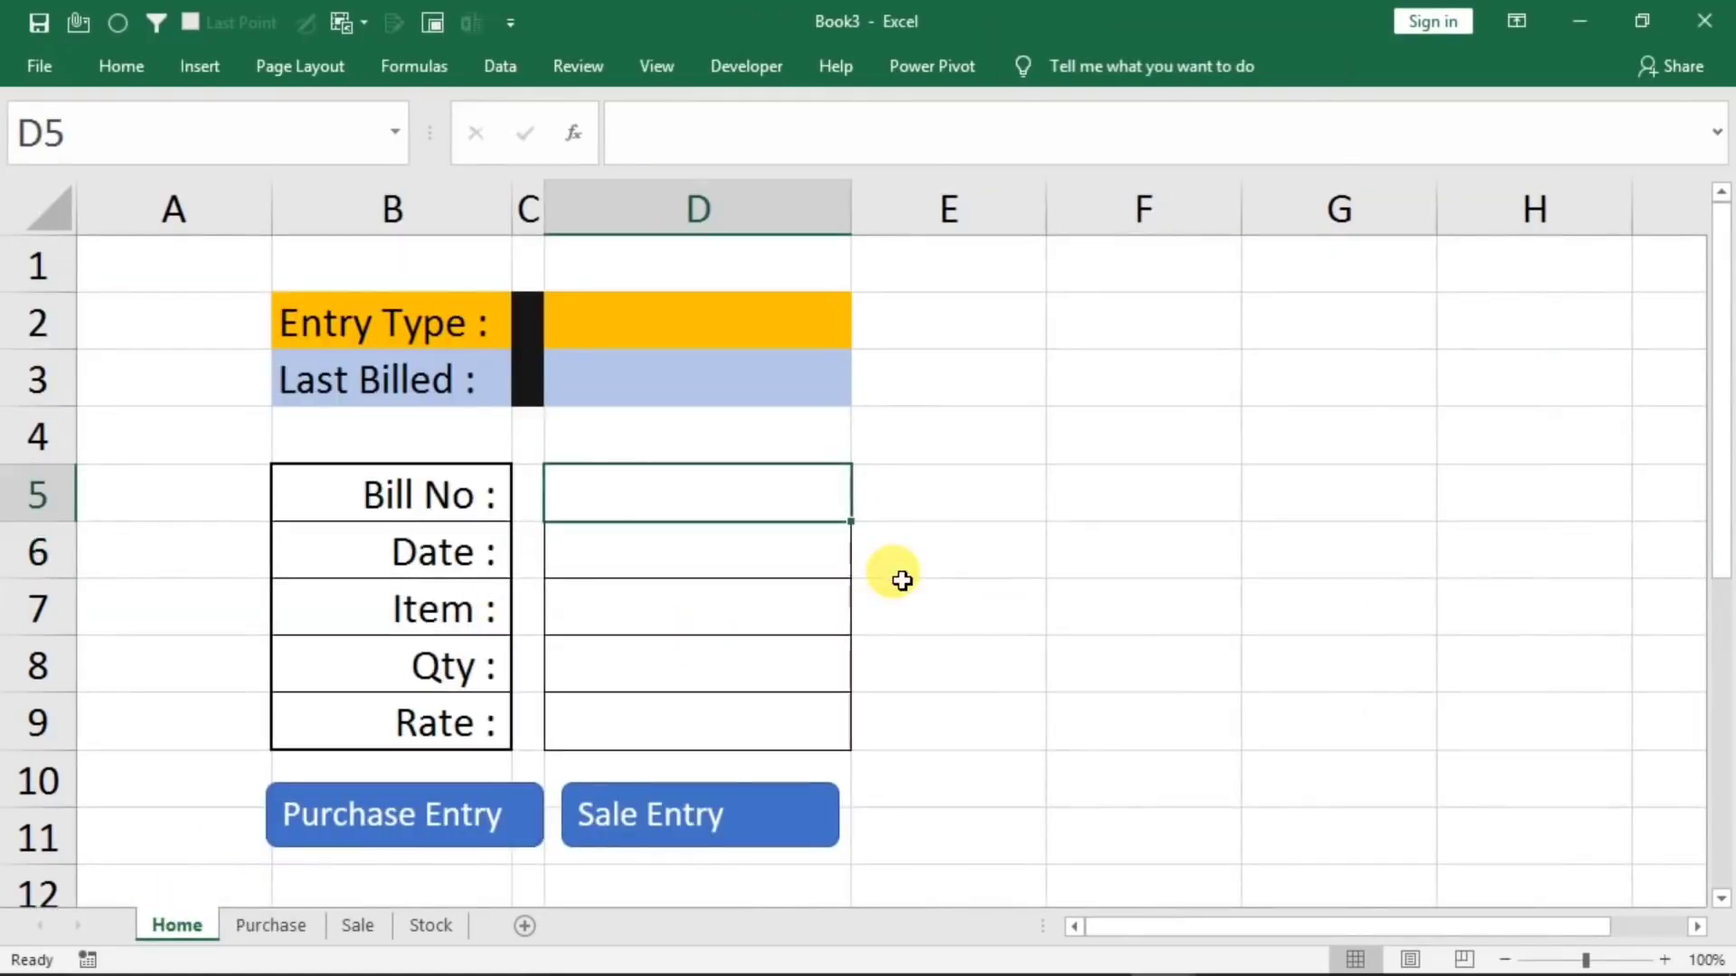
type("3")
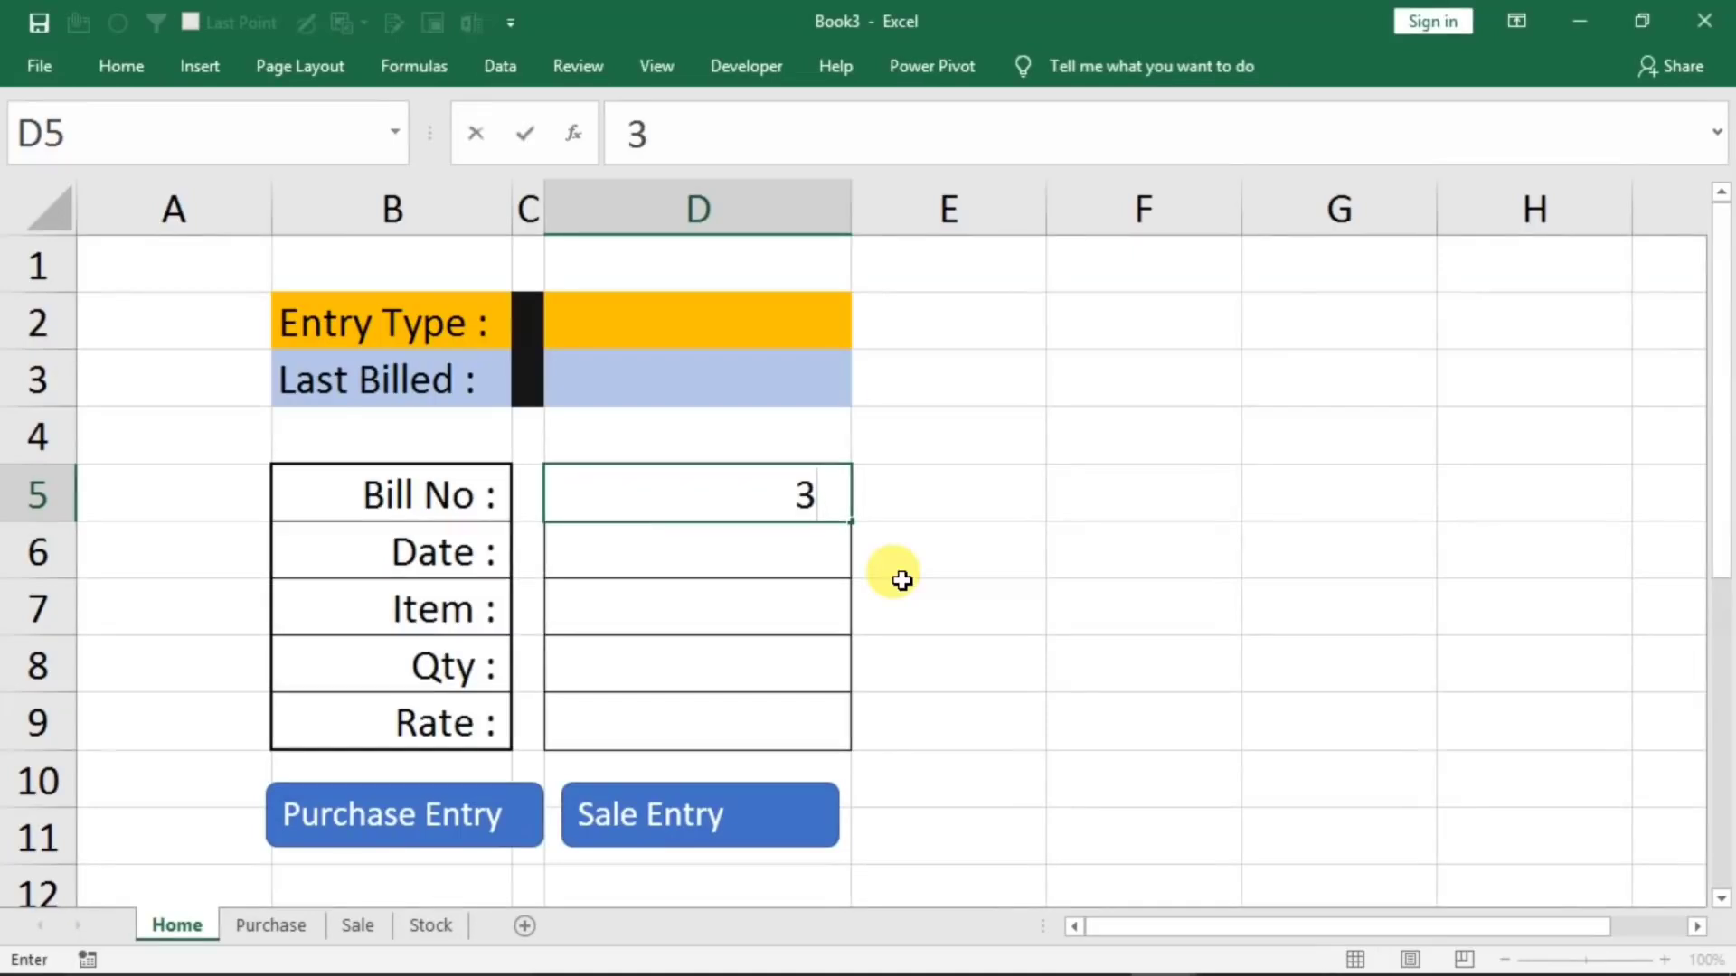
key("Return")
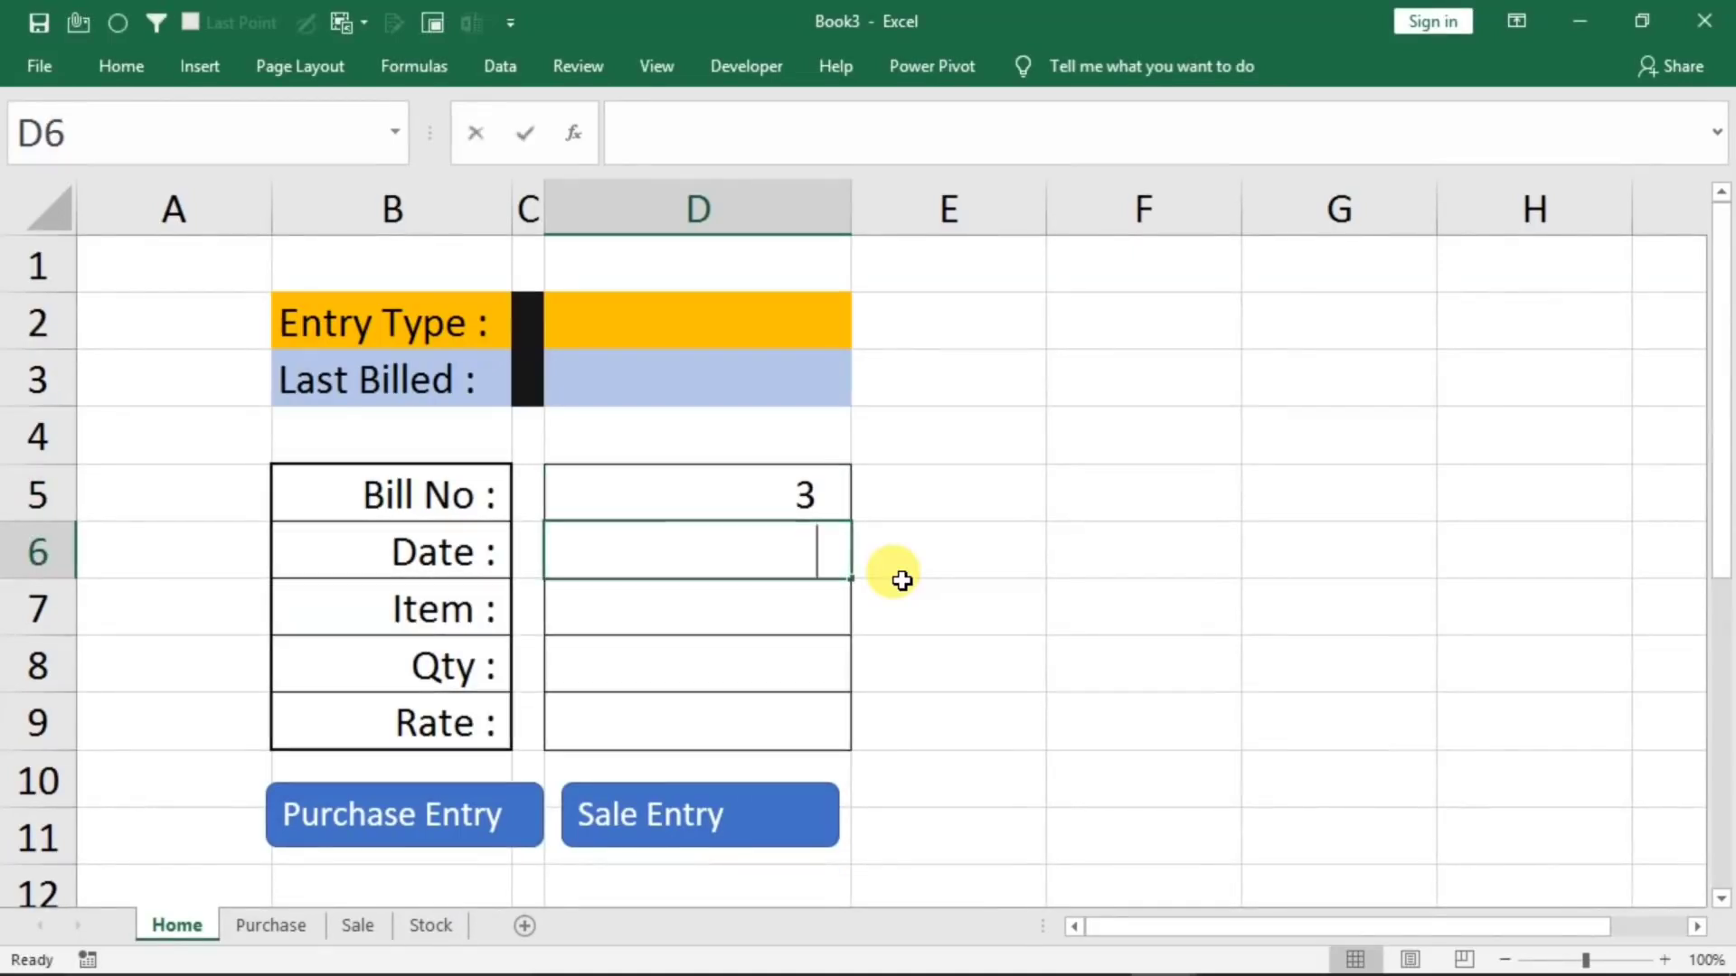
type("1/1/2021")
key("Return")
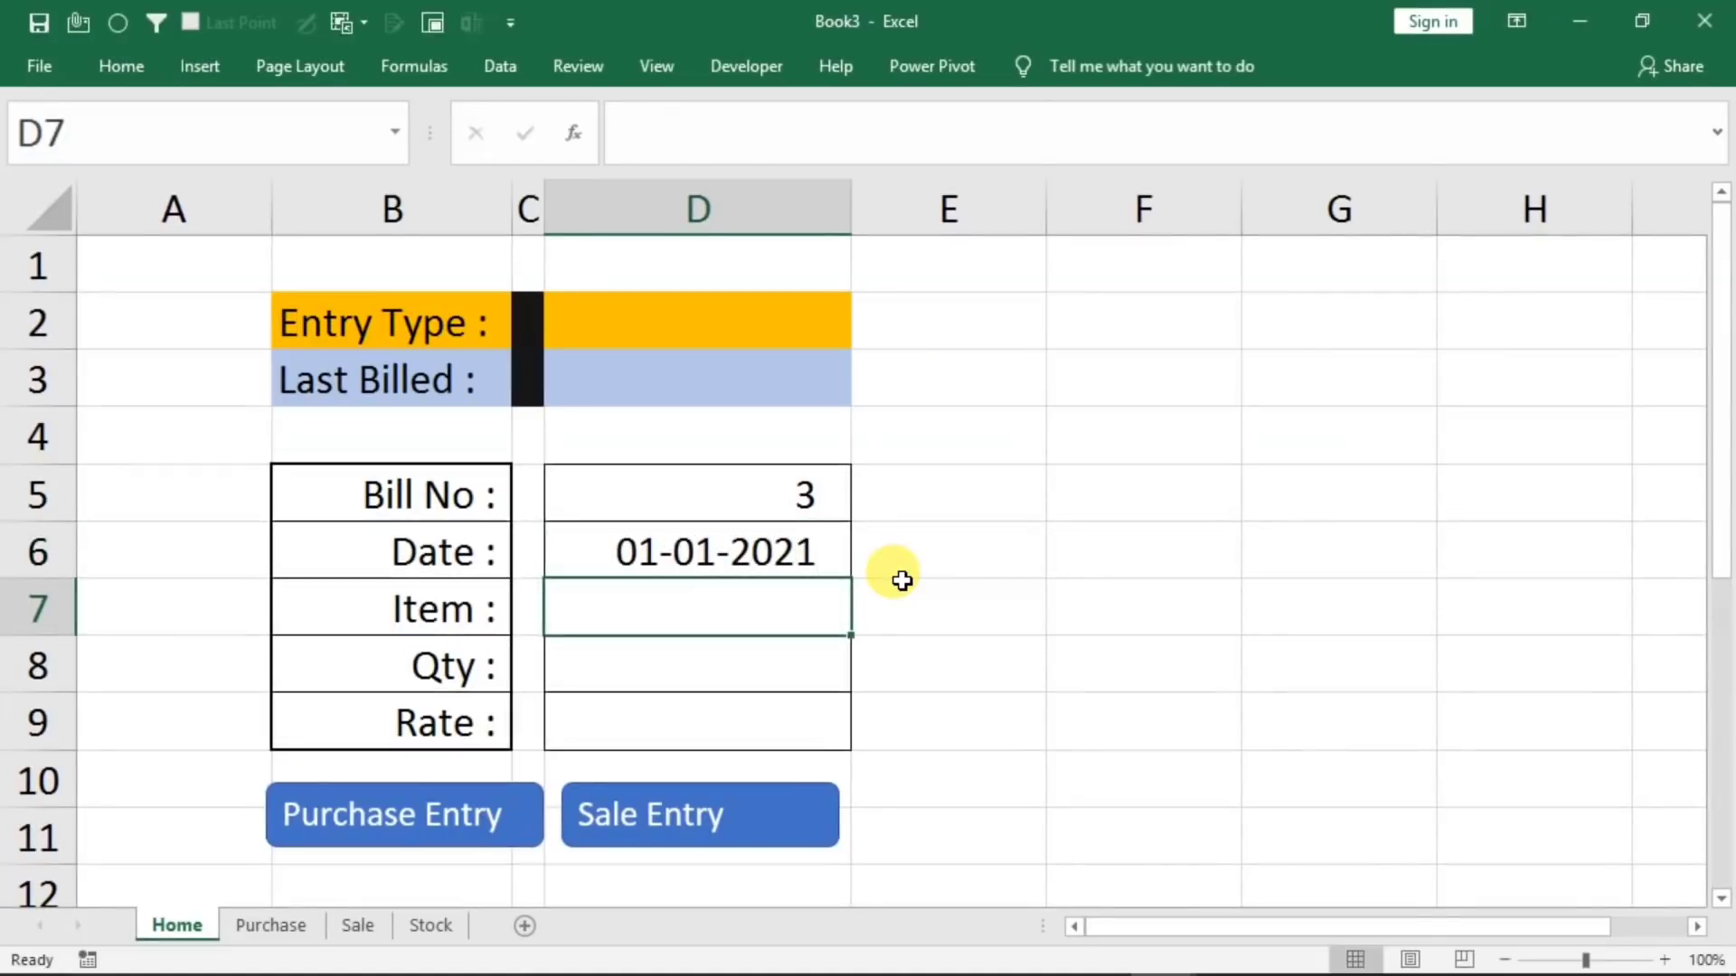
type("mouse")
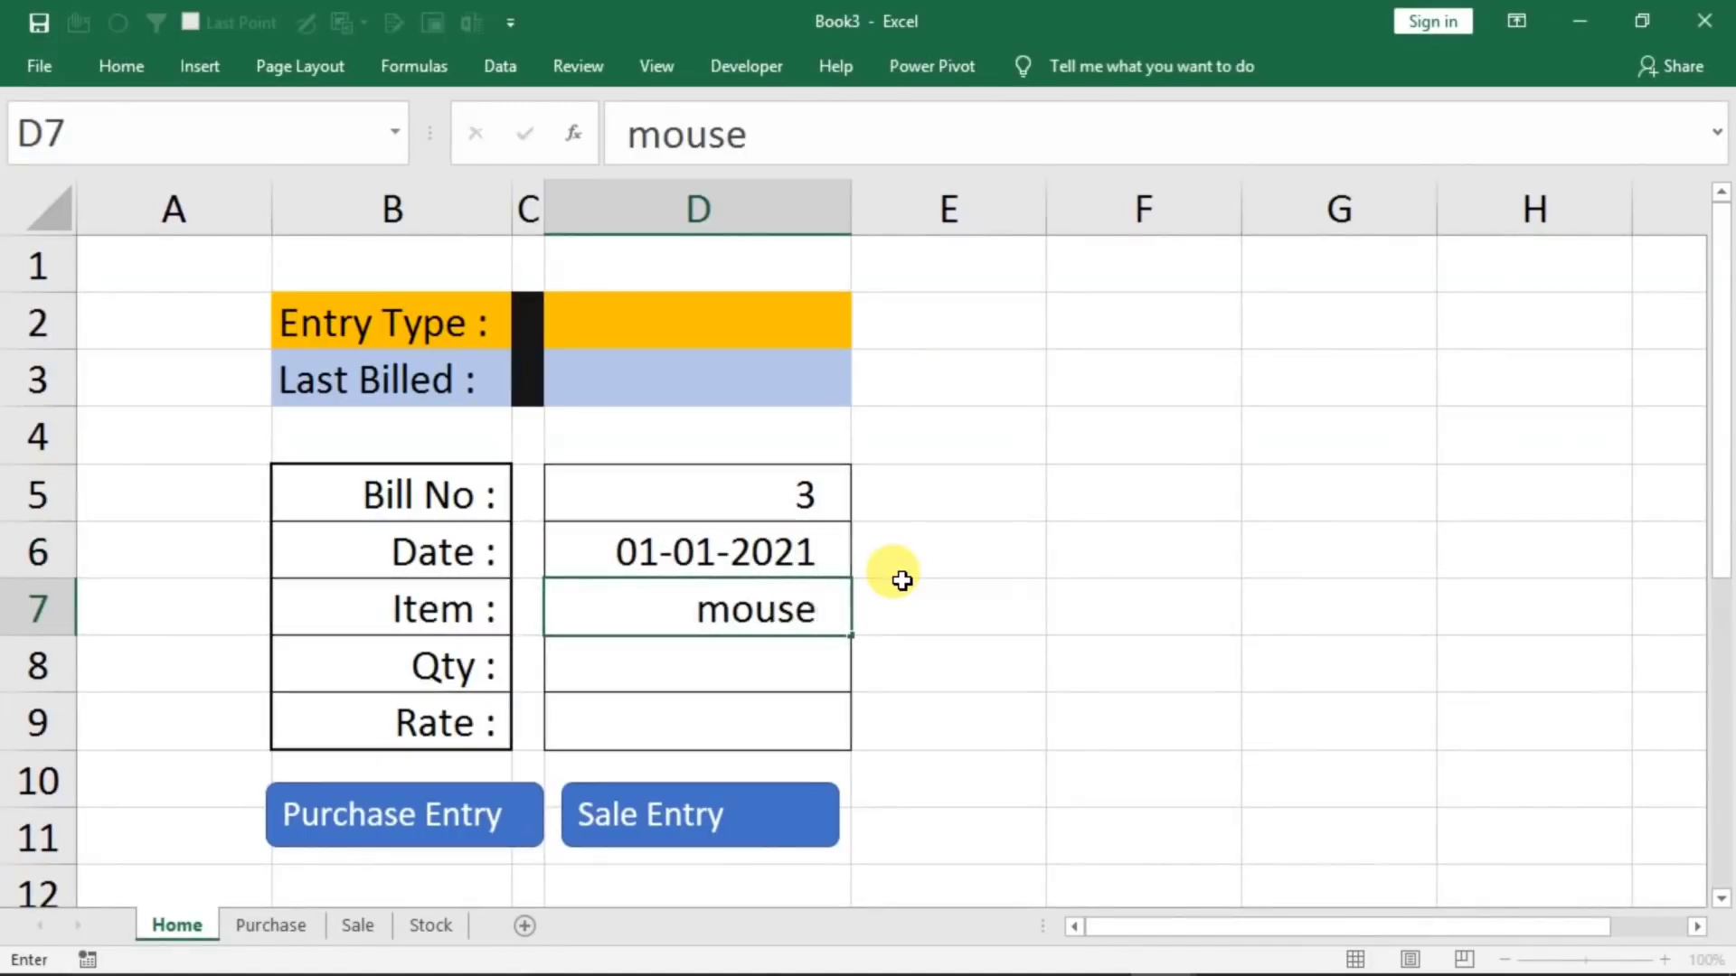
key("Return")
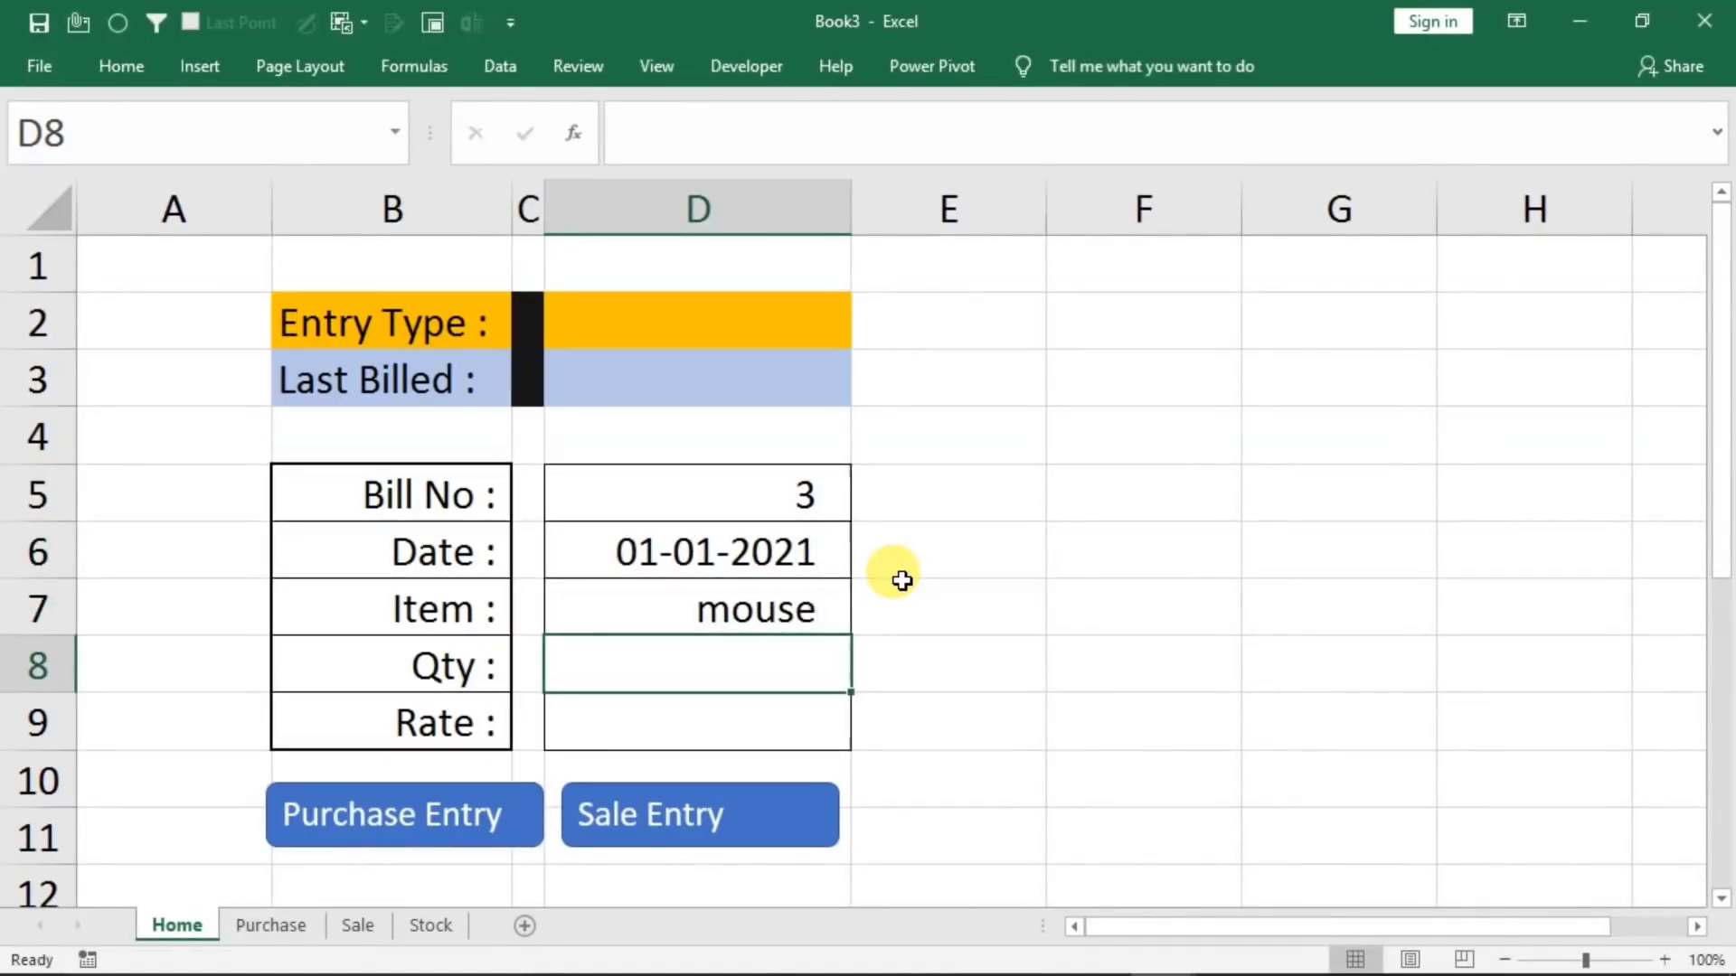
type("10")
key("Return")
type("150")
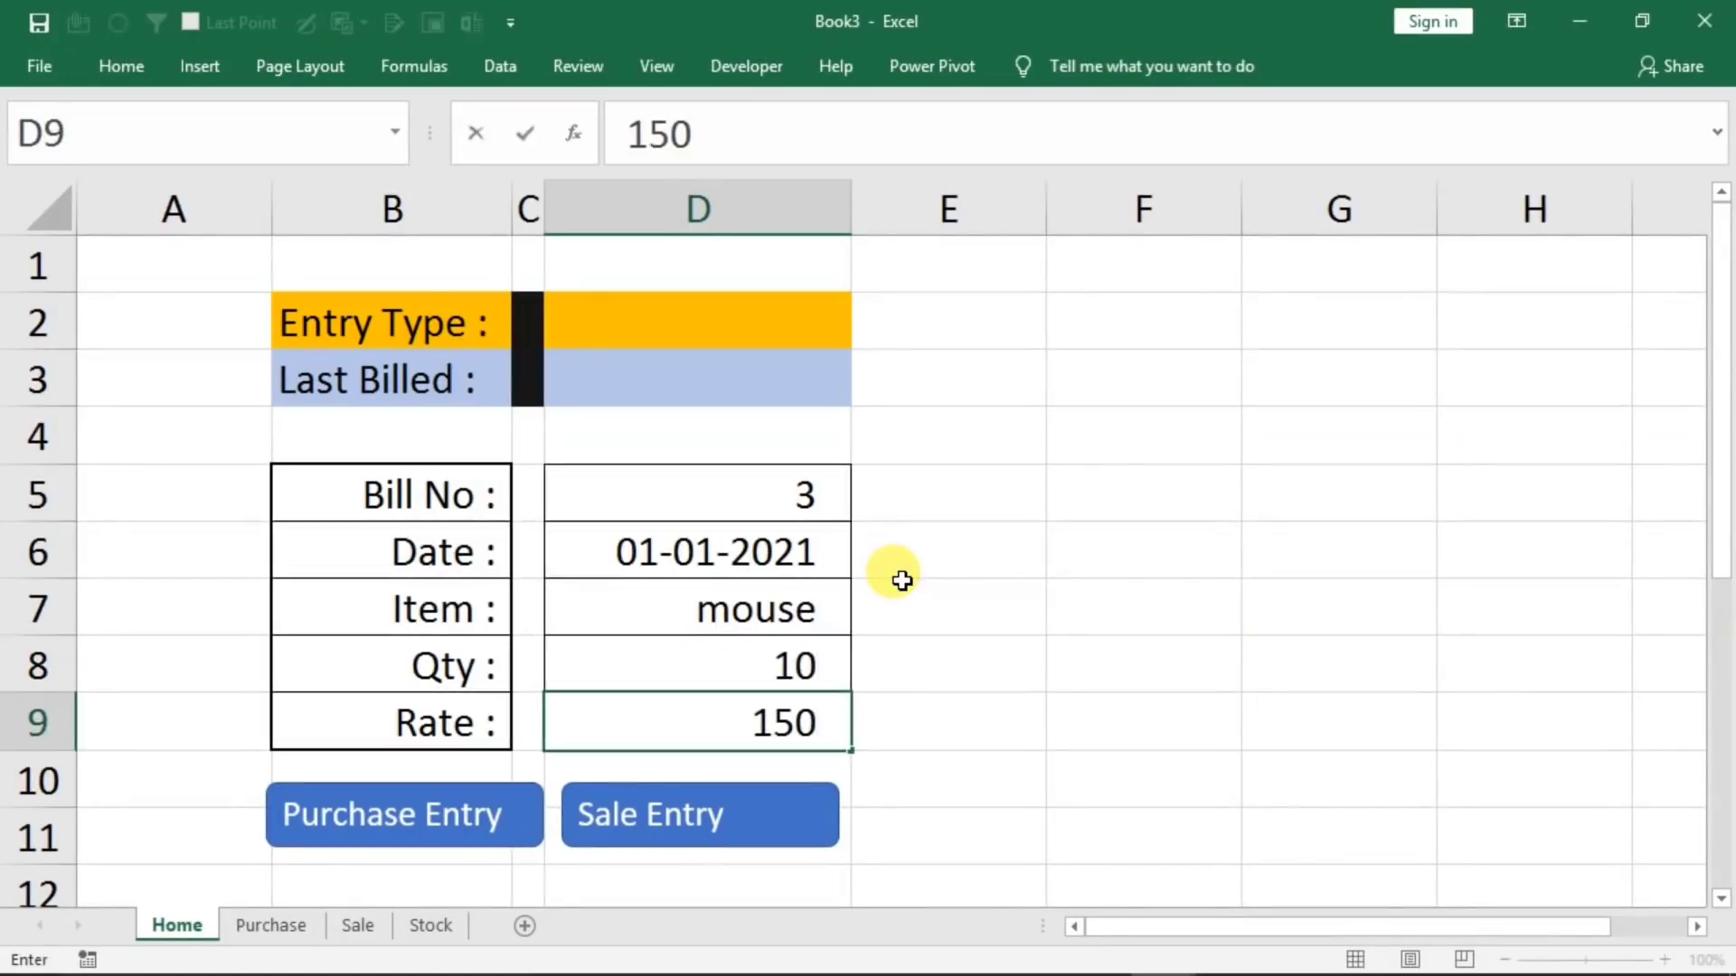
Transfer the form entry with the Purchase Entry macro shape and check the mouse rows on the Purchase sheet
left_click(335, 813)
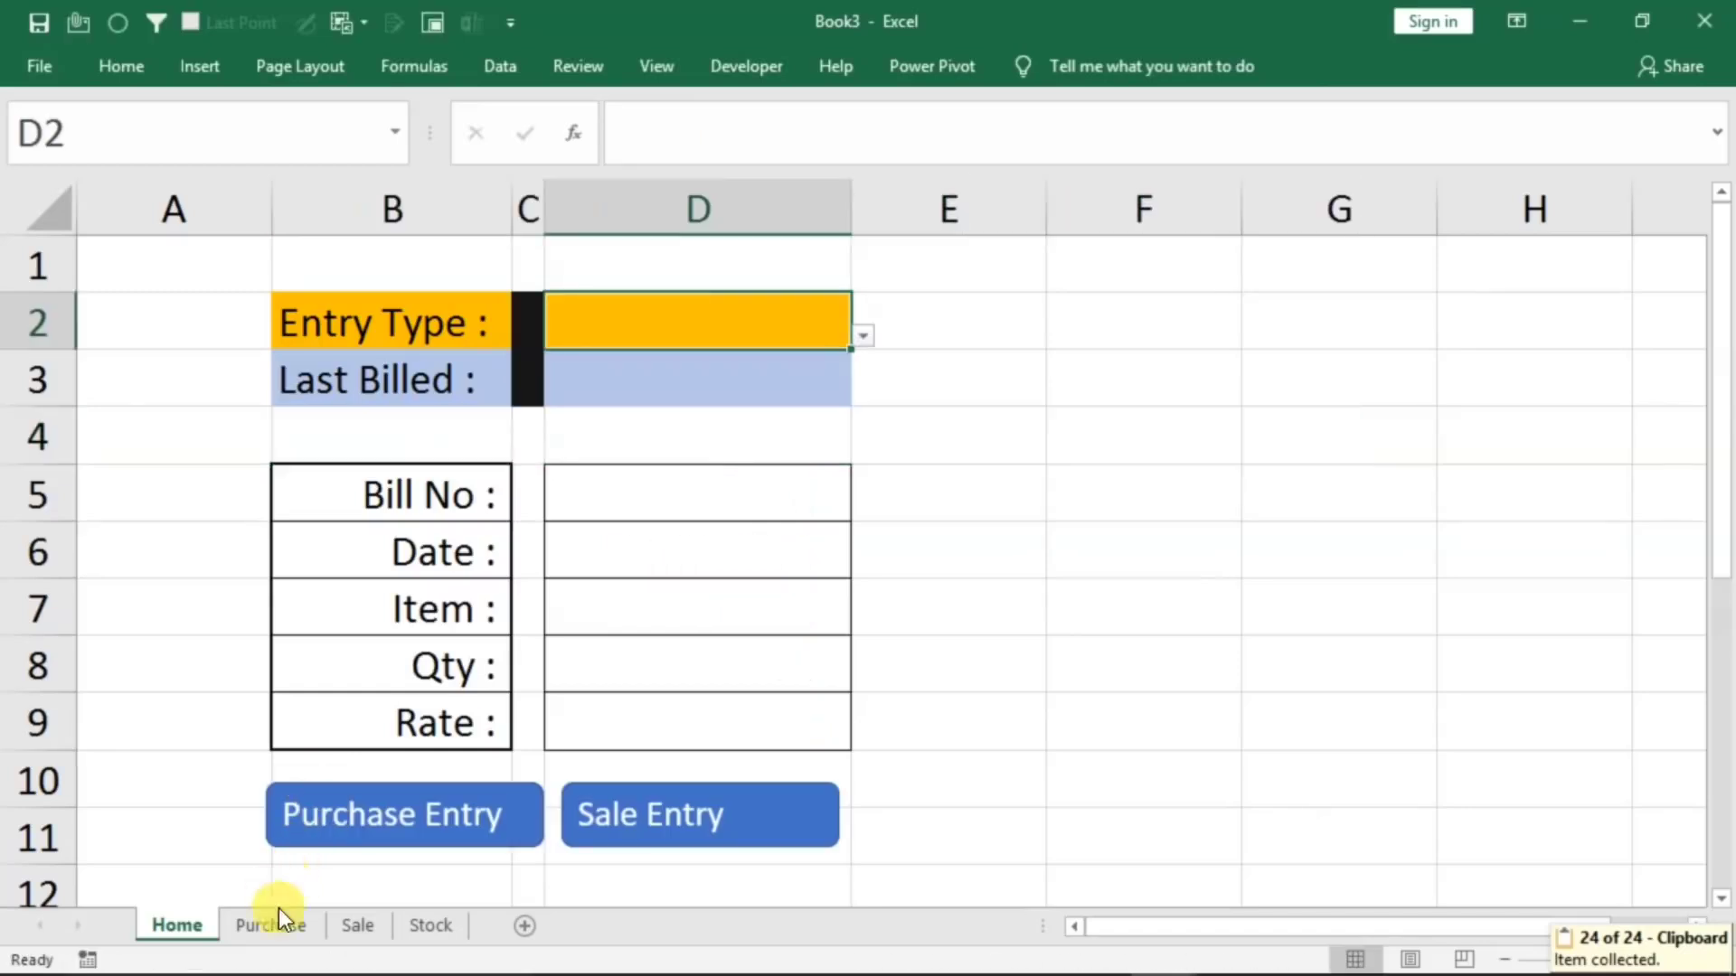
left_click(253, 928)
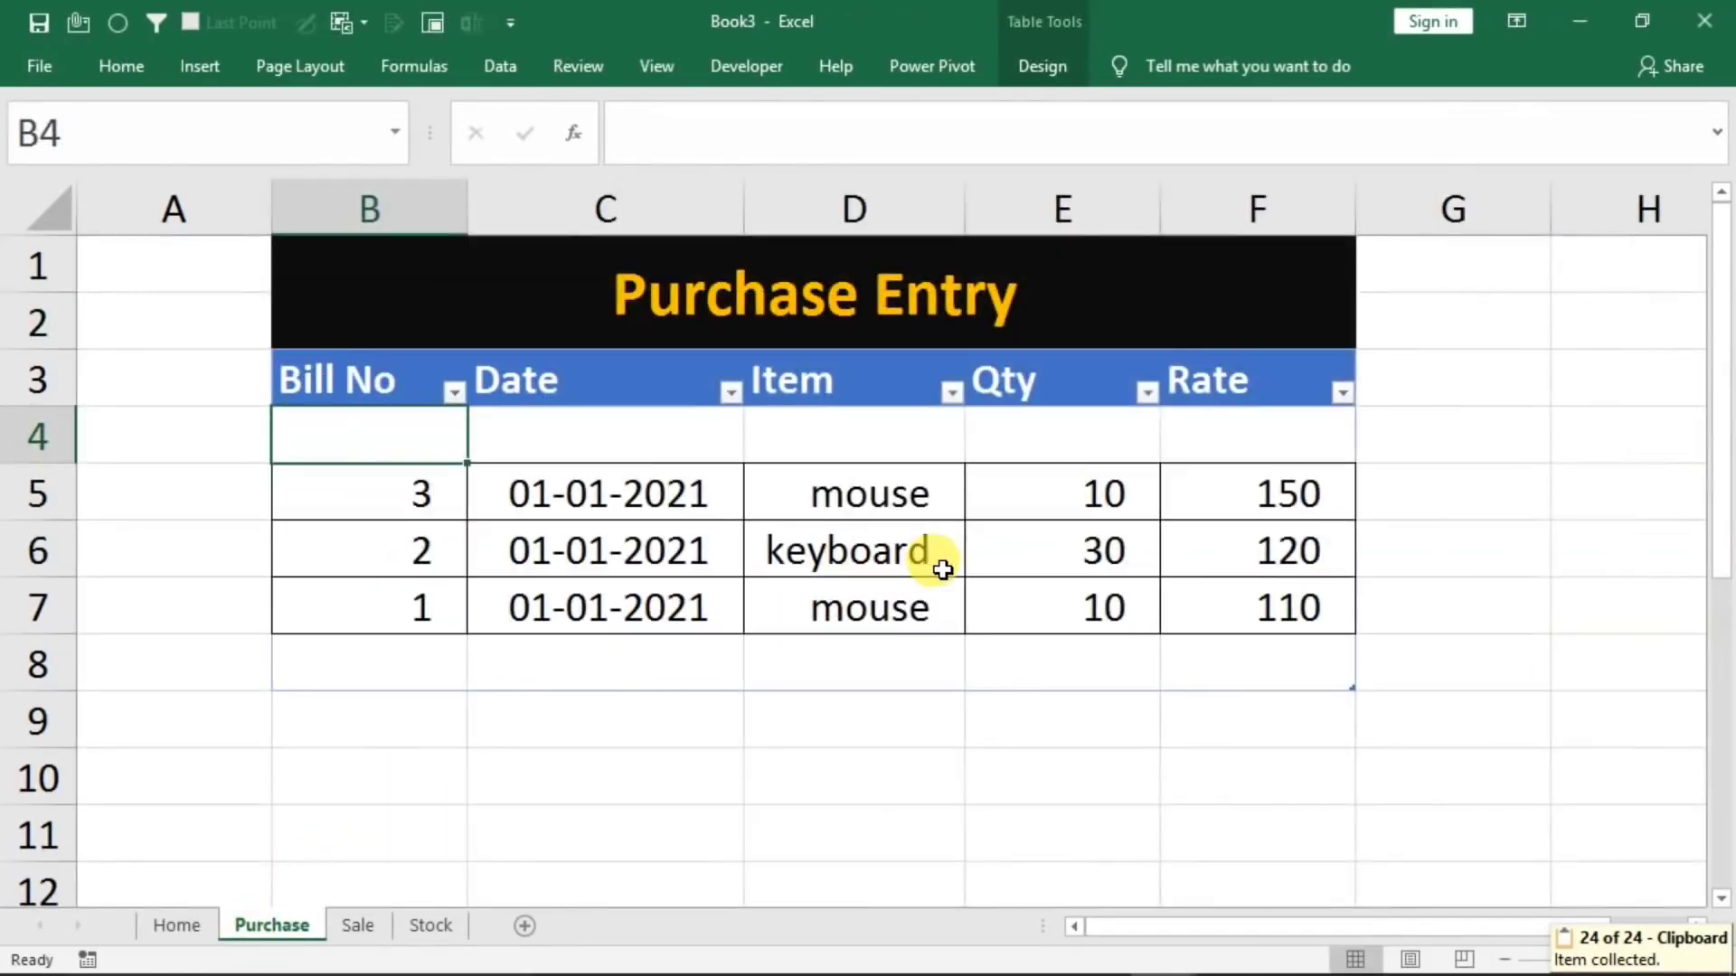
left_click(848, 504)
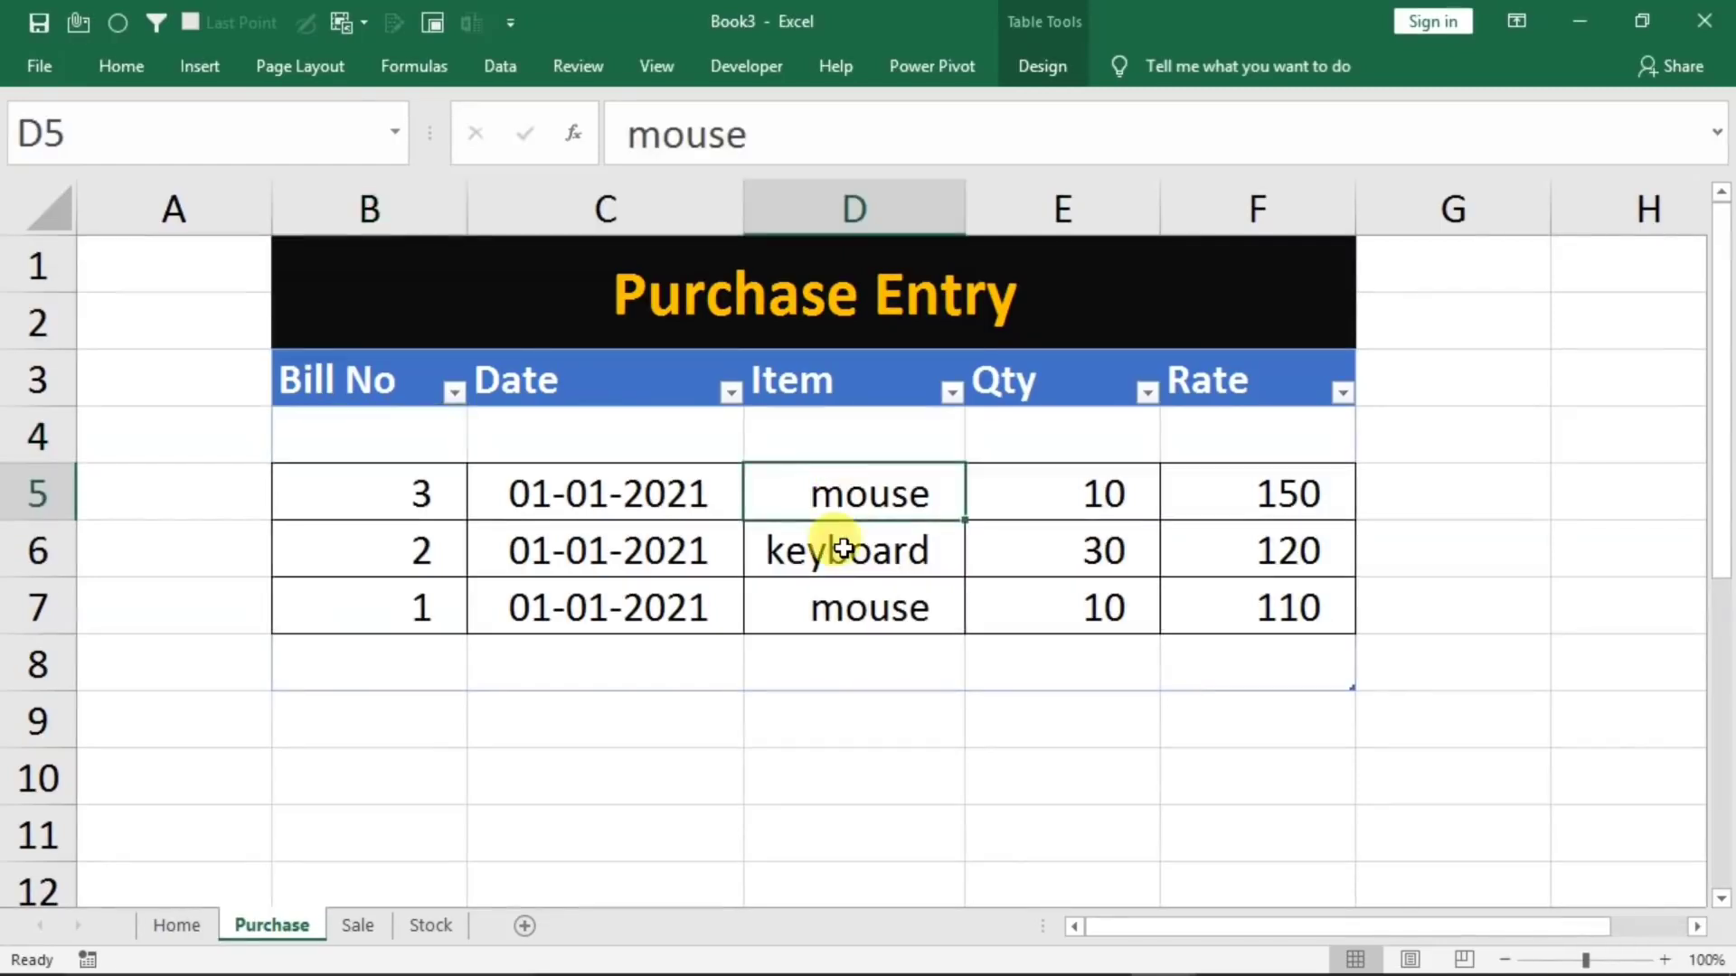
left_click(825, 604)
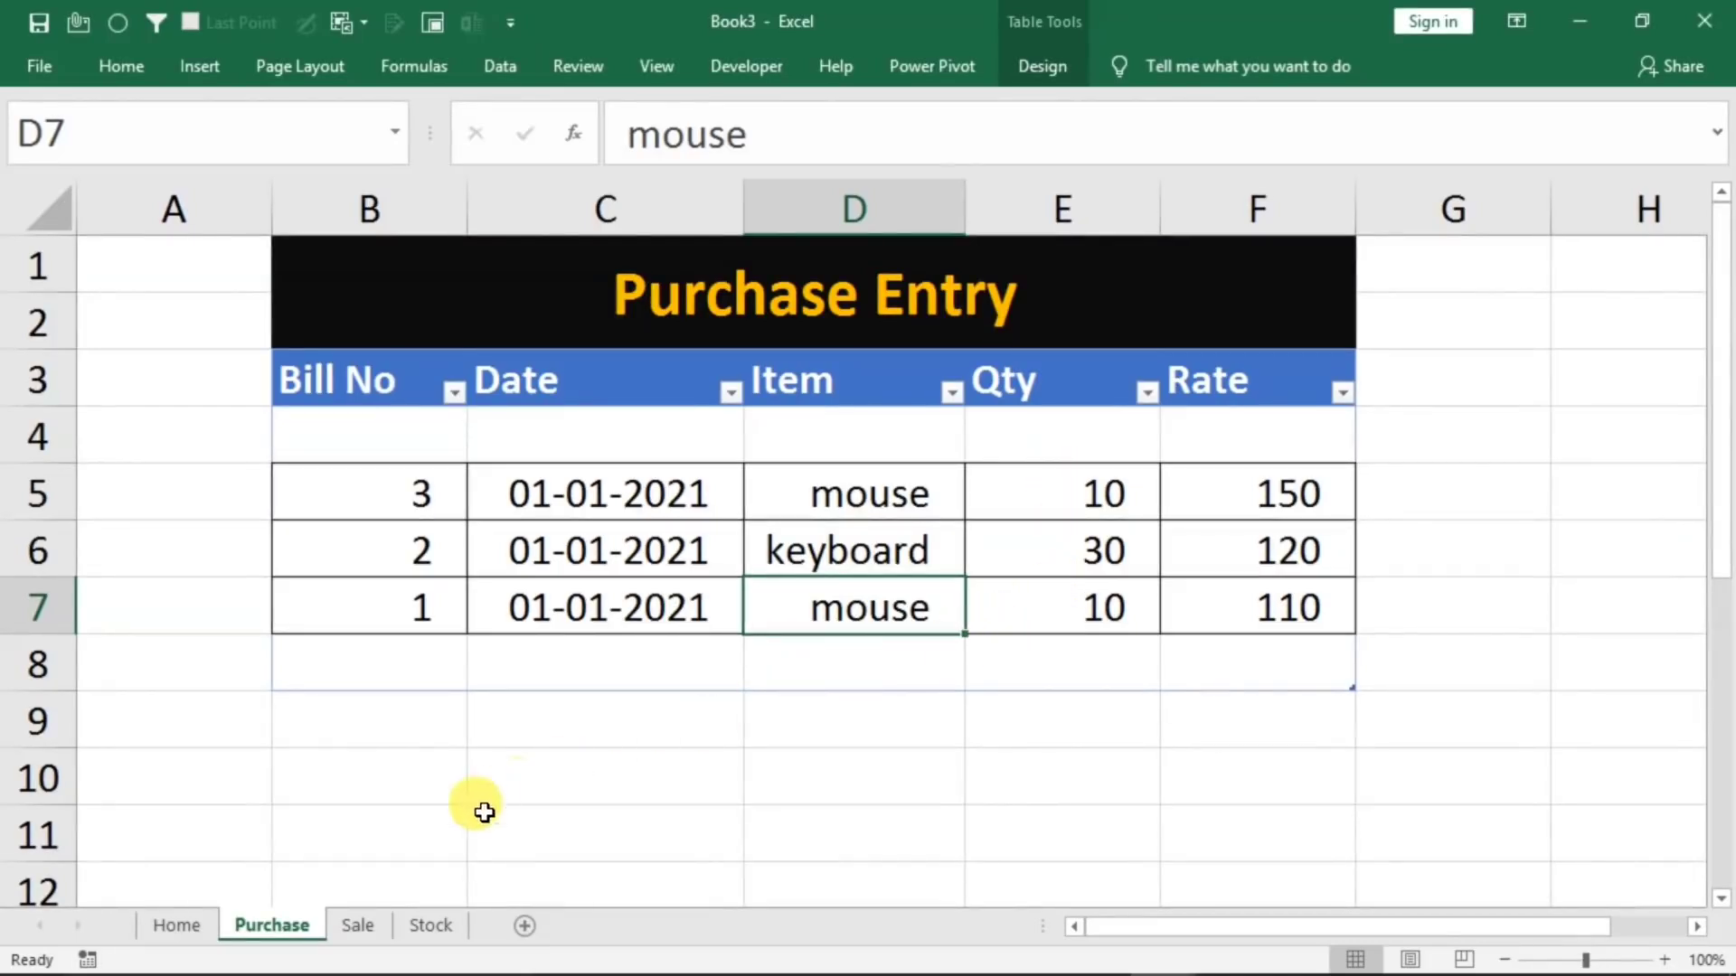
Select the first Item cell, B4, of the table on the Stock sheet
left_click(420, 924)
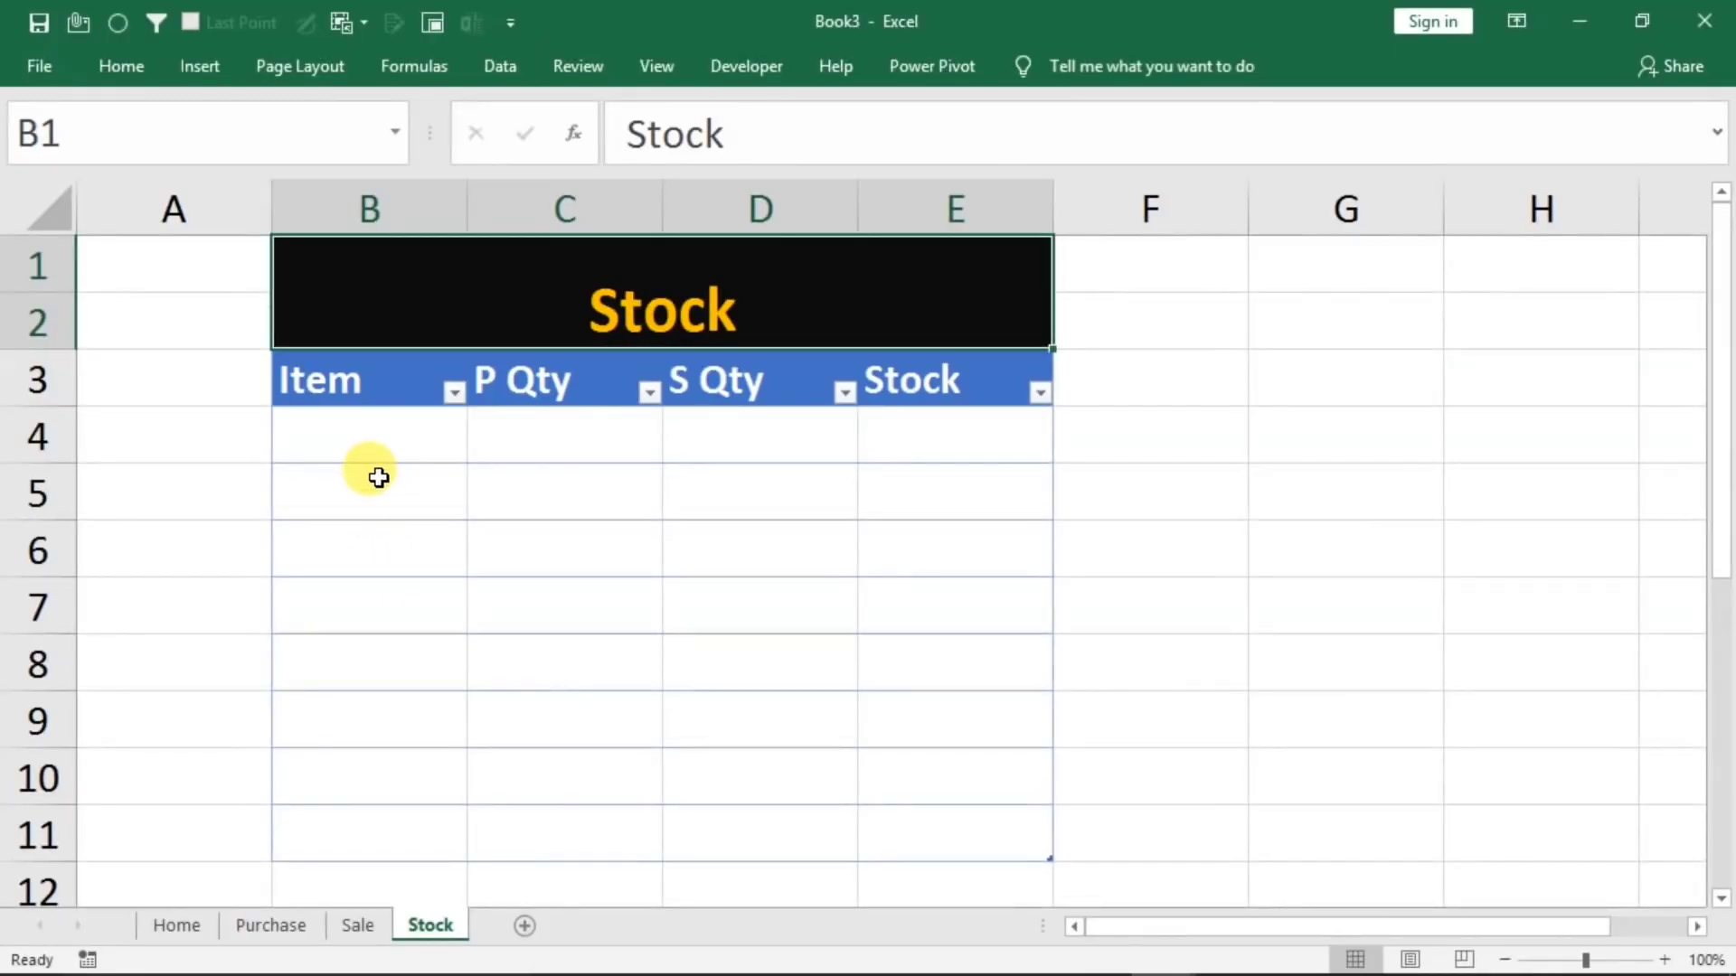
left_click(380, 449)
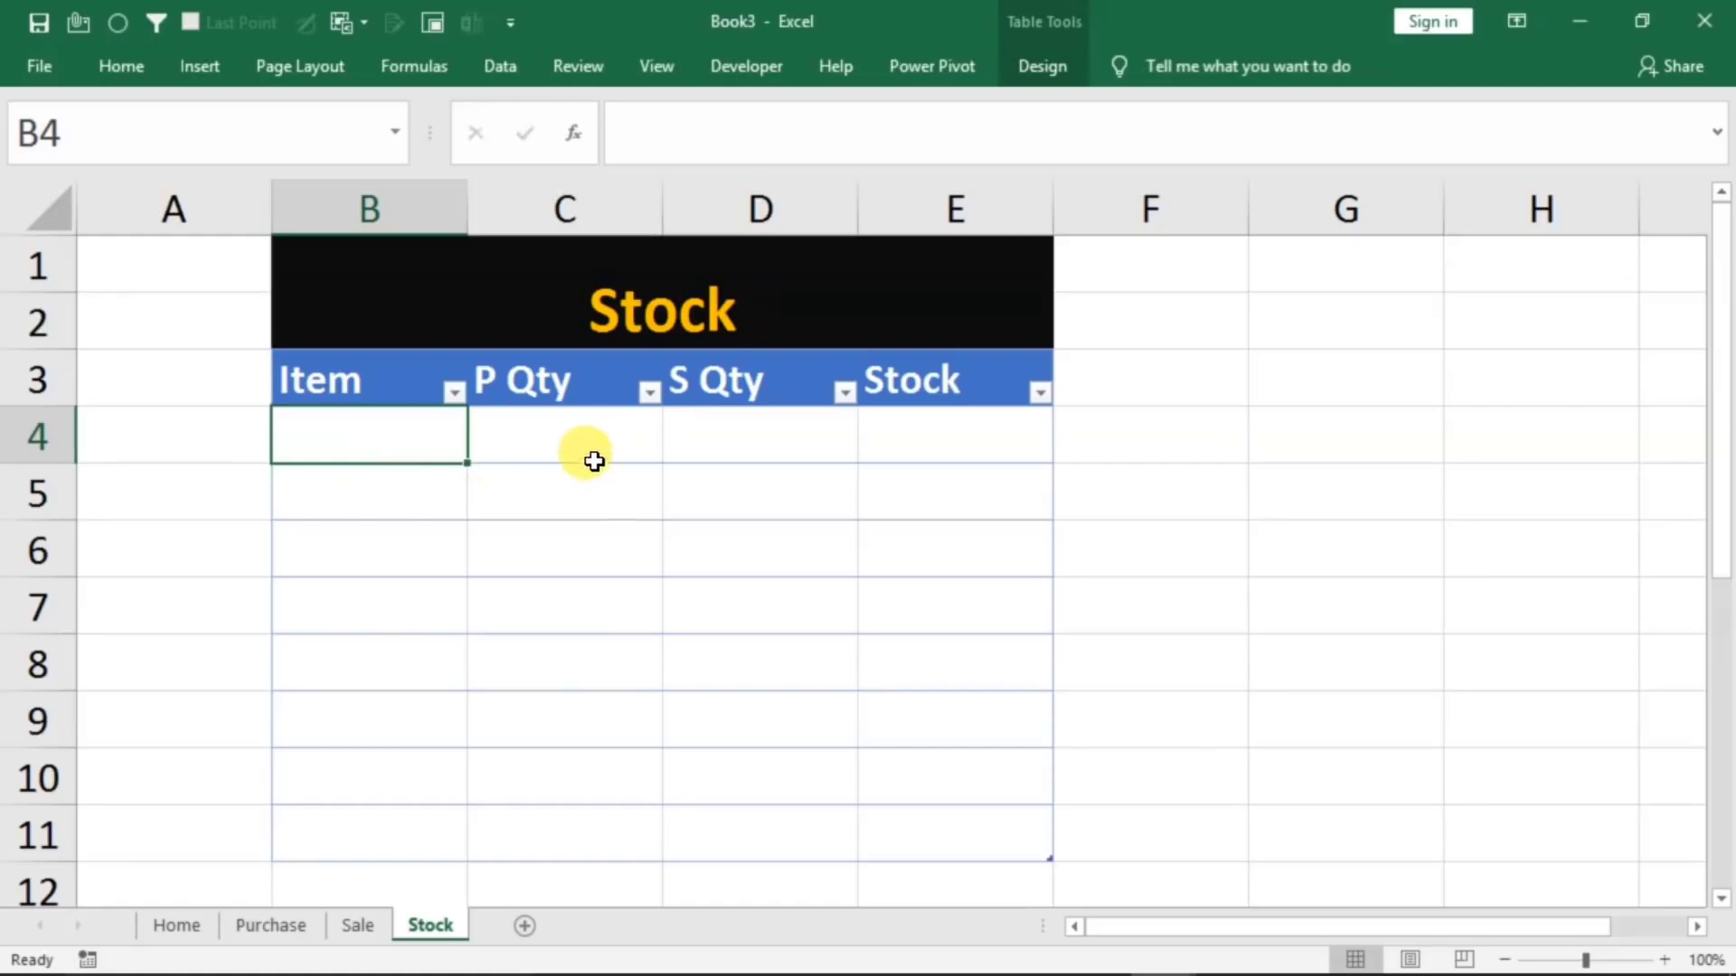
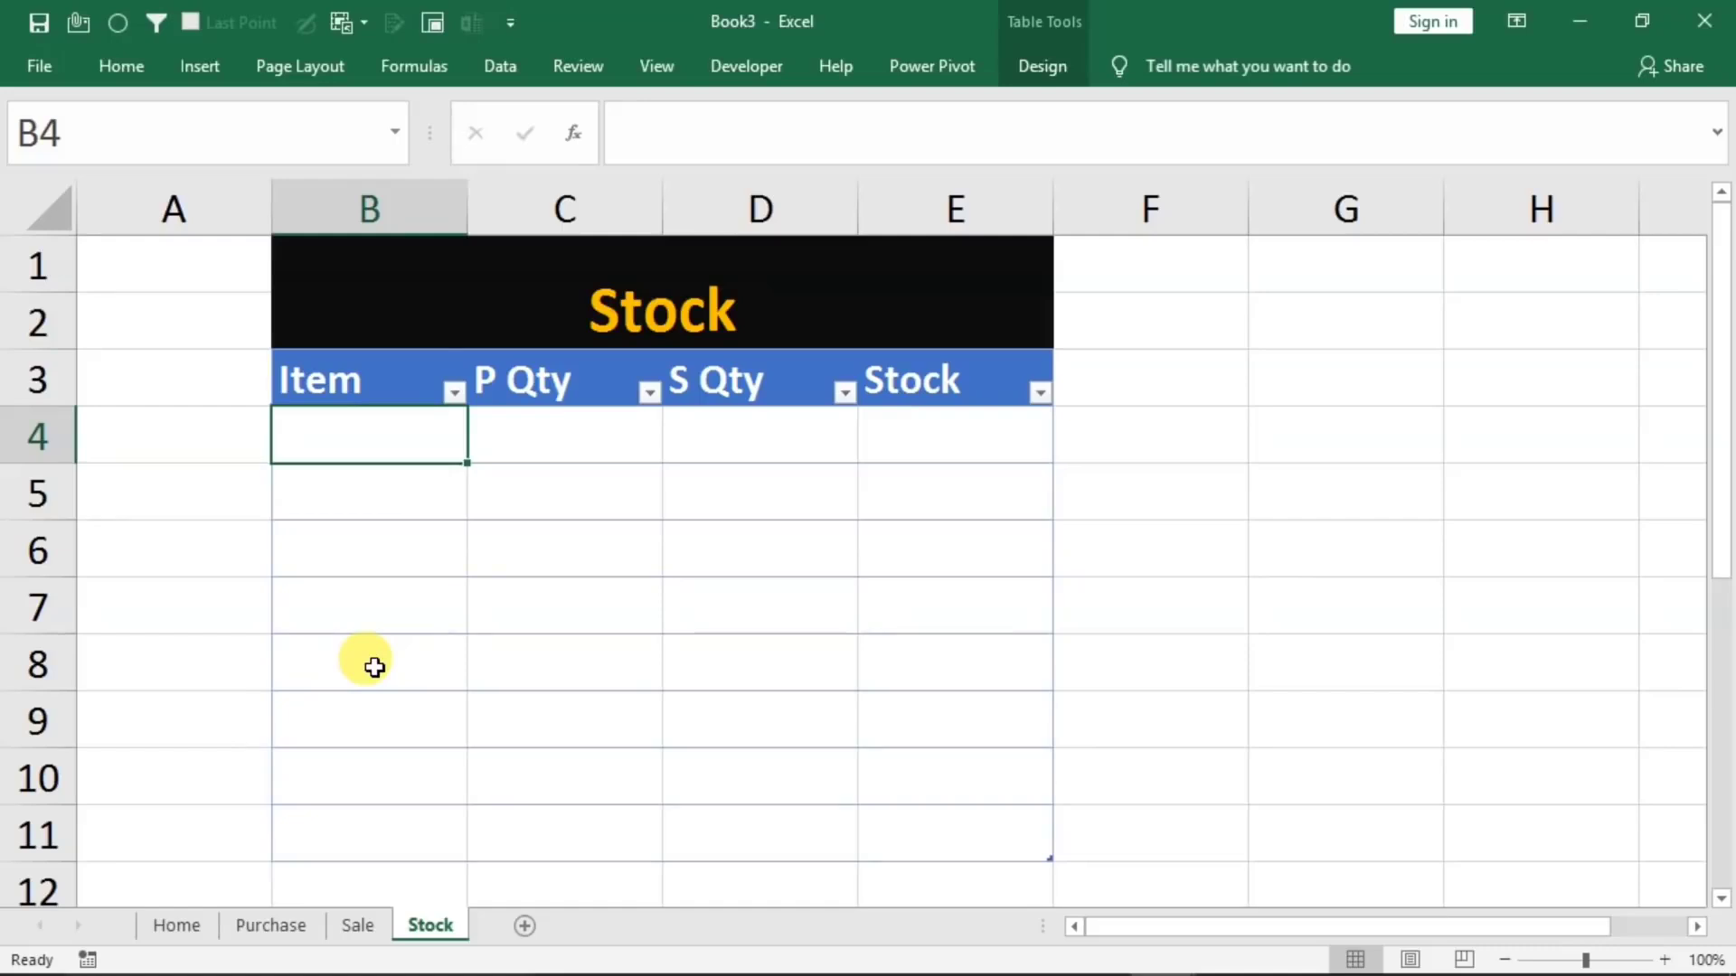
Create a filter criteria block beside the Stock table with item in G3 and the formula ="<>" in G4
left_click(1353, 376)
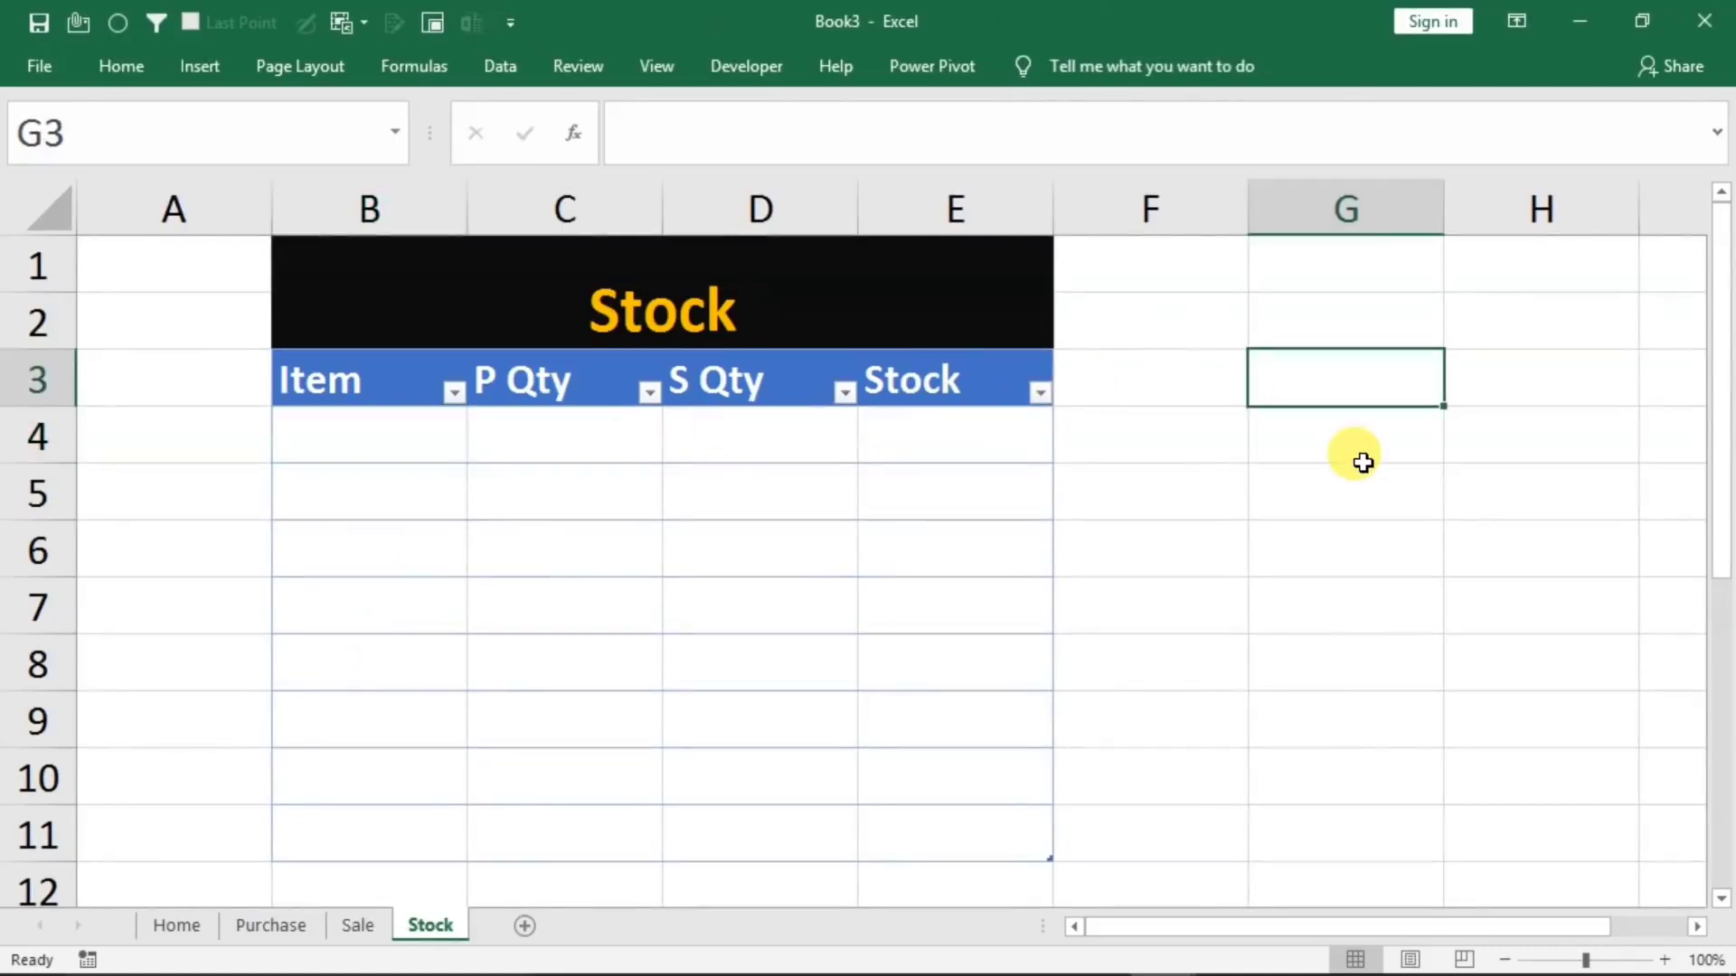
type("item")
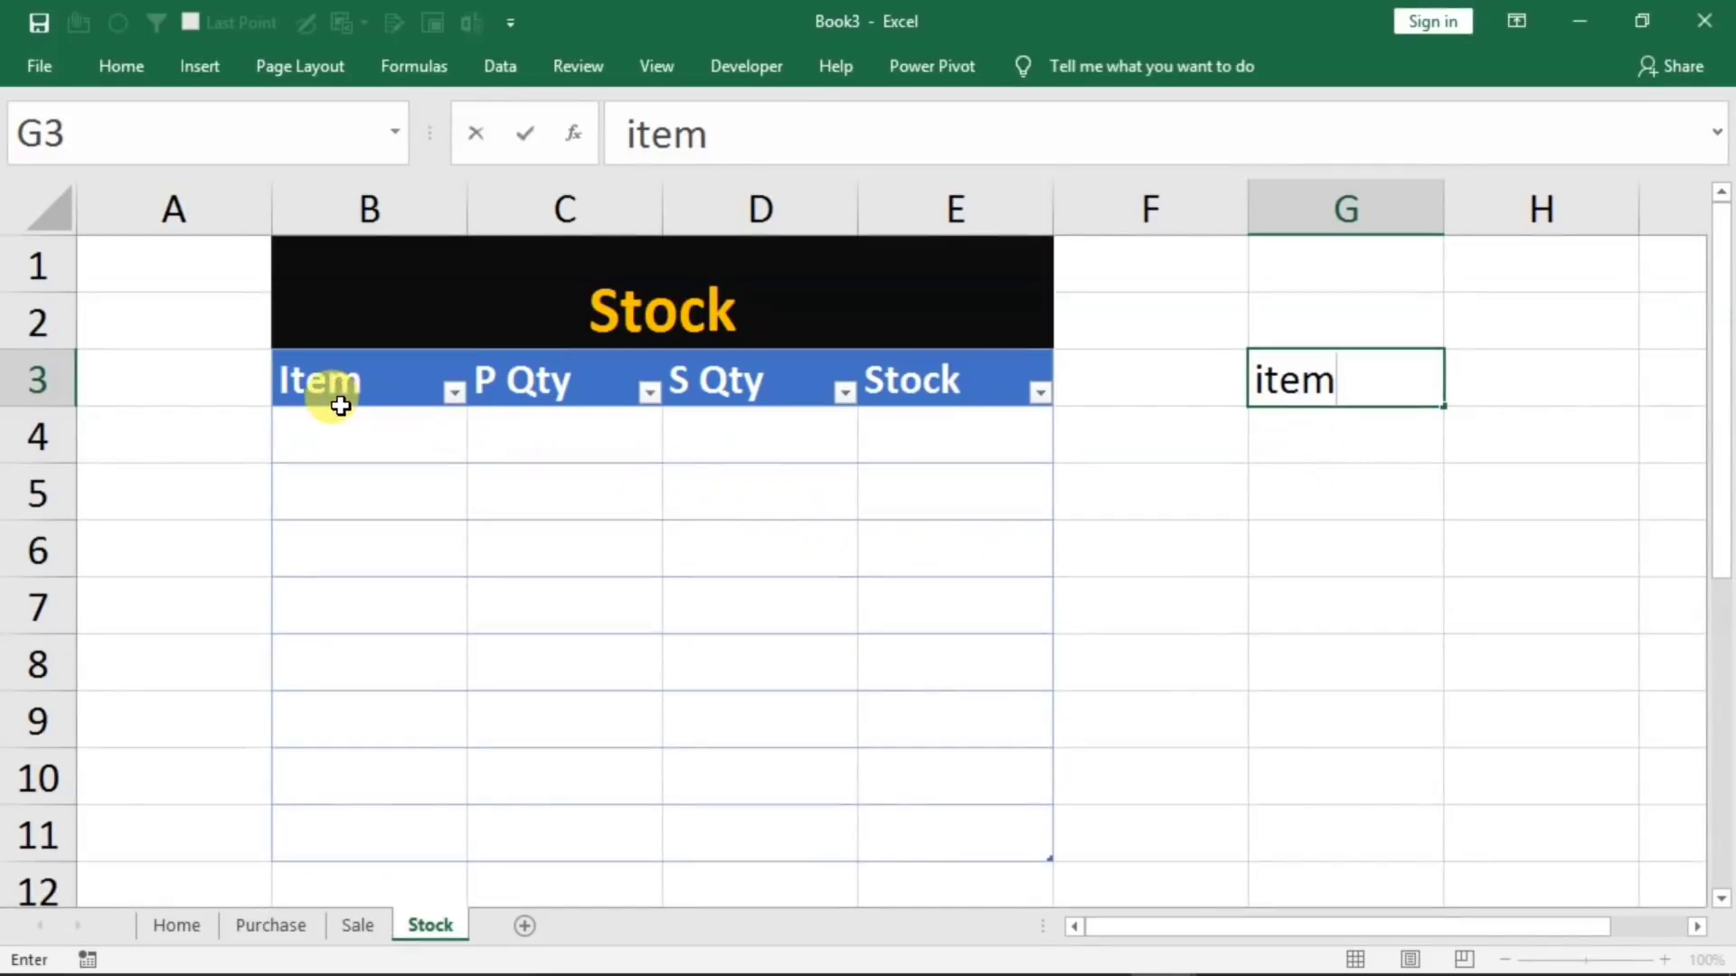
left_click(1318, 446)
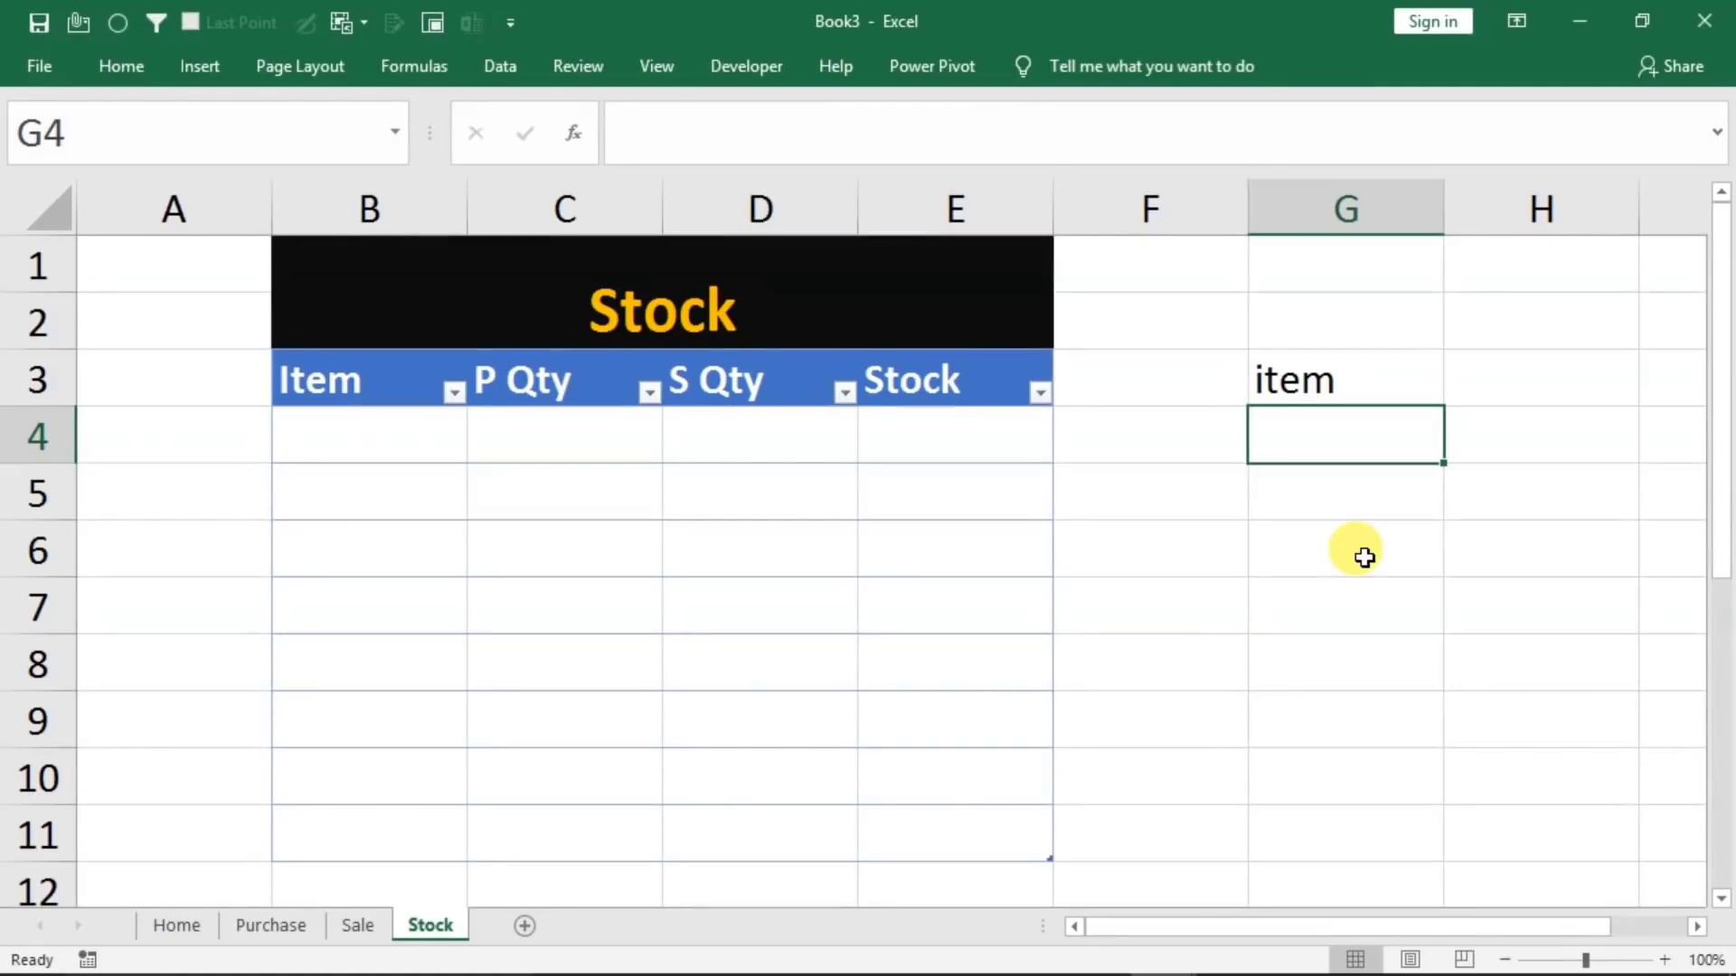
type("=\"")
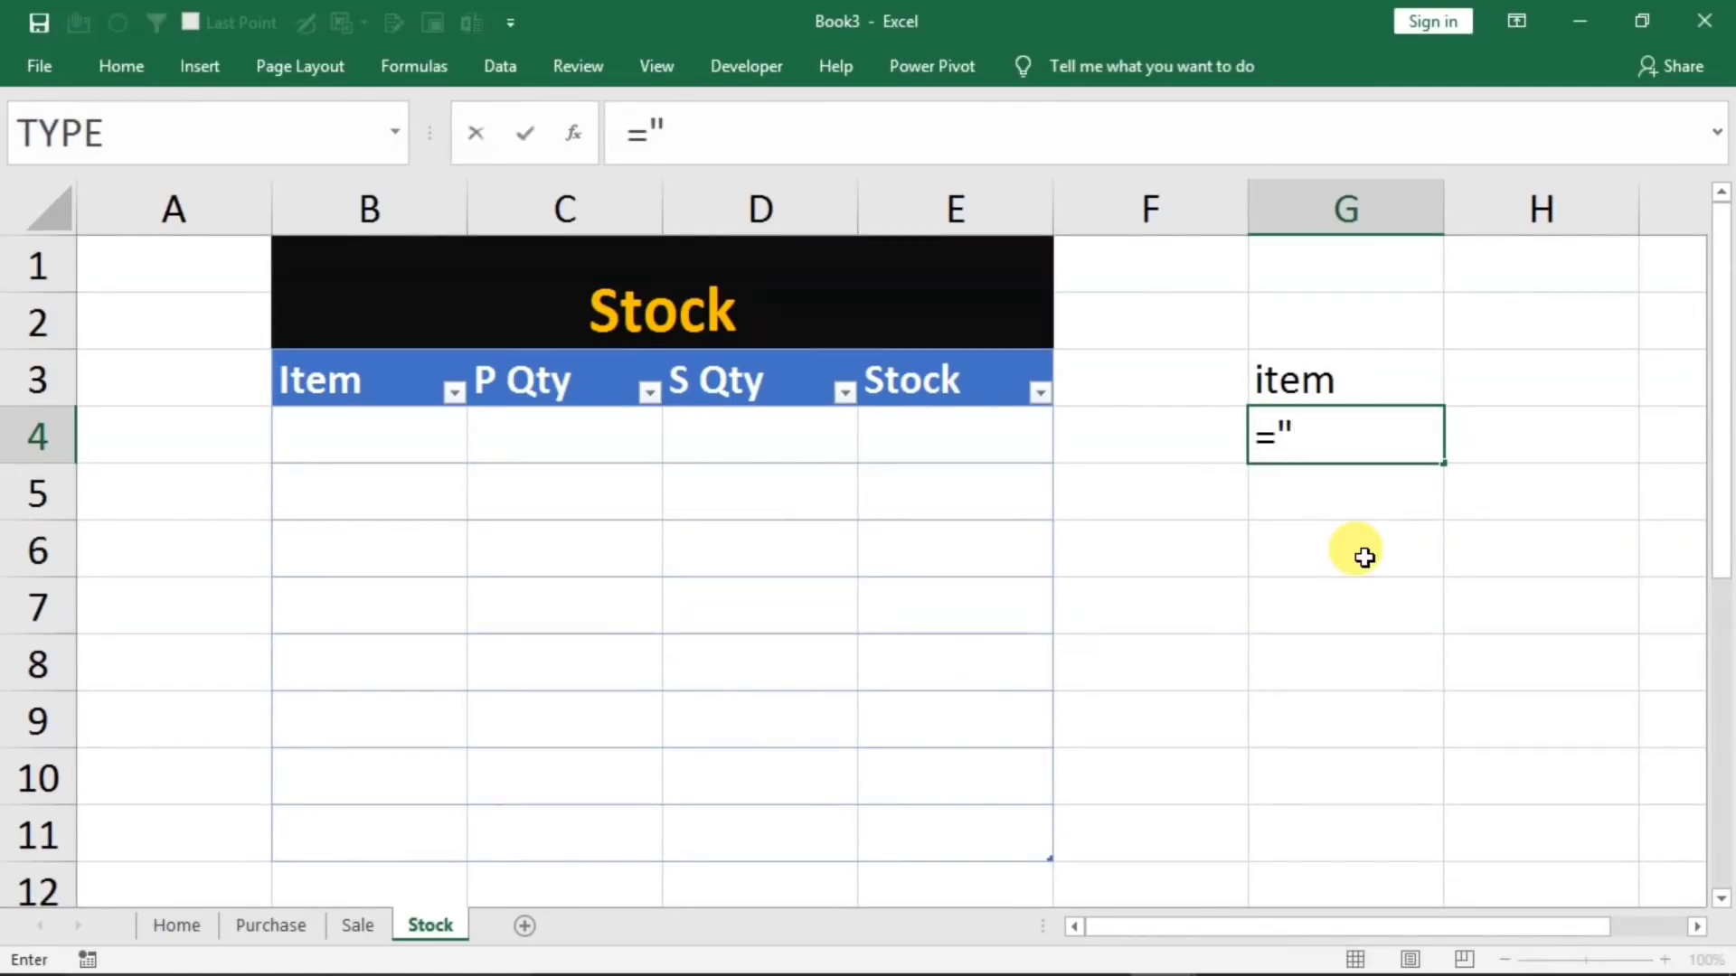
type("<>\"")
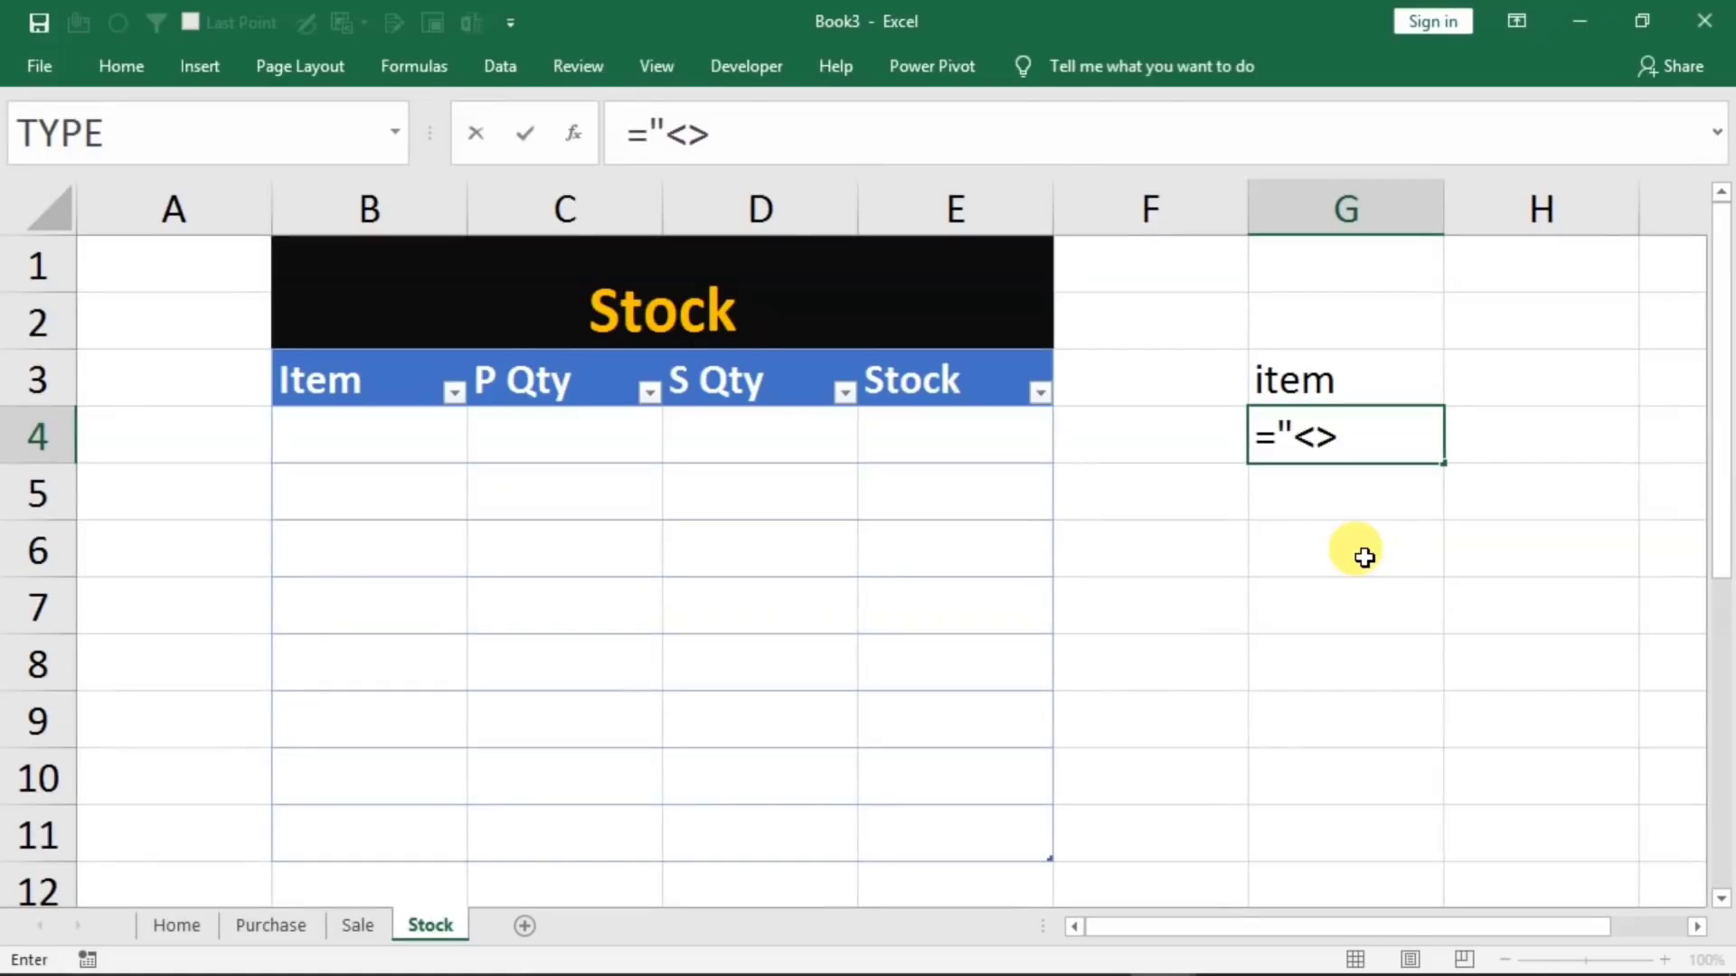
key("Return")
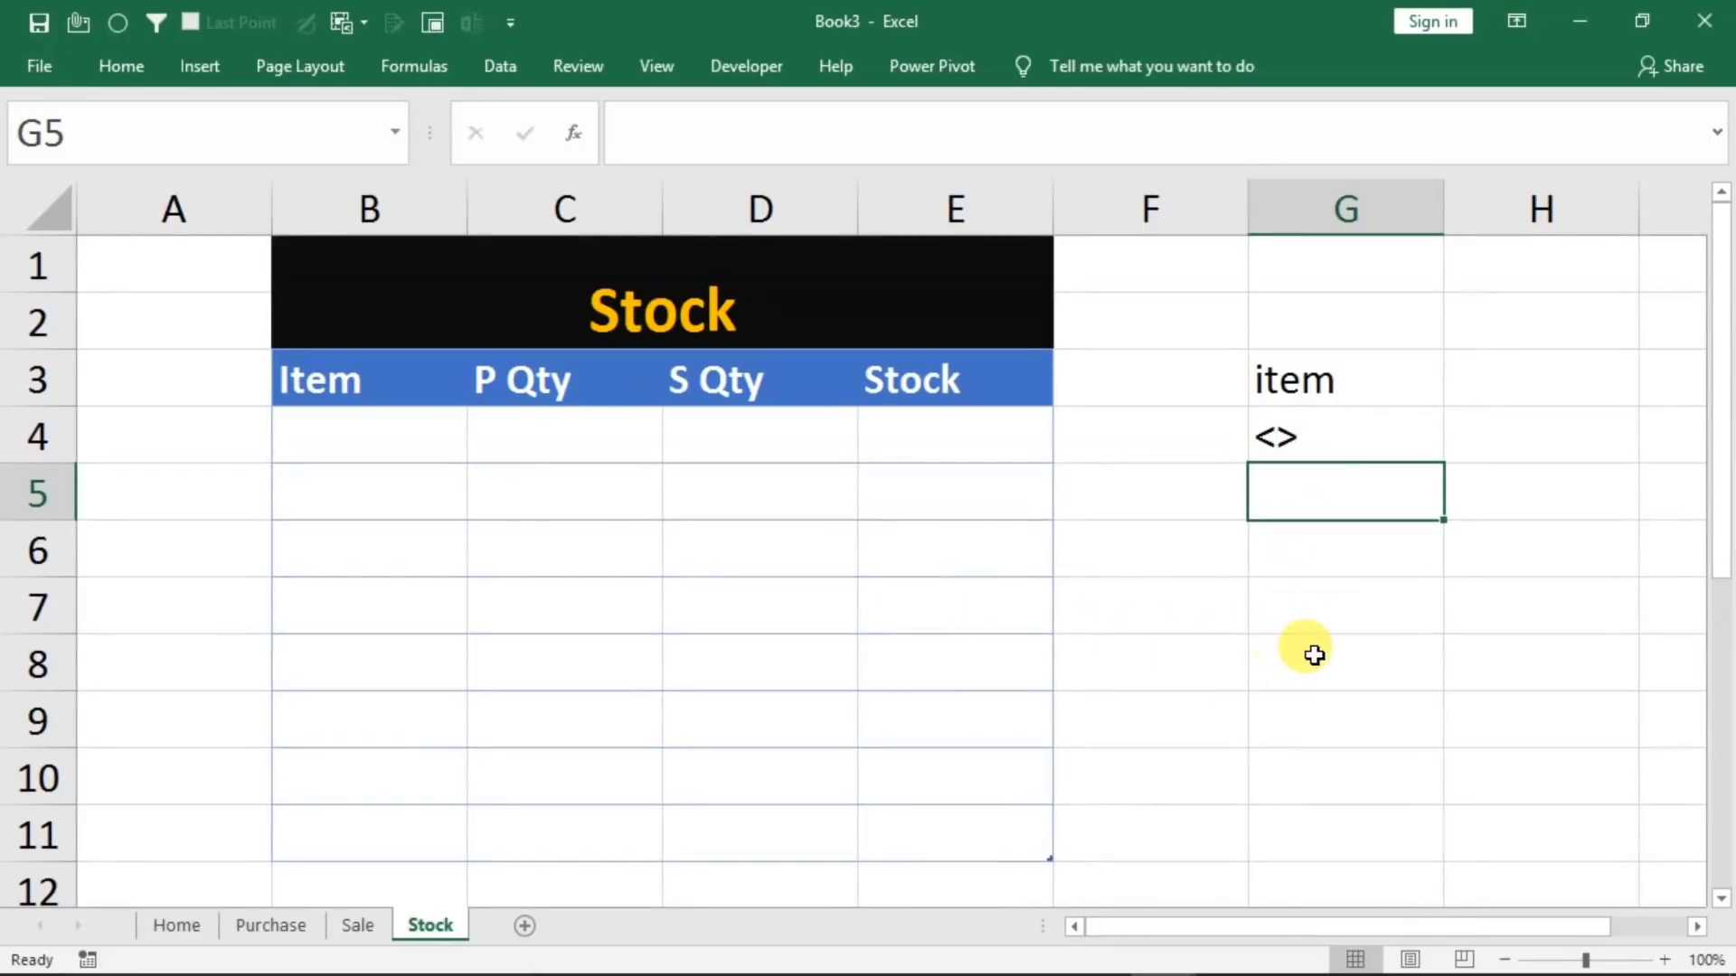
Start recording a macro stored in This Workbook, replacing the default name with one beginning "ref"
left_click(644, 72)
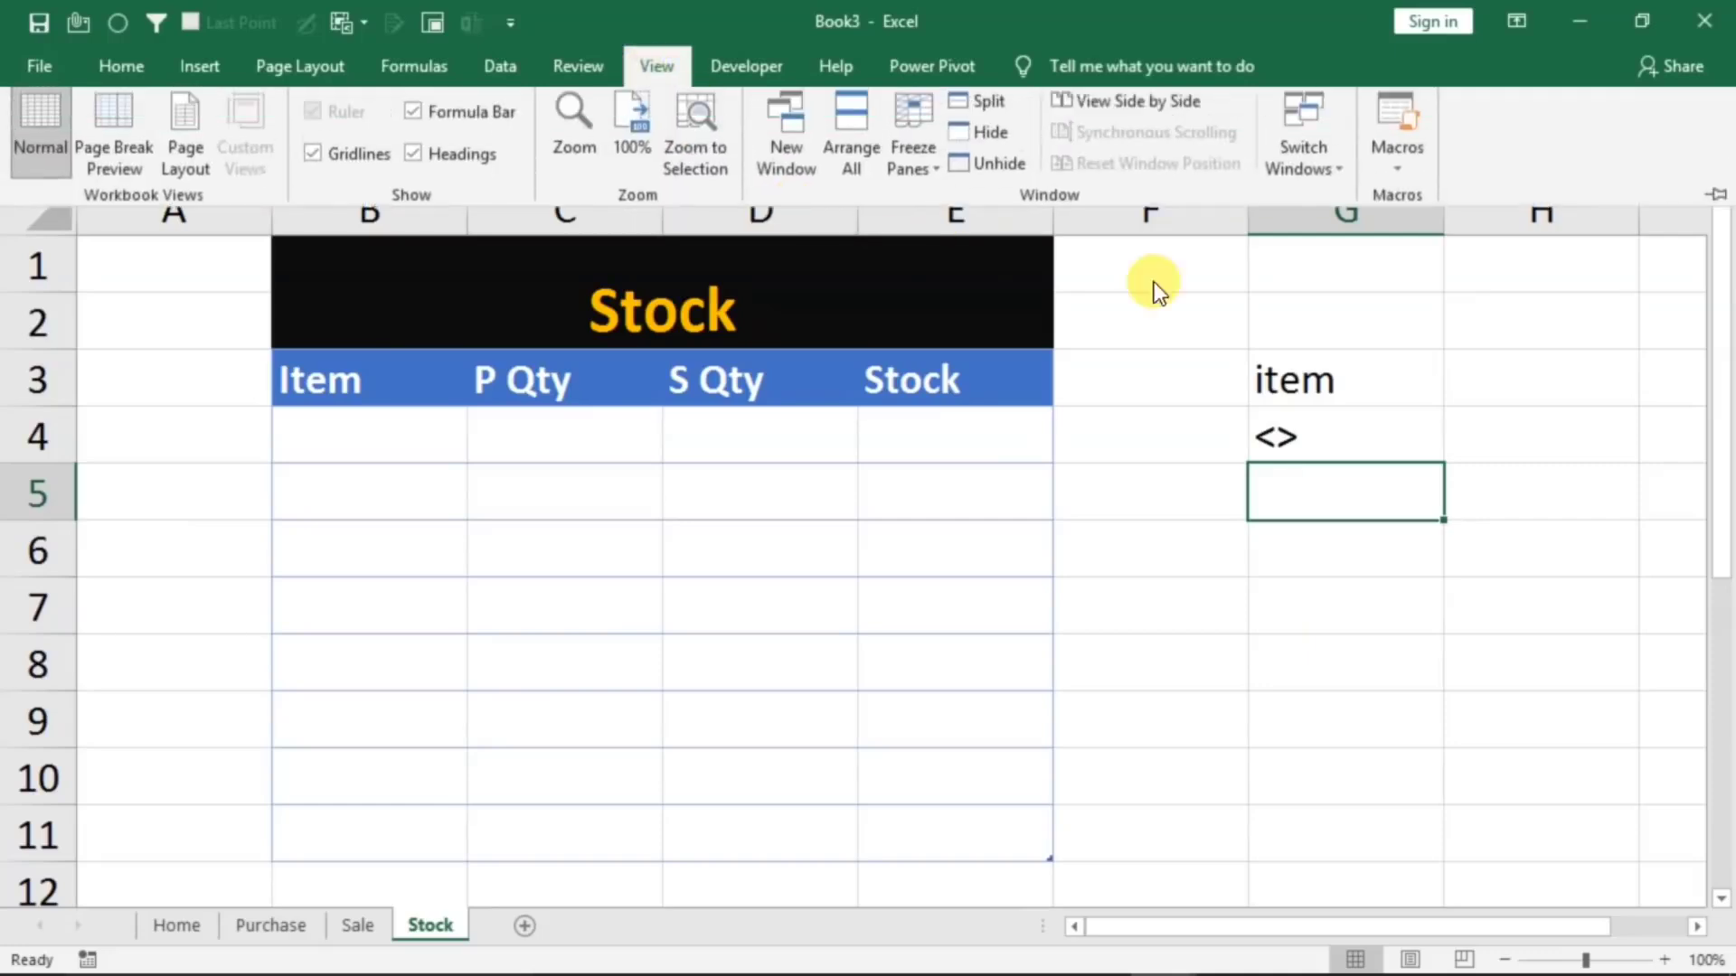
left_click(1404, 181)
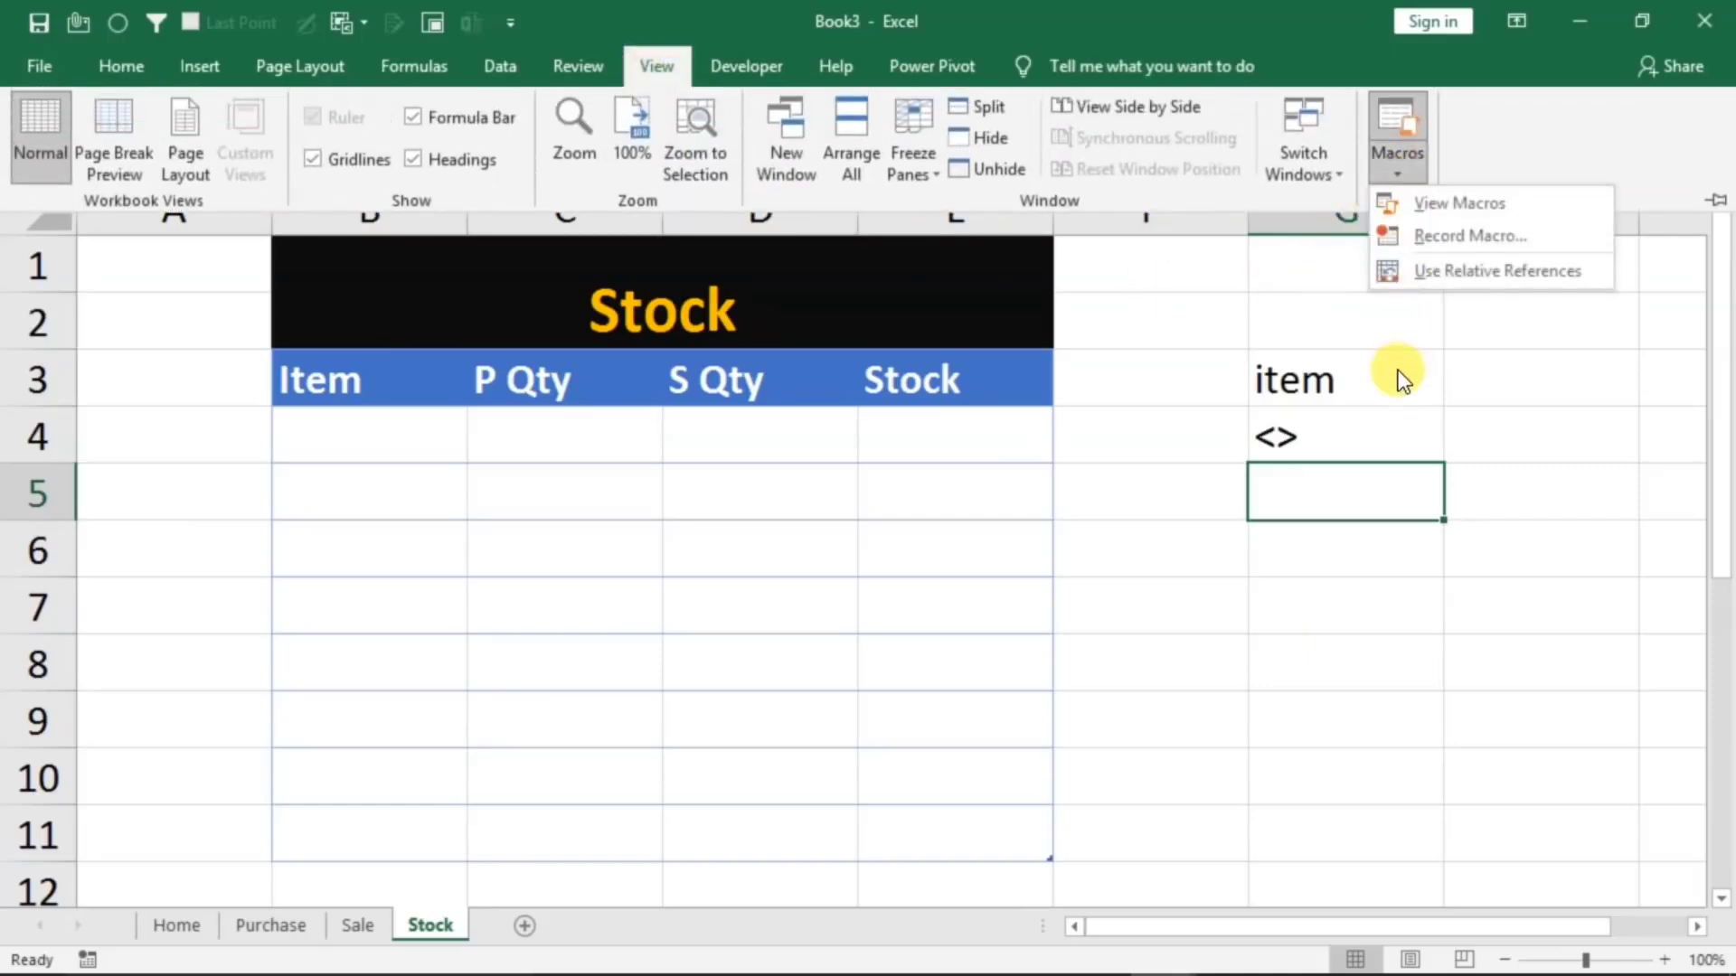
left_click(1452, 235)
left_click(1151, 405)
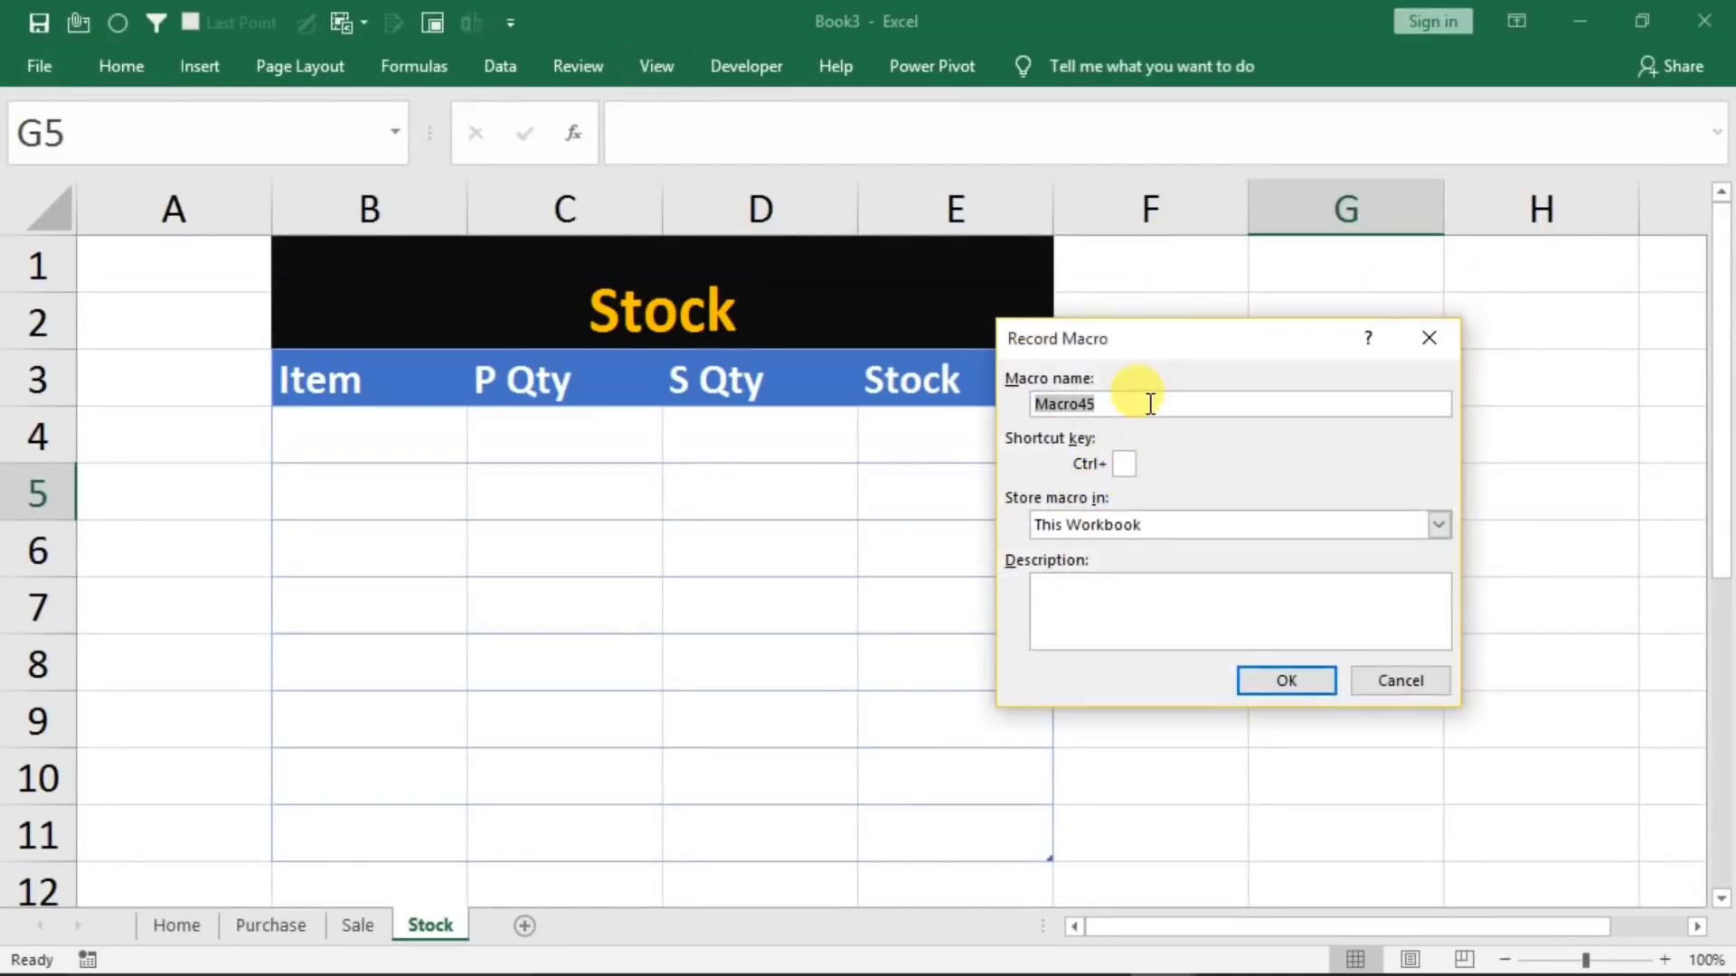
key("BackSpace")
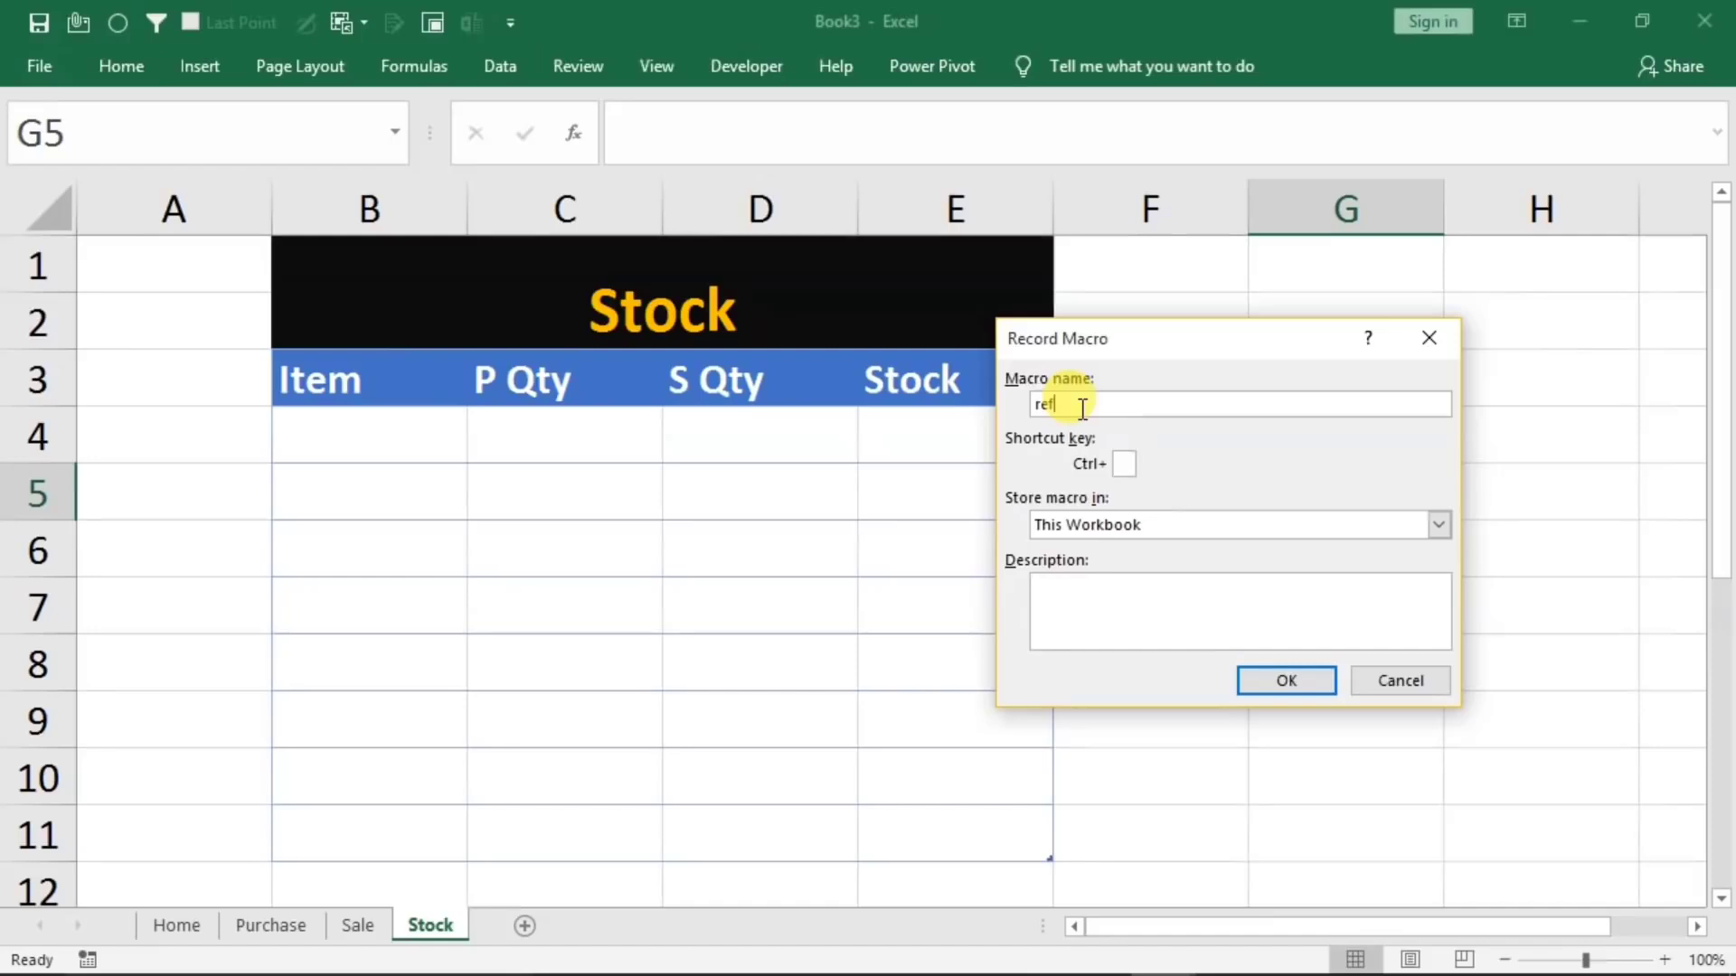
left_click(1265, 680)
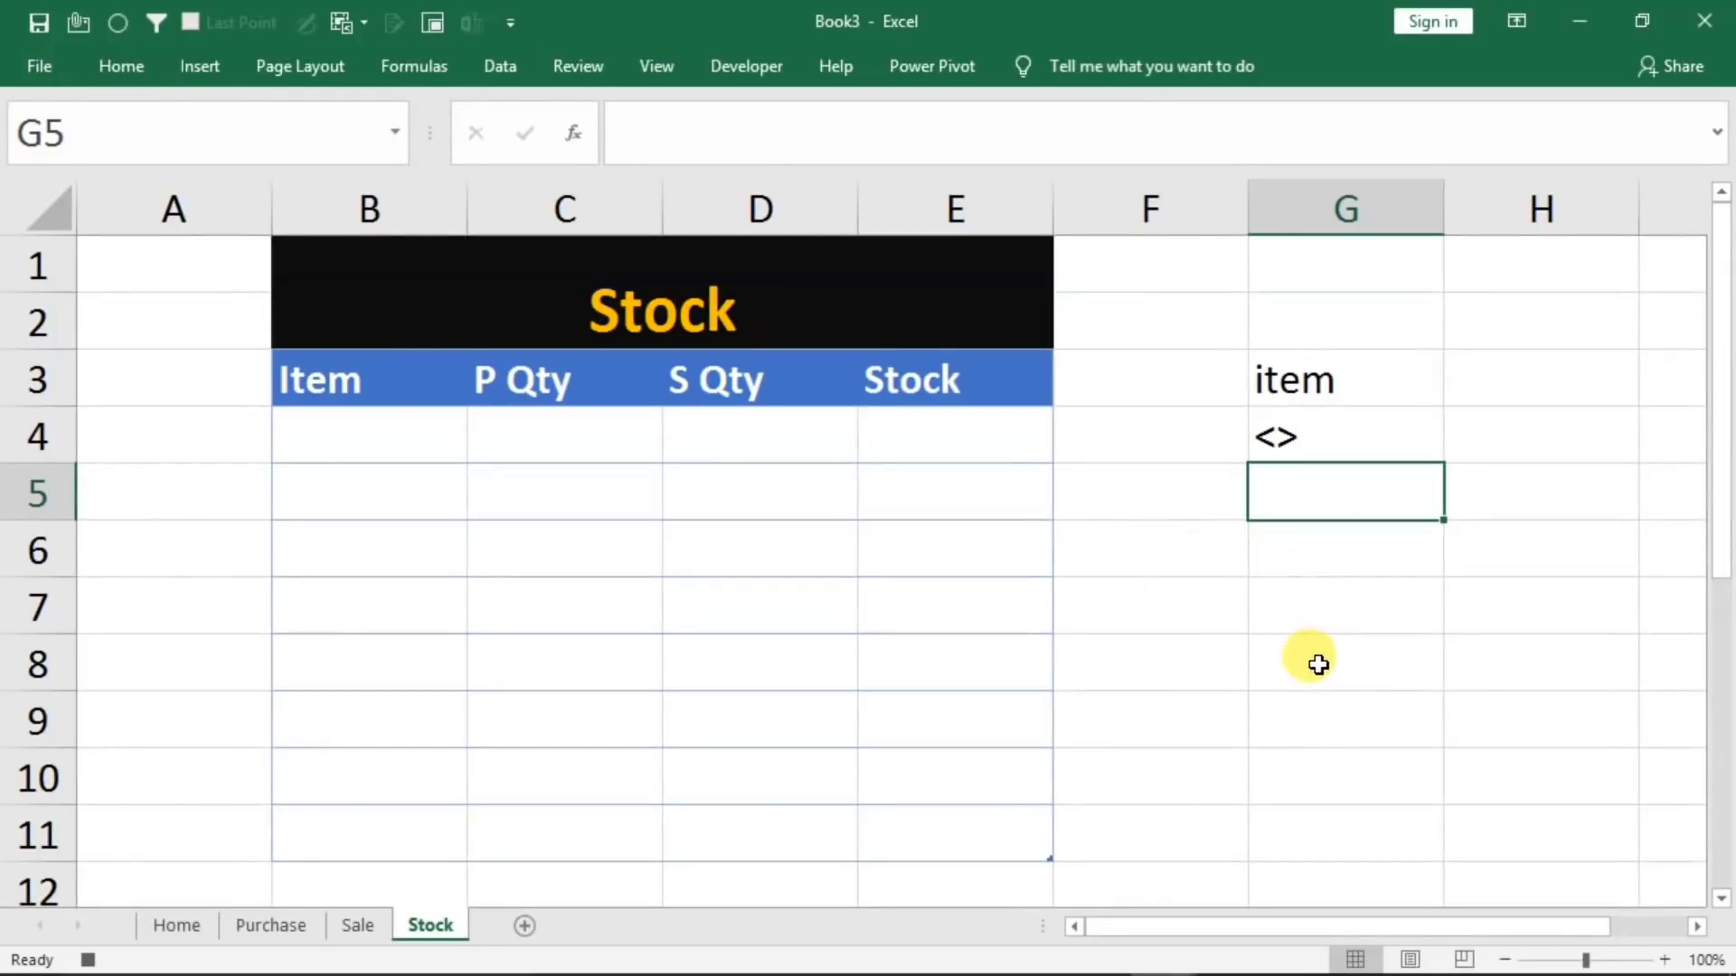
Start an Advanced Filter that copies to another location, with the Purchase table's whole Item column, header included, as list range
left_click(1365, 610)
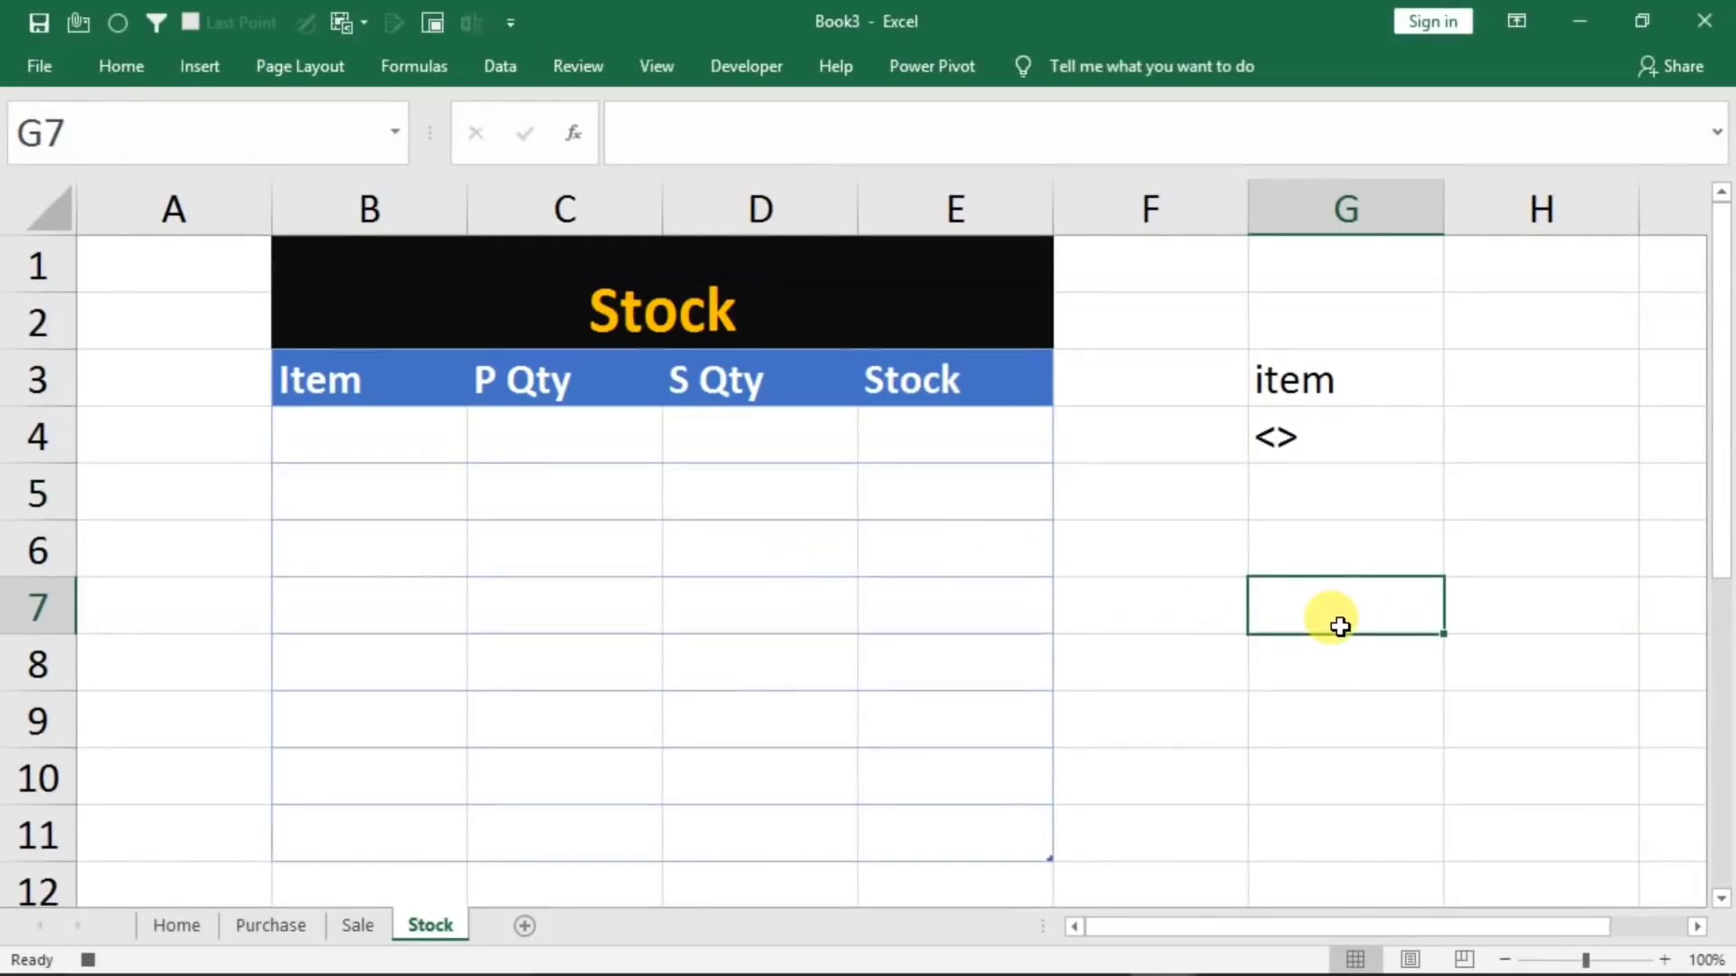
left_click(500, 68)
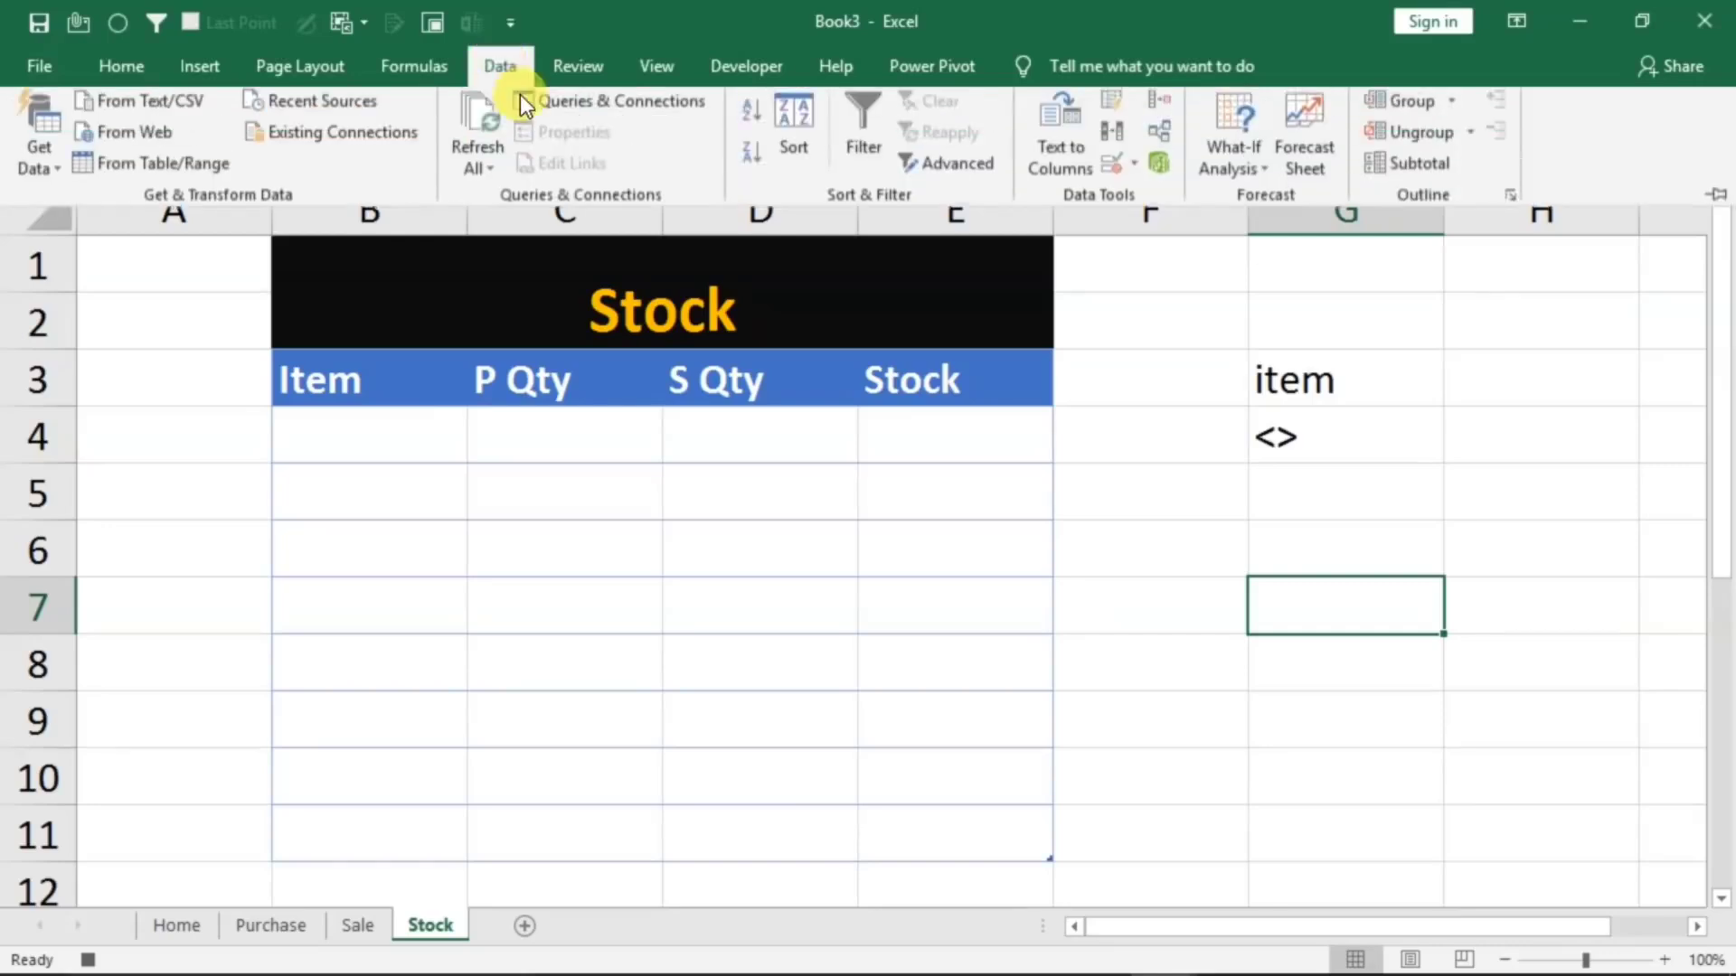
left_click(944, 172)
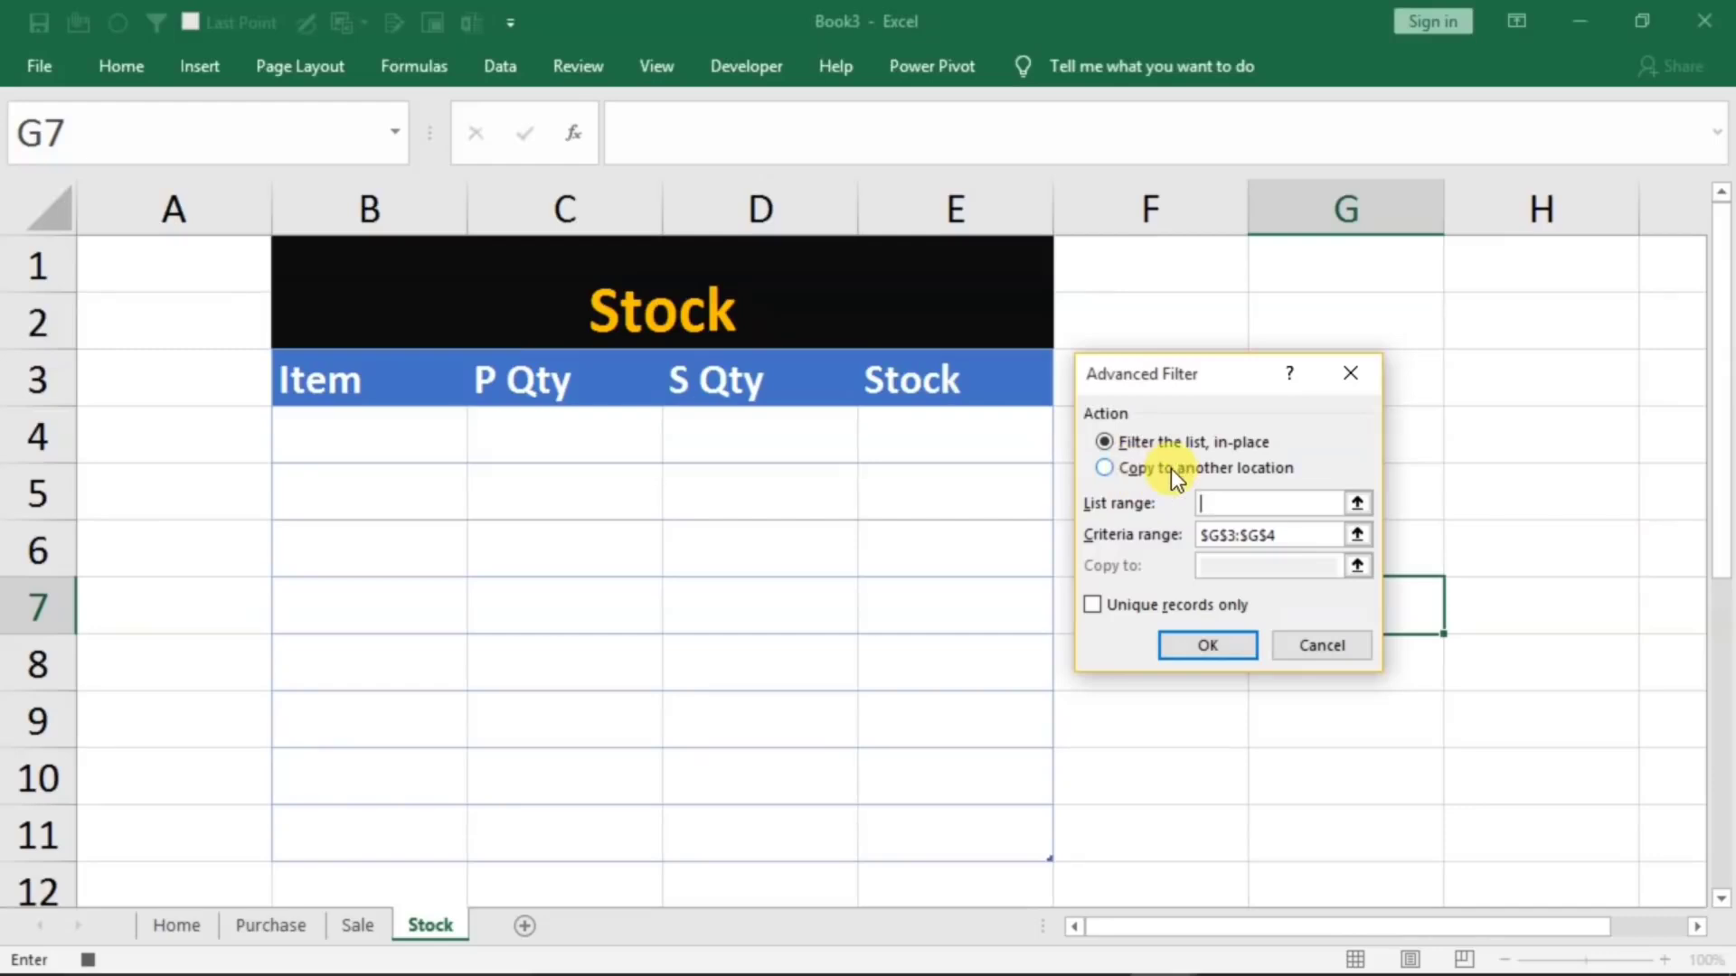
left_click(1132, 470)
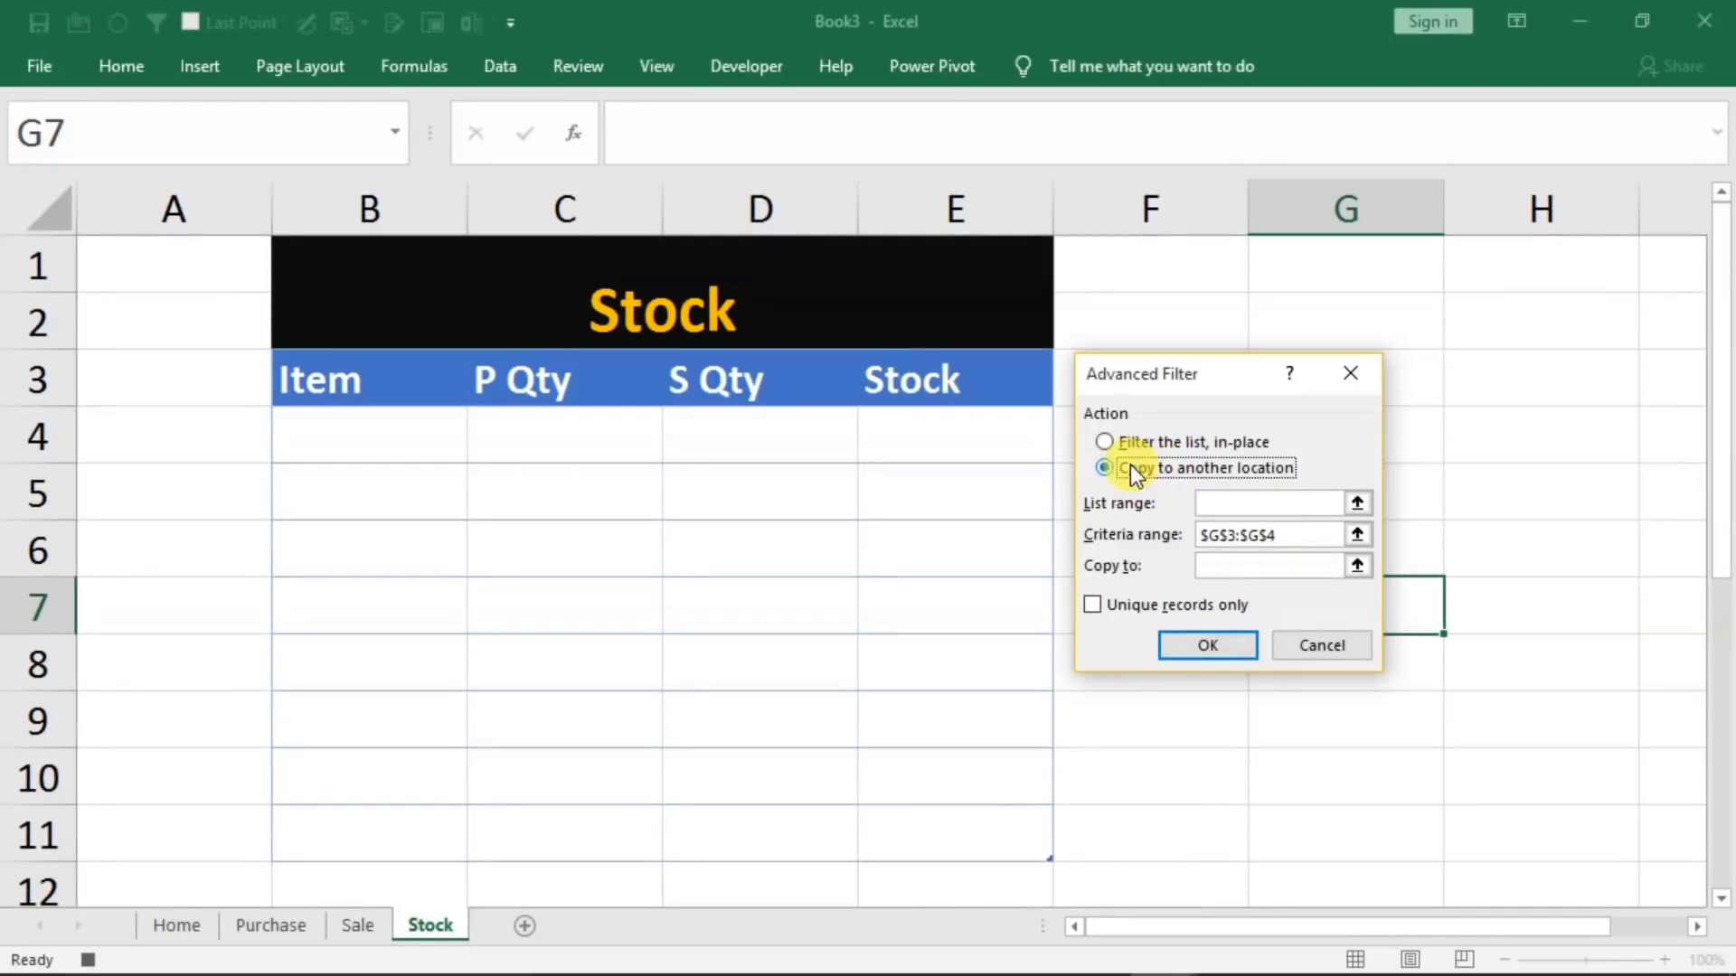
left_click(1234, 504)
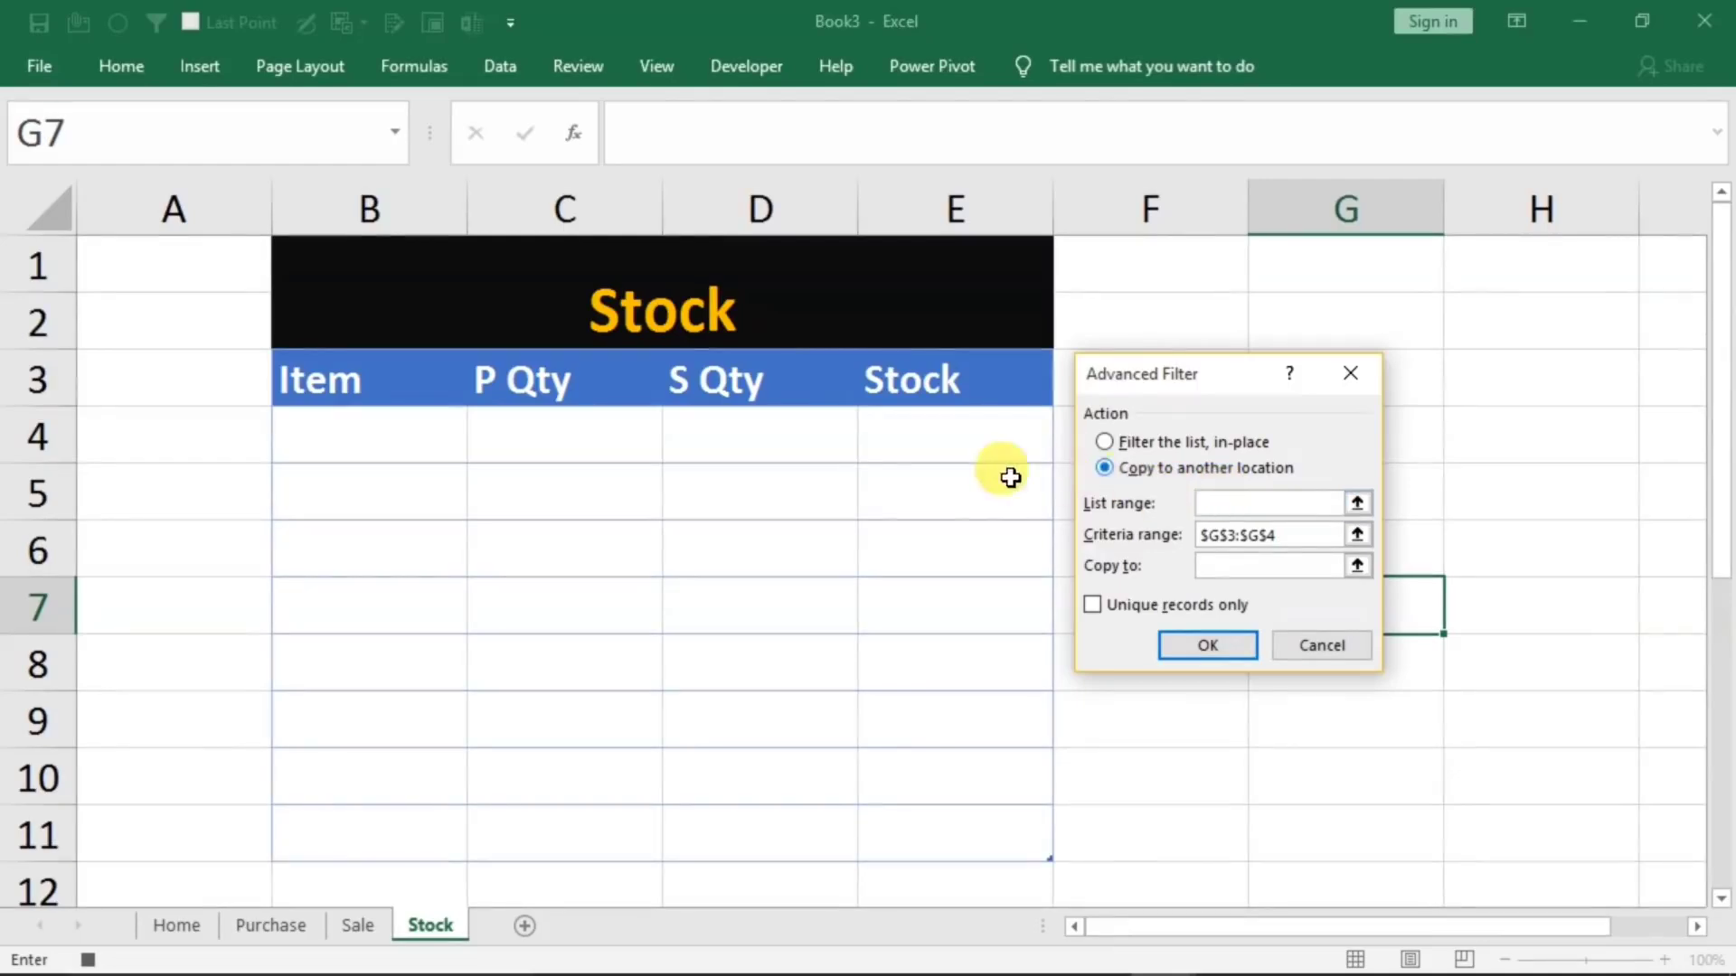
left_click(256, 932)
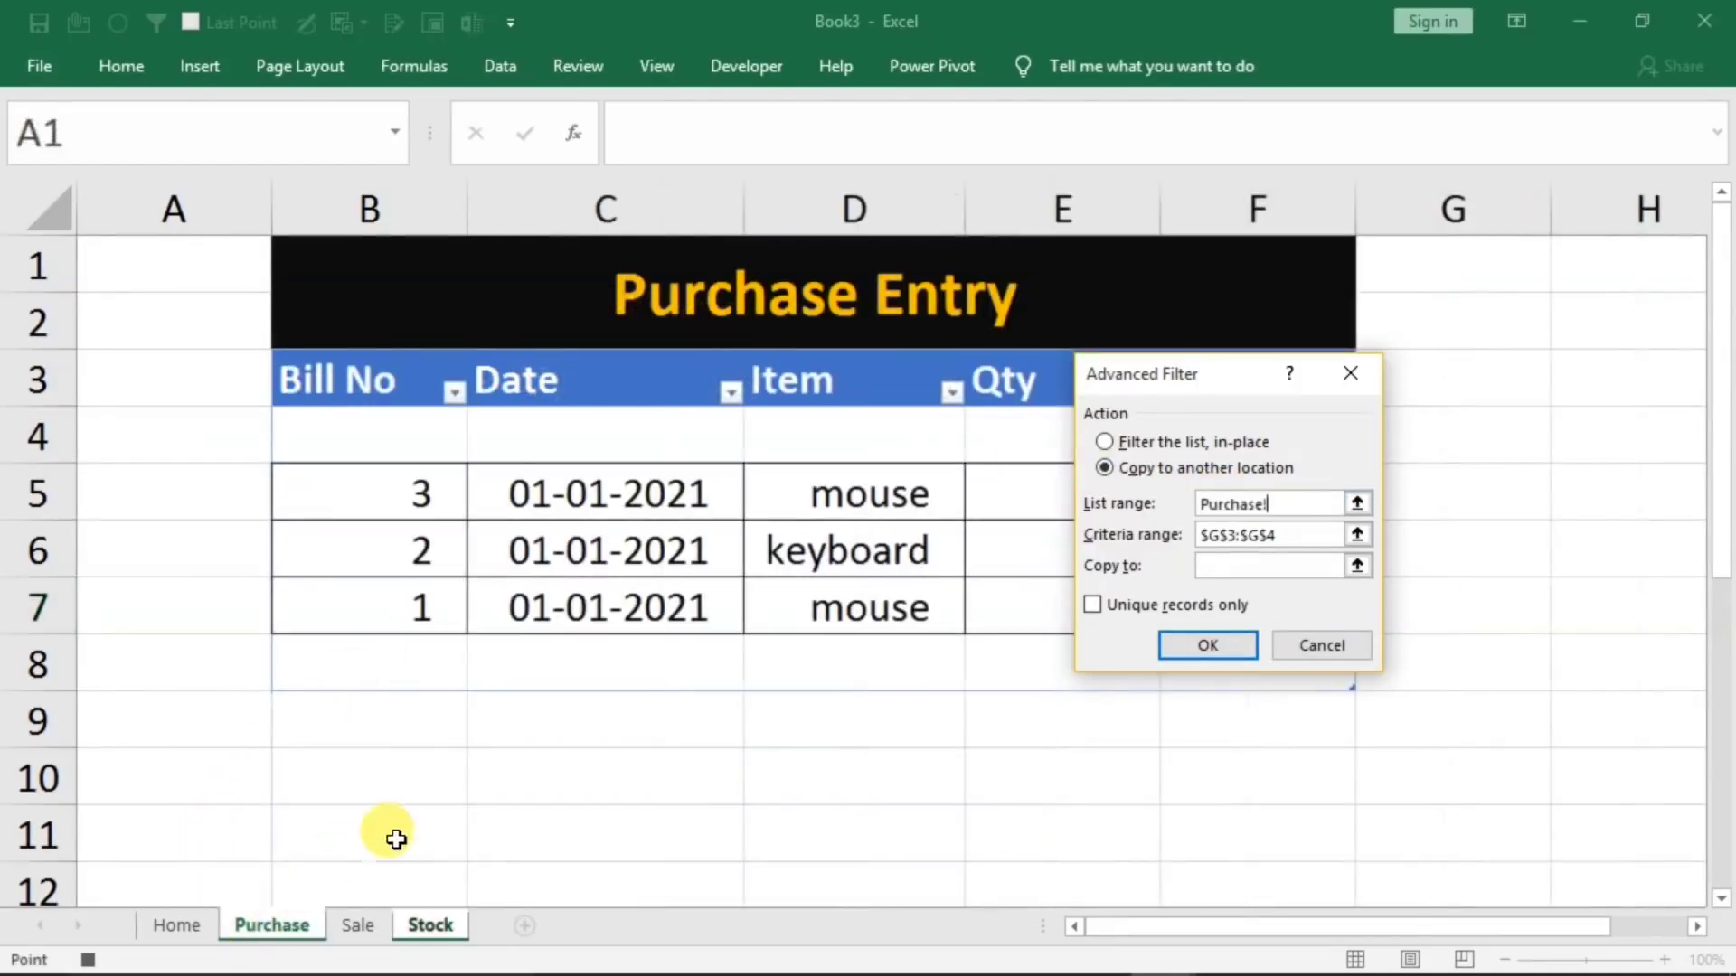
left_click_drag(866, 384, 833, 653)
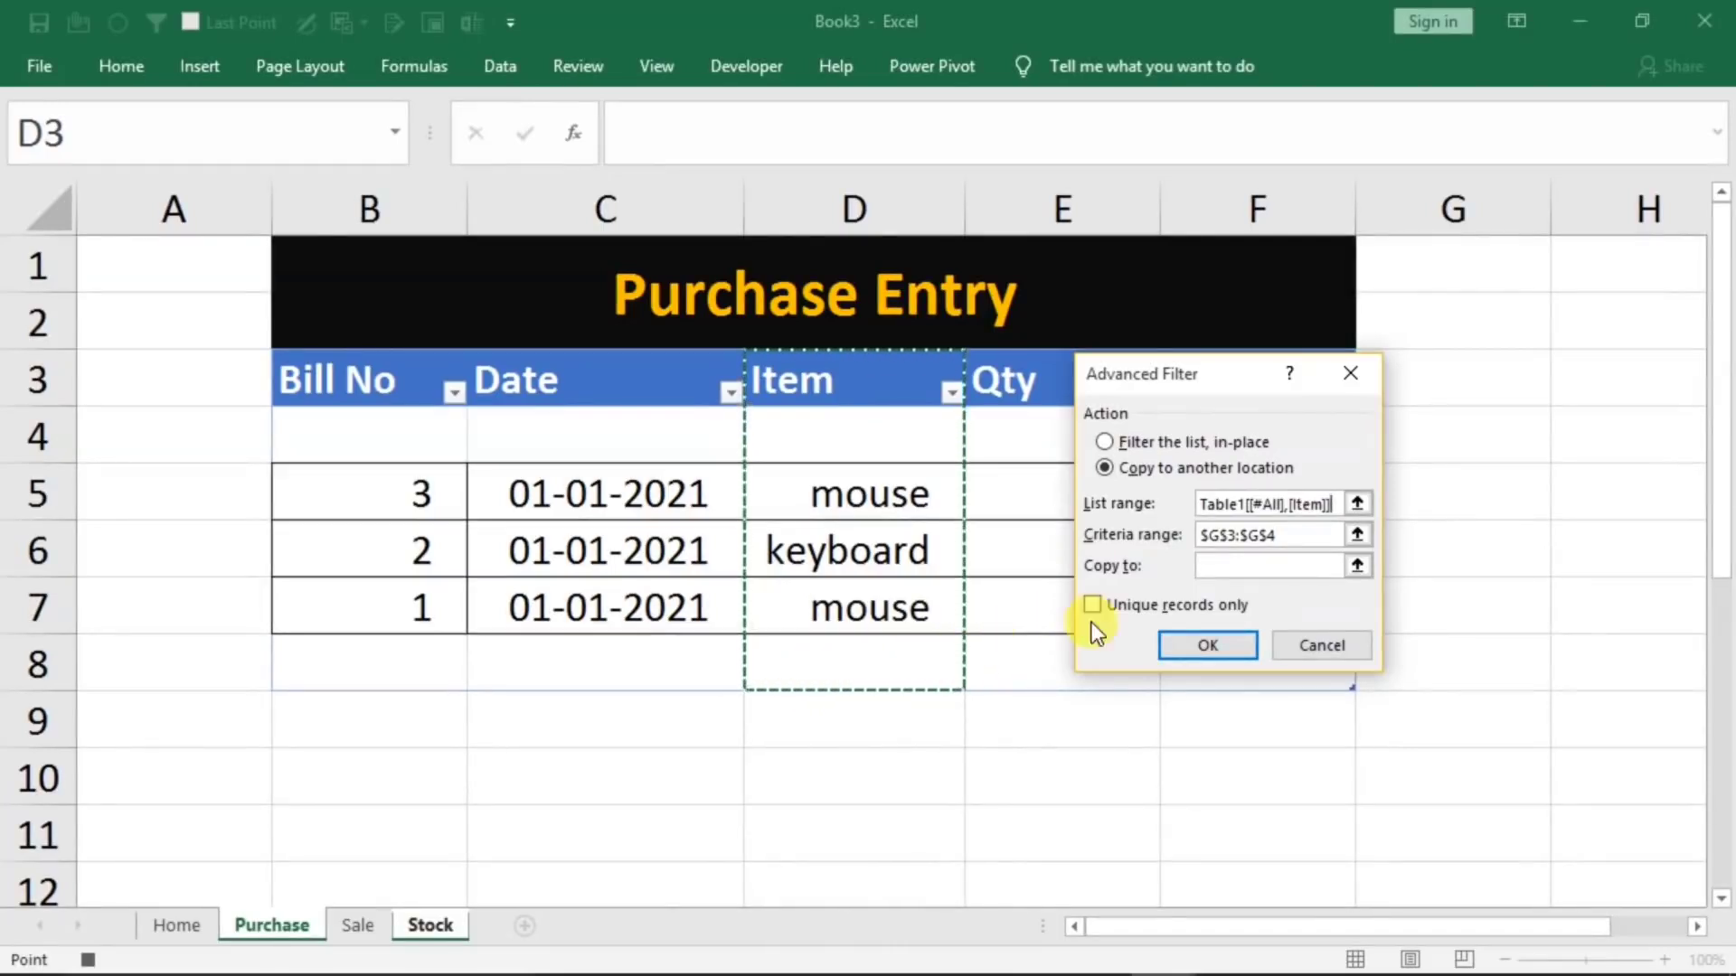
Run the filter with criteria G3:G4, the Stock table's Item header B3 as copy destination, and unique records only
left_click(1294, 542)
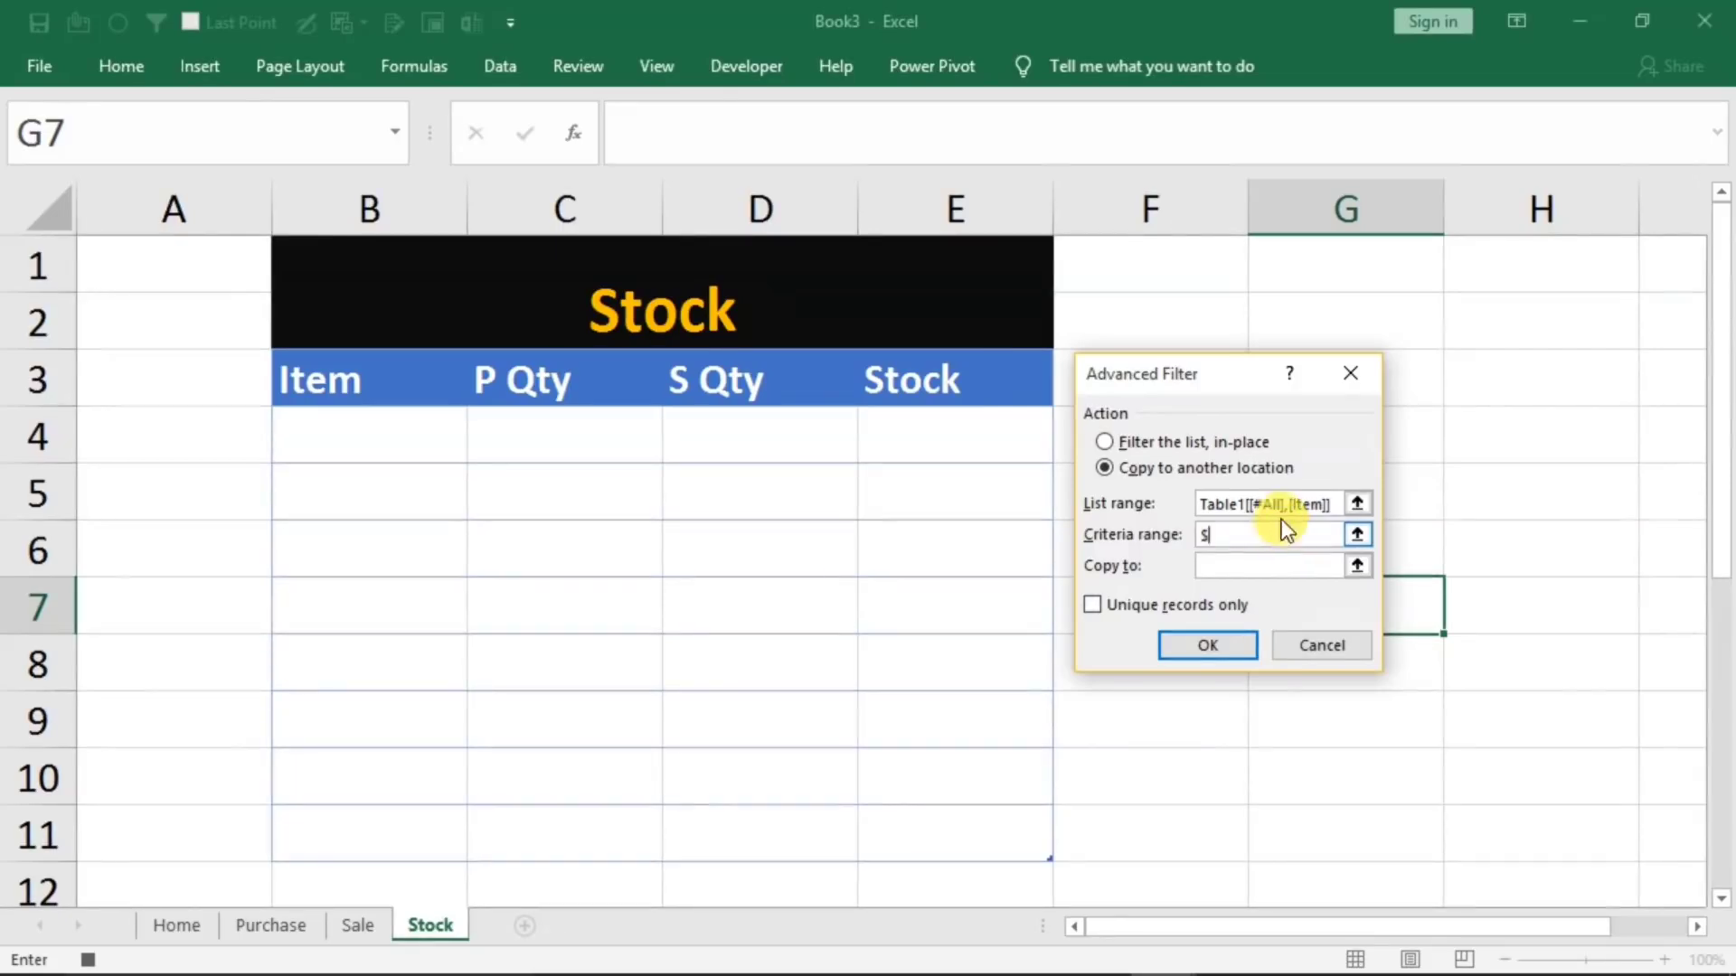
left_click_drag(1203, 387, 928, 474)
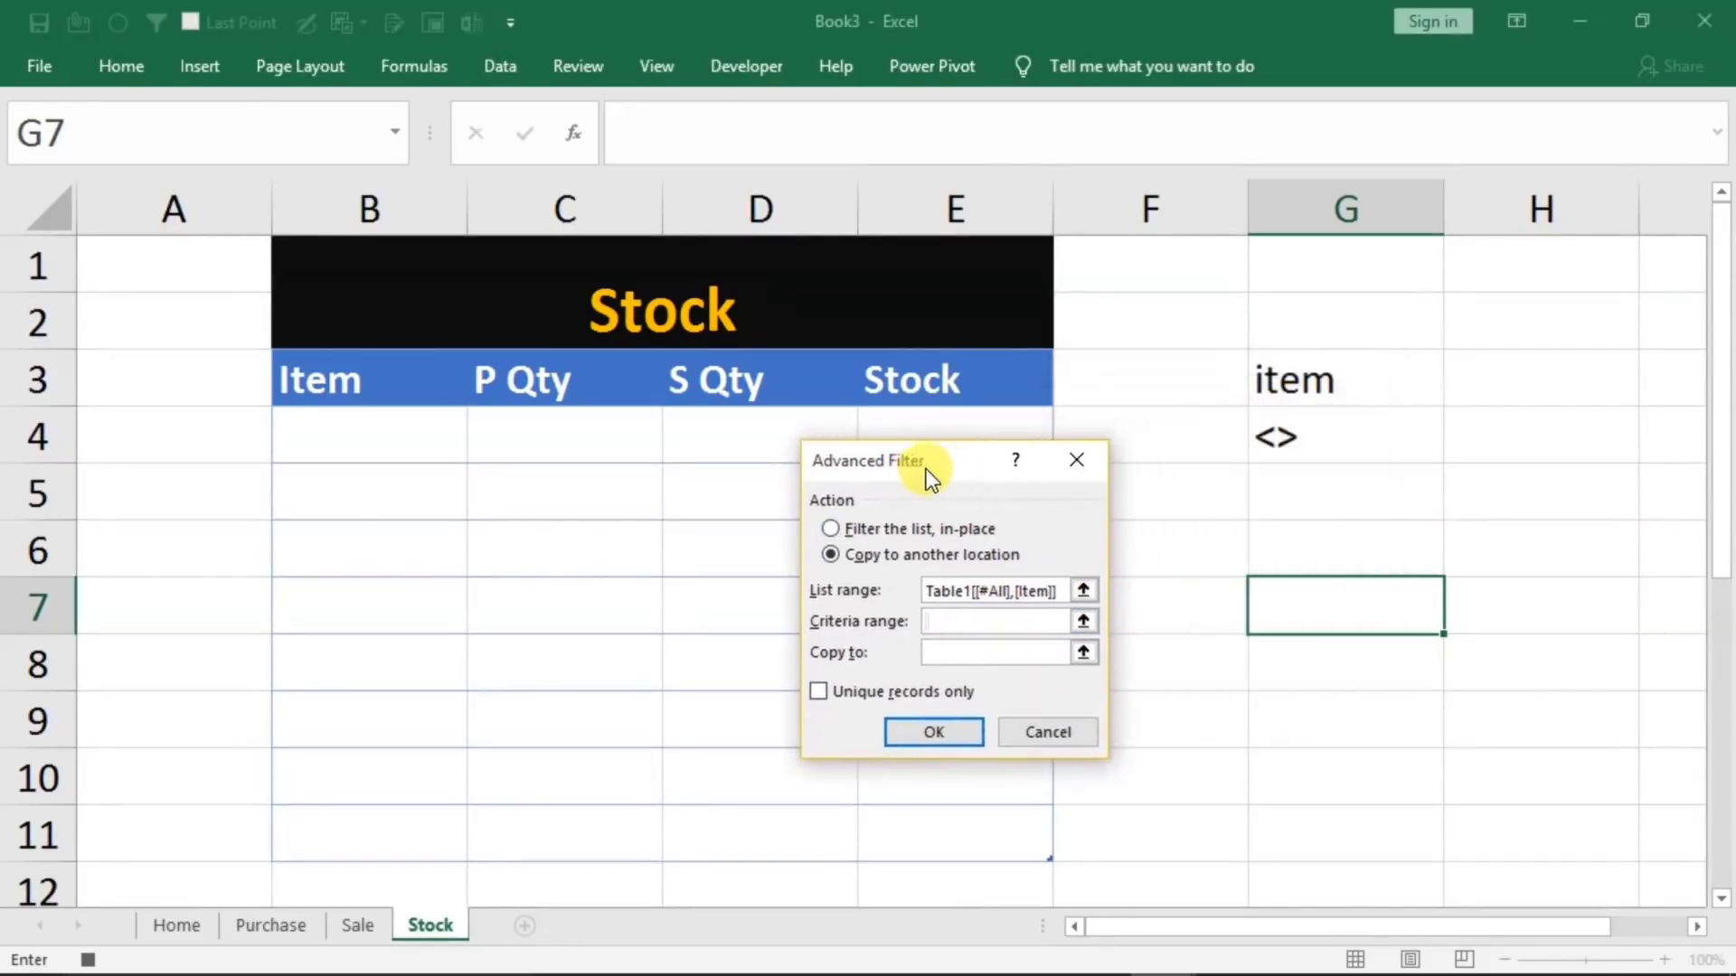
left_click_drag(1293, 386, 1272, 426)
left_click_drag(957, 461, 1268, 384)
left_click(1242, 577)
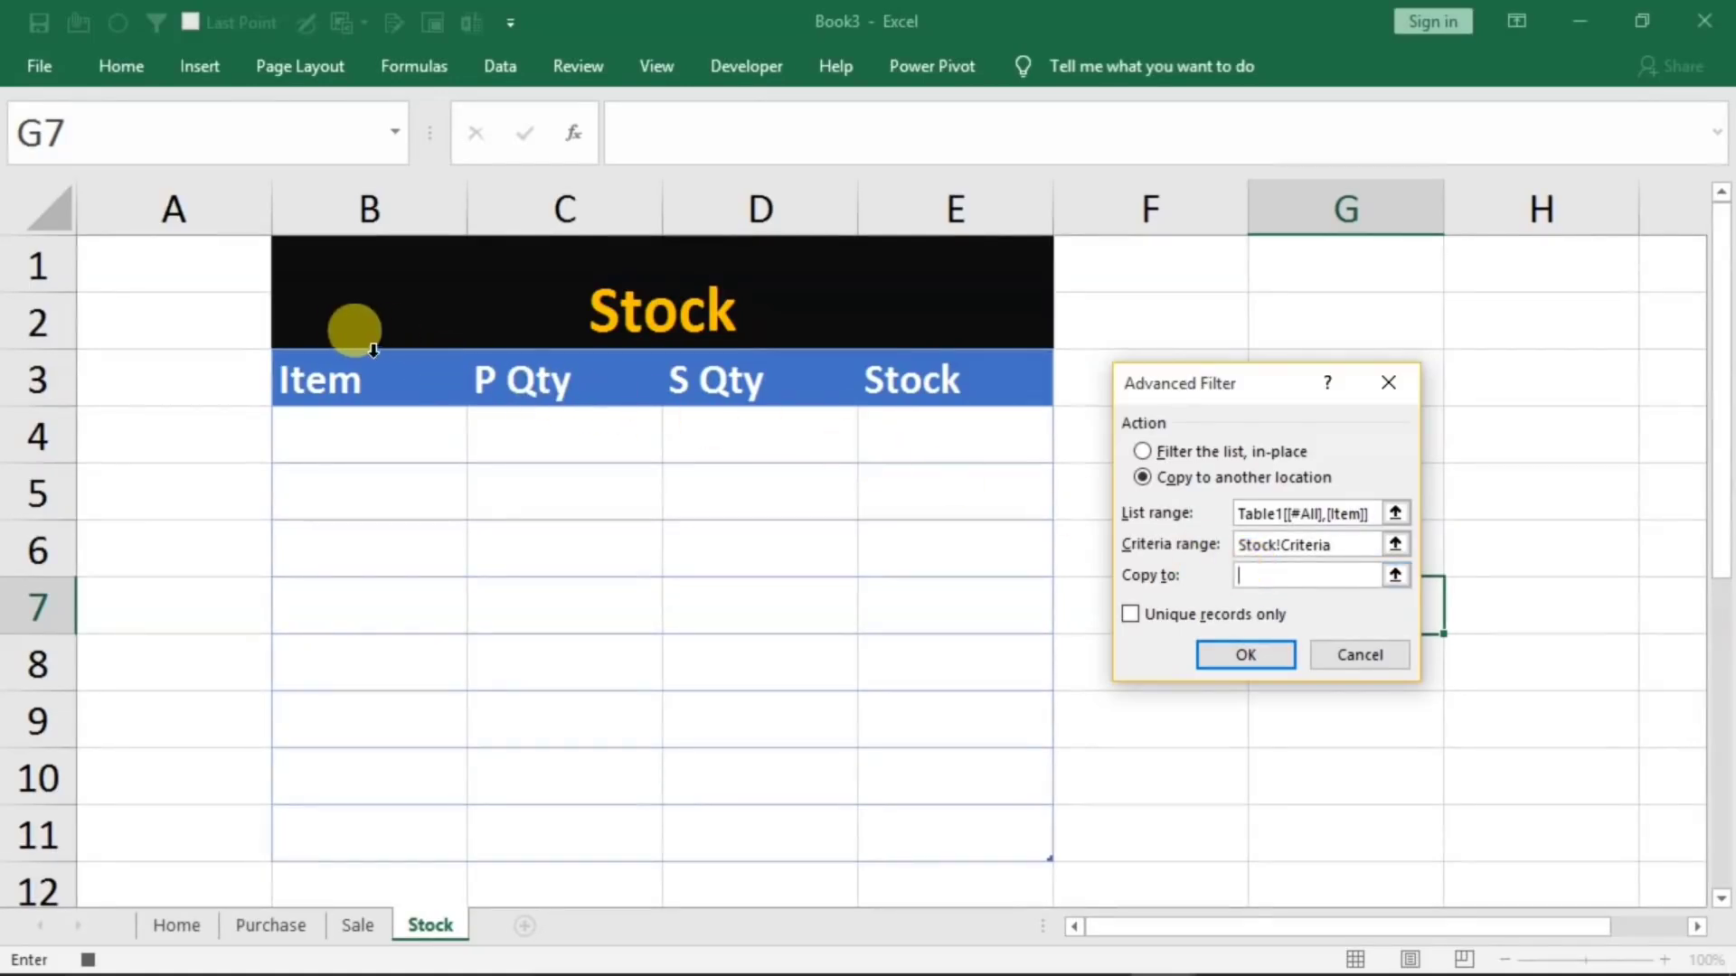
left_click(323, 383)
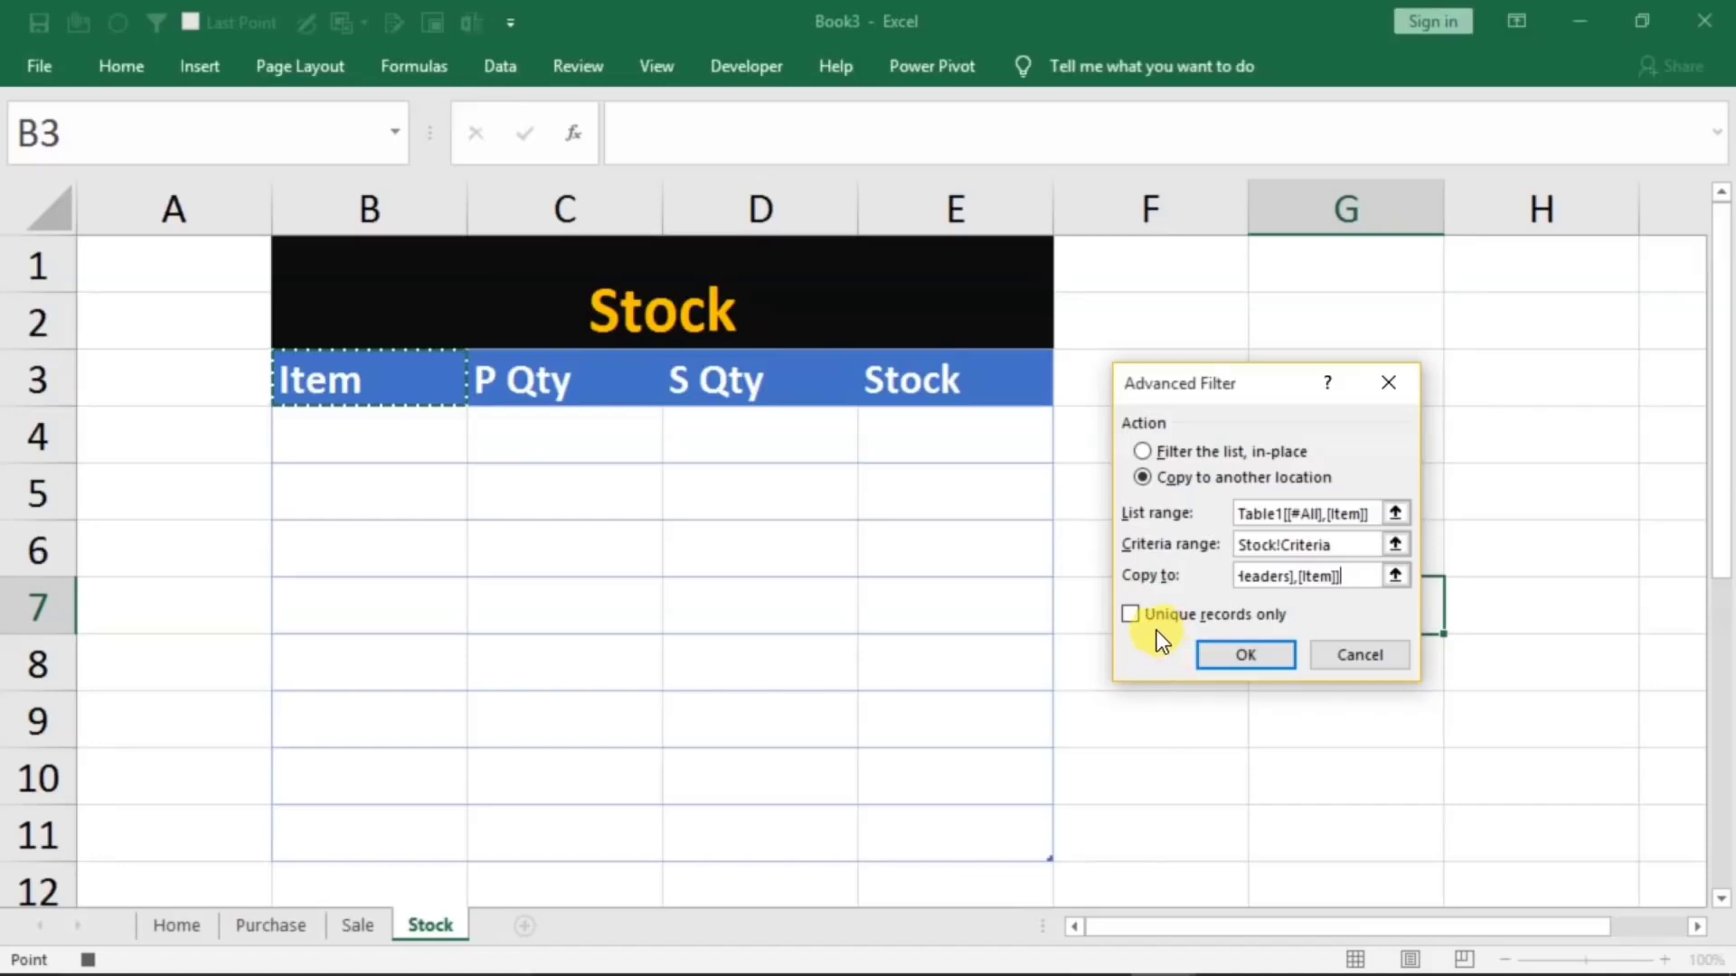
left_click(1136, 616)
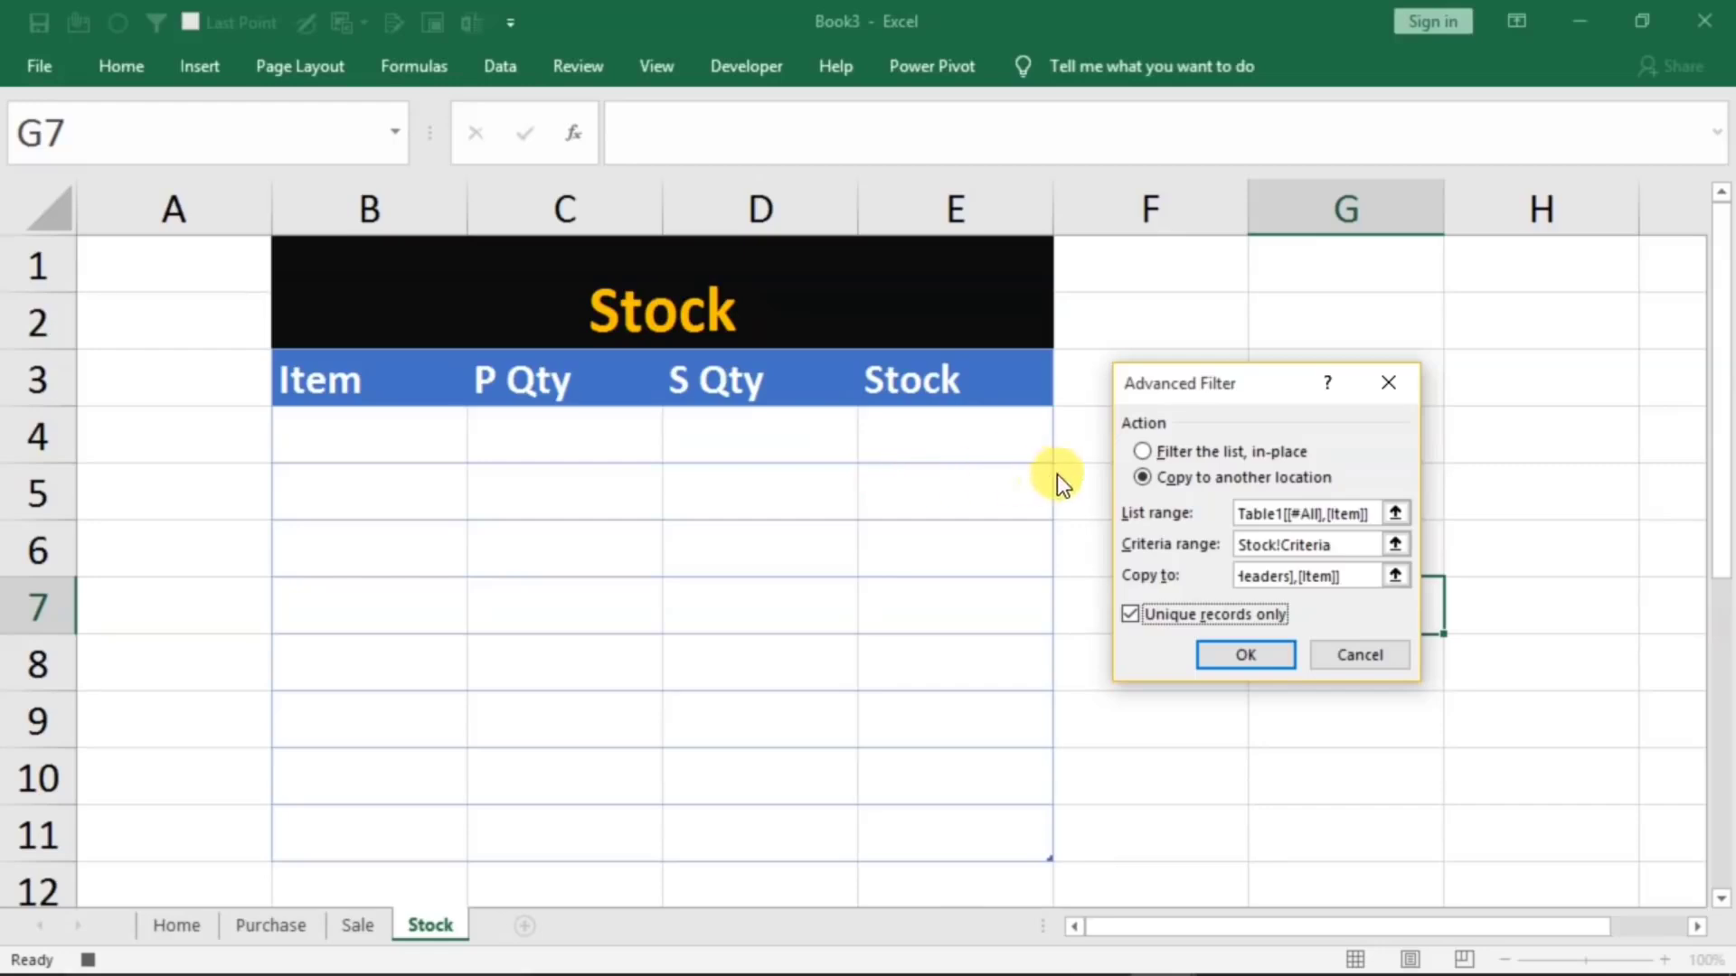
left_click(1220, 653)
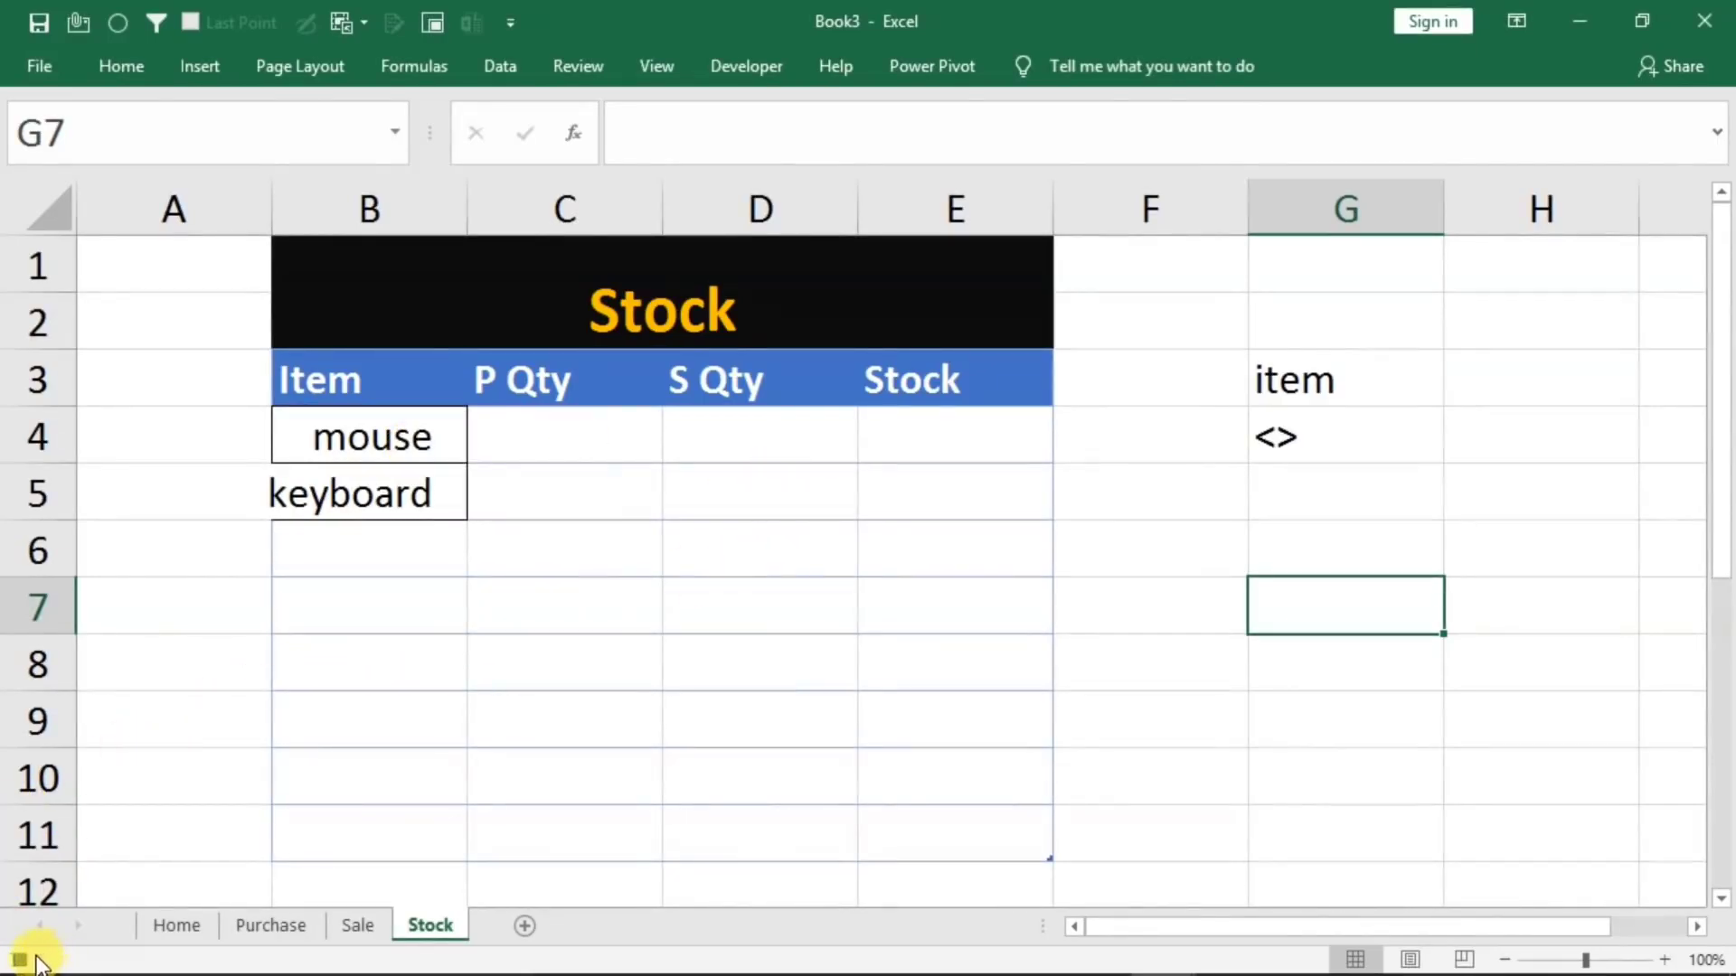
Stop recording the macro
left_click(658, 66)
left_click(1388, 185)
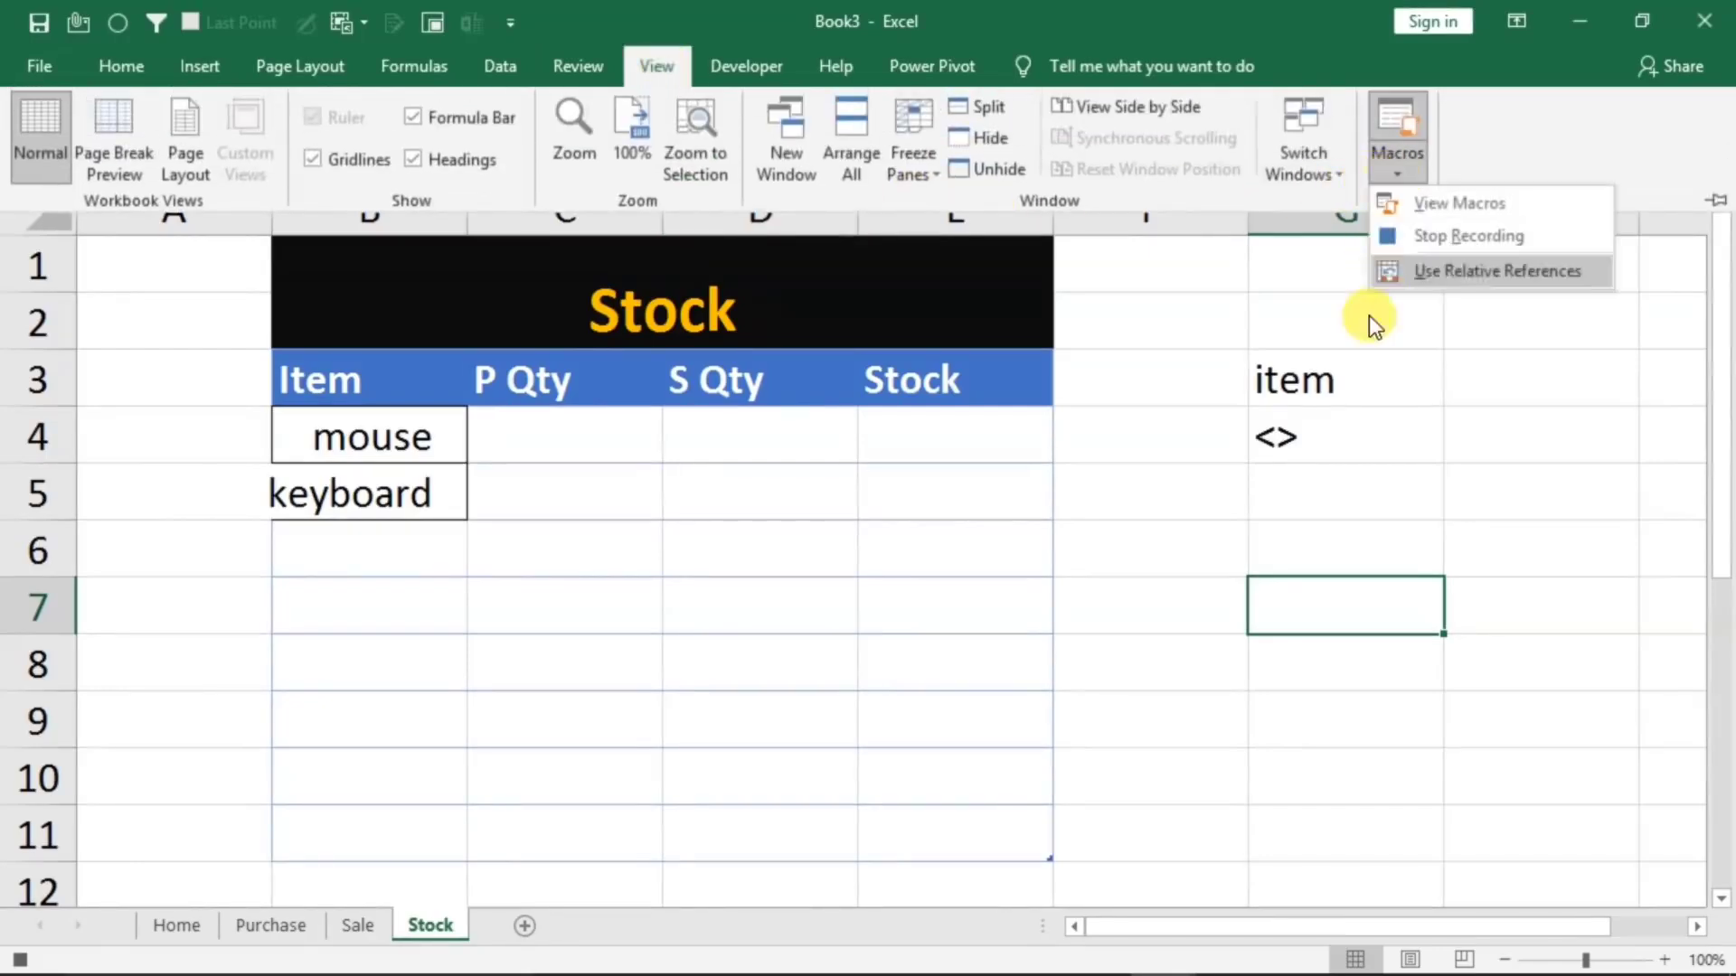
left_click(1429, 237)
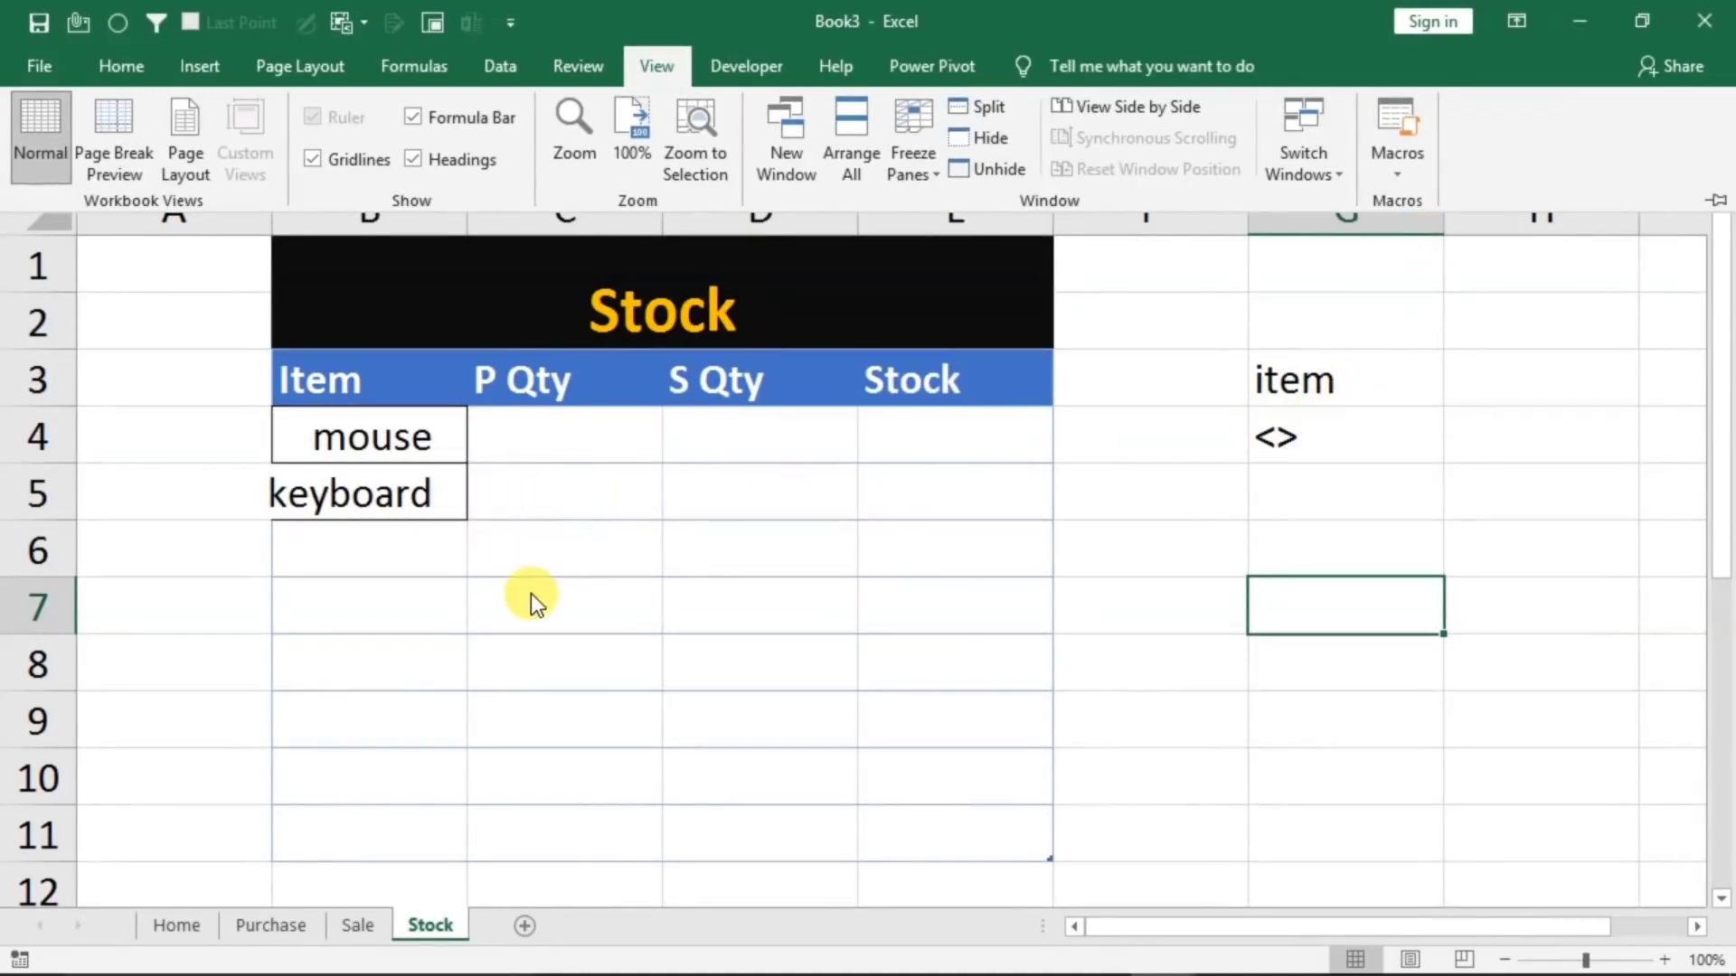
Apply All Borders to the Stock table's body cells B4:E11
left_click(418, 457)
left_click_drag(398, 443, 973, 826)
left_click(124, 66)
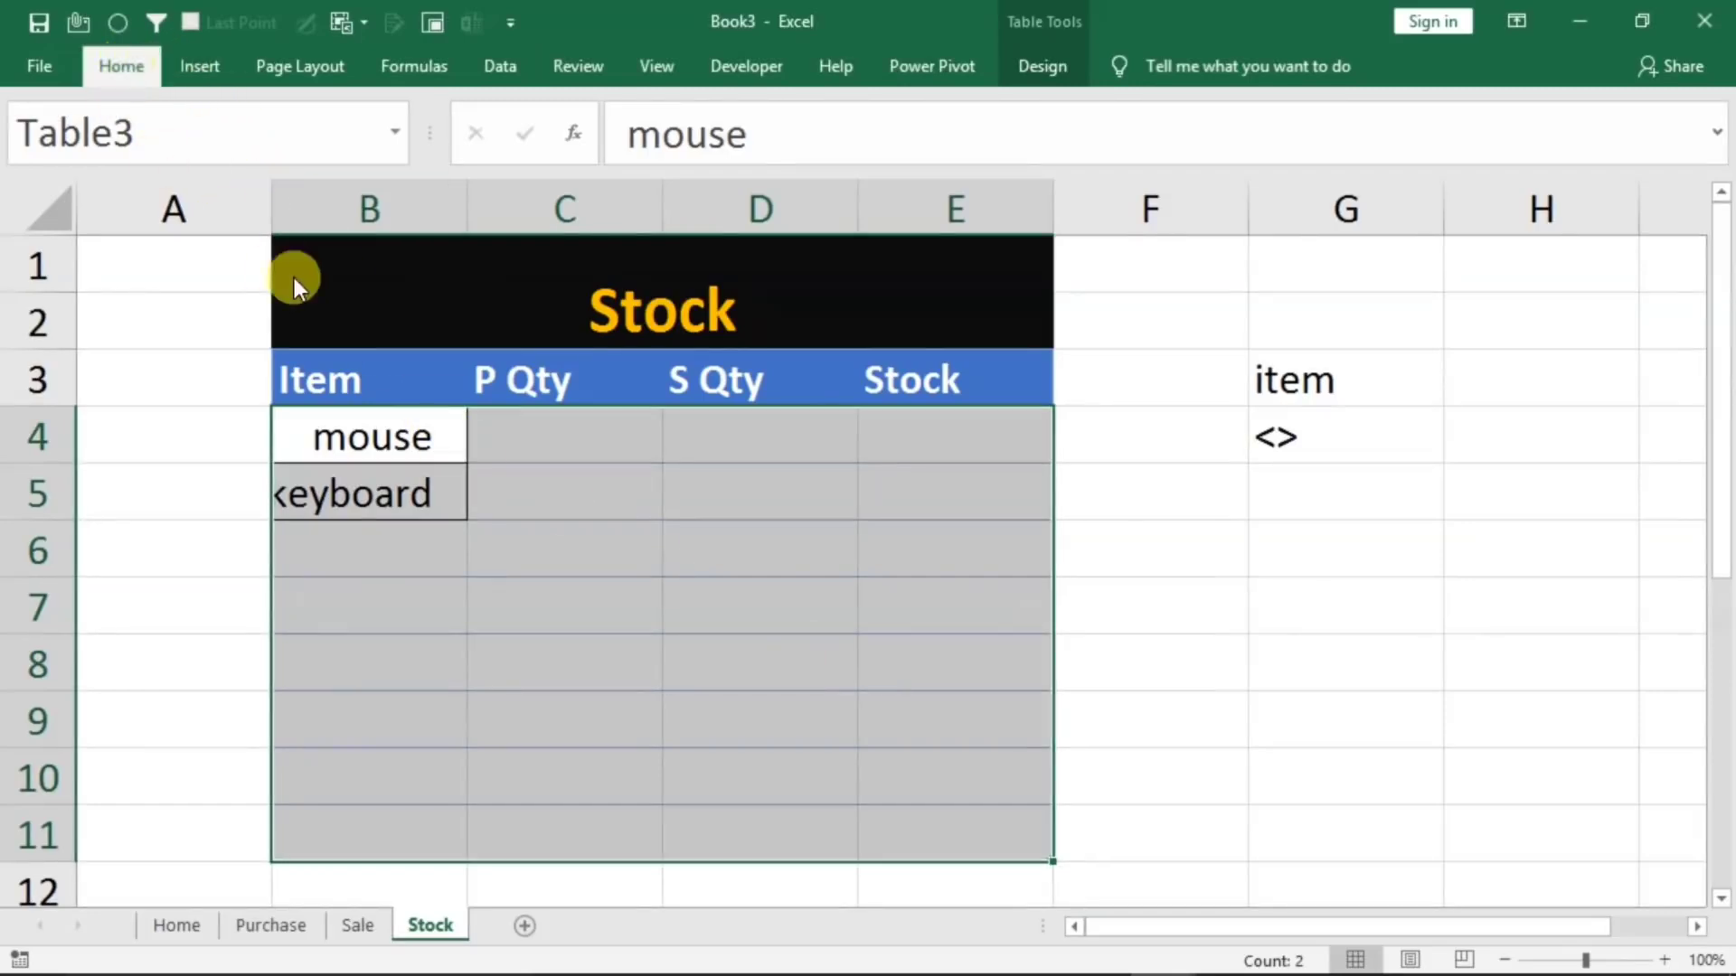
left_click(292, 160)
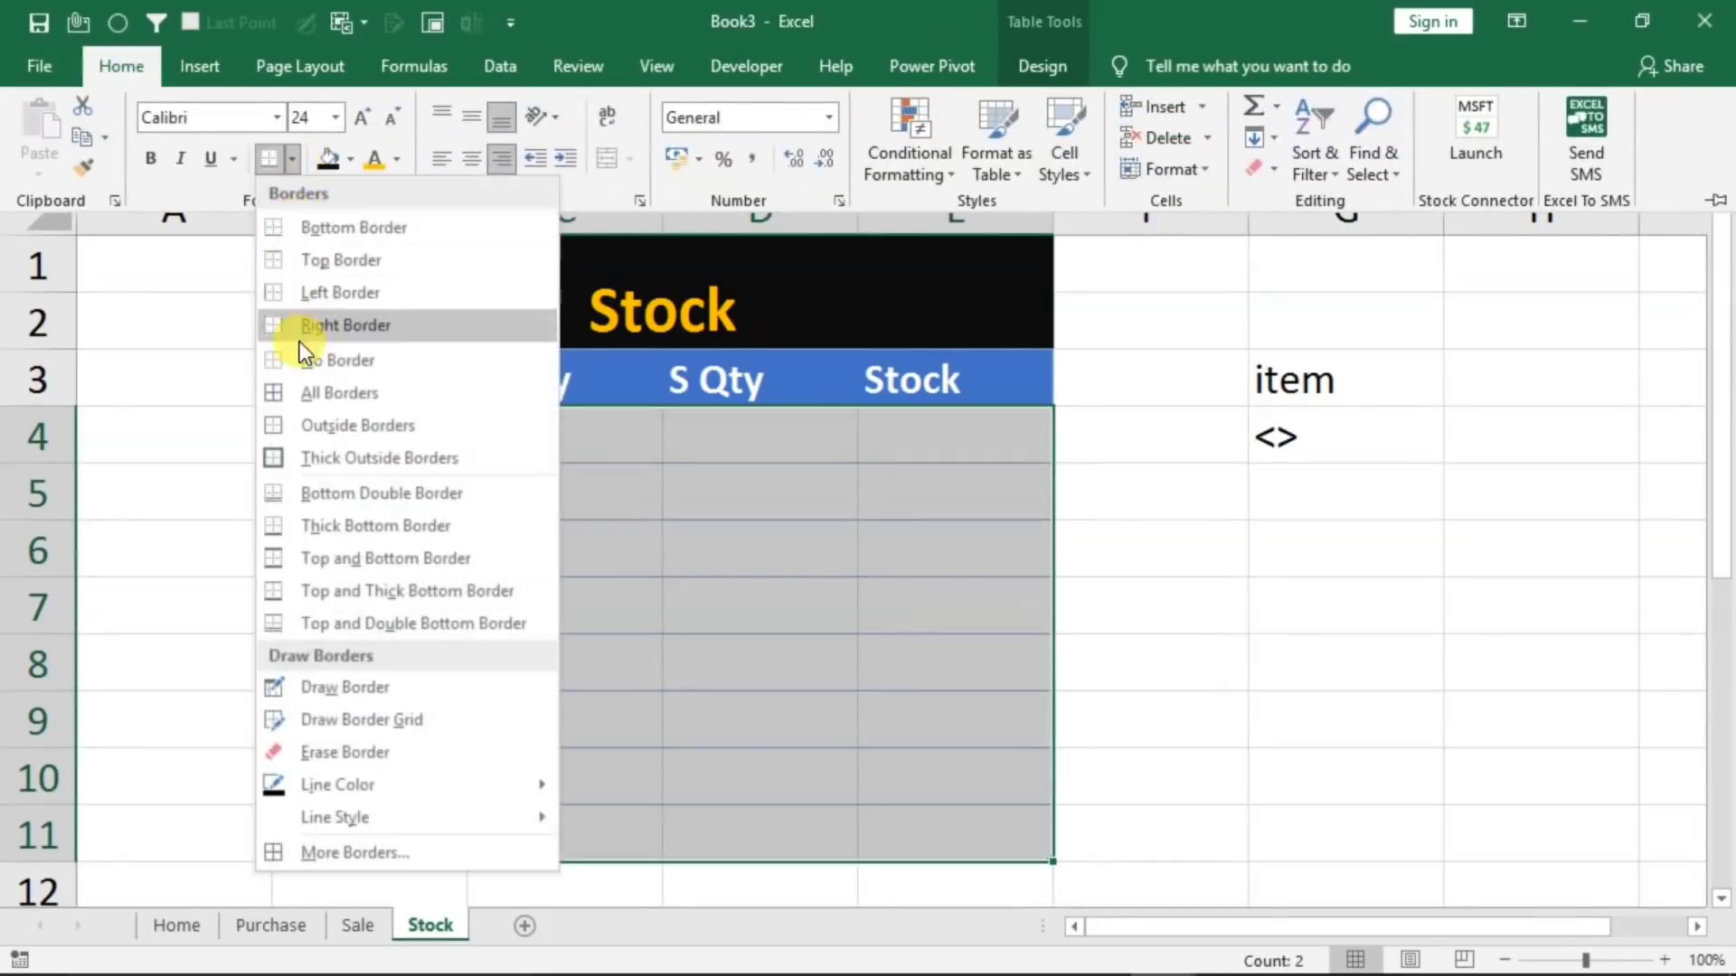
left_click(307, 394)
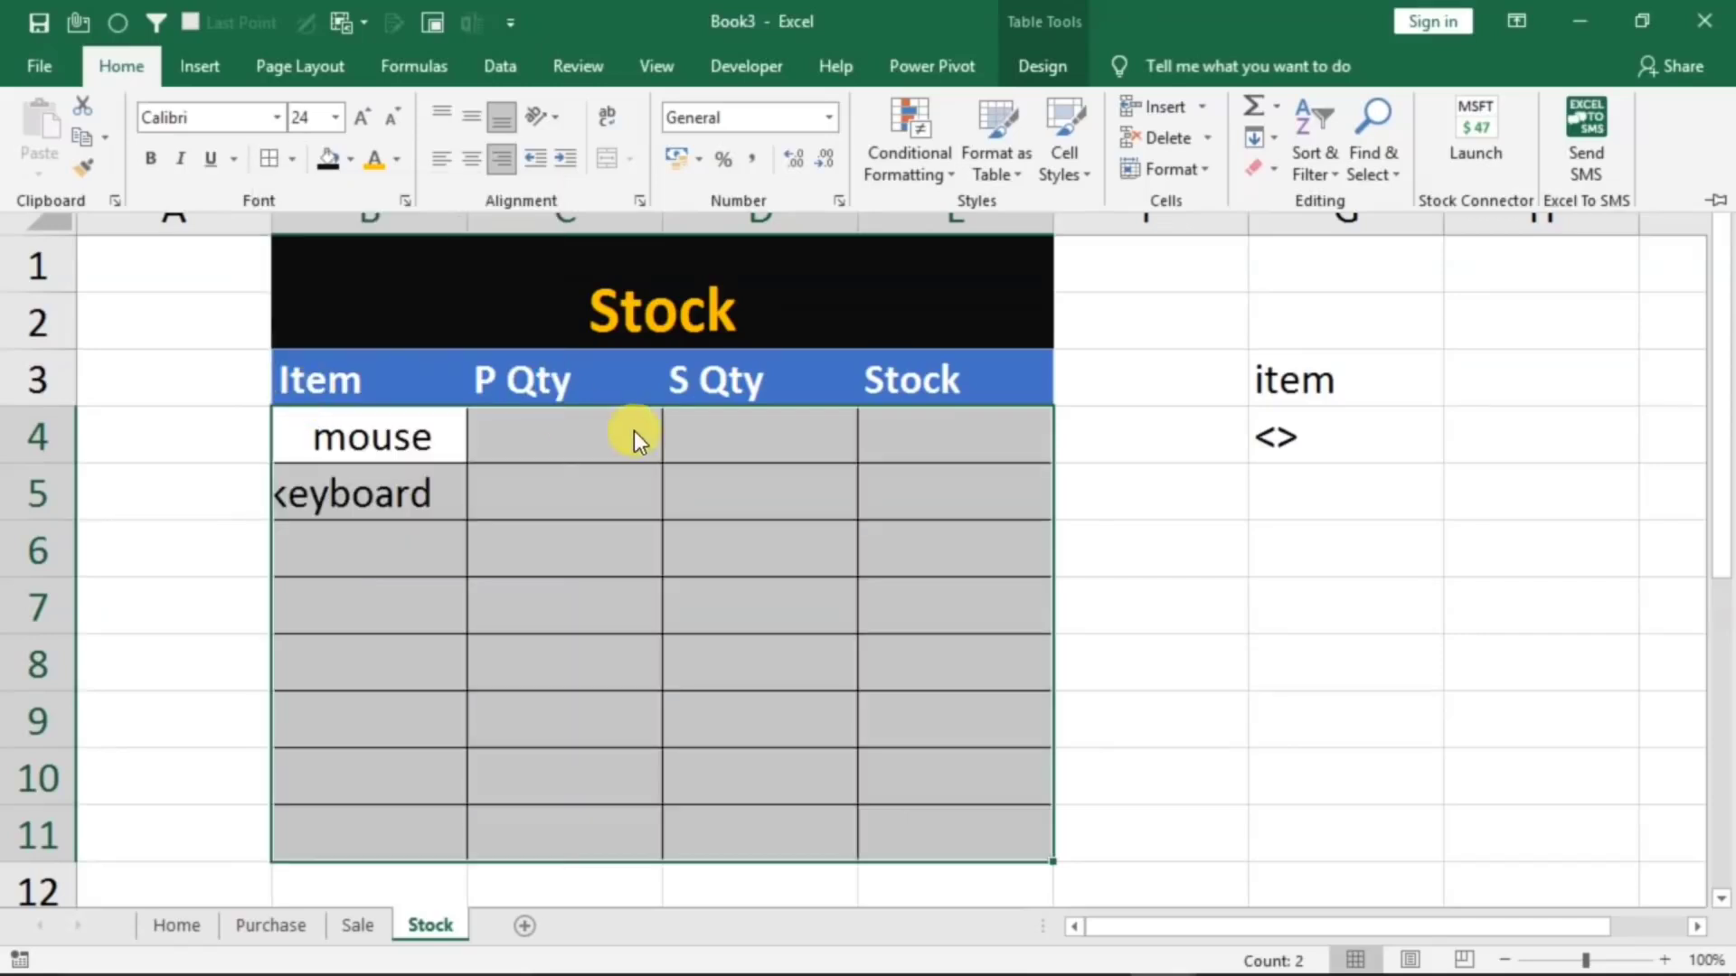
Narrow column A and widen the Item column B on the Stock sheet so the item names fit
left_click(433, 436)
left_click_drag(468, 227, 198, 217)
left_click_drag(391, 217, 452, 237)
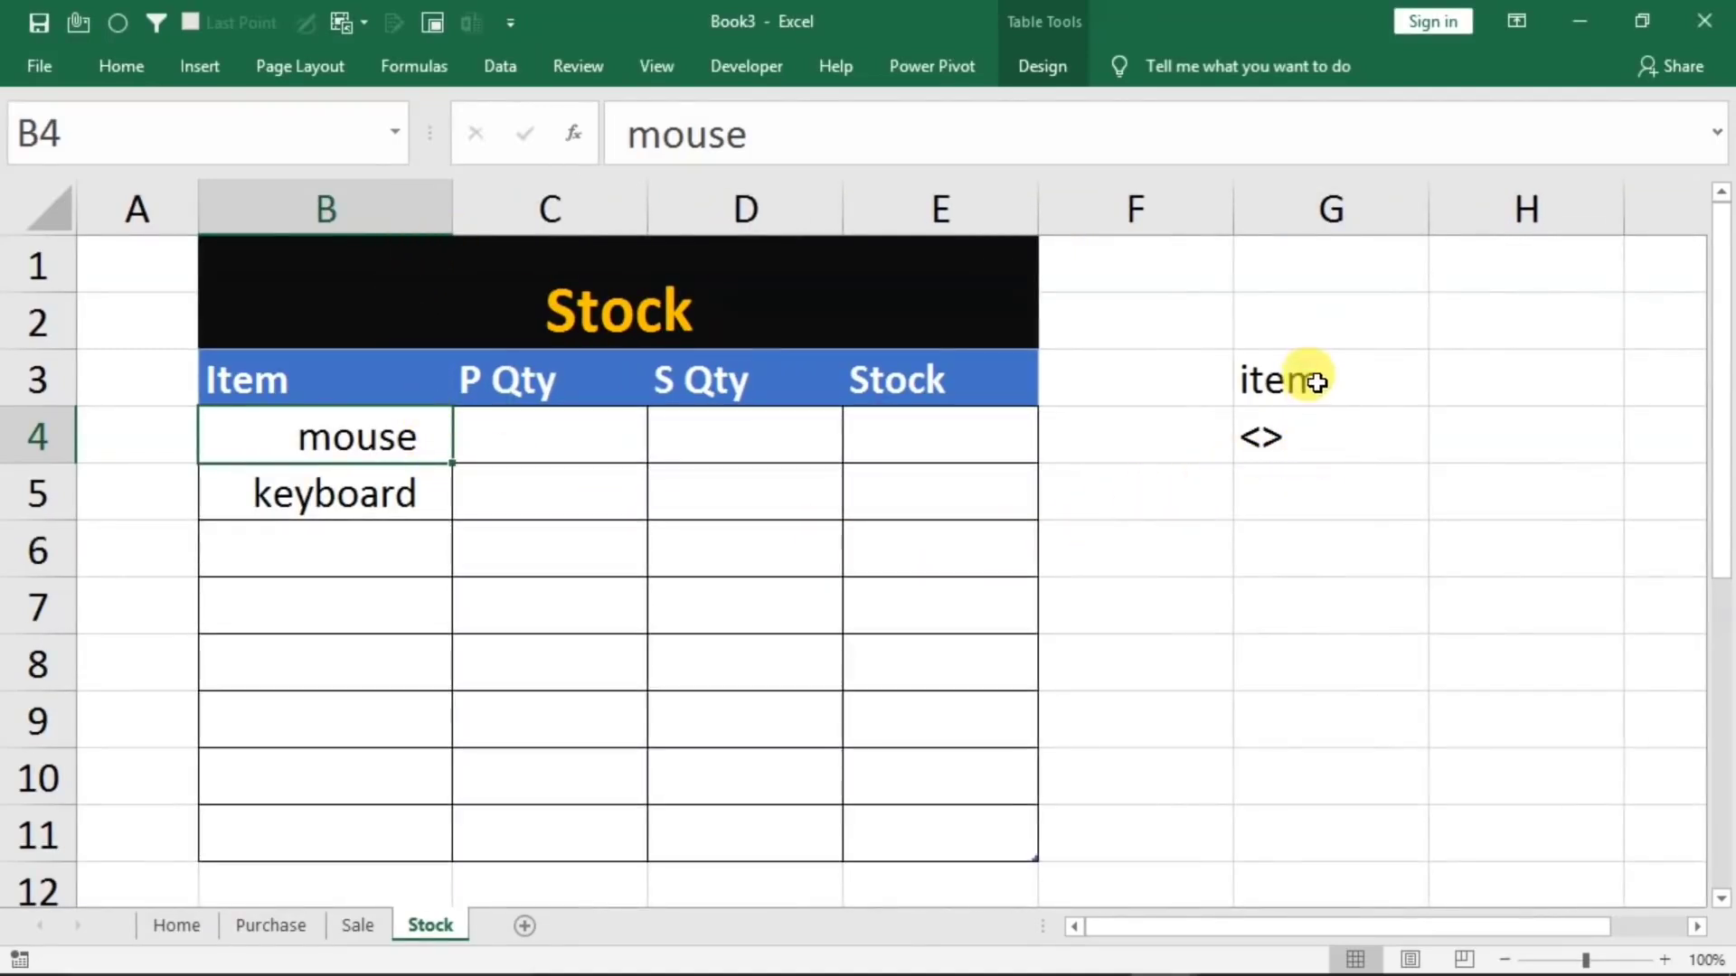
Hide column G, which holds the filter criteria, on the Stock sheet
left_click(1318, 307)
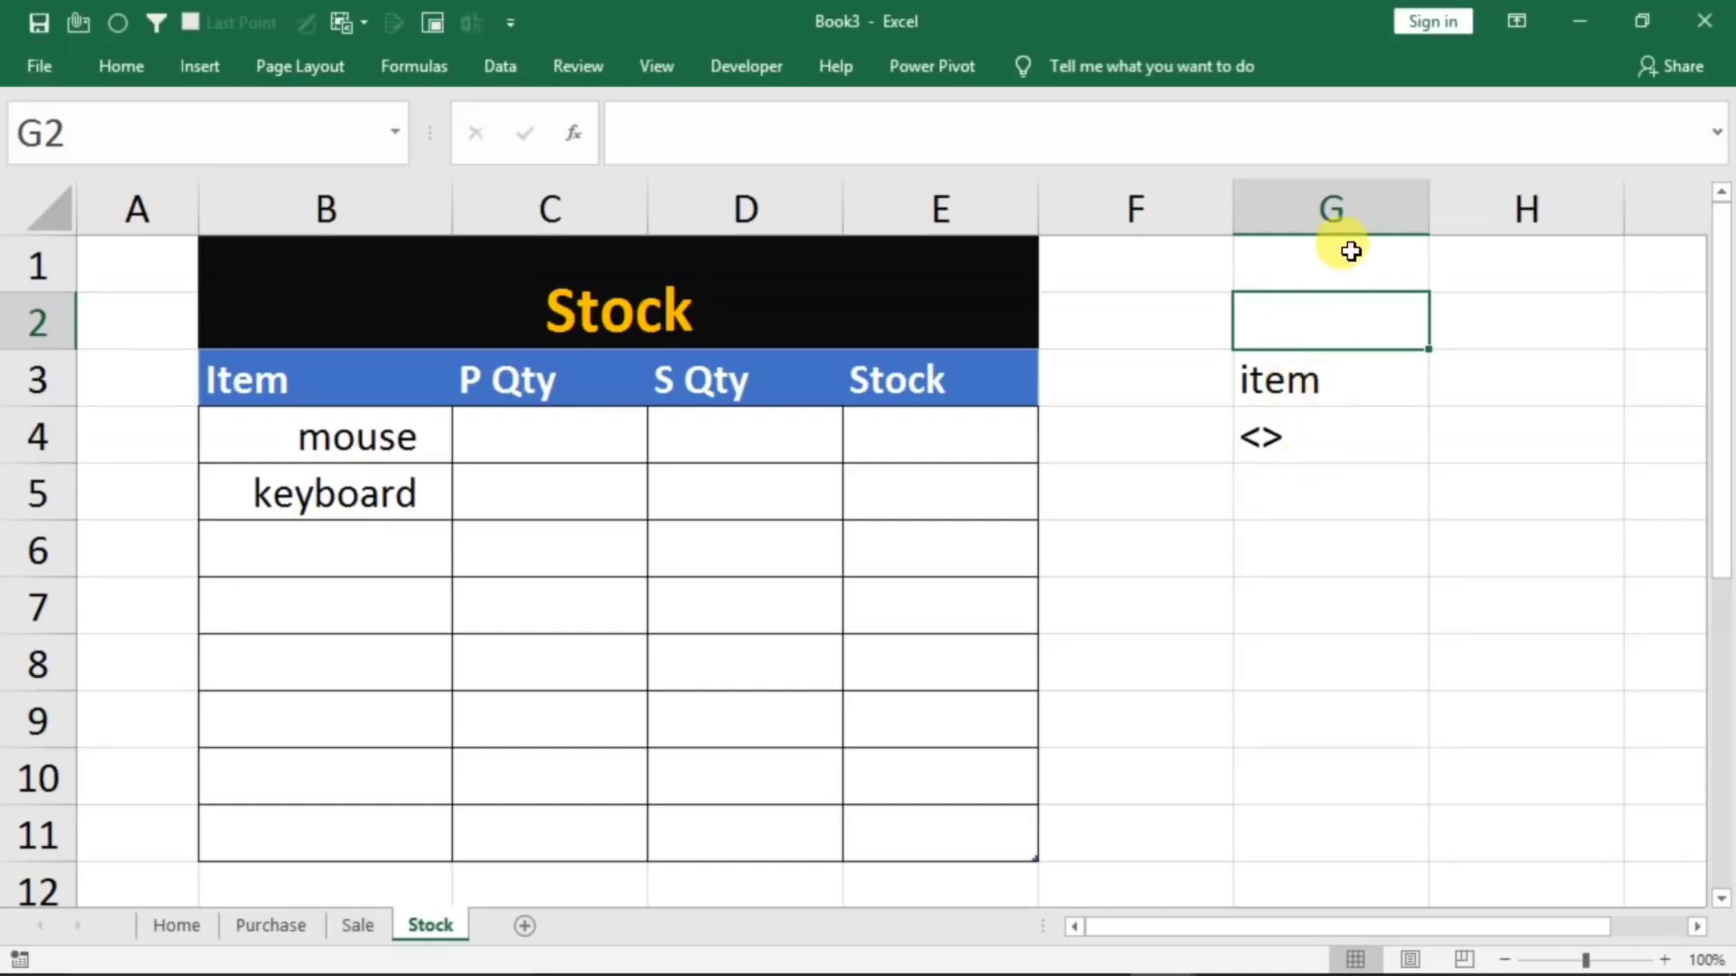
left_click(1336, 206)
right_click(1356, 210)
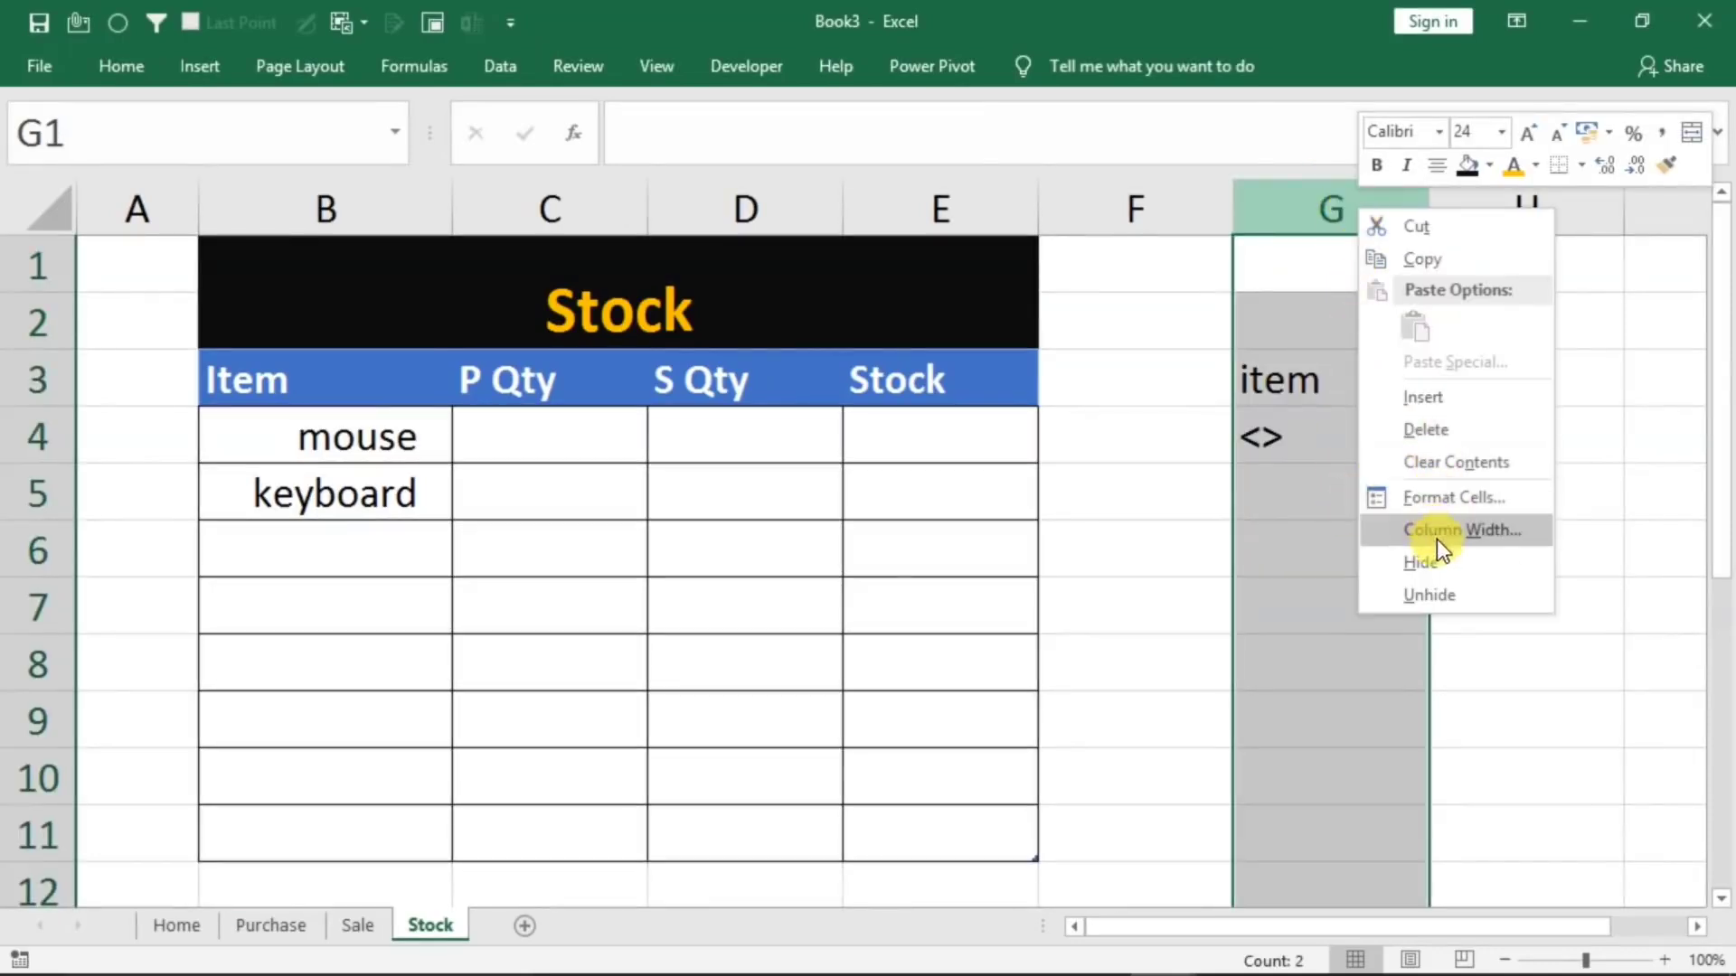
left_click(1418, 562)
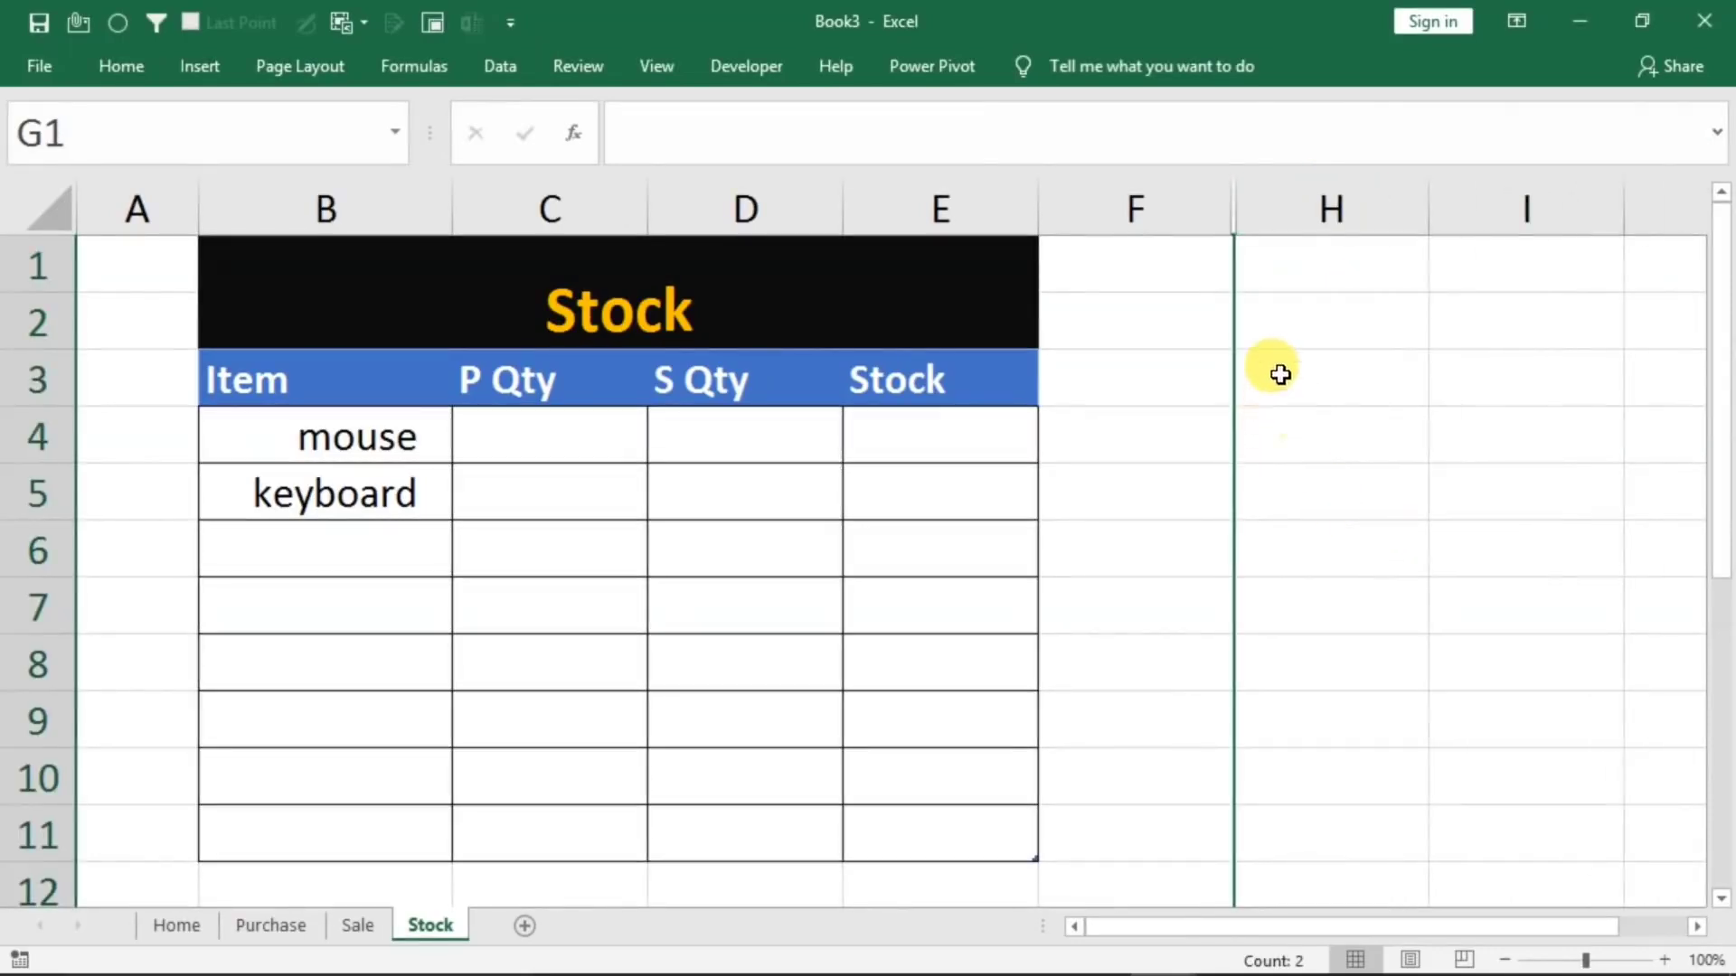
left_click(1267, 419)
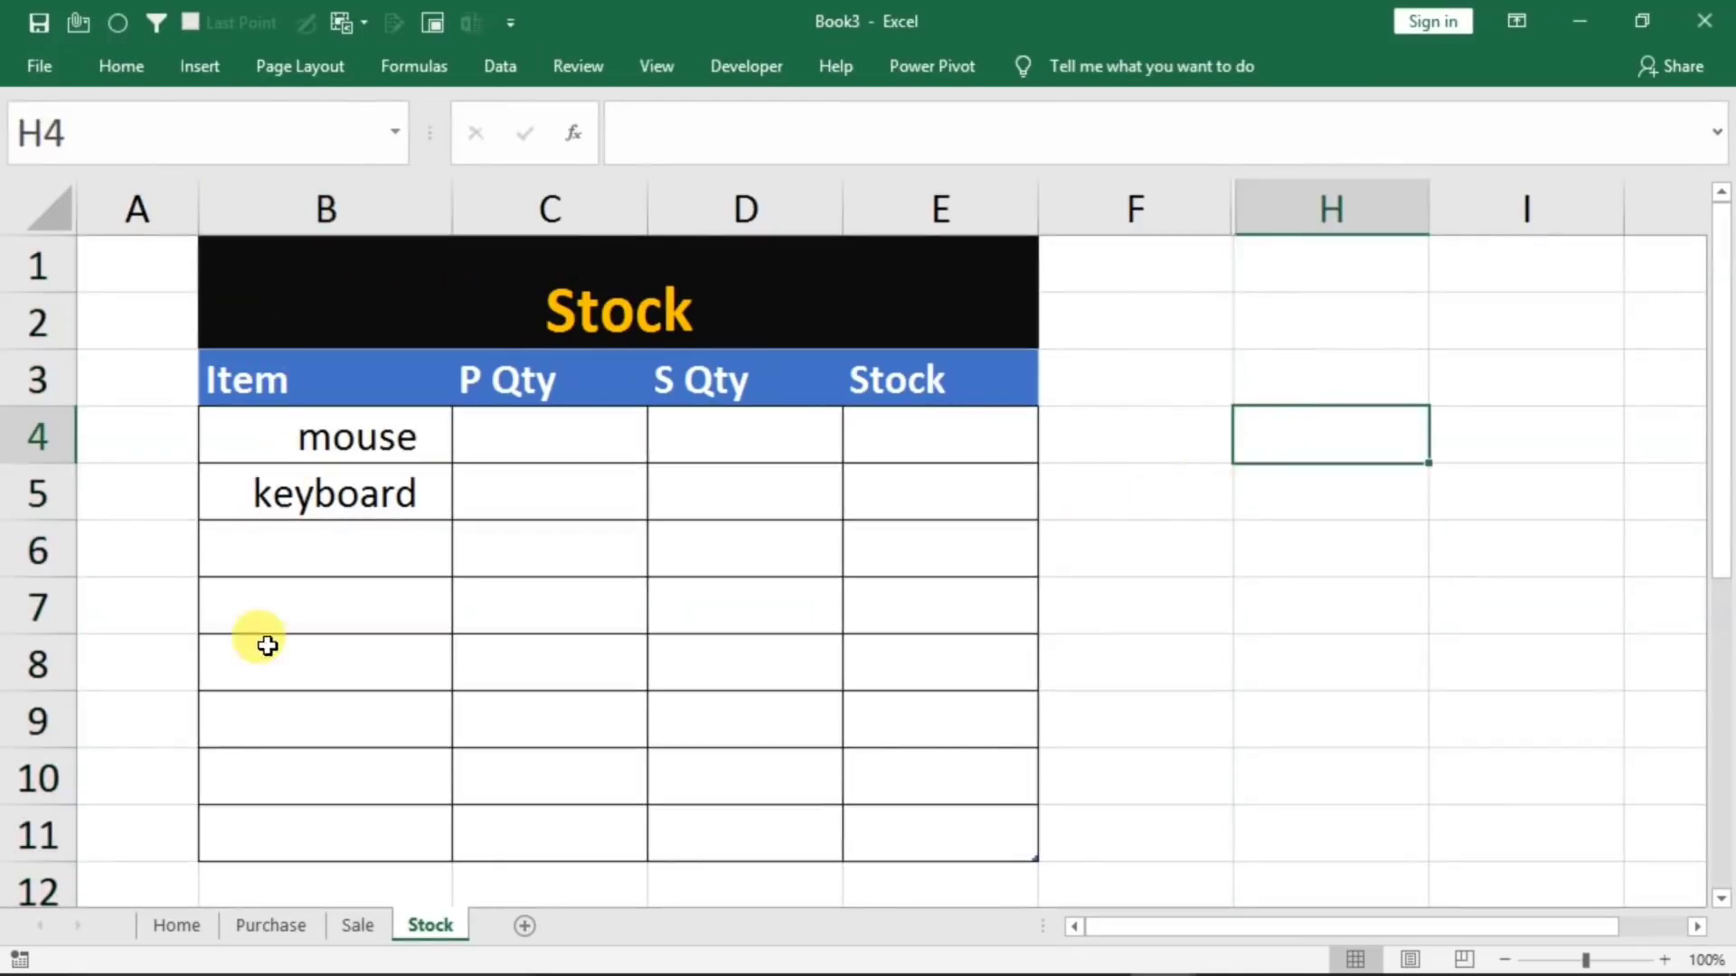
Copy the Sale Entry button from the Home sheet and paste it onto the Stock sheet beside the table
left_click(178, 927)
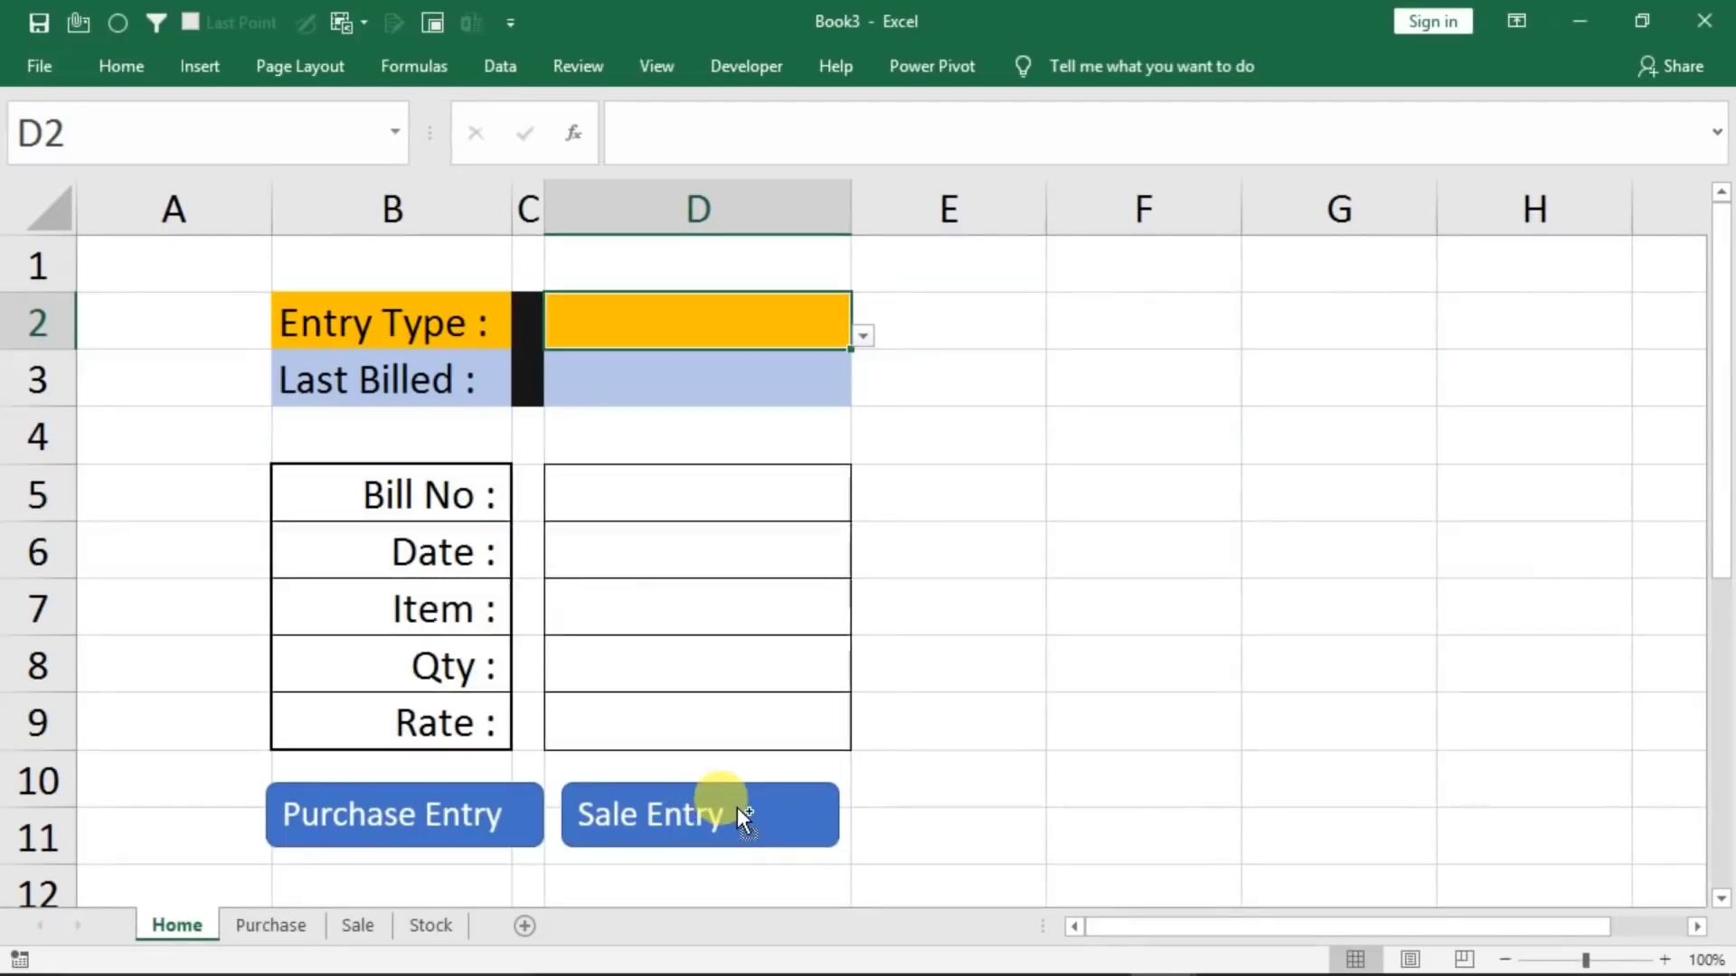
left_click(700, 801, "ctrl")
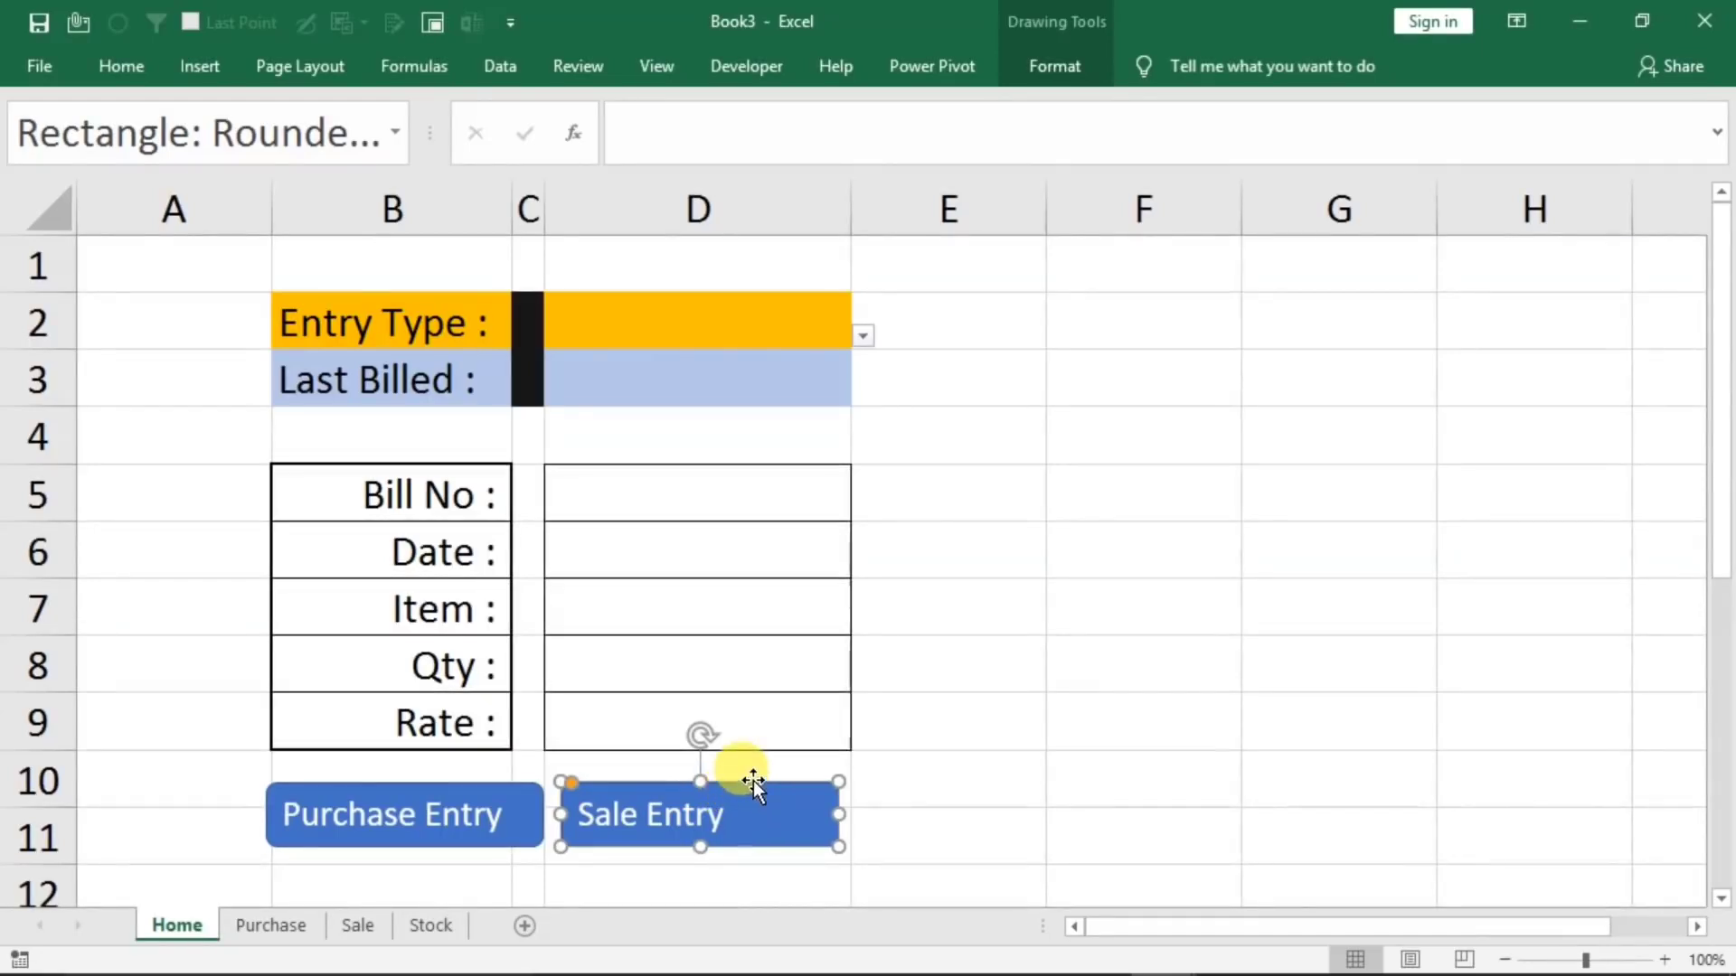
key("ctrl+c")
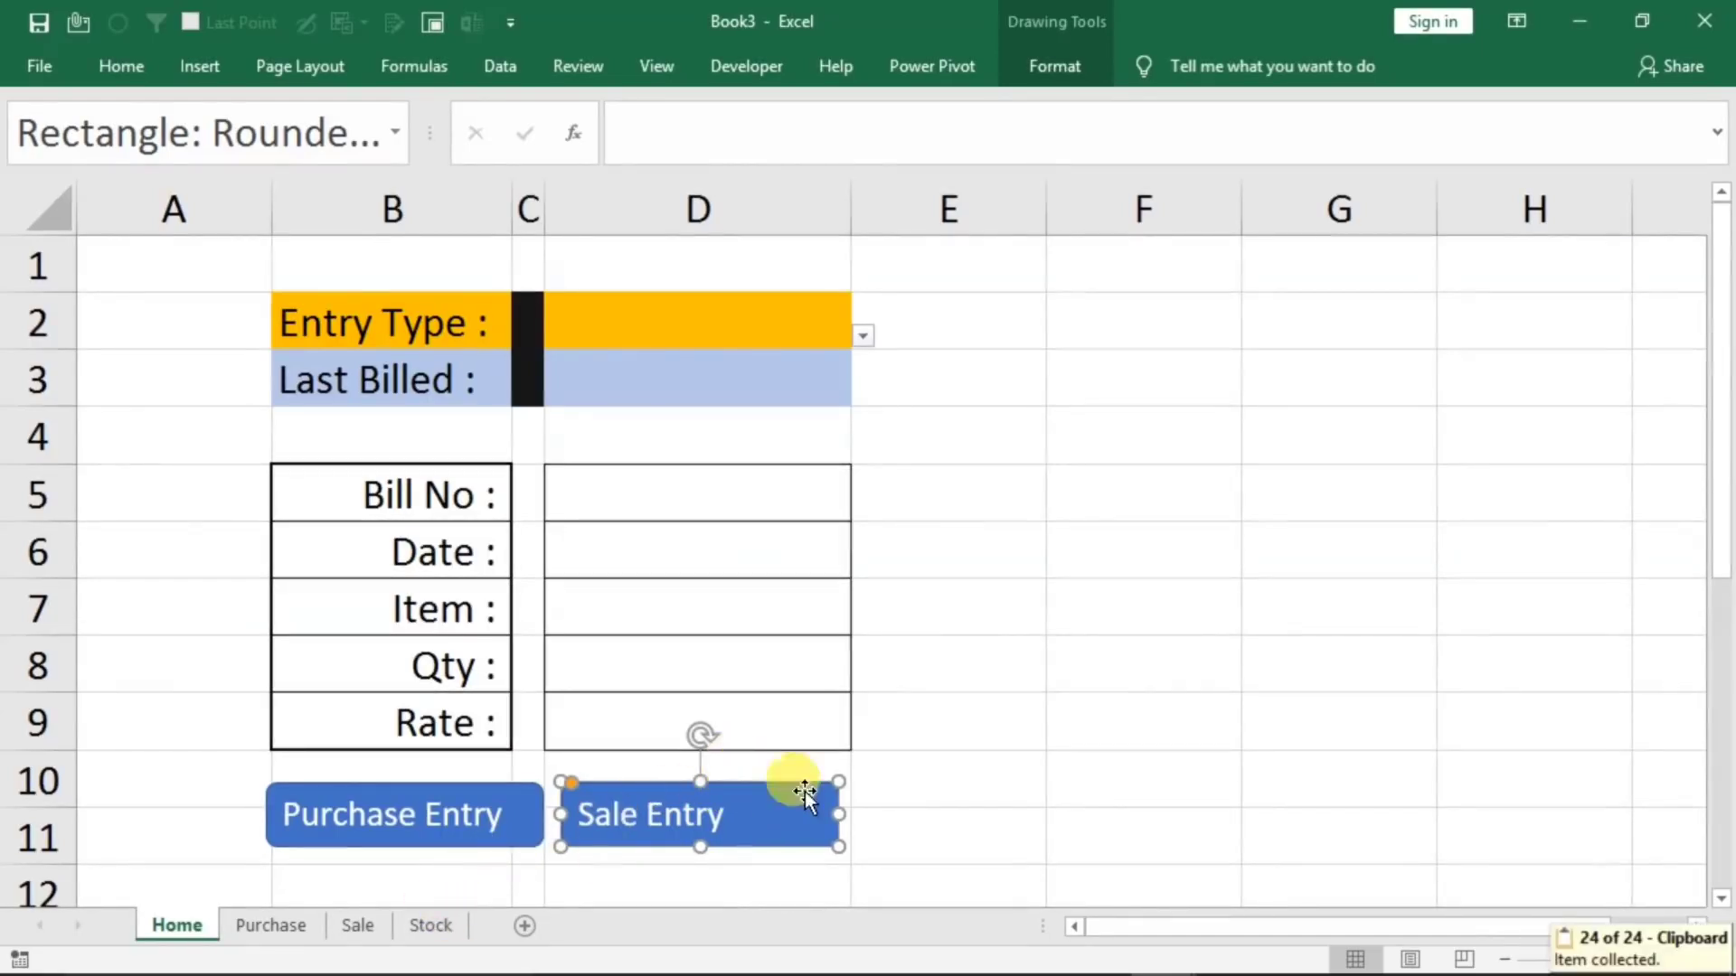
left_click(1060, 655)
left_click(414, 926)
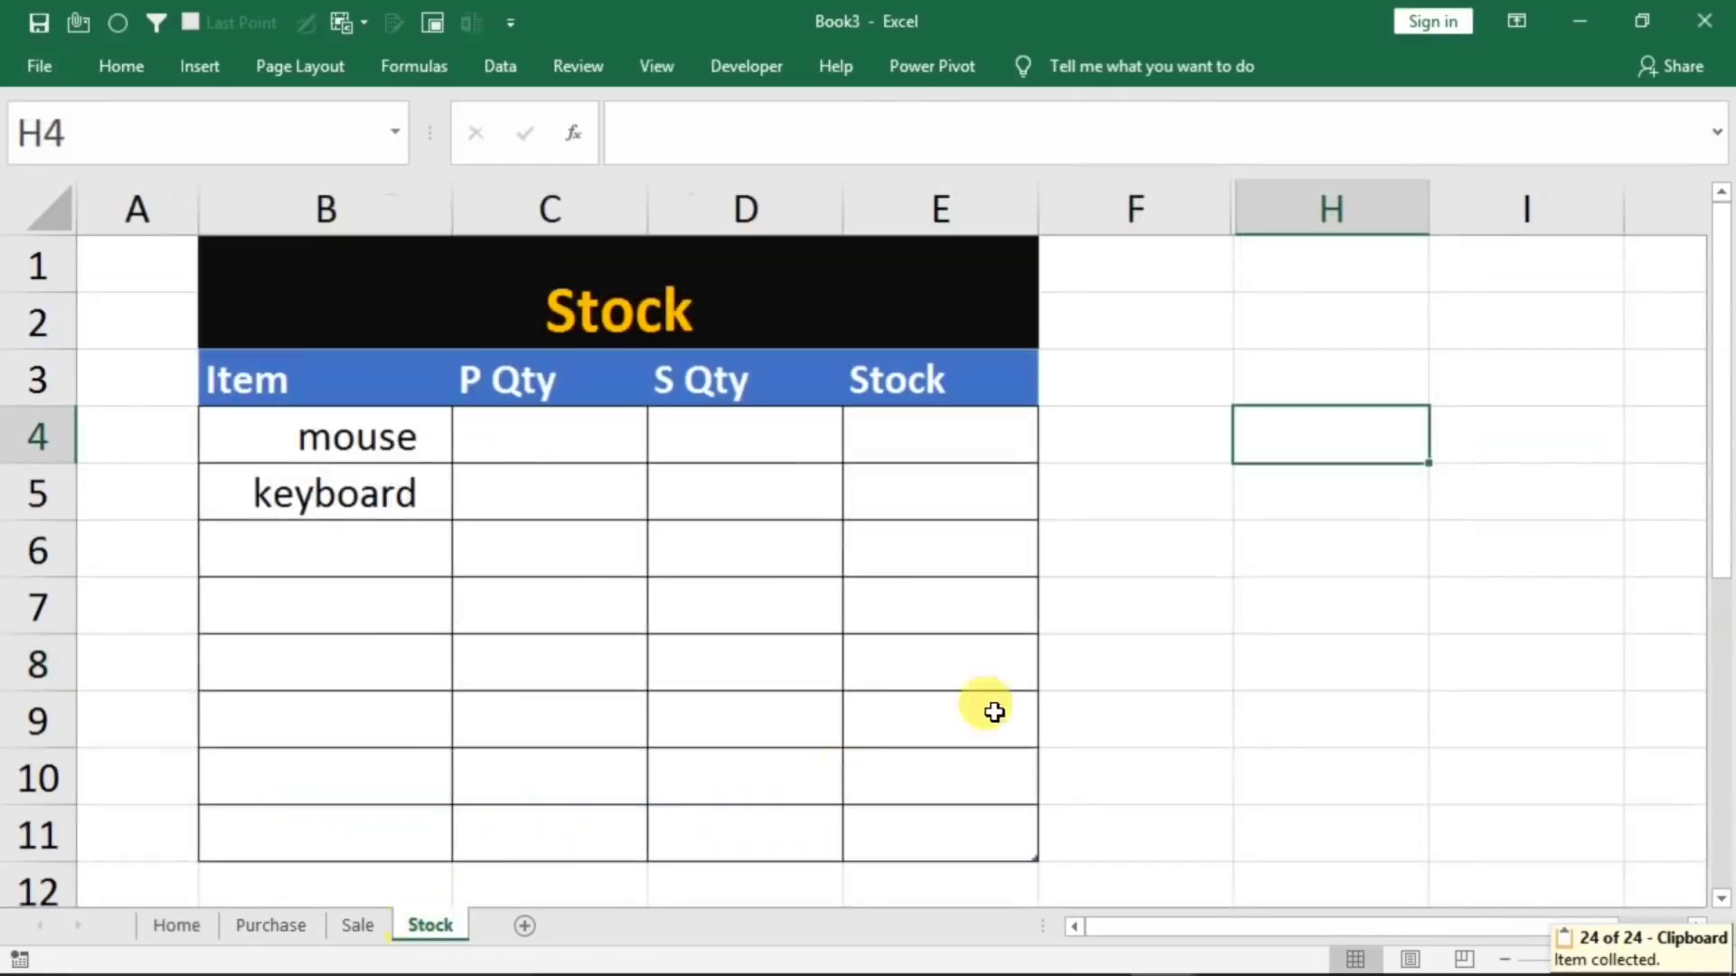
left_click(1211, 638)
key("ctrl+v")
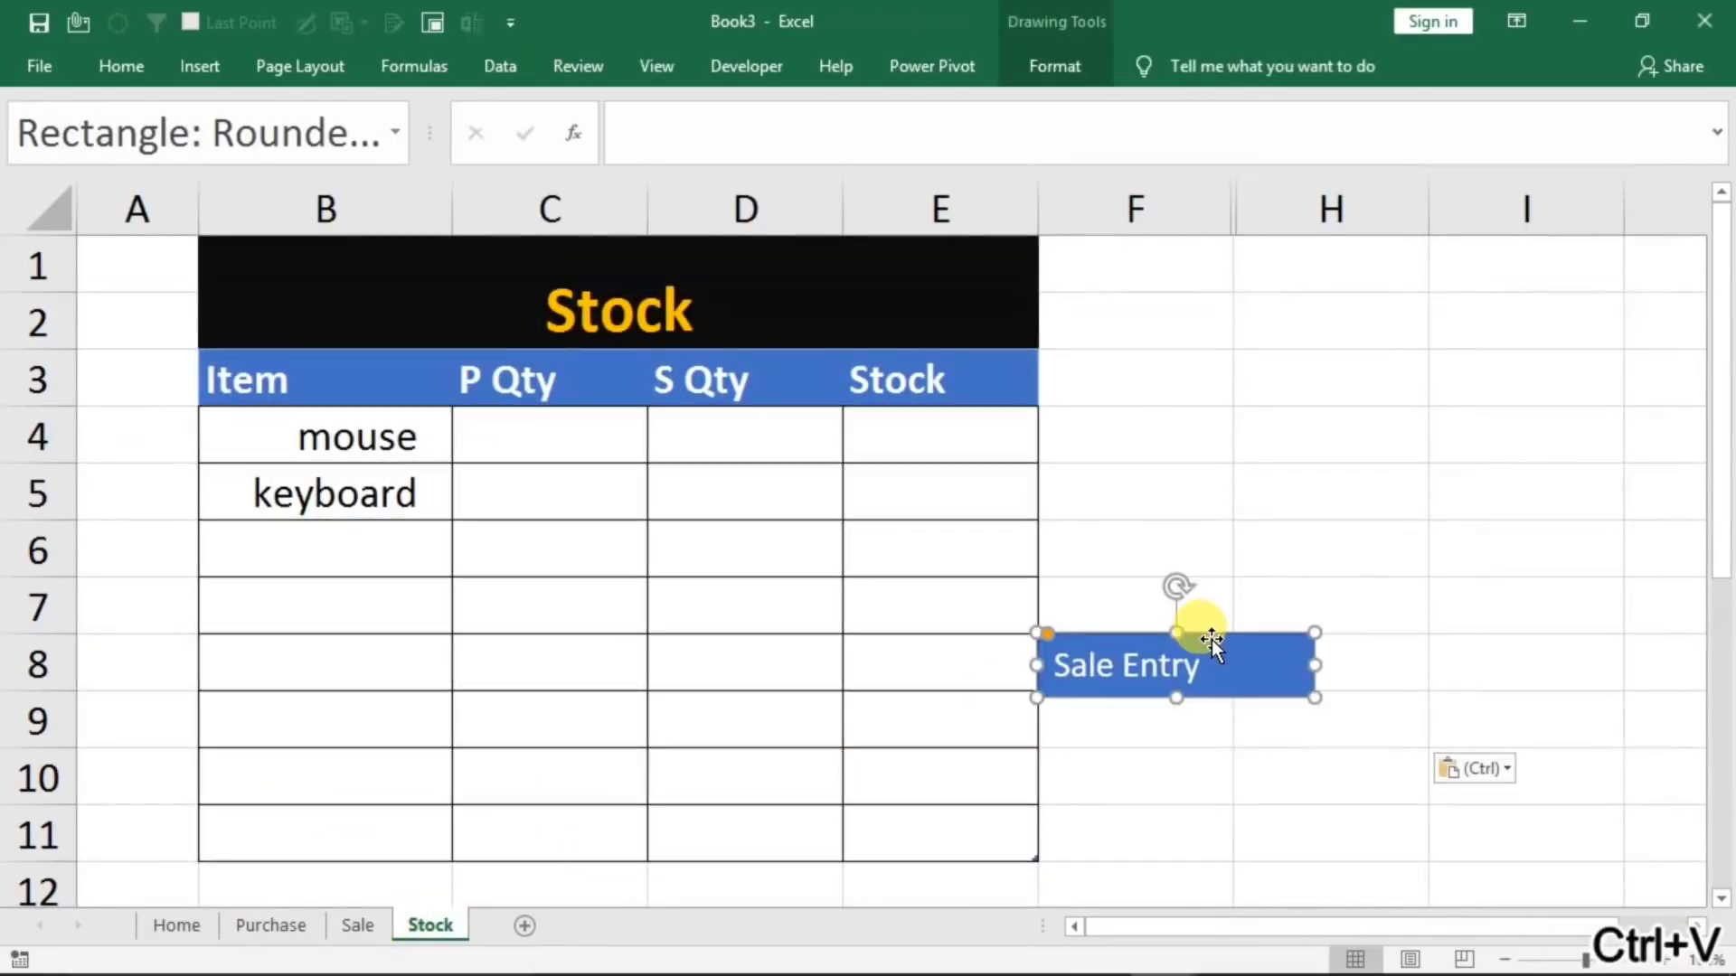
Assign the ref macro to the pasted button on the Stock sheet
right_click(1157, 669)
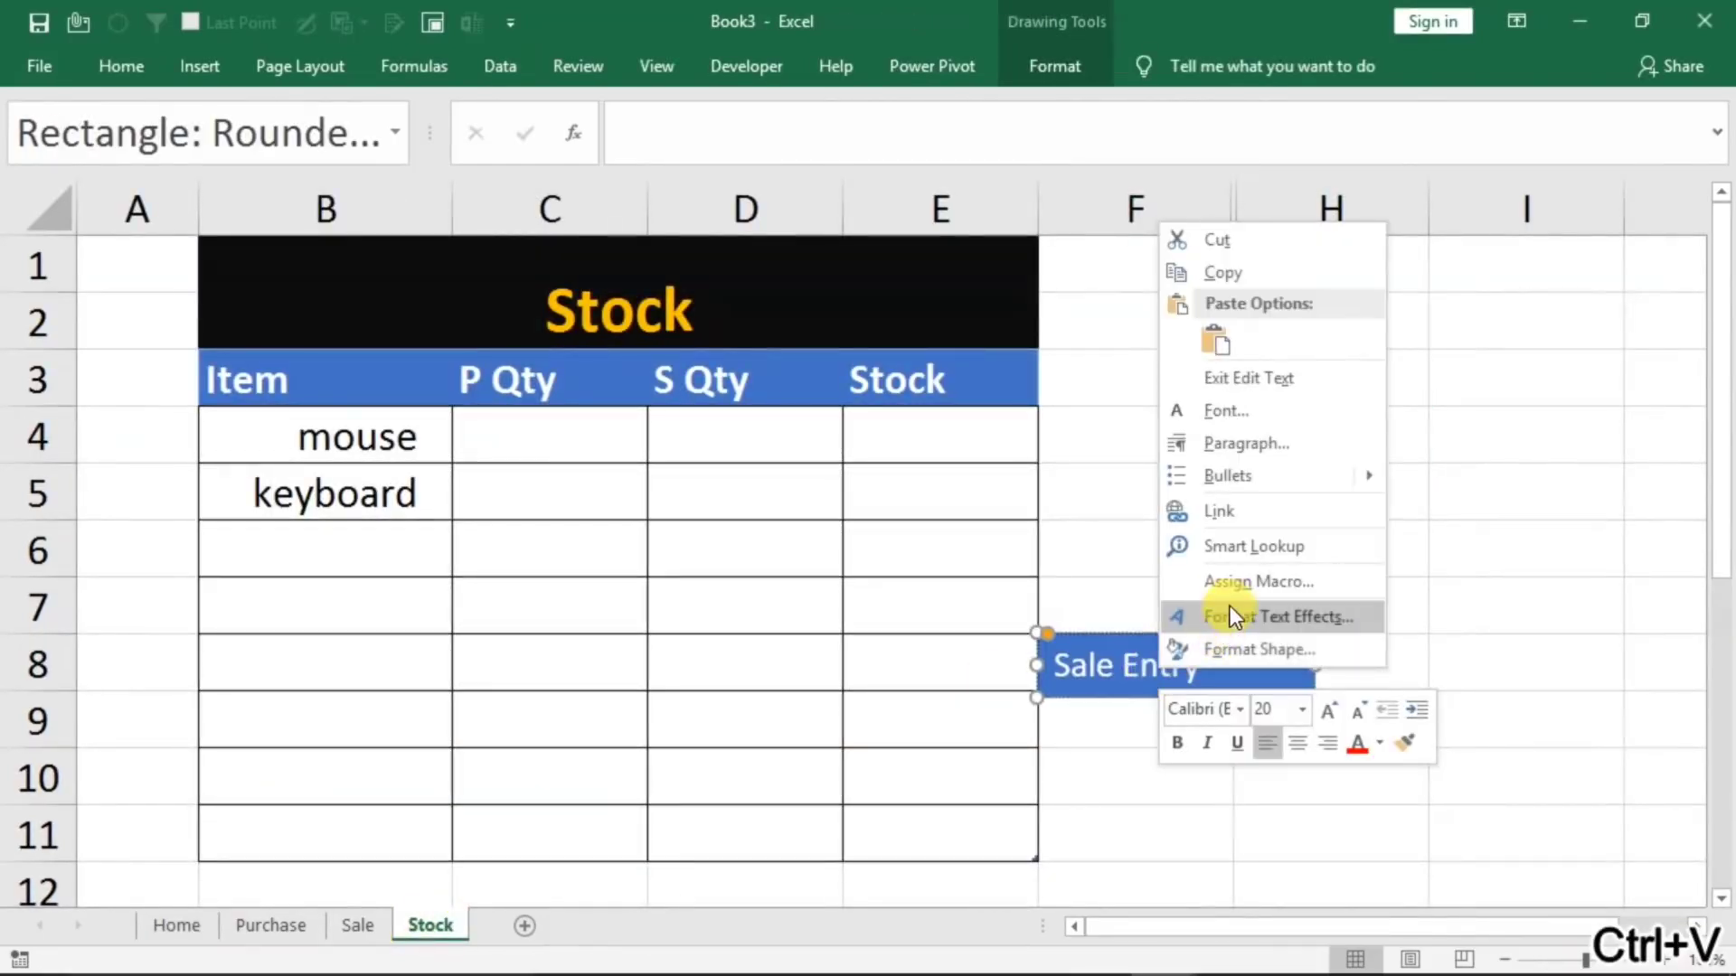
left_click(1229, 582)
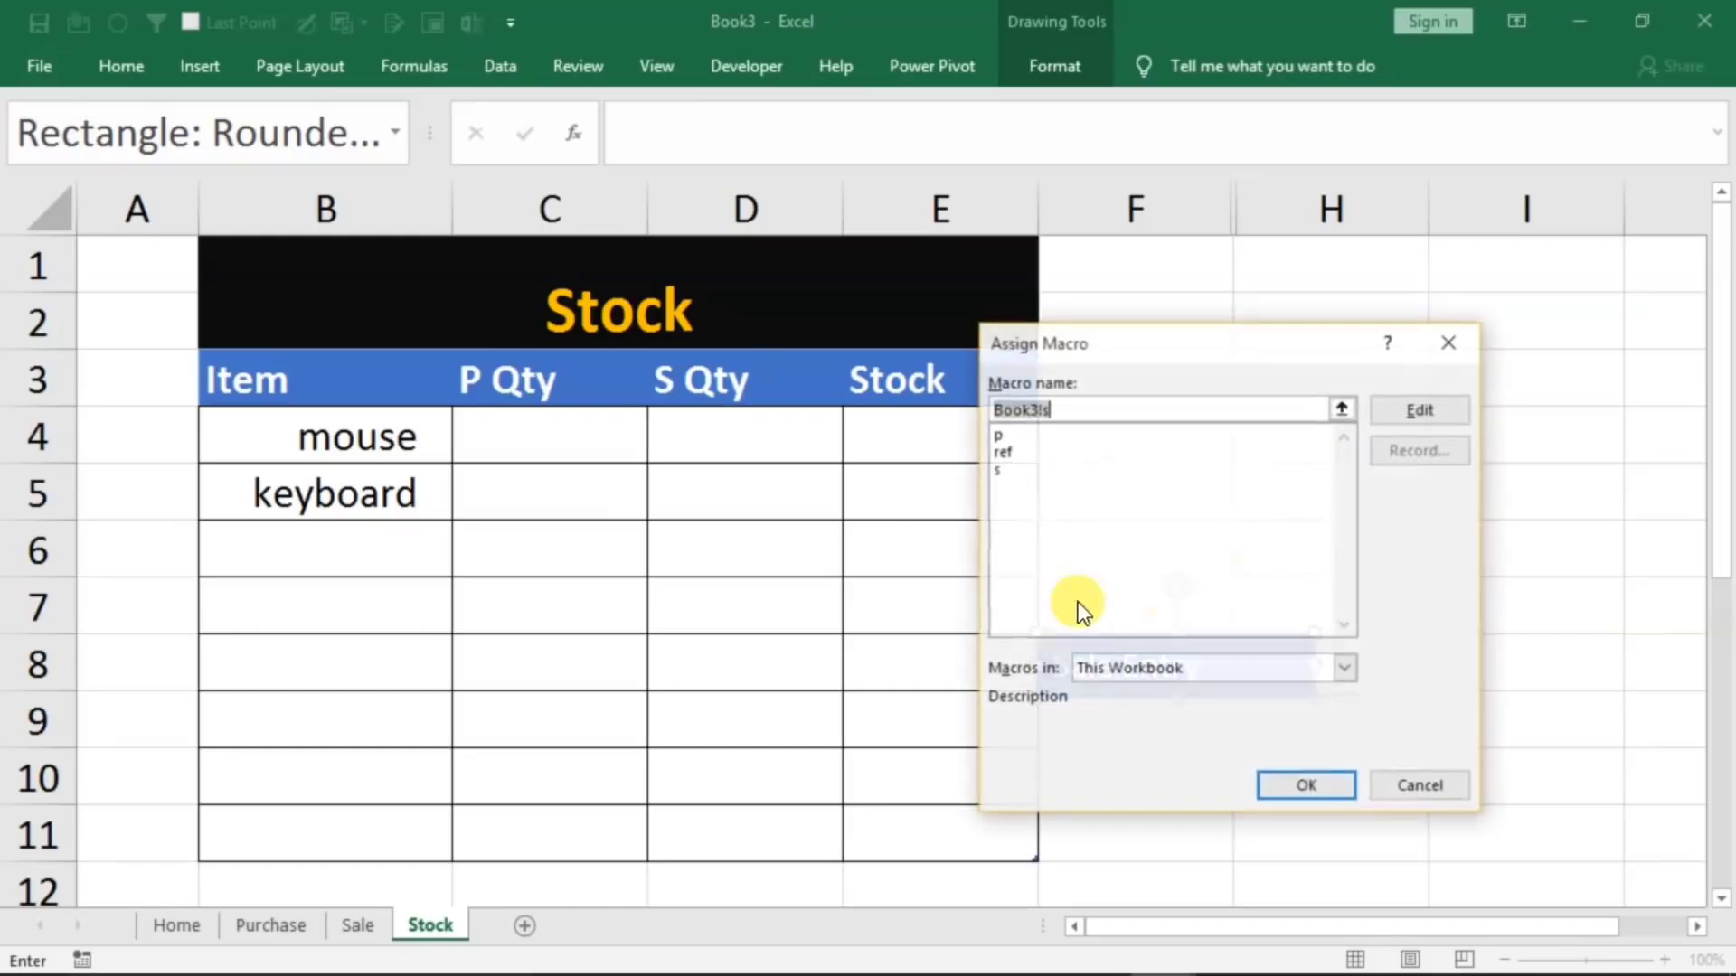
left_click(1003, 451)
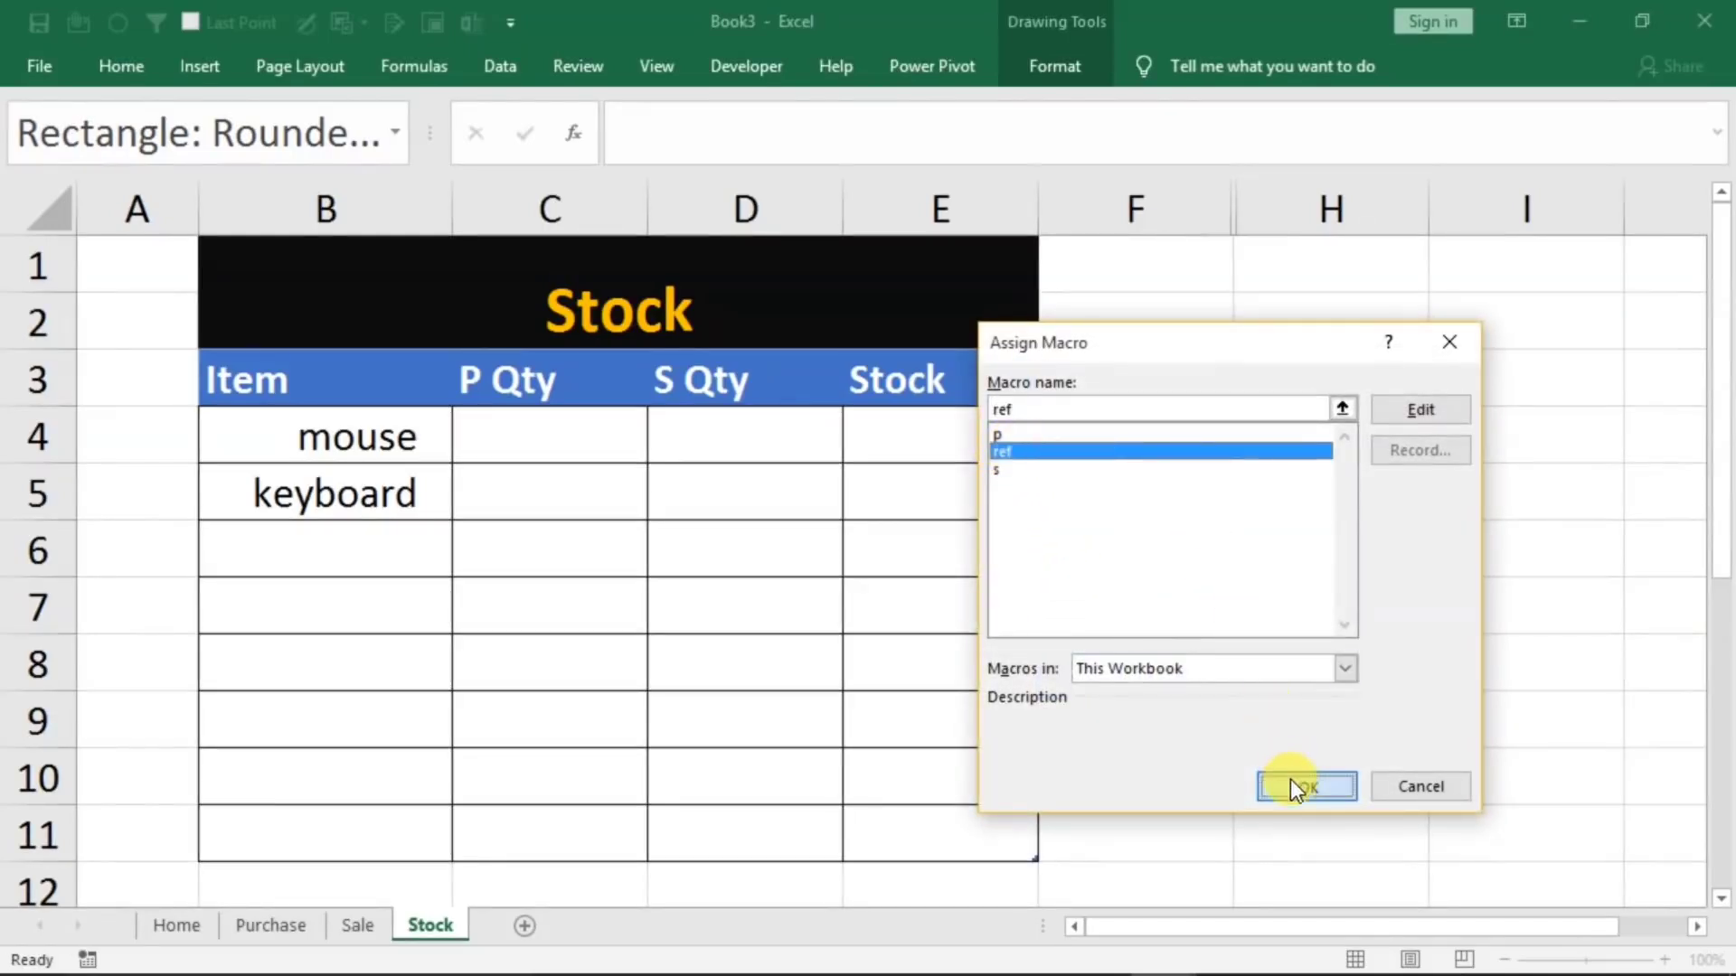
left_click(1295, 788)
Replace the pasted button's label with Refresh
key("BackSpace")
key("BackSpace")
key("BackSpace")
key("BackSpace")
key("BackSpace")
key("BackSpace")
key("BackSpace")
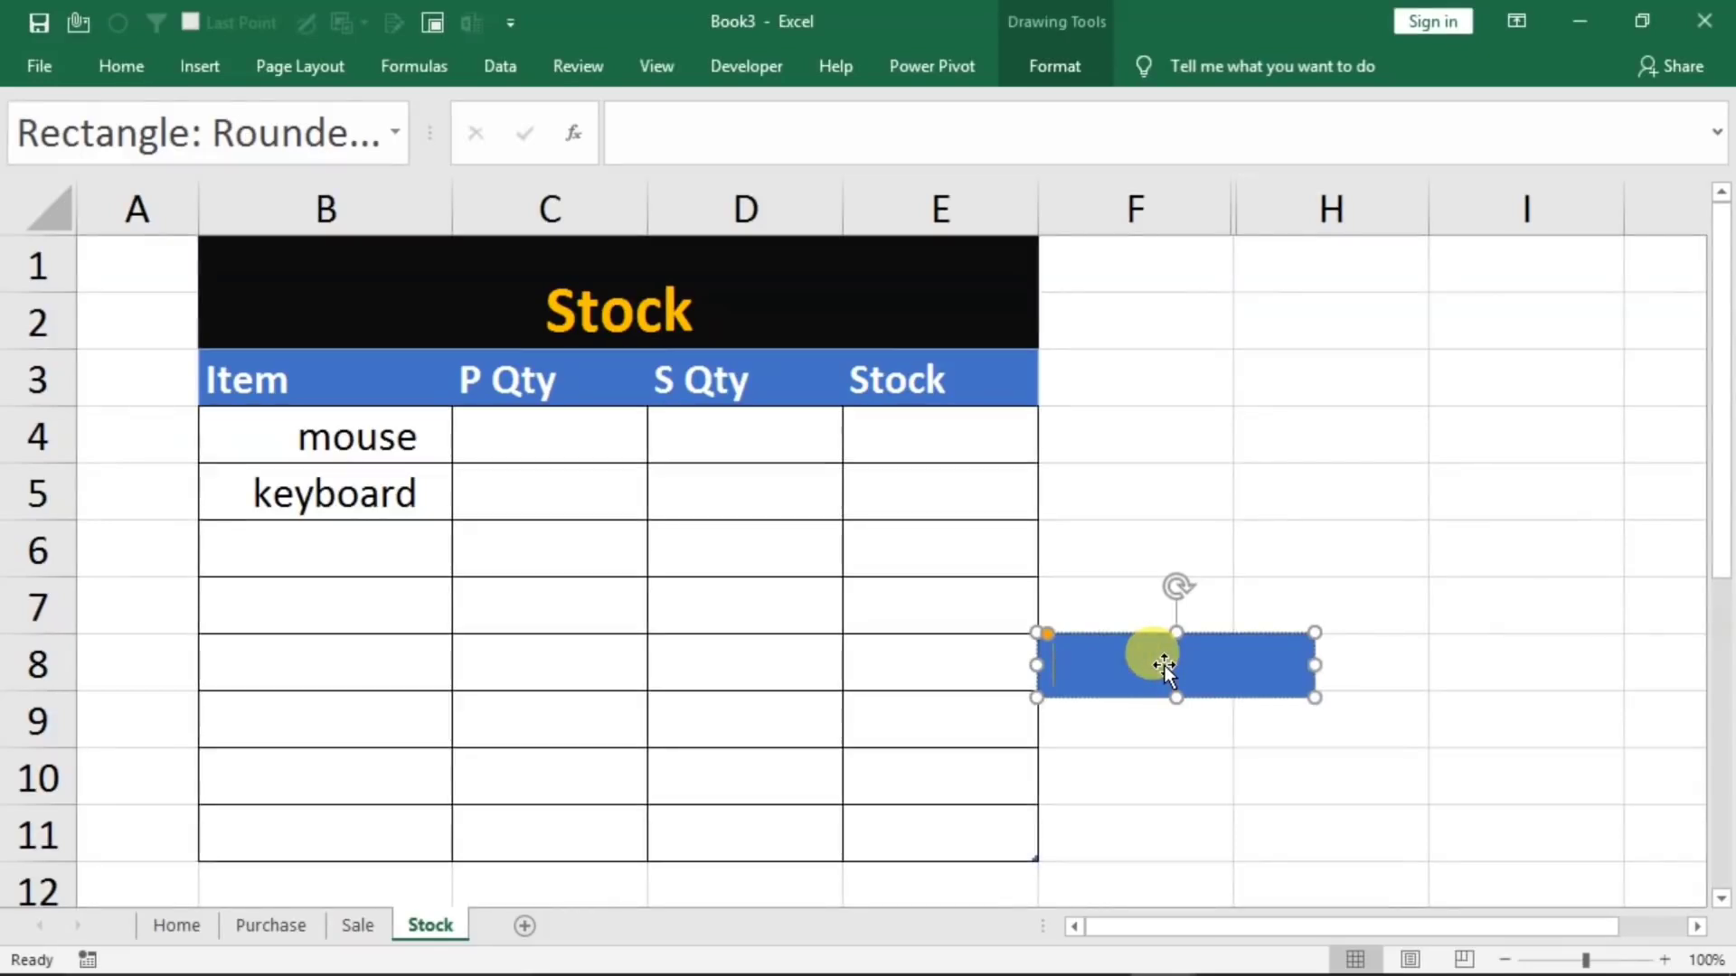
type("Ref")
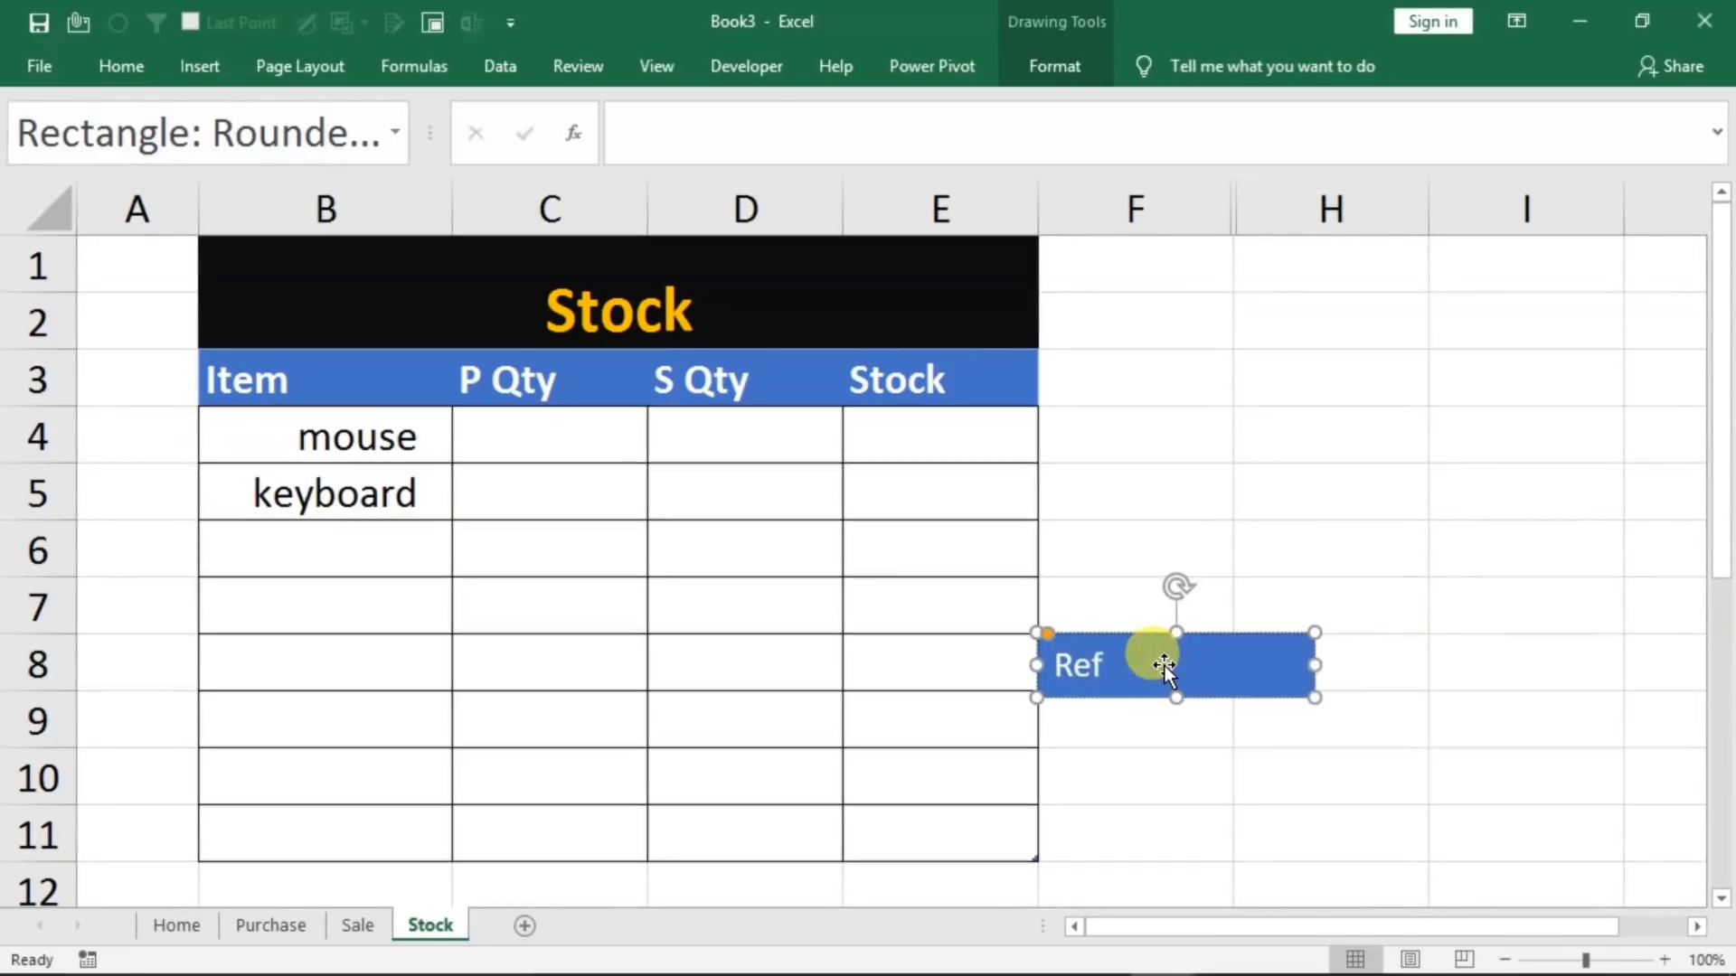
type("resh")
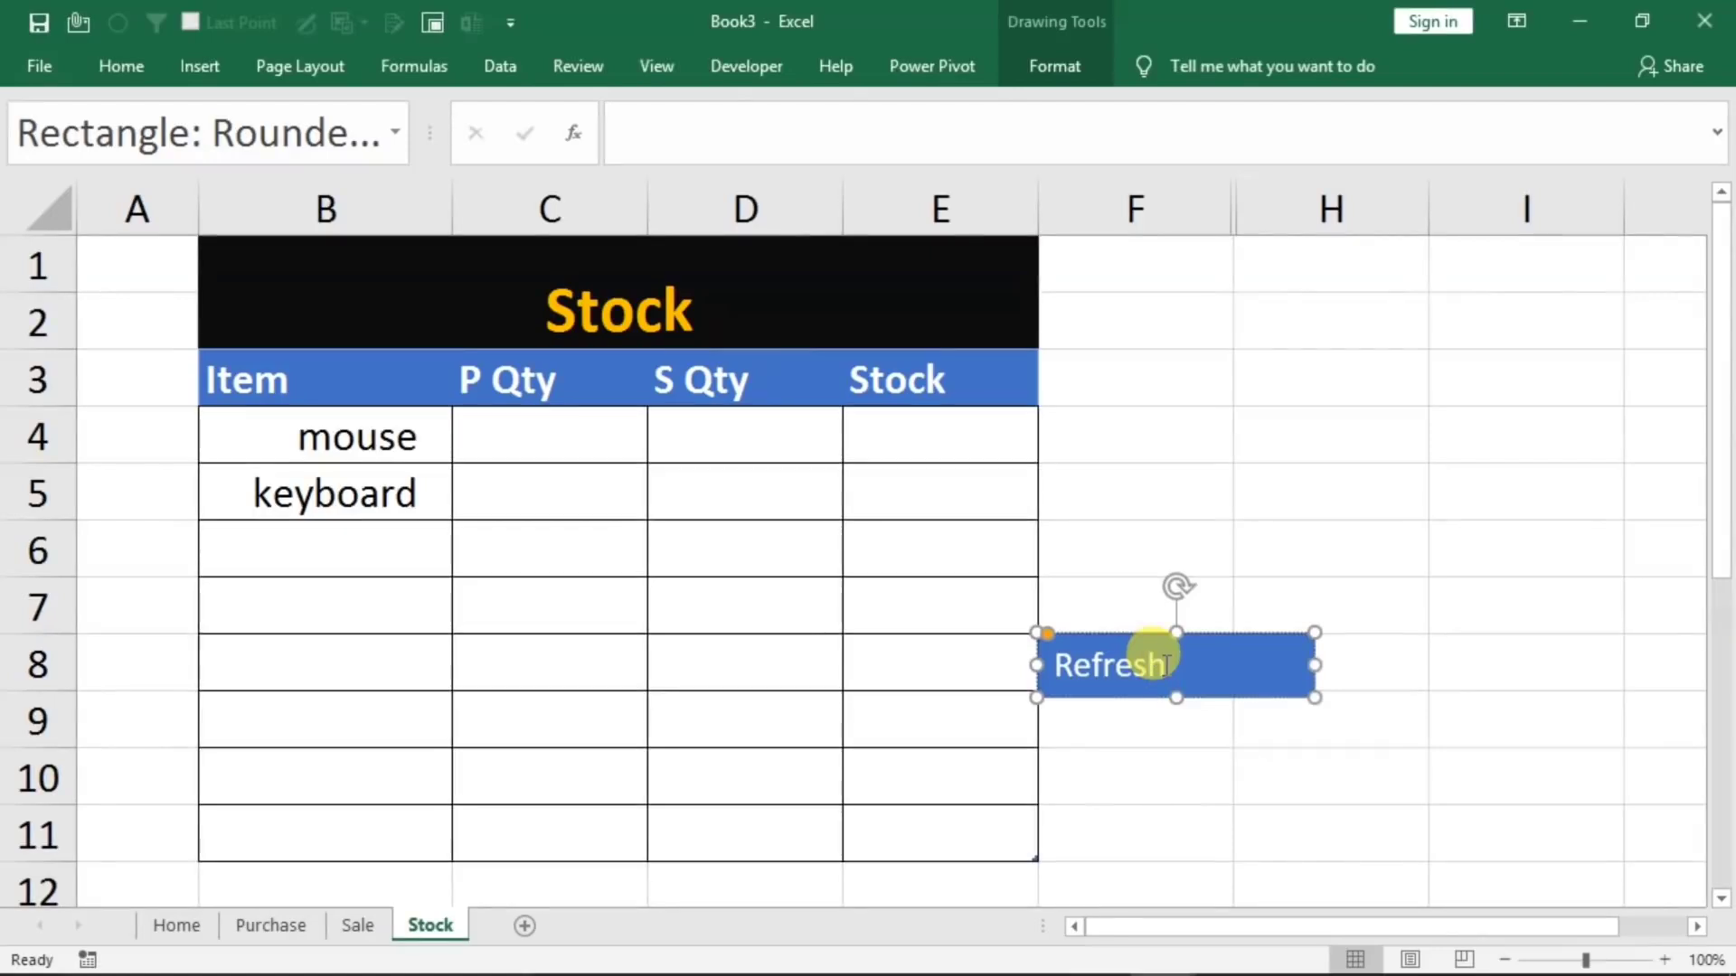
Move the Refresh button up beside the Stock title in columns F to H and fill it red
left_click_drag(1201, 639, 1271, 280)
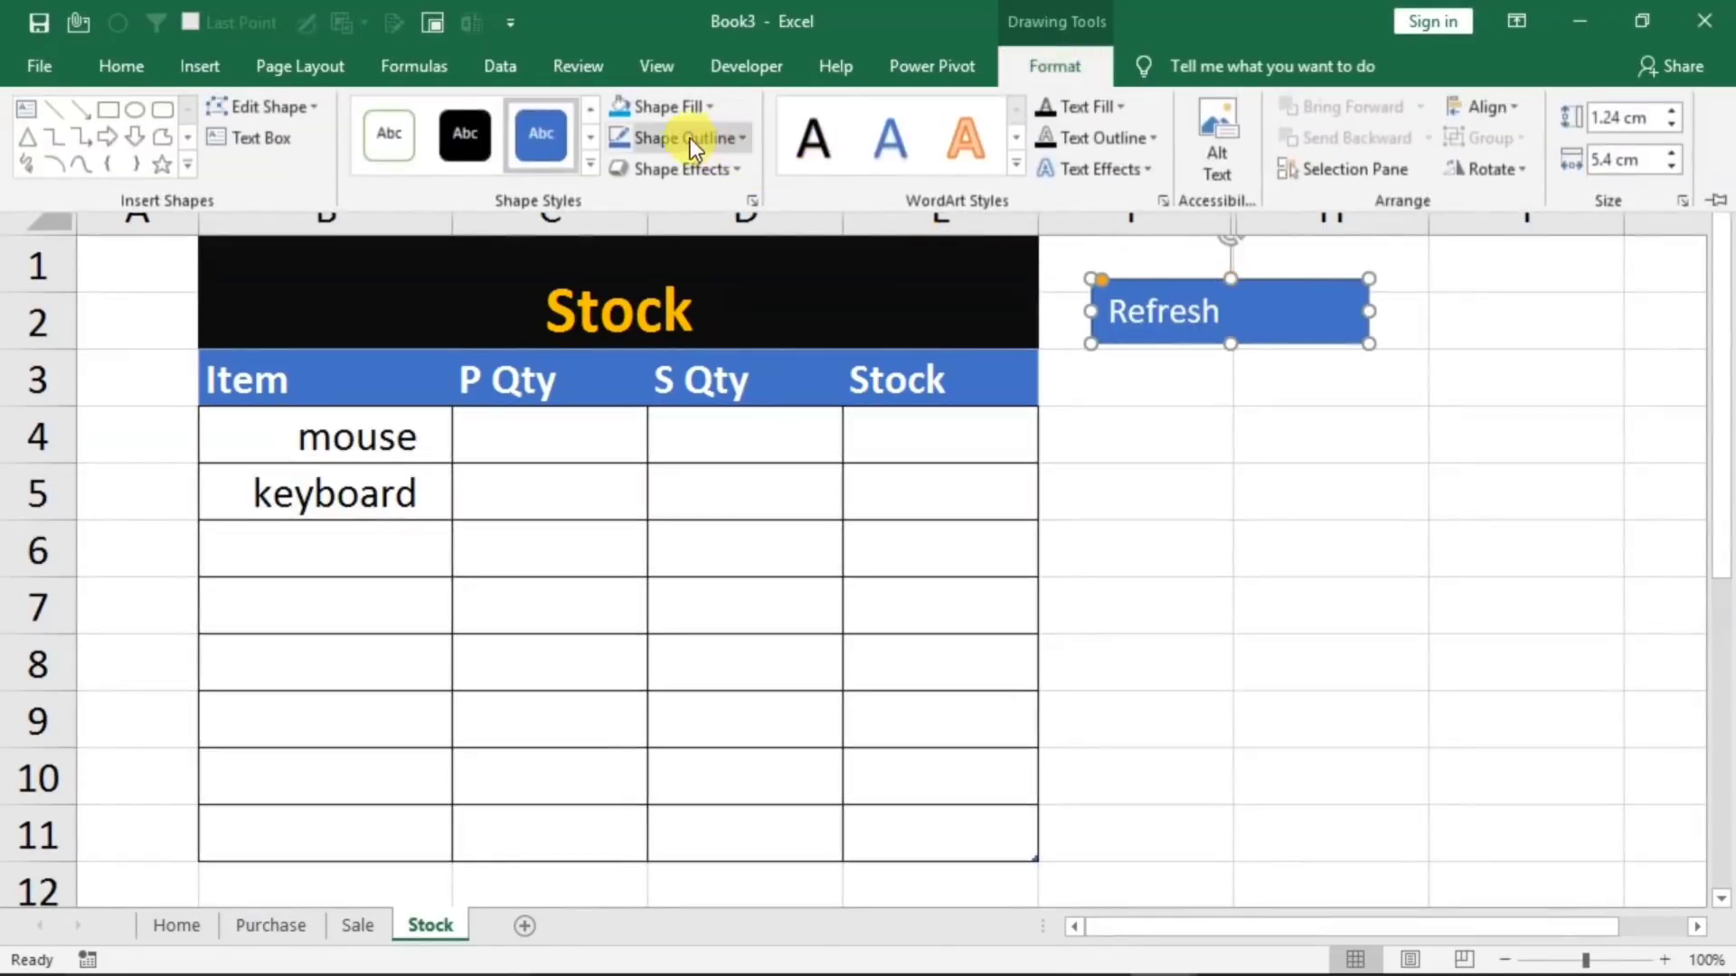
left_click(703, 110)
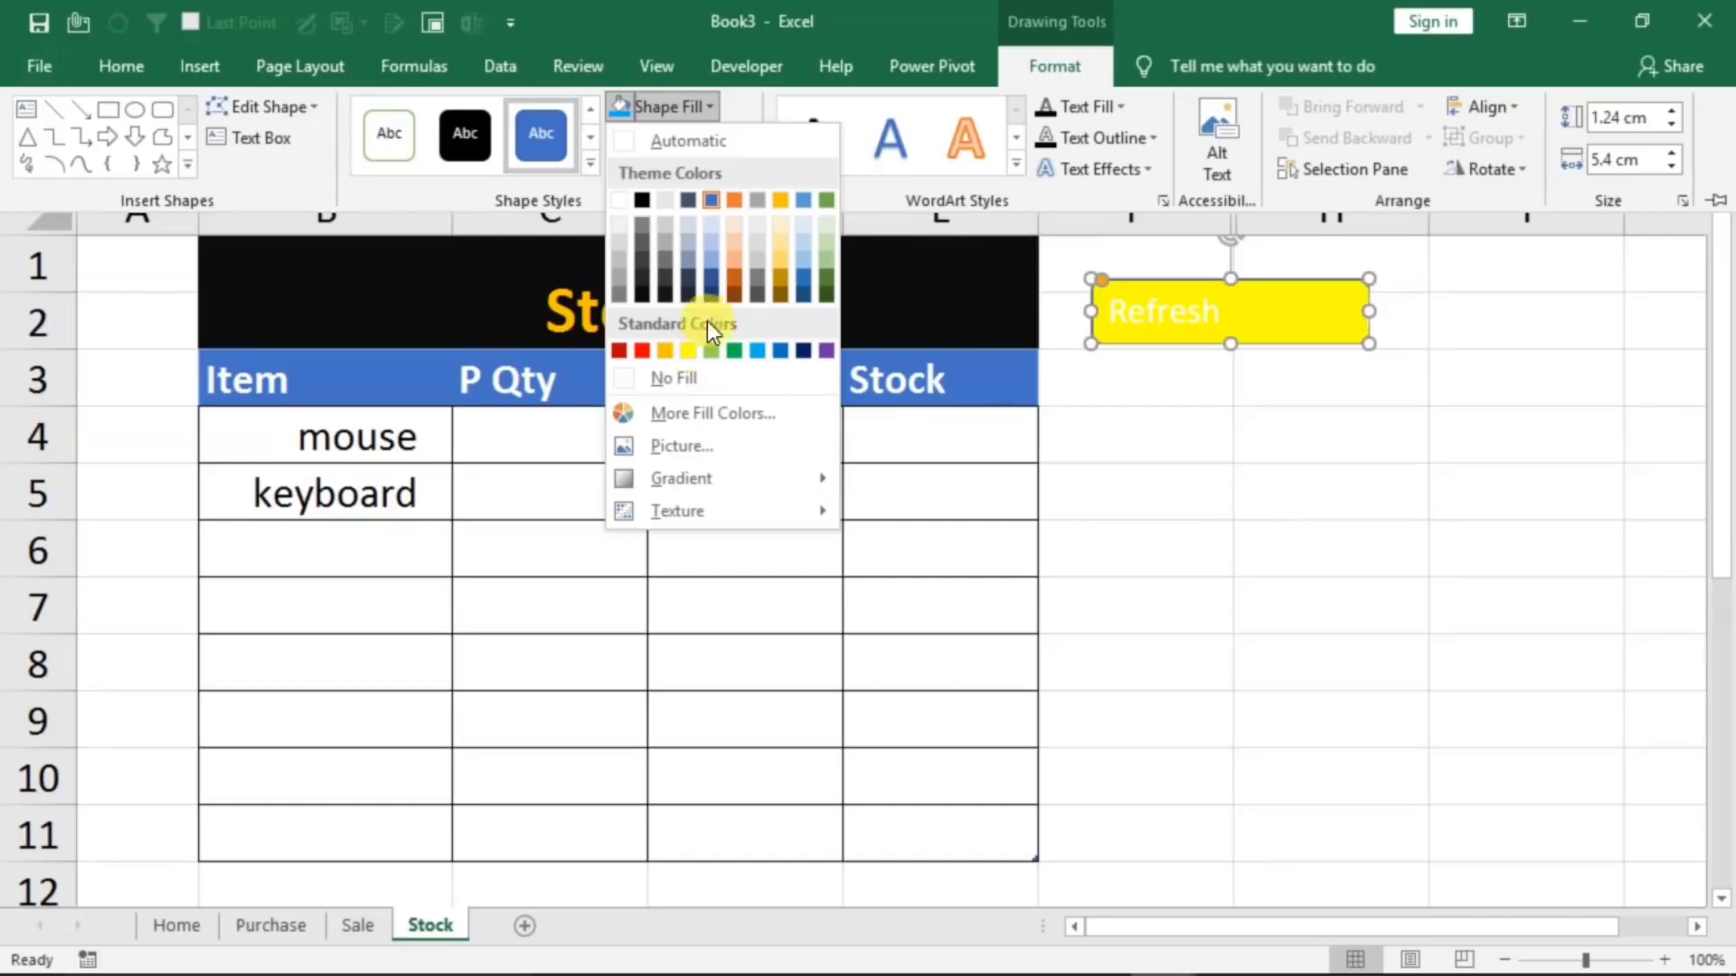
left_click(641, 351)
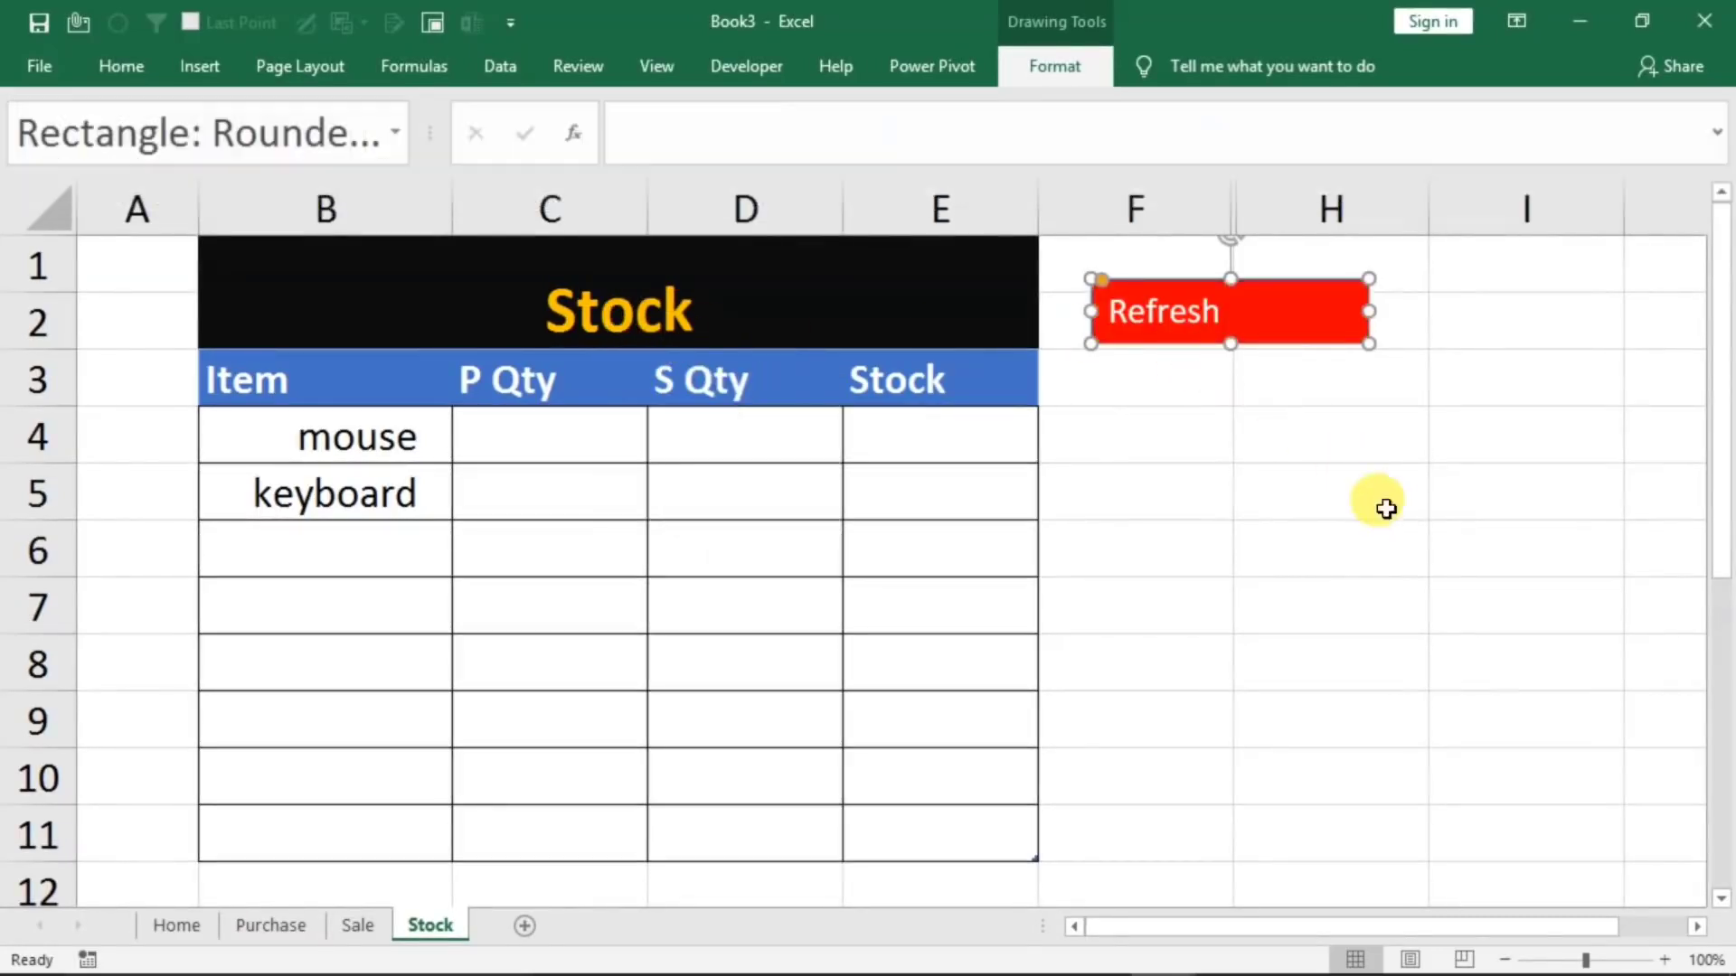
left_click(1261, 555)
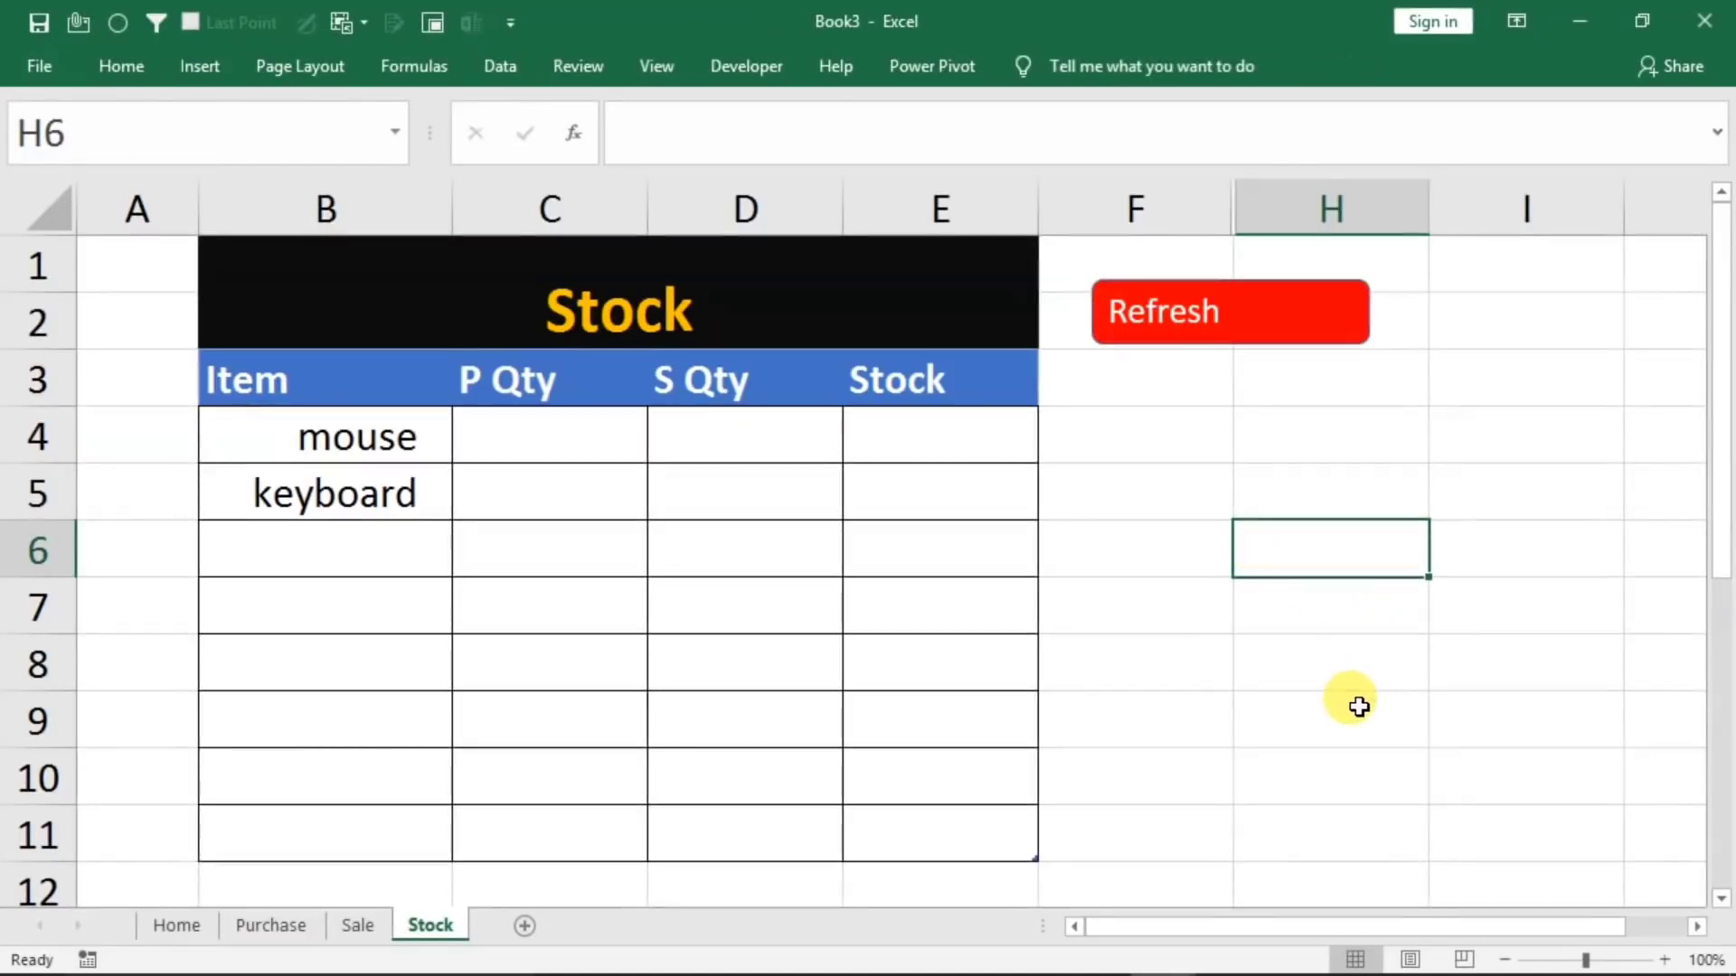
Test the Refresh button by running its macro on the Stock sheet
left_click(1165, 321)
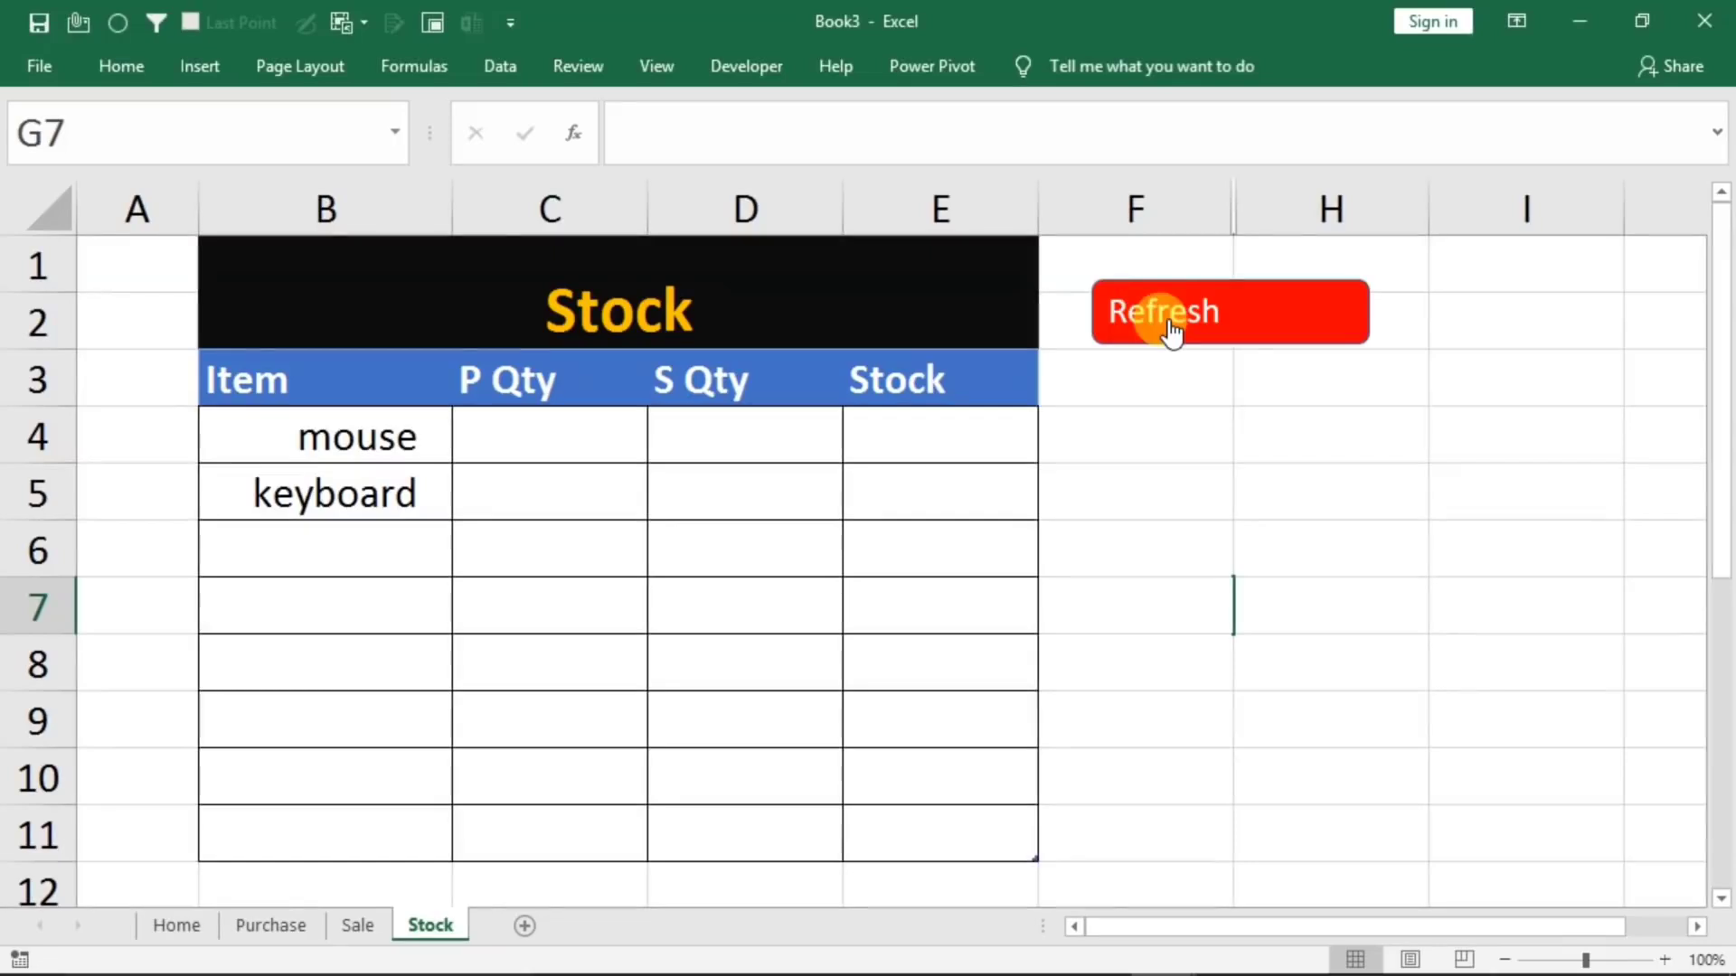
left_click(1252, 533)
left_click(1173, 324)
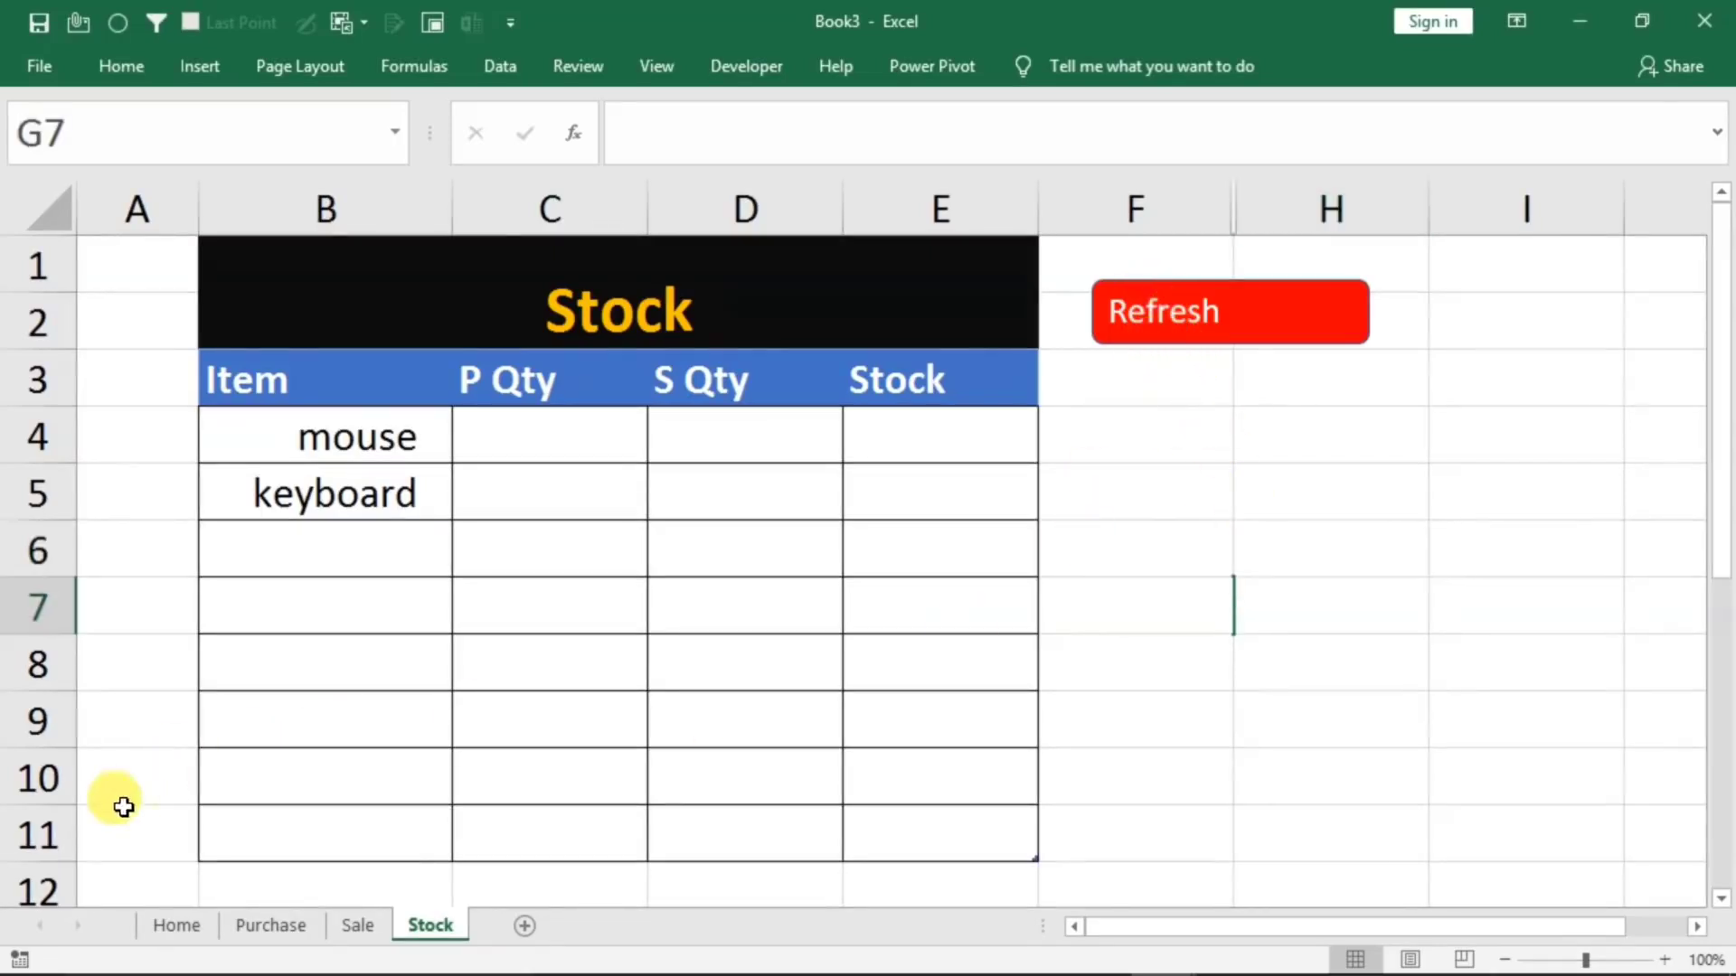
Start a new entry in the Home form with Bill No 4 and date 1/1/2020
left_click(177, 924)
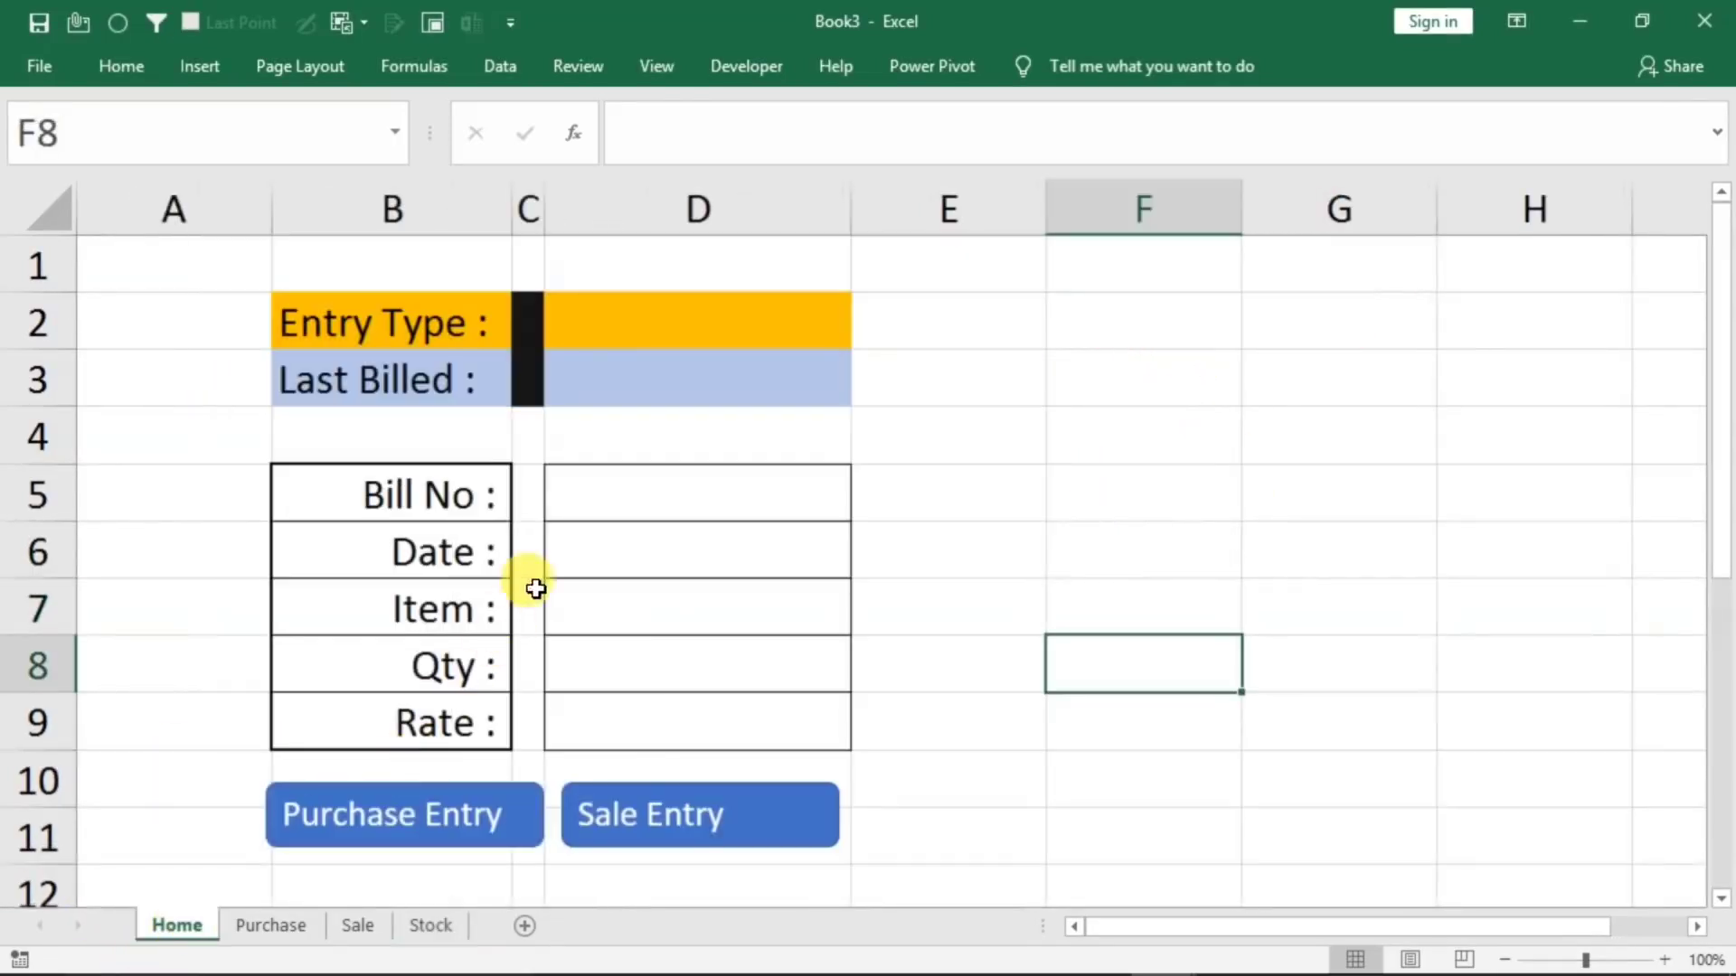
left_click(624, 504)
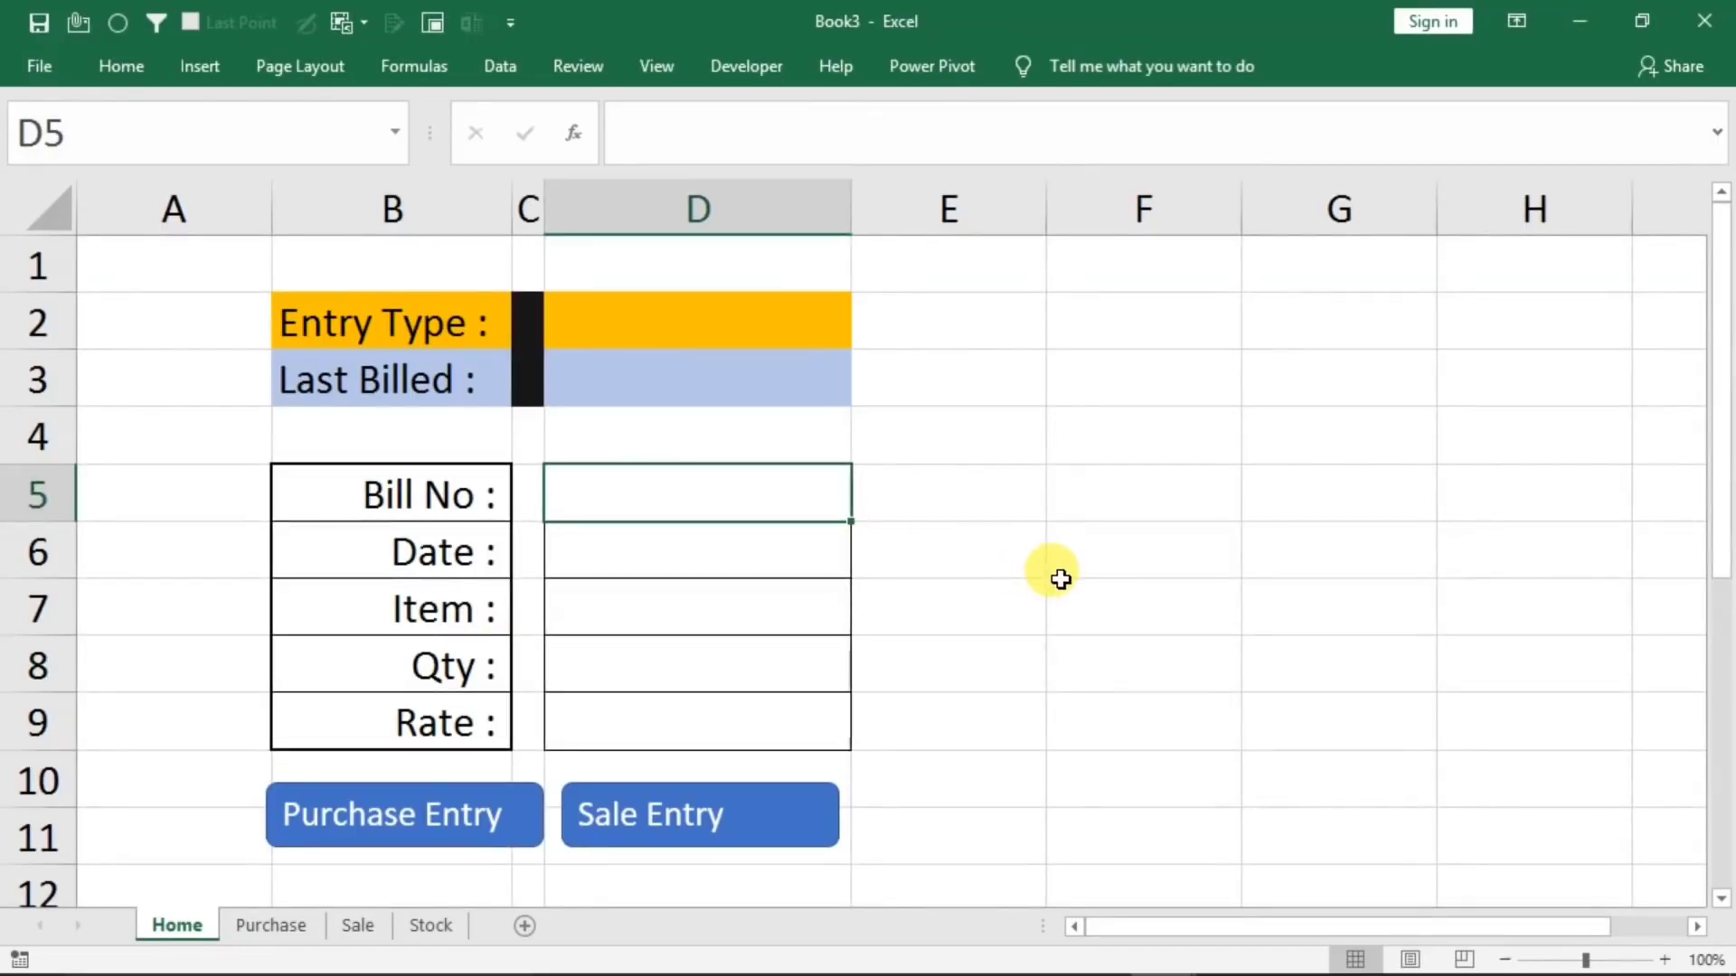
type("4")
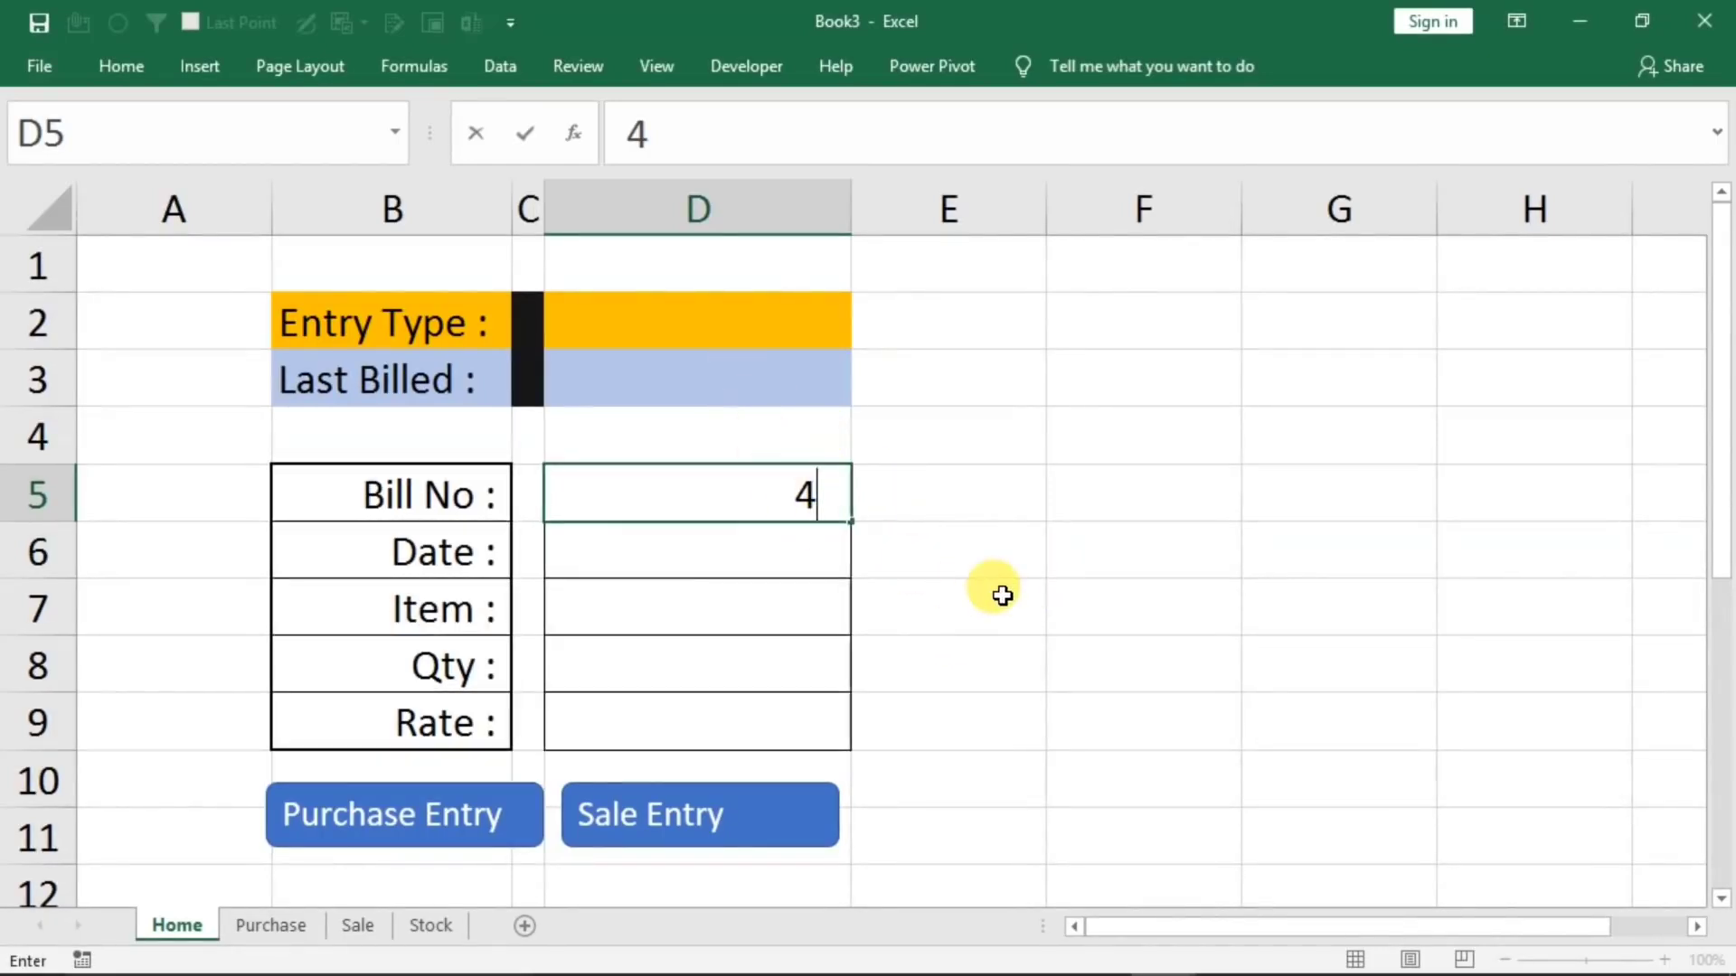
key("Return")
type("1/1/2020")
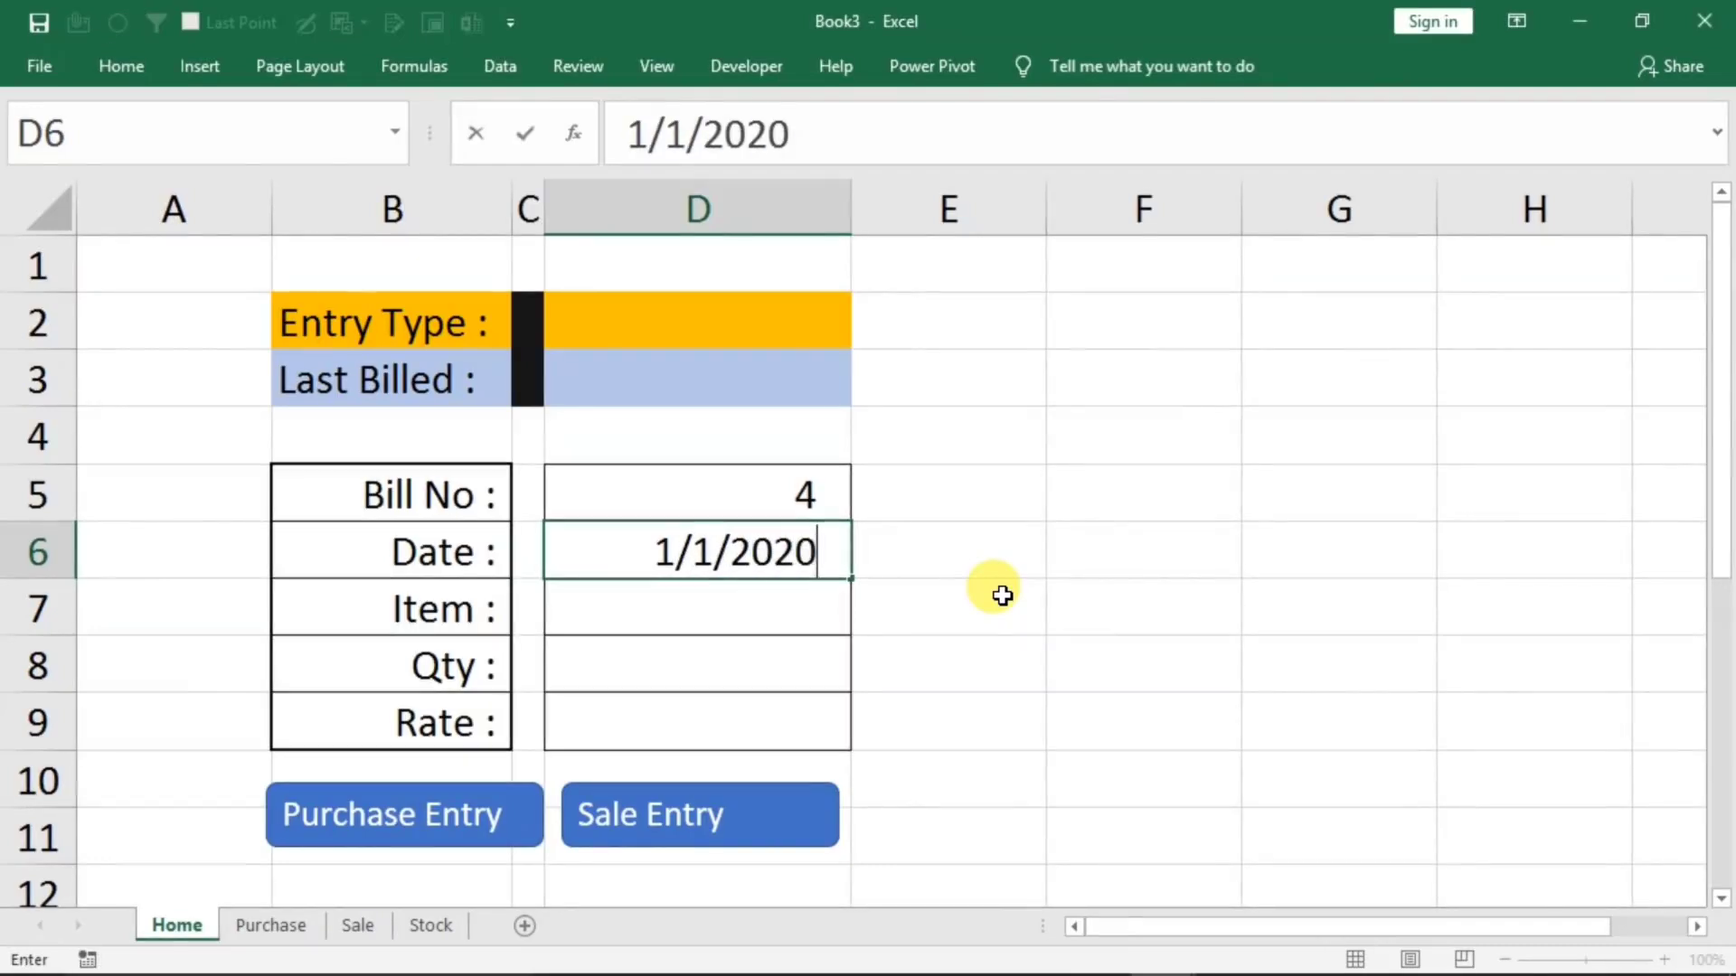
key("Return")
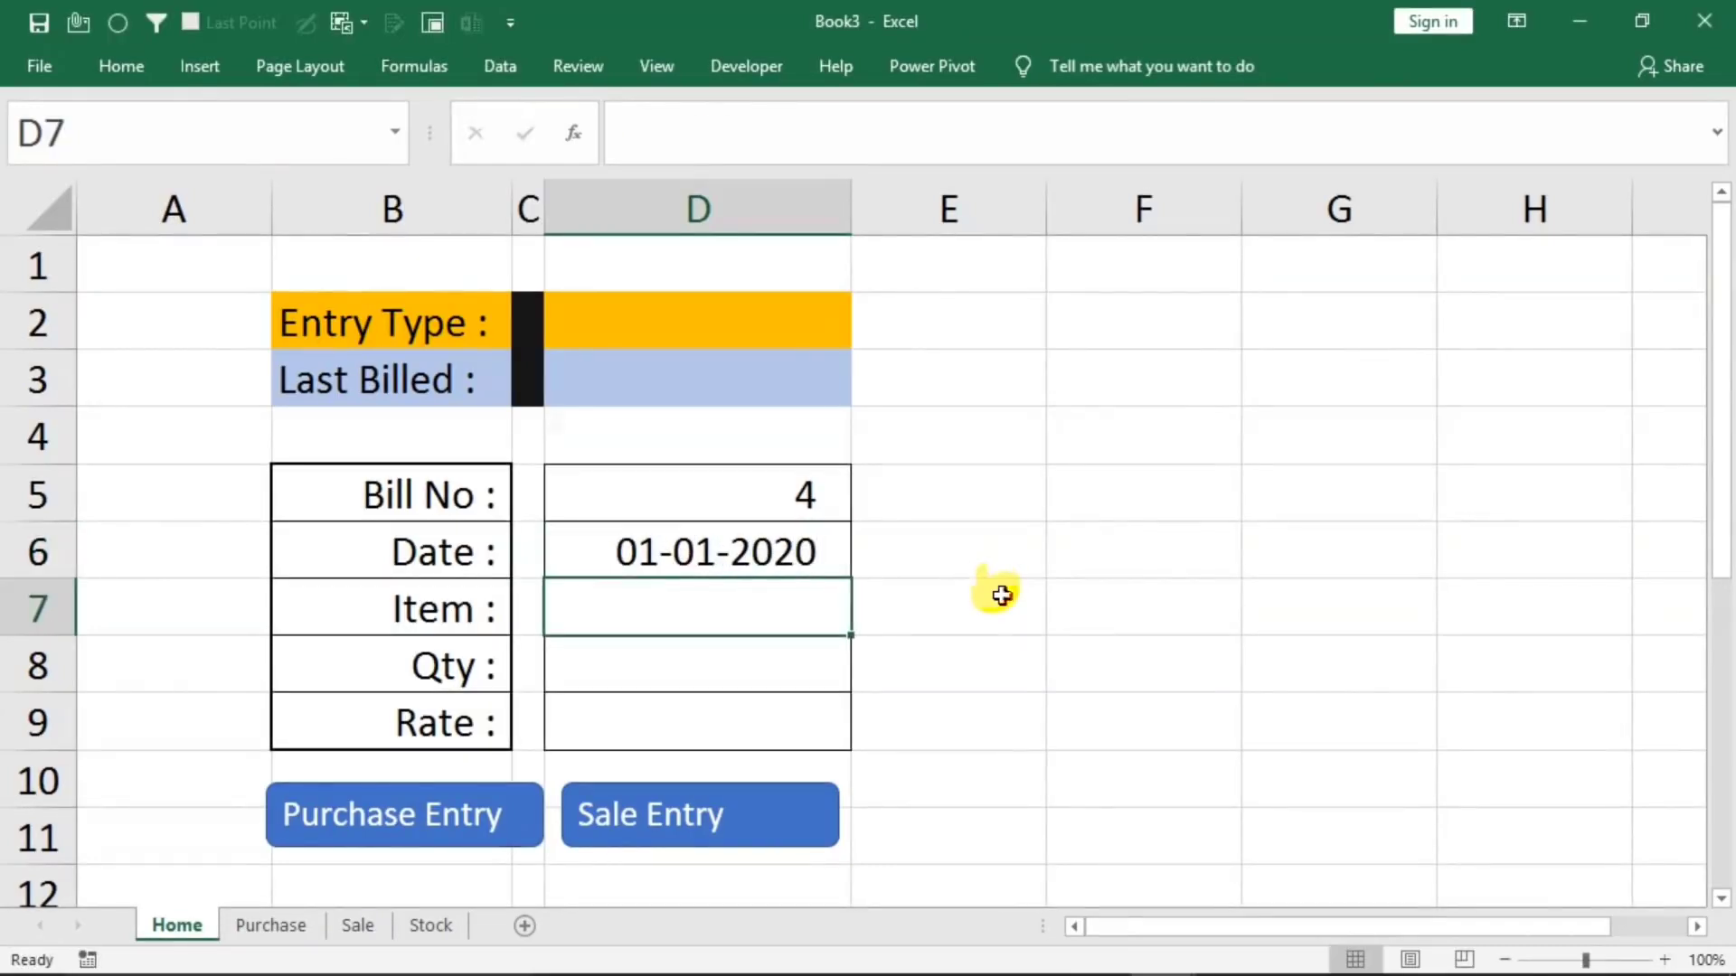
Complete the form with item monitor, quantity 10 and rate 1000, and post it as a purchase entry
type("monitor")
key("Return")
type("10")
key("Return")
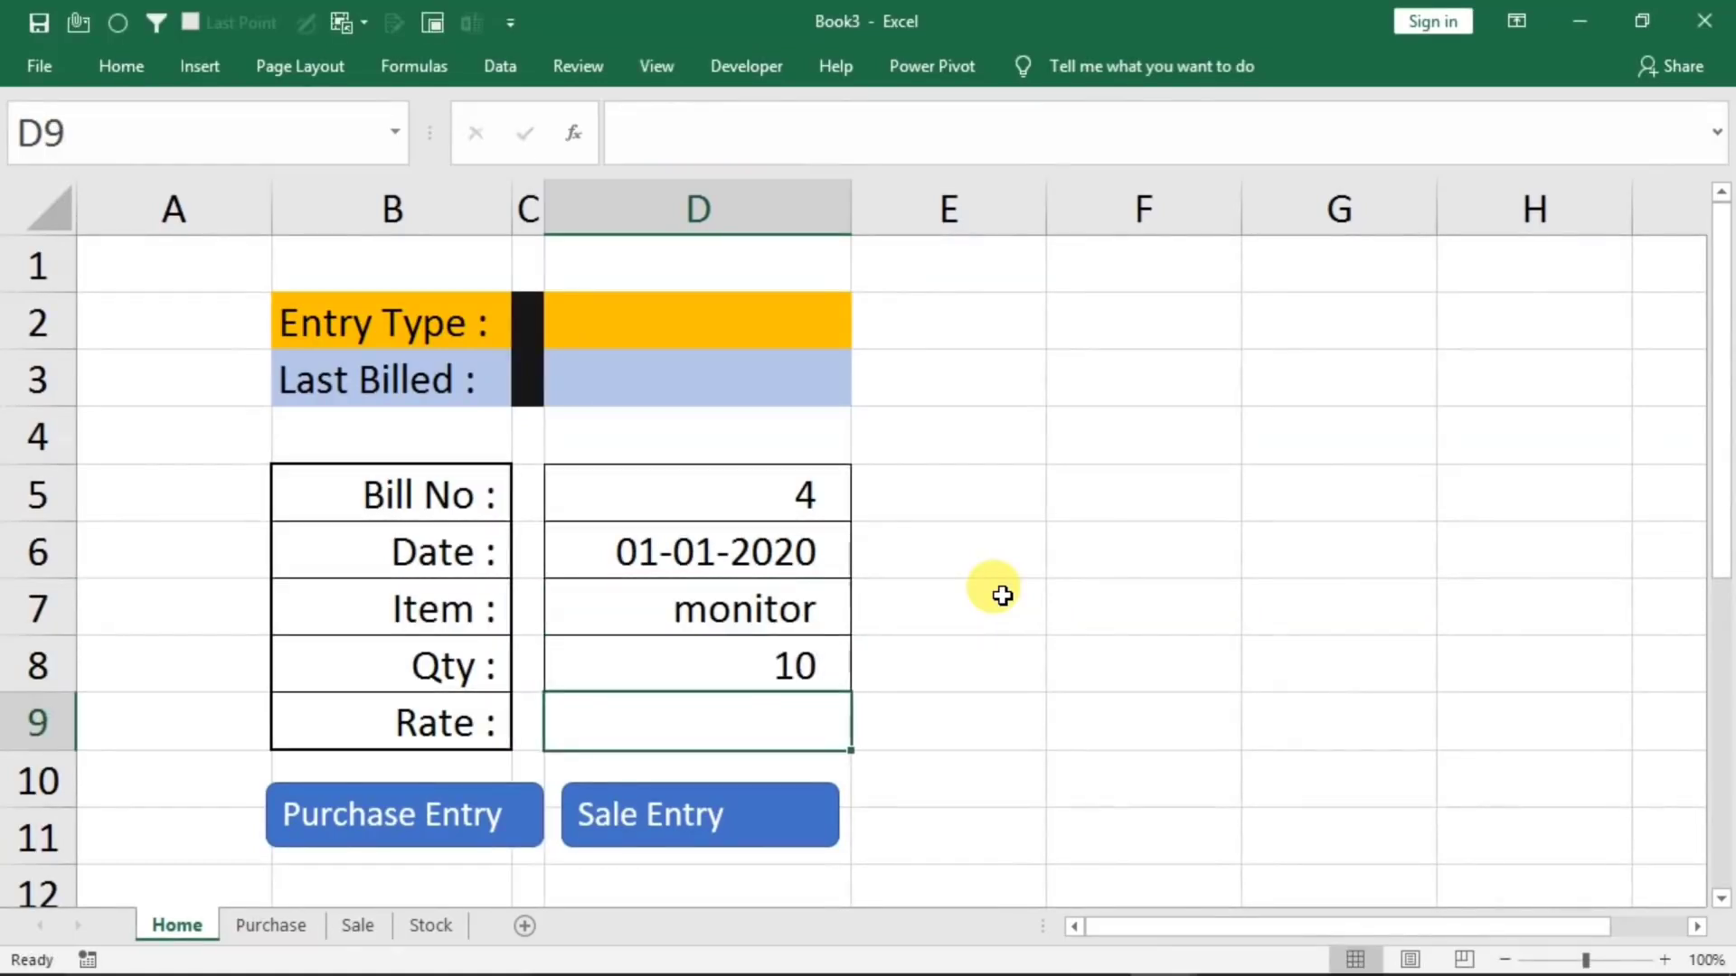
type("1000")
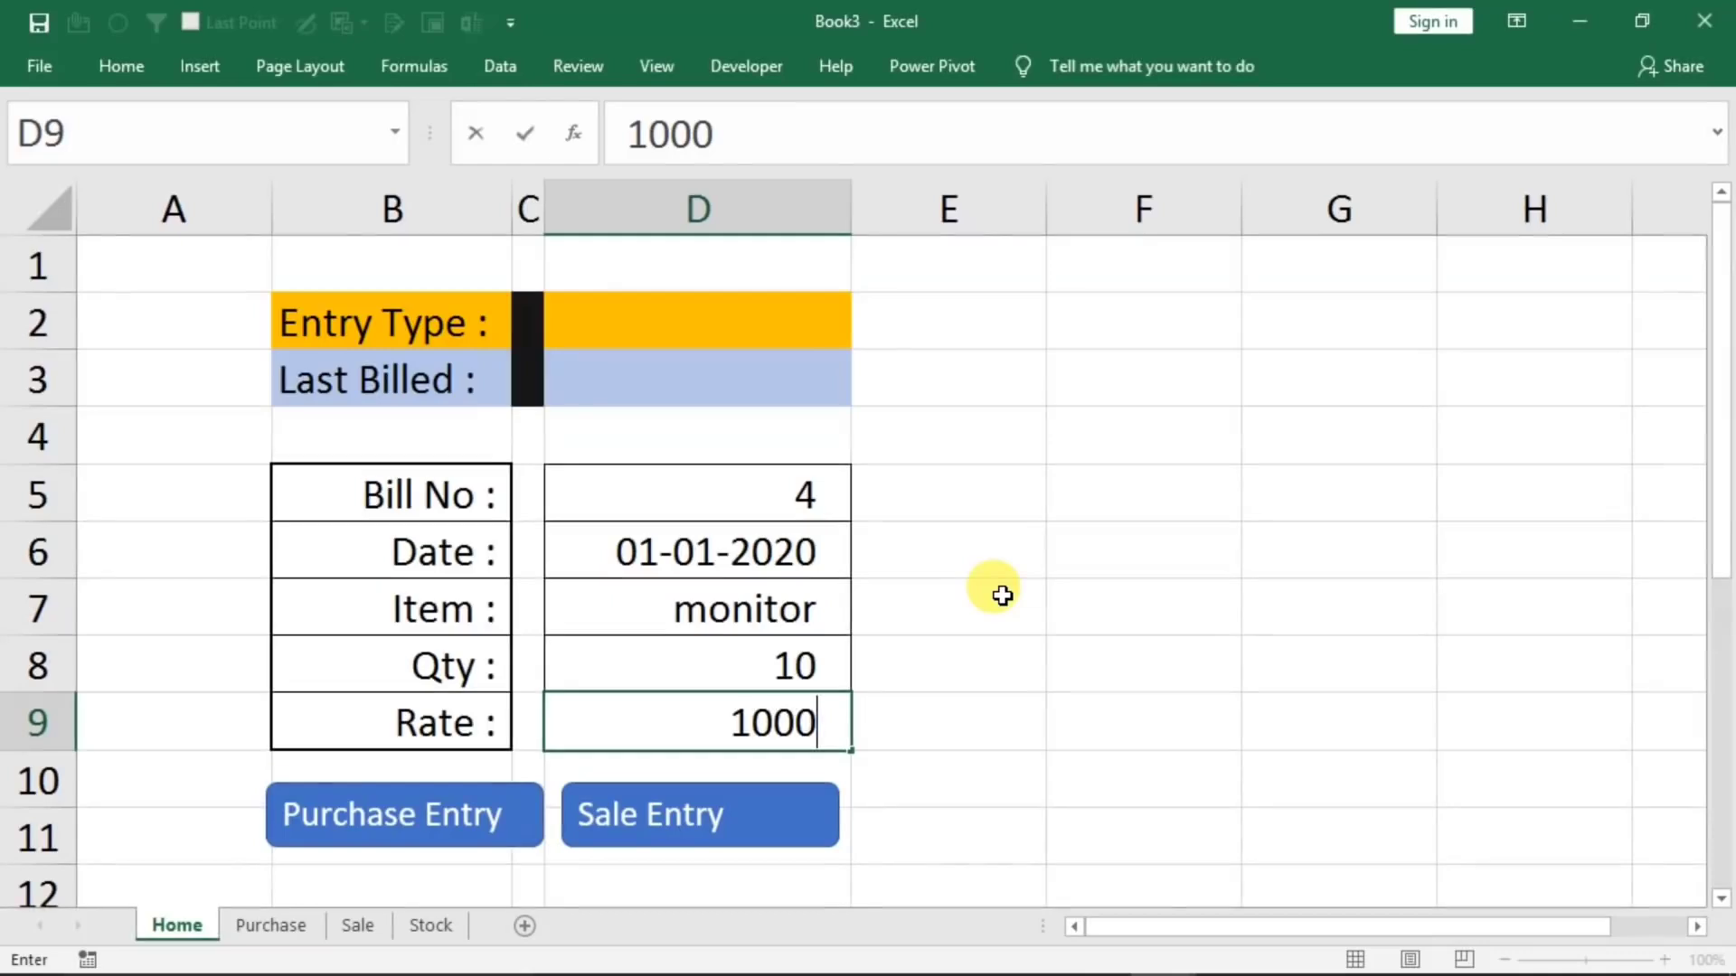
left_click(402, 836)
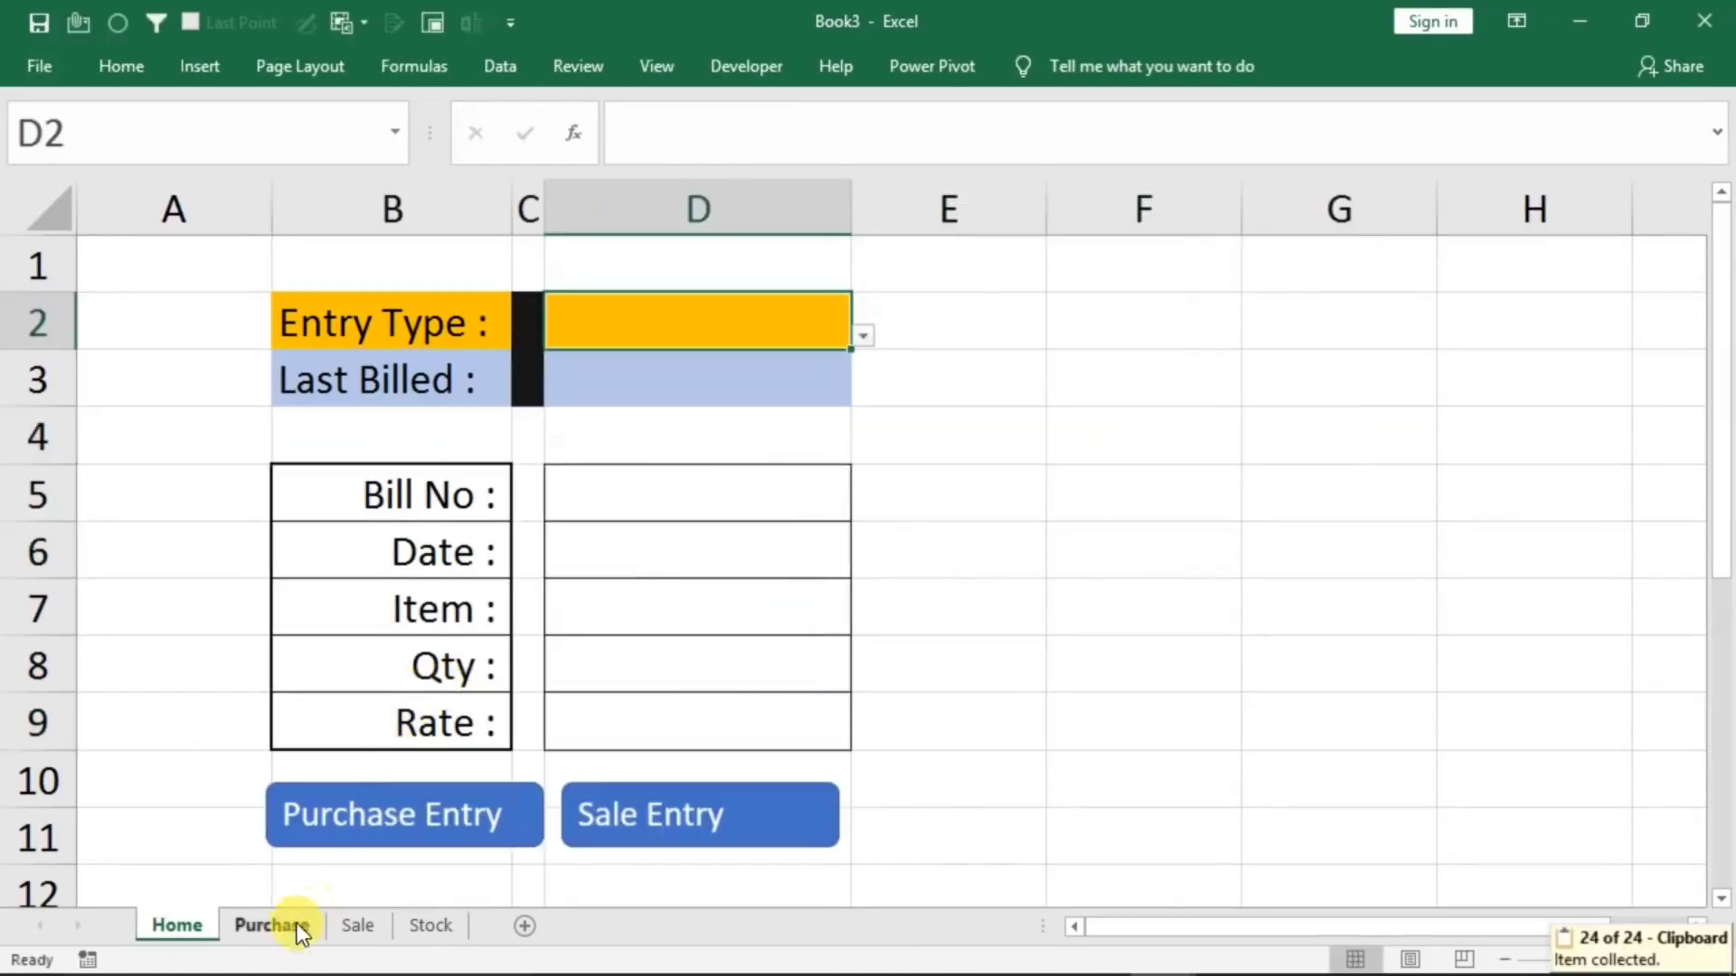
Check the posted monitor row on the Purchase sheet and refresh the Stock sheet's item list
left_click(298, 922)
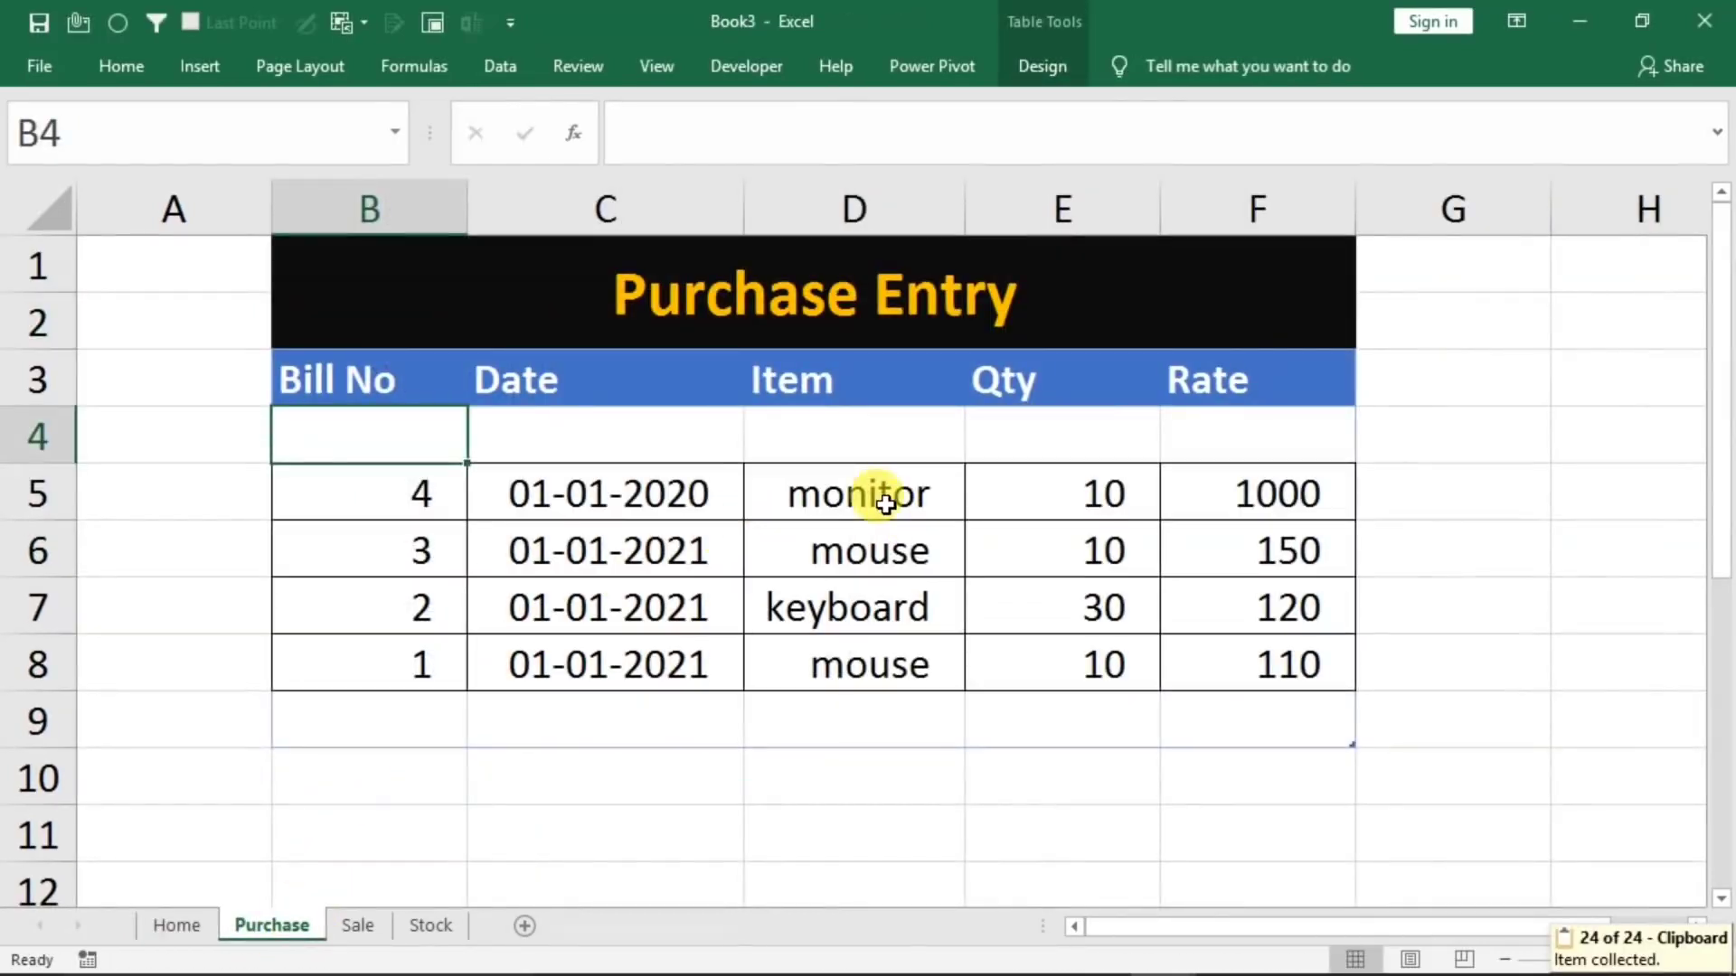
left_click(447, 927)
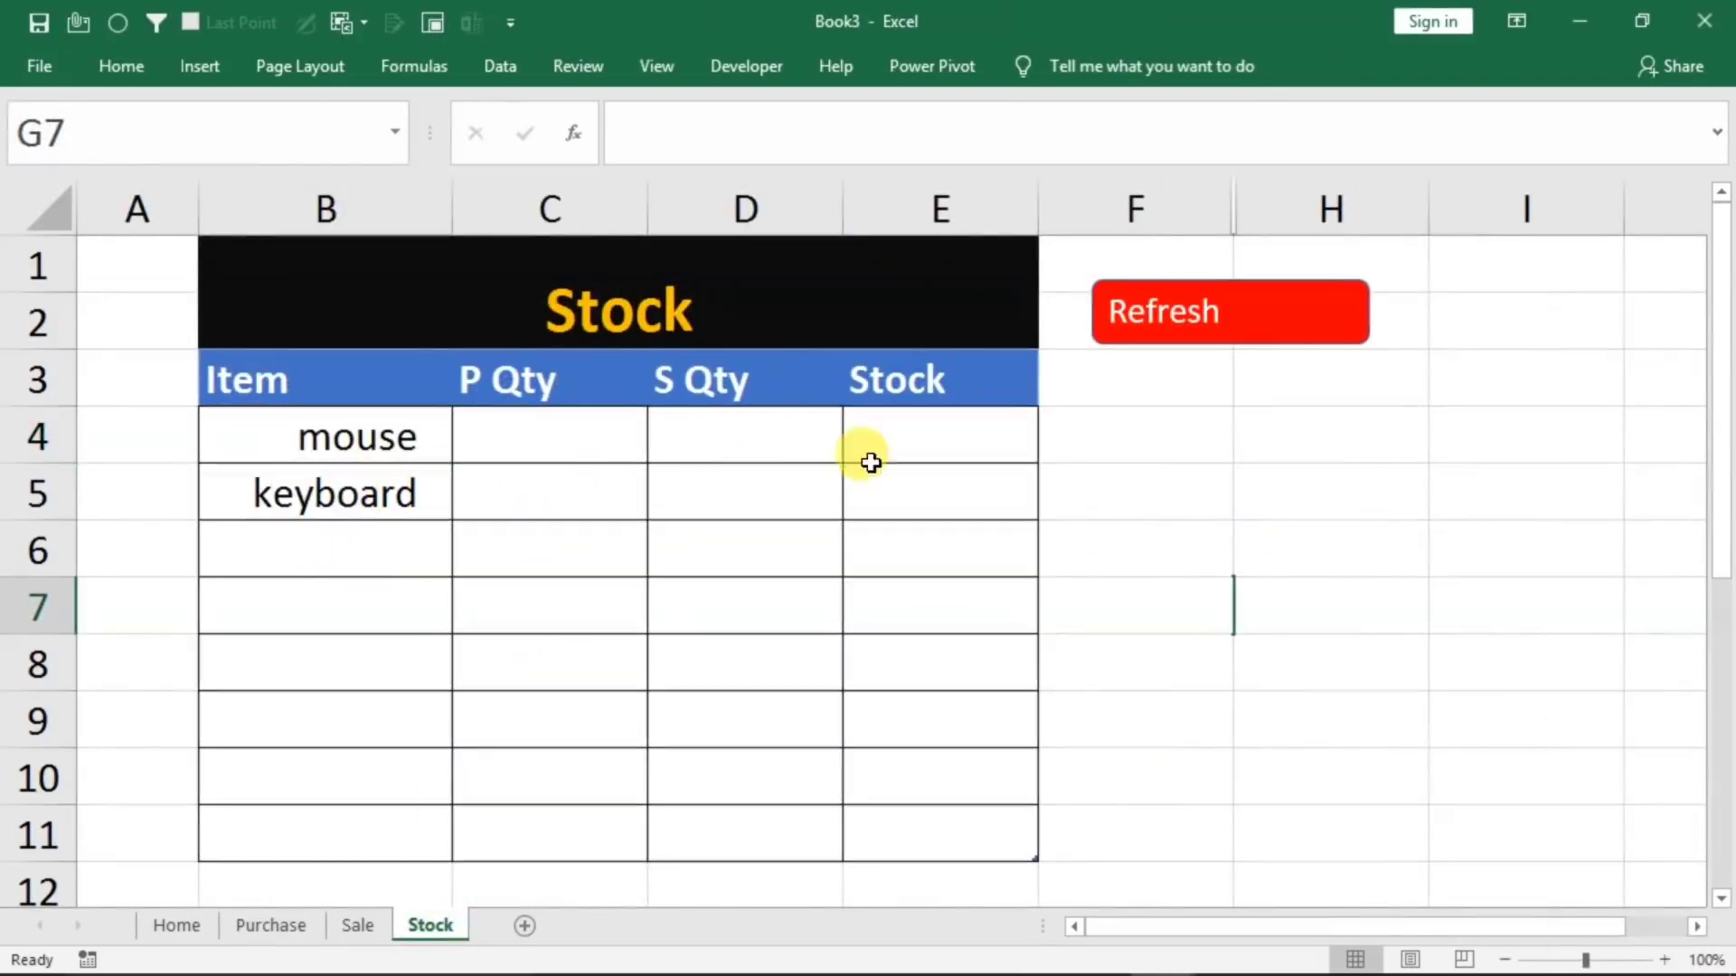
left_click(1224, 329)
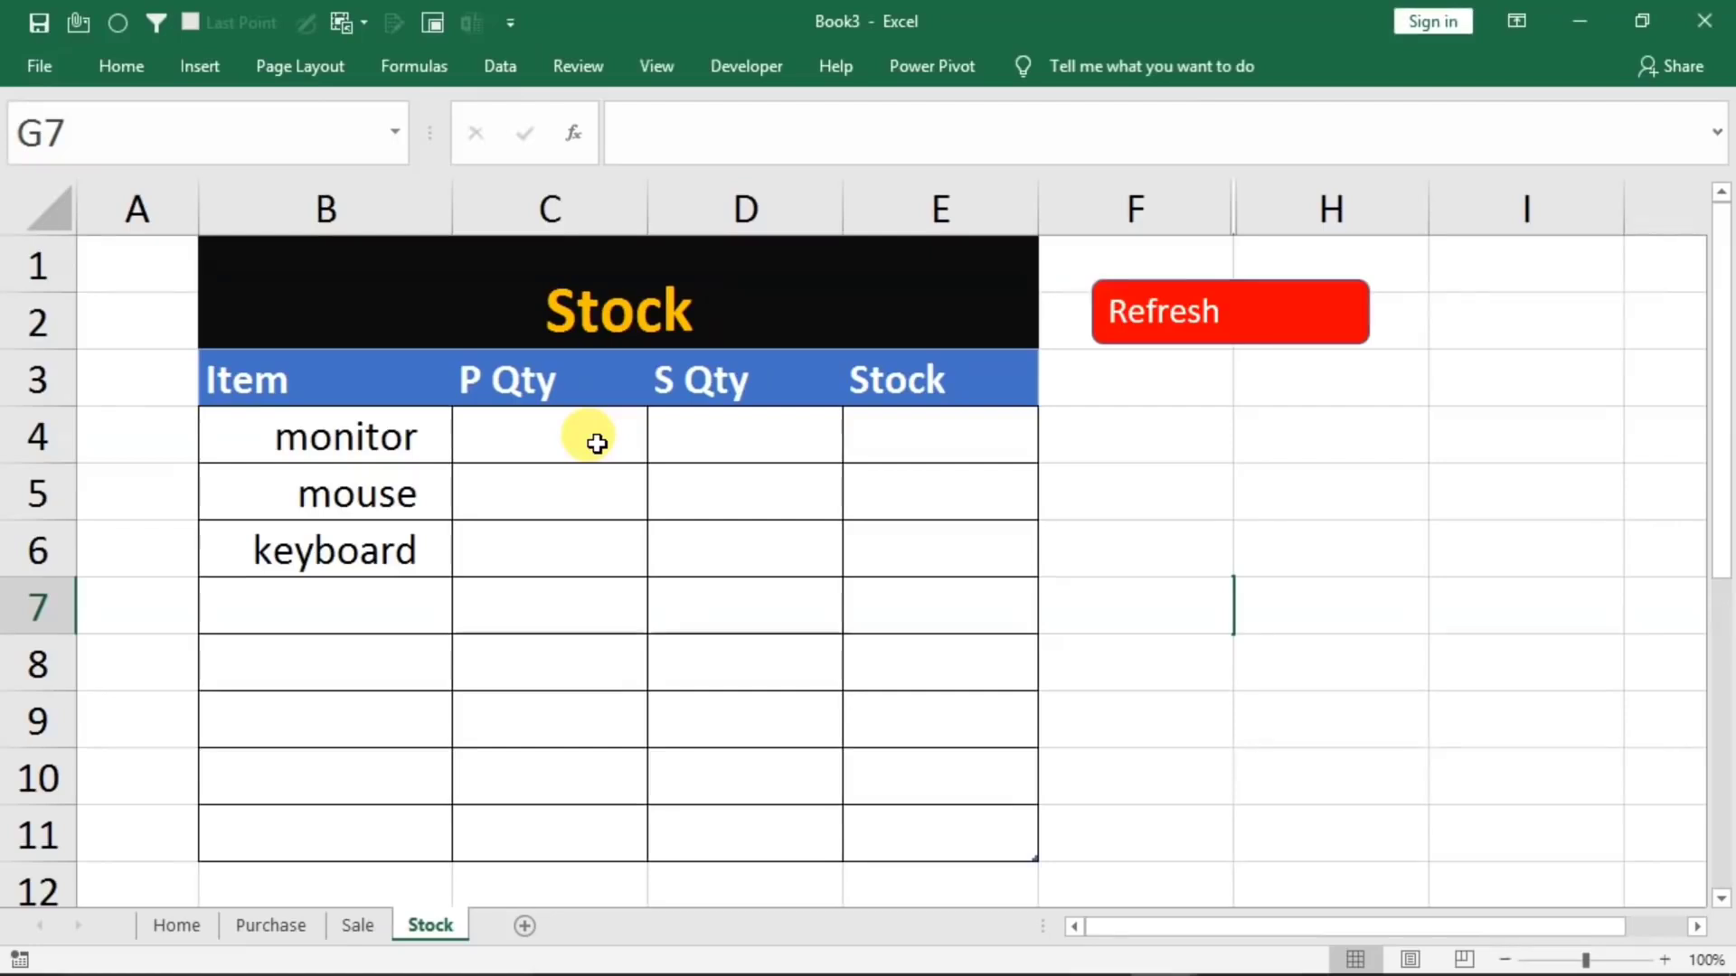
Start a SUMIF formula in the monitor row's P Qty cell, using the Purchase table's whole Item column including its header as the range
left_click(545, 448)
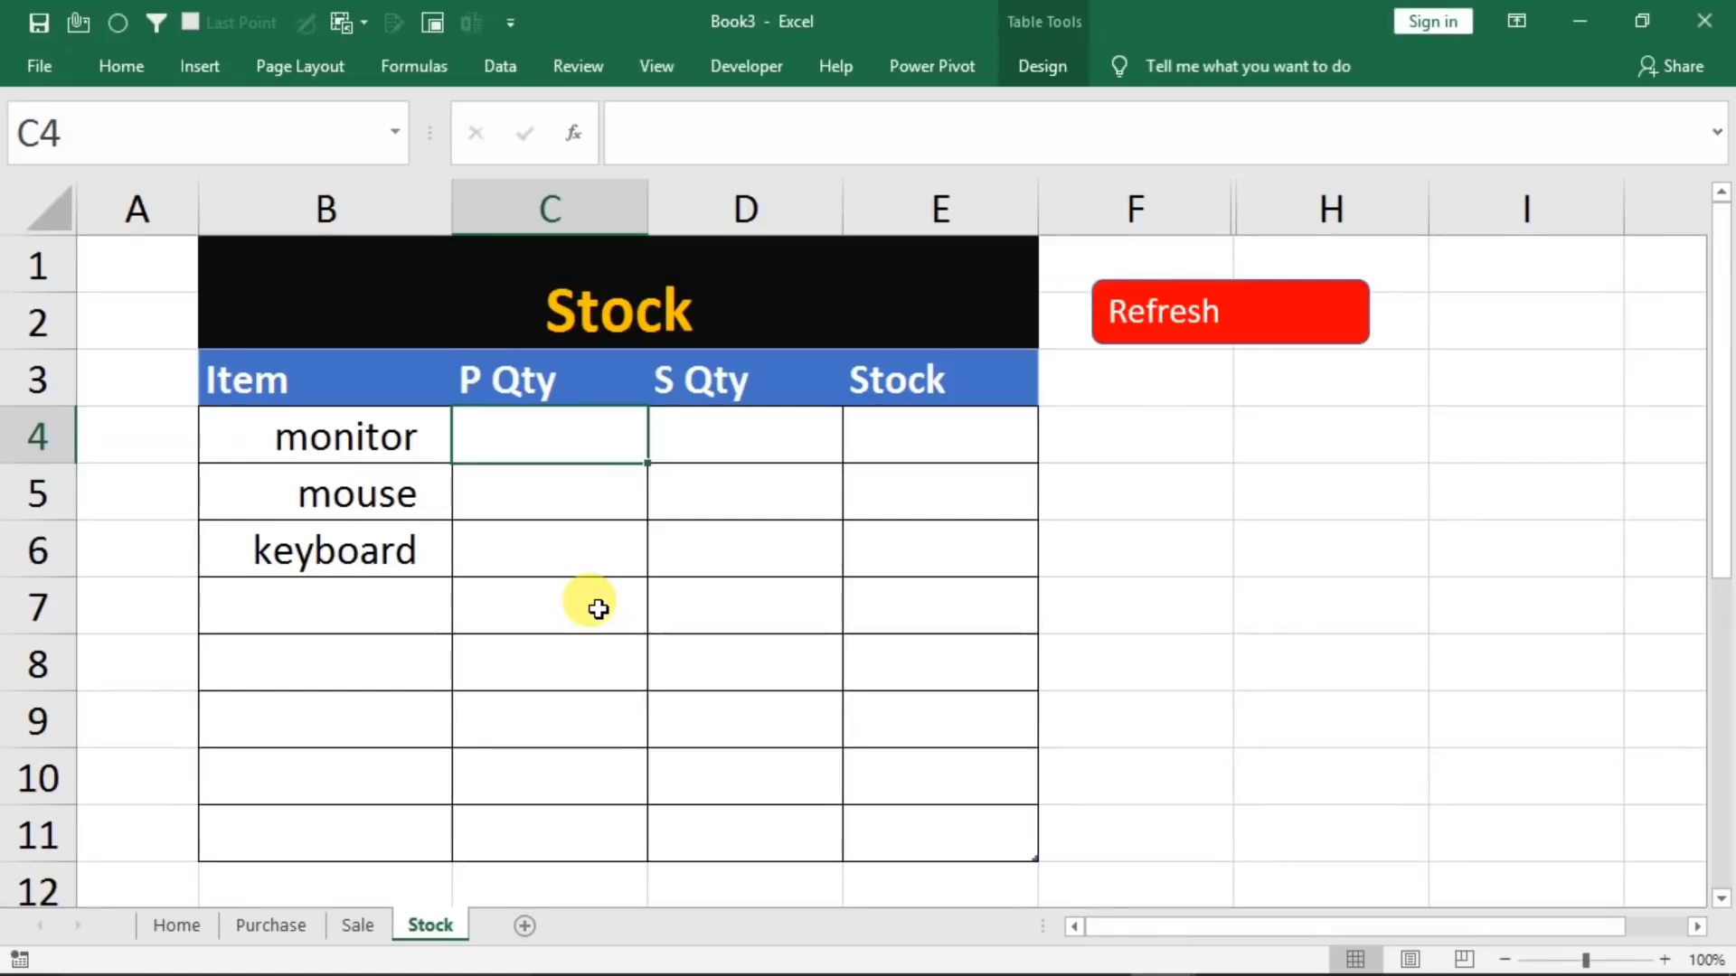
type("=sumif")
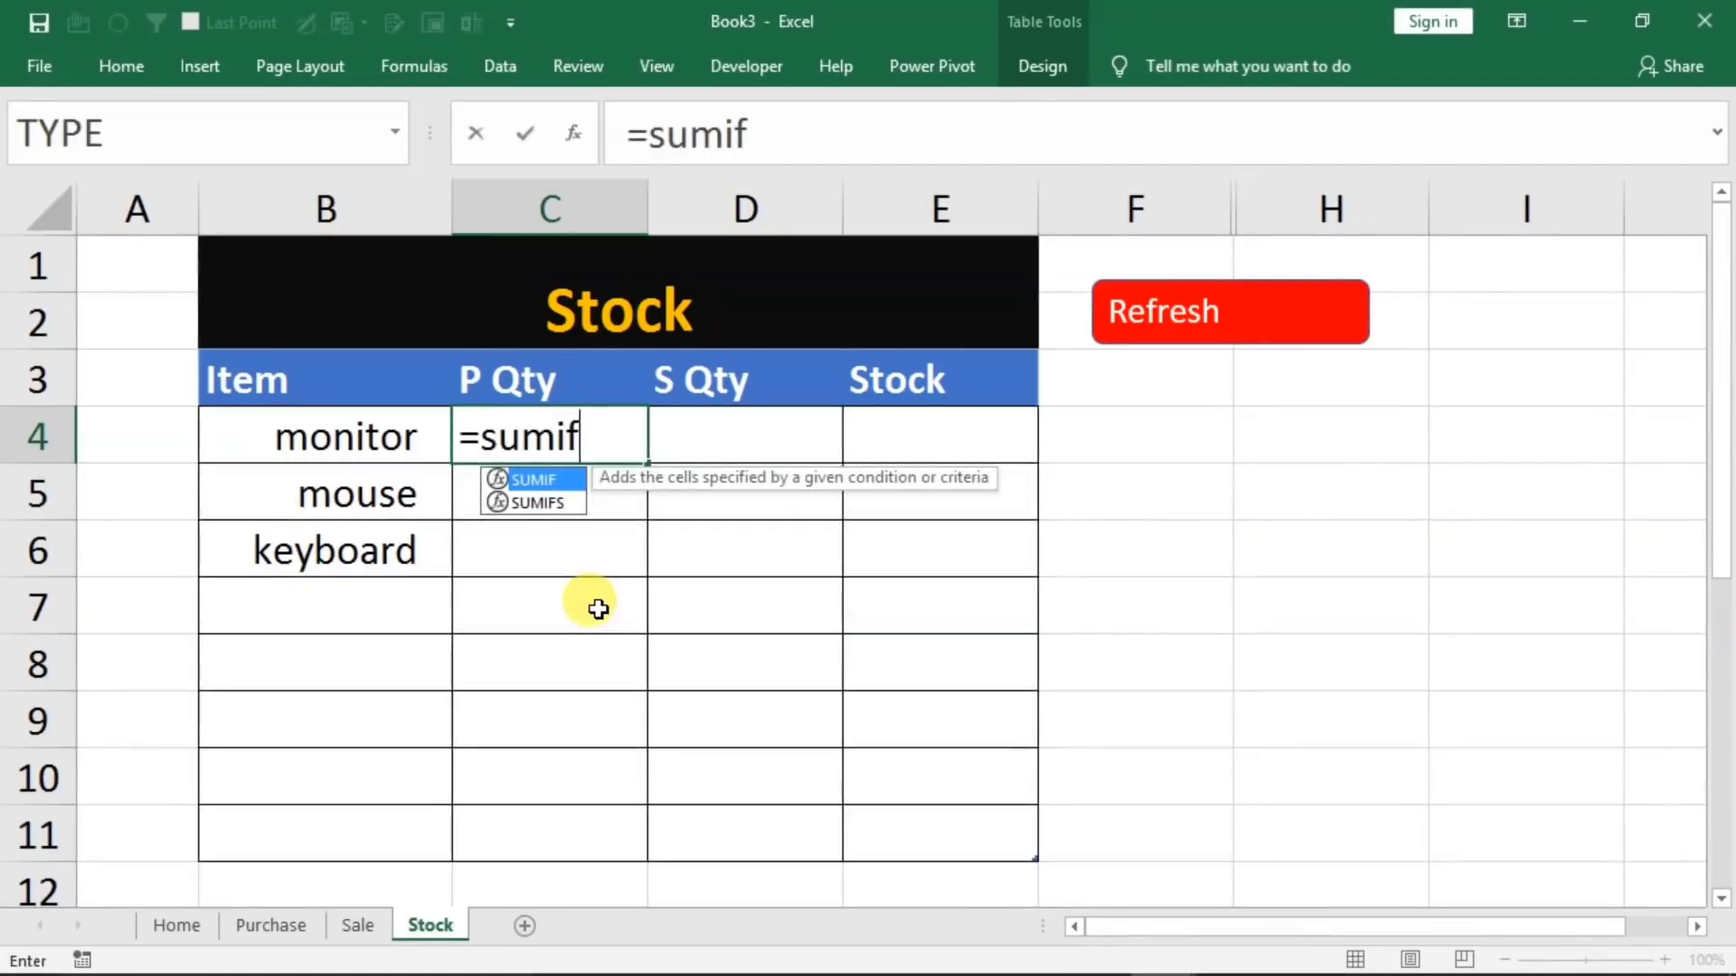
type("(")
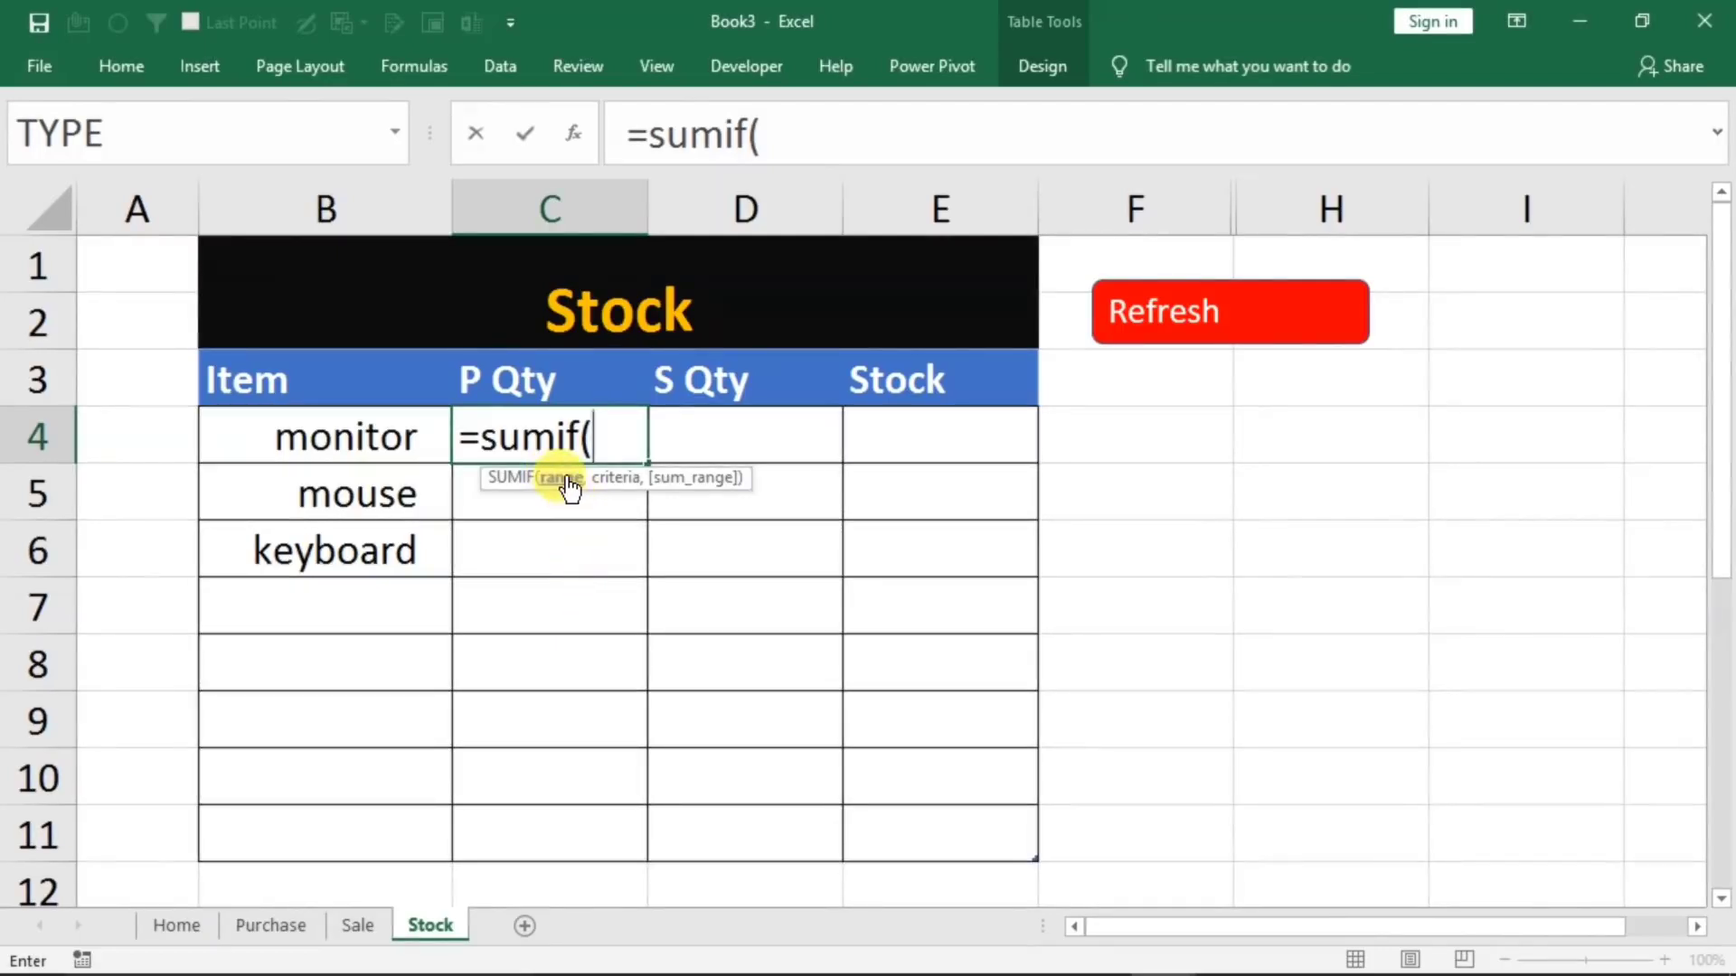
left_click(237, 924)
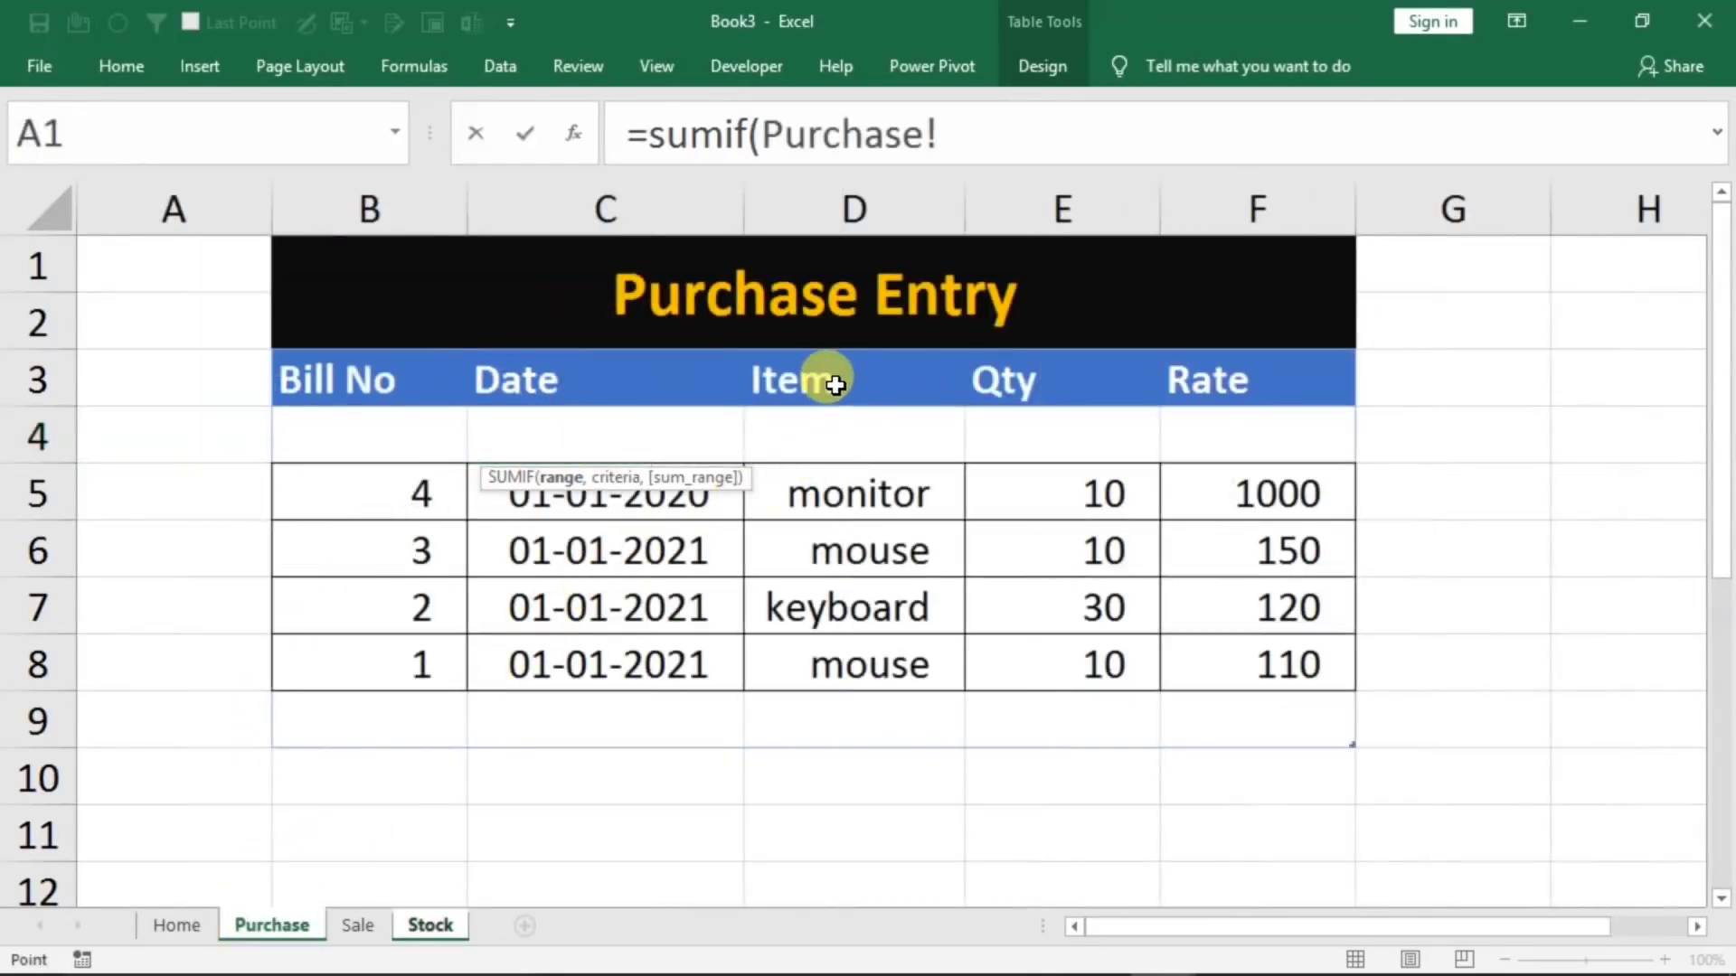
left_click_drag(833, 380, 792, 713)
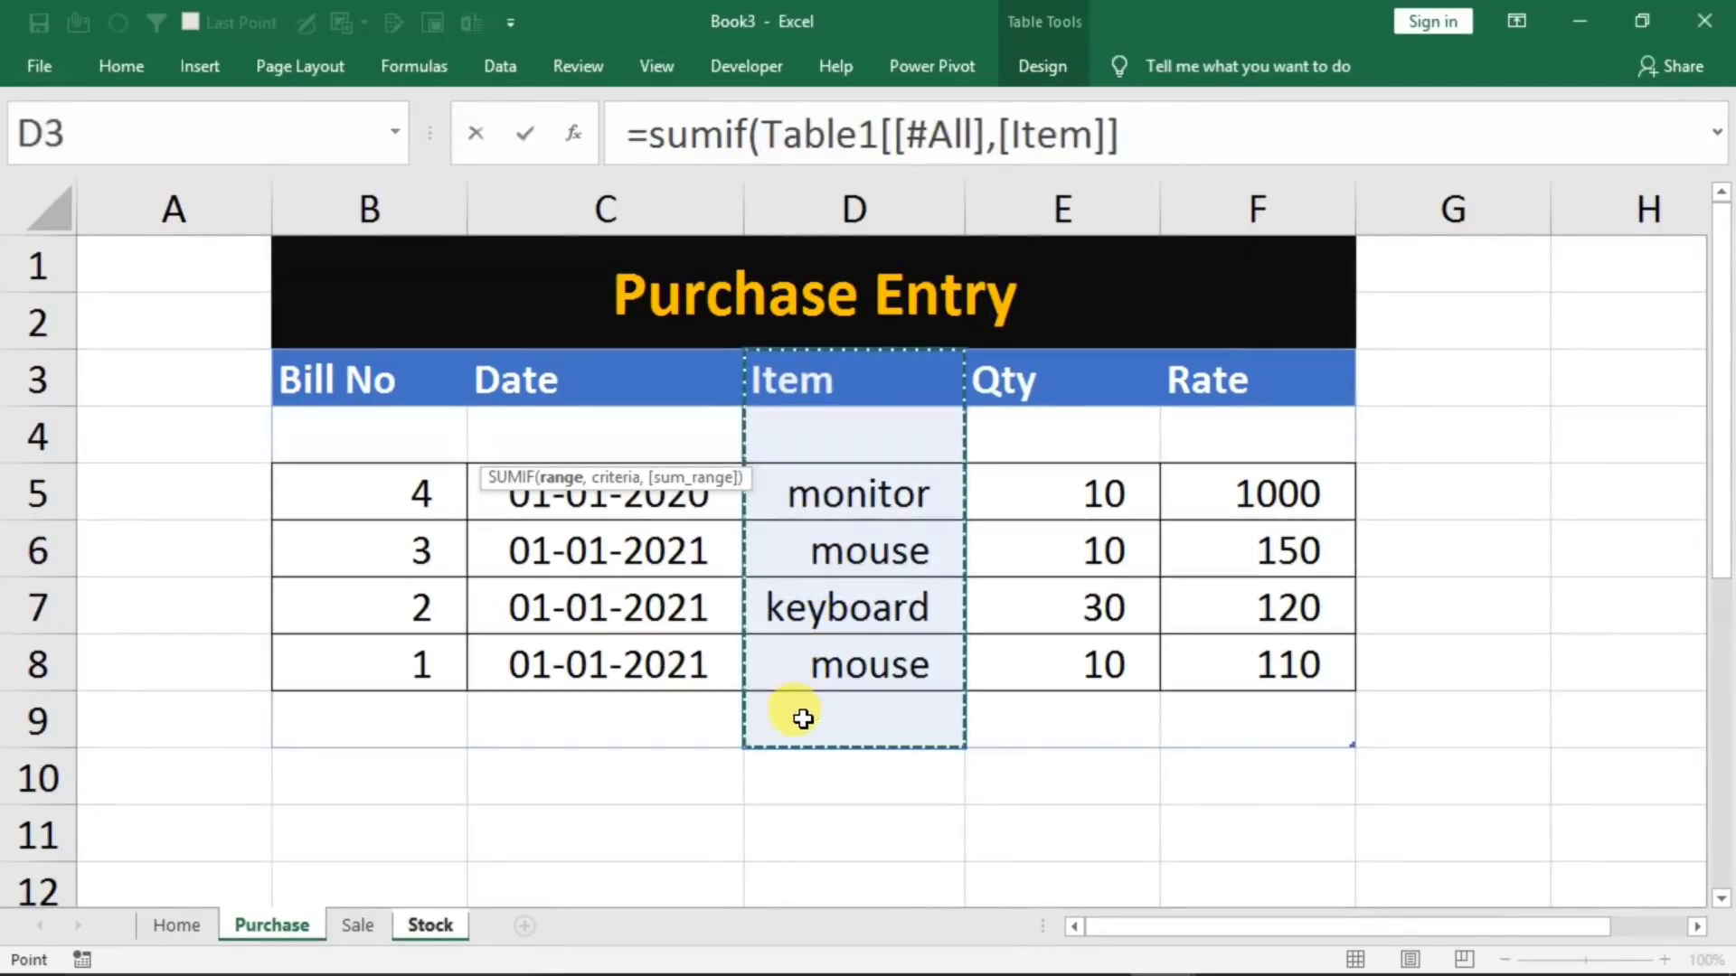
left_click(1170, 136)
type(",")
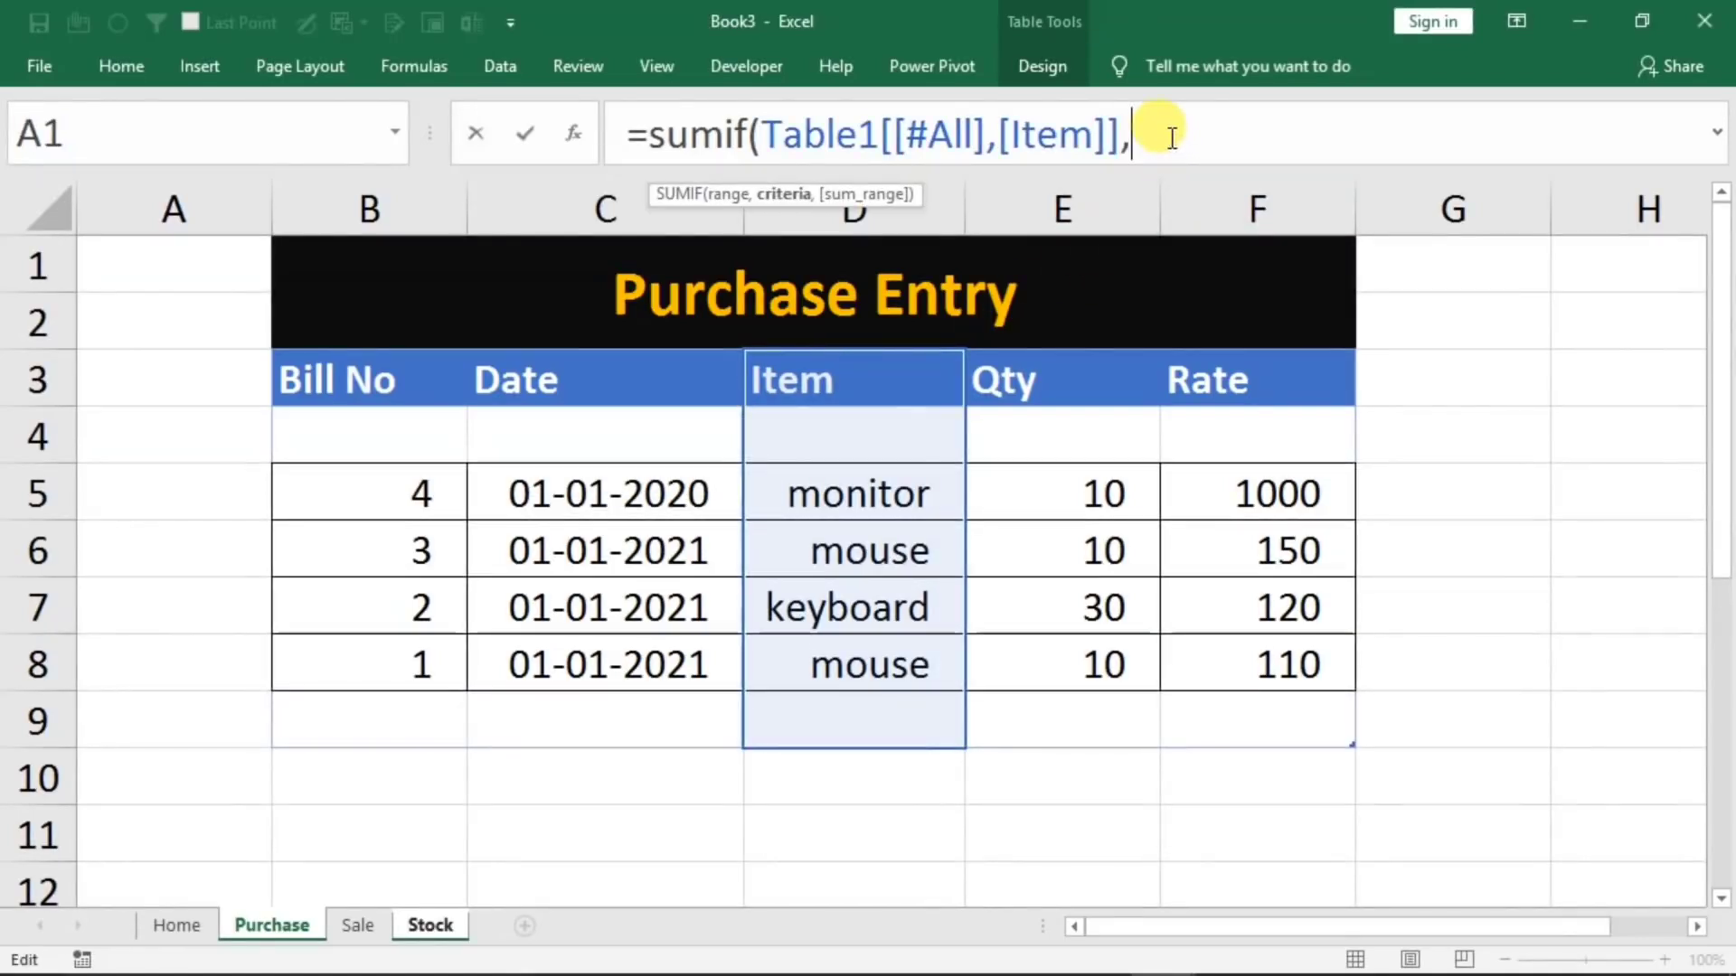
Complete the P Qty formula with the Stock row's item as criteria and the Purchase table's whole Qty column as sum range
left_click(425, 925)
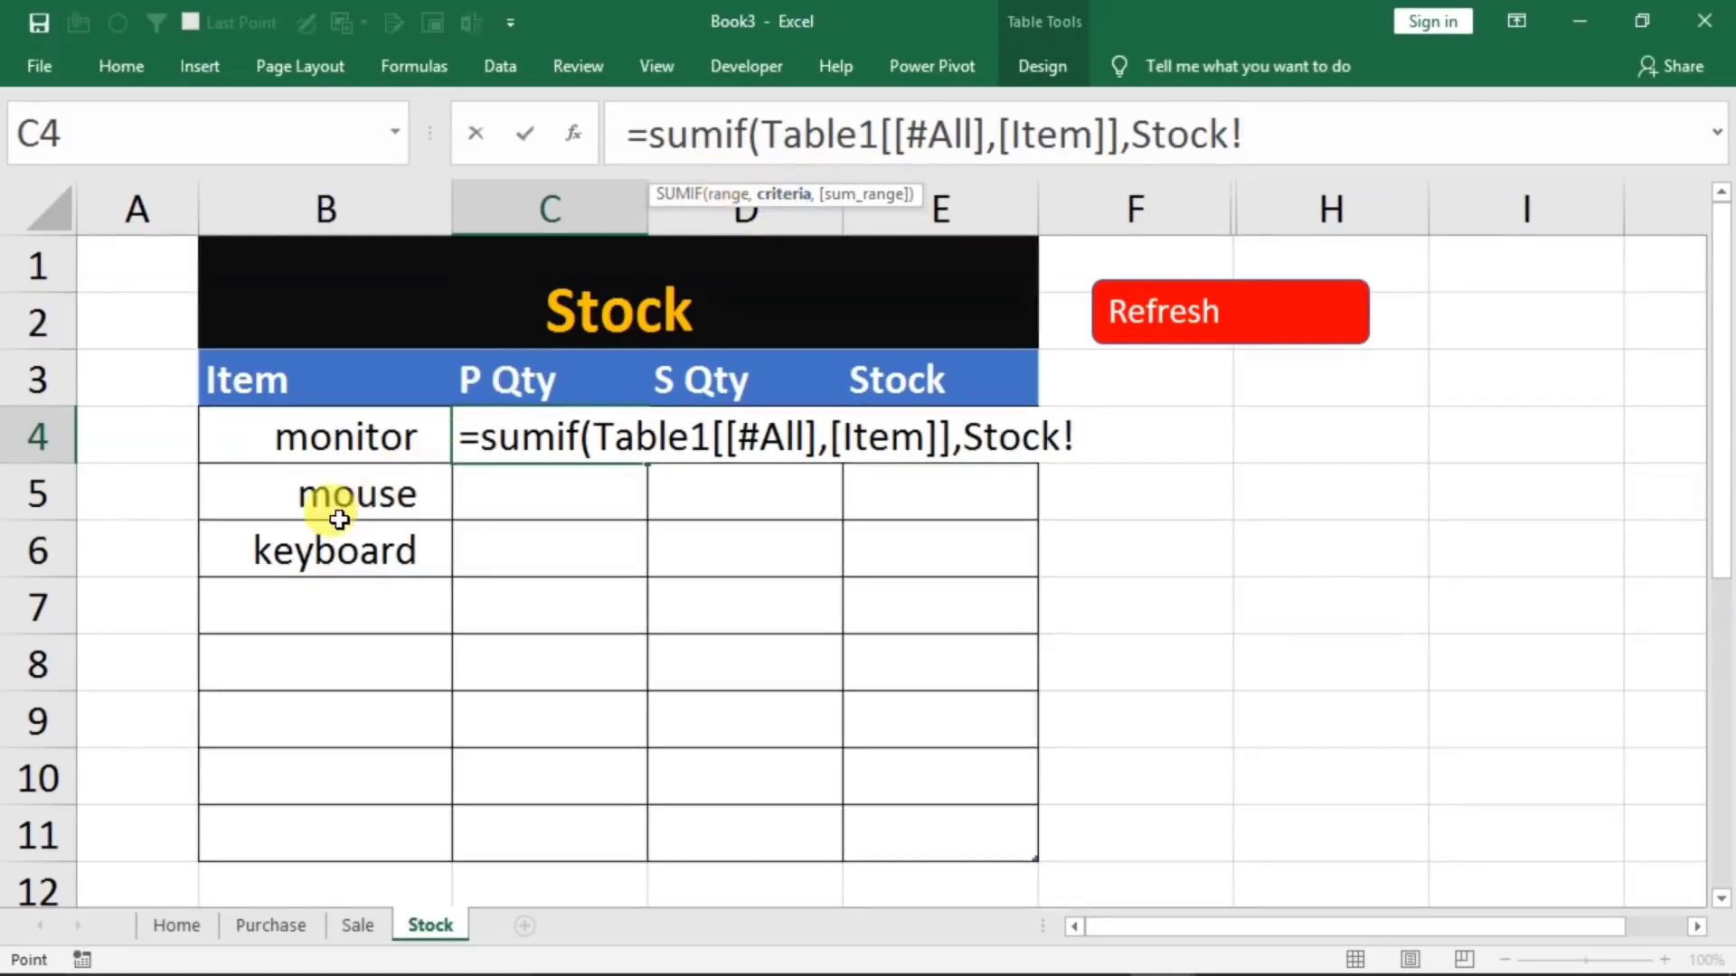
left_click(272, 432)
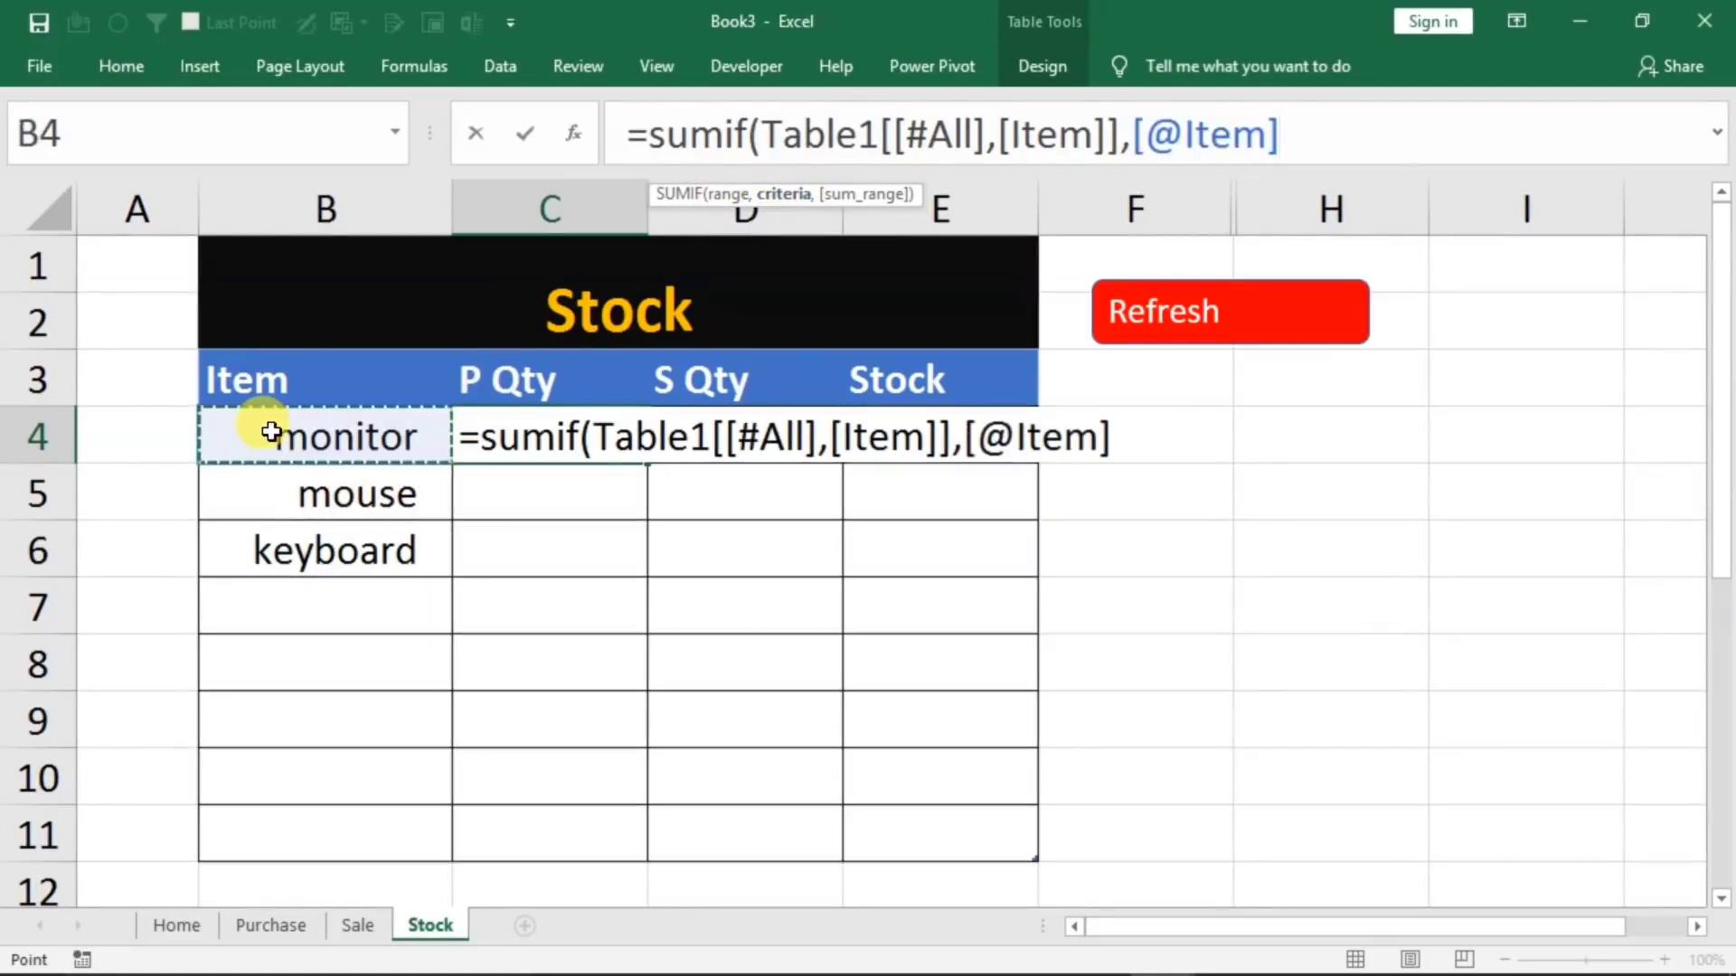
type(",")
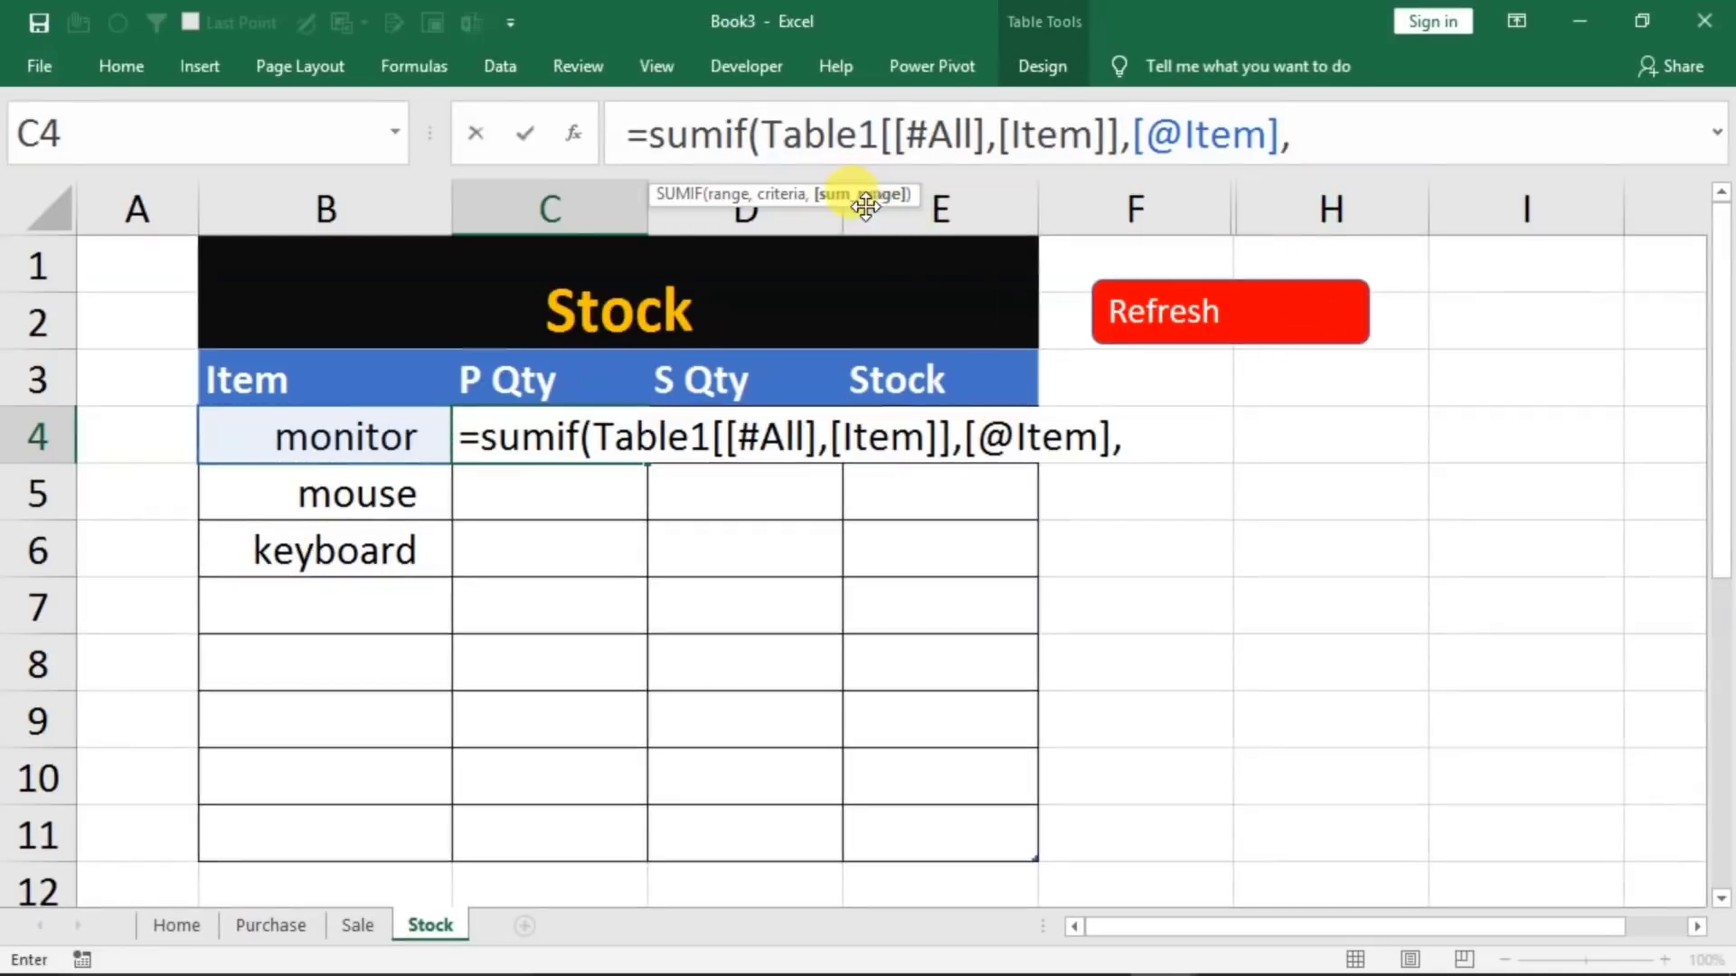
left_click(264, 927)
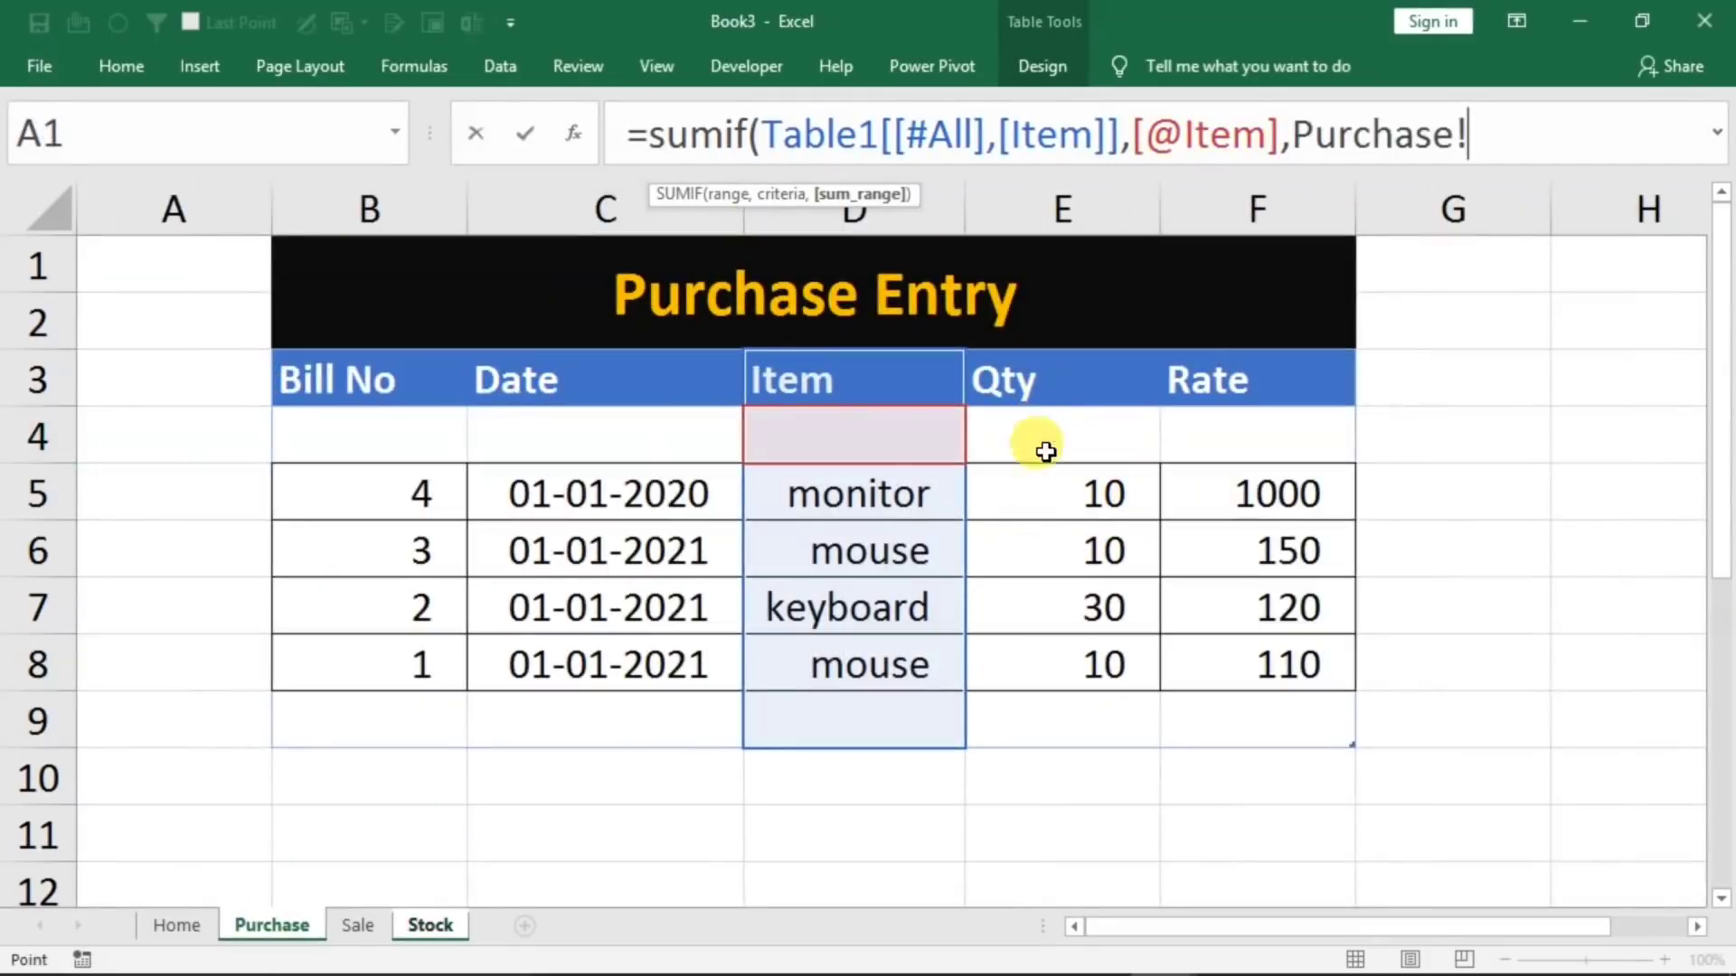
left_click_drag(1039, 376, 1031, 705)
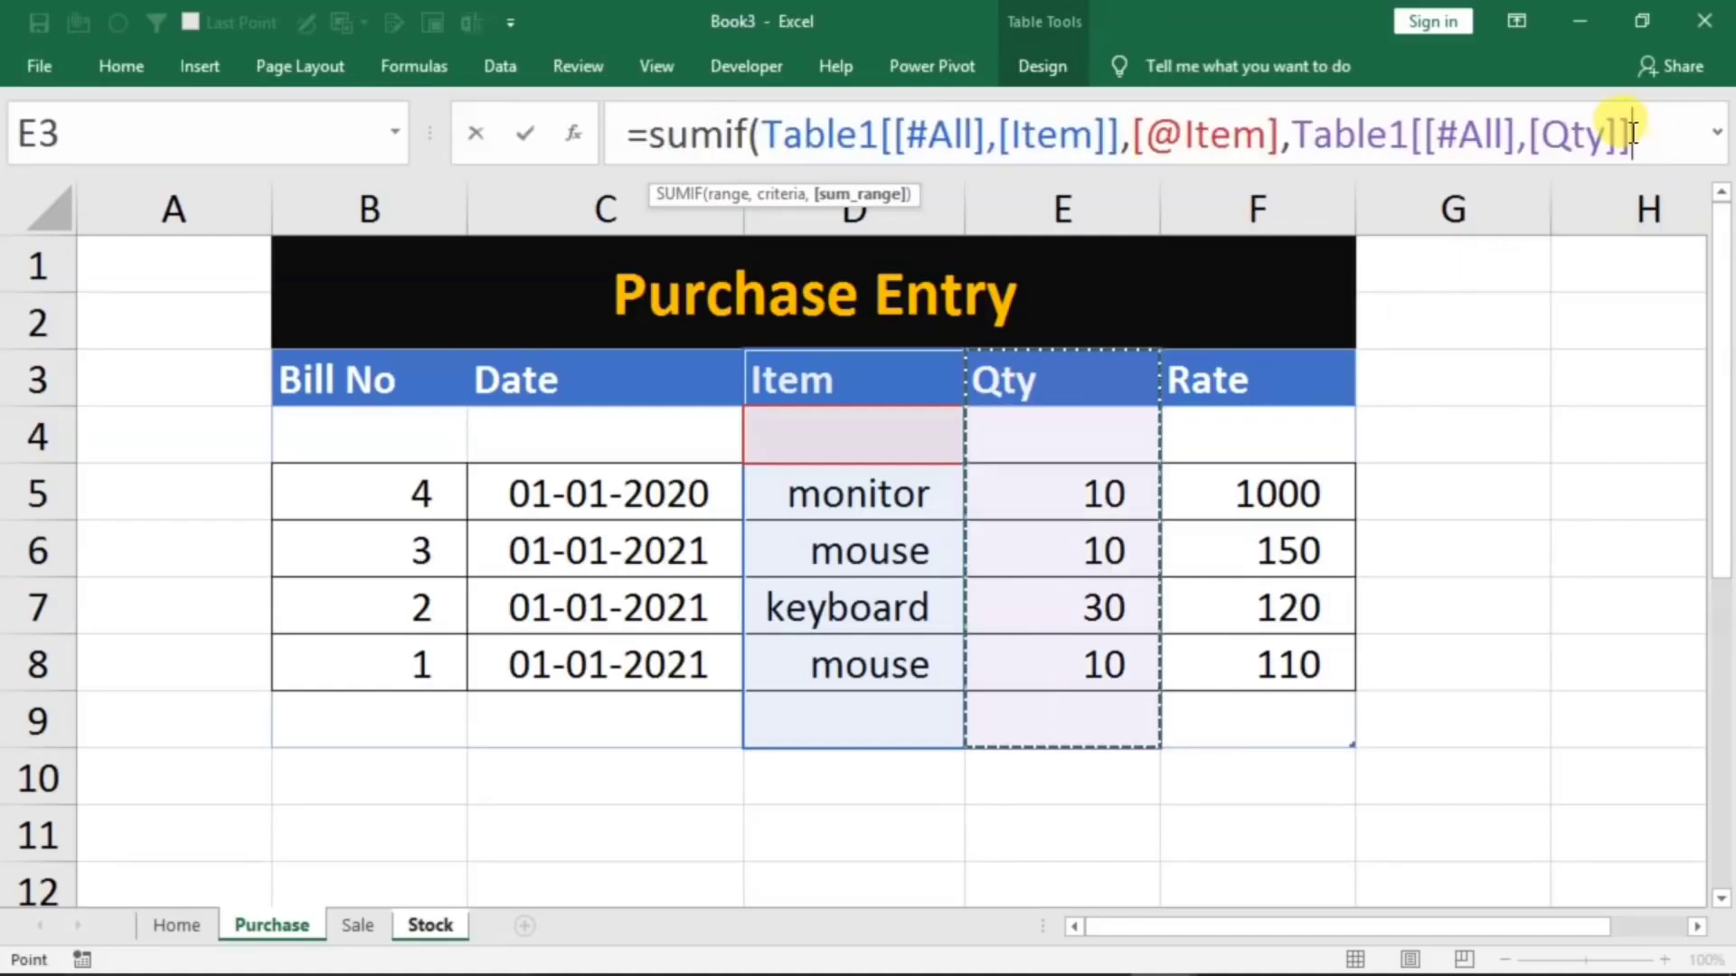
type(")")
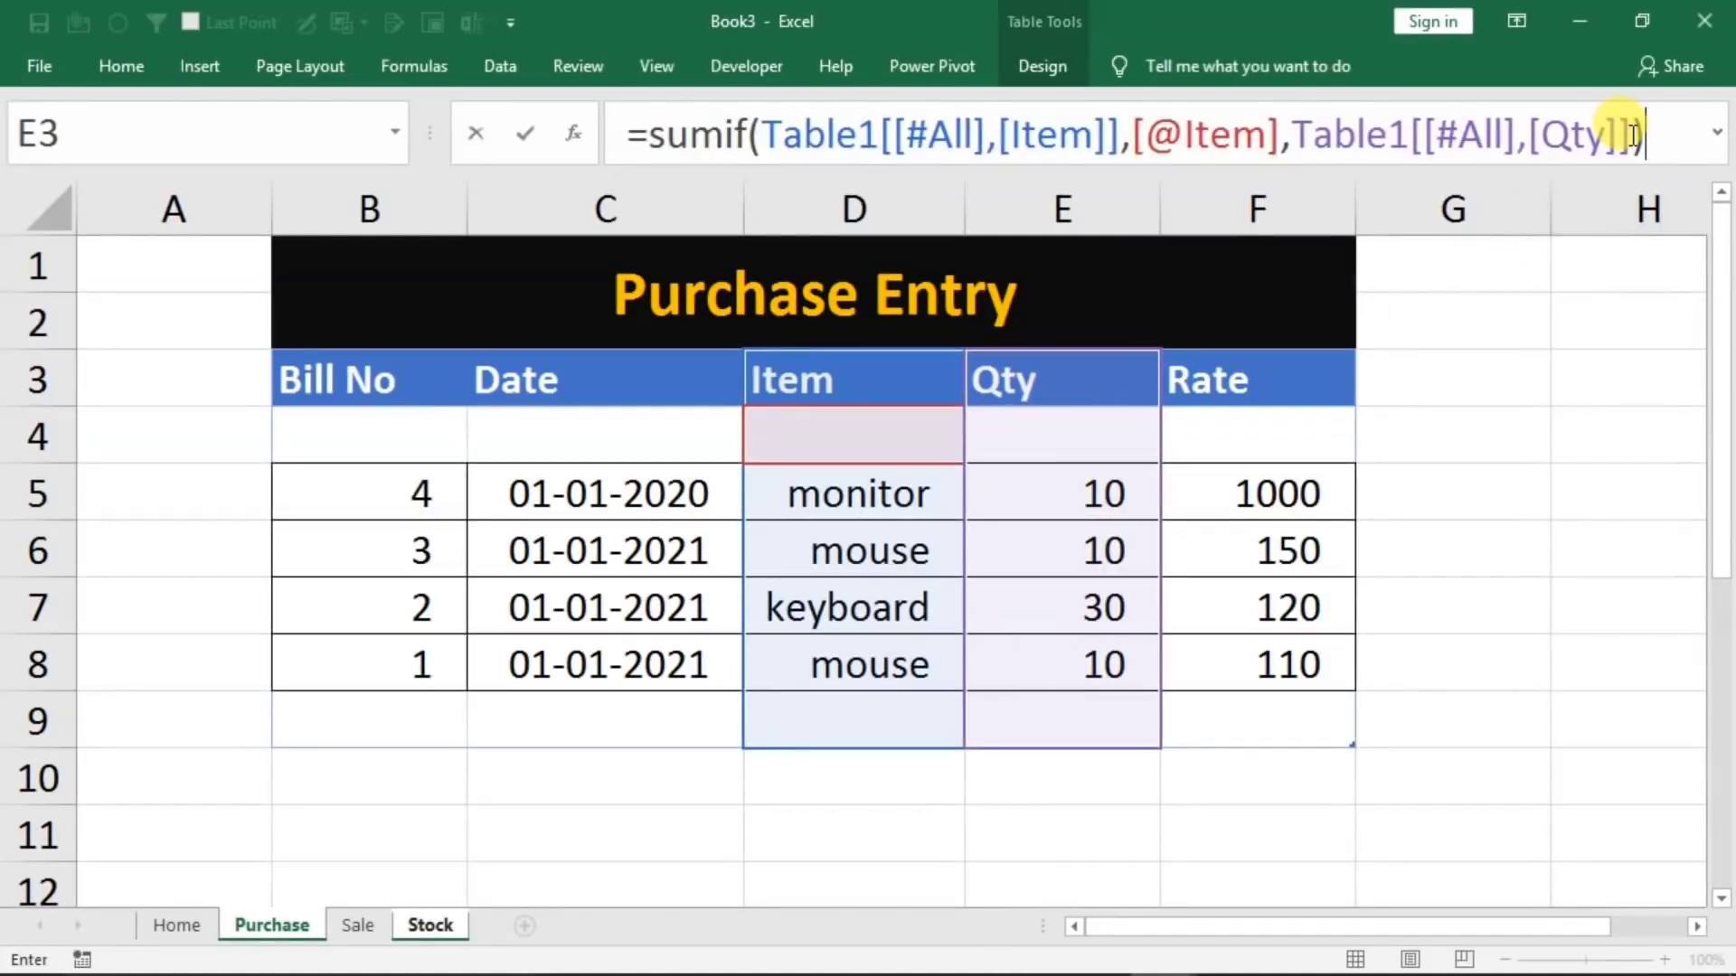
key("Return")
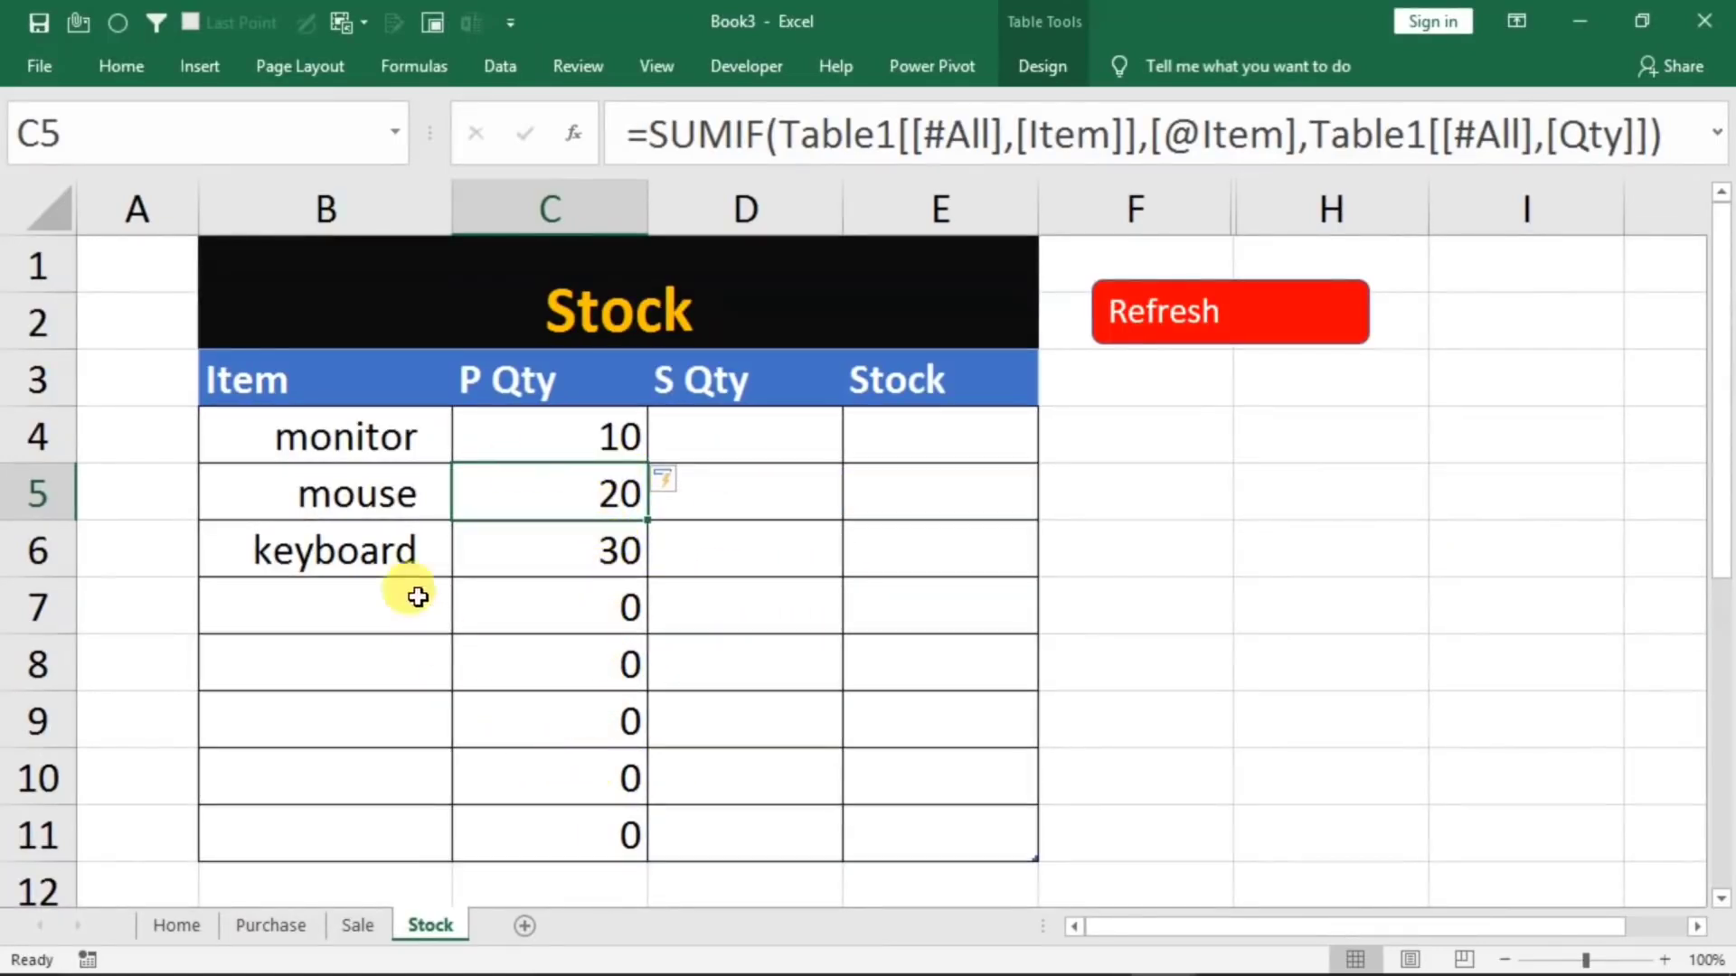
Check the mouse's P Qty total on the Stock sheet against the two mouse entries on the Purchase sheet
left_click(353, 491)
left_click(512, 502)
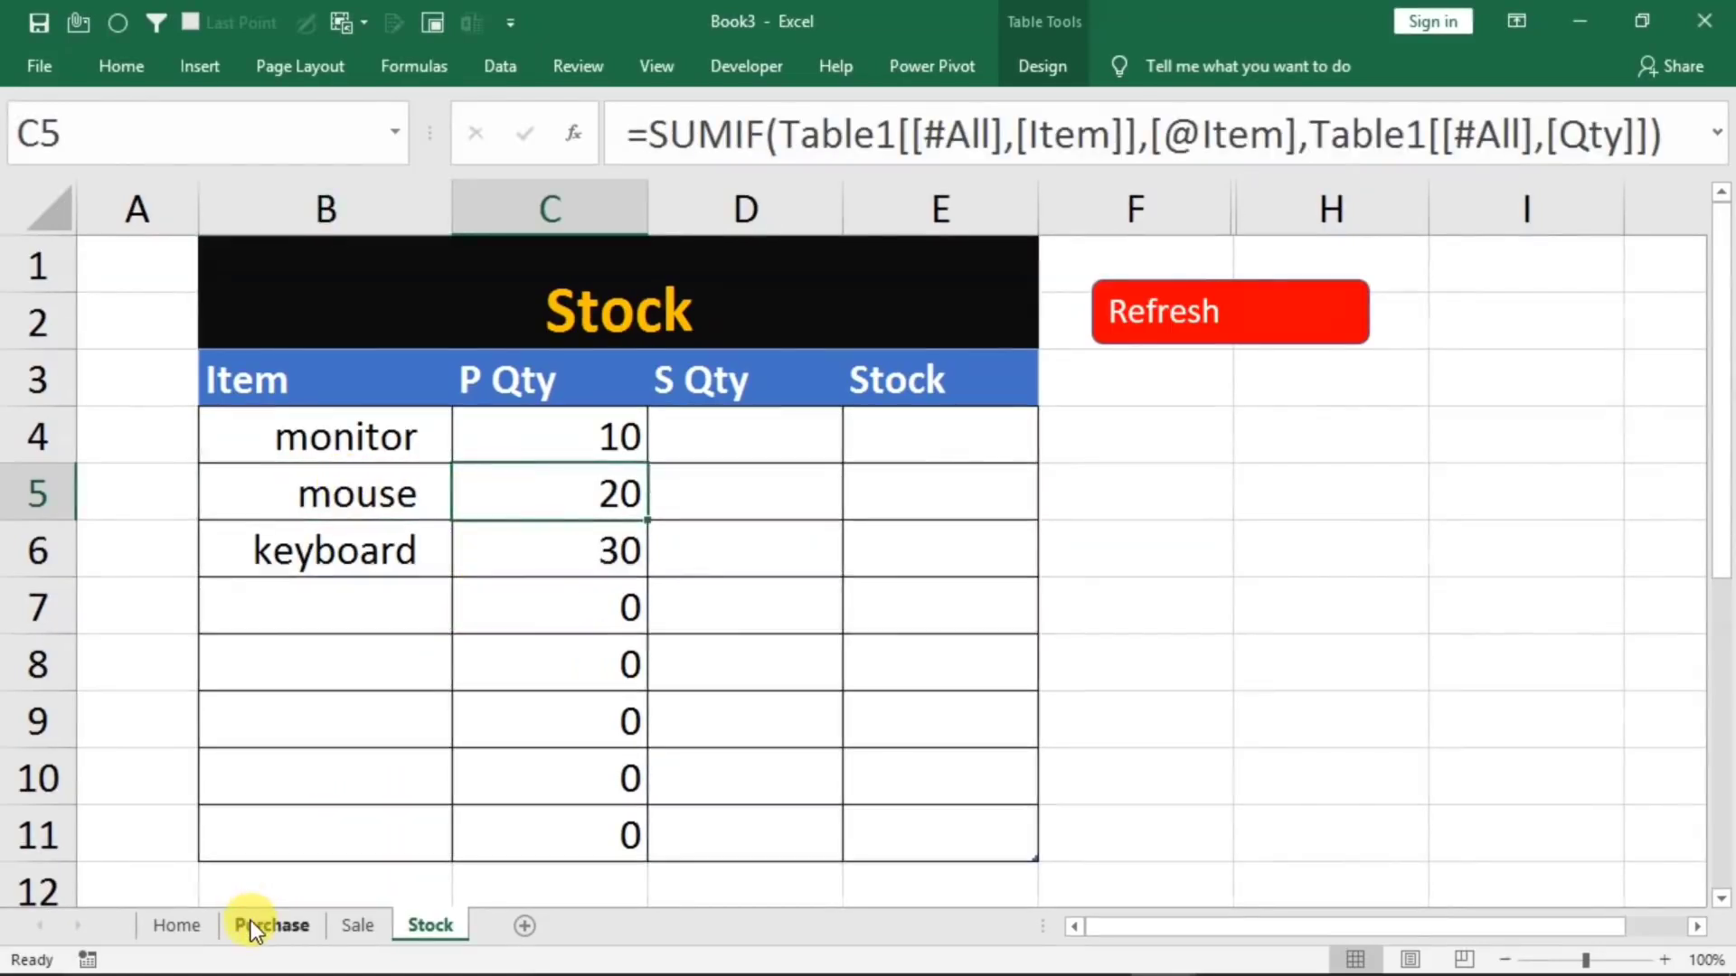
left_click(252, 920)
left_click(854, 551)
left_click(1000, 555)
left_click(876, 662)
left_click(1006, 680)
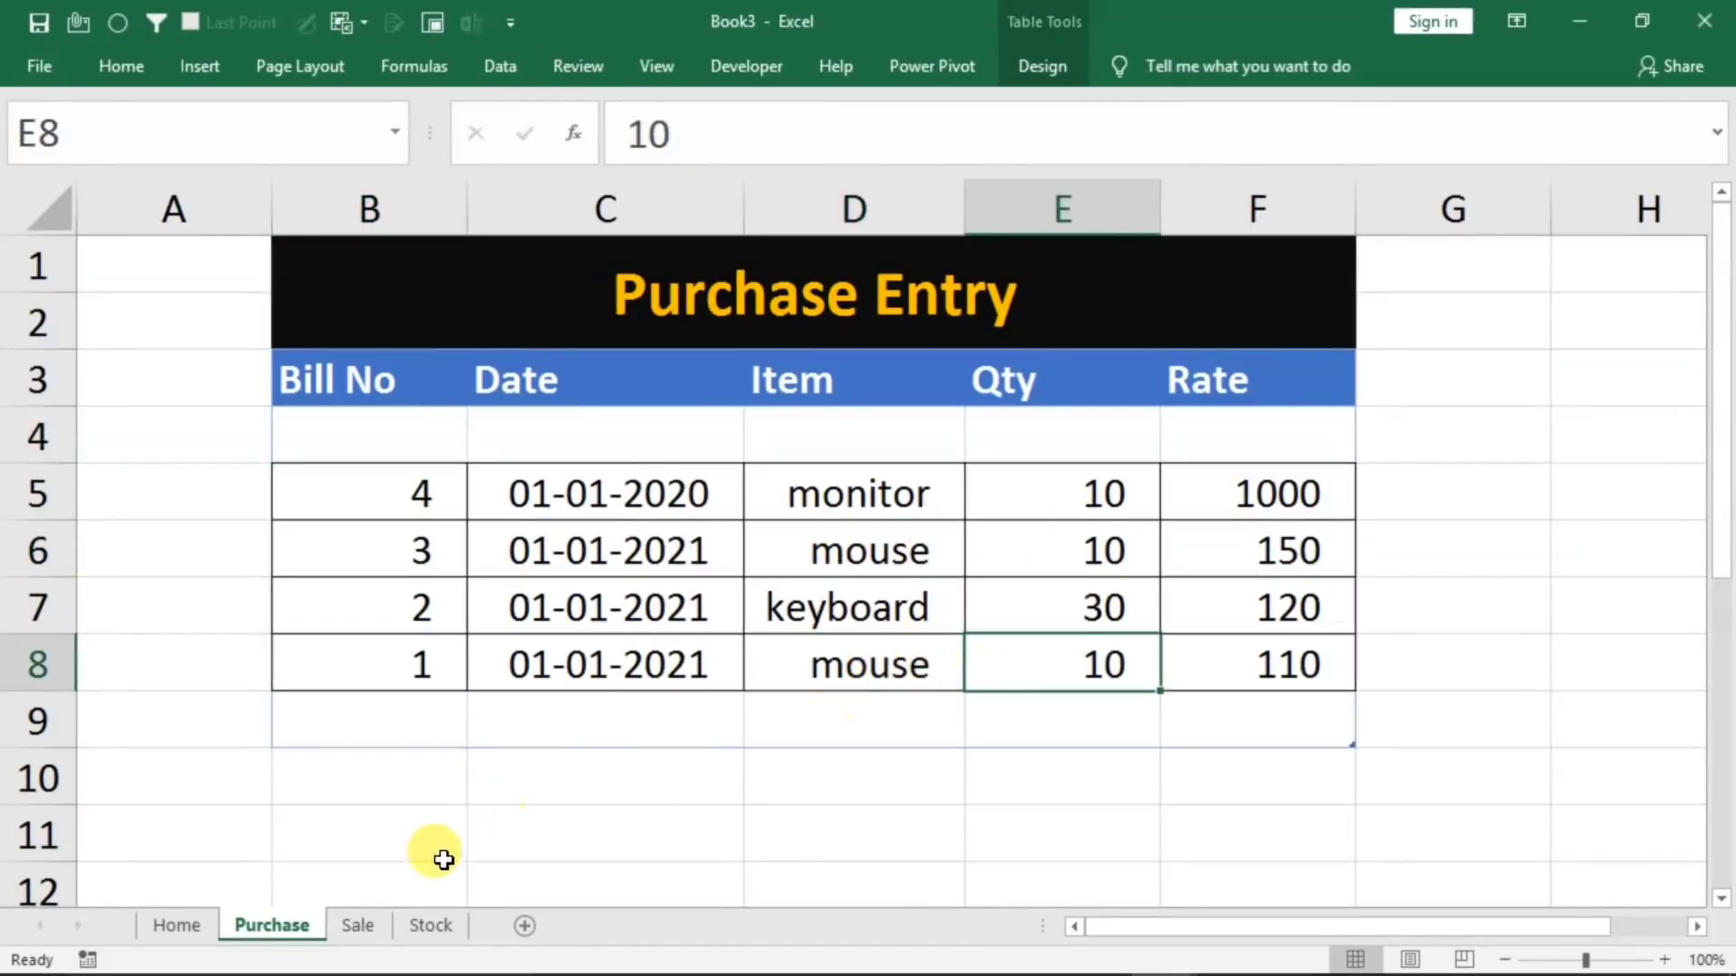
left_click(421, 925)
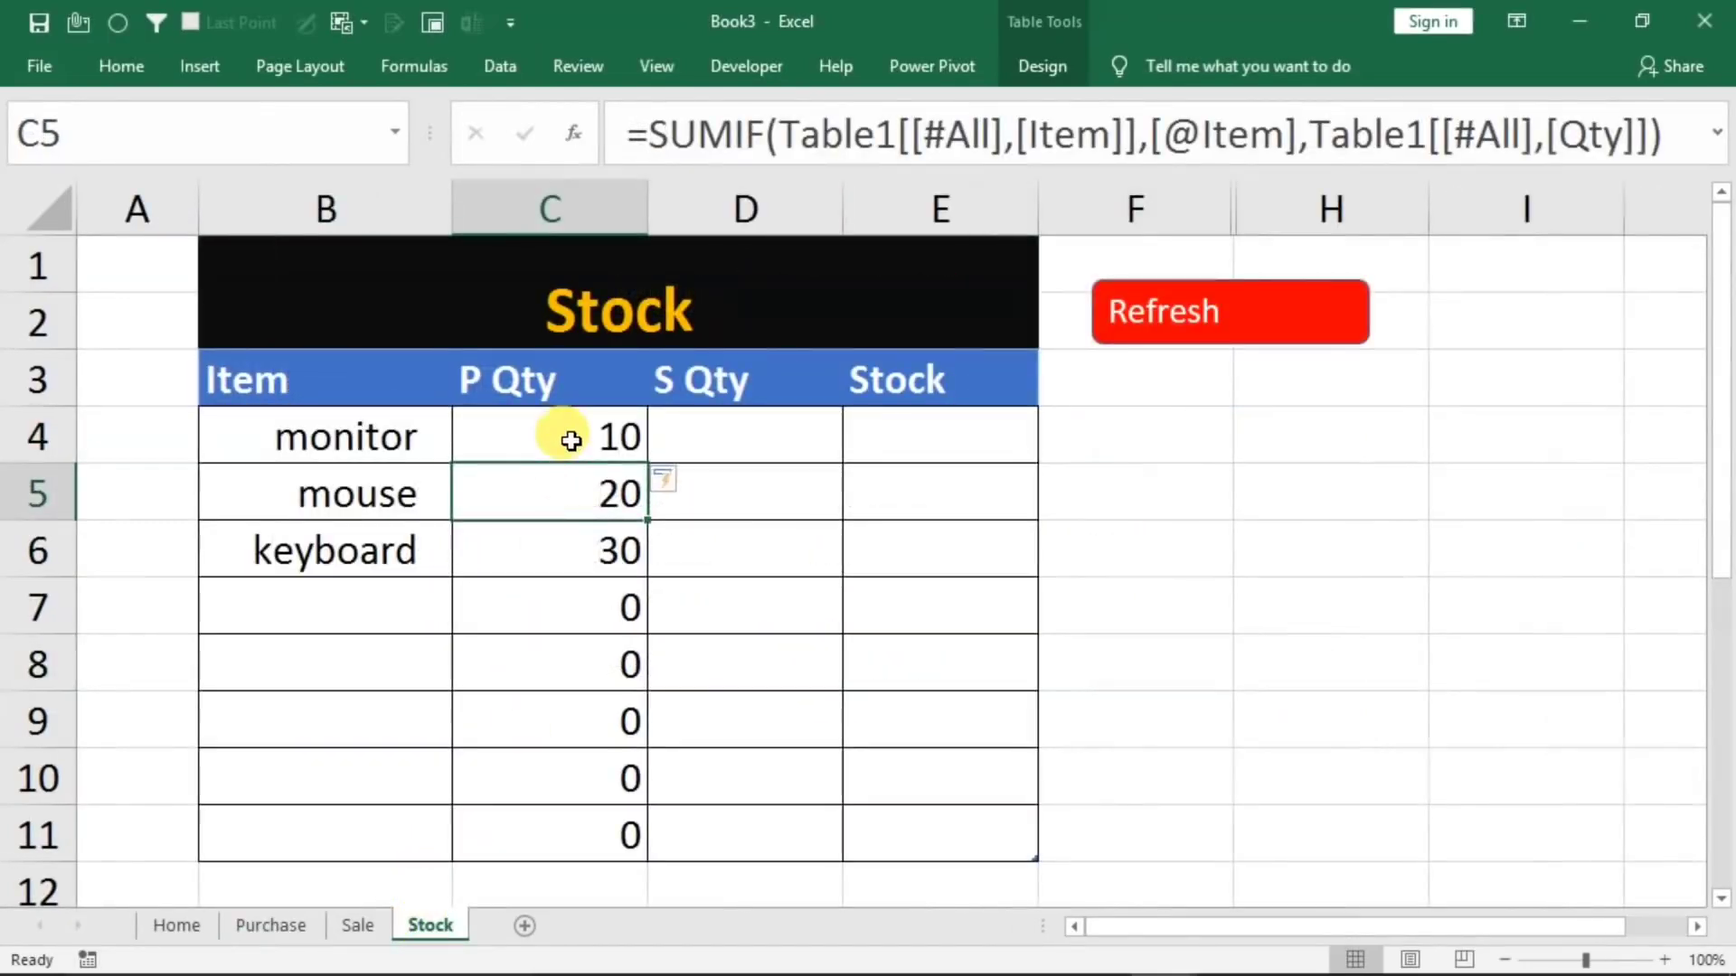
Start a SUMIF formula in the monitor row's S Qty cell, using the Sale table's whole Item column including its header as the range
left_click(744, 436)
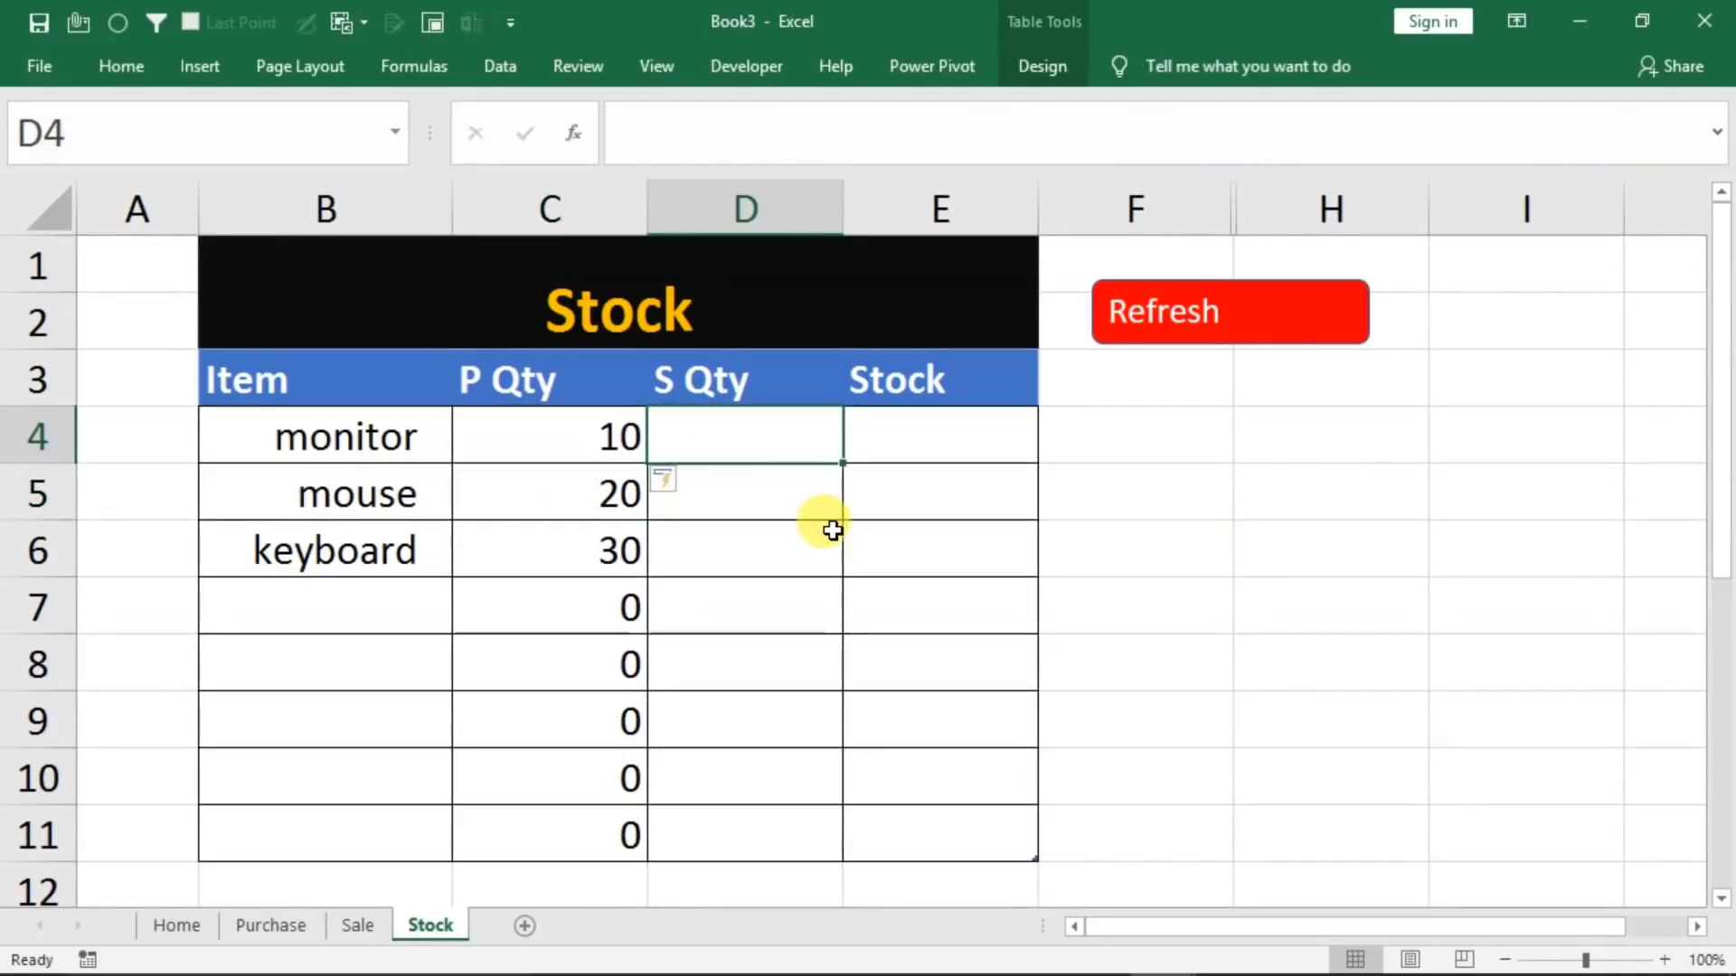
type("=s")
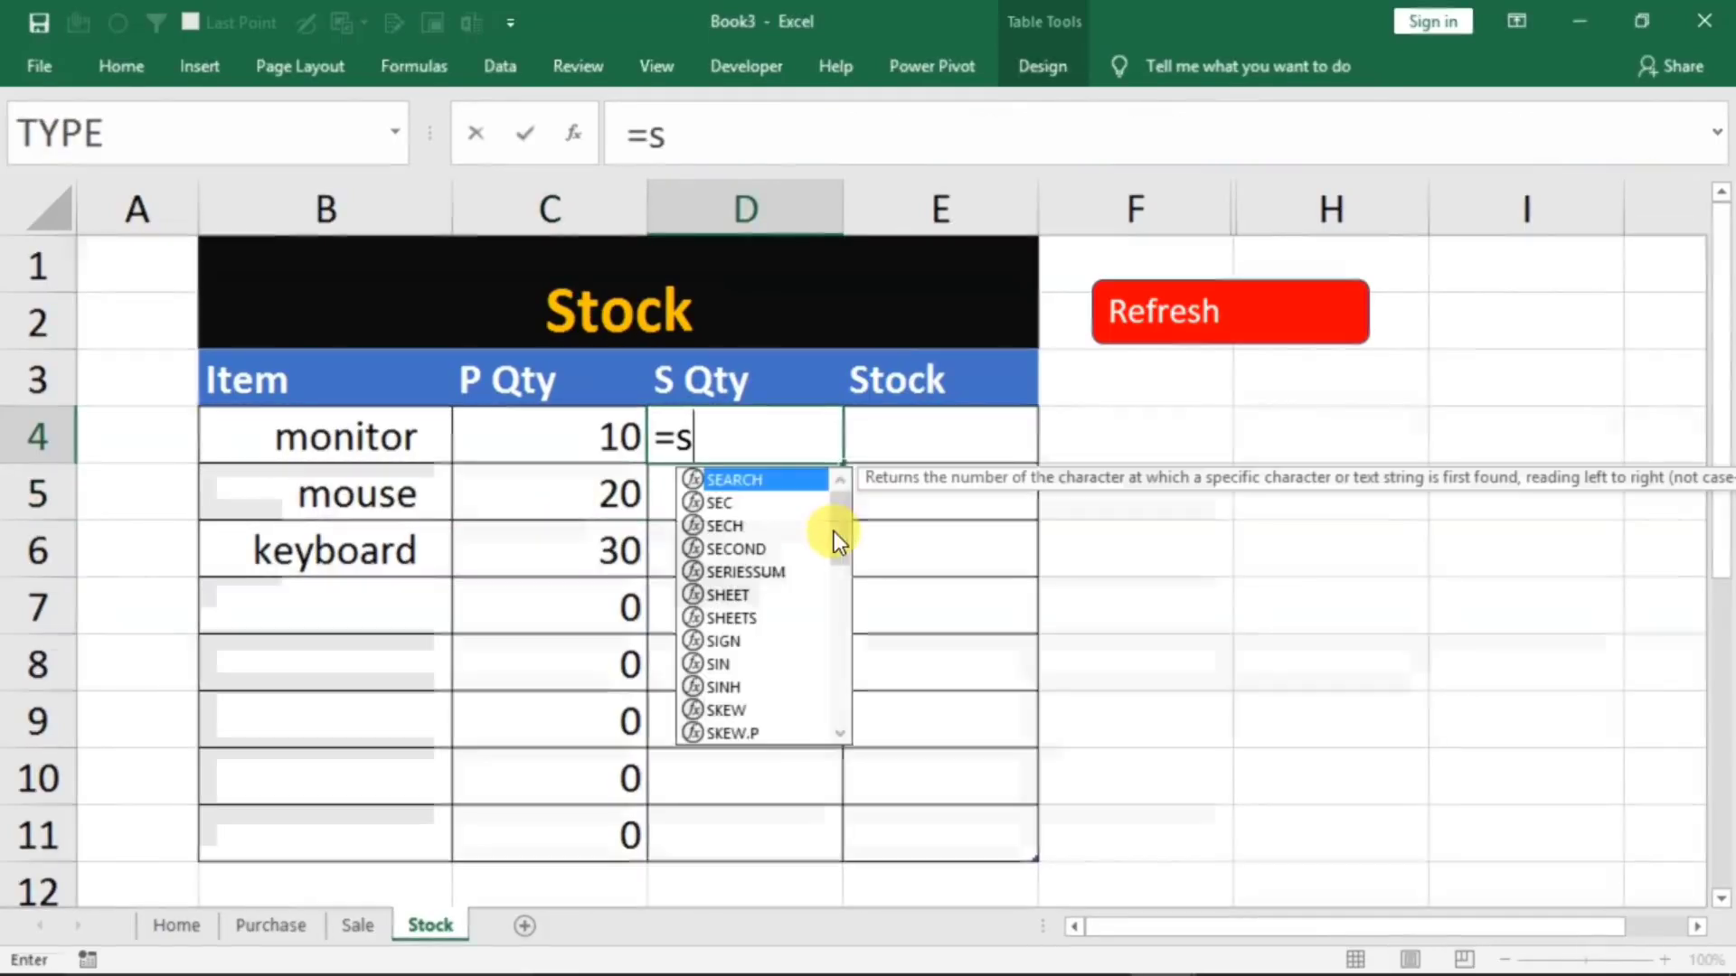
type("umif(")
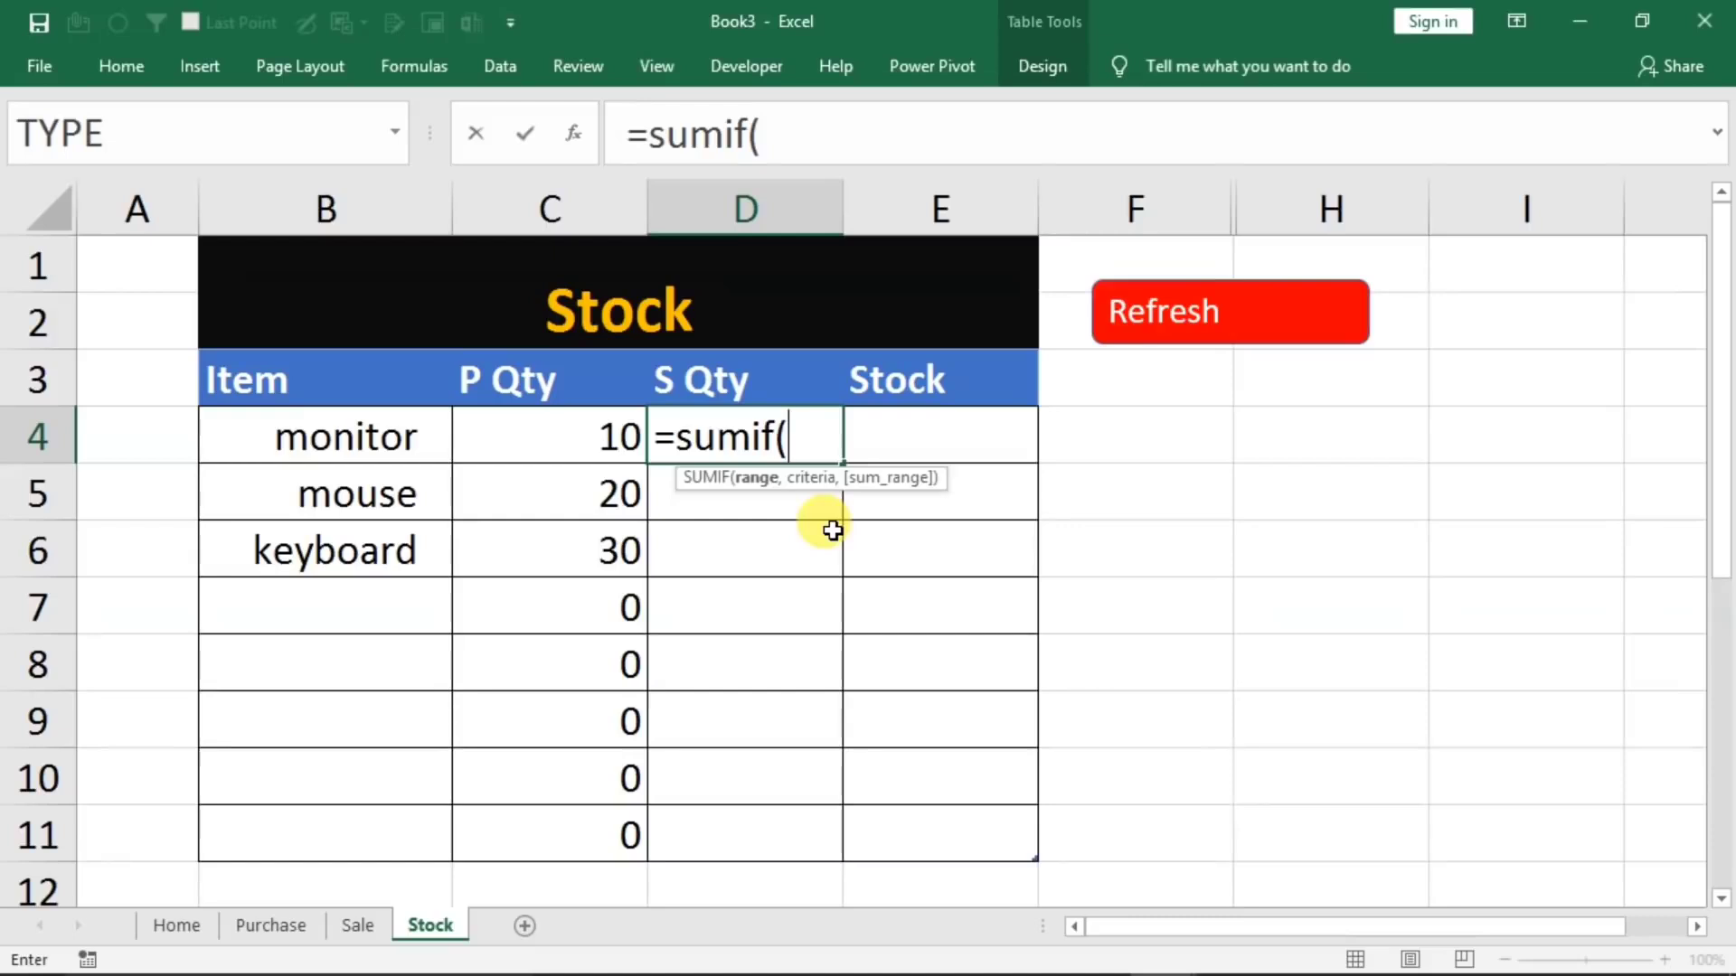
left_click(360, 926)
left_click_drag(783, 381, 768, 542)
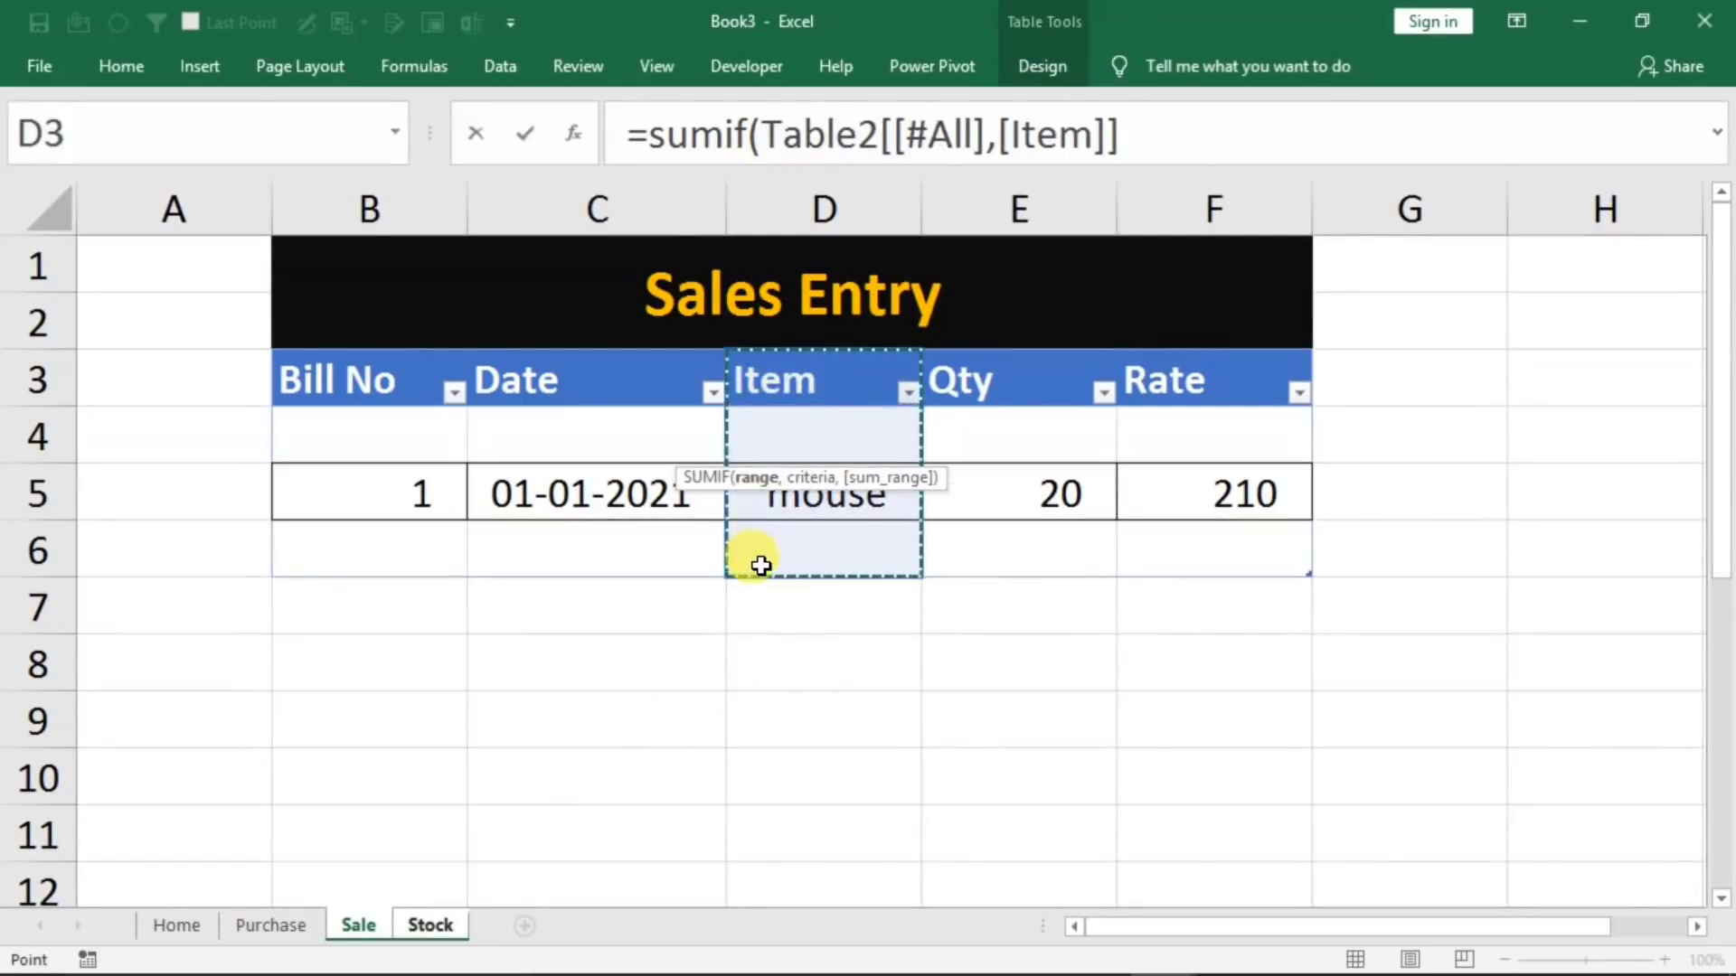
left_click(1184, 137)
type(",")
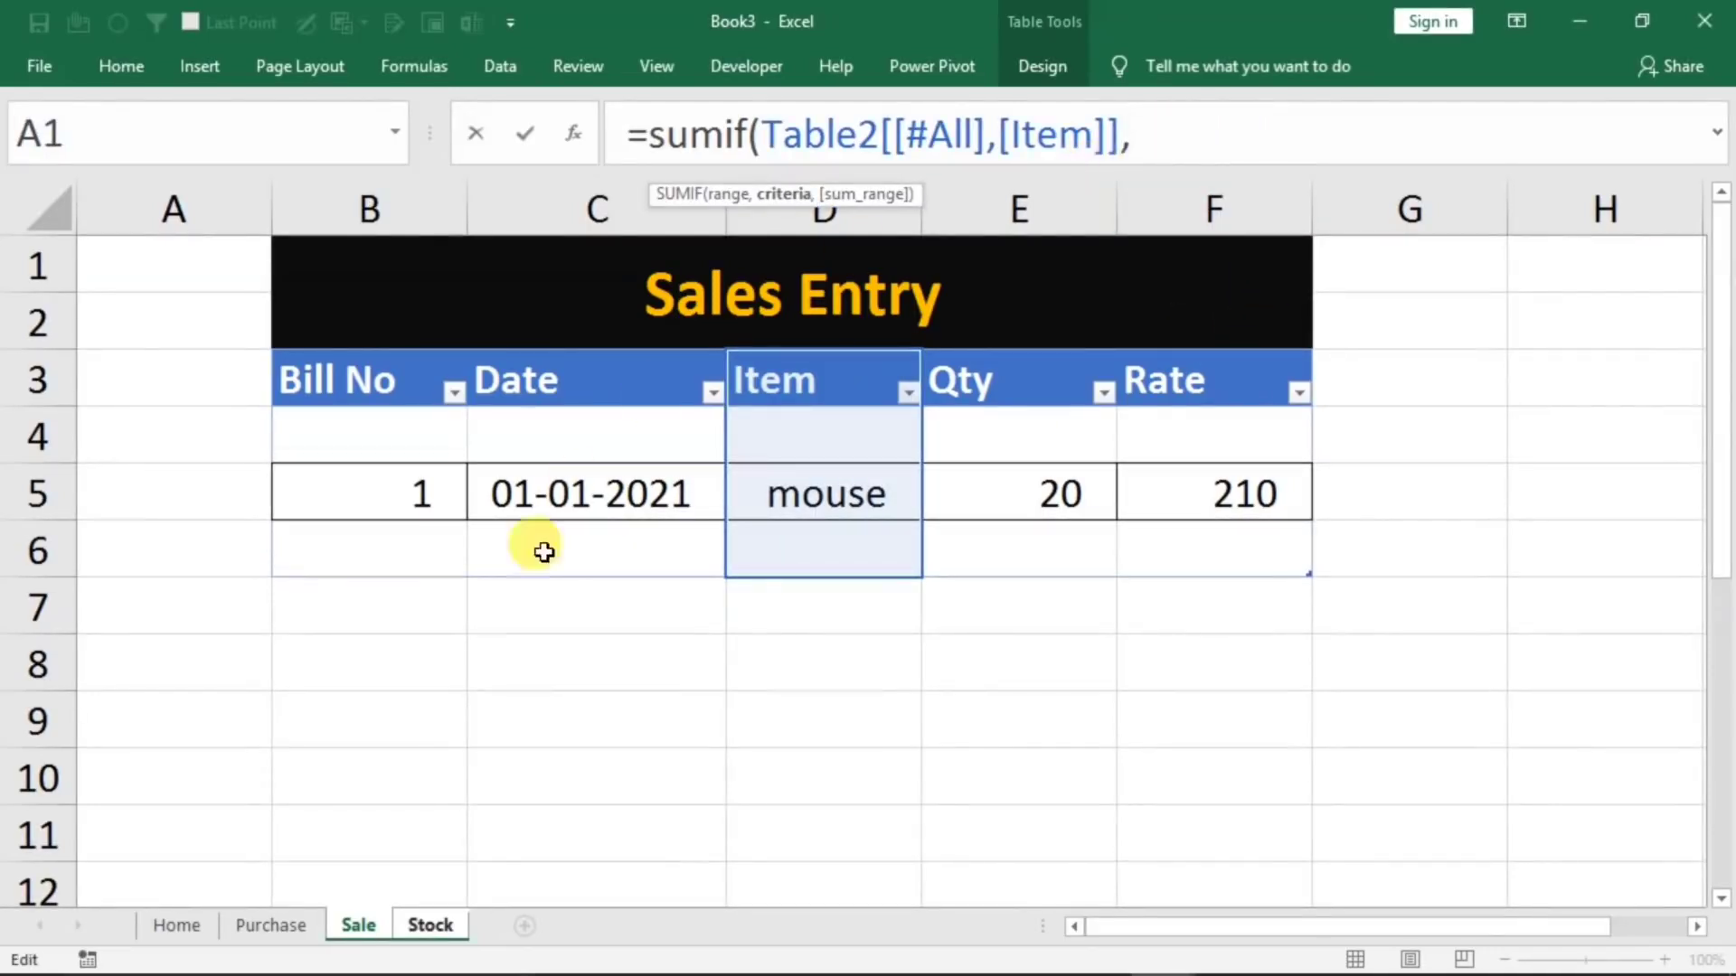
Complete the S Qty formula with the Stock row's item as criteria and the Sale table's whole Qty column as sum range
left_click(426, 926)
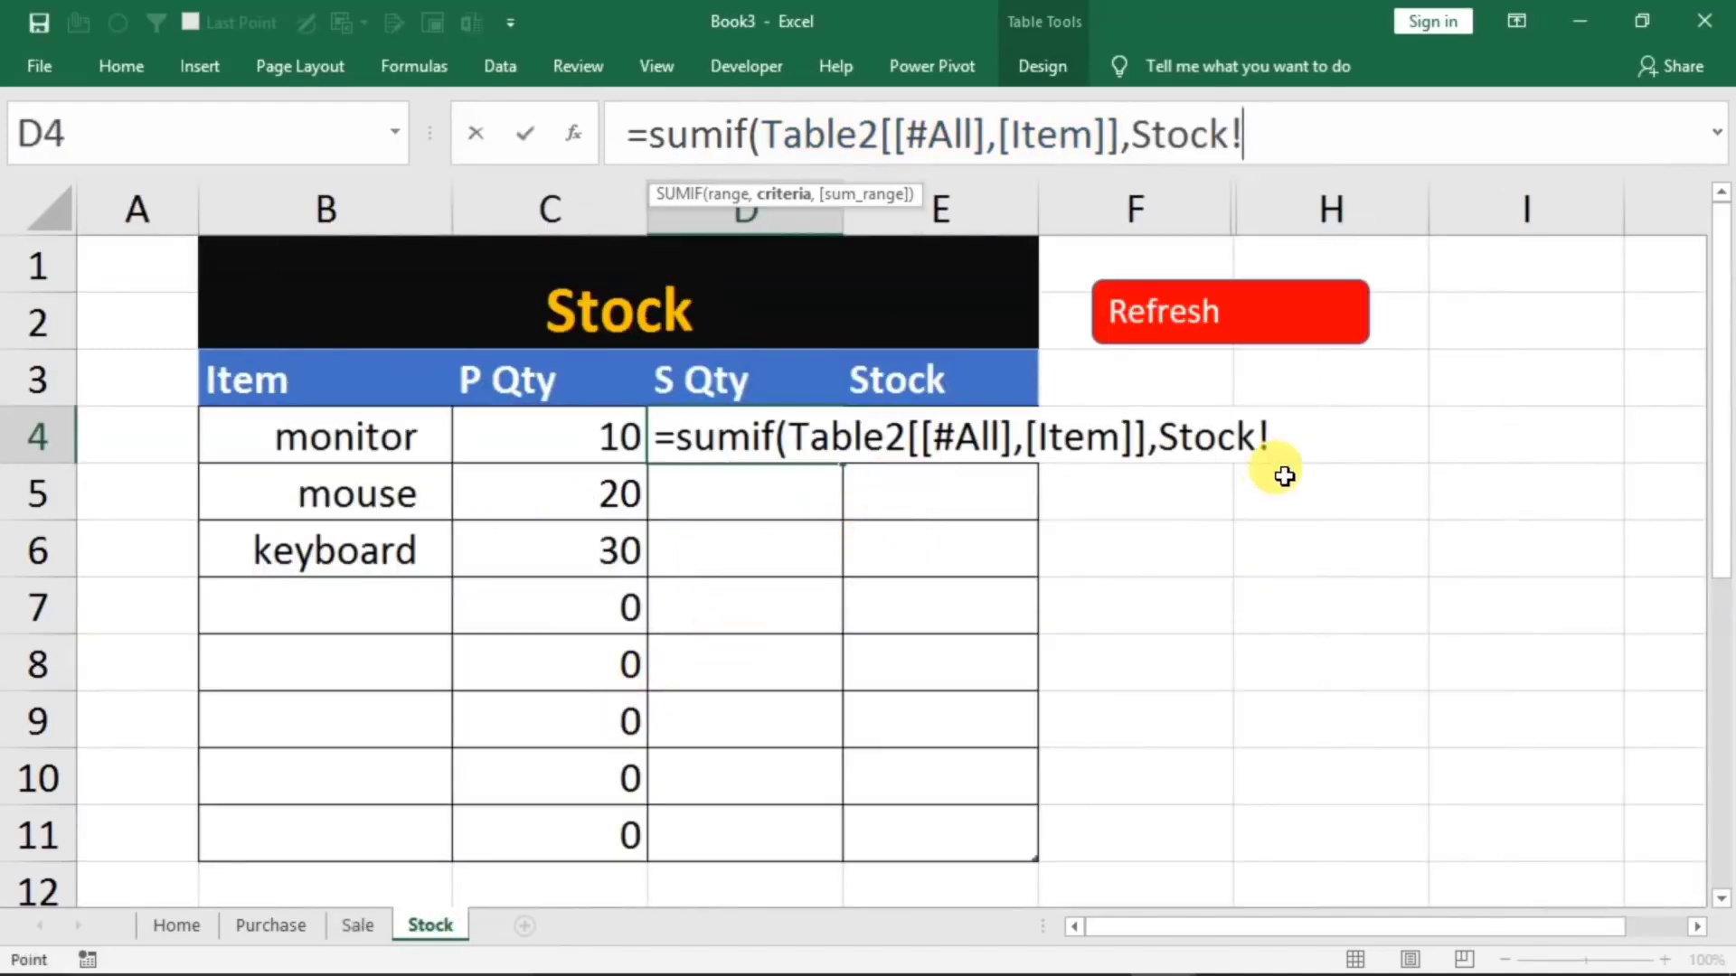
left_click(326, 444)
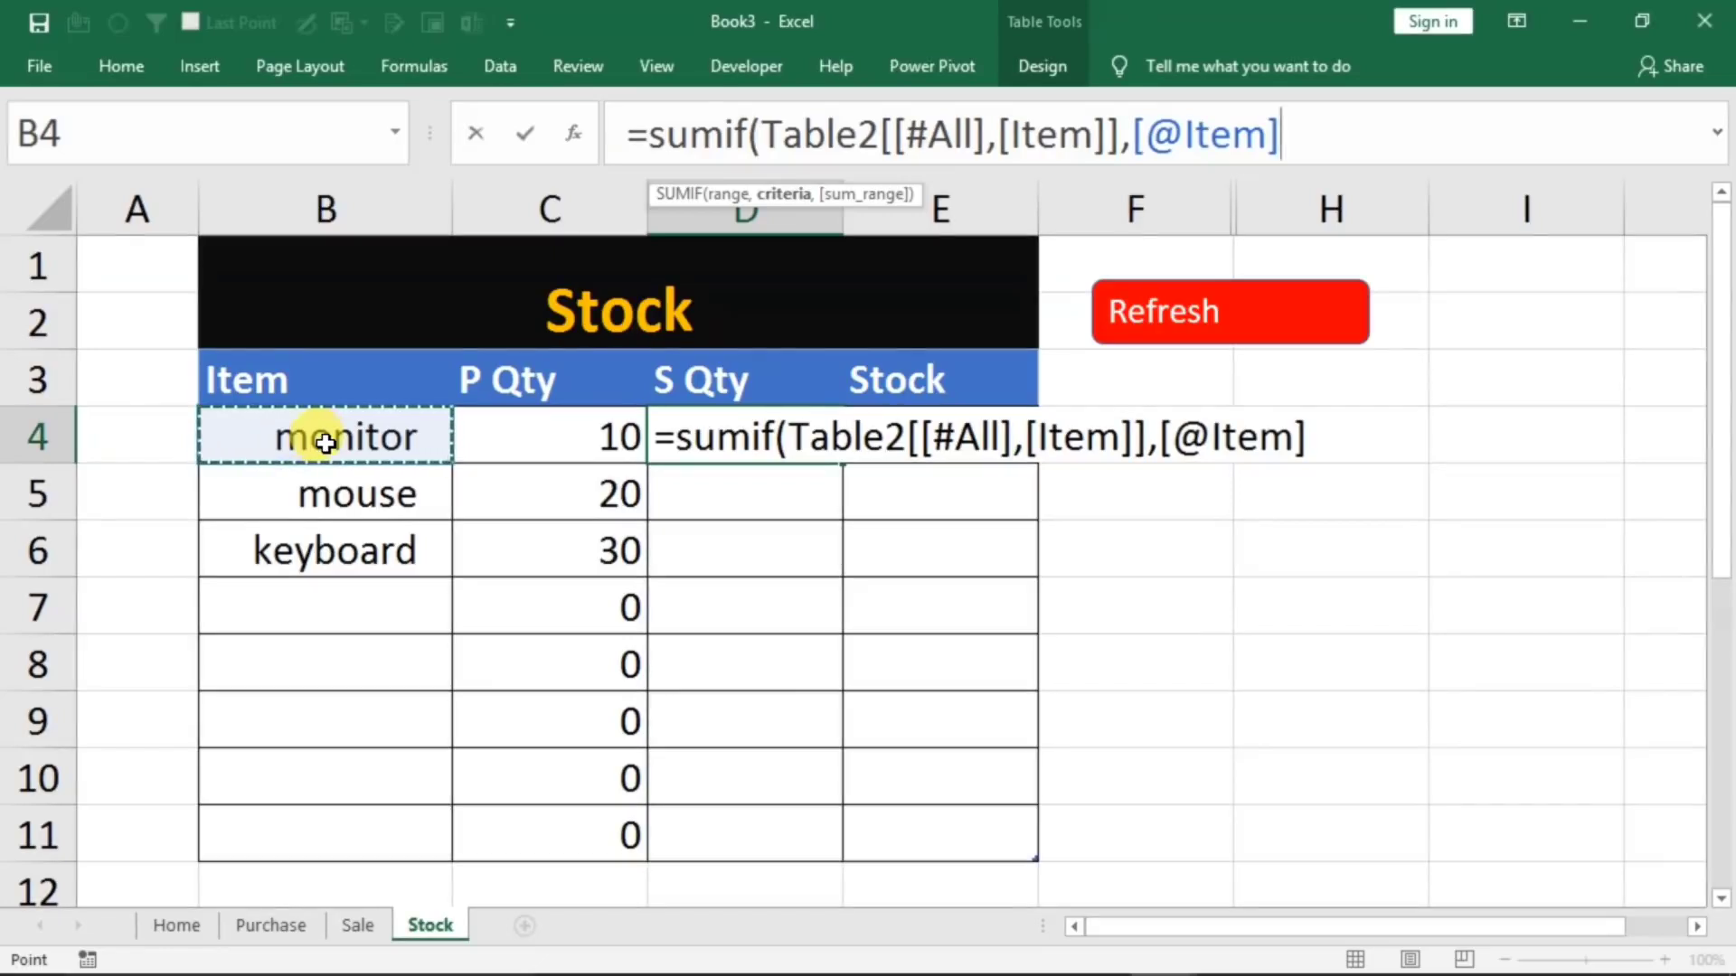
type(",")
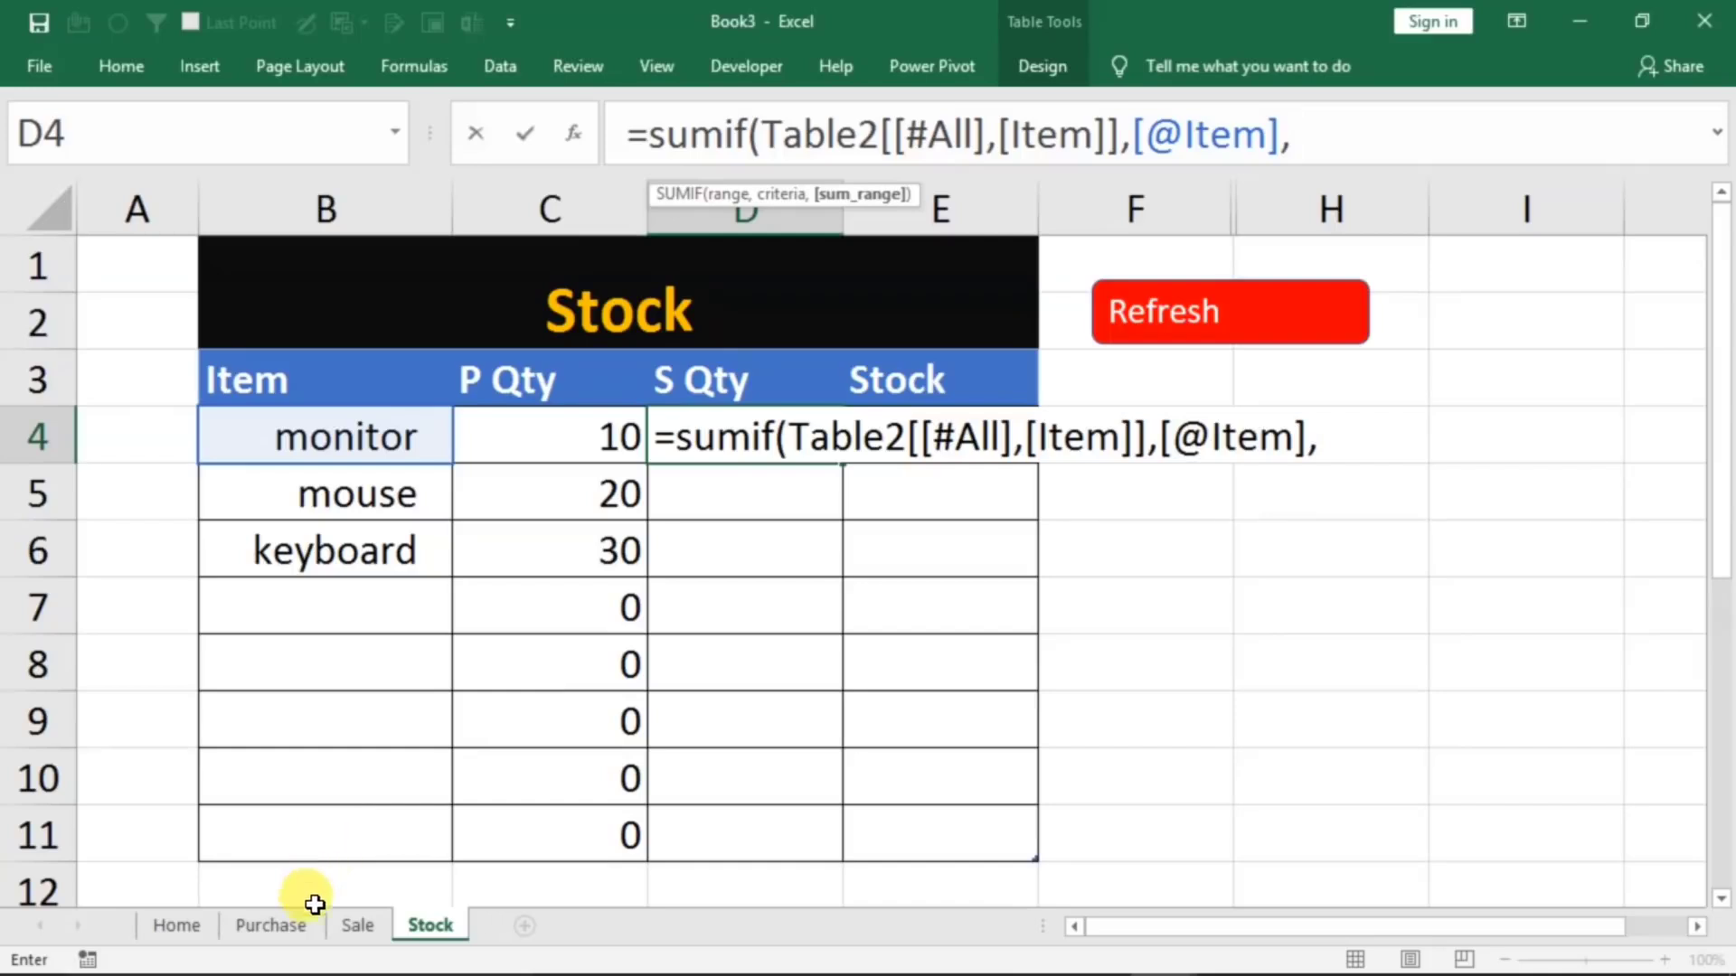
left_click(354, 925)
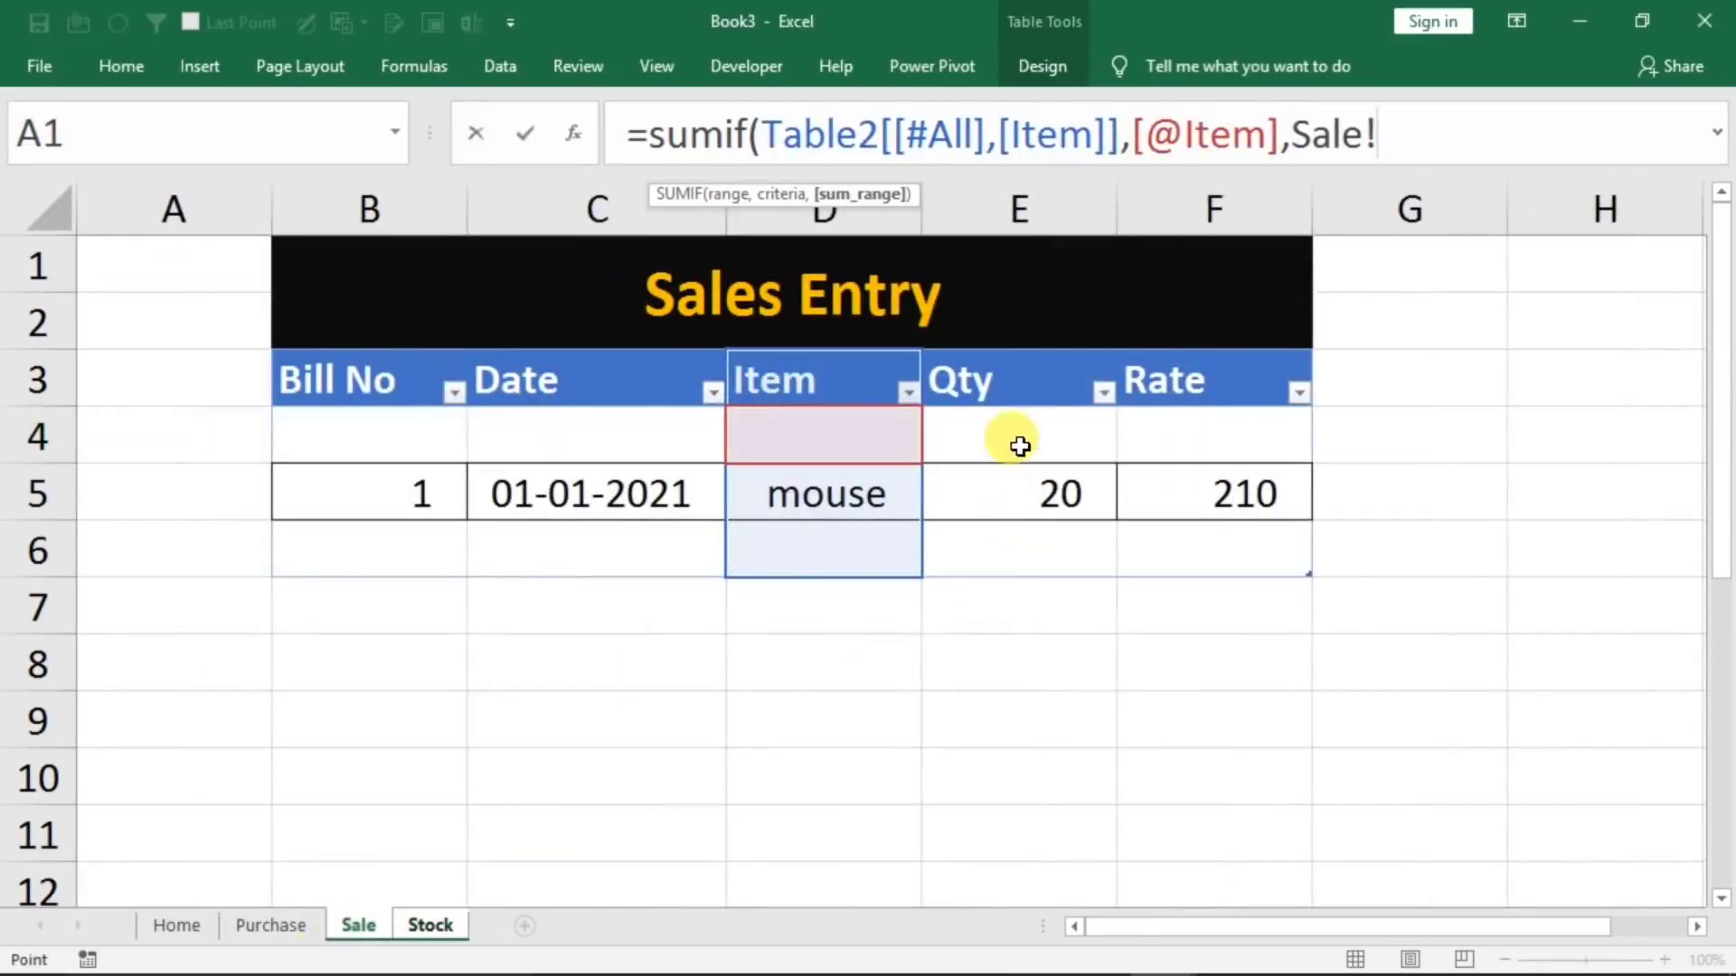
left_click_drag(1017, 383, 1000, 542)
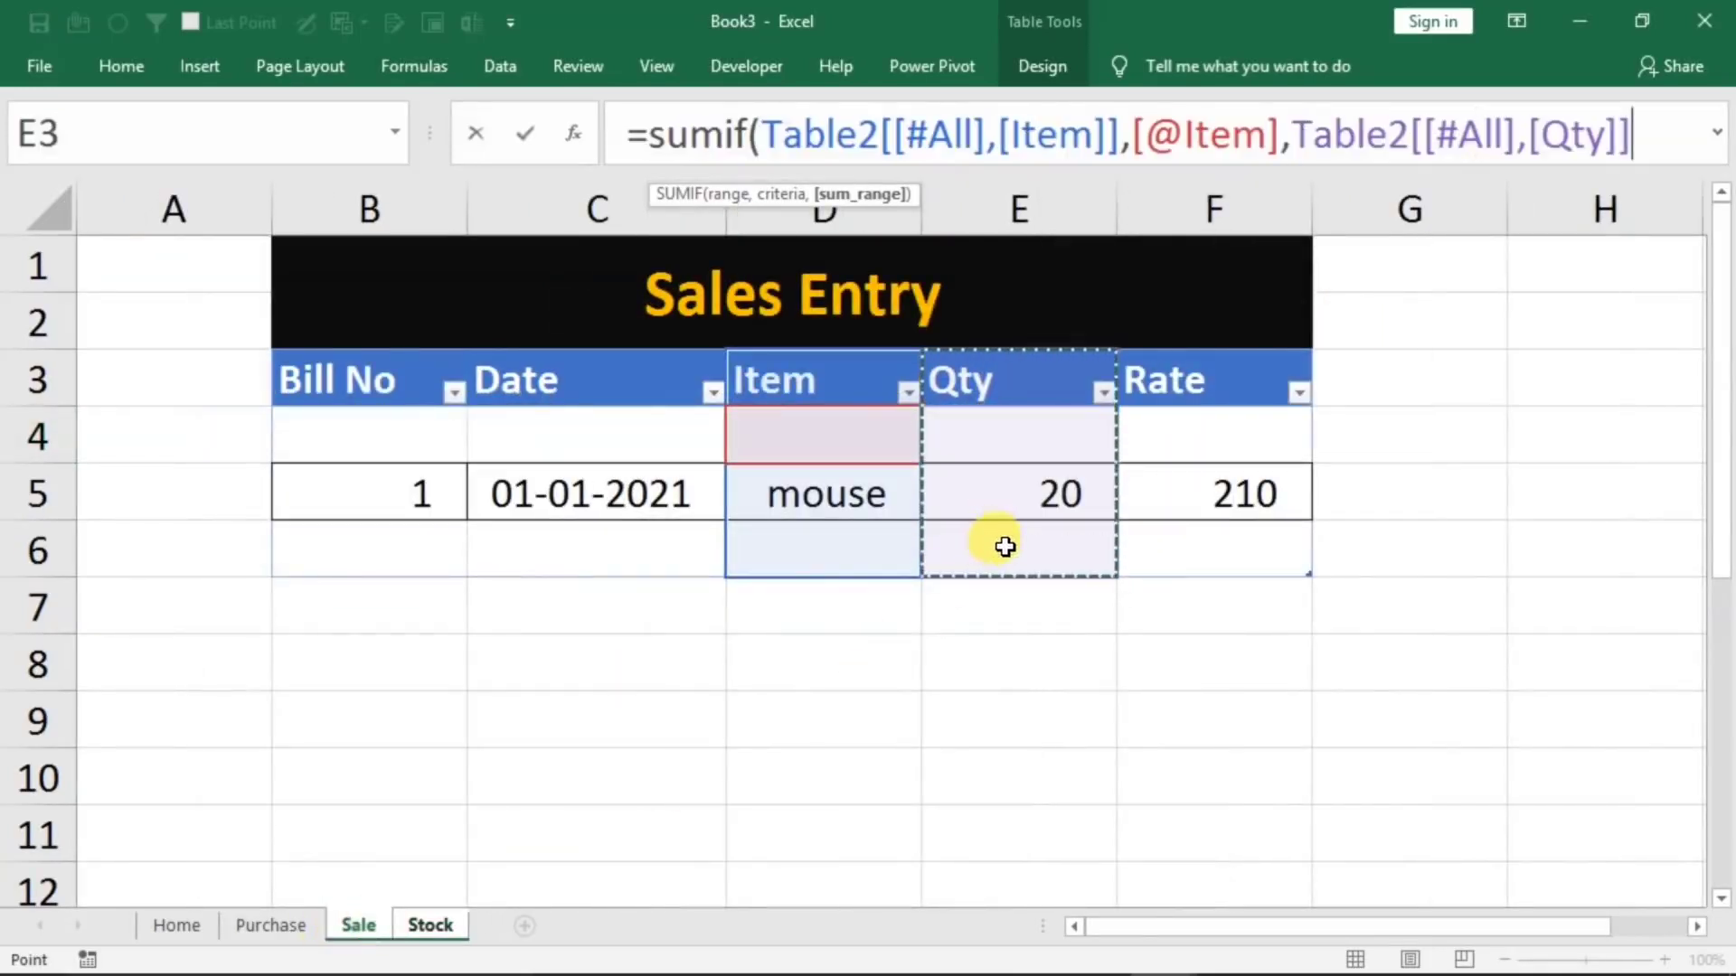
key("Return")
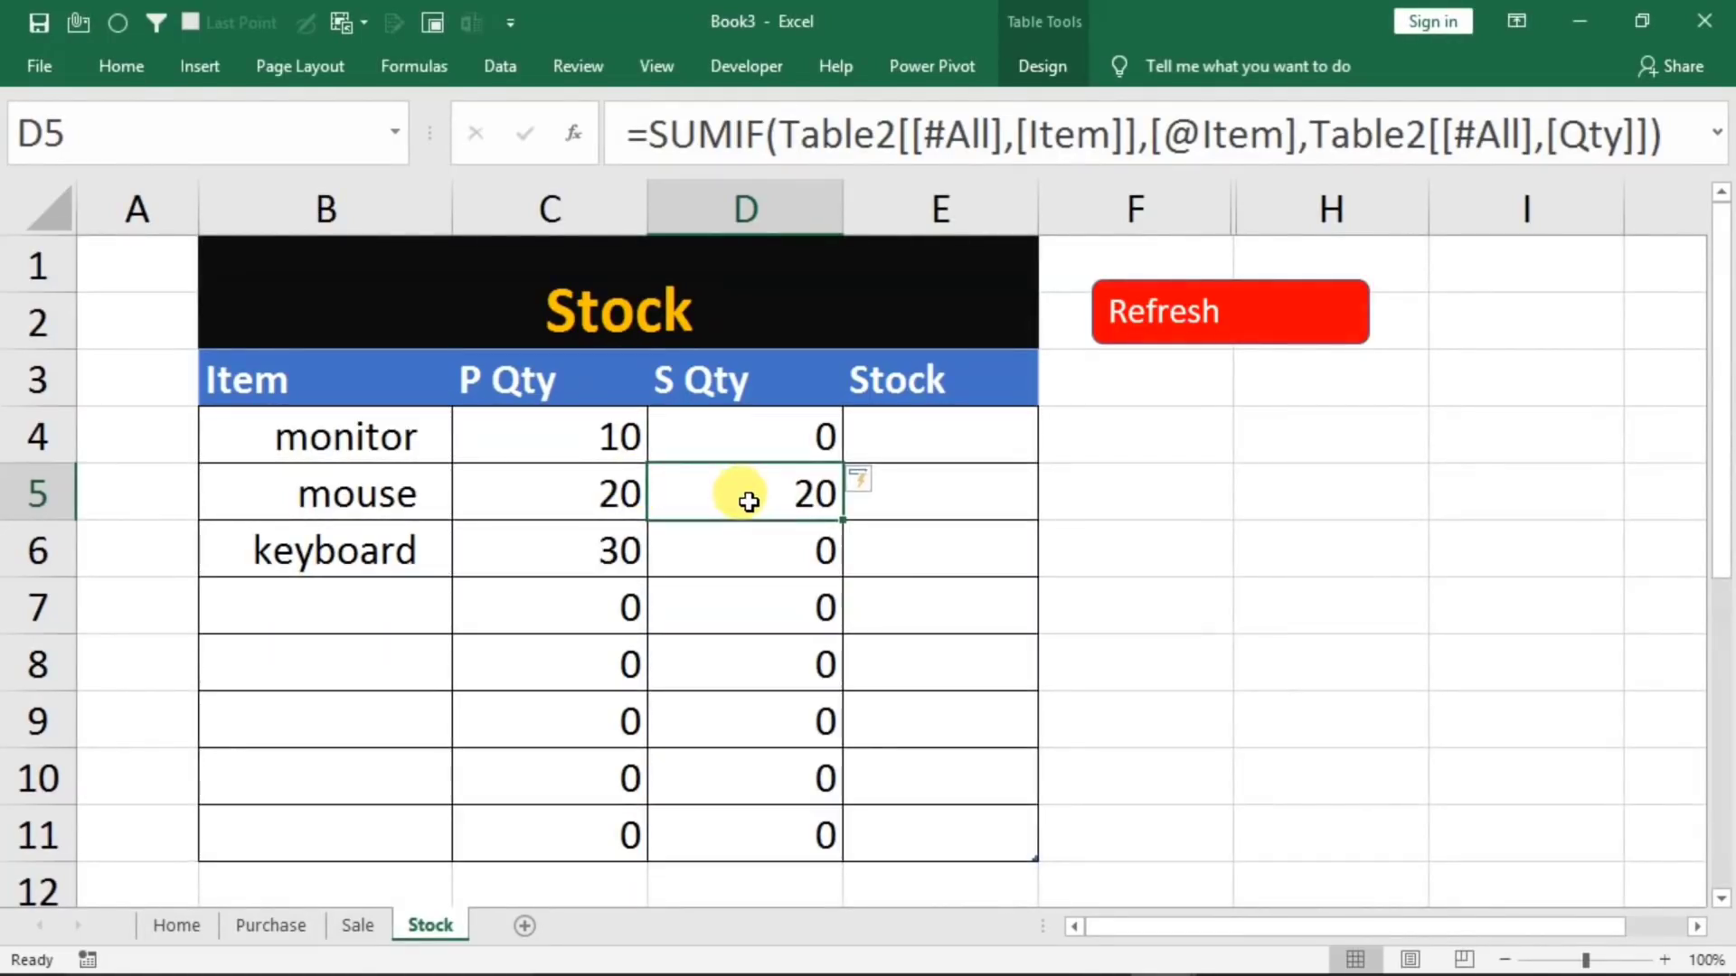
Fill the Stock column with a formula subtracting S Qty from P Qty, entered in the monitor row
left_click(918, 438)
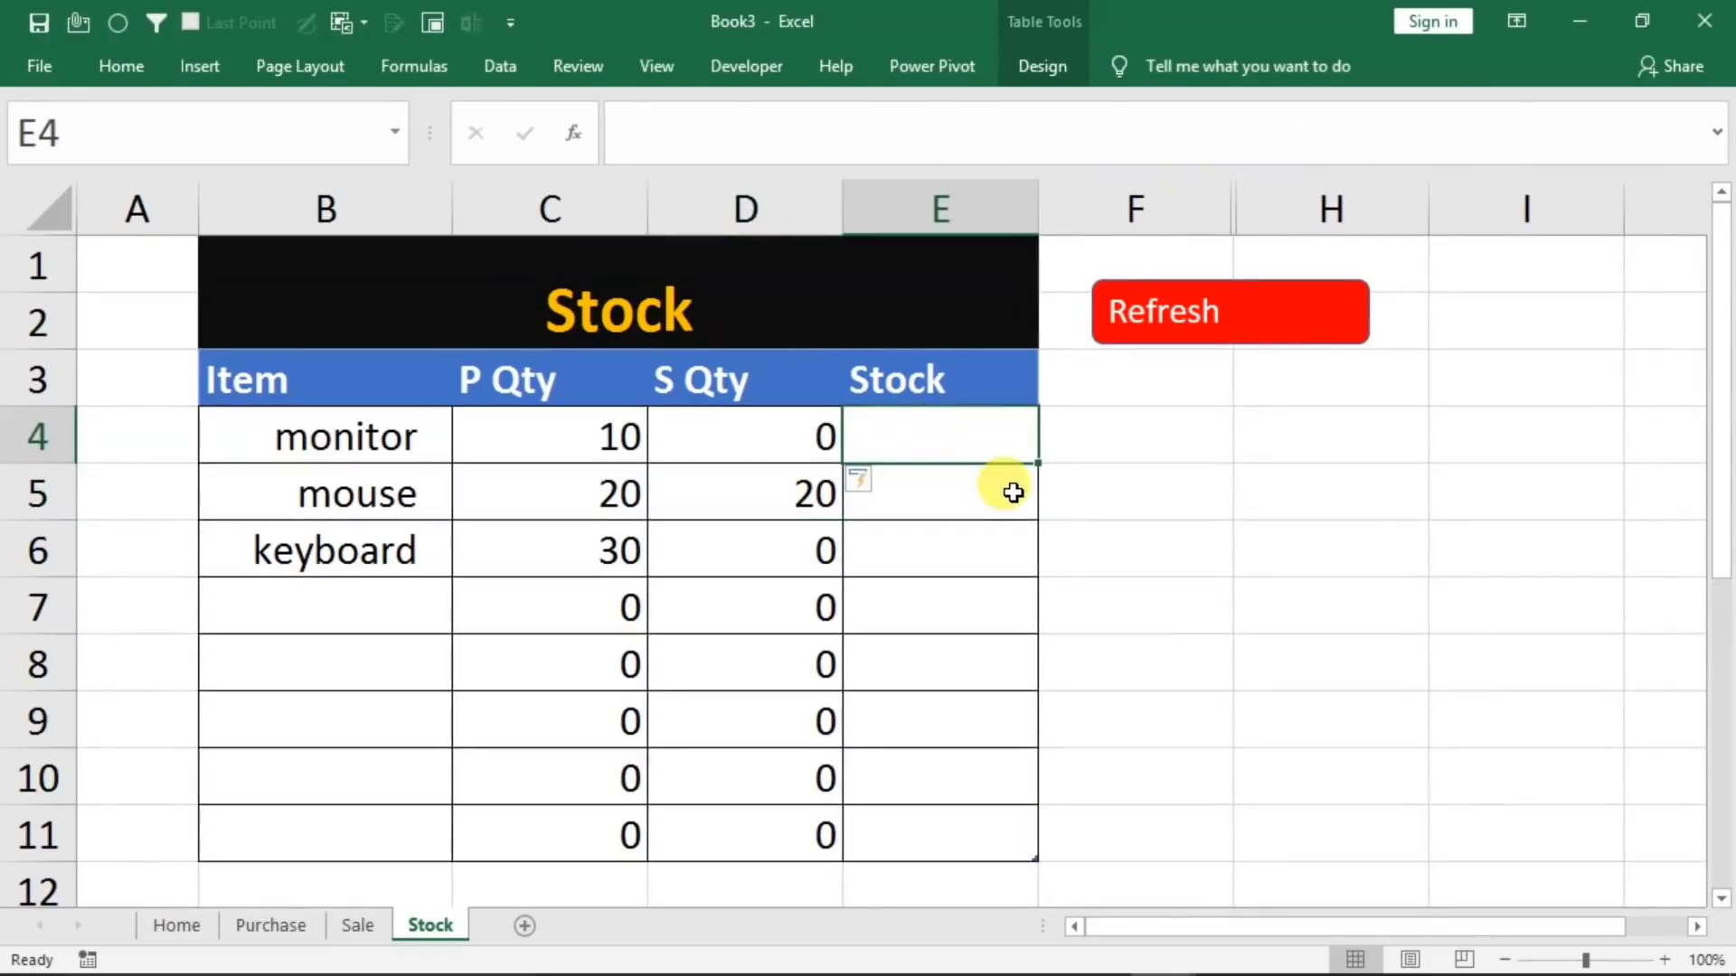
type("=")
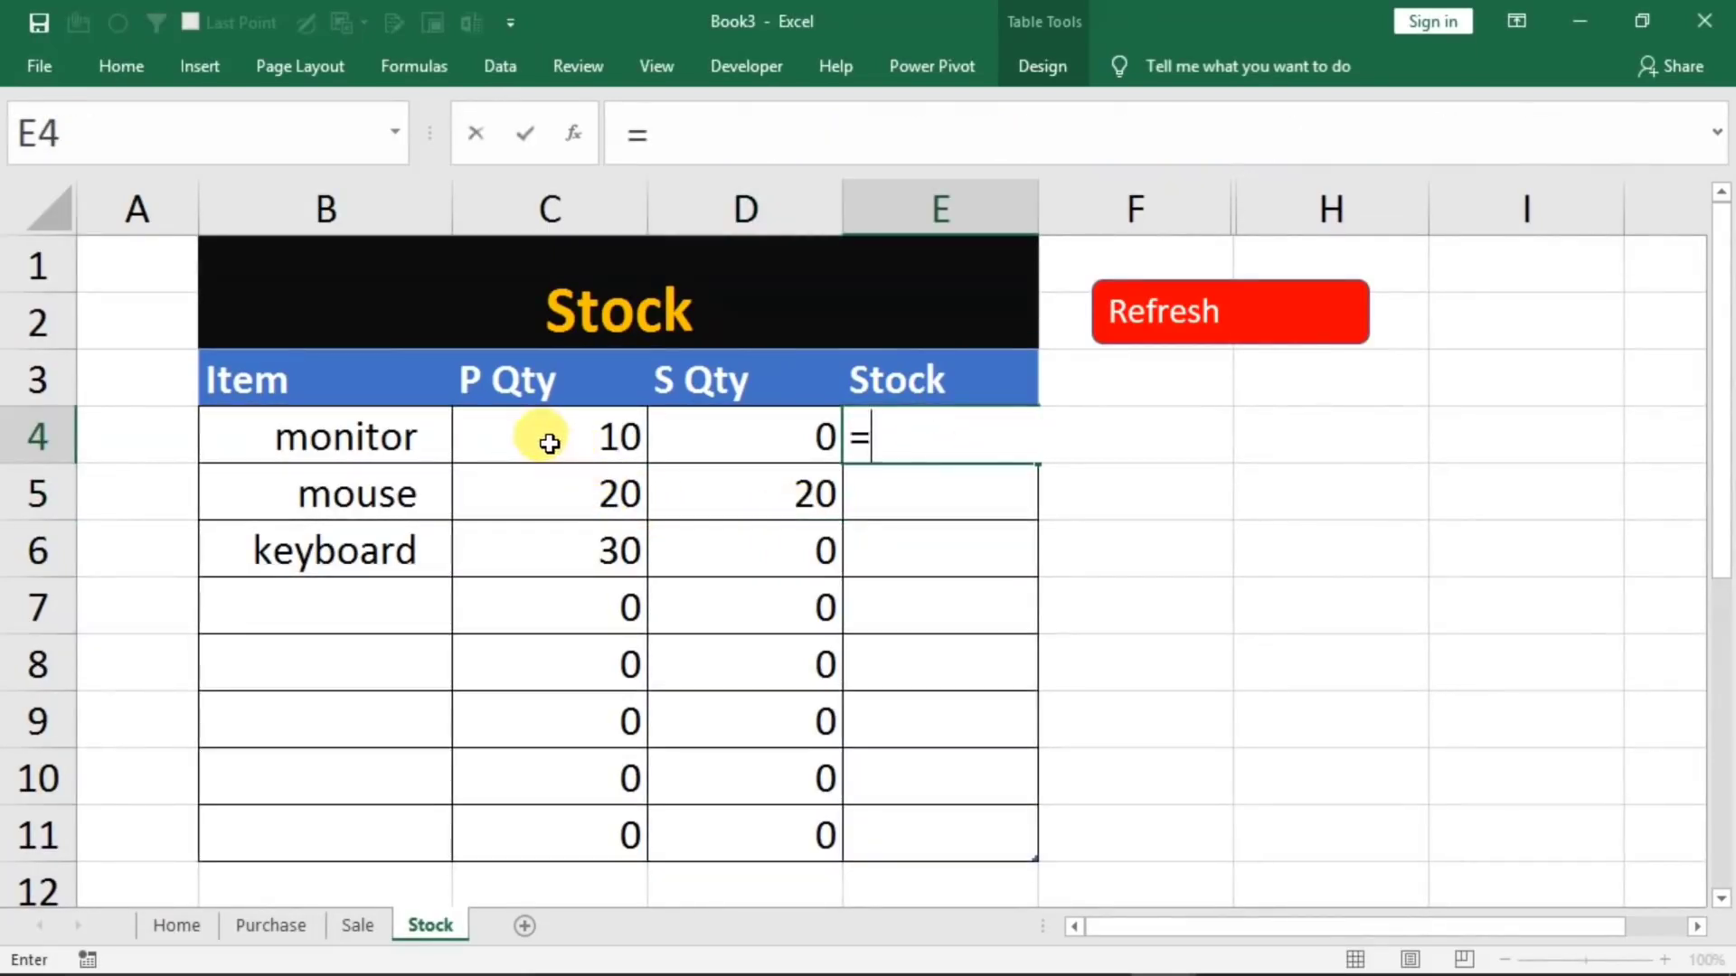
left_click(550, 443)
type("-")
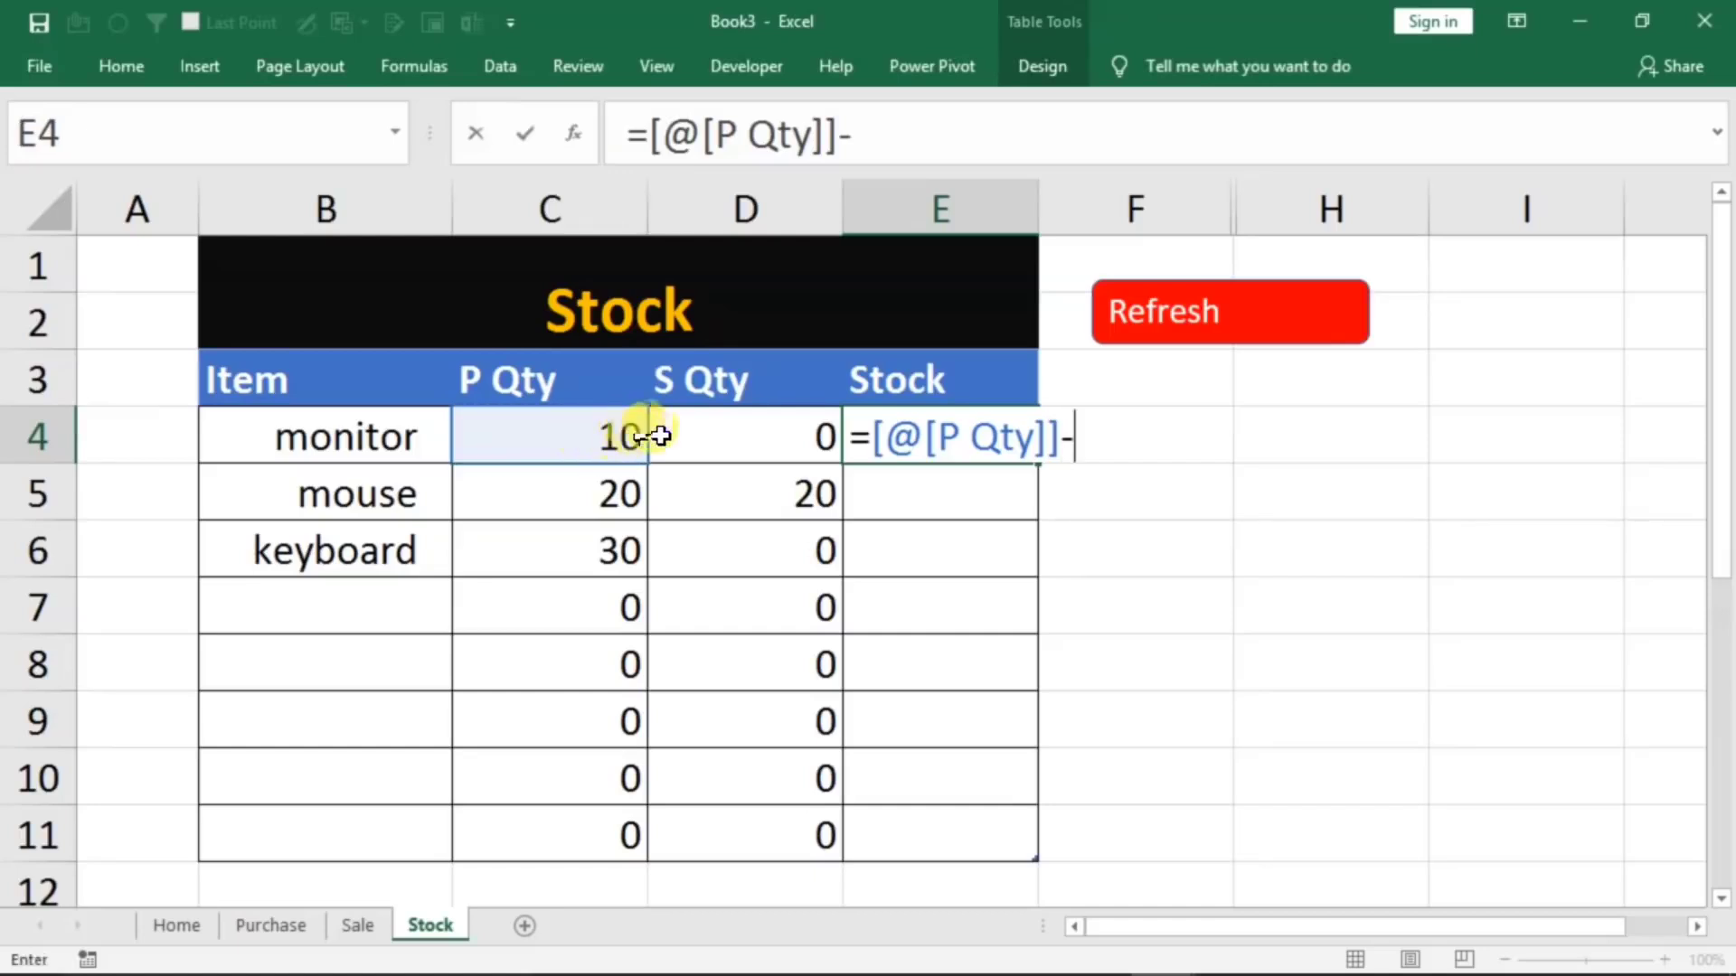
left_click(681, 437)
key("Return")
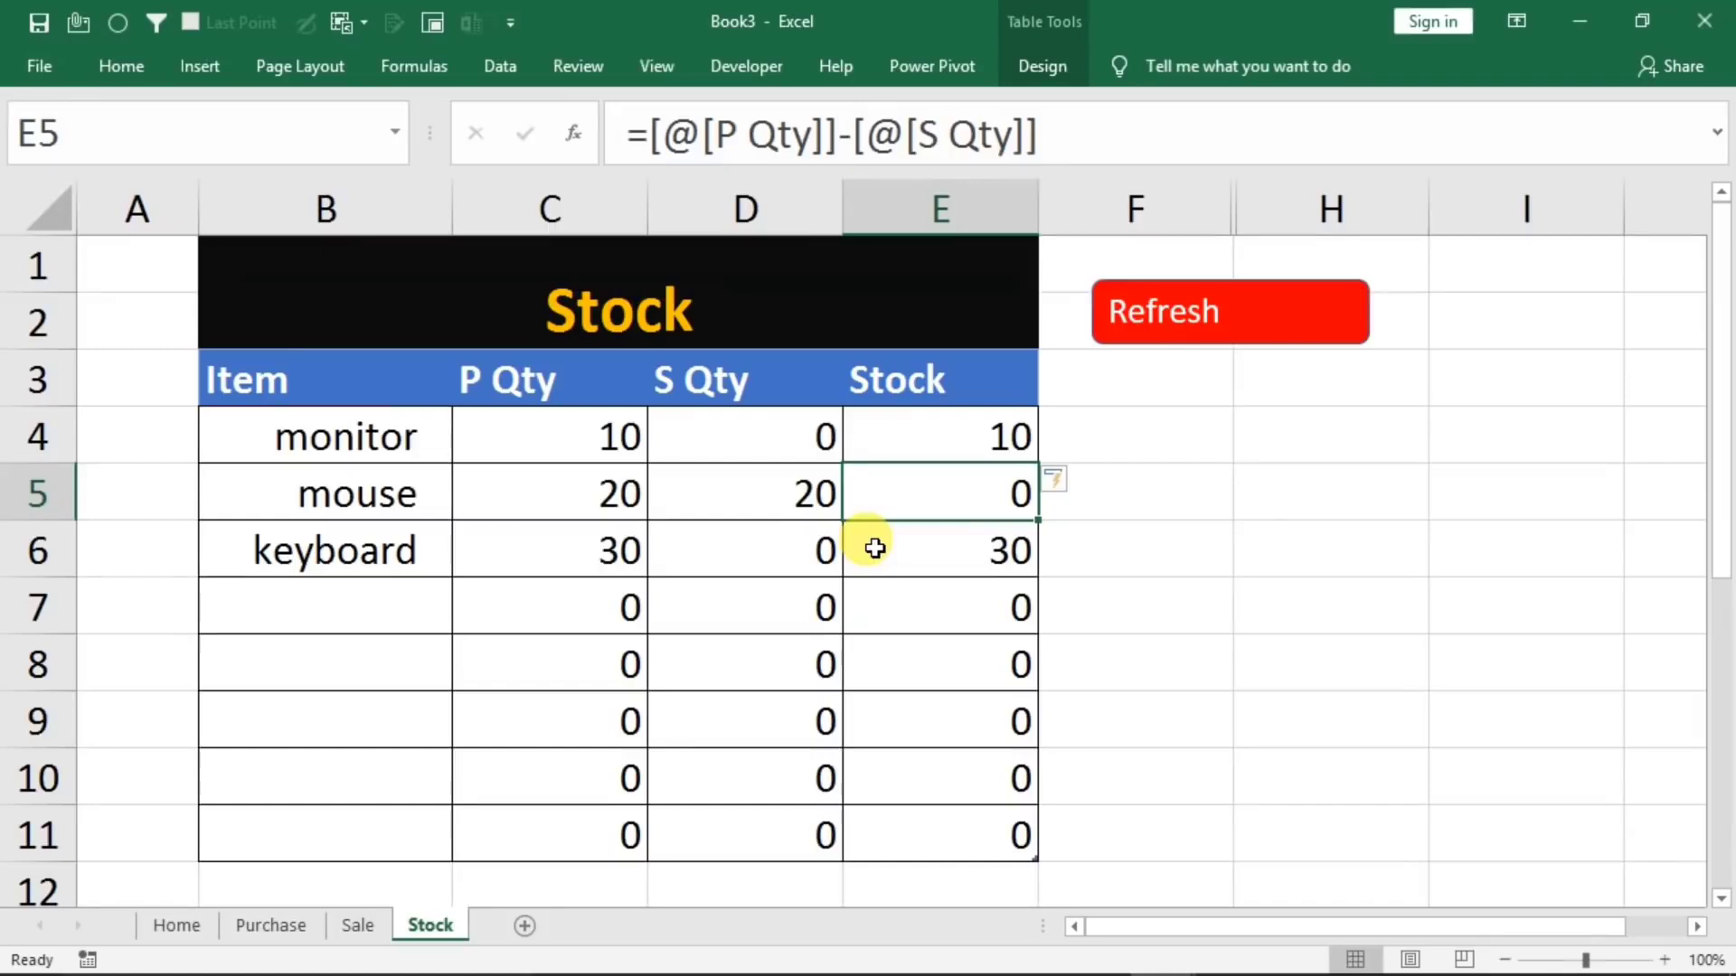
Compare the mouse's purchased and sold quantities in the Stock table with its entries on the Purchase and Sale sheets
left_click(521, 493)
left_click(729, 492)
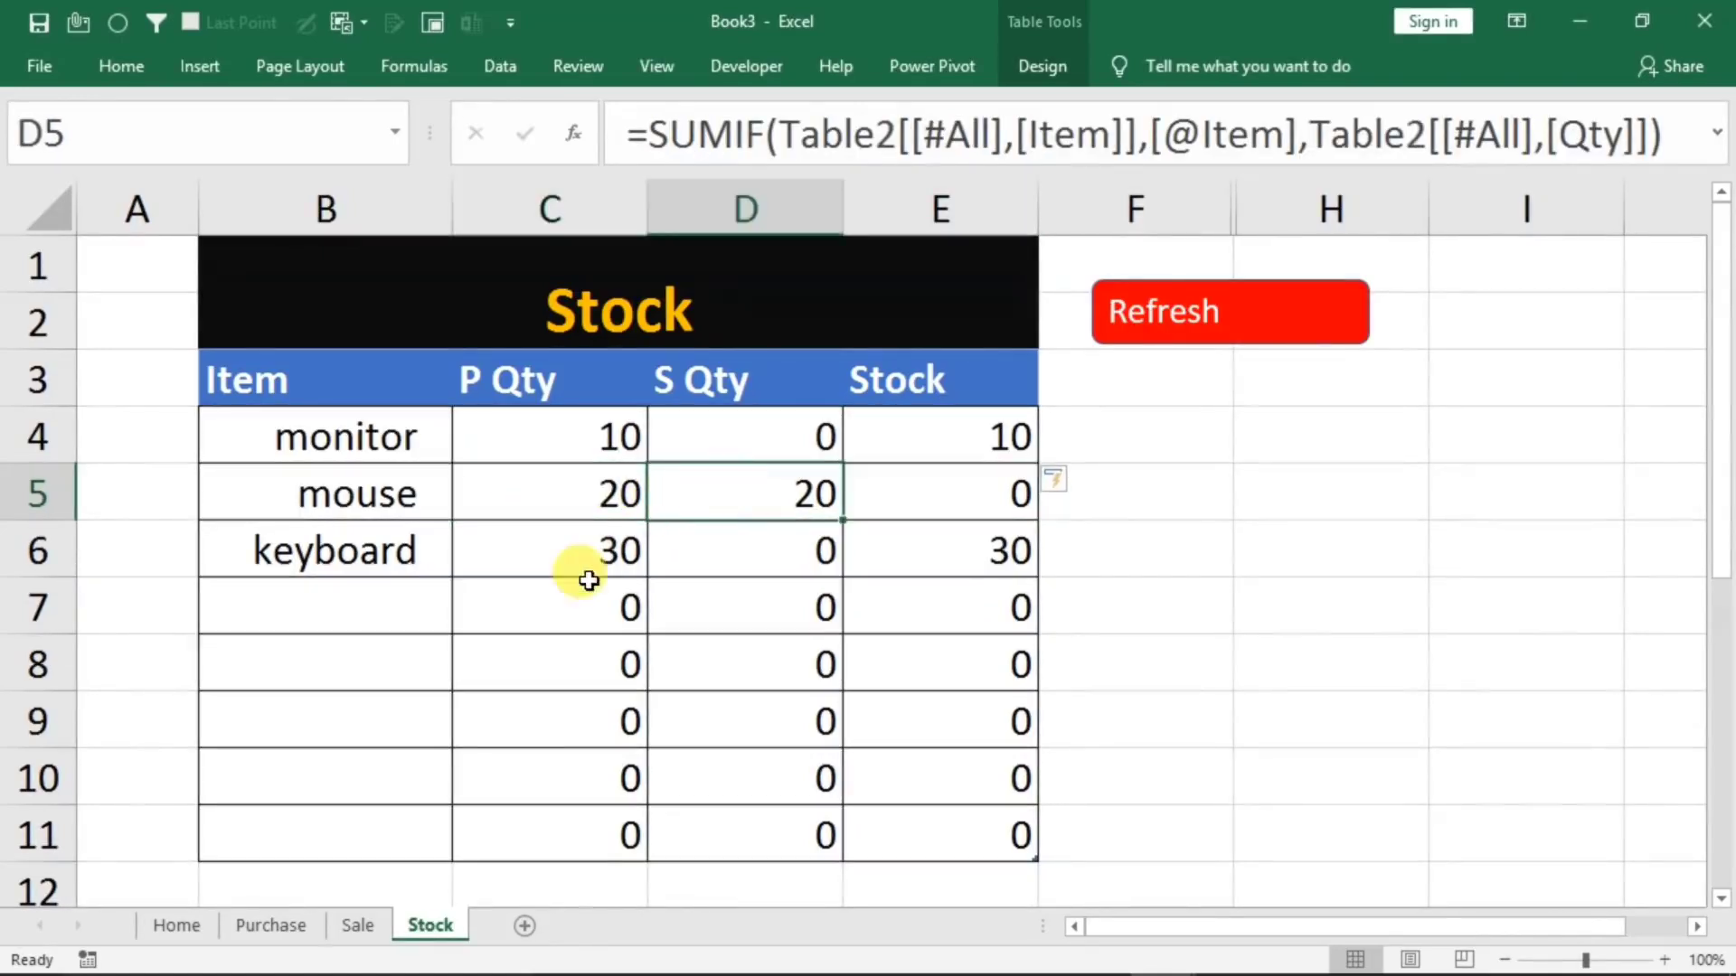
left_click(270, 924)
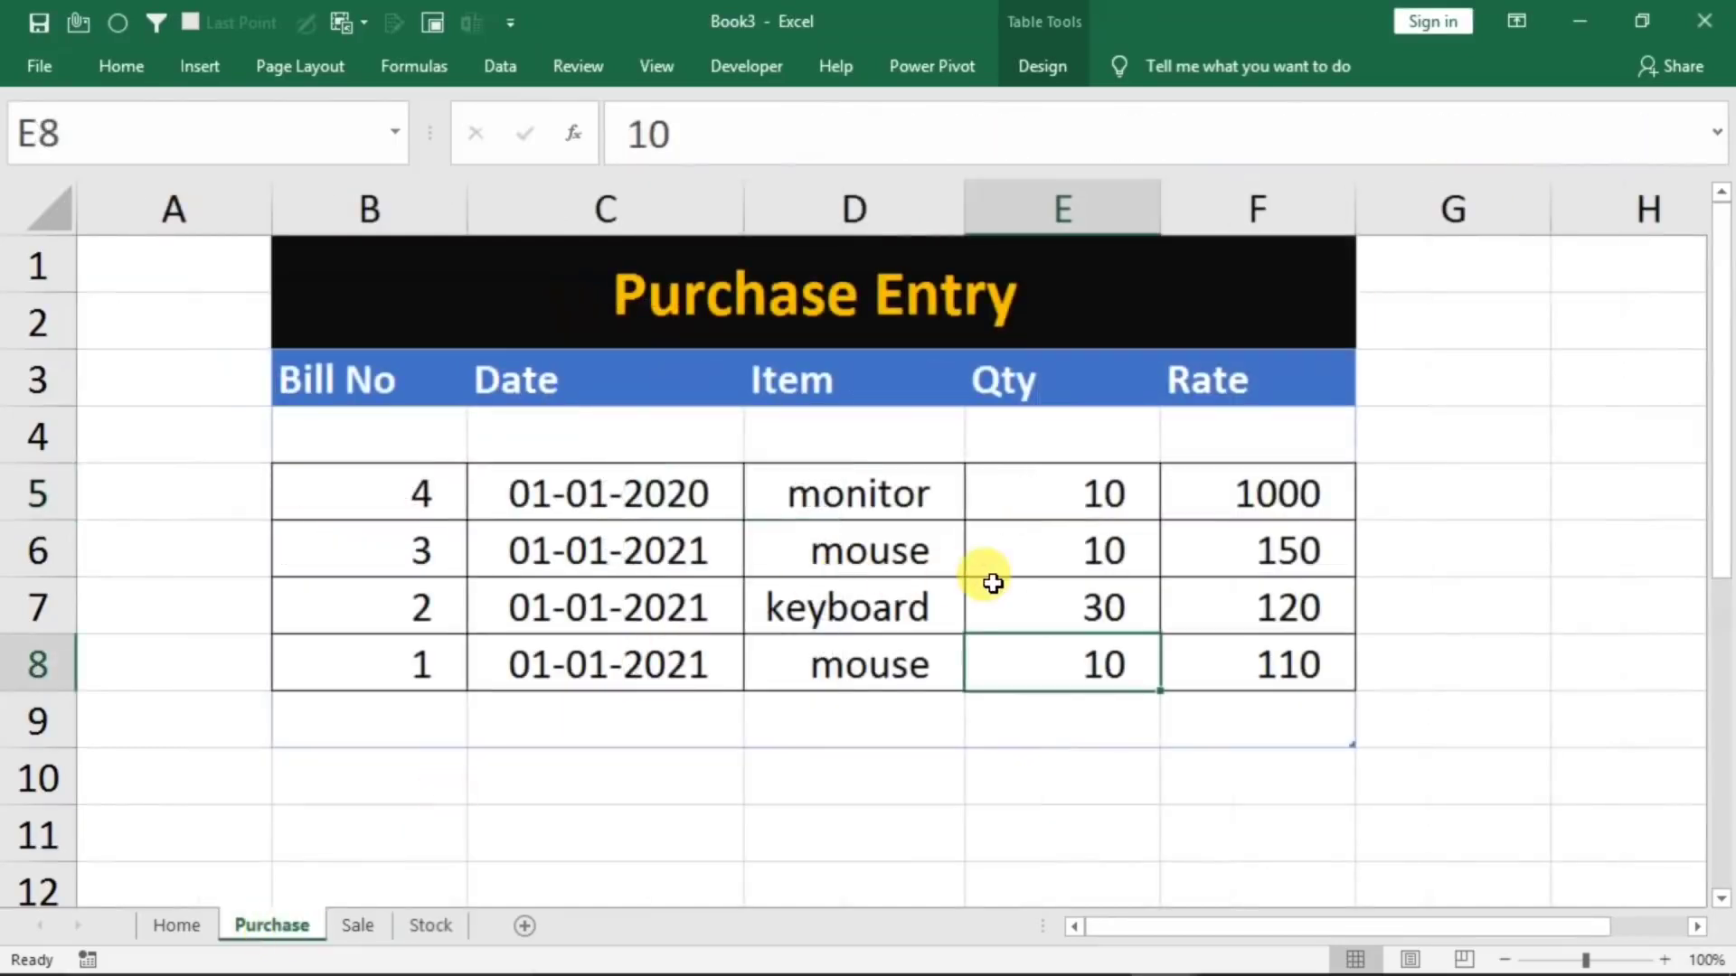
left_click(1034, 560)
left_click(1016, 663)
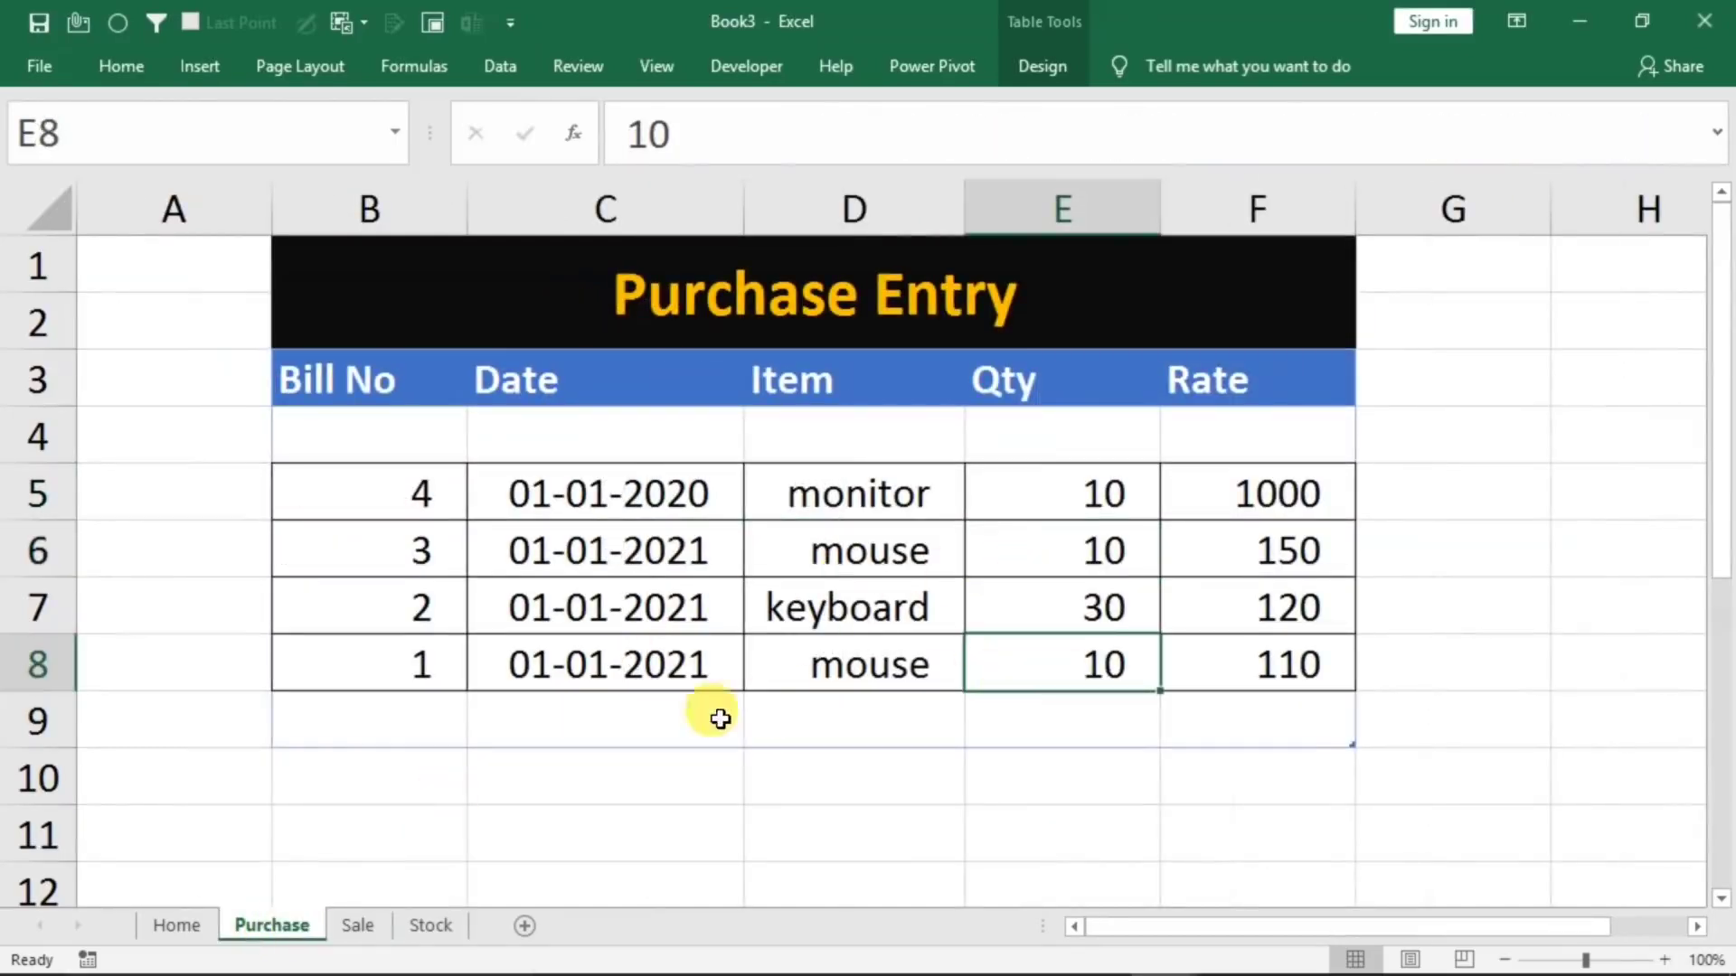
left_click(355, 924)
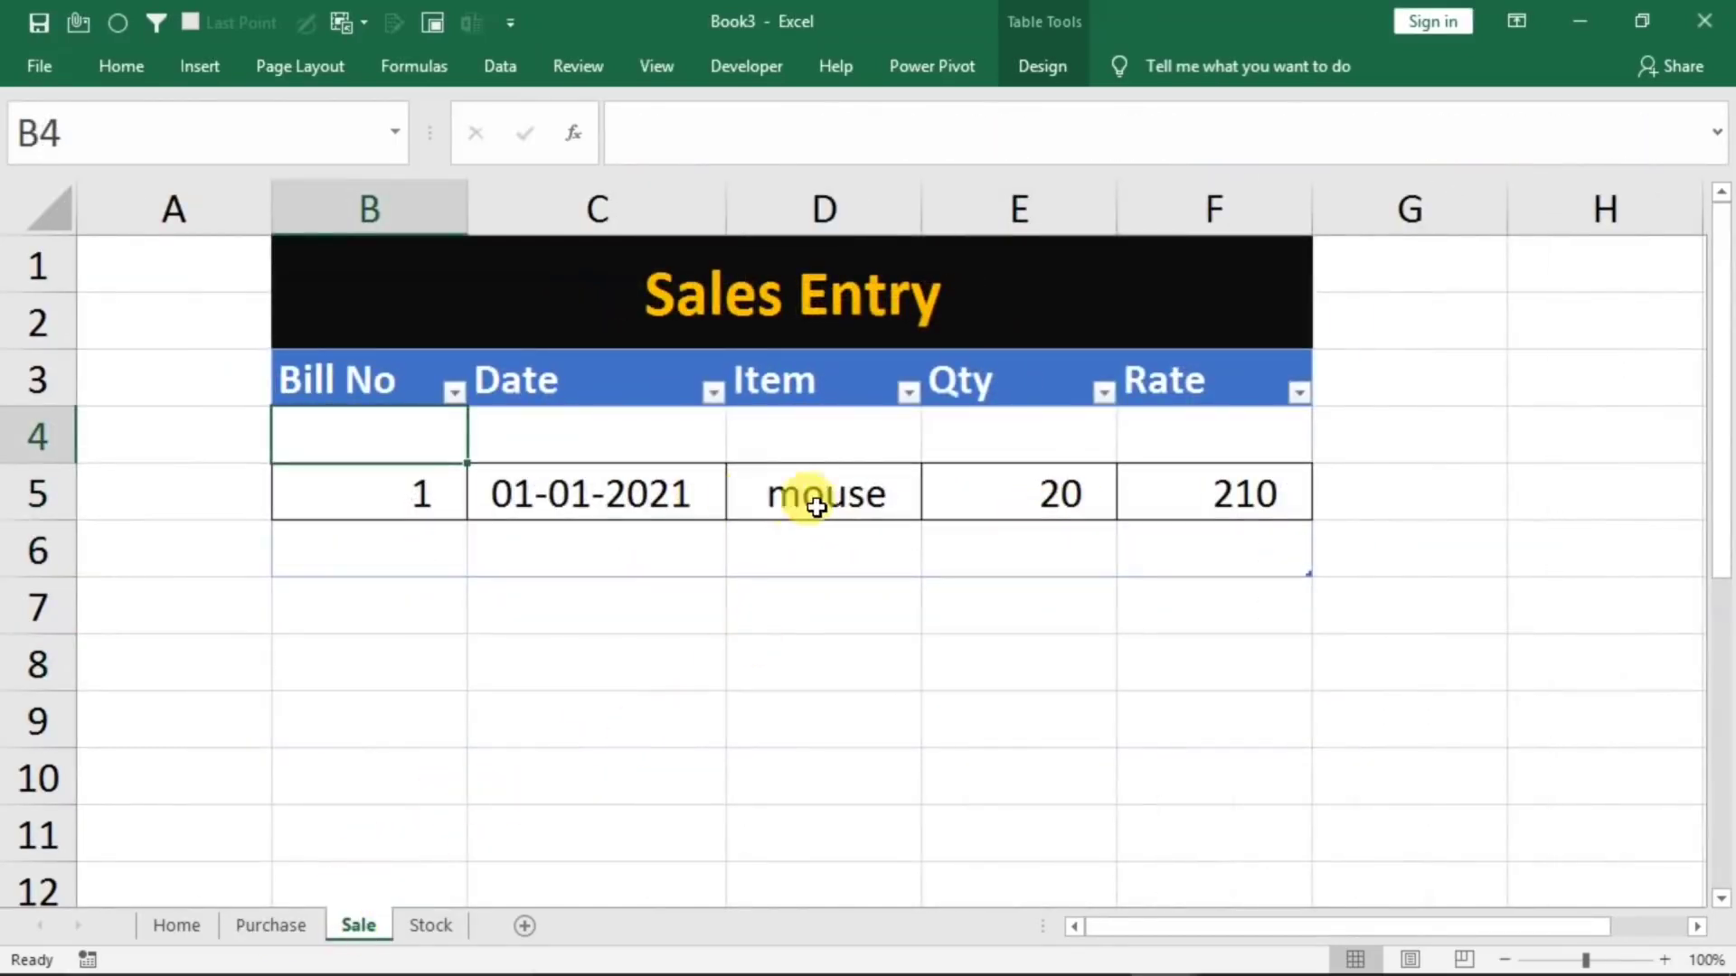
Check the mouse's sold quantity on the Sale sheet against its row in the Stock table
left_click(1035, 496)
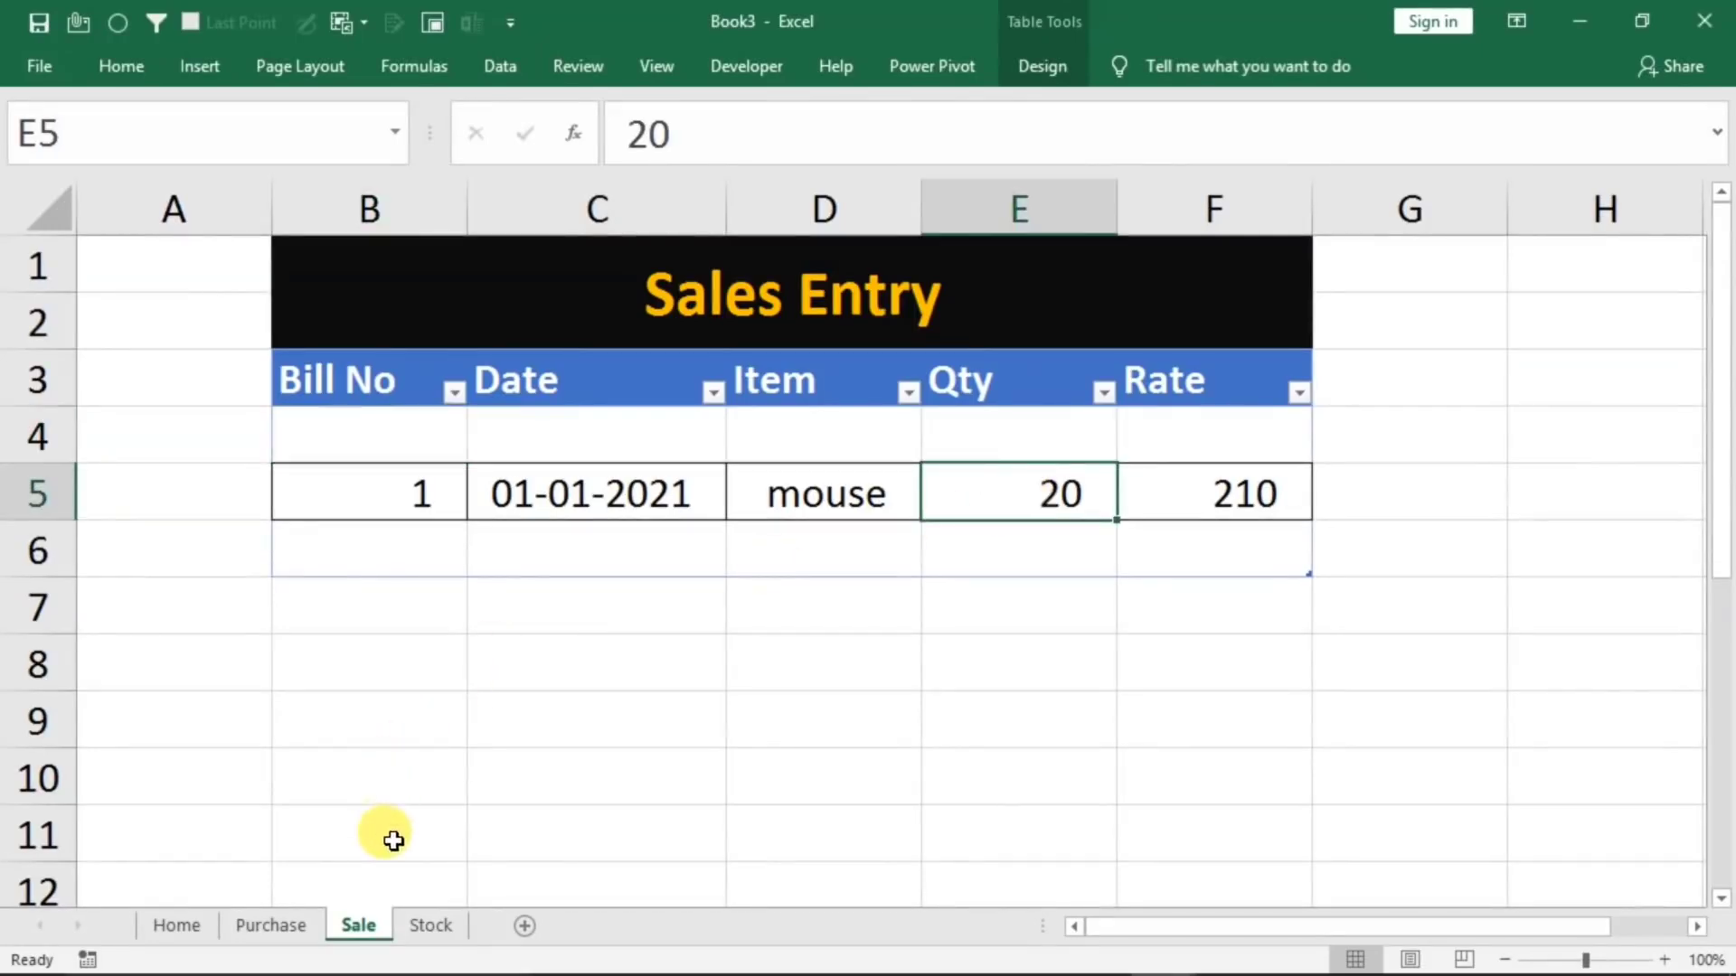
left_click(425, 925)
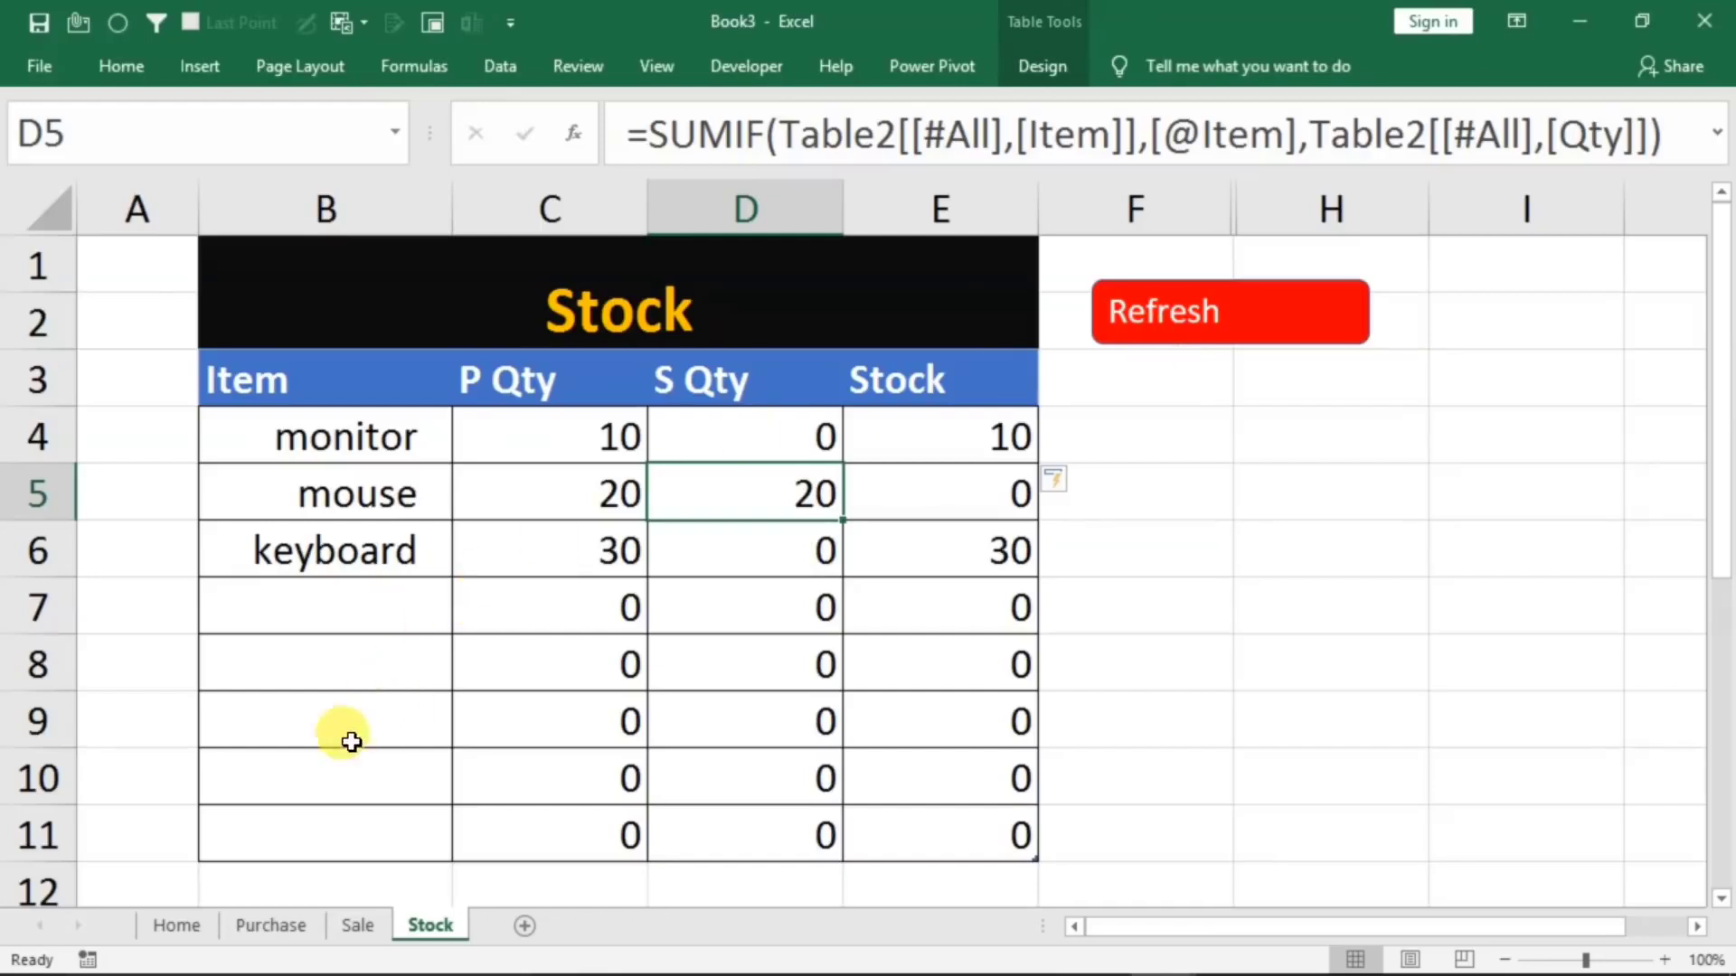
Set the Entry Type on the Home sheet to purchase
left_click(173, 922)
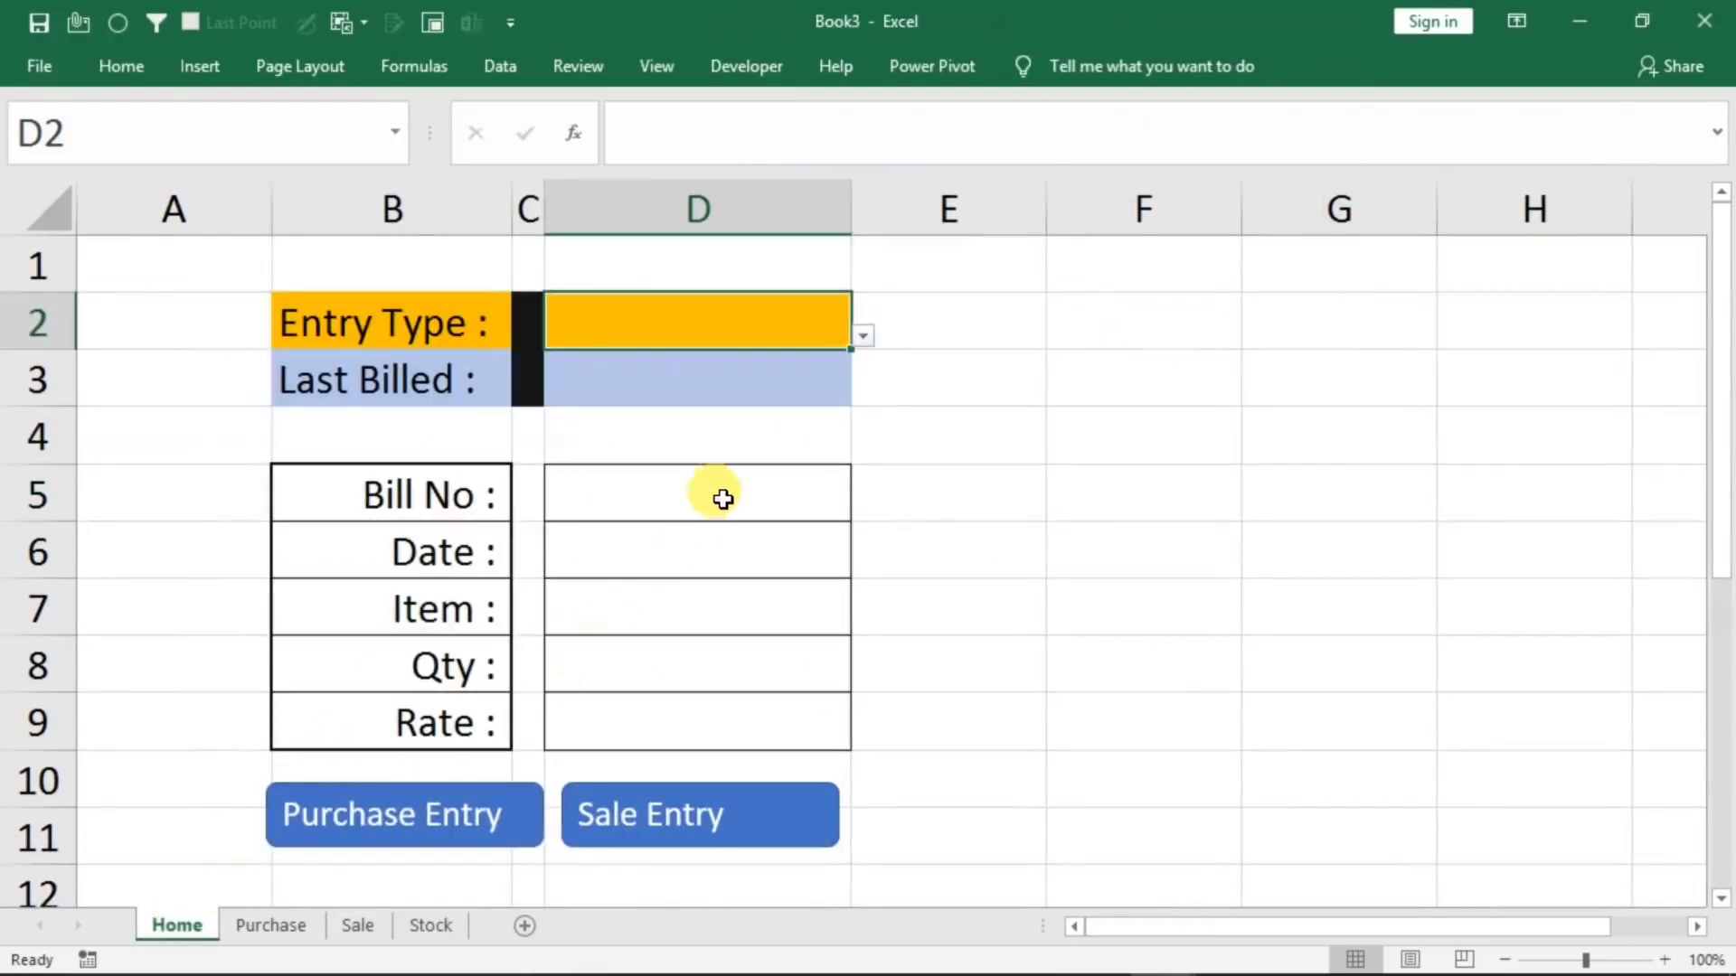
left_click(632, 380)
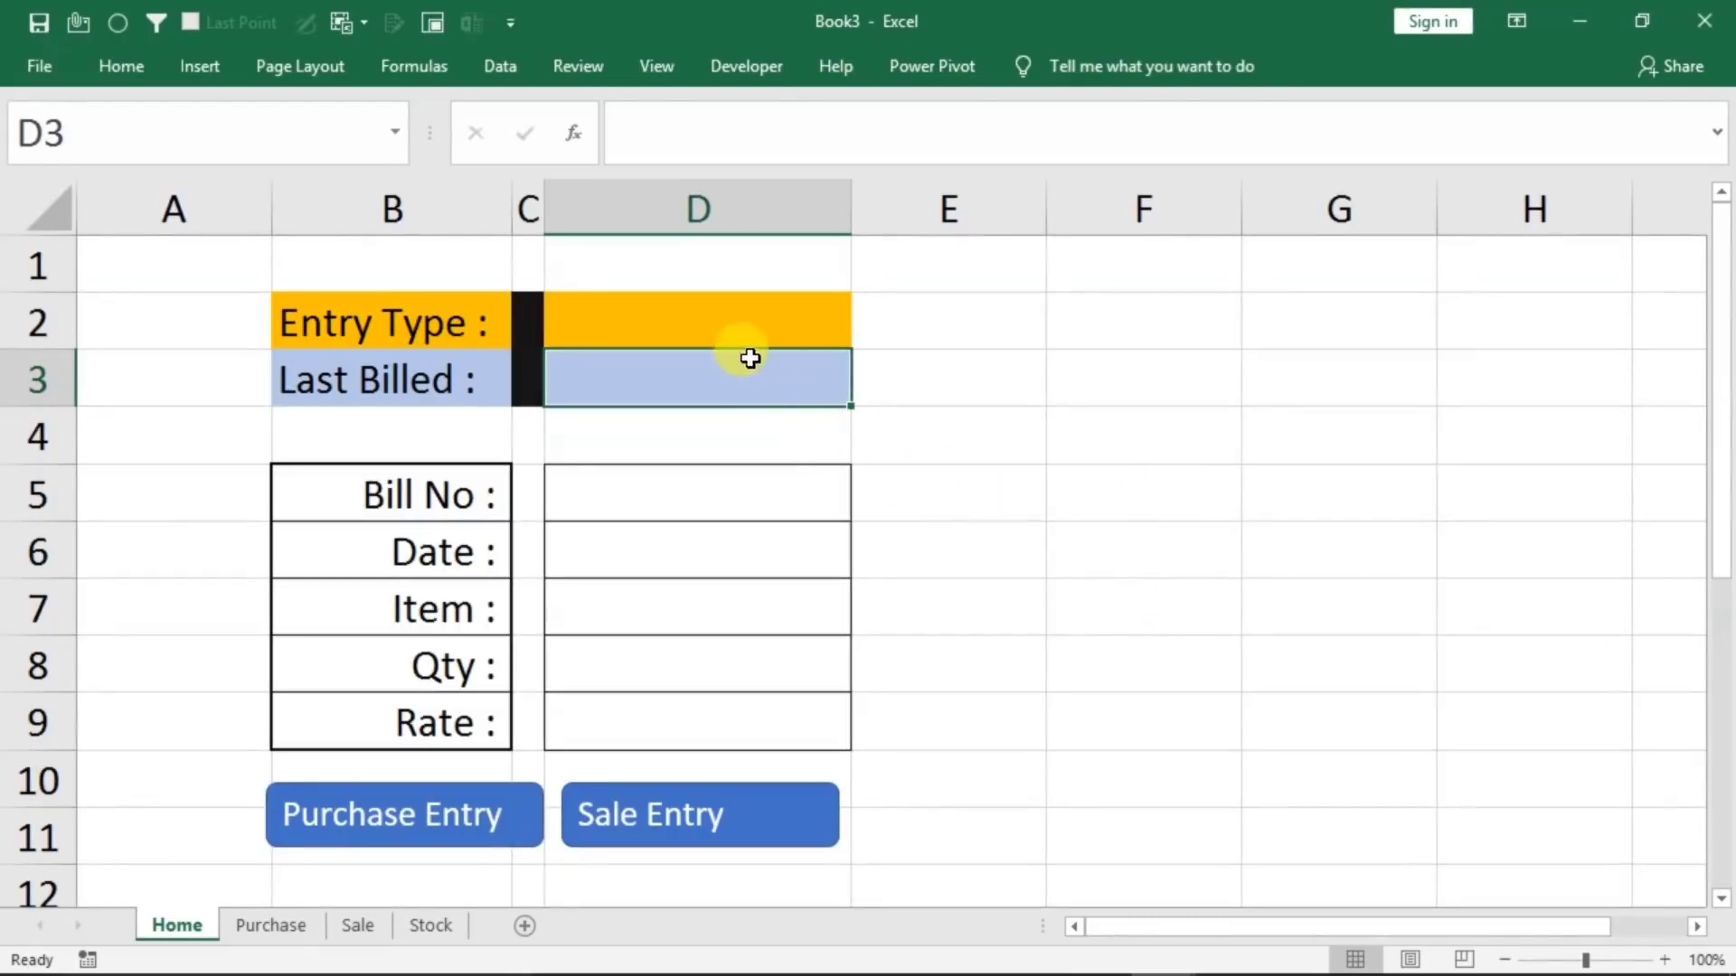
left_click(736, 321)
left_click(863, 337)
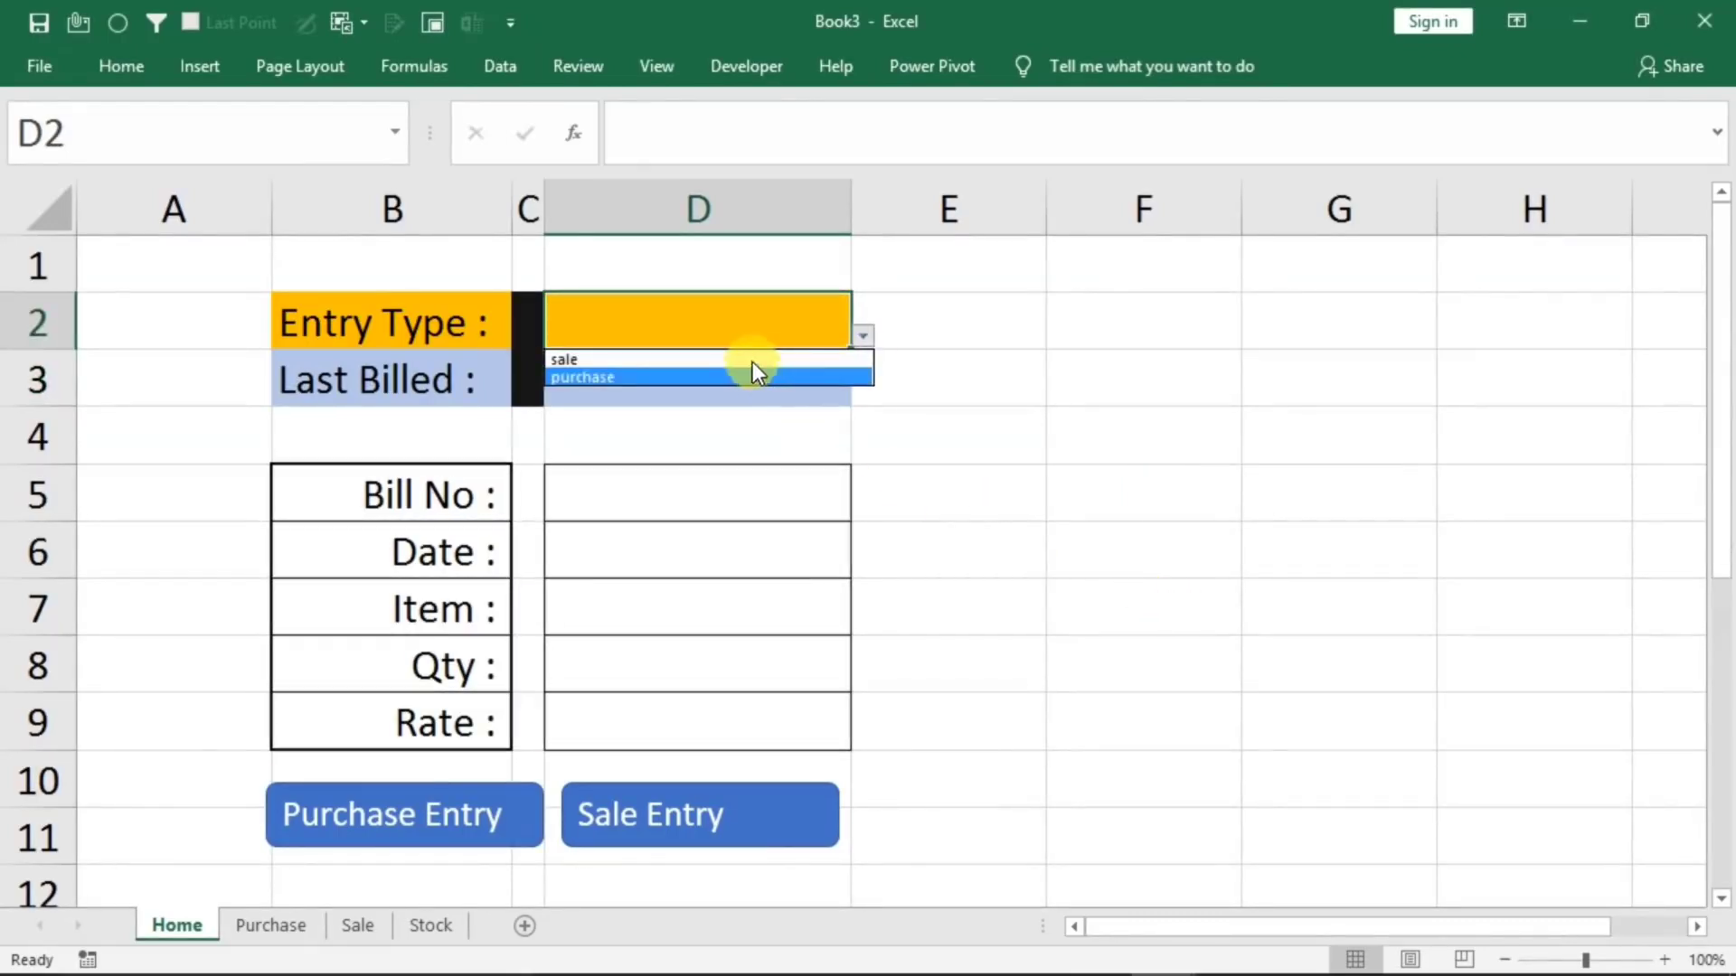
left_click(626, 376)
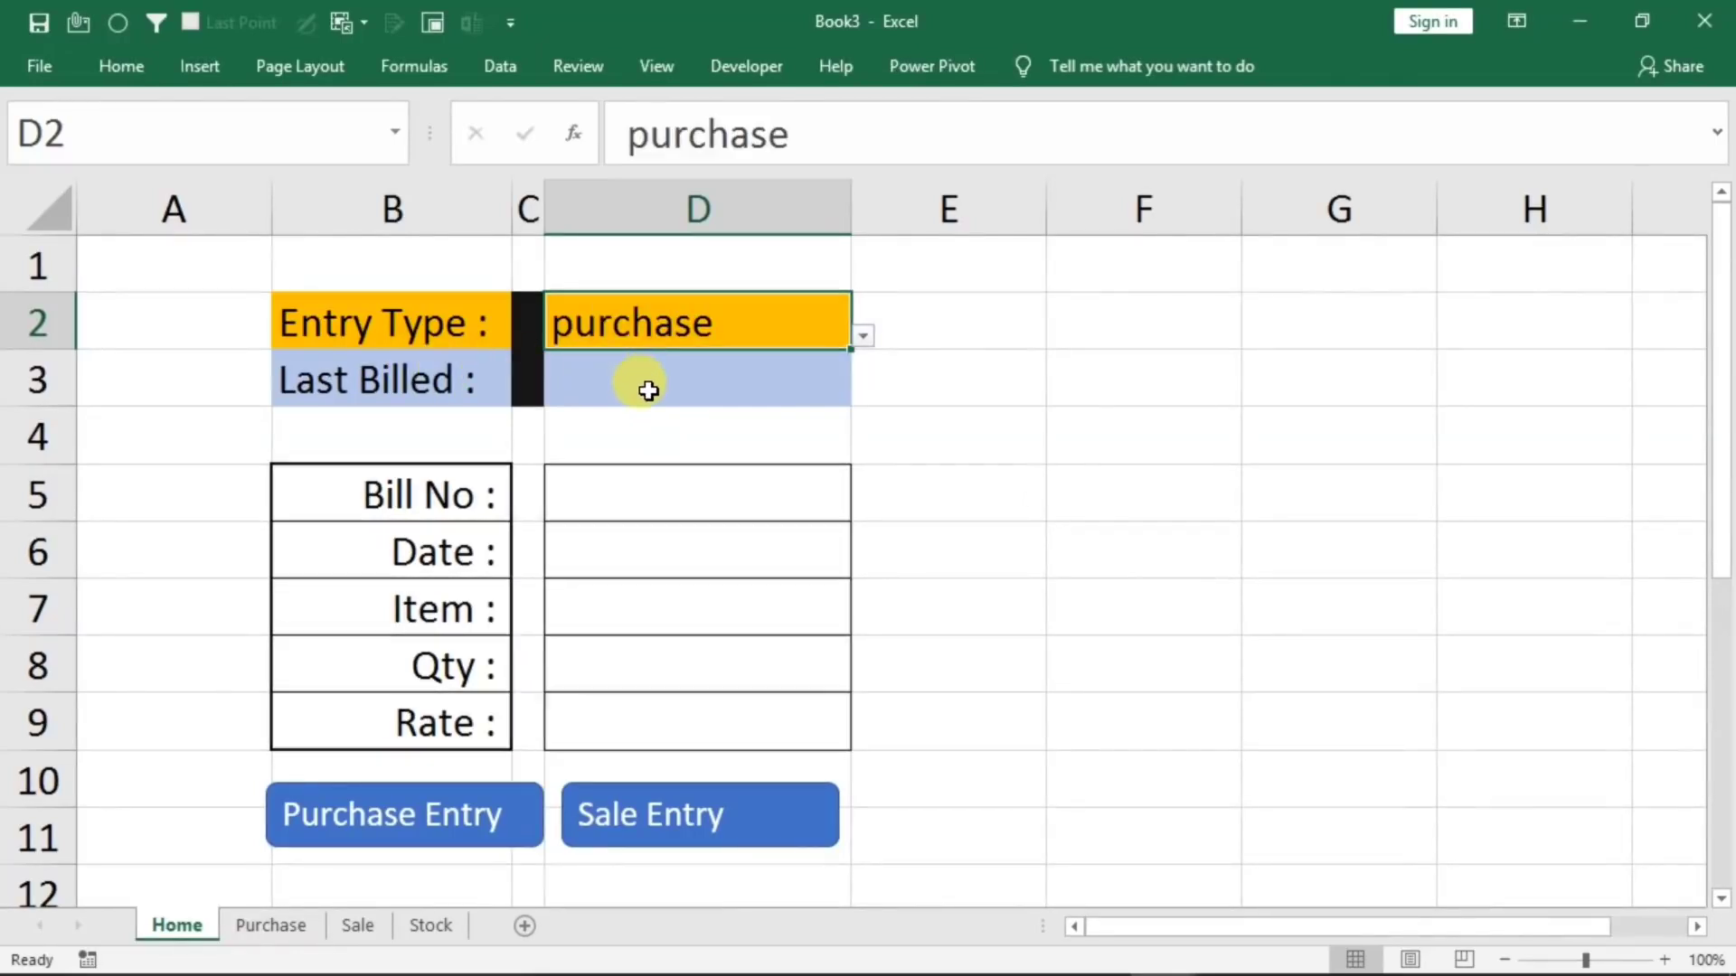
Fill the Last Billed cell with a MAX formula over the Purchase table's Bill No column
left_click(642, 384)
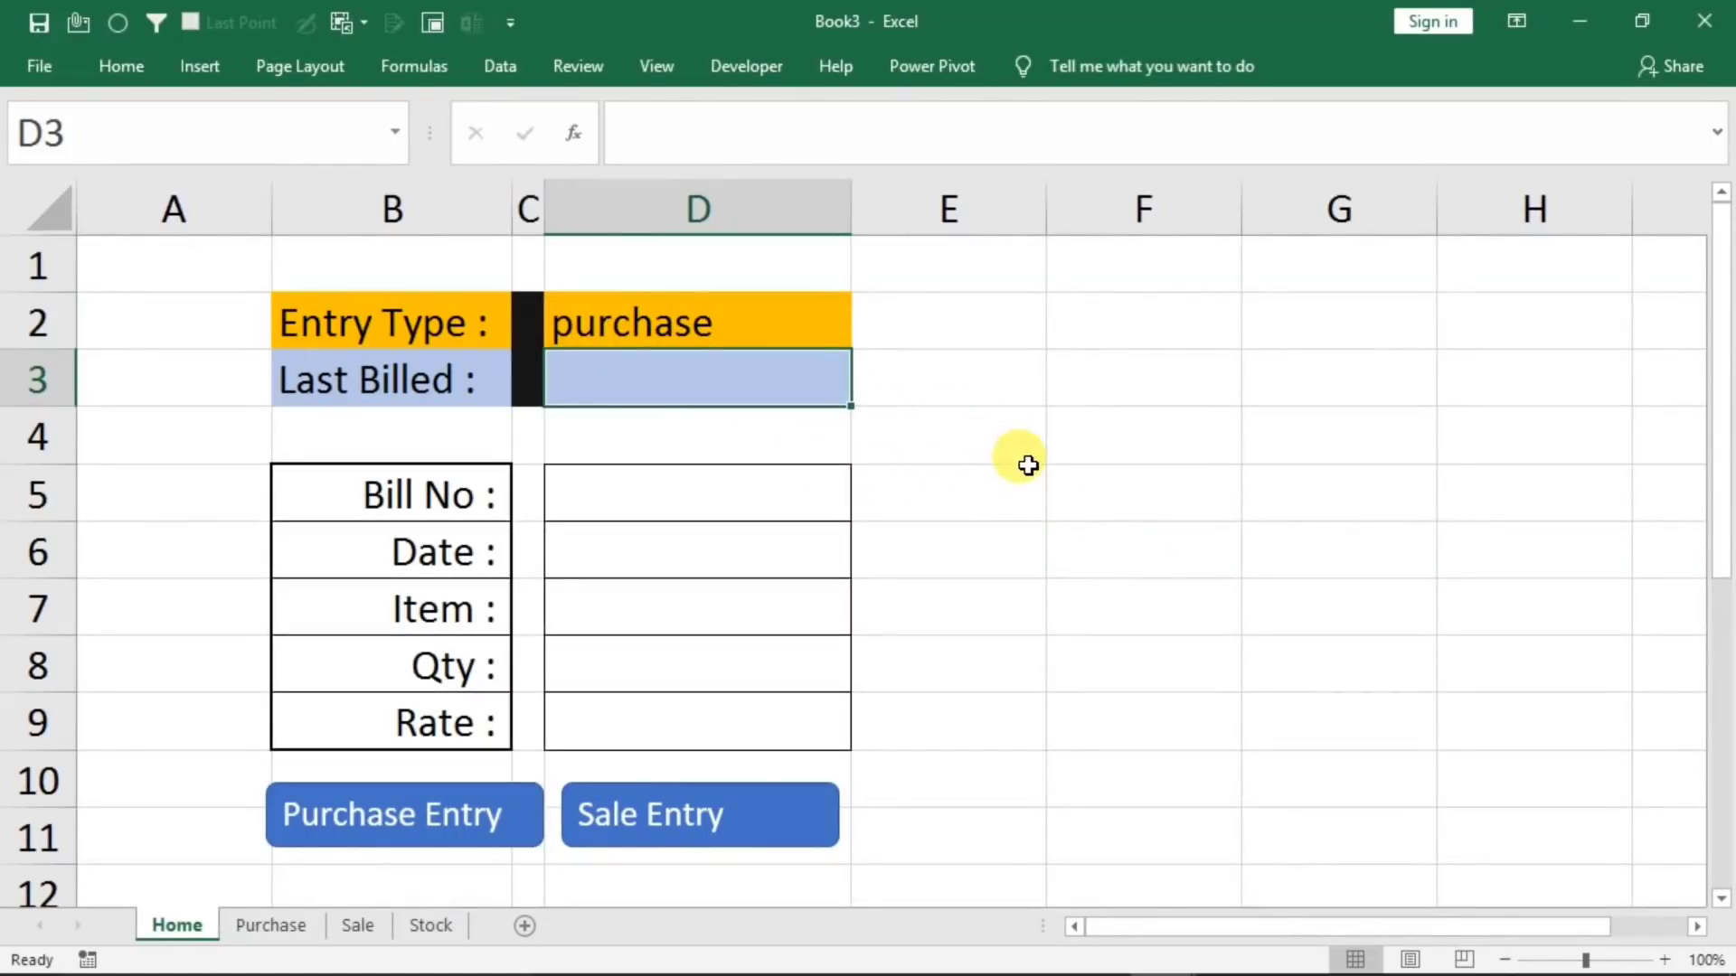
type("=m")
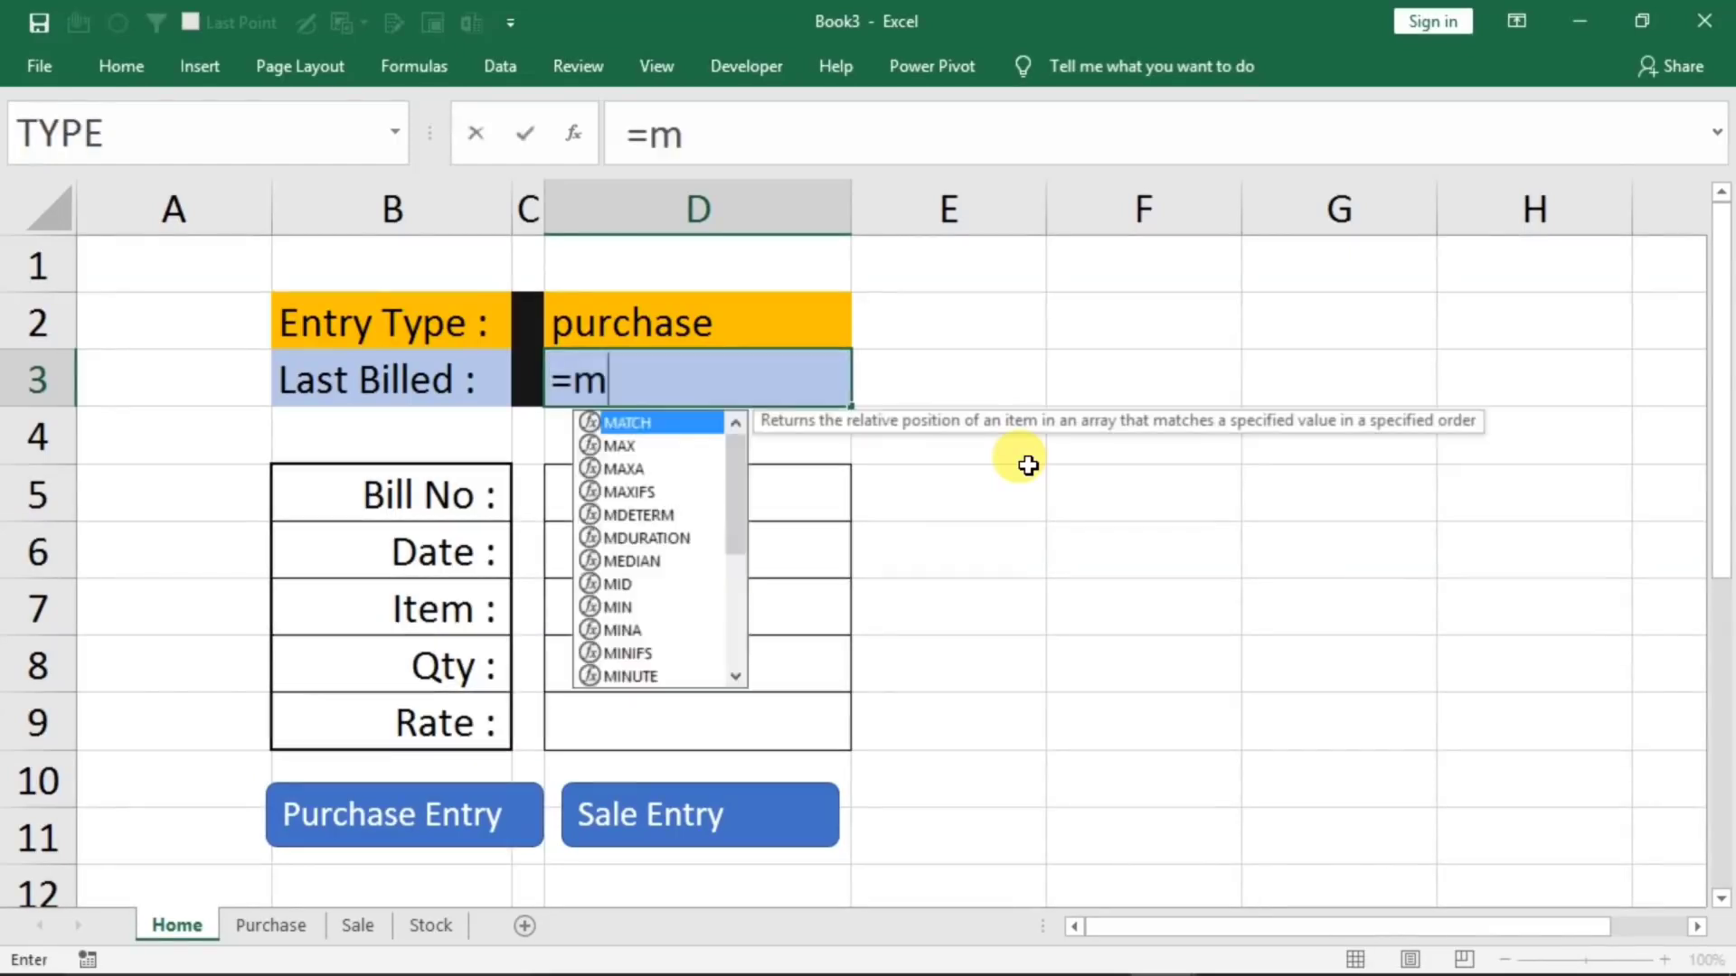
type("ax(")
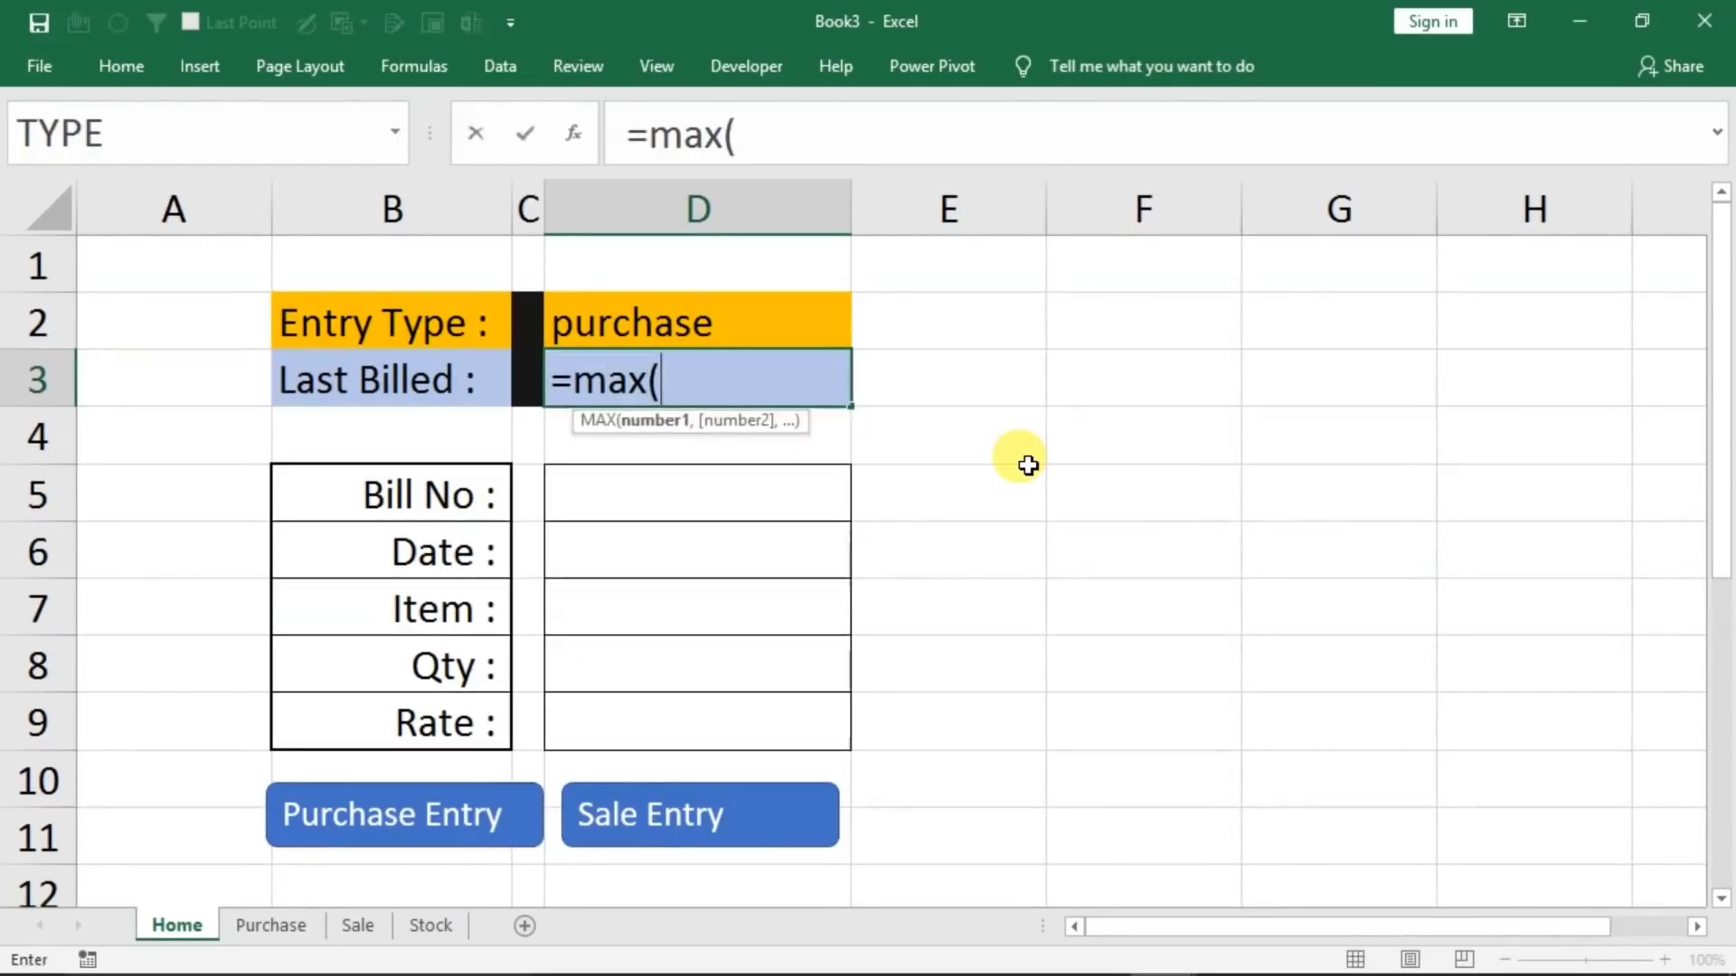
left_click(262, 924)
left_click_drag(340, 434, 345, 736)
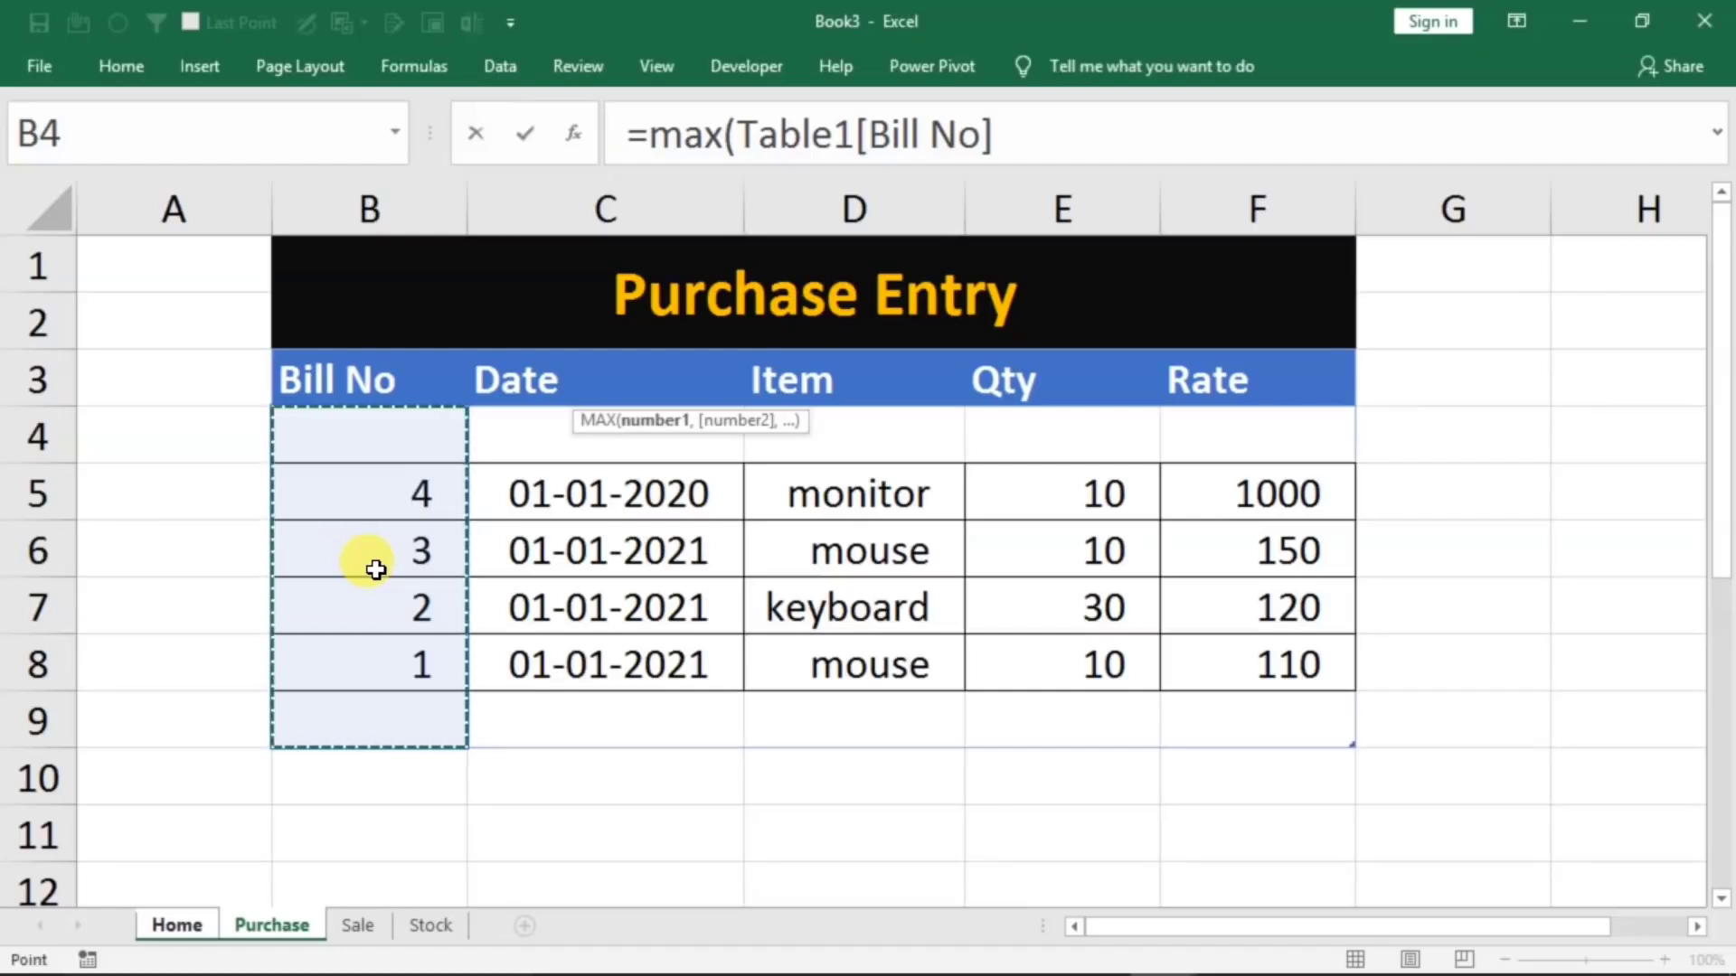
key("Return")
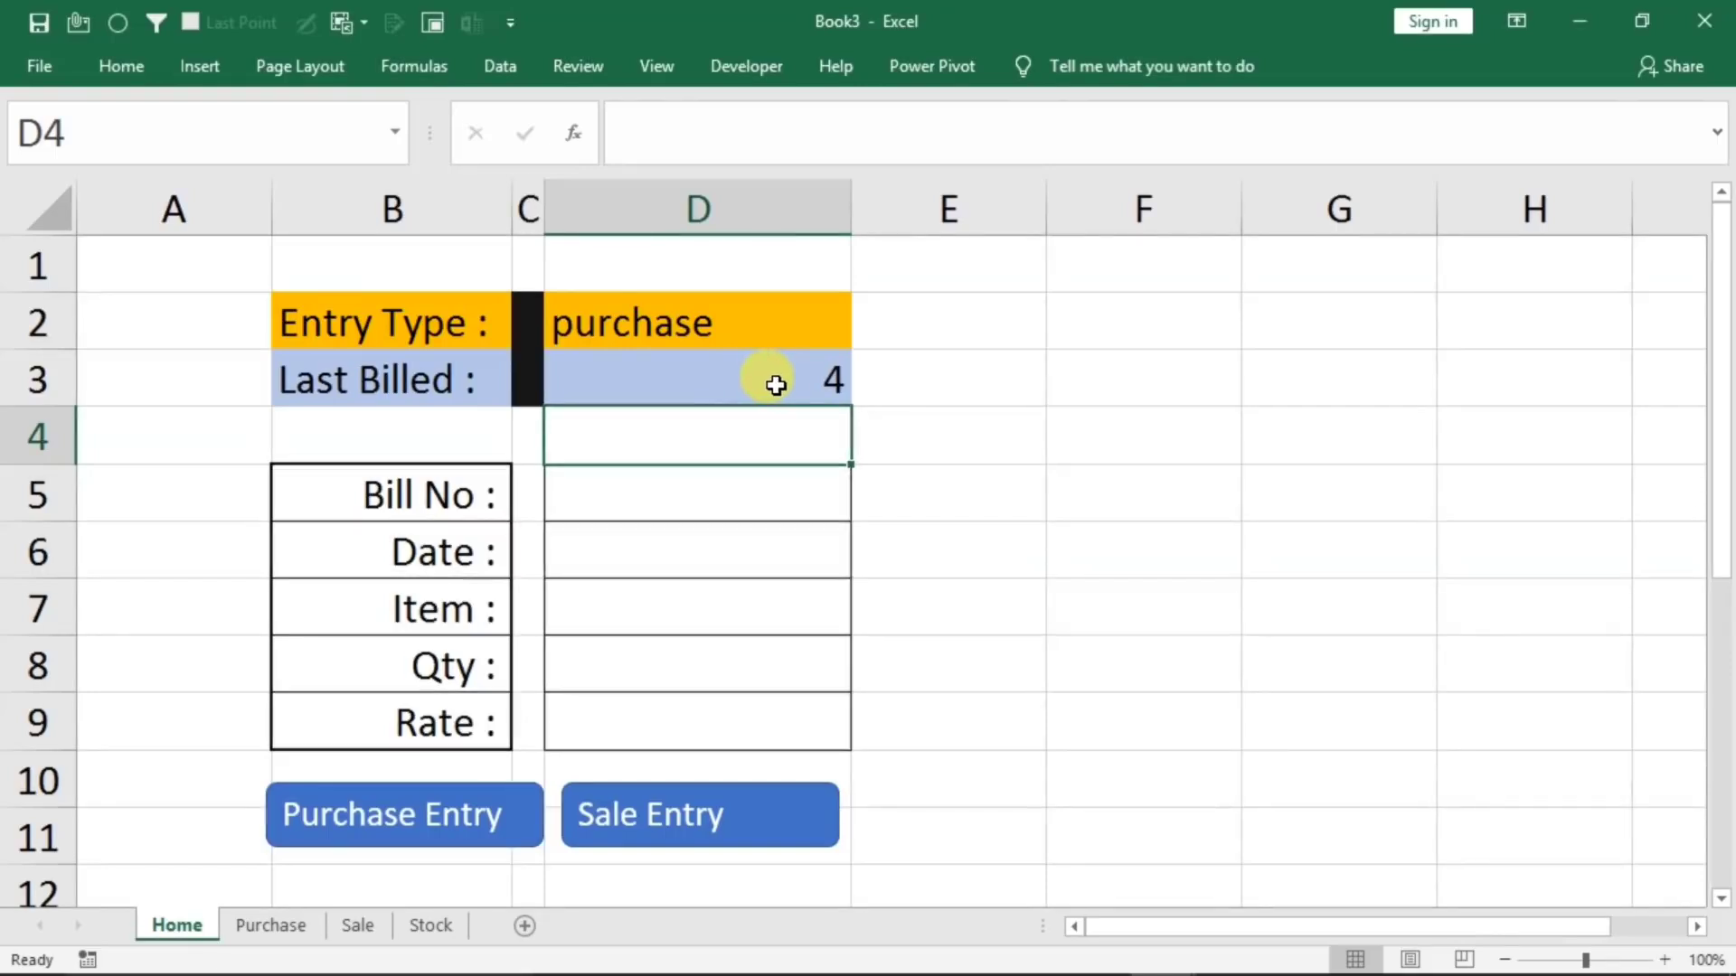
Compare Last Billed with the Purchase sheet's bill numbers and test it by switching Entry Type to sale and back to purchase
left_click(262, 924)
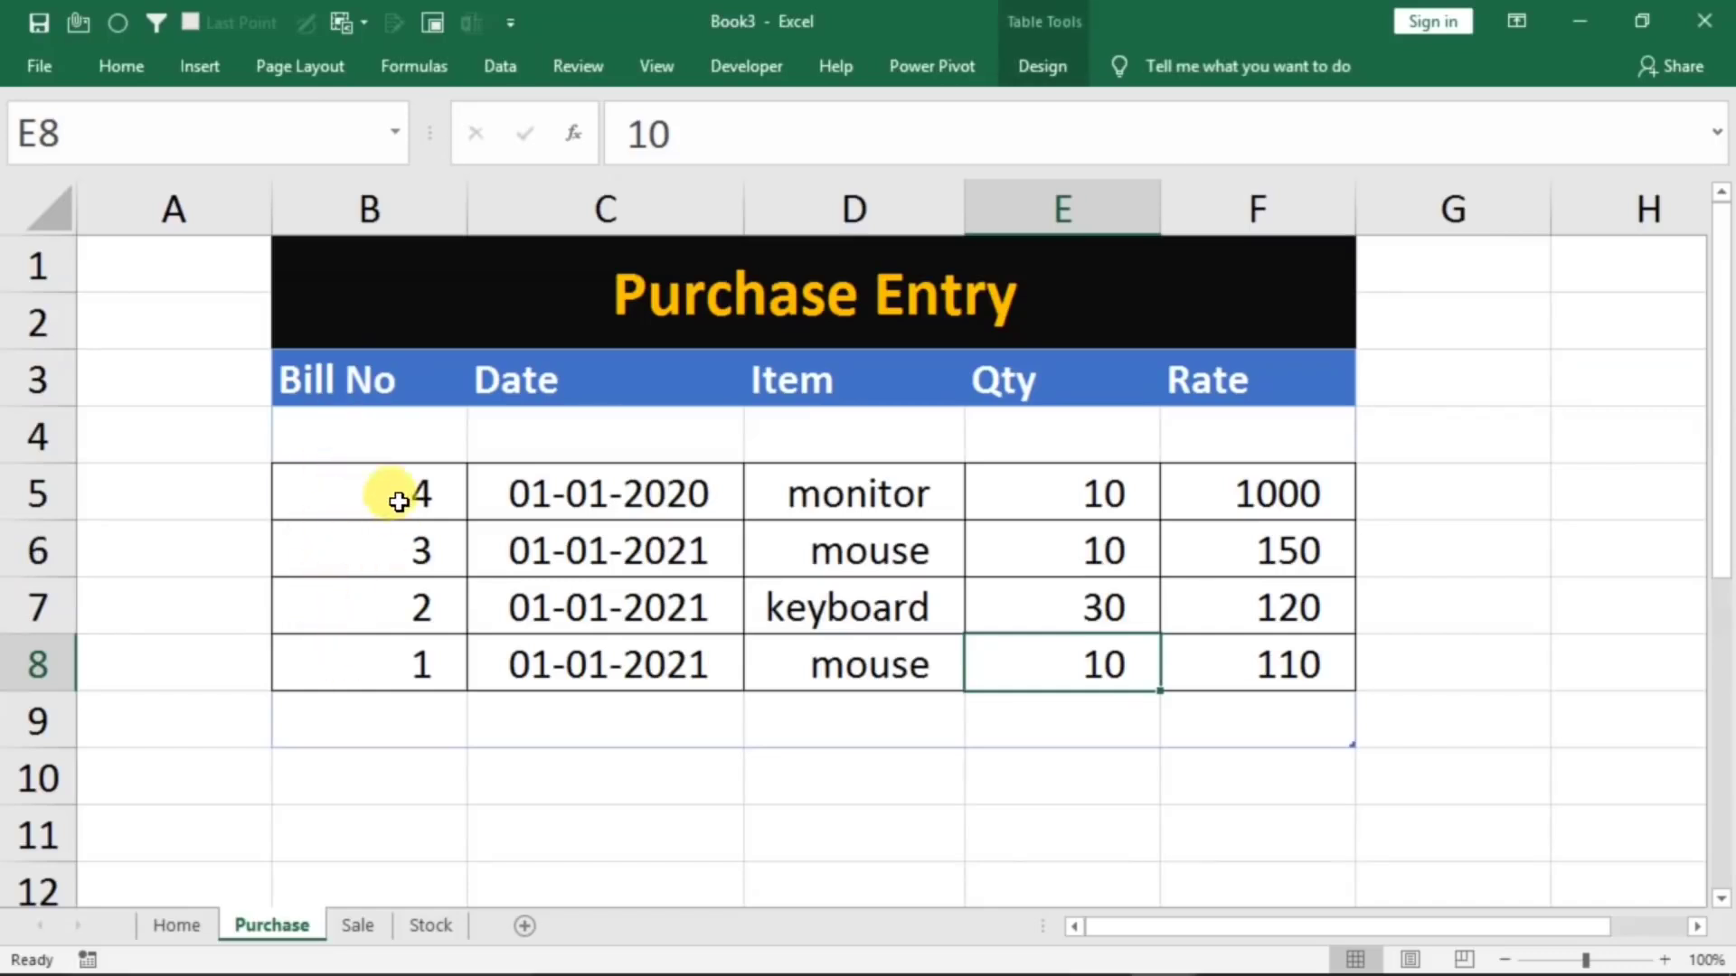
left_click(177, 924)
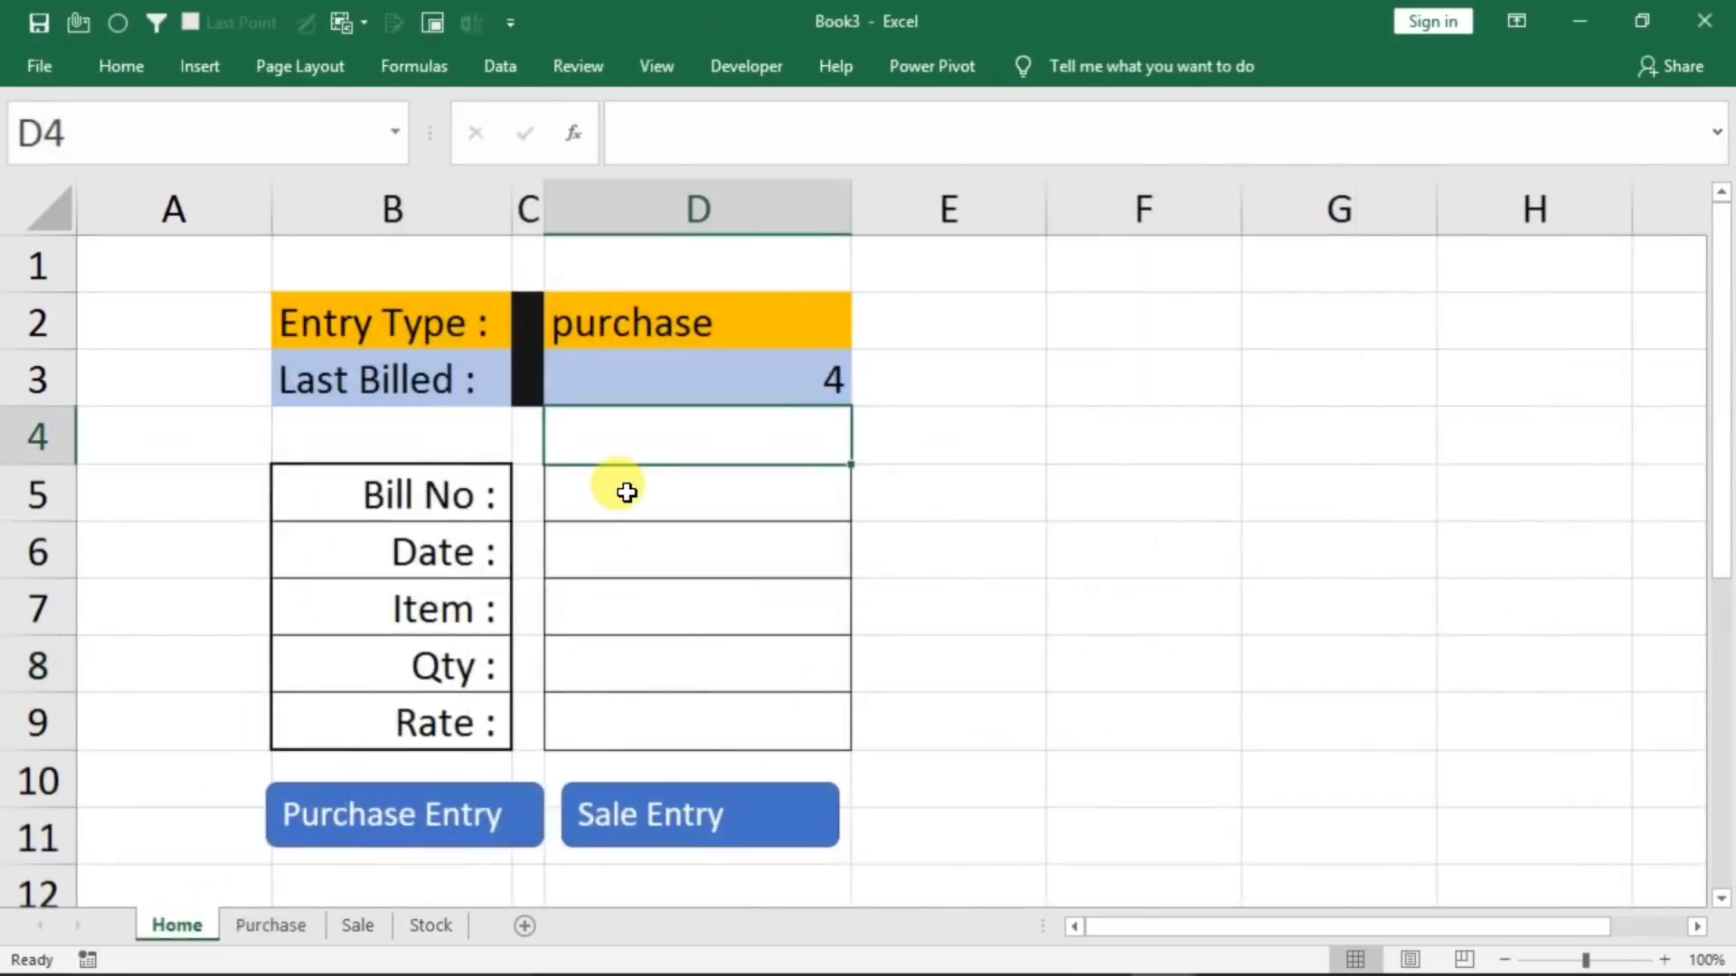
left_click(707, 389)
left_click(795, 312)
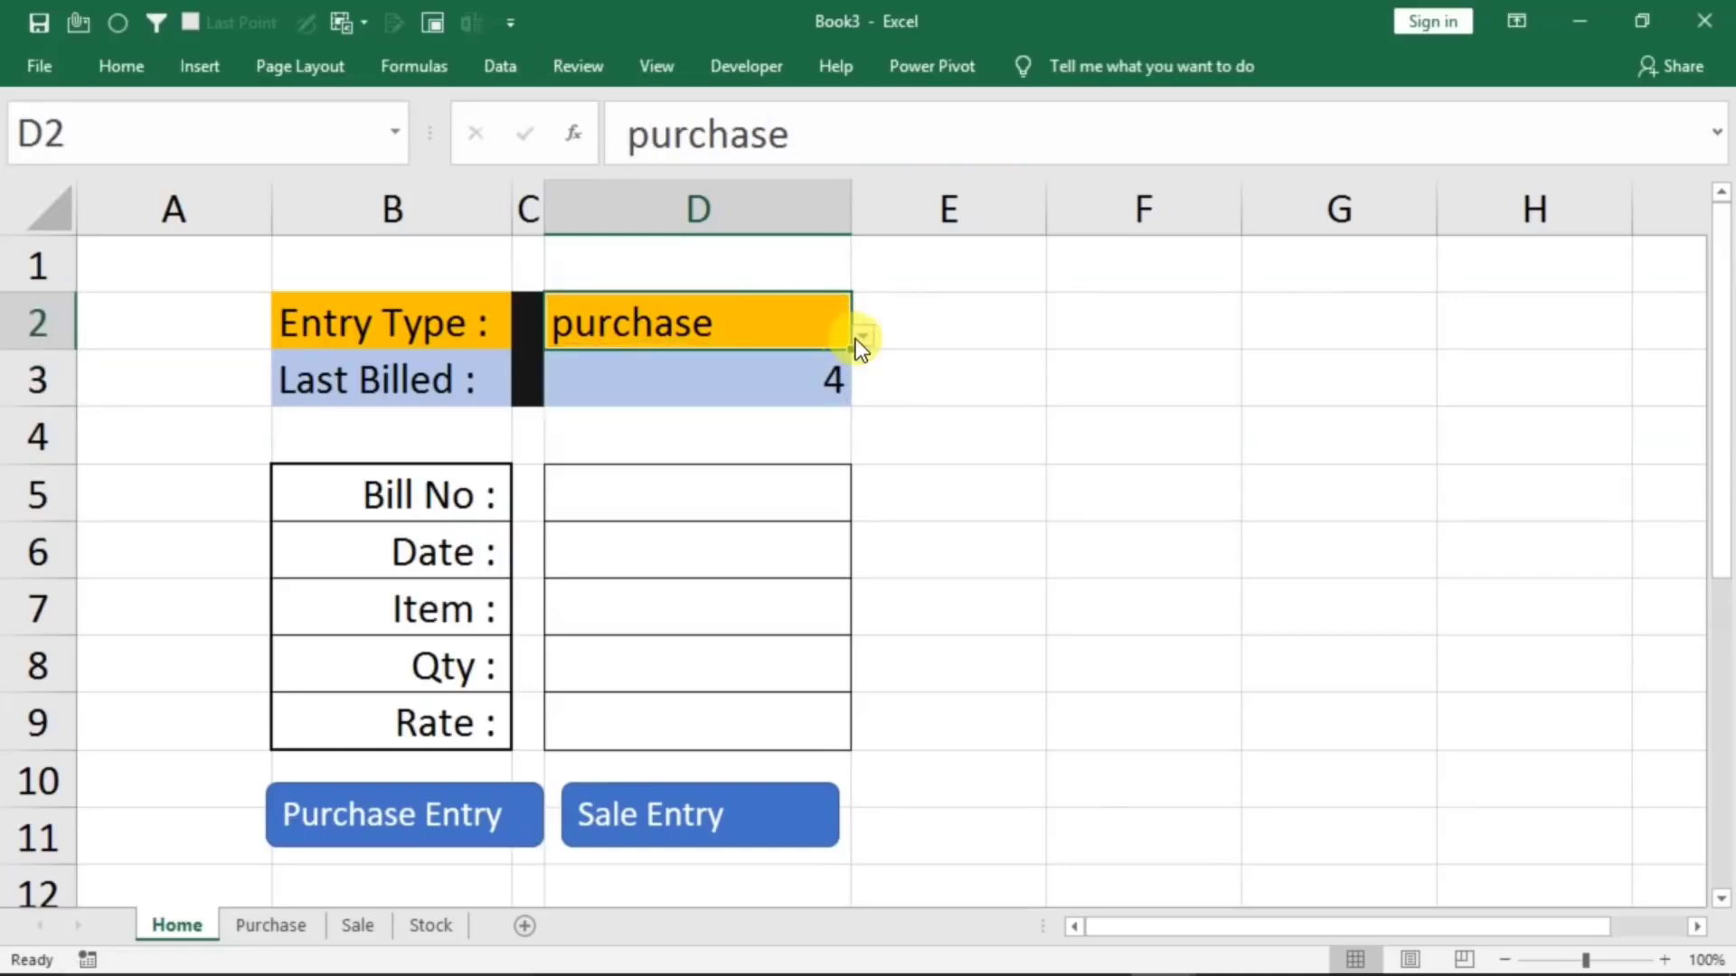
left_click(638, 357)
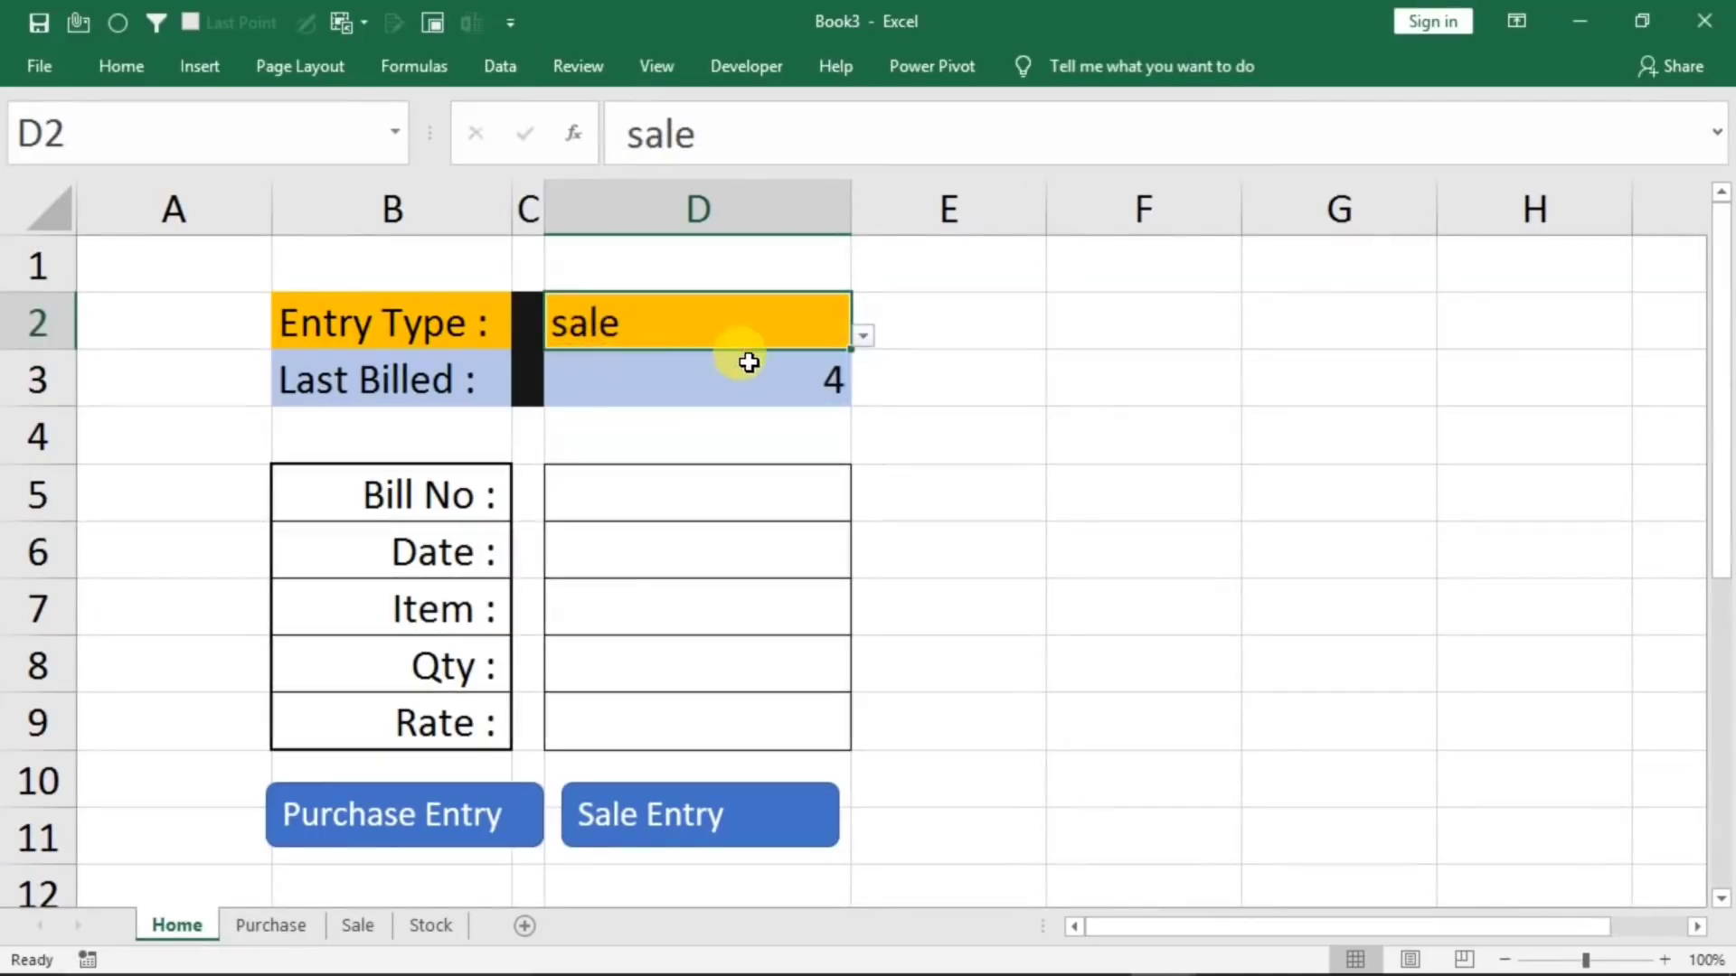
left_click(866, 338)
left_click(728, 374)
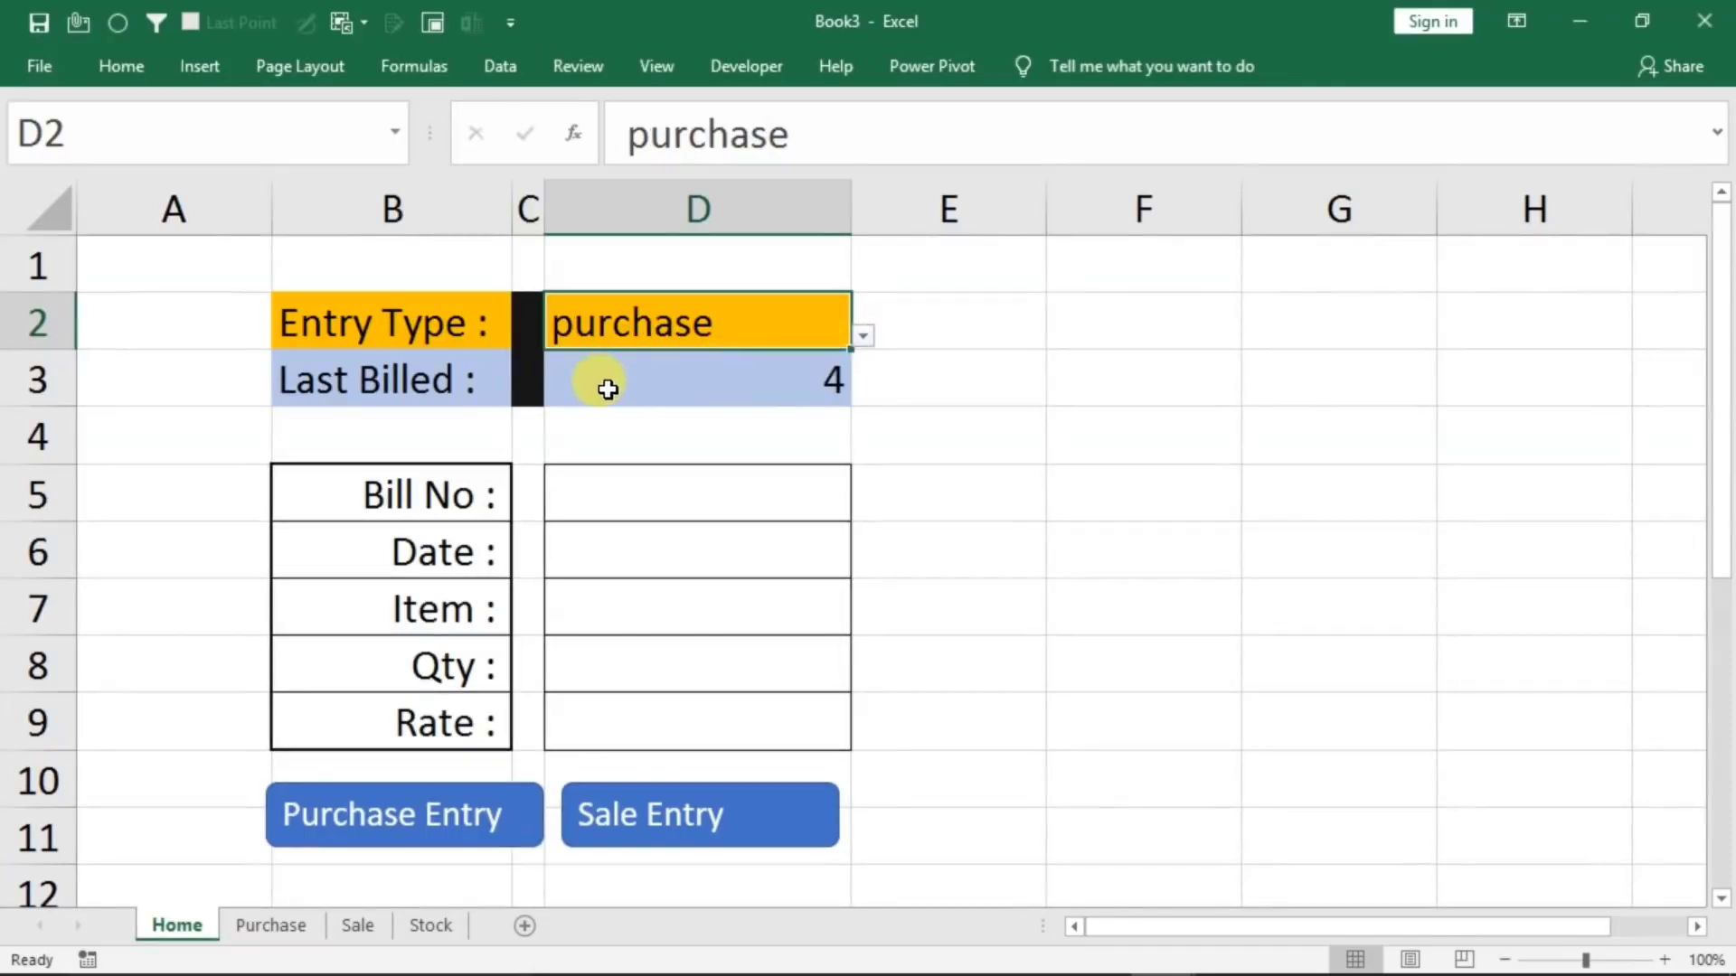
Begin wrapping the Last Billed formula in an IF that tests D2="purchase", with the existing MAX as its true value
double_click(671, 381)
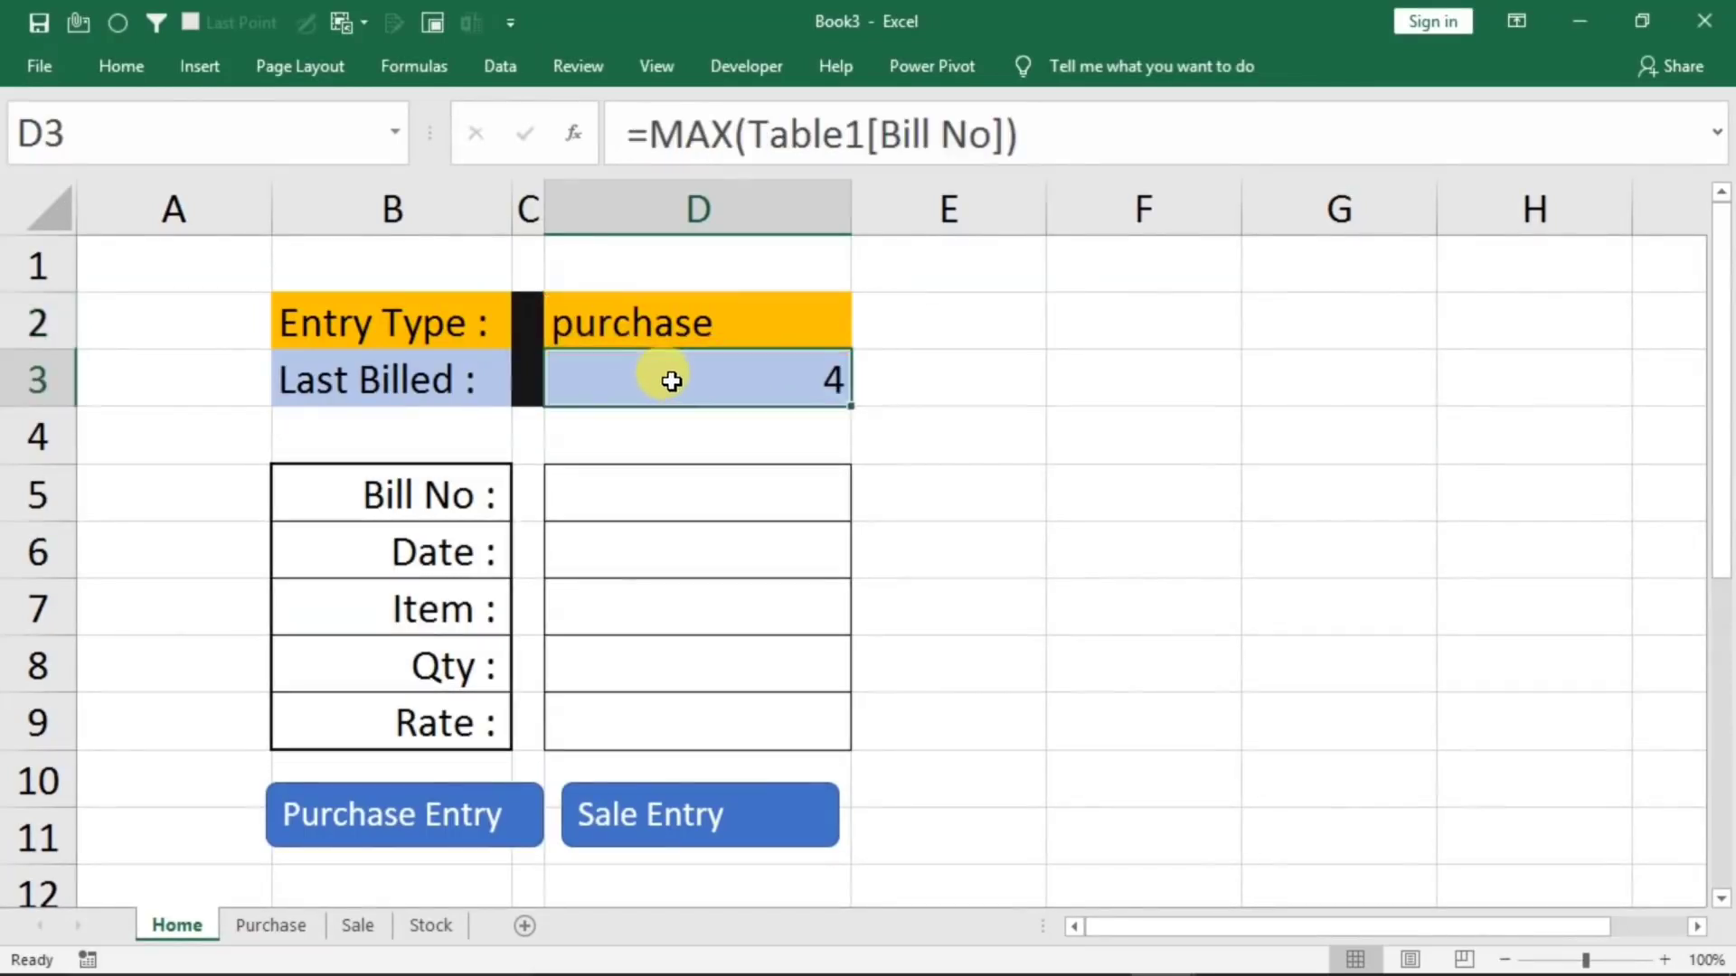
left_click(579, 377)
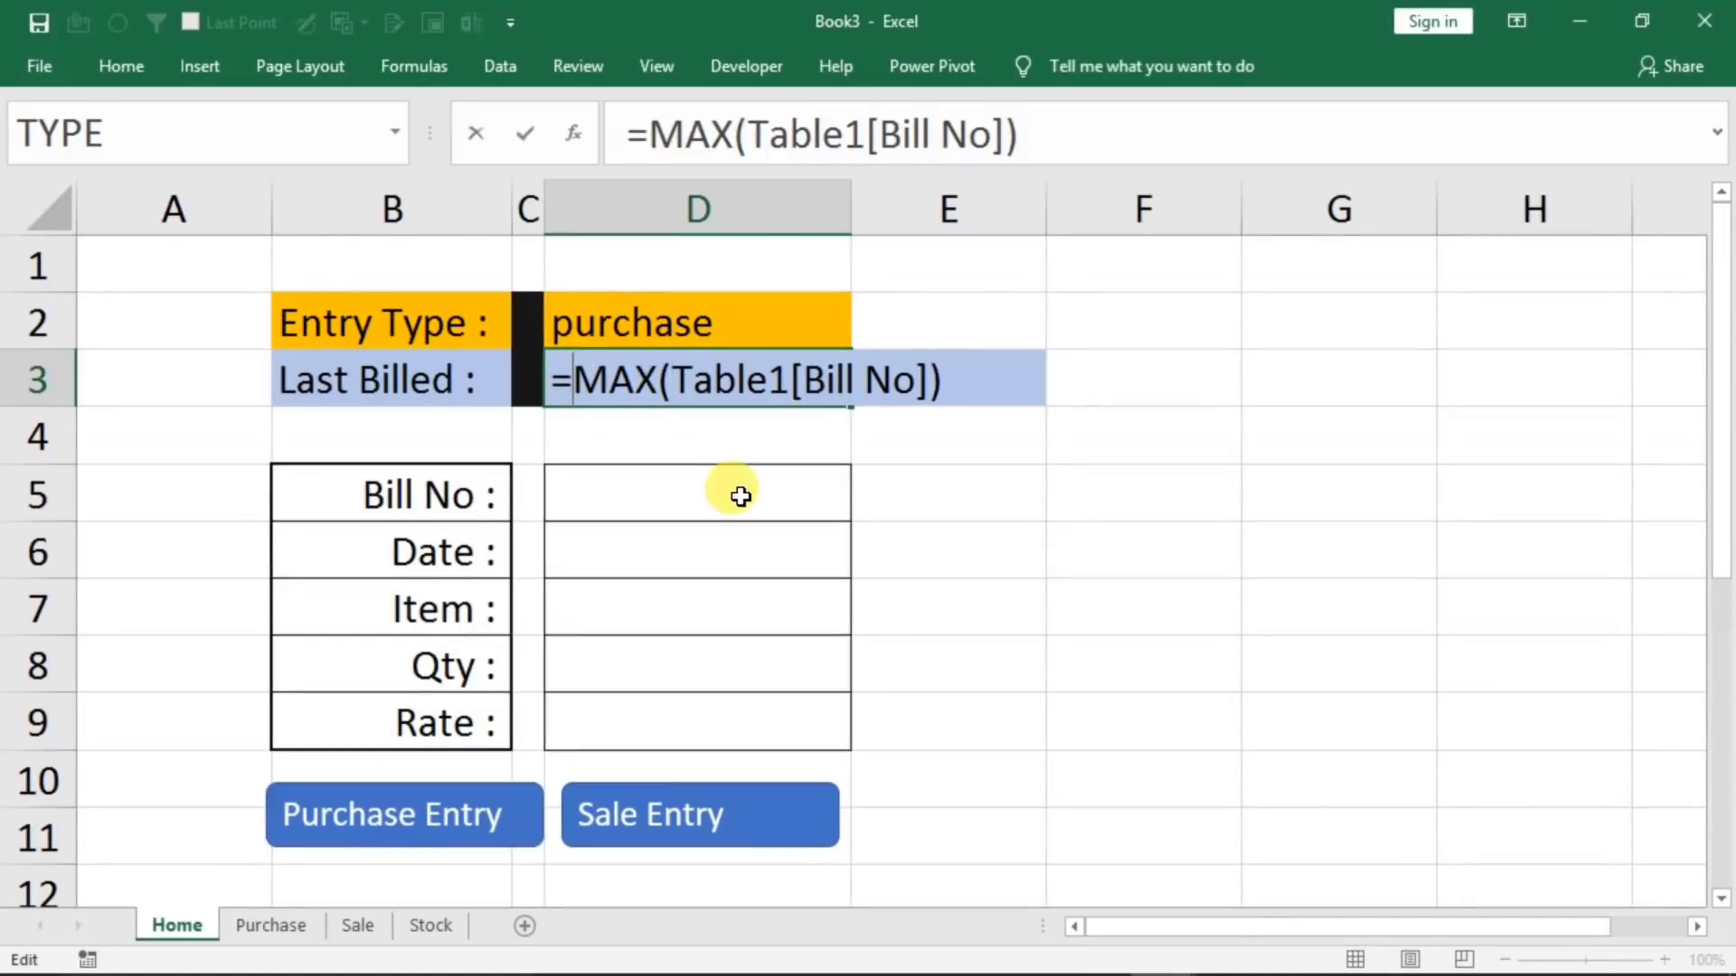
type("if(")
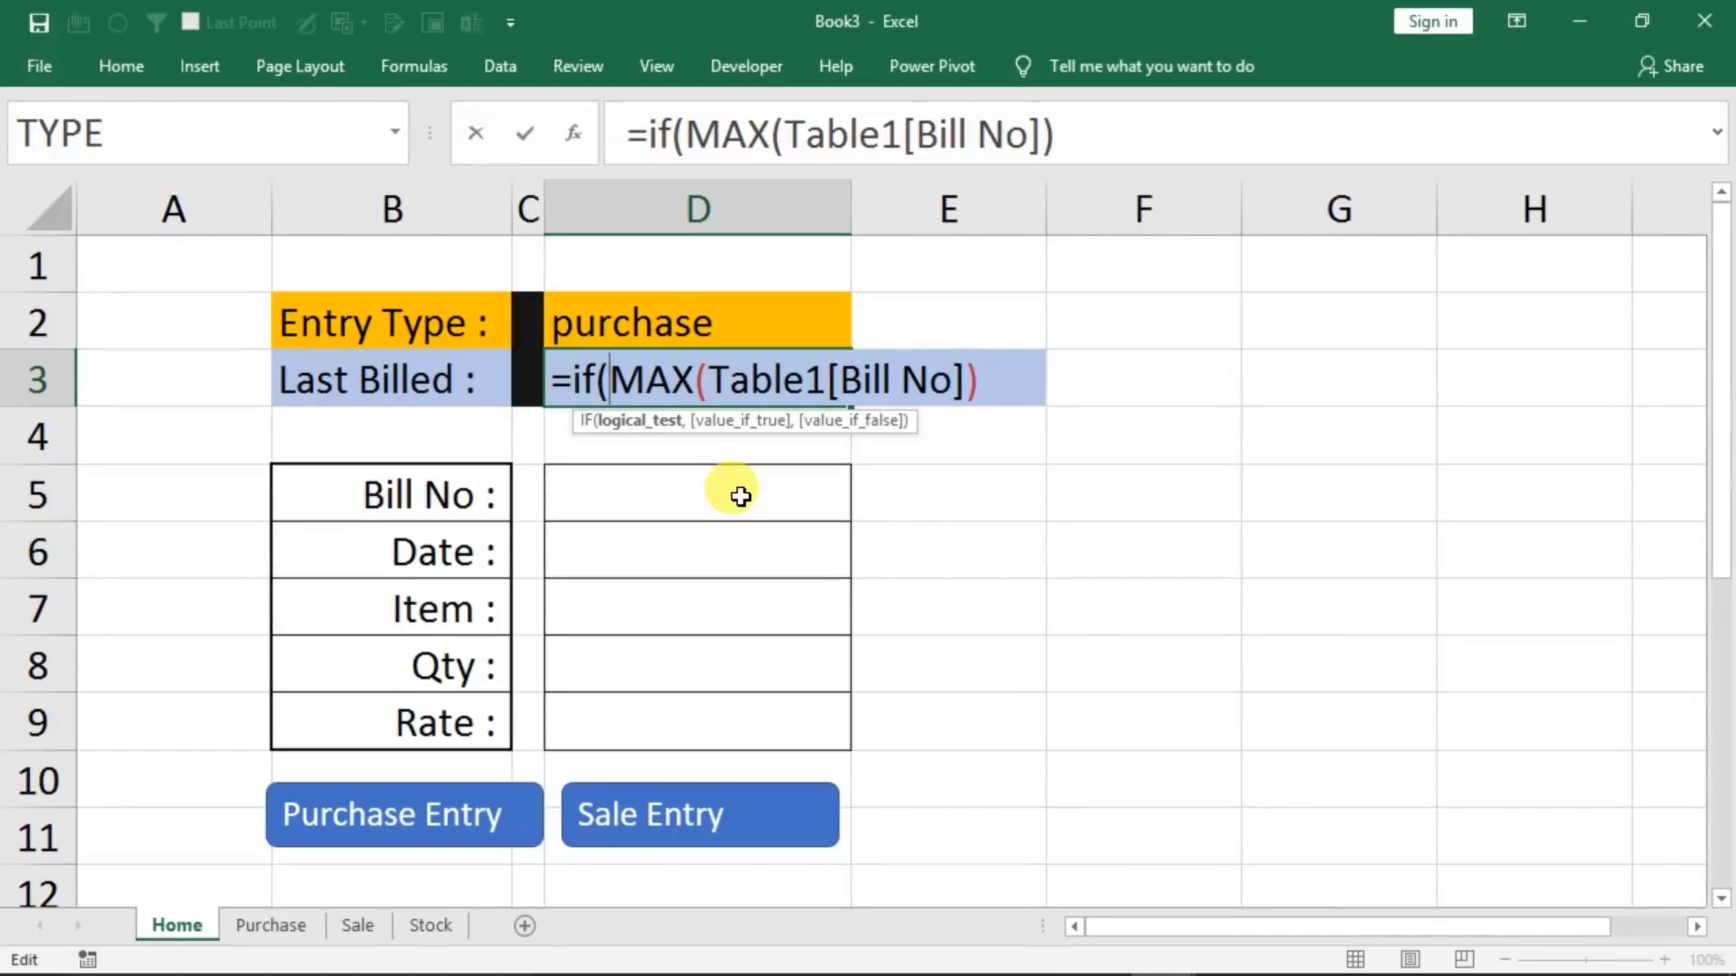
left_click(597, 323)
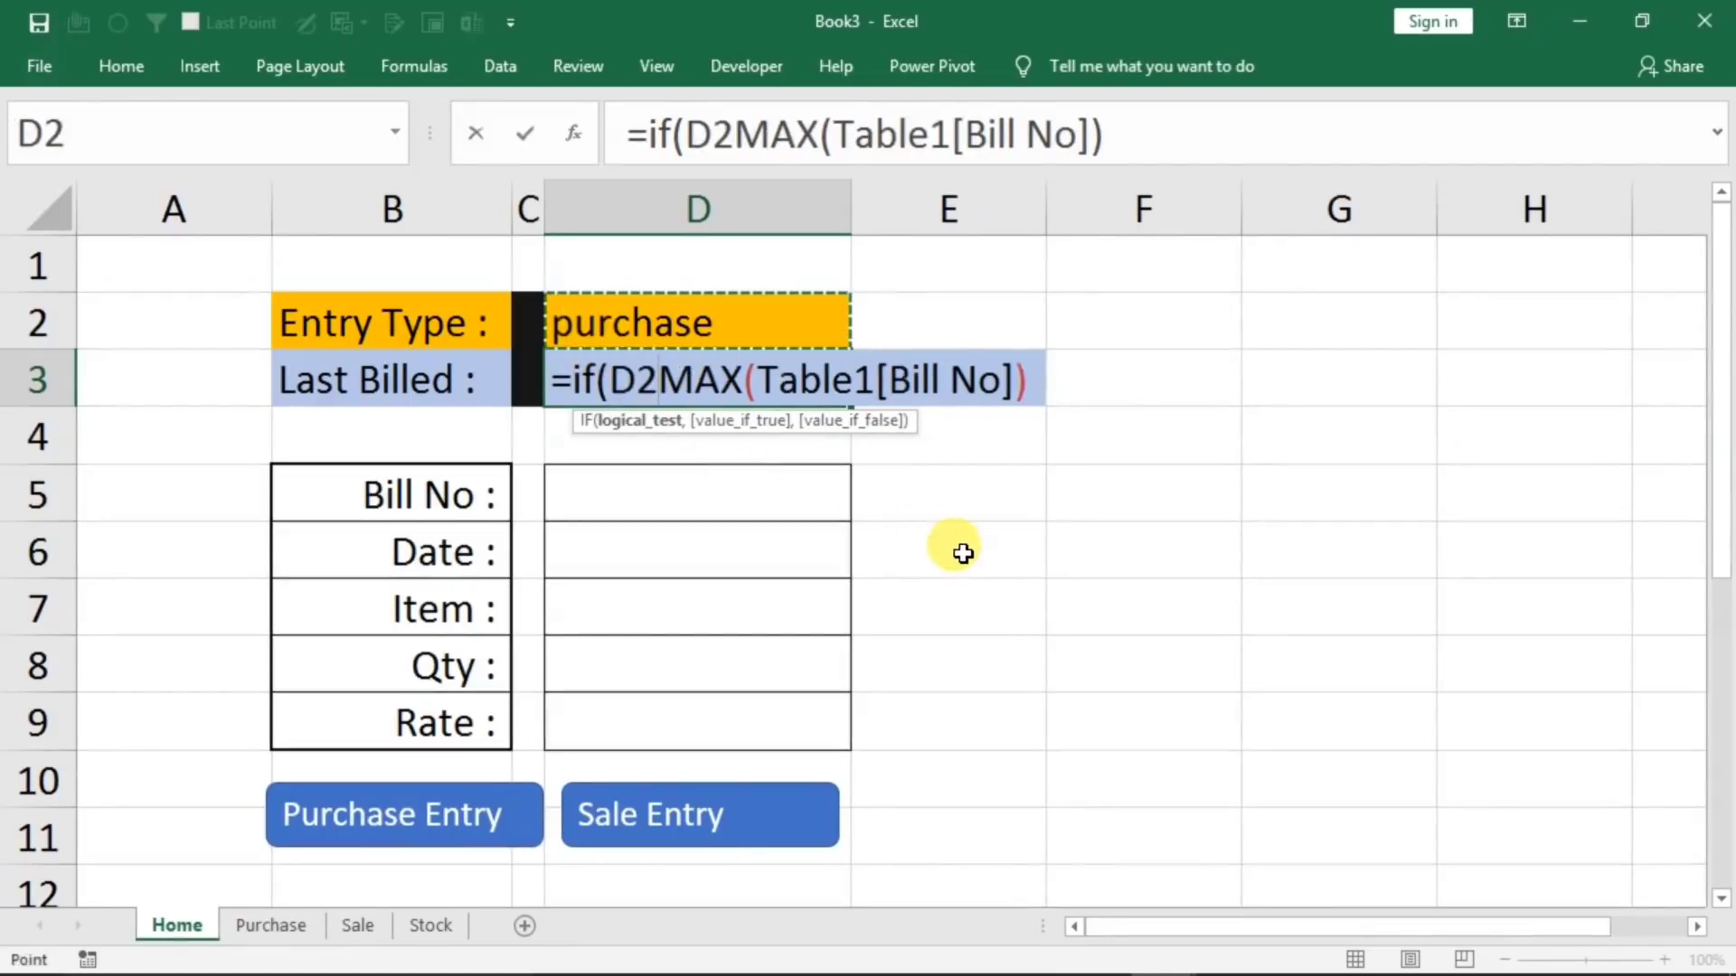
type("=\"pu")
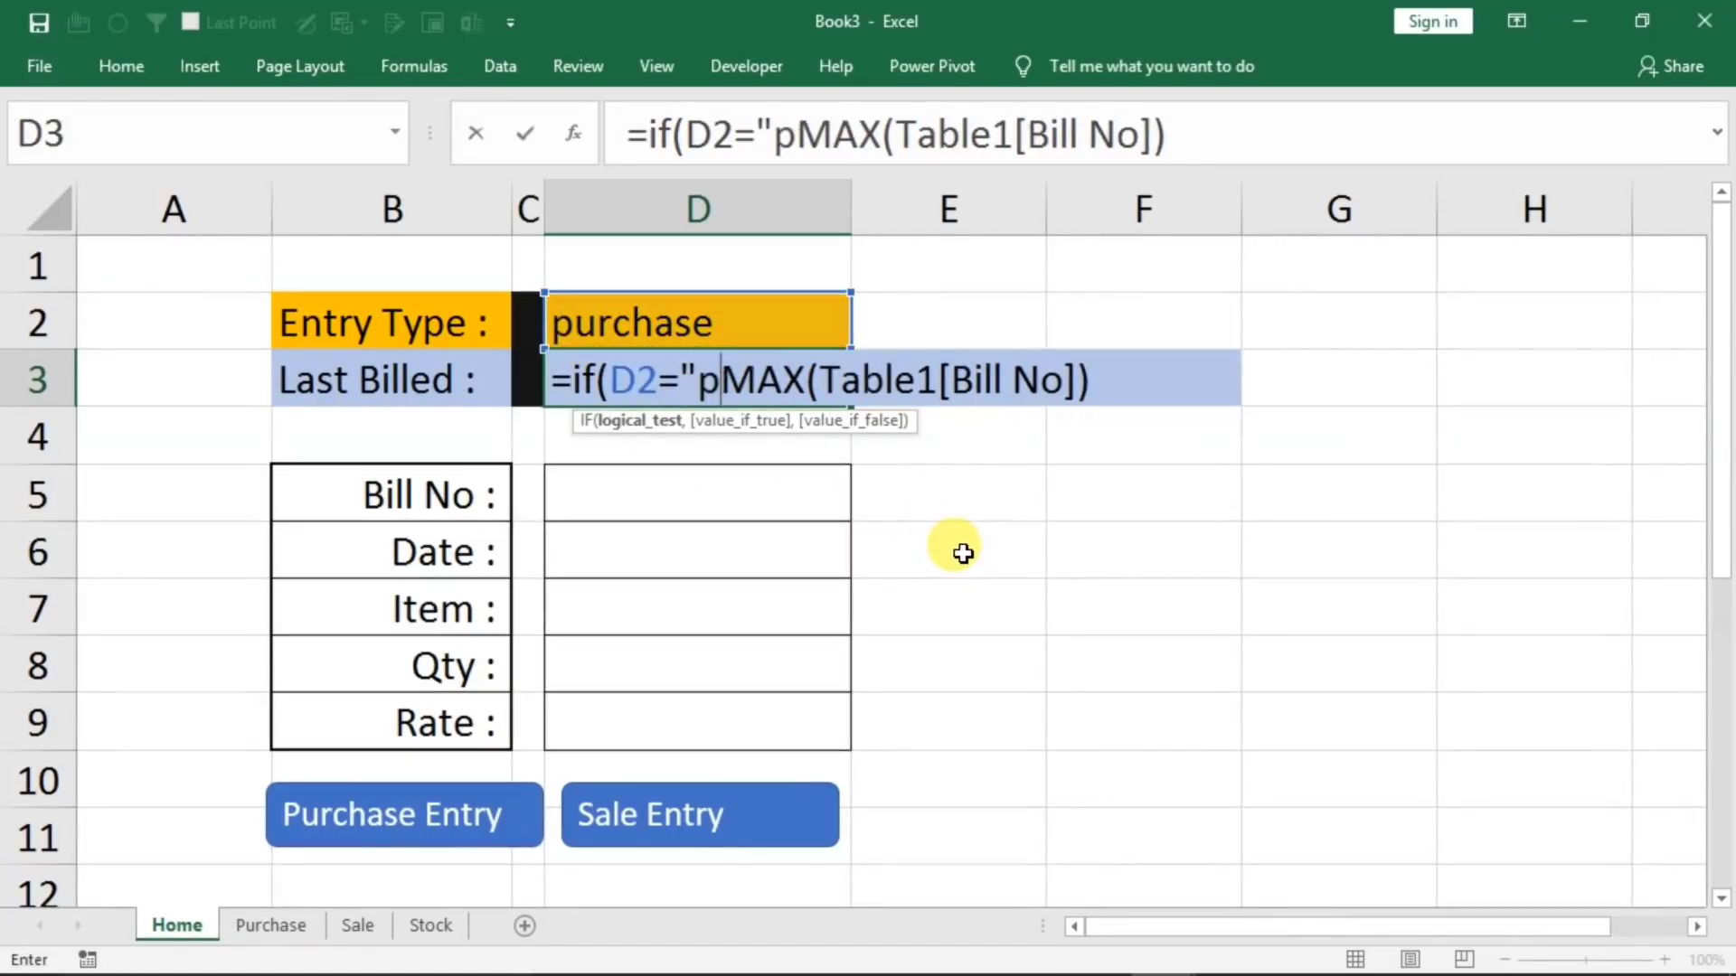
type("rchase")
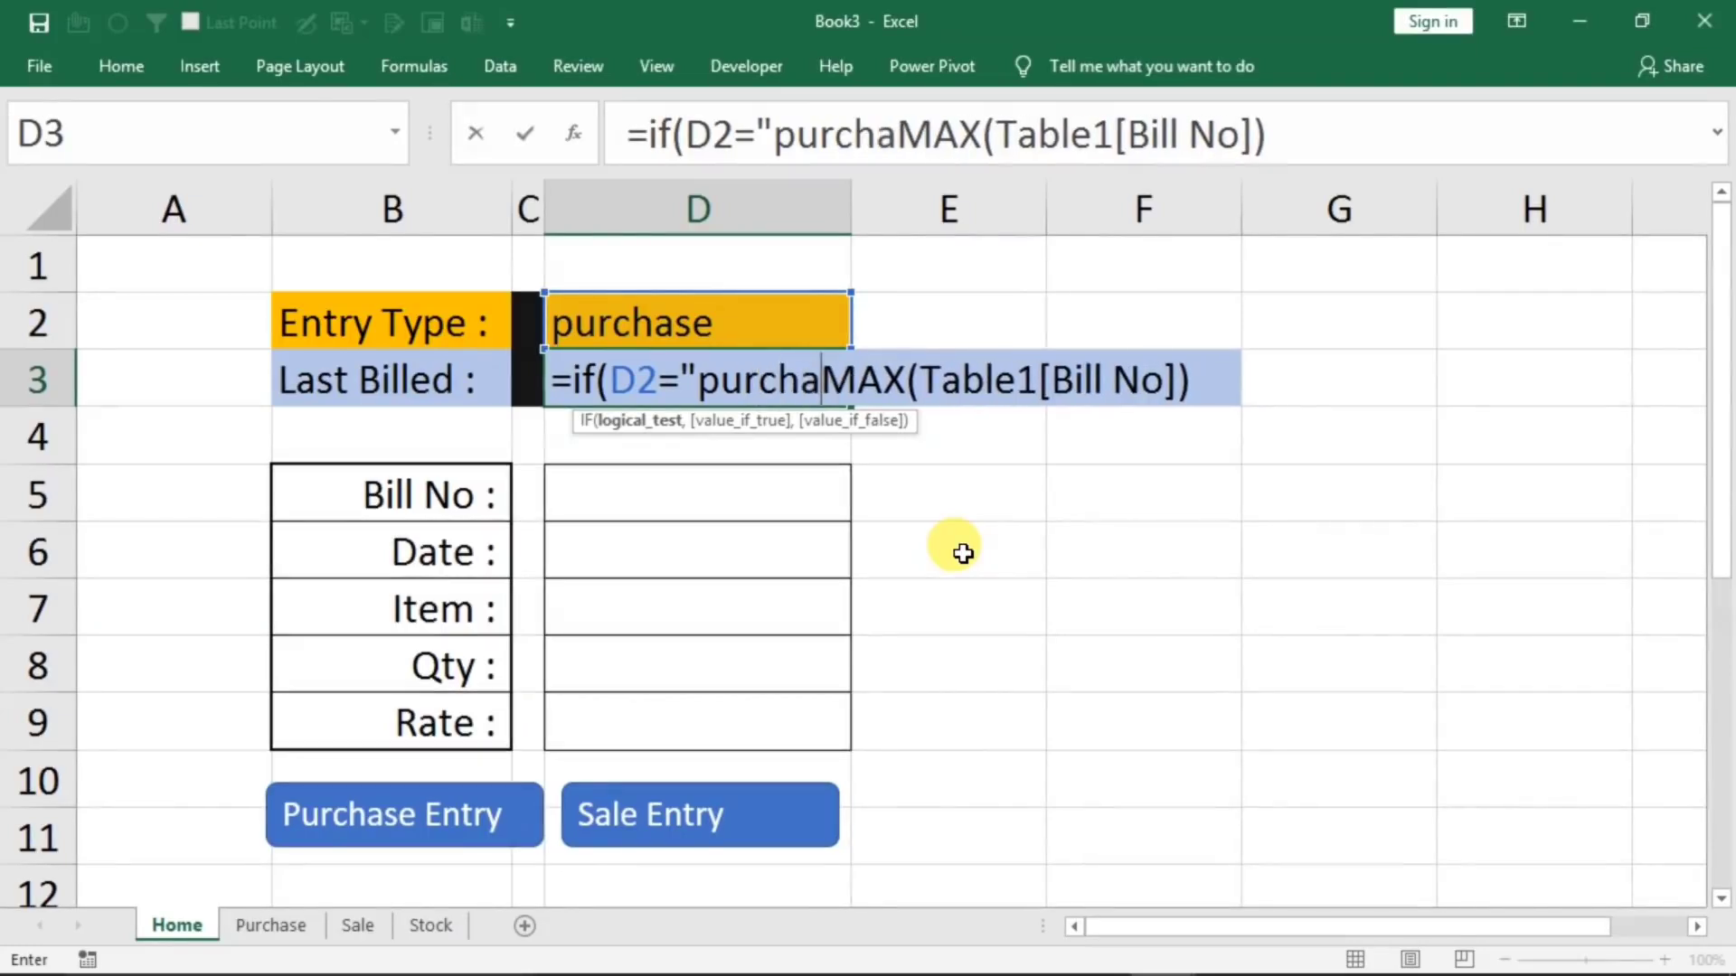
type("\"")
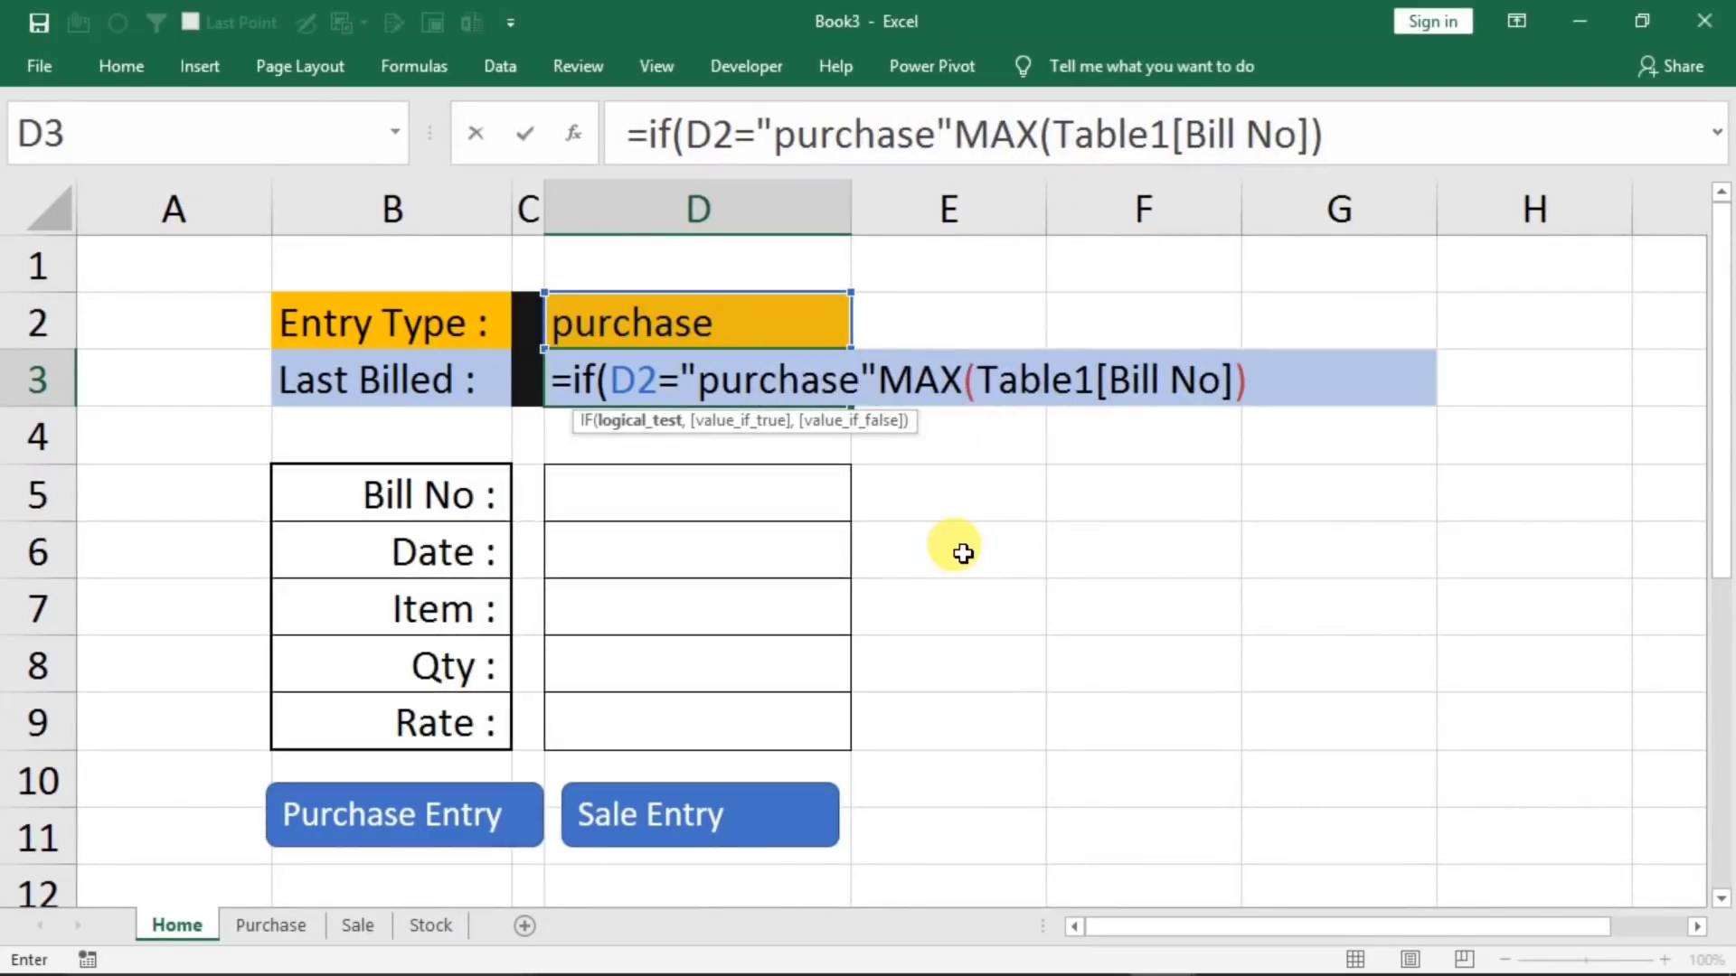
type(",")
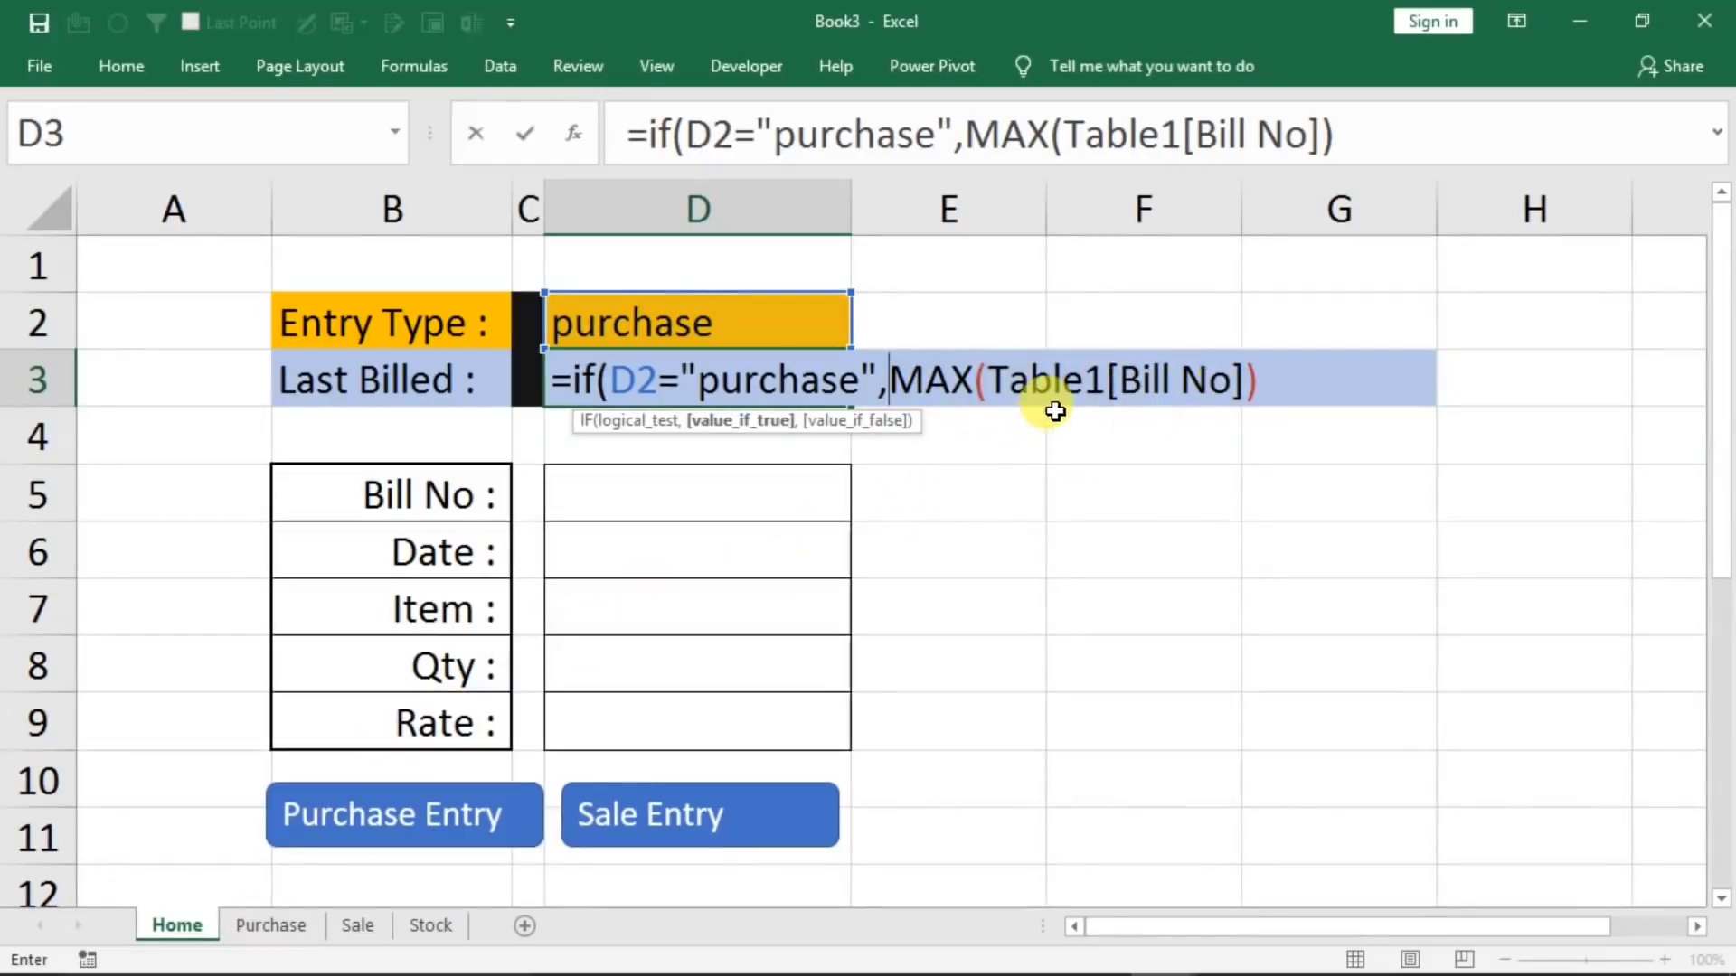
Complete the Last Billed IF formula with MAX of the Sale table's Bill No column as its false value
type(",max(")
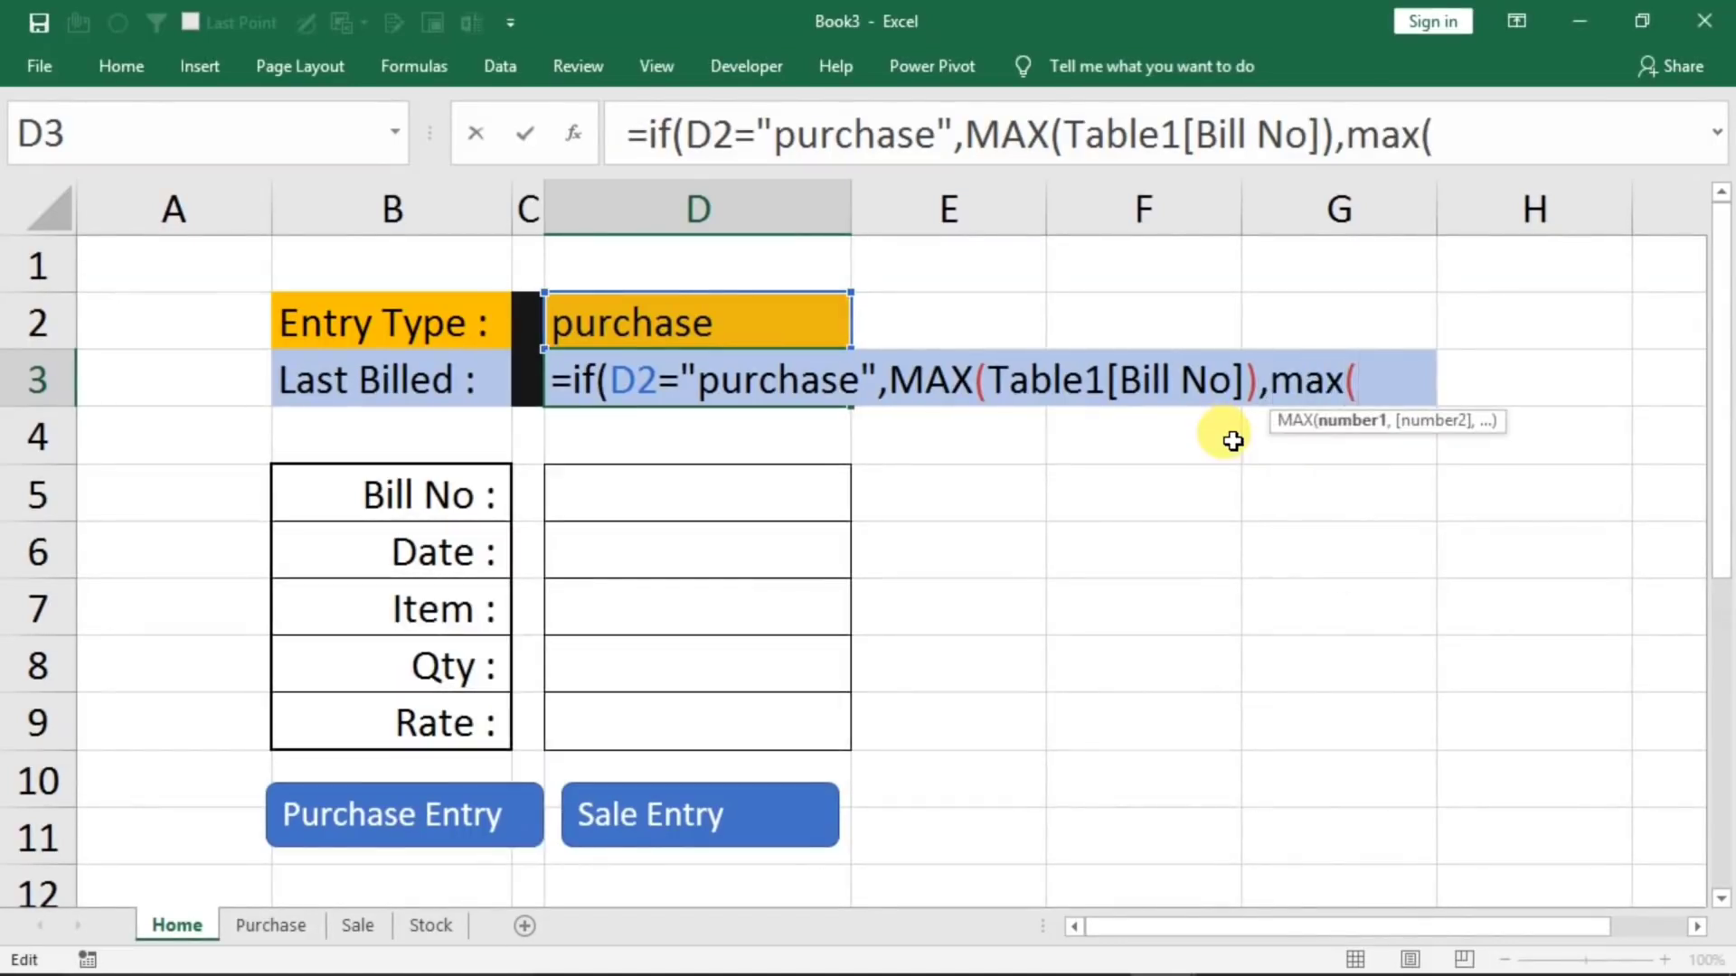
left_click(353, 924)
left_click(395, 423)
left_click_drag(396, 423, 371, 535)
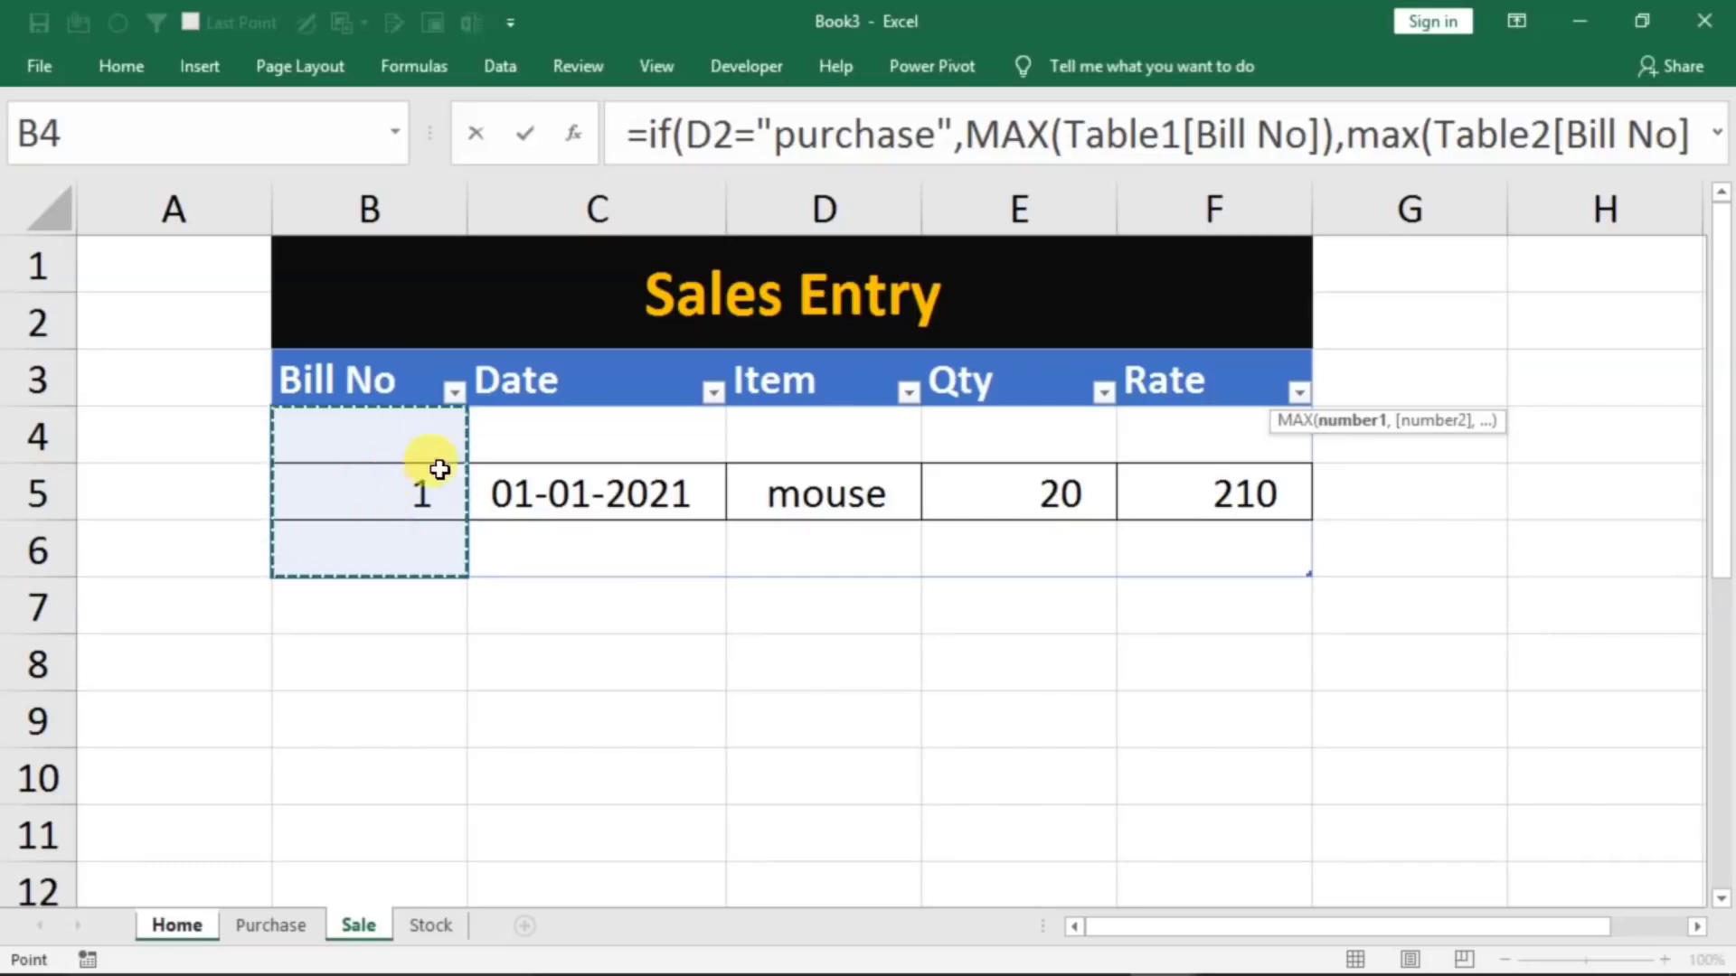
left_click(1285, 135)
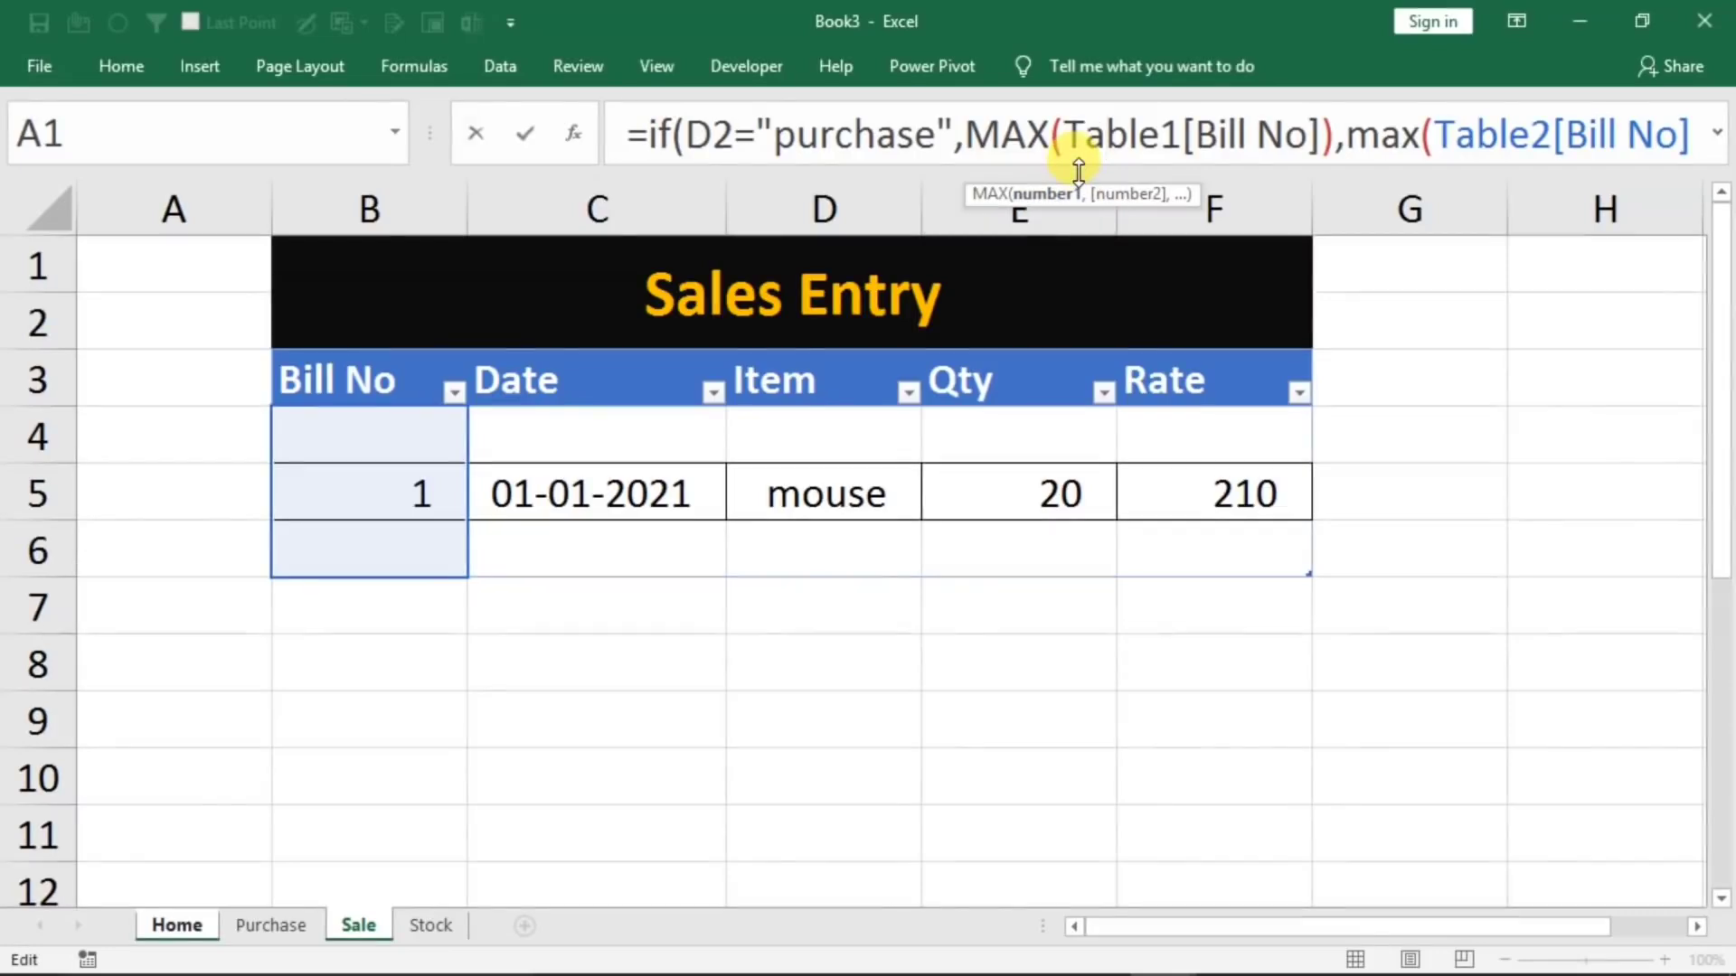
left_click_drag(1066, 168, 1067, 237)
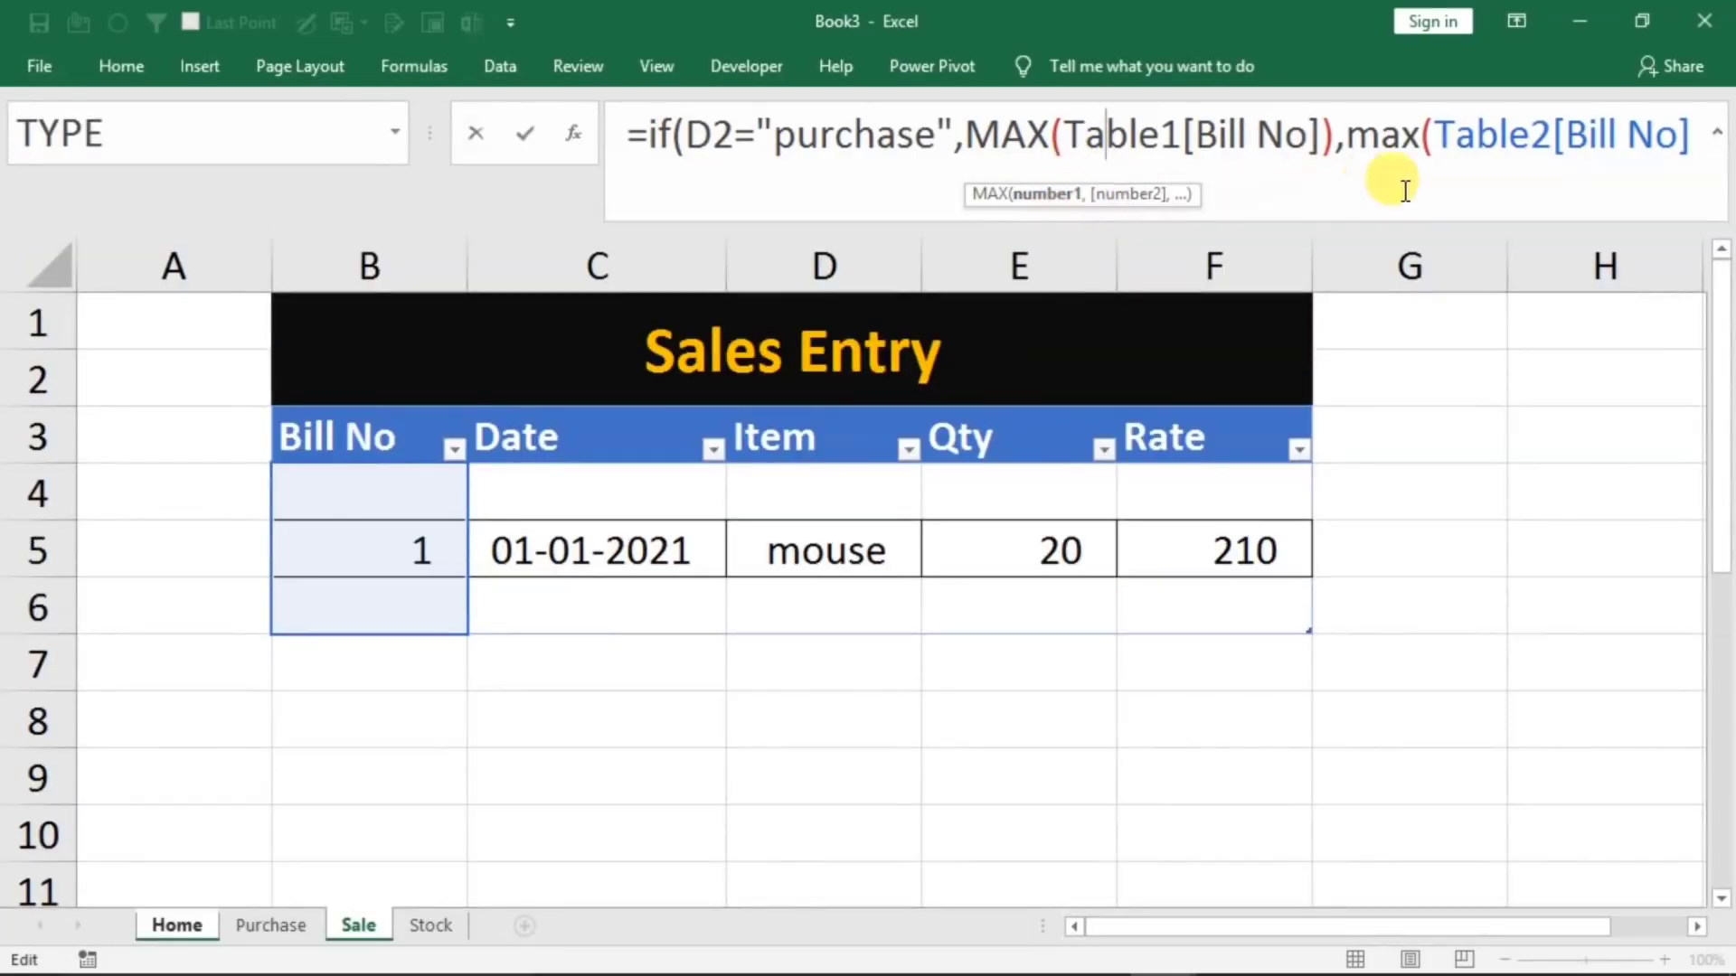
left_click(1687, 145)
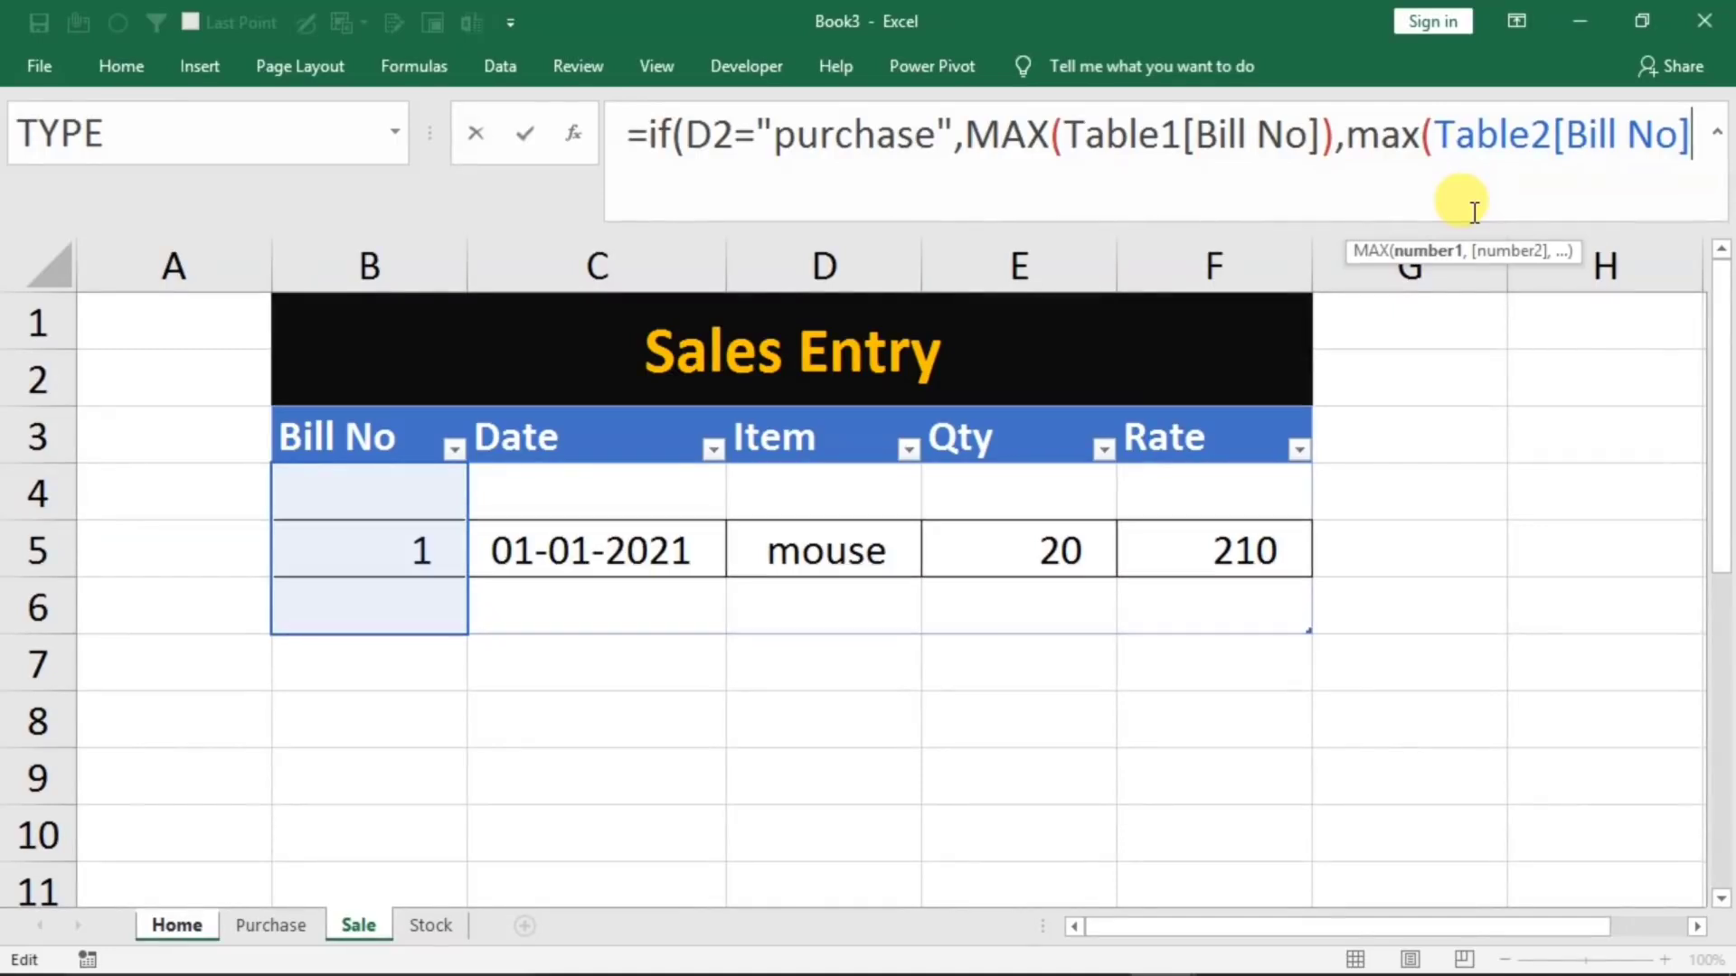
type("))")
key("Return")
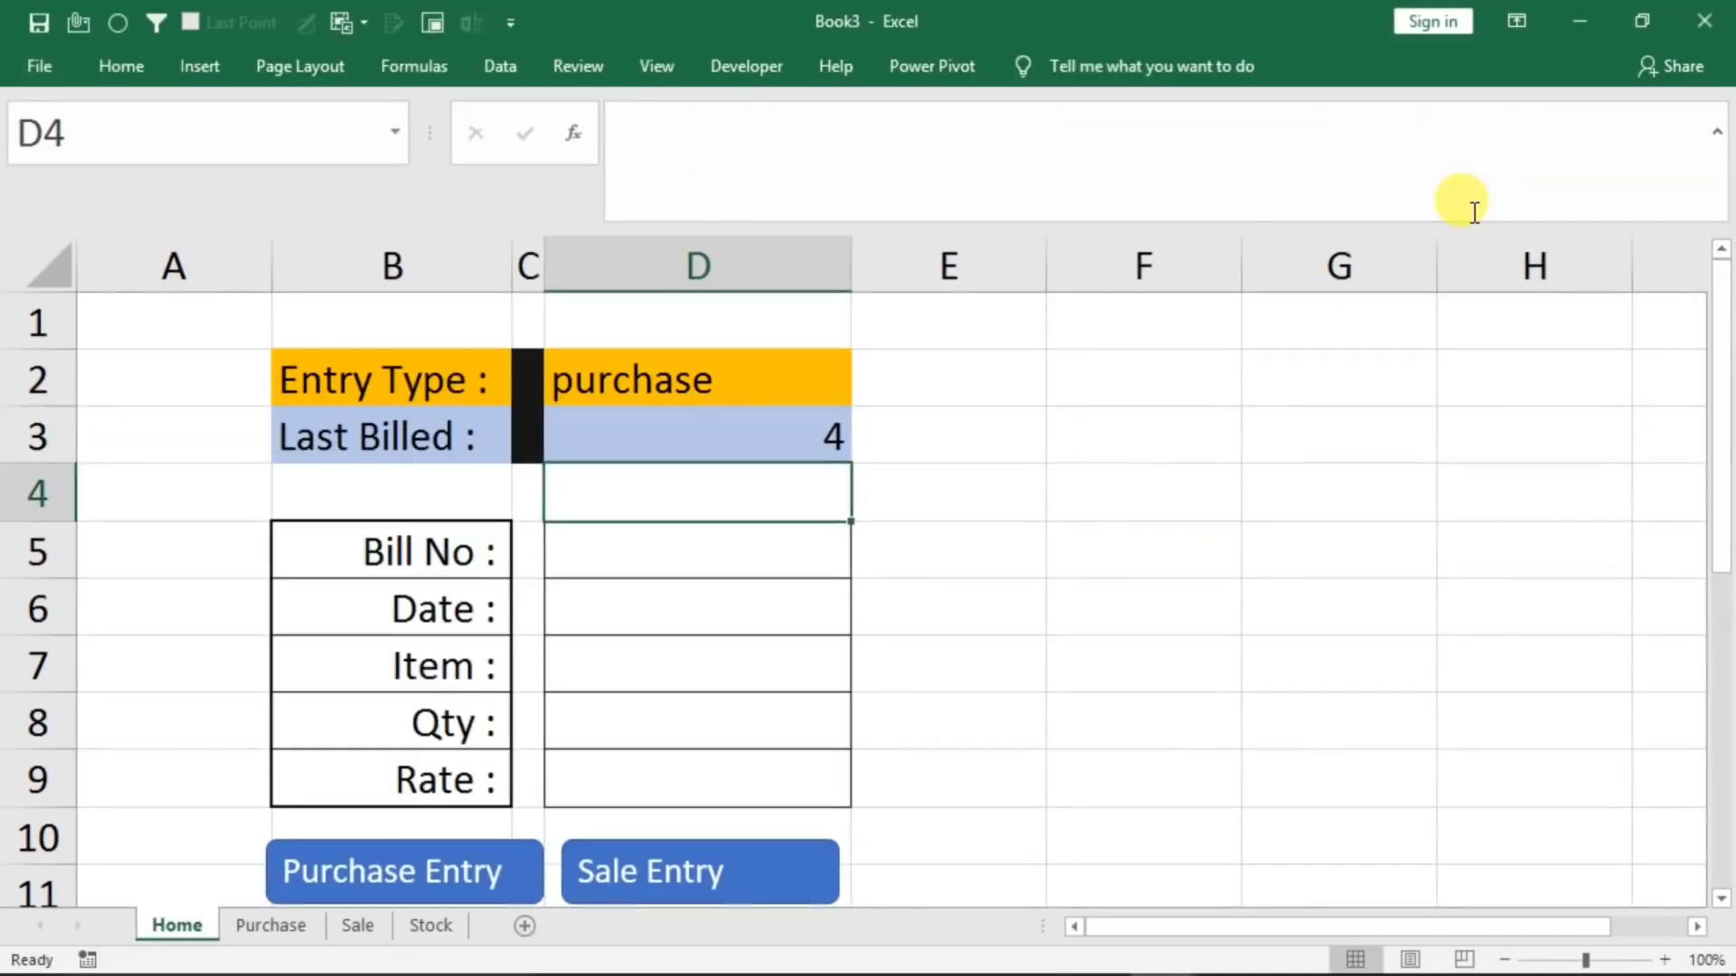
Set the Entry Type to sale and check Last Billed against the Sale sheet's bill number, returning to Home's Bill No cell
left_click(814, 380)
left_click(862, 392)
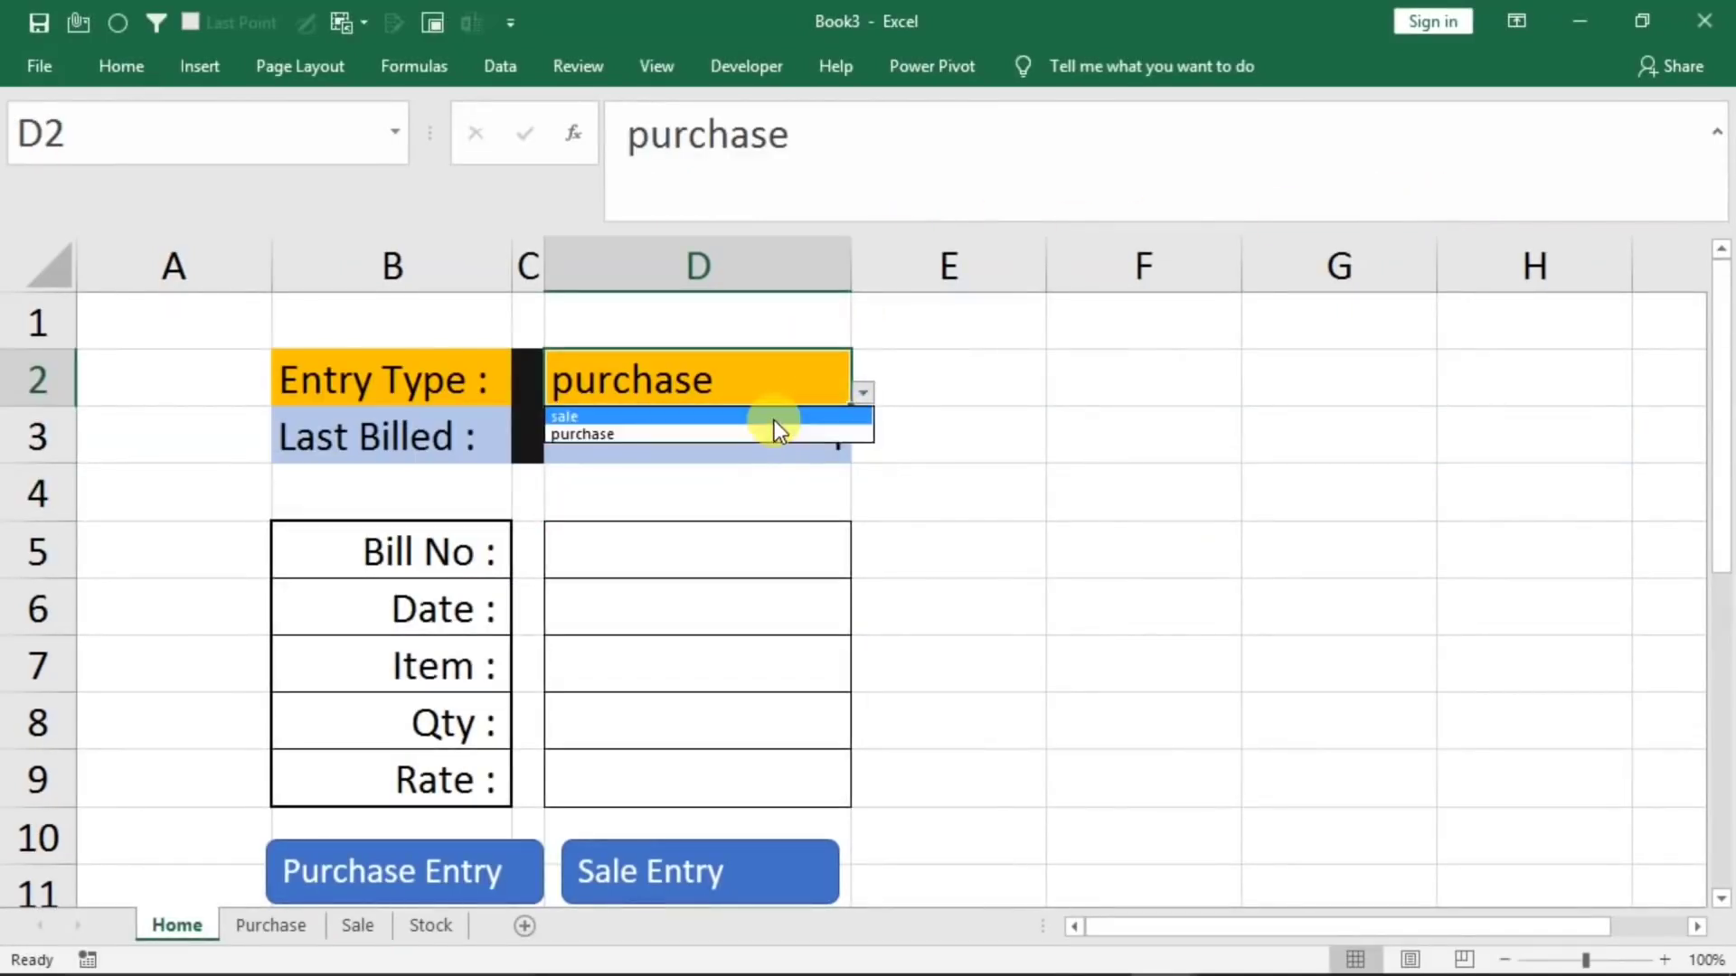
left_click(773, 417)
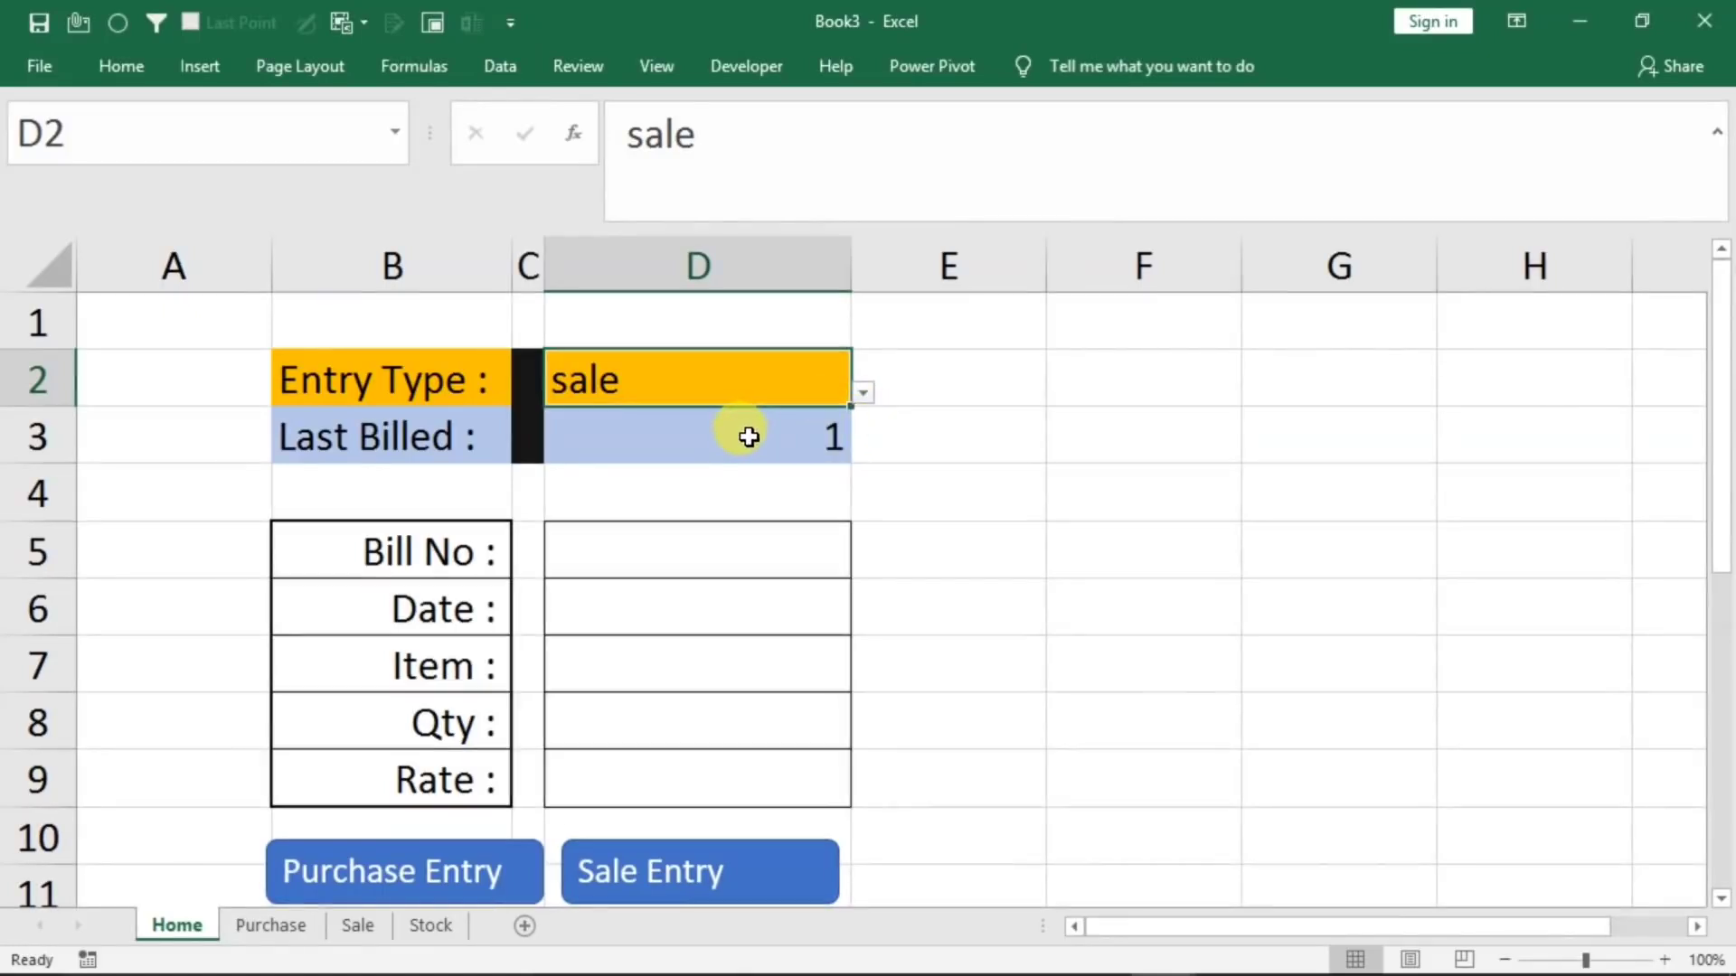
left_click(358, 924)
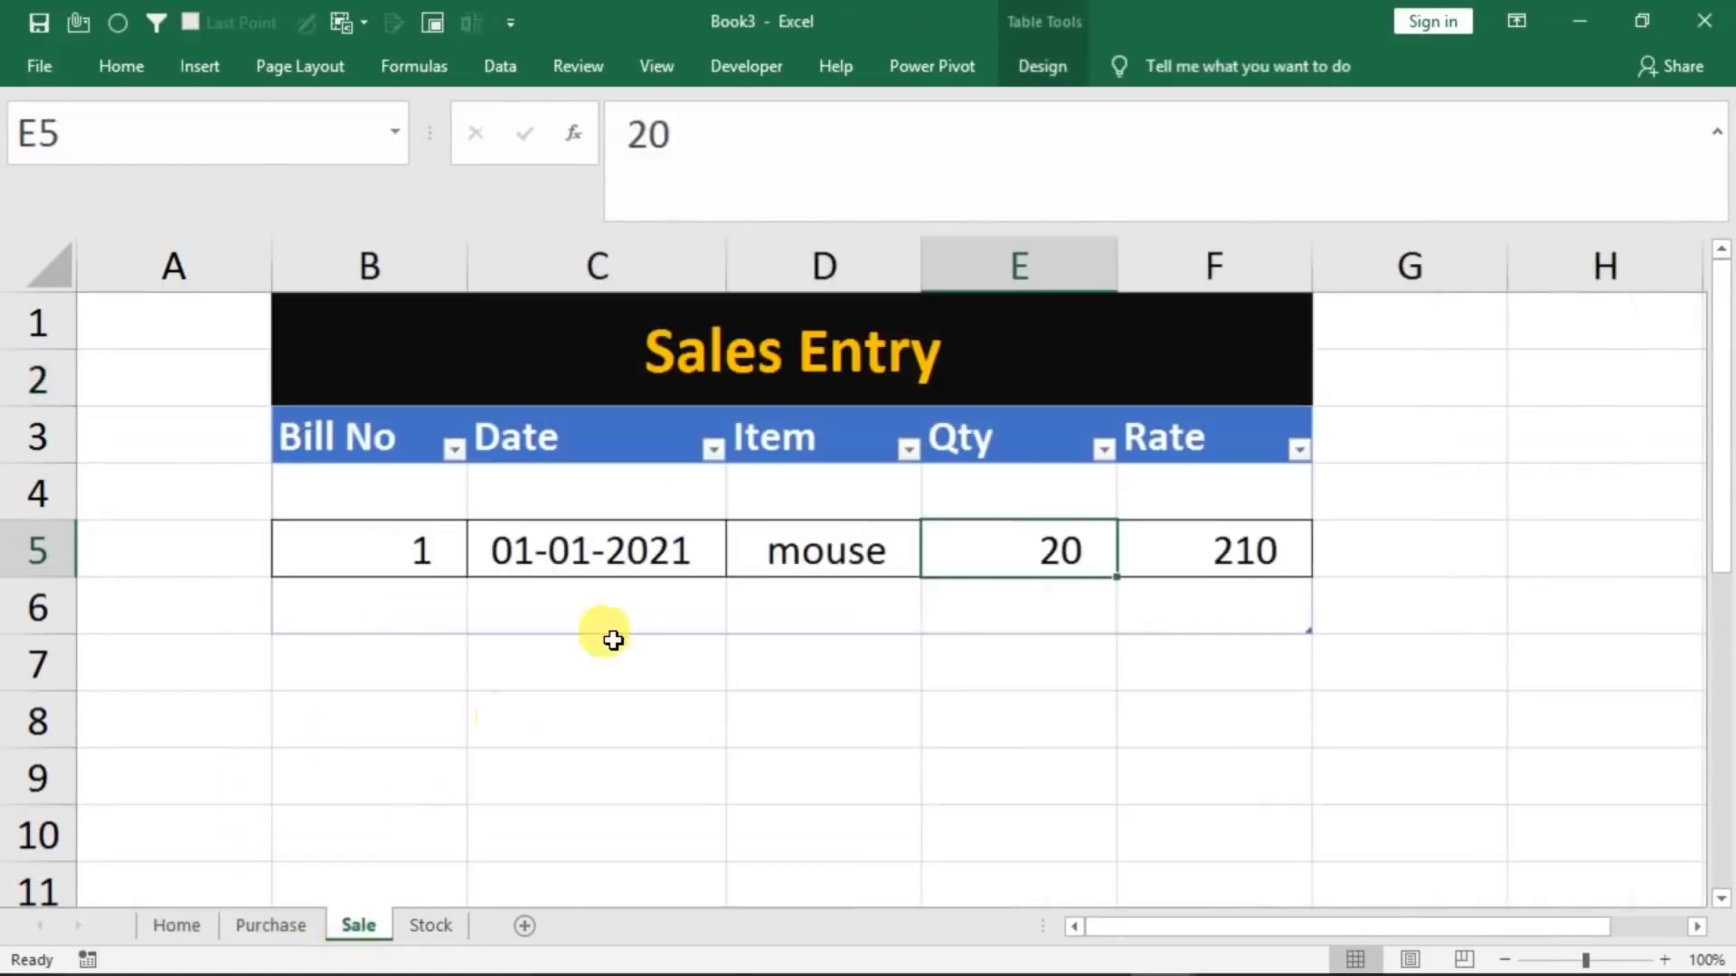
left_click(177, 925)
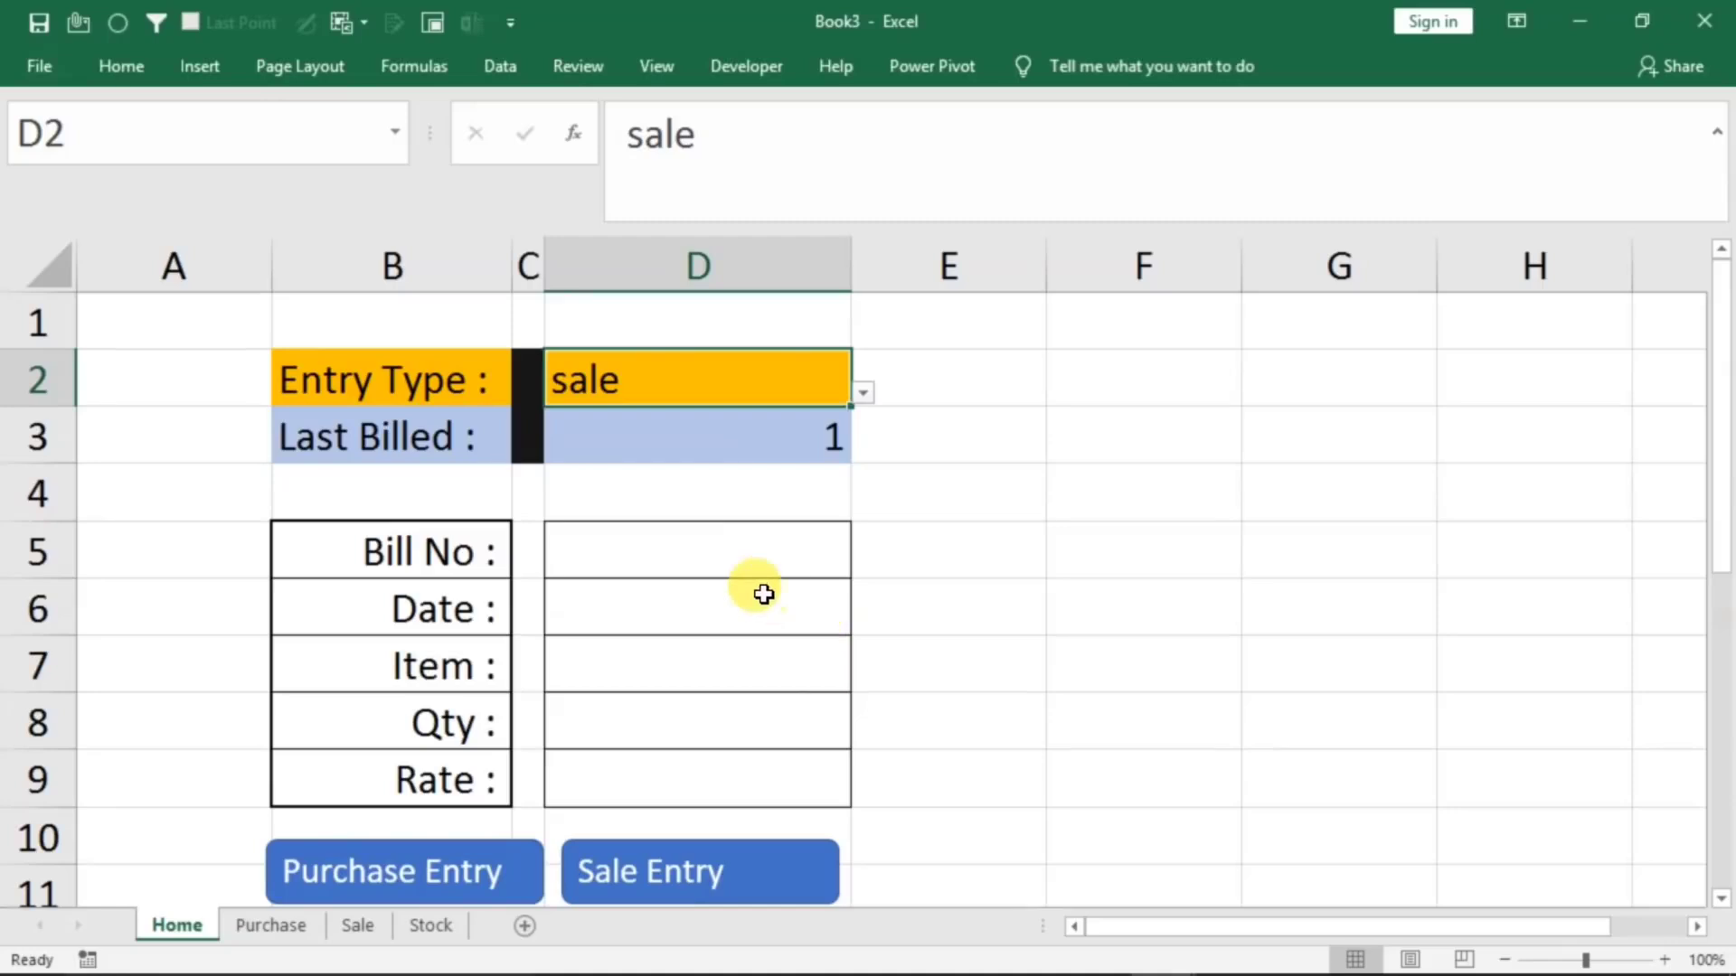
left_click(721, 556)
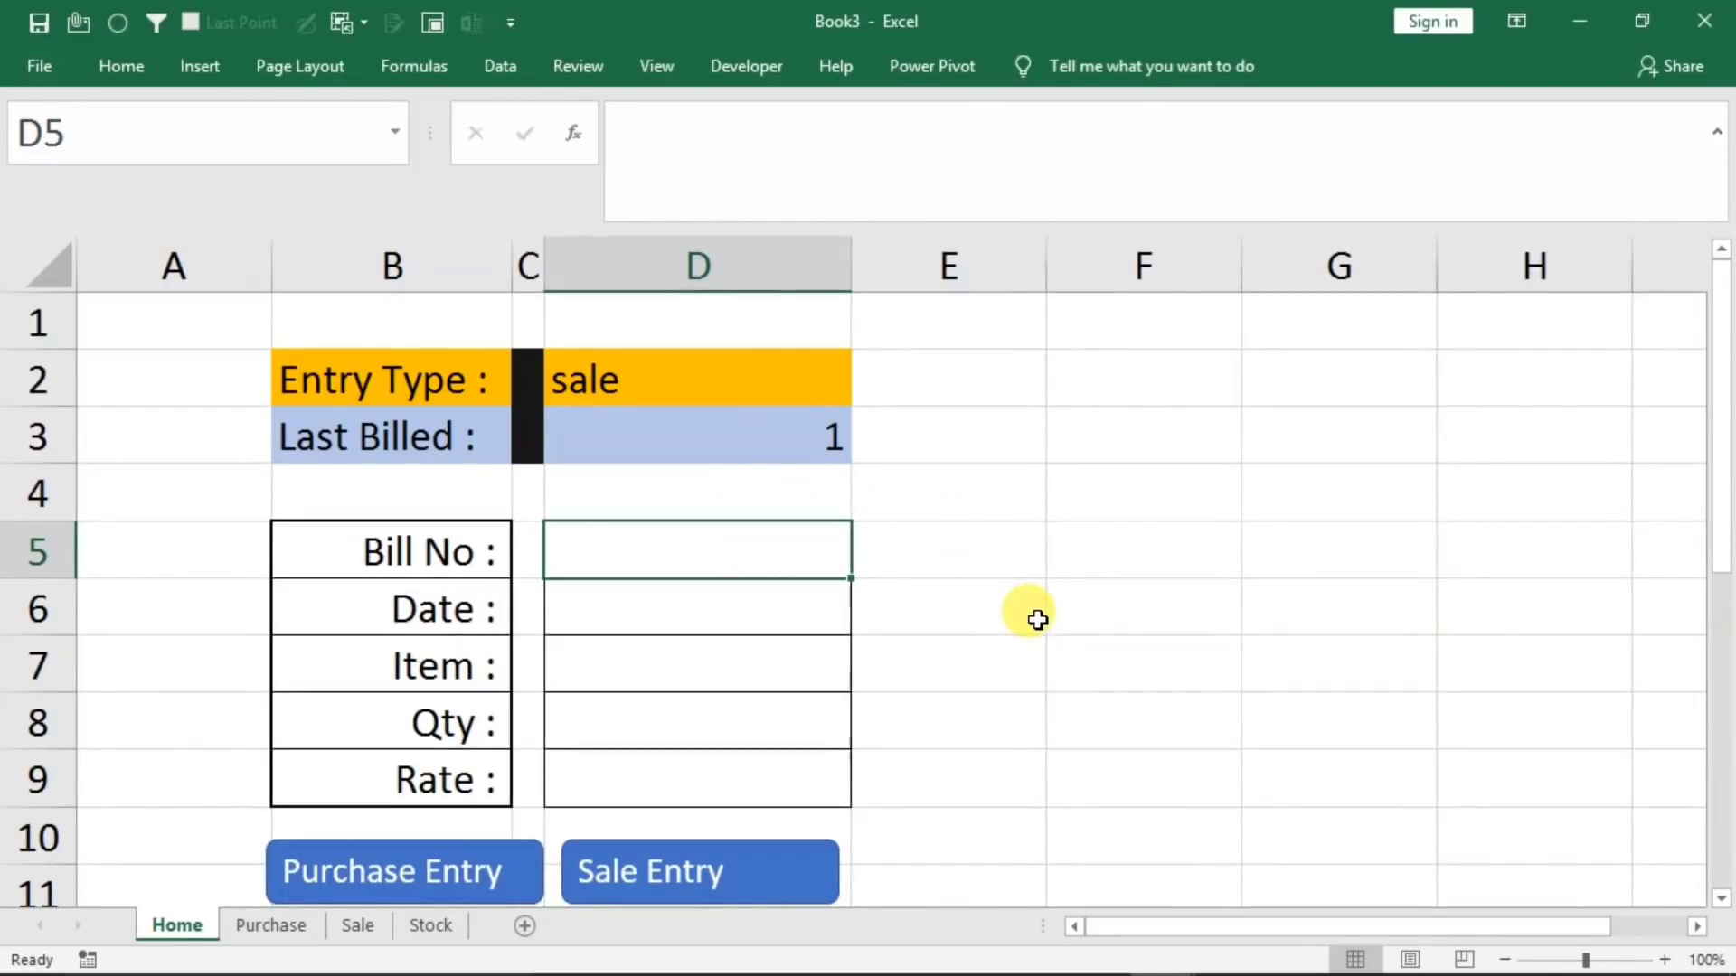
Fill the Home form with Bill No 2, Date 1/1/2020, Item mouse and Qty 60
type("2")
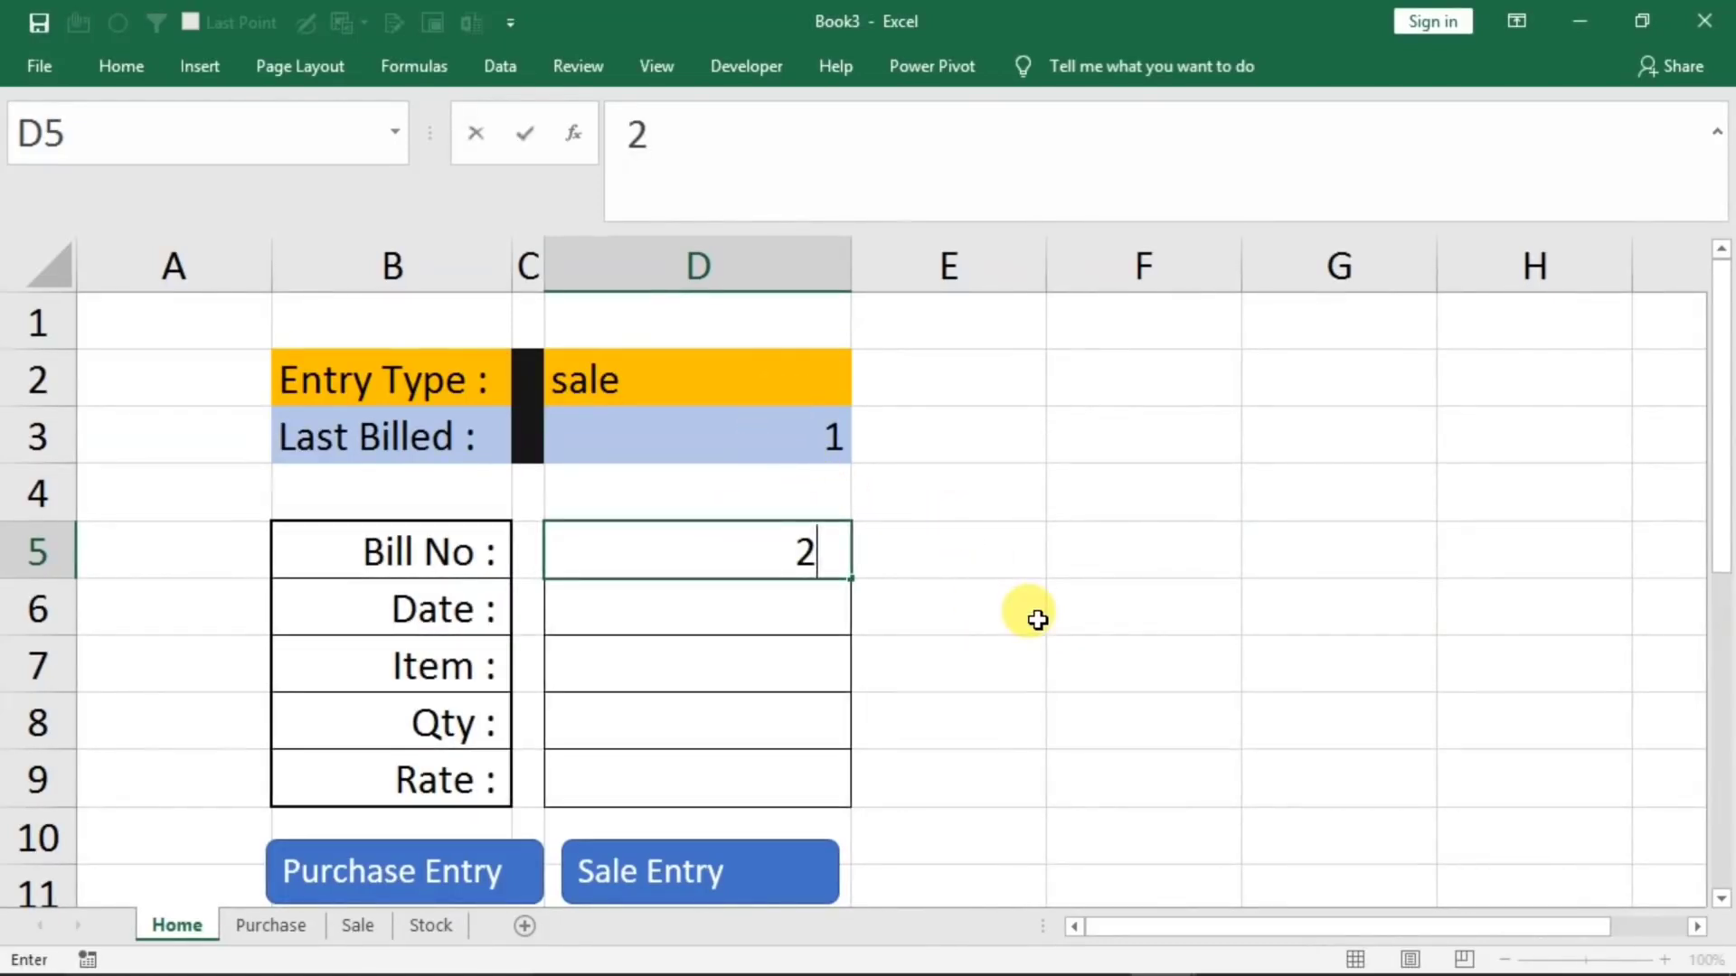
key("Return")
type("1/1/2020")
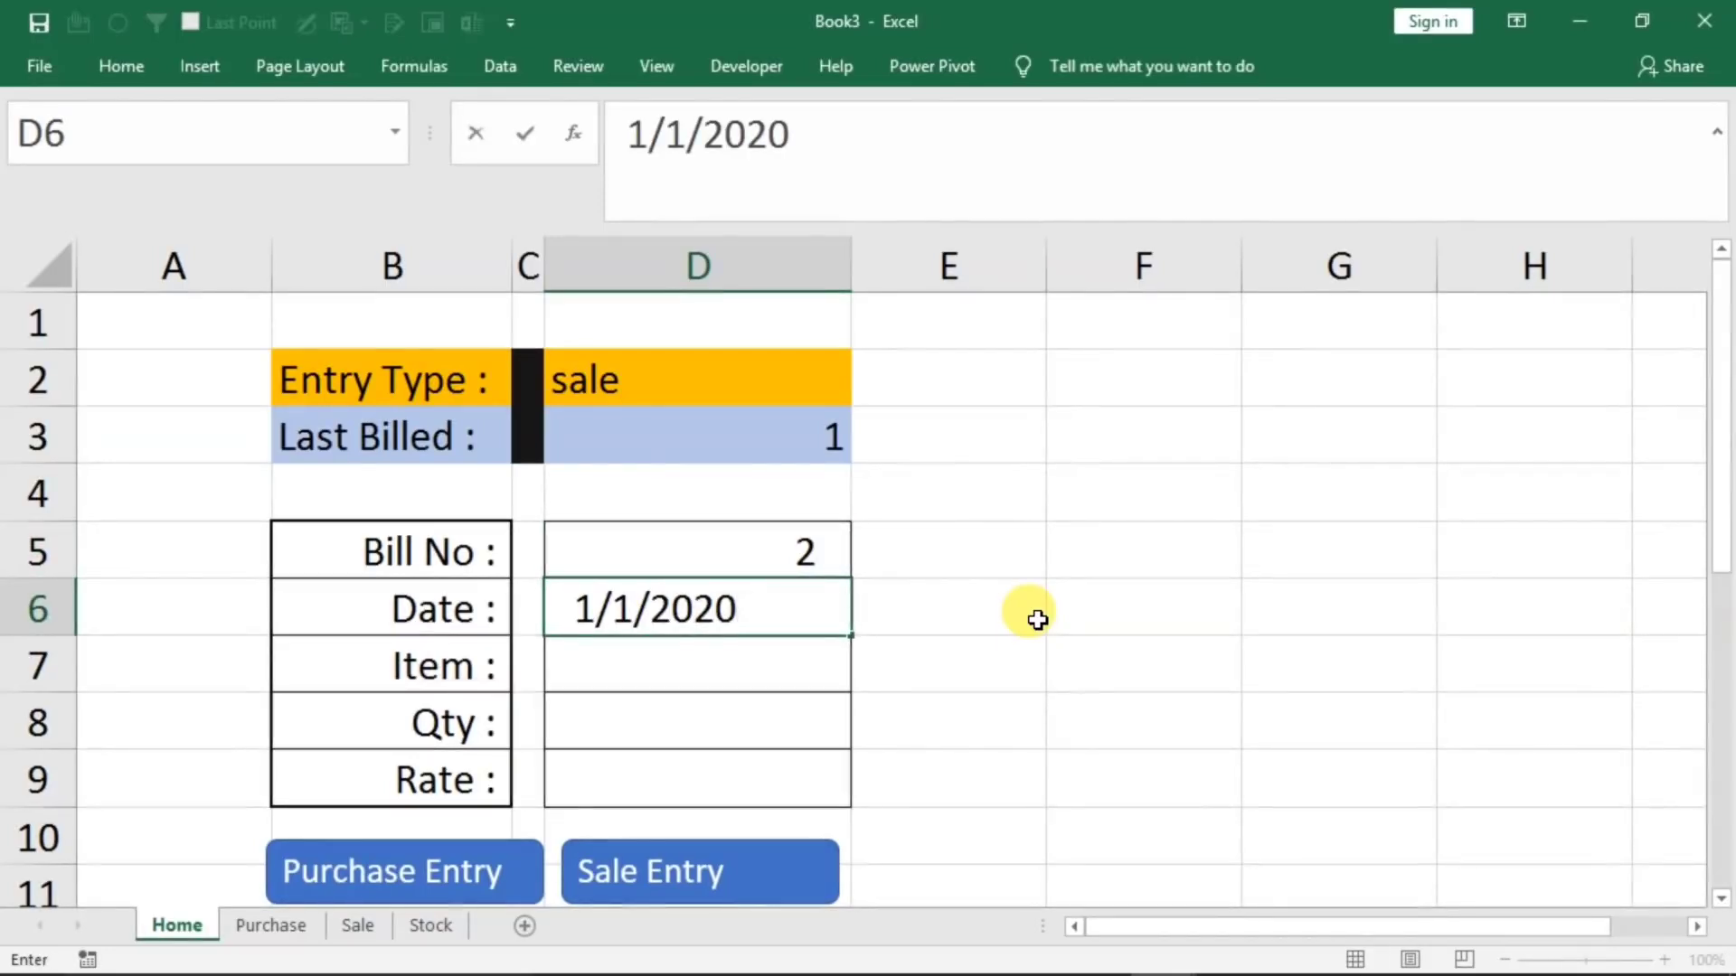
key("Return")
type("mouse")
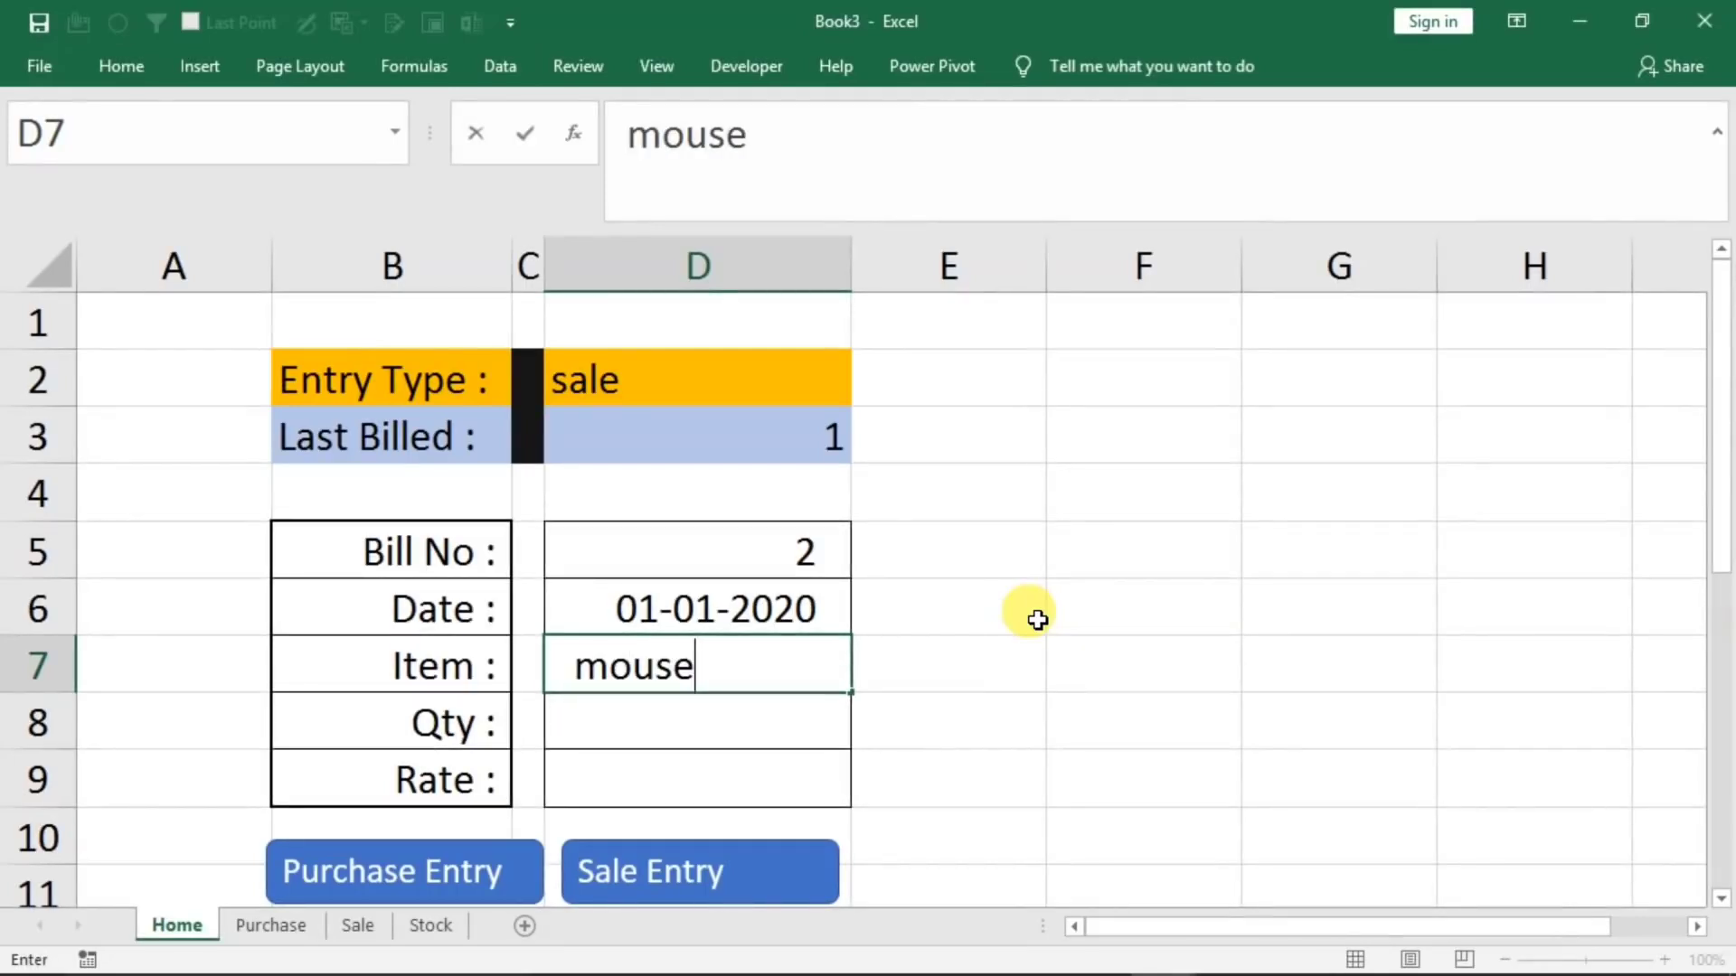
key("Return")
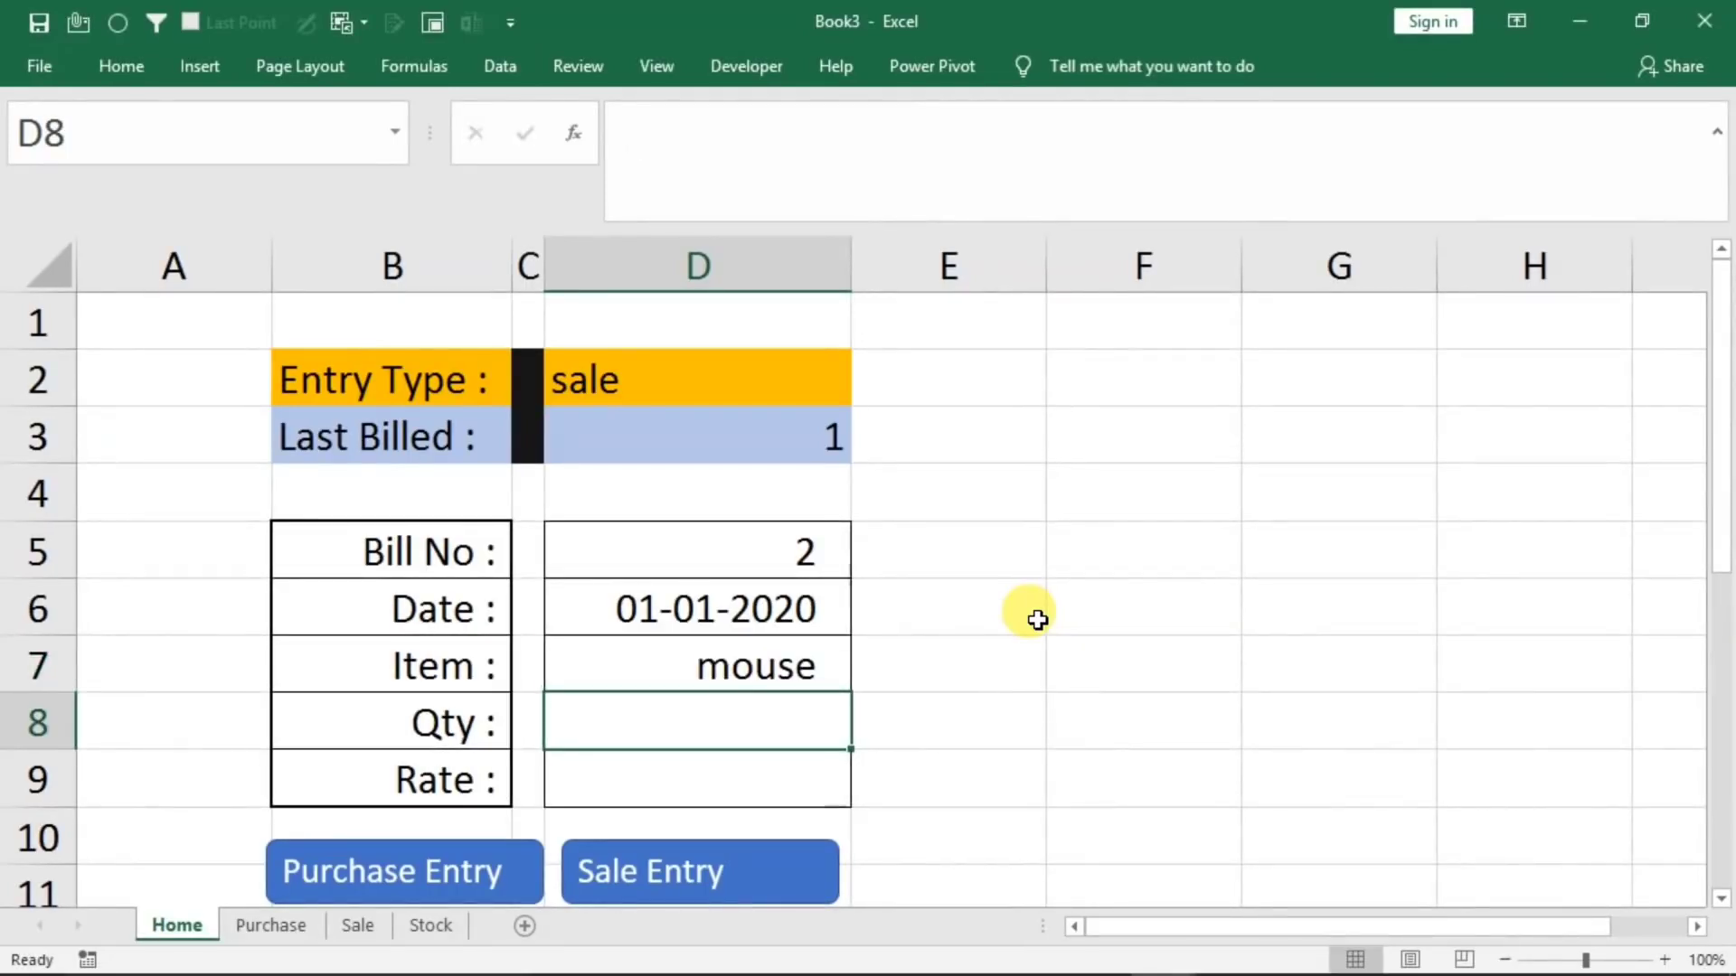
type("60")
key("Return")
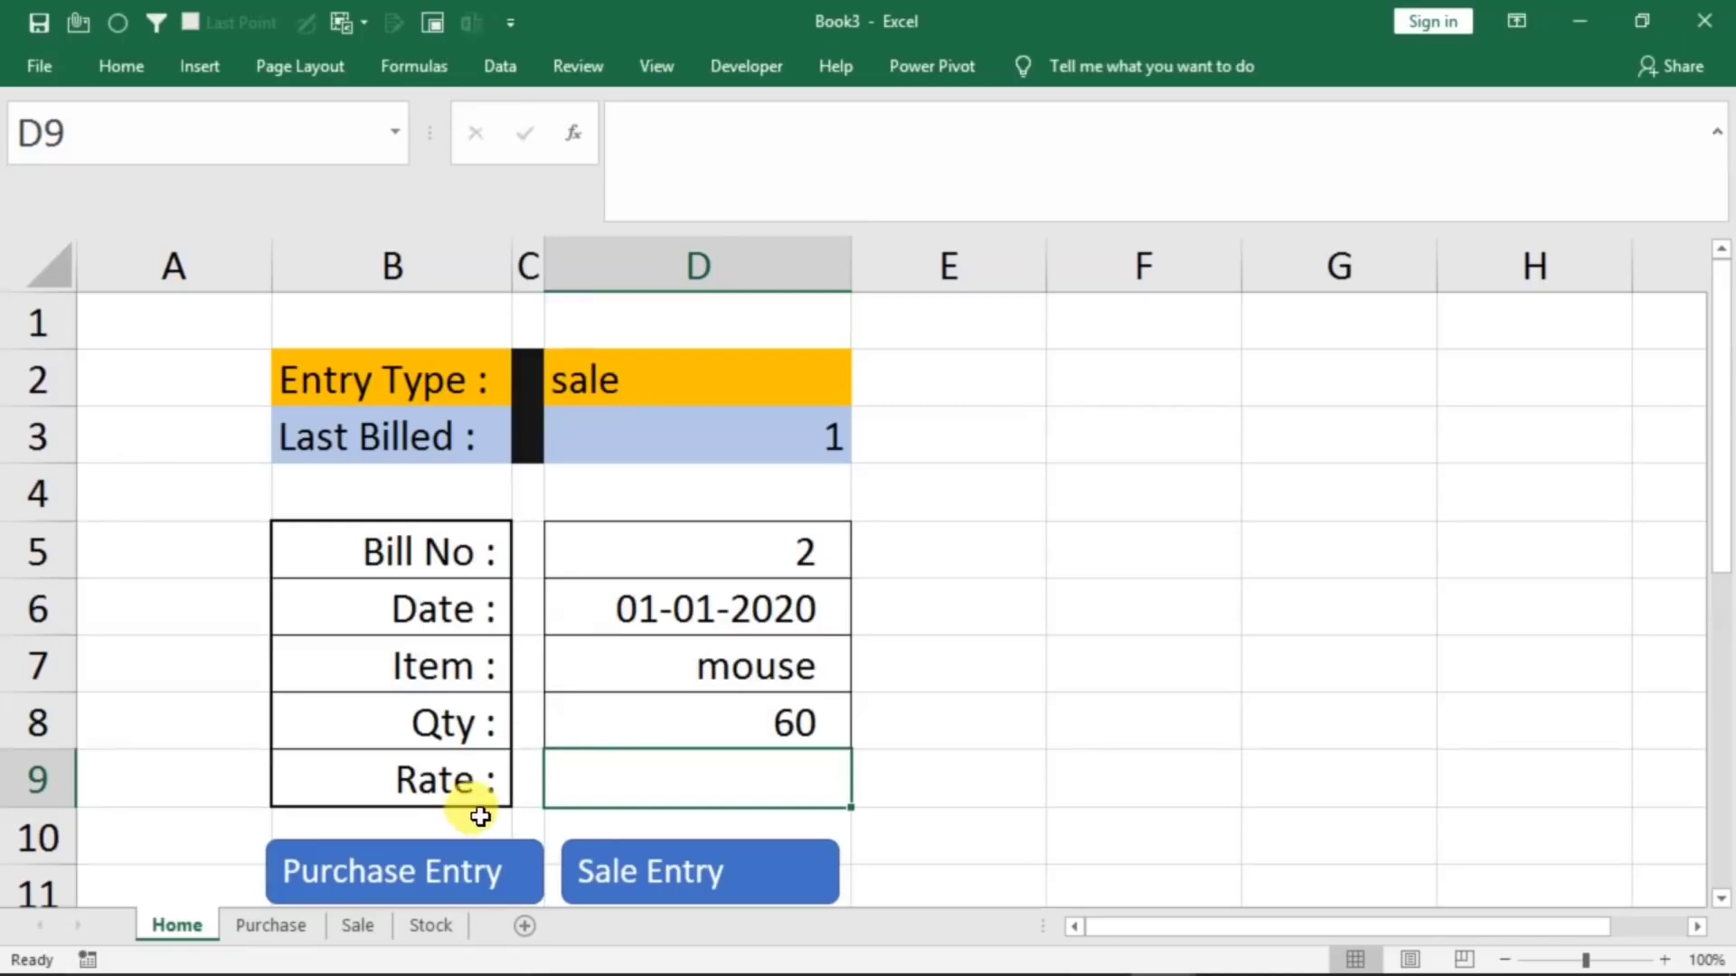
Compare the mouse quantity entered on Home with the mouse row on the Stock sheet, returning to Home's cell E8
left_click(425, 924)
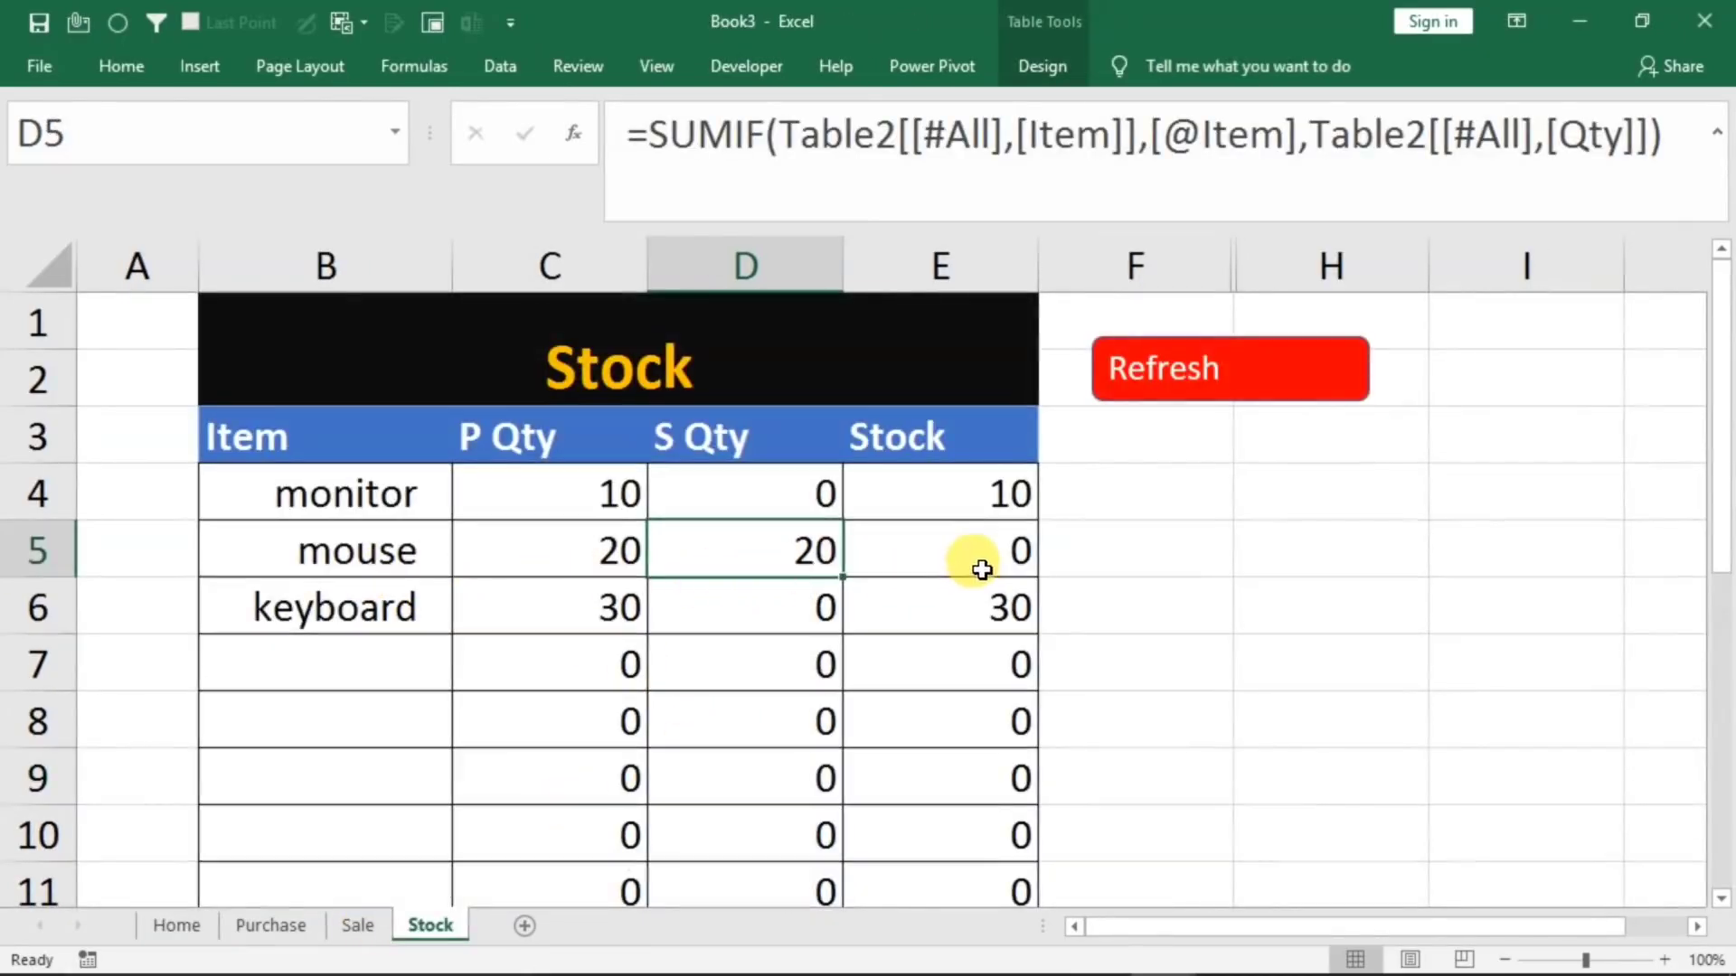
left_click(192, 926)
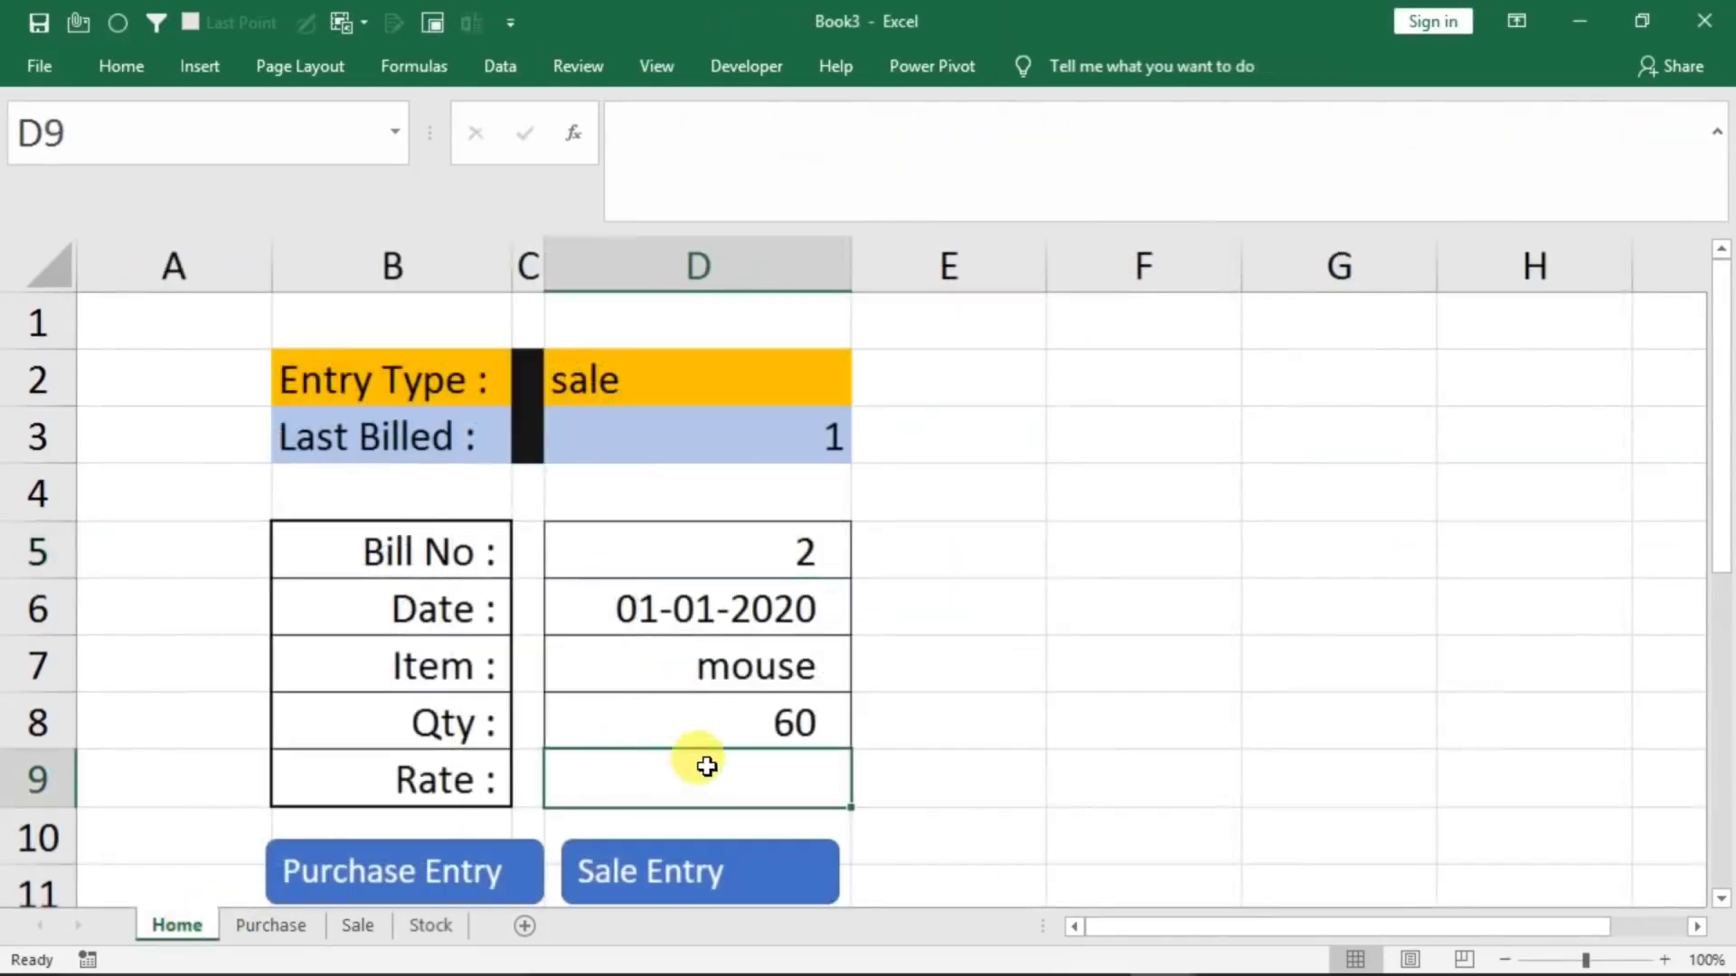
left_click(921, 715)
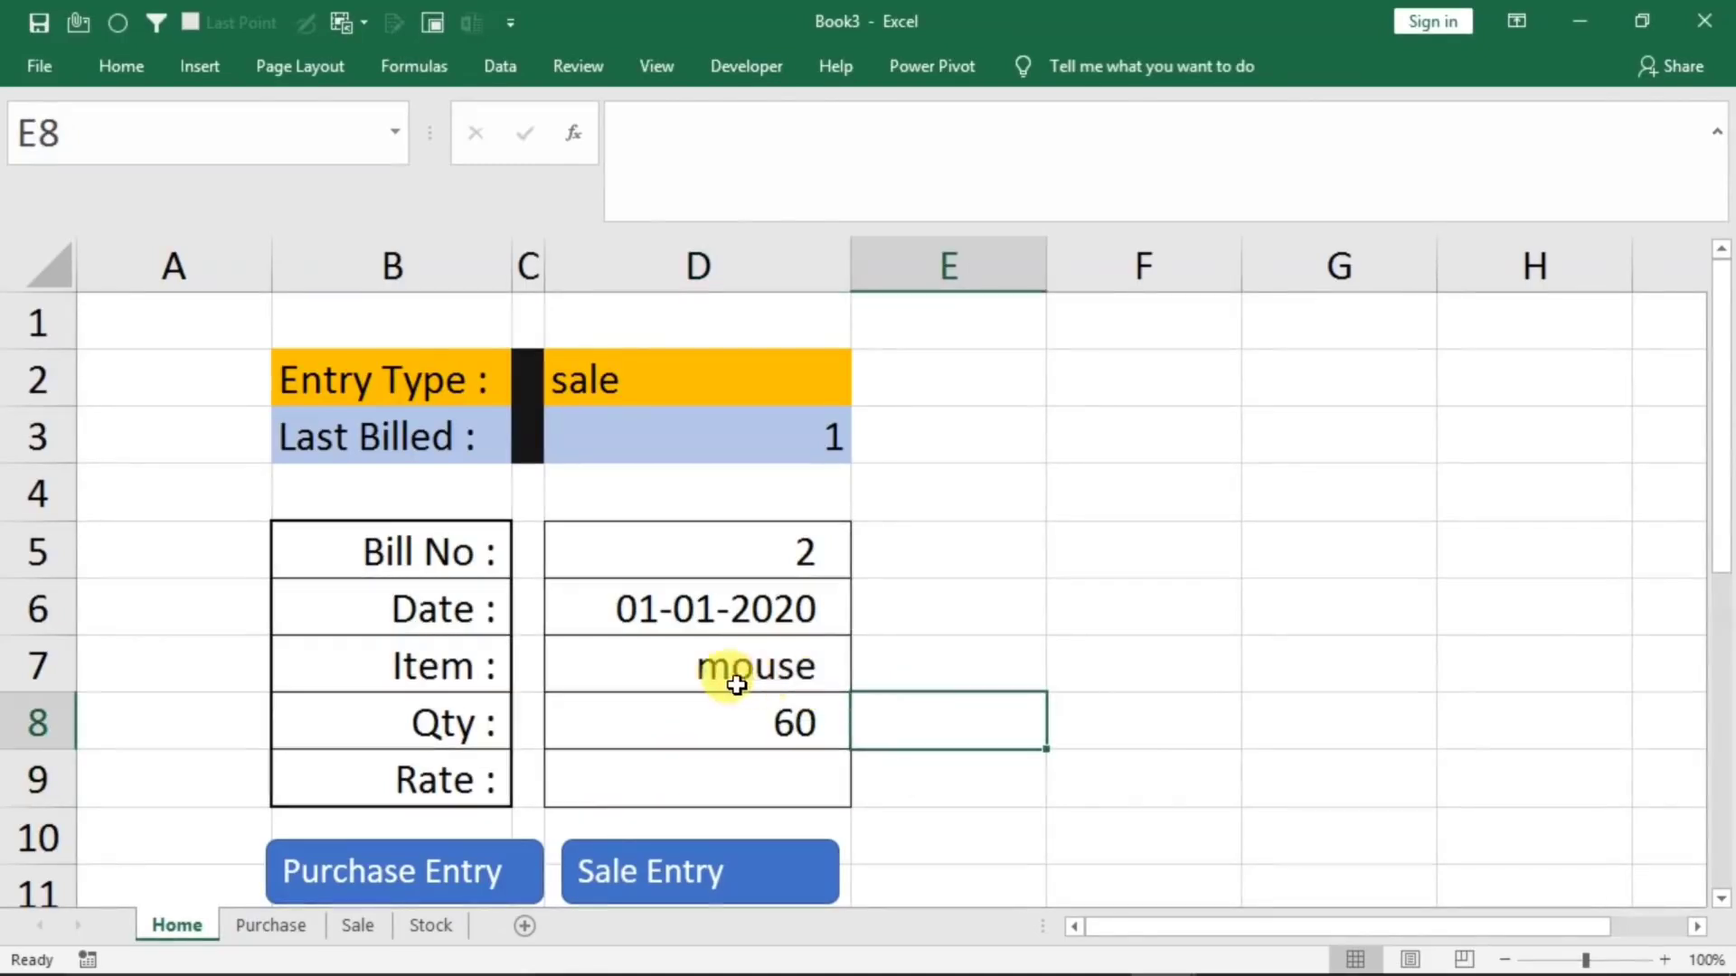
left_click(428, 925)
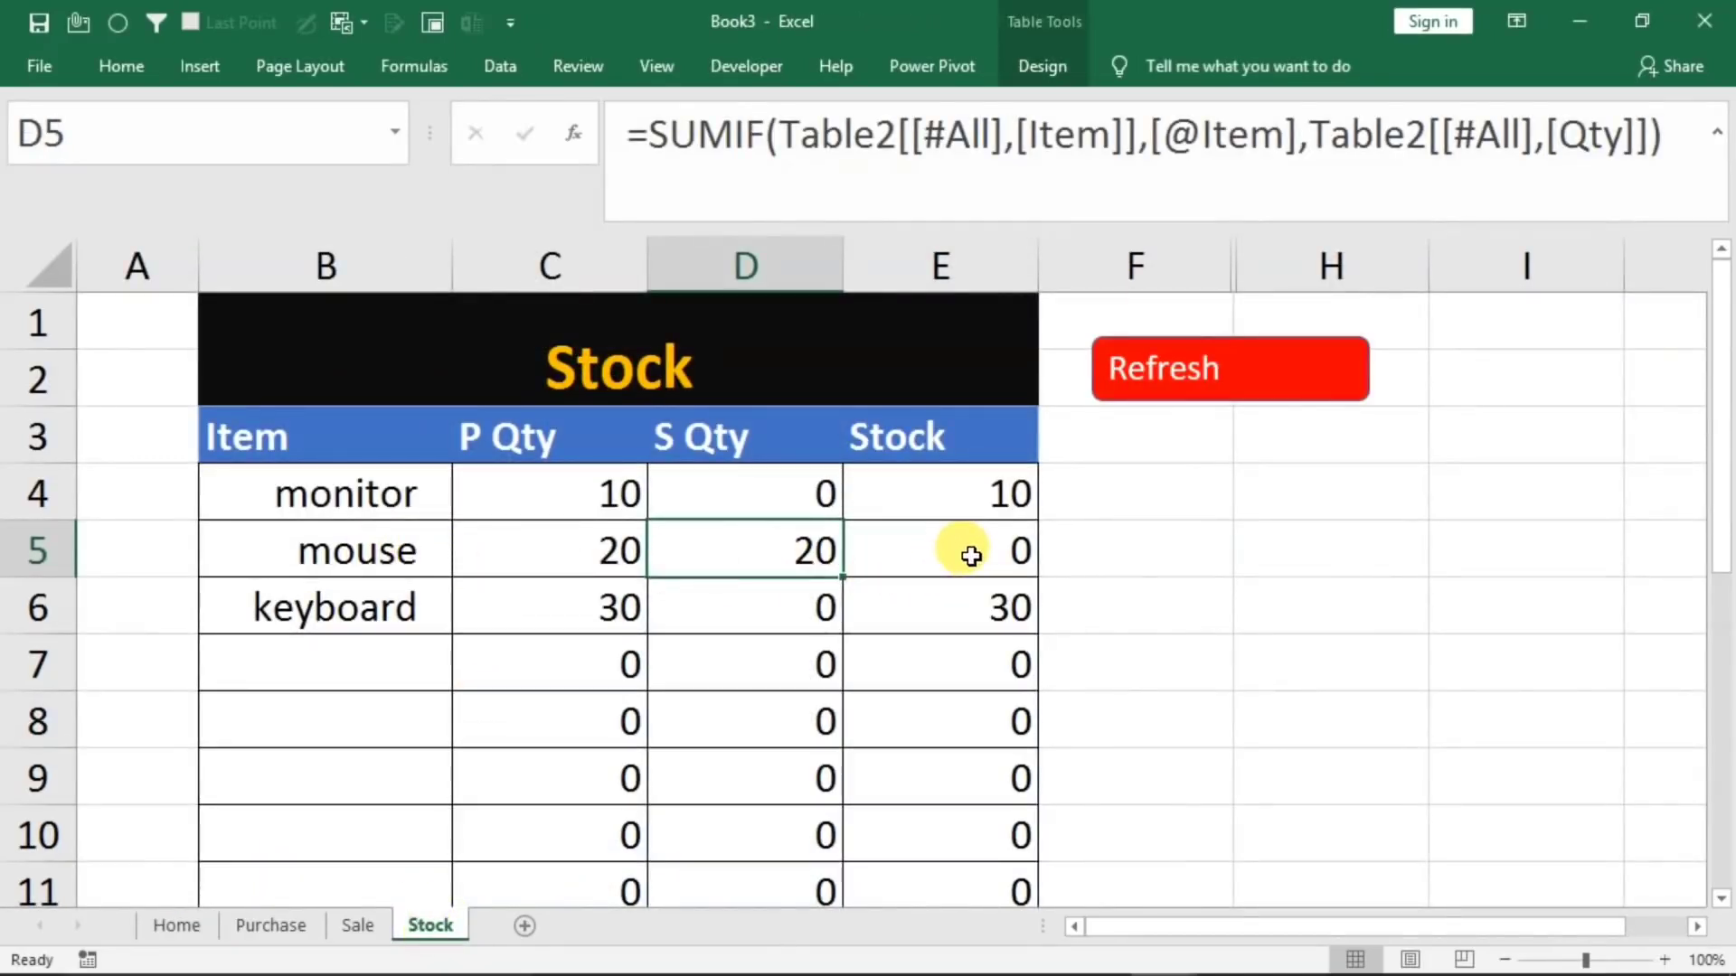
left_click(184, 926)
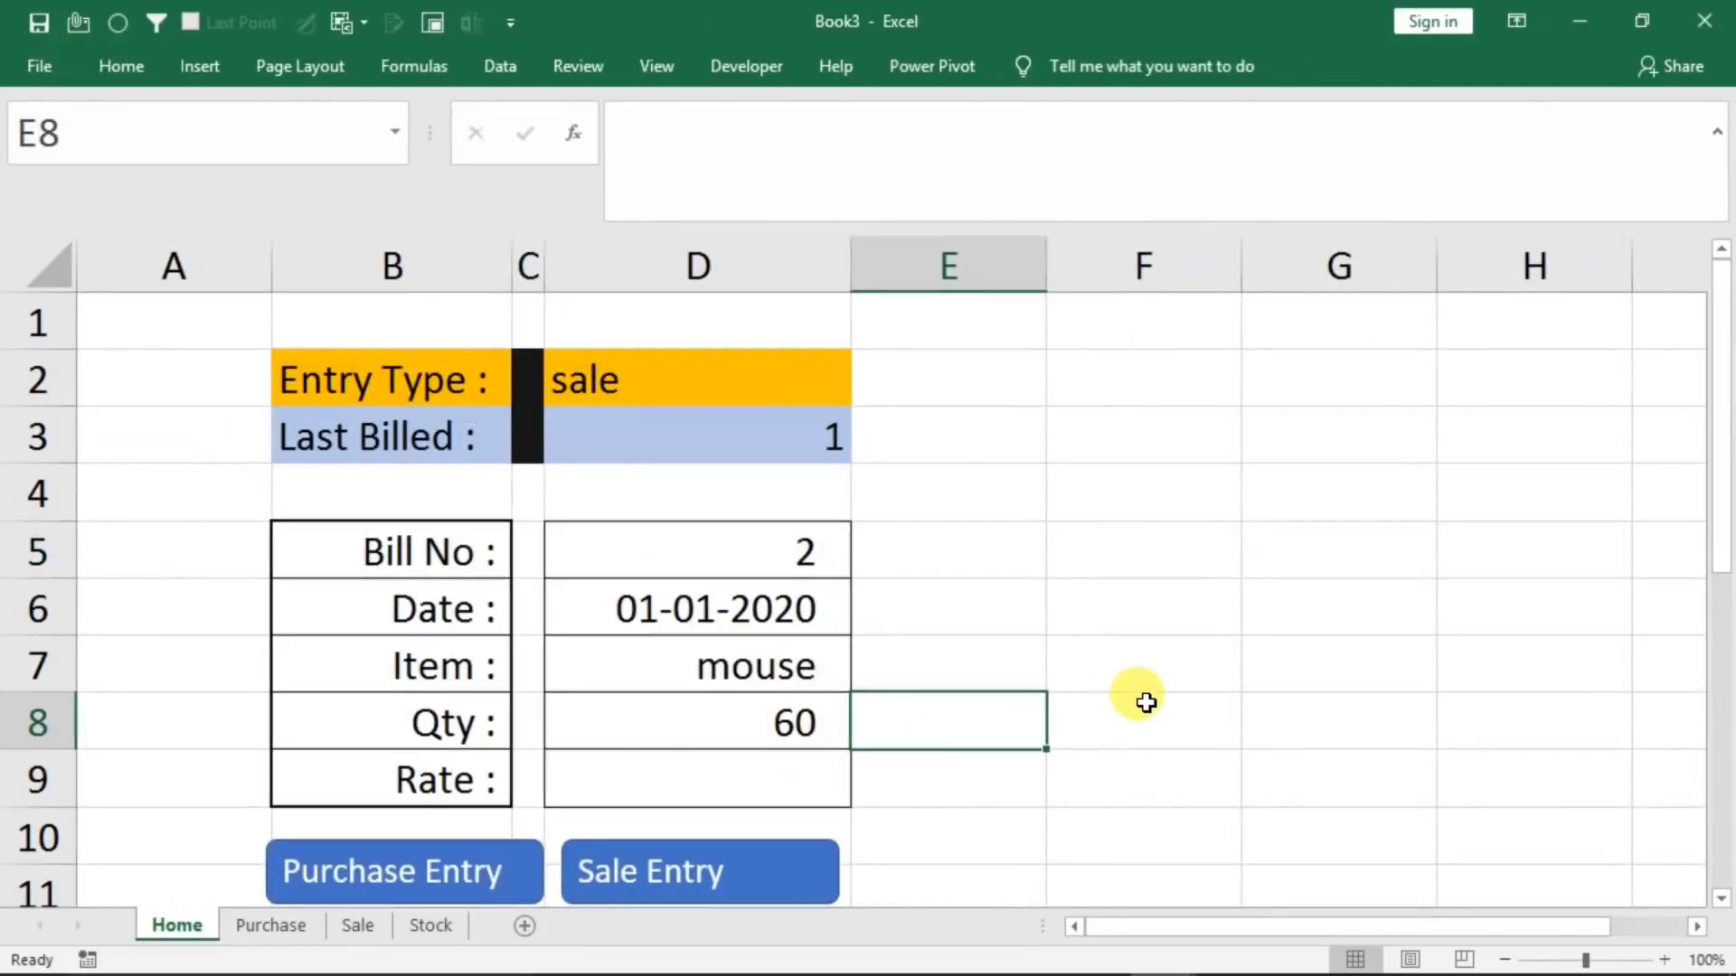
Enter a VLOOKUP in Home's E8 that finds D7 in the whole Stock table and returns column 4 with match type 0
type("=vlooku")
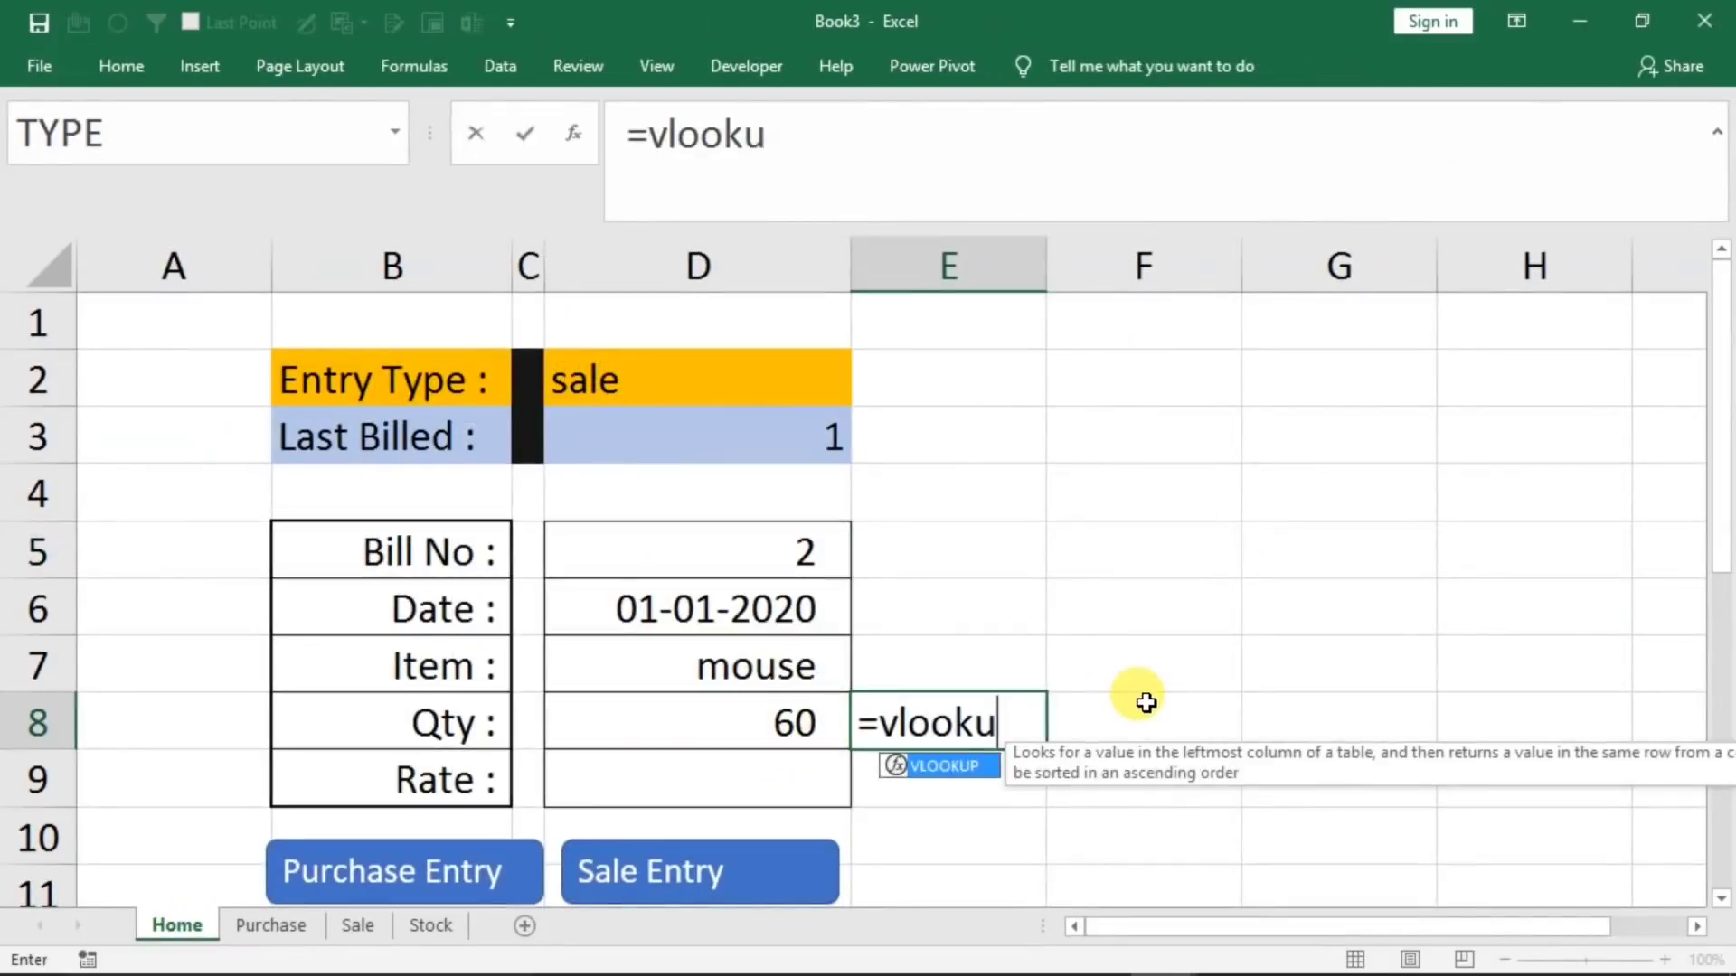
type("p(")
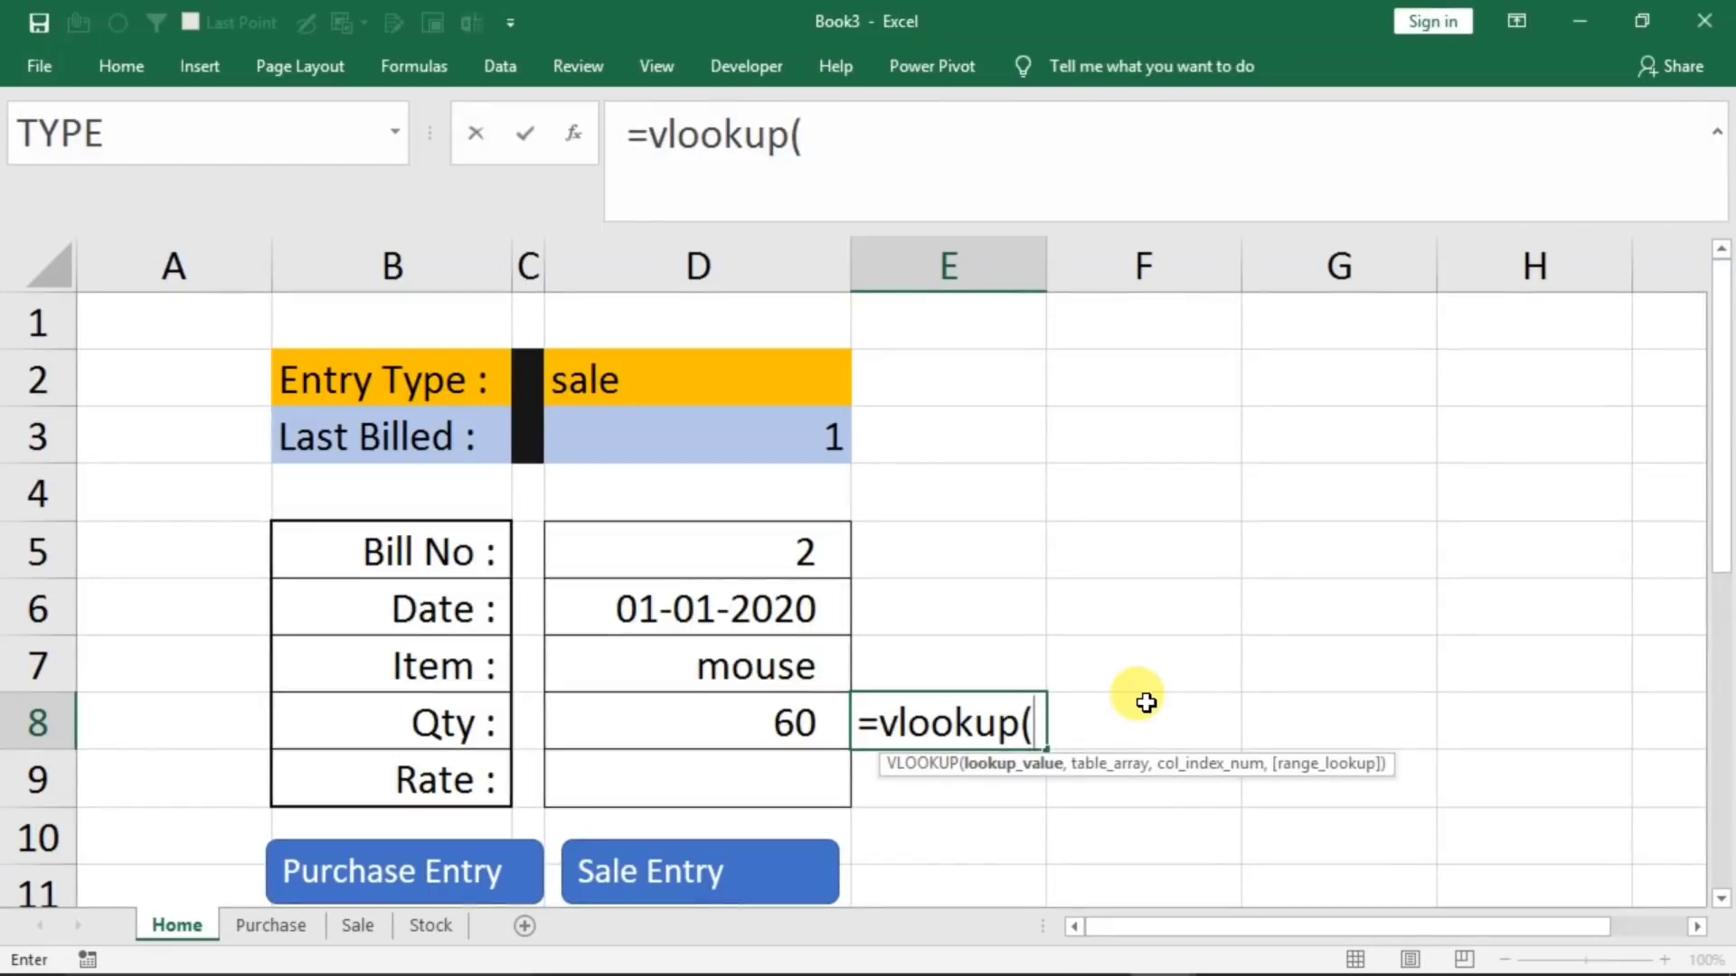
left_click(699, 667)
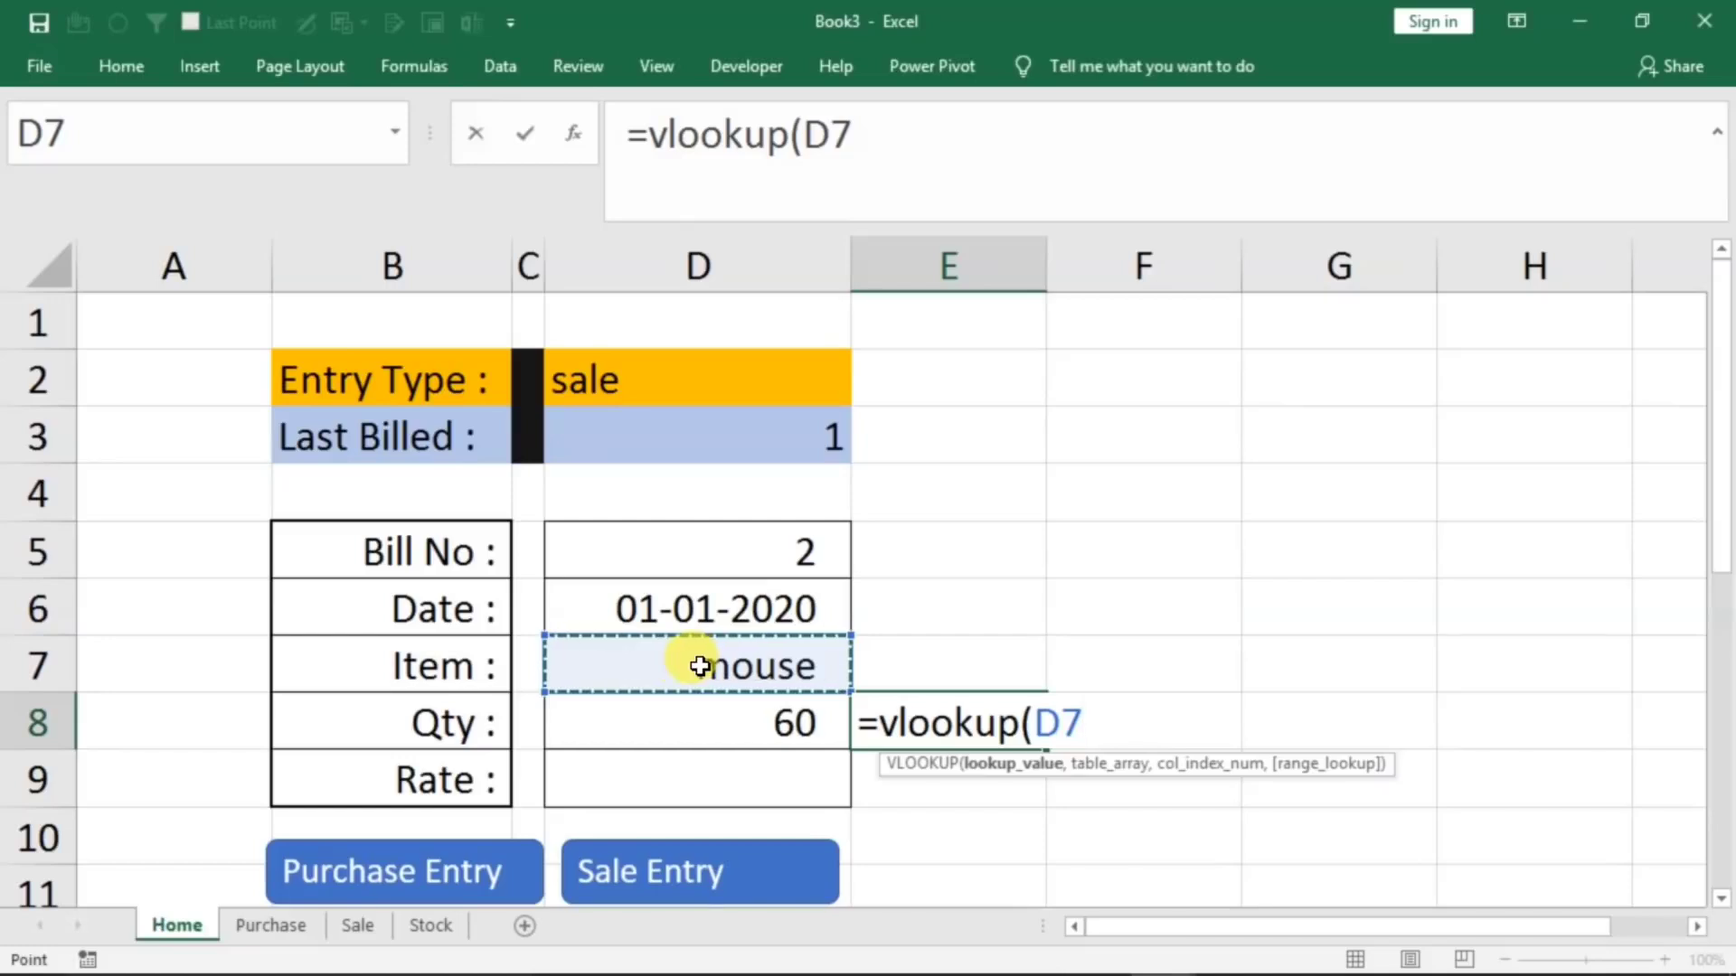
type(",")
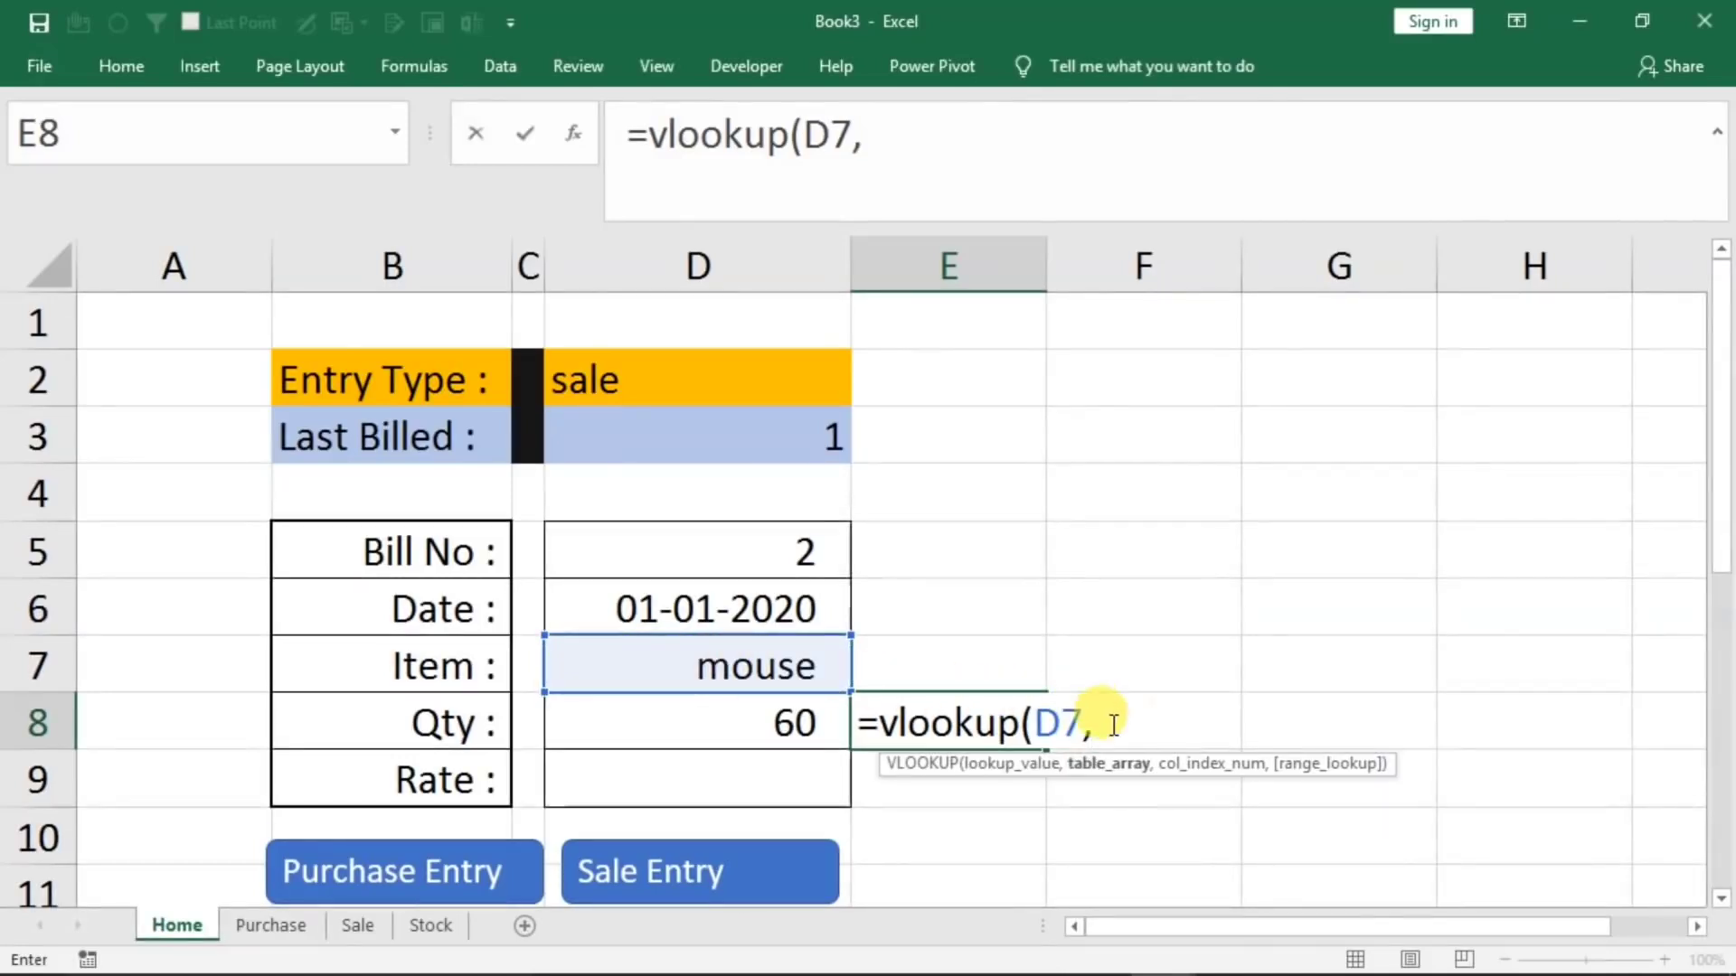
left_click(418, 924)
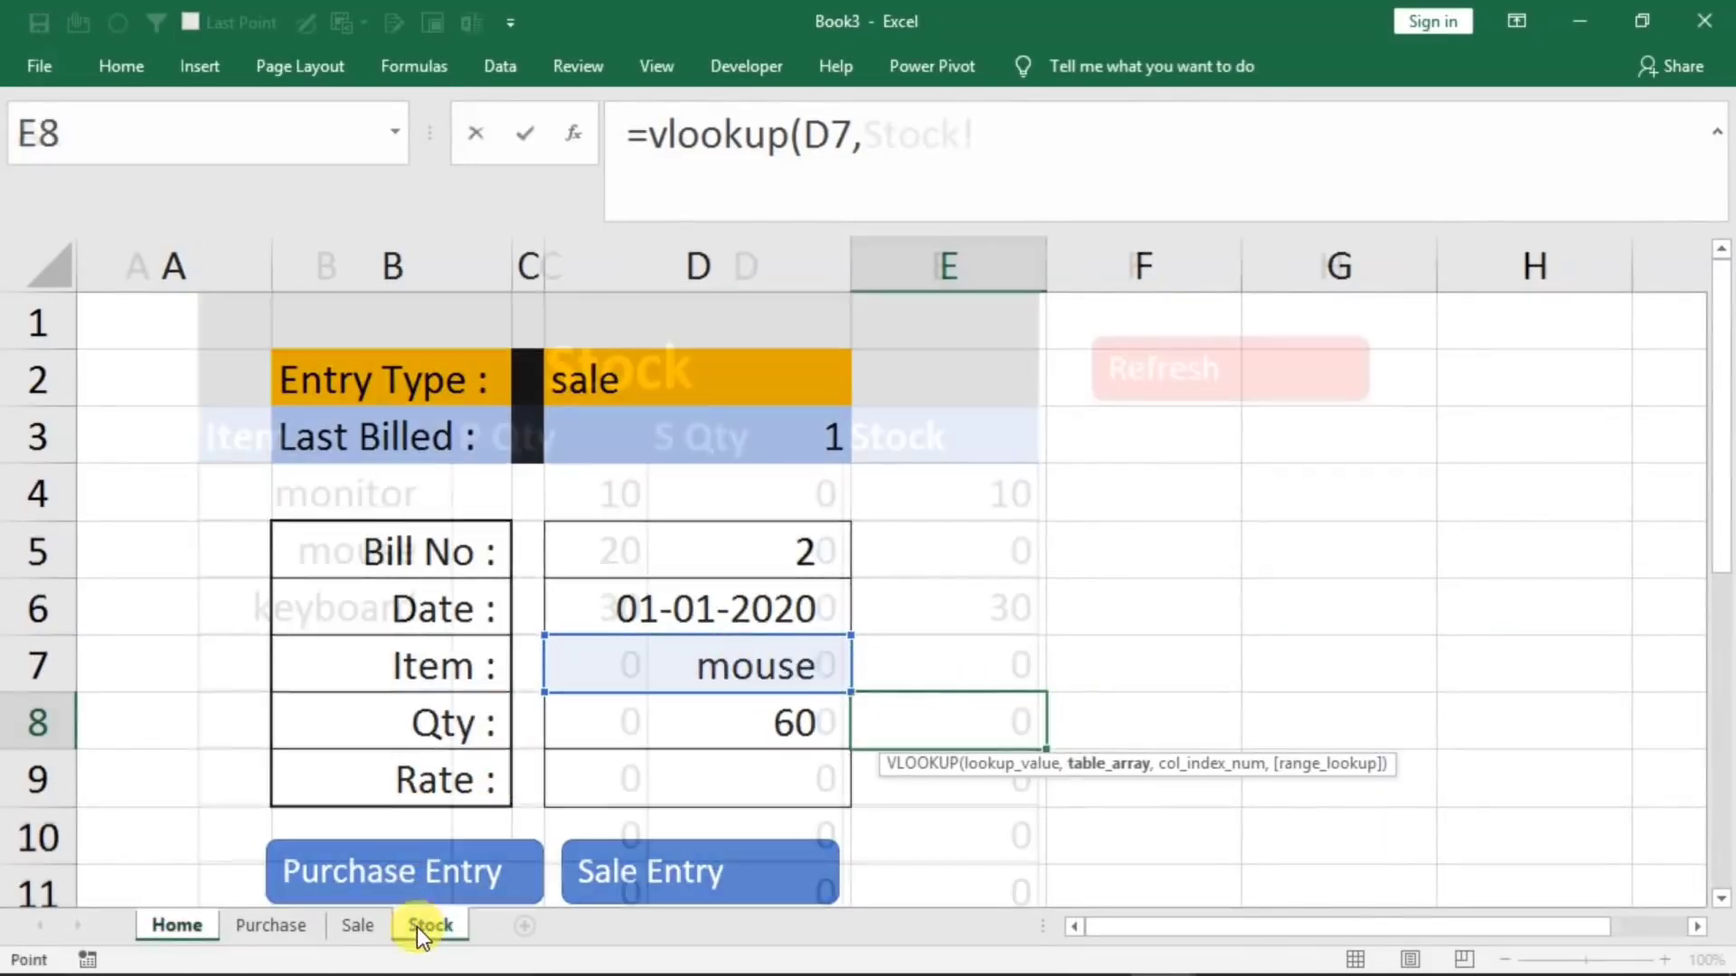
left_click_drag(252, 436, 903, 749)
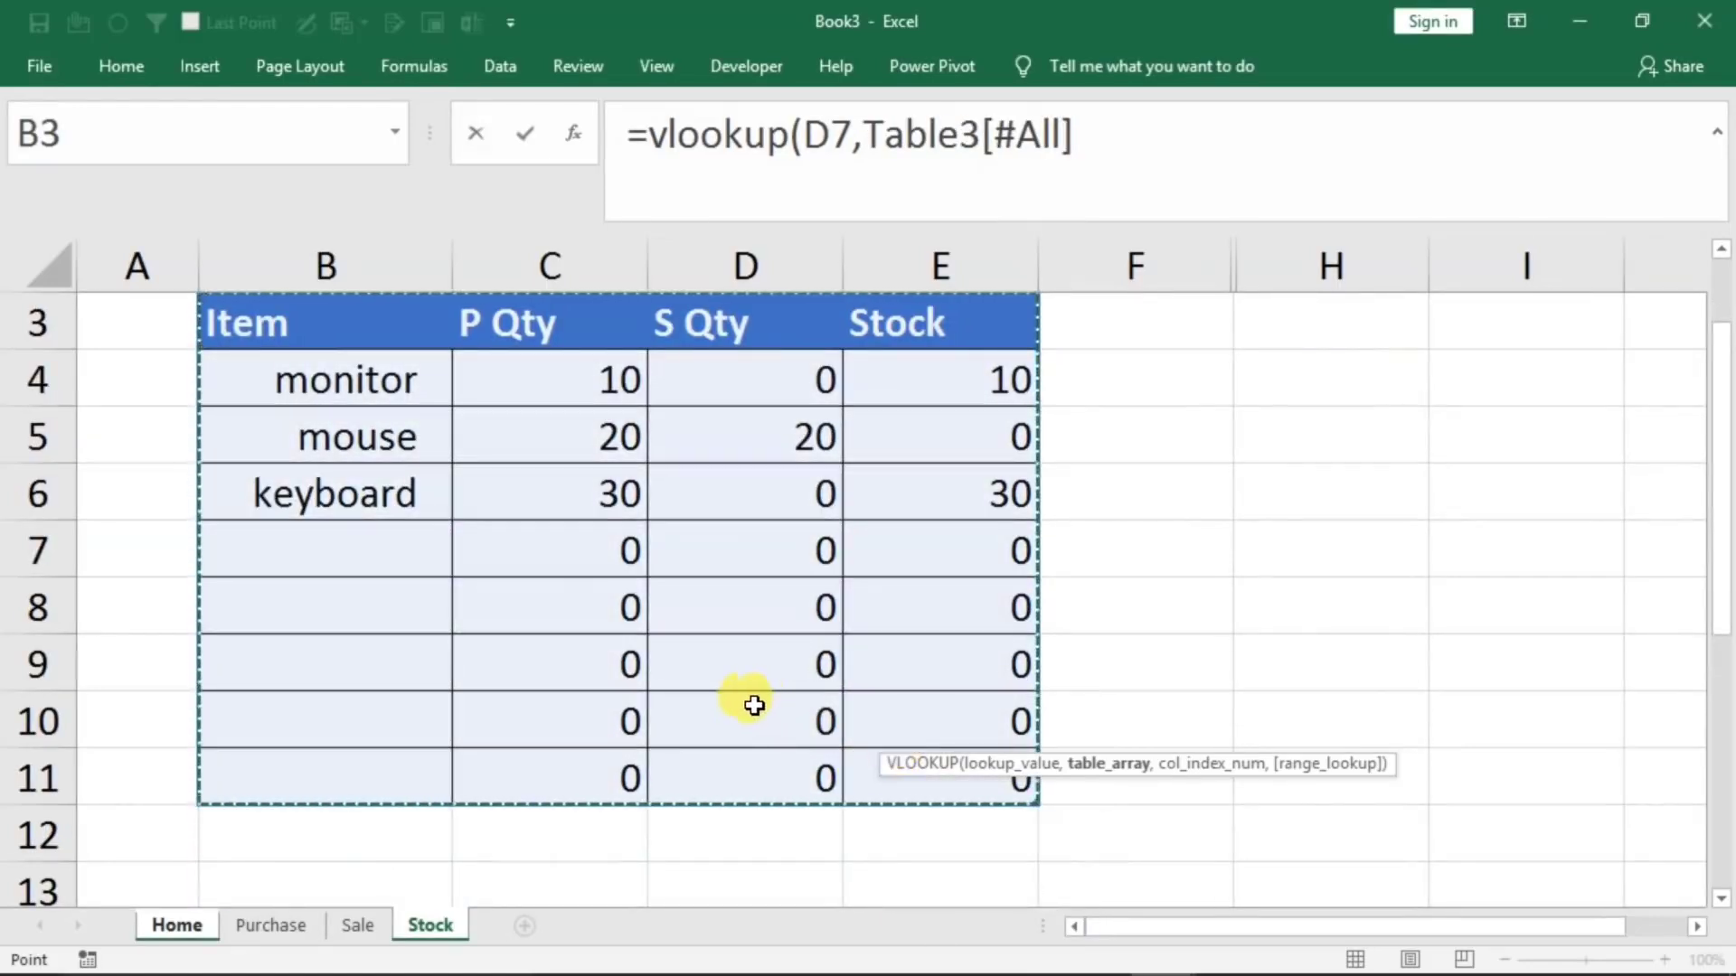
left_click(1142, 129)
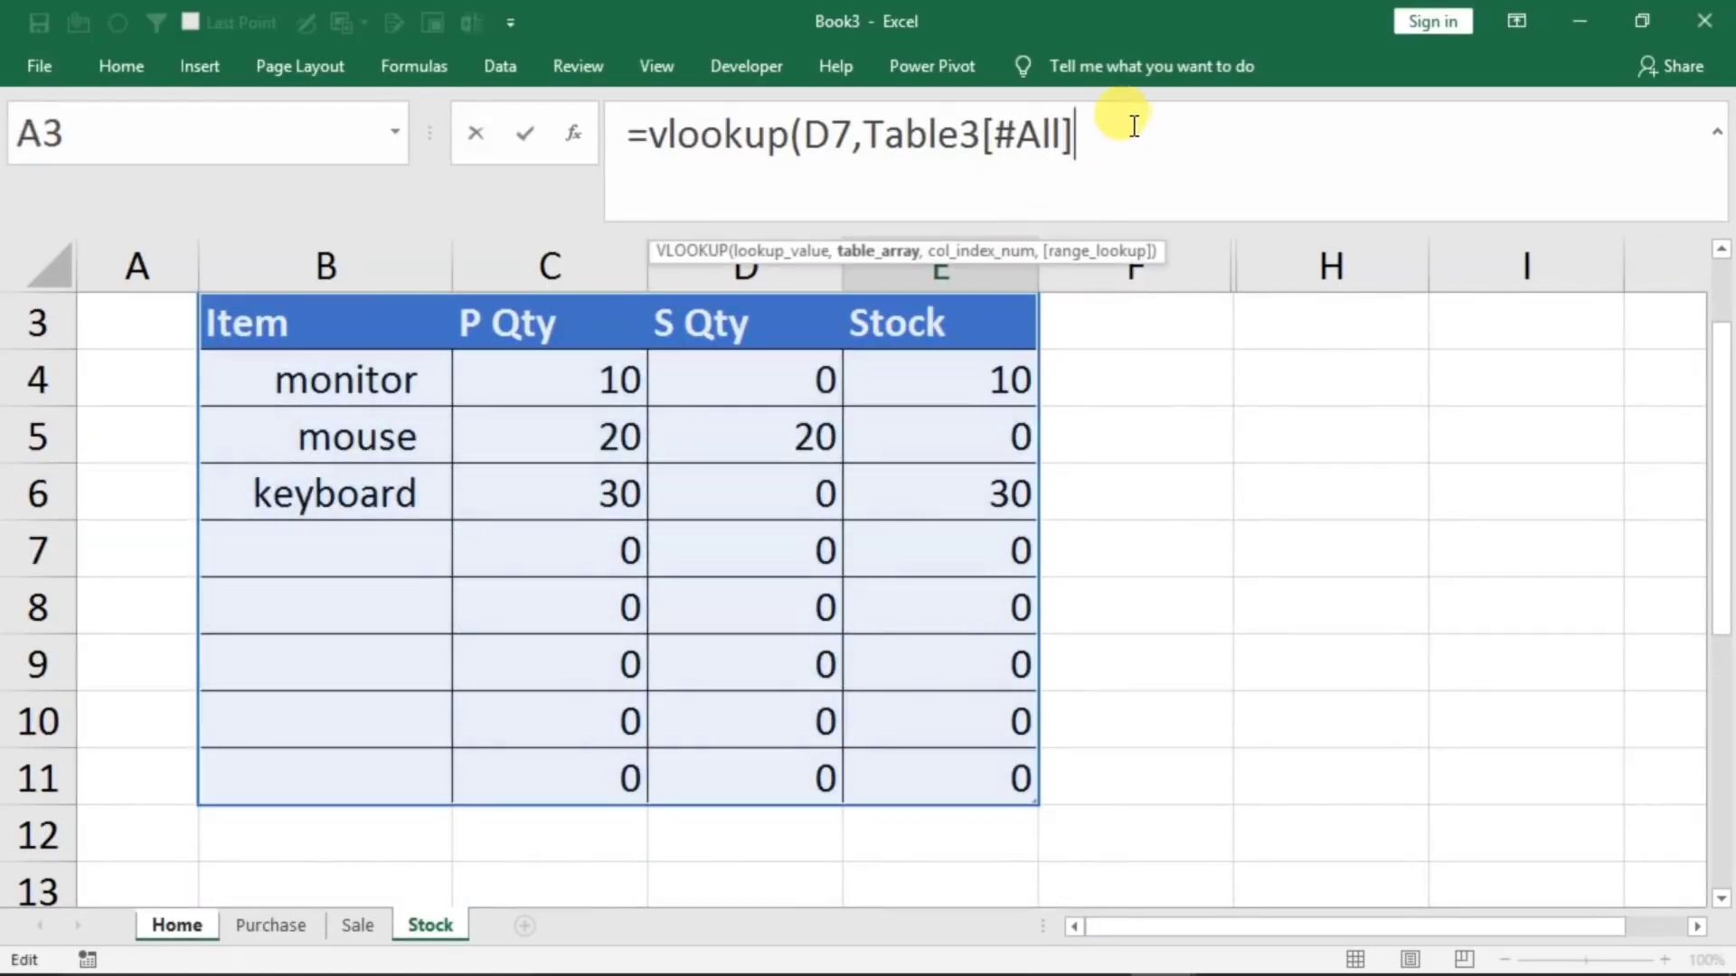
type(",")
scroll(836, 550, "up", 1)
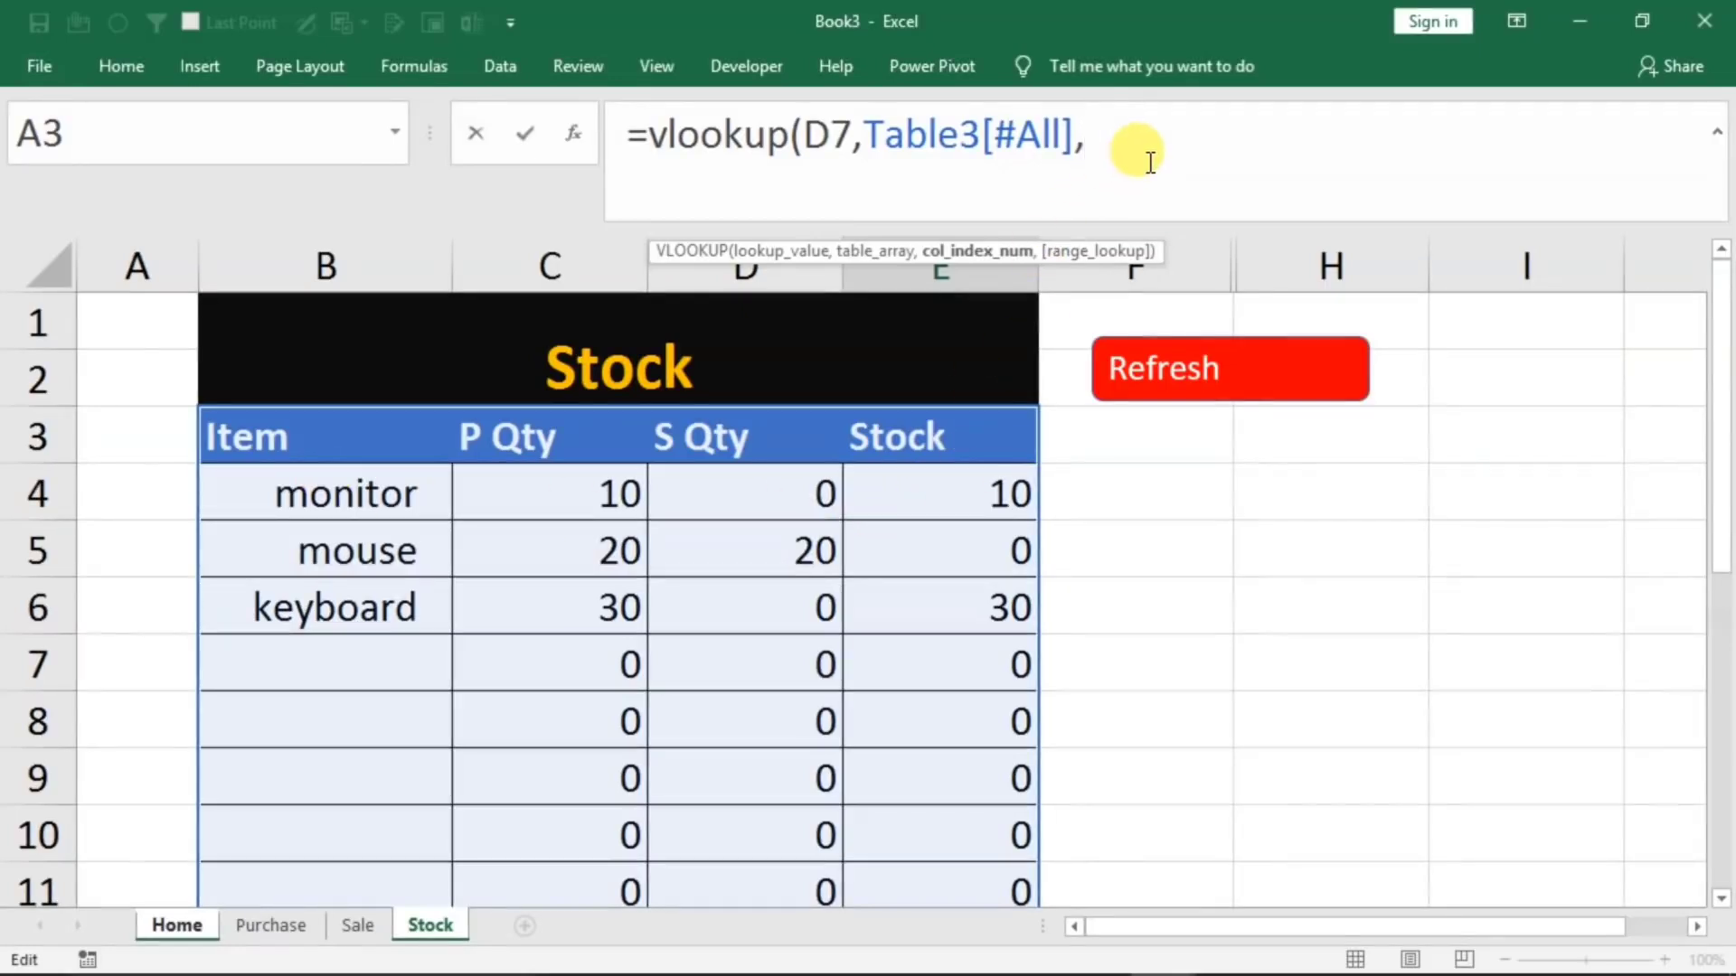
type("4,")
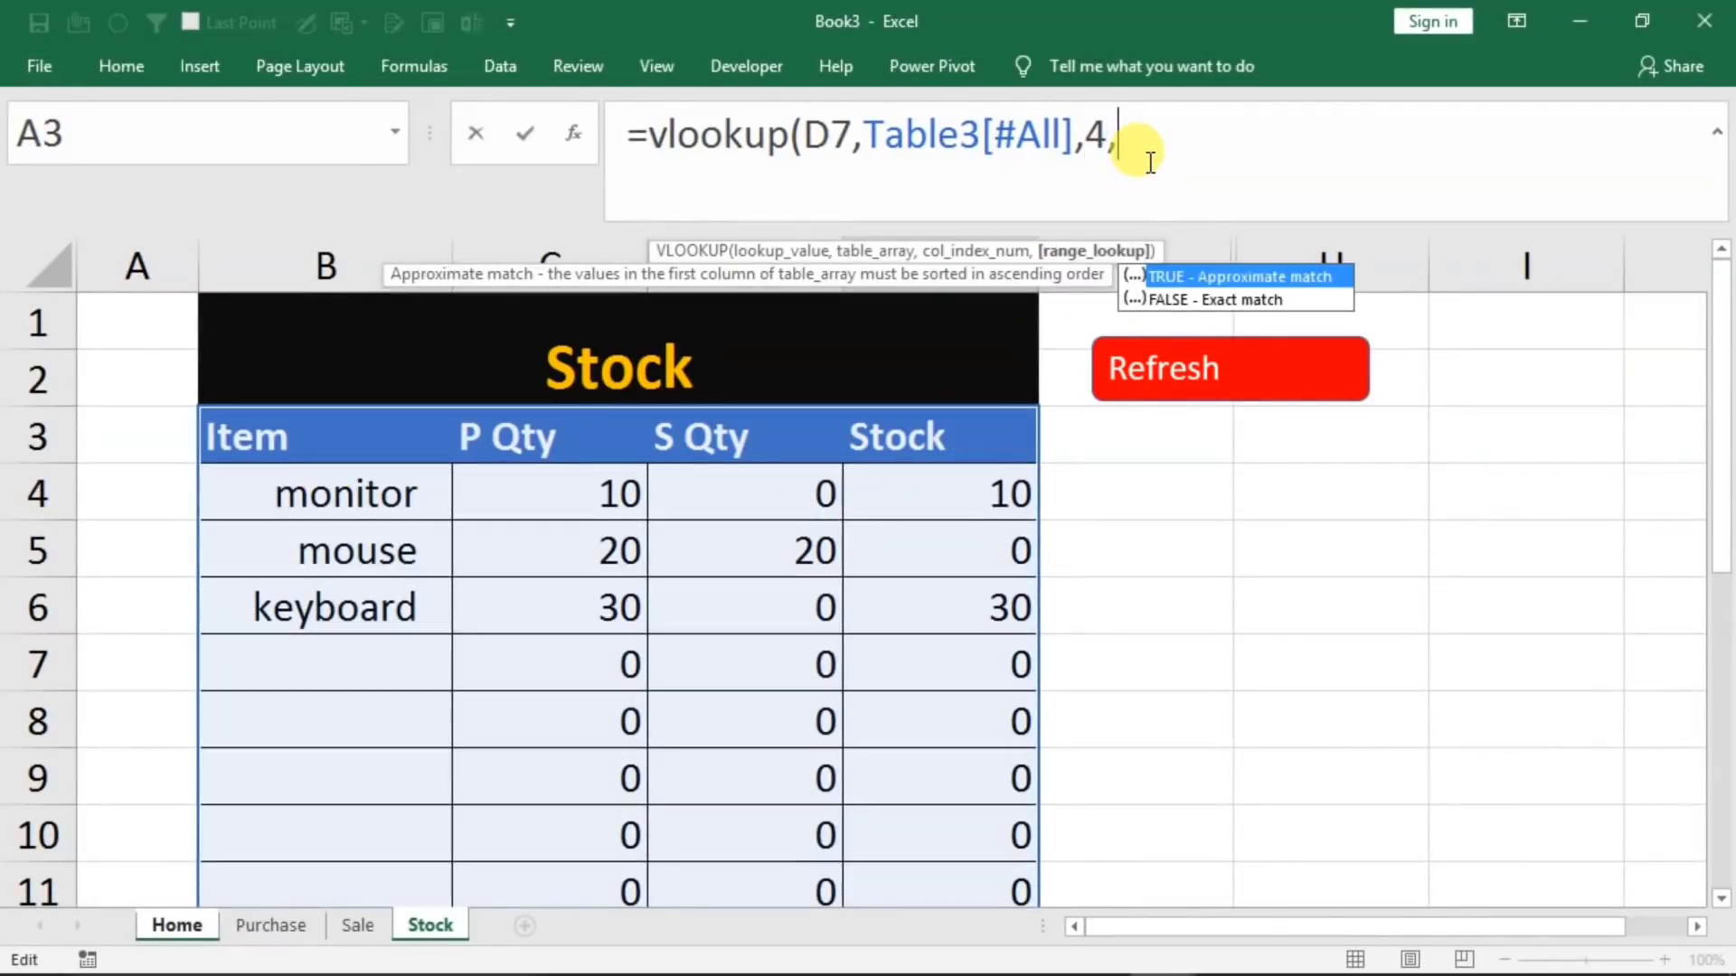
type("0)")
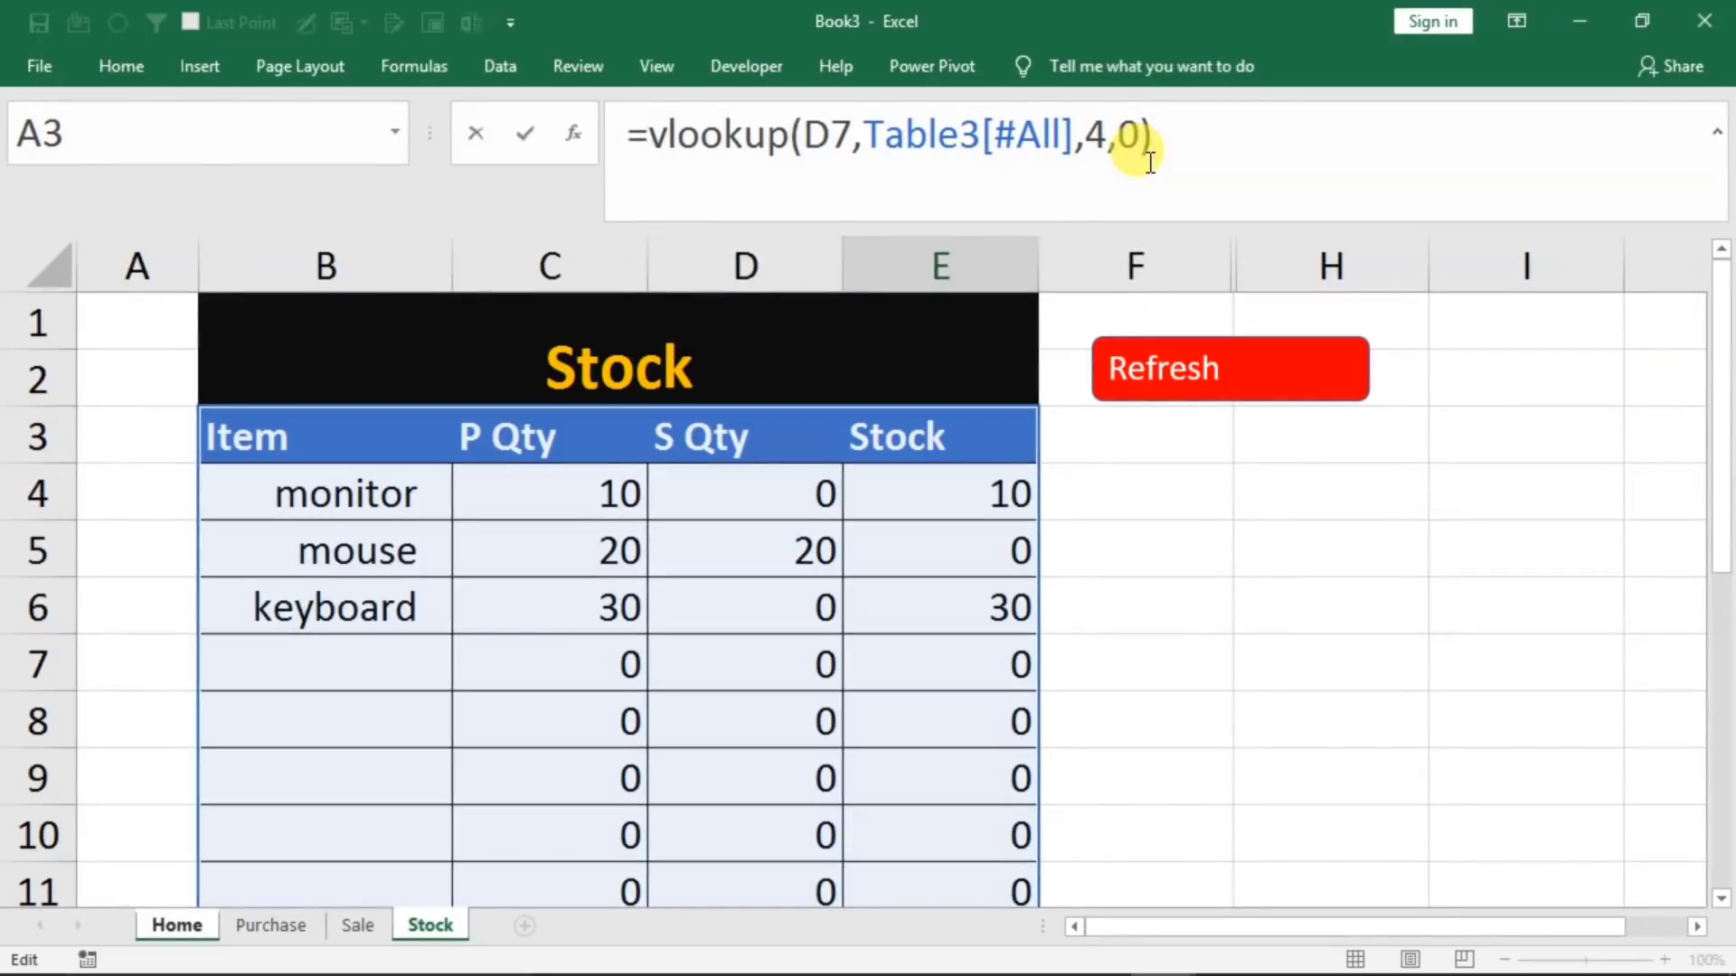
key("Return")
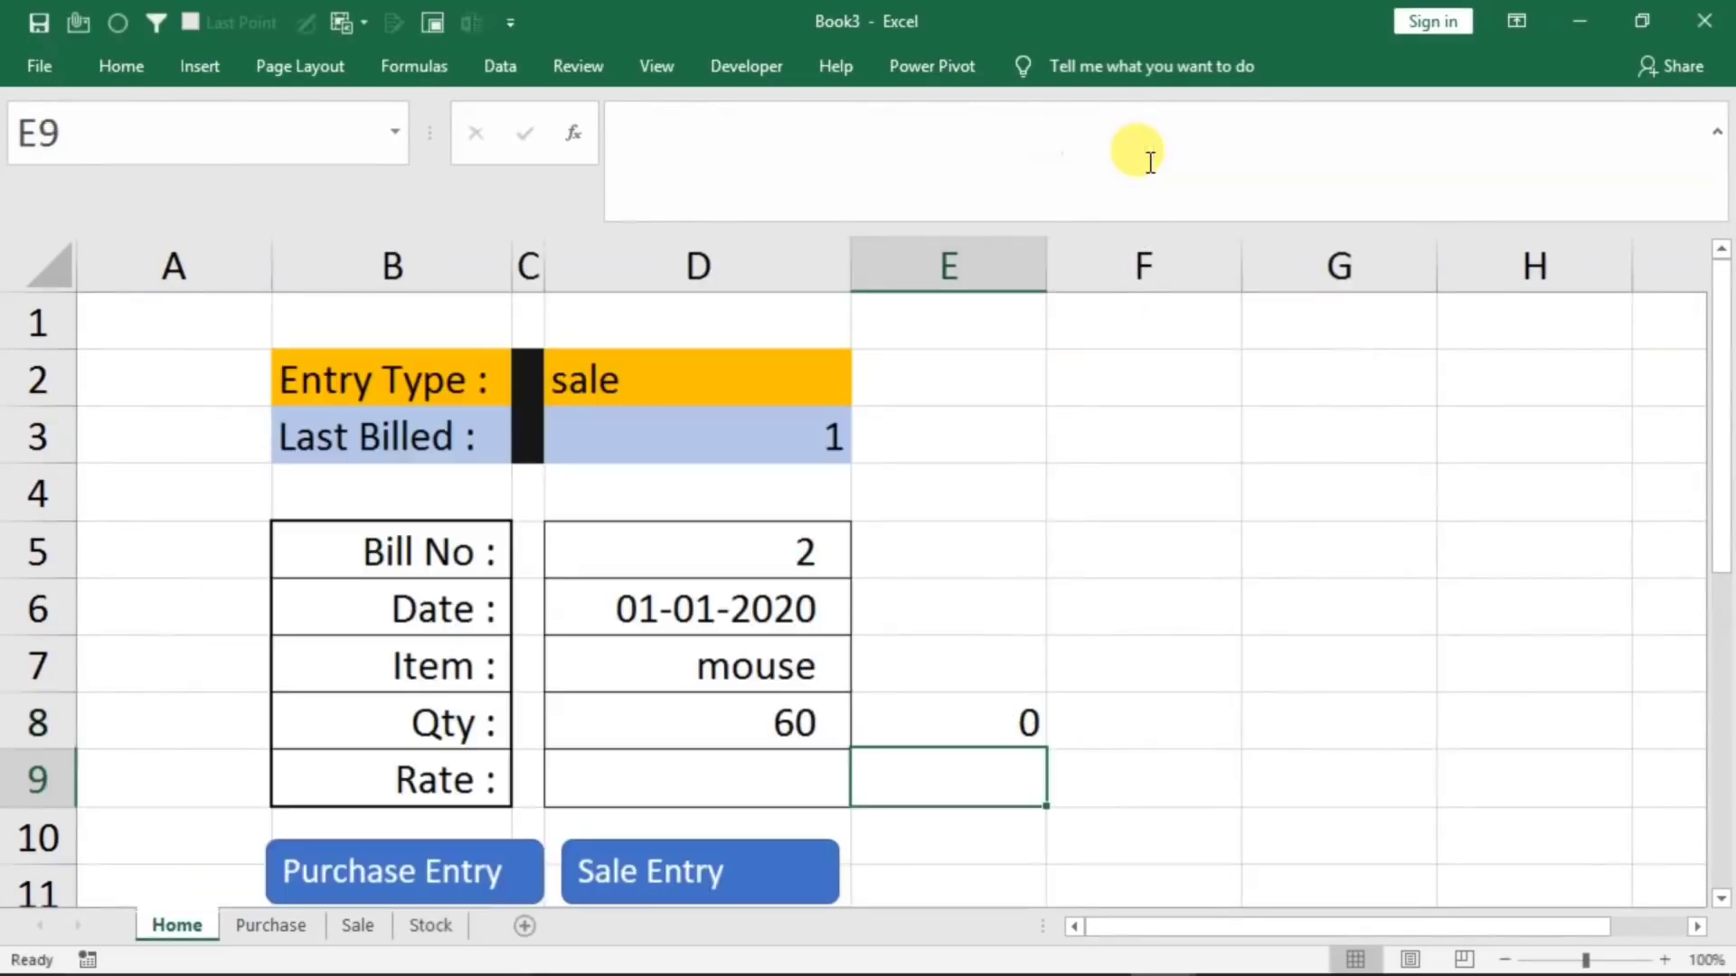
Test the stock lookup by changing the form's Item to keyboard
left_click(767, 670)
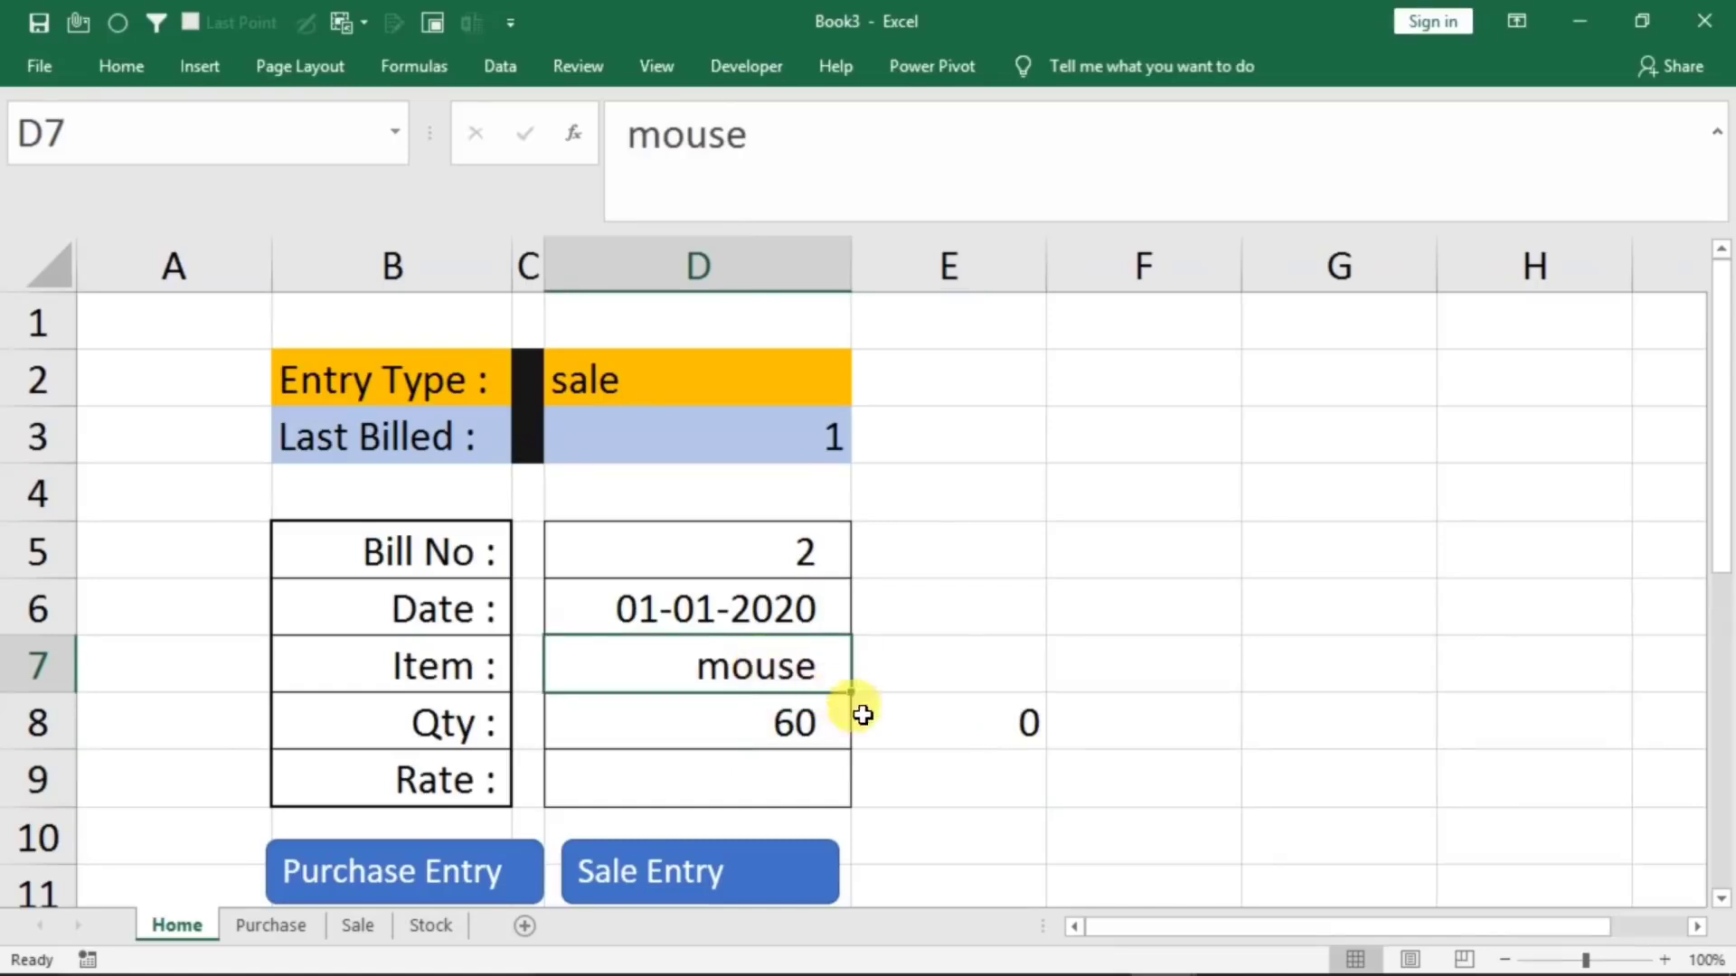
left_click(940, 723)
left_click(753, 665)
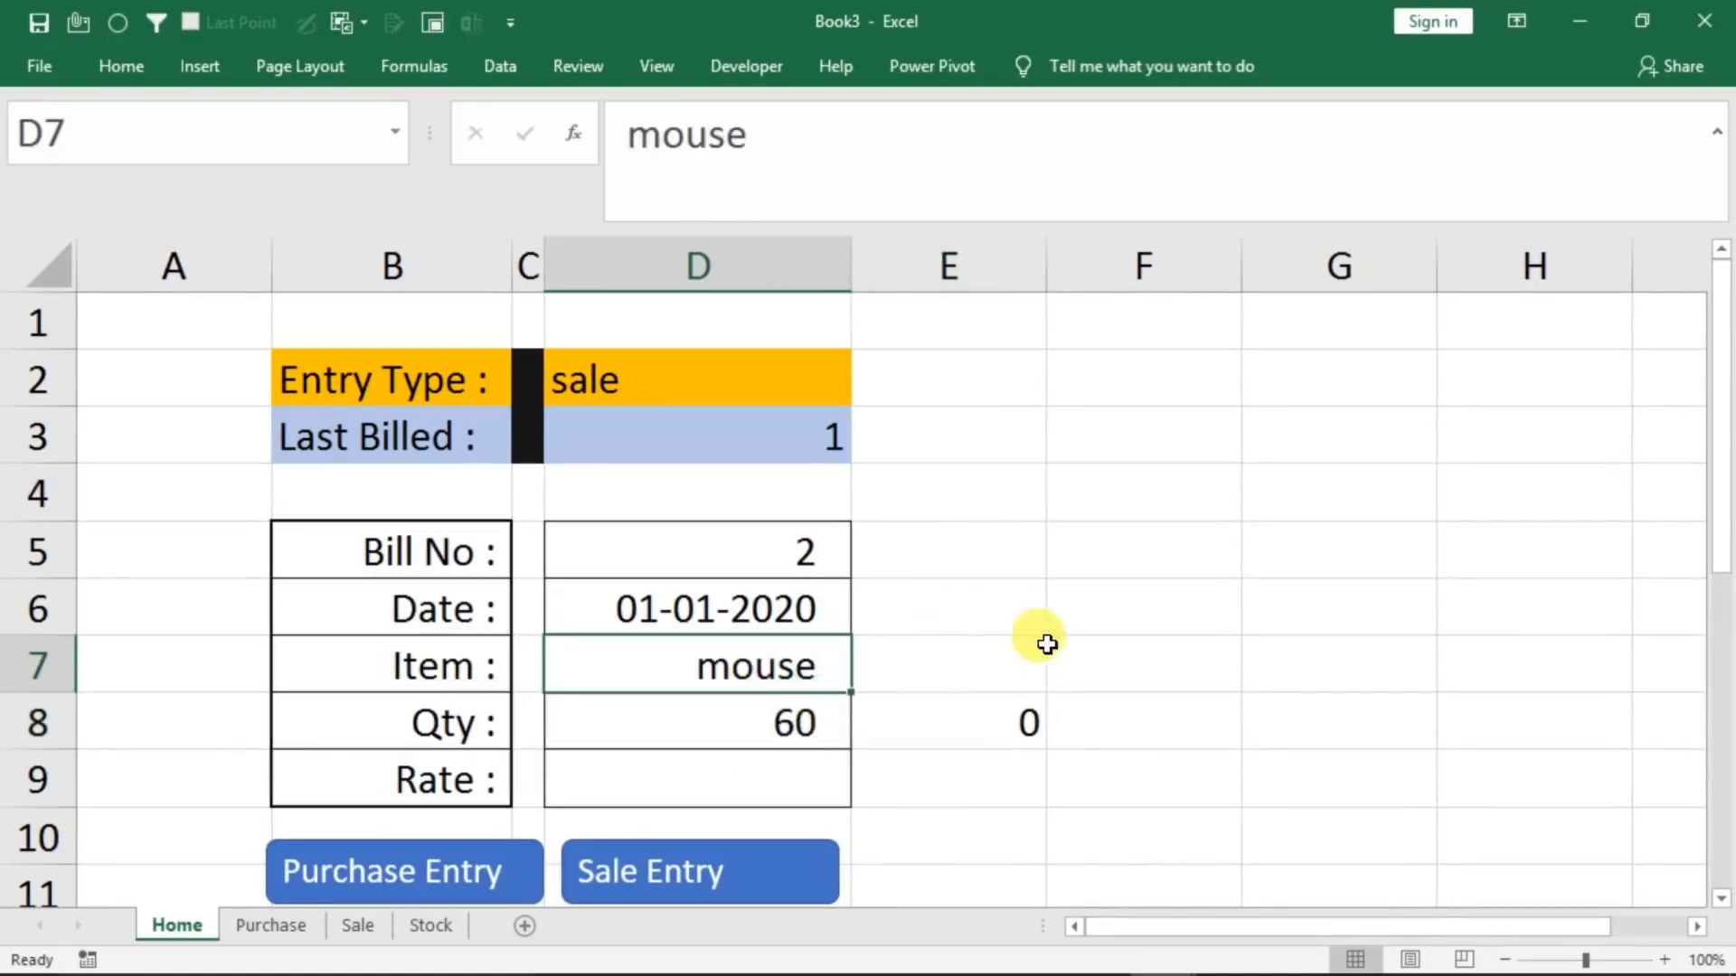
type("keyboard")
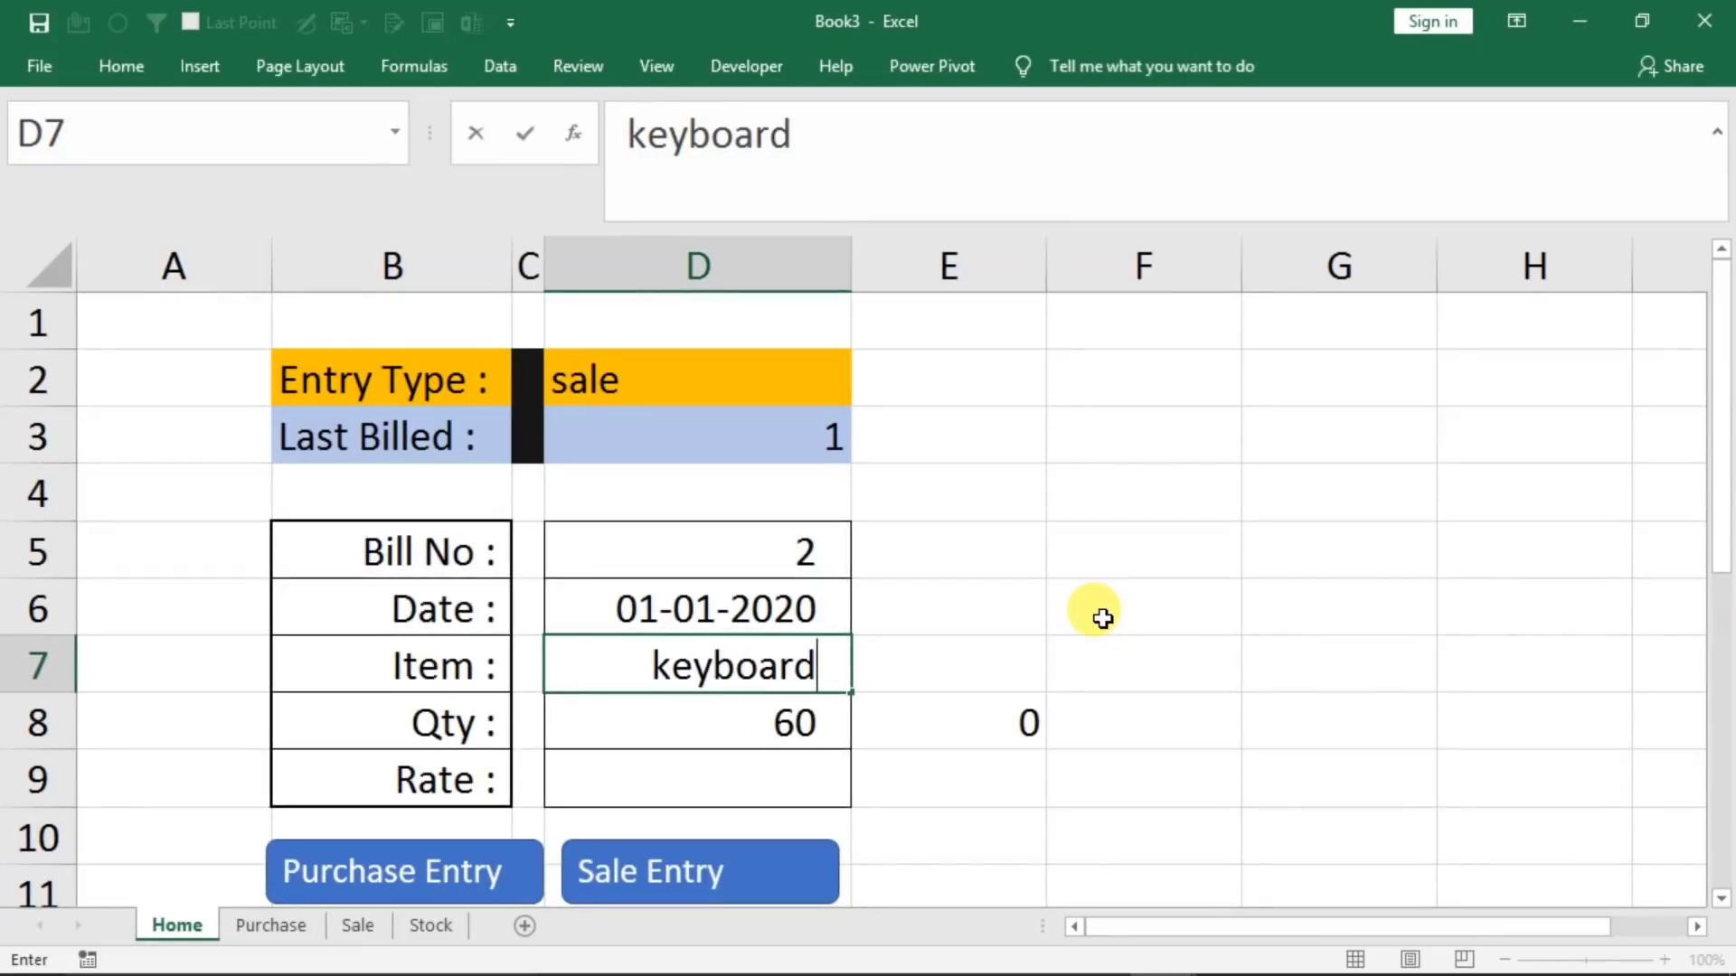
key("Return")
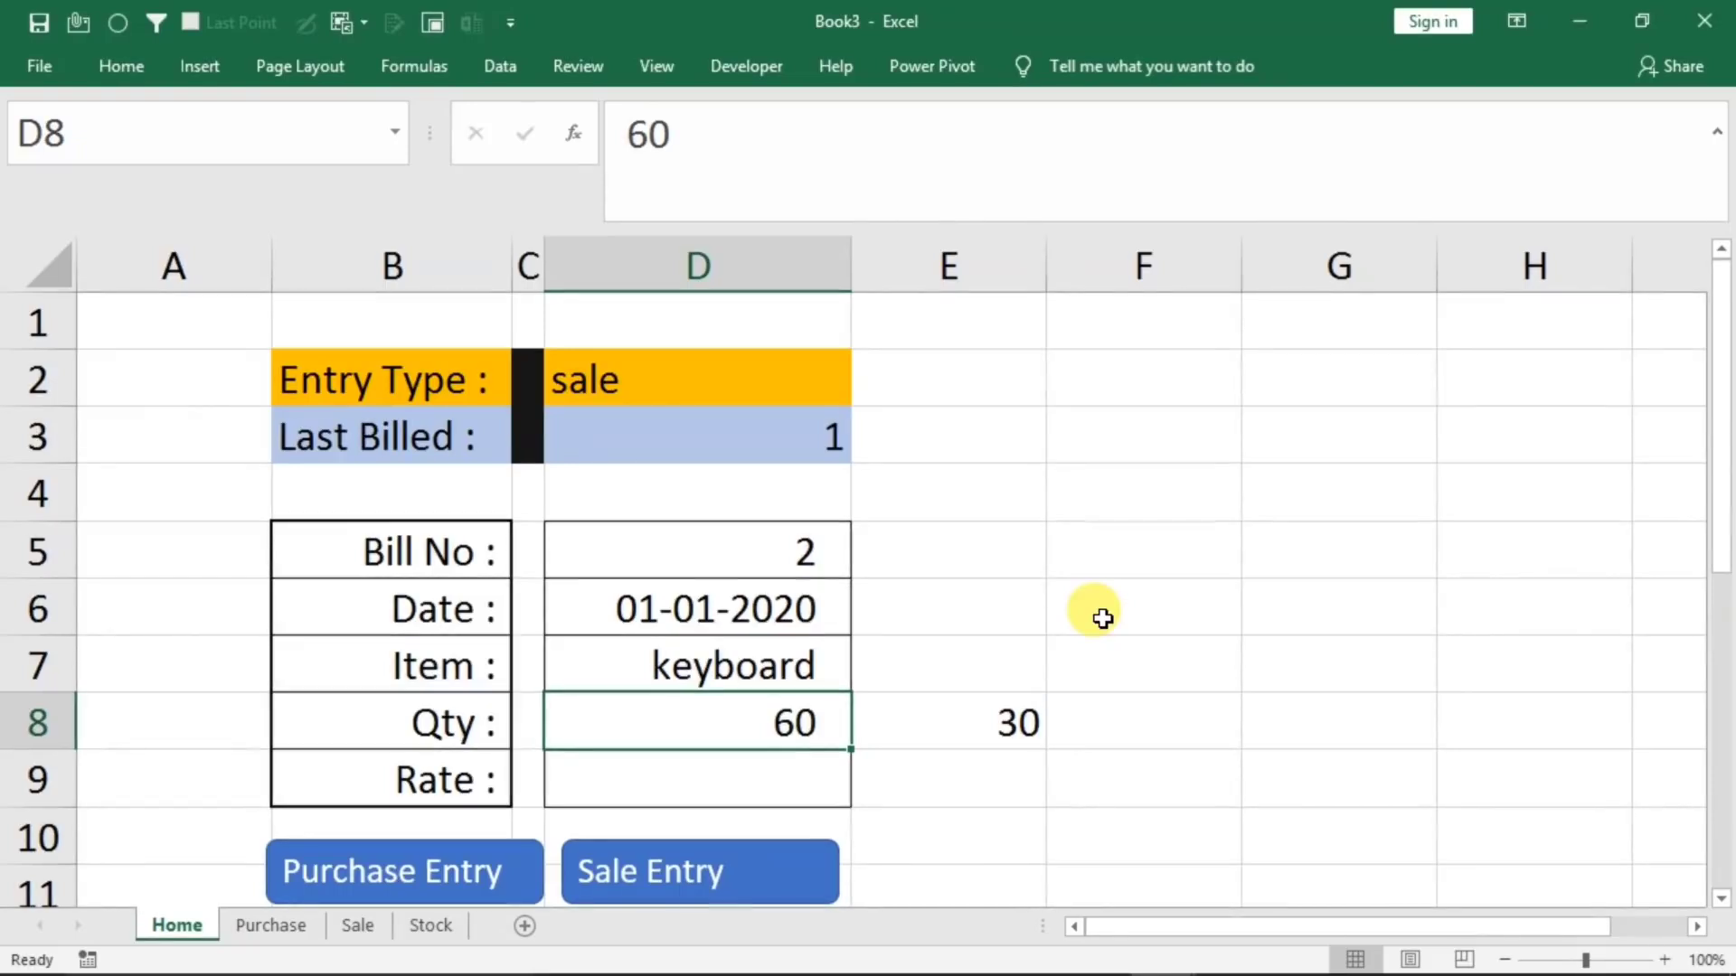
Wrap the VLOOKUP in E8 in an IF whose condition tests whether the looked-up stock is less than D8
left_click(994, 716)
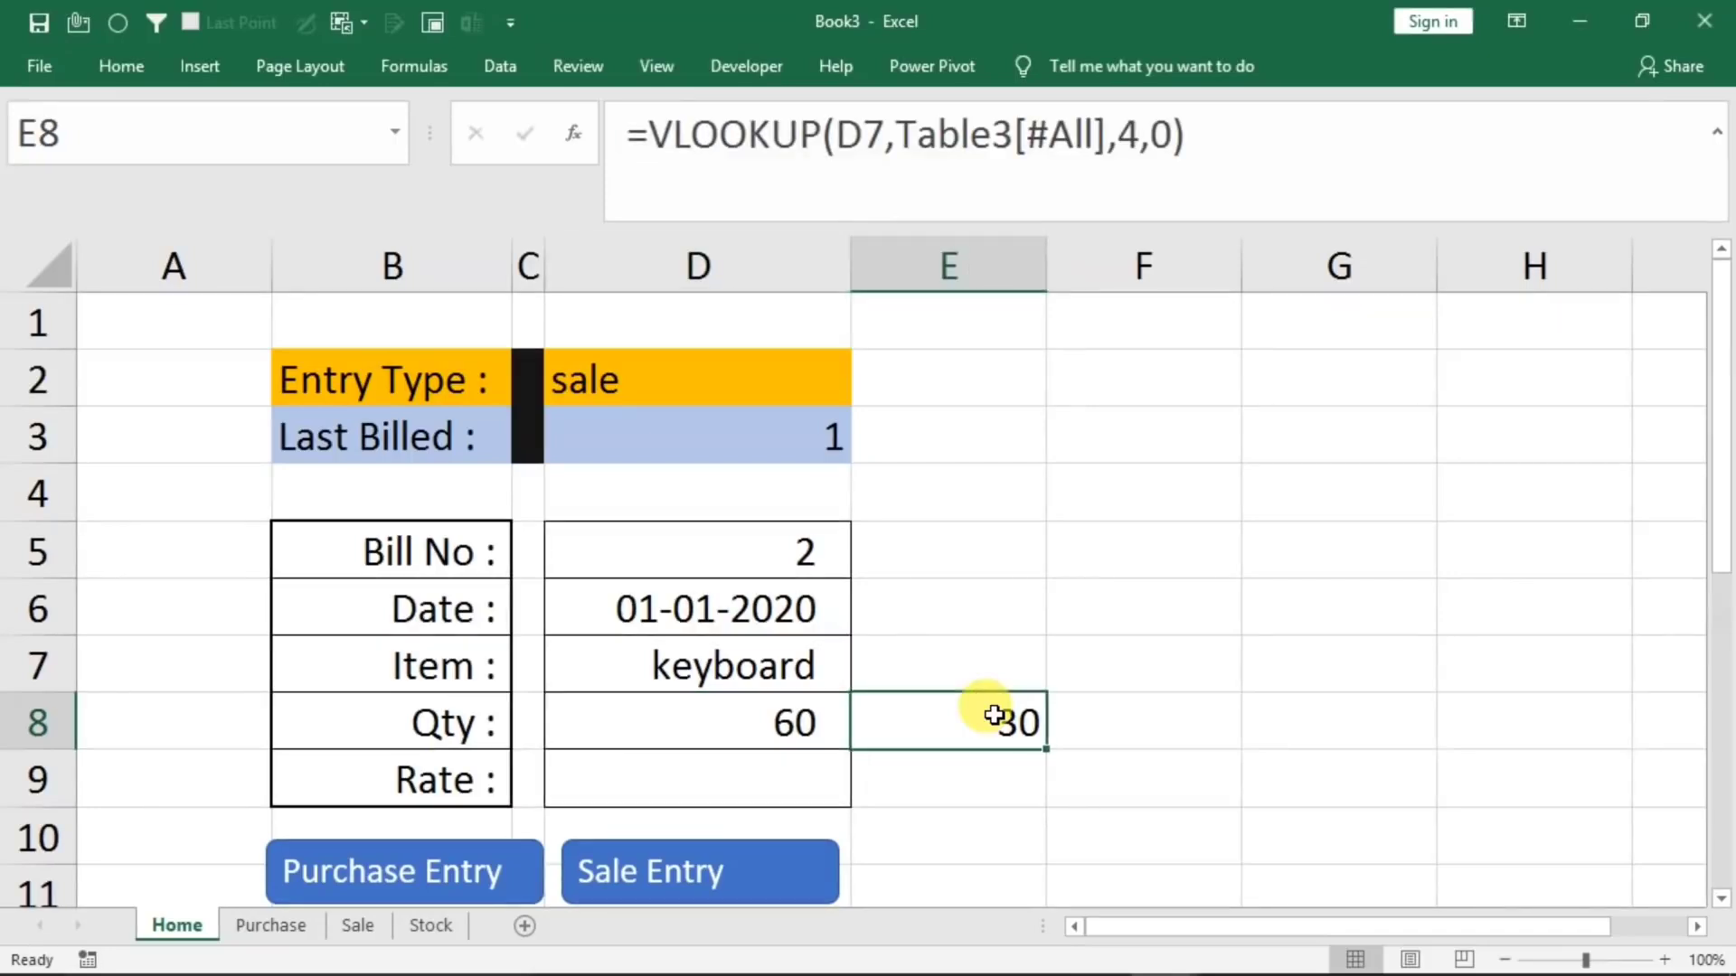
double_click(994, 716)
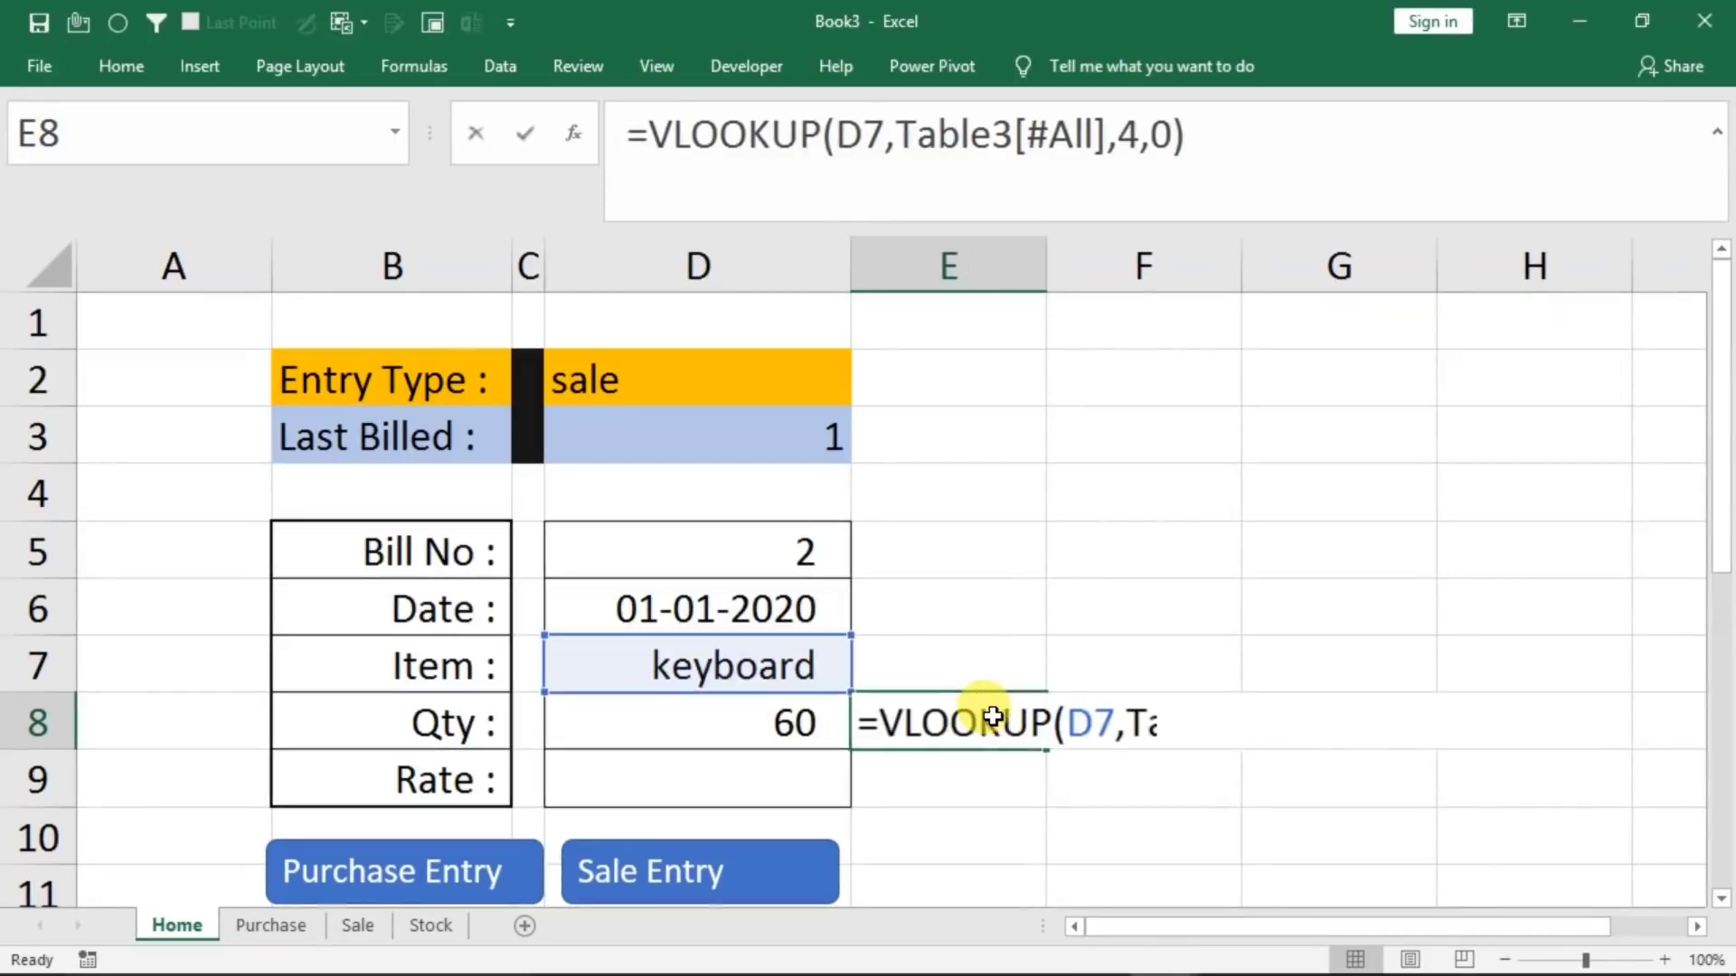
left_click(889, 730)
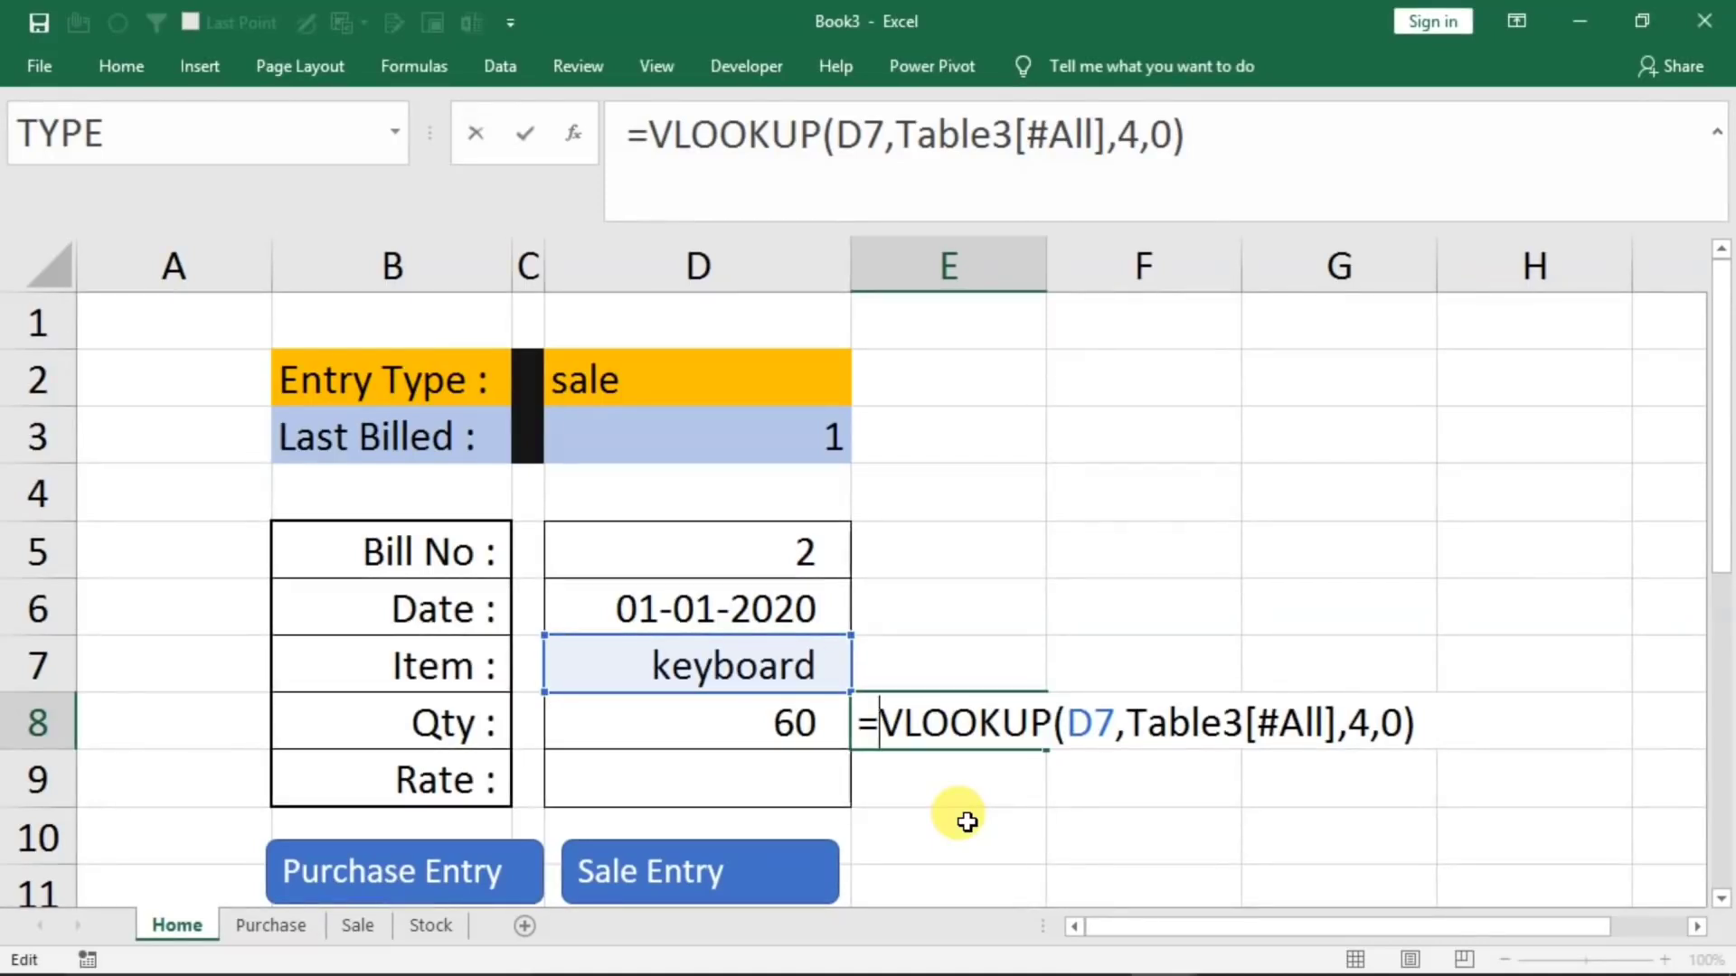
type("if")
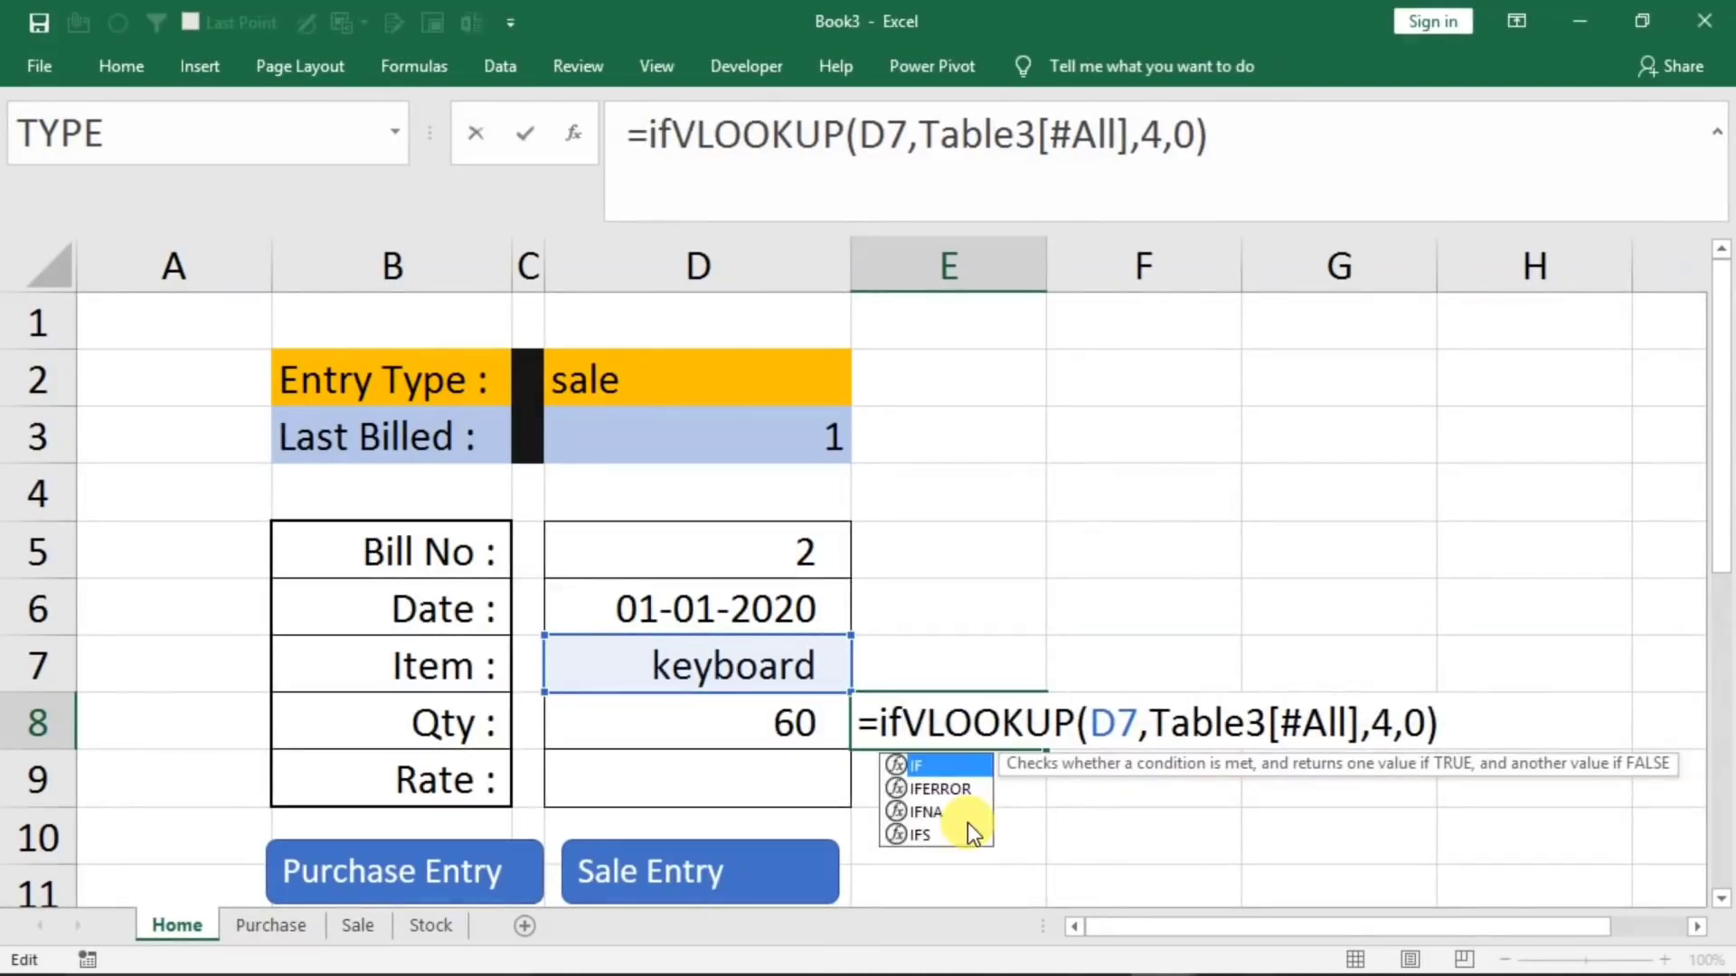
type("(")
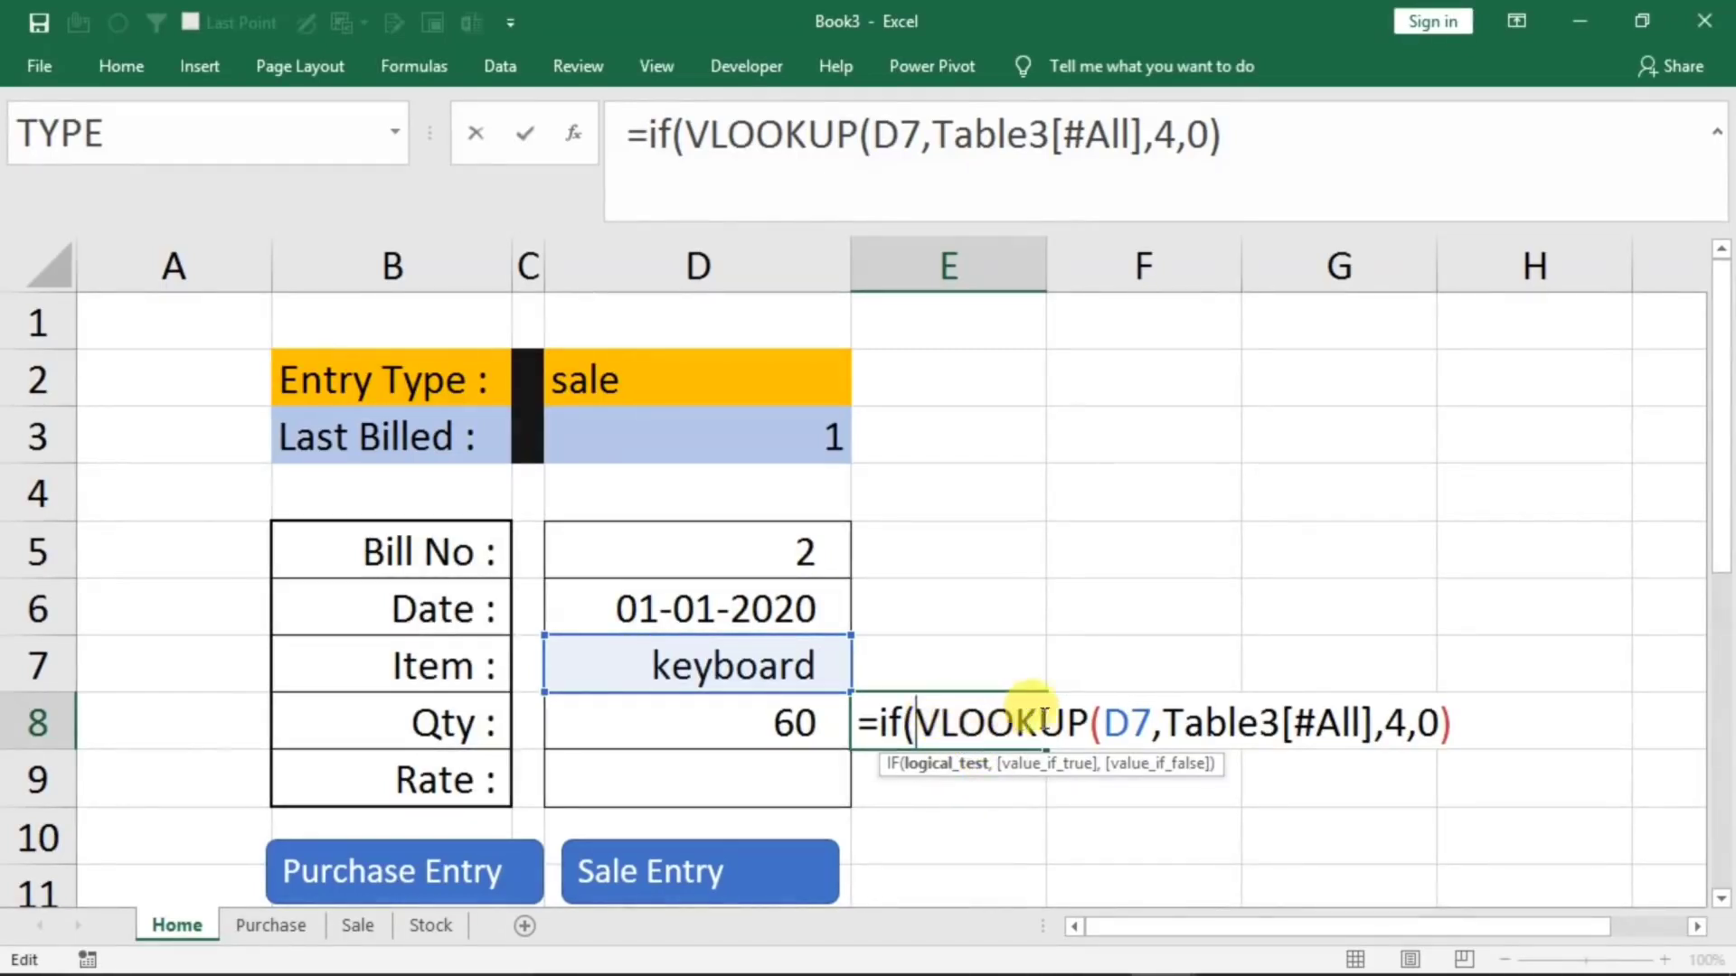
left_click(1463, 723)
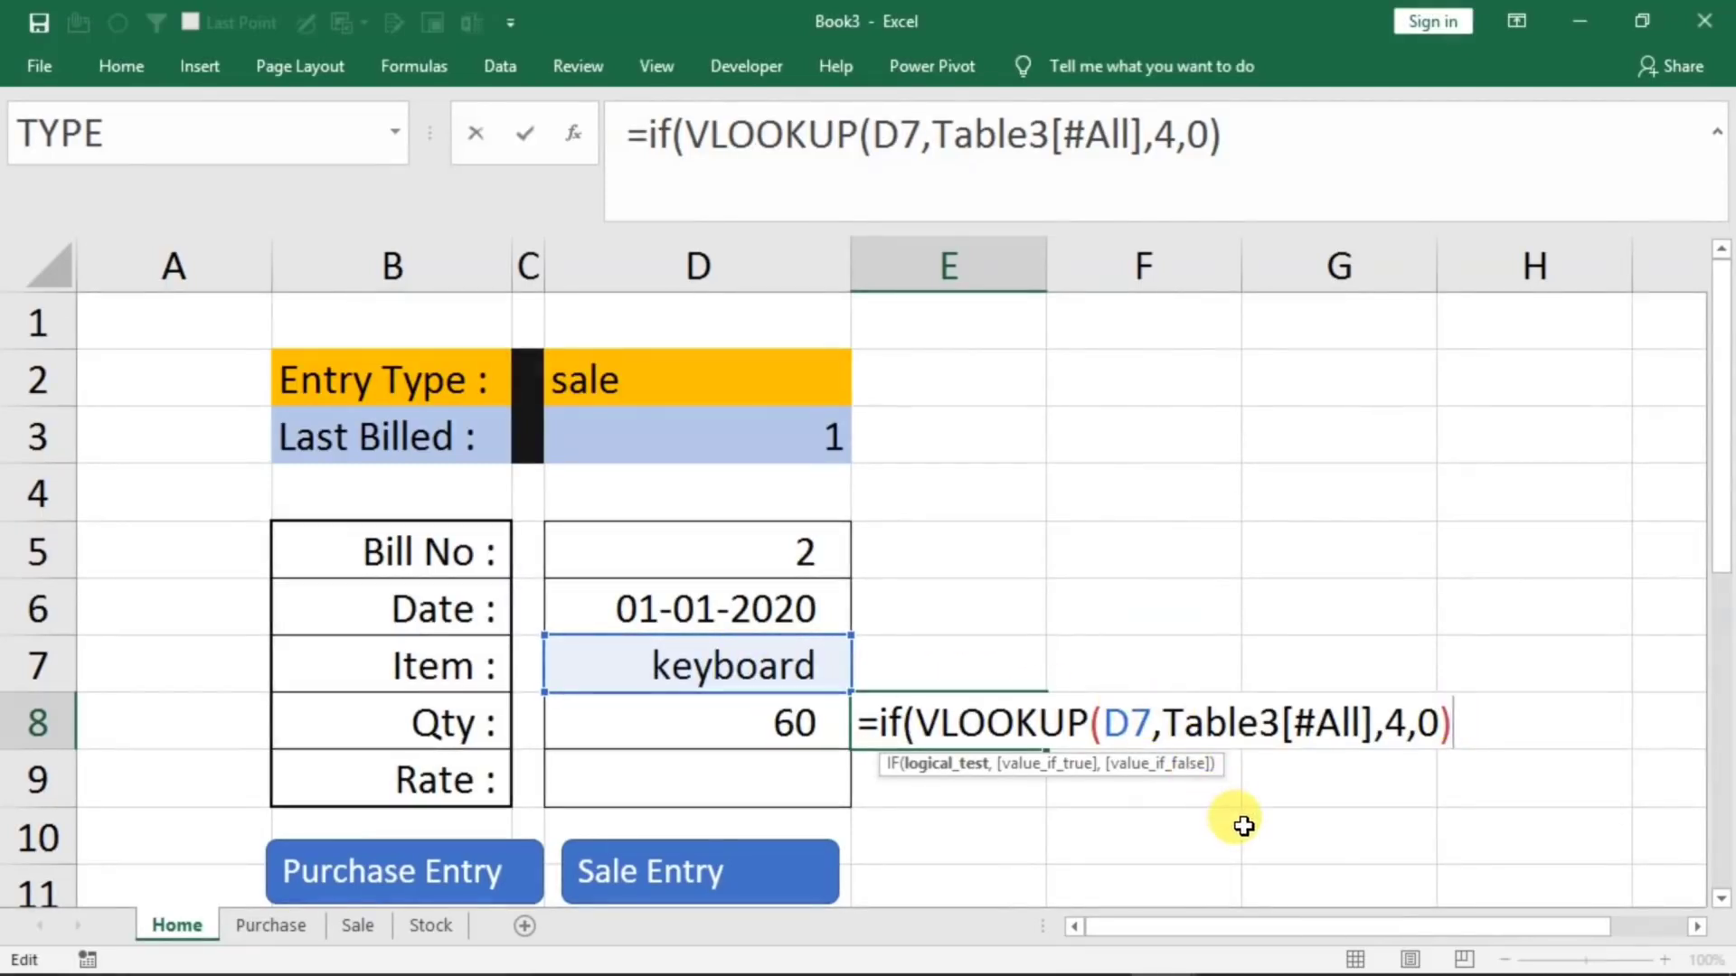
type("<")
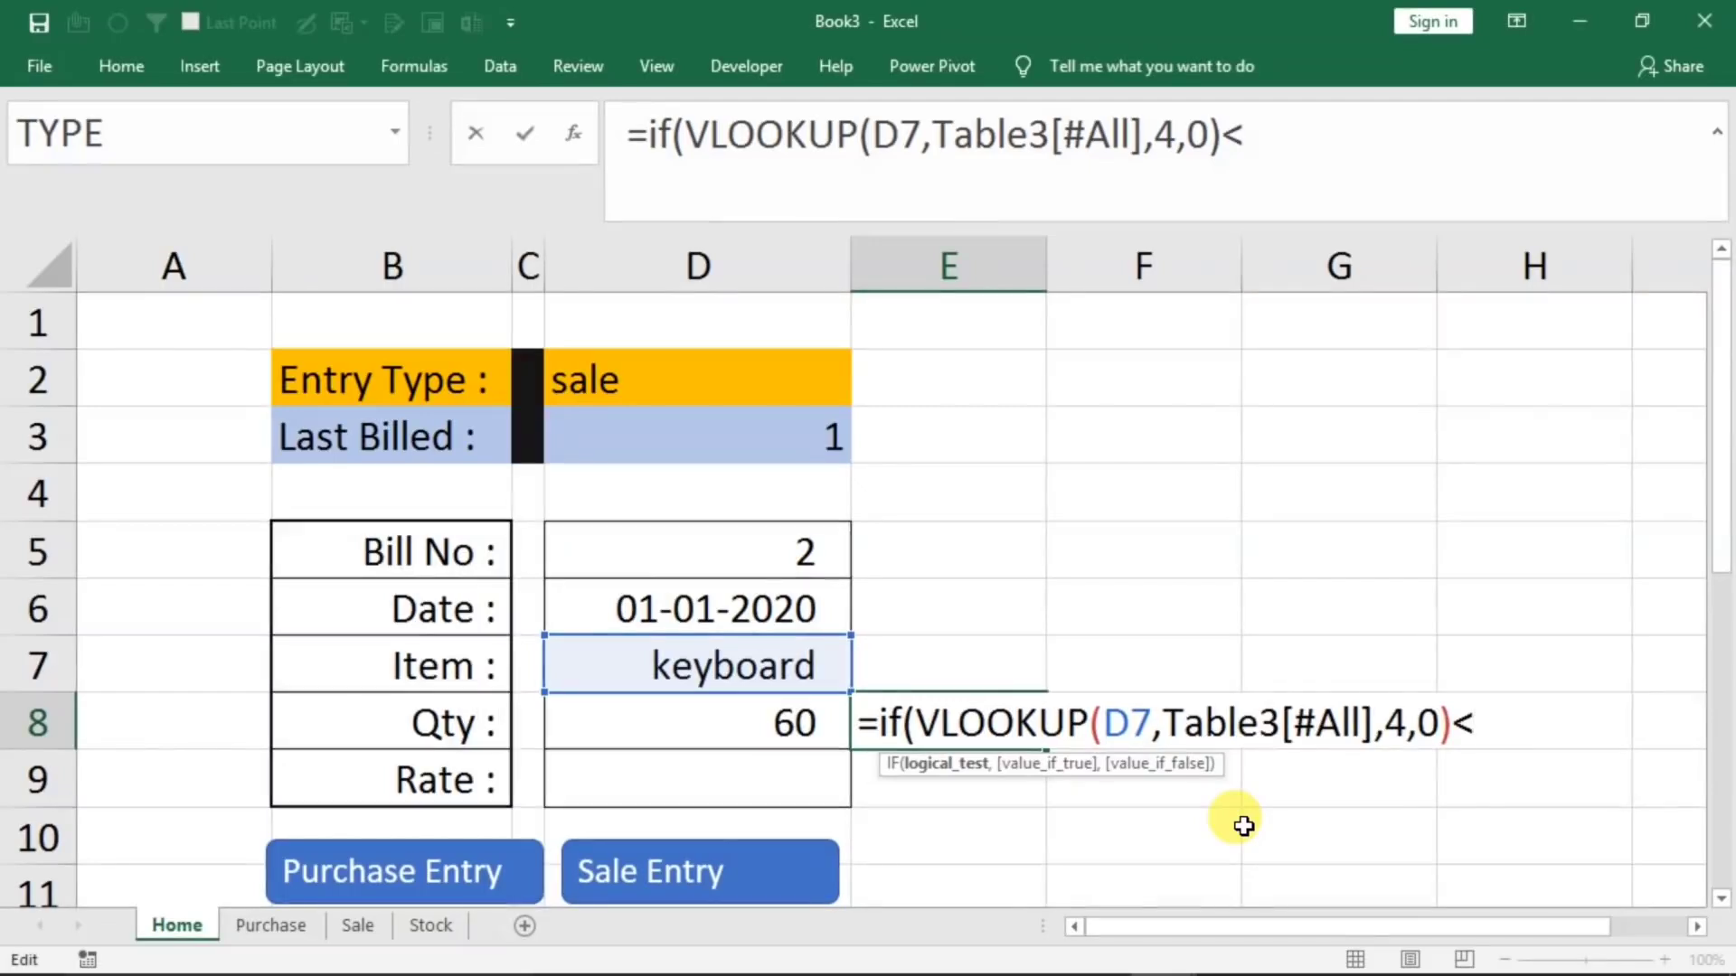
left_click(716, 724)
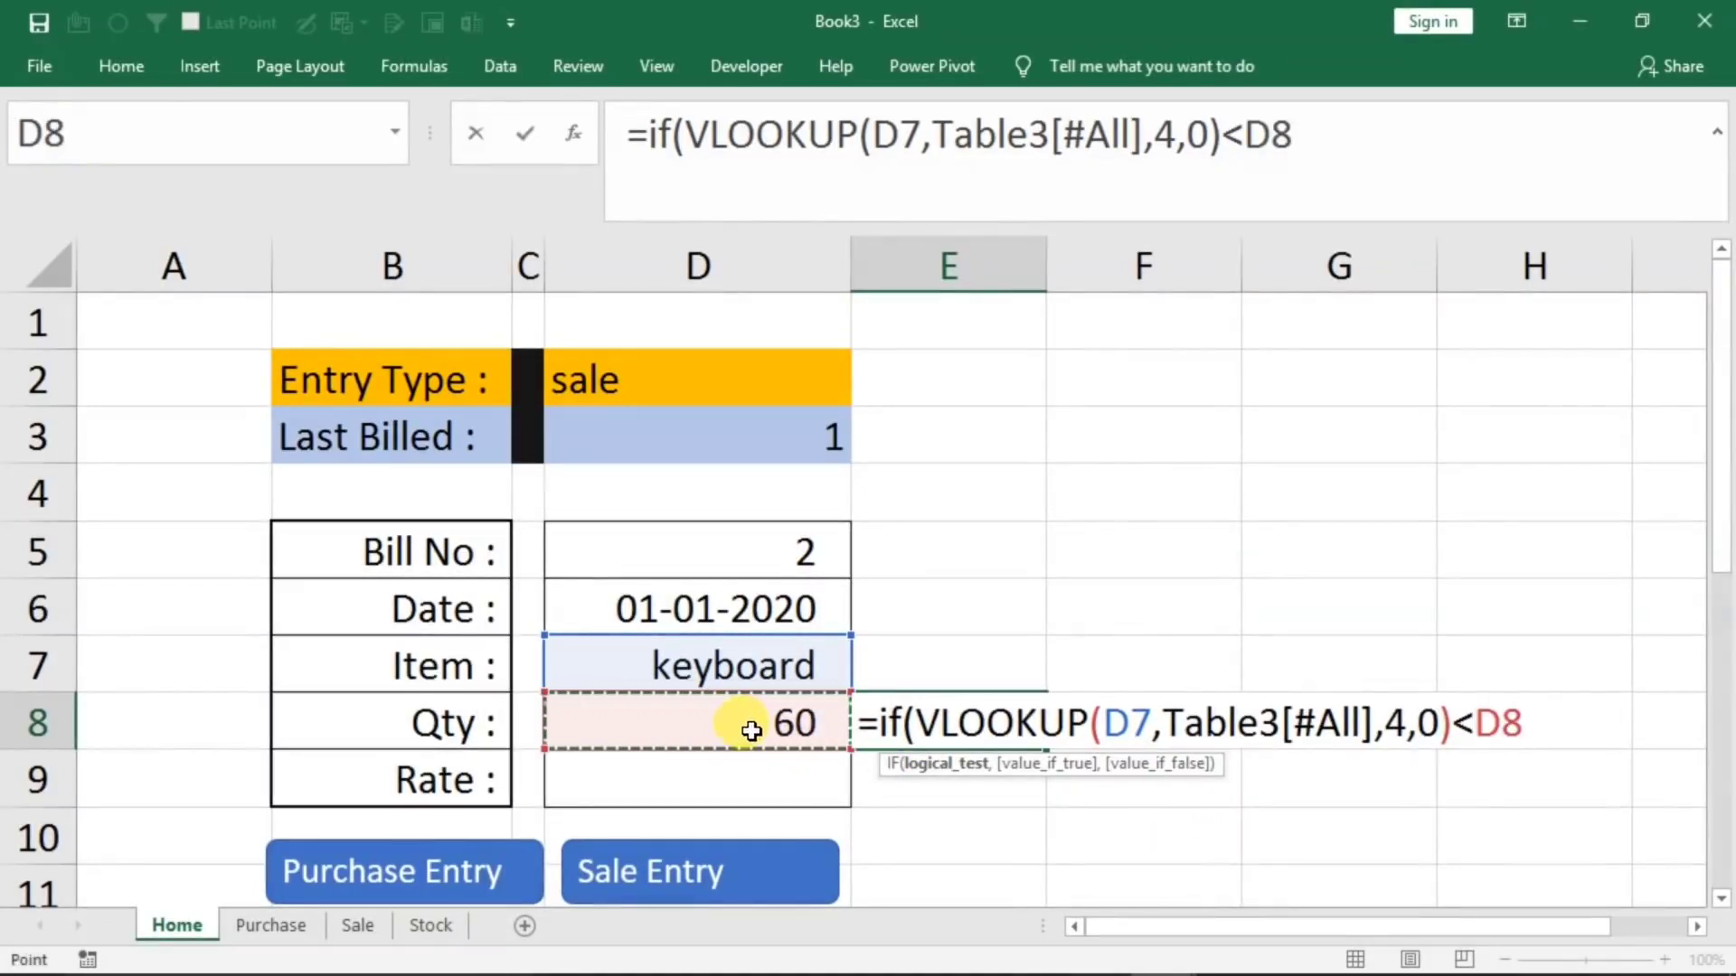
Complete the IF in E8 with "Stock Not Available" as the true result and empty text as the false result
type(",")
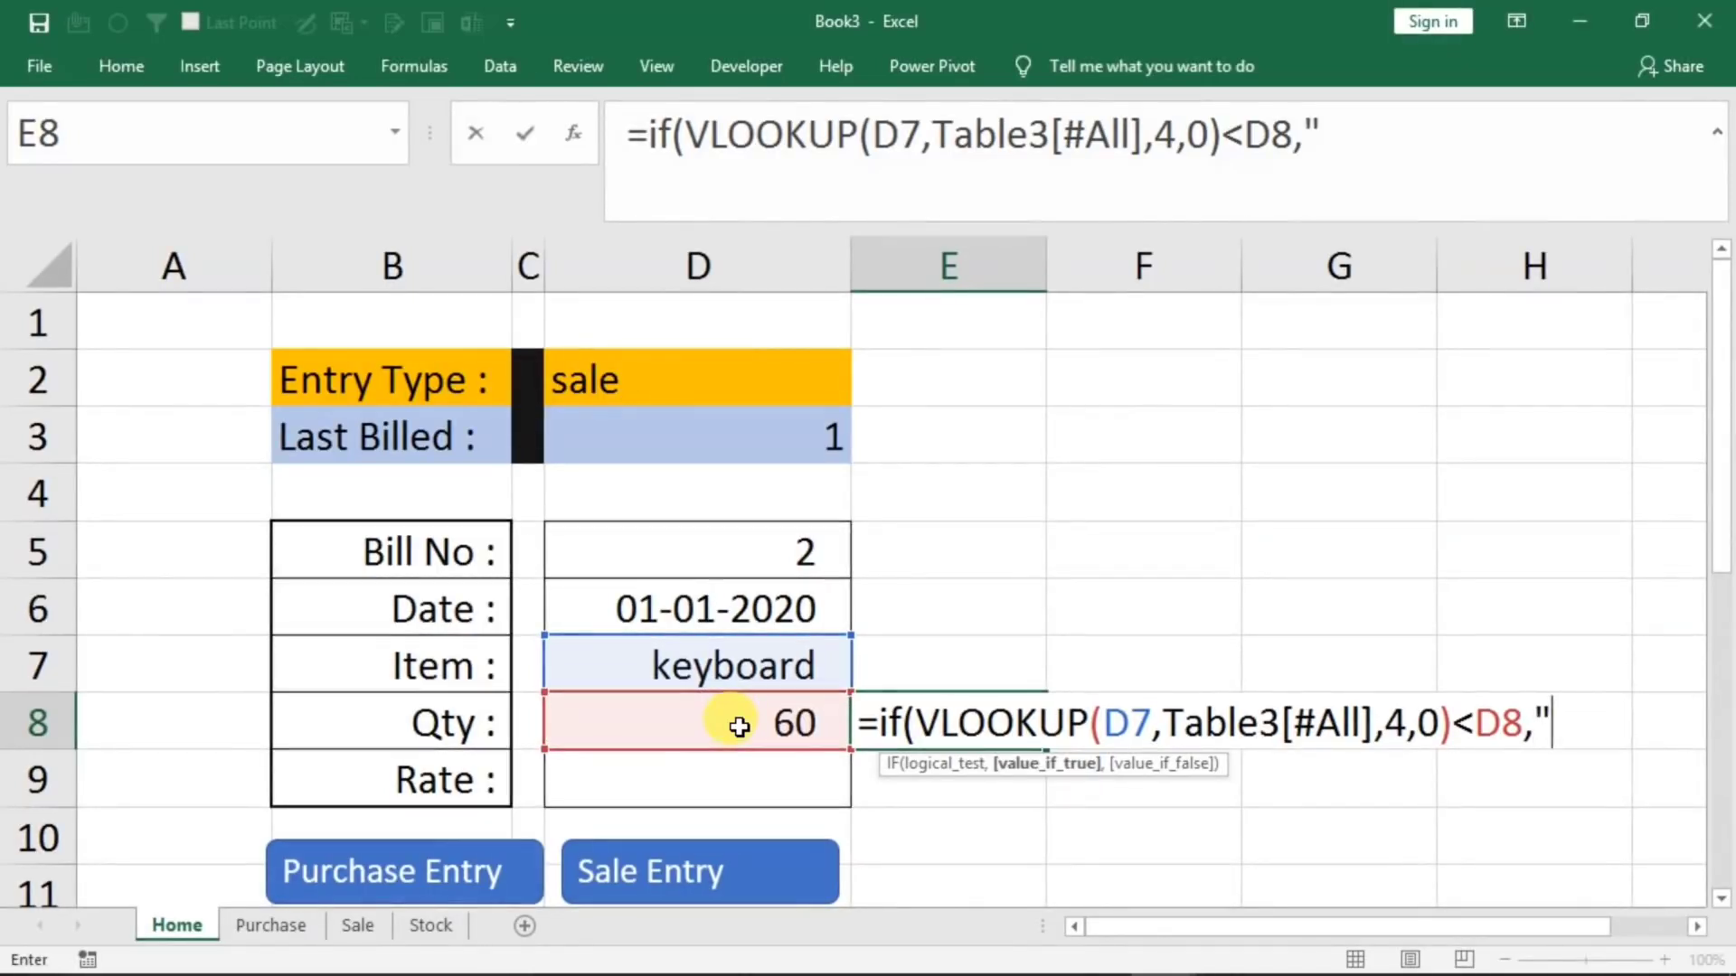
type("\"Stock Not")
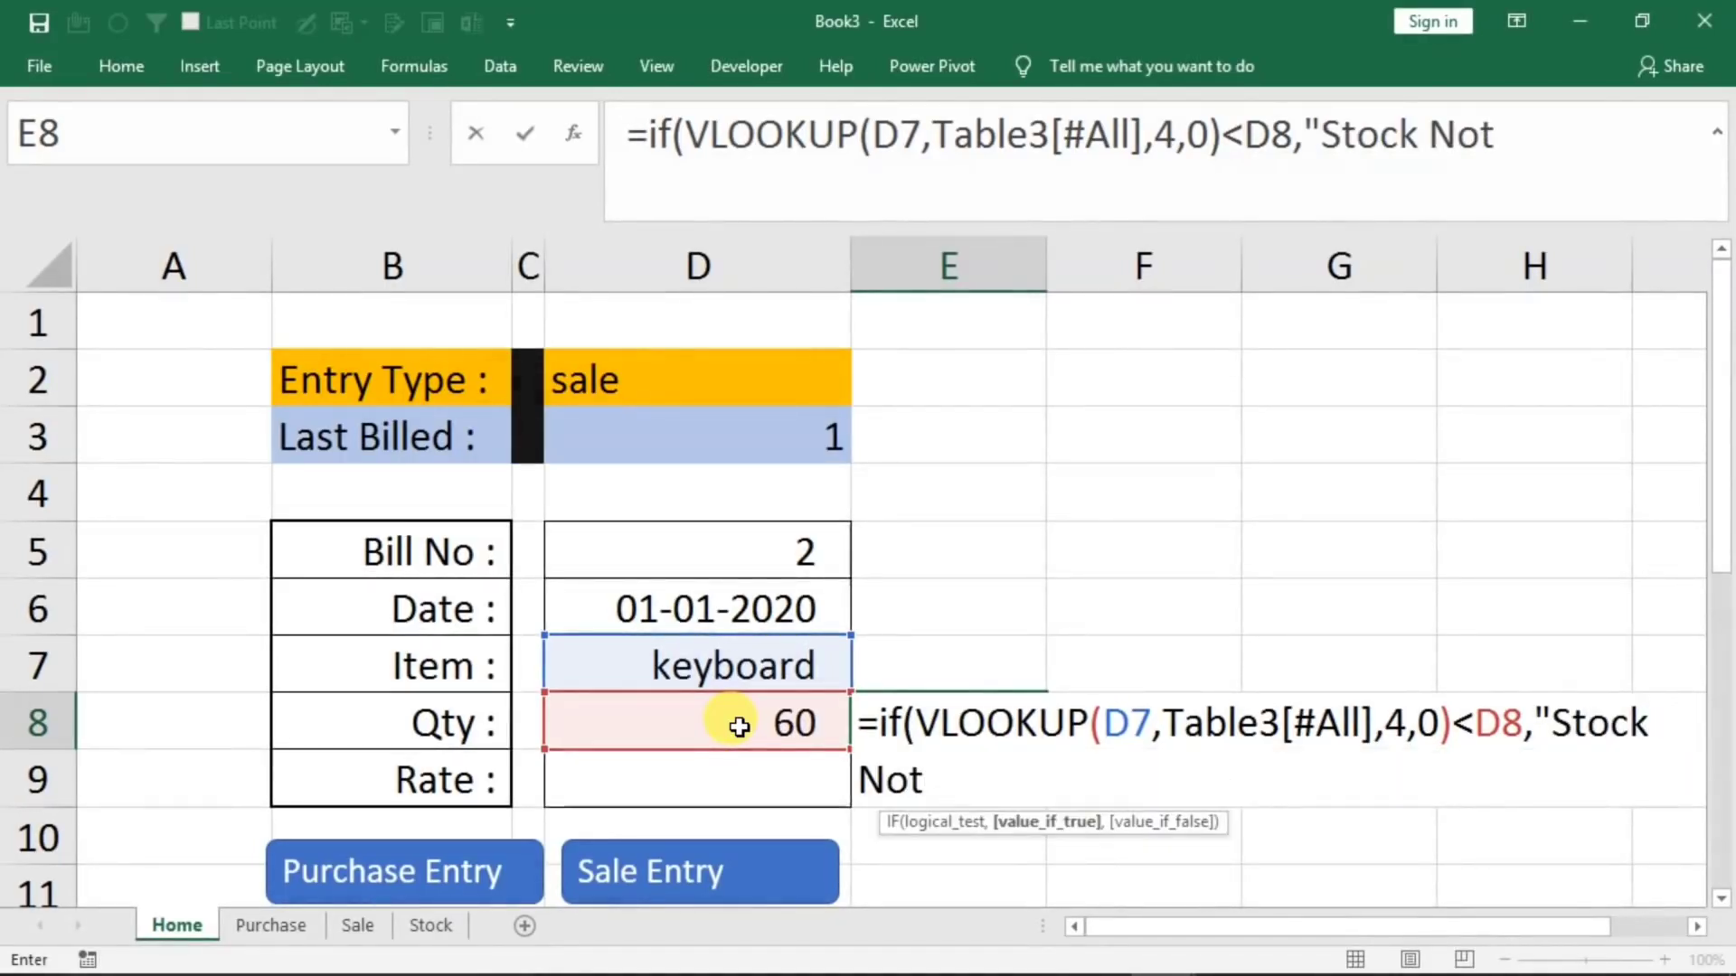
type(" Availa")
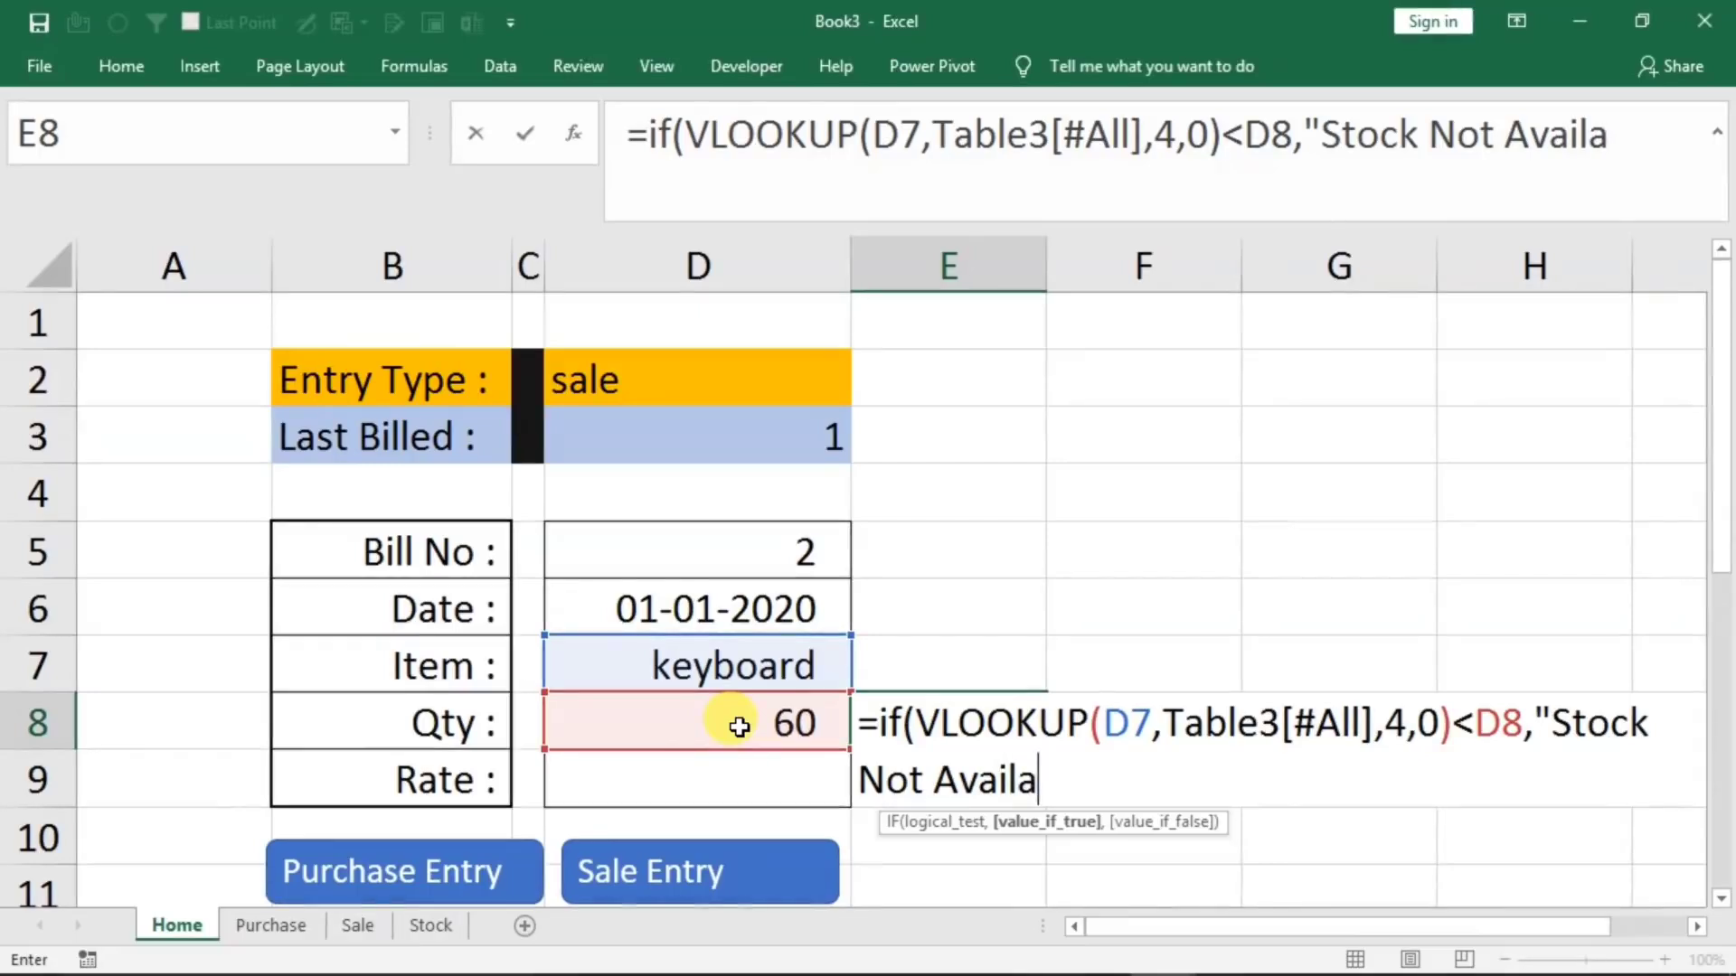
type("ble\"")
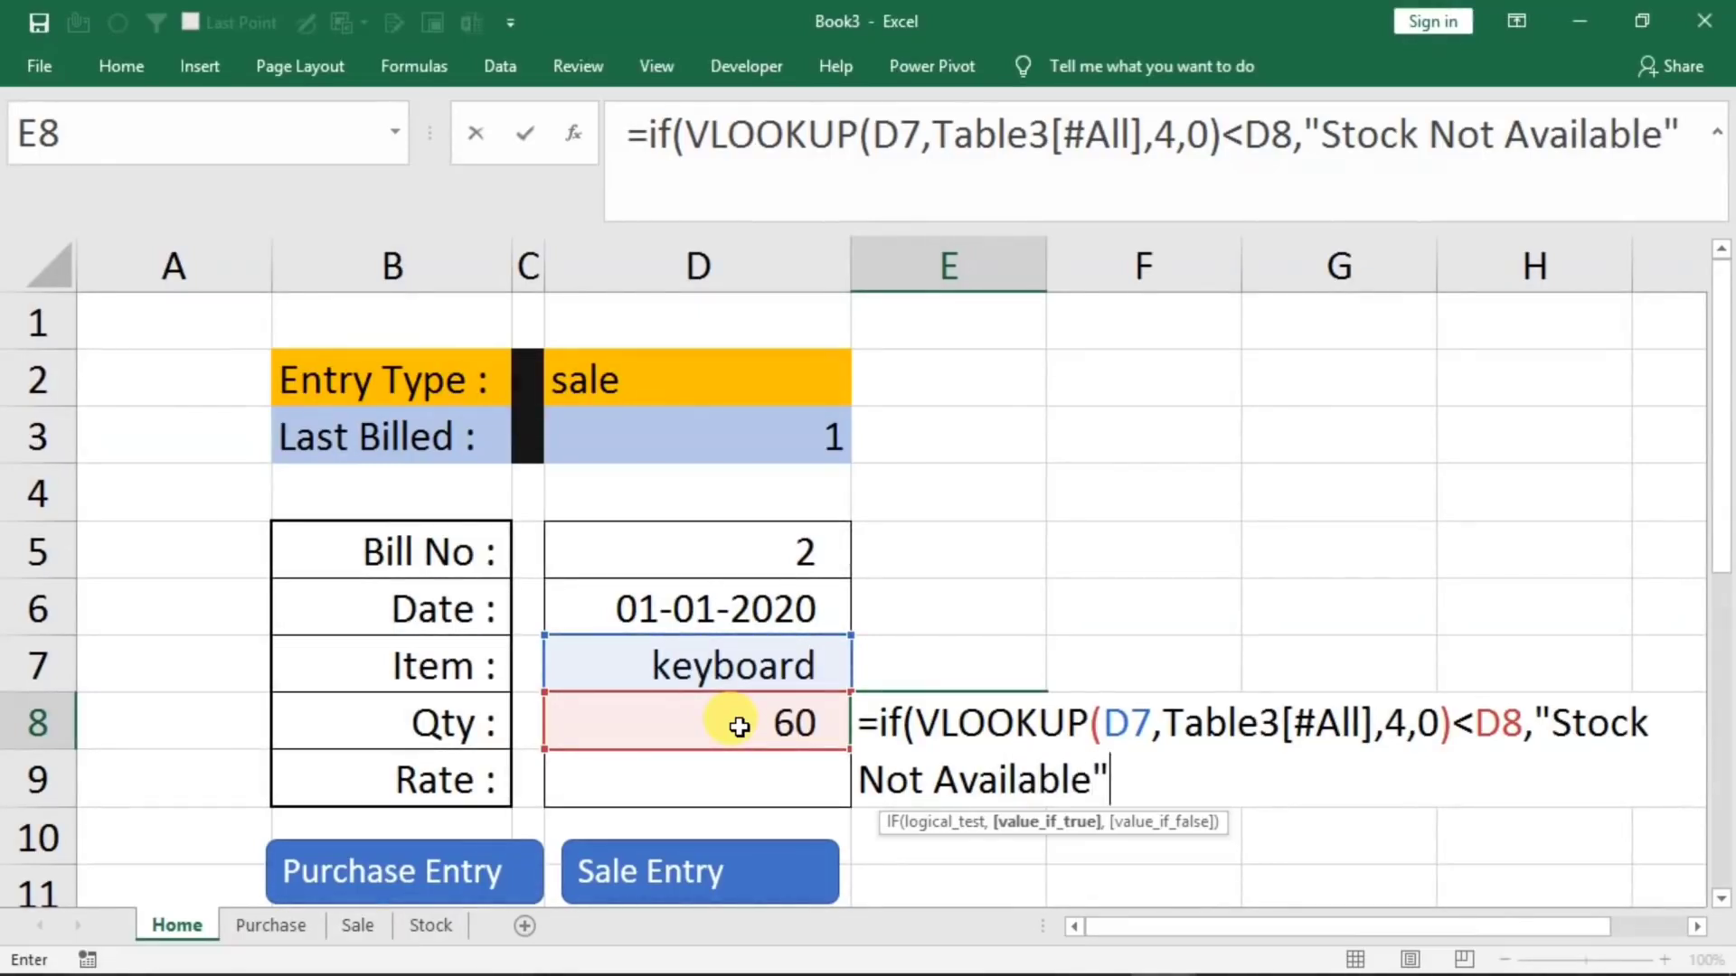
type(",\"\"")
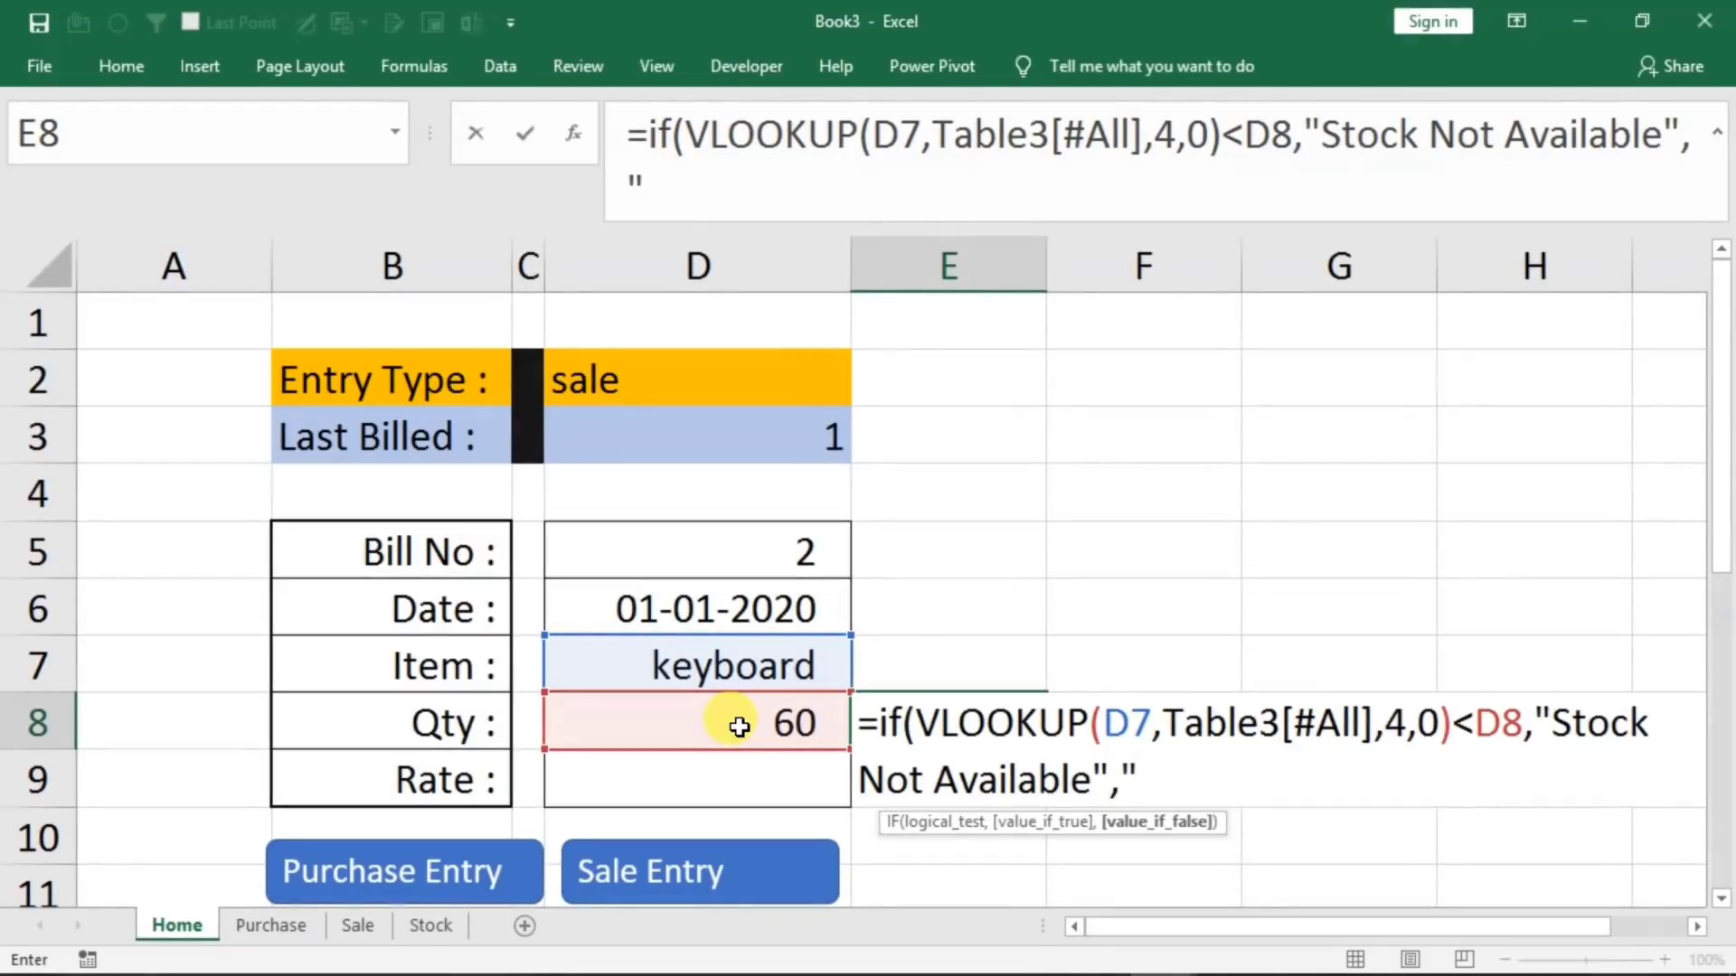
type(")")
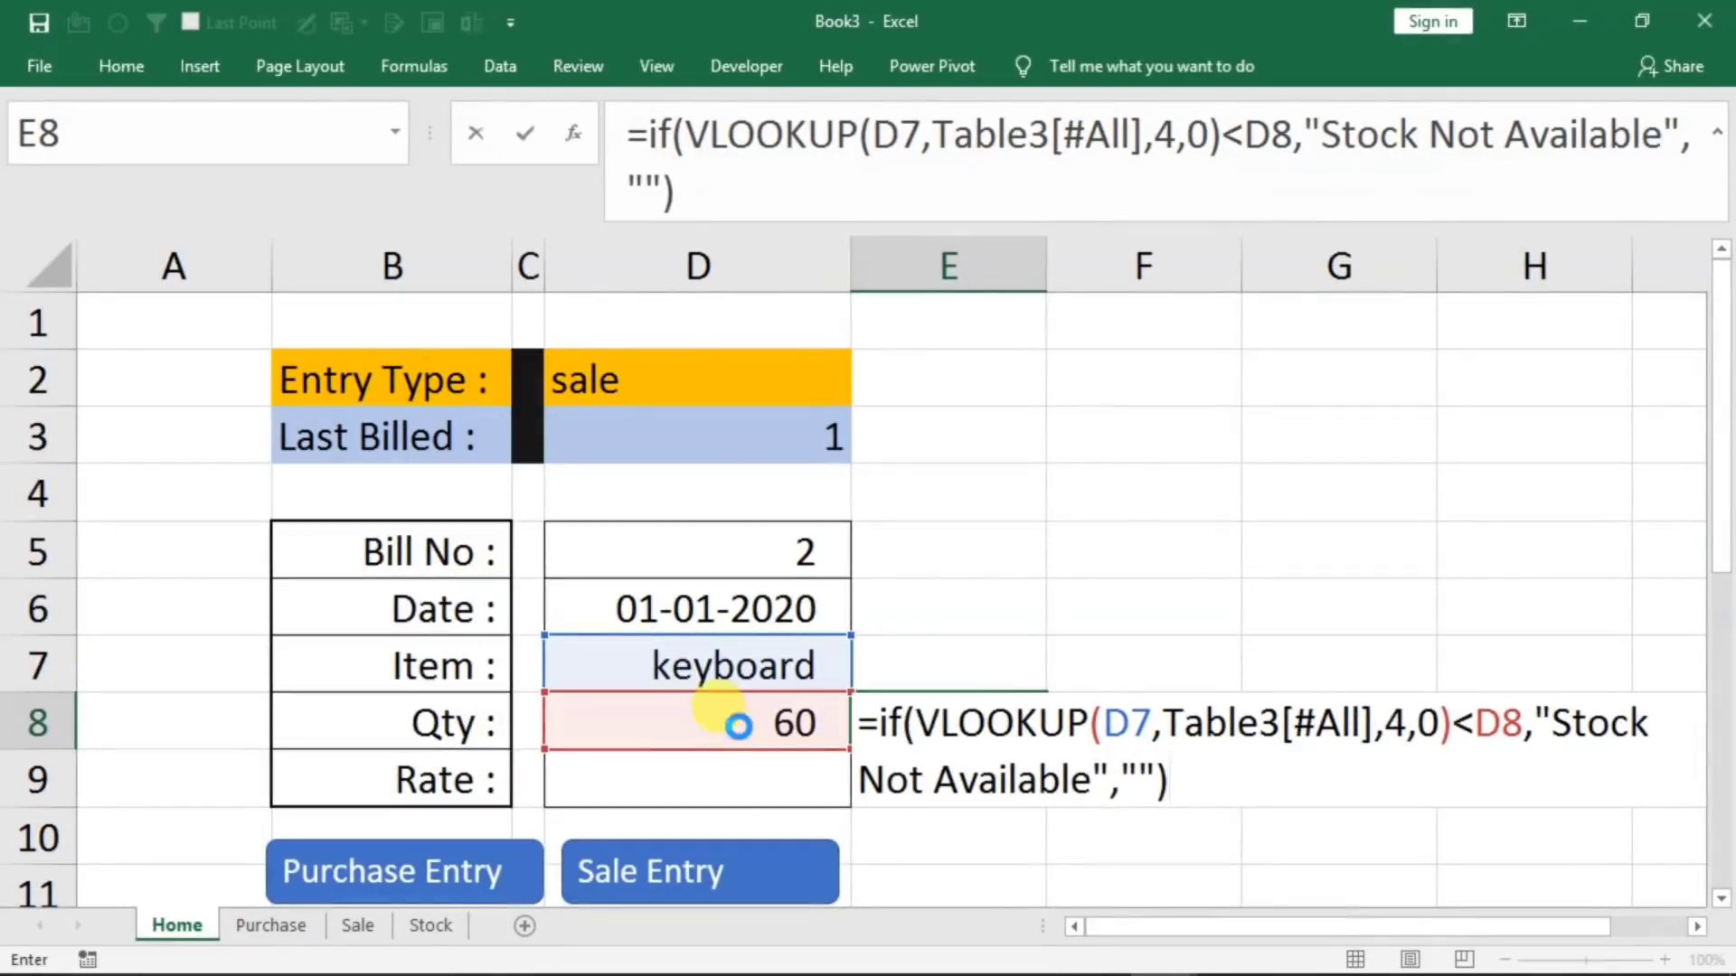
key("Return")
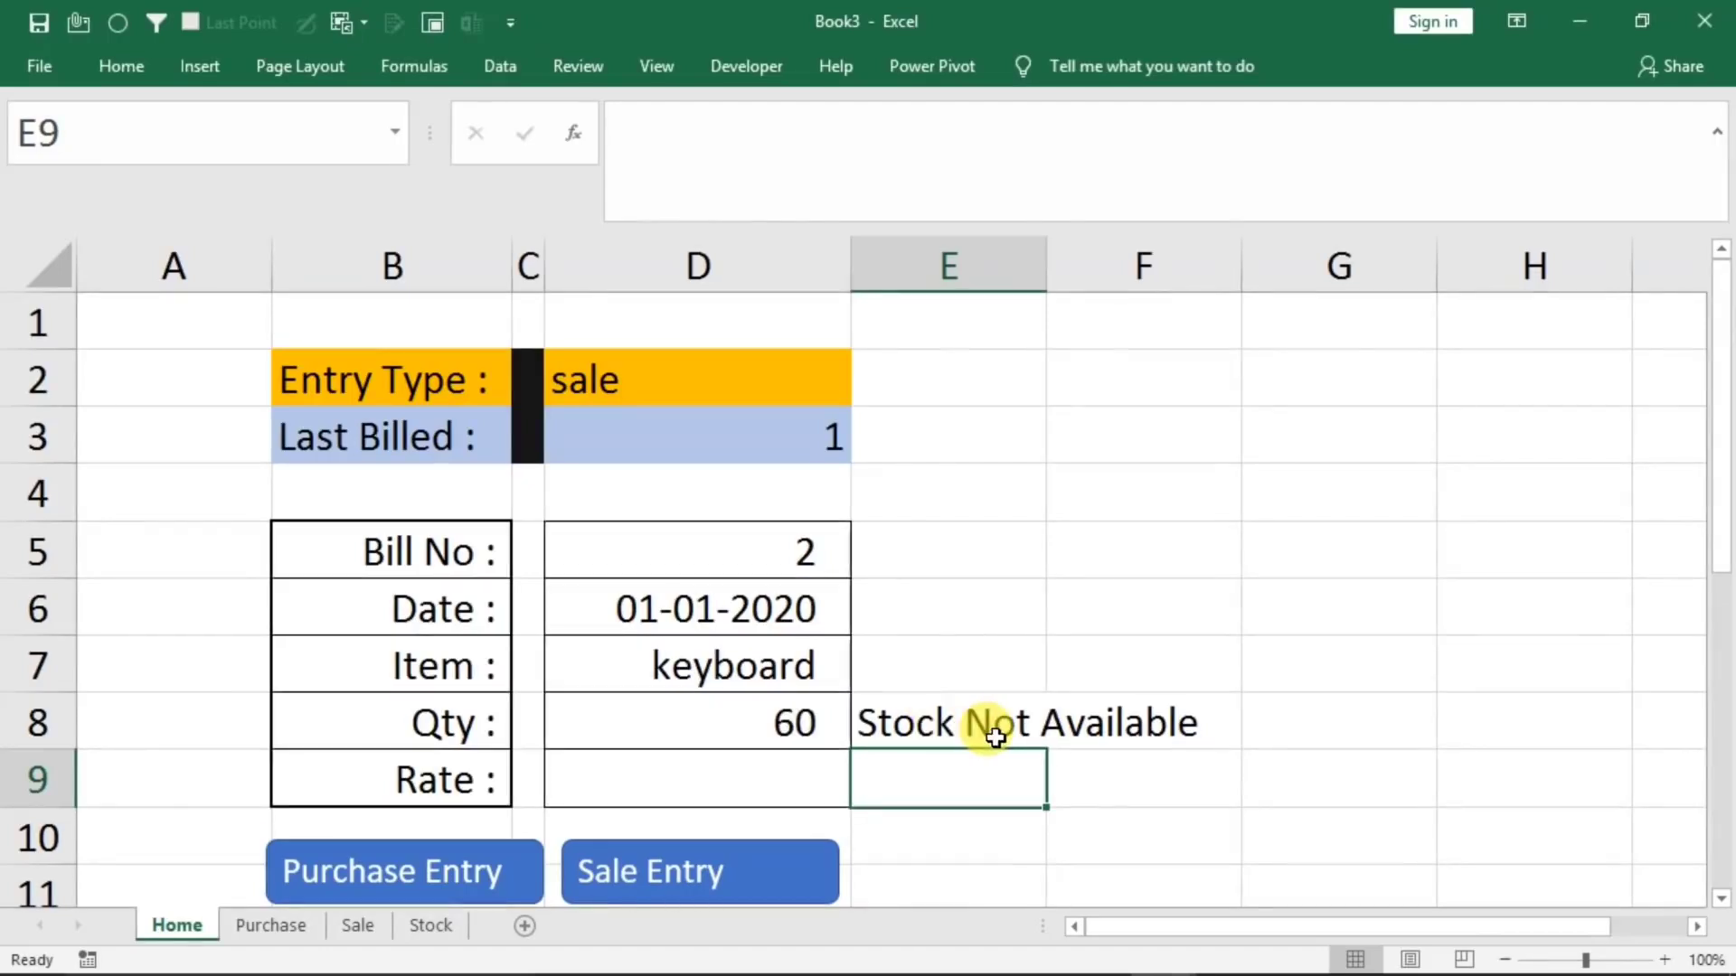
Test the stock warning for keyboard by setting the form's Qty to 10
left_click(744, 728)
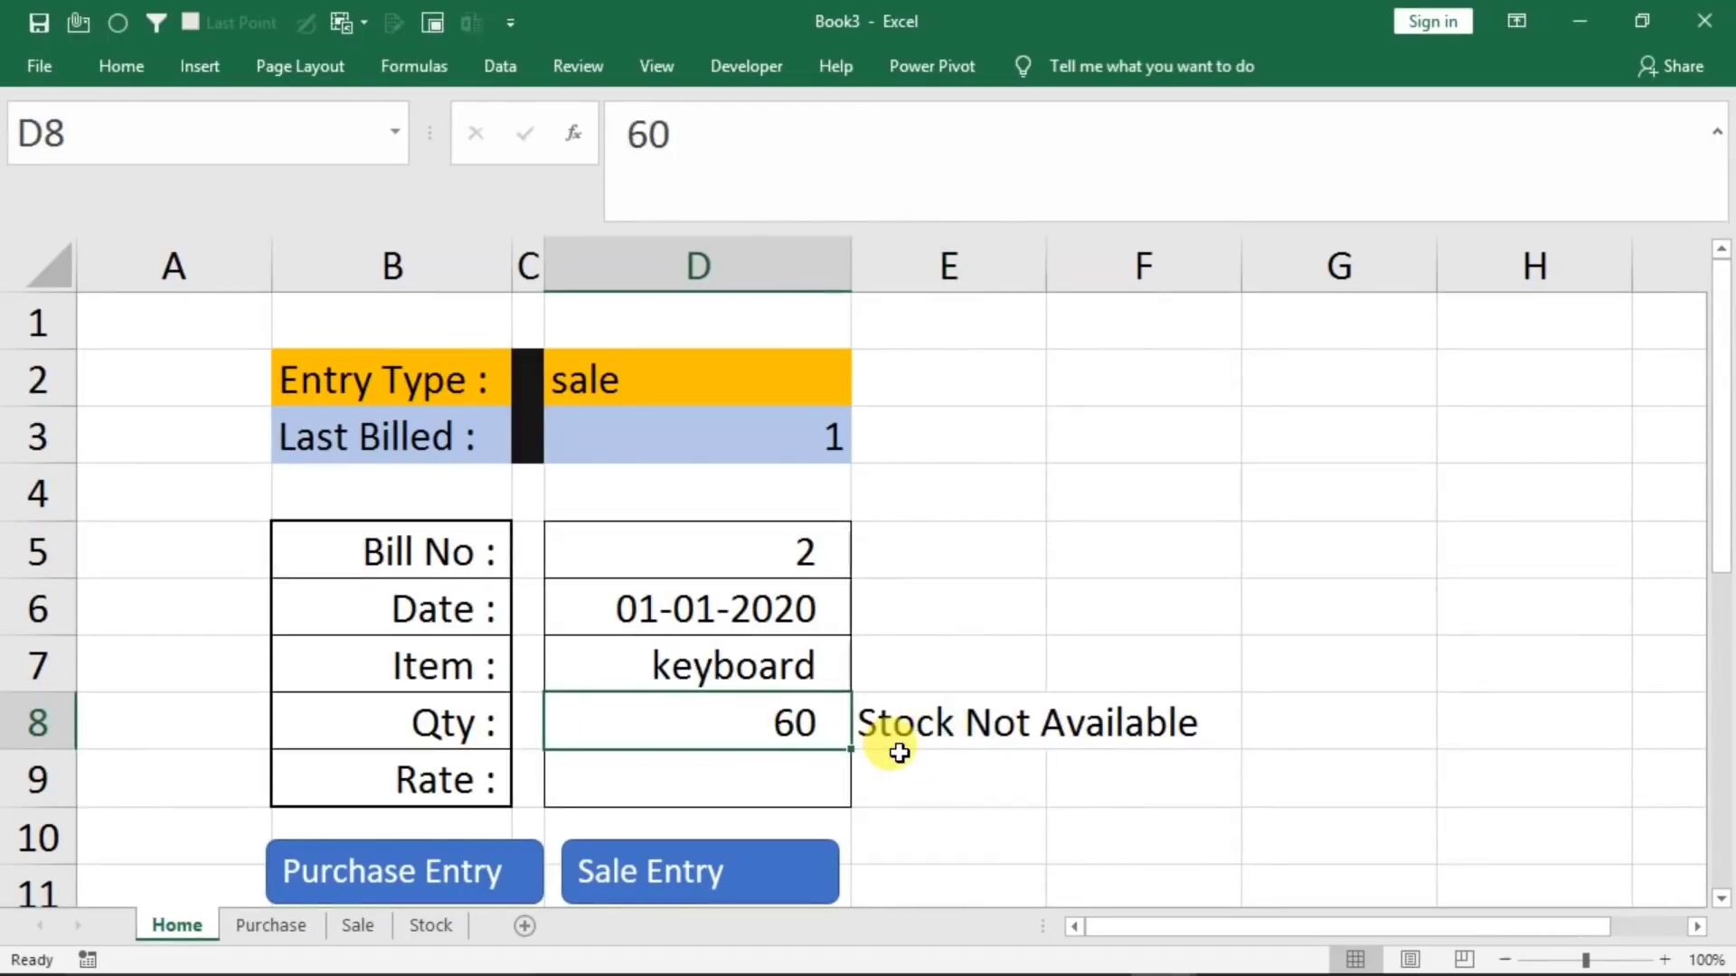
type("10")
key("Return")
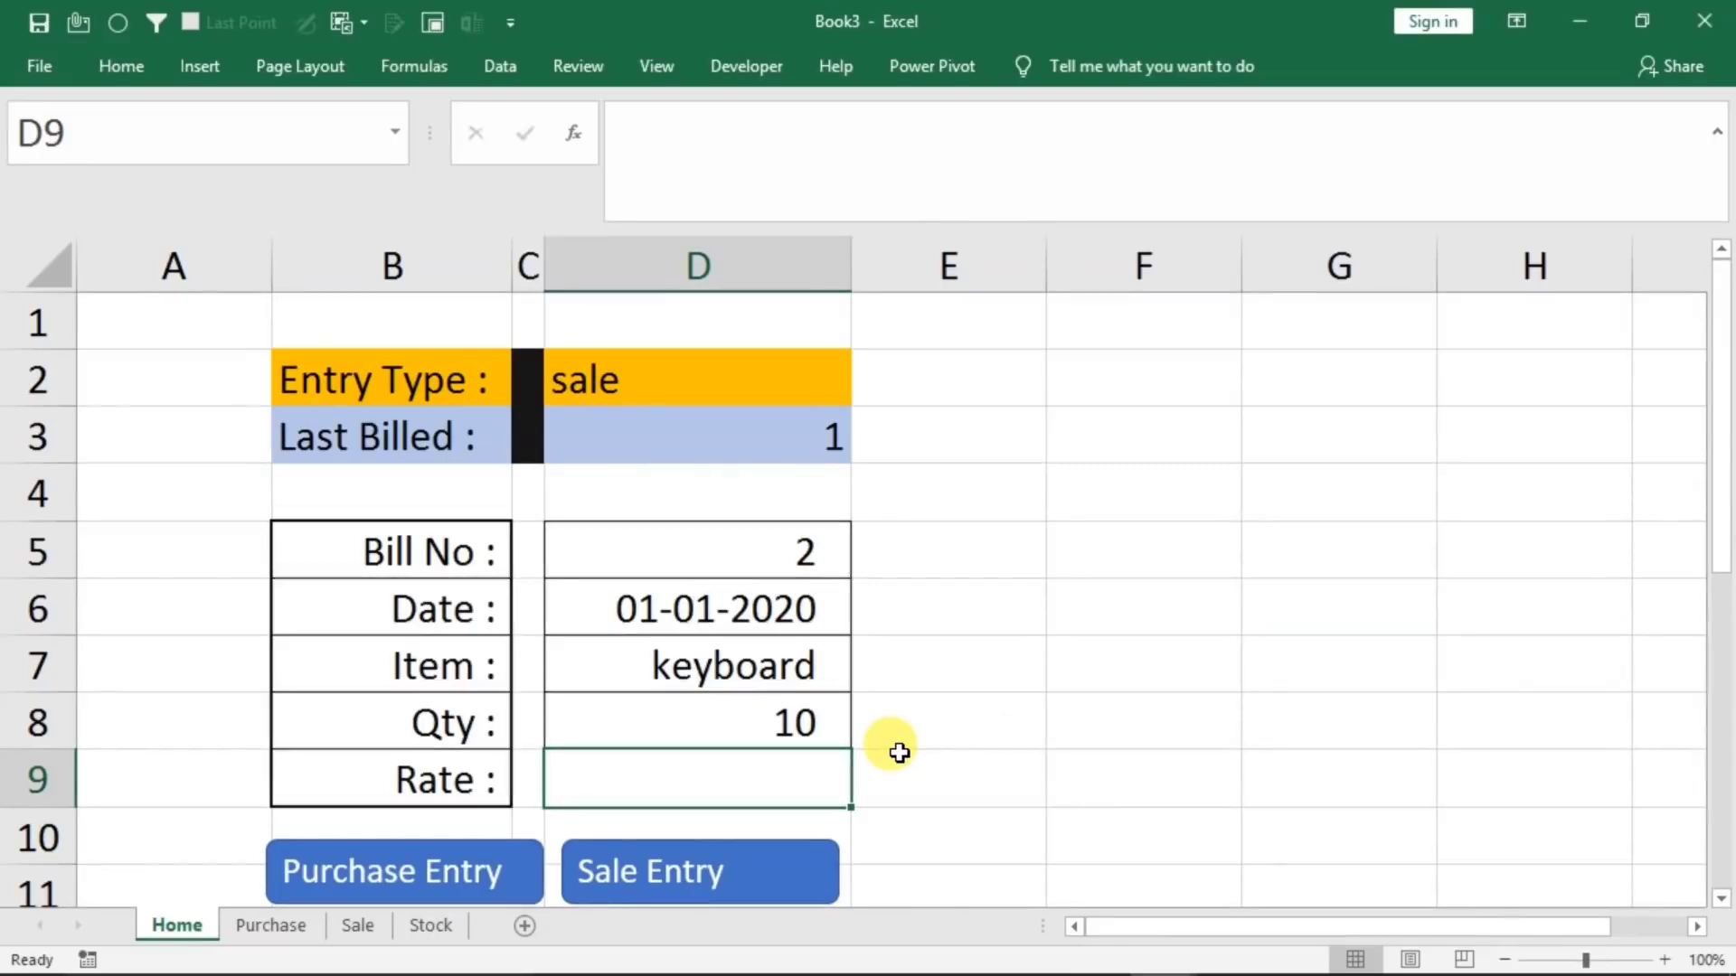
Test the stock warning by changing the form's Item to mouse and its Qty to 1
left_click(794, 718)
left_click(760, 674)
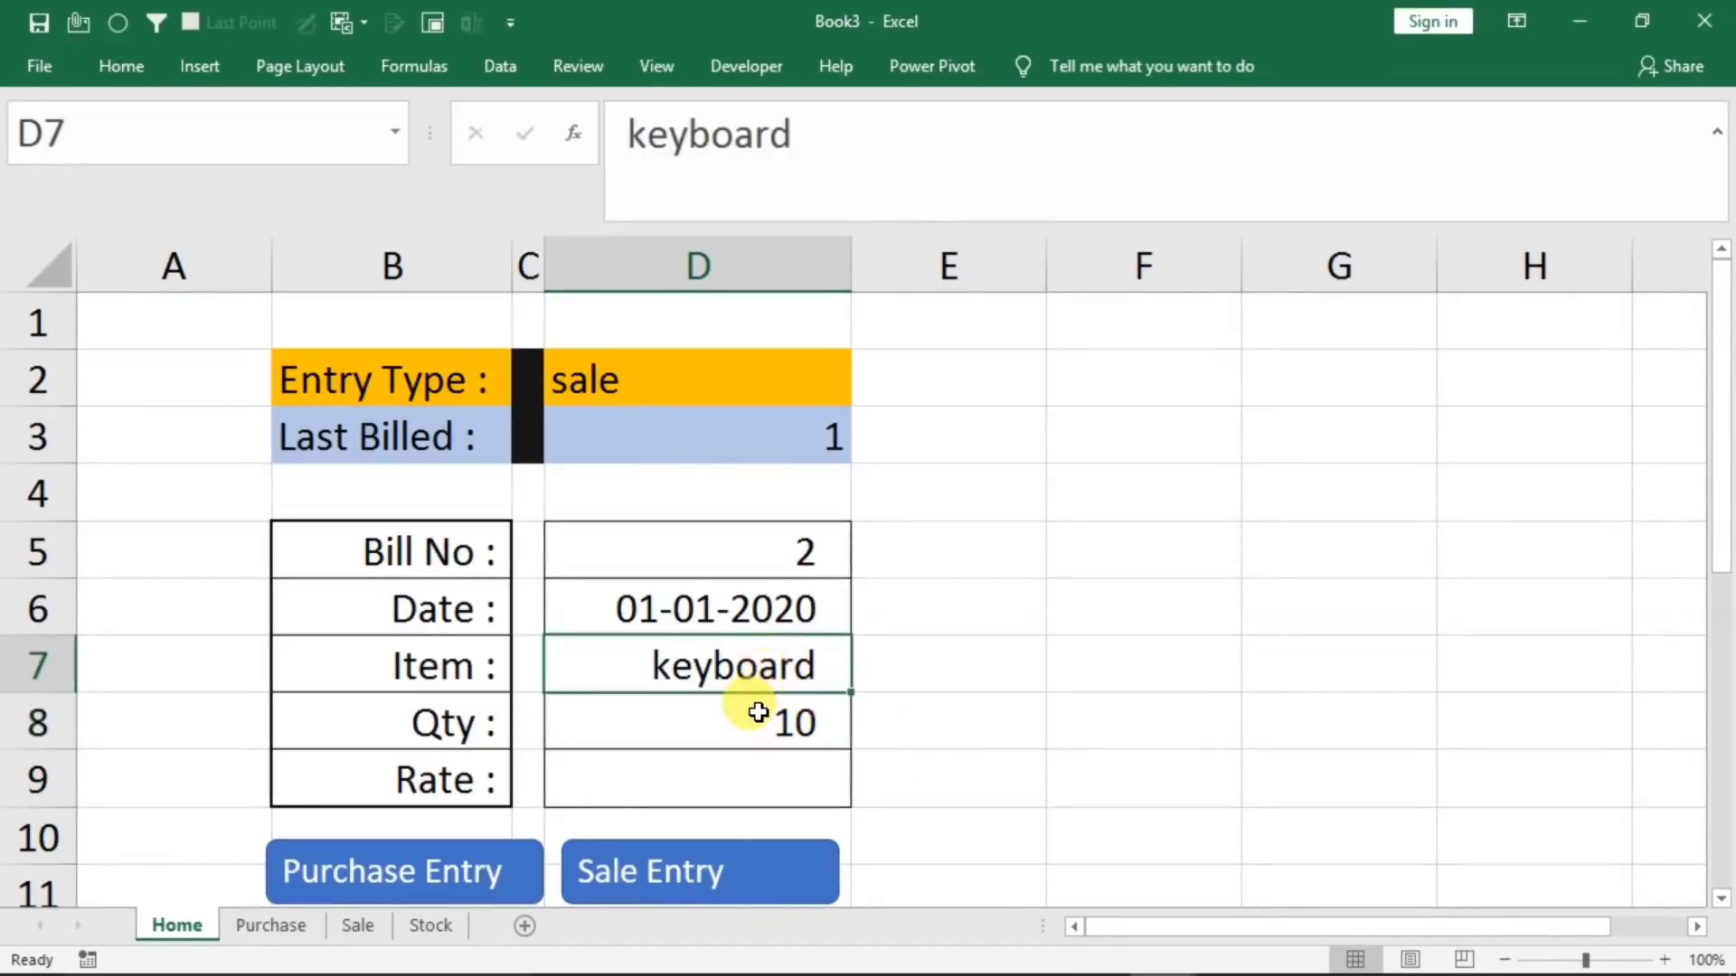
type("mouse")
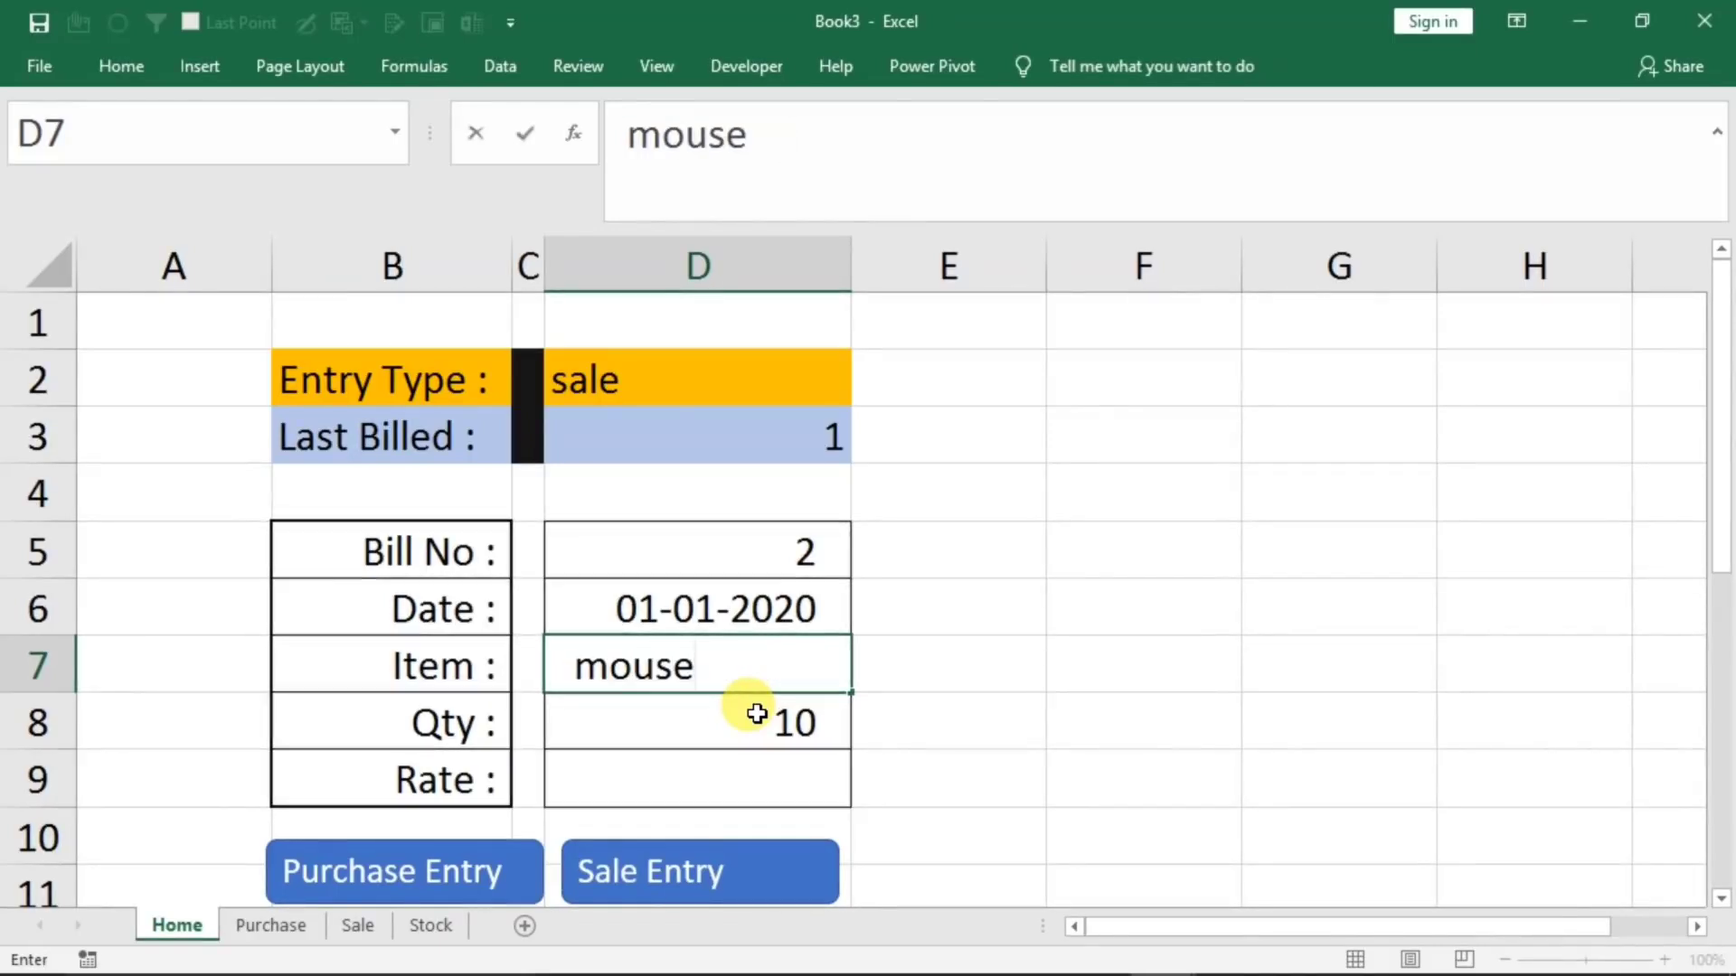
left_click(756, 714)
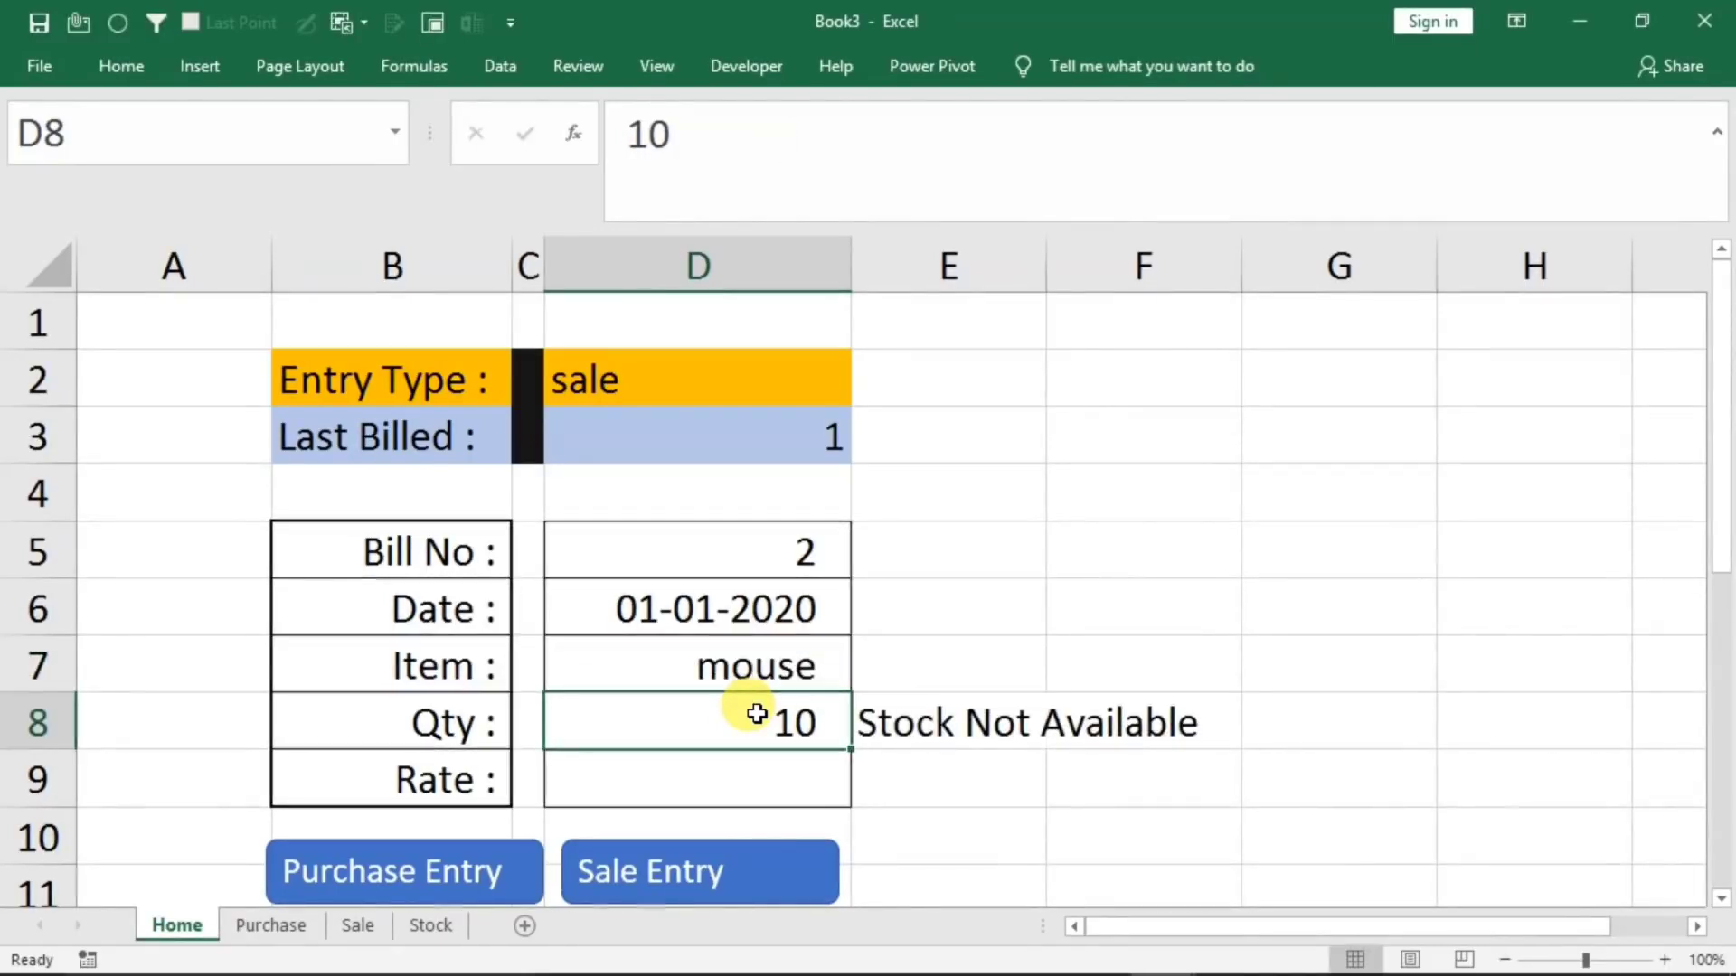
type("1")
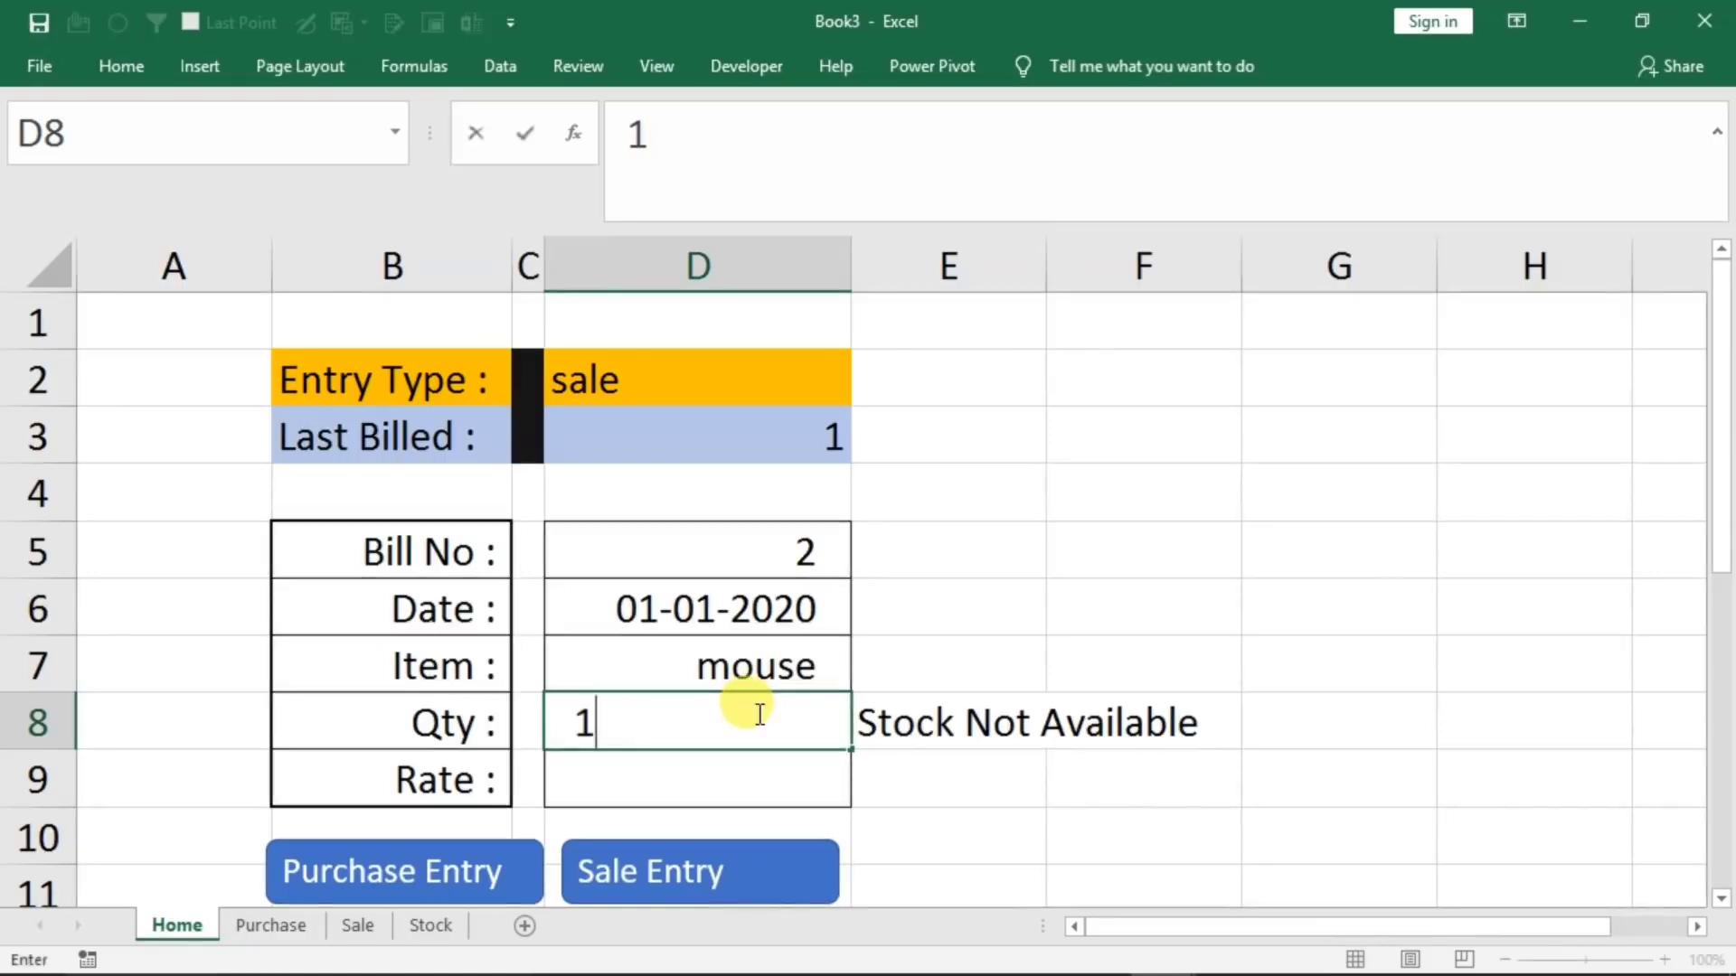
key("Return")
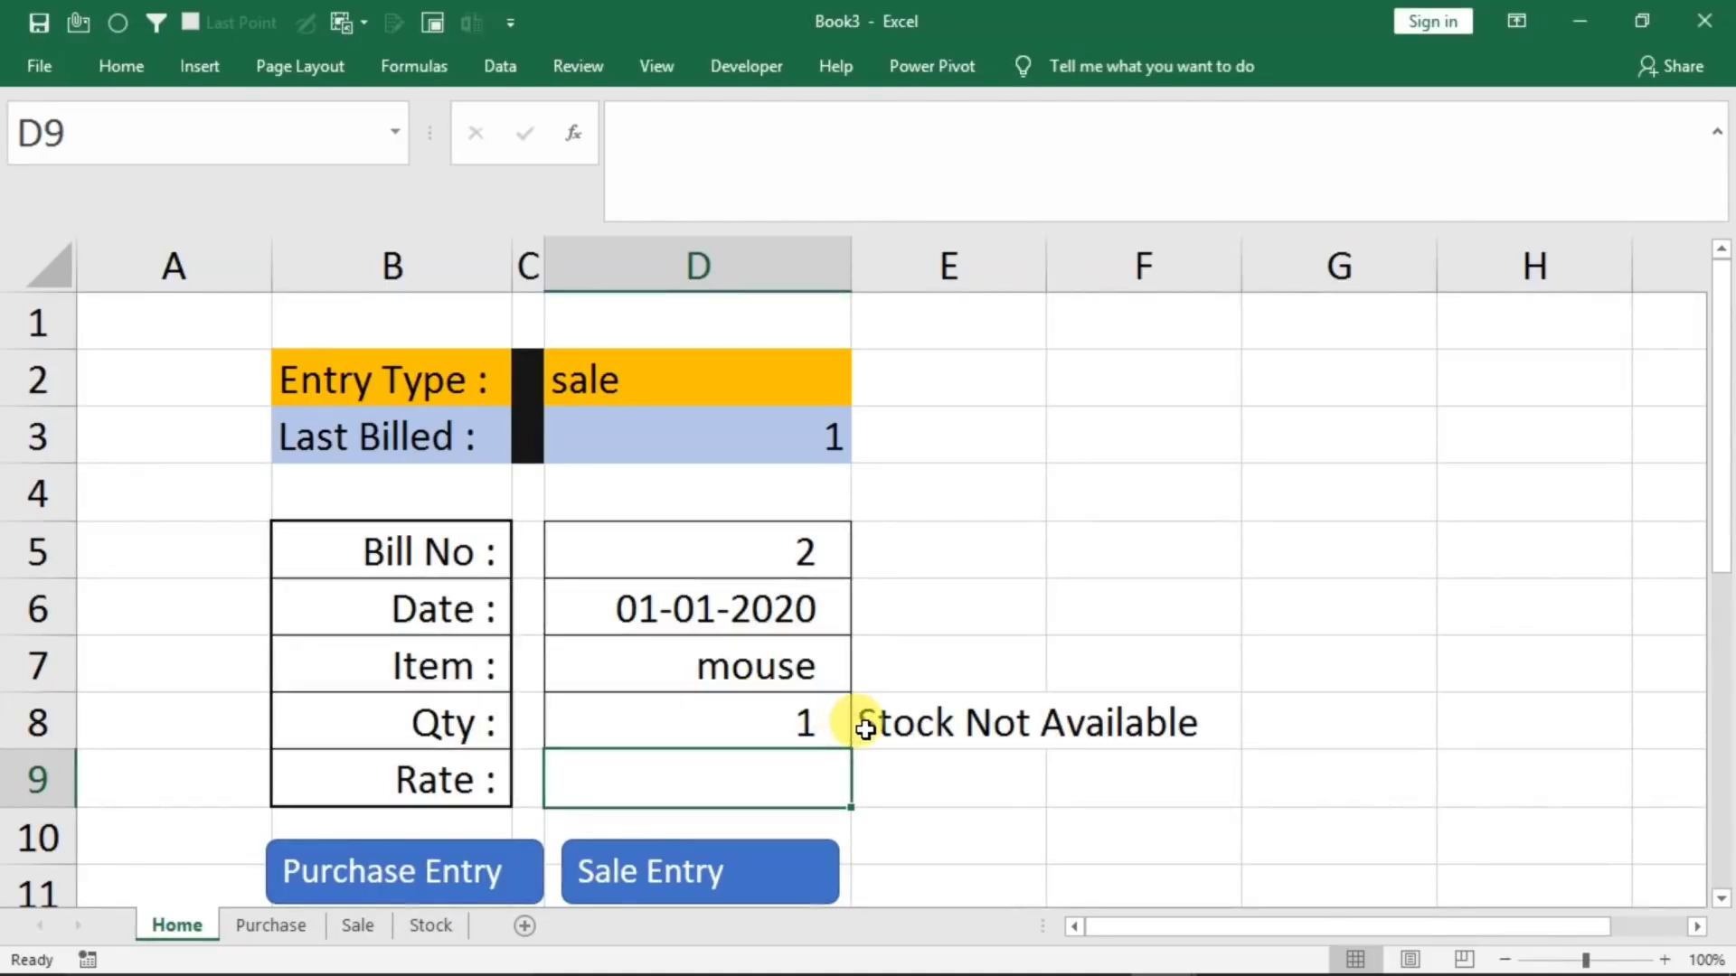
Switch the form's Entry Type in D2 to purchase
left_click(740, 402)
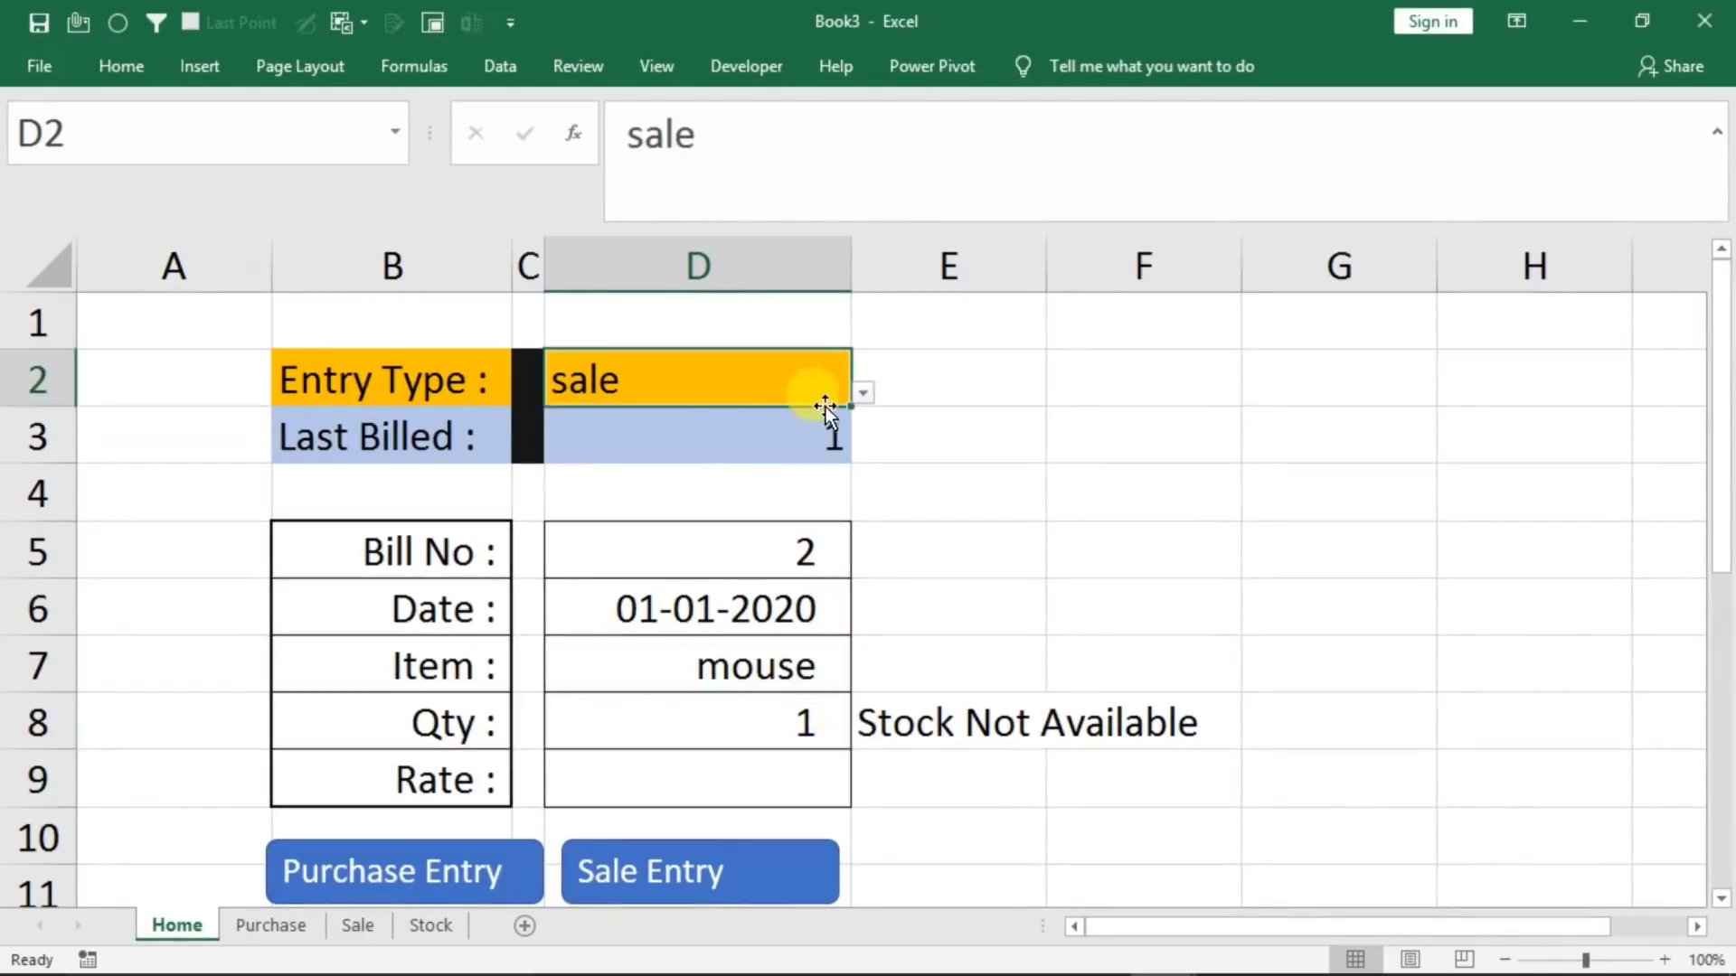
left_click(866, 396)
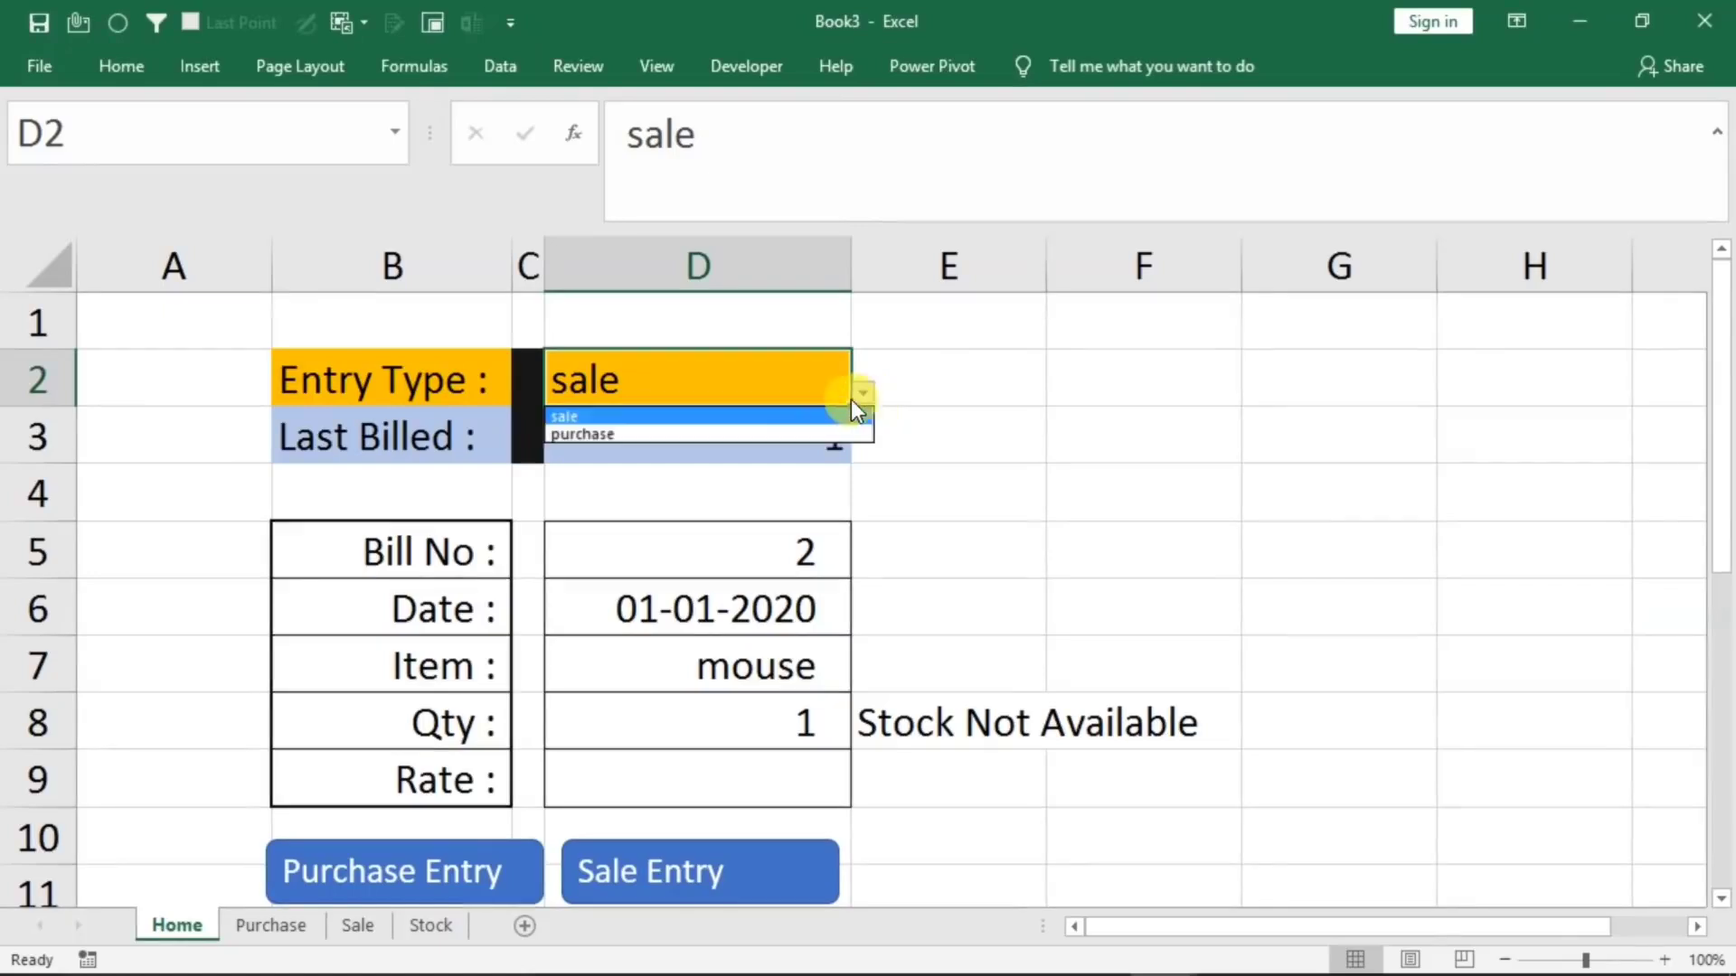
left_click(704, 437)
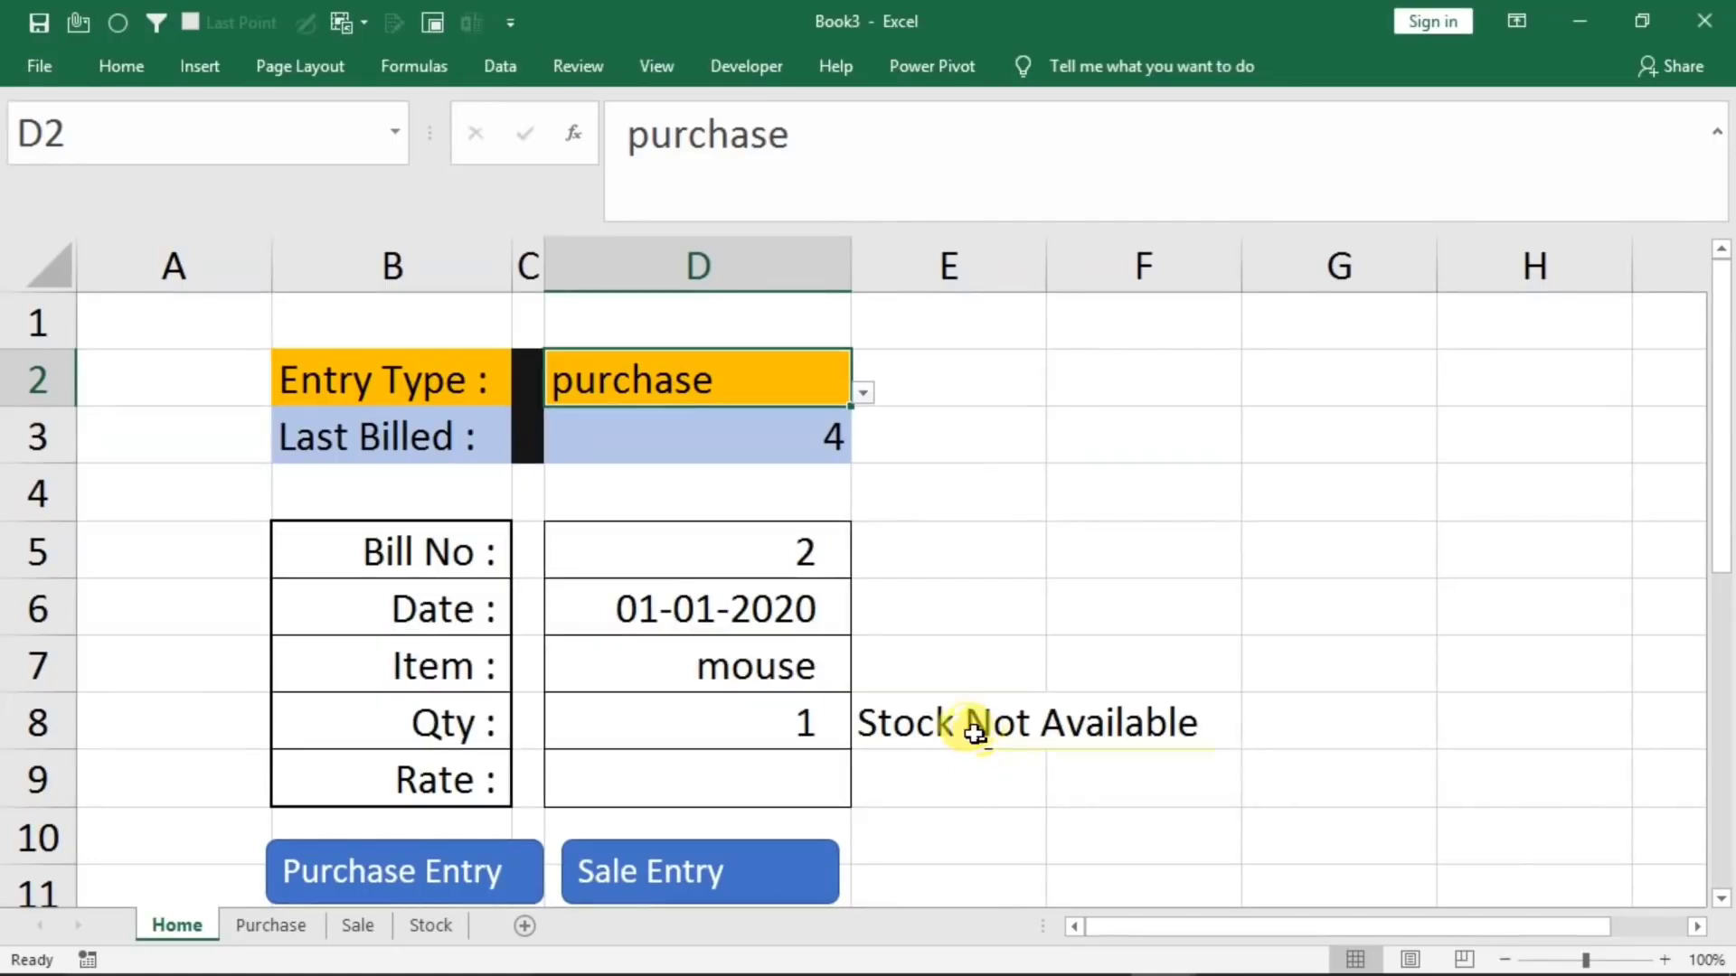
Wrap the E8 stock check in an outer IF that runs it only when D2="sale" and otherwise returns empty text
left_click(904, 722)
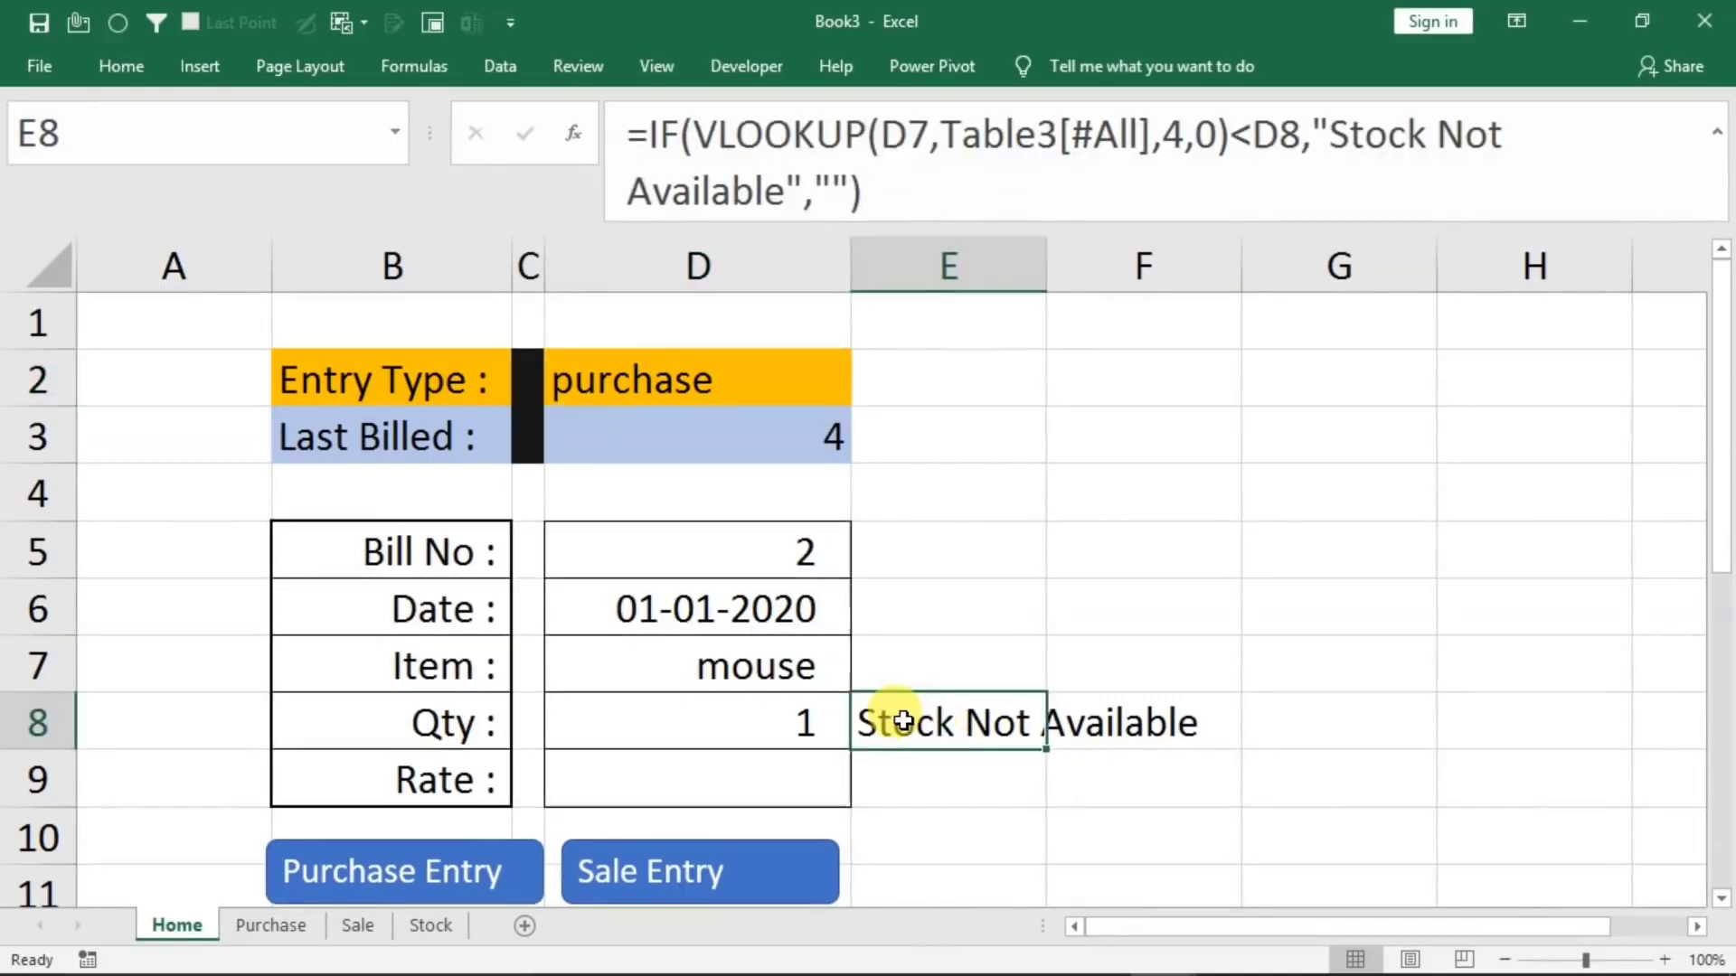
double_click(904, 721)
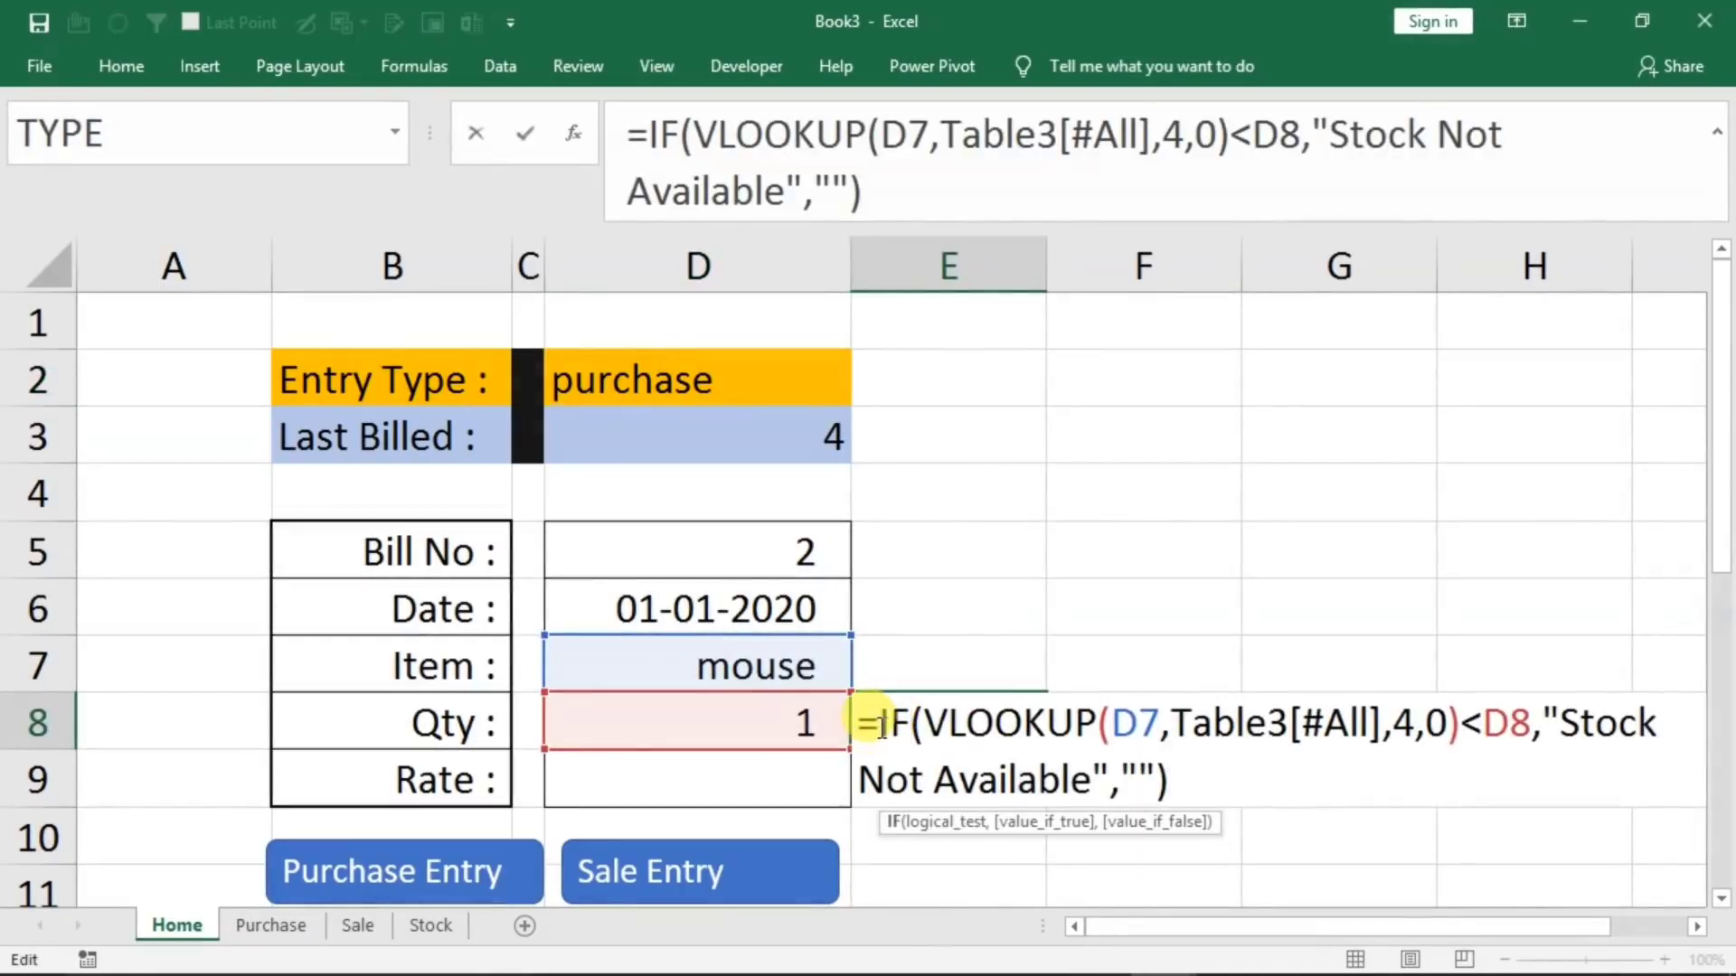
type("if(")
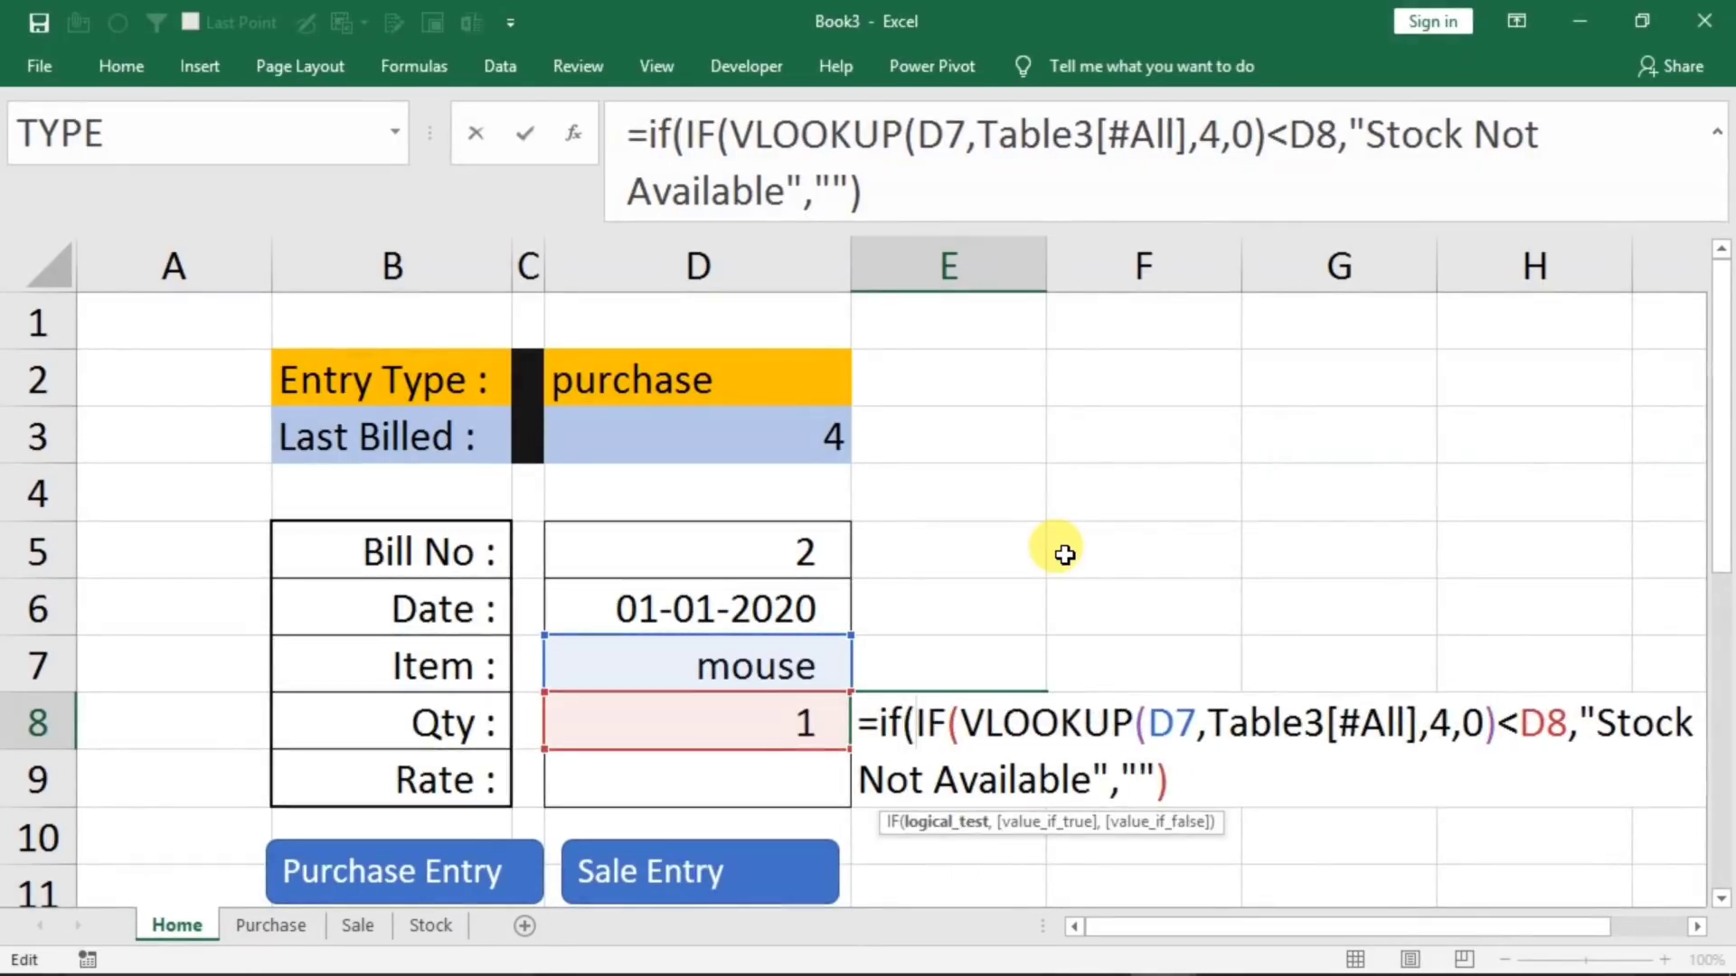
left_click(629, 378)
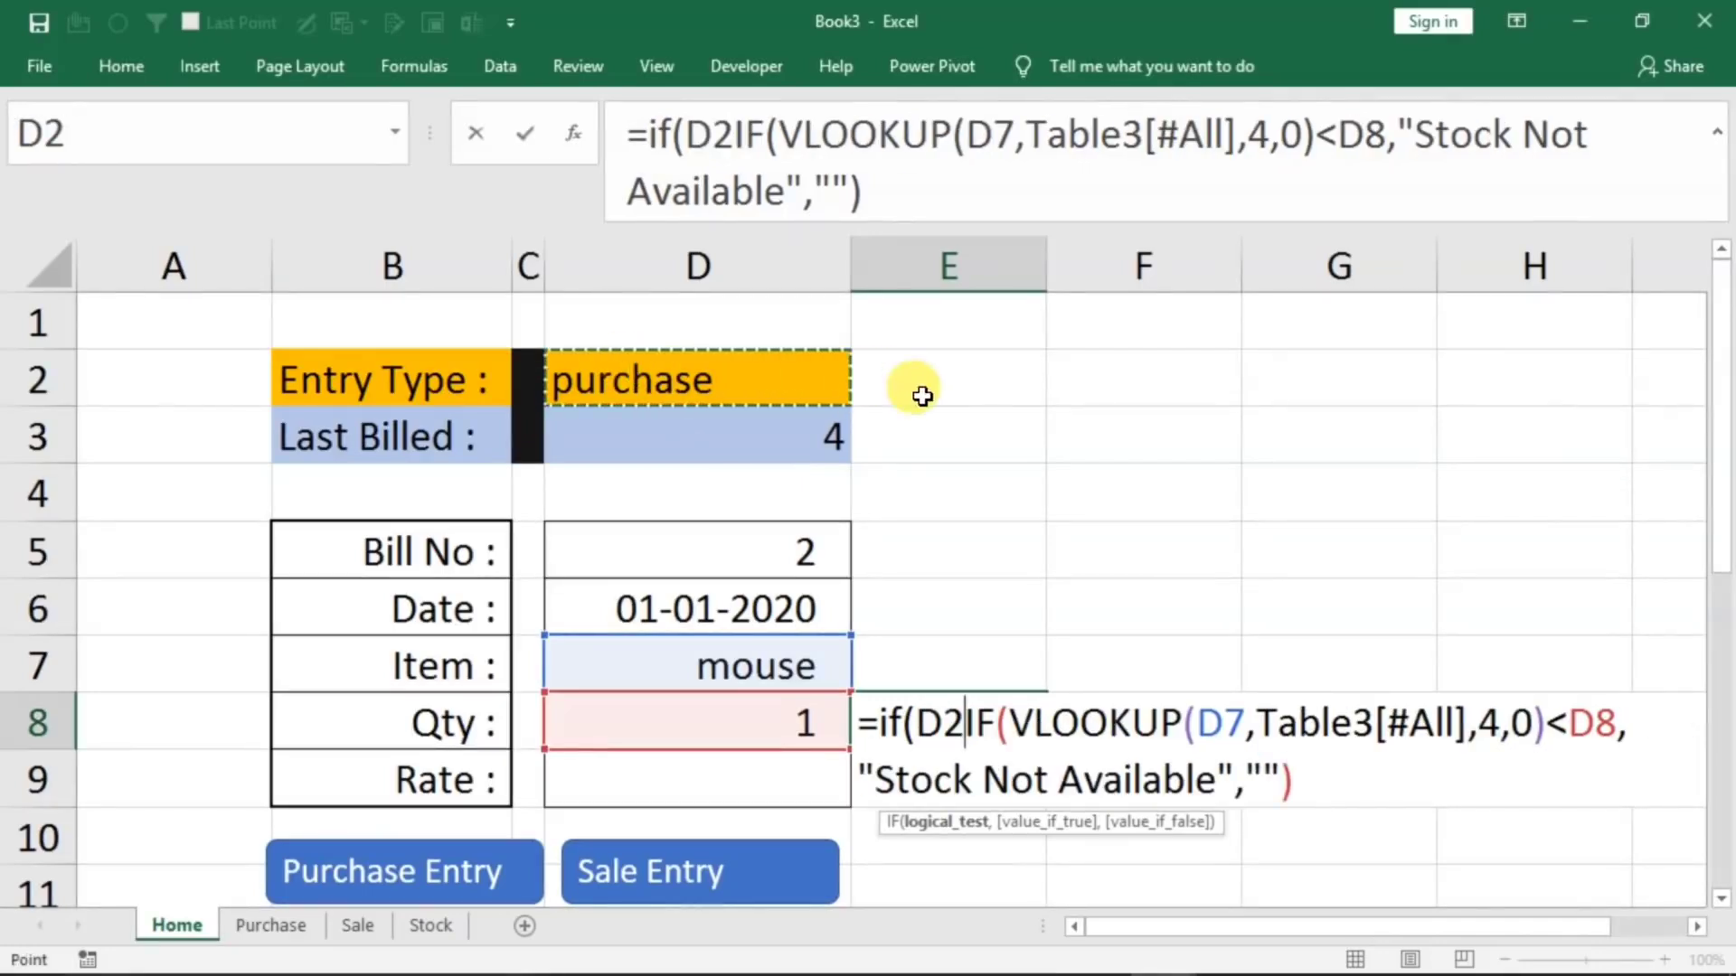
type("=\"sa")
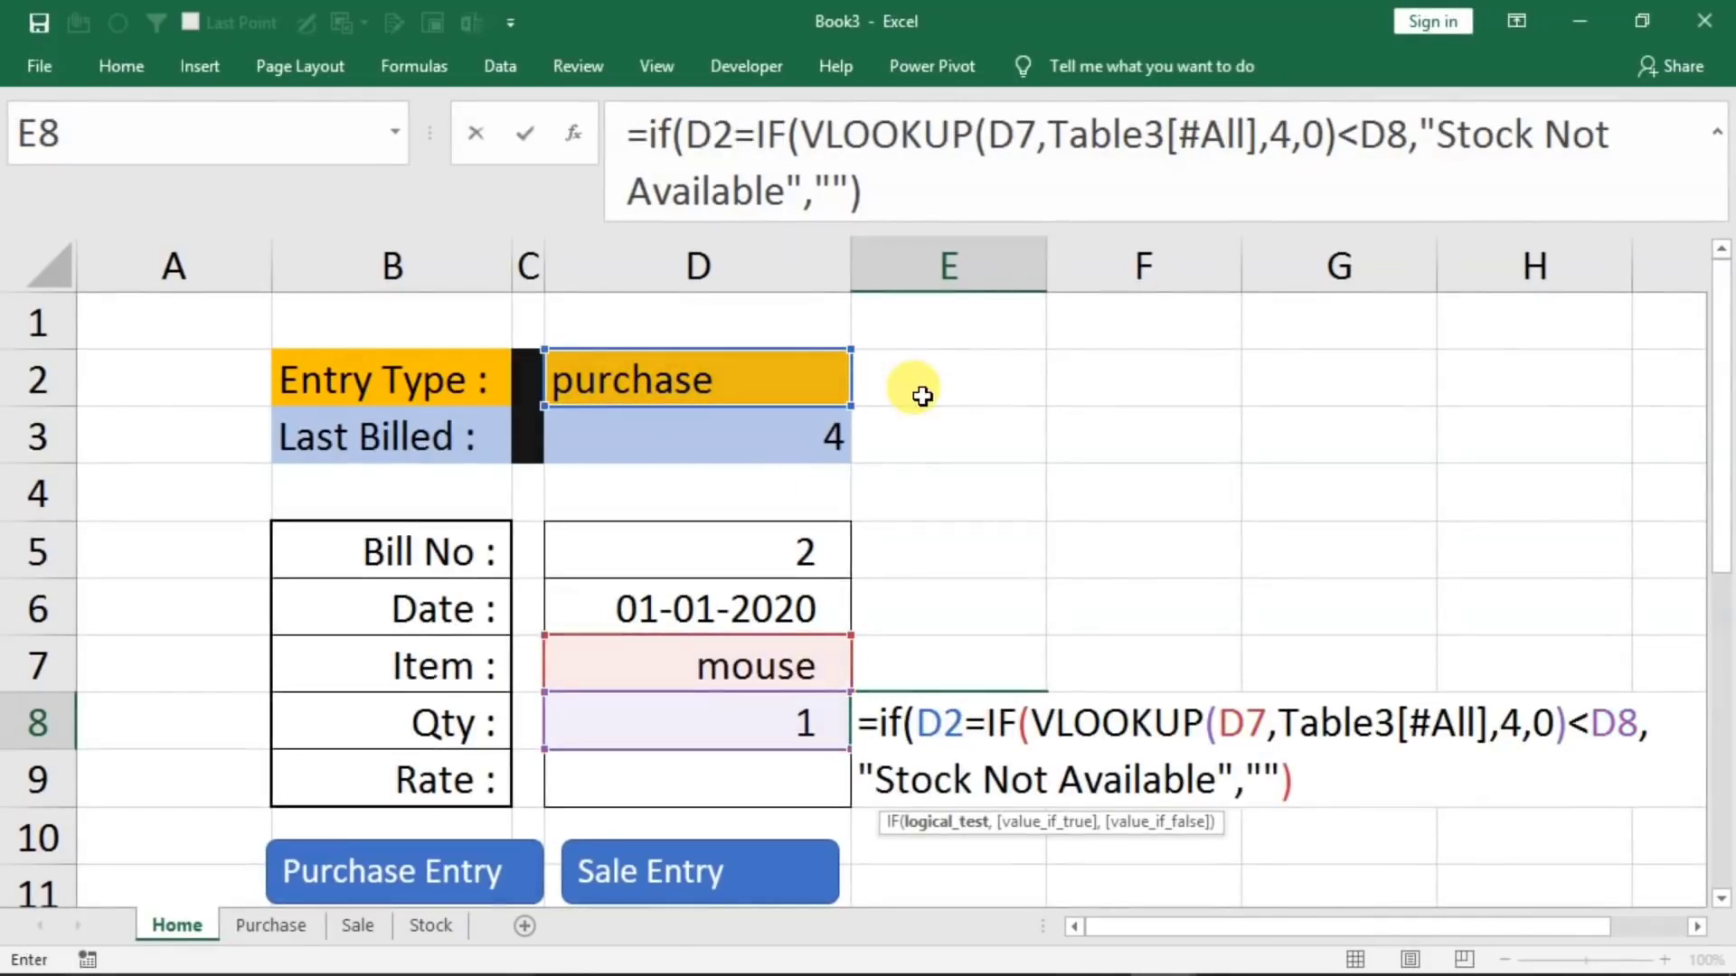
type("le\"")
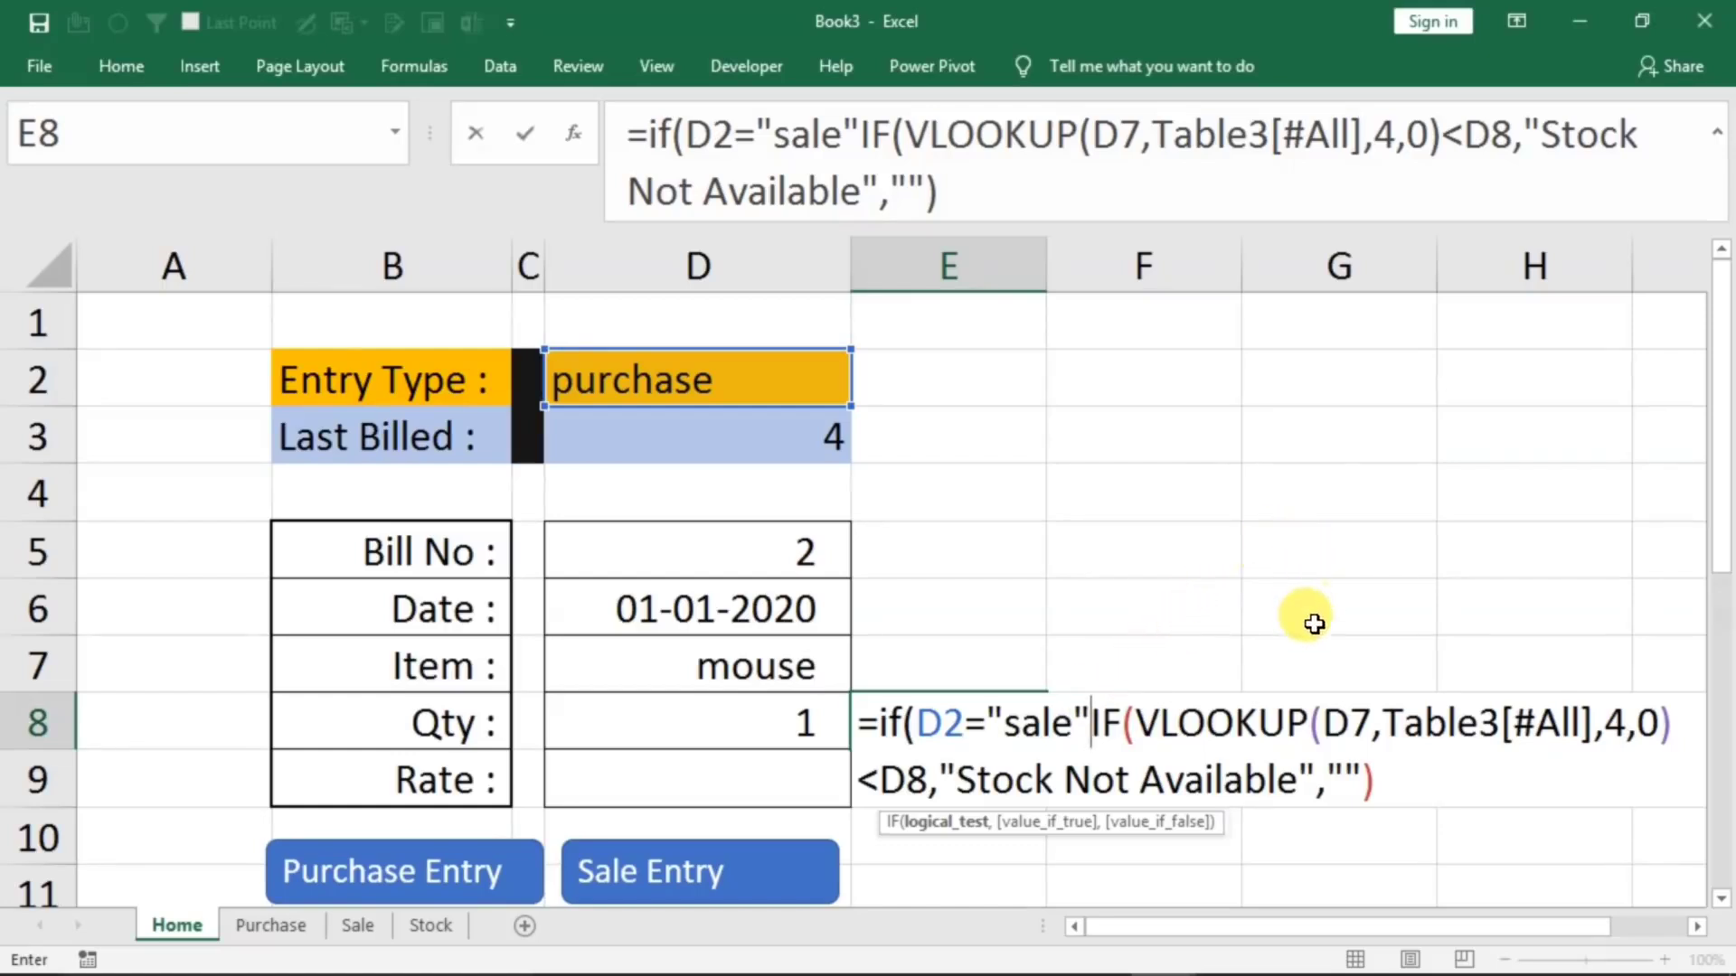
type(",")
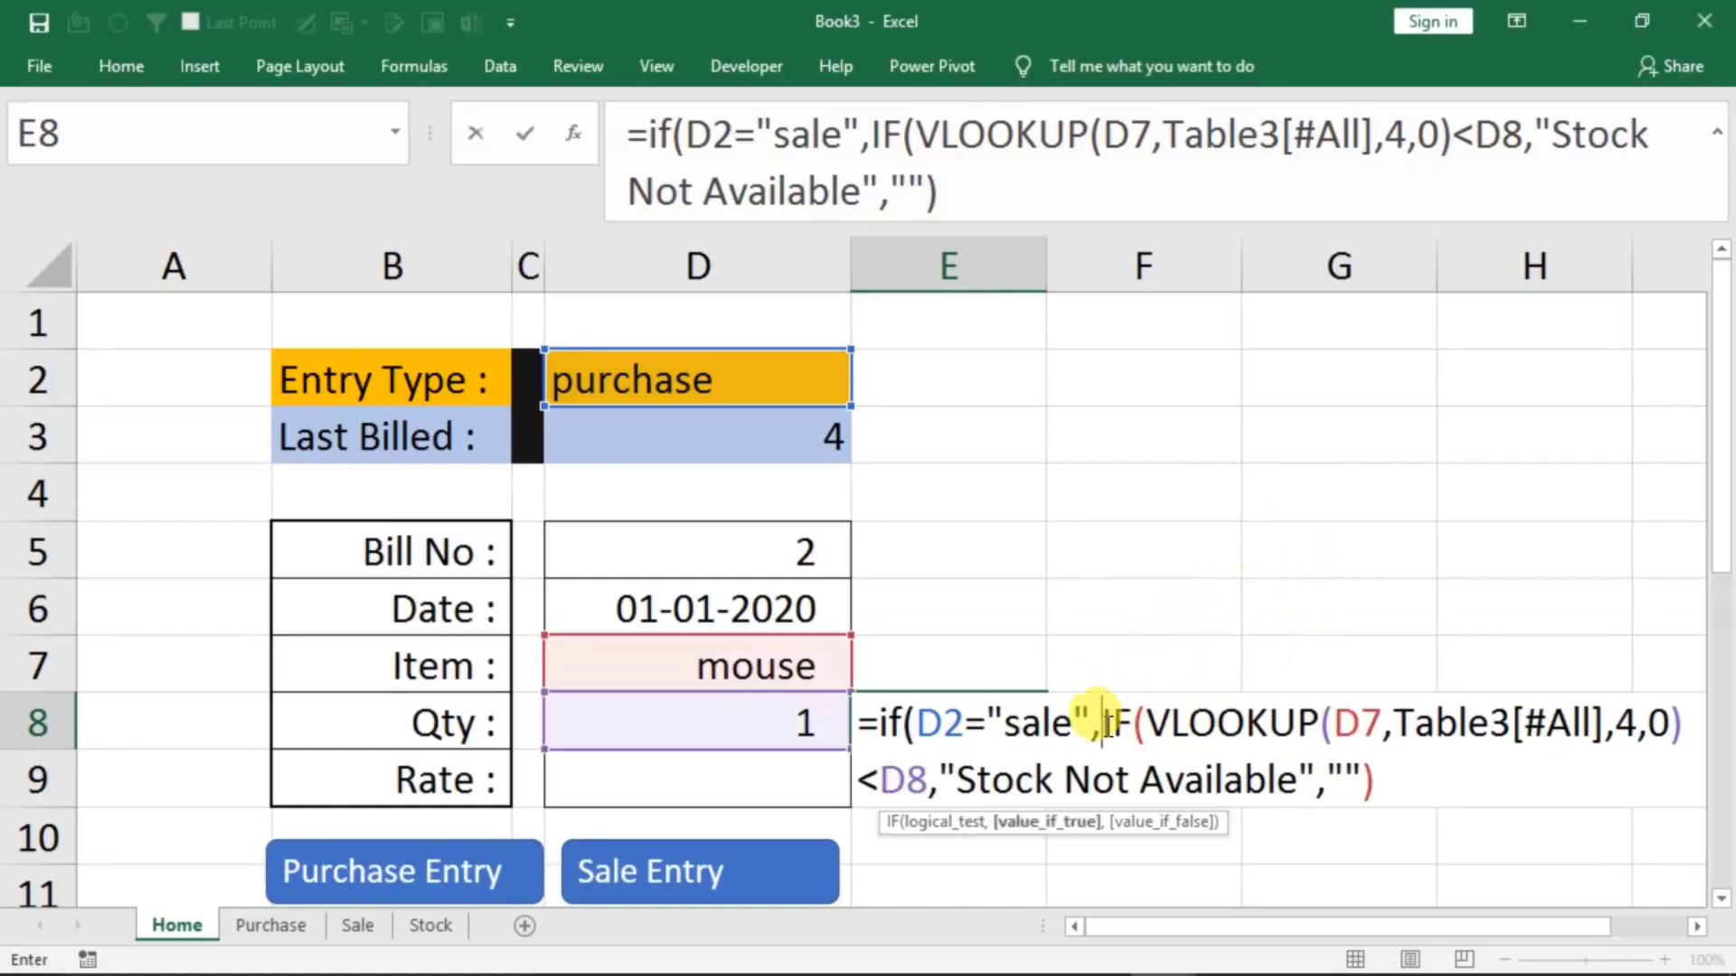
left_click(1378, 783)
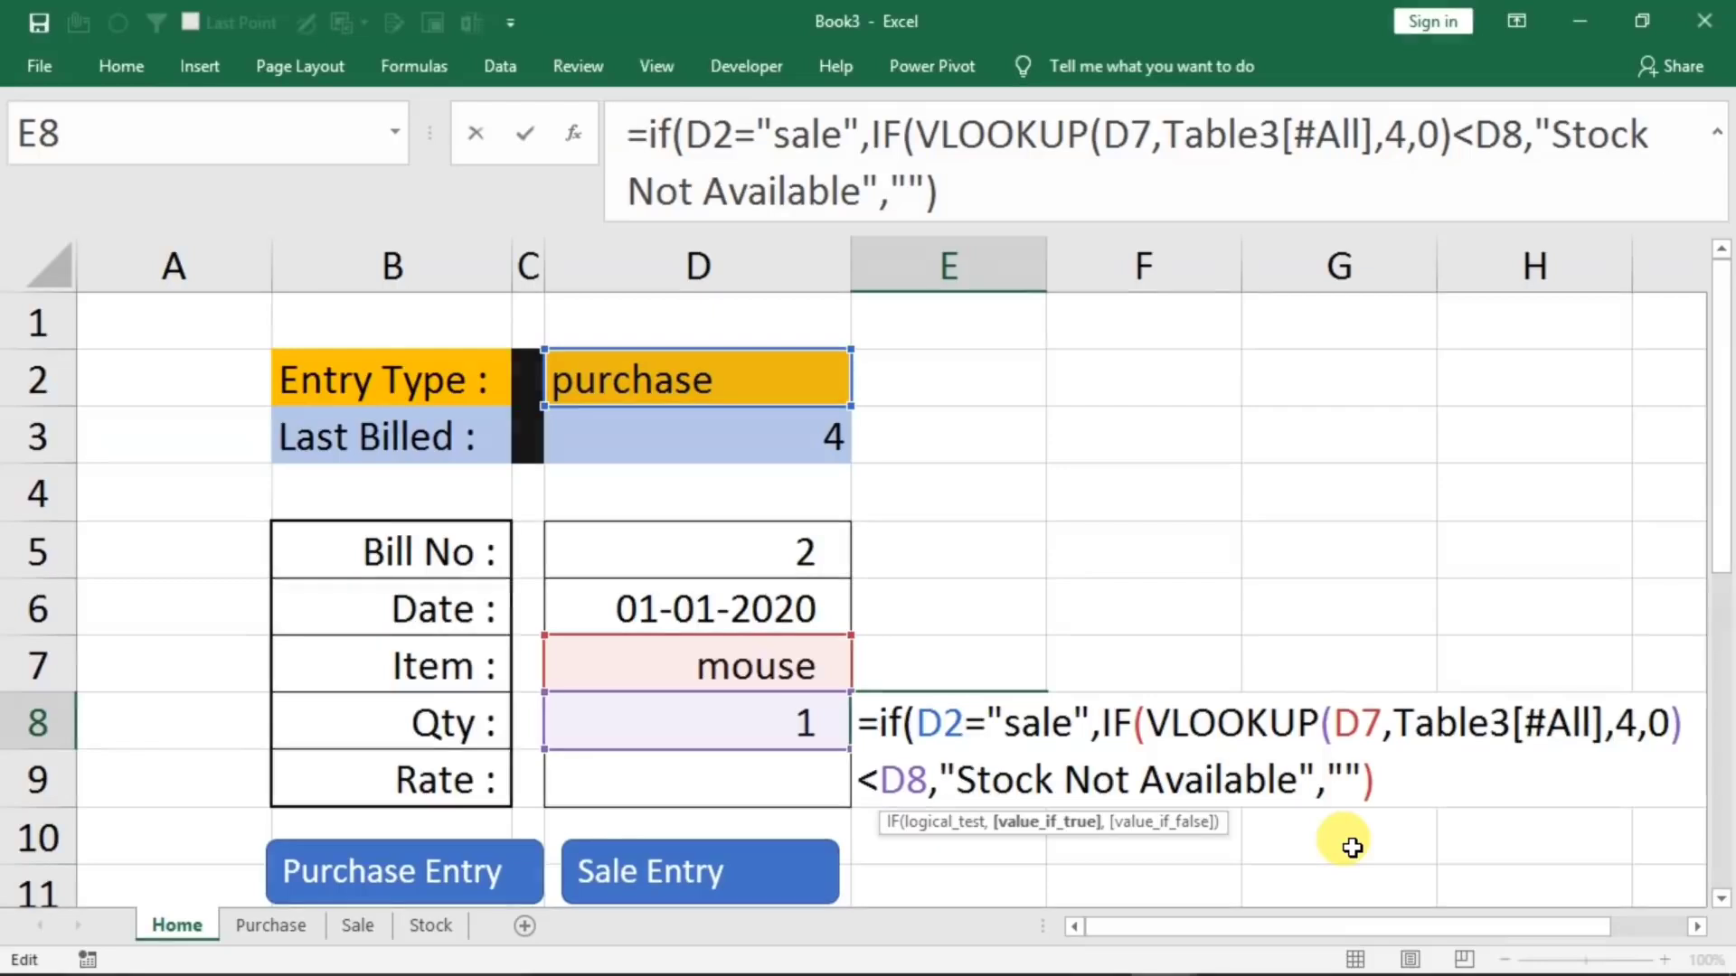
type(",\"\"")
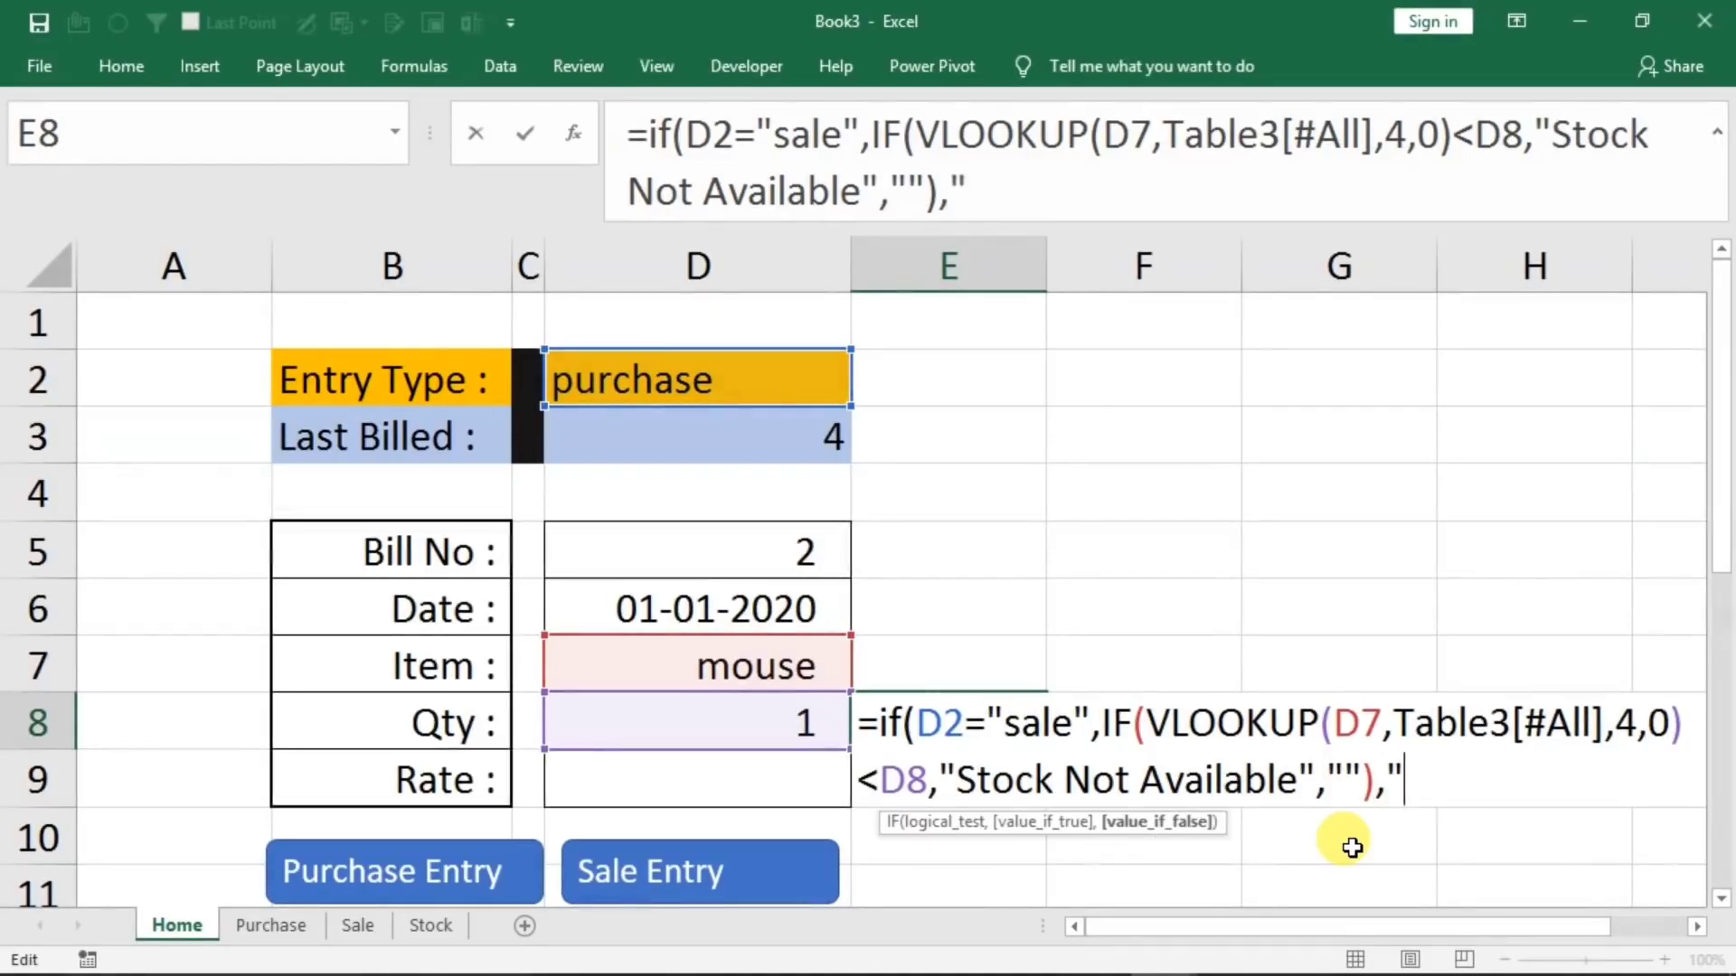
type(")")
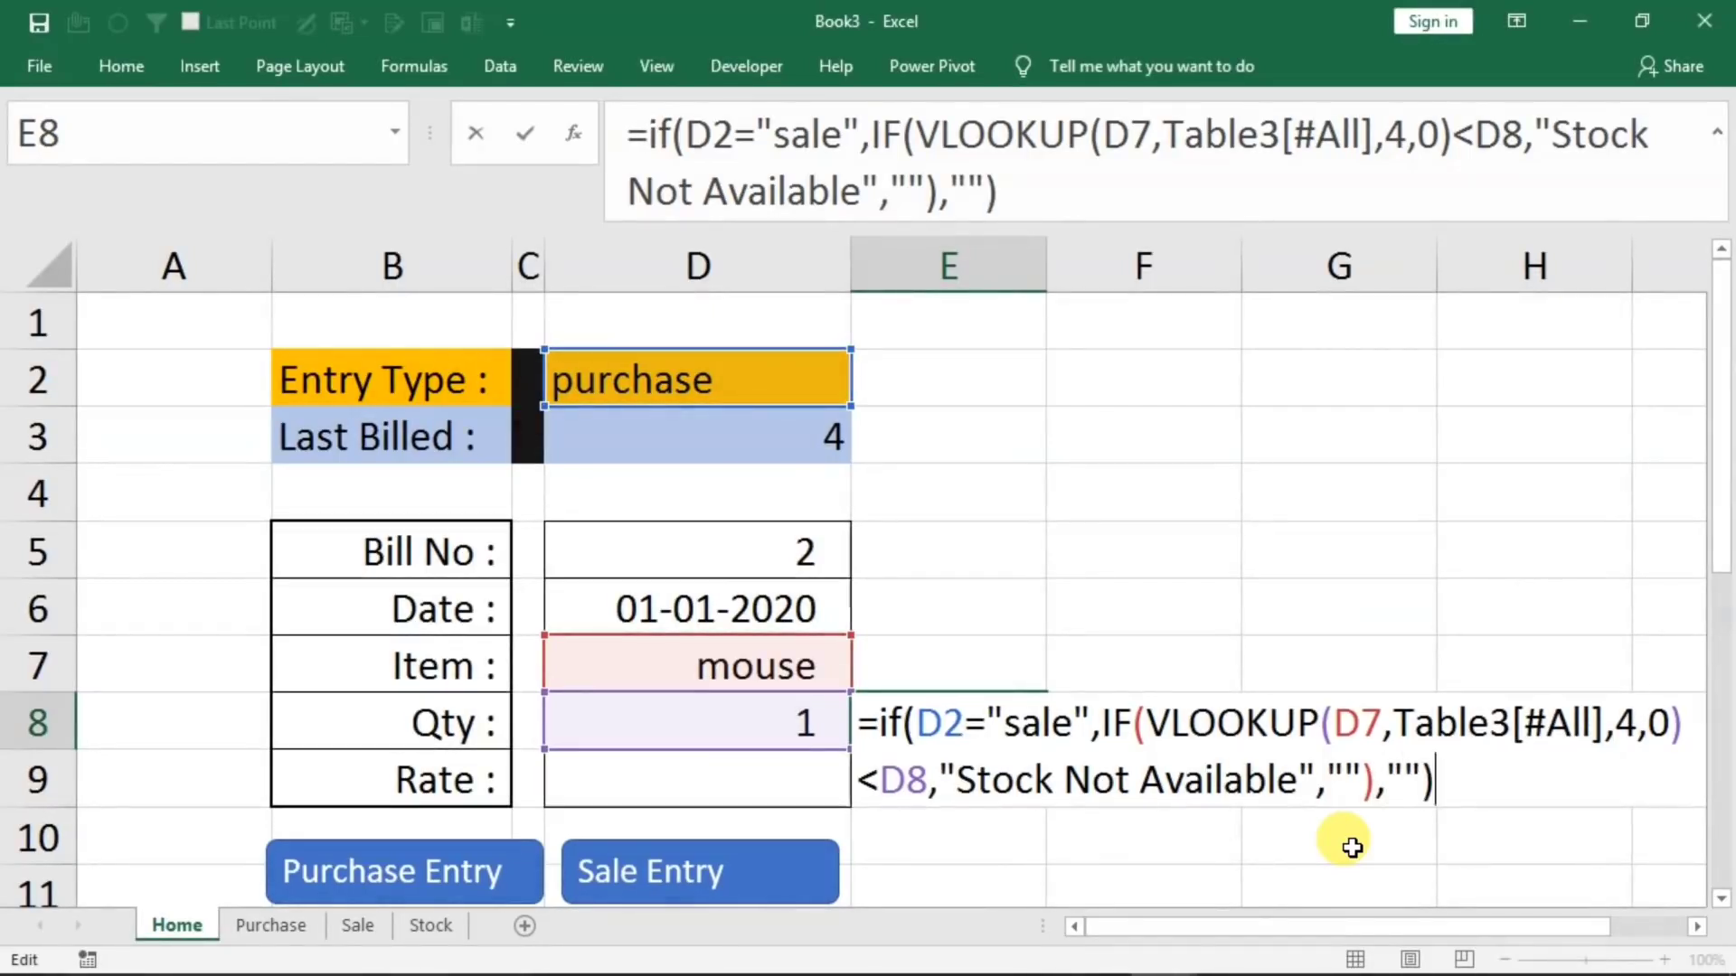
key("Return")
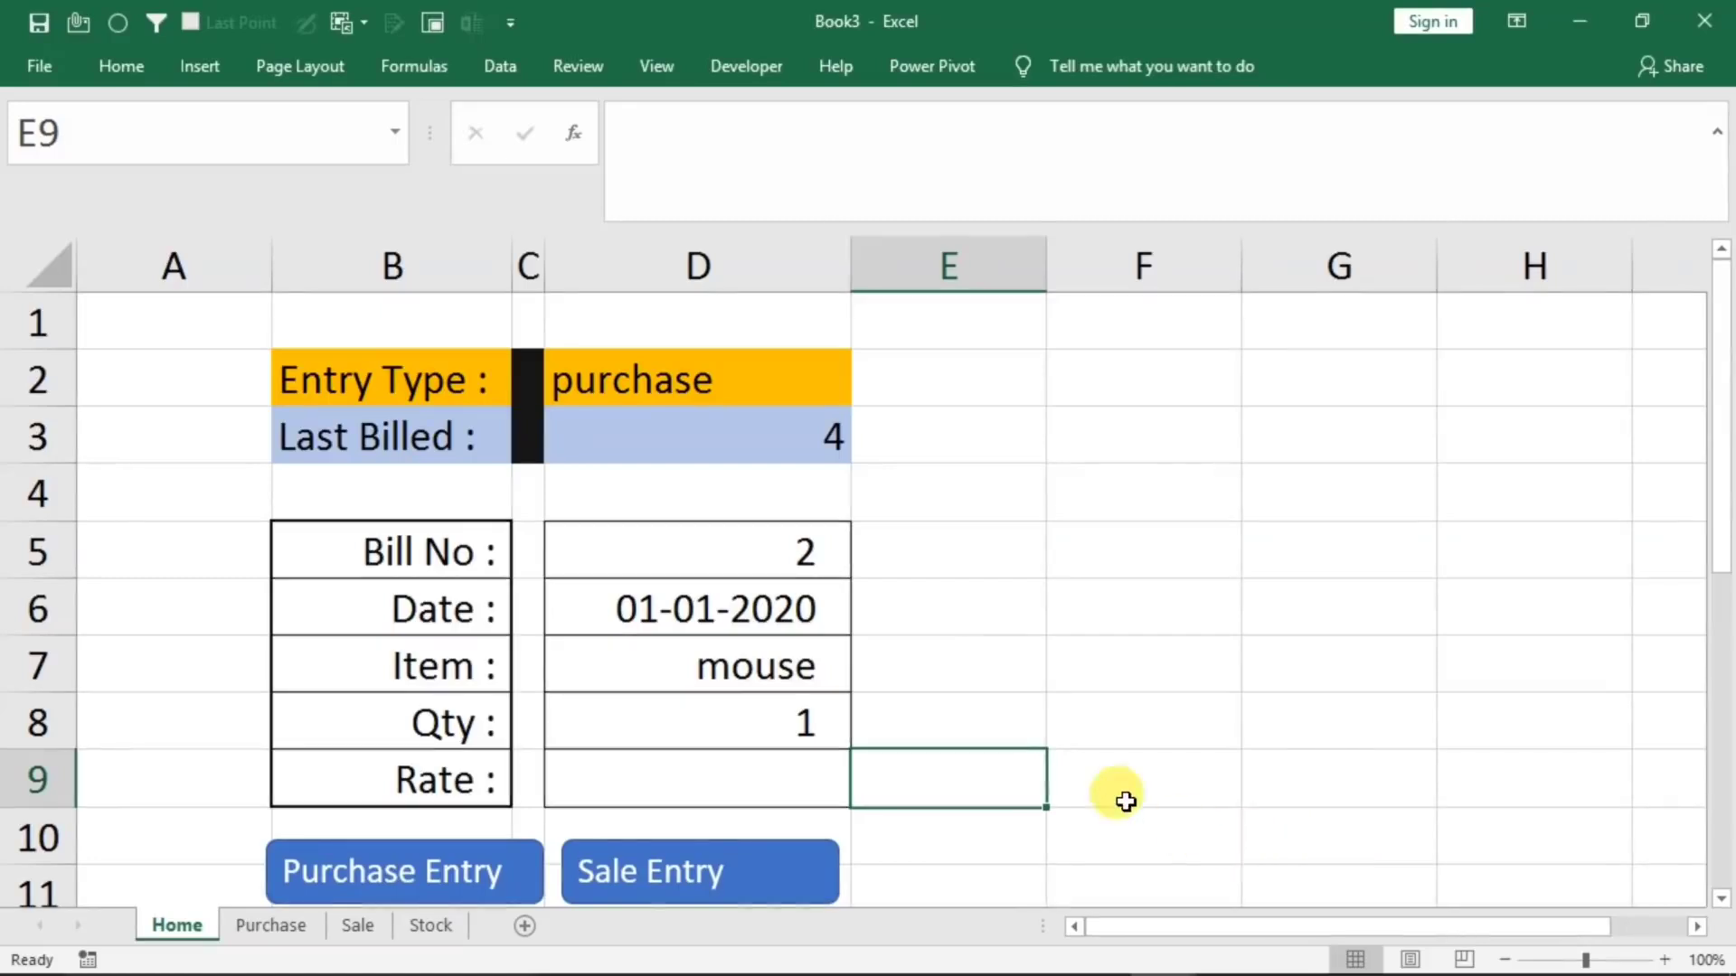
Set the form's Entry Type in D2 to sale to test the stock warning
left_click(808, 383)
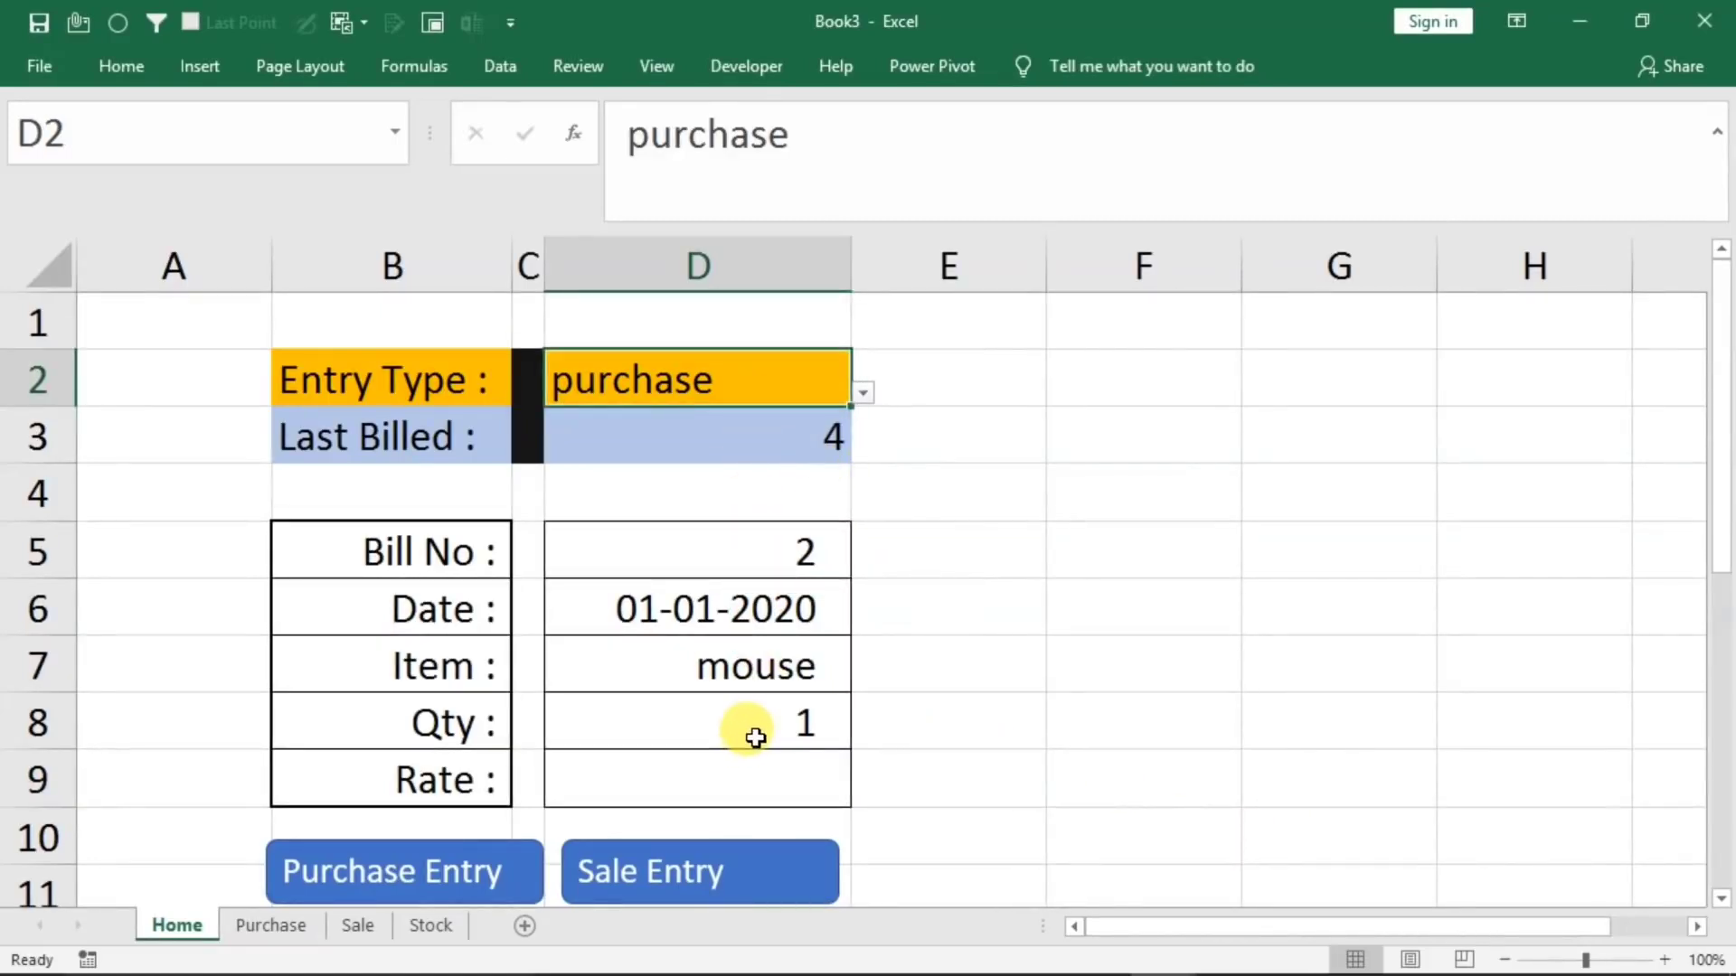
left_click(863, 395)
left_click(728, 417)
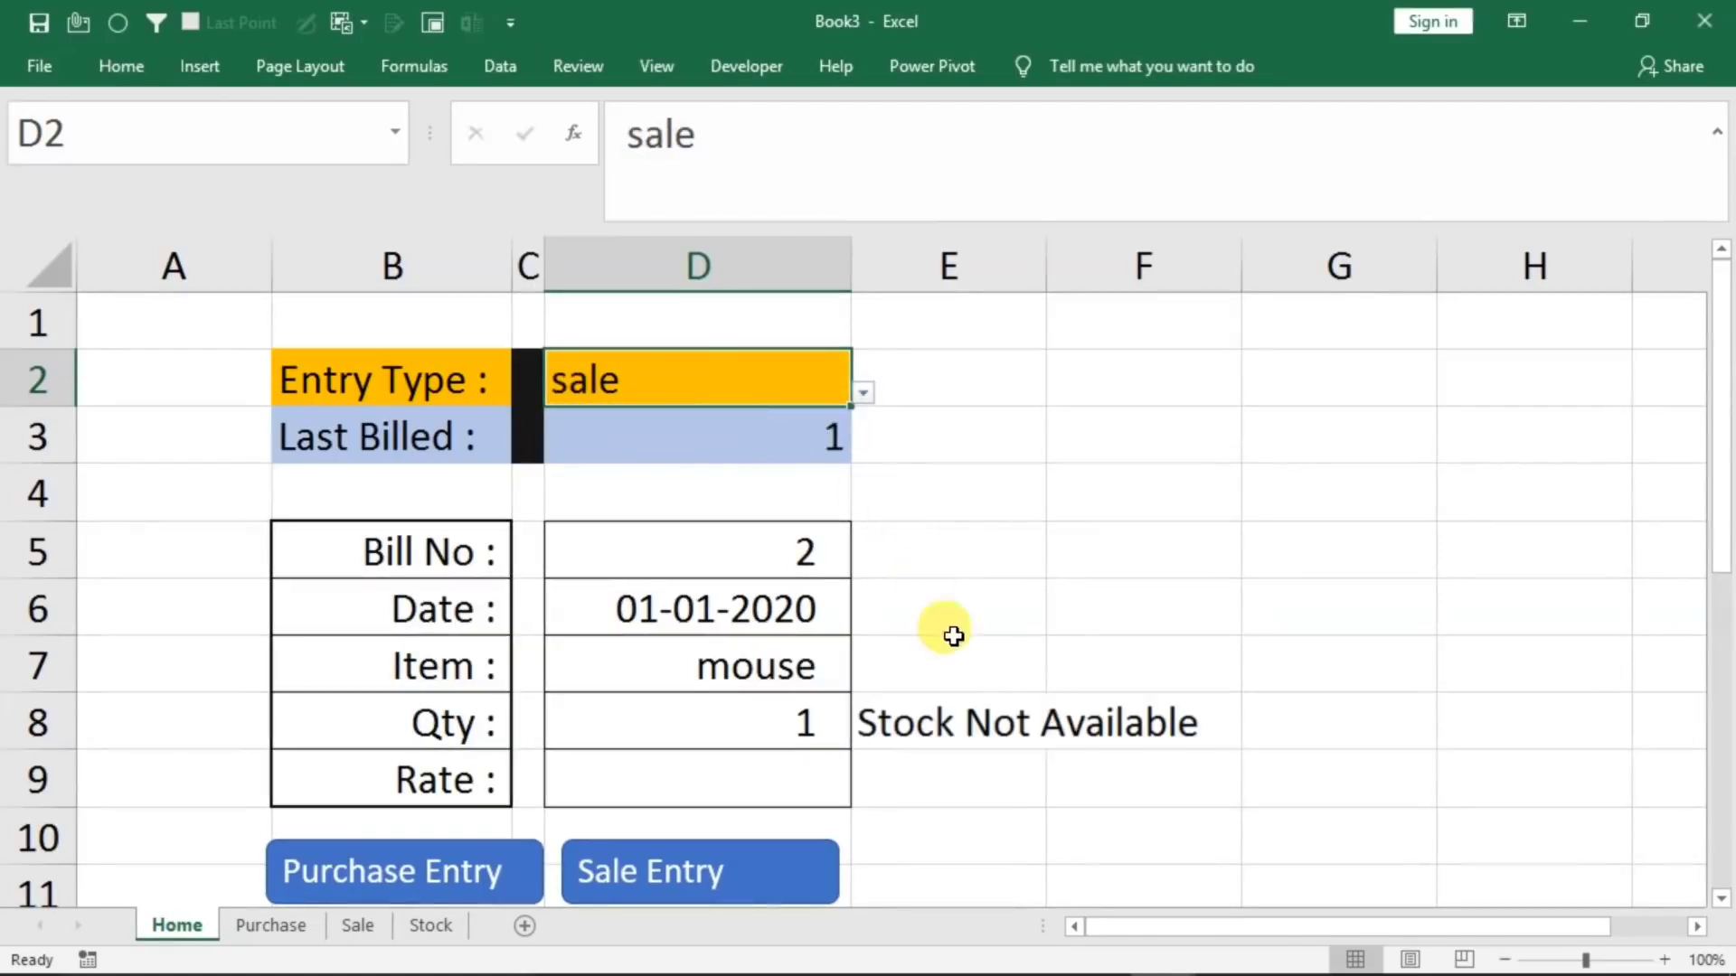
Change the font color of the stock warning in E8 to red
left_click(892, 726)
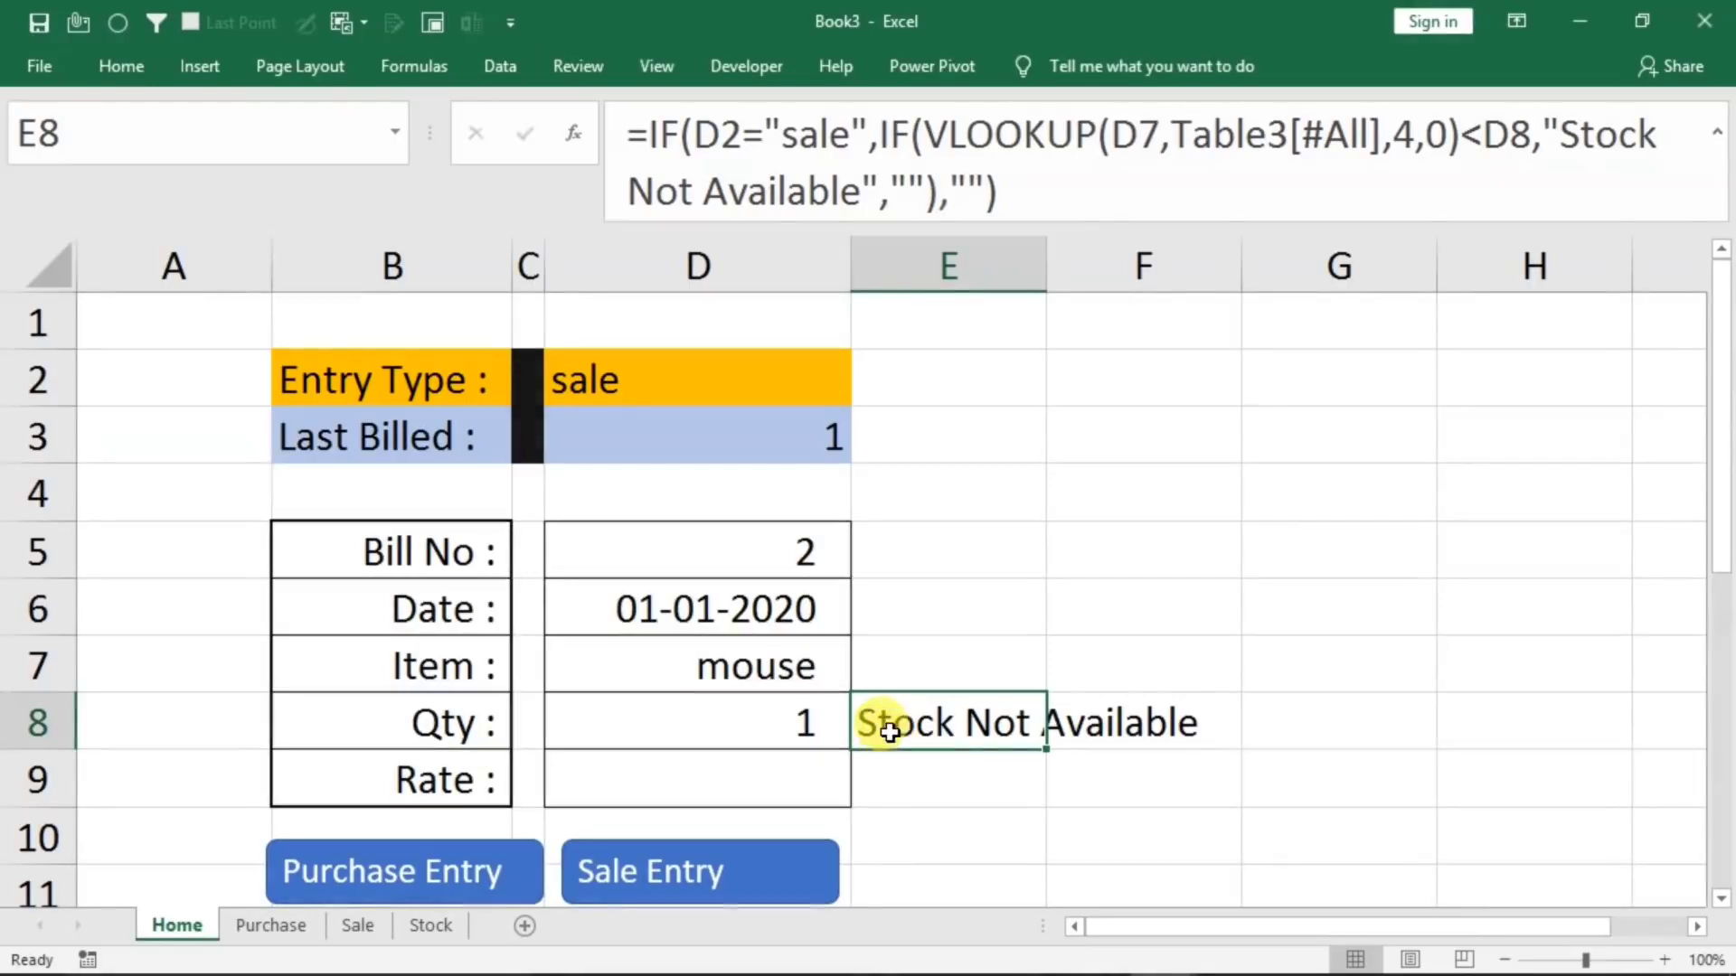
left_click(100, 64)
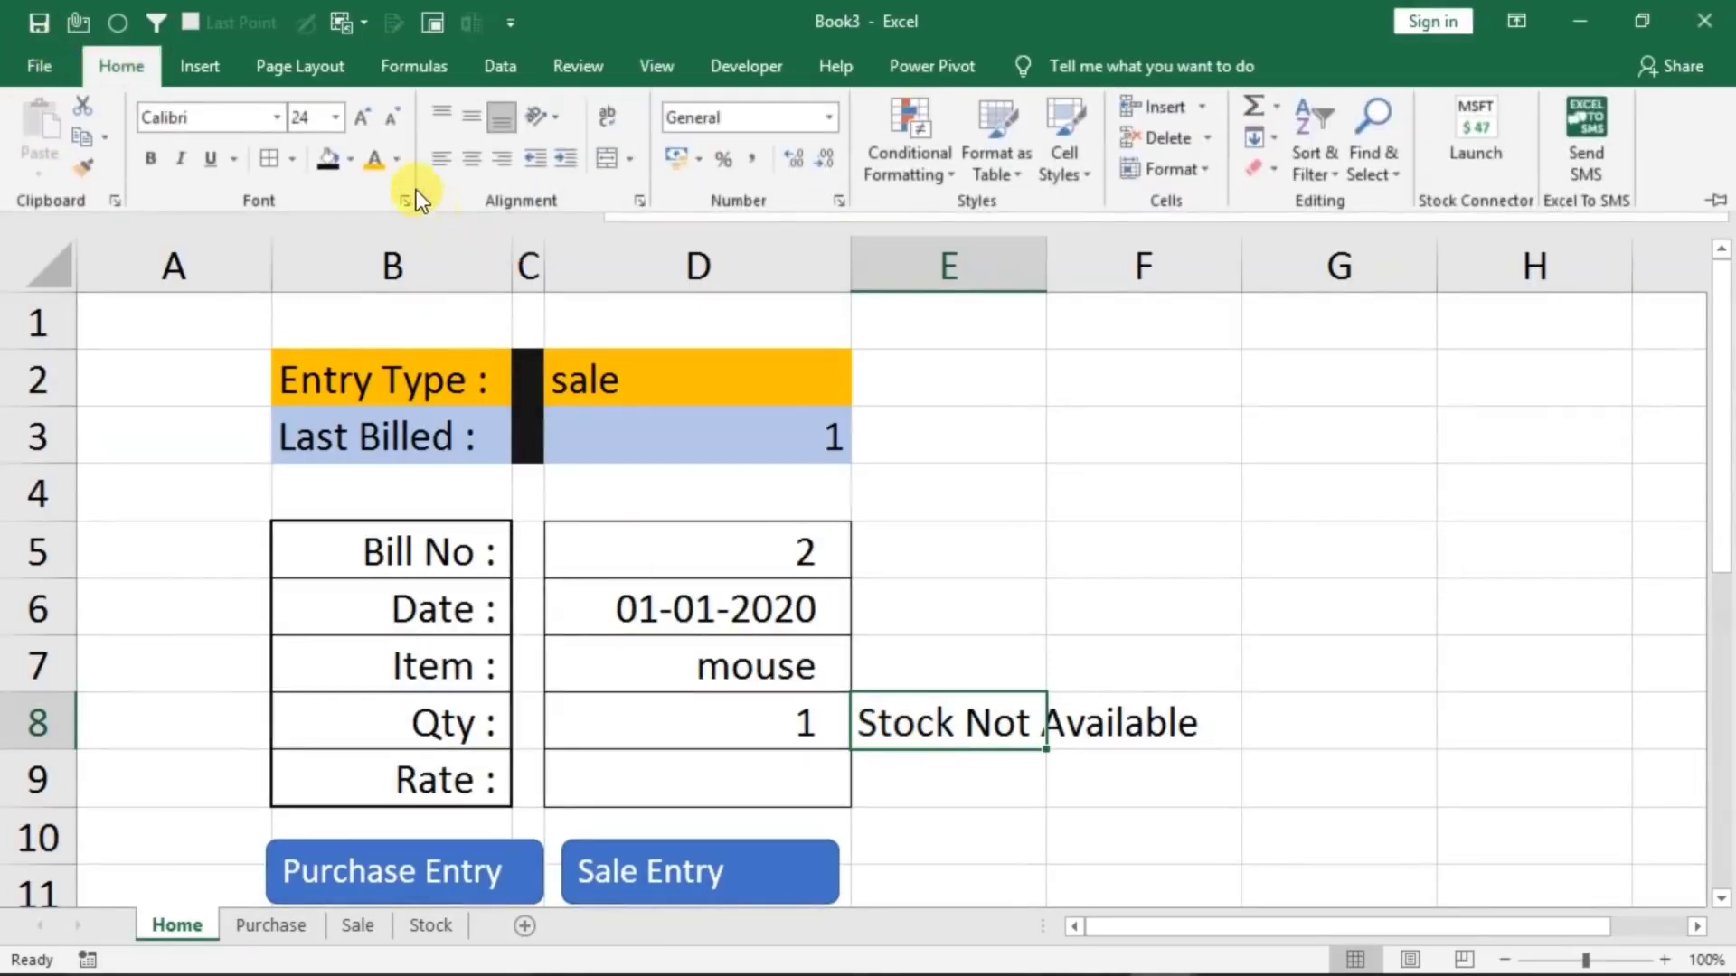
left_click(403, 161)
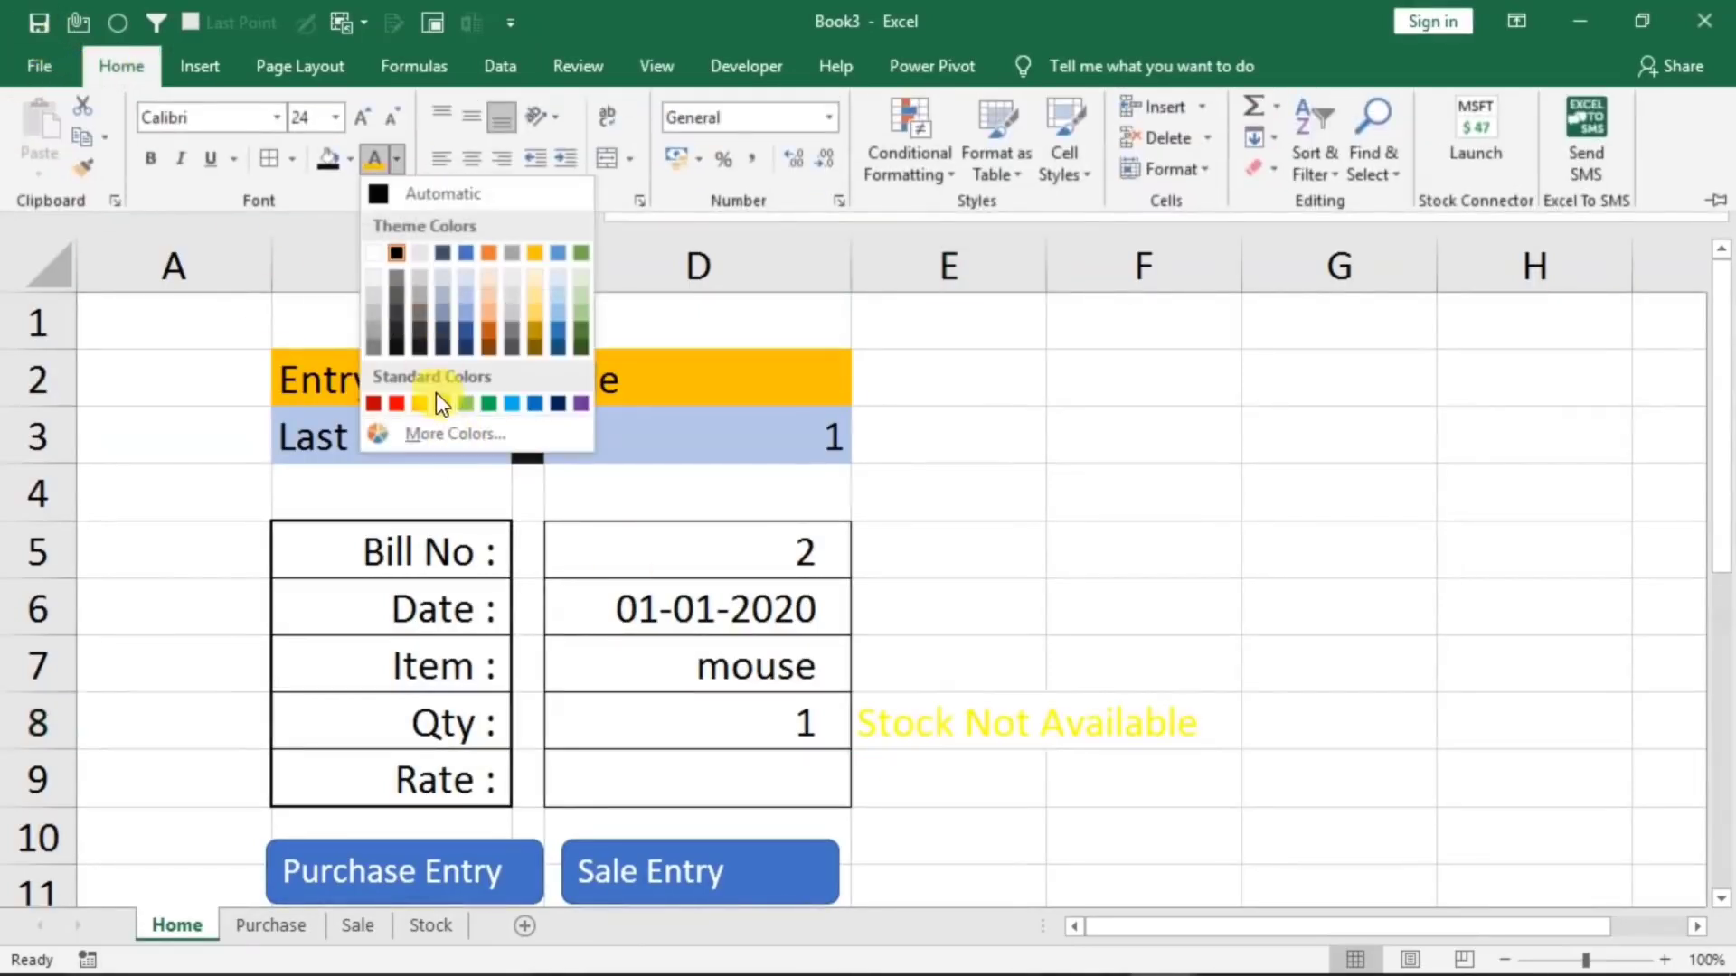
left_click(383, 400)
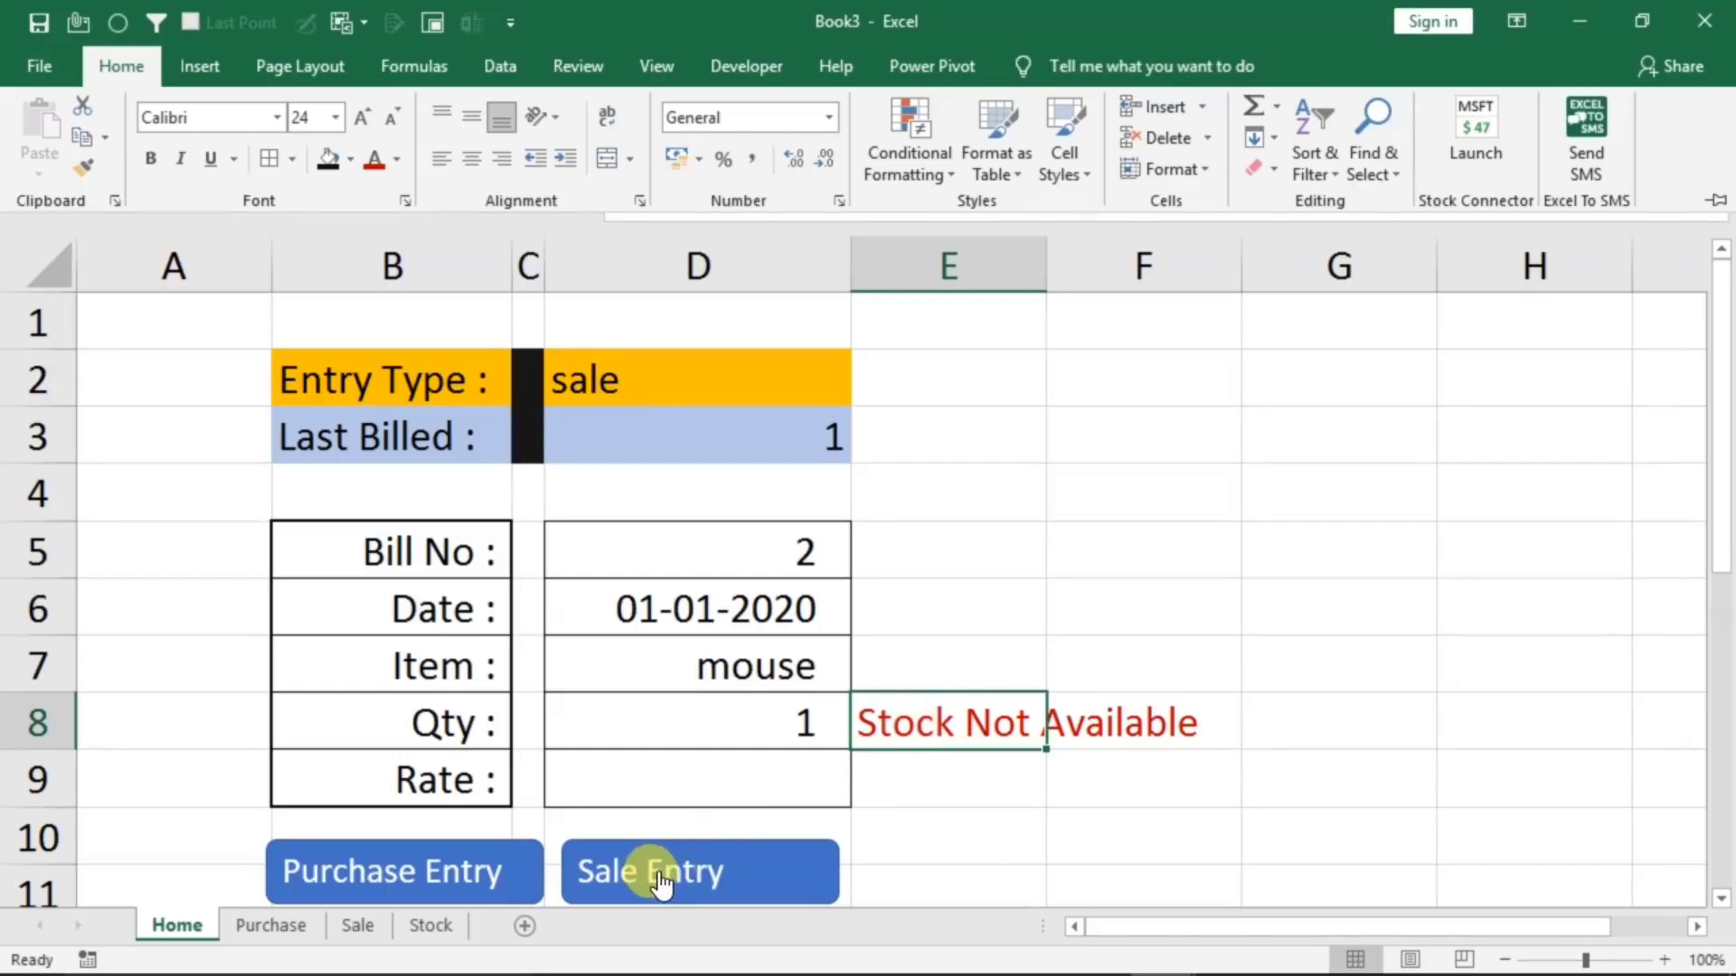
Test the stock warning by changing the form's Item in D7 to ram
left_click(725, 663)
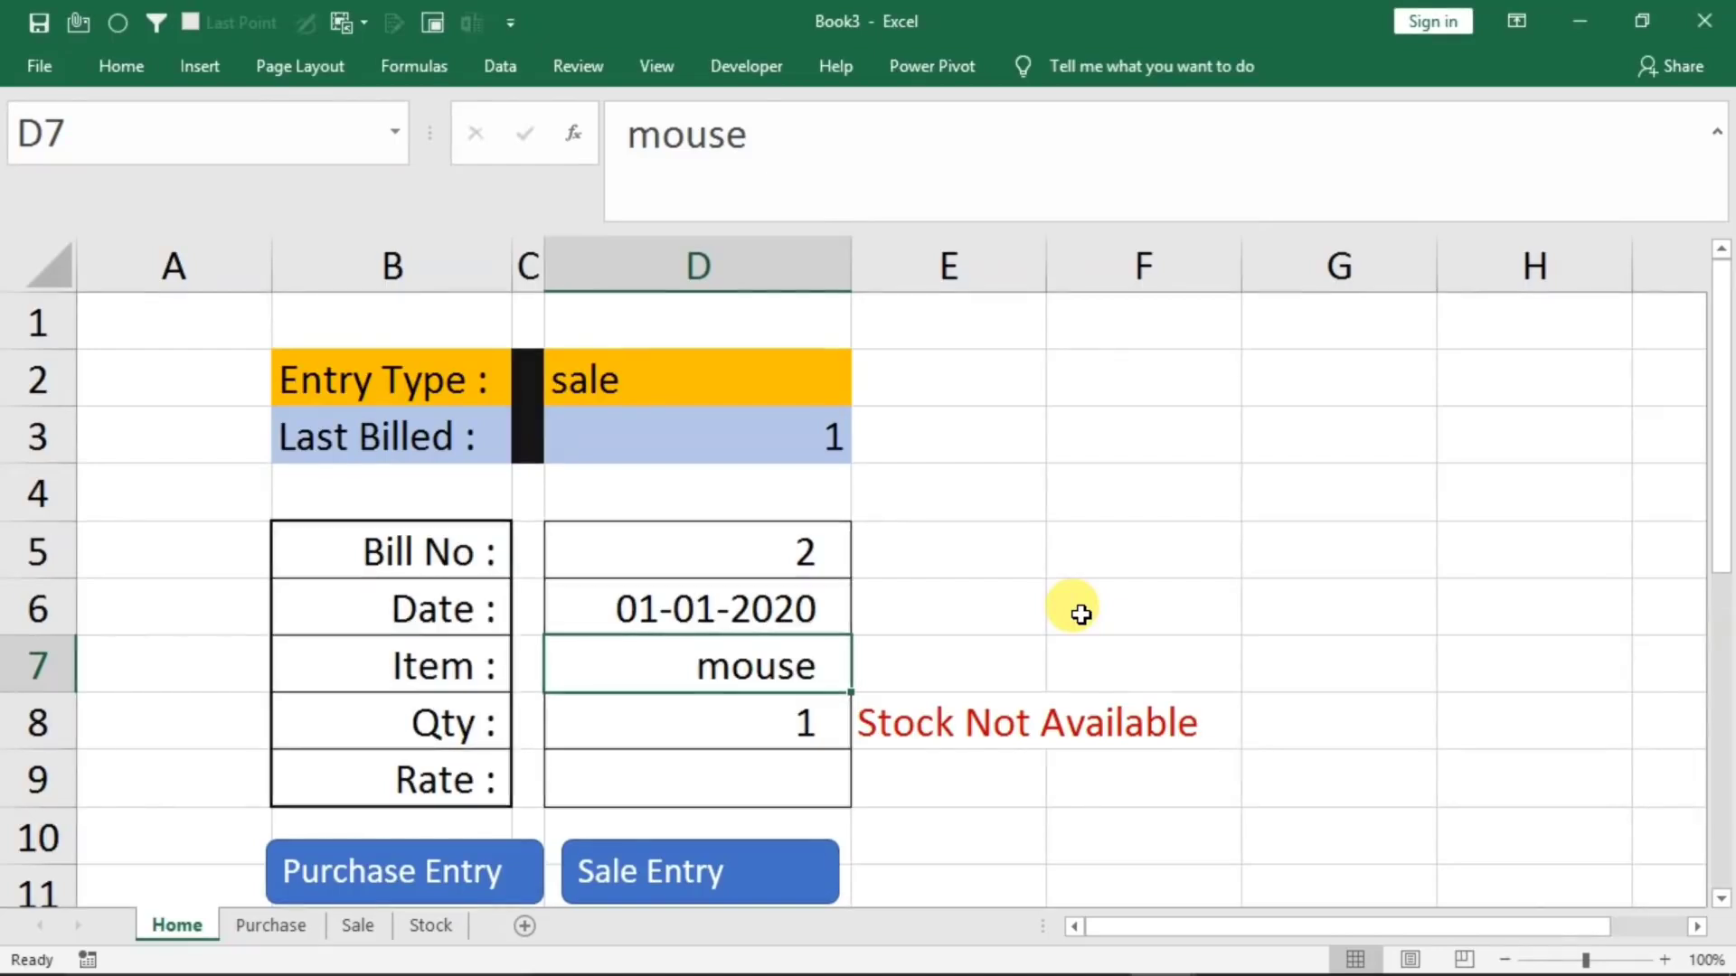
type("ram")
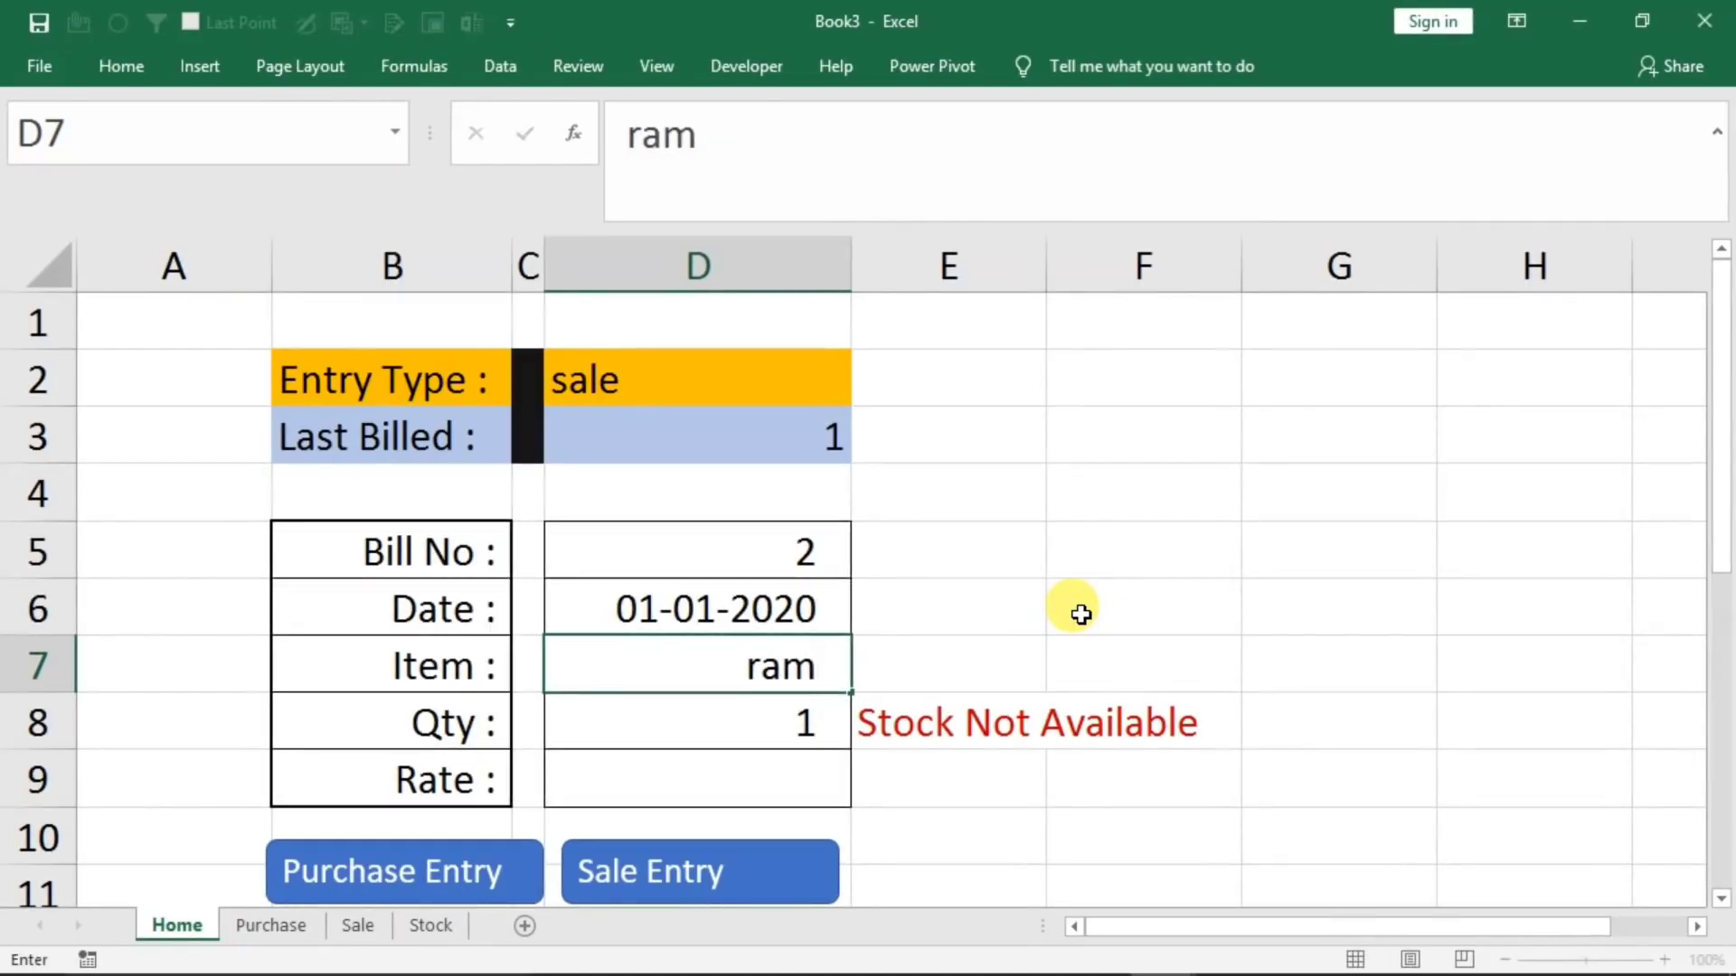
key("Return")
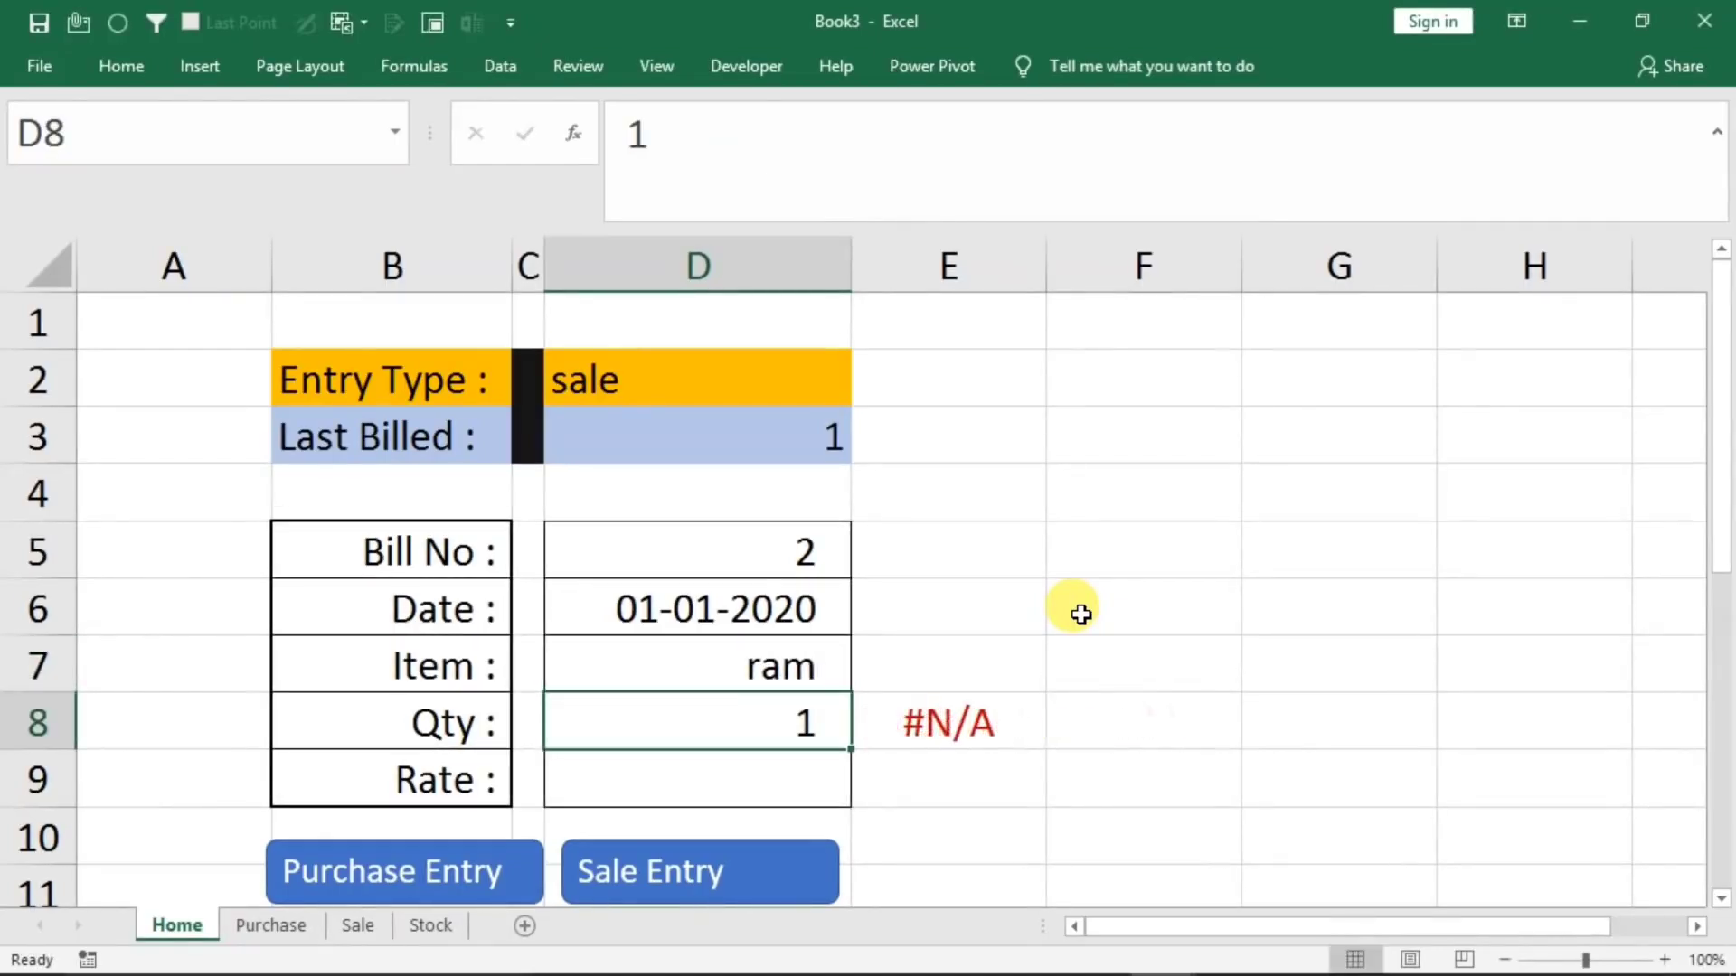
Wrap the whole E8 formula in IFERROR with empty text as the error result
double_click(944, 719)
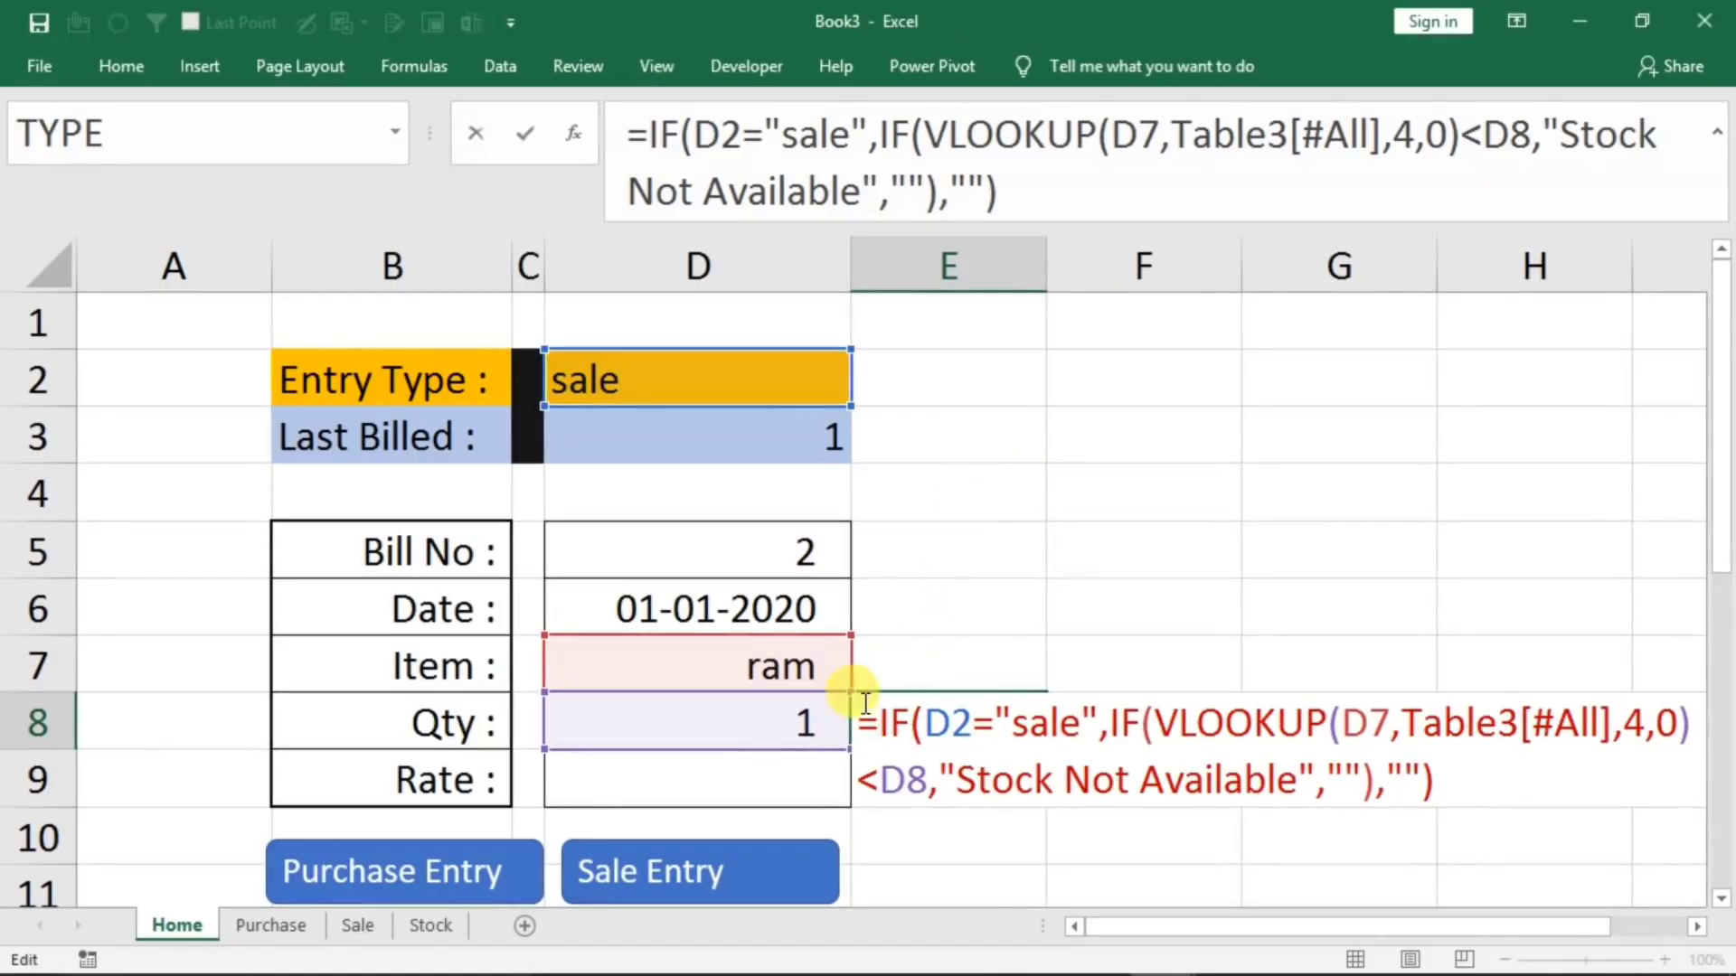
type("iferror")
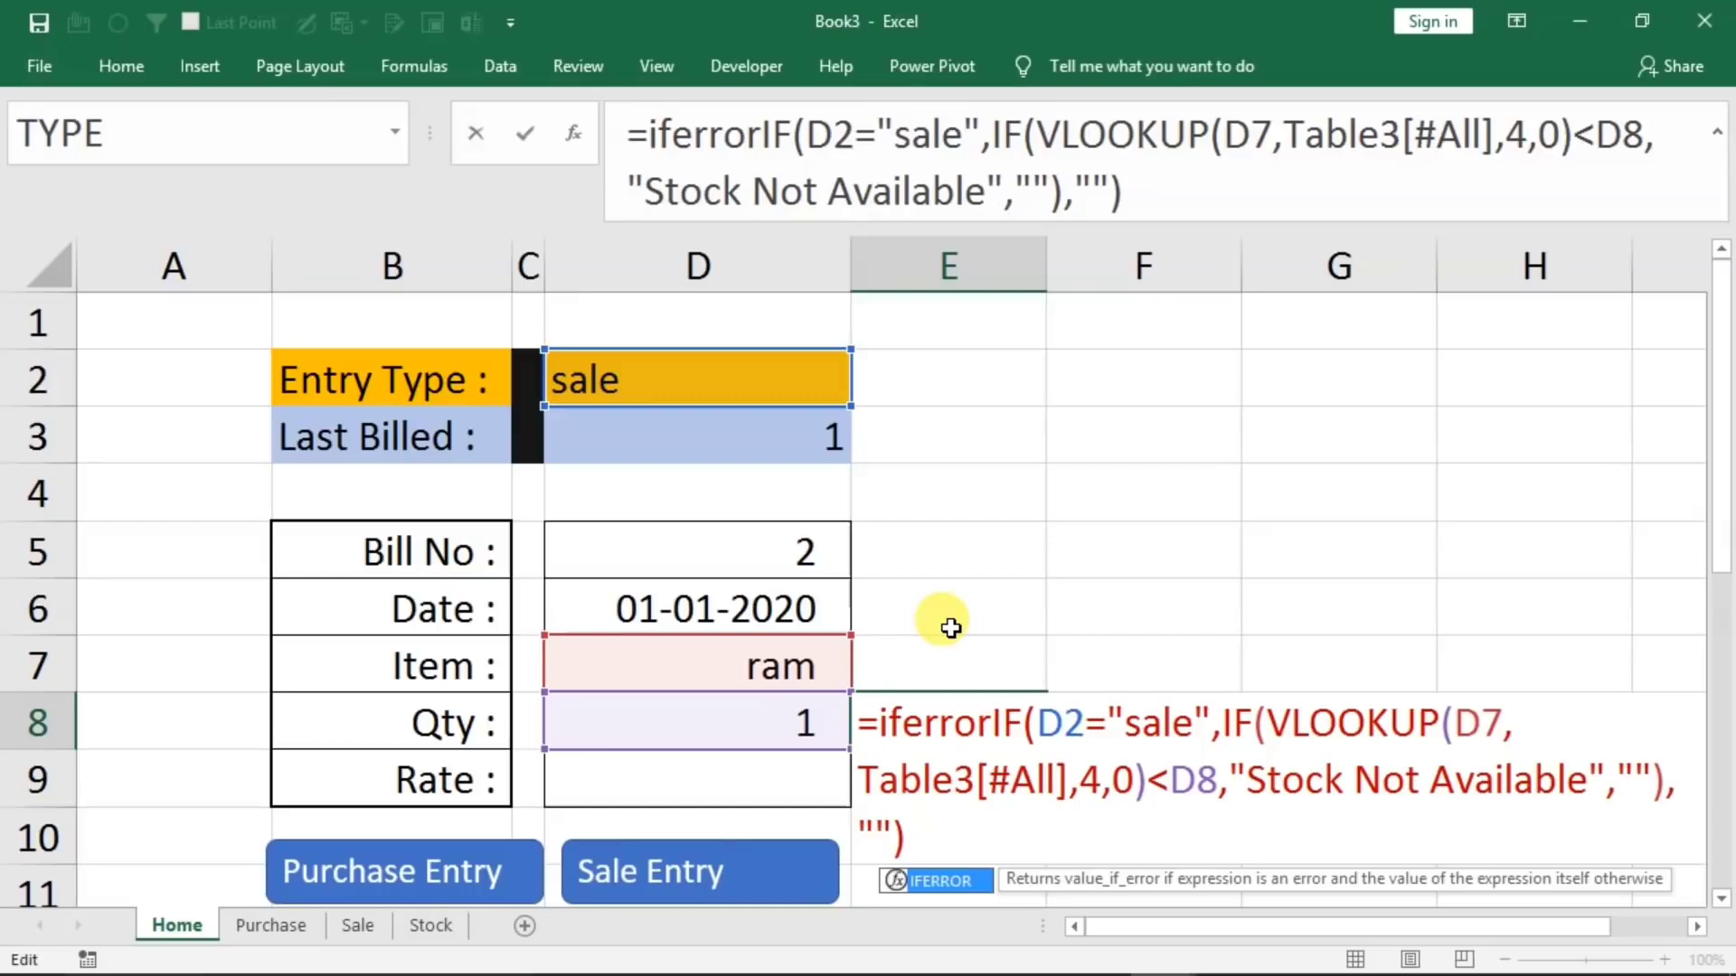
type("(")
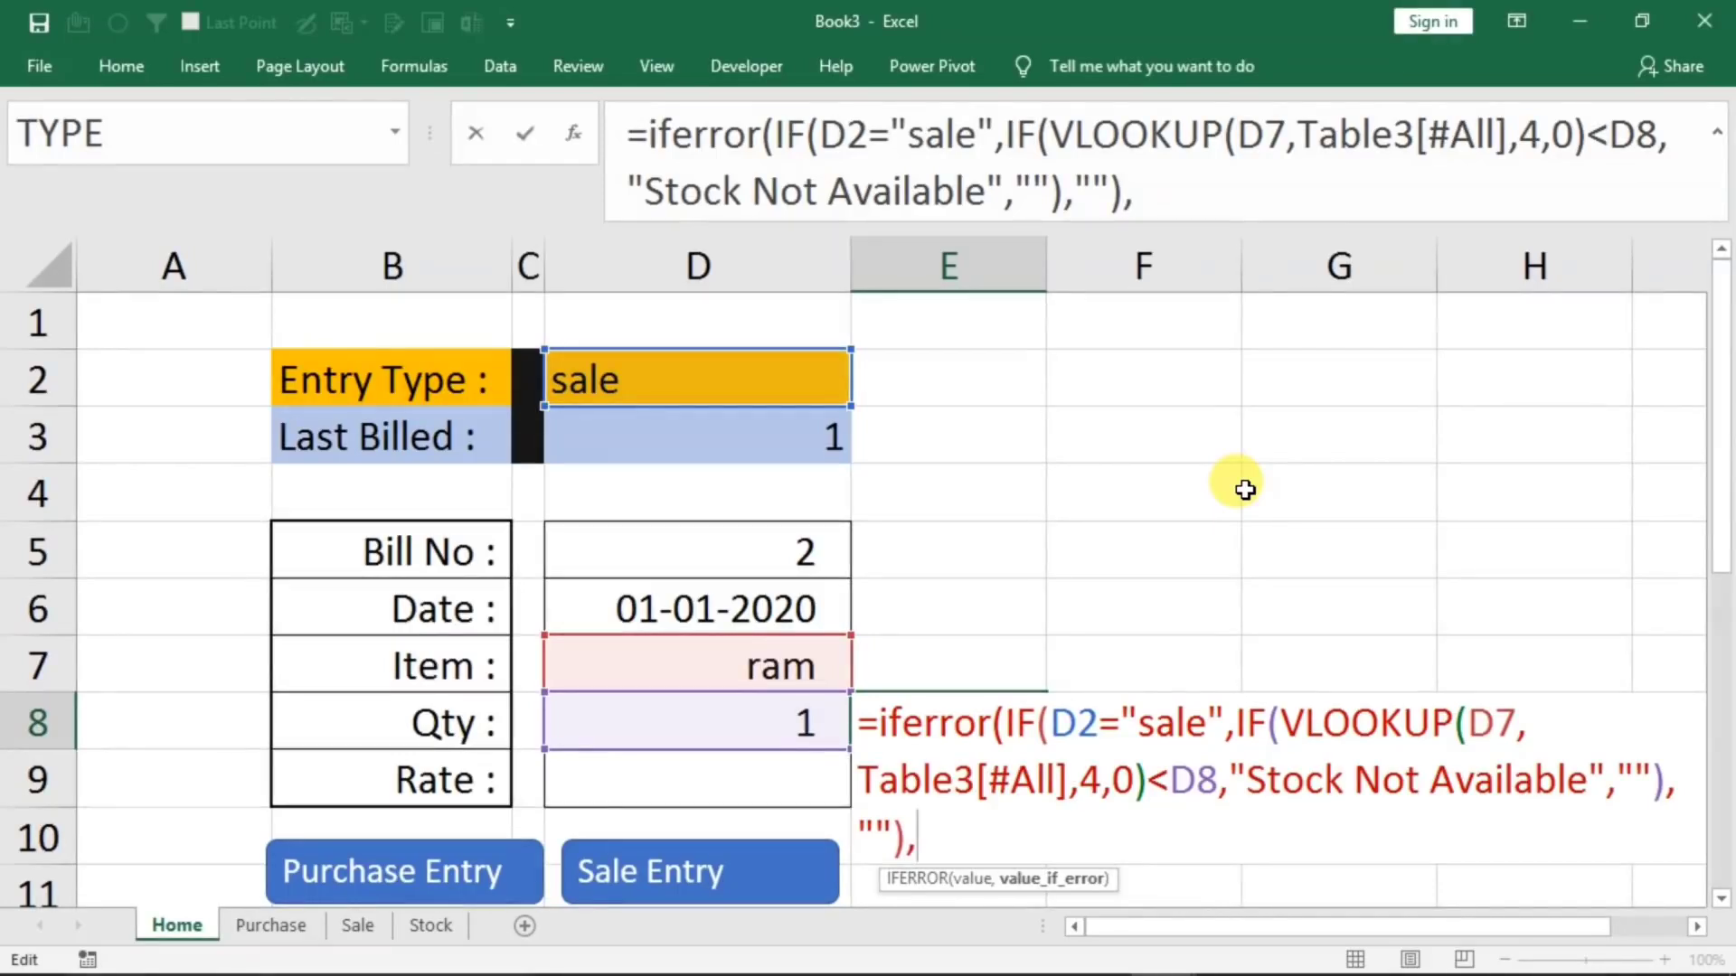
type("\"\")")
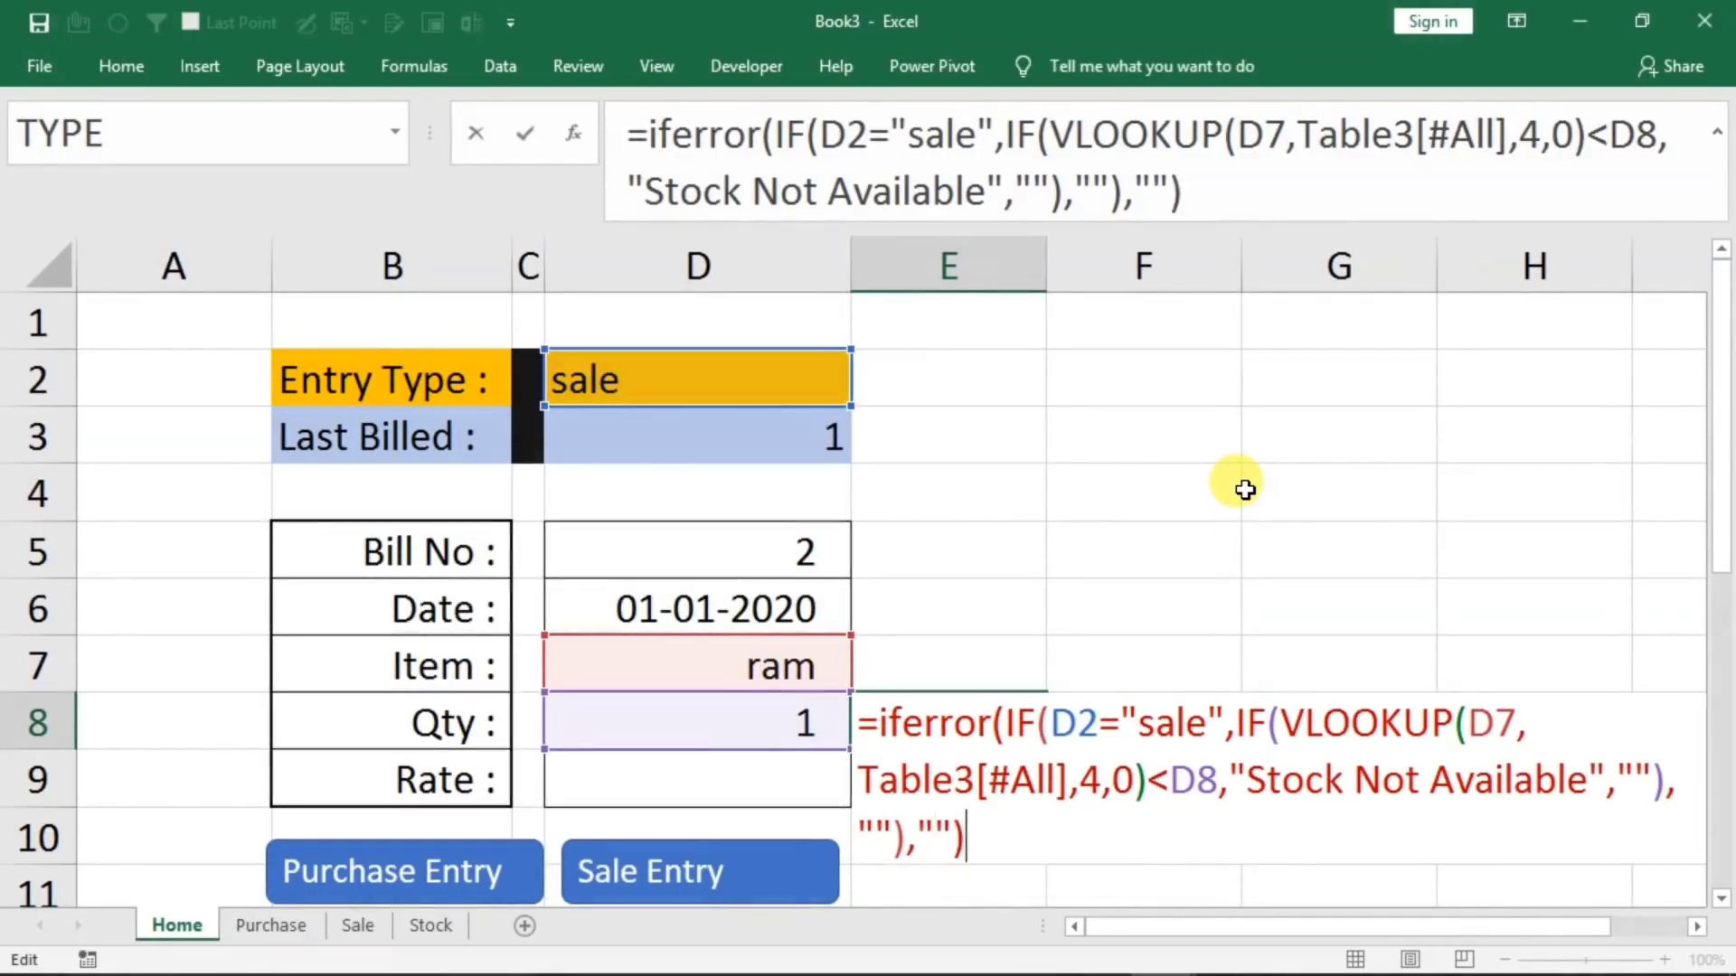
key("Return")
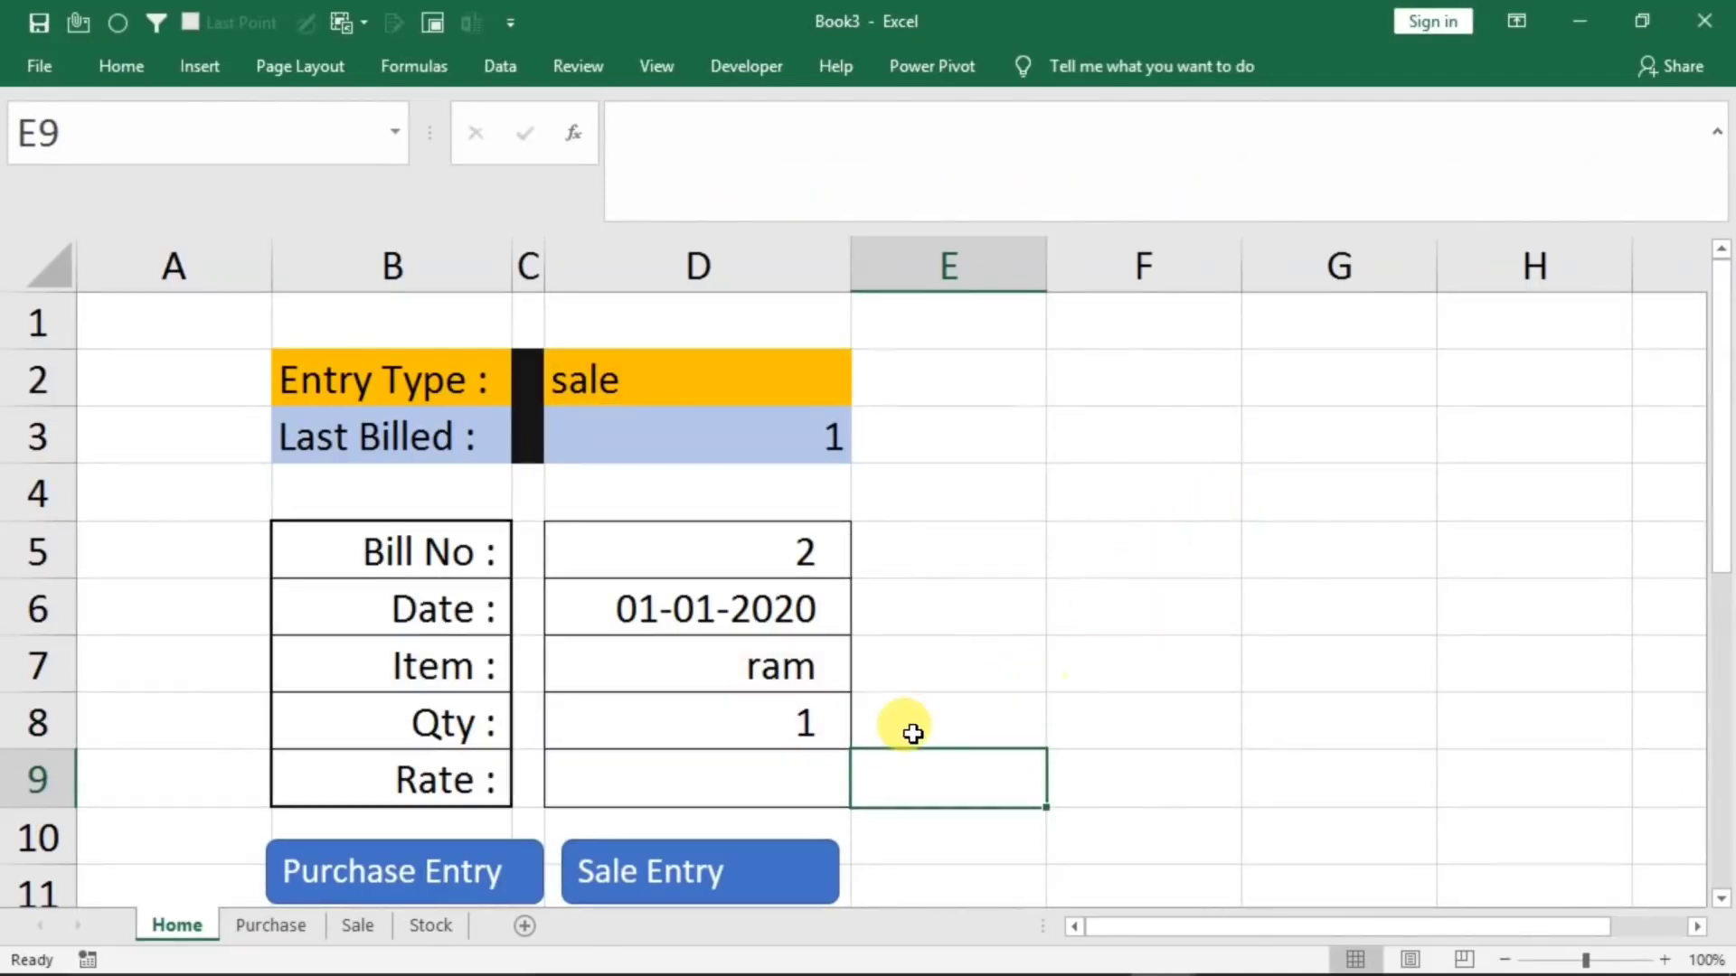
Check the Stock sheet's item list for the form's item ram and return to the Home sheet
left_click(786, 666)
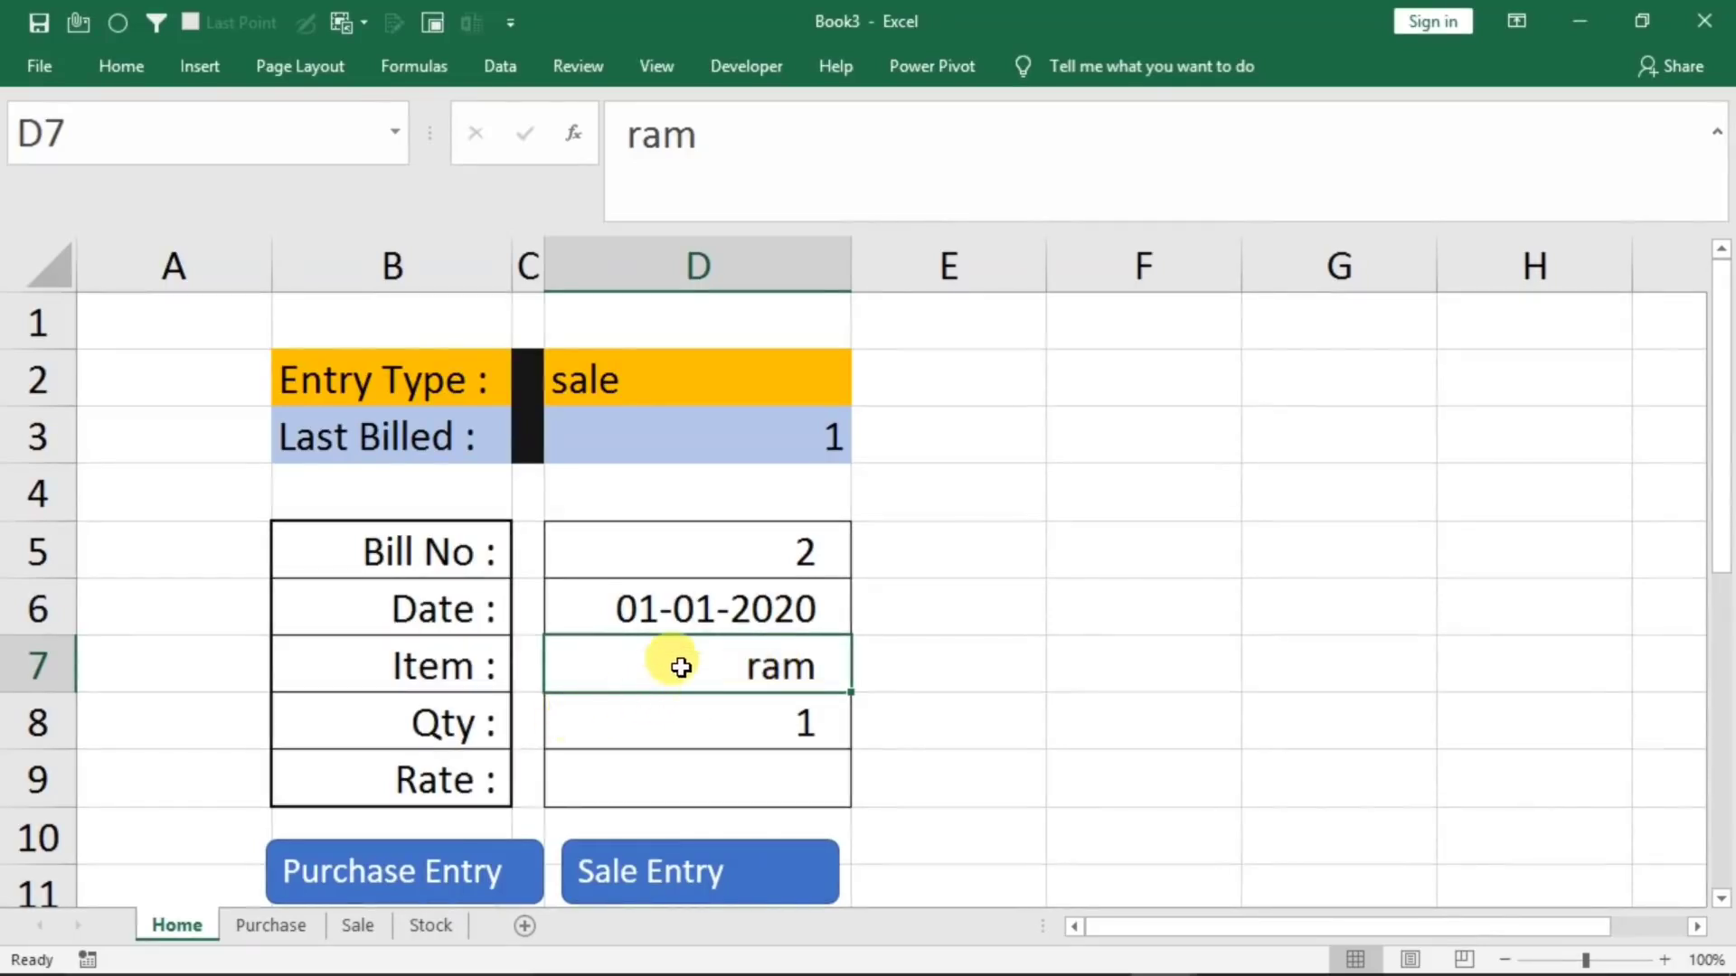
left_click(424, 925)
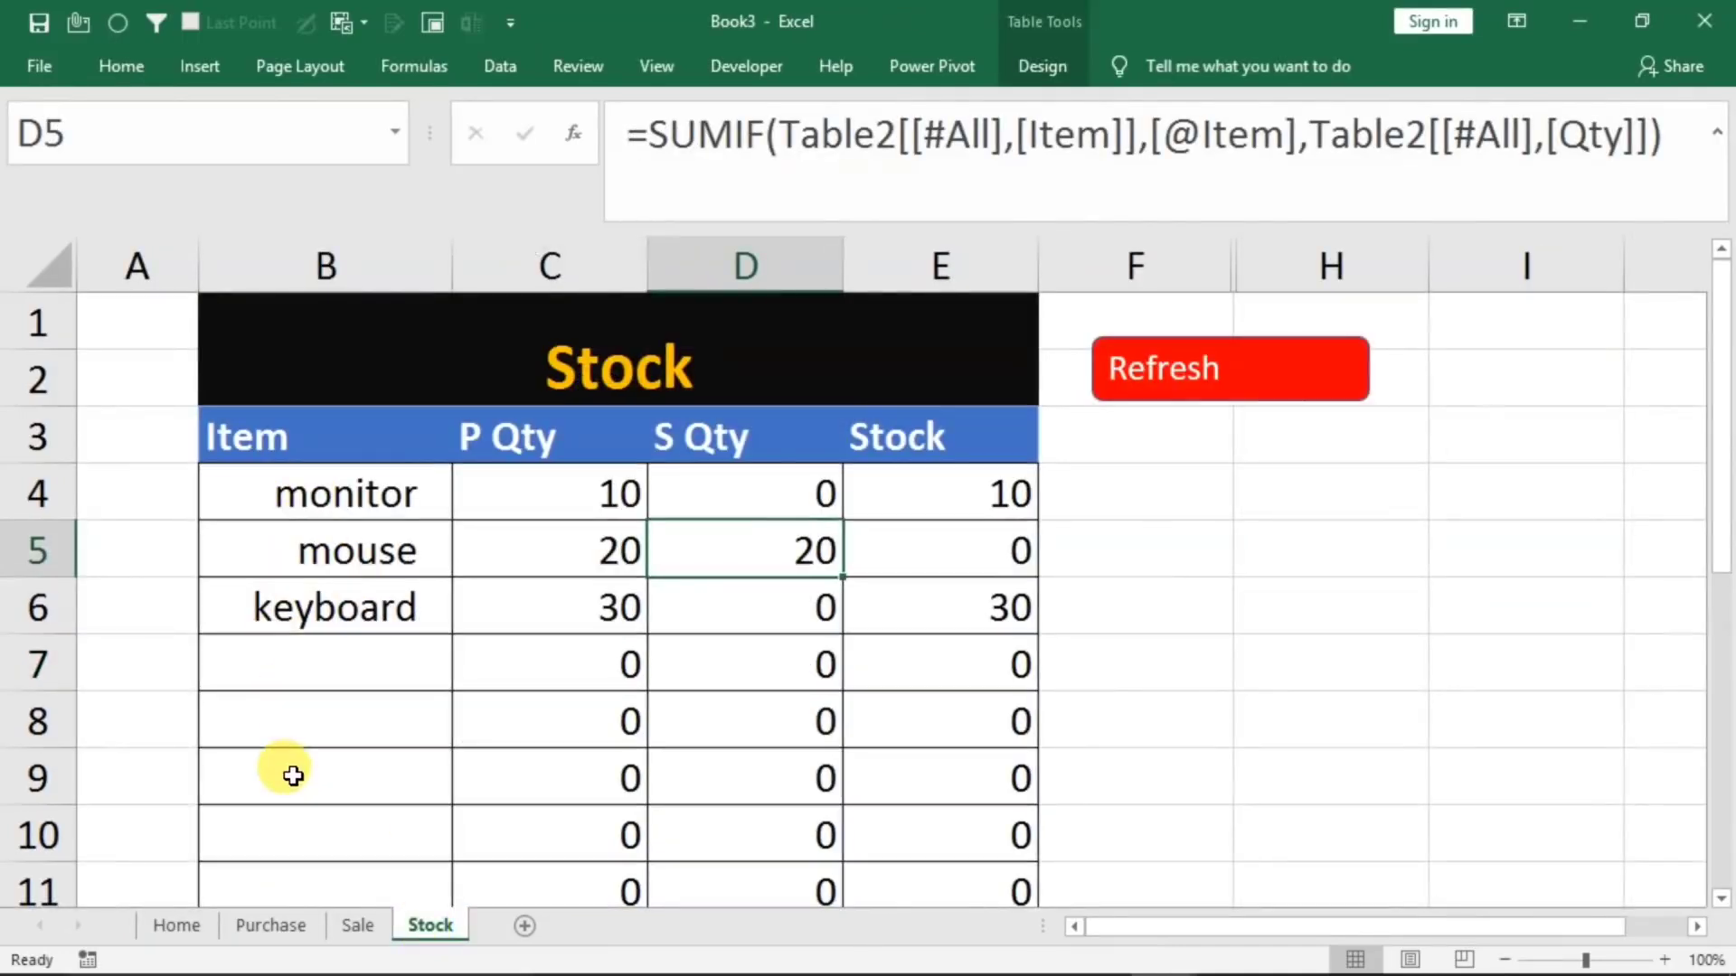
left_click(177, 924)
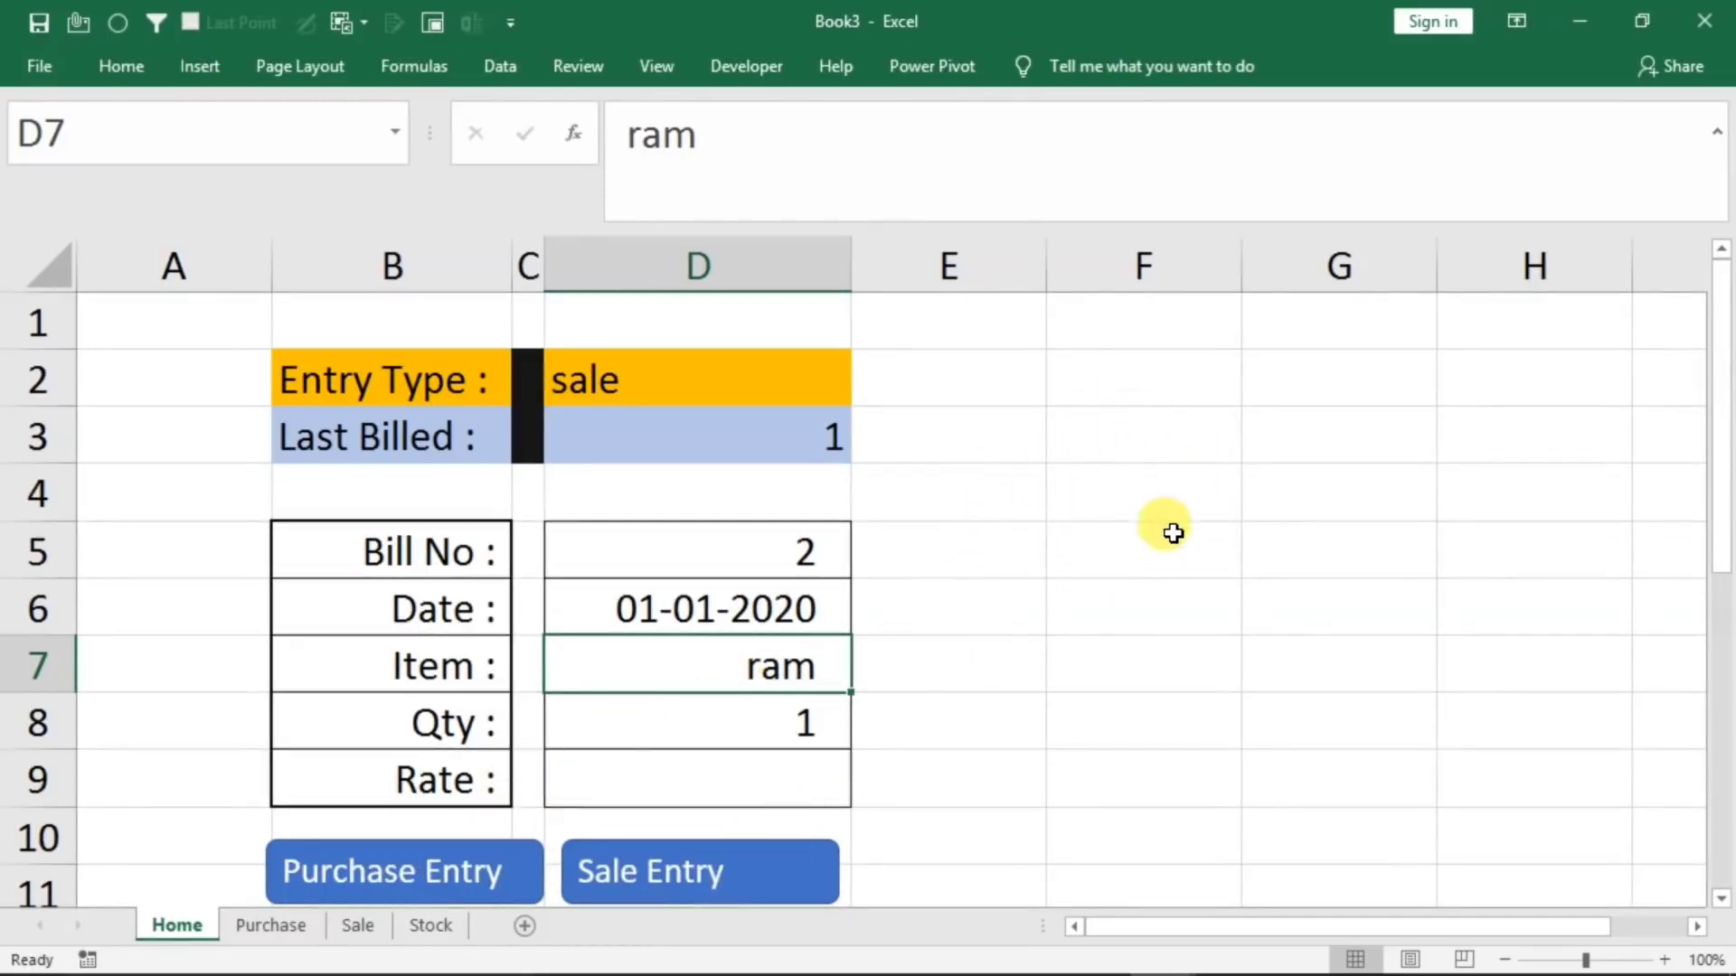
Duplicate the Purchase Entry button on the Home sheet and place the copy beside the Entry Type rows, spanning columns E to G
left_click(388, 870, "ctrl")
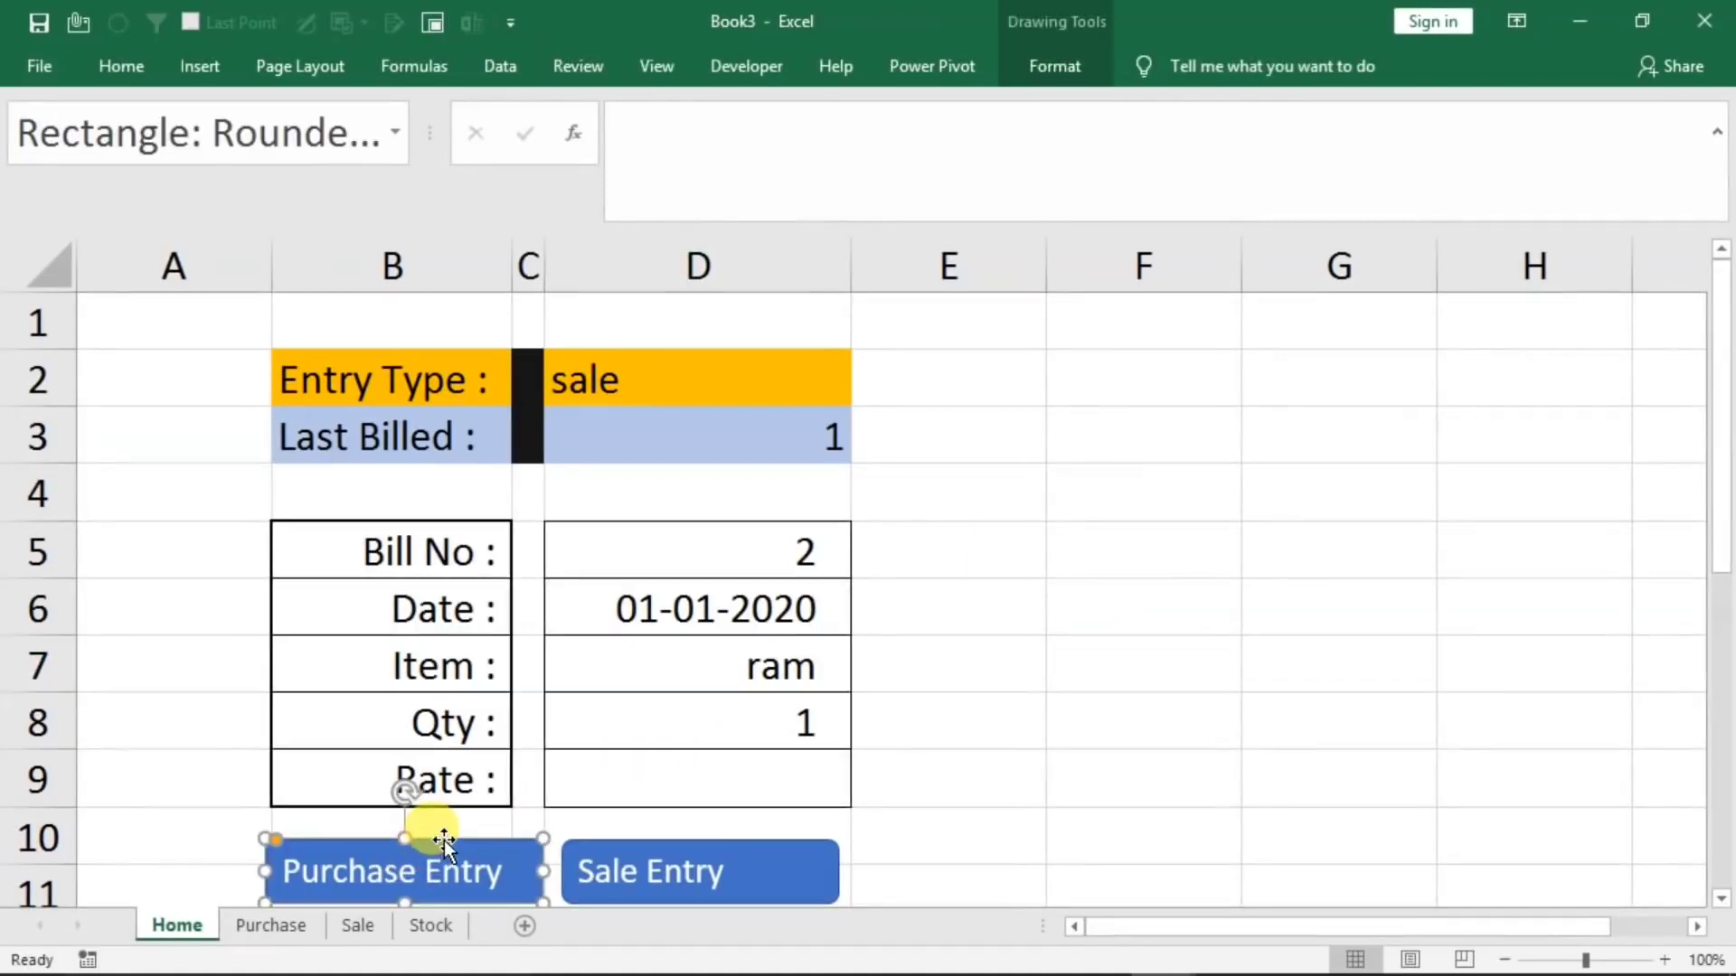
key("ctrl+c")
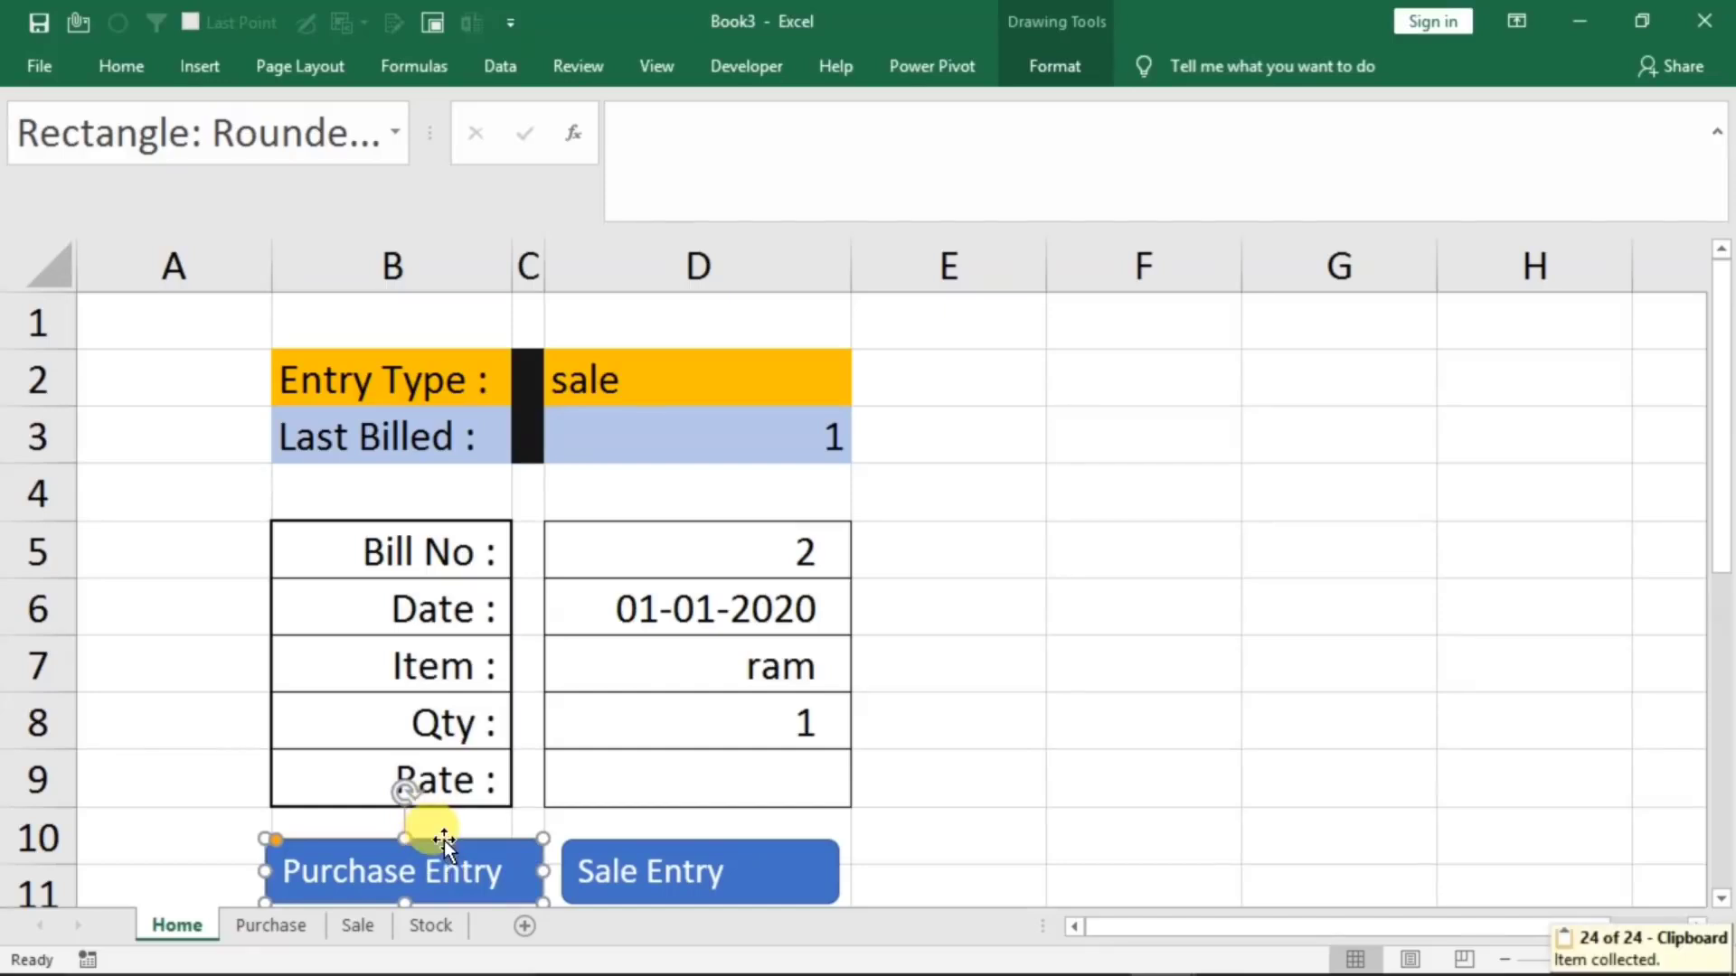
left_click(1112, 586)
key("ctrl+v")
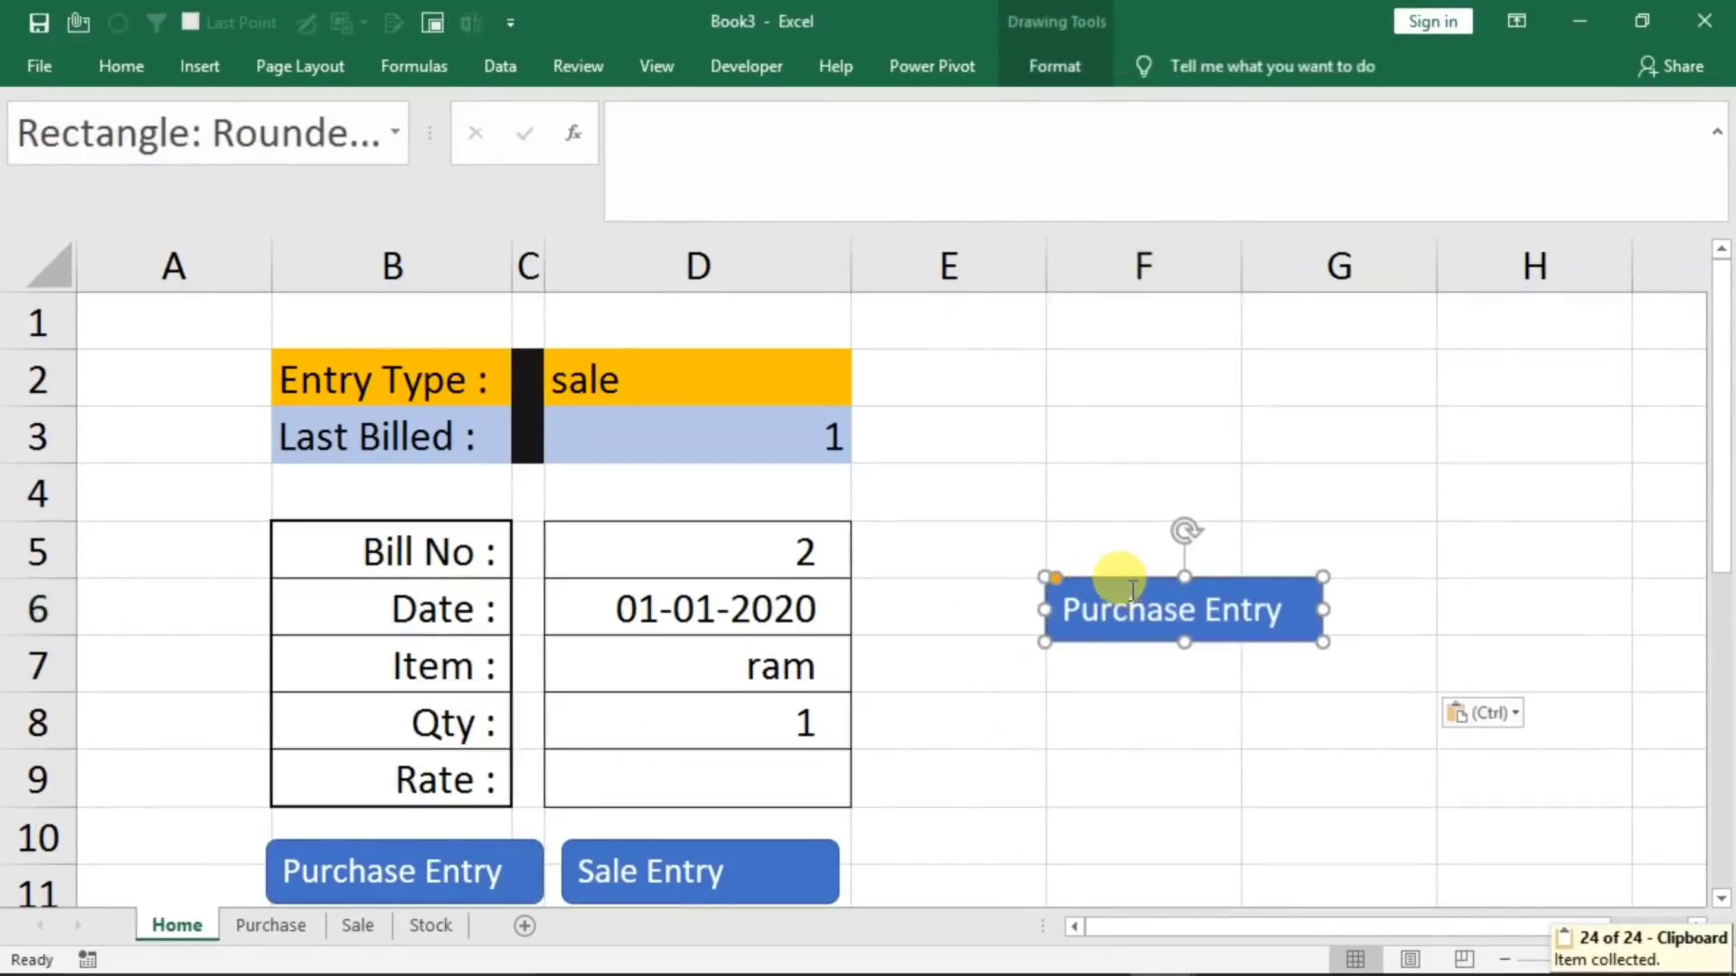
left_click_drag(1108, 584, 1048, 363)
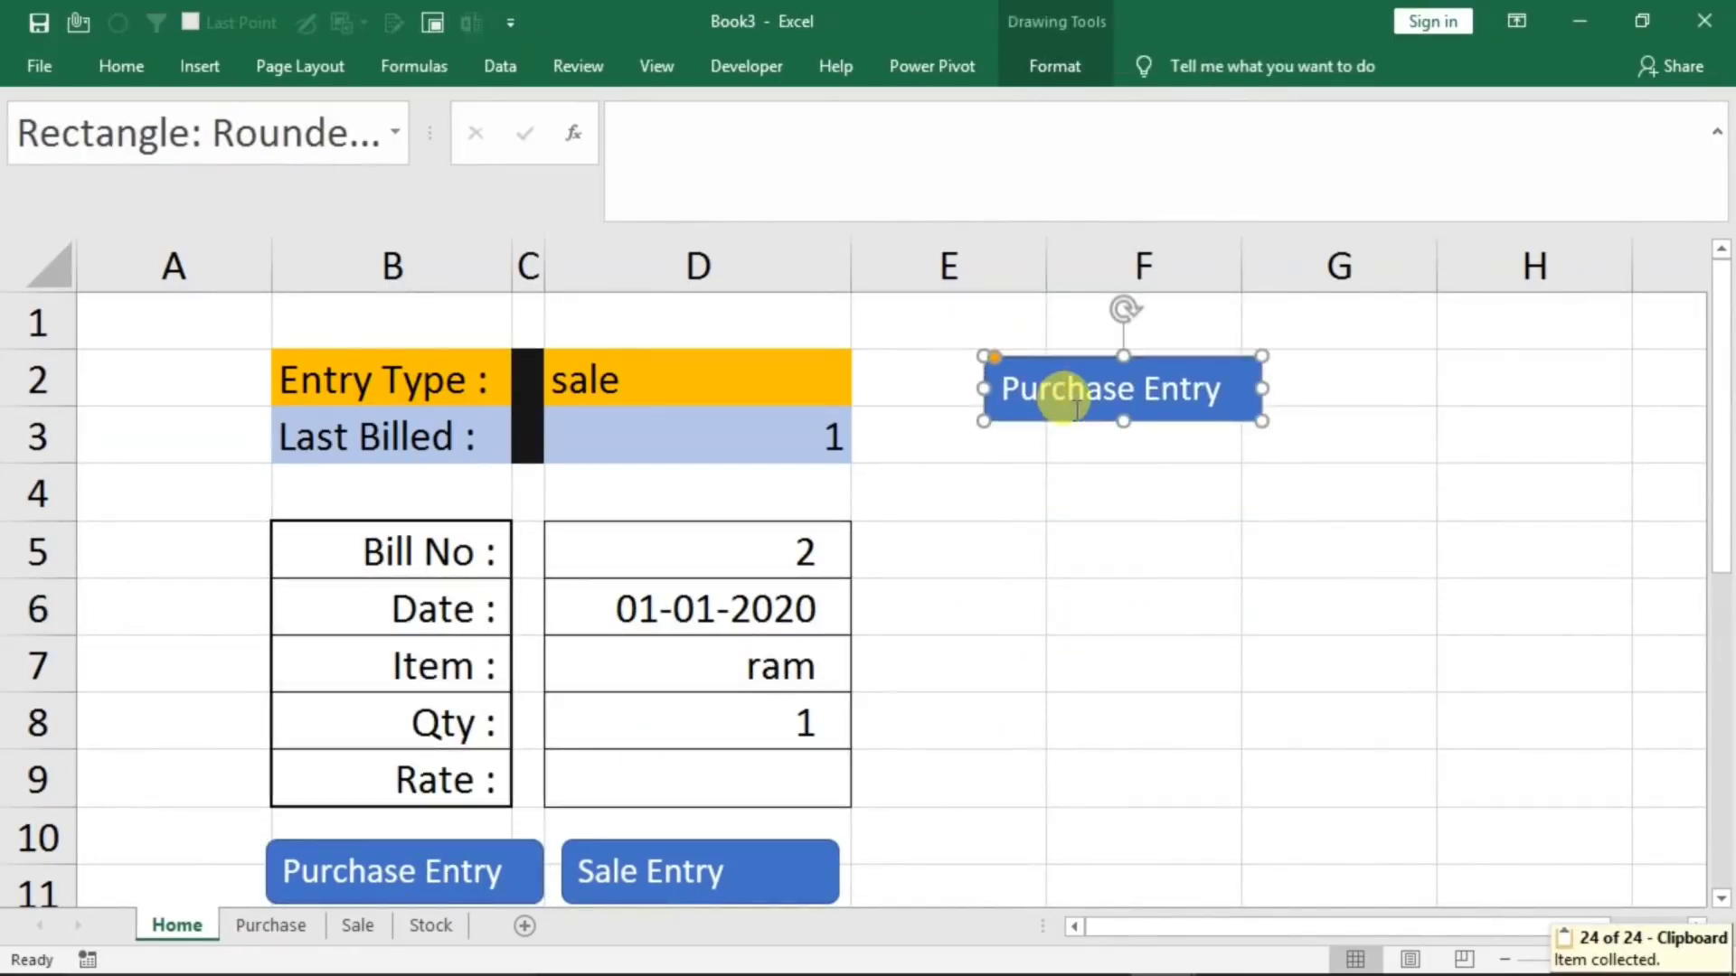
Relabel the copied button "Purchase" and run its assigned macro once
key("ctrl+a")
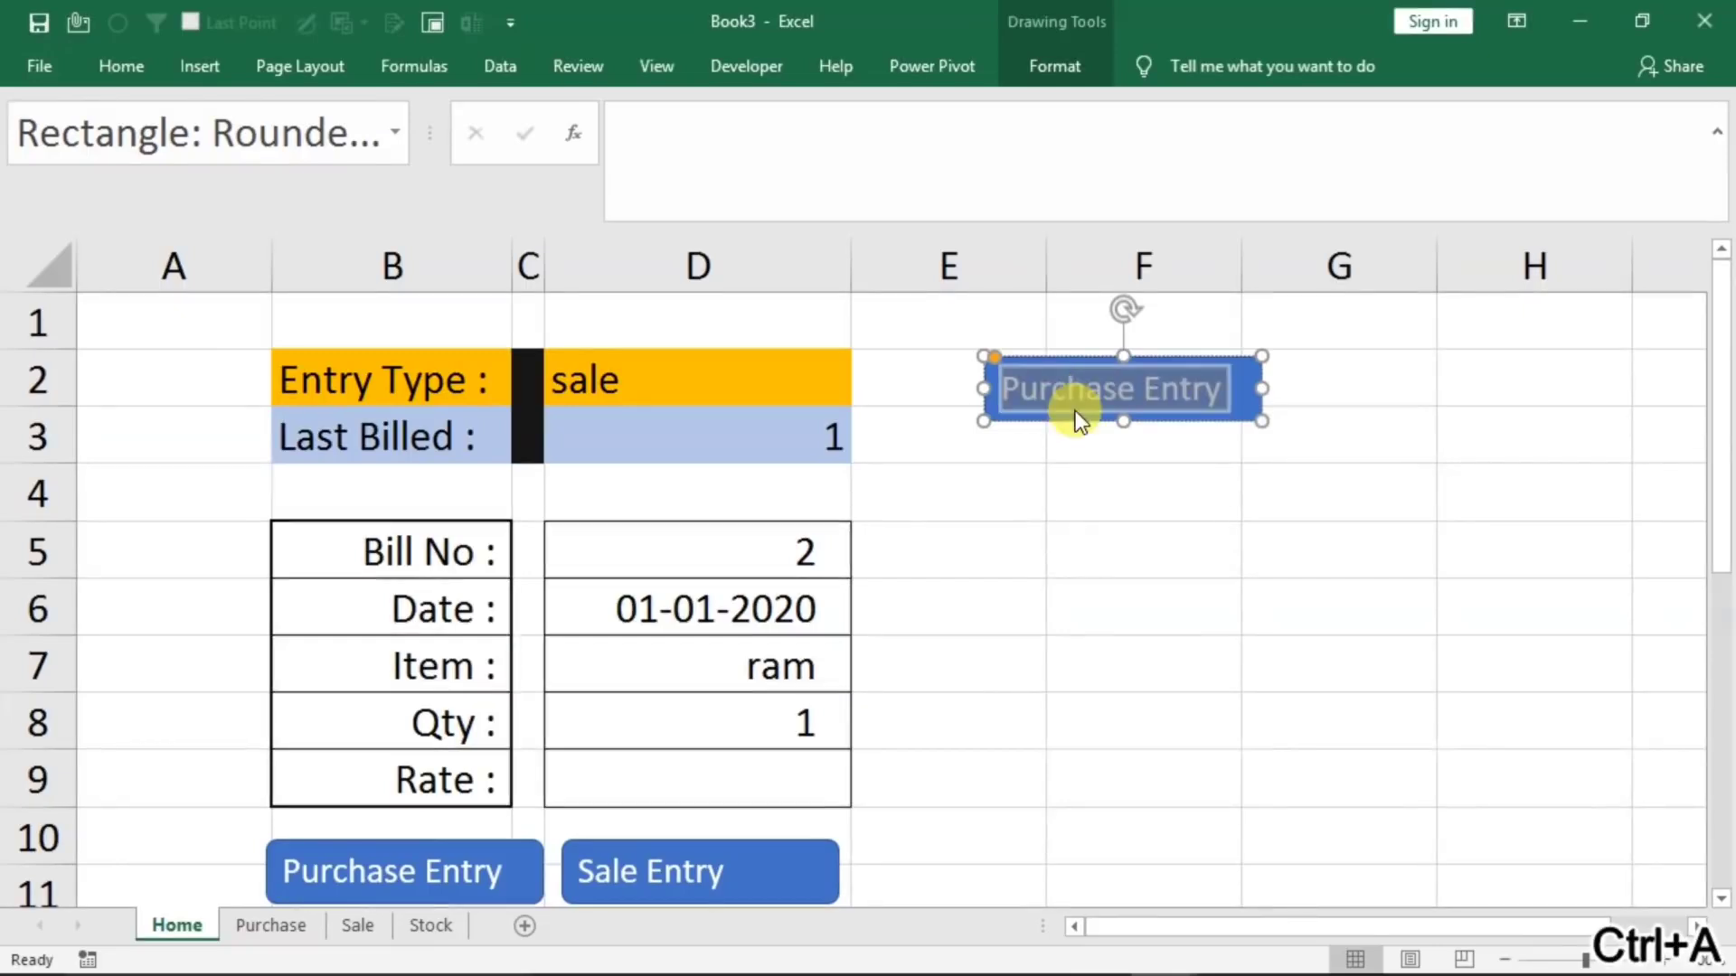
type("Purcha")
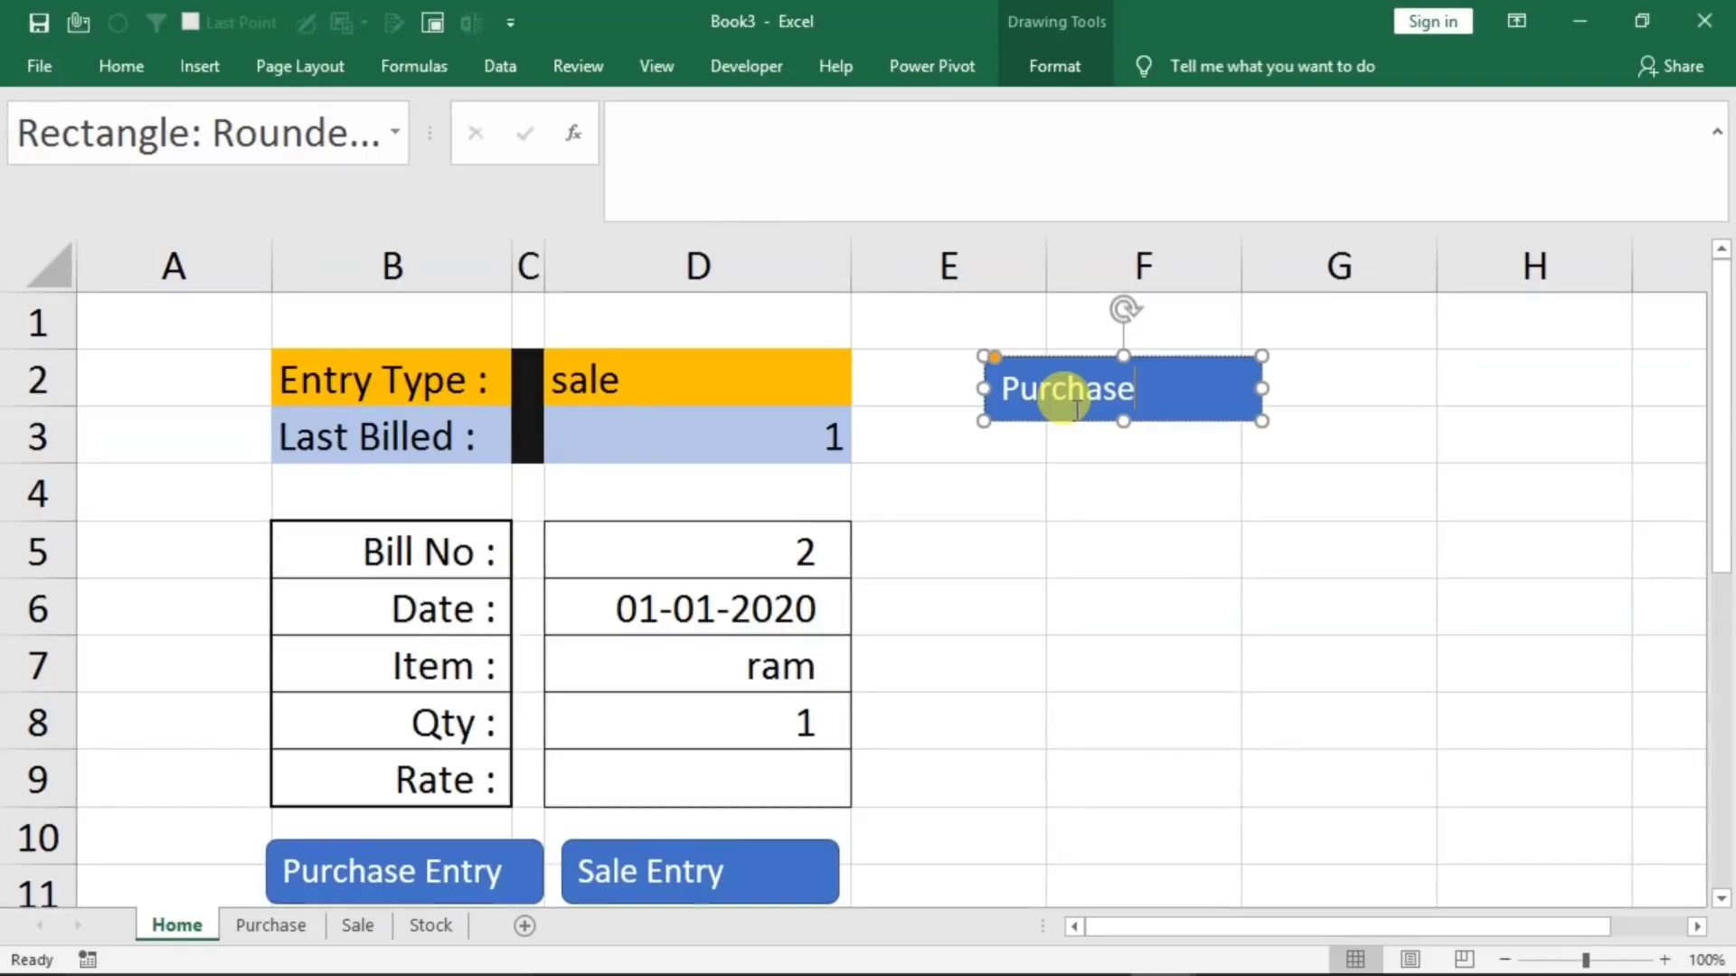
left_click(1154, 488)
left_click(1154, 379)
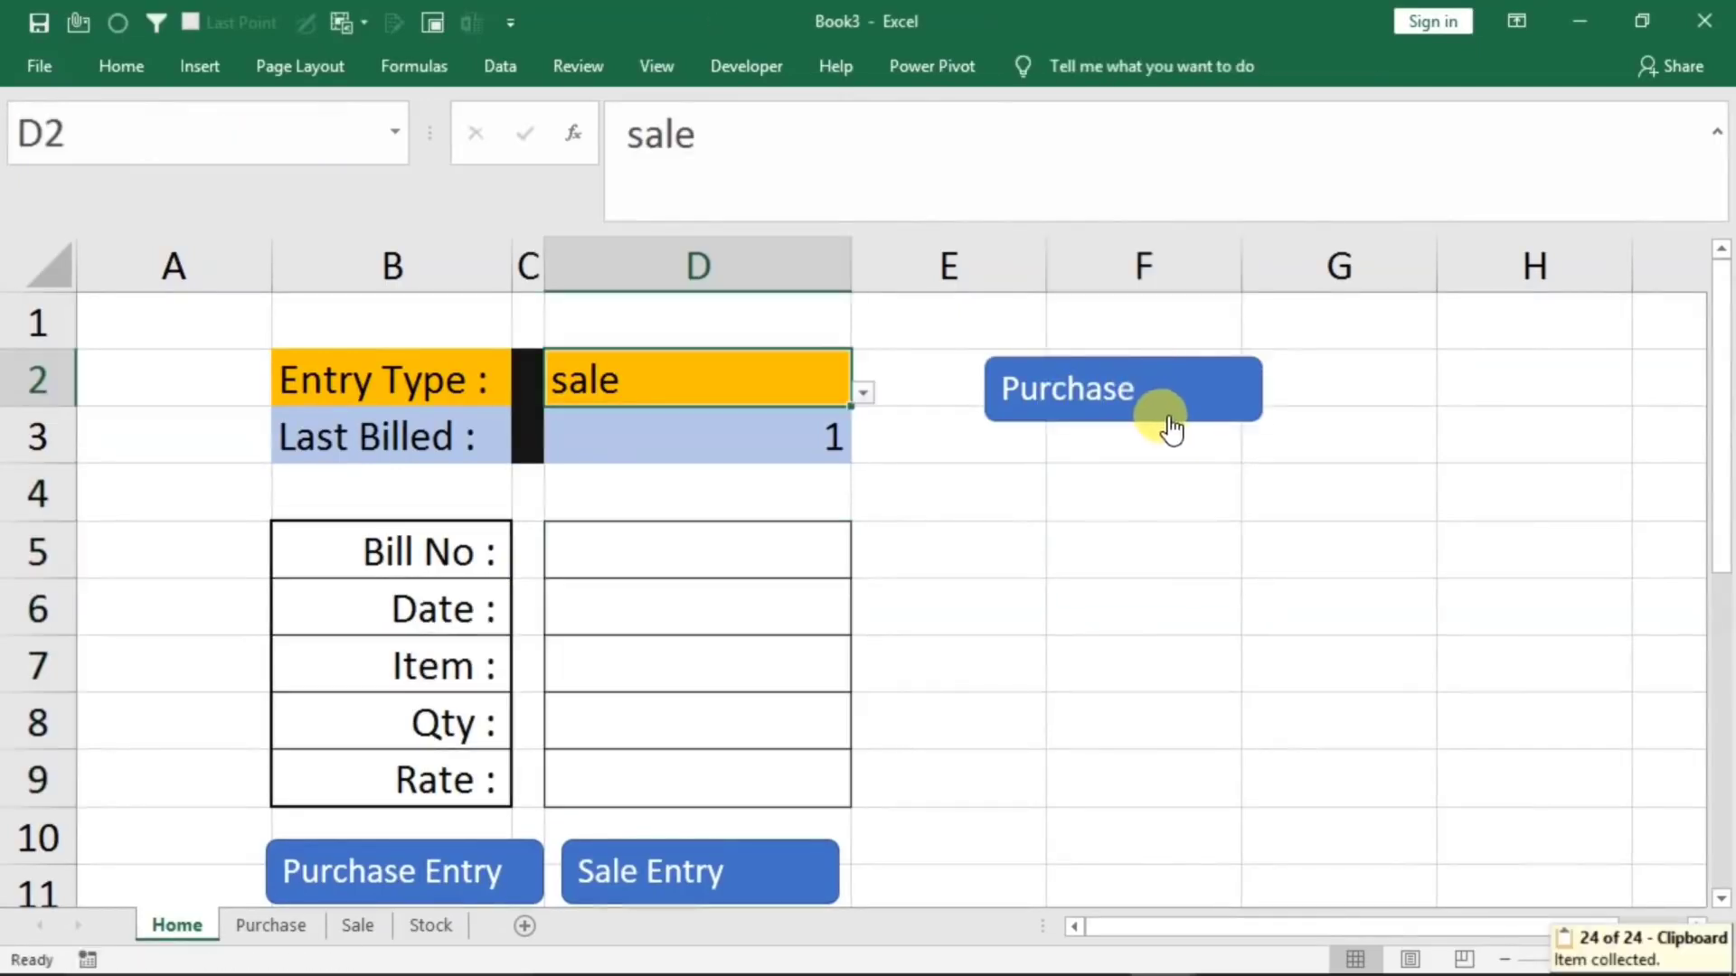
Link the Purchase button to cell A1 of the Purchase sheet, test the link and return to the Home sheet
right_click(1096, 414)
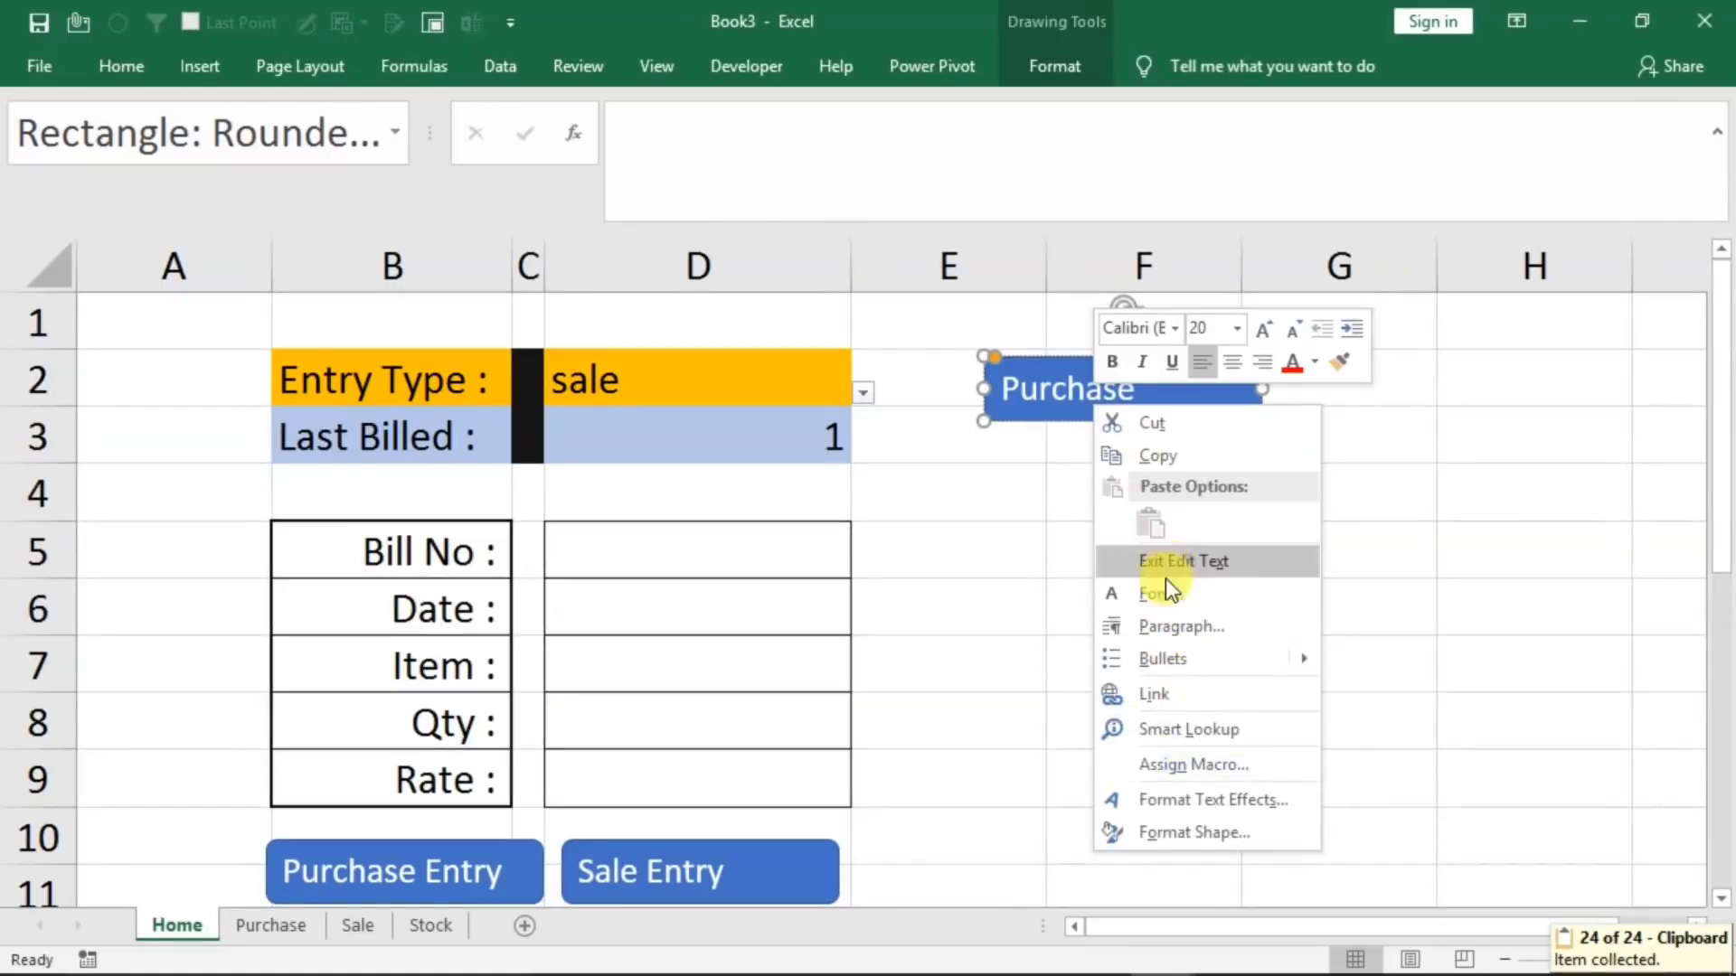
left_click(1149, 701)
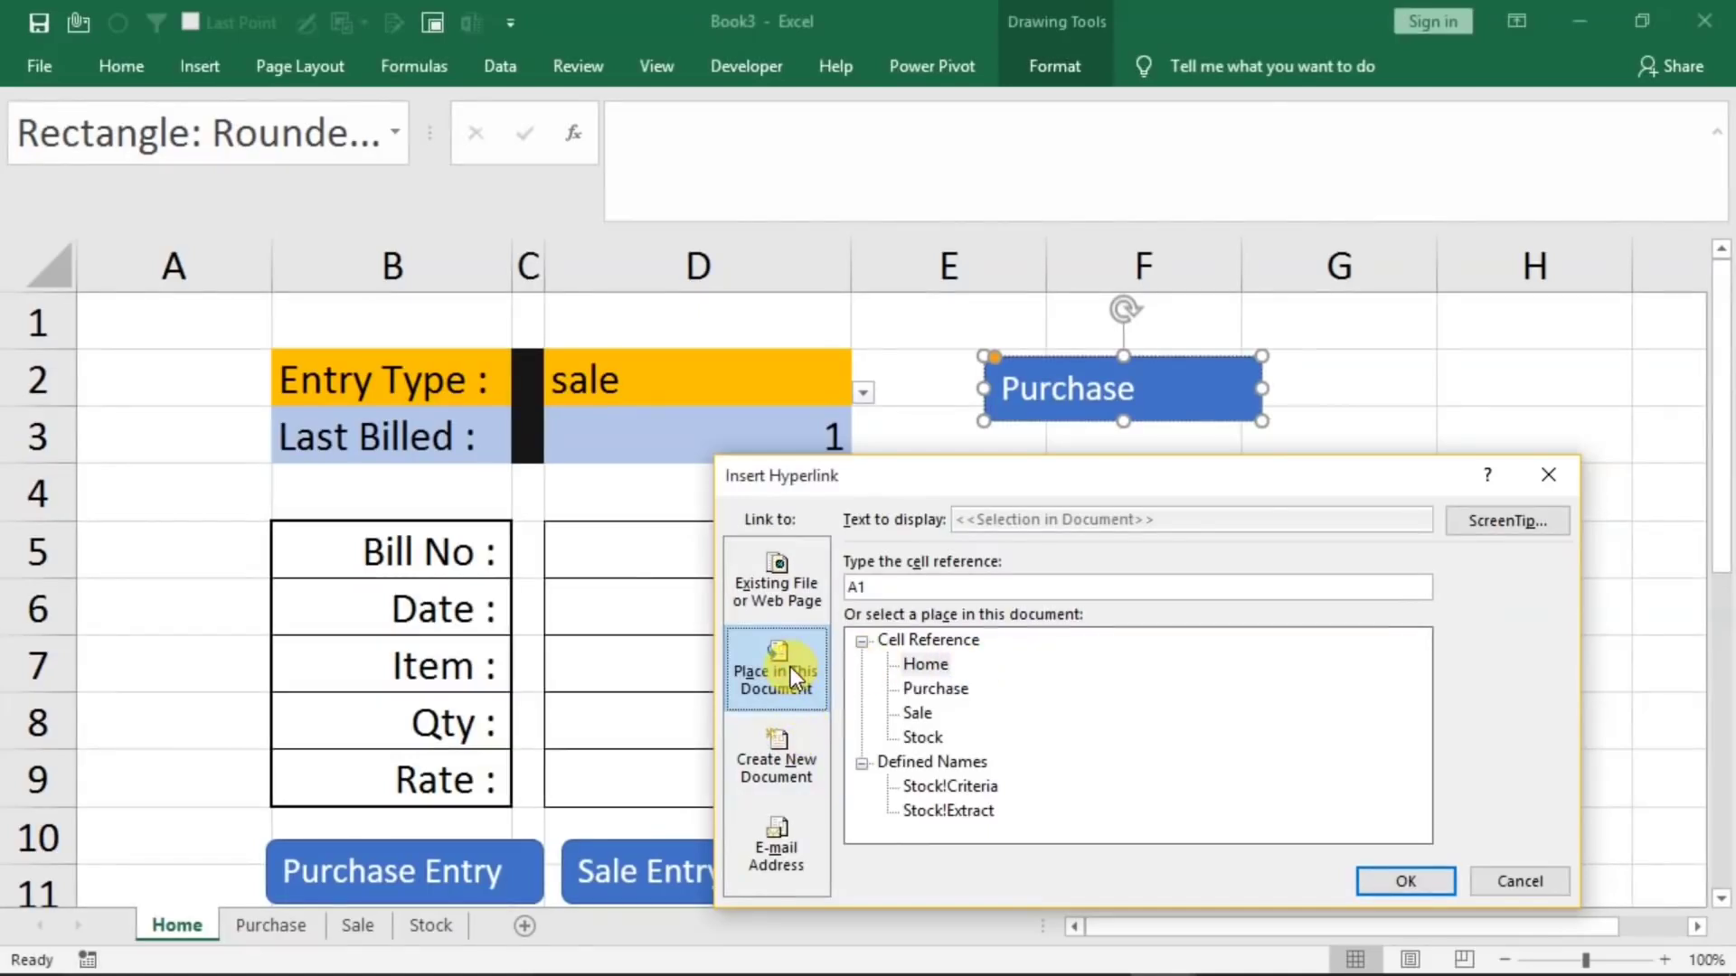
left_click(934, 690)
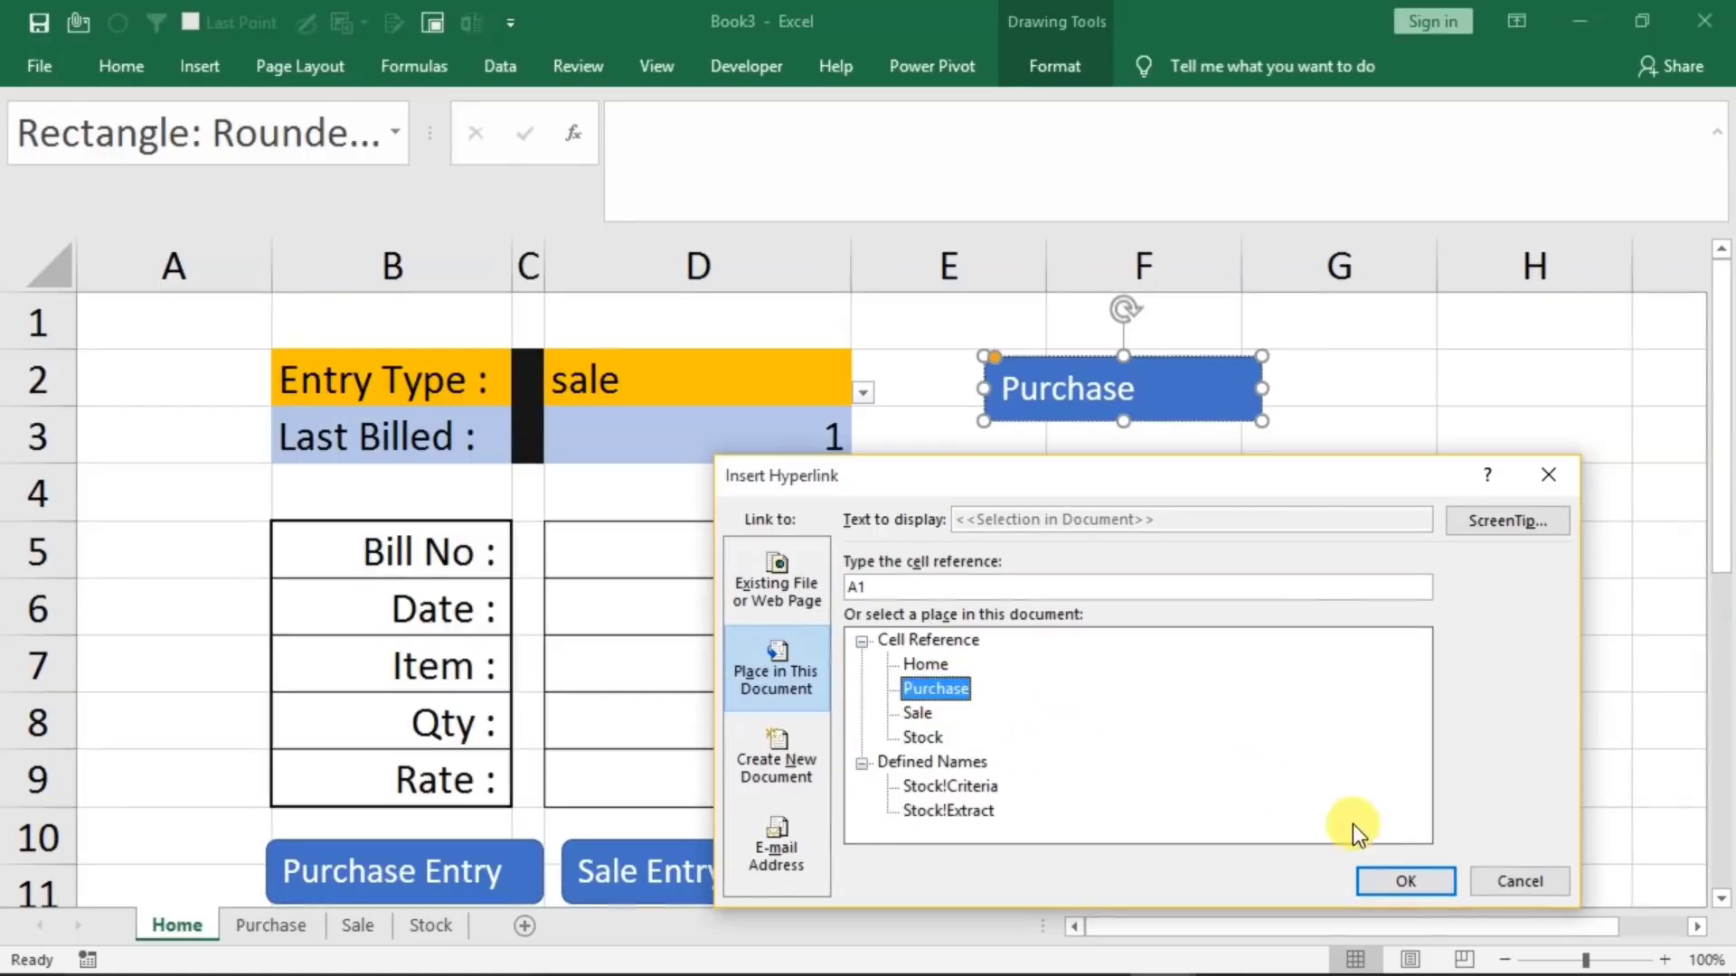
left_click(1421, 879)
left_click(1210, 653)
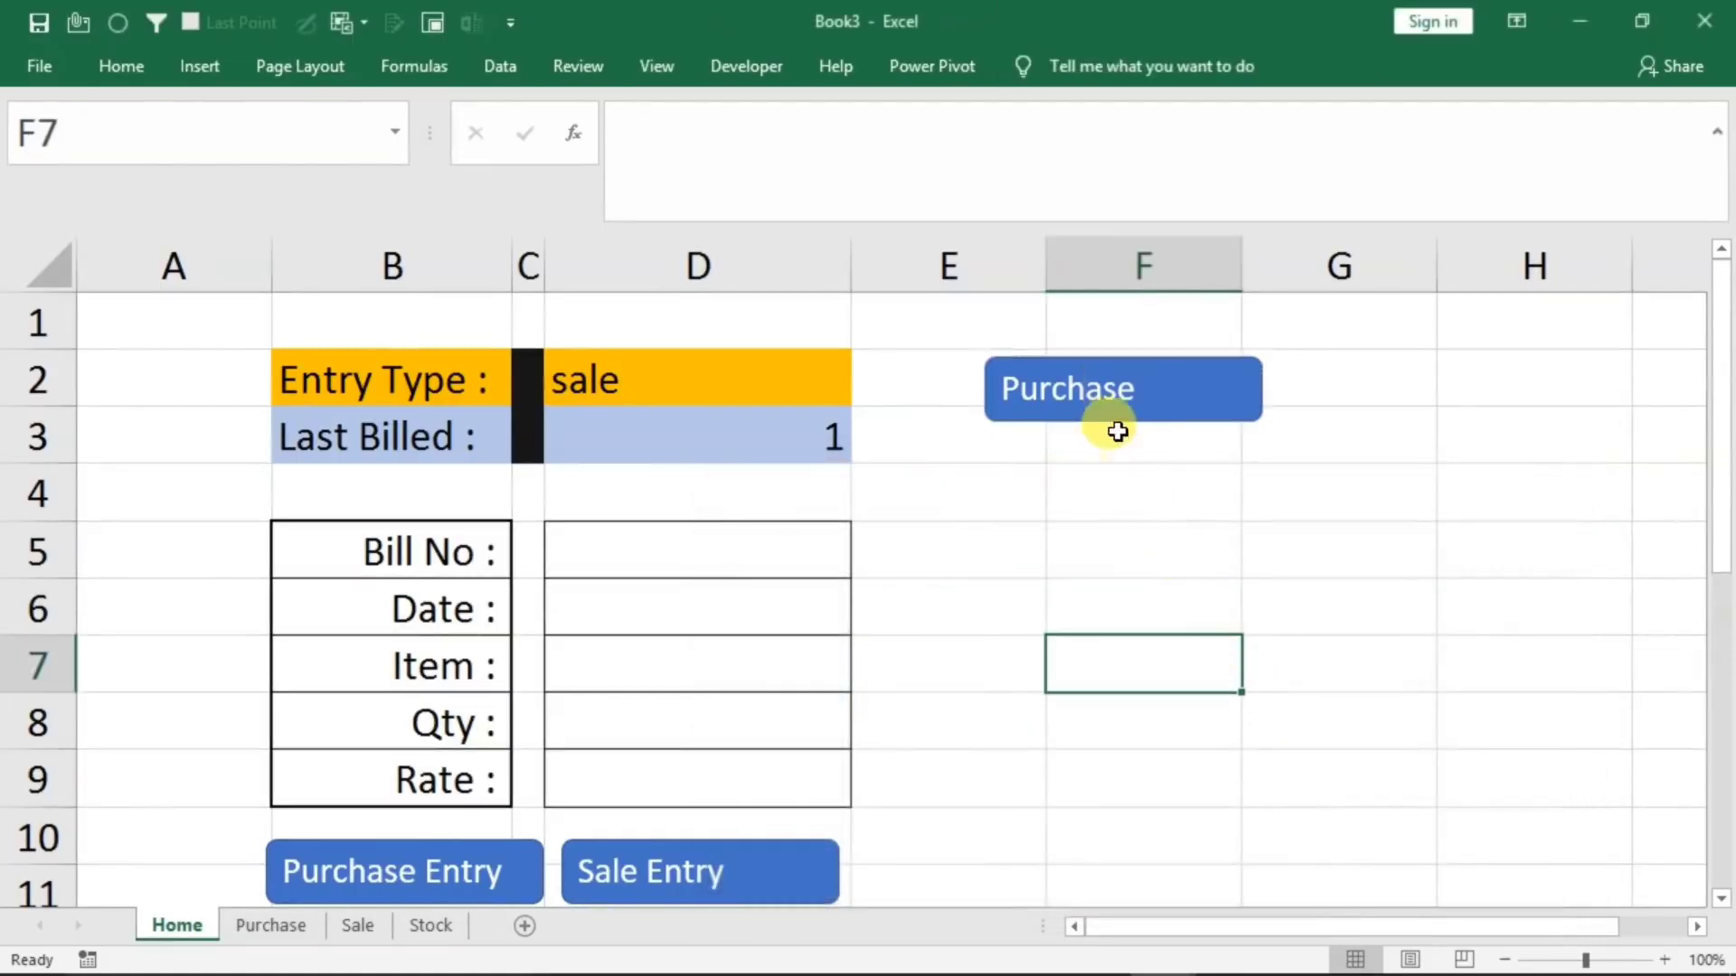
left_click(1101, 416)
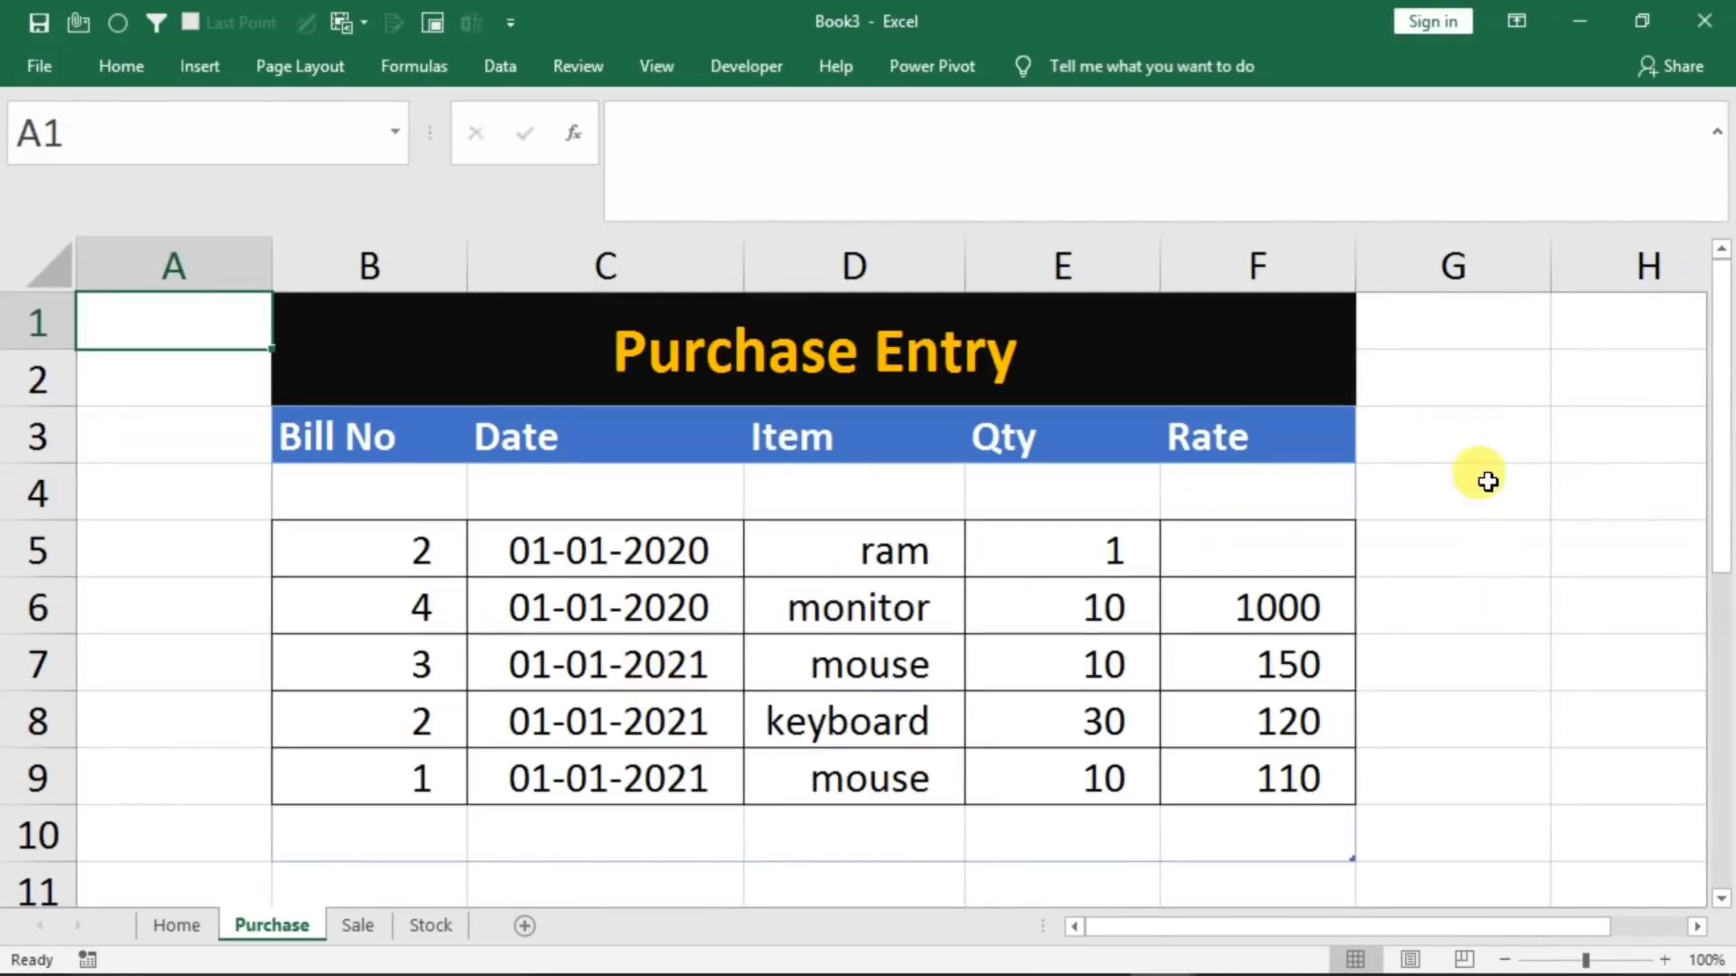
left_click(186, 923)
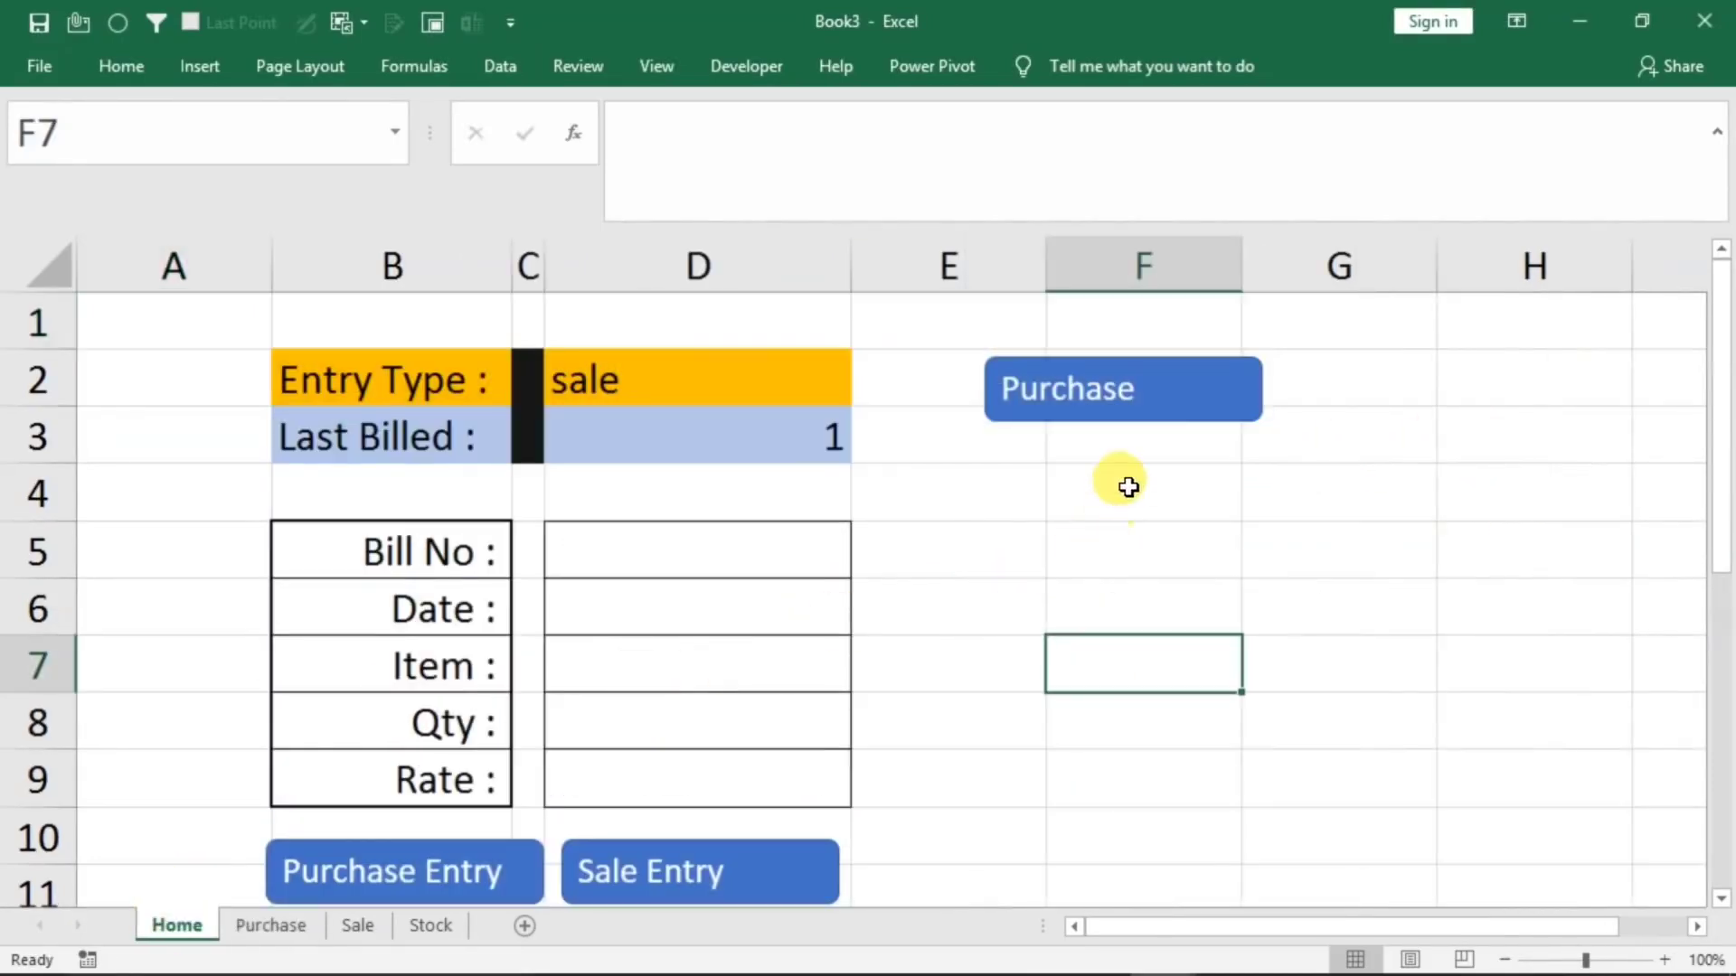
Duplicate the Purchase button directly below itself, relabel the copy "Sale" and try its inherited link
left_click(1118, 483)
left_click(1104, 421, "ctrl")
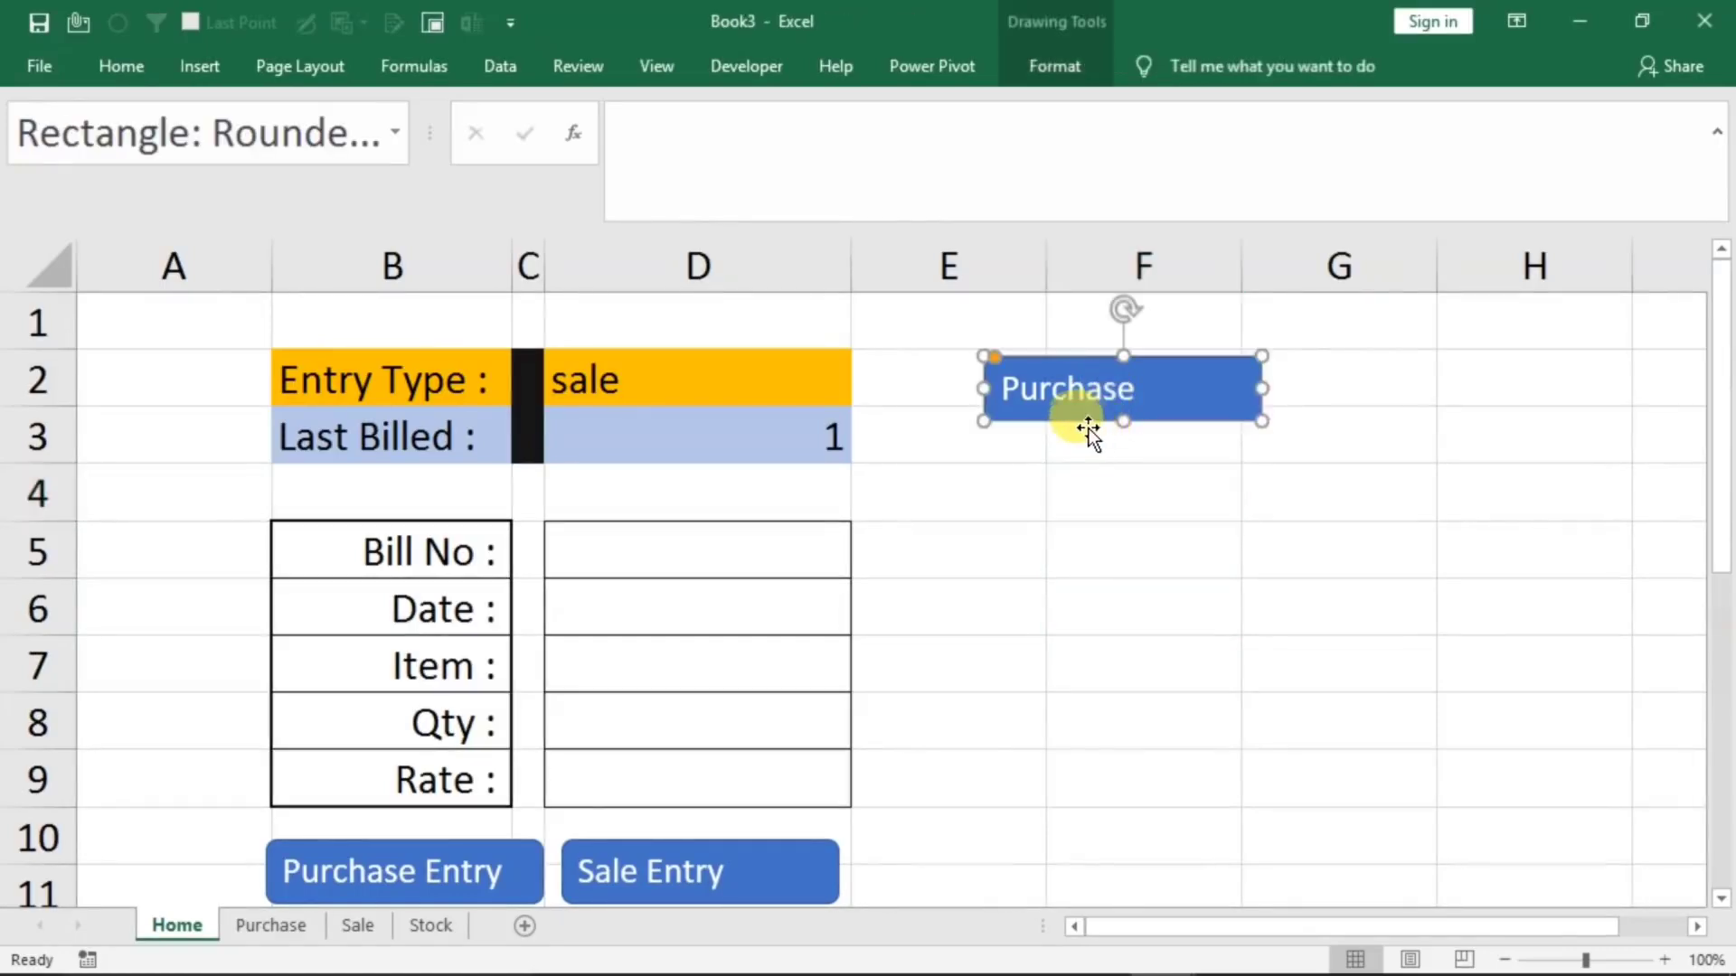
left_click_drag(1075, 421, 1073, 505)
left_click(1077, 472)
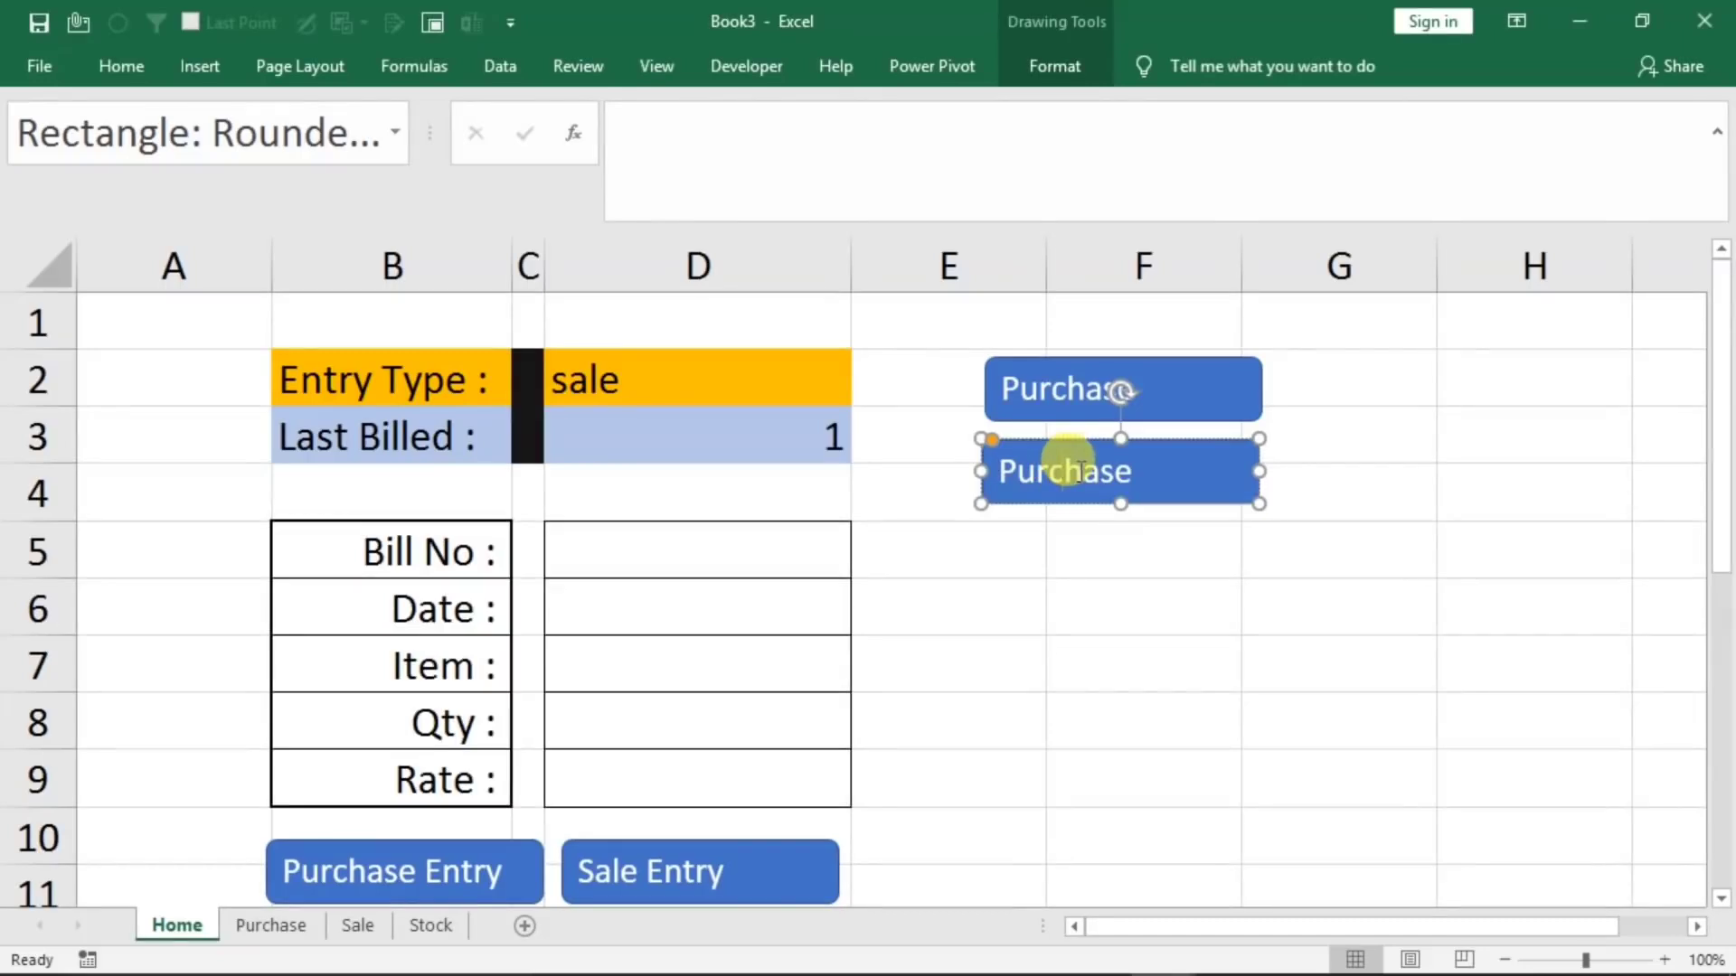
key("ctrl+a")
type("Sal")
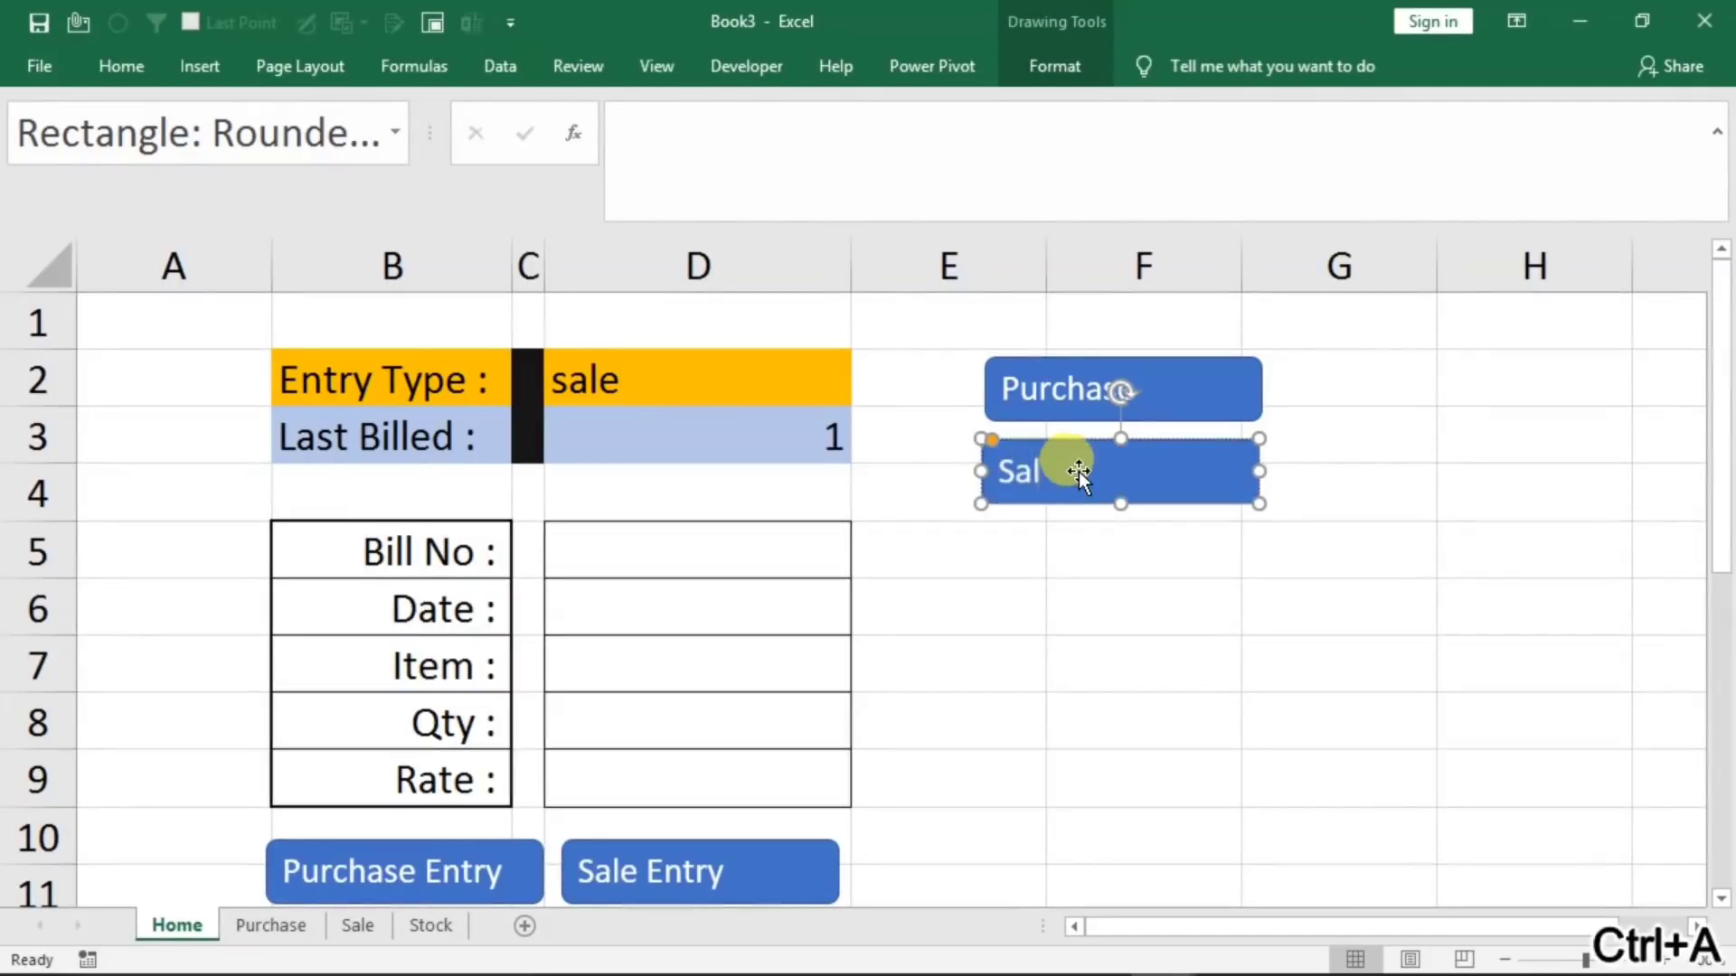
left_click(1112, 583)
key("ctrl+Page_Down")
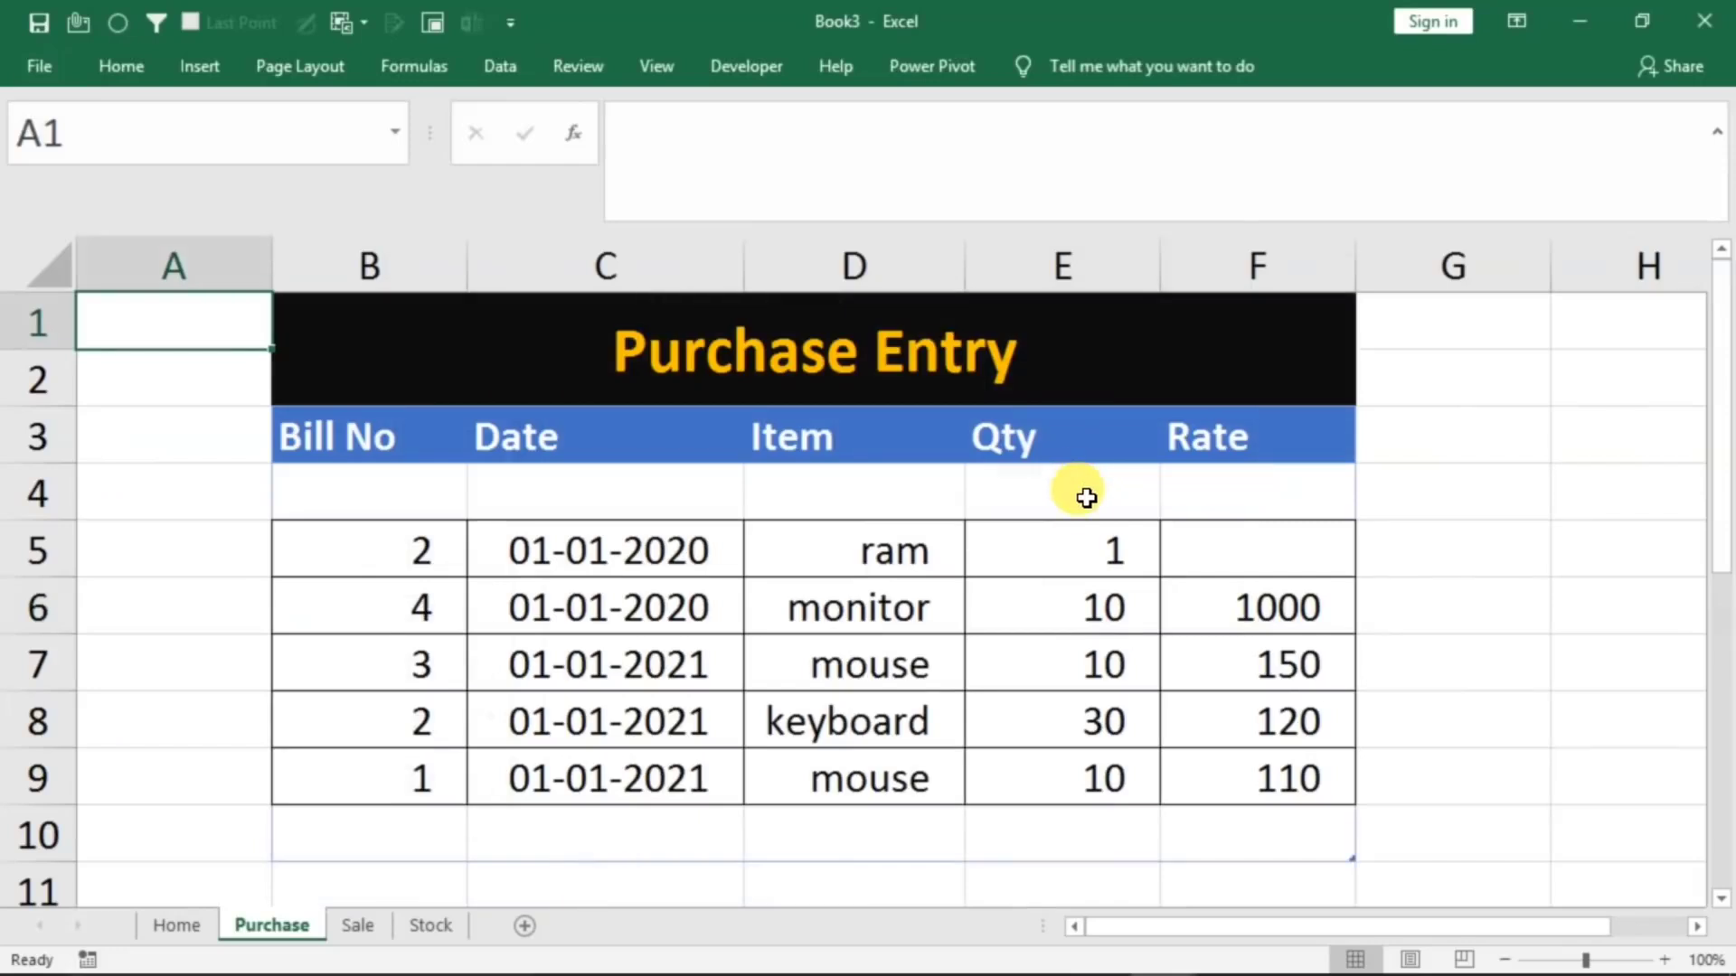
left_click(175, 940)
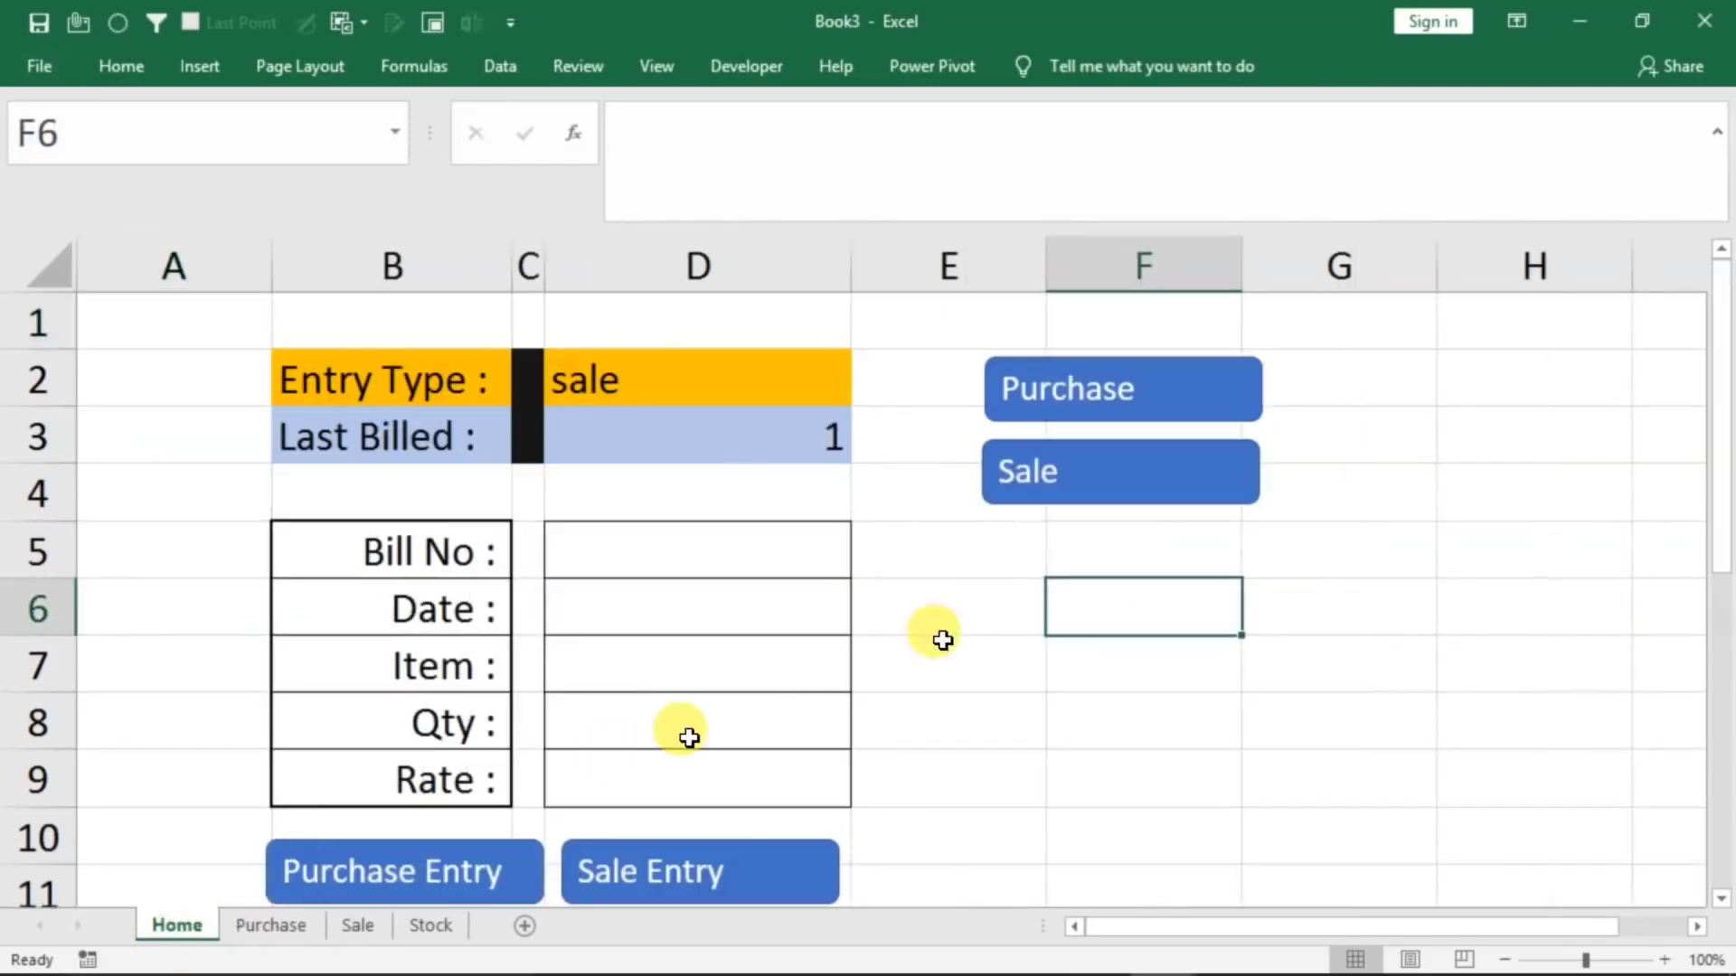
Duplicate the Sale button below itself on the Home sheet and relabel the copy "Stock"
left_click(1099, 488, "ctrl")
left_click_drag(1075, 543, 1072, 617)
left_click(1053, 568)
key("ctrl+a")
type("Stock")
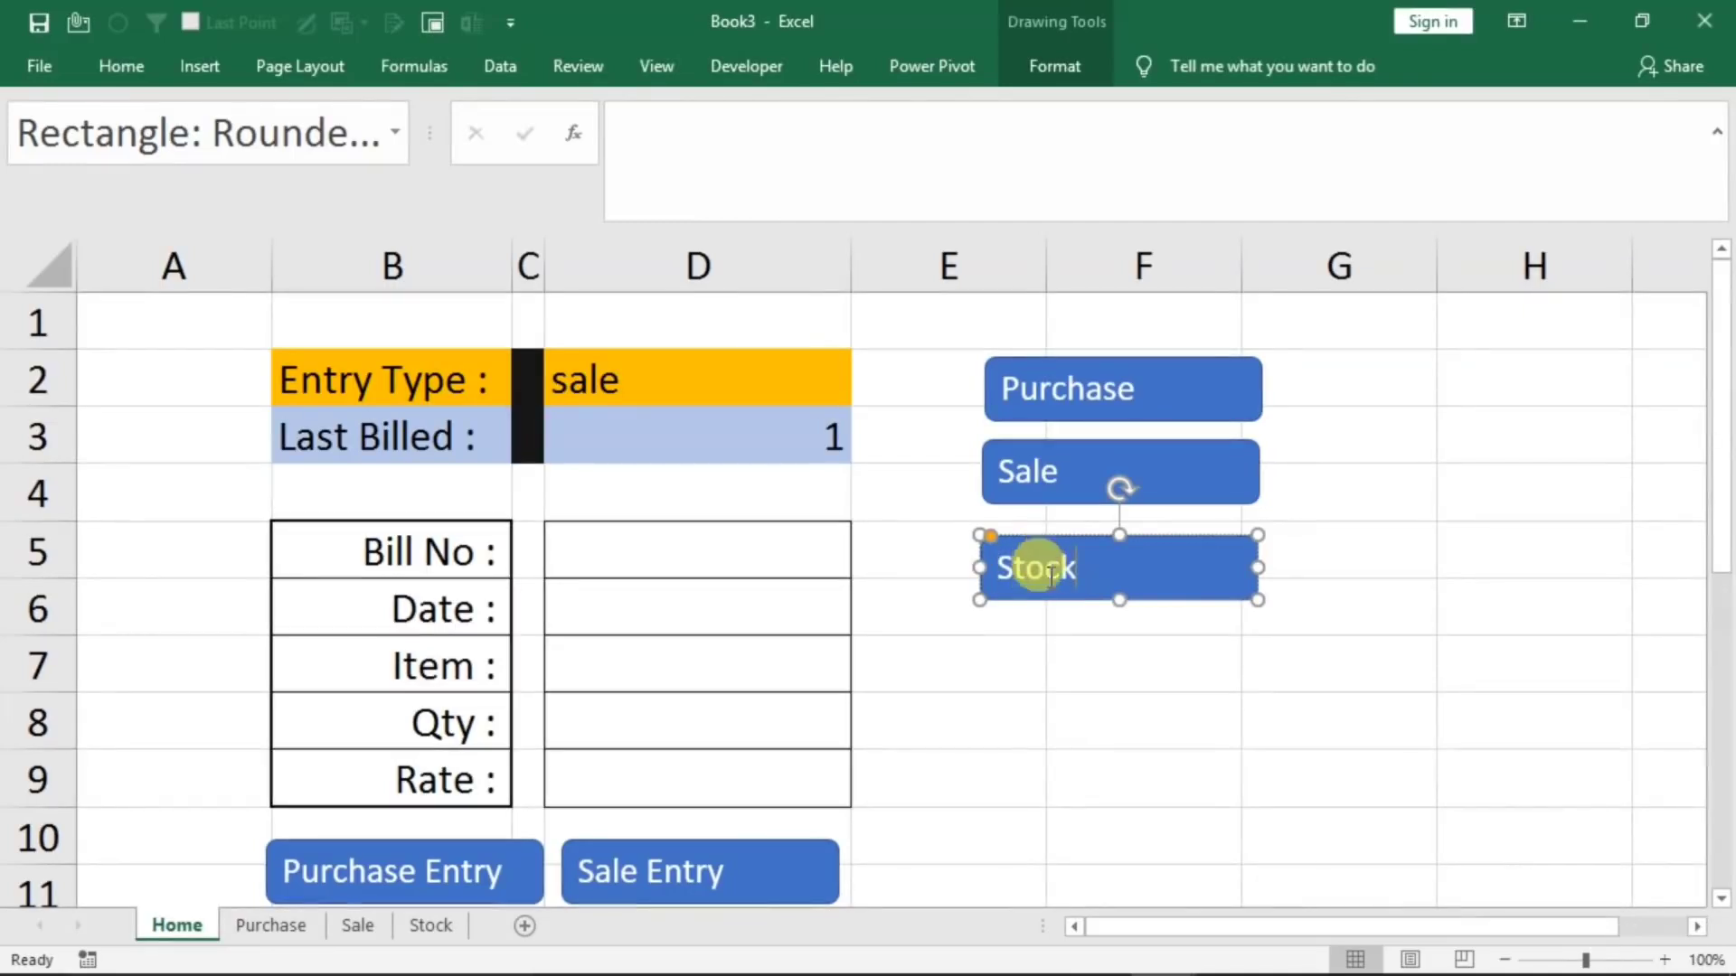
left_click(1101, 709)
left_click(1054, 577)
right_click(1052, 577)
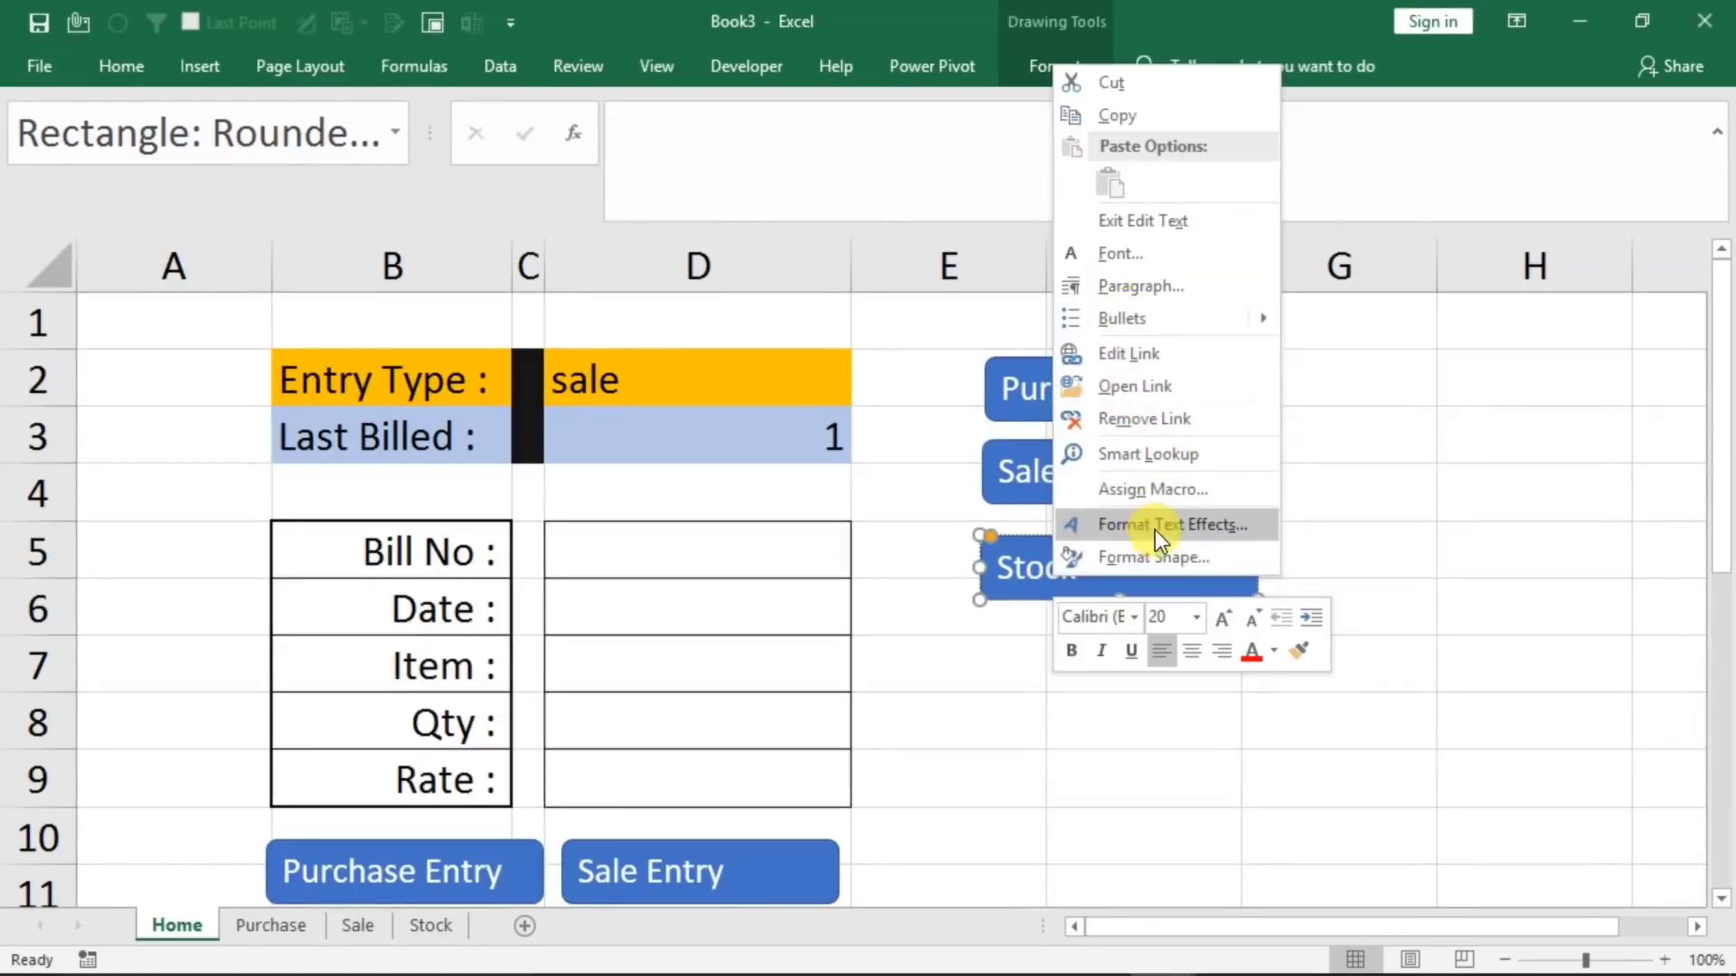
left_click(1357, 575)
left_click(1148, 768)
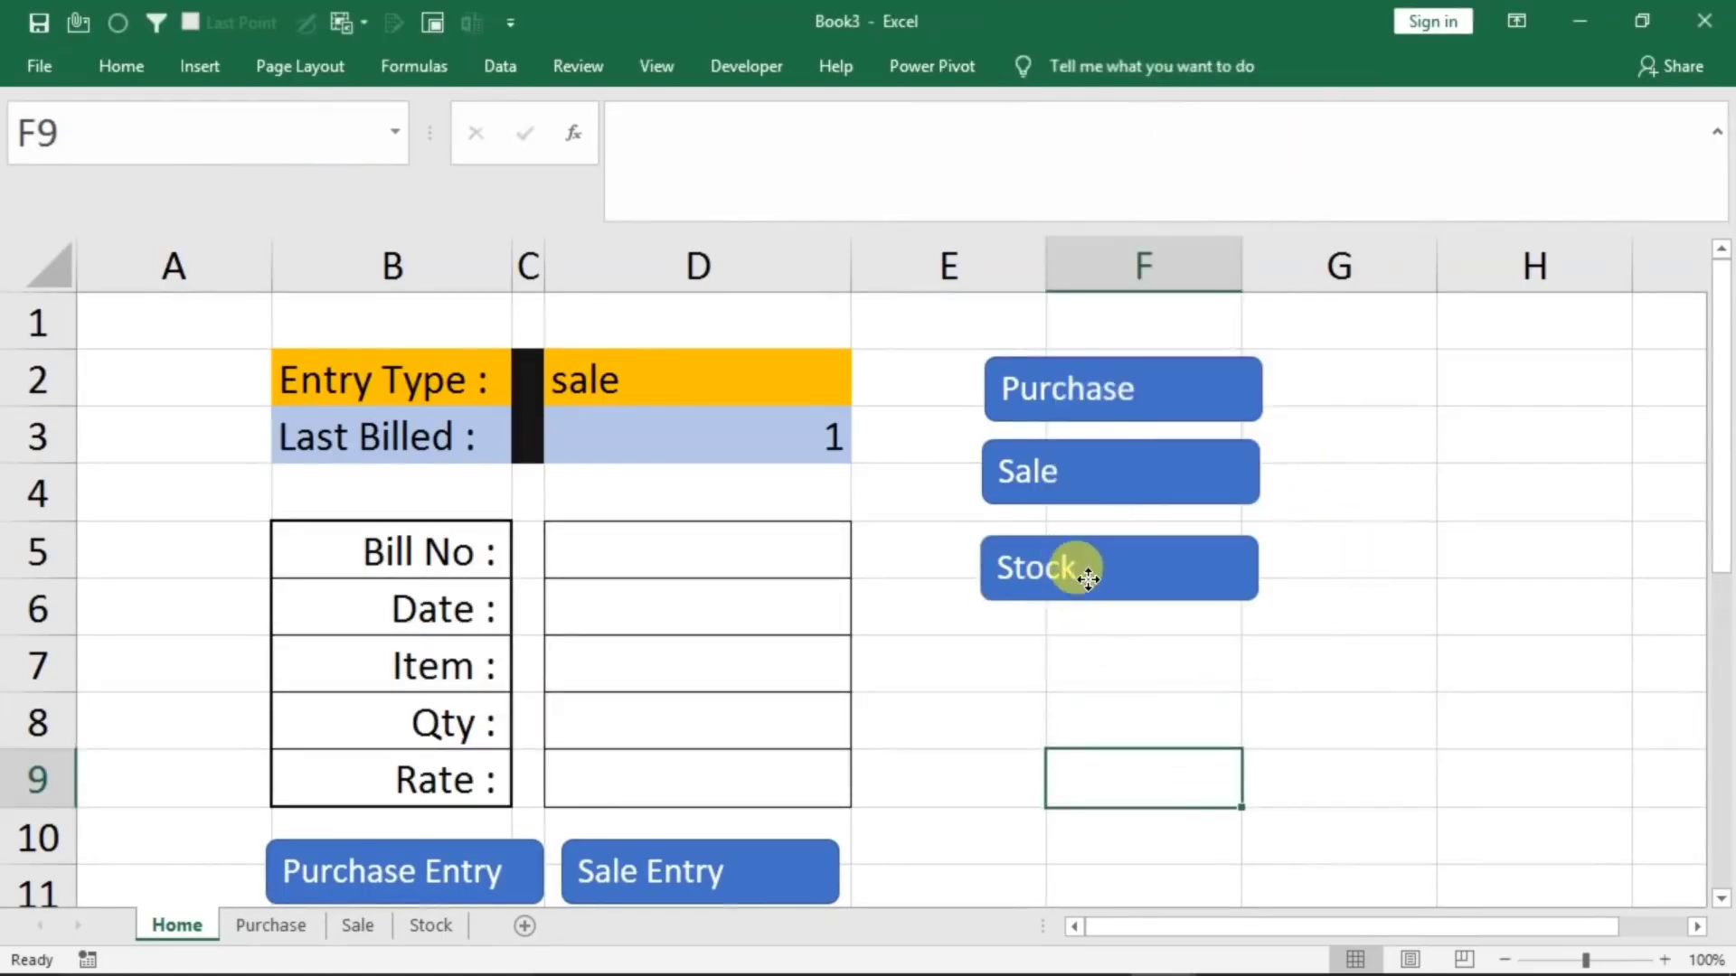
Change the Stock button's hyperlink to cell A1 of the Stock sheet
right_click(1089, 578)
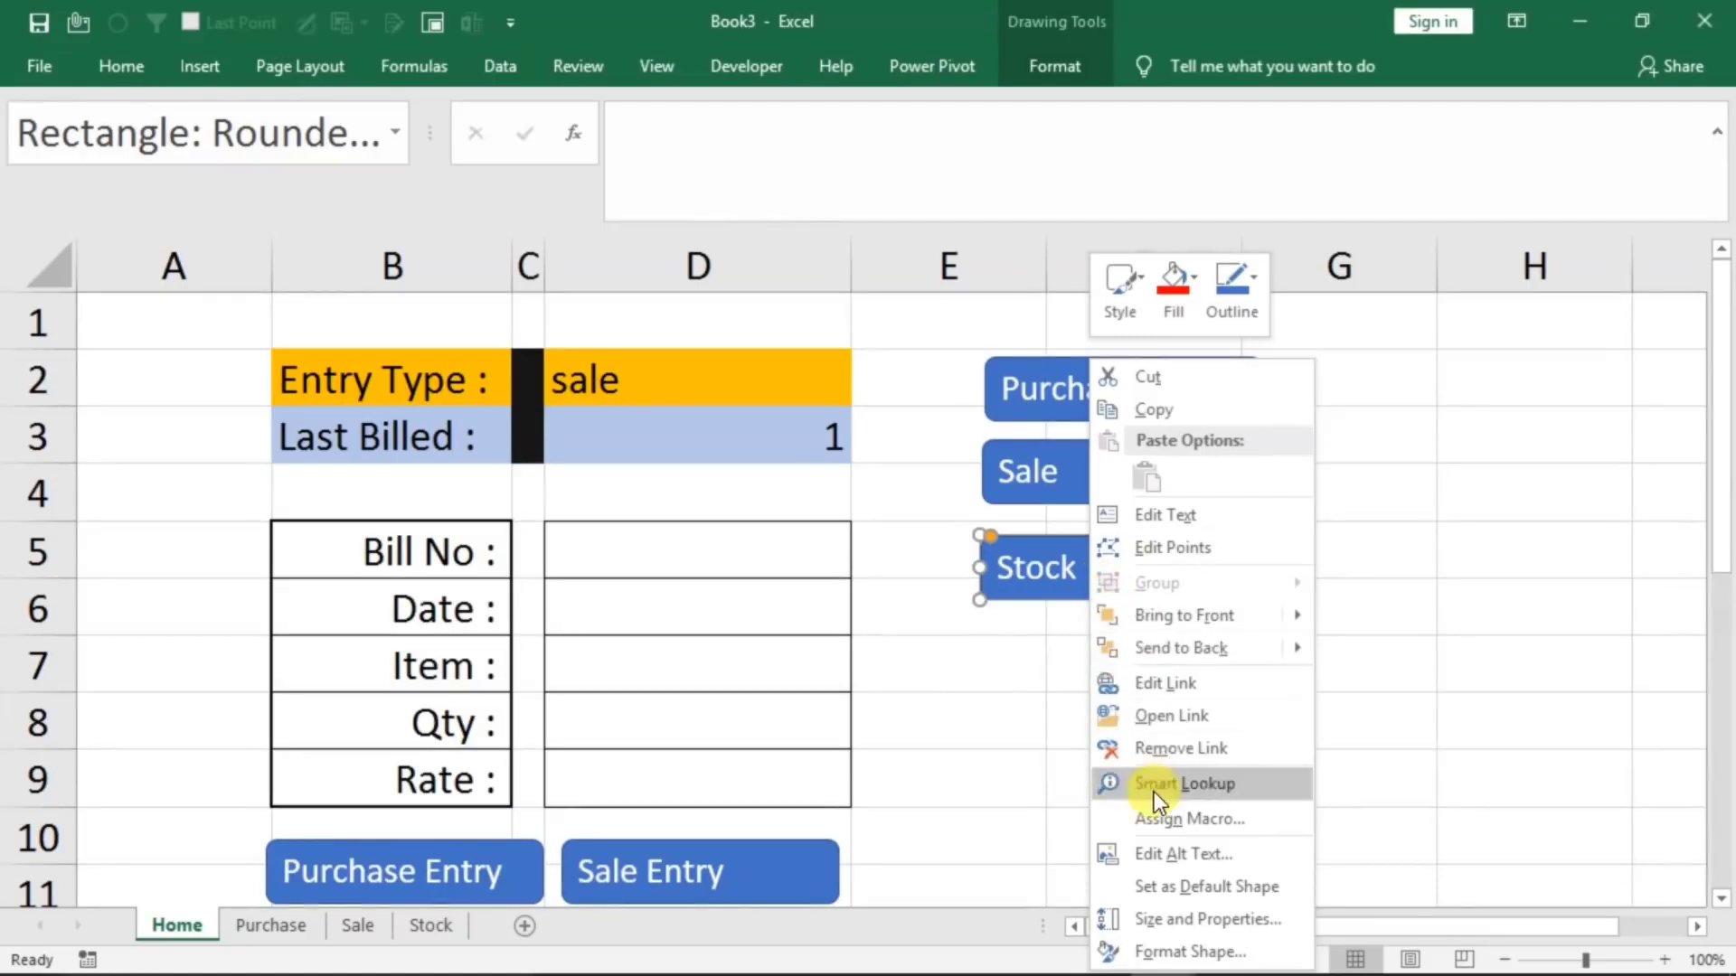
left_click(1159, 685)
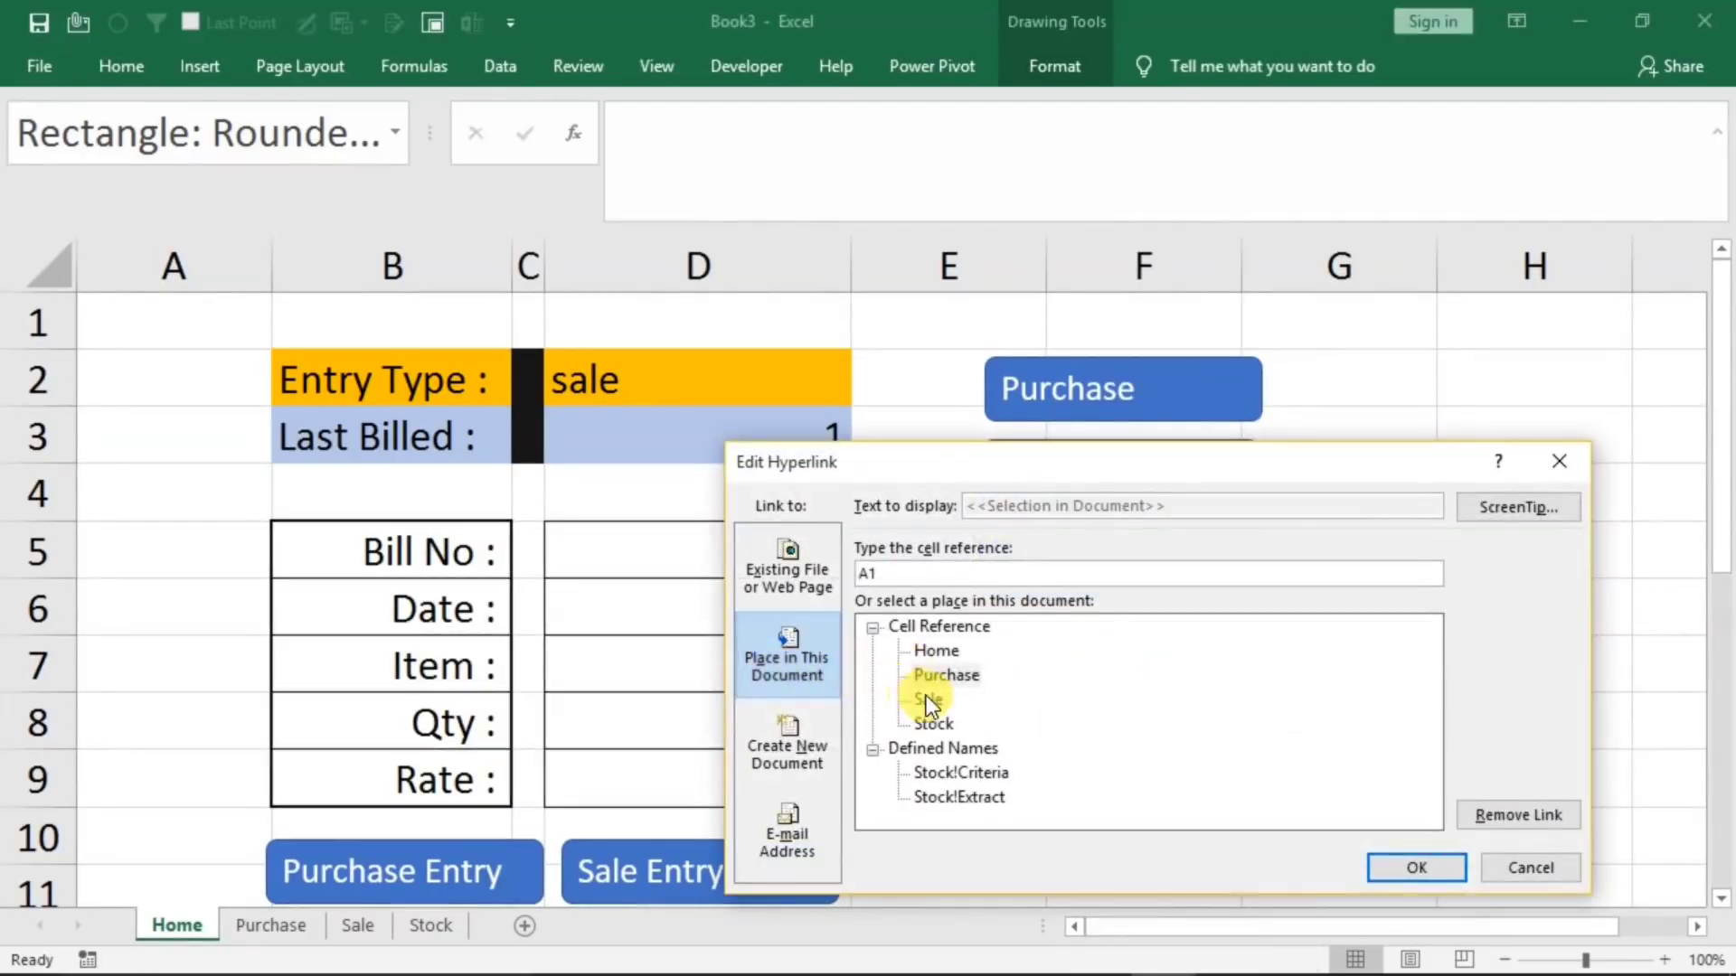
left_click_drag(1041, 465, 1109, 392)
left_click(1000, 647)
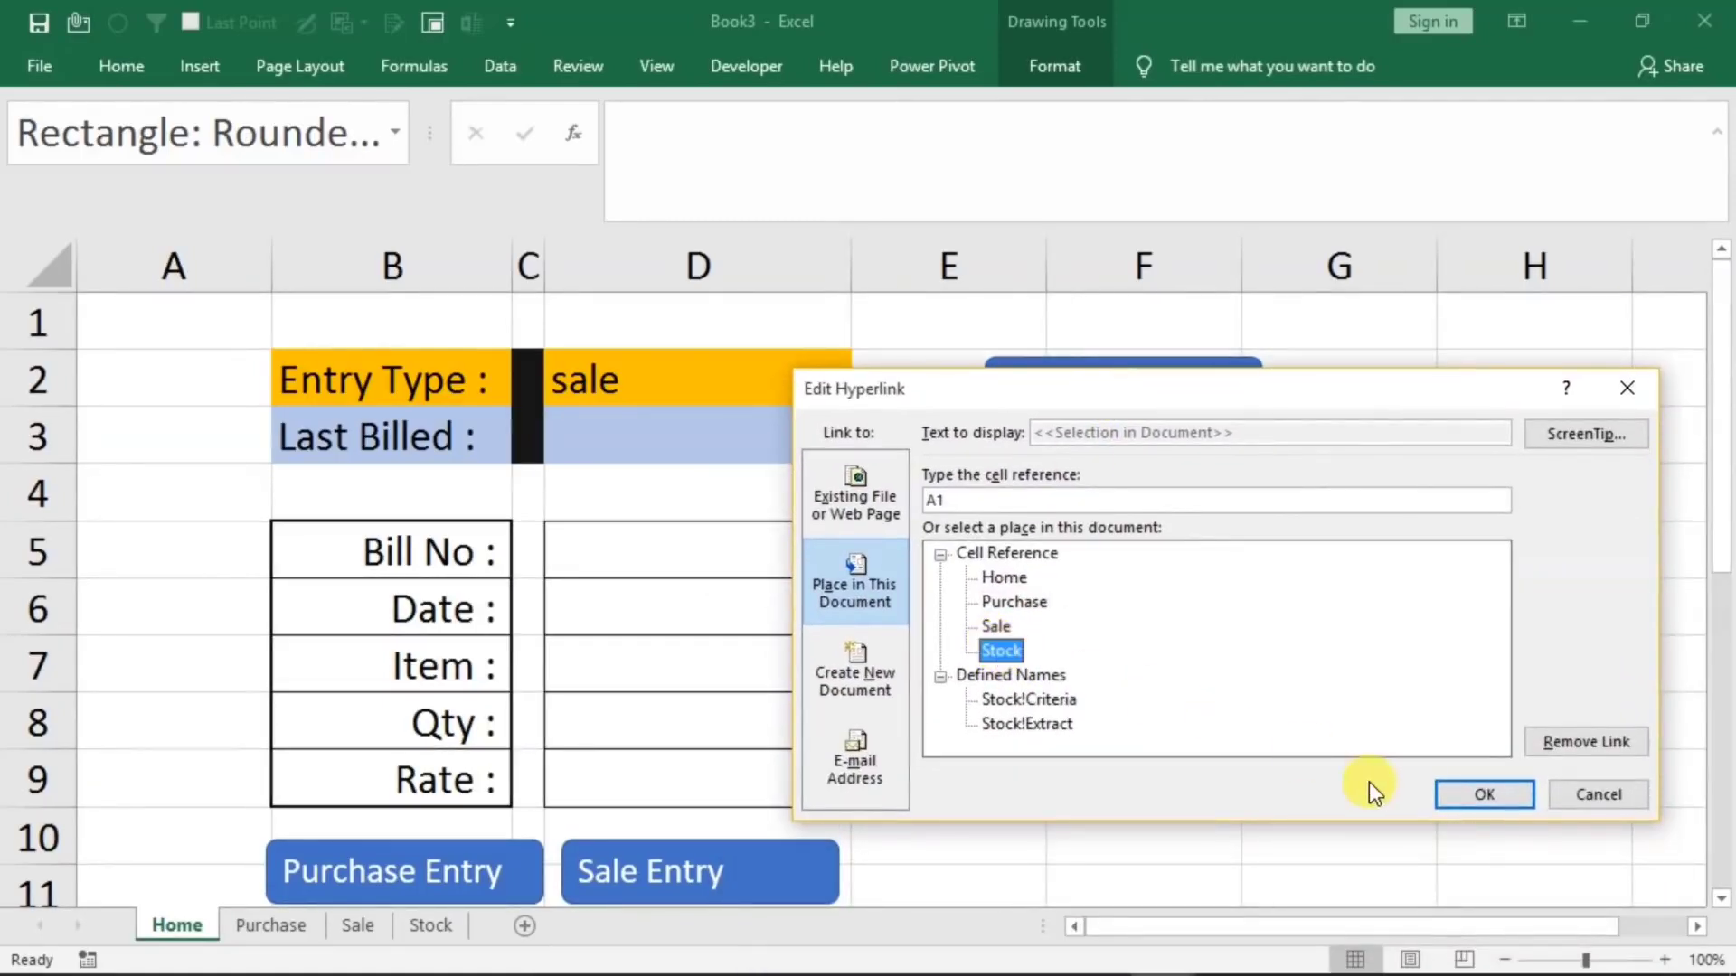
left_click(1462, 792)
left_click(1197, 701)
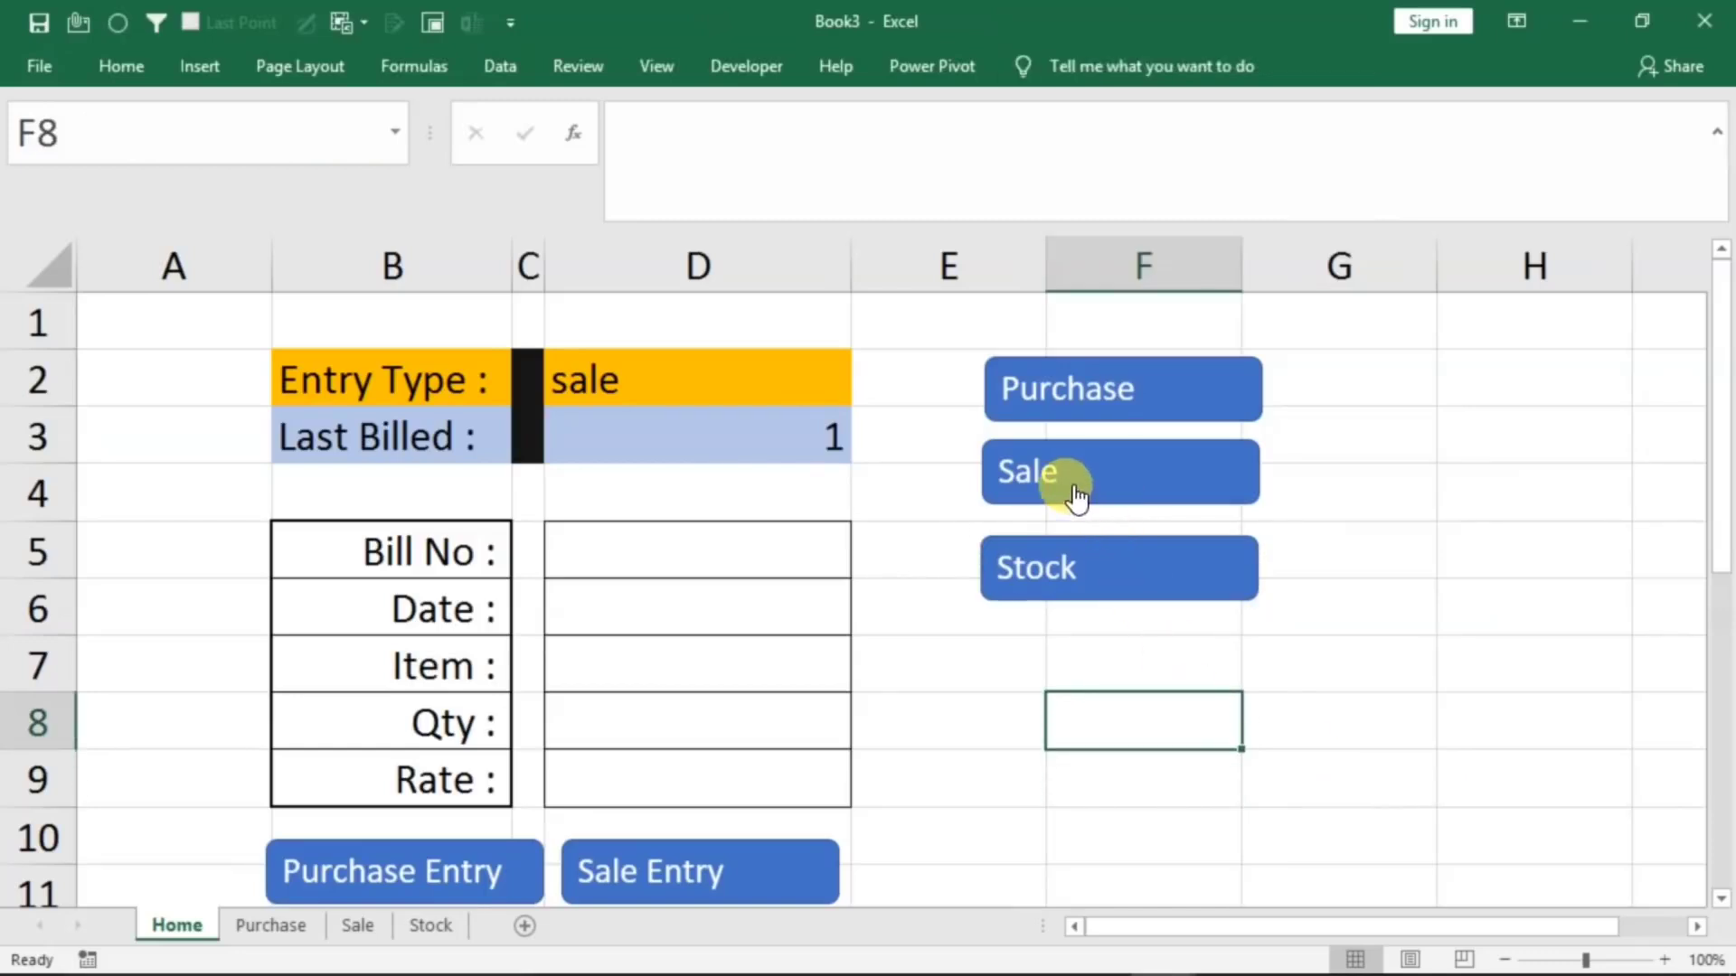
Change the Sale button's hyperlink to cell A1 of the Sale sheet
right_click(1072, 470)
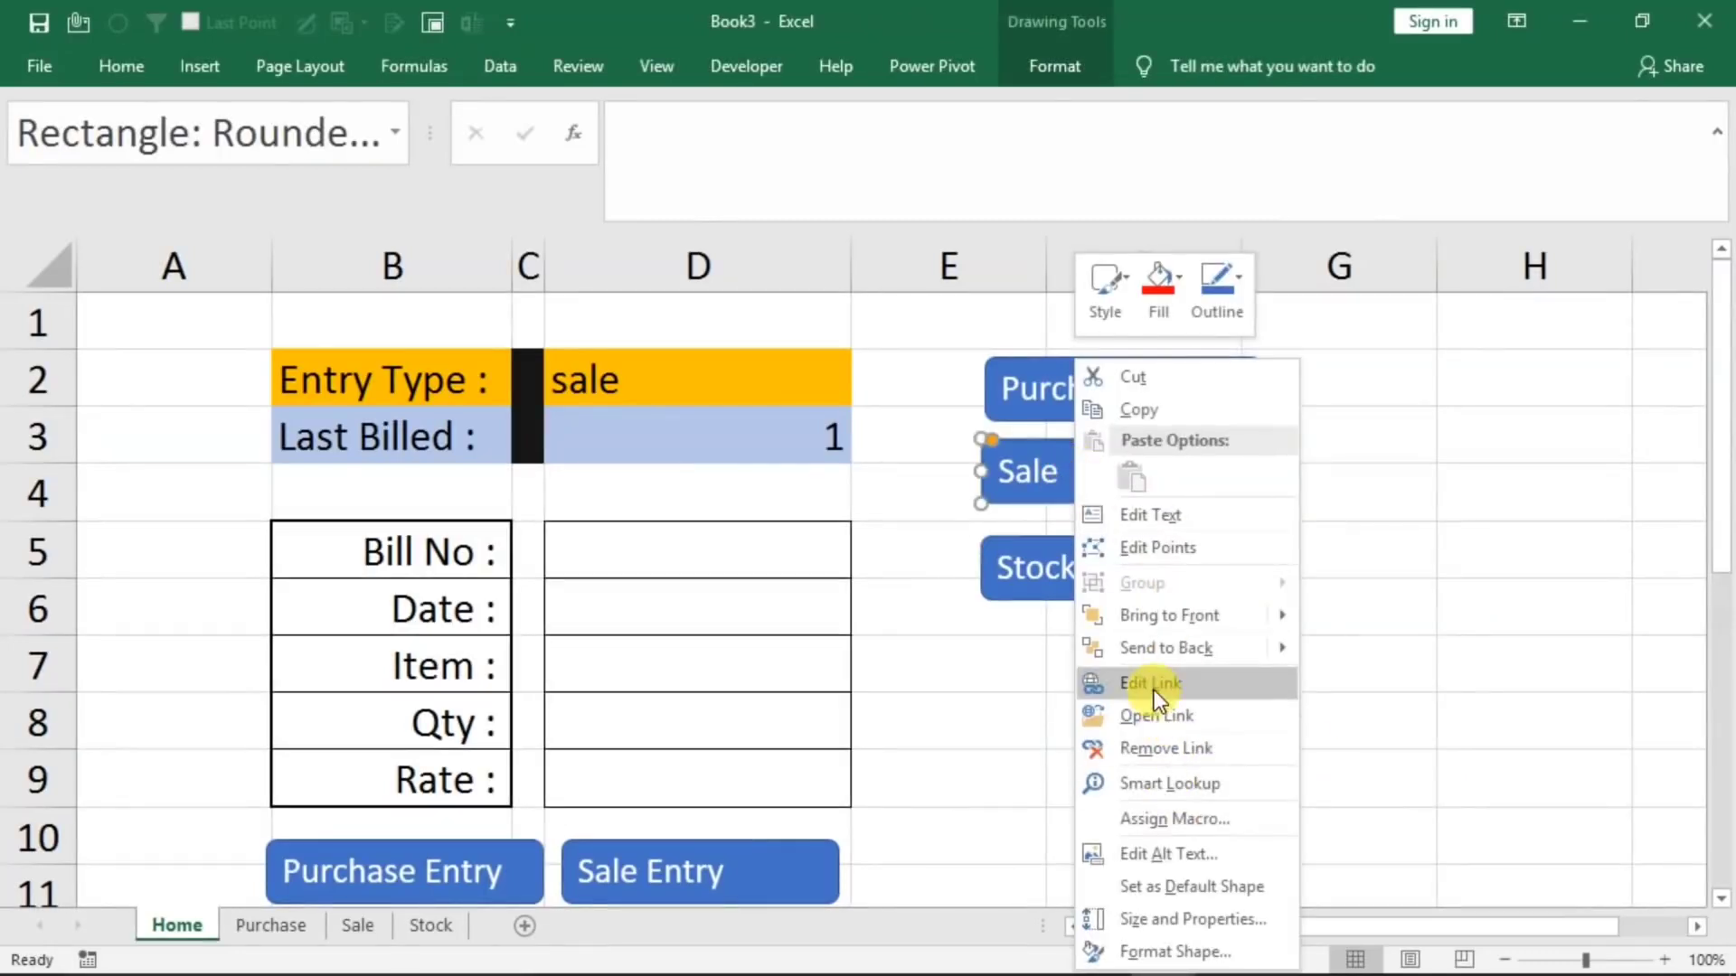
left_click(1154, 689)
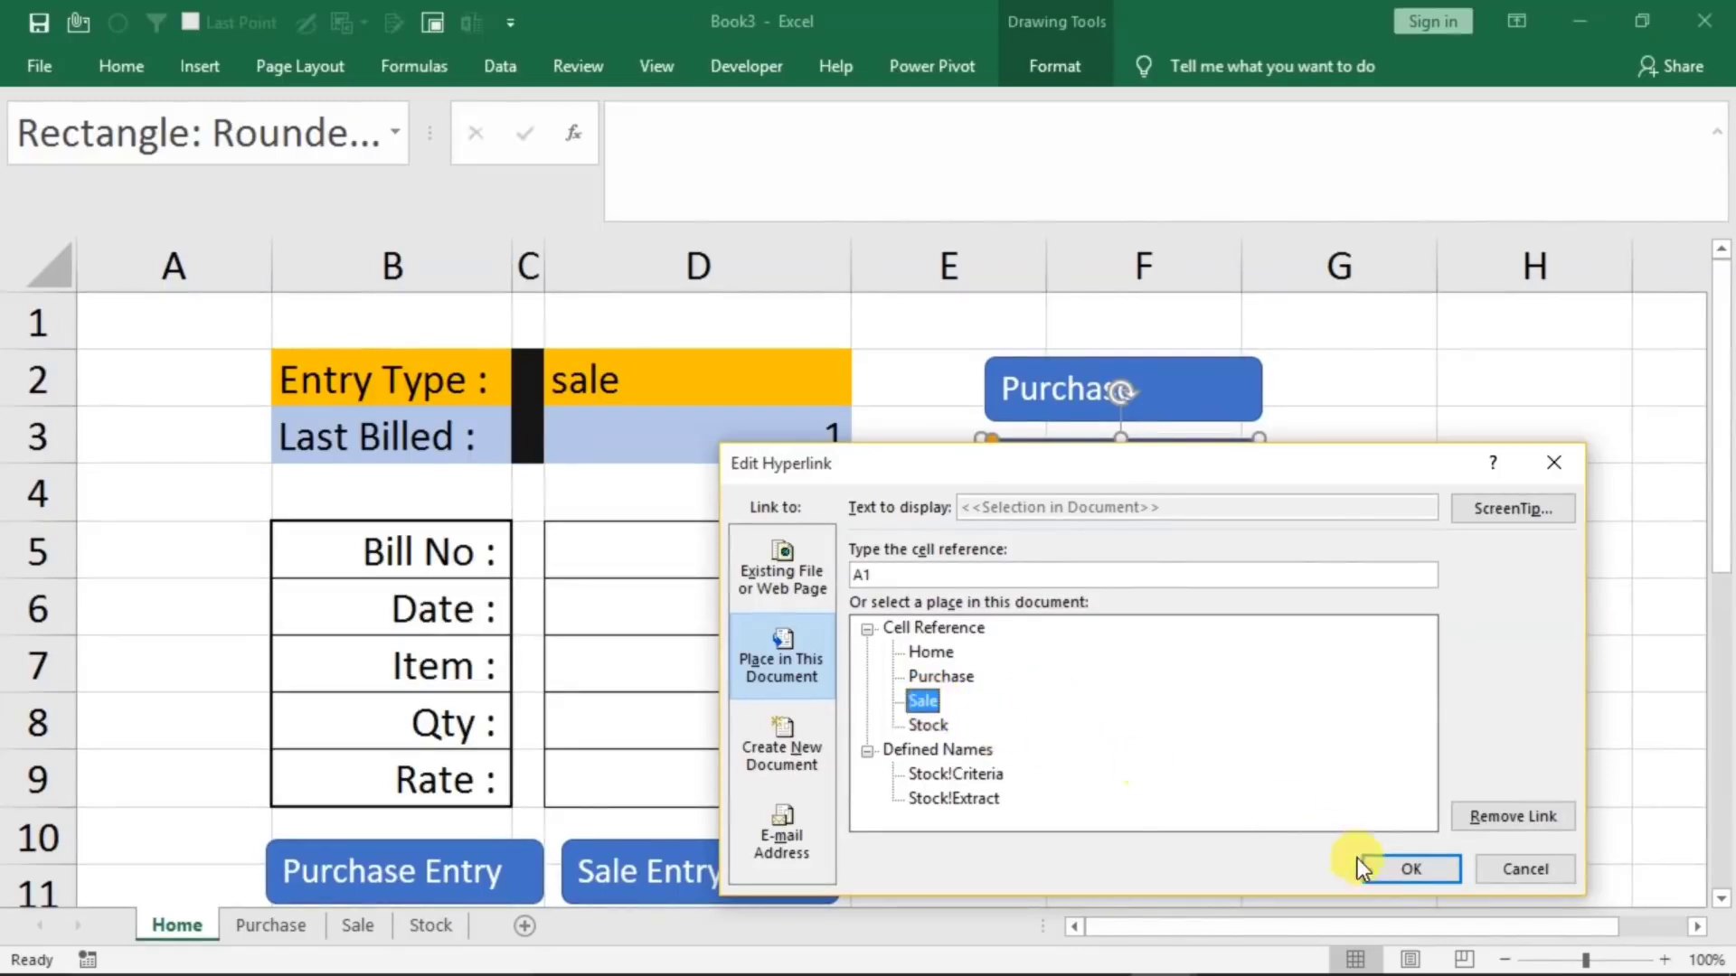
left_click(1391, 872)
left_click(1384, 667)
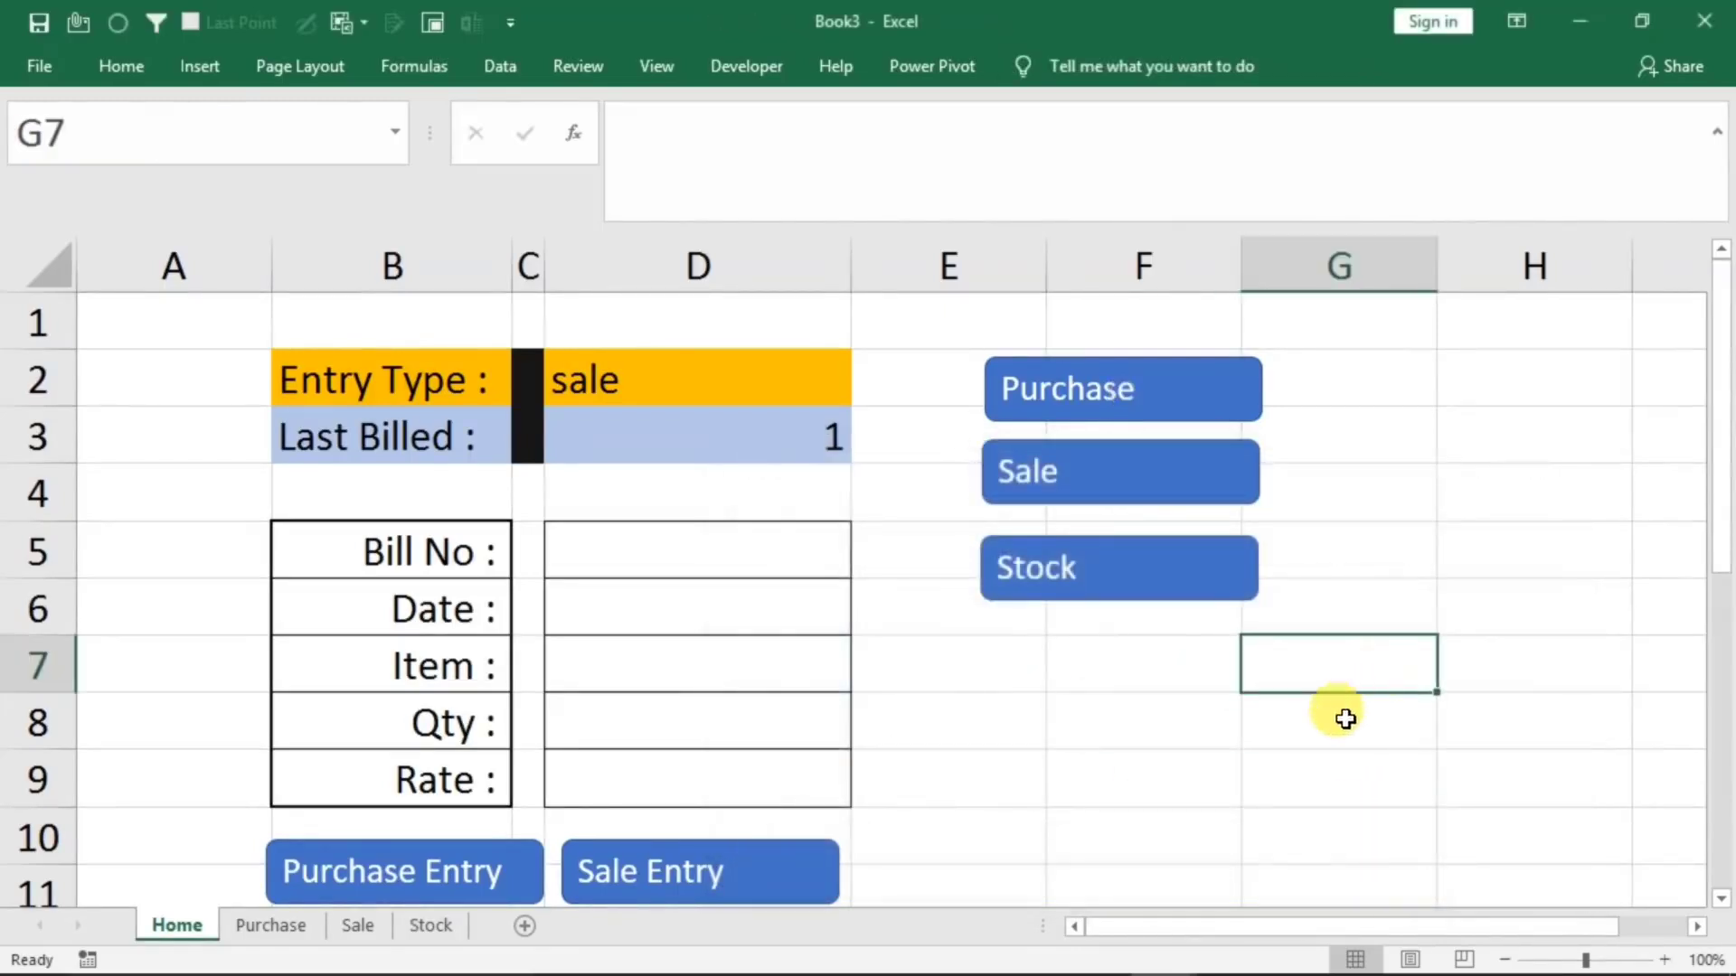
Test the Stock and Sale button links, returning to the Home sheet after each one
left_click(1062, 589)
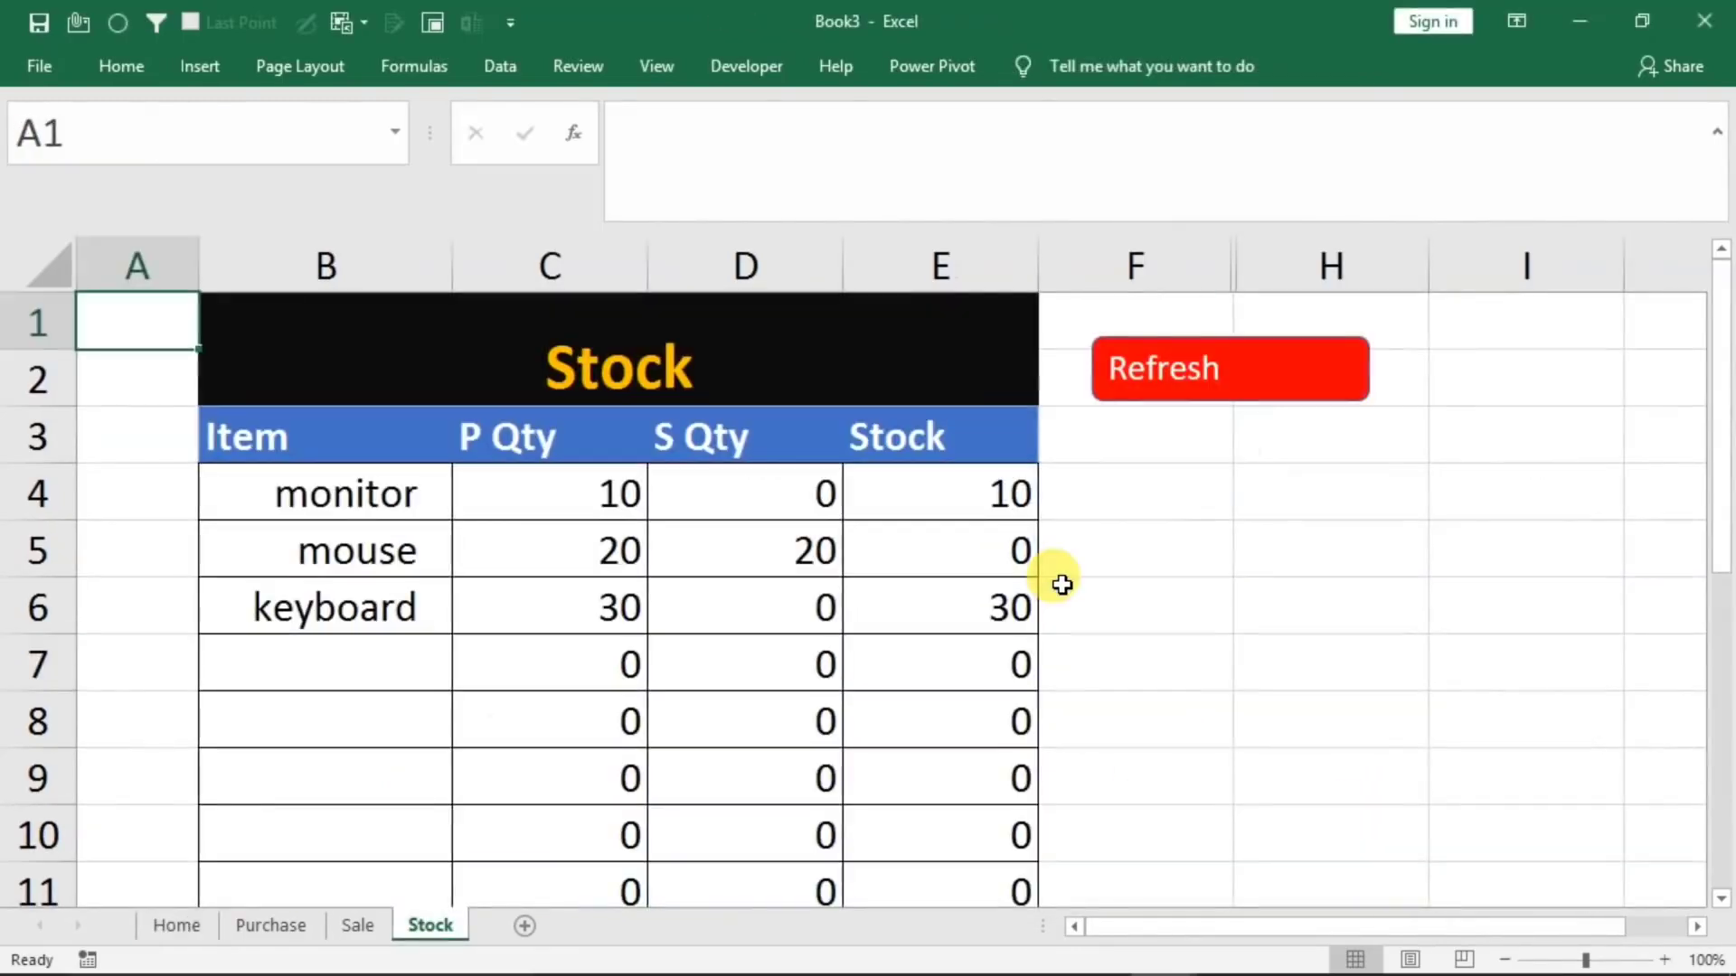
left_click(177, 927)
left_click(1112, 505)
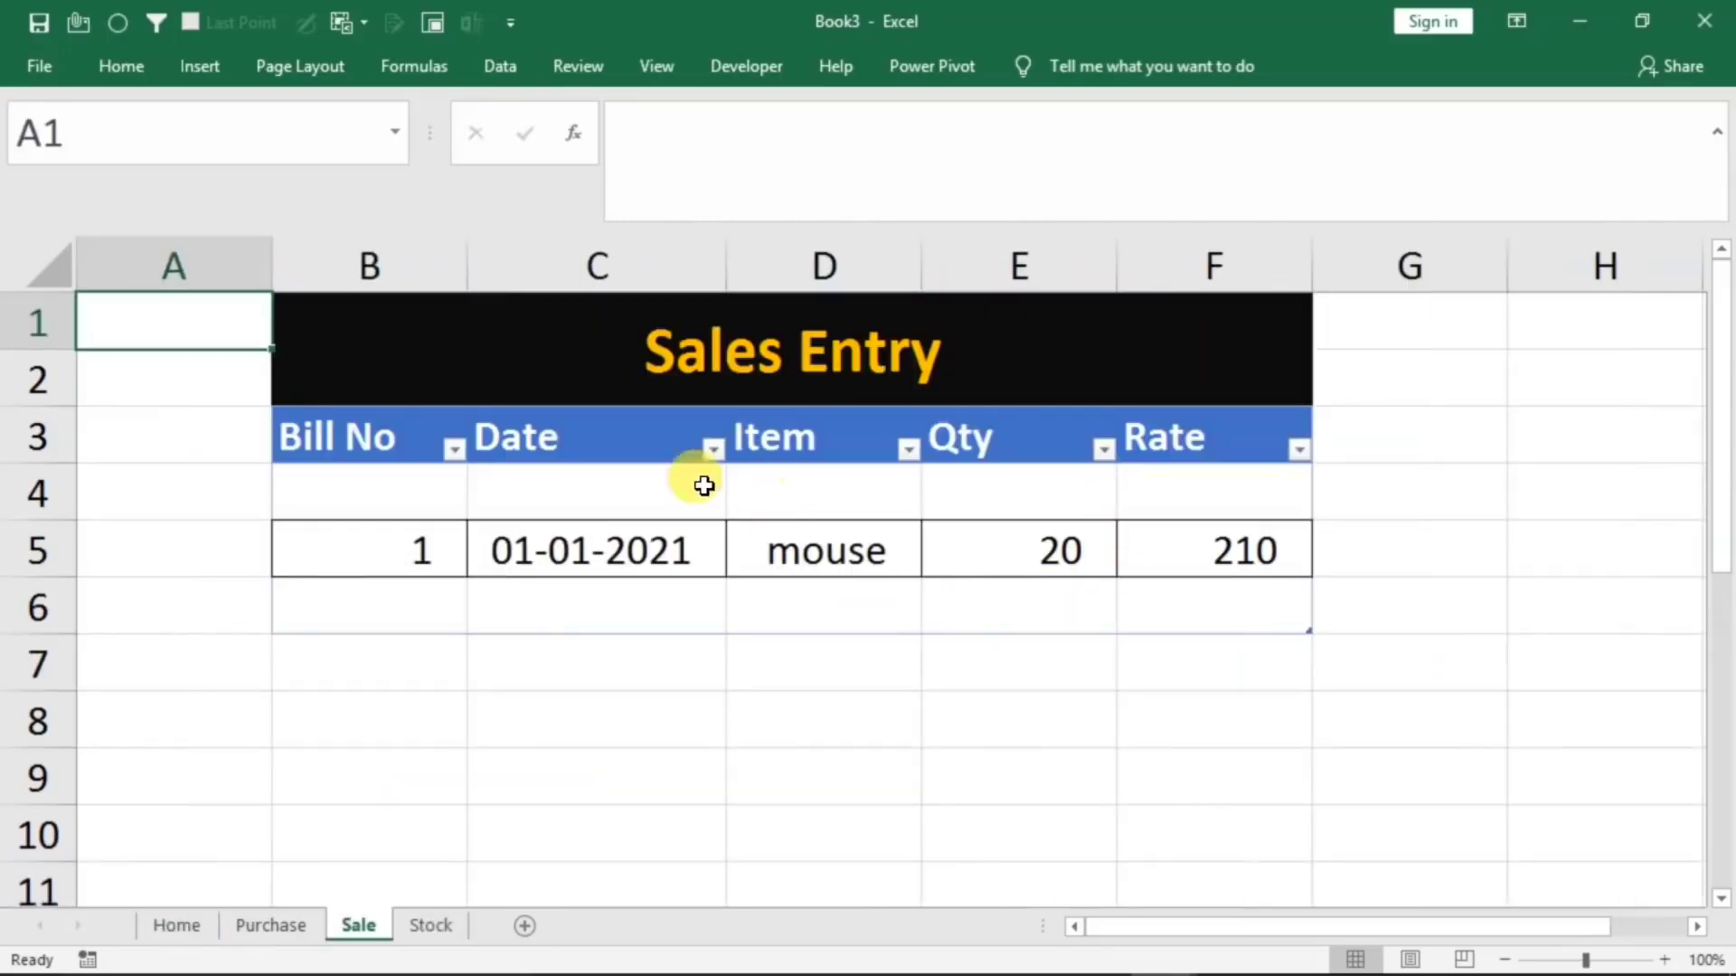
left_click(181, 927)
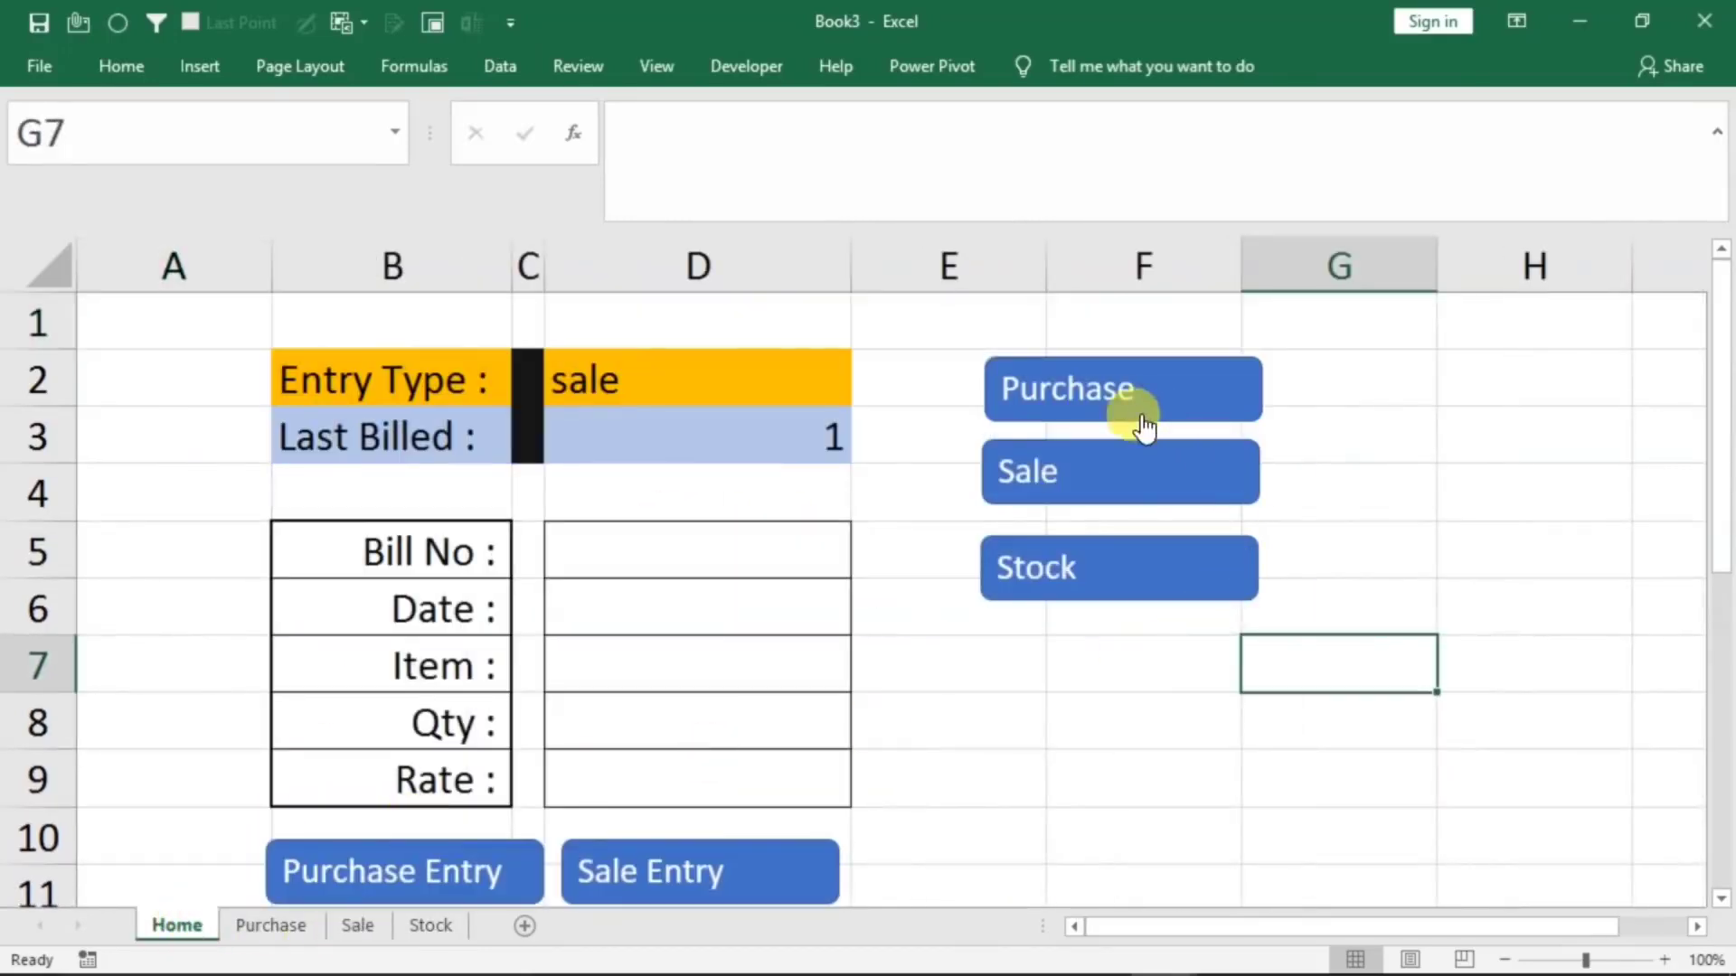
Copy the Purchase, Sale and Stock buttons together to the Purchase sheet and place them beside the table header in columns G and H
left_click(1356, 479)
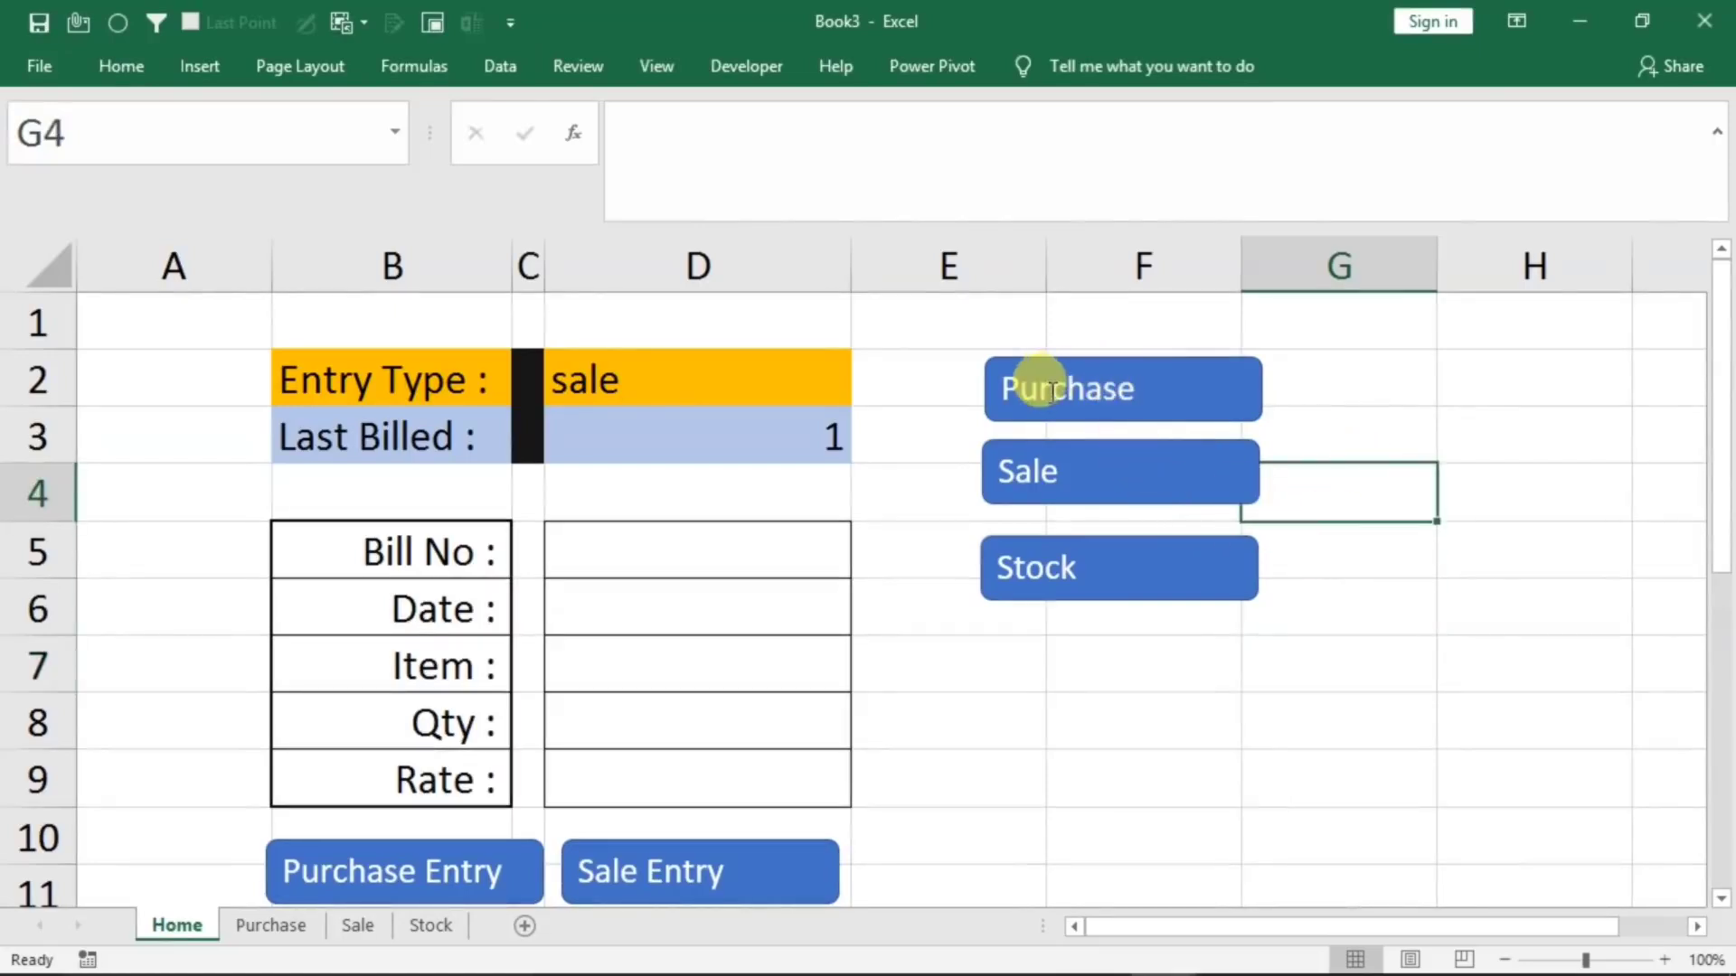
left_click(1049, 389, "ctrl")
left_click(1027, 465, "ctrl")
left_click(1067, 578, "ctrl")
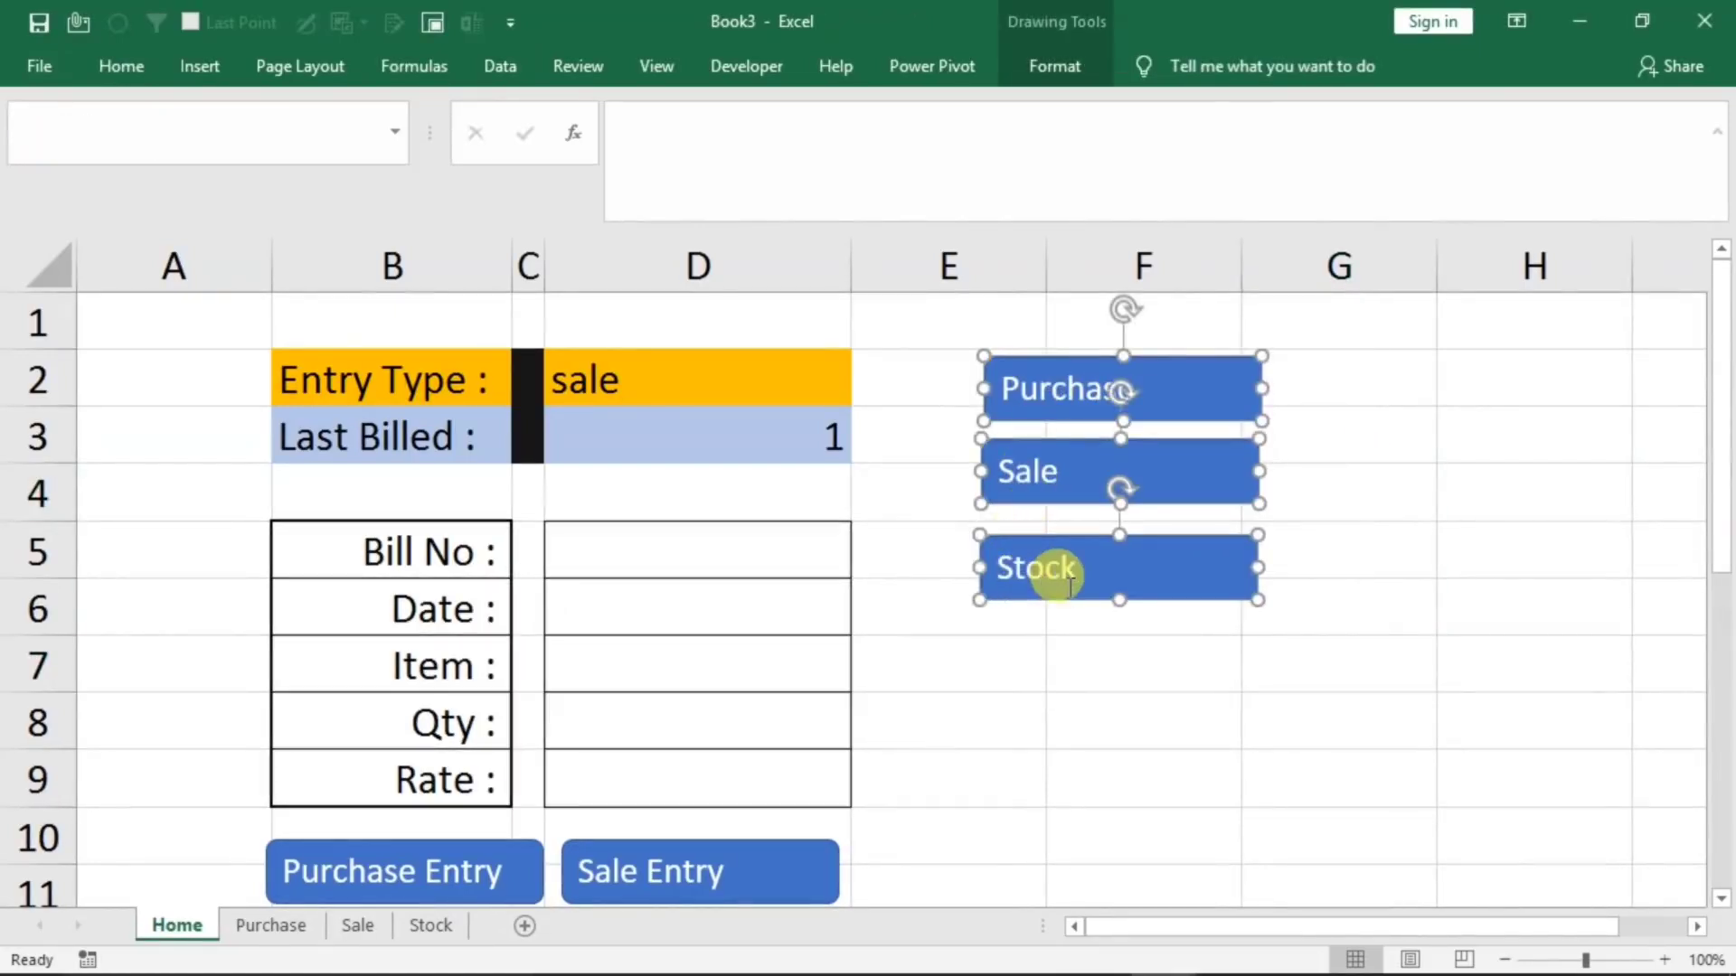
key("ctrl+c")
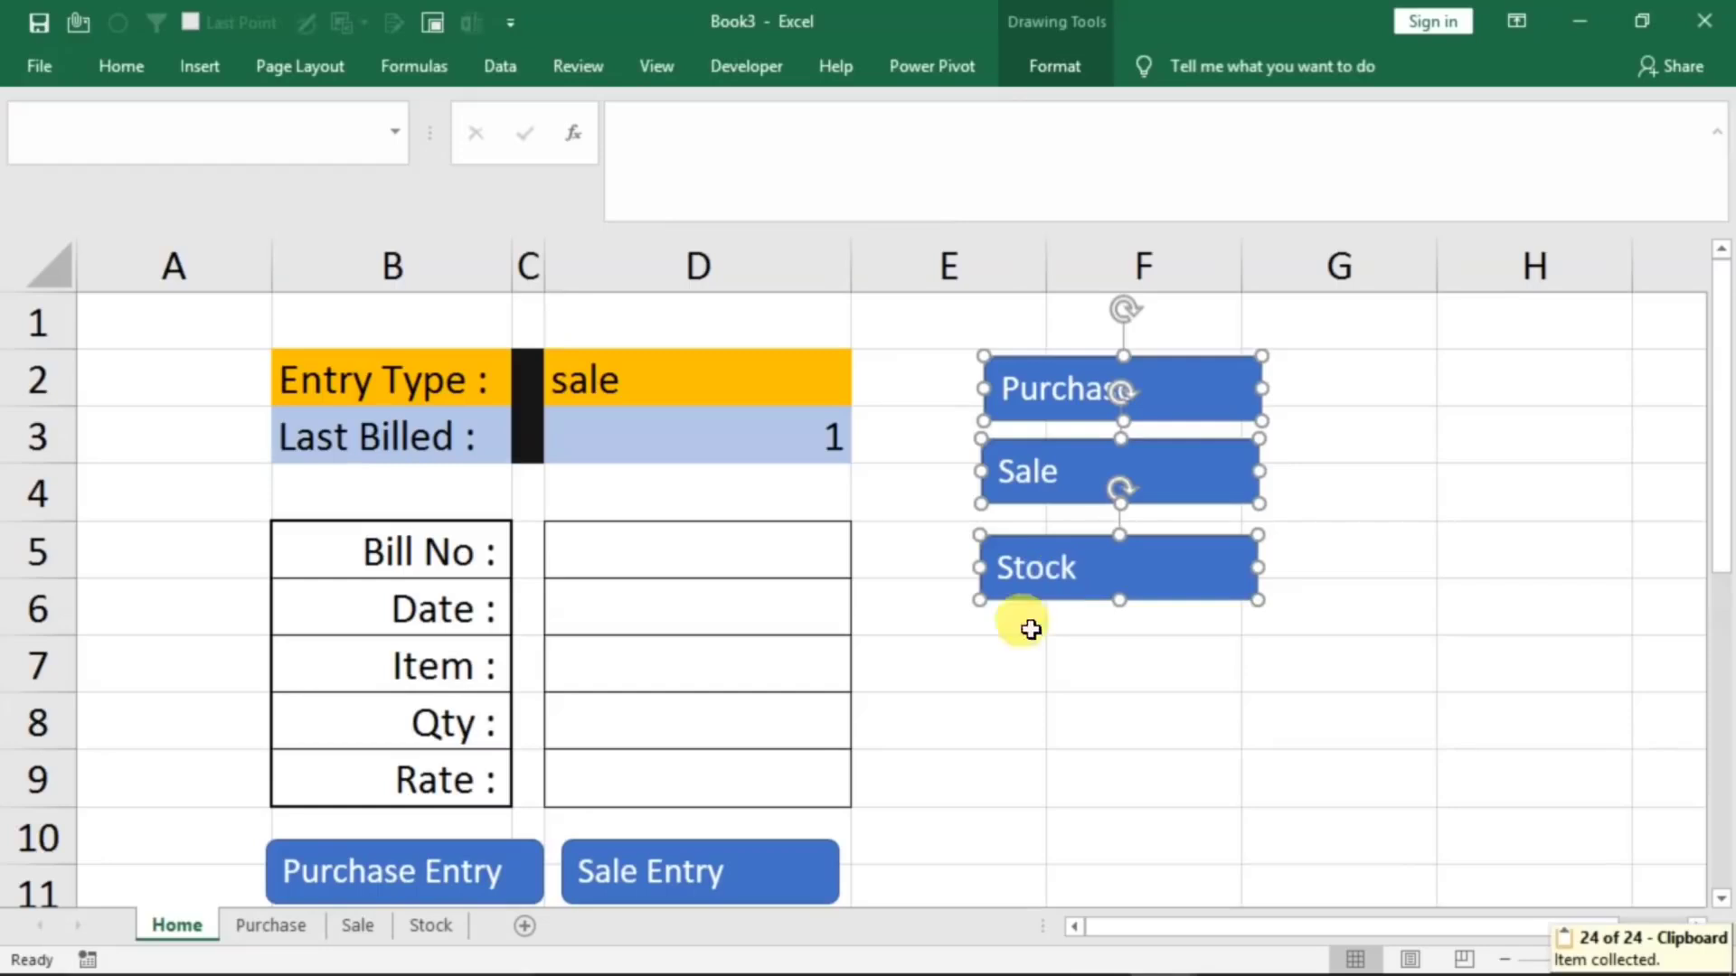
left_click(253, 926)
left_click(1422, 570)
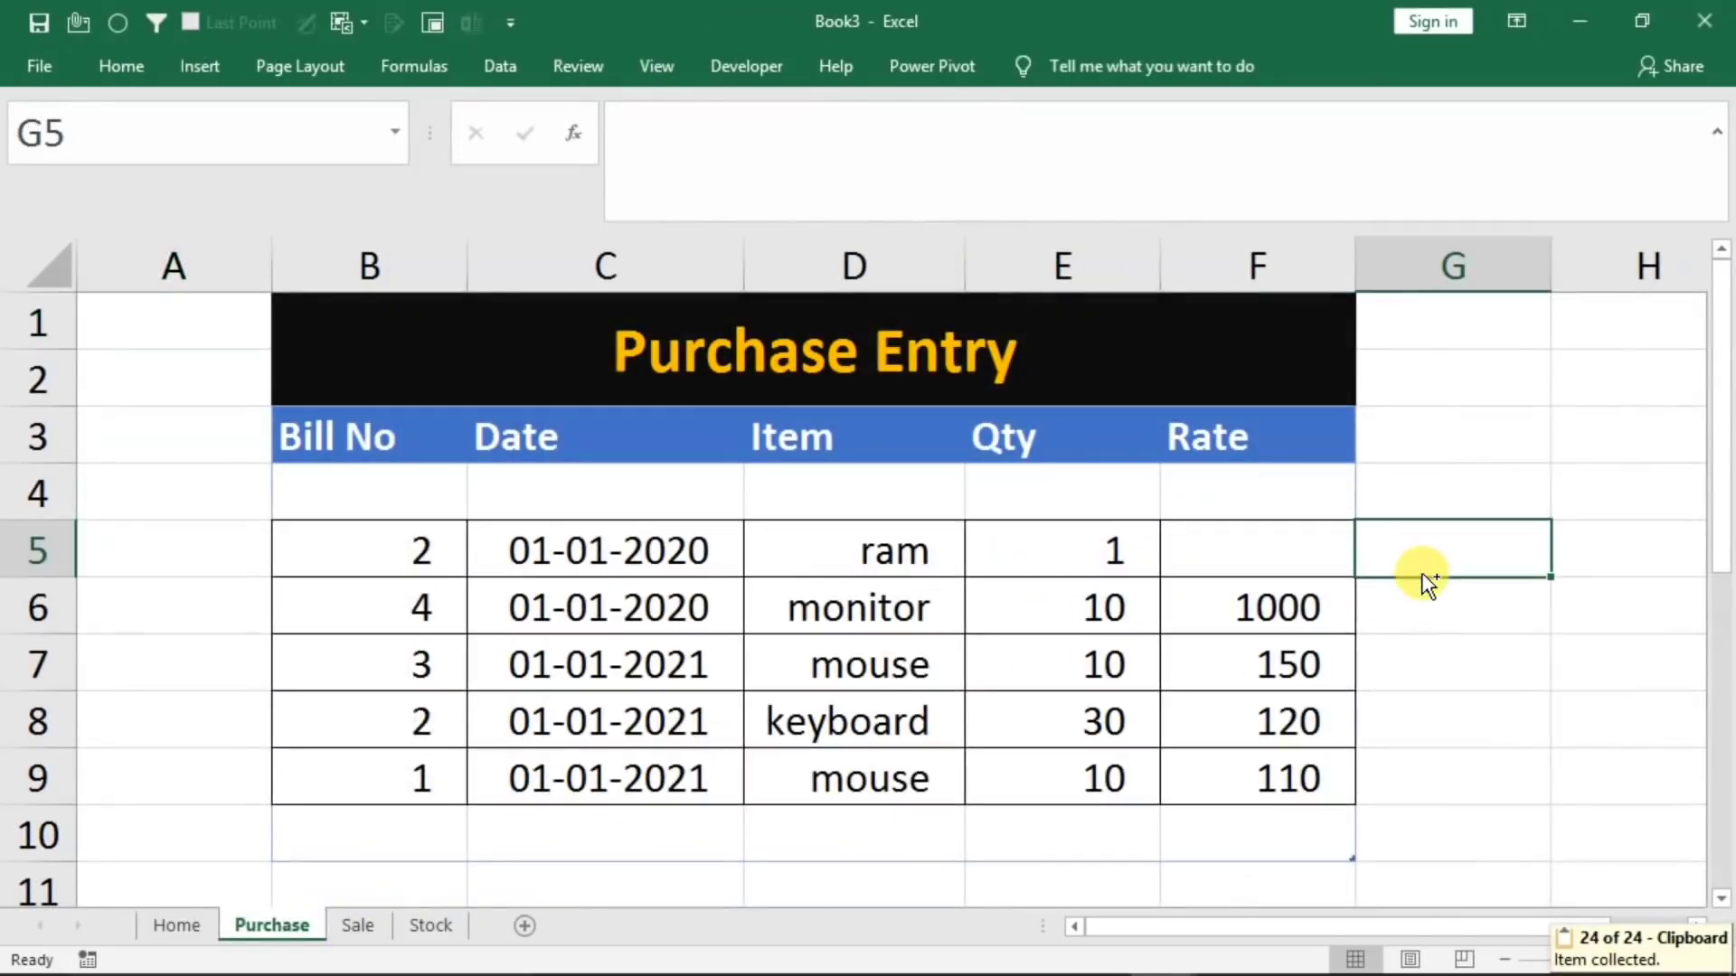
key("ctrl+v")
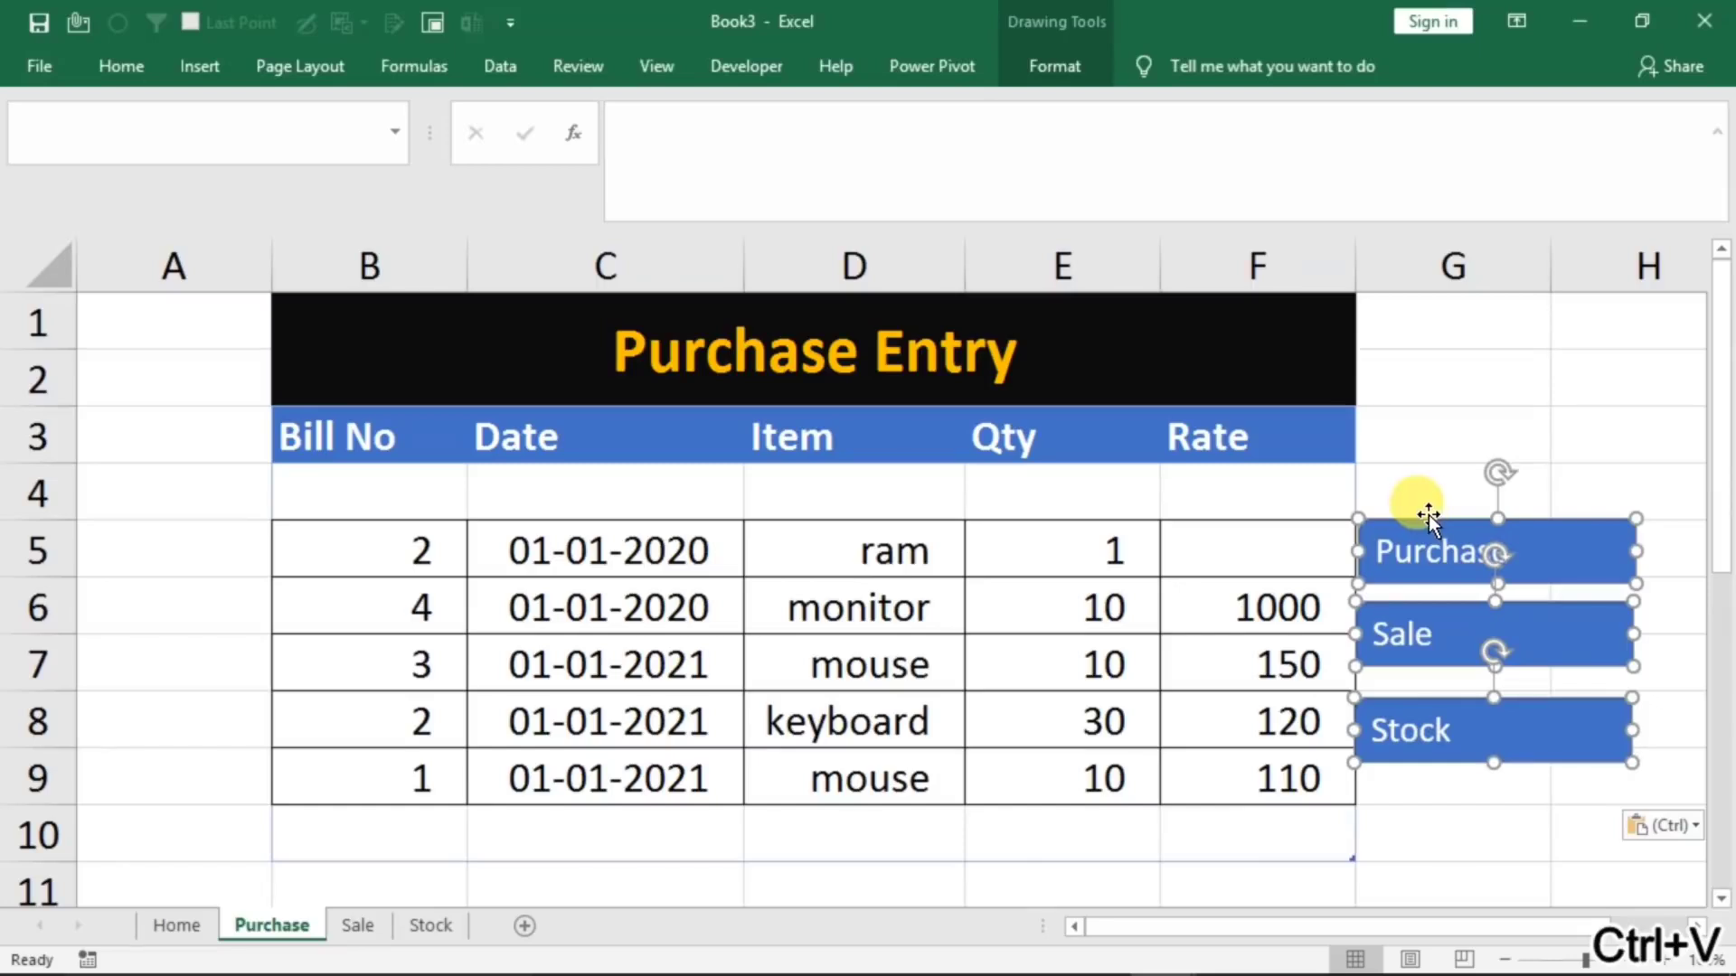
left_click_drag(1425, 506, 1461, 320)
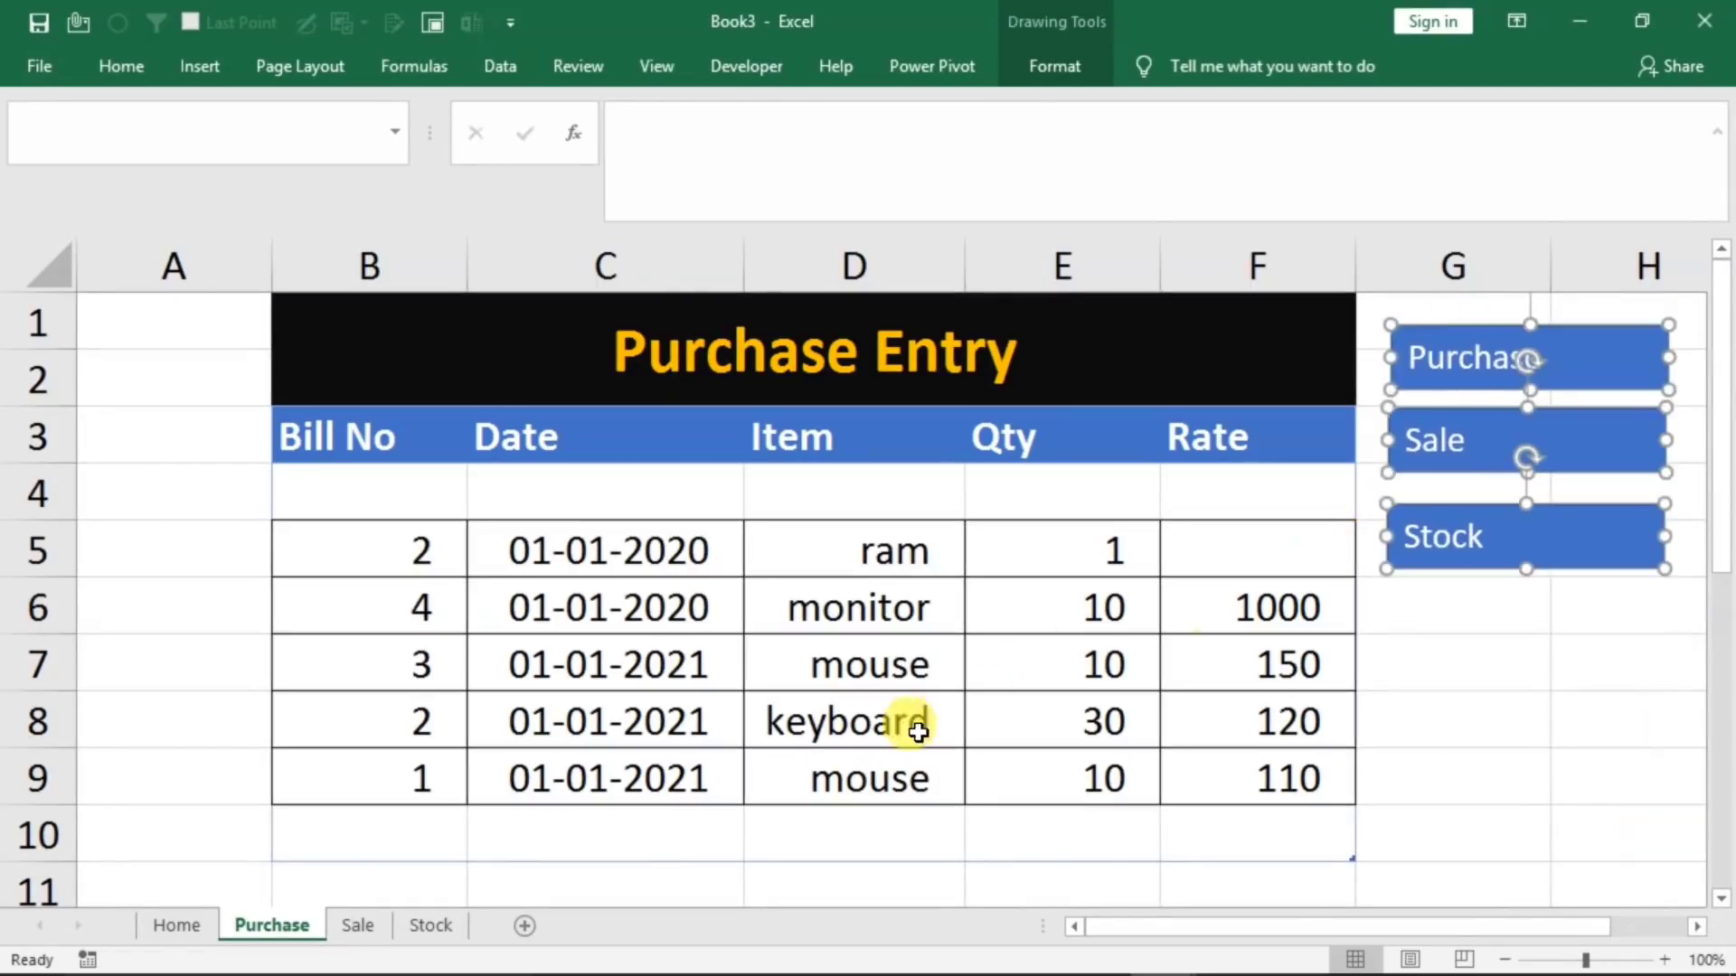
Paste the three navigation buttons into the Sale sheet and place them beside the Sales Entry table in columns G and H
left_click(355, 926)
left_click(1058, 708)
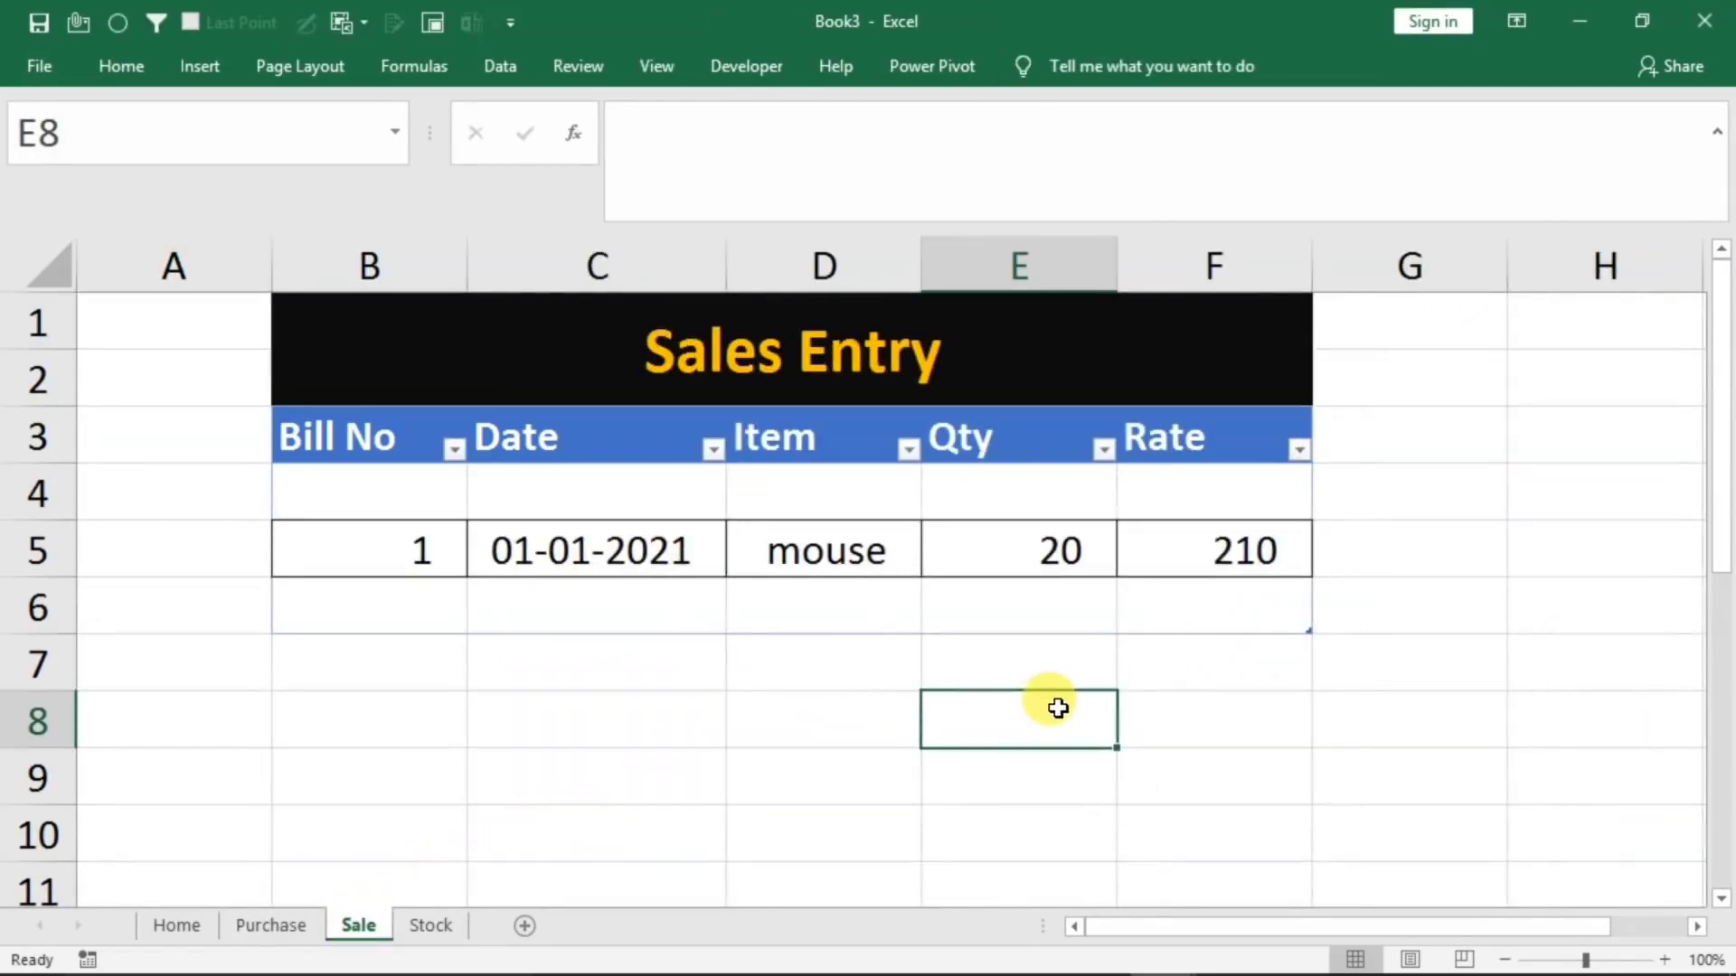
key("ctrl+v")
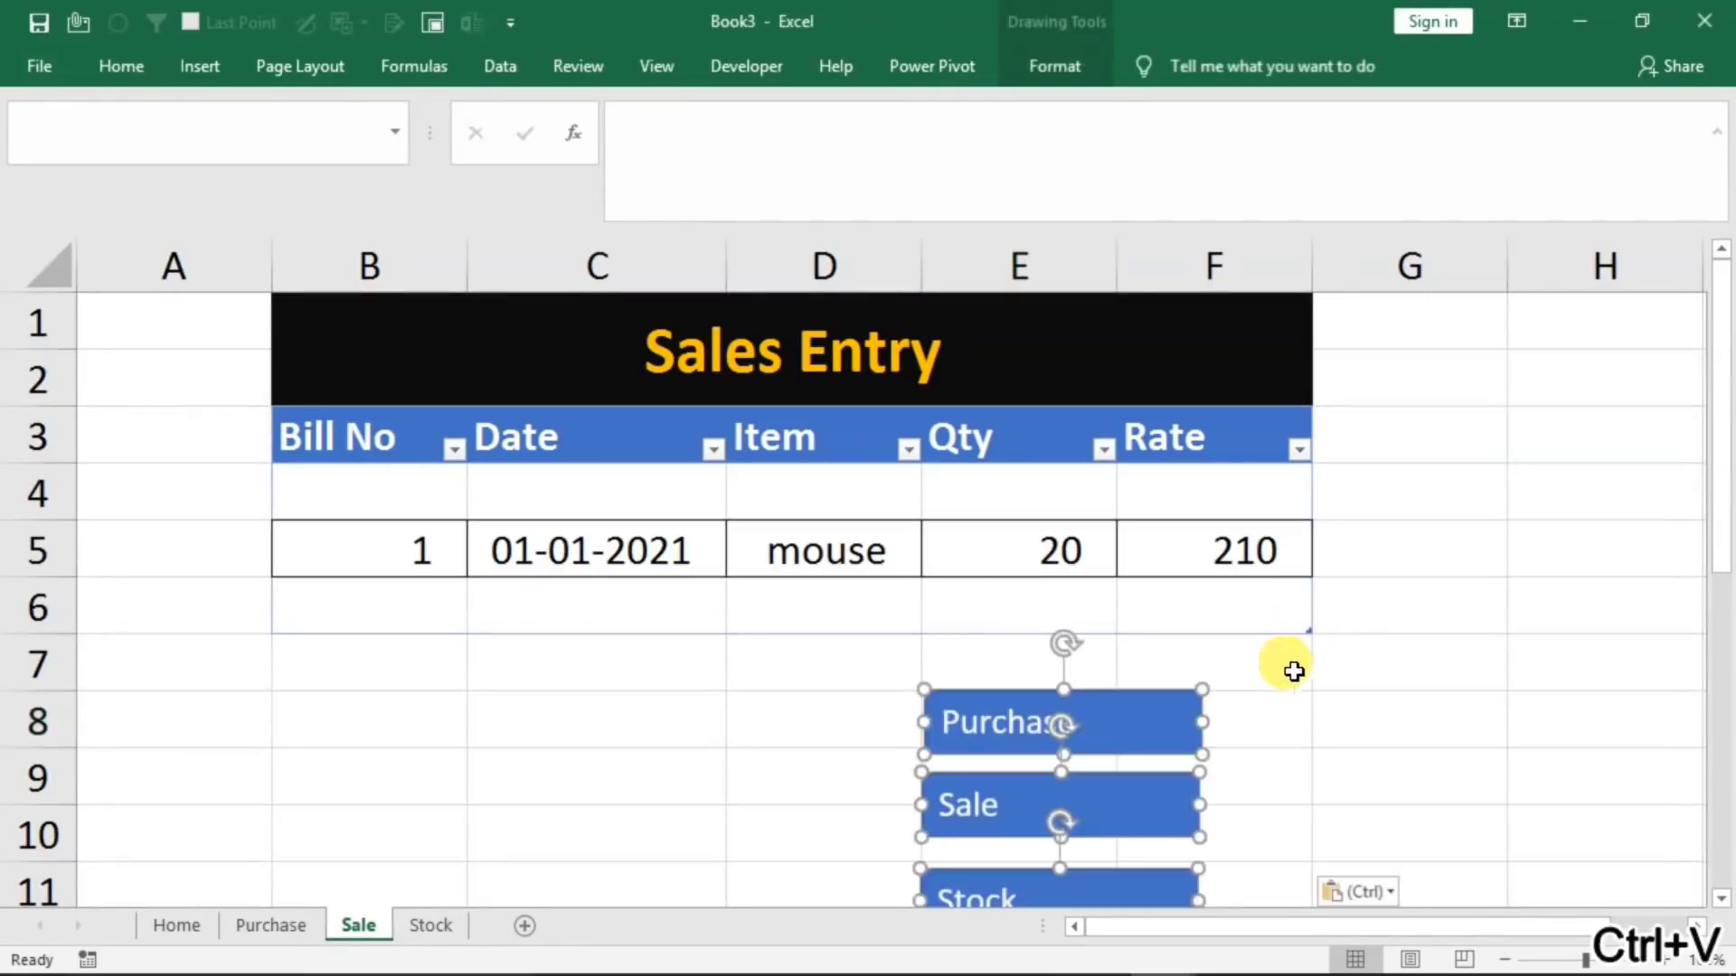
left_click_drag(1119, 691, 1564, 325)
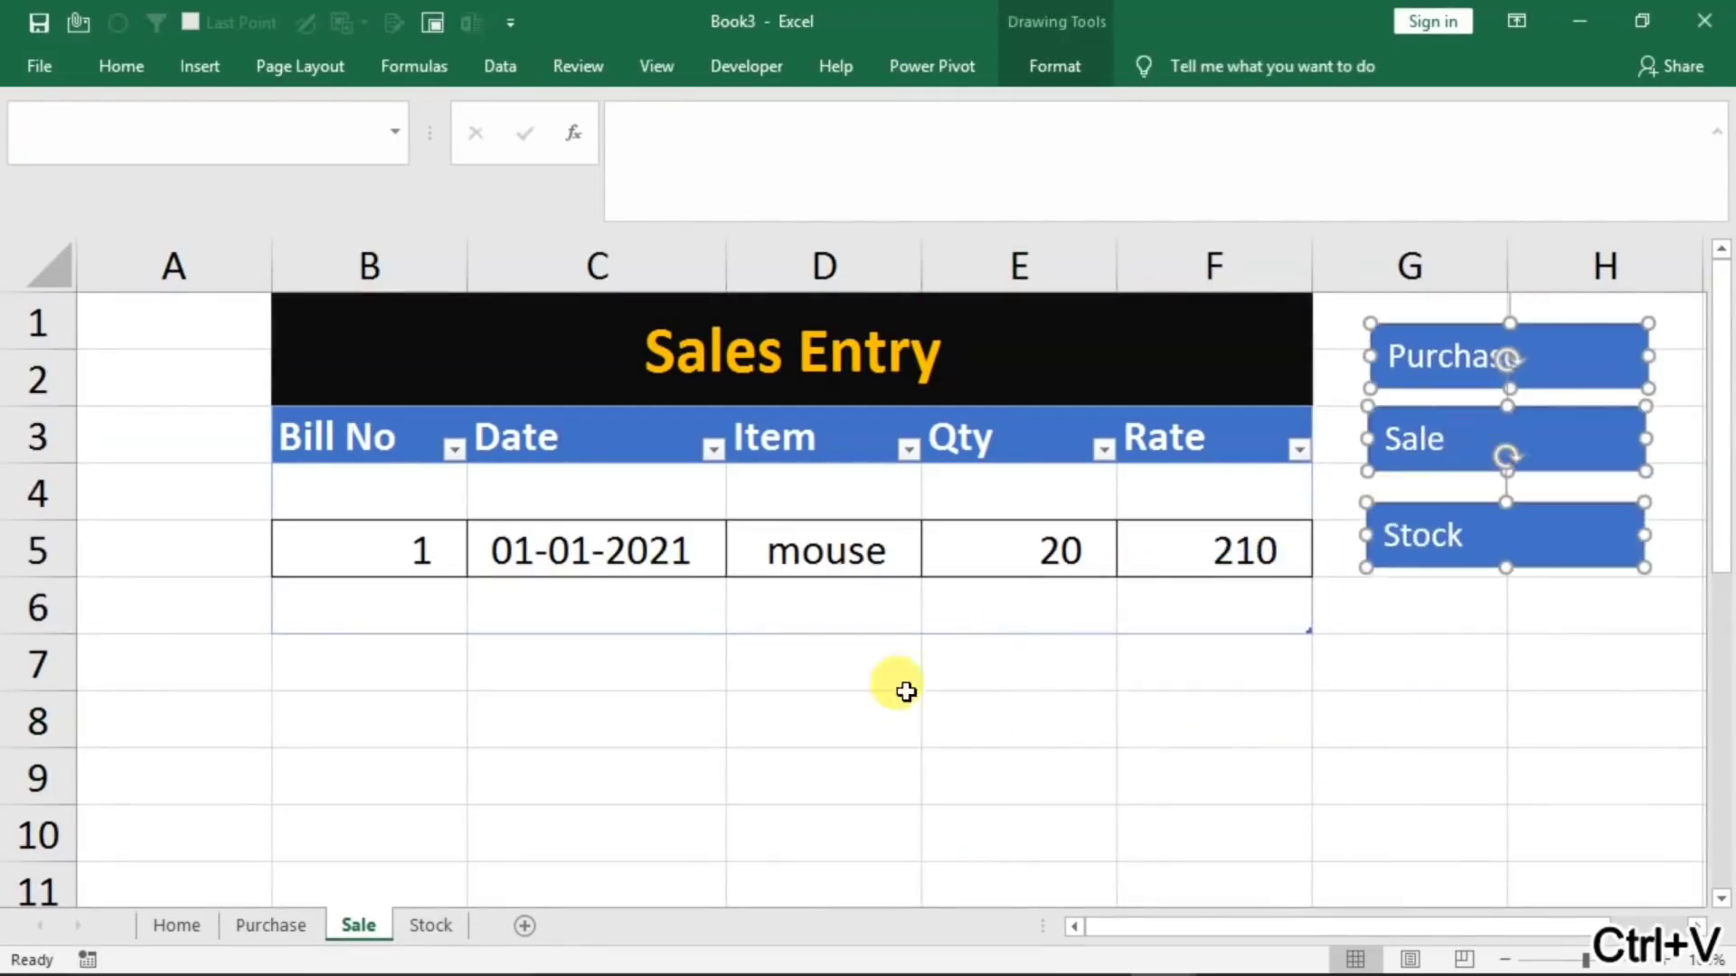
Paste the Purchase, Sale and Stock navigation buttons into the Stock sheet and place them below the Refresh button
left_click(433, 925)
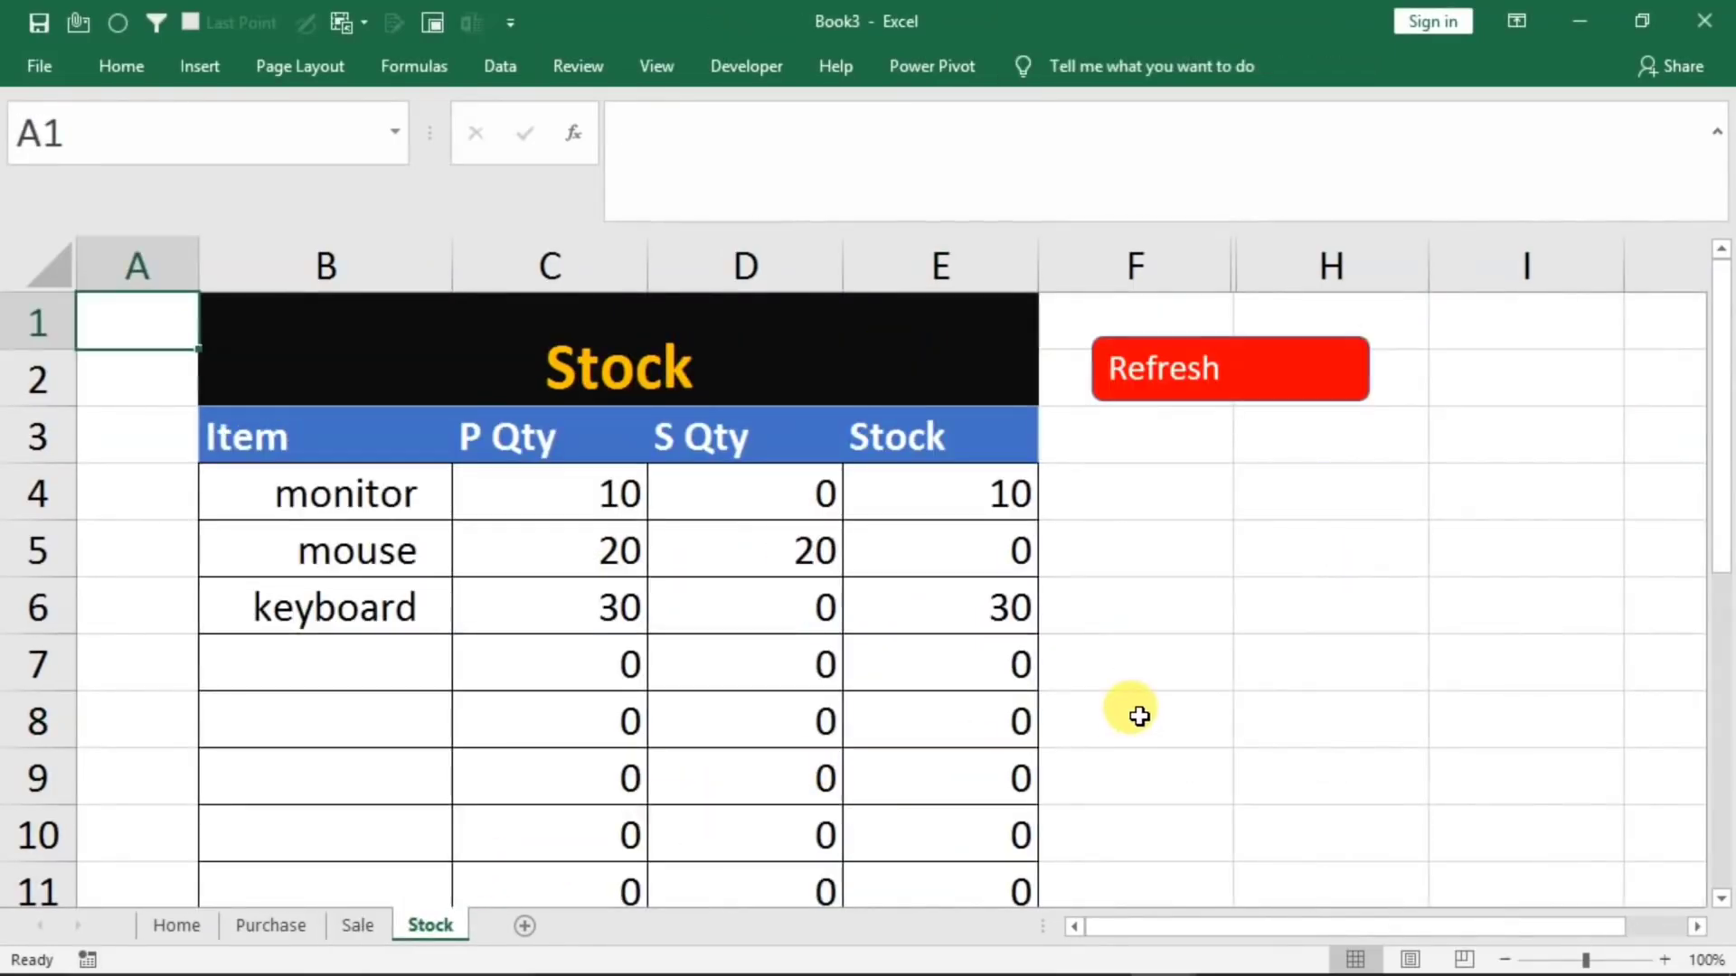
key("ctrl+v")
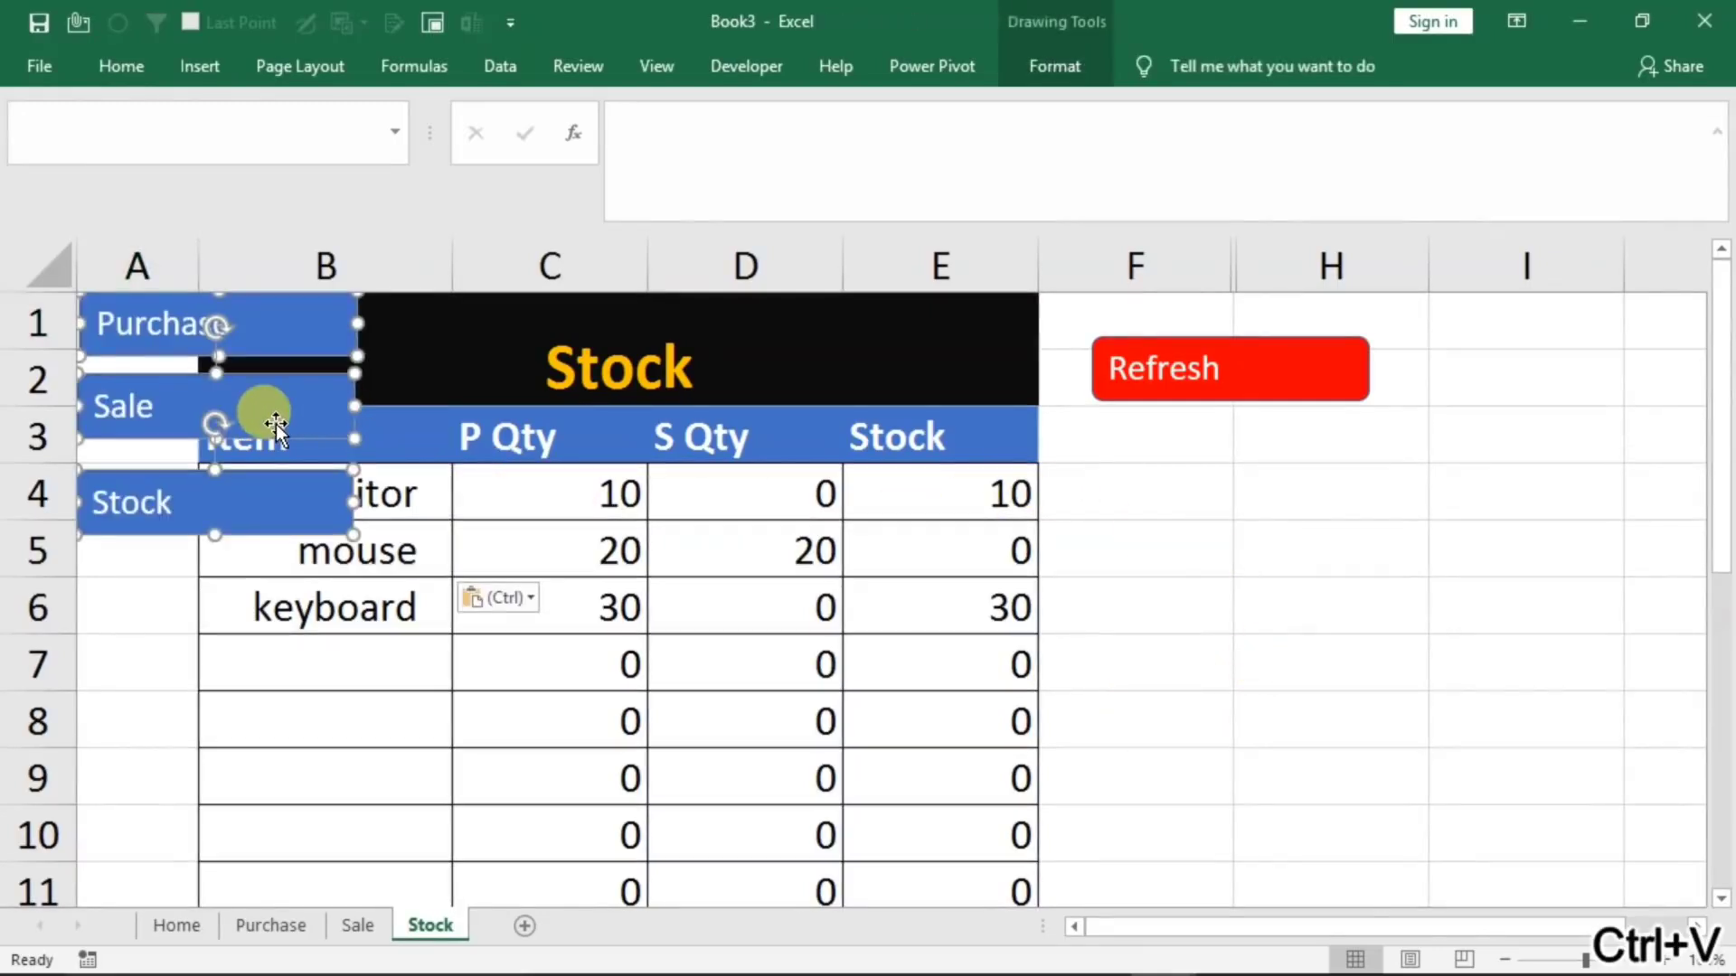
left_click_drag(264, 371, 1269, 501)
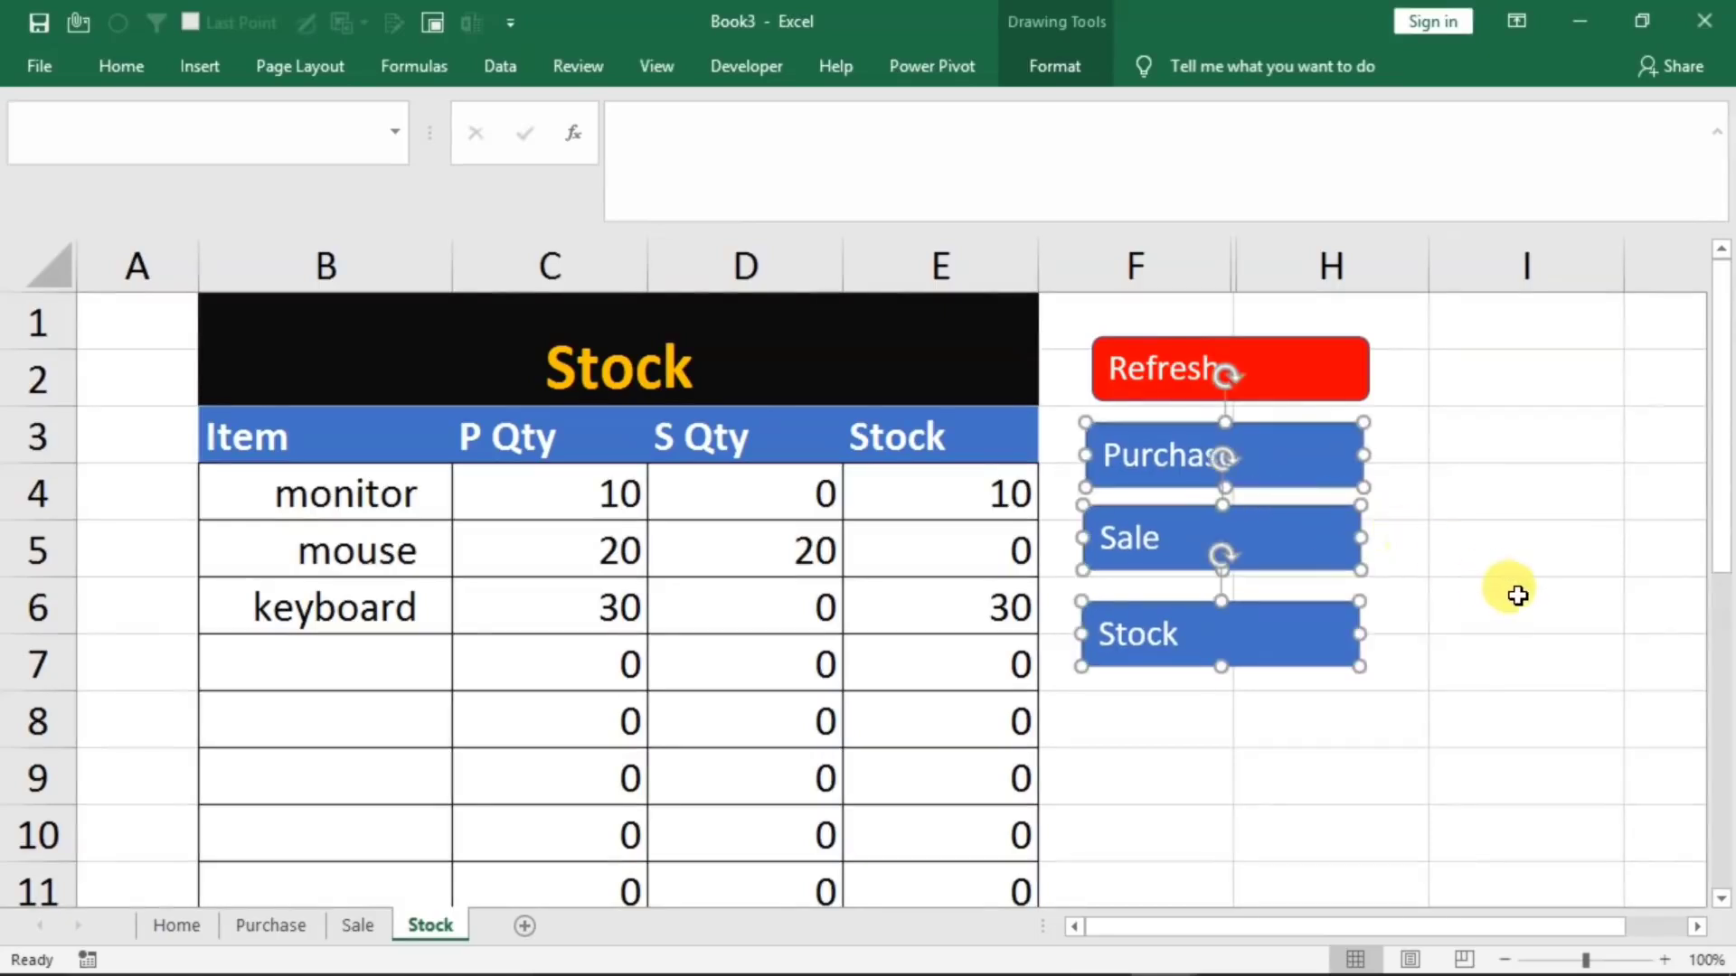
left_click(1488, 581)
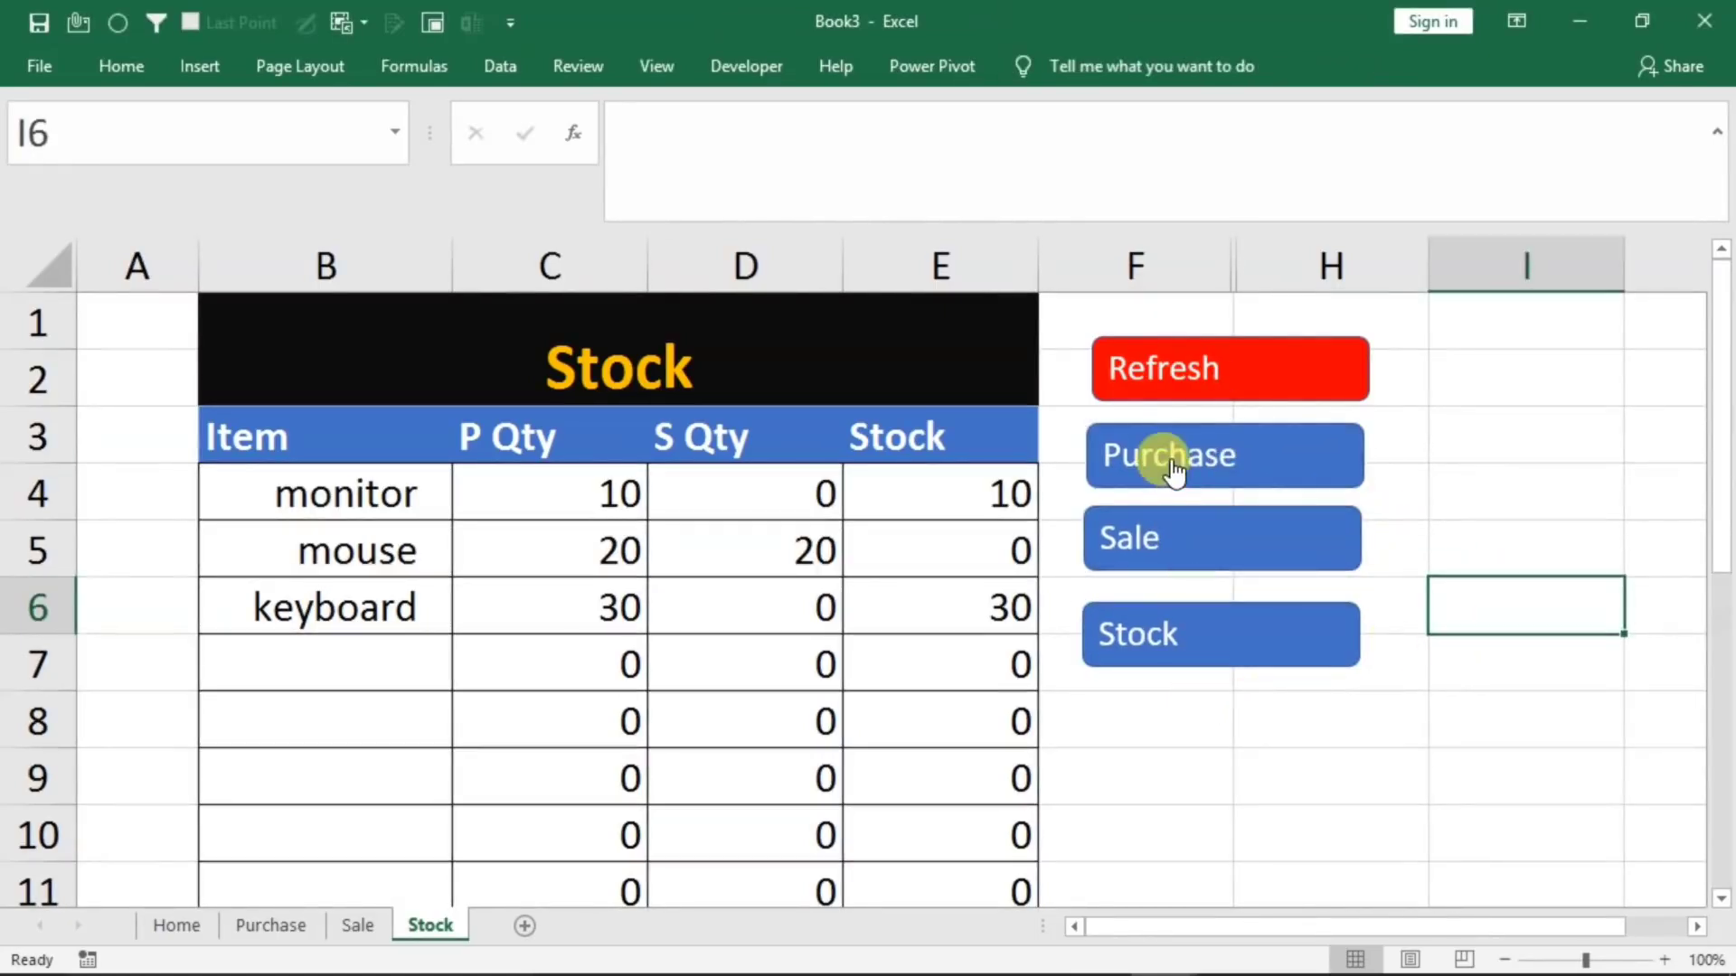
Test the Stock sheet's Purchase button link and return to the Home sheet
left_click(1173, 468)
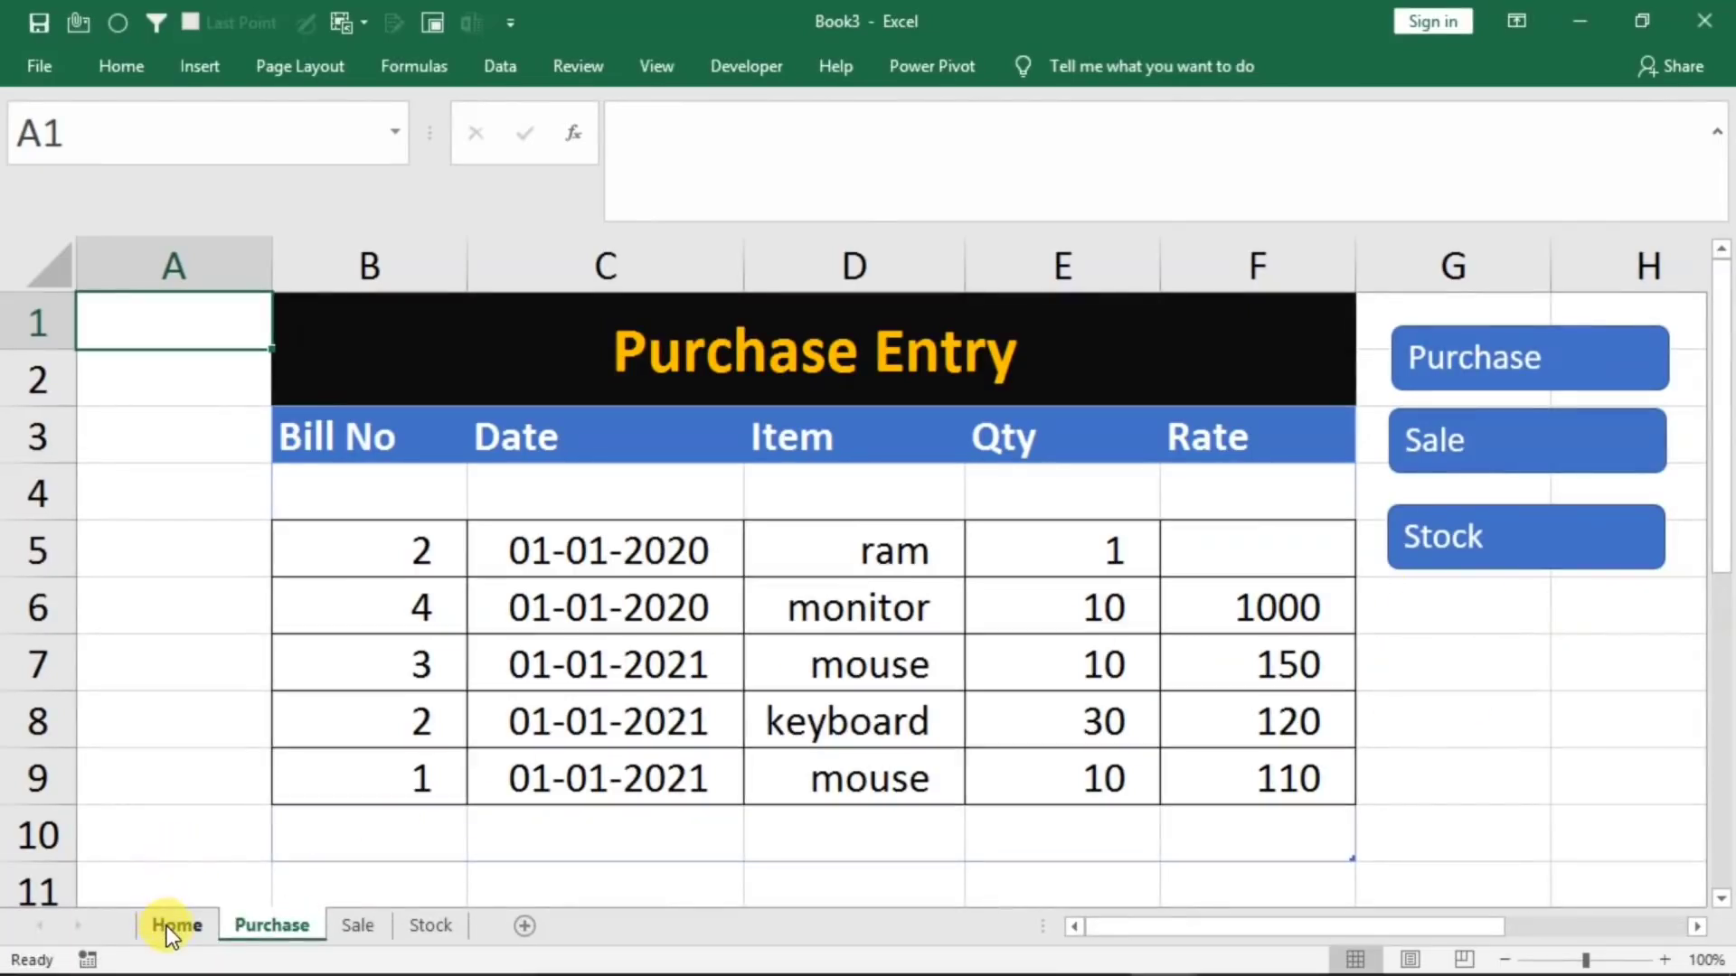
left_click(166, 926)
left_click(1185, 740)
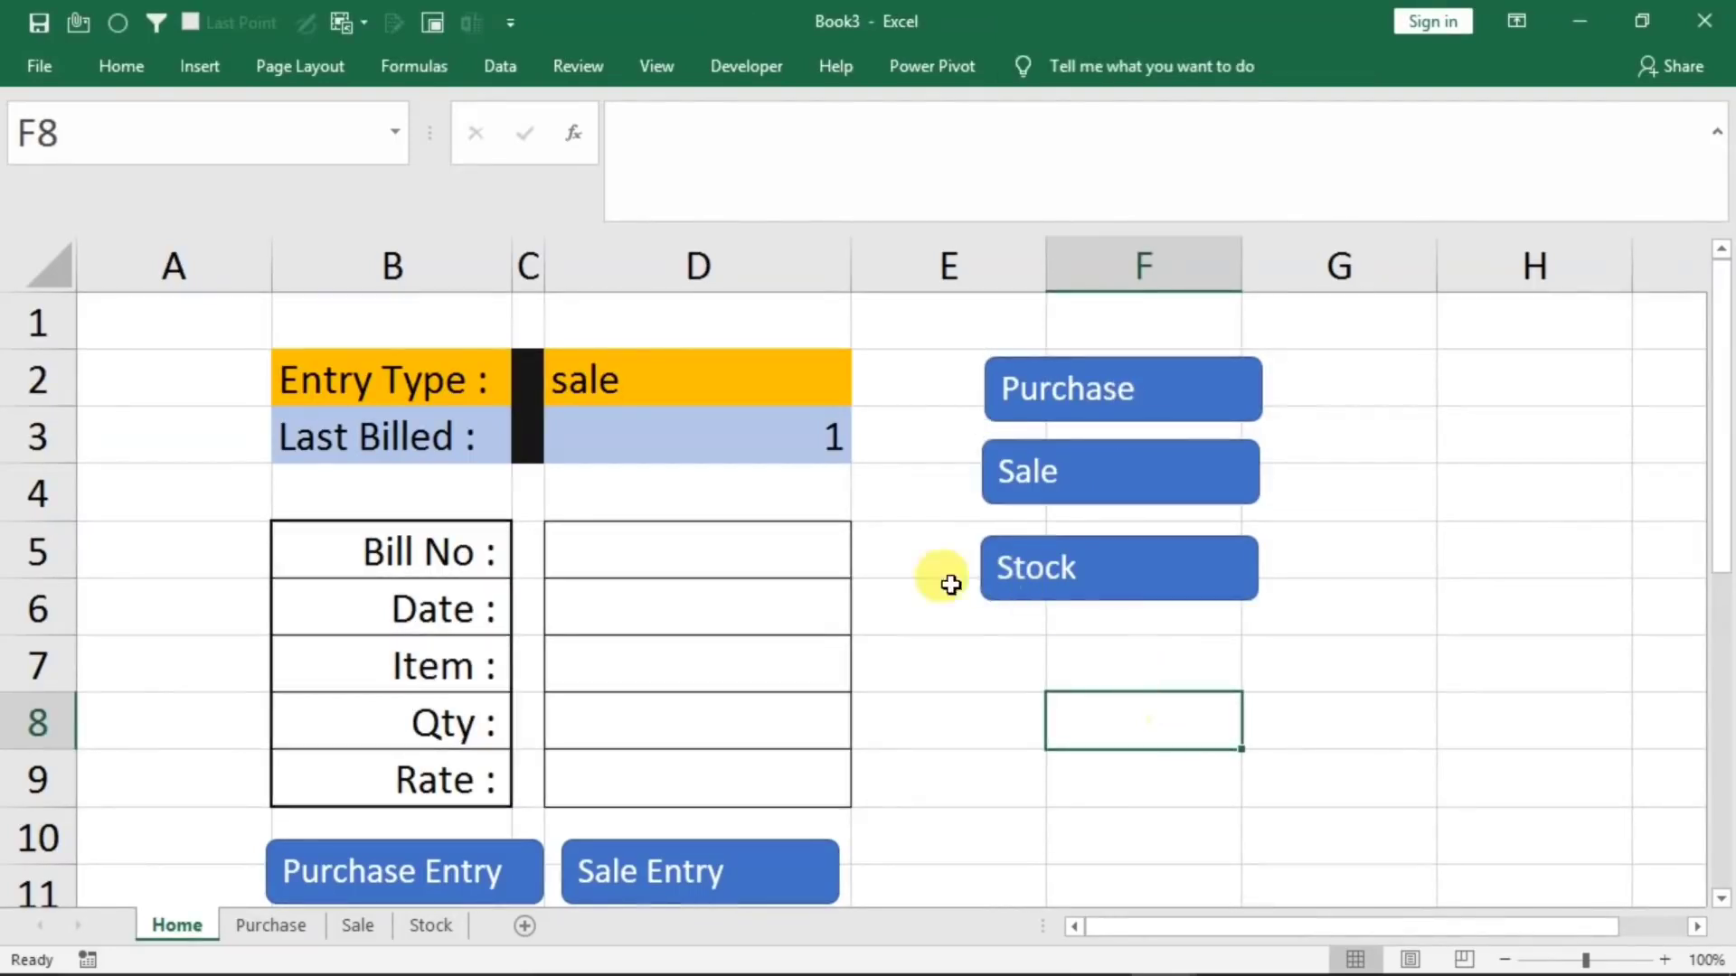
Look over the Purchase and Sale sheets and refresh the item list on the Stock sheet
left_click(271, 925)
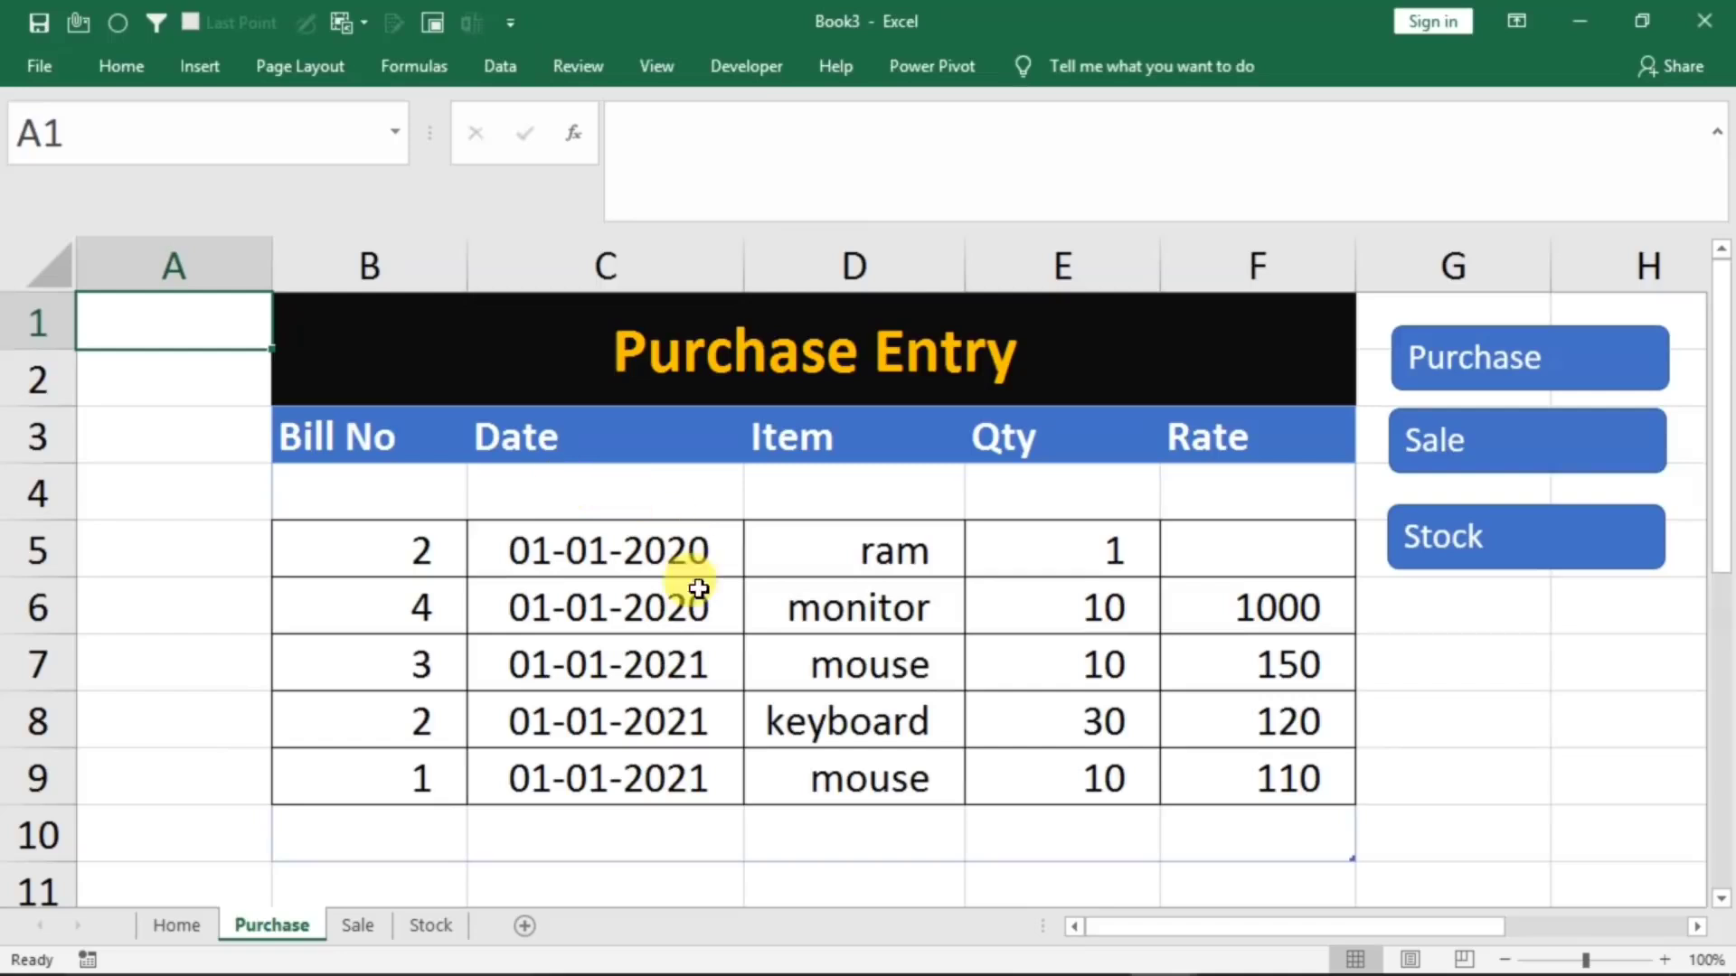
left_click(338, 928)
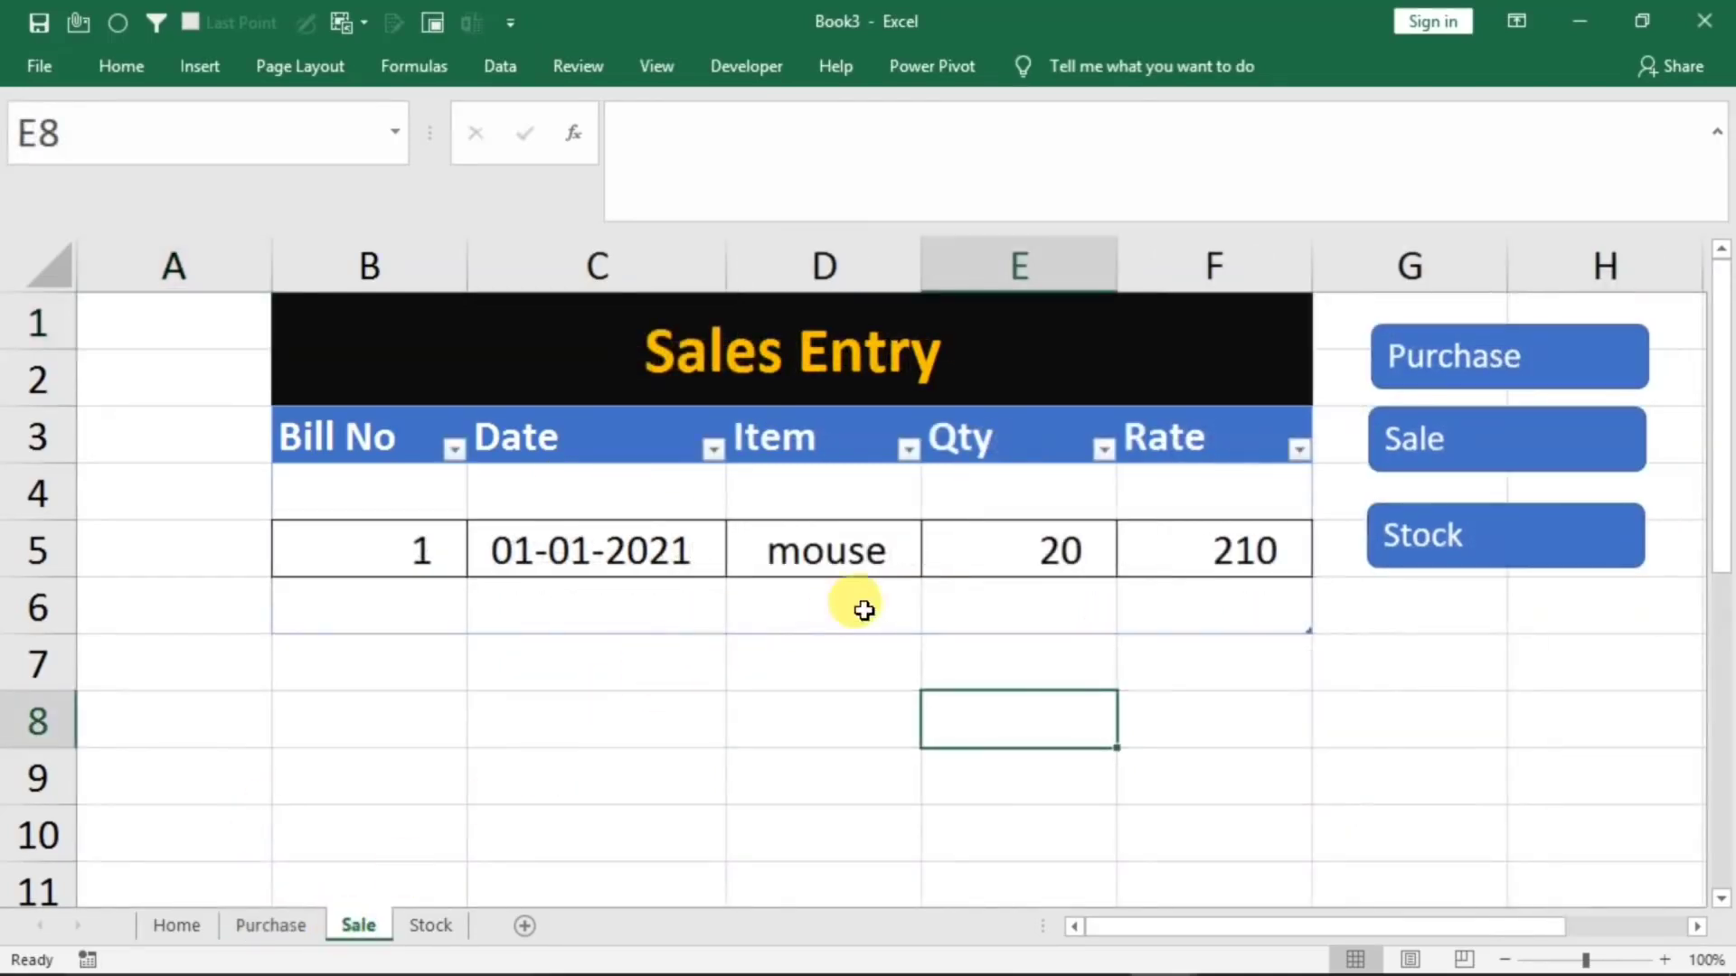
left_click(428, 939)
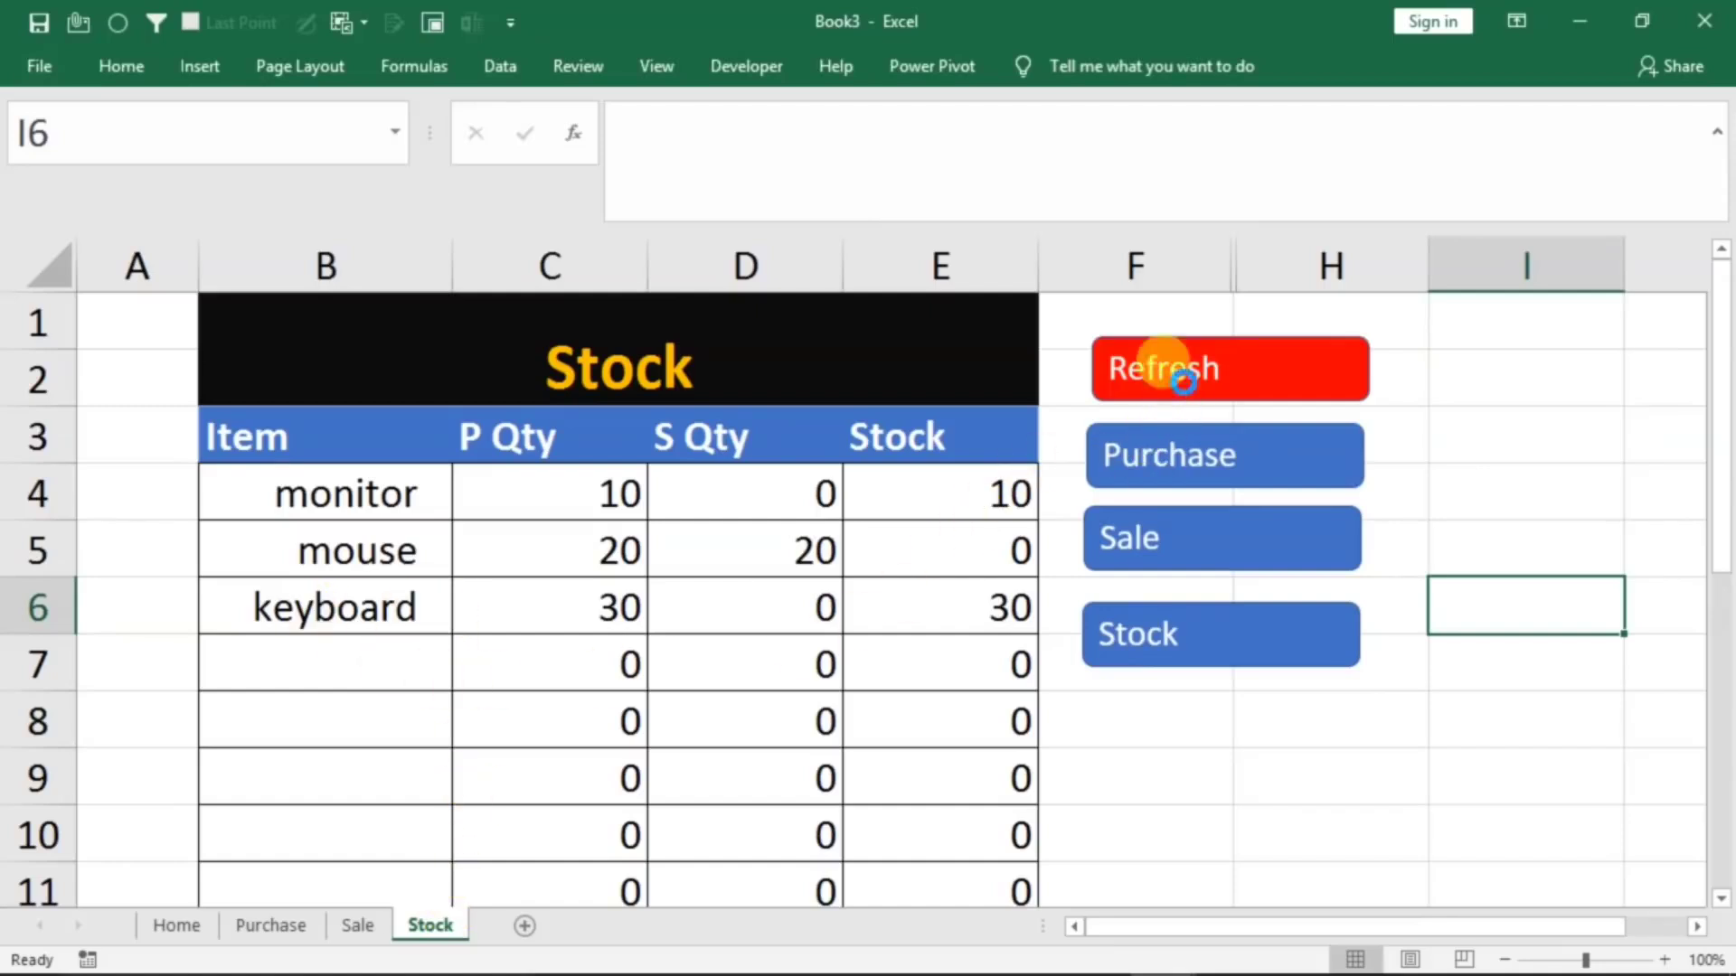
left_click(1176, 371)
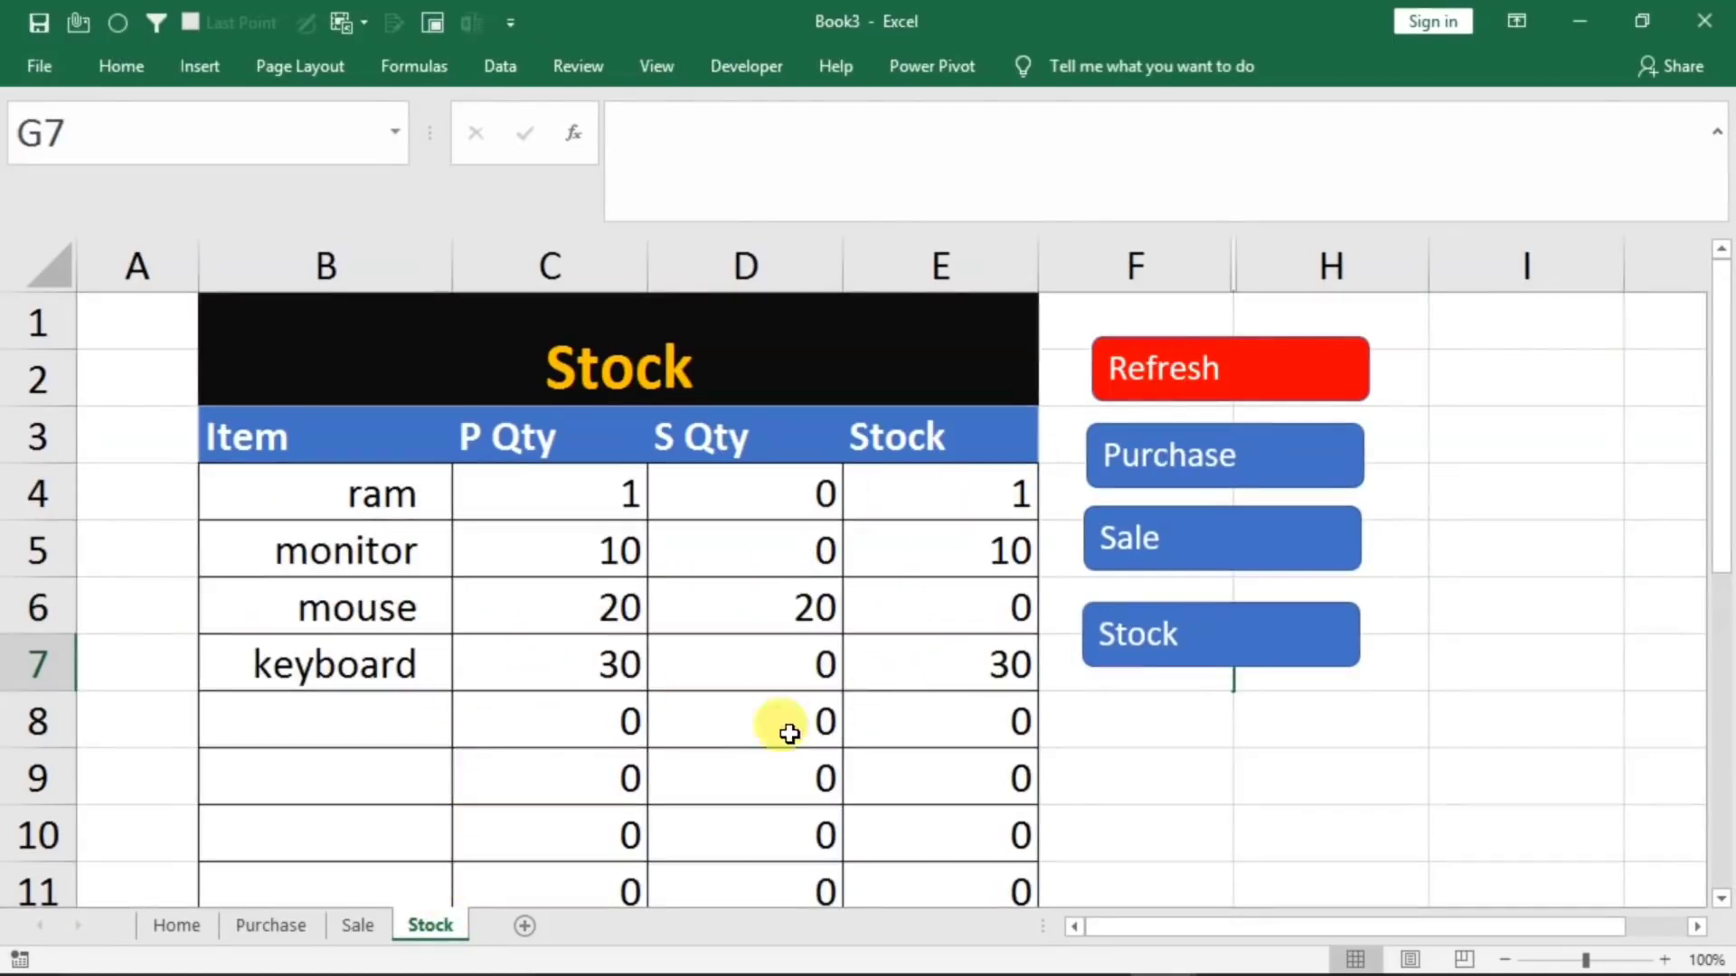
Check the item quantities on the Stock sheet from the Home sheet and return to Home
left_click(178, 920)
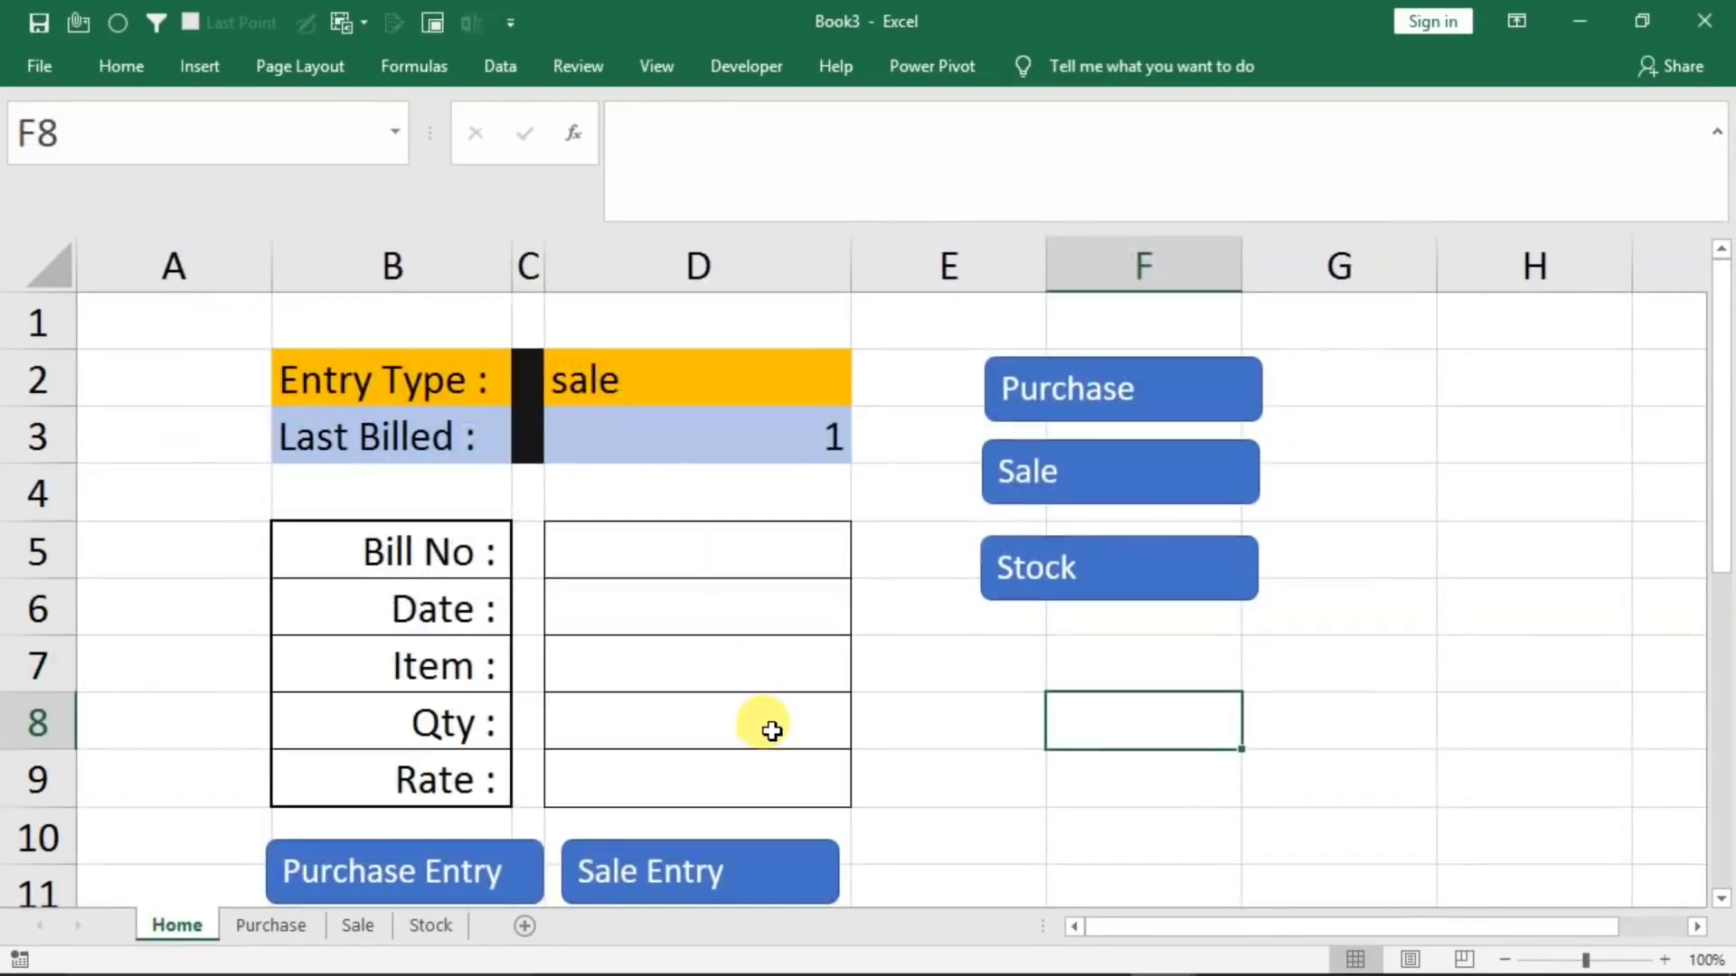
left_click(423, 938)
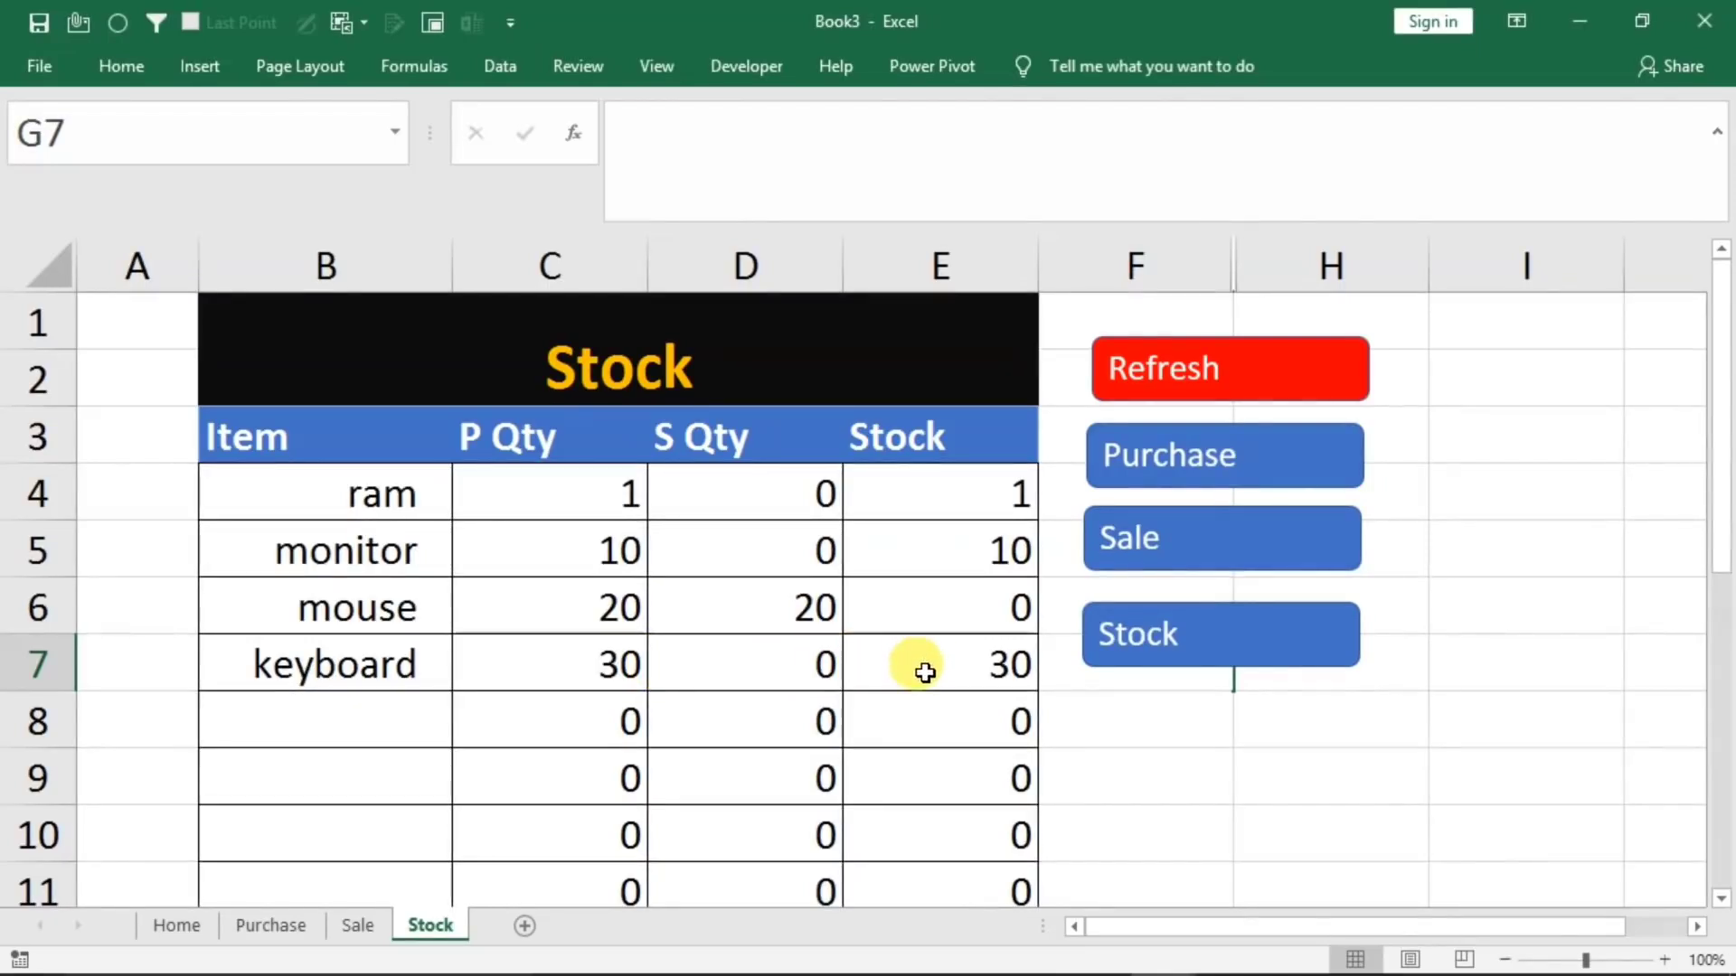
left_click(176, 924)
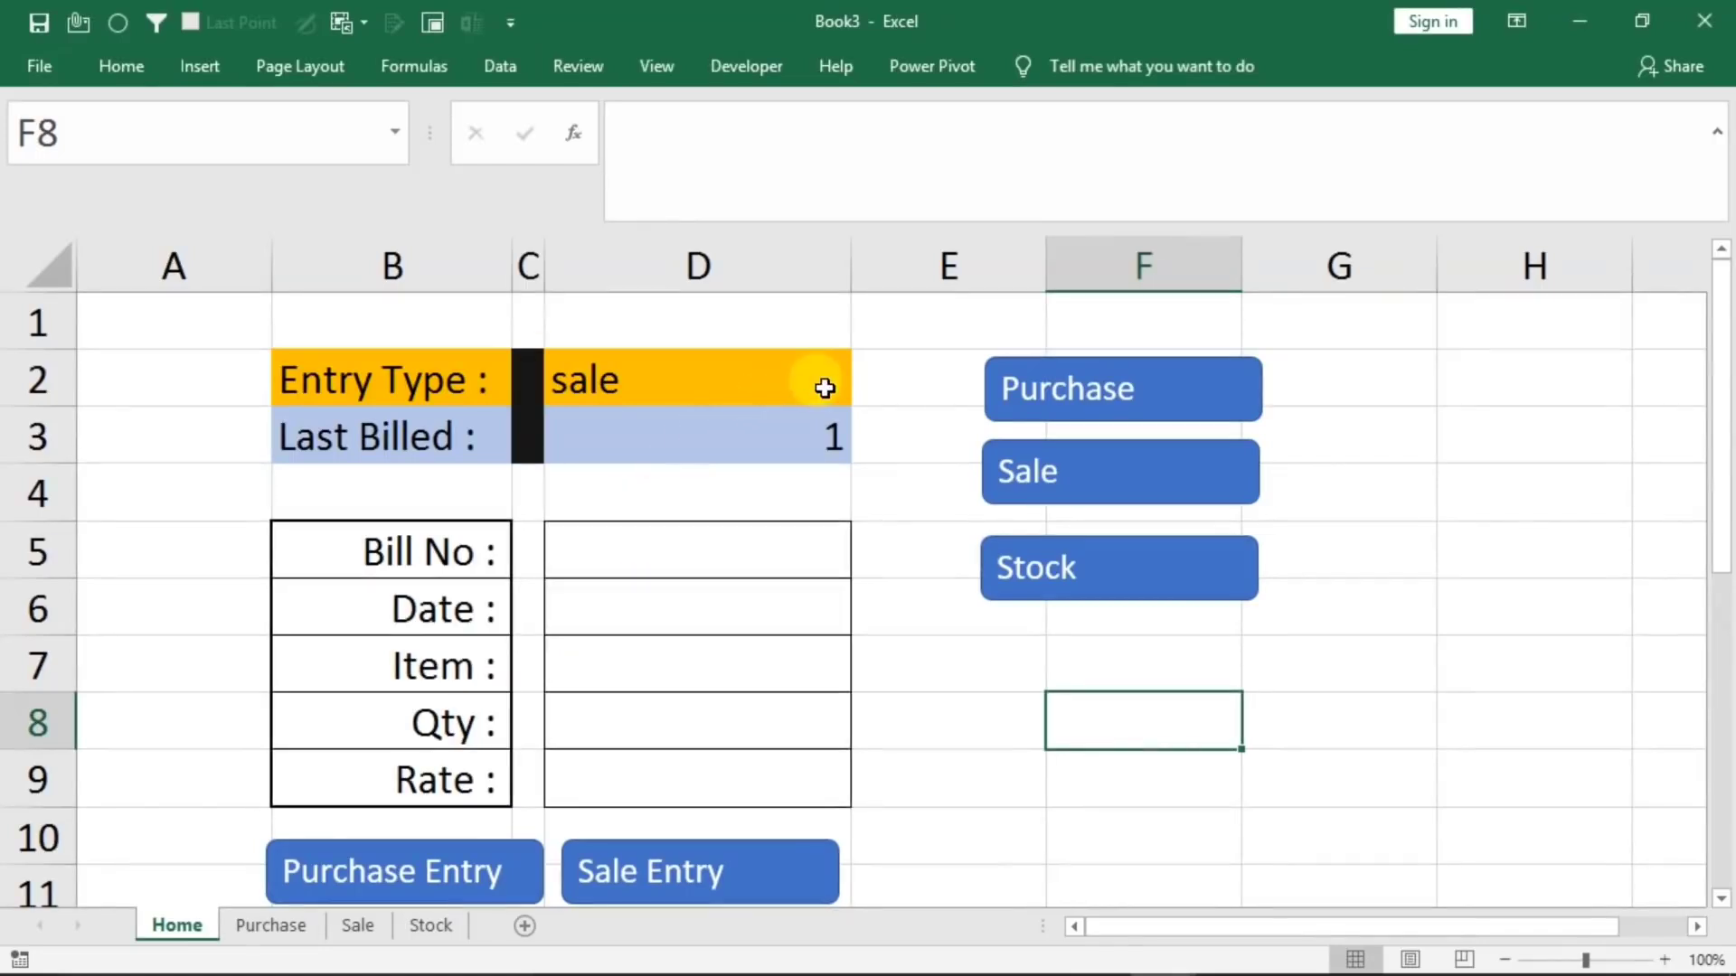
Choose sale as the Entry Type in D2 and check the existing bills on the Sale sheet before returning to Home
left_click(823, 390)
left_click(862, 393)
left_click(723, 411)
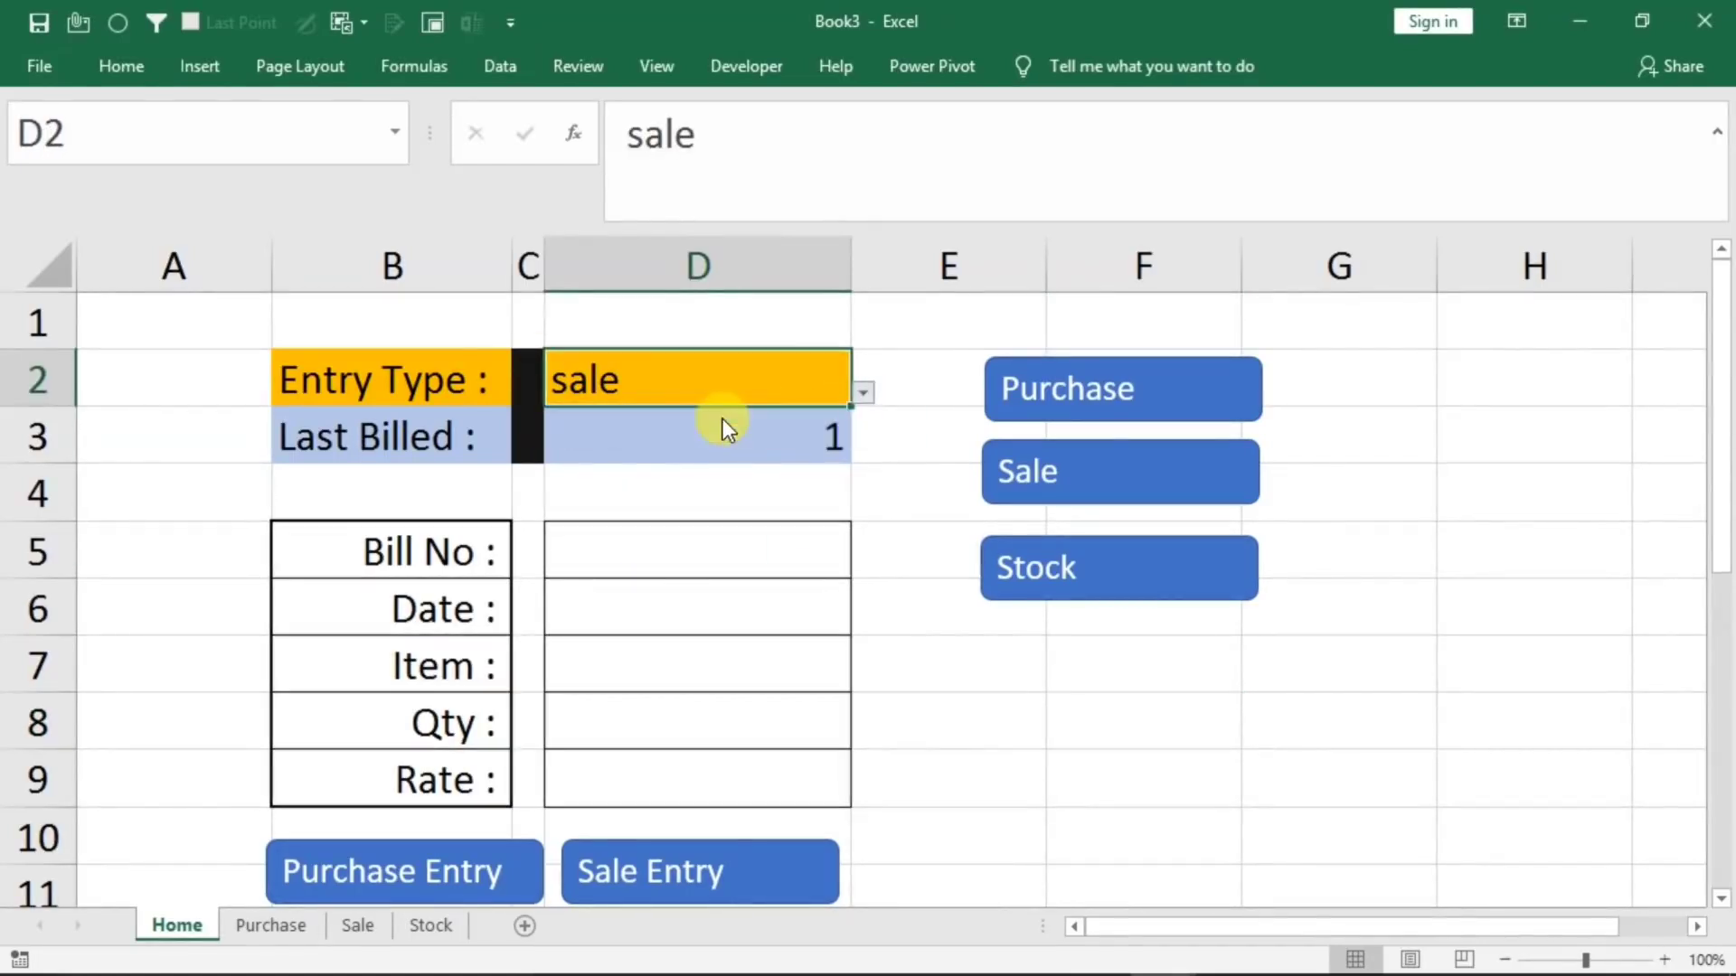
left_click(351, 926)
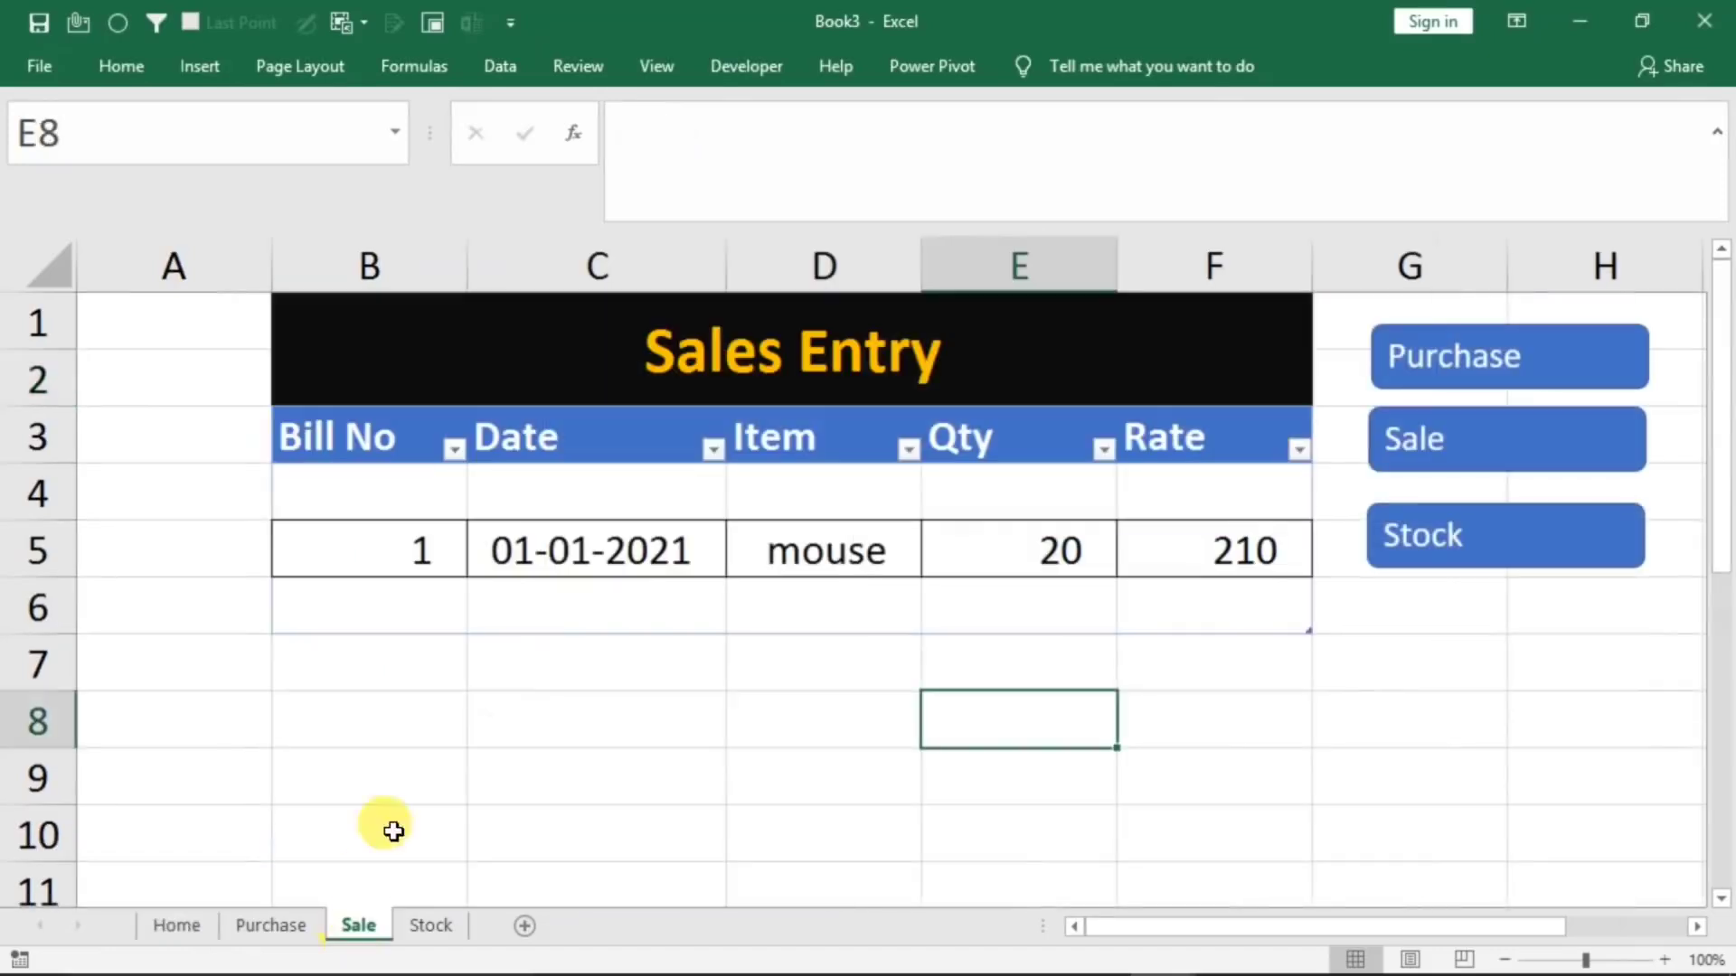
left_click(193, 937)
Fill the Home sale form with bill number 2, date 1/1/2020, item keyboard and quantity 30
left_click(682, 550)
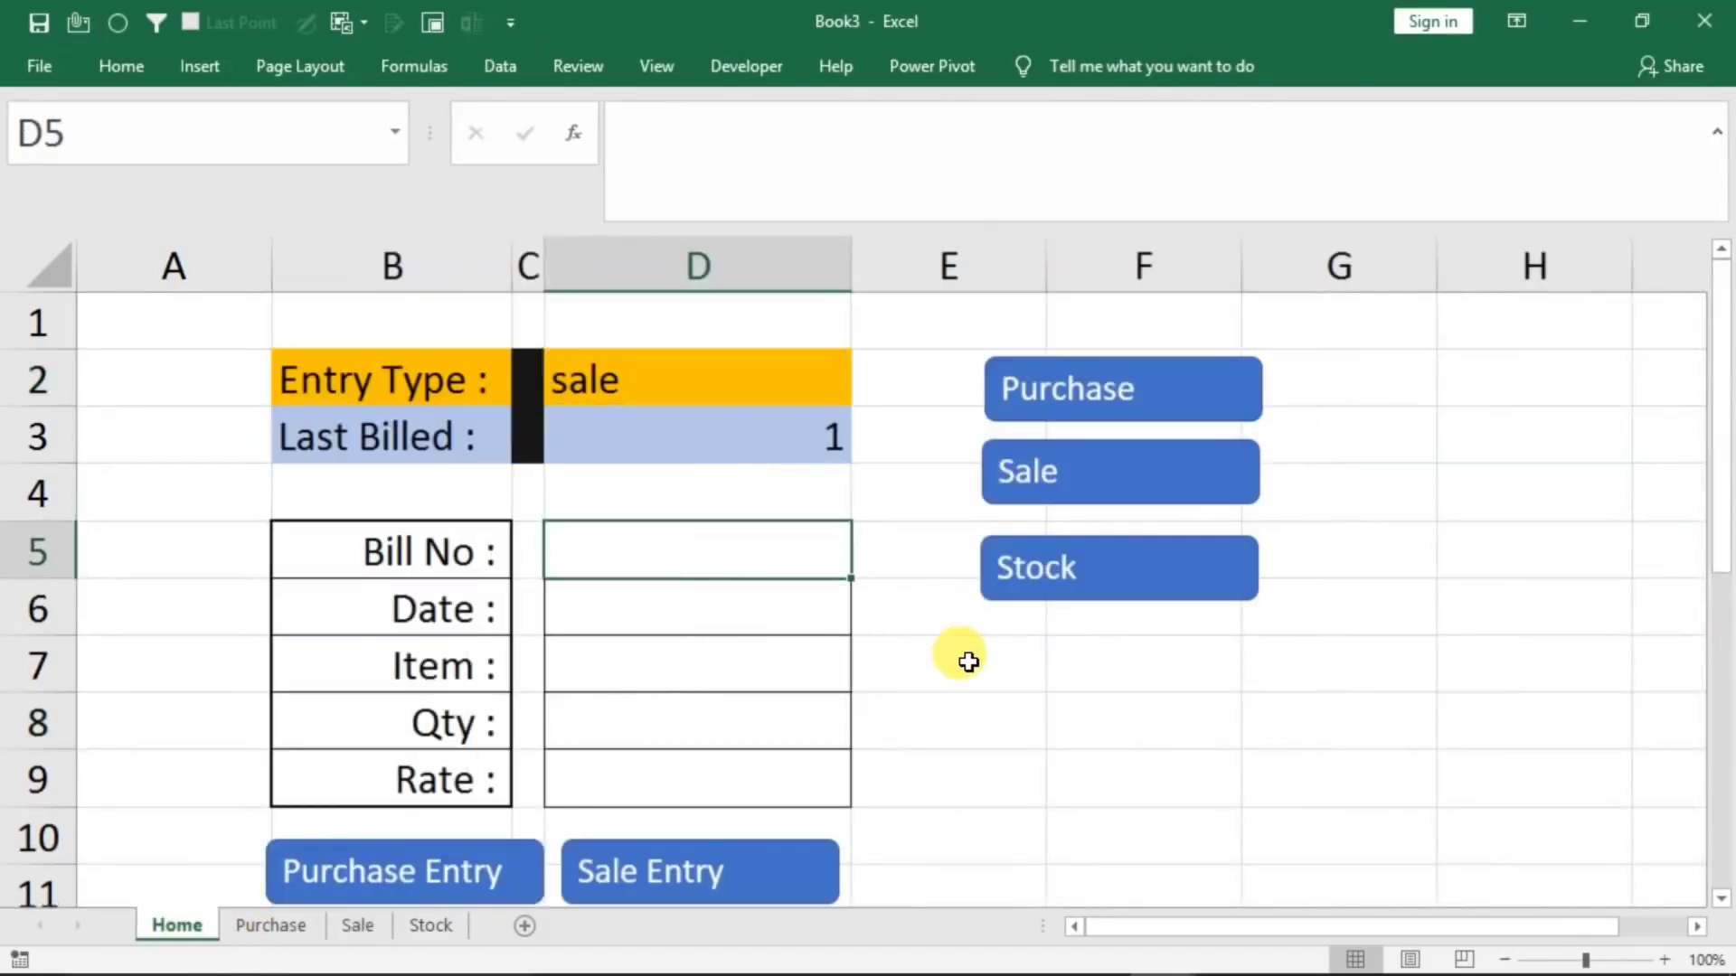
type("2")
key("Return")
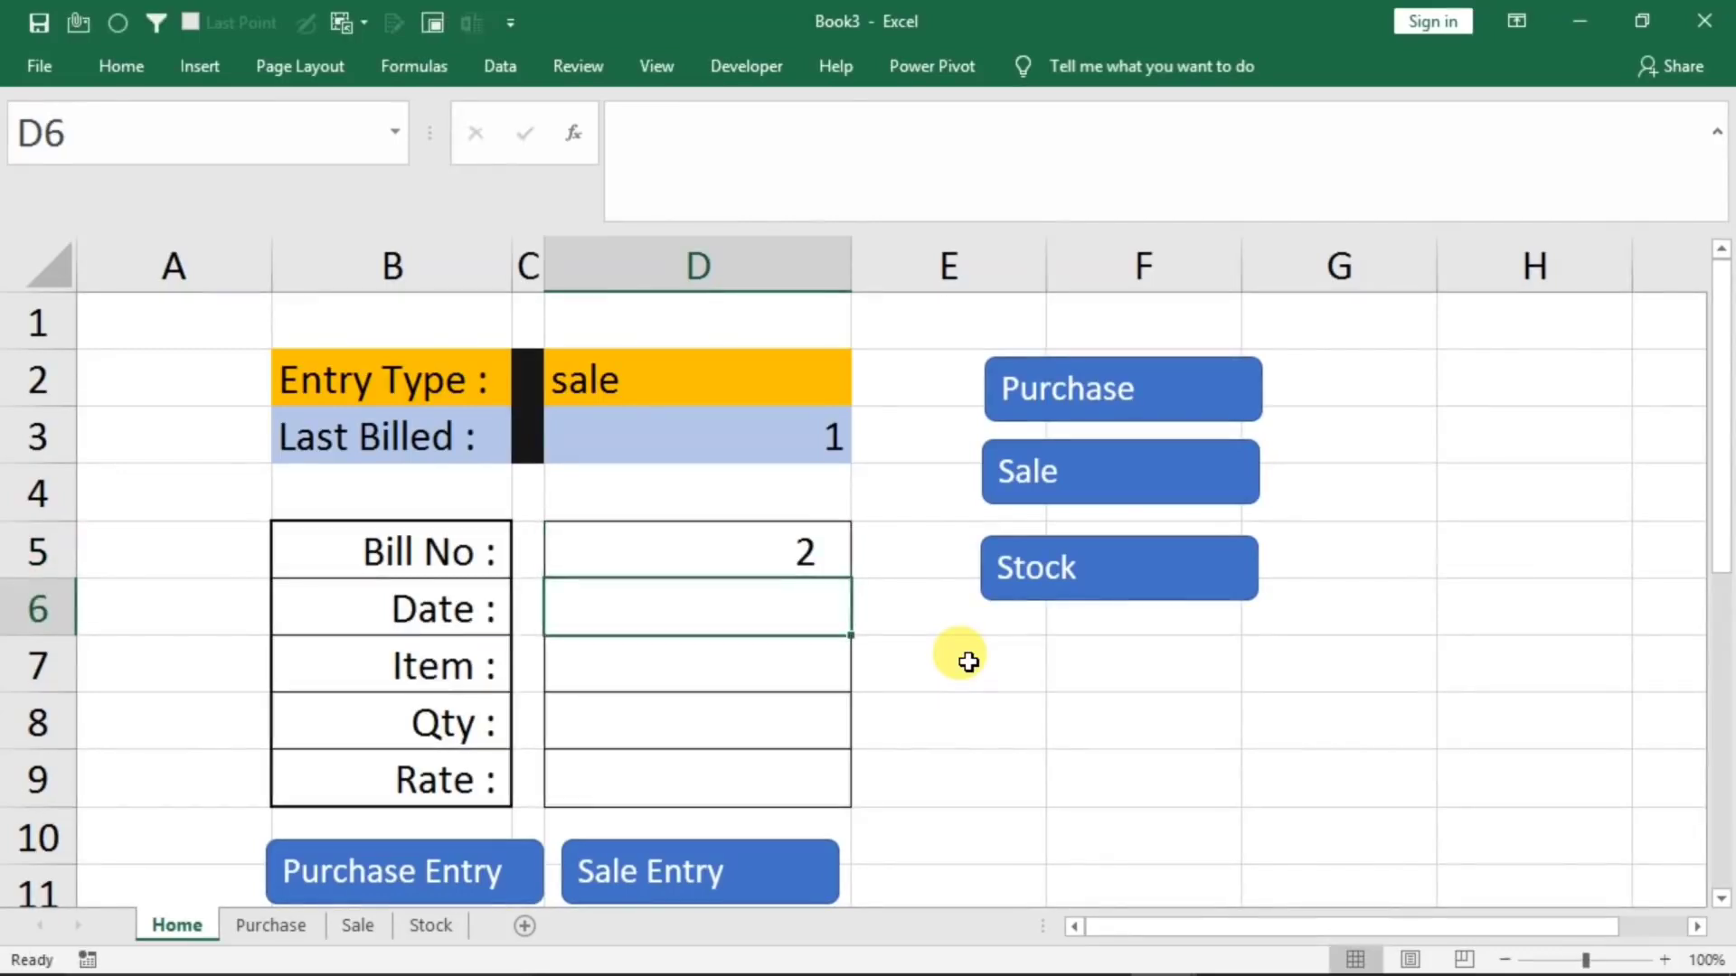
type("1/1/2020")
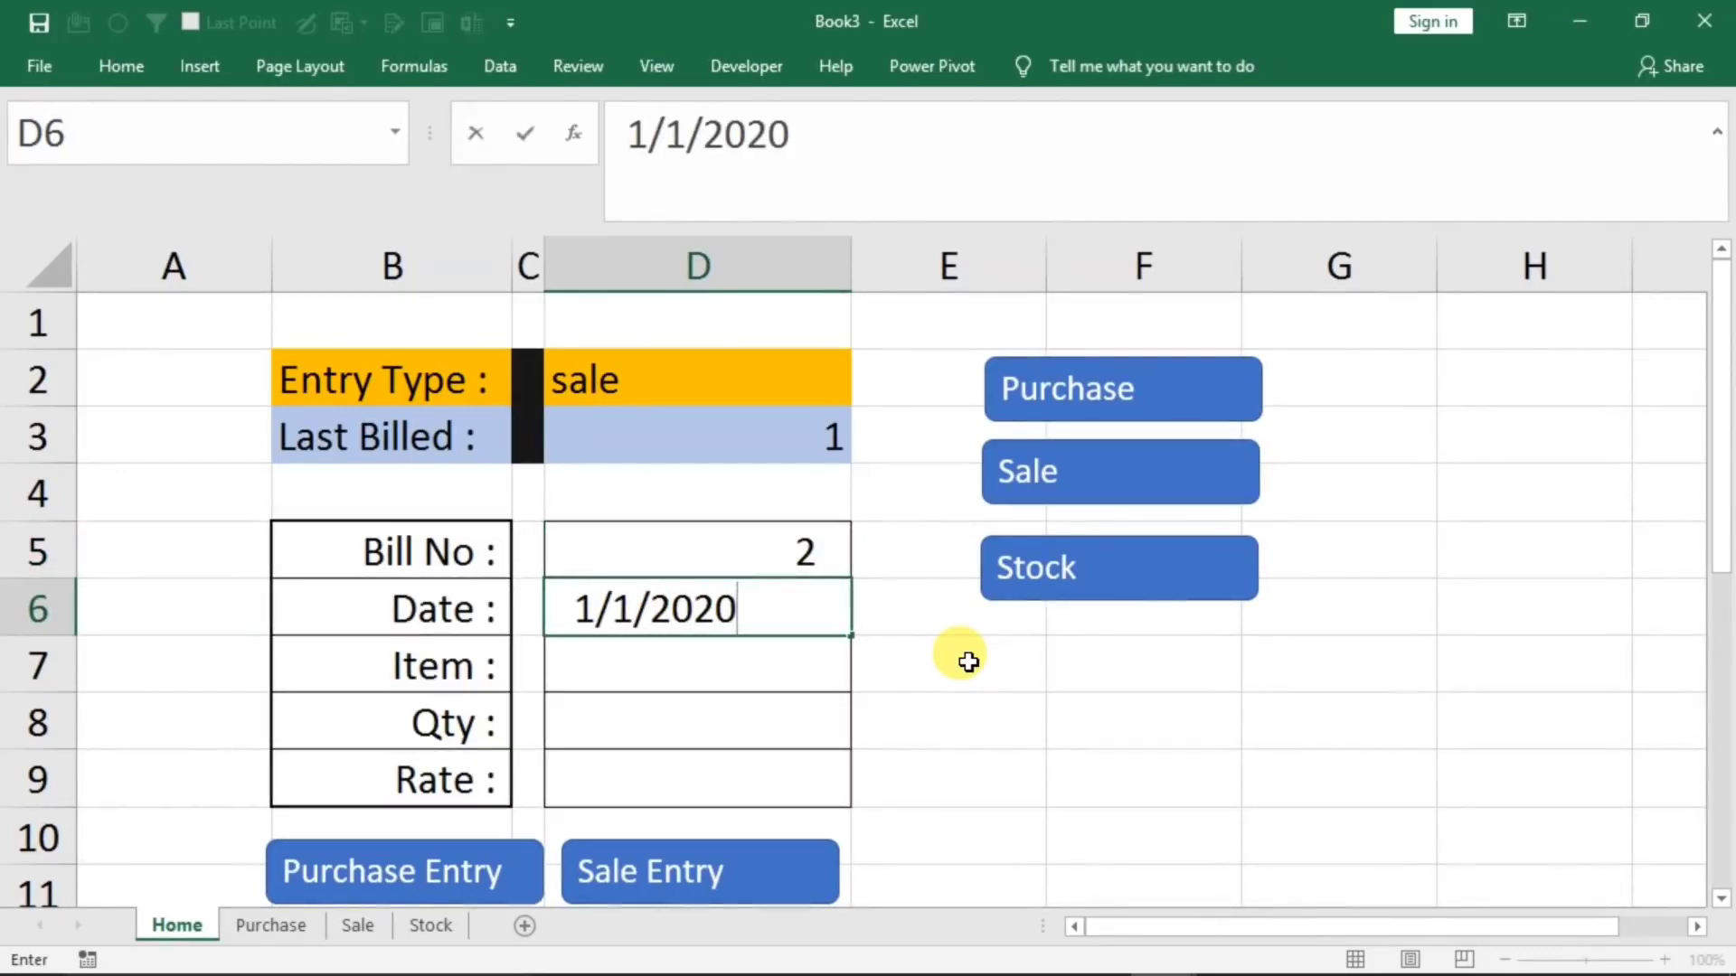
key("Return")
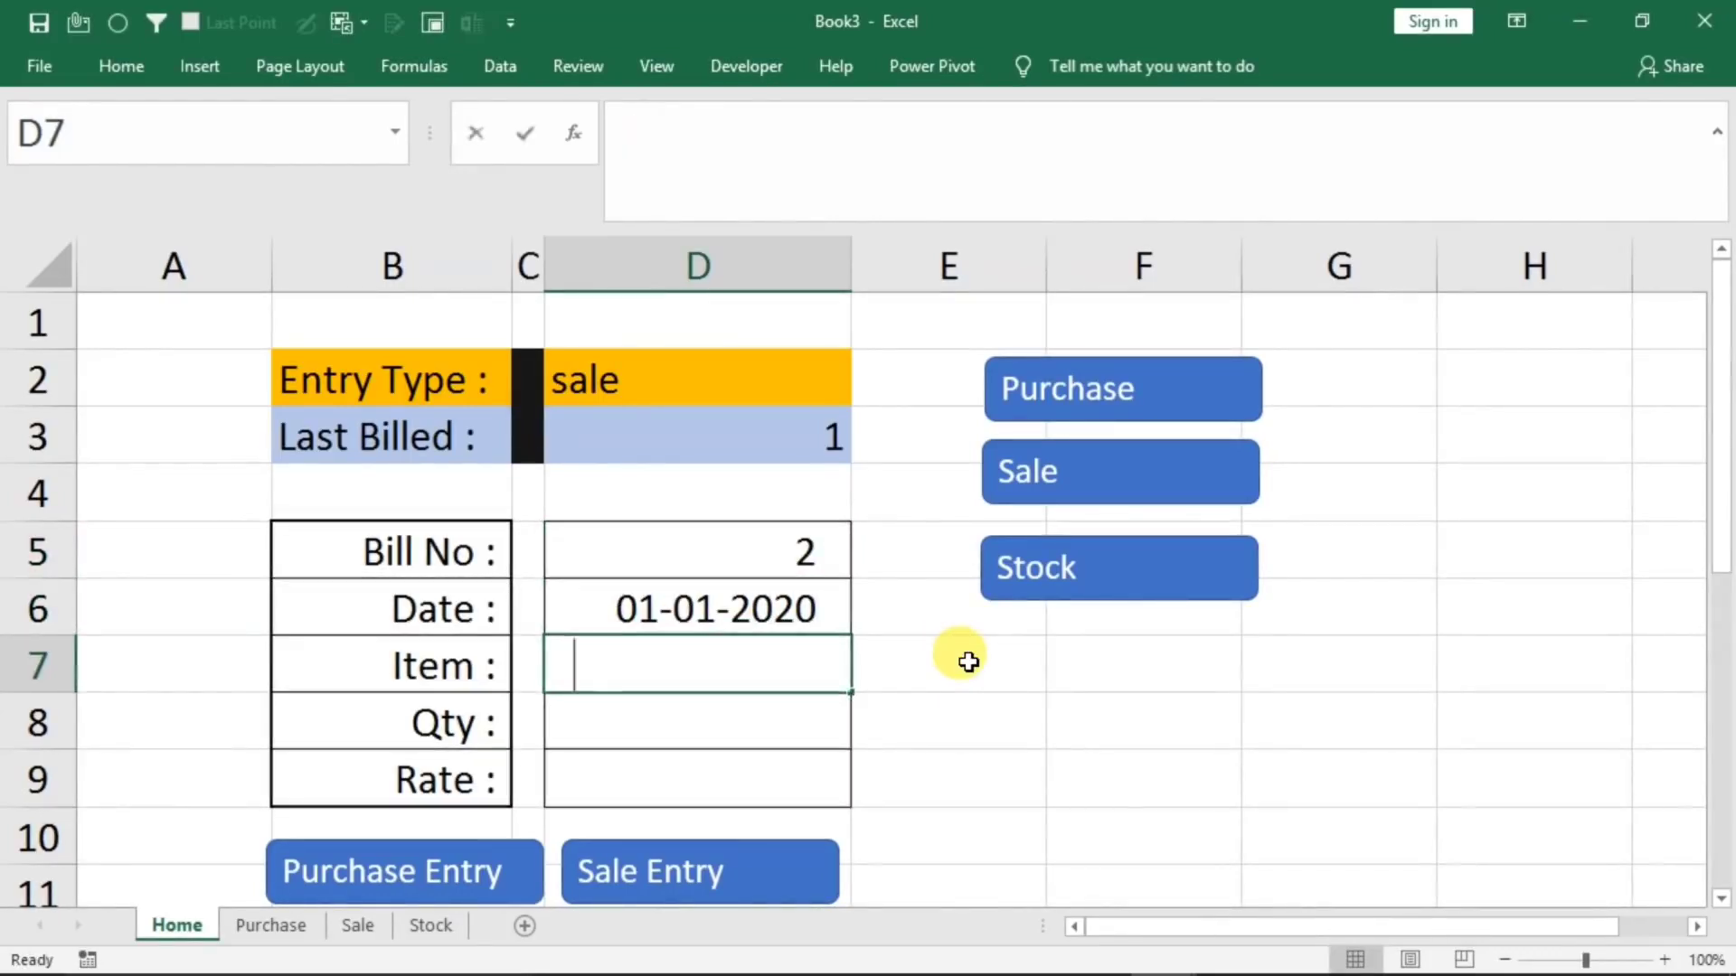
type("keyboard")
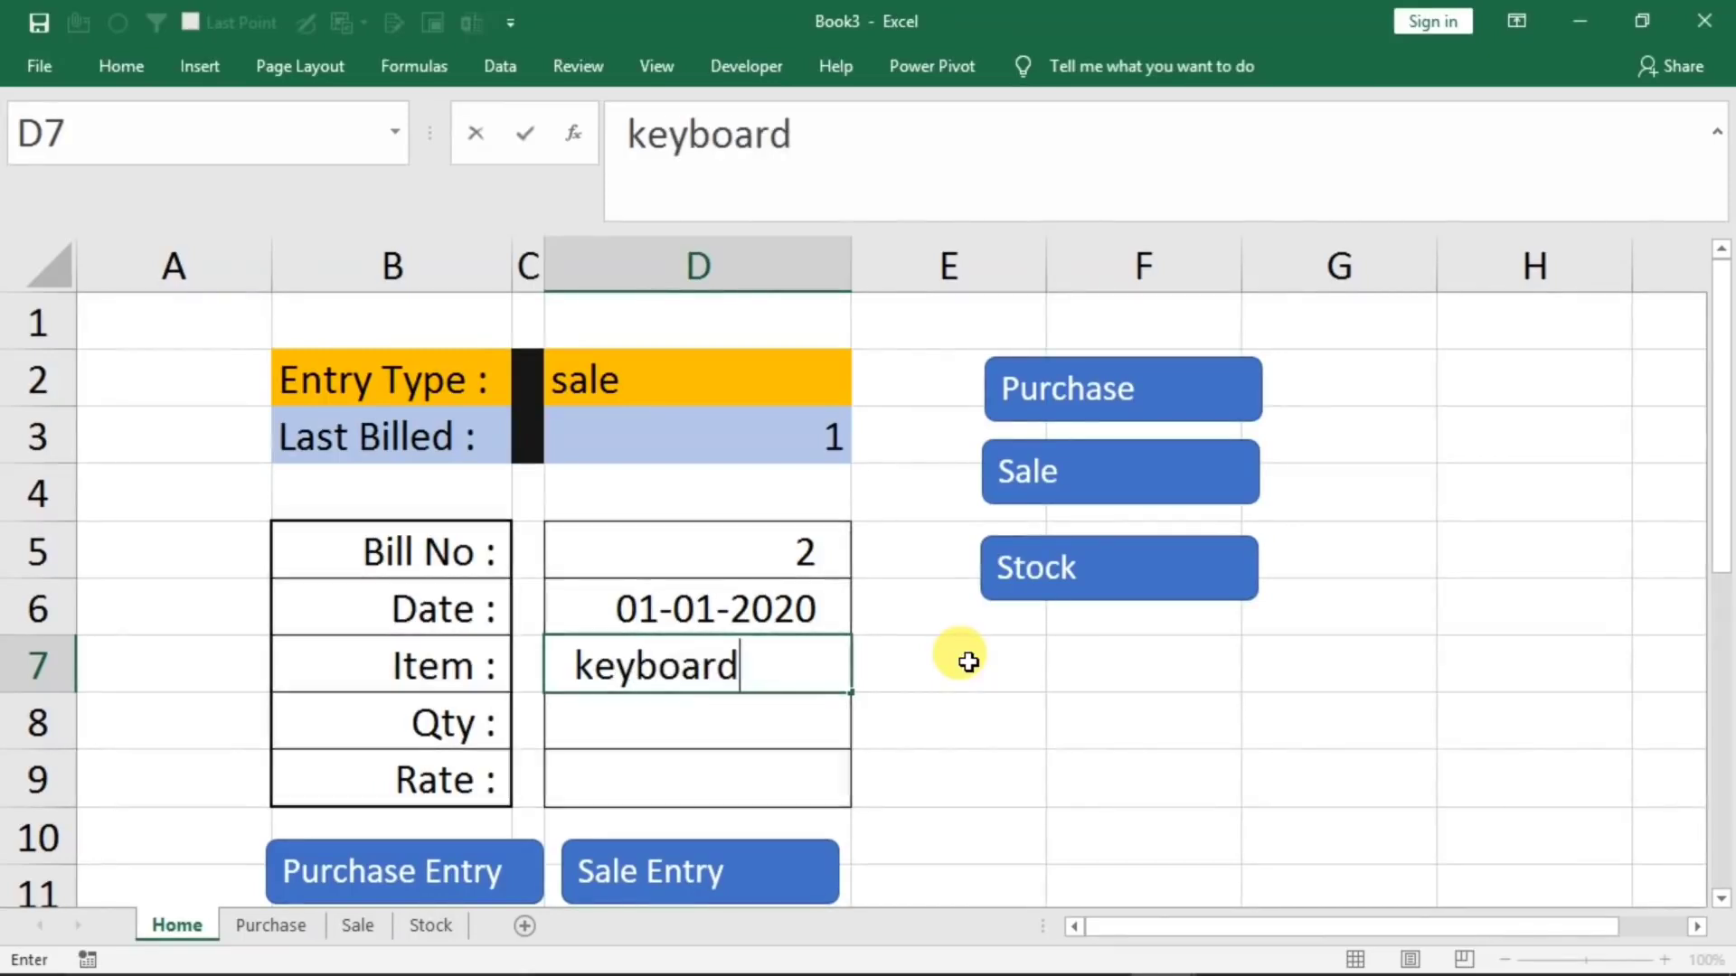
key("Return")
type("30")
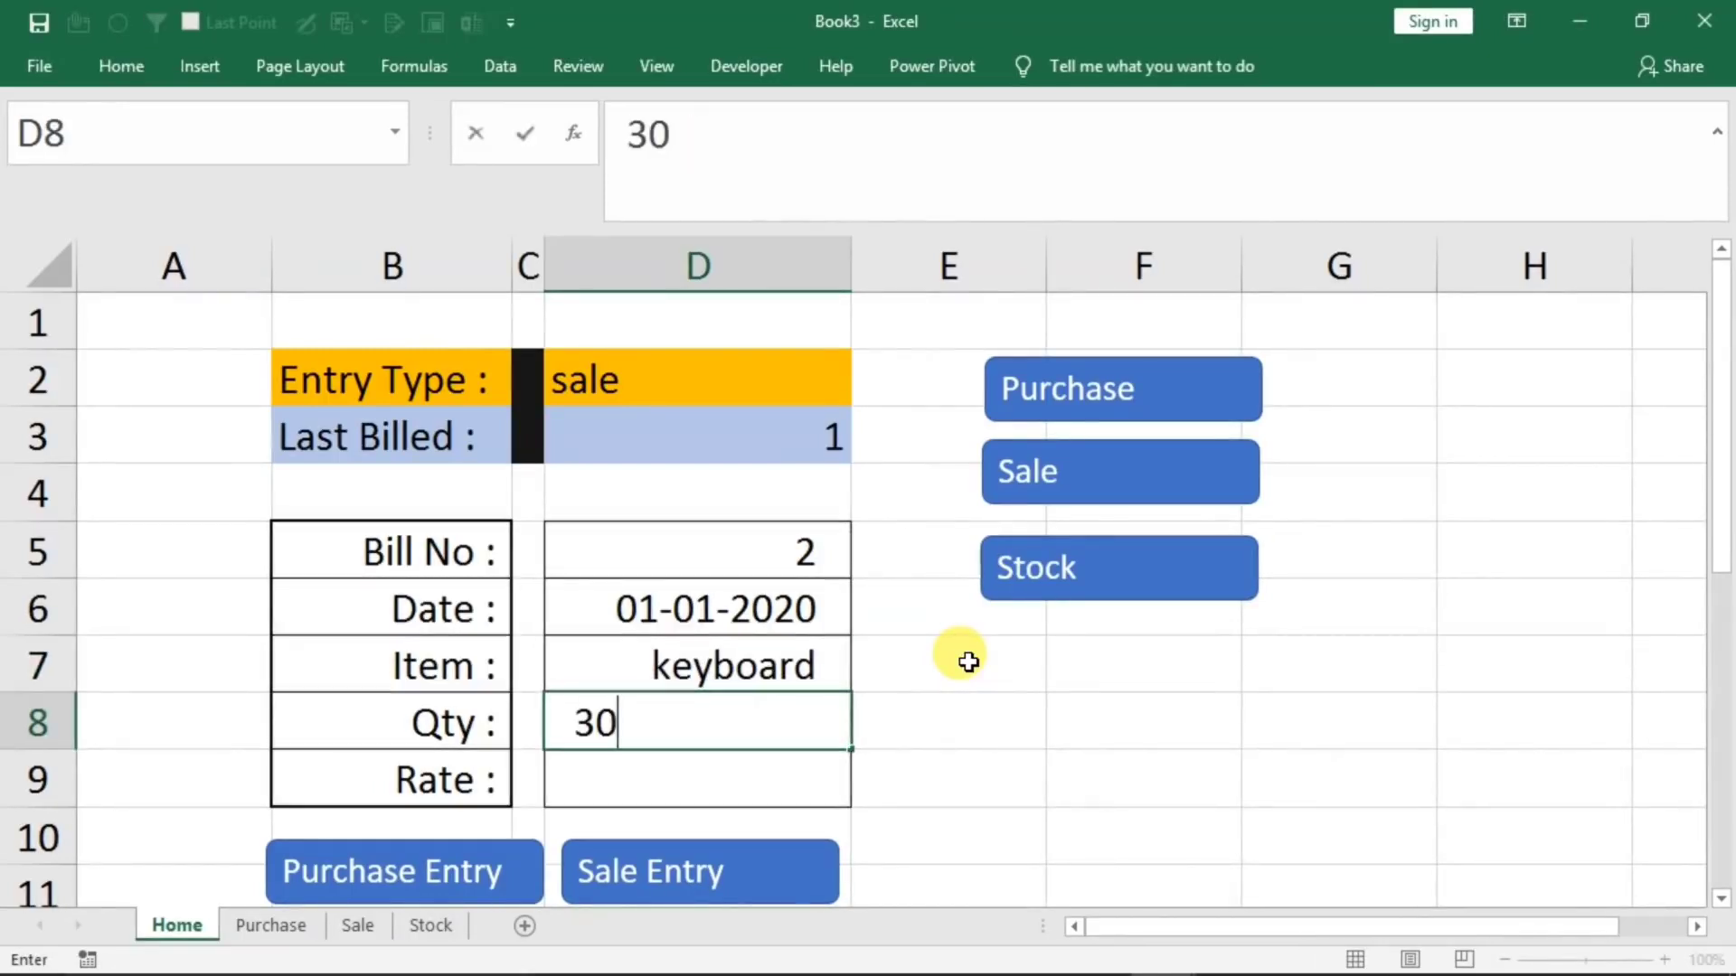
key("Return")
Set the keyboard quantity to 31 to test the insufficient-stock warning
key("Up")
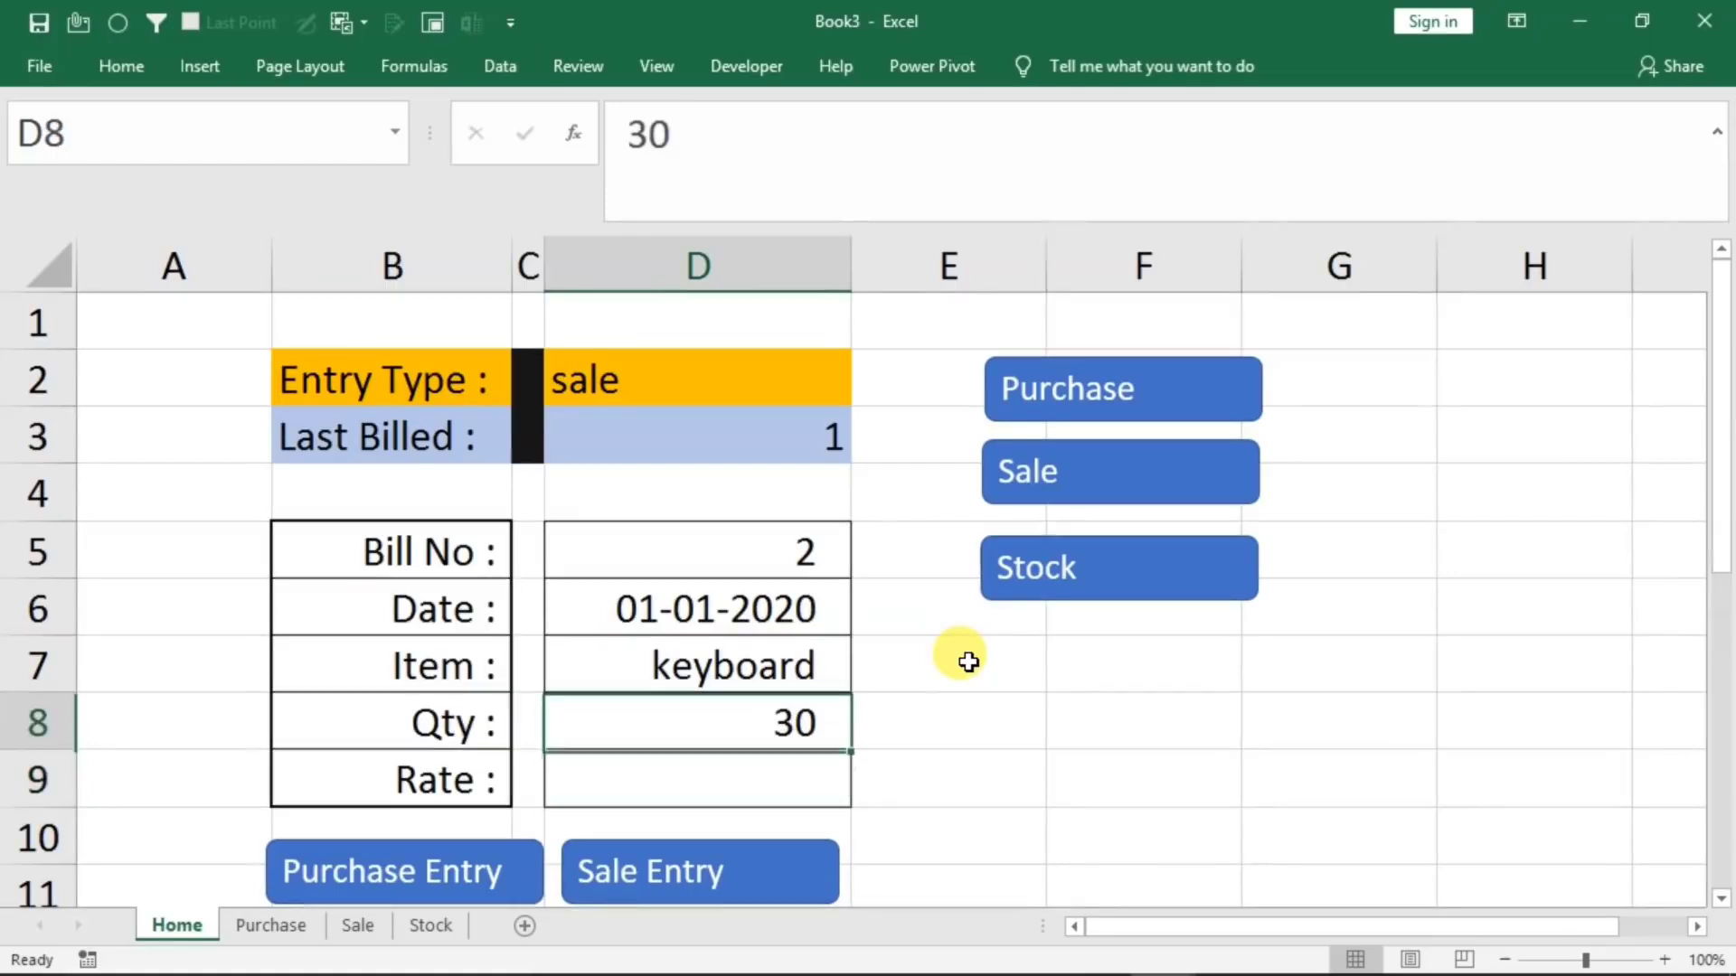
type("31")
key("Return")
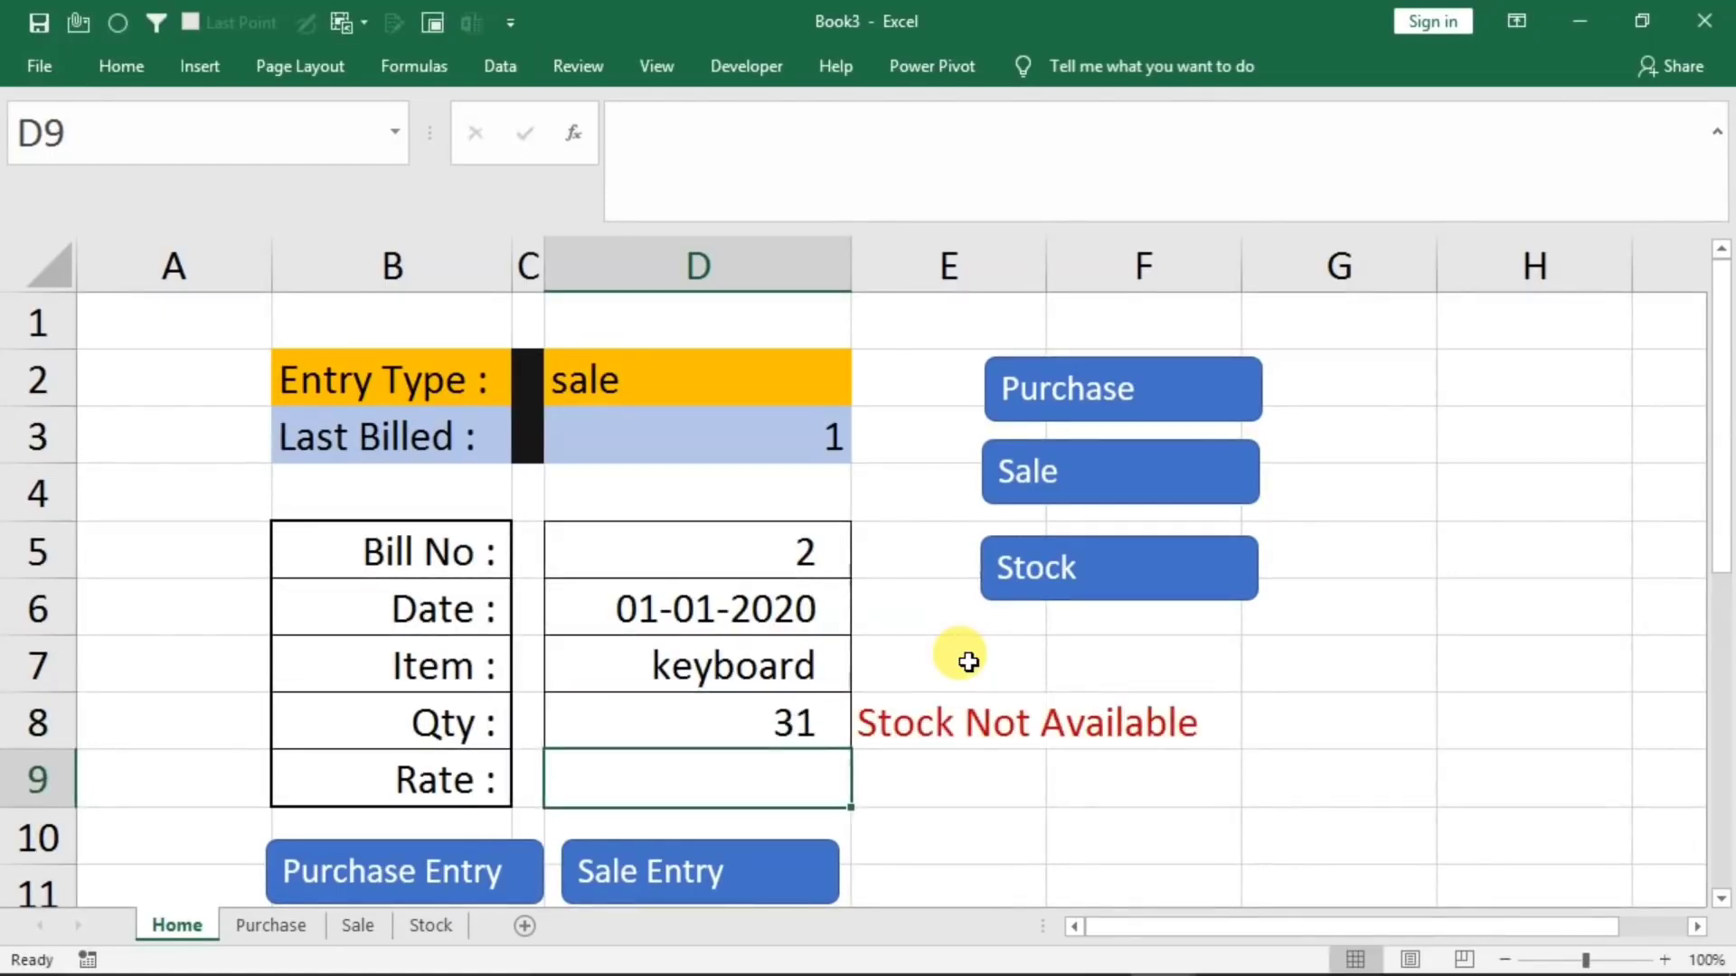
Set the quantity to 20 and the rate to 210, and submit the form as a sale entry
key("Up")
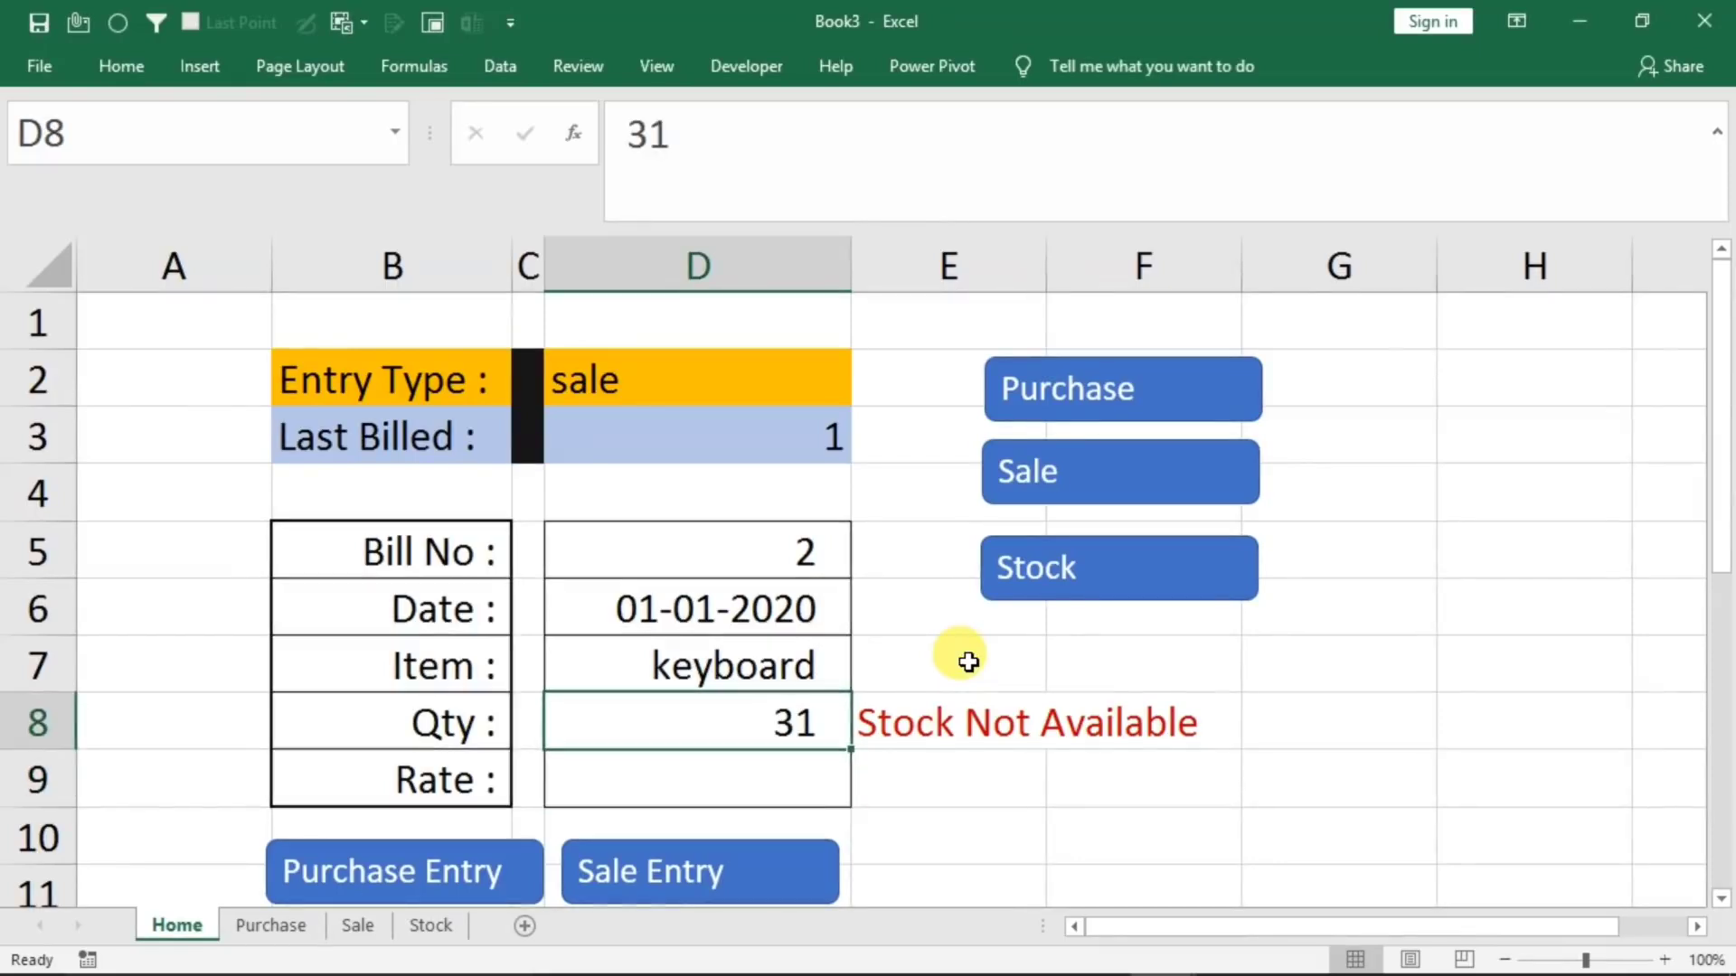
type("20")
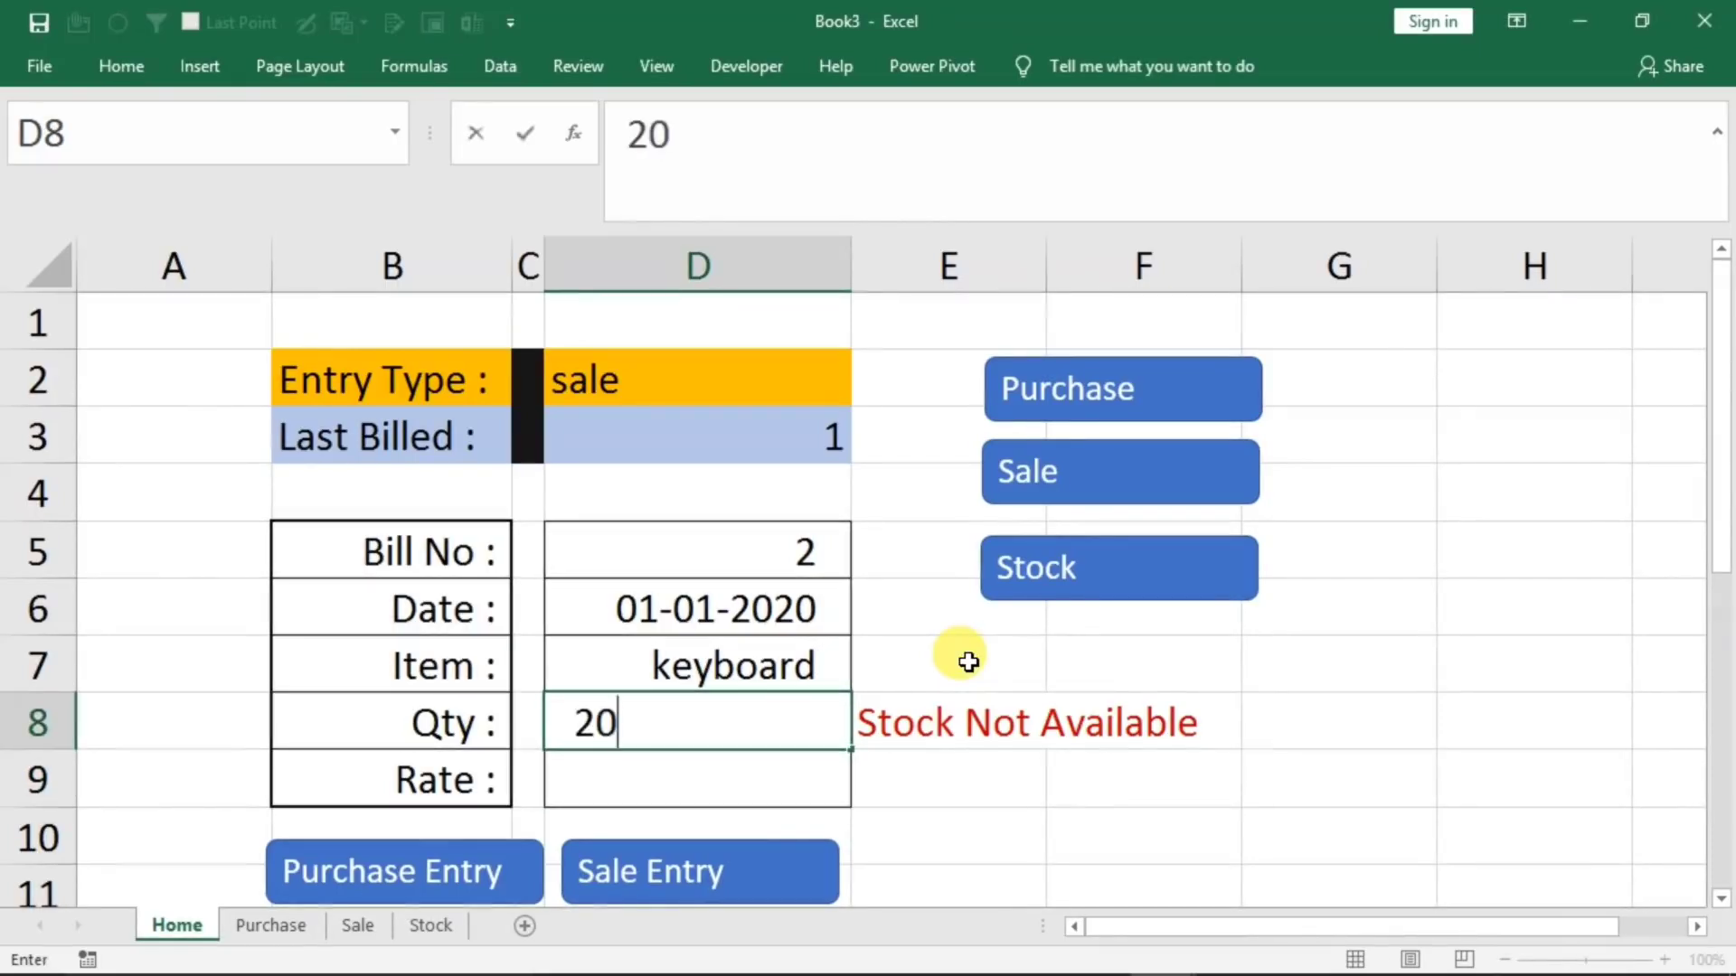
key("Return")
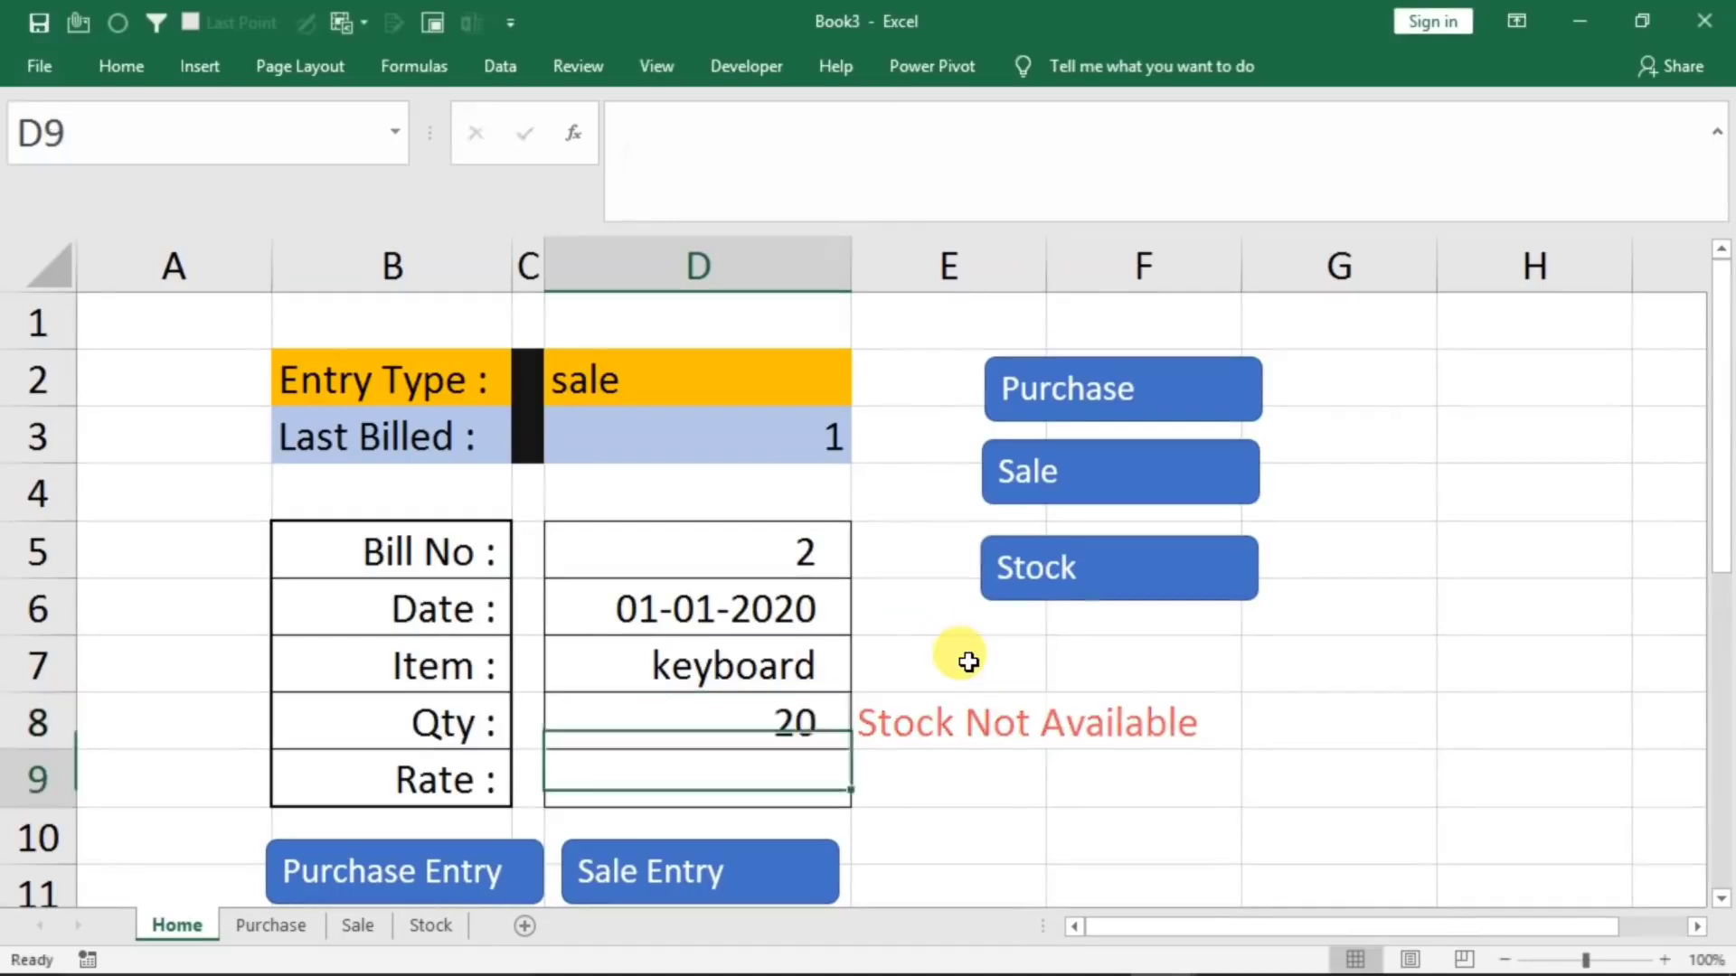
type("210")
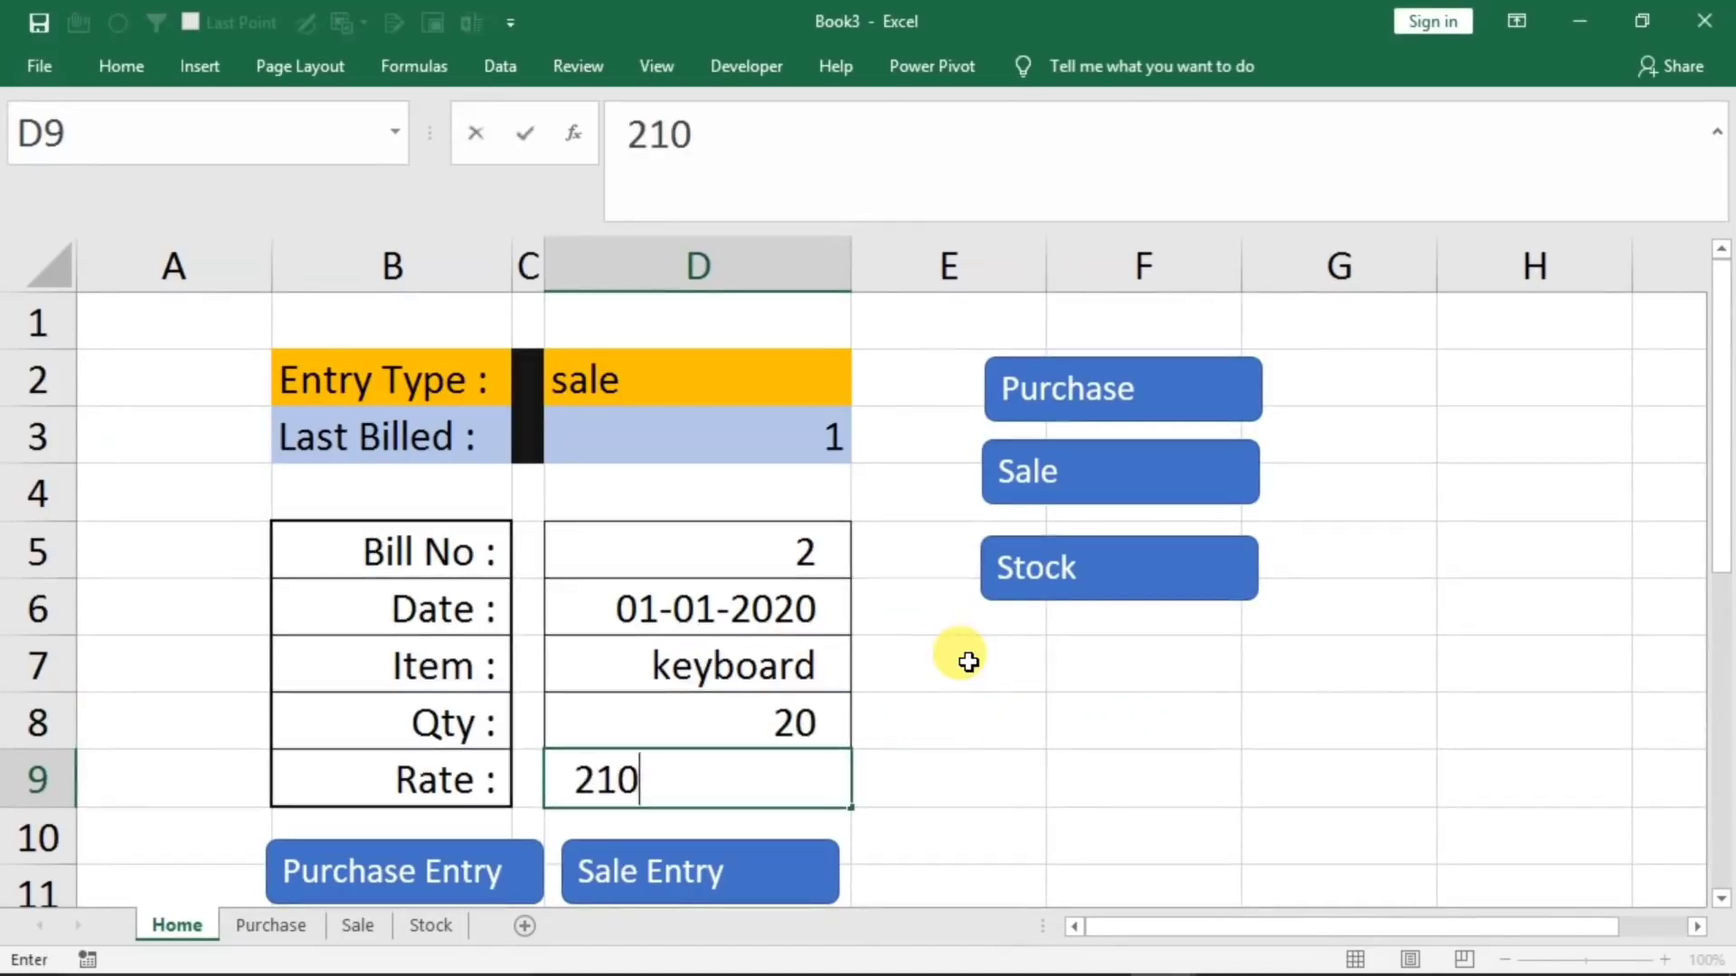
left_click(755, 881)
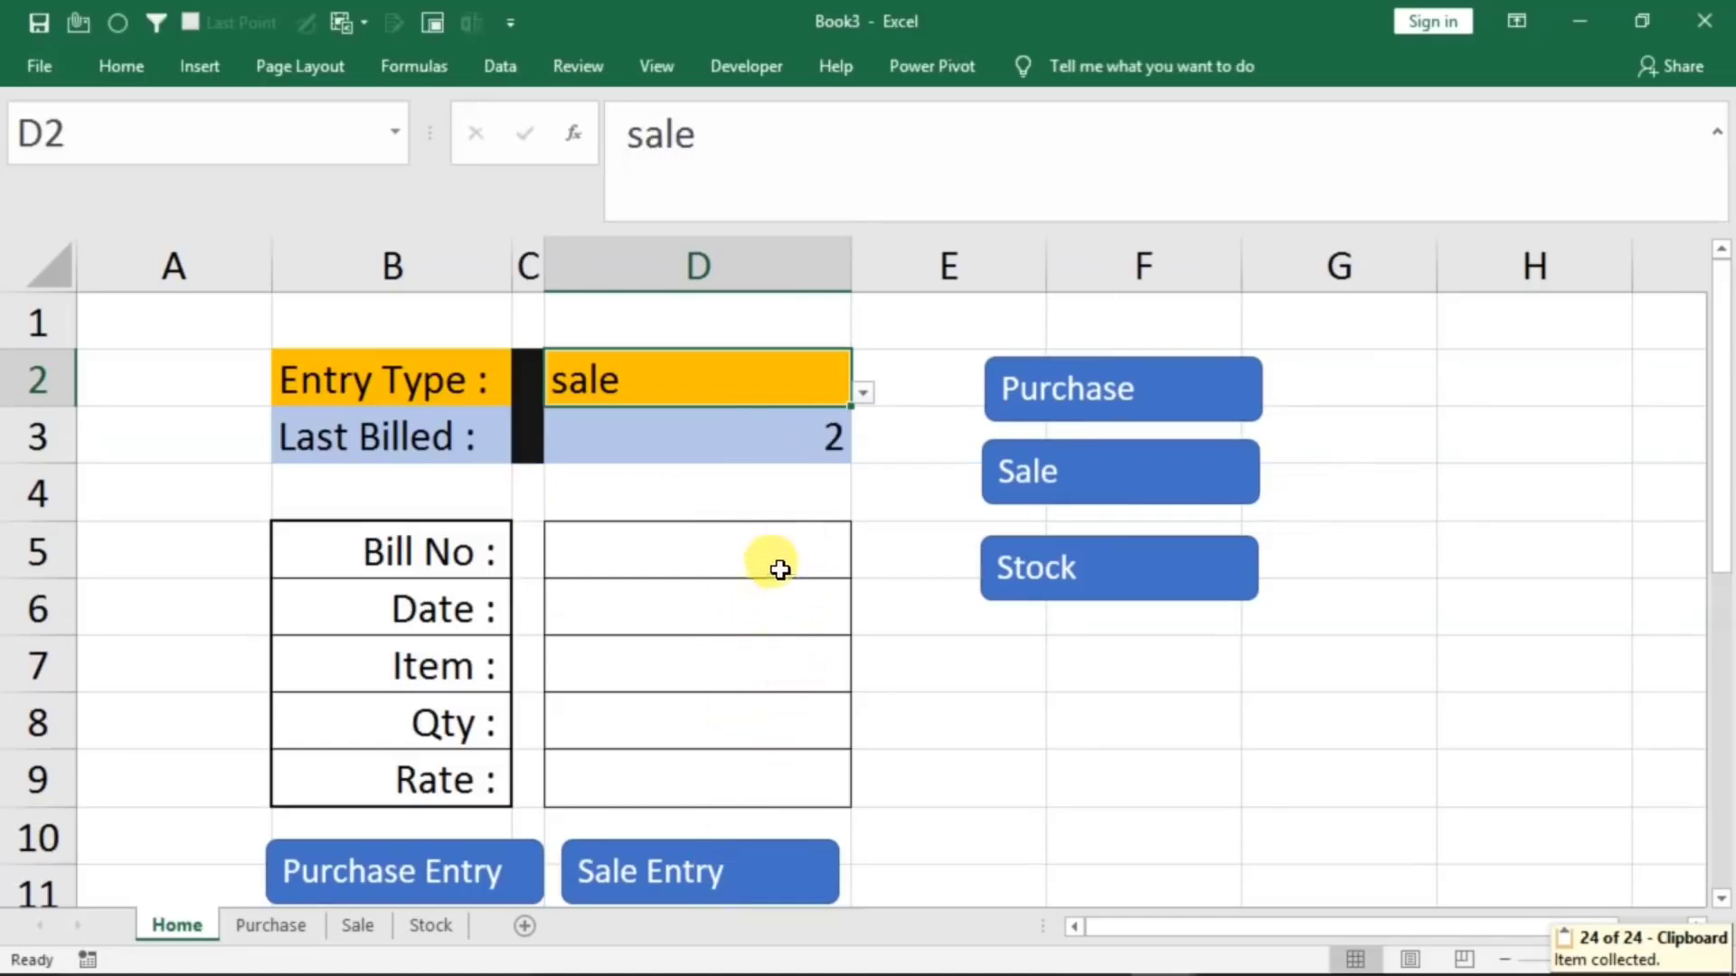
Widen column D on the Sale sheet to fit the item names and check the quantities on the Stock sheet
left_click(348, 925)
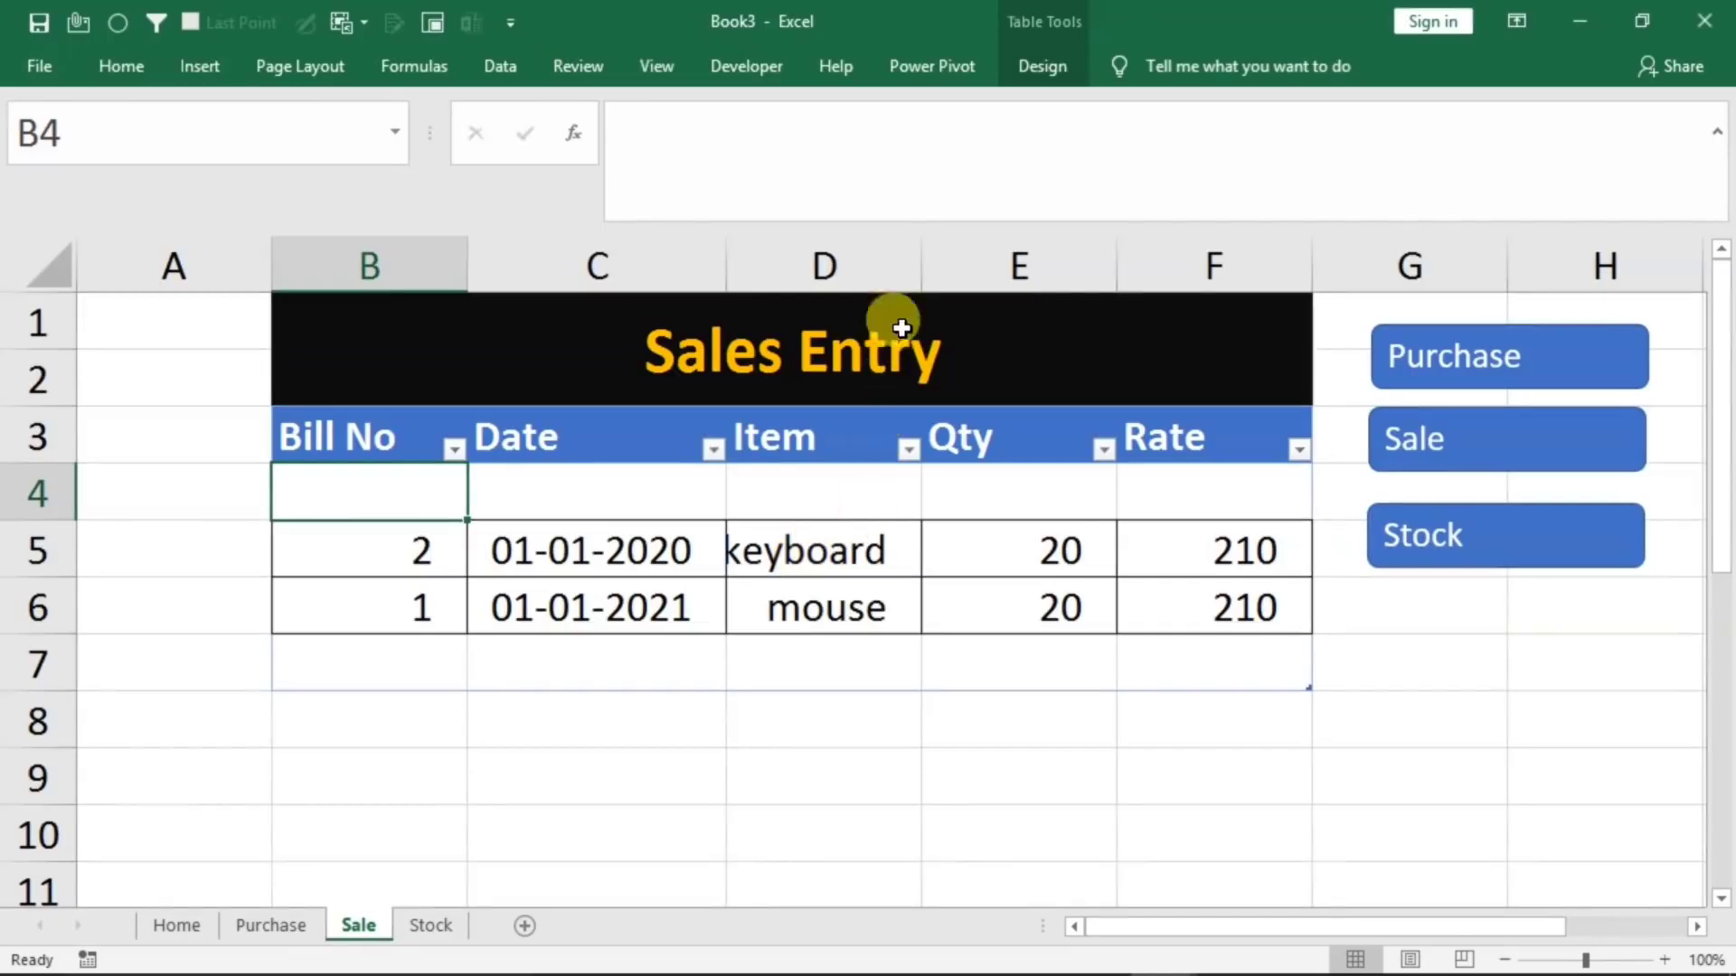
left_click_drag(921, 258, 963, 257)
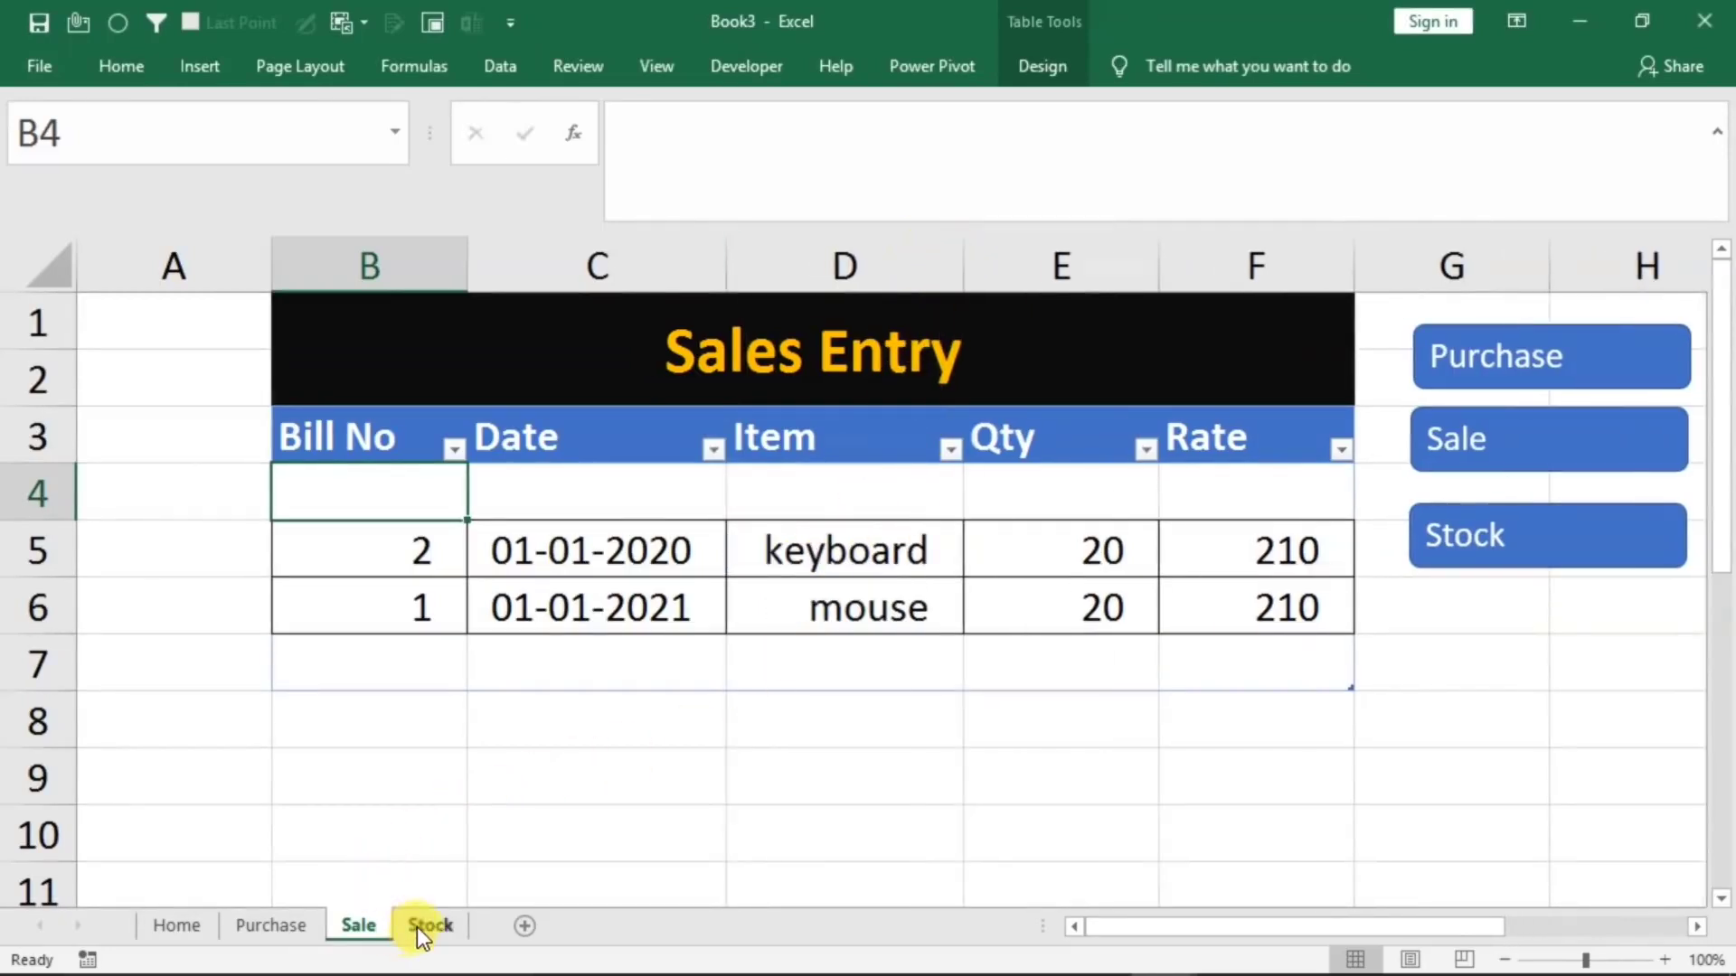
left_click(421, 931)
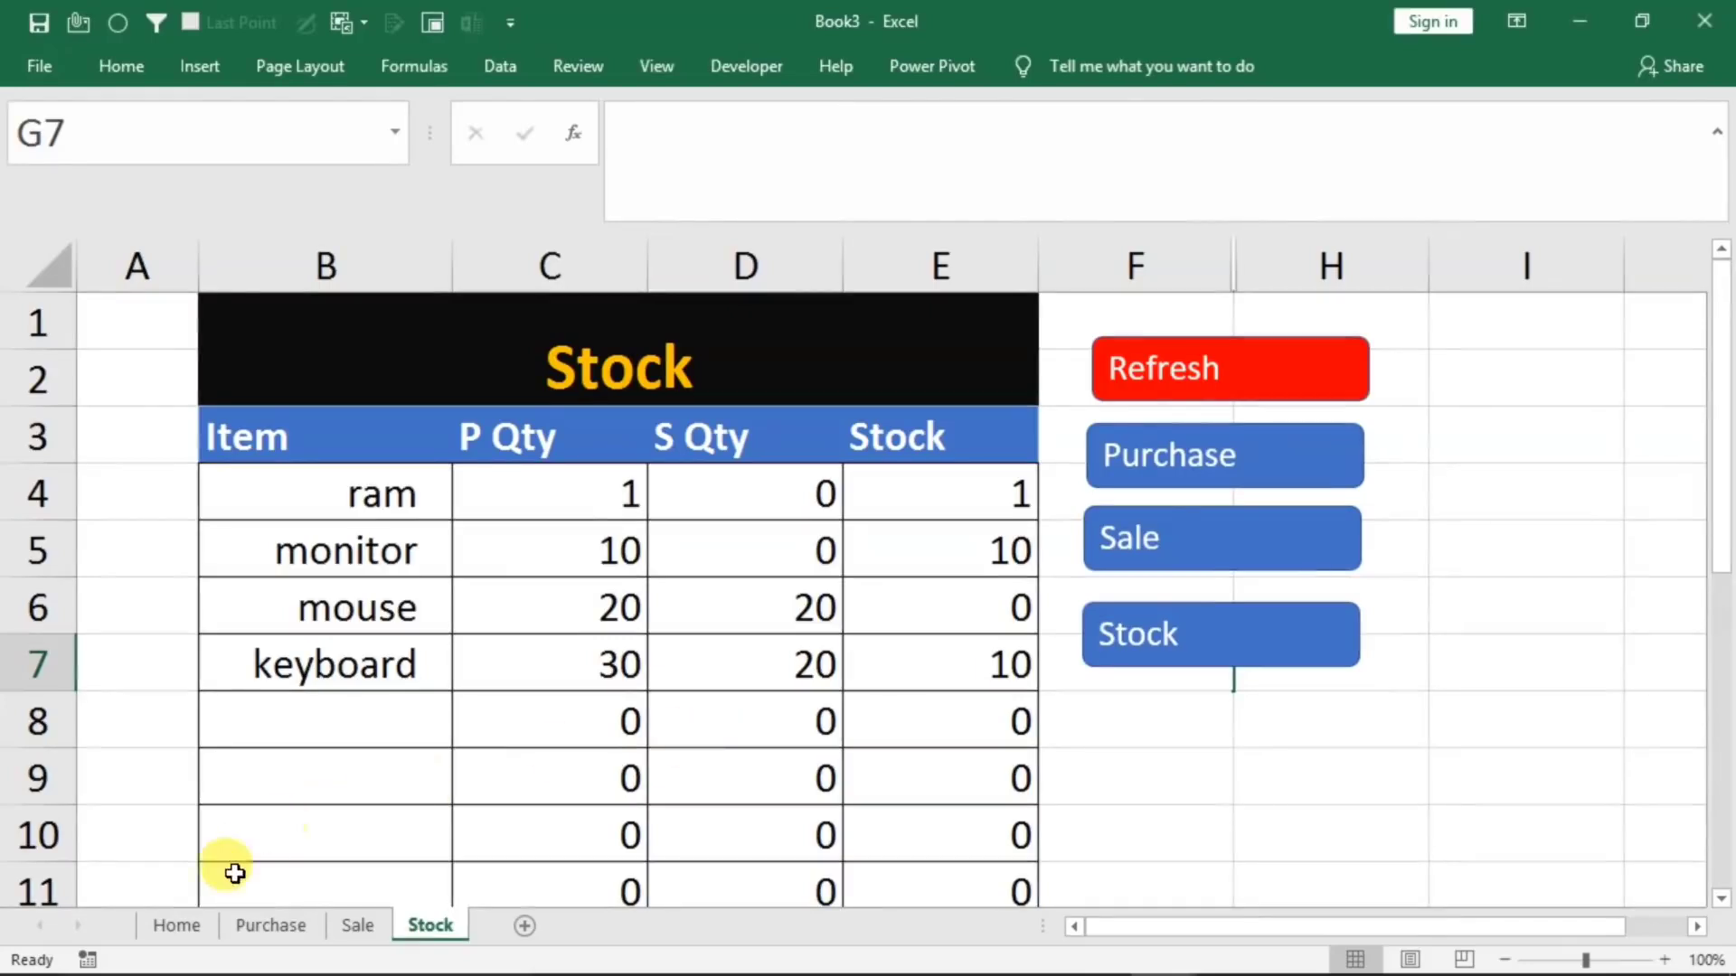
Fill the Home sale form with bill number 3, date 1/1/2020, item keyboard and quantity 12, and look at the Purchase sheet before returning
left_click(177, 931)
left_click(620, 546)
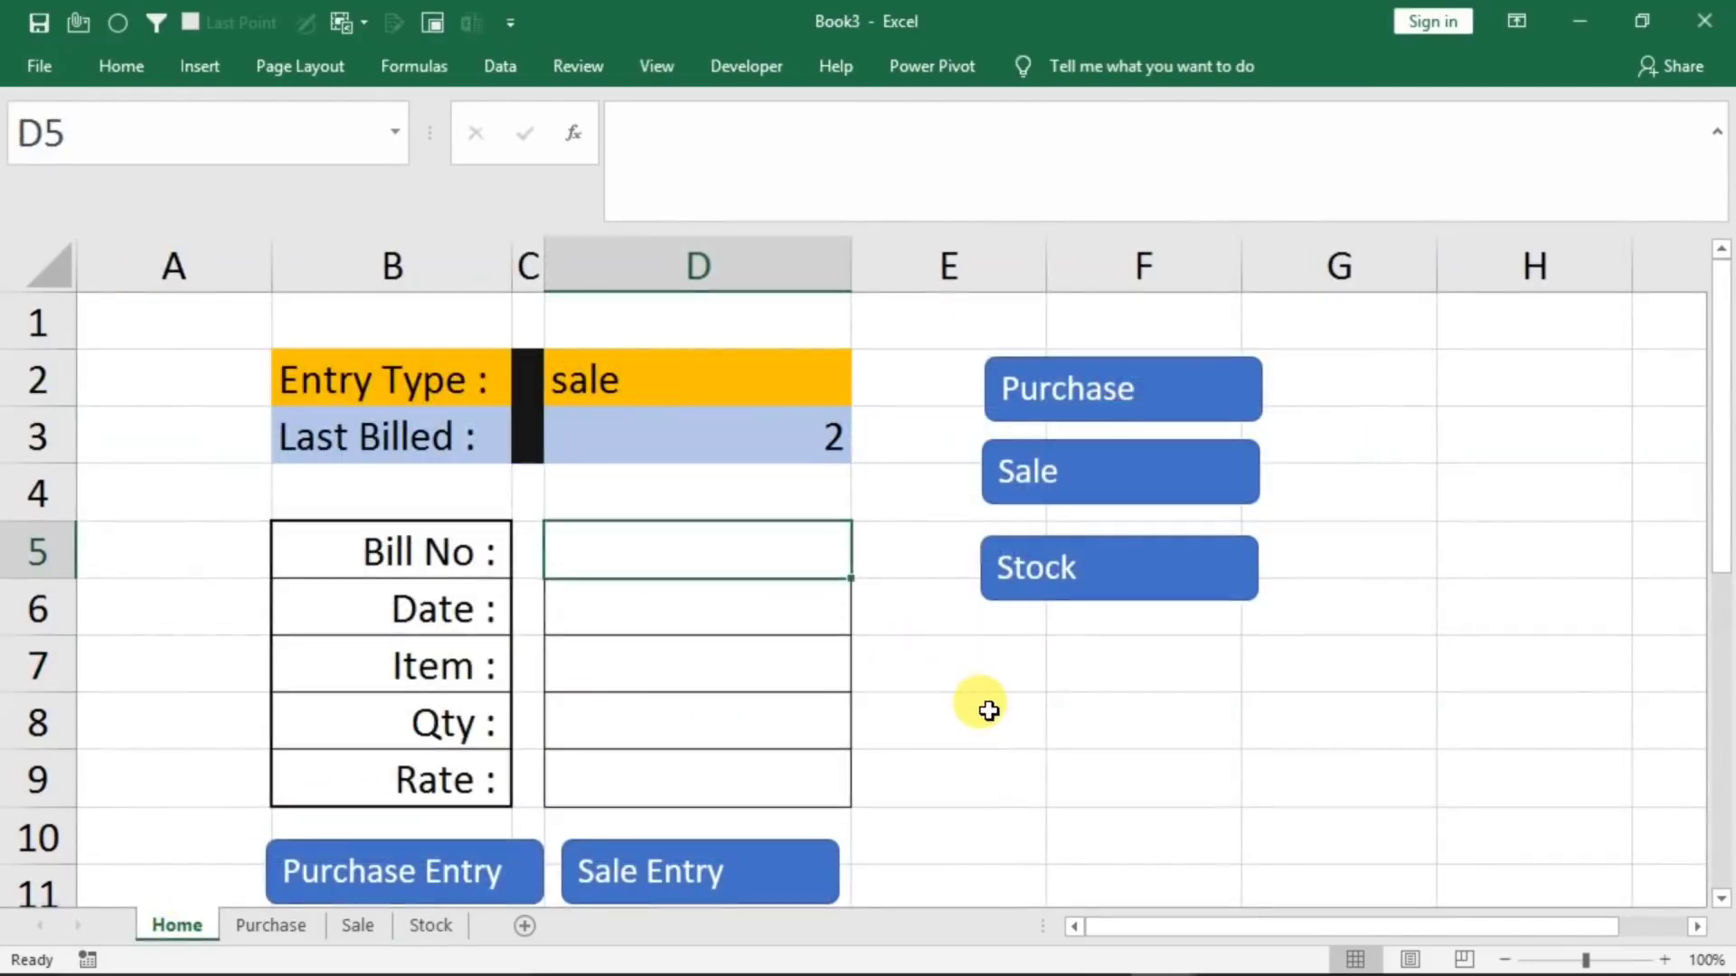
type("3")
key("Return")
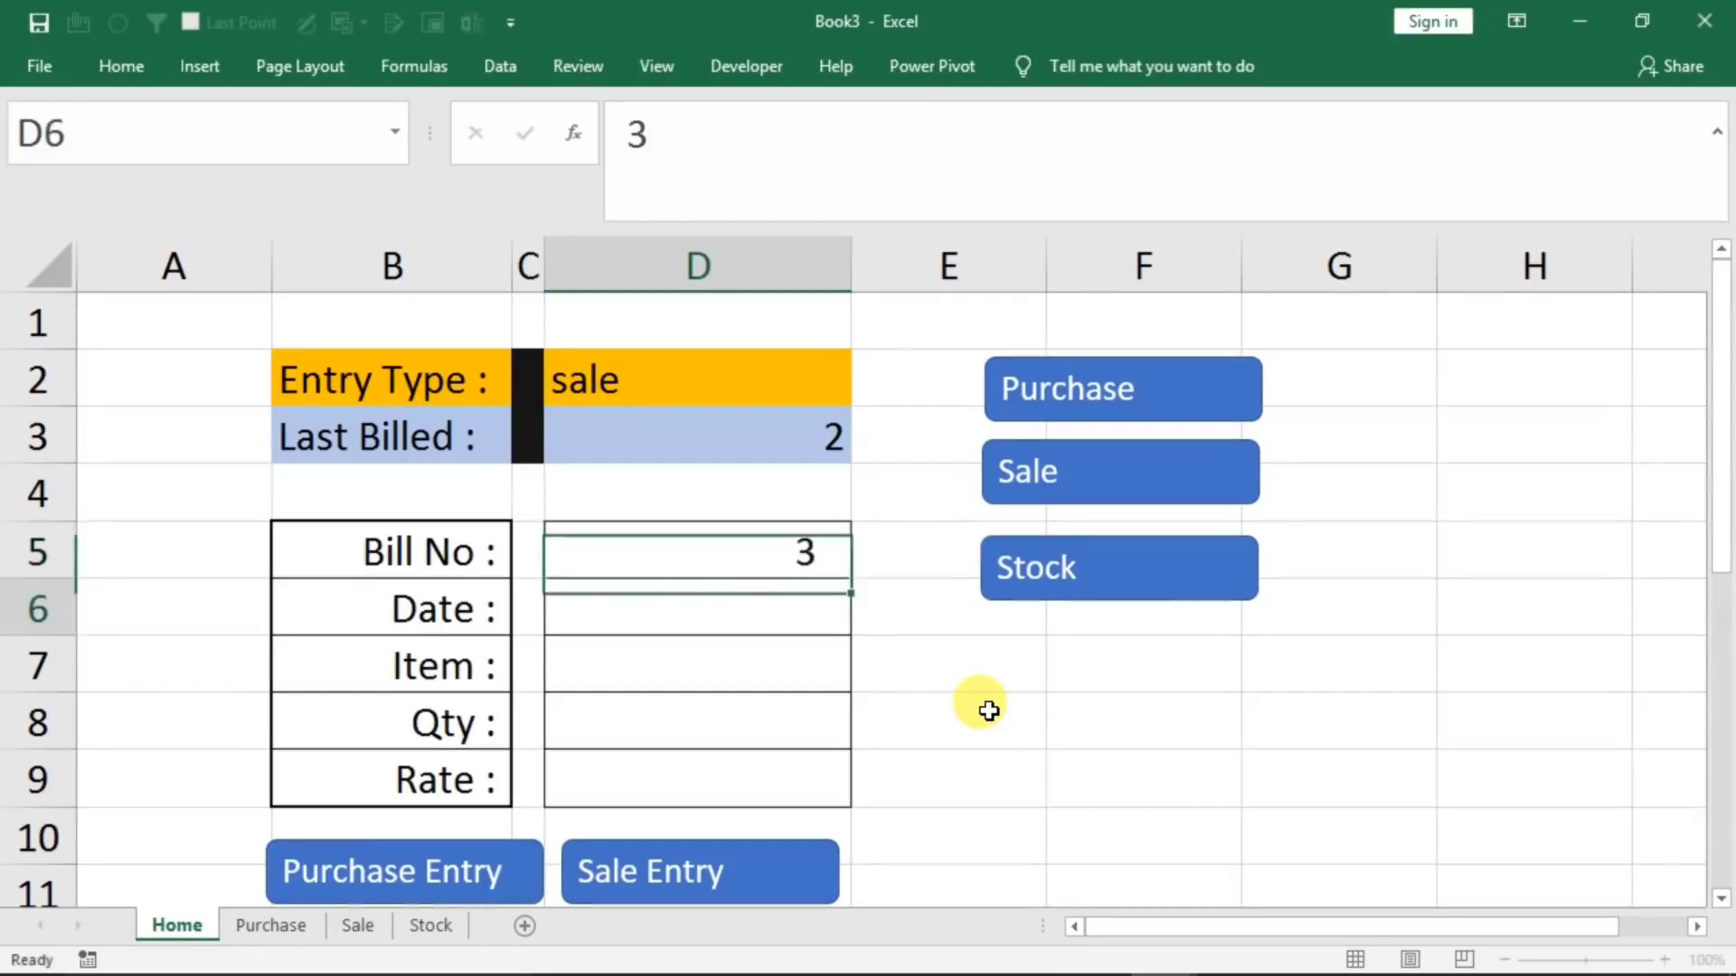
type("1/1/2020")
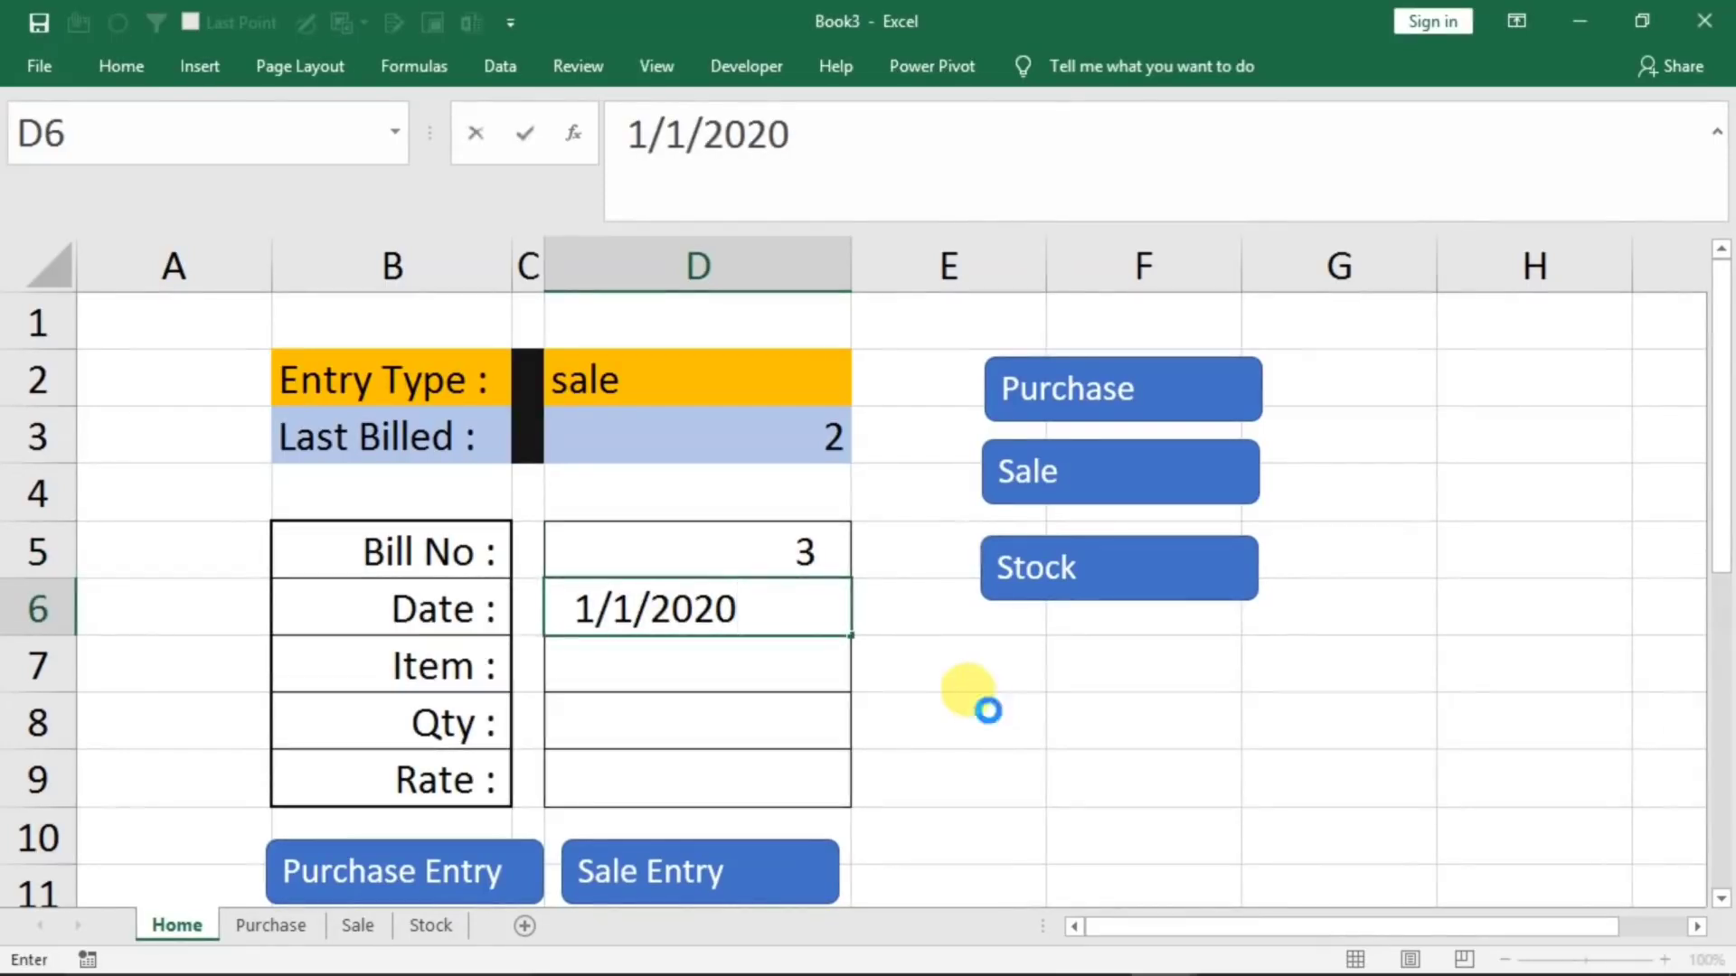
key("Return")
type("key")
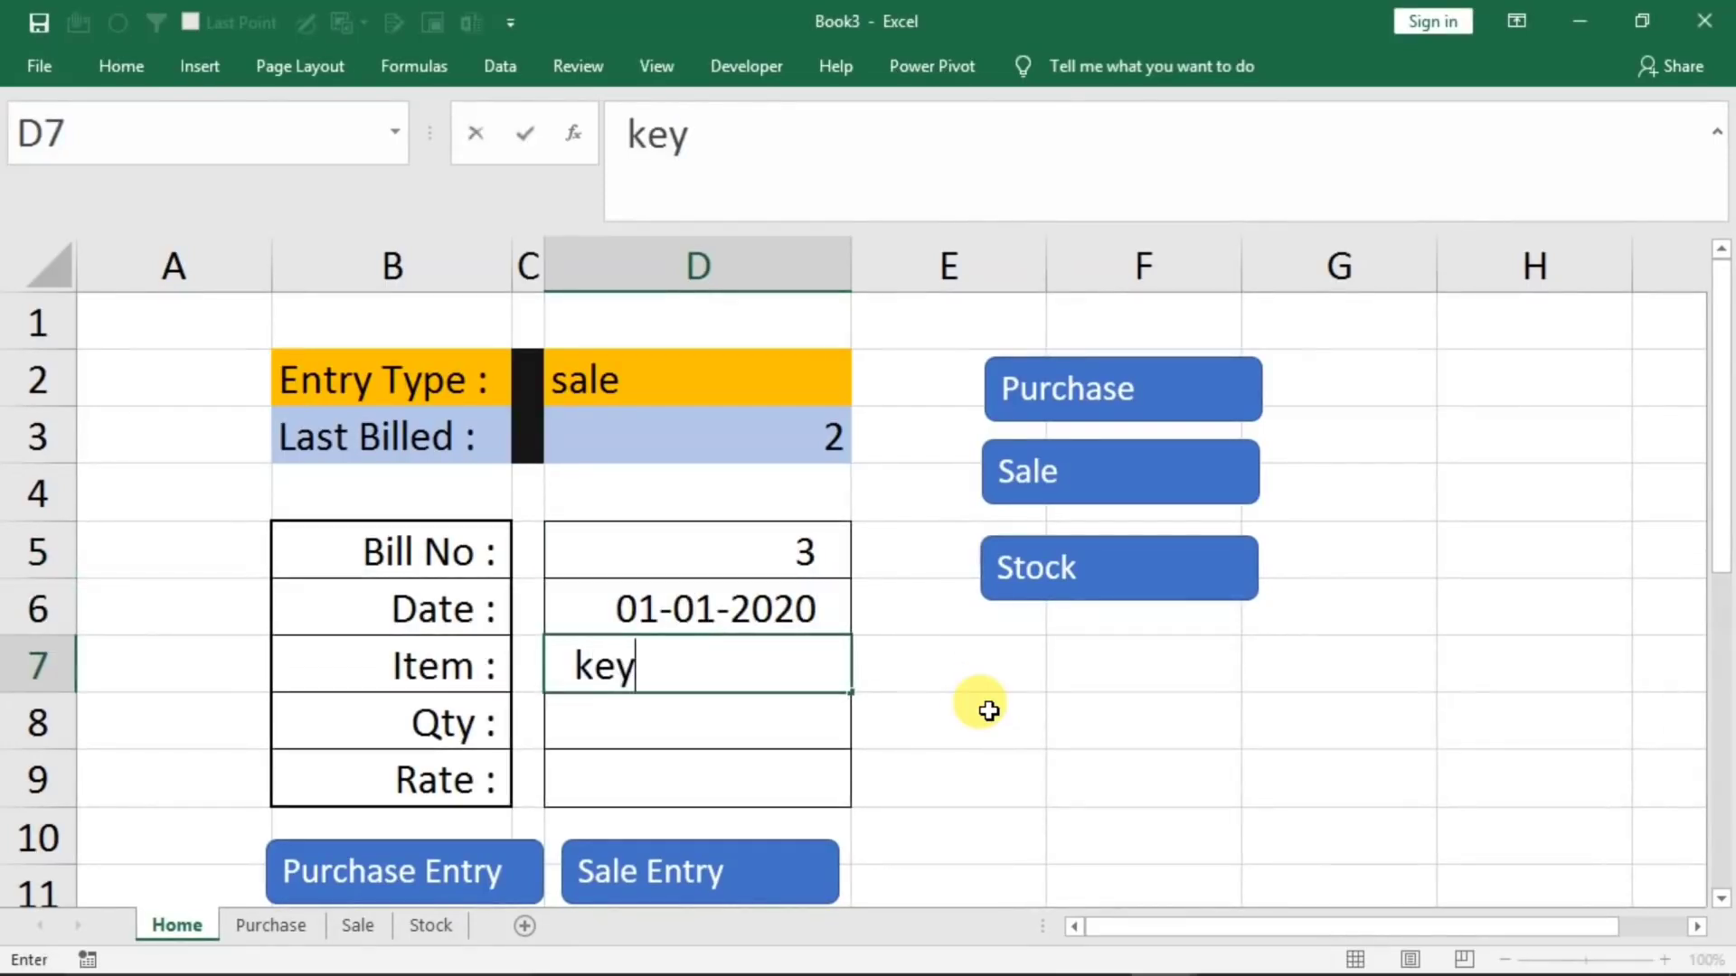
type("board")
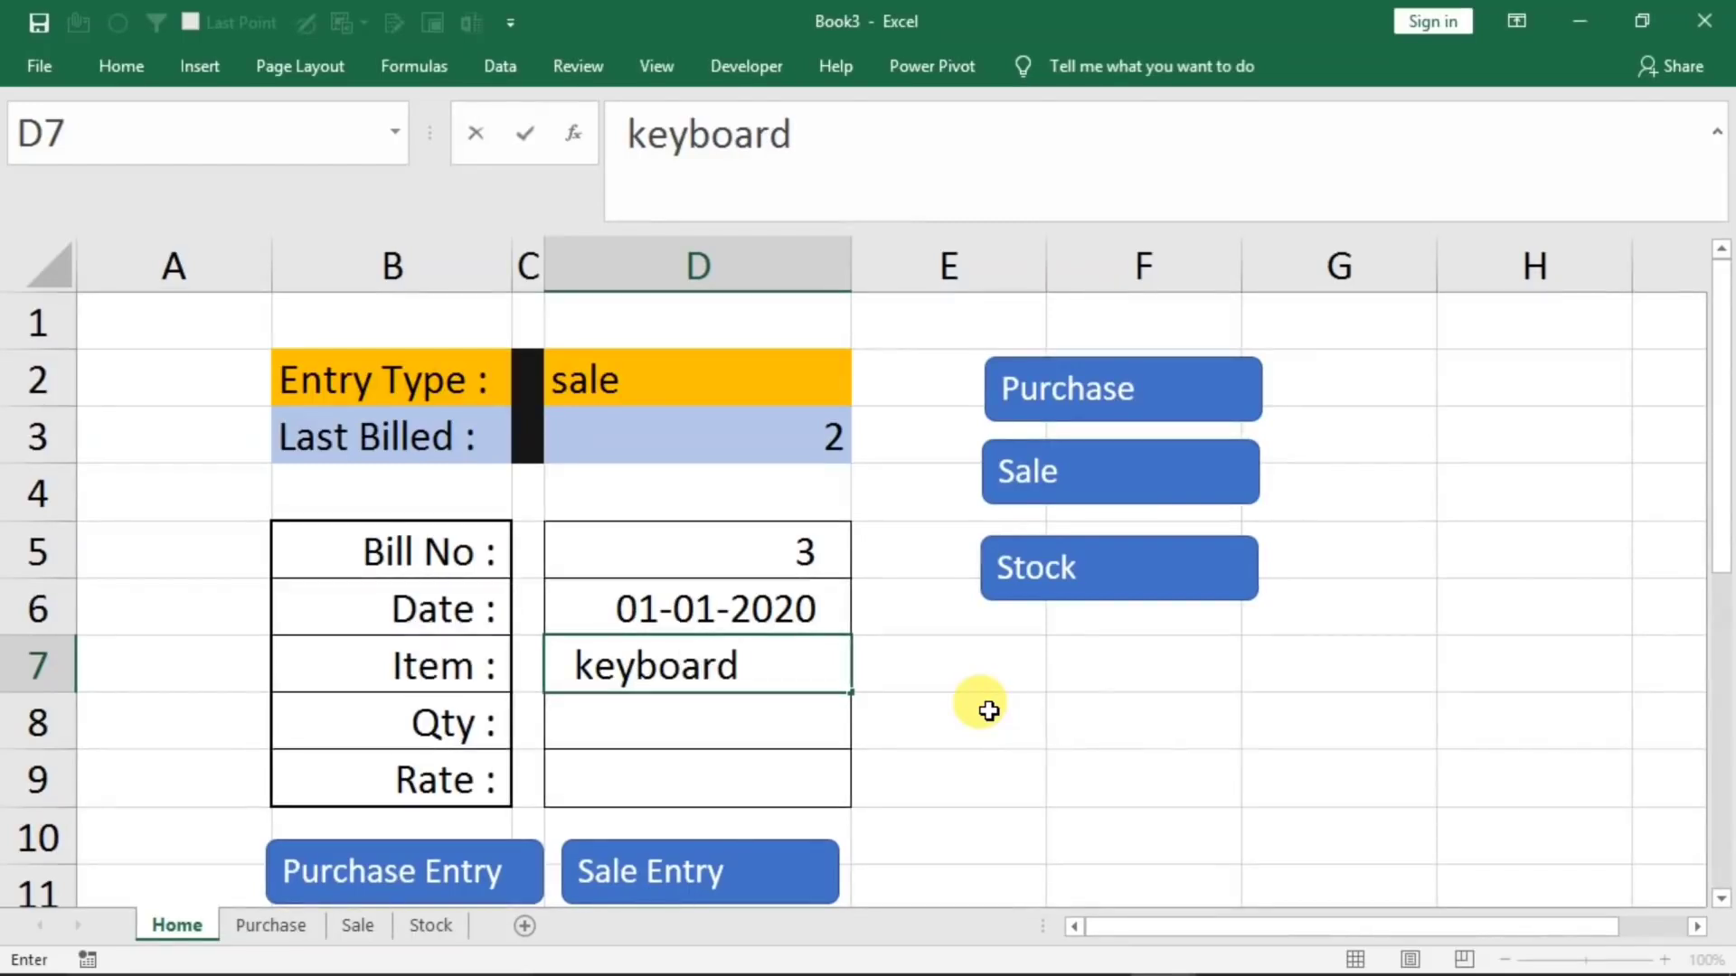
key("Return")
type("12")
key("Return")
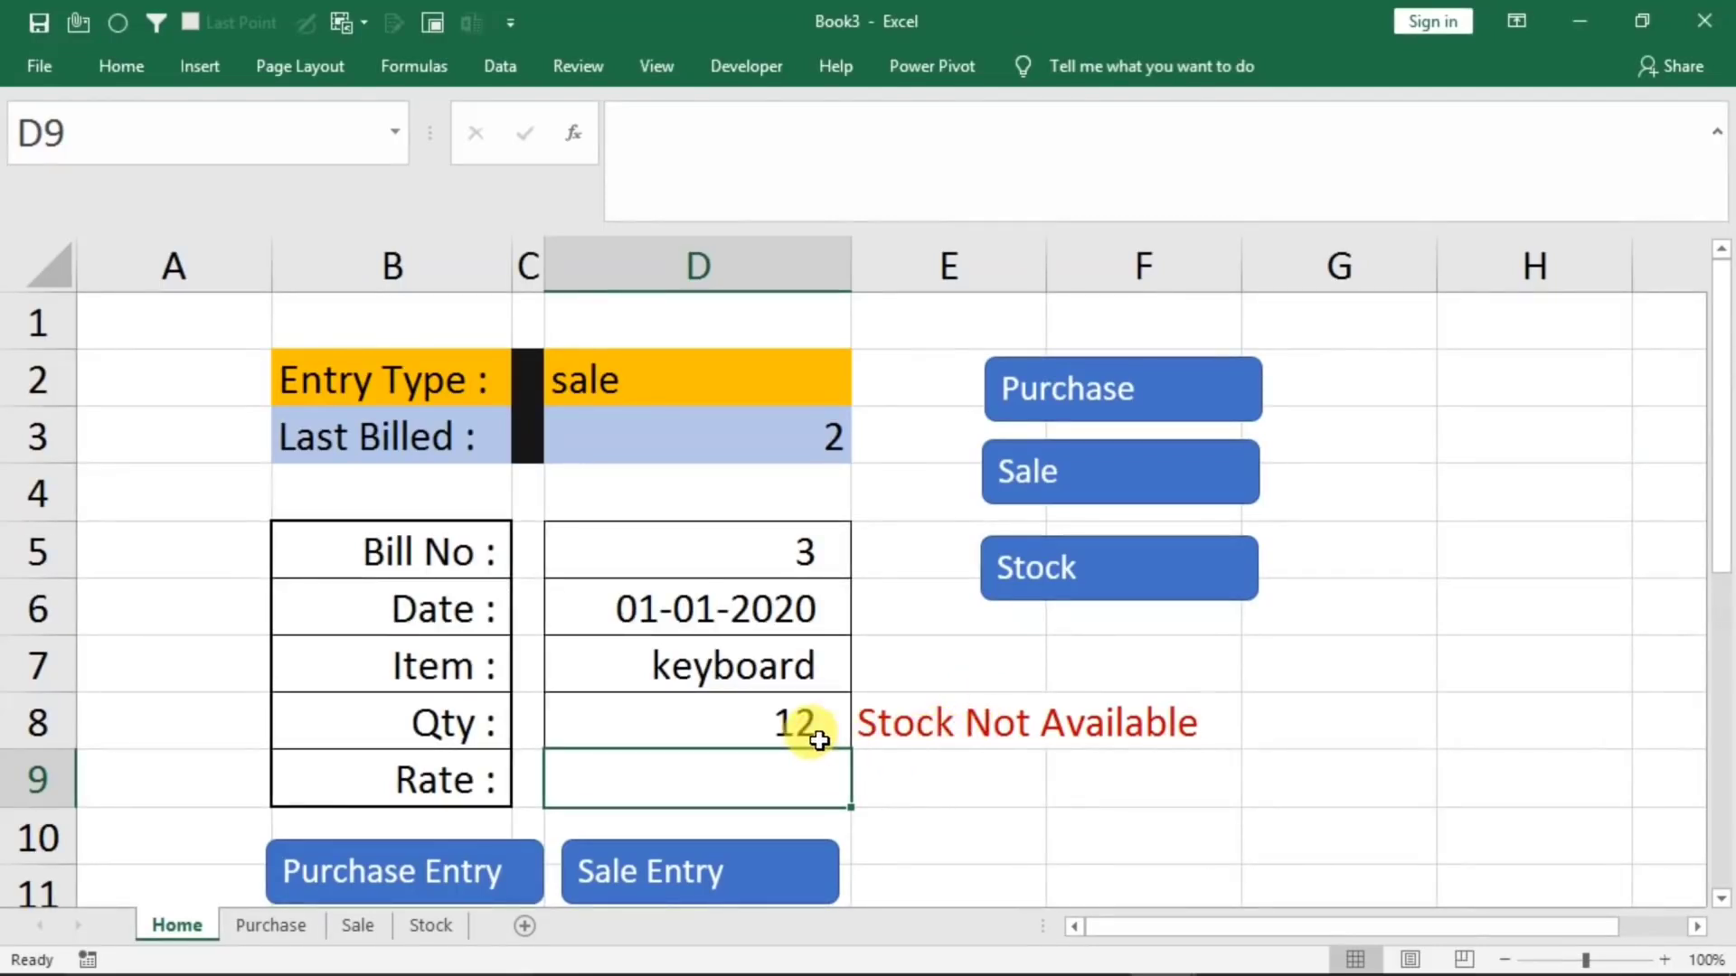
left_click(262, 931)
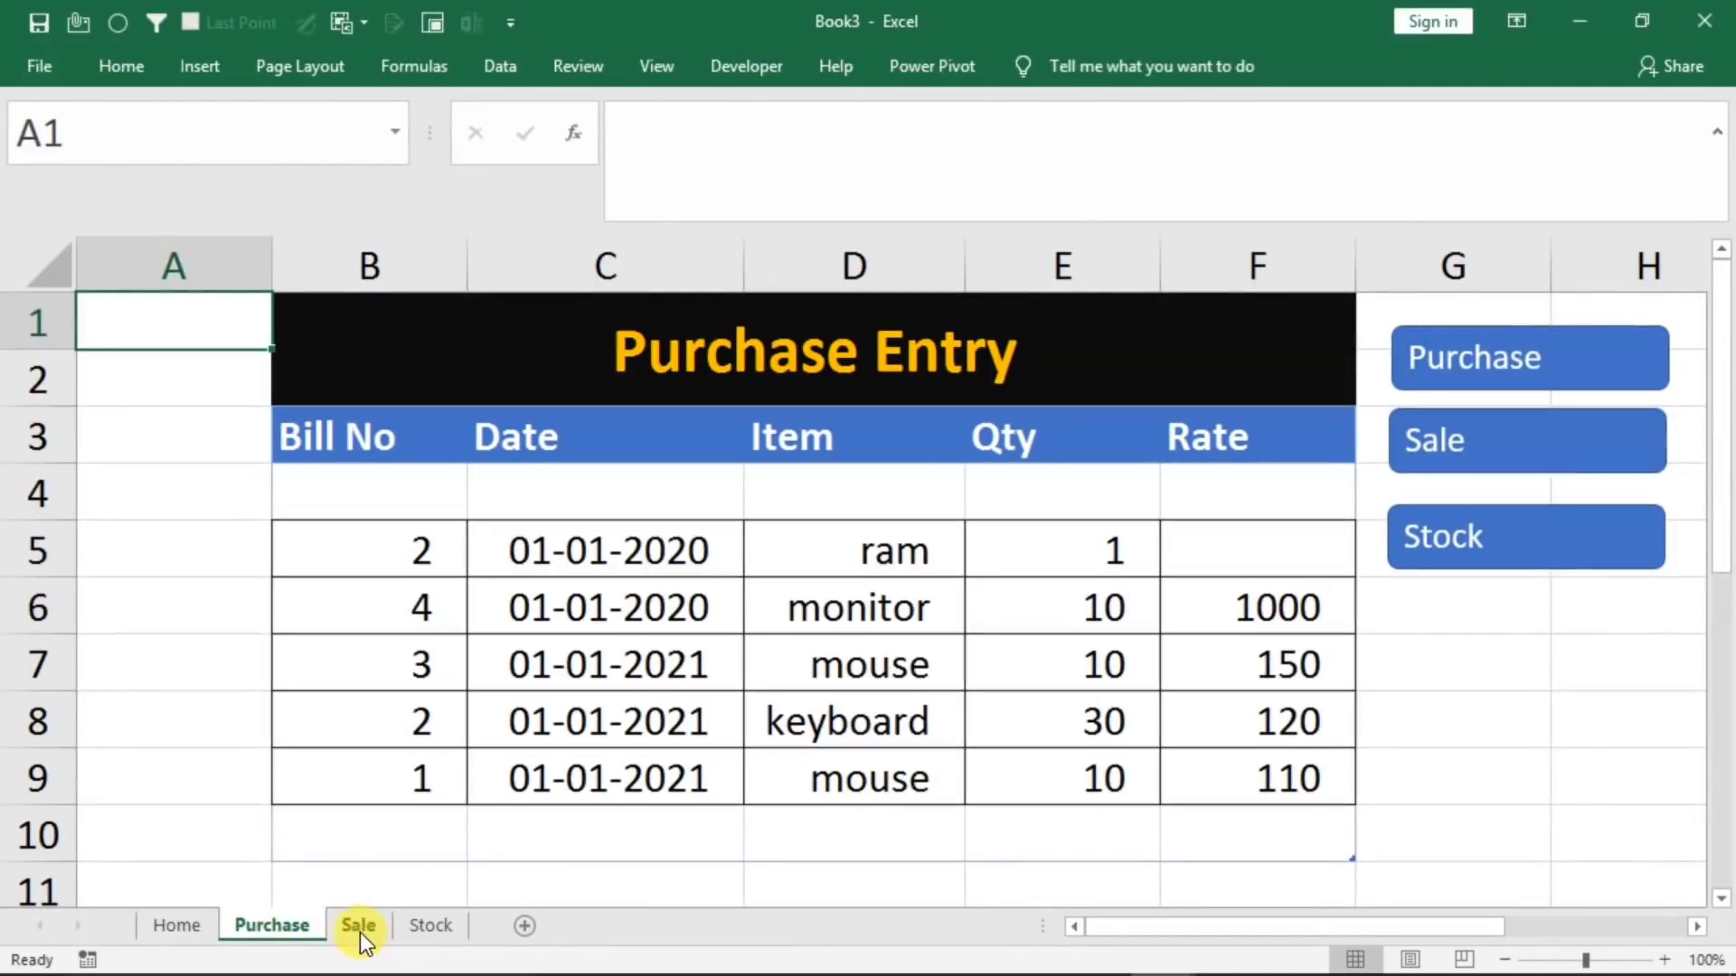
left_click(186, 925)
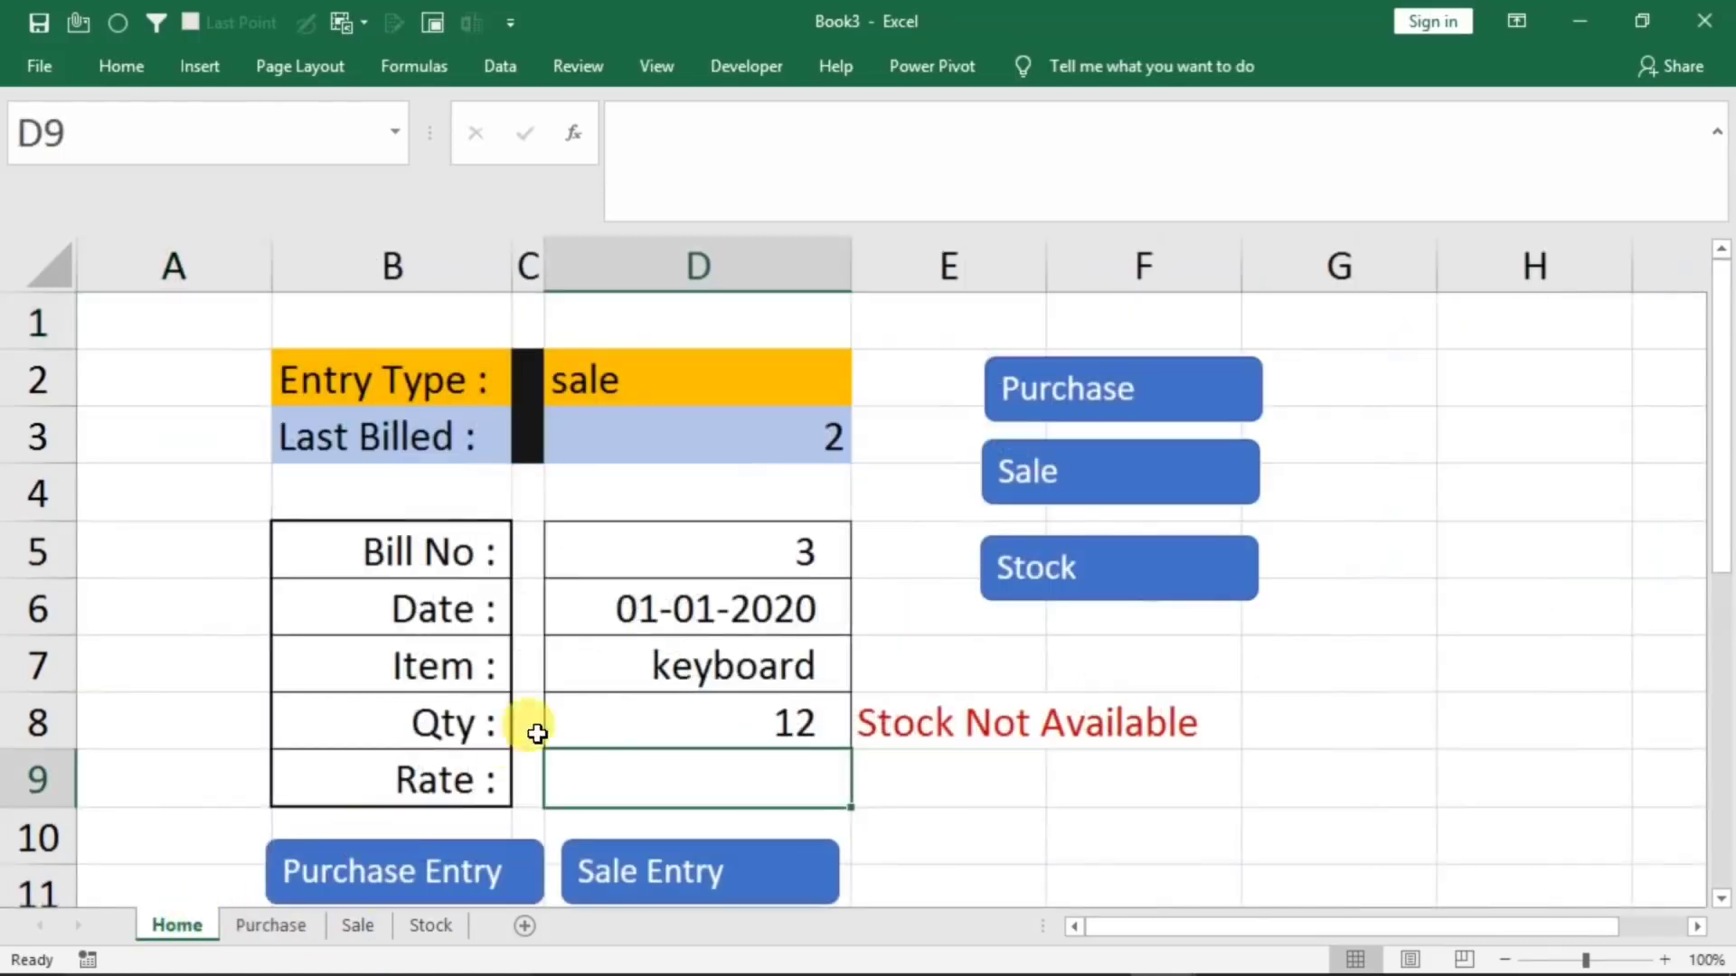